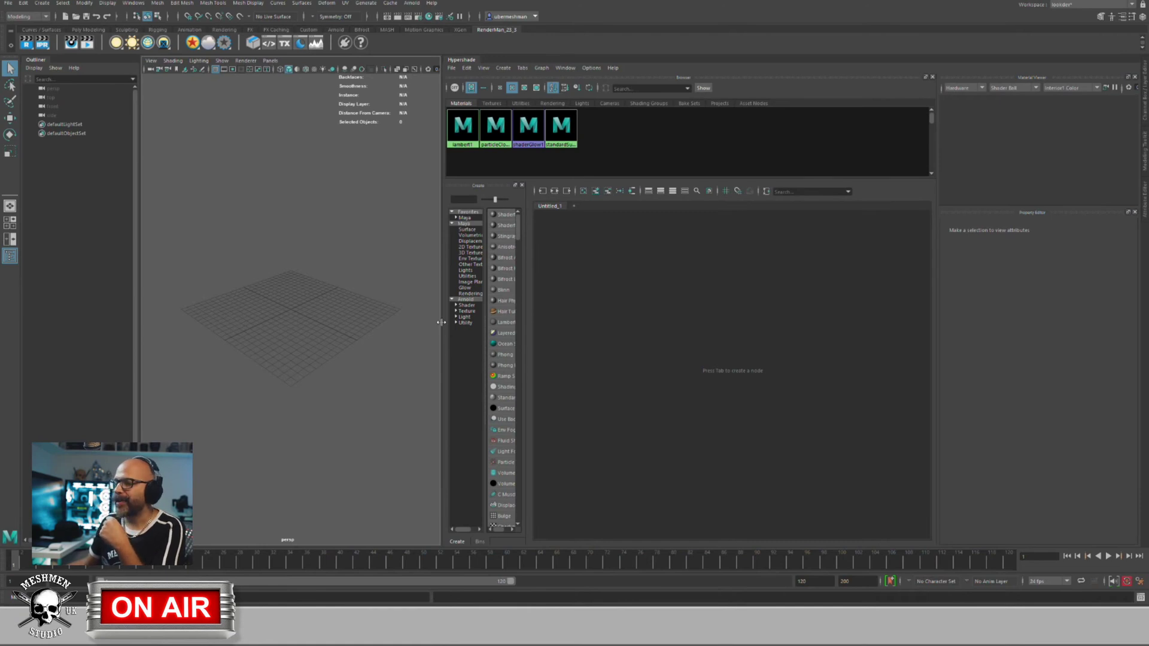
Step: Add a RenderMan dome light to the scene and widen the perspective viewport beside the Hypershade
{"action": "left_click_drag", "start_coordinate": [441, 322], "coordinate": [482, 319]}
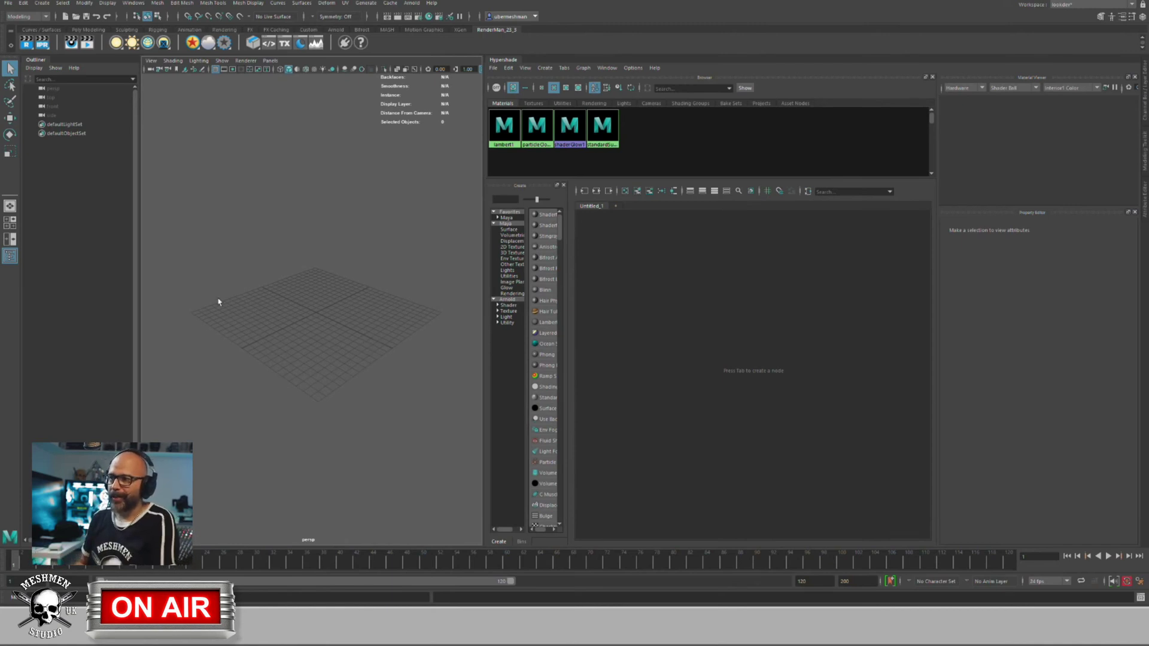
{"action": "left_click_drag", "start_coordinate": [325, 365], "coordinate": [470, 329], "text": "alt"}
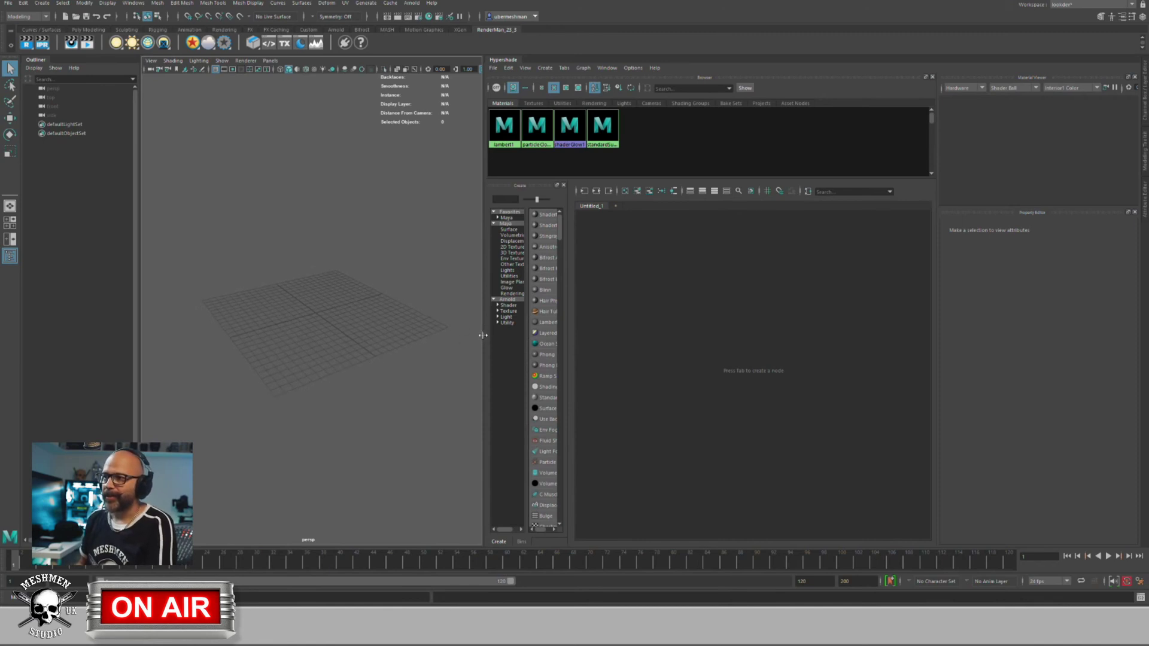
{"action": "left_click_drag", "start_coordinate": [483, 338], "coordinate": [493, 340]}
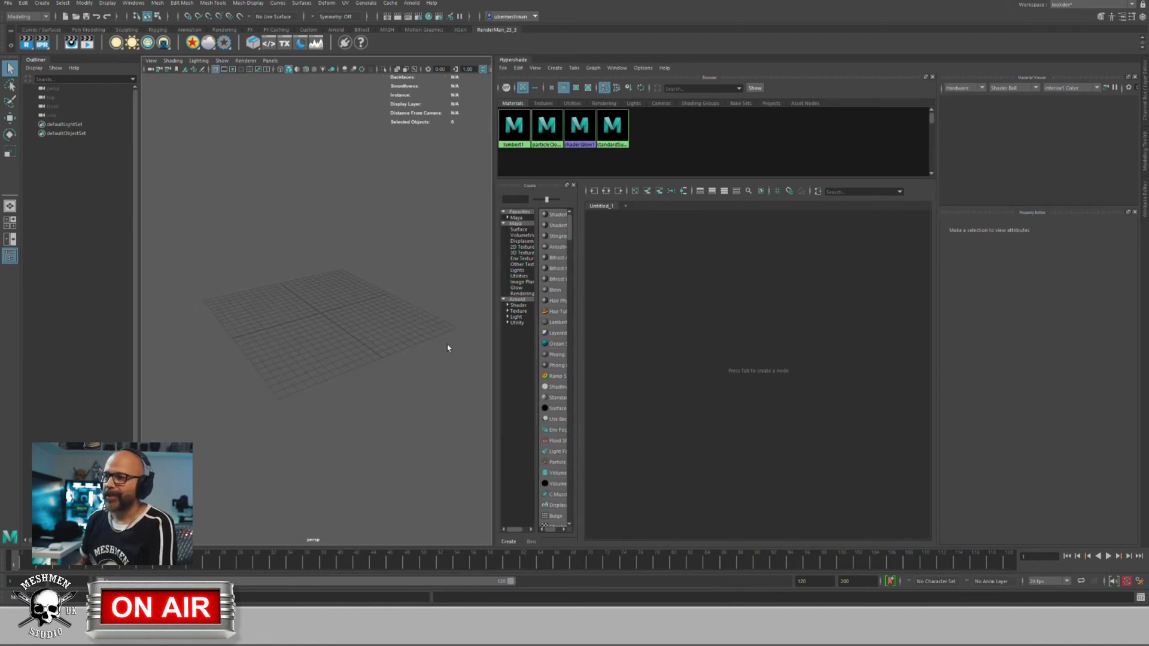
{"action": "left_click_drag", "start_coordinate": [295, 351], "coordinate": [303, 289], "text": "alt"}
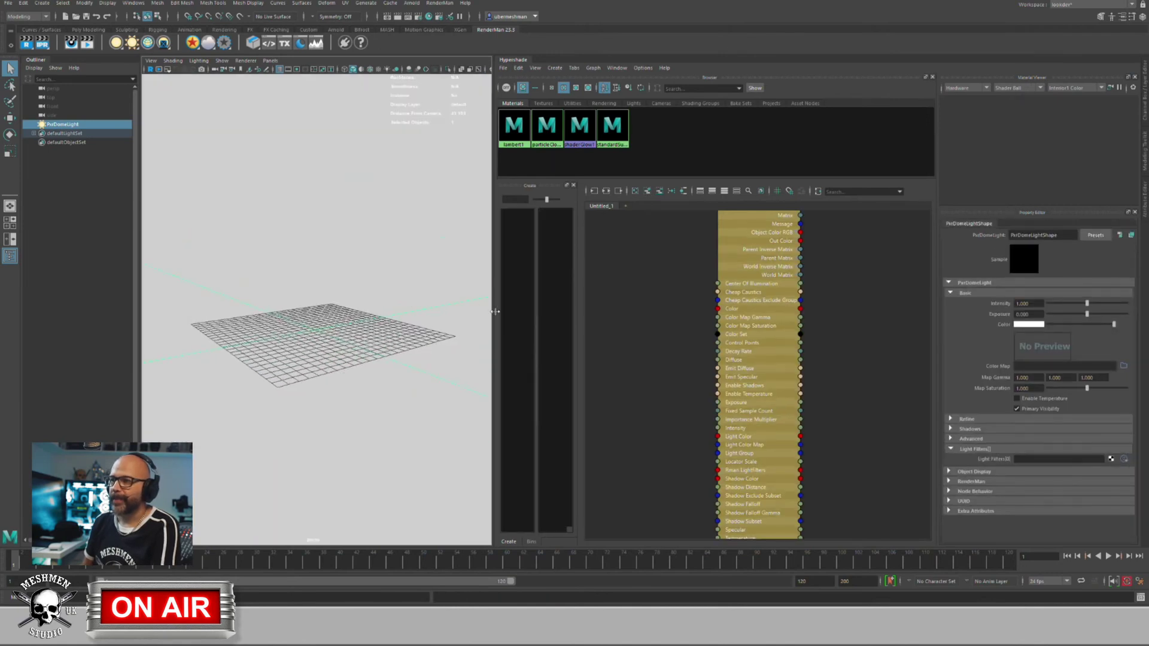
{"action": "left_click_drag", "start_coordinate": [494, 311], "coordinate": [603, 289]}
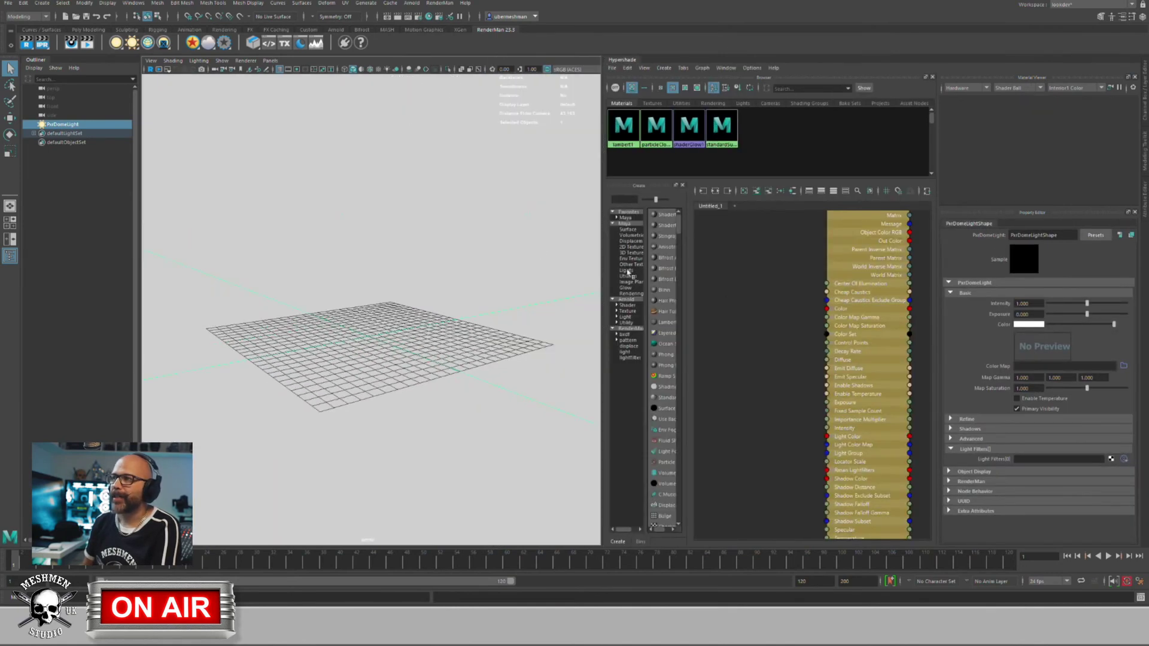
Step: Examine the Color Management preferences, including the OCIO config path, rendering space and view transform
{"action": "left_click", "coordinate": [1140, 582]}
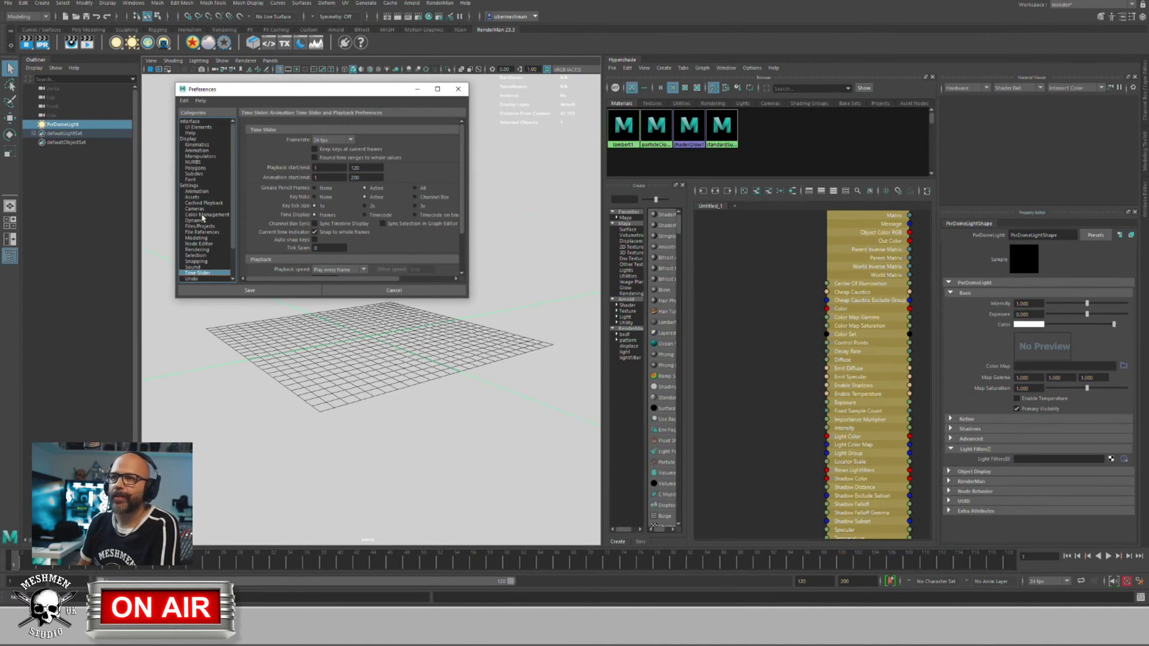
{"action": "left_click", "coordinate": [208, 215]}
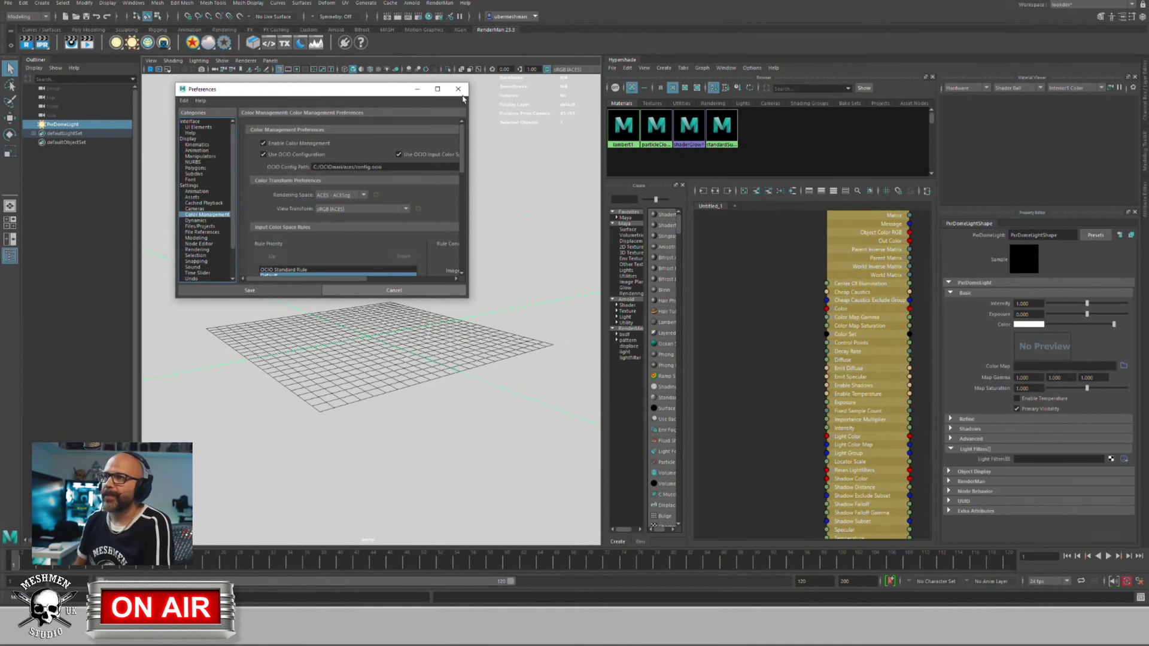
{"action": "left_click", "coordinate": [458, 89]}
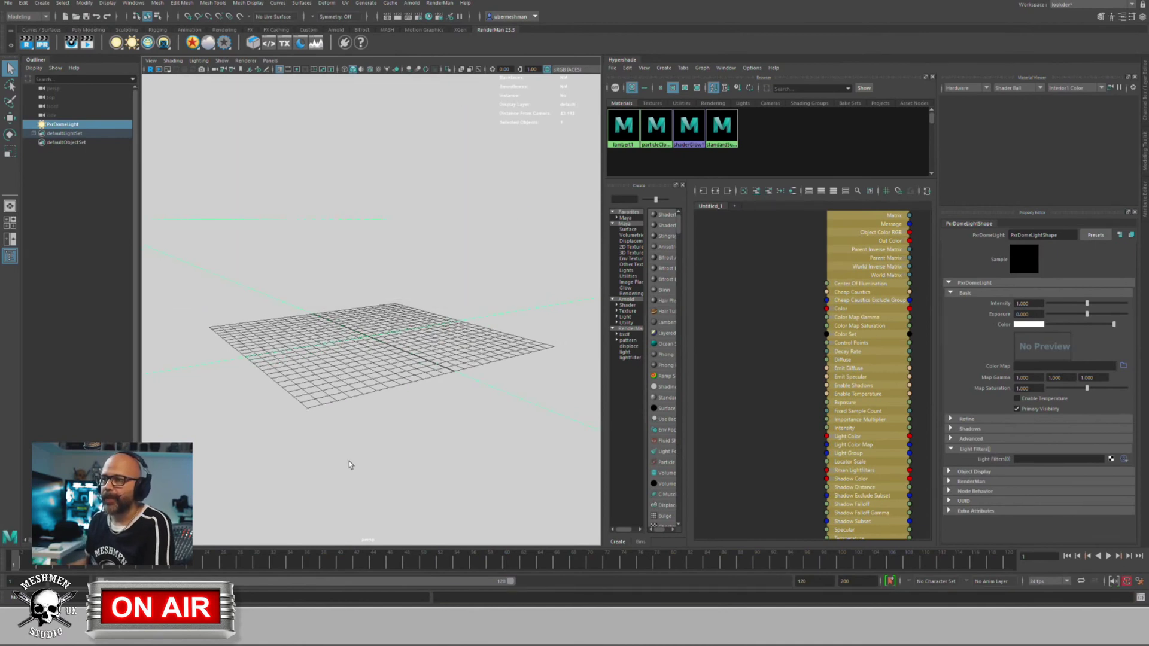
Step: Create a polygon sphere at the grid's centre and scale it up uniformly to several times its size
{"action": "key", "text": "space"}
{"action": "left_click", "coordinate": [263, 428]}
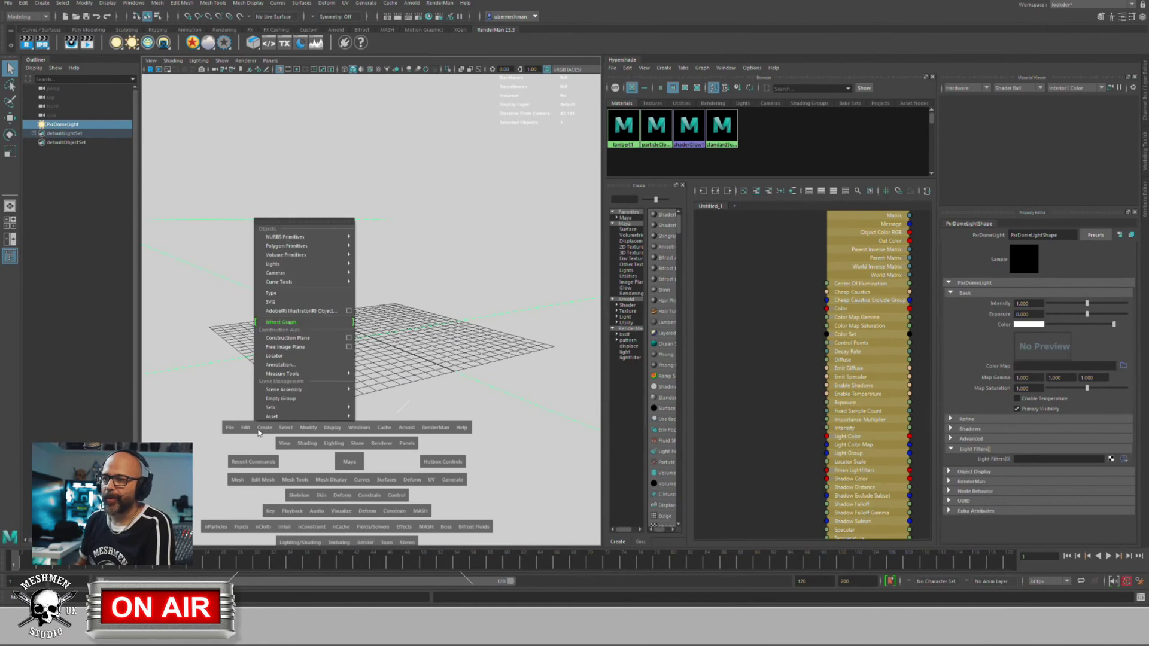
{"action": "mouse_move", "coordinate": [301, 245]}
{"action": "left_click", "coordinate": [374, 245]}
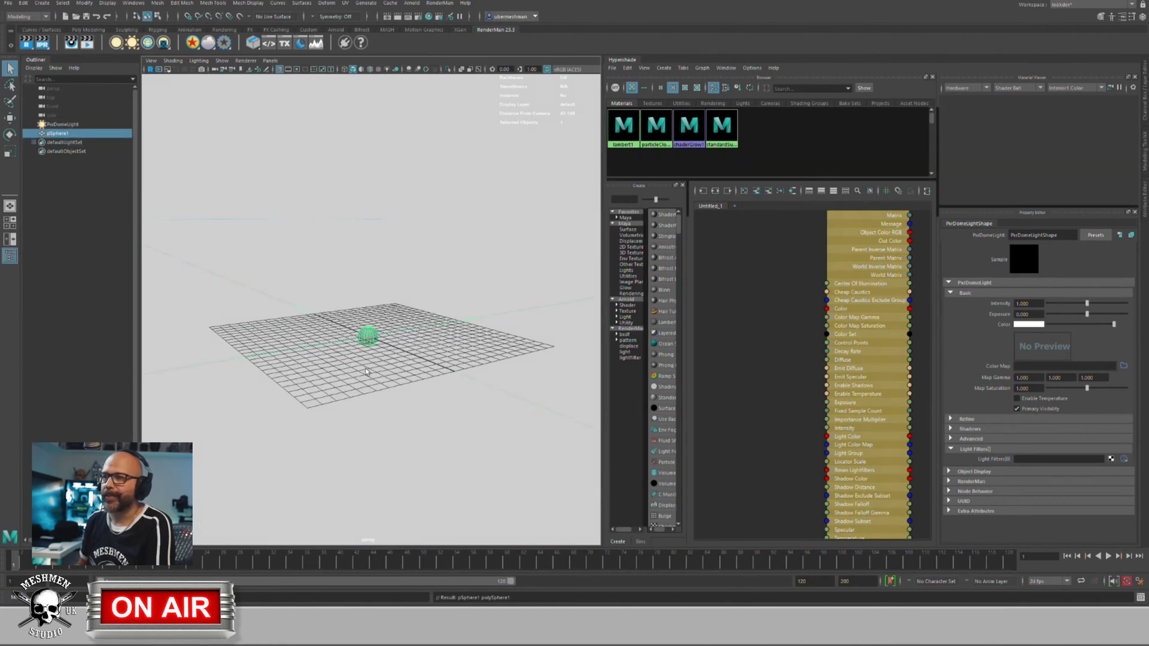
{"action": "key", "text": "r"}
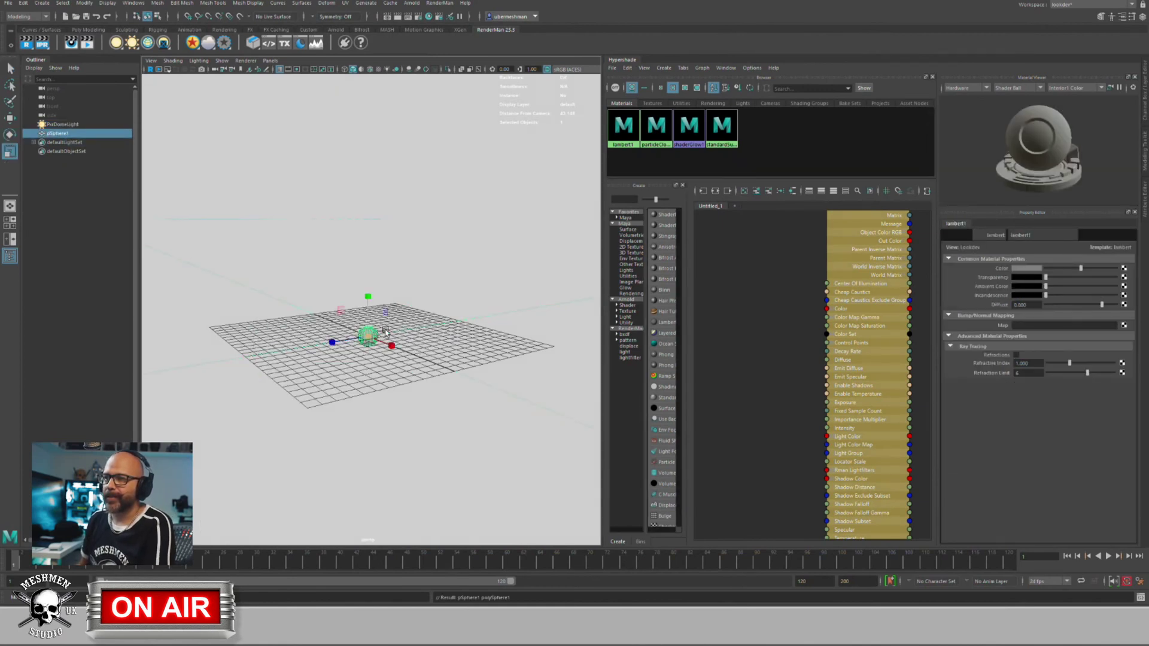
{"action": "left_click_drag", "start_coordinate": [368, 336], "coordinate": [473, 245]}
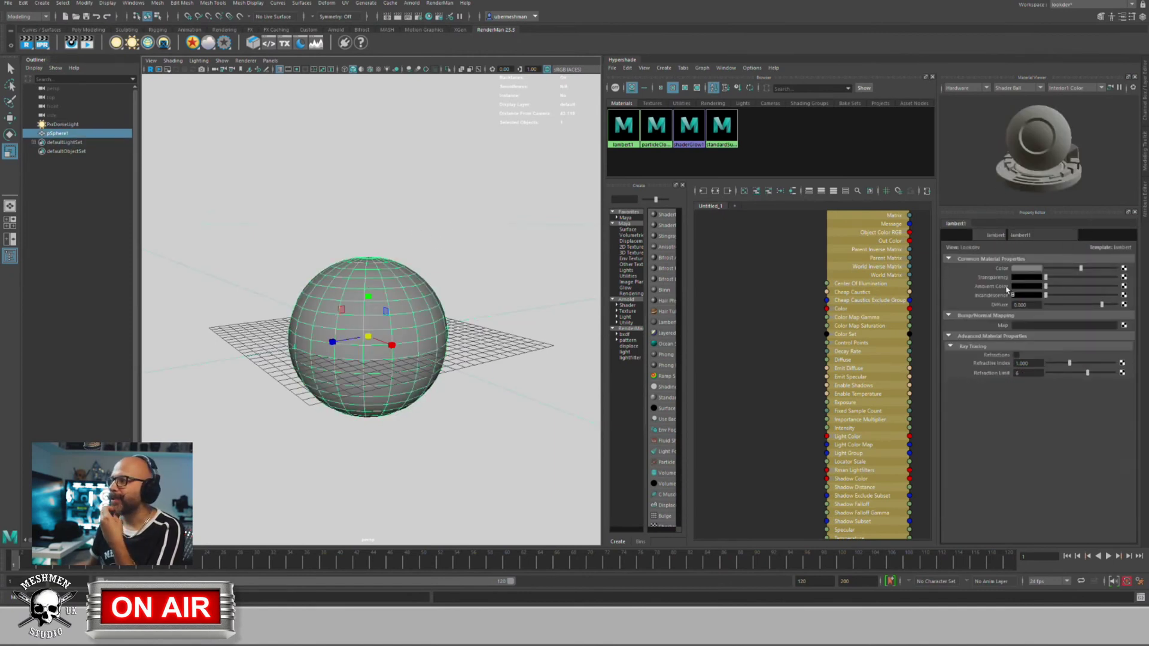
Step: Assign a new PxrSurface material to the sphere and start an interactive RenderMan render in a shortened render window
{"action": "left_click", "coordinate": [192, 42]}
{"action": "left_click", "coordinate": [417, 344]}
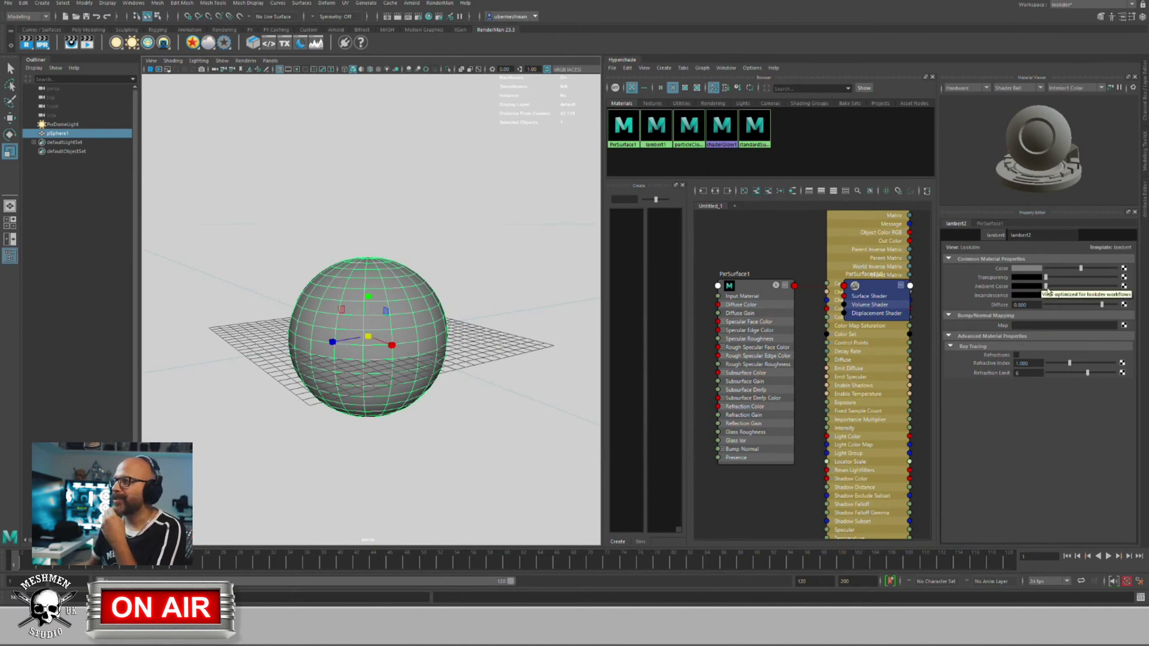
{"action": "left_click", "coordinate": [43, 44]}
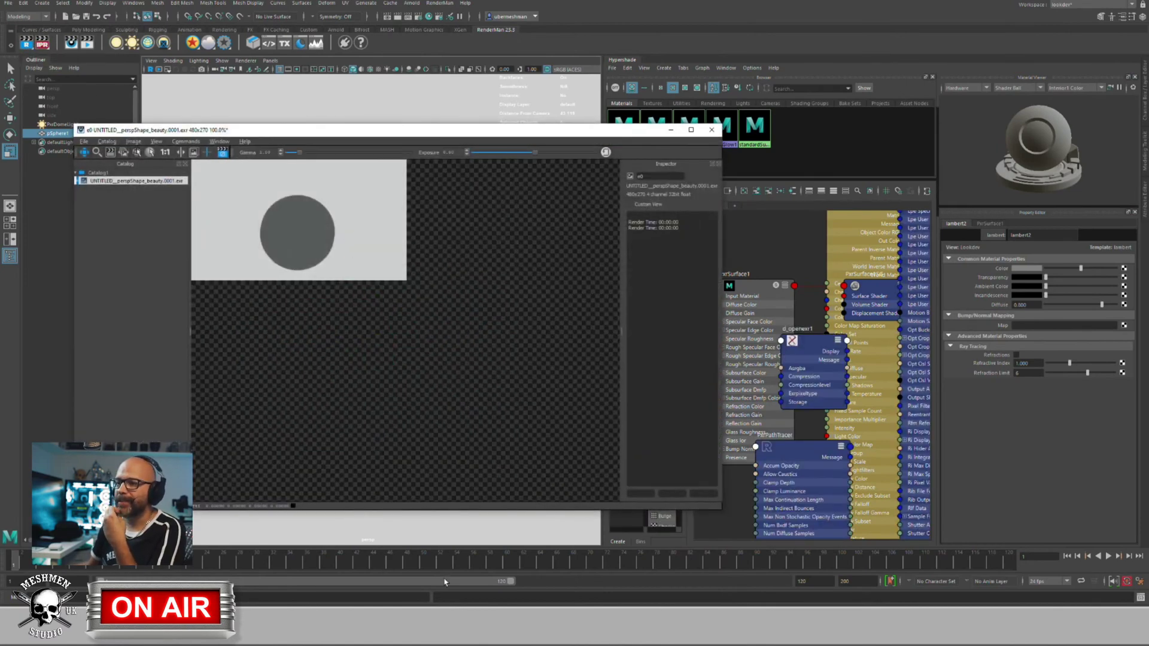
{"action": "left_click_drag", "start_coordinate": [450, 513], "coordinate": [416, 338]}
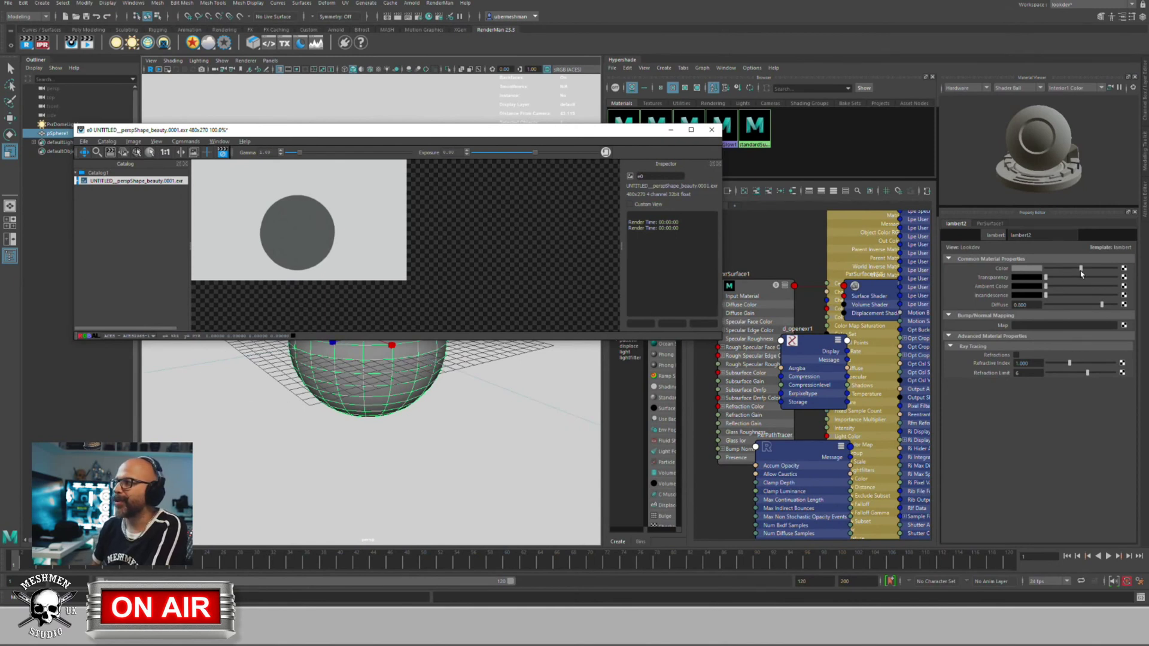
Step: Set the colour of the sphere's lambert viewport material to white and check the sphere in the live render
{"action": "left_click_drag", "start_coordinate": [1080, 269], "coordinate": [1116, 268]}
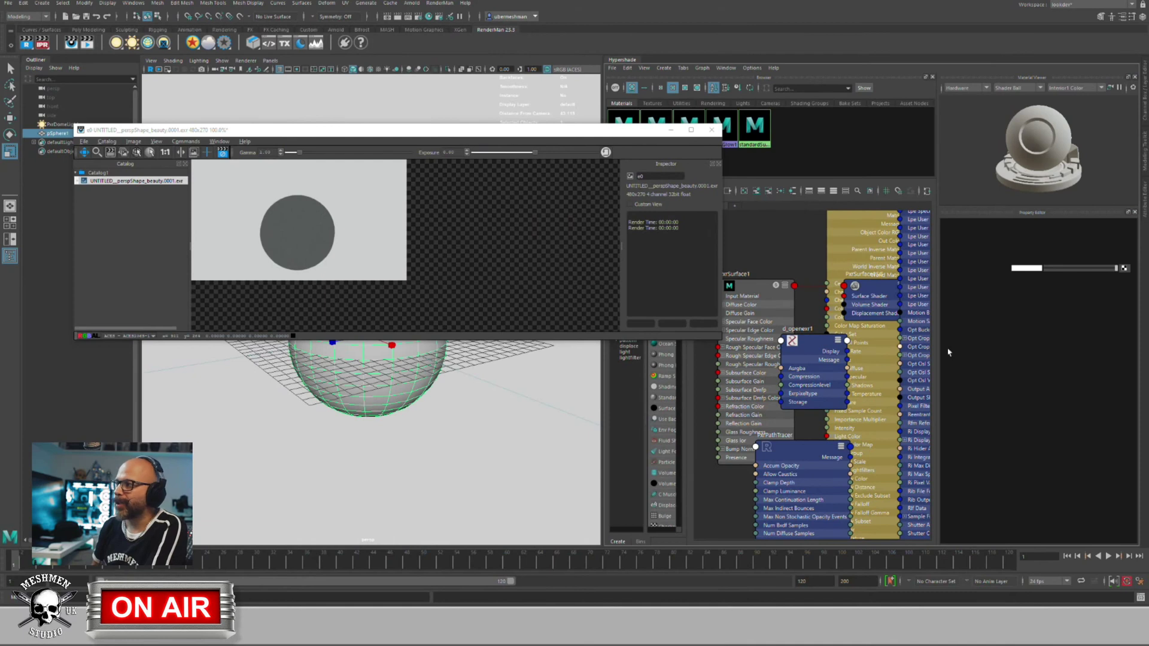
{"action": "left_click_drag", "start_coordinate": [936, 357], "coordinate": [939, 352]}
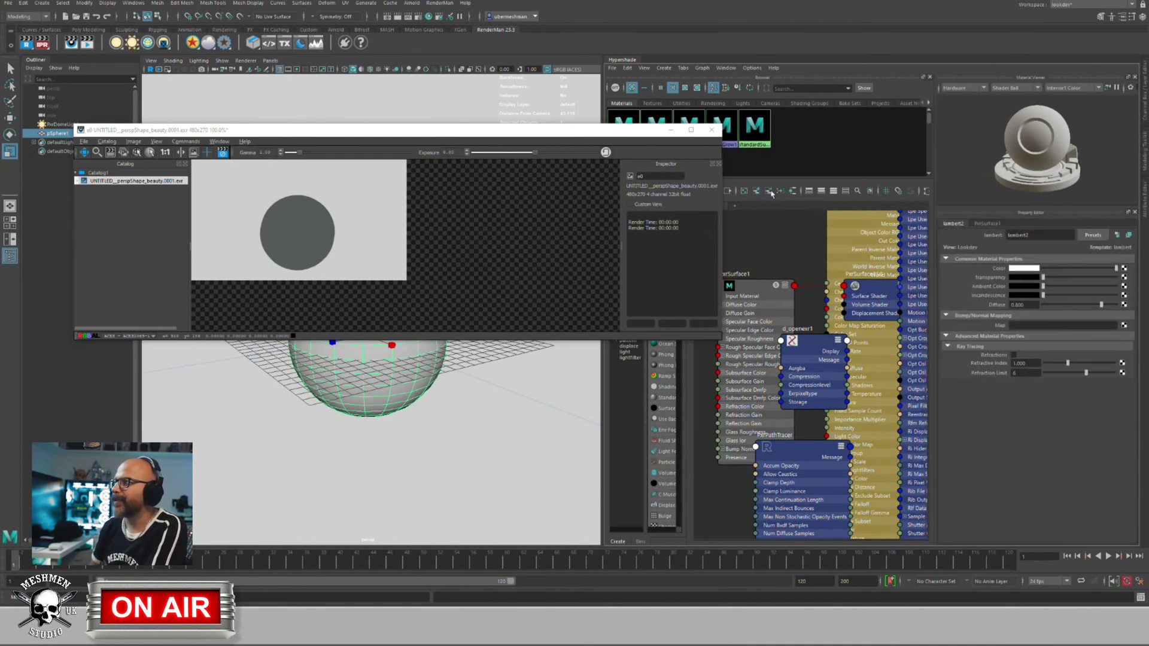
{"action": "left_click", "coordinate": [388, 390]}
{"action": "left_click", "coordinate": [388, 390]}
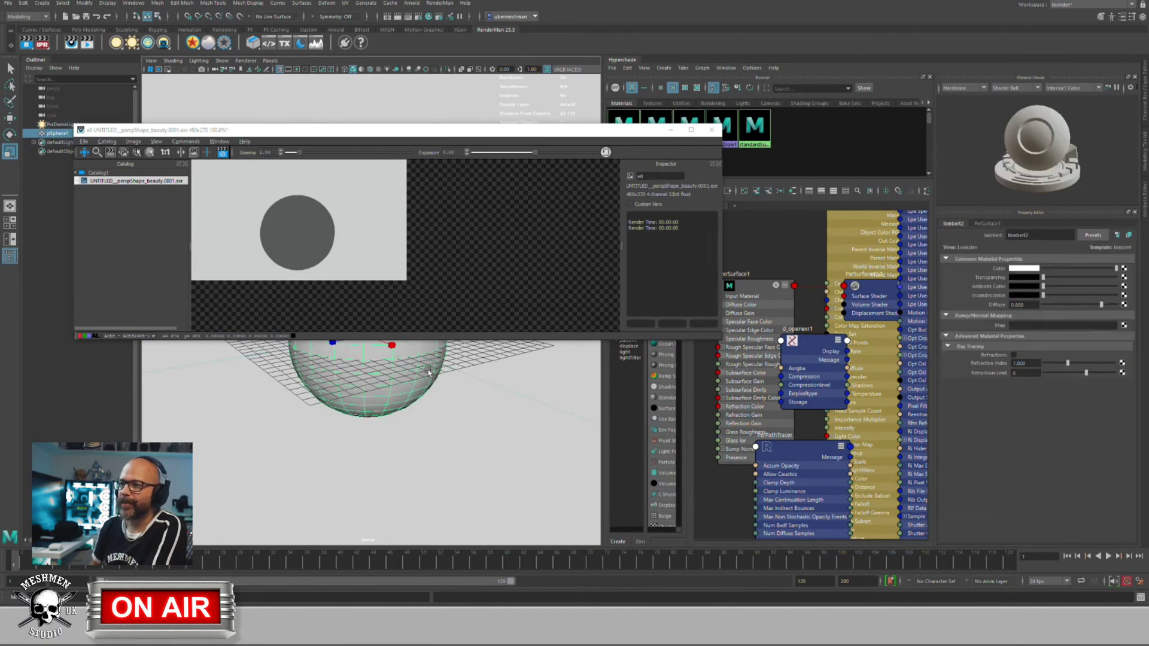
{"action": "left_click_drag", "start_coordinate": [442, 438], "coordinate": [487, 402], "text": "alt"}
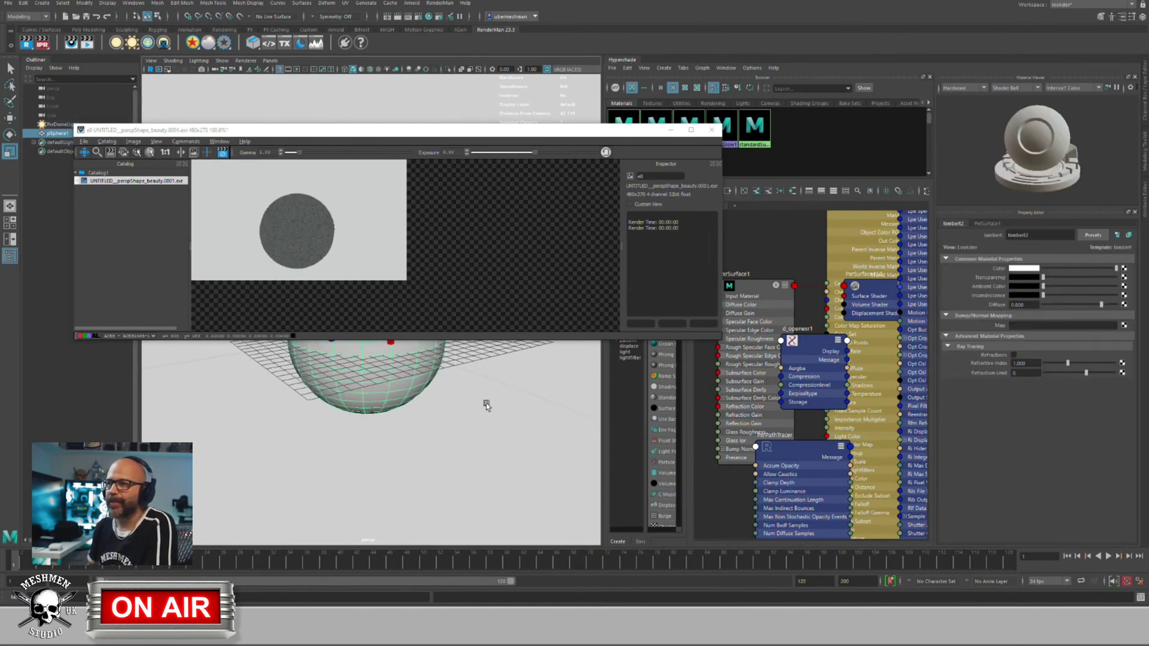
Step: Set the PxrSurface material's diffuse colour and primary specular face colour to white
{"action": "left_click", "coordinate": [986, 223]}
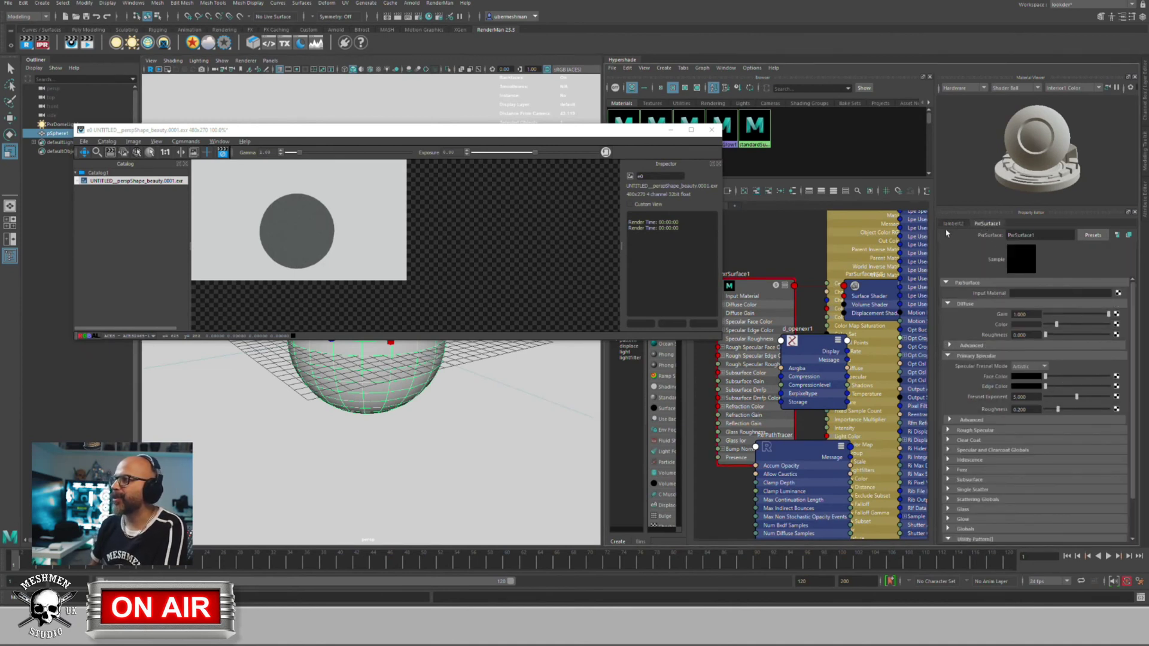
{"action": "left_click_drag", "start_coordinate": [1057, 325], "coordinate": [1108, 326]}
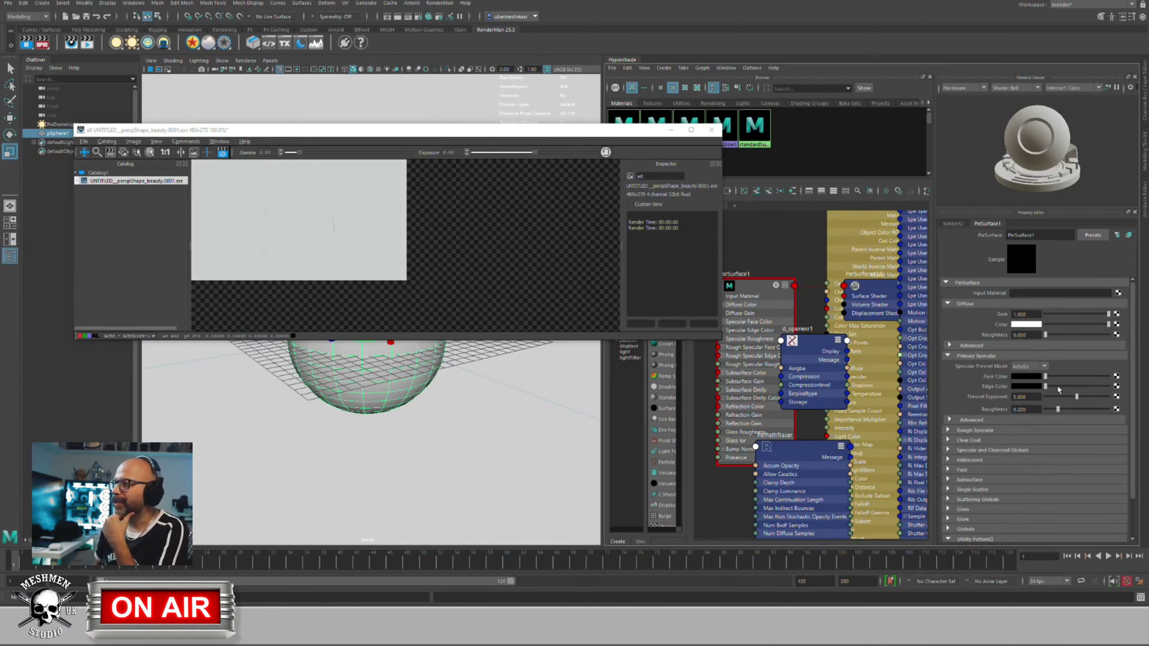
{"action": "left_click_drag", "start_coordinate": [1045, 377], "coordinate": [1108, 376]}
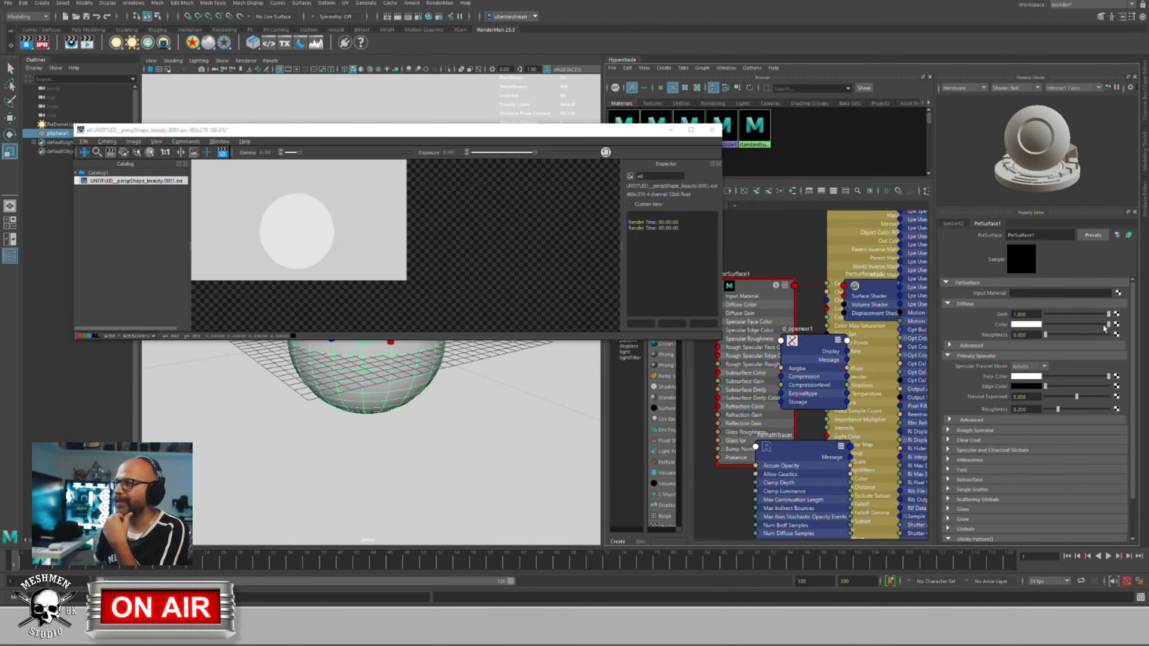
Step: Set the PxrSurface diffuse colour to black and the rough specular face colour to white
{"action": "left_click_drag", "start_coordinate": [1108, 324], "coordinate": [1035, 328]}
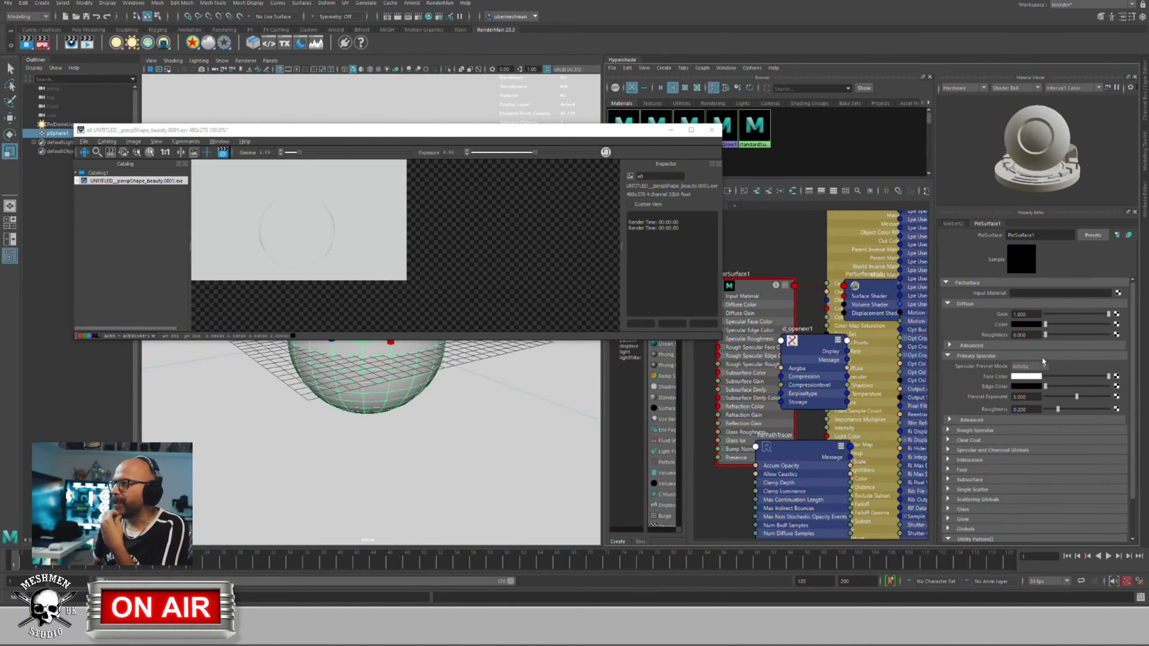
{"action": "left_click", "coordinate": [948, 432]}
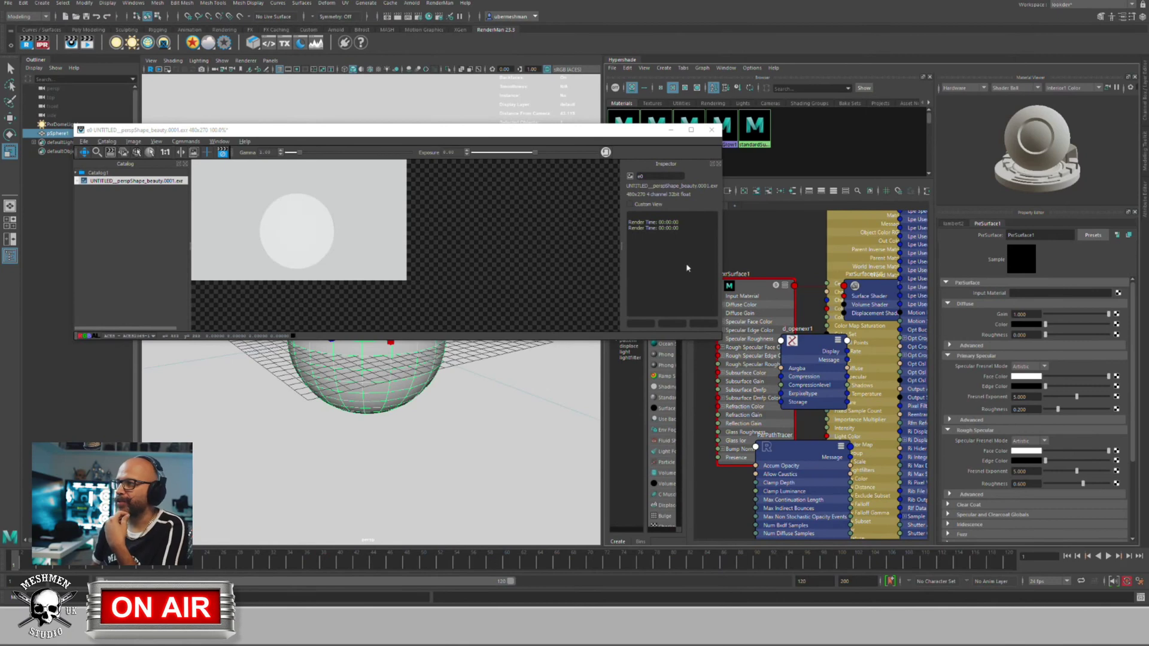
Step: Try a white diffuse colour on the PxrSurface in the live render, and set it back to black
{"action": "left_click_drag", "start_coordinate": [1045, 324], "coordinate": [1108, 324]}
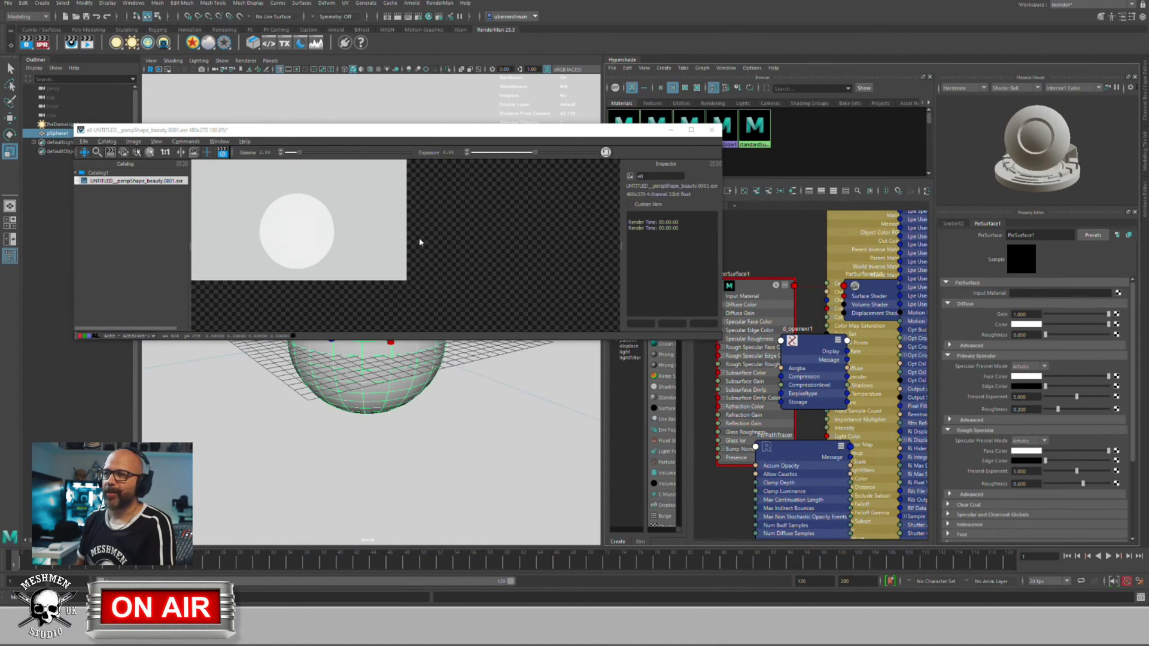
{"action": "left_click_drag", "start_coordinate": [405, 133], "coordinate": [467, 136]}
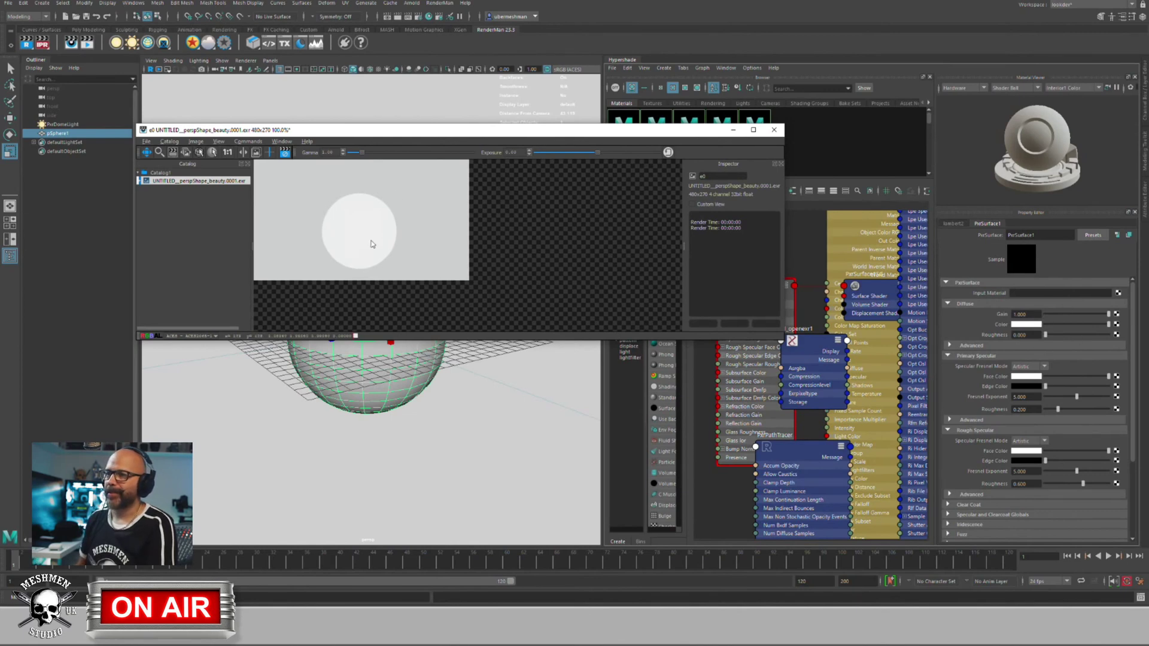
{"action": "mouse_move", "coordinate": [415, 417]}
{"action": "left_mouse_down", "text": "alt"}
{"action": "mouse_move", "coordinate": [392, 439]}
{"action": "mouse_move", "coordinate": [426, 432]}
{"action": "left_mouse_up", "text": "alt"}
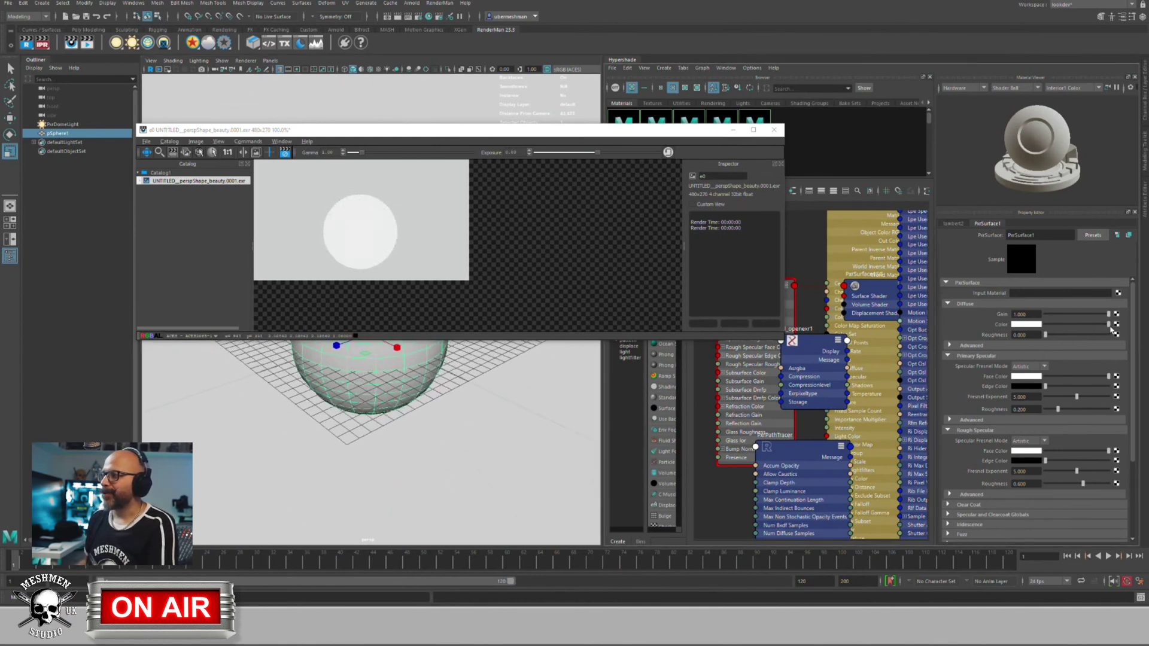
{"action": "left_click_drag", "start_coordinate": [1107, 324], "coordinate": [1045, 324]}
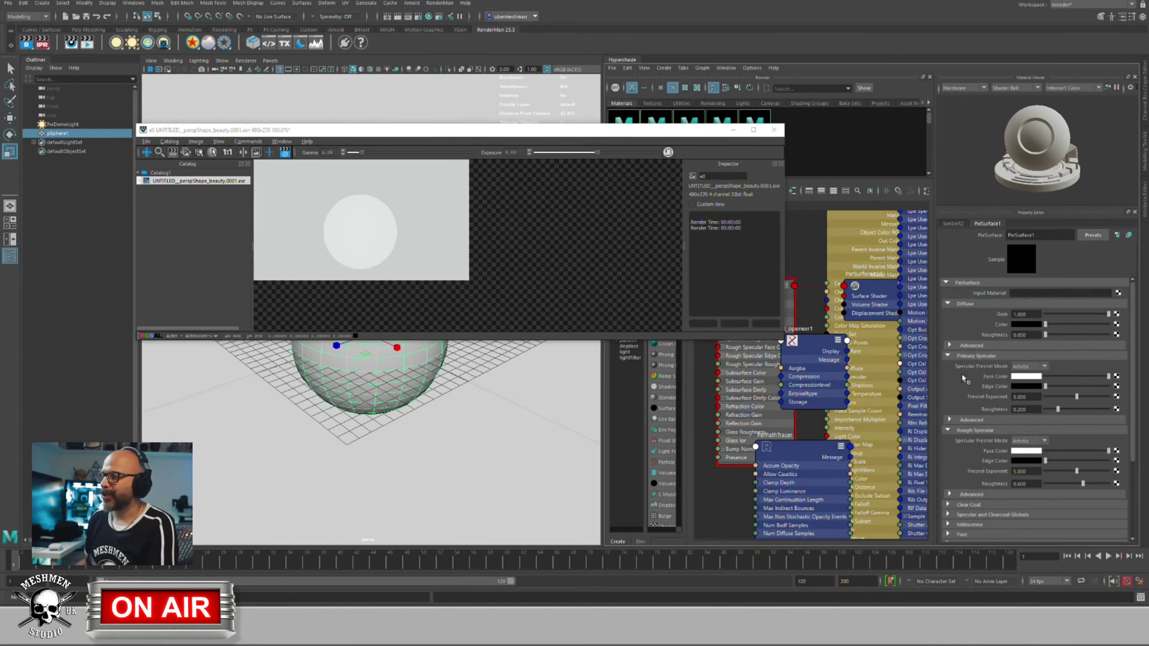
Step: Select the dome light and browse the Documents folder and computer drives for an HDR environment map for its colour map
{"action": "left_click_drag", "start_coordinate": [591, 136], "coordinate": [361, 325]}
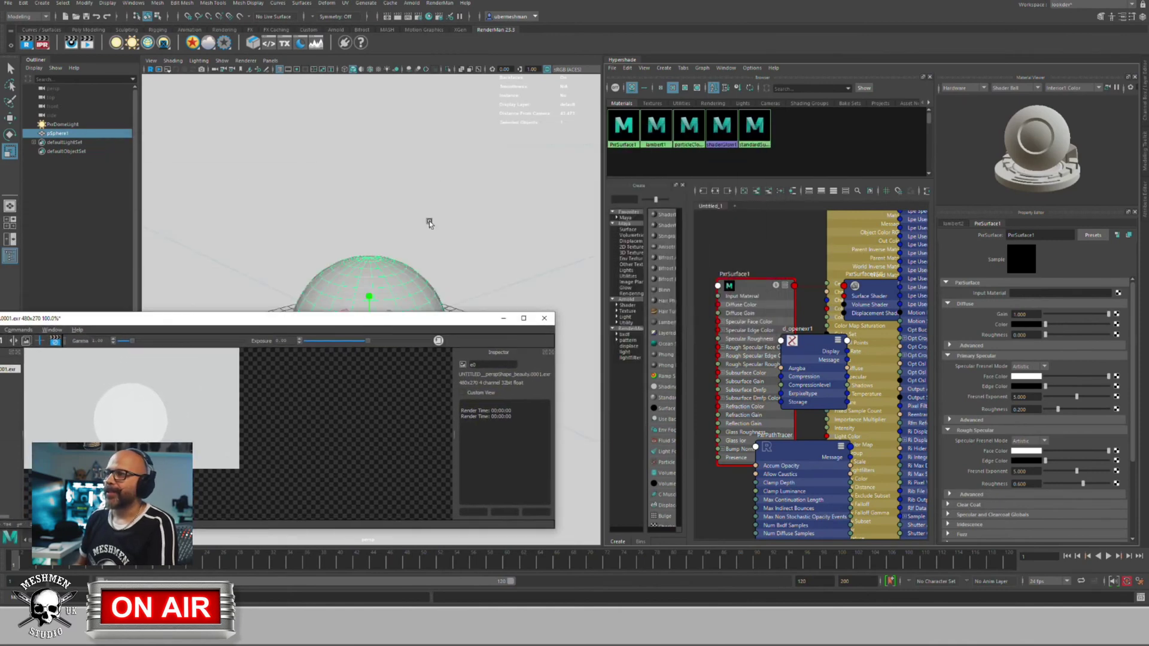
{"action": "left_click", "coordinate": [450, 221]}
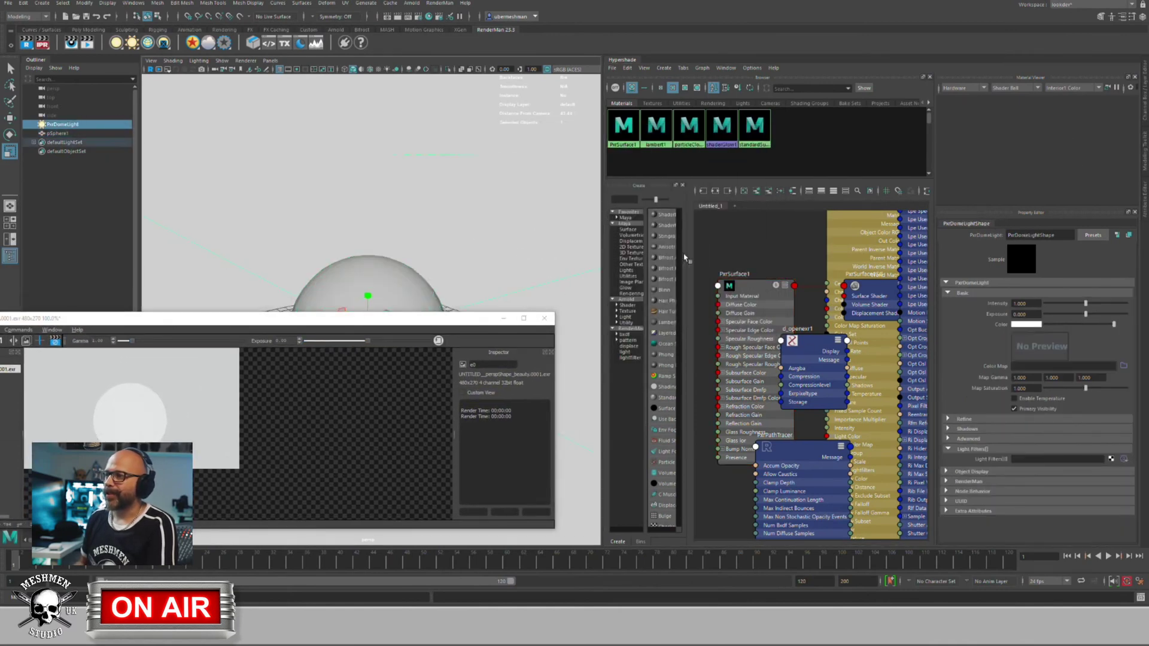
{"action": "left_click", "coordinate": [1124, 367]}
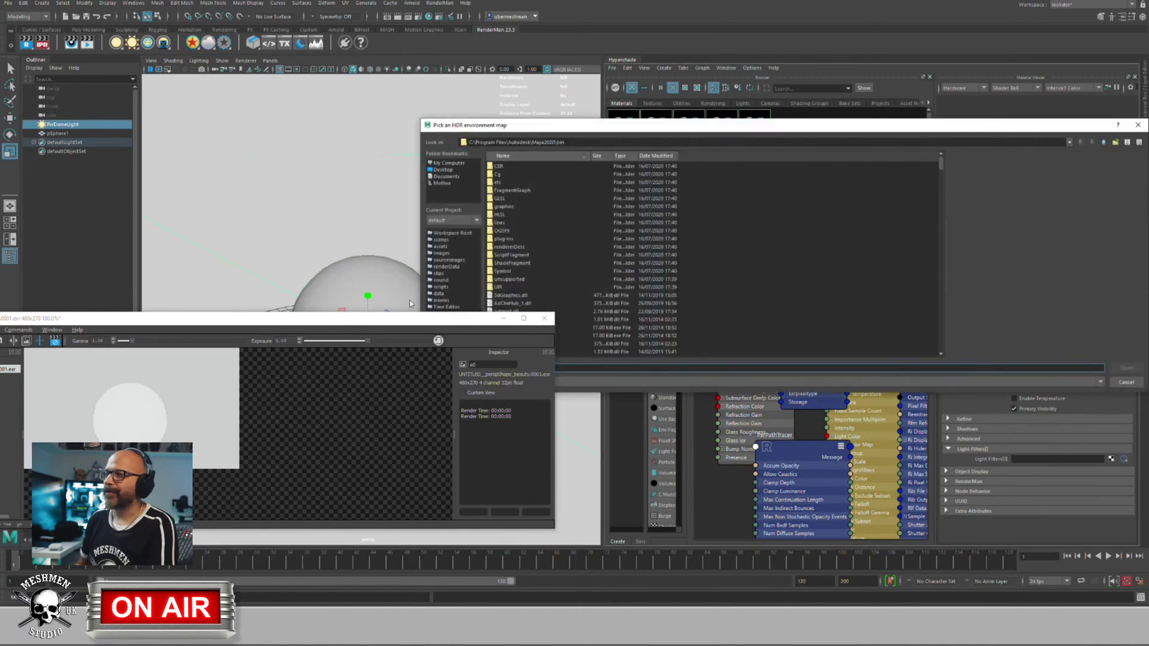
{"action": "left_click_drag", "start_coordinate": [413, 320], "coordinate": [280, 368]}
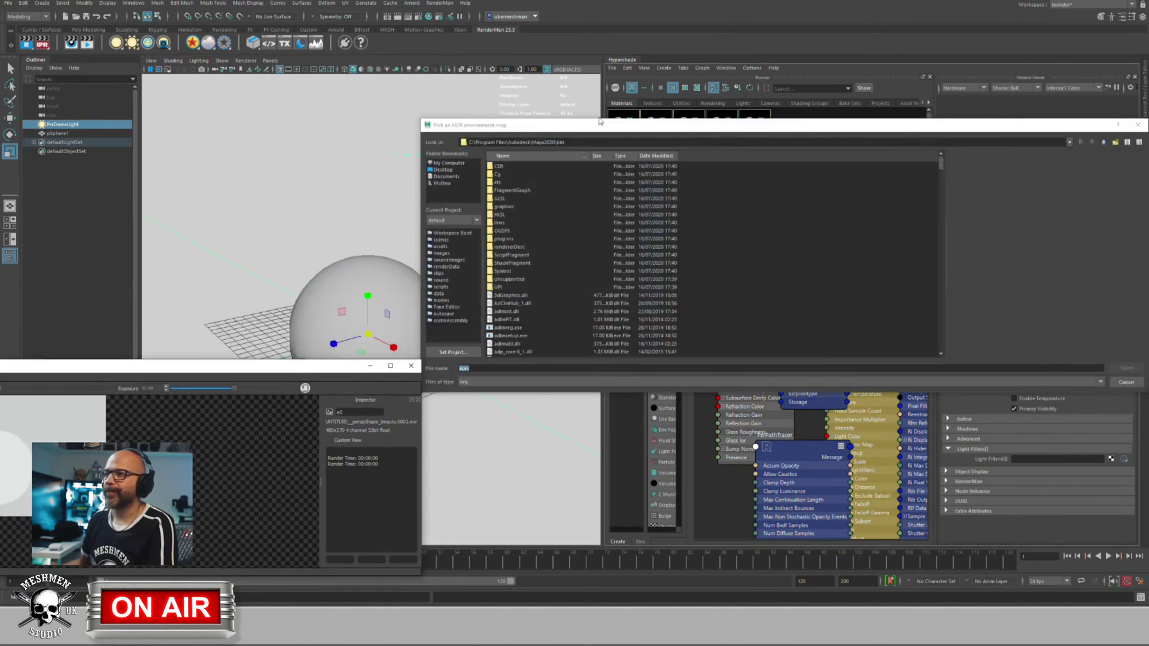
{"action": "left_click", "coordinate": [1069, 142]}
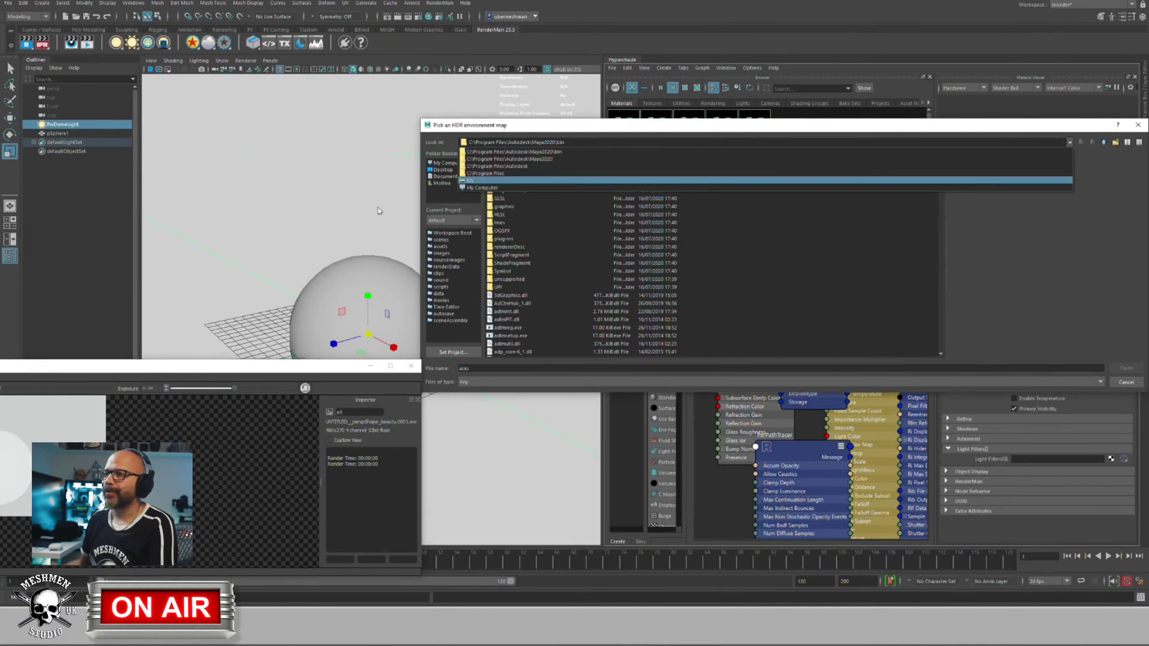
{"action": "left_click", "coordinate": [447, 177]}
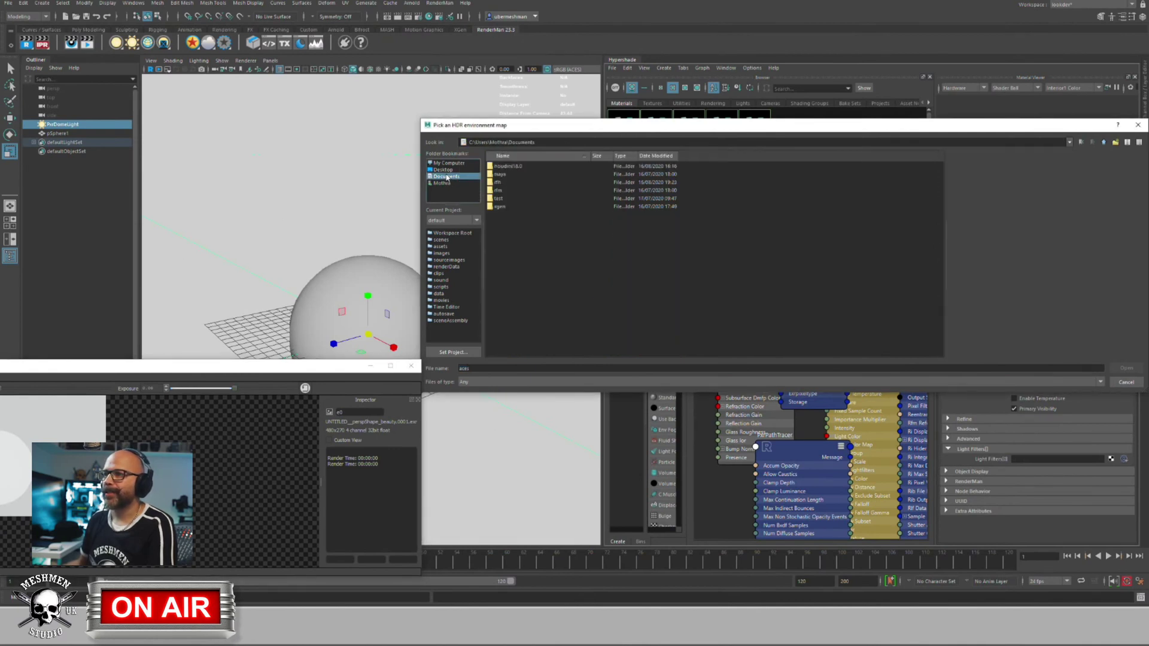
{"action": "left_click", "coordinate": [446, 162]}
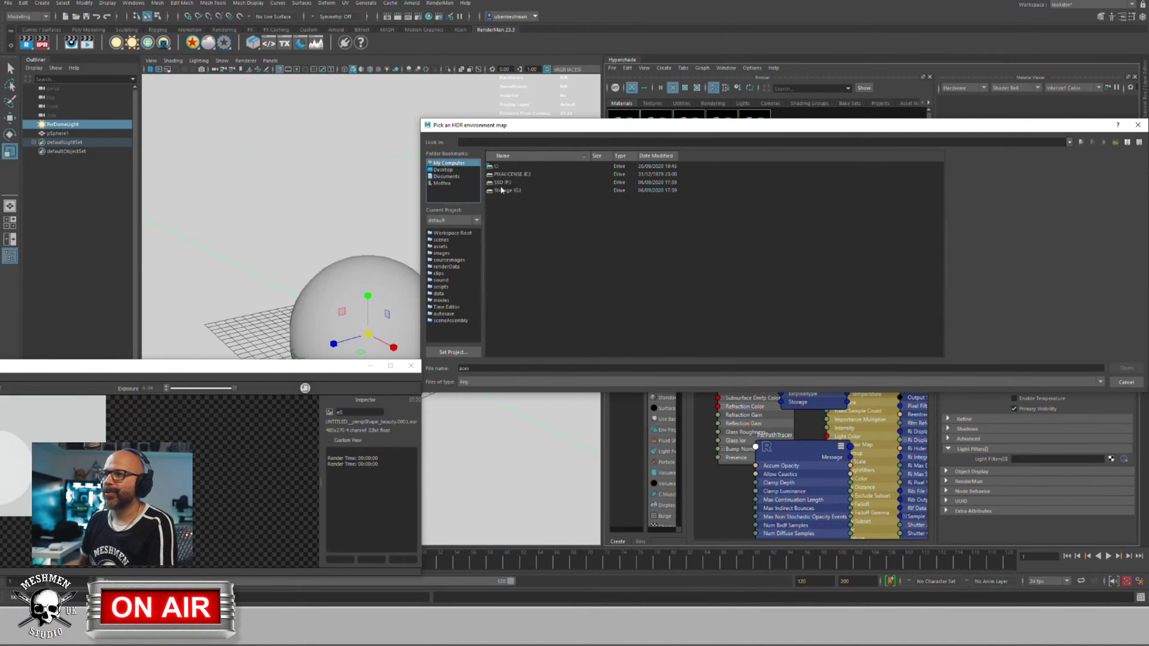
{"action": "left_click", "coordinate": [446, 176]}
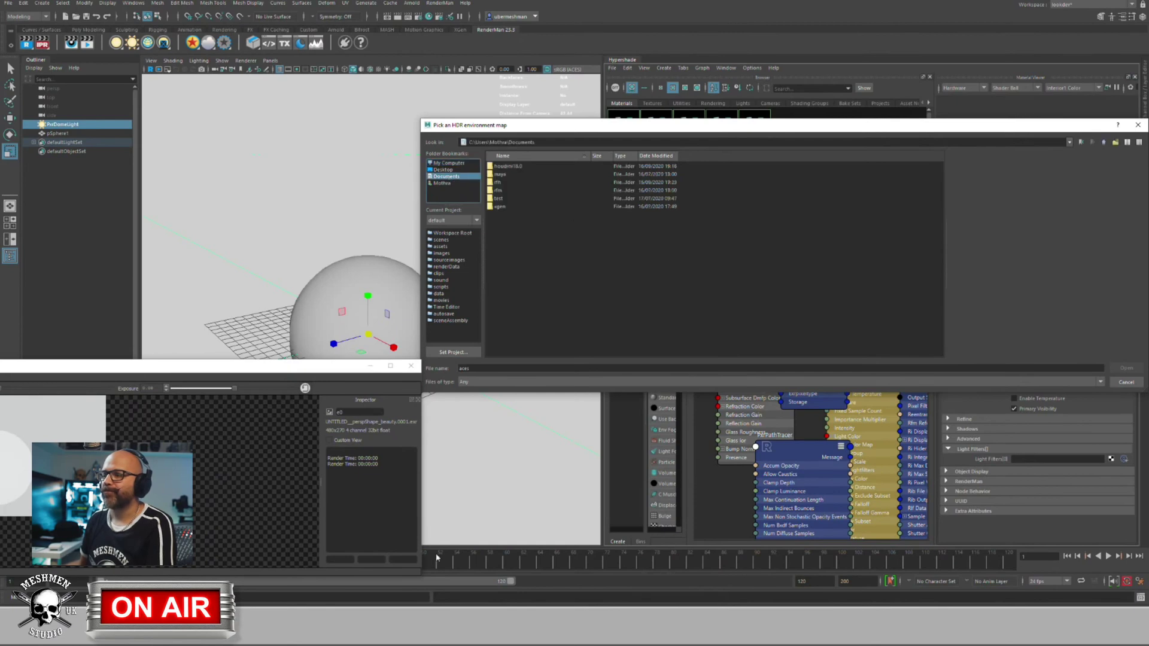
Step: Try to open the Projects (Z:) network drive in File Explorer
{"action": "key", "text": "super+e"}
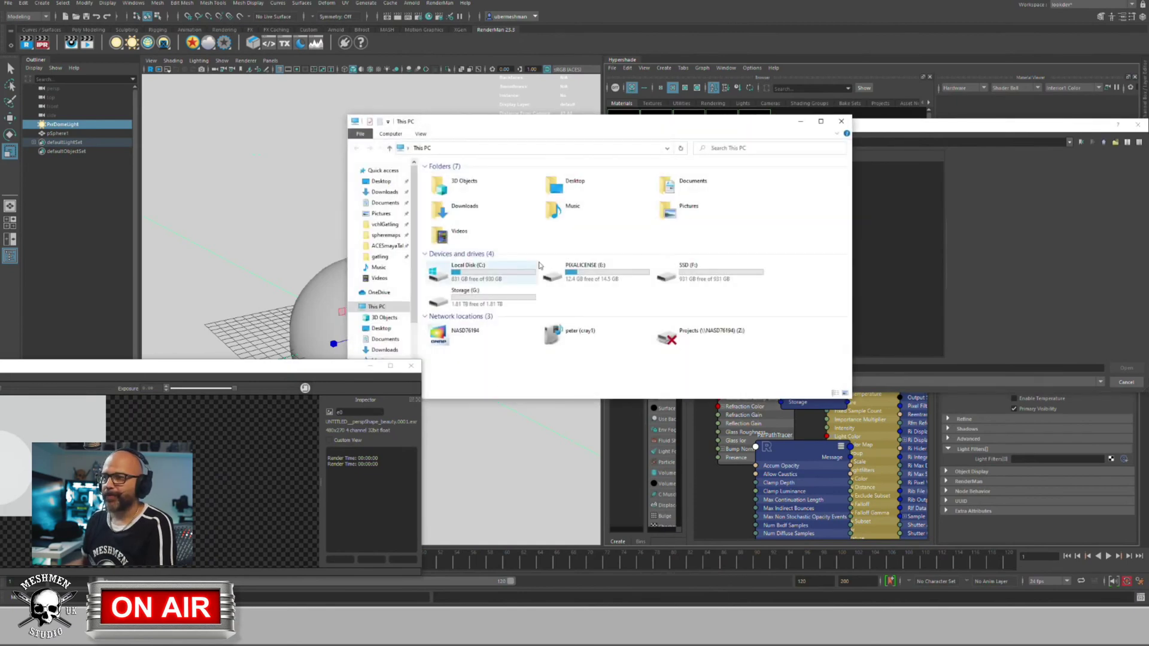
{"action": "double_click", "coordinate": [695, 336]}
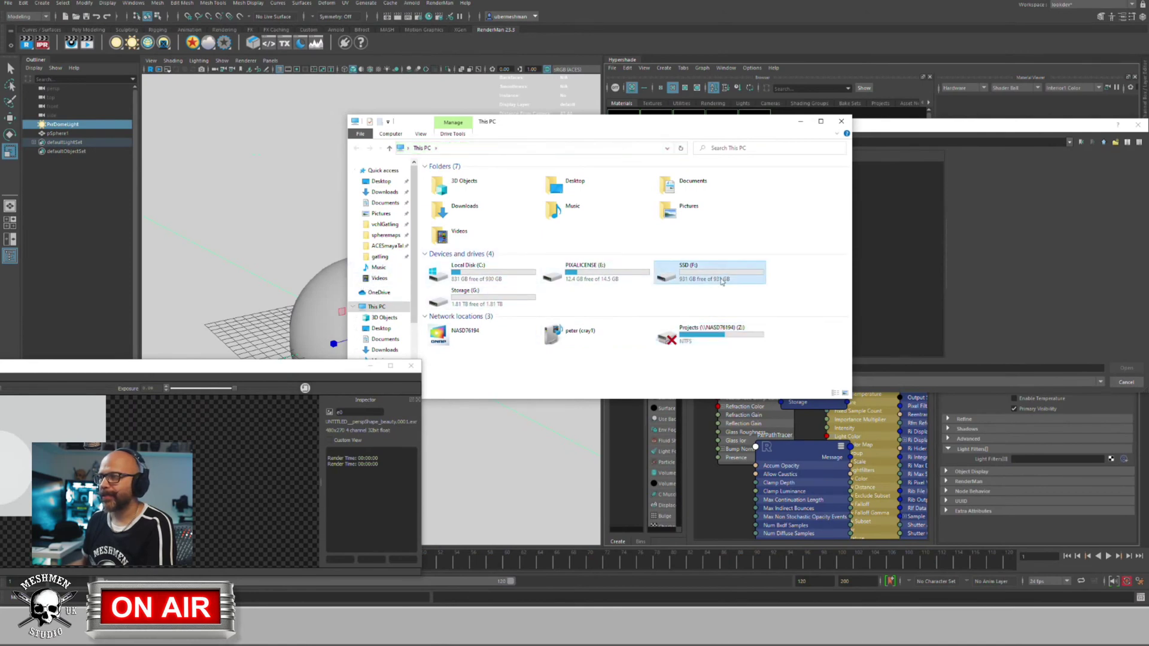
{"action": "left_click_drag", "start_coordinate": [314, 366], "coordinate": [188, 431]}
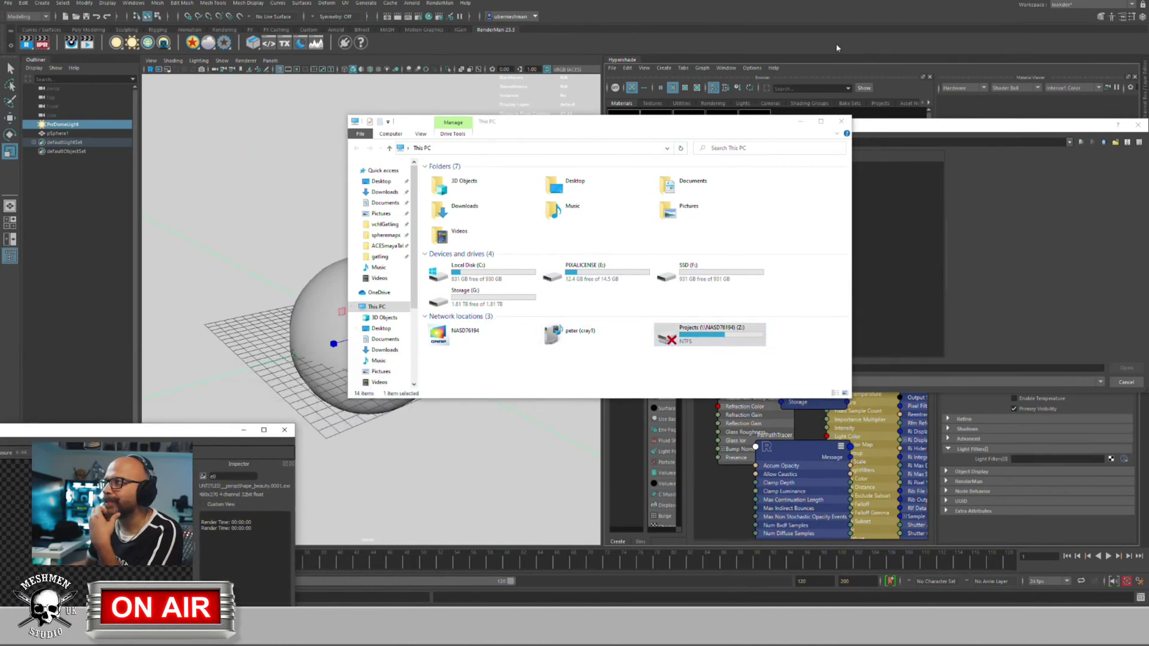
{"action": "left_click", "coordinate": [841, 122]}
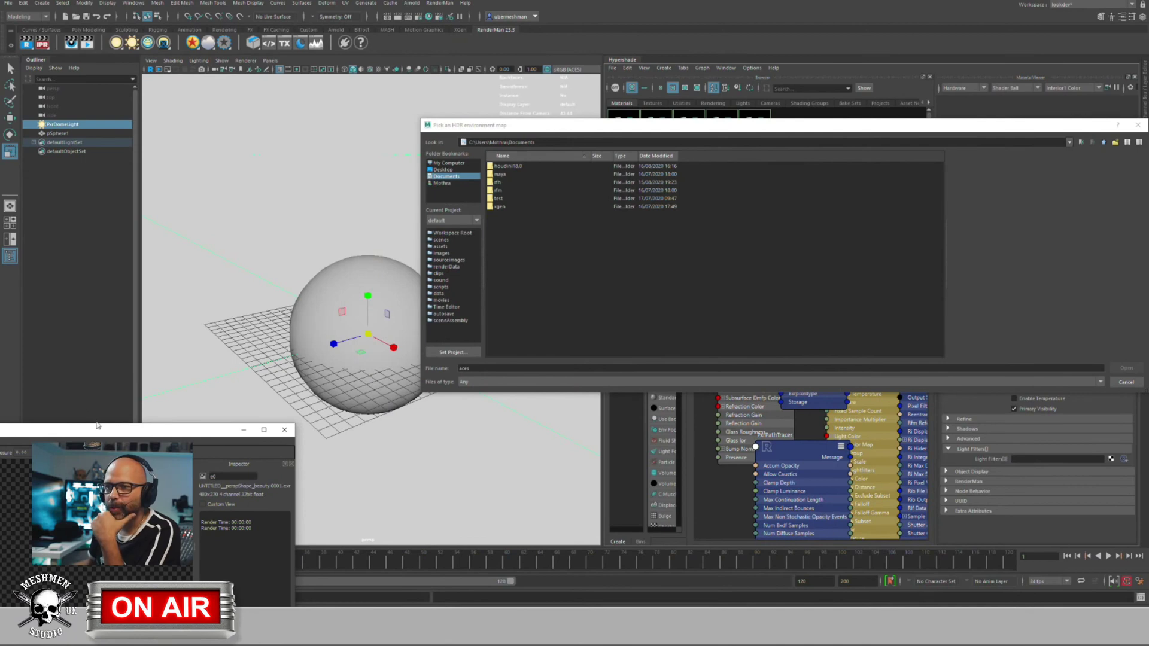
Step: Cancel the environment map file selection and bring the render viewer back into view
{"action": "left_click_drag", "start_coordinate": [97, 426], "coordinate": [59, 1]}
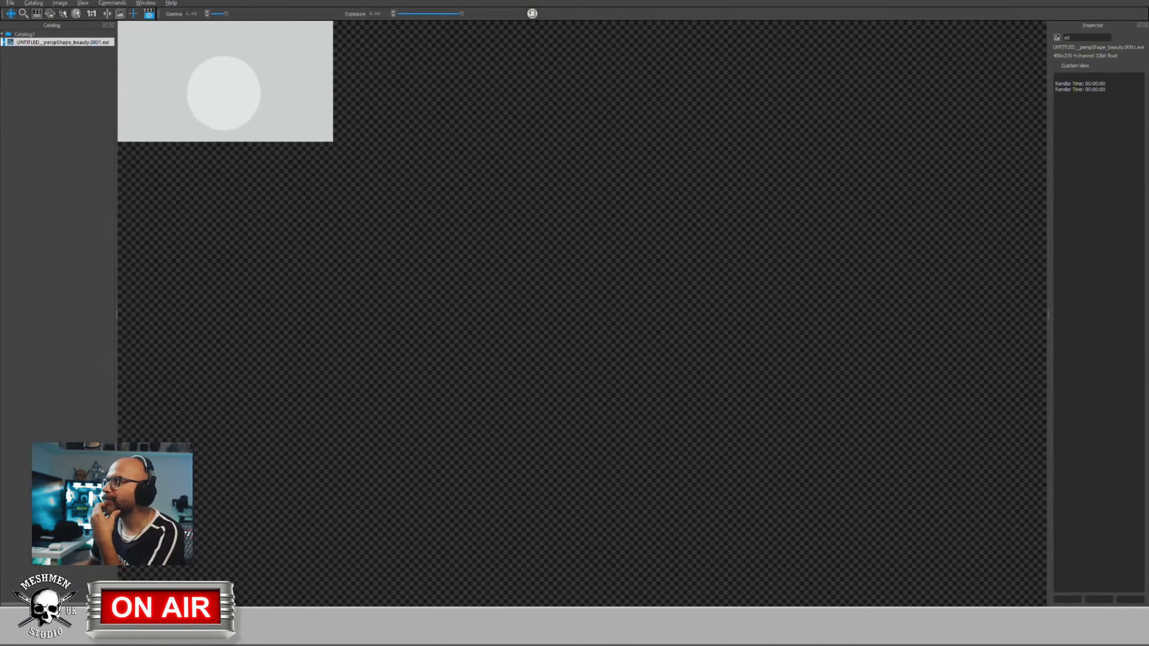
{"action": "key", "text": "super+Down"}
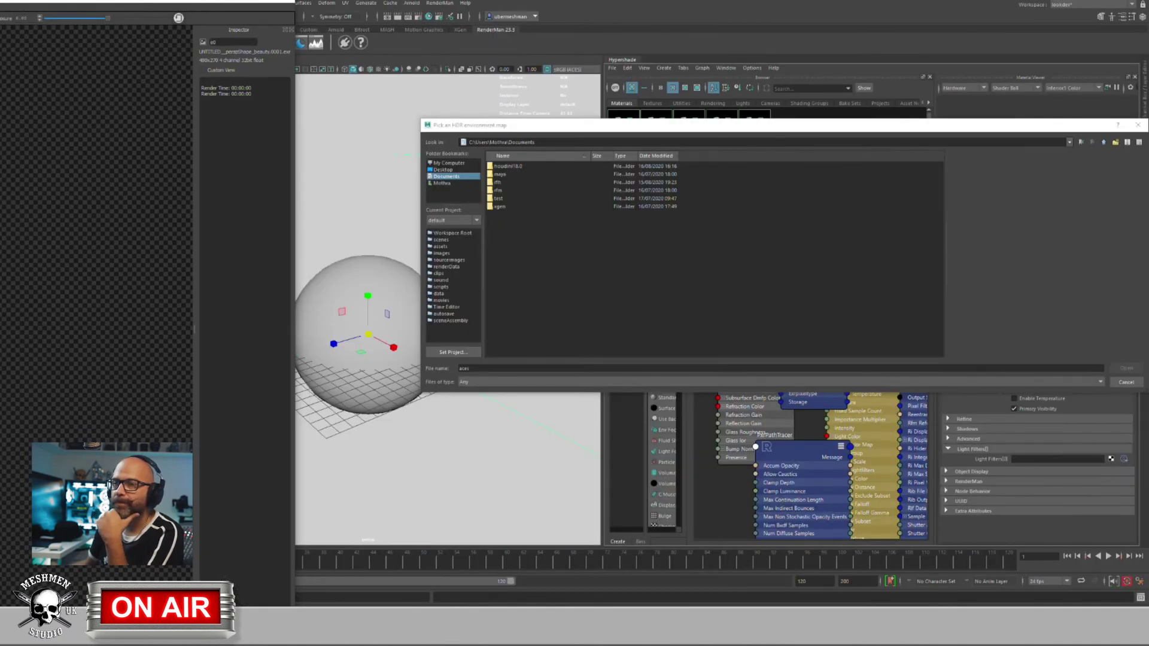
{"action": "left_click_drag", "start_coordinate": [150, 2], "coordinate": [664, 1]}
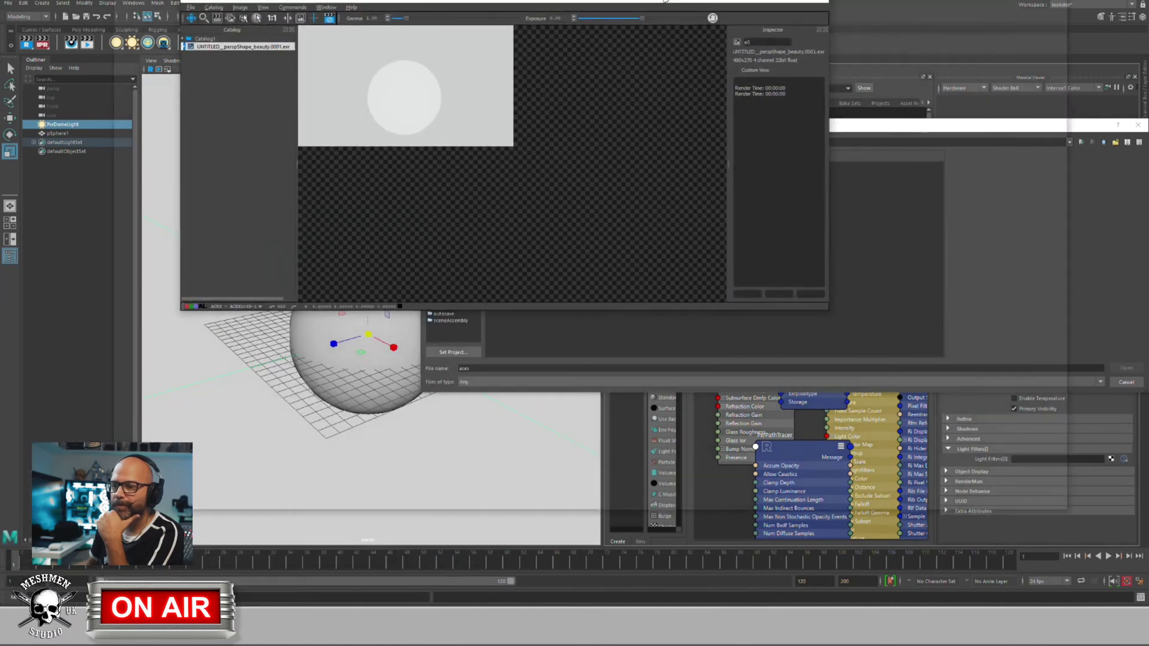
{"action": "left_click", "coordinate": [1121, 1]}
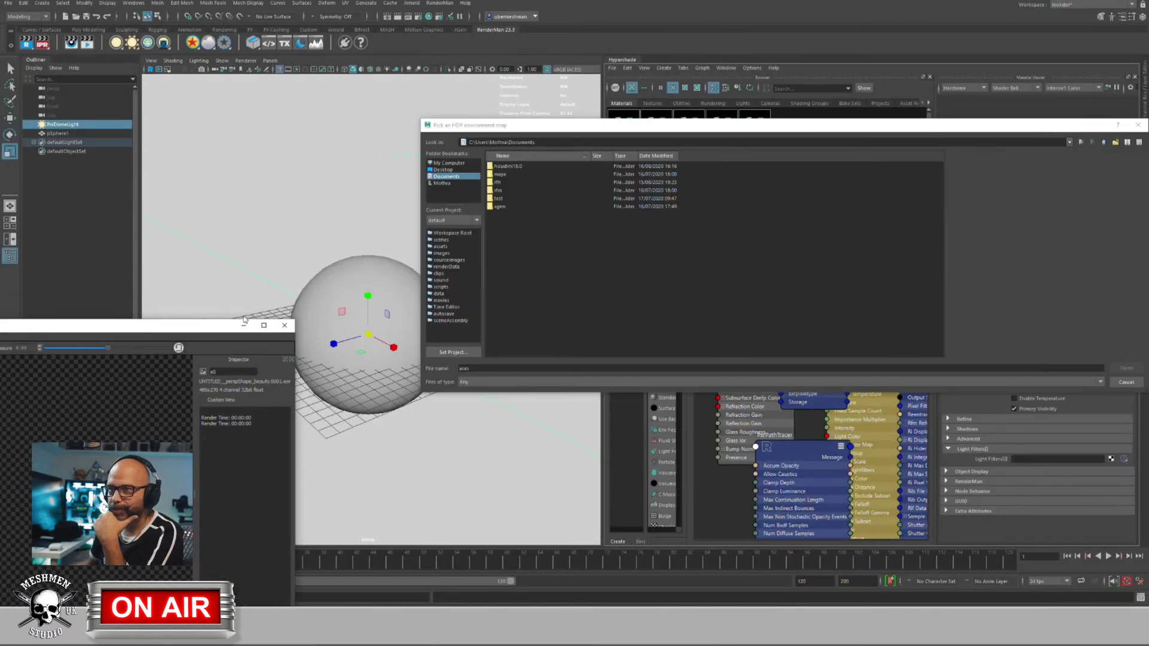
{"action": "left_click", "coordinate": [1126, 382]}
{"action": "left_click_drag", "start_coordinate": [201, 335], "coordinate": [232, 334]}
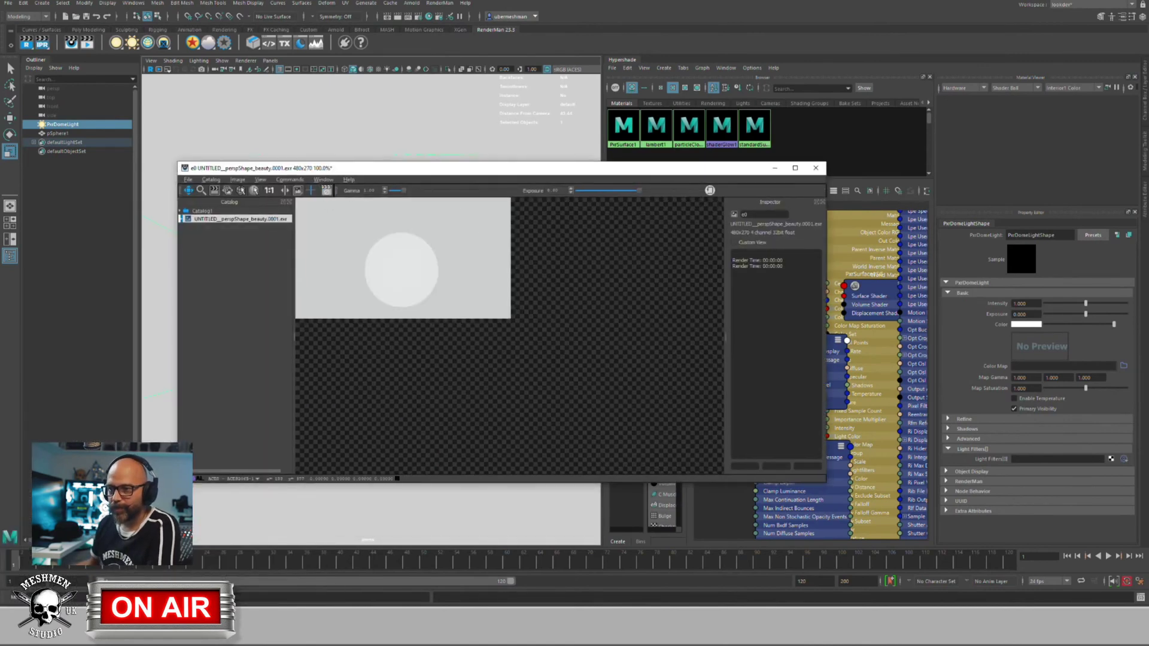
Step: Open the Projects (Z:) network drive in File Explorer to make it accessible, and close the window
{"action": "key", "text": "super+e"}
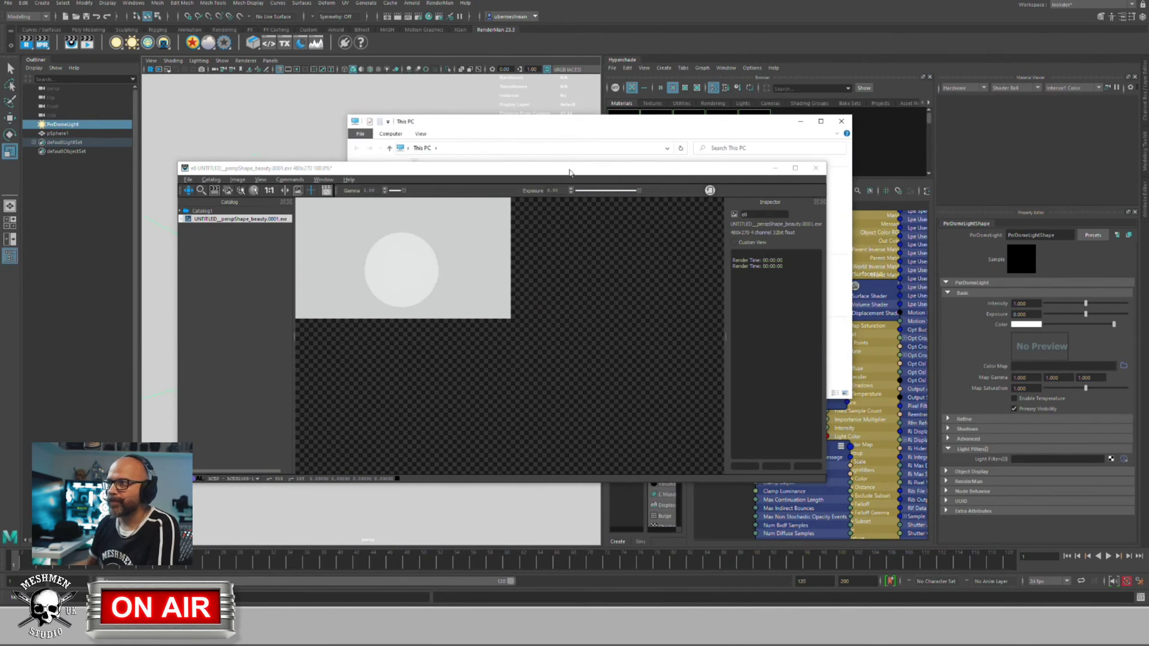
{"action": "left_click_drag", "start_coordinate": [569, 169], "coordinate": [387, 438]}
{"action": "left_click", "coordinate": [720, 327]}
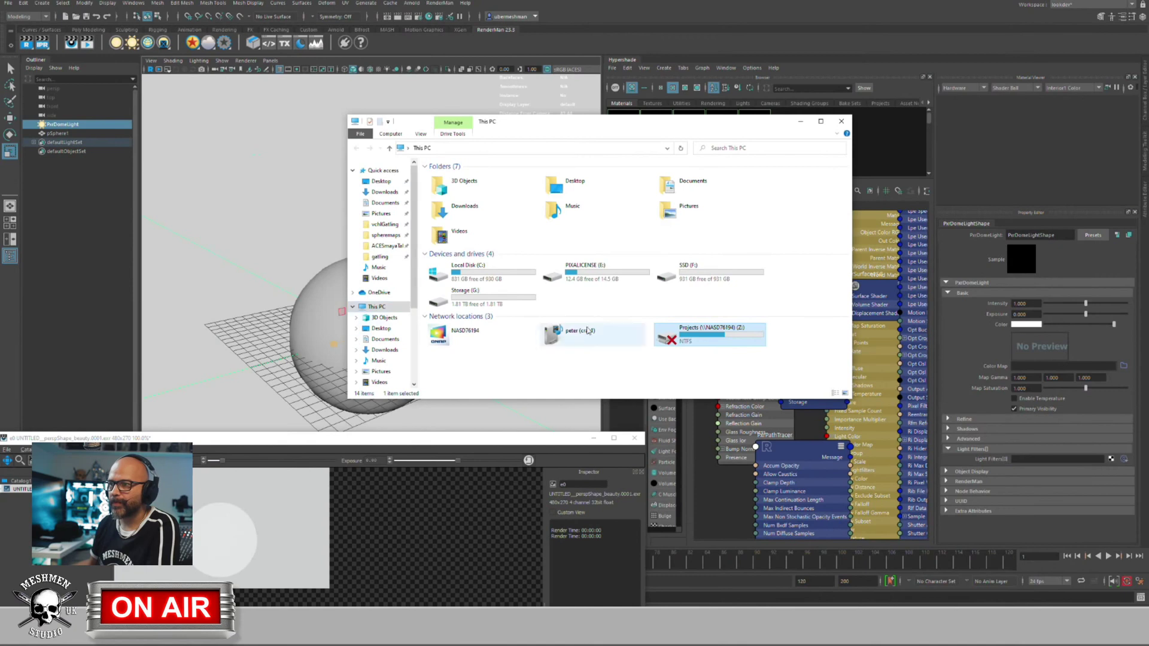
{"action": "double_click", "coordinate": [705, 335]}
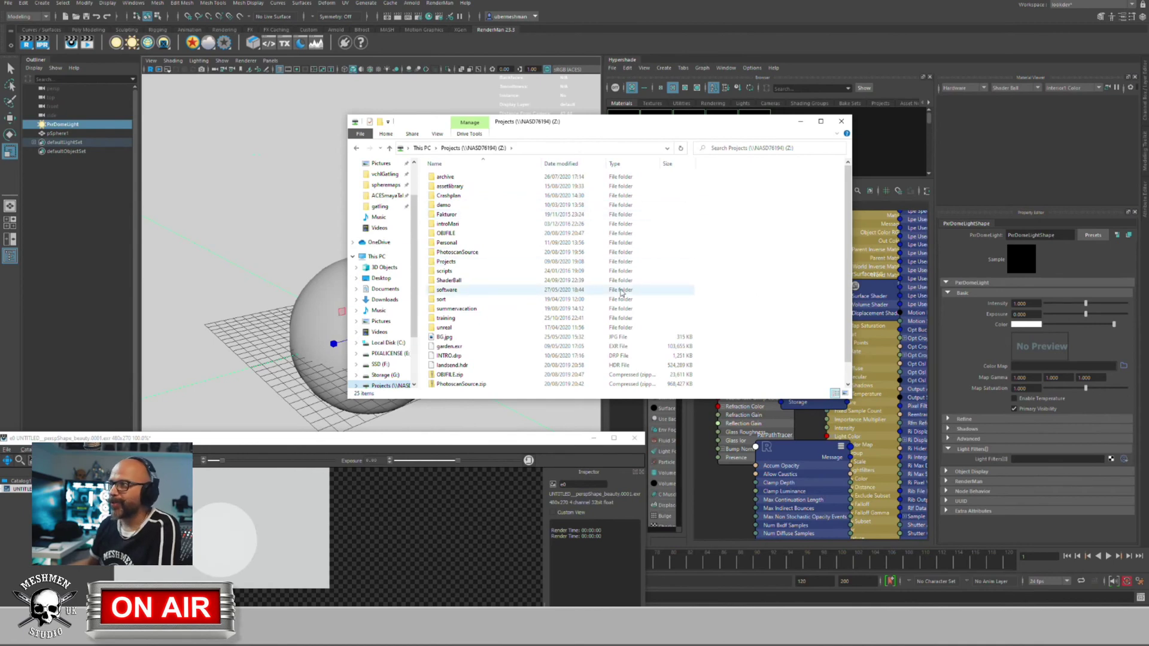
{"action": "left_click", "coordinate": [842, 122]}
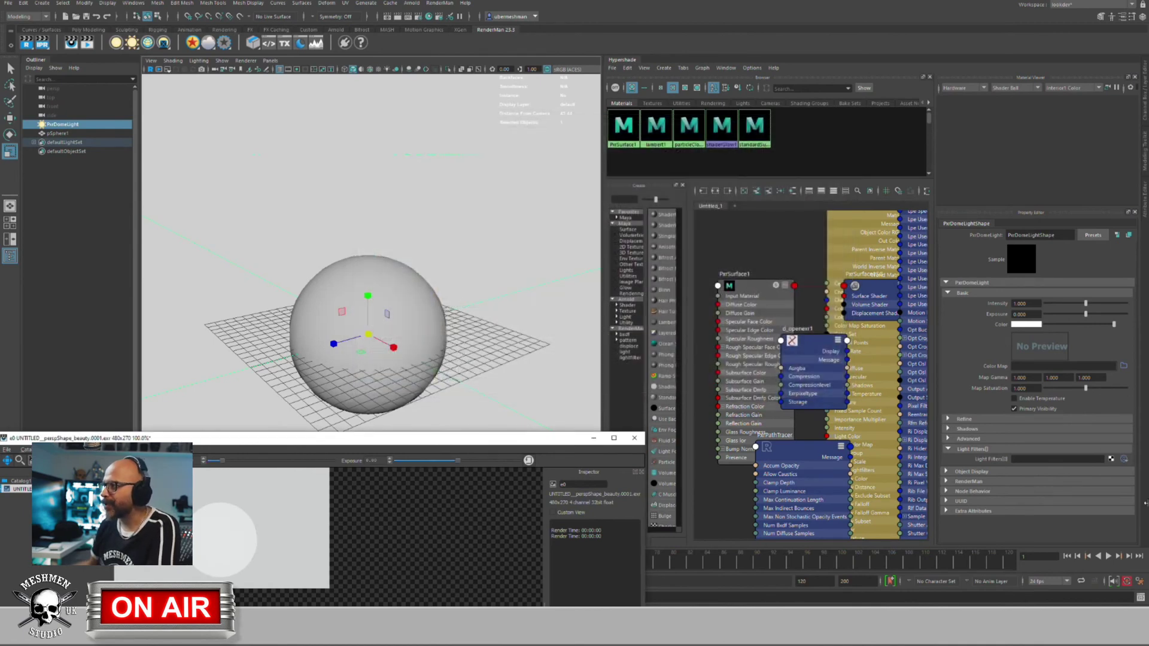
Step: Assign the environment map MPCAces0000.exr.tex from the aces folder as the dome light's colour map
{"action": "left_click", "coordinate": [1123, 366]}
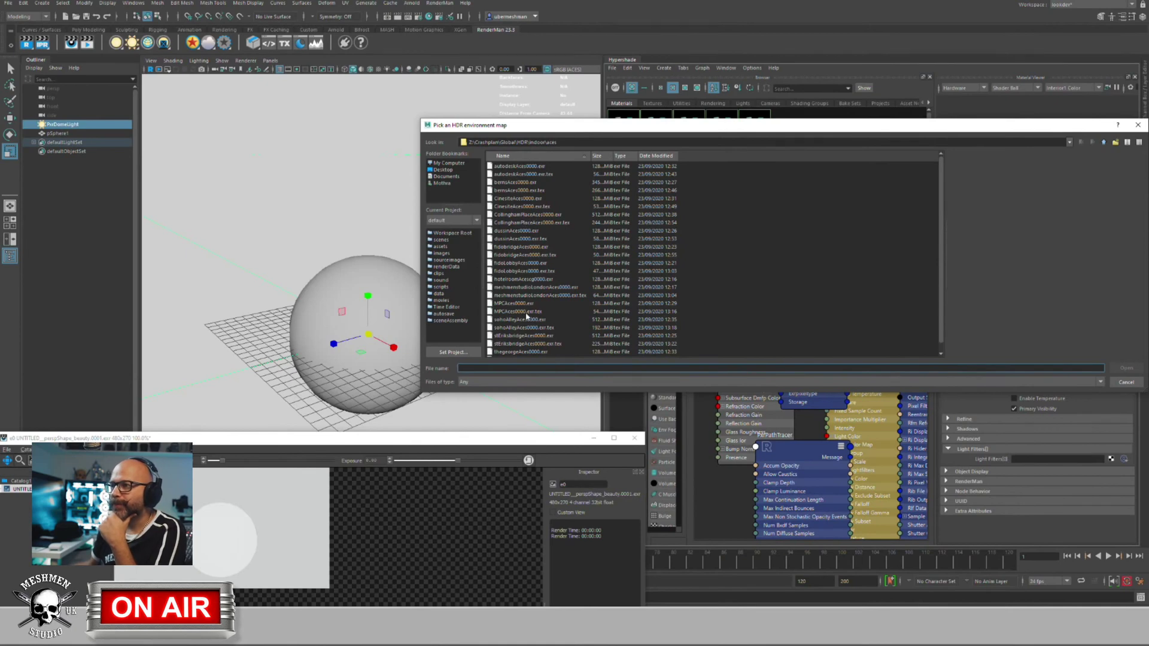
{"action": "left_click", "coordinate": [523, 311]}
{"action": "left_click", "coordinate": [1126, 368]}
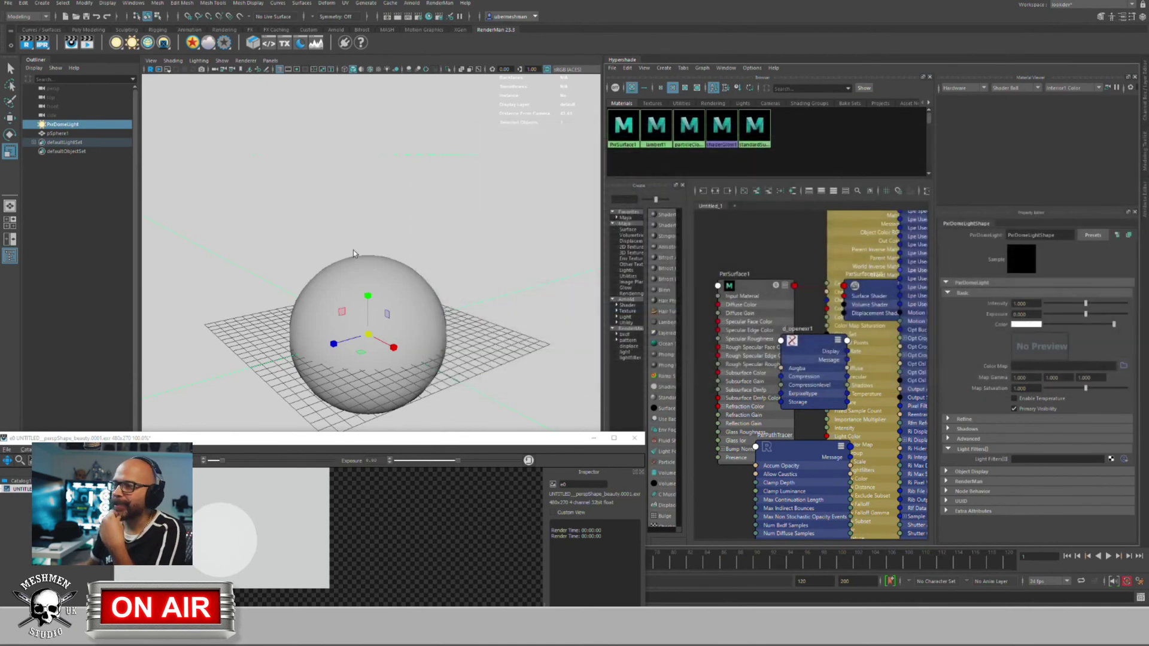
{"action": "left_click_drag", "start_coordinate": [413, 295], "coordinate": [398, 293], "text": "alt"}
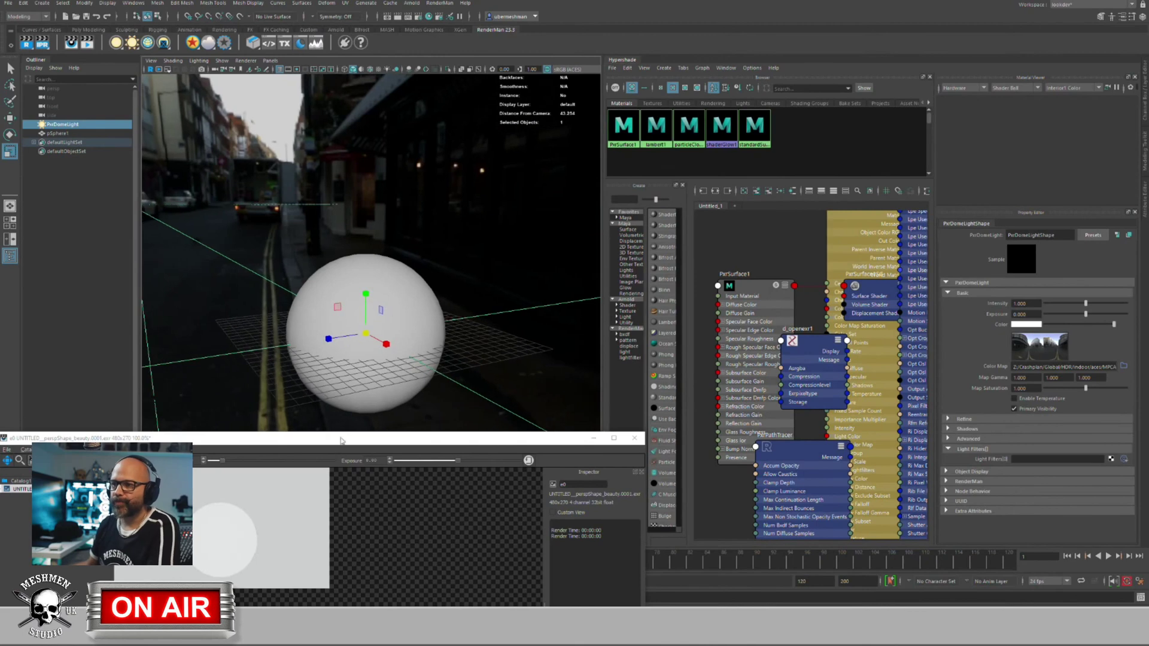
Step: Start a new live render of the sphere lit by the environment map and place the render viewer below the viewport
{"action": "left_click_drag", "start_coordinate": [342, 443], "coordinate": [756, 323]}
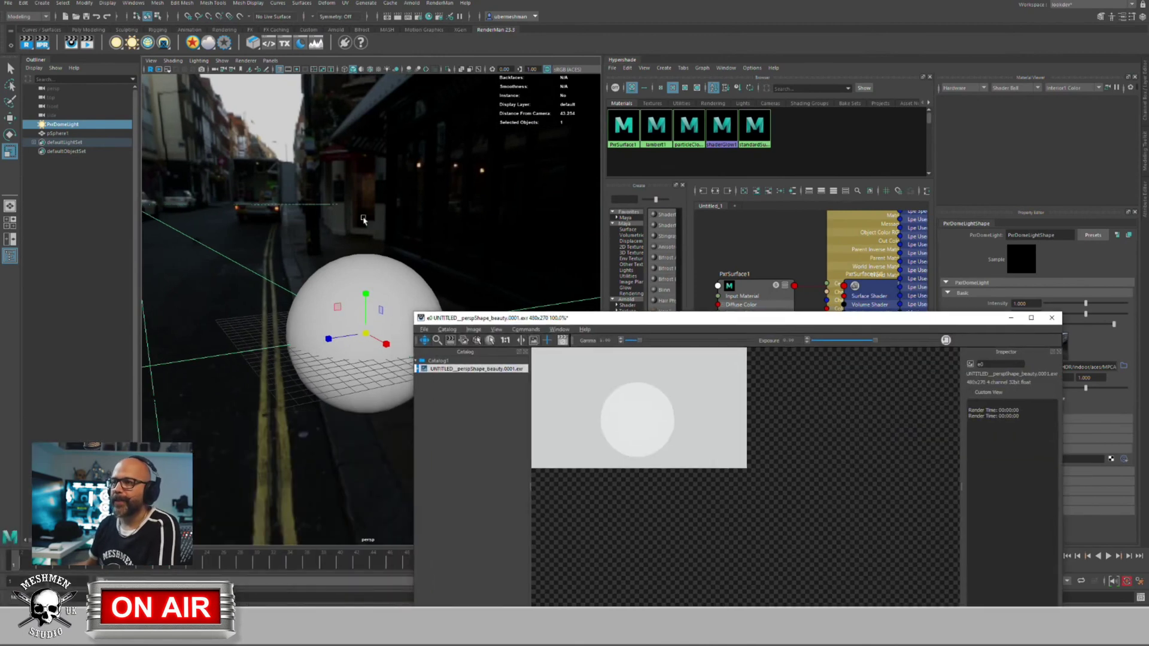
{"action": "left_click", "coordinate": [45, 45]}
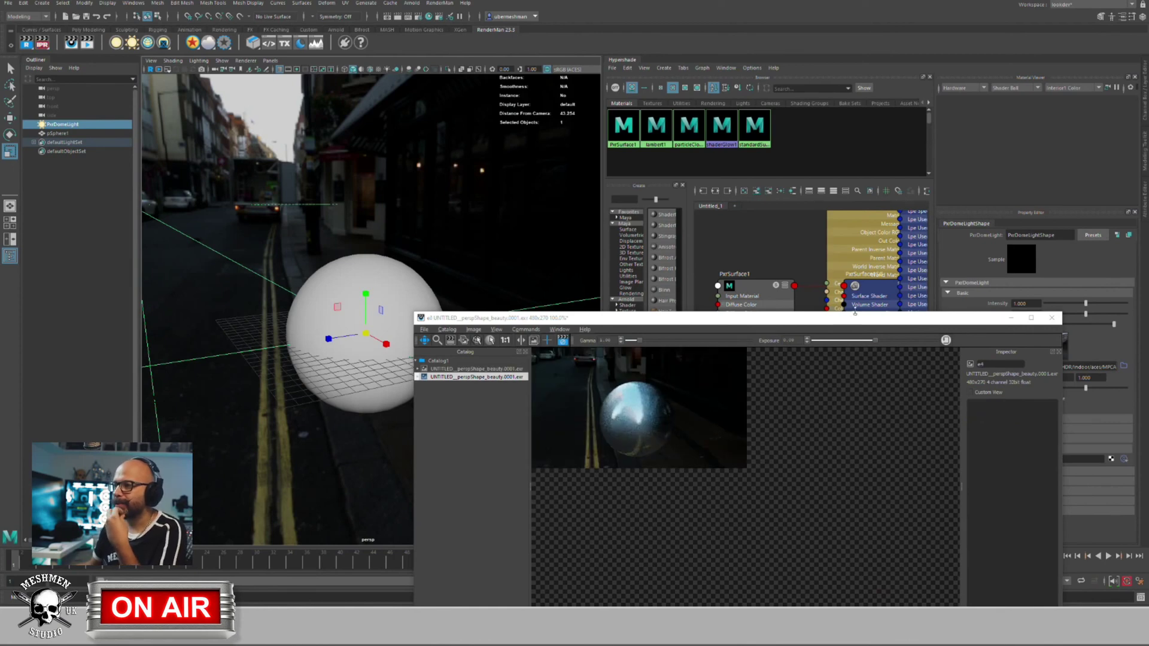
{"action": "left_click_drag", "start_coordinate": [853, 320], "coordinate": [532, 355]}
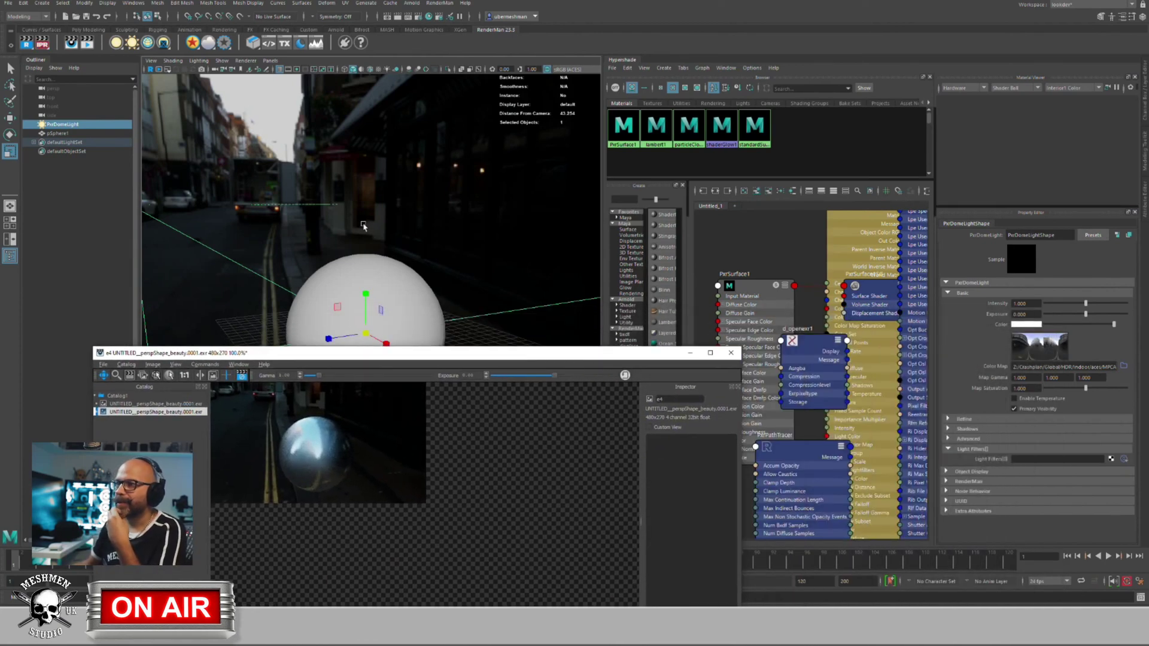
Step: Raise the dome light's exposure to about 2
{"action": "left_click", "coordinate": [56, 126]}
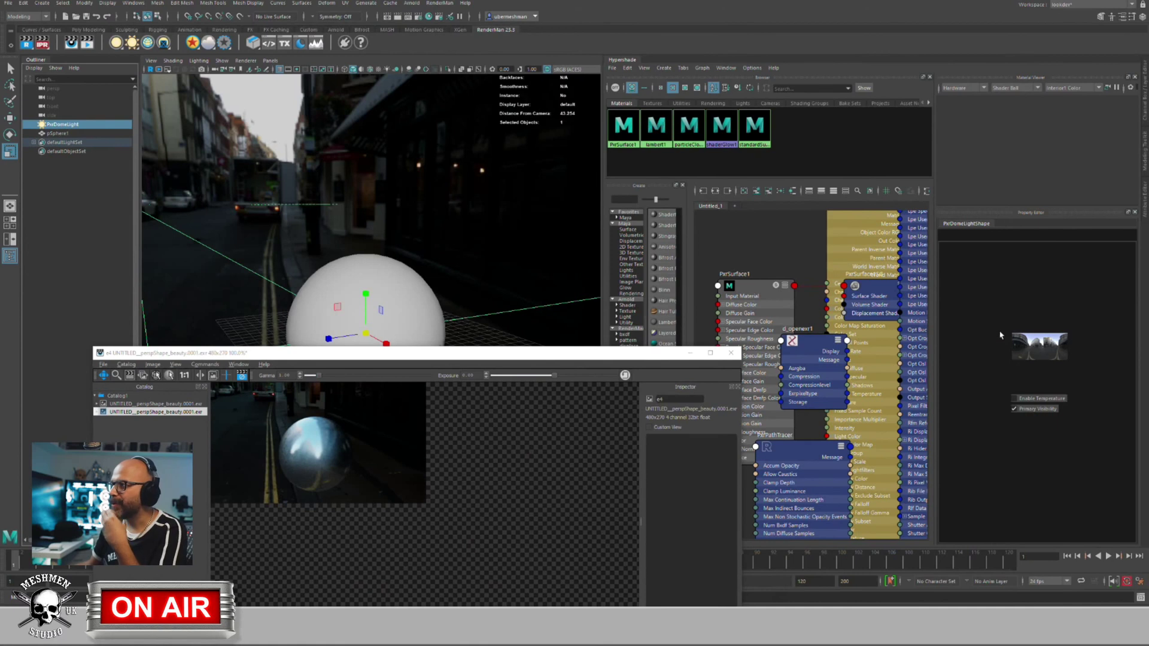
{"action": "mouse_move", "coordinate": [935, 326]}
{"action": "left_mouse_down"}
{"action": "mouse_move", "coordinate": [903, 325]}
{"action": "mouse_move", "coordinate": [948, 317]}
{"action": "mouse_move", "coordinate": [924, 317]}
{"action": "left_mouse_up"}
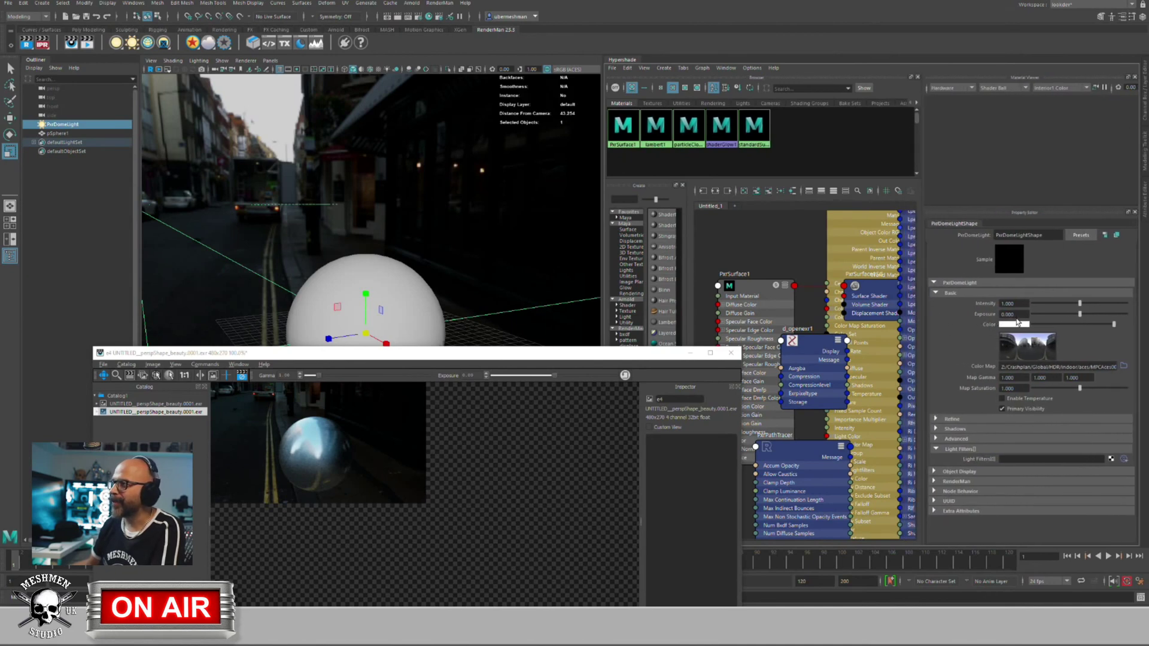
{"action": "left_click_drag", "start_coordinate": [1081, 313], "coordinate": [1088, 317]}
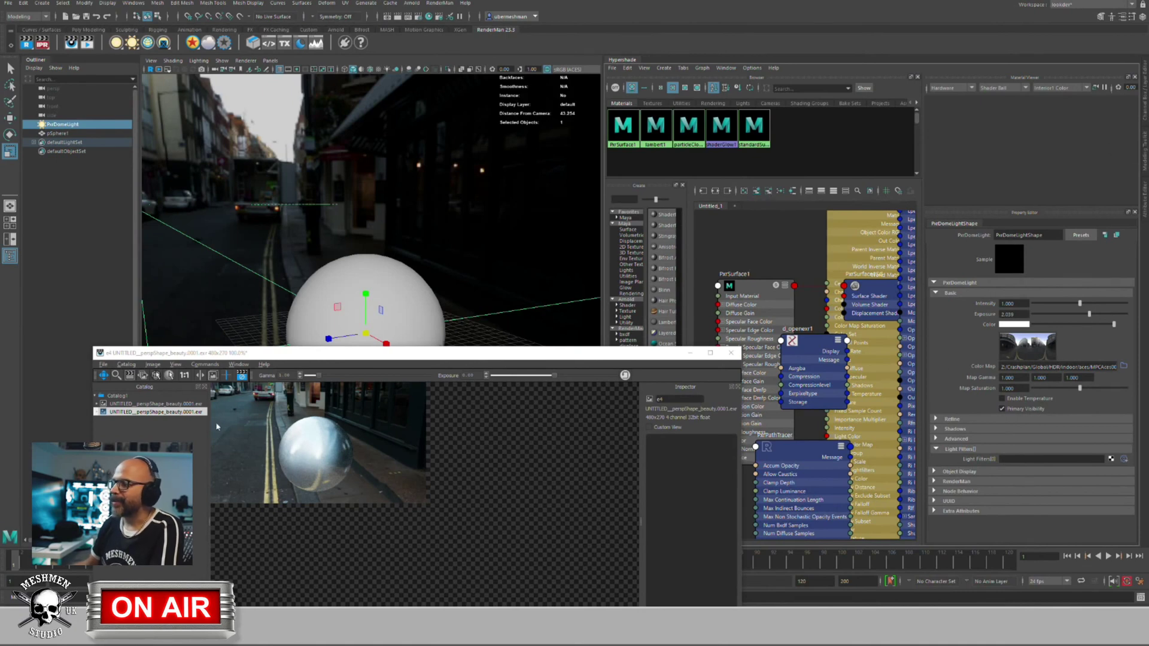
Step: Set the primary specular and rough specular face colours of the sphere's PxrSurface material to black
{"action": "left_click", "coordinate": [422, 265]}
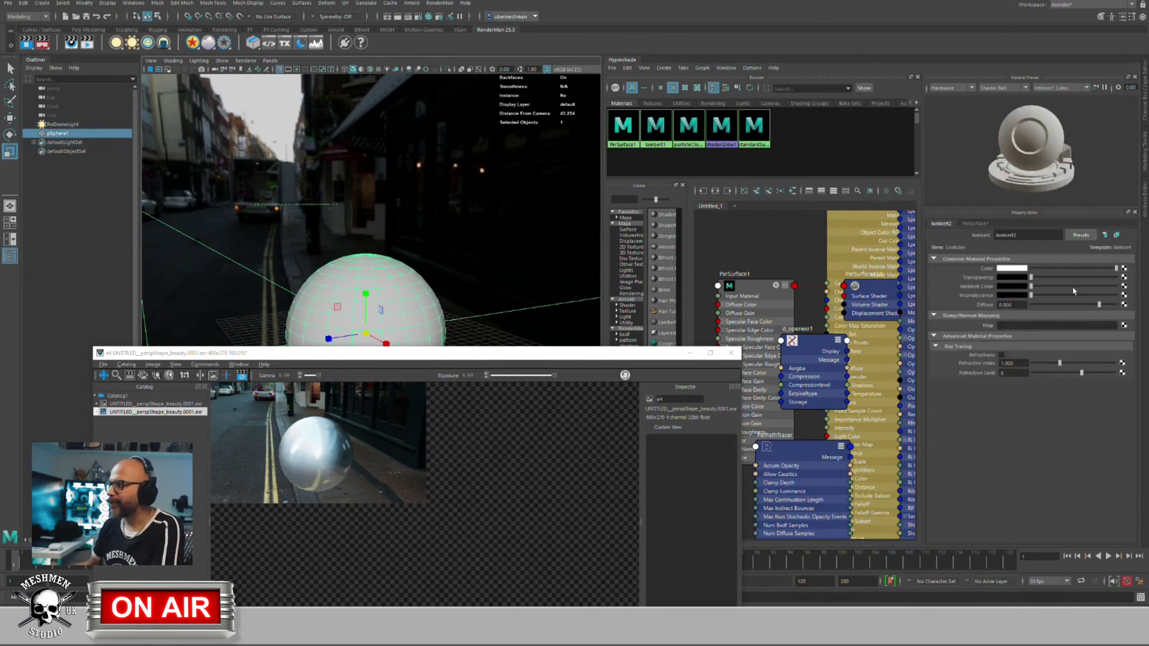
{"action": "left_click", "coordinate": [978, 224]}
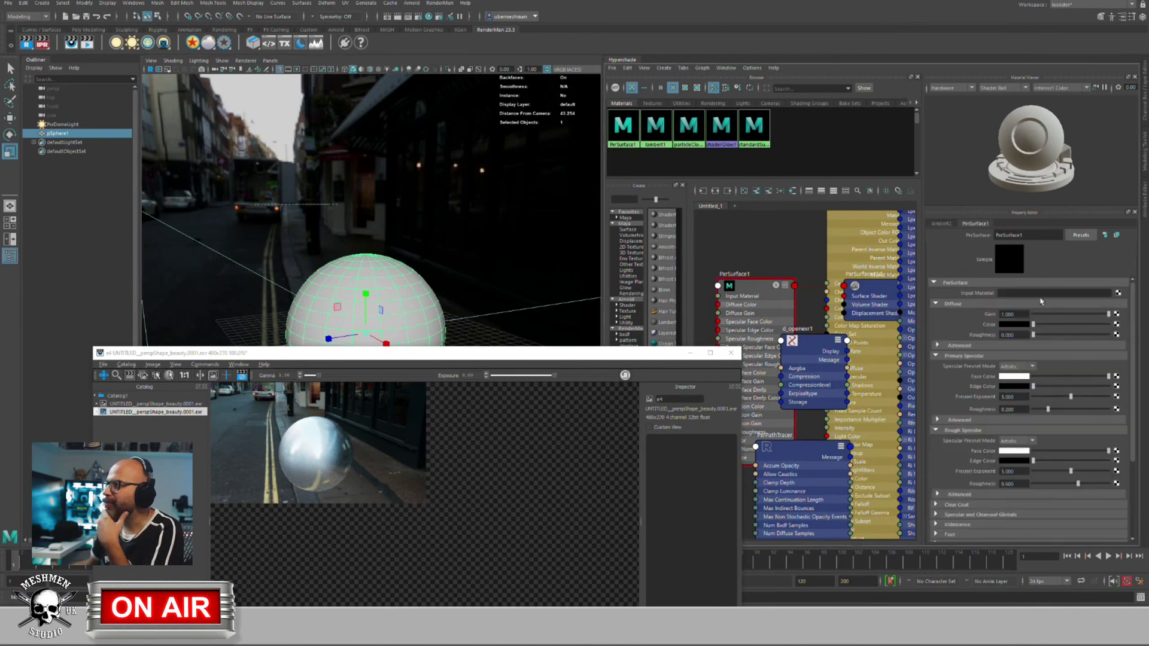
{"action": "mouse_move", "coordinate": [1036, 330]}
{"action": "left_mouse_down"}
{"action": "mouse_move", "coordinate": [1056, 328]}
{"action": "mouse_move", "coordinate": [1033, 328]}
{"action": "left_mouse_up"}
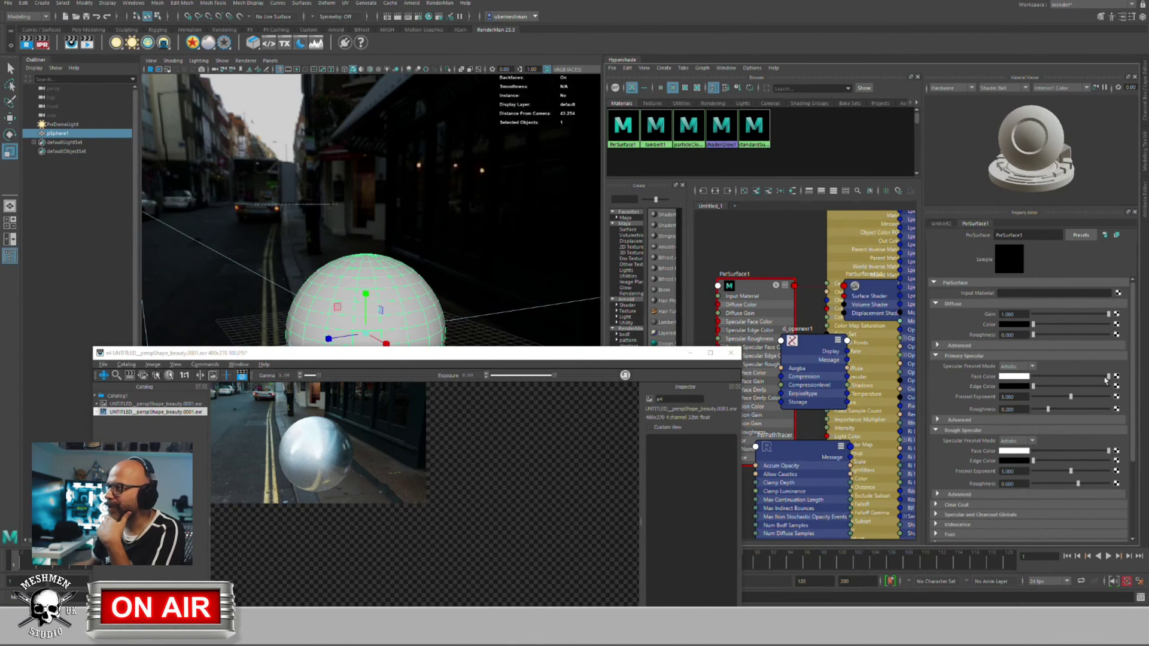
{"action": "left_click_drag", "start_coordinate": [1107, 376], "coordinate": [1032, 376]}
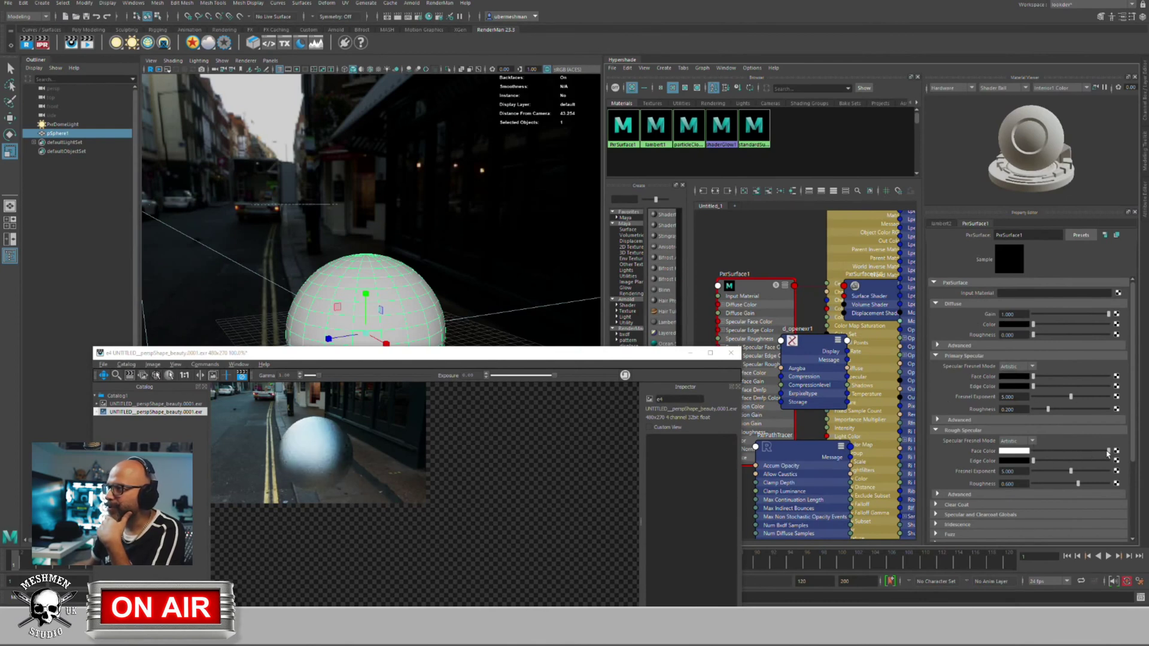
{"action": "left_click_drag", "start_coordinate": [1107, 450], "coordinate": [996, 459]}
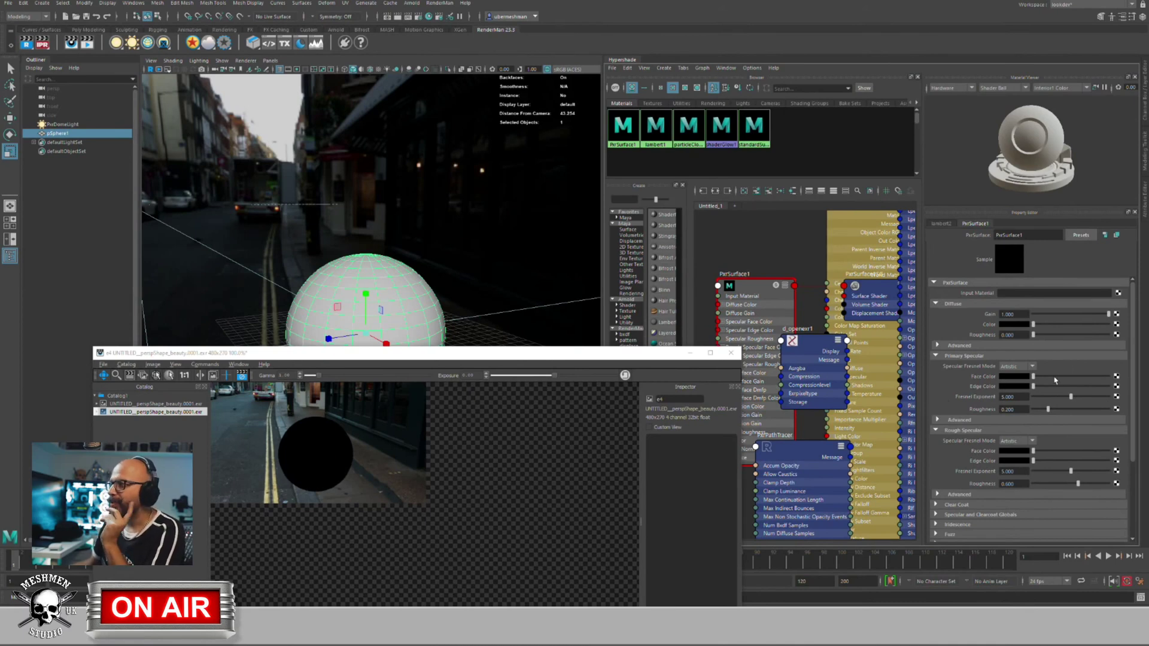
Step: Set the primary specular face colour to white with roughness 0, then try a white diffuse colour and return it to black
{"action": "left_click_drag", "start_coordinate": [1034, 377], "coordinate": [1136, 372]}
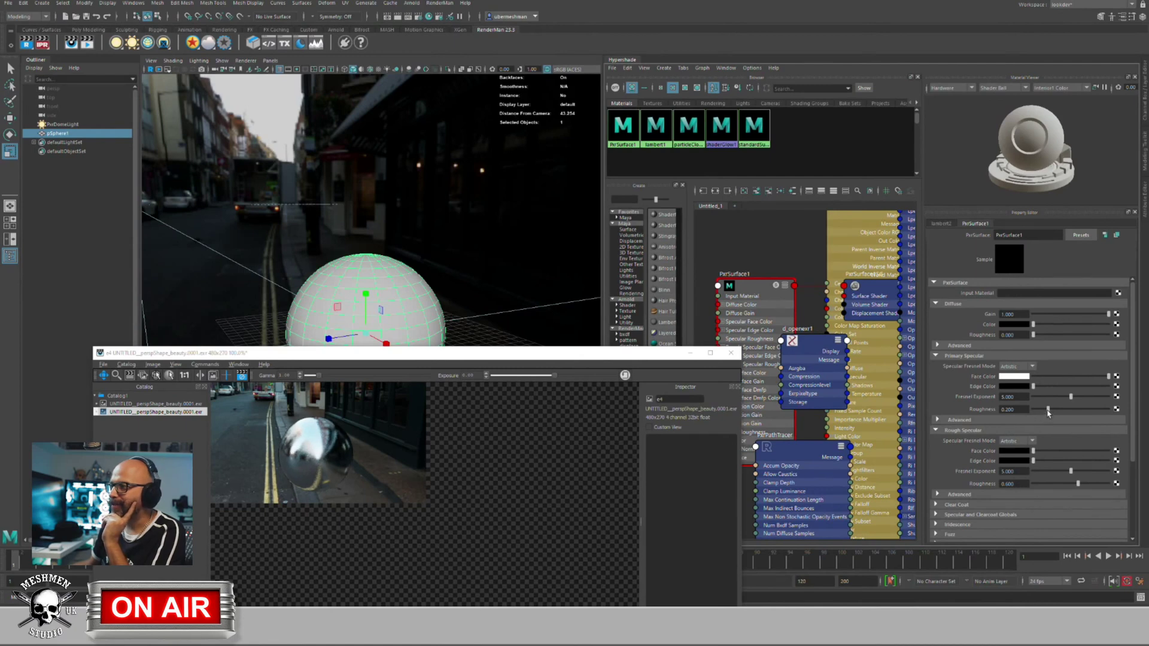
{"action": "left_click_drag", "start_coordinate": [1047, 409], "coordinate": [1033, 409]}
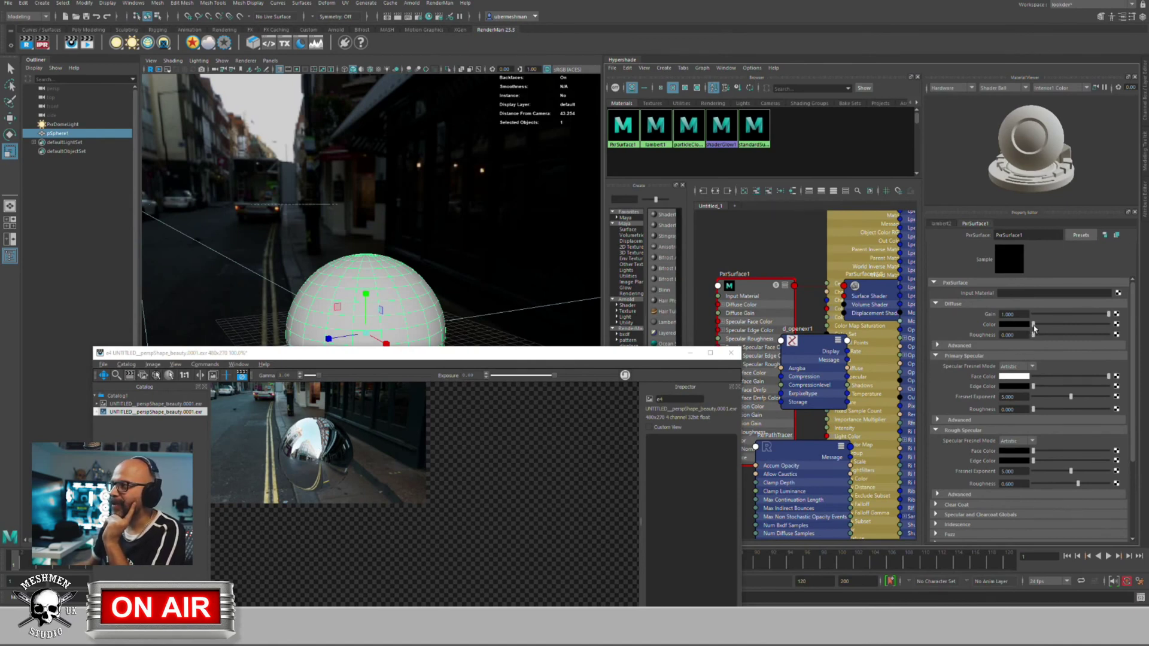
{"action": "left_click_drag", "start_coordinate": [1033, 325], "coordinate": [1143, 320]}
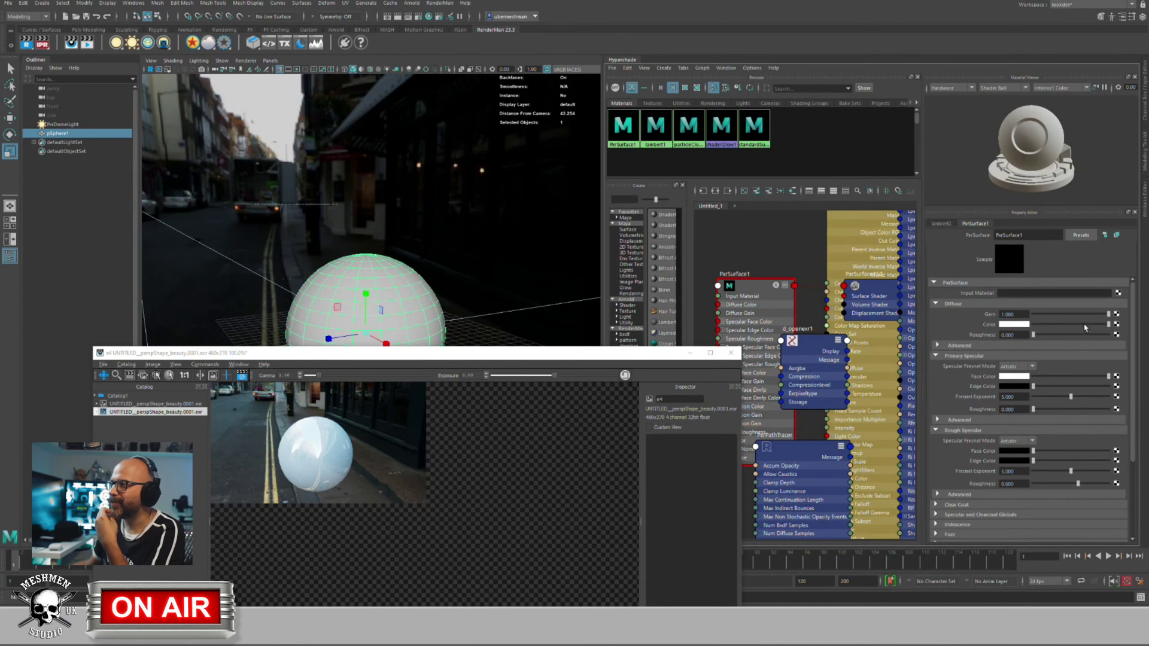
{"action": "left_click_drag", "start_coordinate": [1108, 325], "coordinate": [1033, 327]}
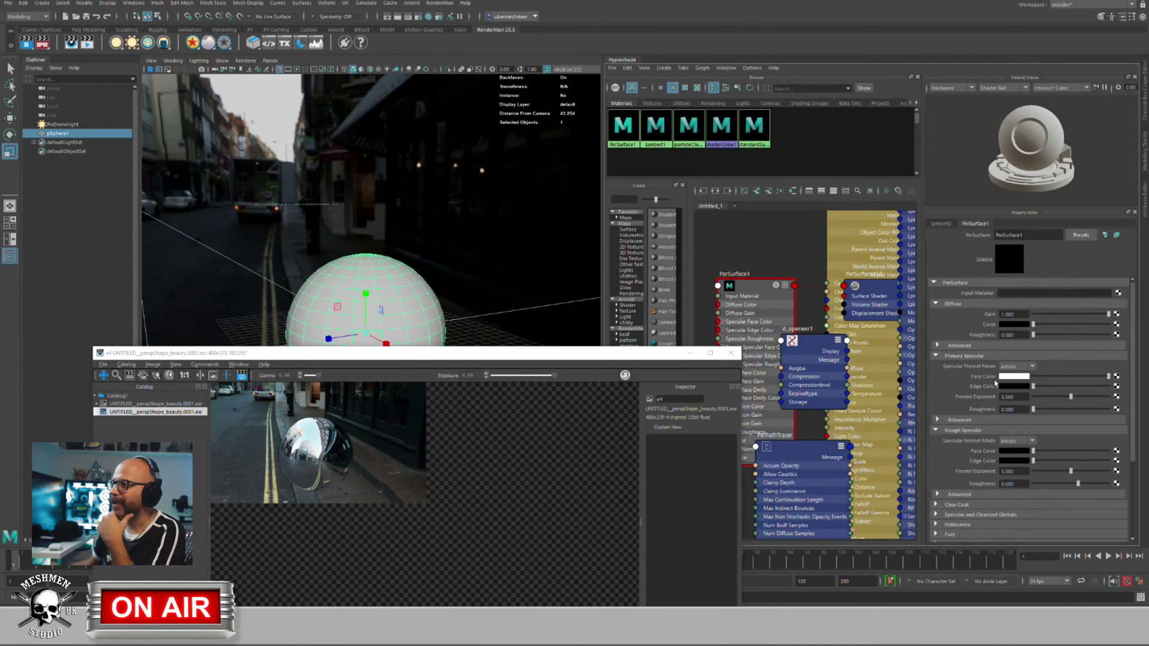
Step: Darken the primary specular face colour to near black and set the primary specular edge and diffuse colours to white
{"action": "left_click_drag", "start_coordinate": [1108, 378], "coordinate": [1039, 379]}
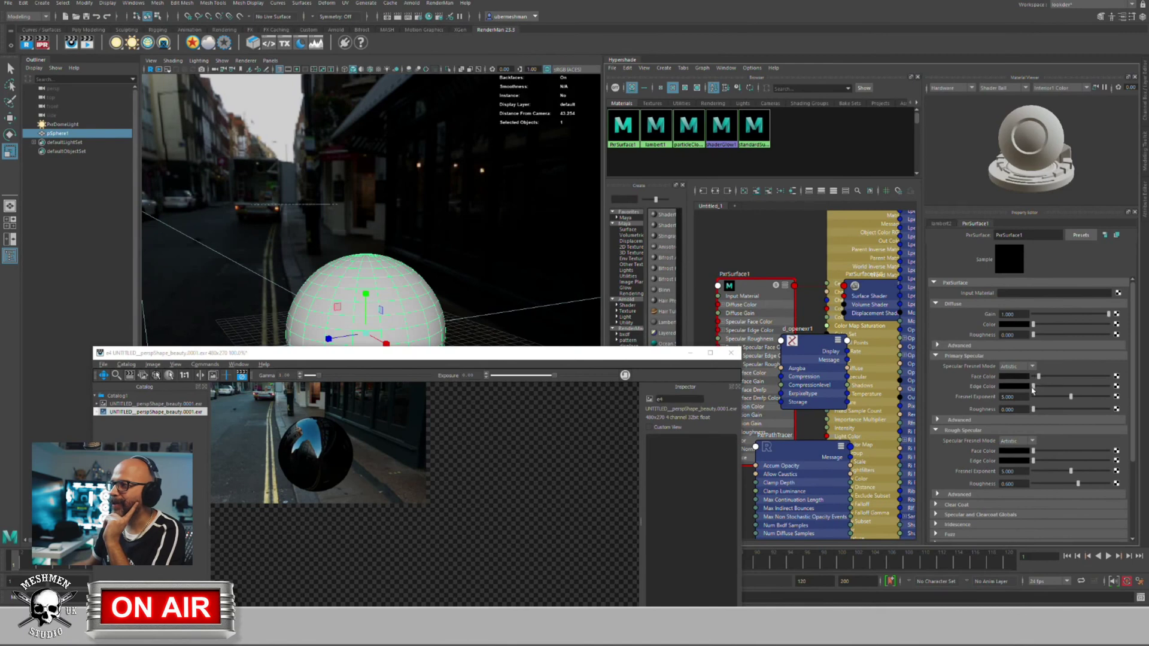
{"action": "left_click_drag", "start_coordinate": [1032, 388], "coordinate": [1145, 388]}
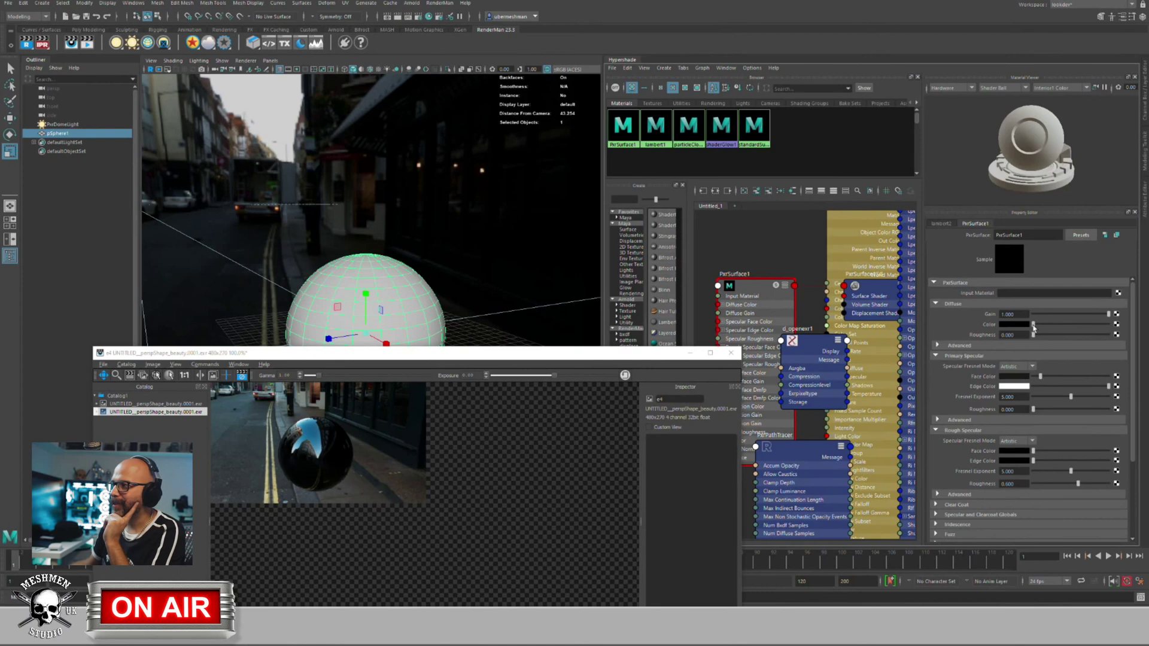
{"action": "left_click_drag", "start_coordinate": [1032, 324], "coordinate": [1146, 330]}
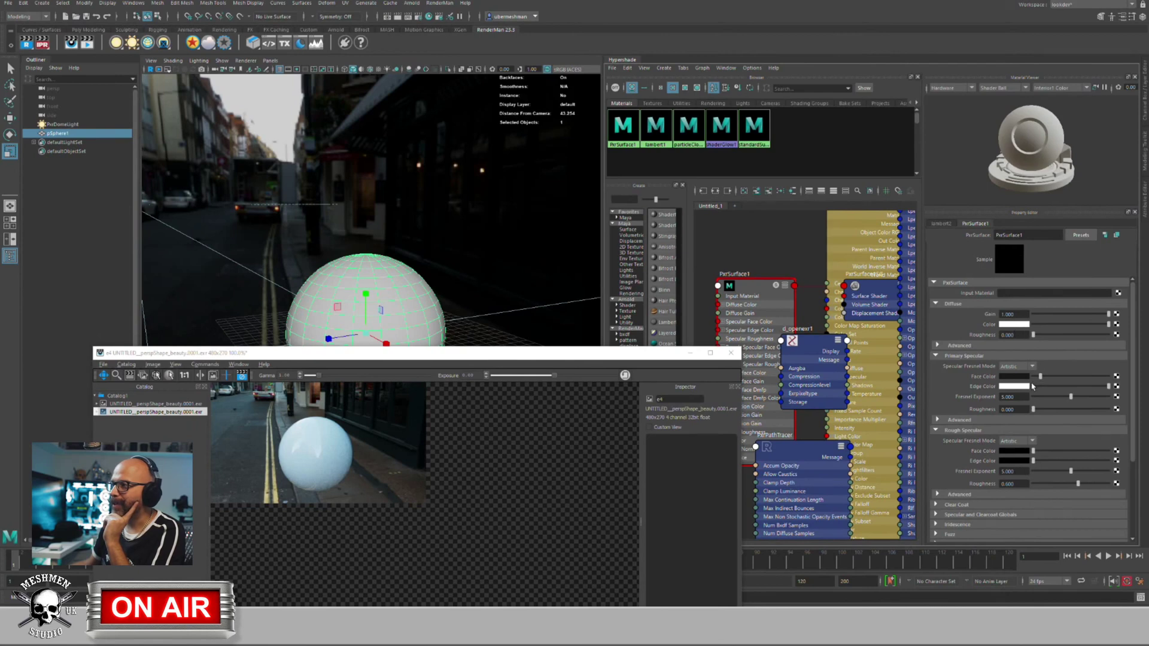
Step: Set the primary specular face colour and the rough specular face and edge colours to white
{"action": "left_click_drag", "start_coordinate": [1040, 377], "coordinate": [1134, 394]}
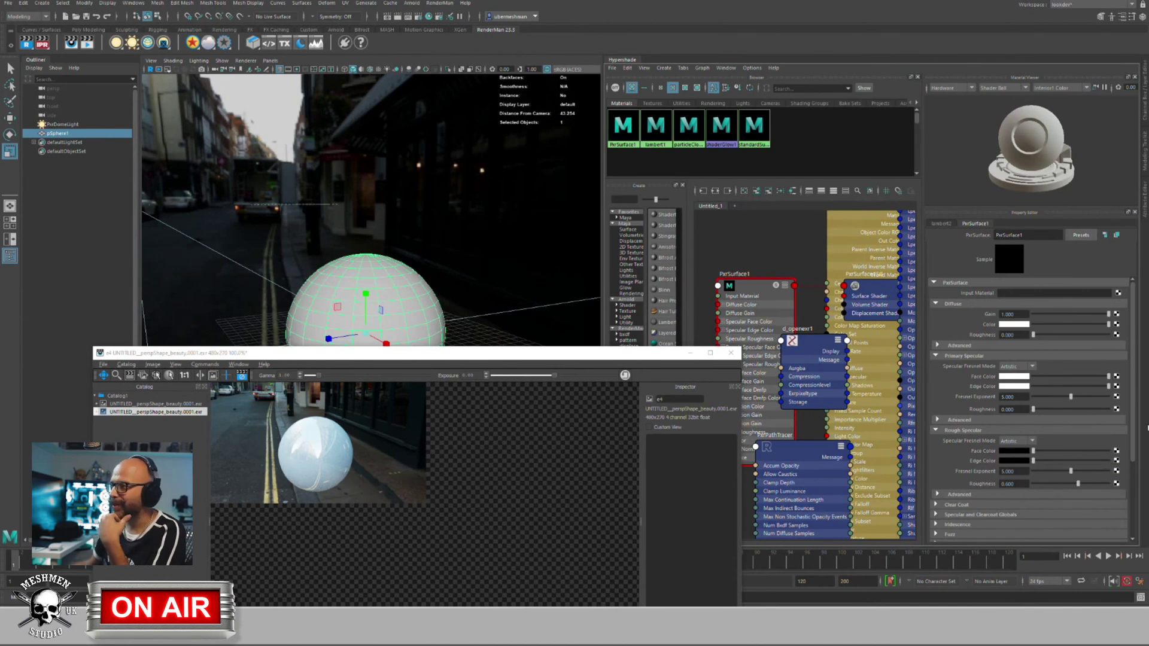
{"action": "left_click_drag", "start_coordinate": [1033, 451], "coordinate": [1108, 460]}
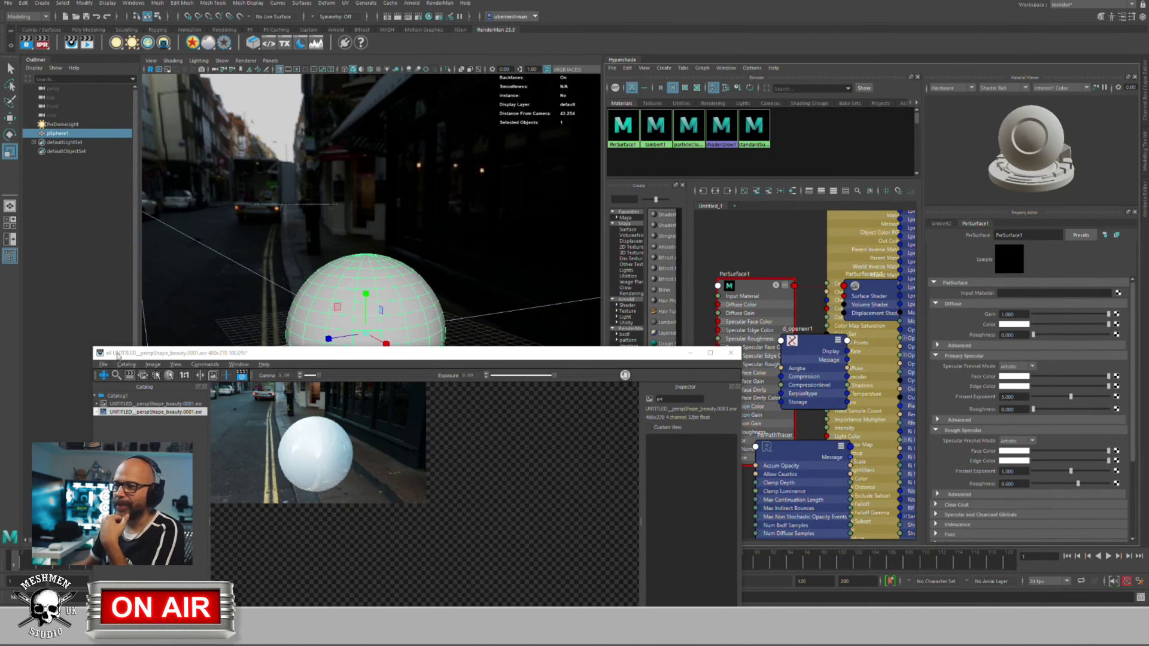
Step: Examine the rendered all-white sphere from a low angle and from above, repositioning the render viewer beside the material properties
{"action": "left_click_drag", "start_coordinate": [335, 351], "coordinate": [525, 59]}
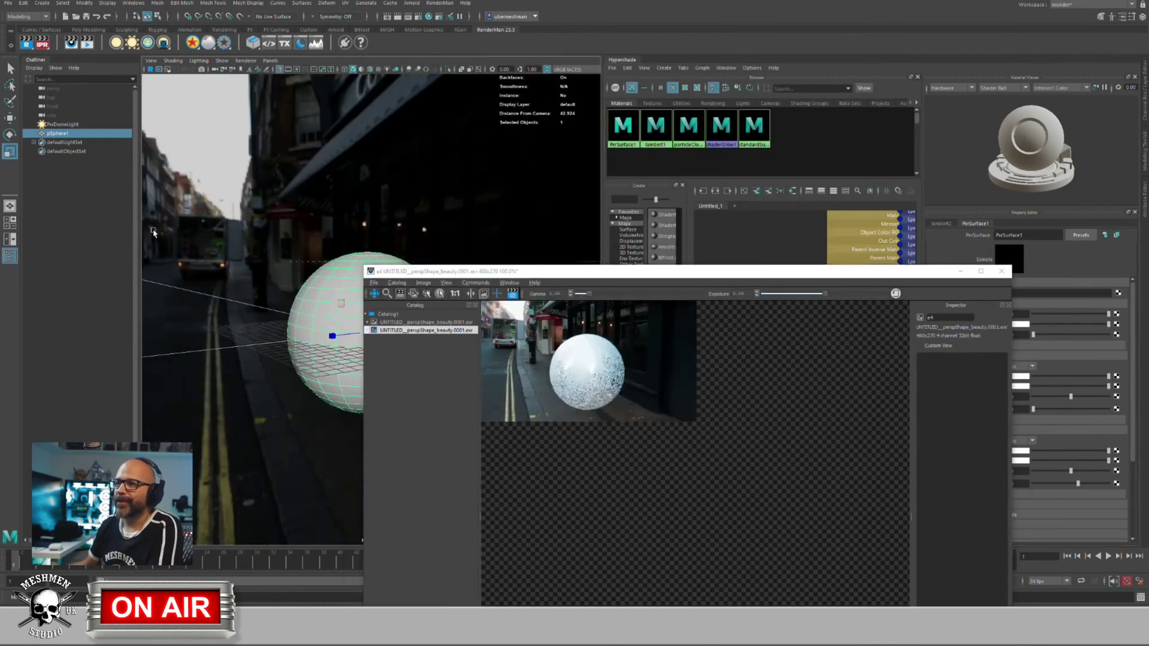
{"action": "left_click_drag", "start_coordinate": [231, 228], "coordinate": [221, 197], "text": "alt"}
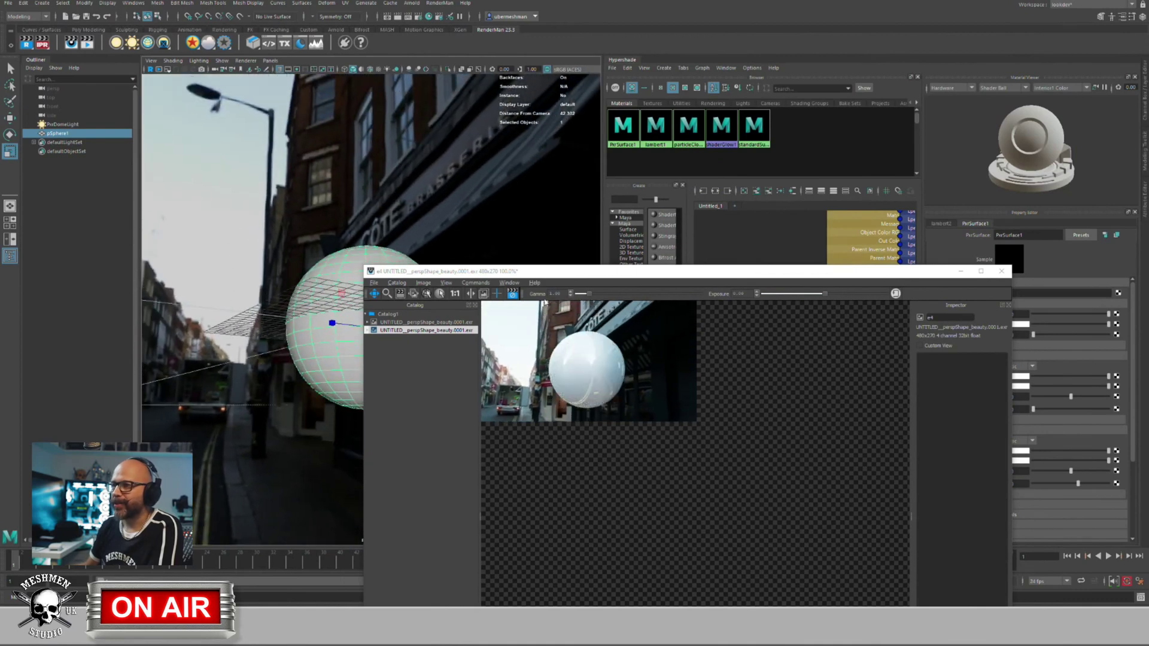
{"action": "left_click_drag", "start_coordinate": [553, 276], "coordinate": [420, 105]}
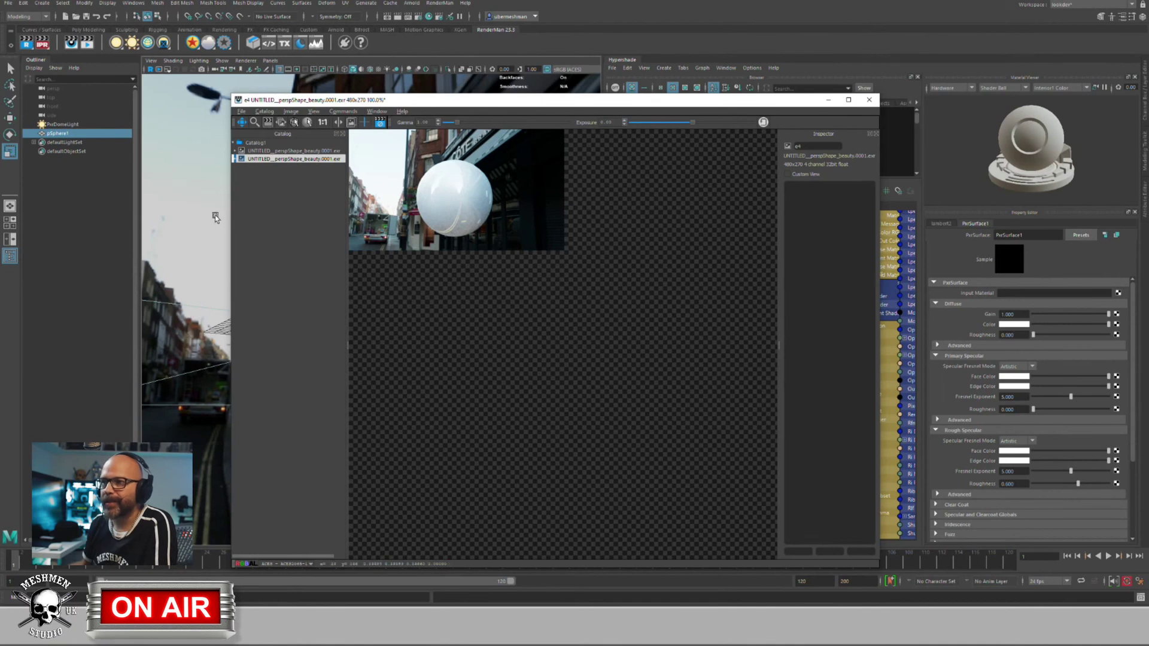
{"action": "left_click_drag", "start_coordinate": [202, 220], "coordinate": [200, 267], "text": "alt"}
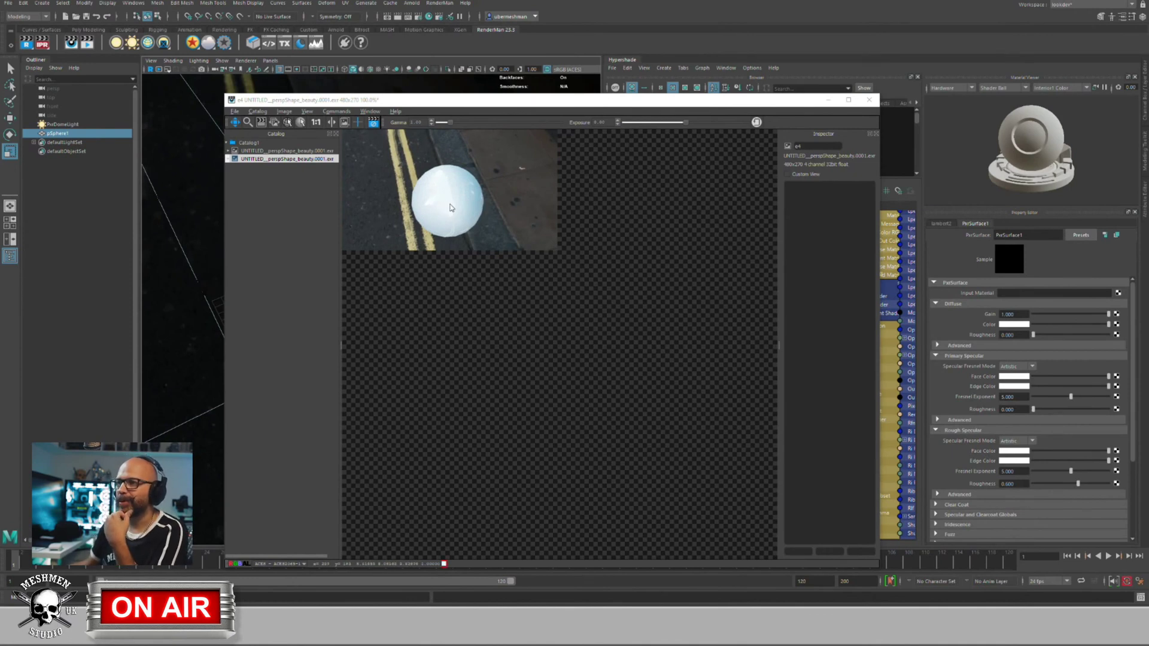
{"action": "left_click", "coordinate": [492, 110]}
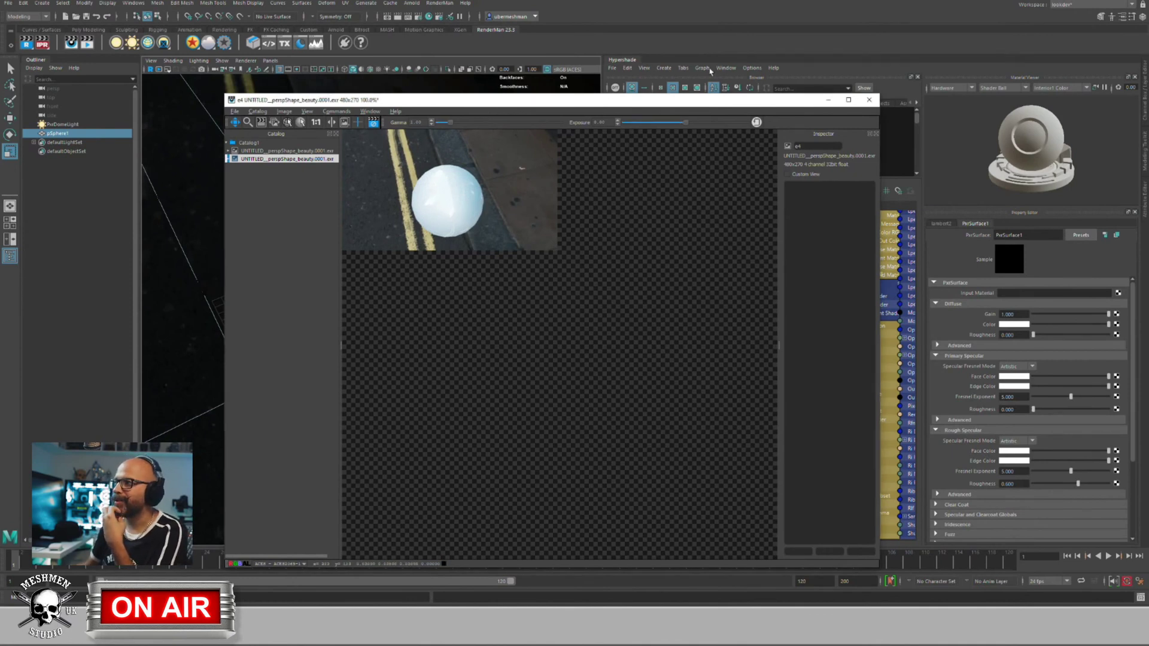
{"action": "left_click_drag", "start_coordinate": [638, 103], "coordinate": [636, 175]}
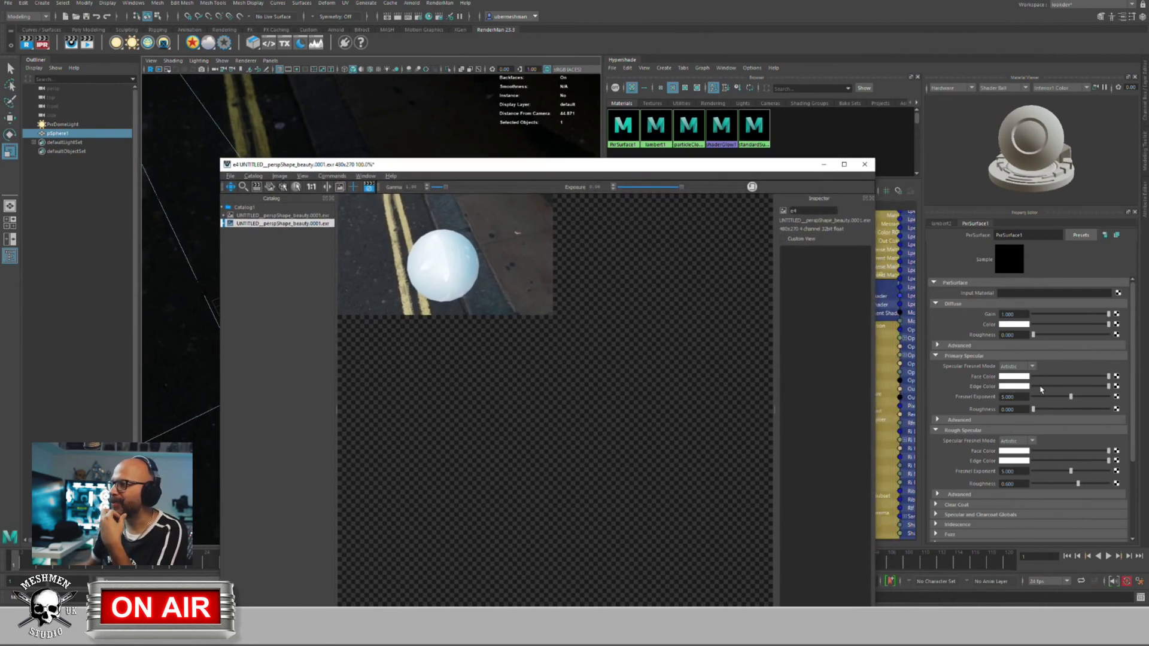
Step: Set the face and edge colours of both the primary and rough specular to black and view the diffuse-only sphere at street level
{"action": "left_click_drag", "start_coordinate": [1093, 380], "coordinate": [1067, 387]}
{"action": "left_click_drag", "start_coordinate": [1101, 460], "coordinate": [1030, 452]}
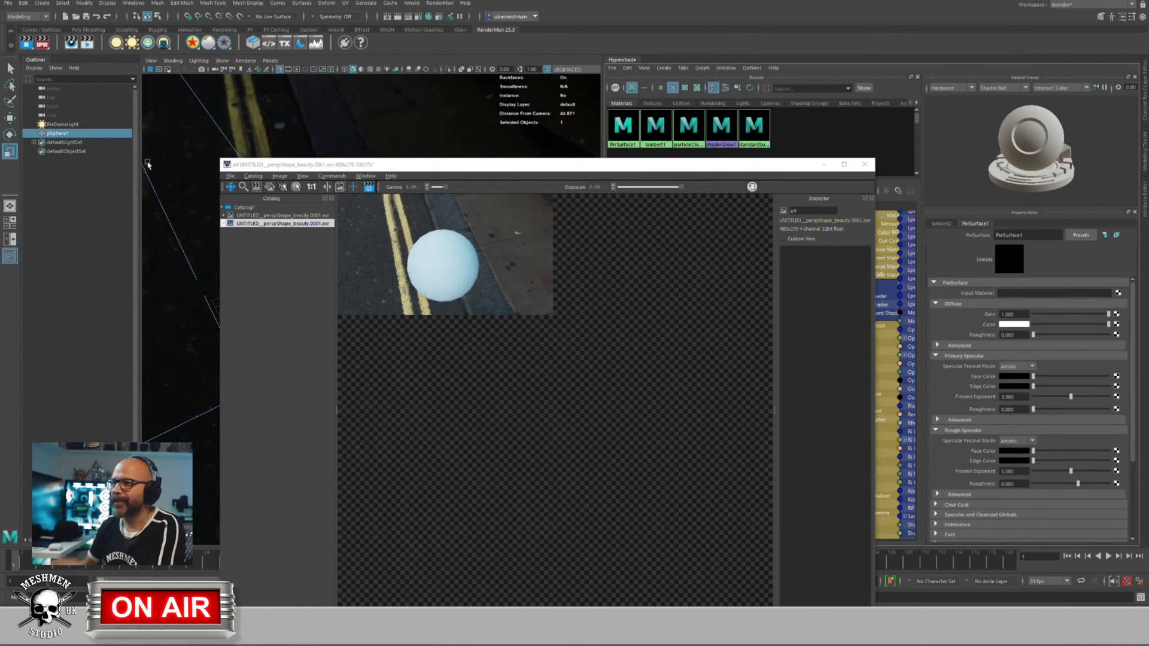
{"action": "left_click_drag", "start_coordinate": [215, 269], "coordinate": [212, 246], "text": "alt"}
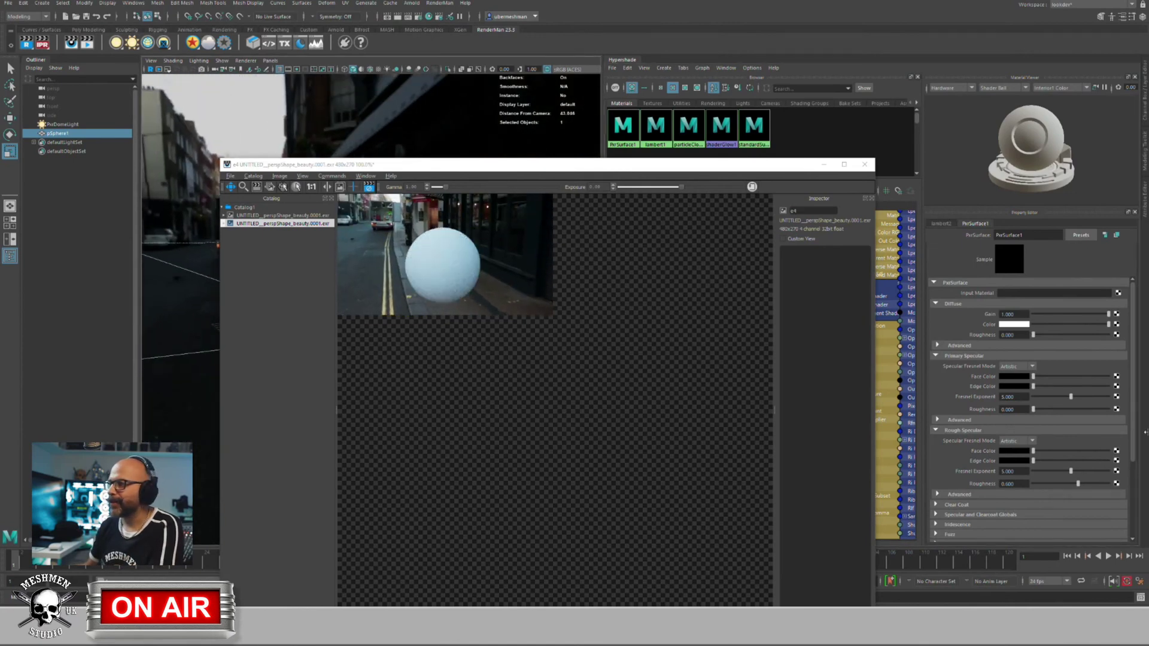
Step: Set the diffuse colour to dark grey and the primary and rough specular face colours to mid grey
{"action": "left_click_drag", "start_coordinate": [1107, 323], "coordinate": [1048, 324]}
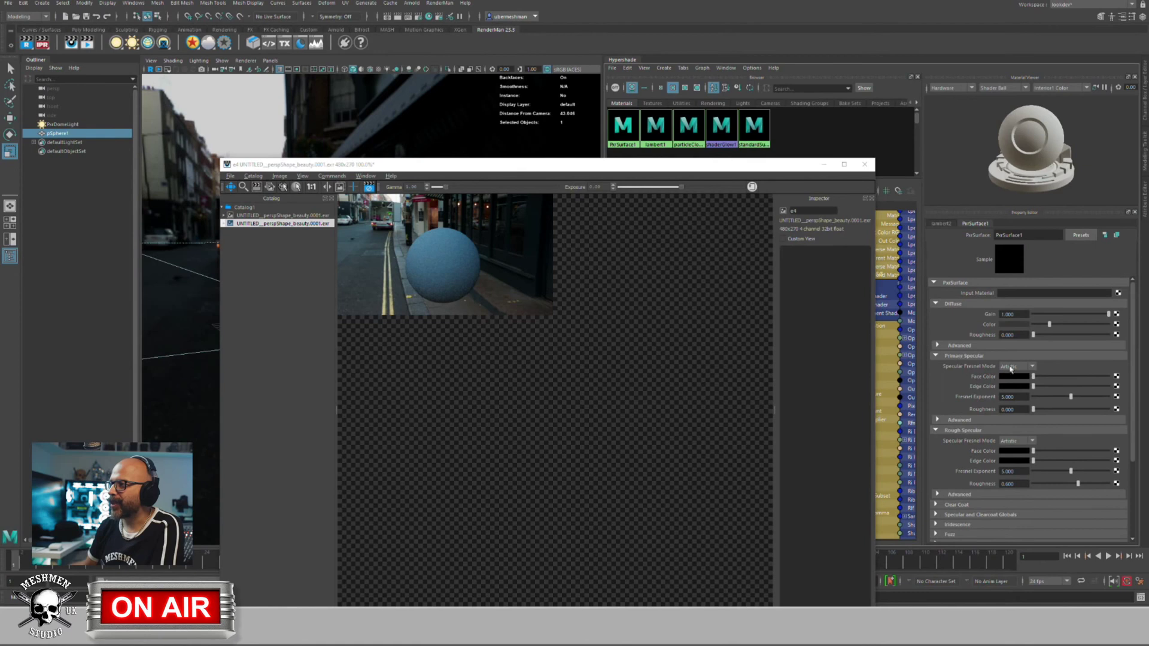
{"action": "left_click_drag", "start_coordinate": [1033, 377], "coordinate": [1042, 391]}
{"action": "left_click_drag", "start_coordinate": [1033, 451], "coordinate": [1109, 453]}
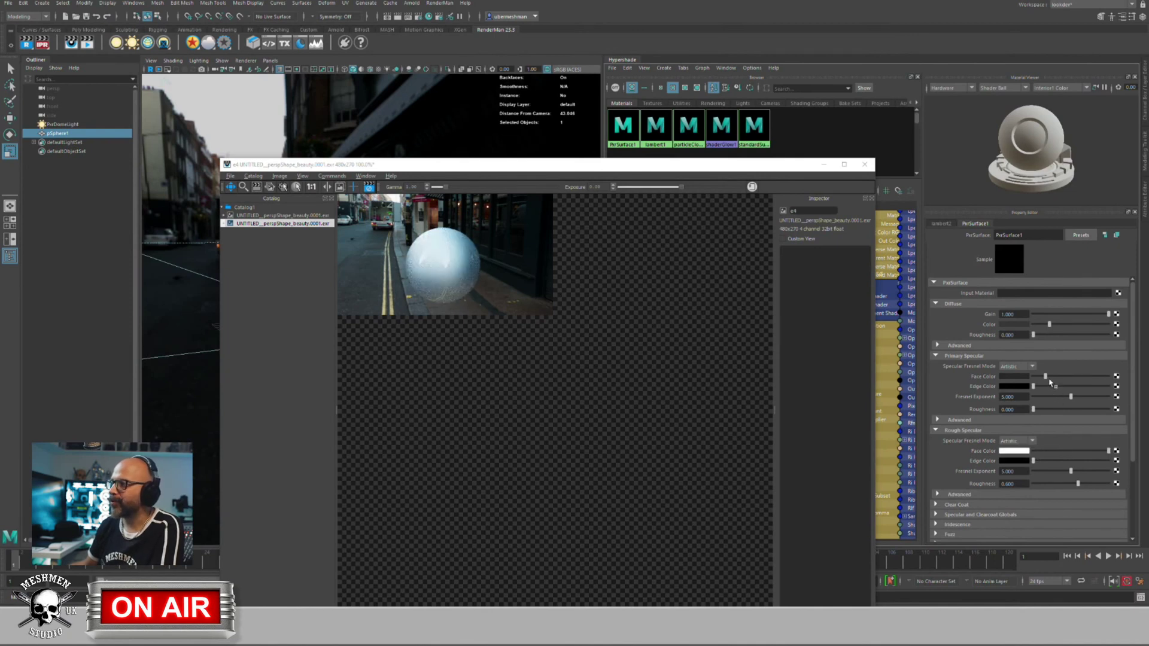
{"action": "left_click_drag", "start_coordinate": [1045, 376], "coordinate": [1109, 376]}
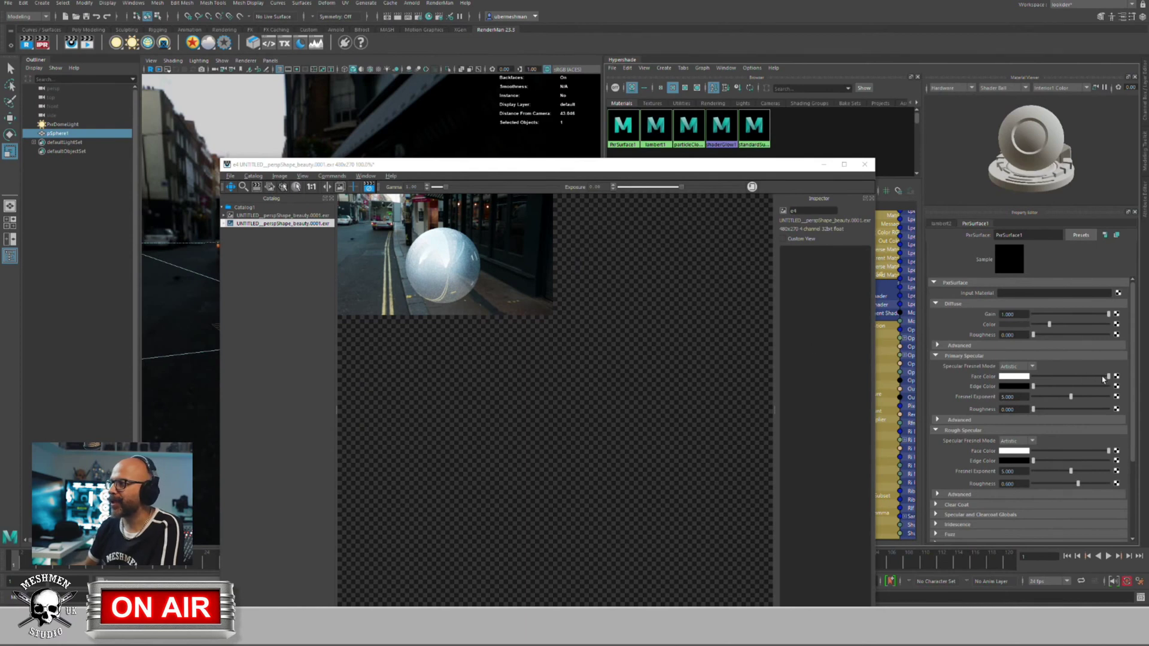
{"action": "left_click_drag", "start_coordinate": [1107, 377], "coordinate": [1070, 381]}
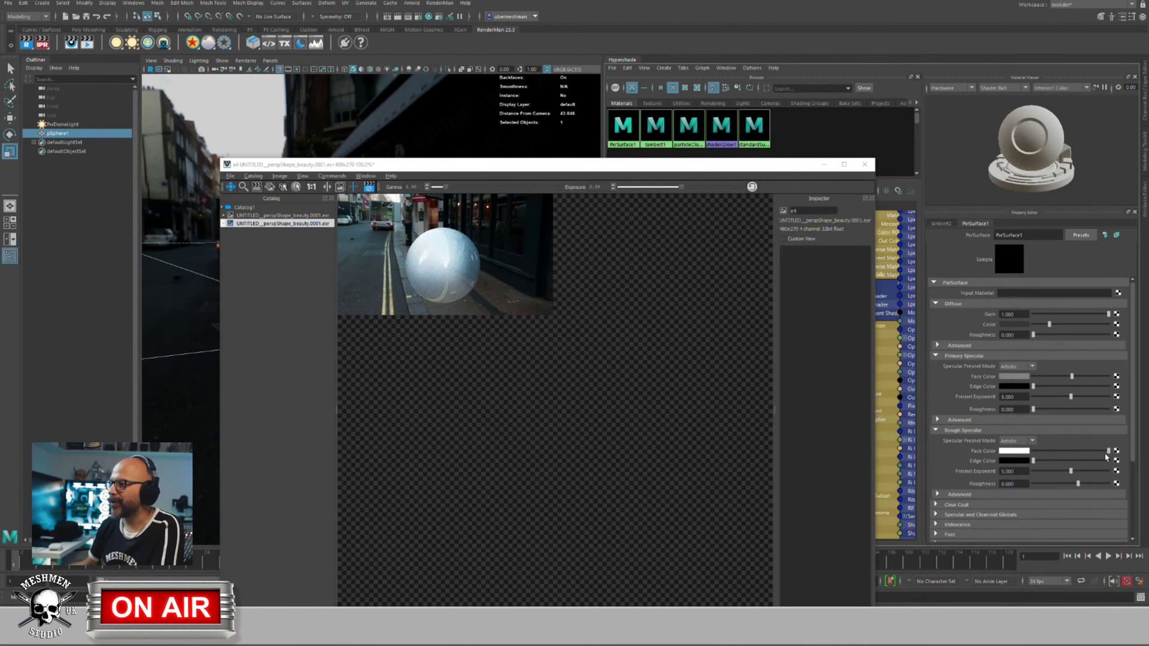
{"action": "left_click_drag", "start_coordinate": [1107, 452], "coordinate": [1073, 453]}
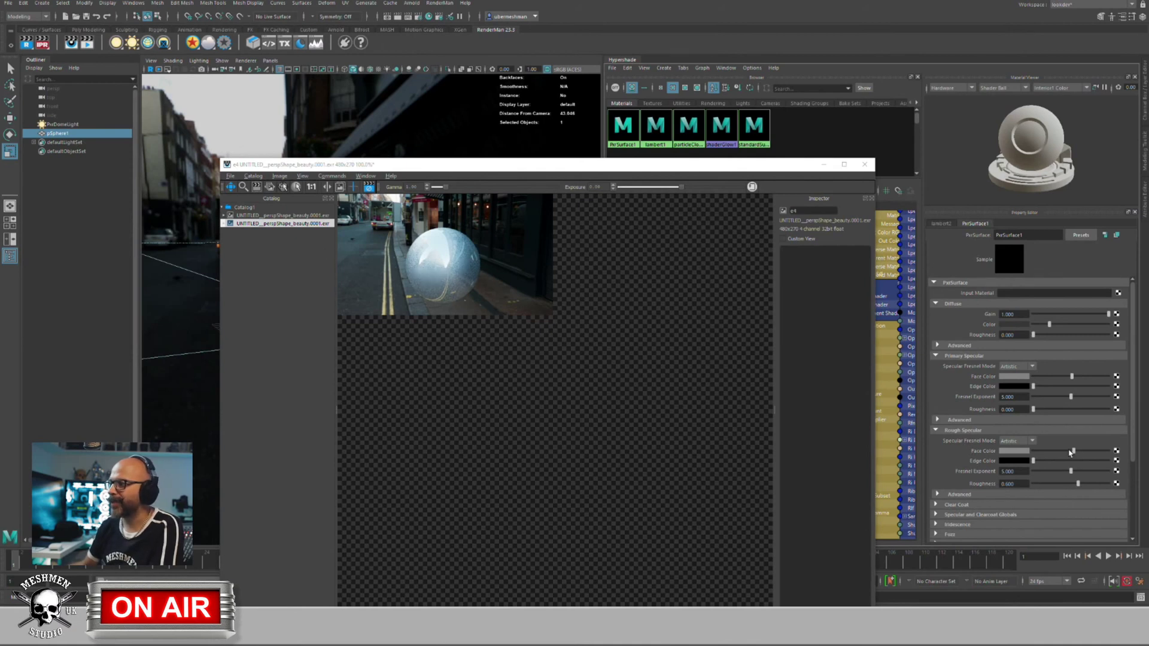
{"action": "left_click_drag", "start_coordinate": [1073, 451], "coordinate": [1077, 452]}
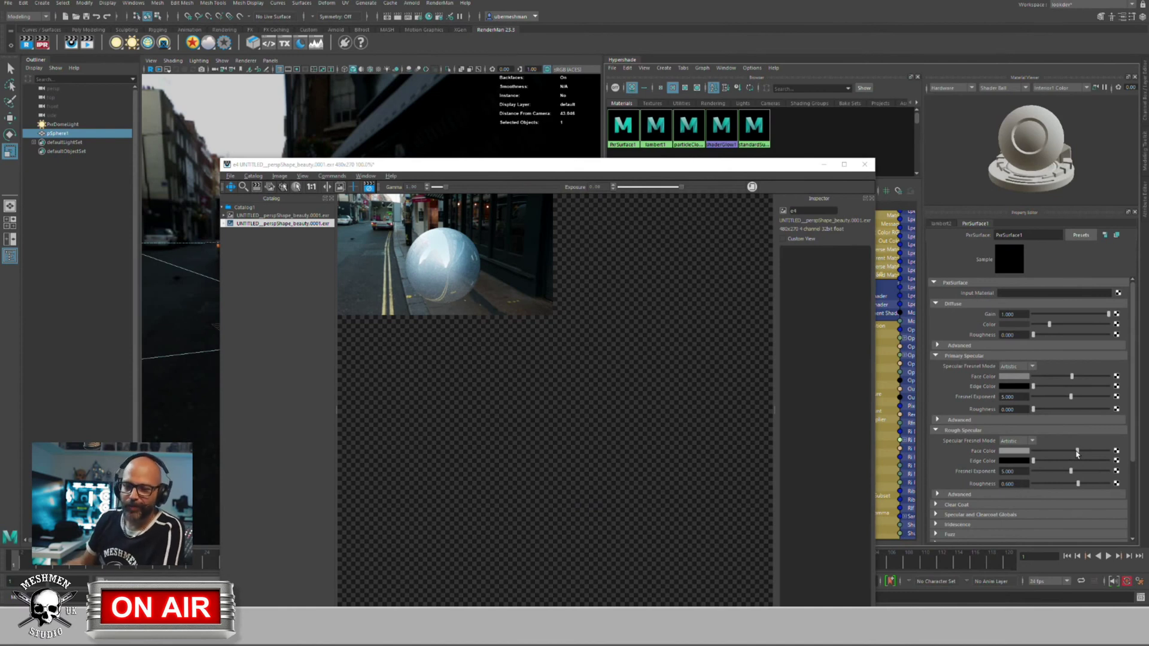
{"action": "left_click_drag", "start_coordinate": [1076, 454], "coordinate": [1076, 454]}
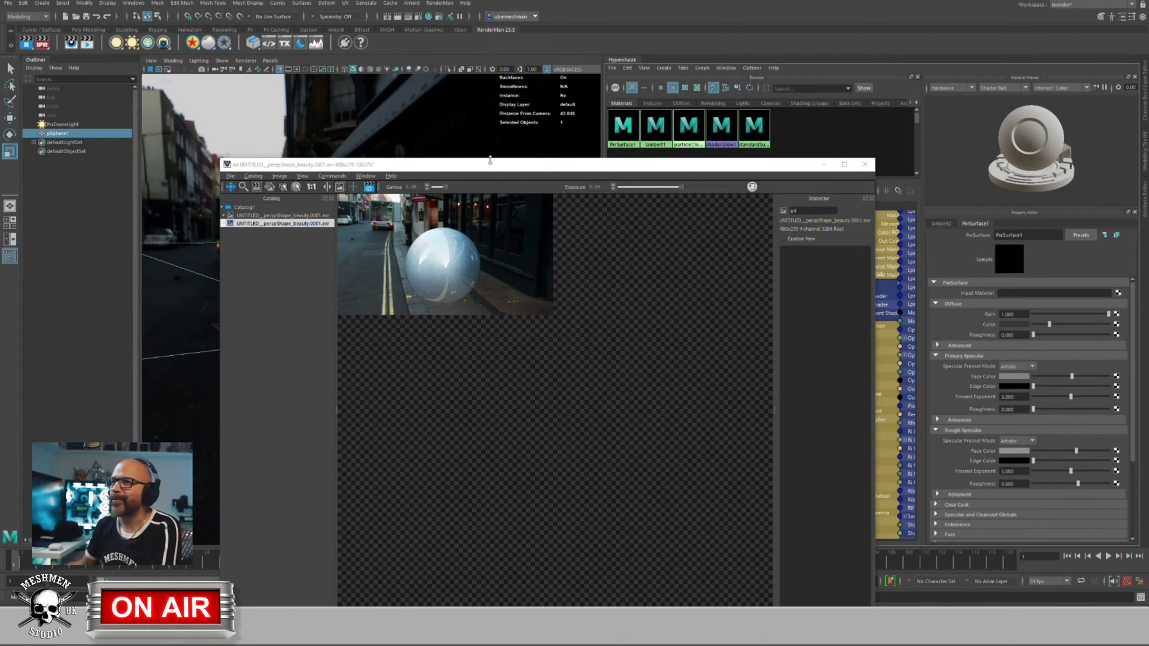
Step: Move the render viewer clear of the sphere in the viewport and bring the camera closer to the sphere
{"action": "left_click_drag", "start_coordinate": [555, 169], "coordinate": [880, 181]}
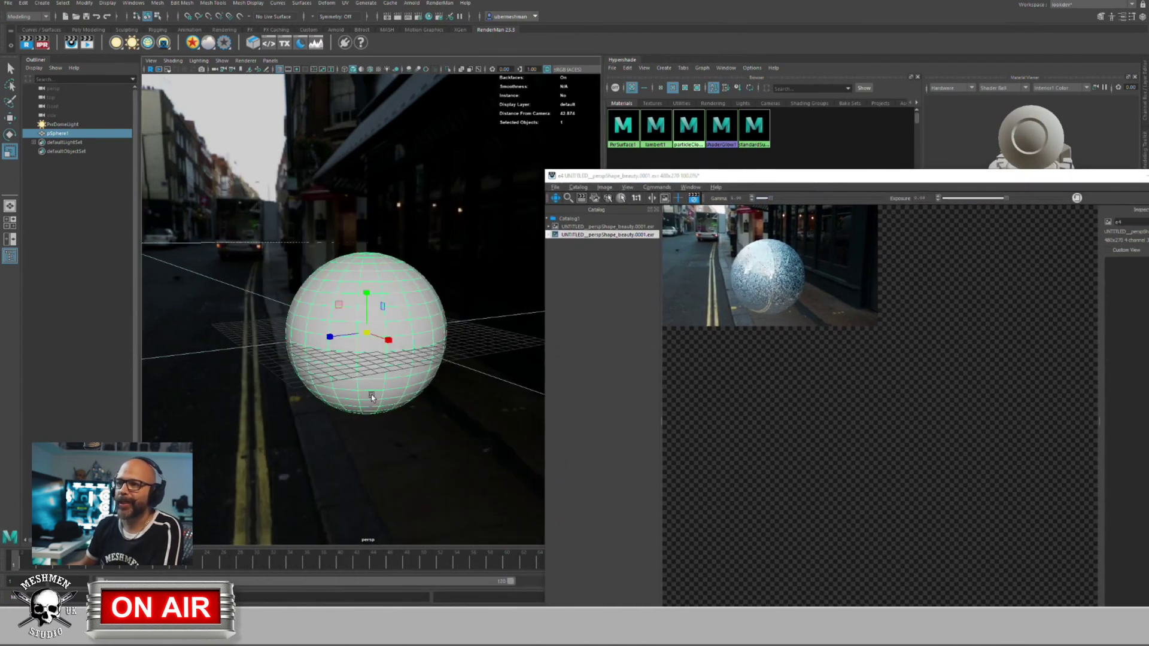
{"action": "scroll", "coordinate": [401, 397], "scroll_direction": "up", "scroll_amount": 6}
{"action": "right_click_drag", "start_coordinate": [436, 398], "coordinate": [416, 398], "text": "alt"}
{"action": "left_click_drag", "start_coordinate": [415, 398], "coordinate": [411, 398], "text": "alt"}
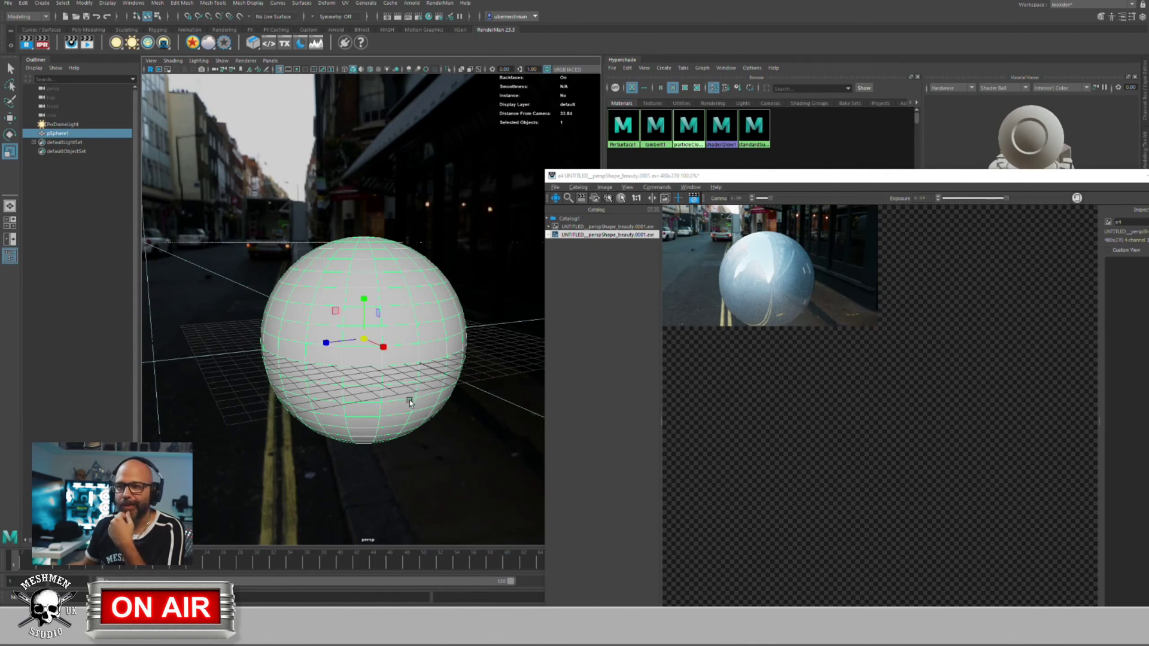
Step: Narrow the render viewer so it sits beside the sphere and enlarge the rendered image to inspect its reflections
{"action": "left_click_drag", "start_coordinate": [831, 182], "coordinate": [711, 168]}
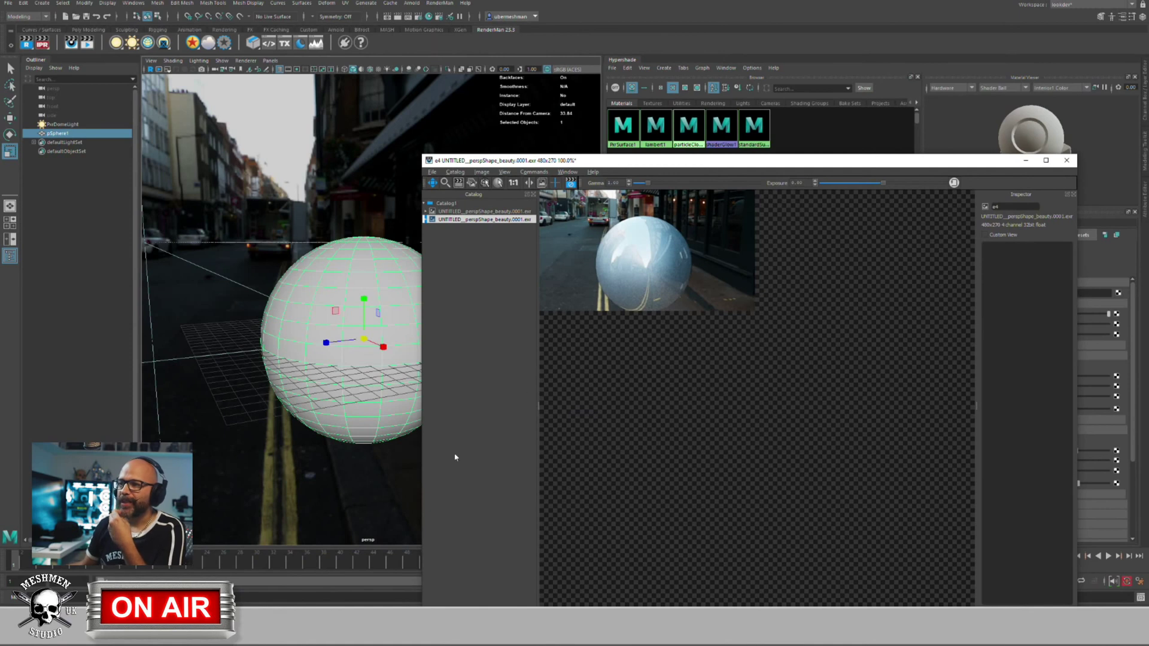
{"action": "left_click_drag", "start_coordinate": [423, 461], "coordinate": [463, 456]}
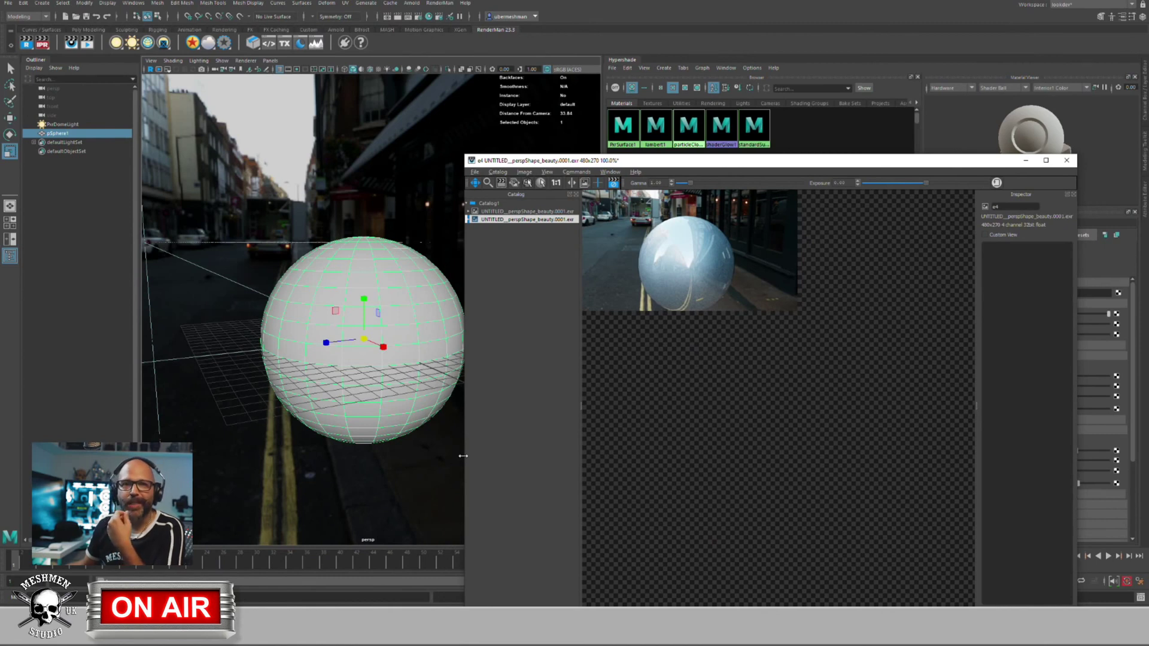
{"action": "left_click_drag", "start_coordinate": [463, 456], "coordinate": [469, 456]}
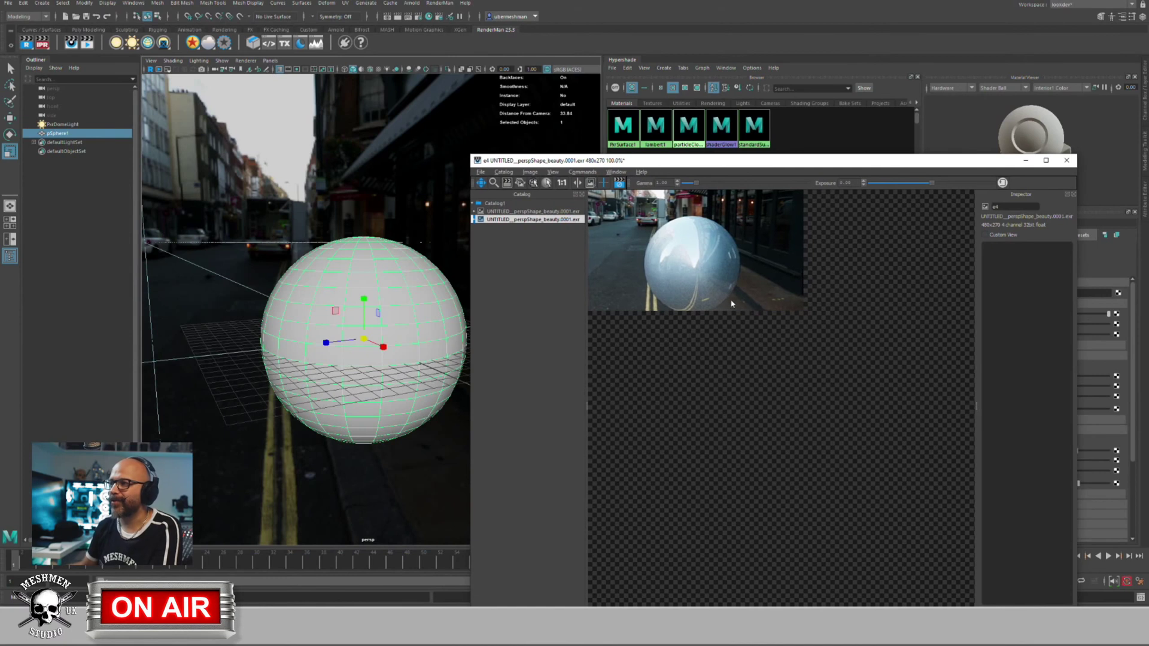
{"action": "scroll", "coordinate": [697, 286], "scroll_direction": "up", "scroll_amount": 1}
{"action": "left_click_drag", "start_coordinate": [697, 286], "coordinate": [742, 331]}
{"action": "scroll", "coordinate": [740, 331], "scroll_direction": "up", "scroll_amount": 1}
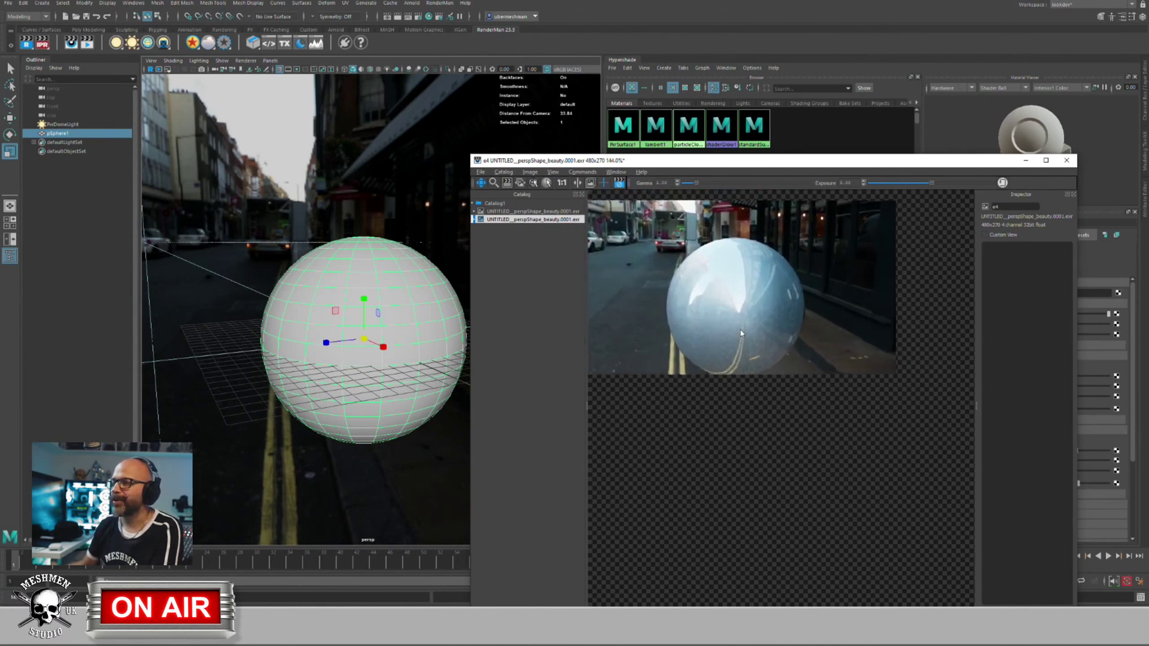
{"action": "scroll", "coordinate": [740, 329], "scroll_direction": "down", "scroll_amount": 1}
Step: Lower the render viewer to uncover the material's node graph and show more of the shading network
{"action": "left_click_drag", "start_coordinate": [795, 162], "coordinate": [842, 448]}
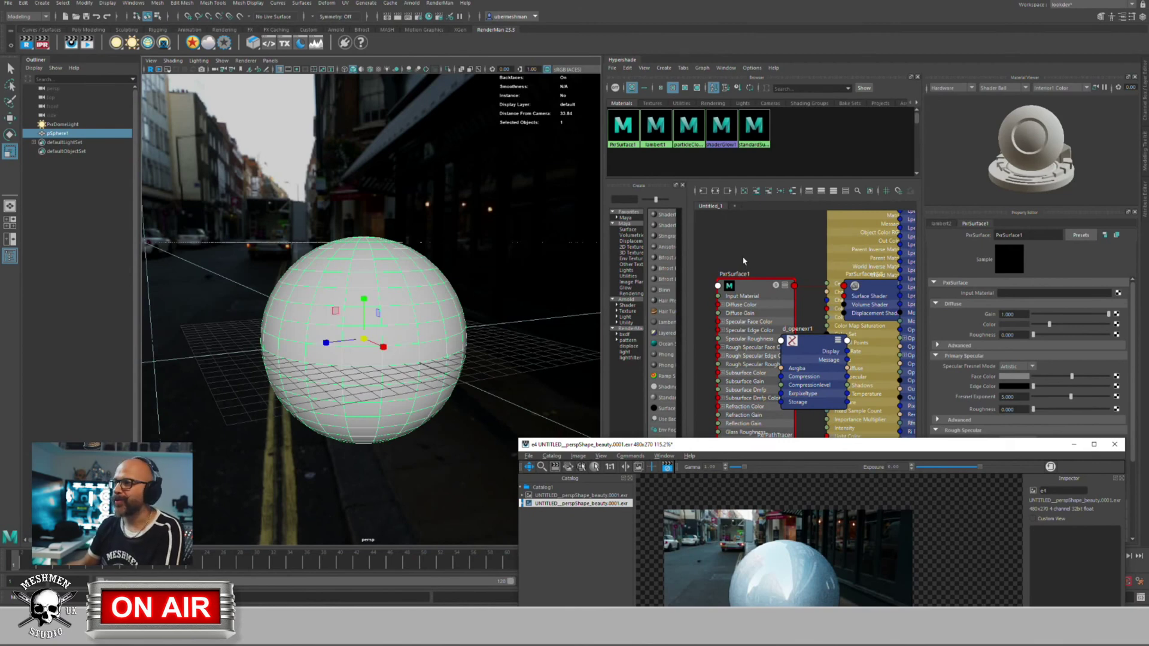
{"action": "scroll", "coordinate": [743, 260], "scroll_direction": "down", "scroll_amount": 2}
{"action": "middle_click_drag", "start_coordinate": [736, 257], "coordinate": [761, 274], "text": "alt"}
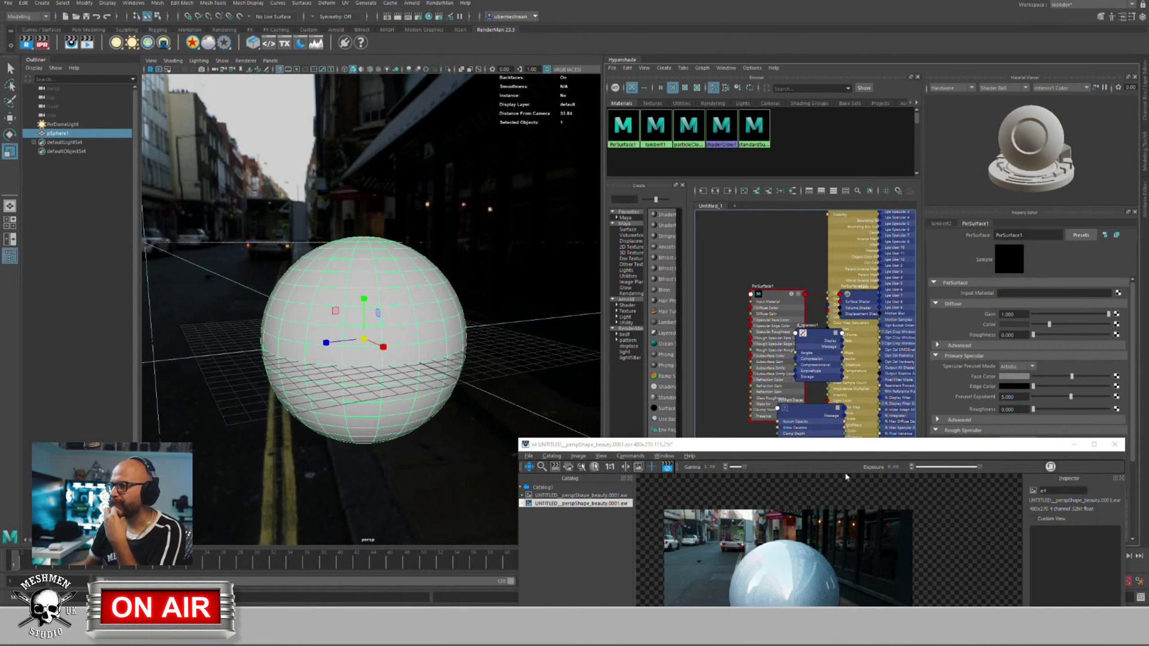
Step: Delete the sphere from the scene and select the dome light
{"action": "left_click", "coordinate": [398, 305]}
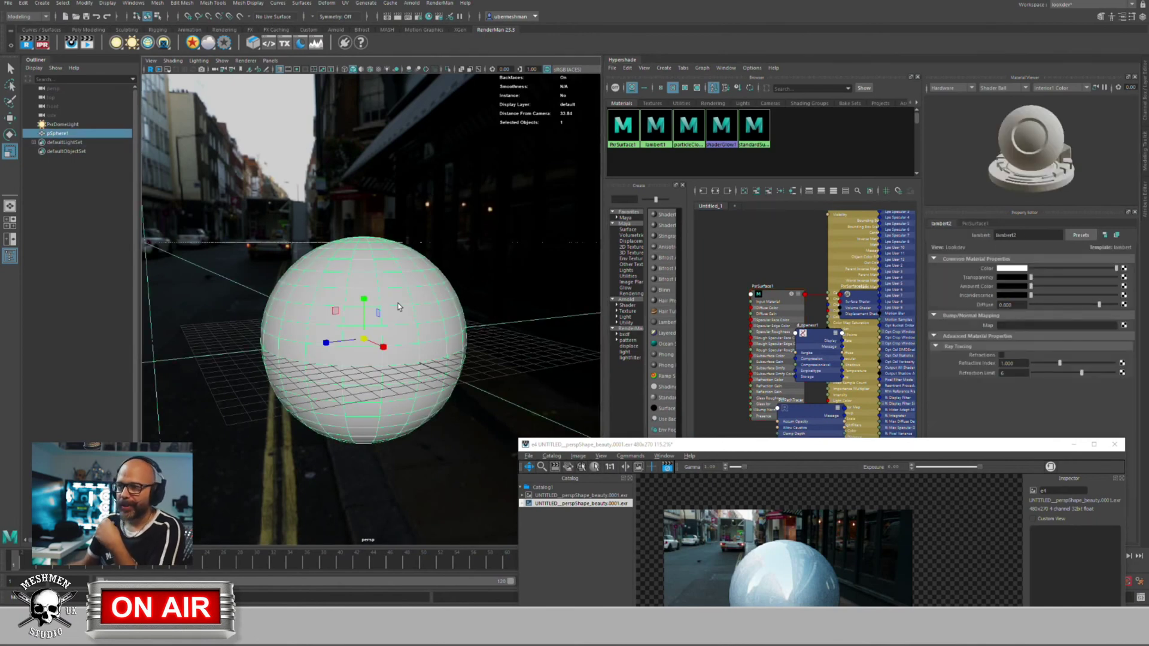
{"action": "key", "text": "Delete"}
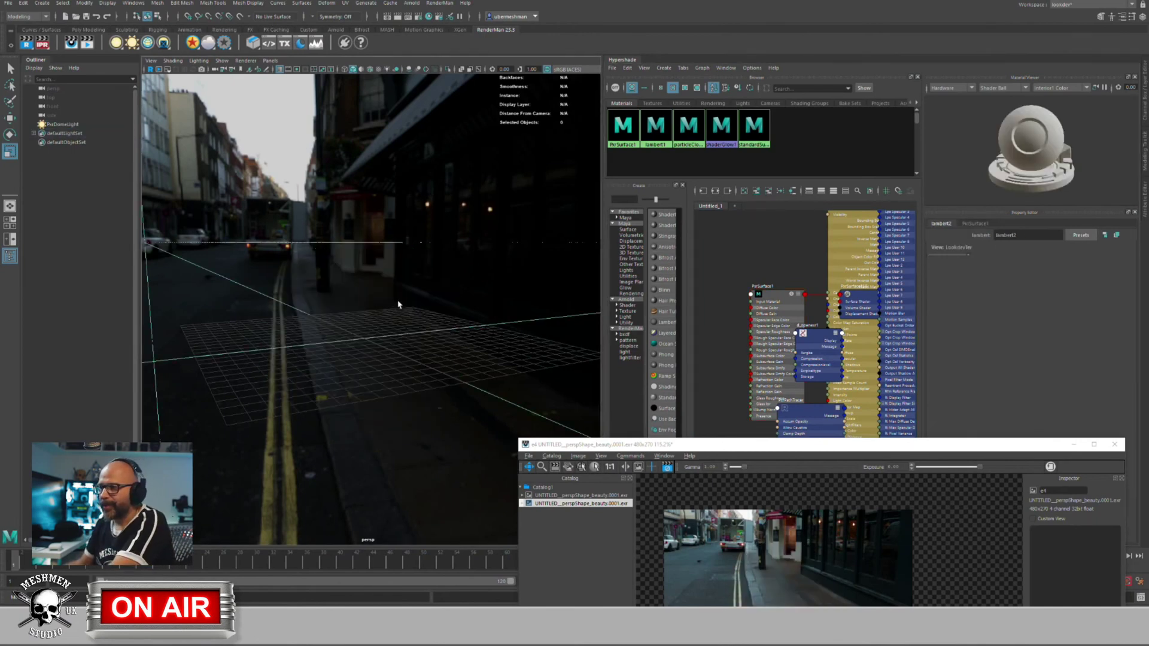
{"action": "left_click", "coordinate": [60, 124]}
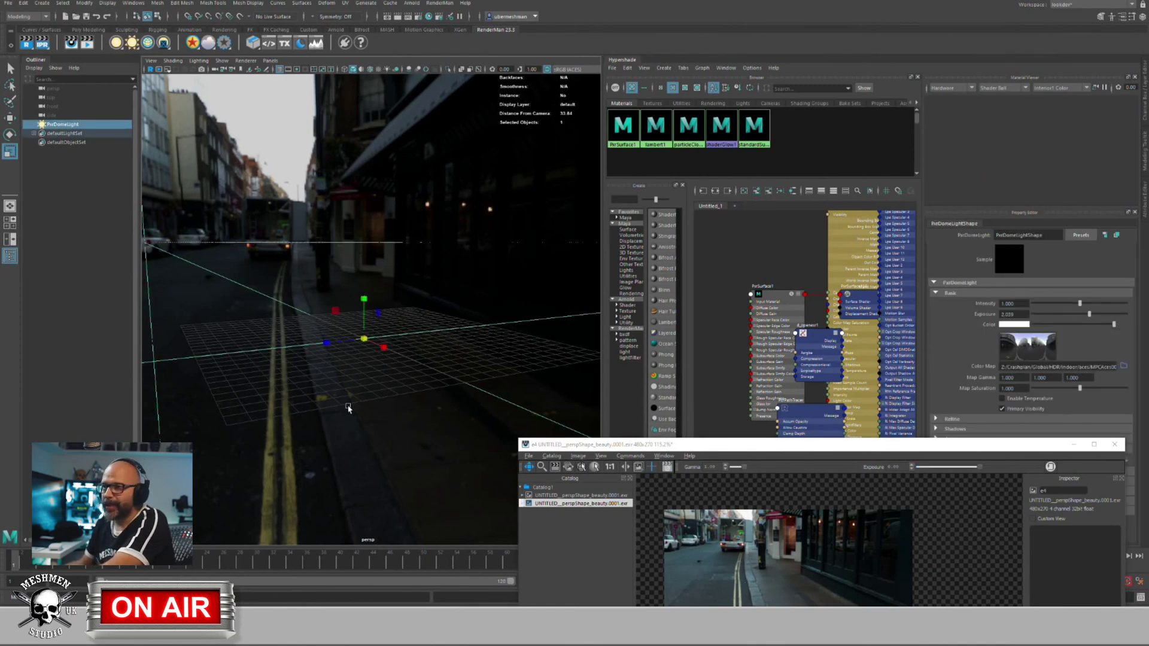
Step: Try to replace the dome light's colour map with the ACES bridge HDR from the indoor environment maps
{"action": "left_click", "coordinate": [1123, 365]}
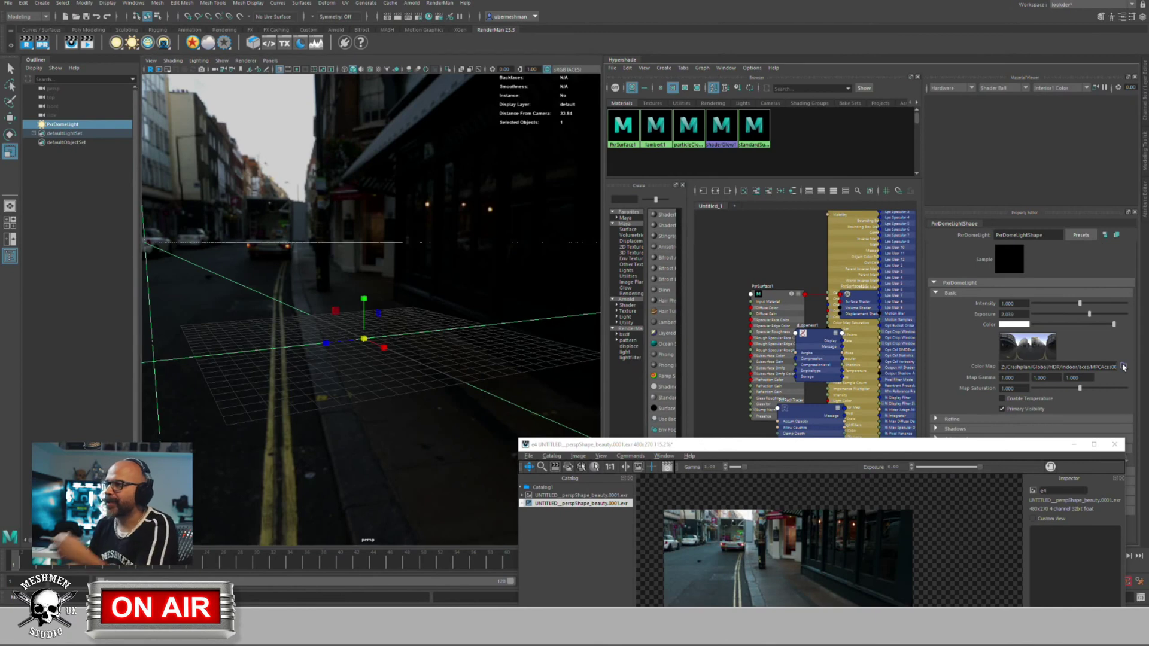
{"action": "scroll", "coordinate": [580, 240], "scroll_direction": "down", "scroll_amount": 1}
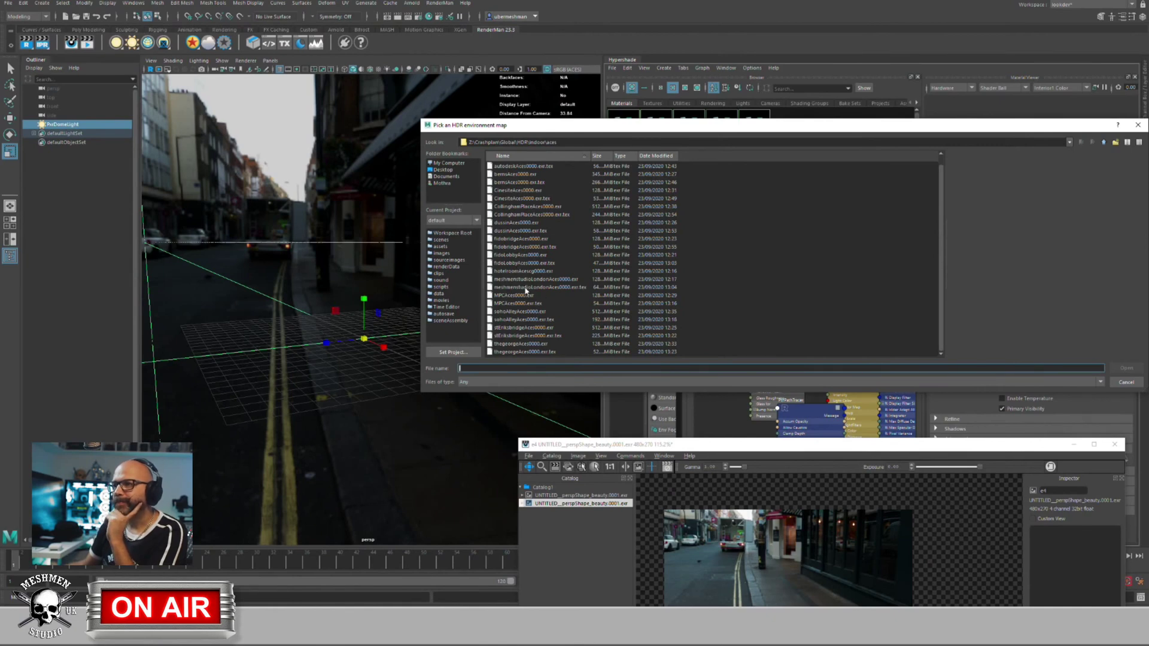
{"action": "left_click", "coordinate": [515, 239]}
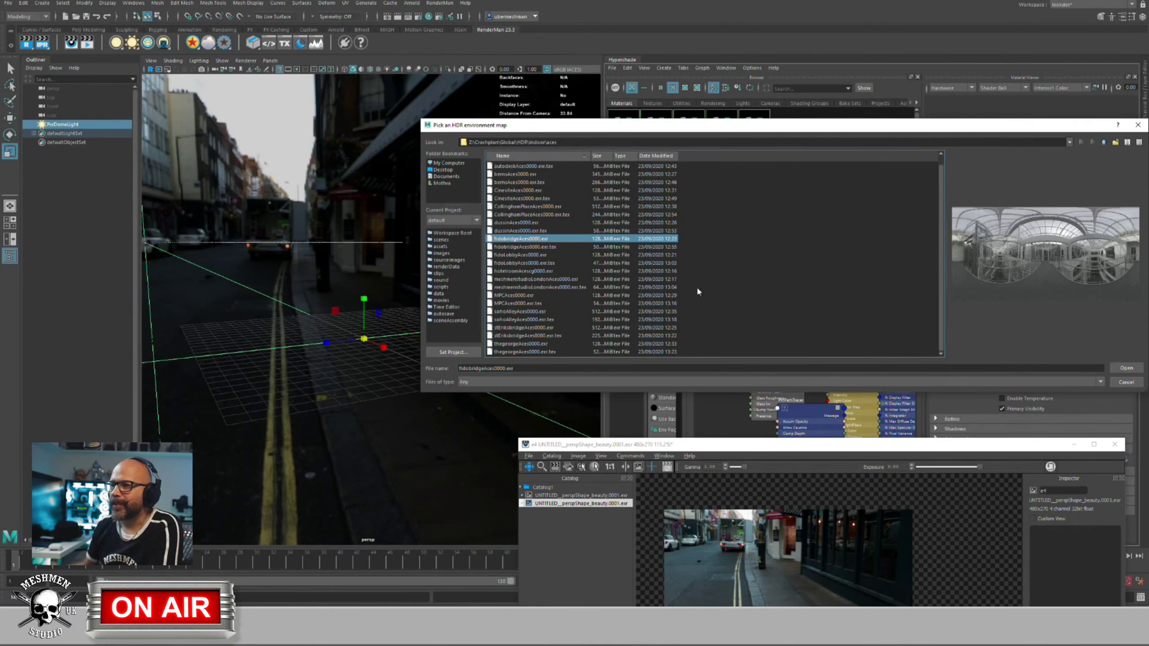
{"action": "left_click", "coordinate": [1125, 368]}
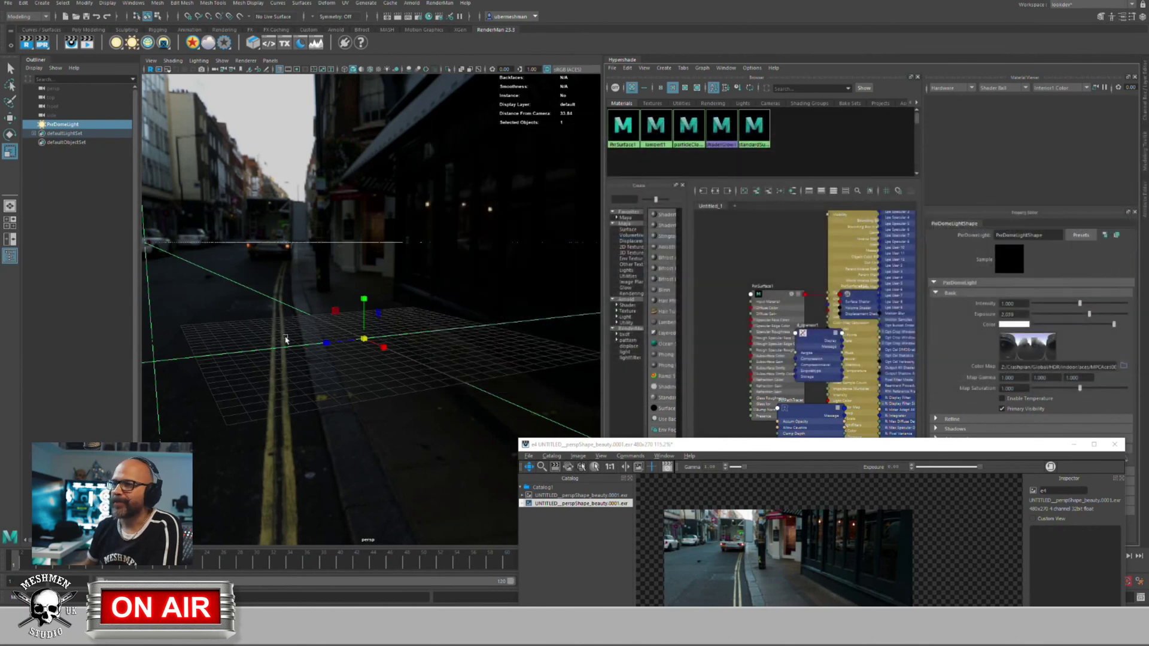
{"action": "mouse_move", "coordinate": [292, 339]}
{"action": "left_mouse_down", "text": "alt"}
{"action": "mouse_move", "coordinate": [267, 343]}
{"action": "mouse_move", "coordinate": [315, 339]}
{"action": "left_mouse_up", "text": "alt"}
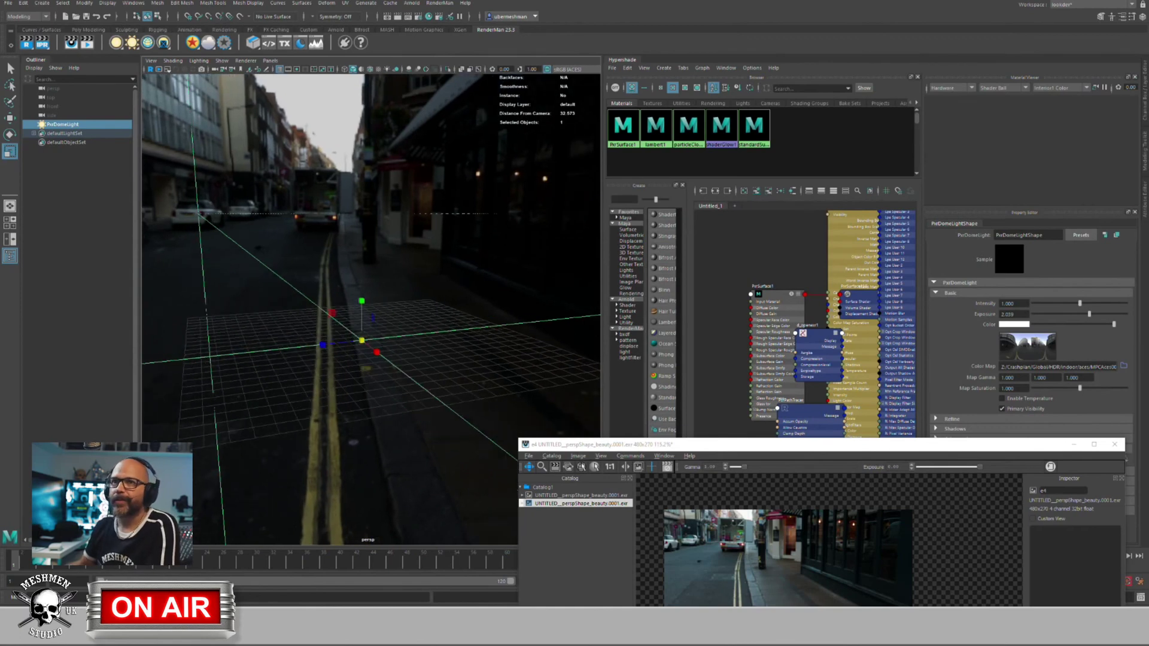
{"action": "left_click", "coordinate": [8, 4]}
{"action": "left_click", "coordinate": [27, 28]}
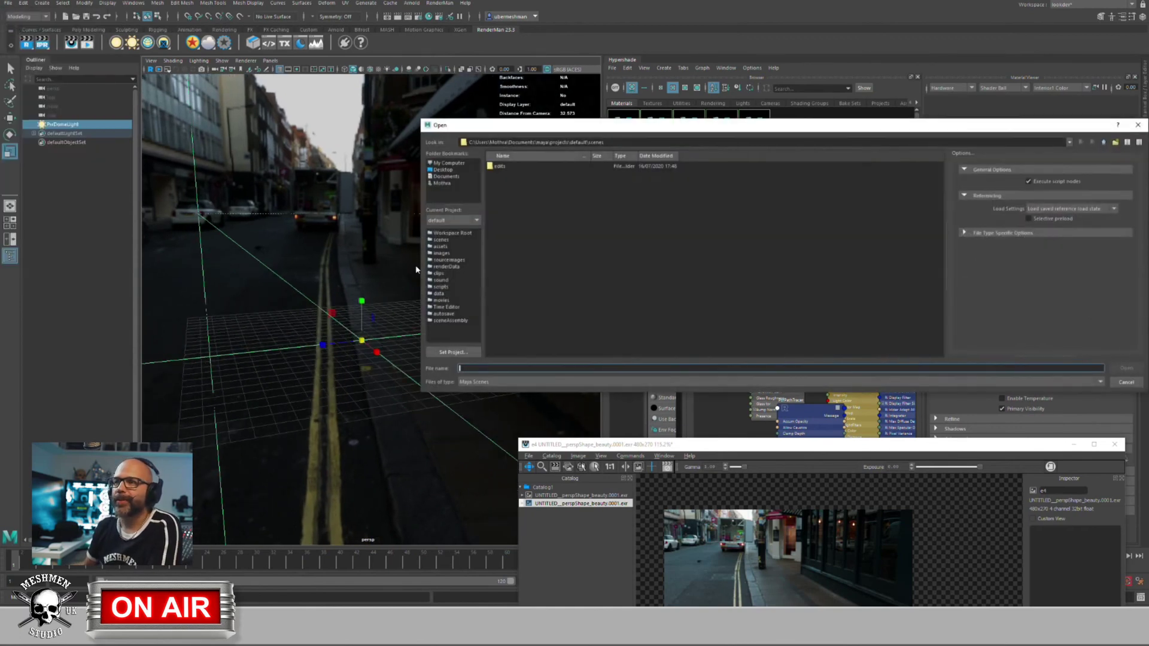
{"action": "left_click", "coordinate": [440, 240]}
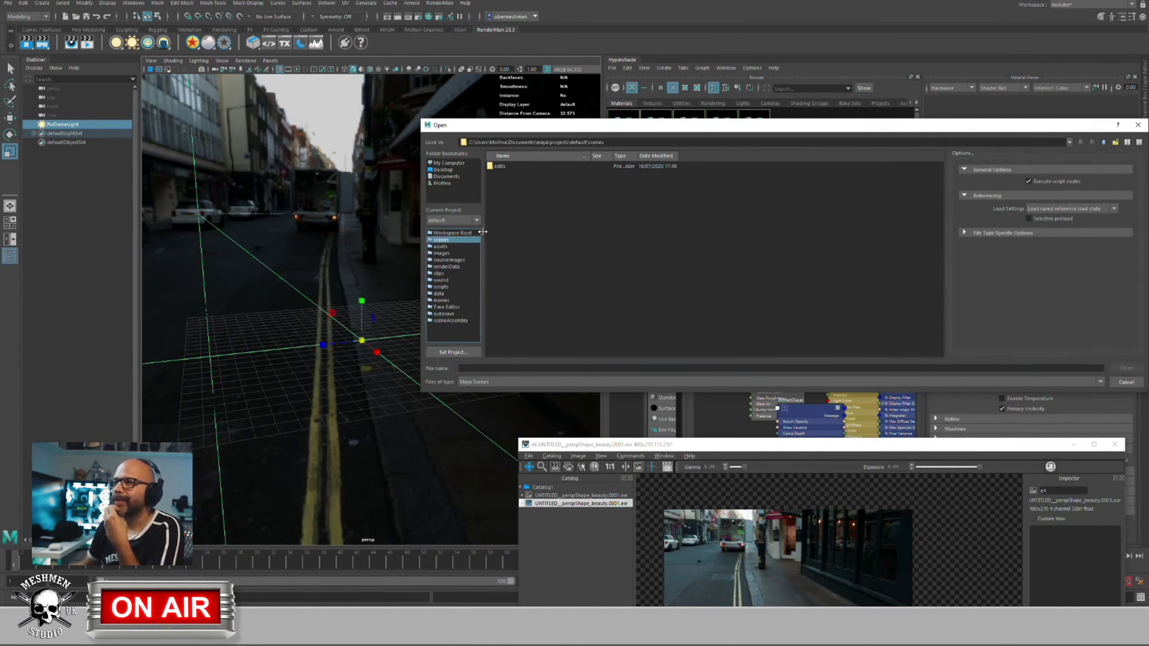
{"action": "left_click", "coordinate": [1134, 382]}
Step: Switch to the recent gatling project and open its recent scene without saving the untitled scene
{"action": "left_click", "coordinate": [8, 4]}
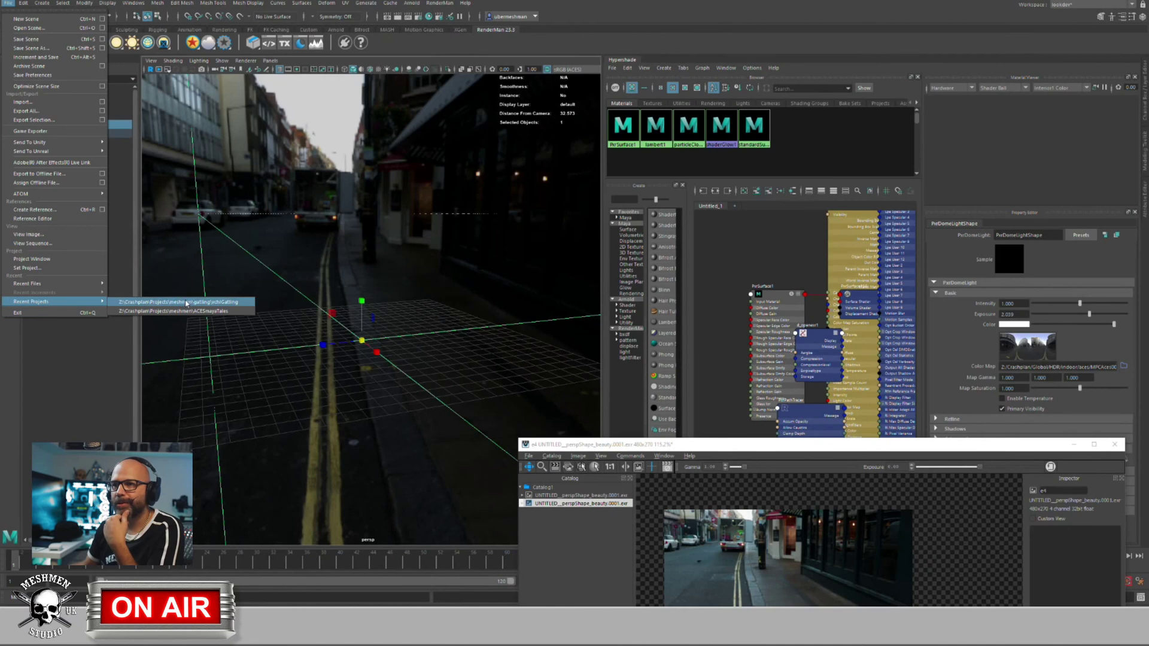
{"action": "left_click", "coordinate": [206, 282]}
{"action": "left_click", "coordinate": [9, 3]}
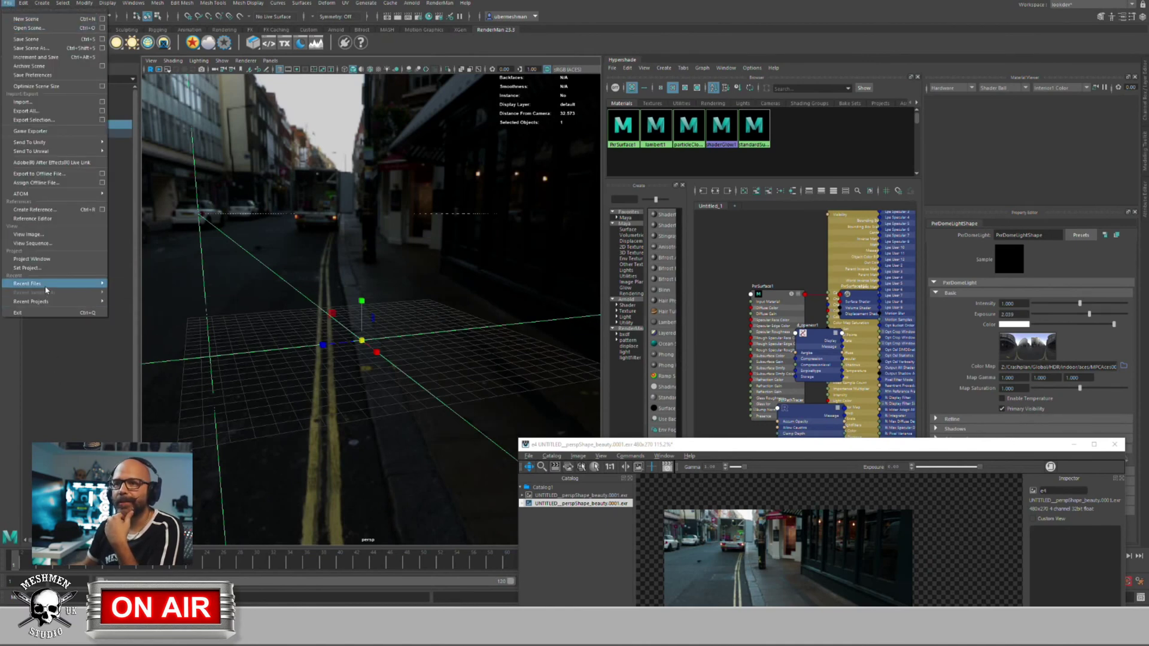
{"action": "mouse_move", "coordinate": [46, 285]}
{"action": "left_click", "coordinate": [200, 284]}
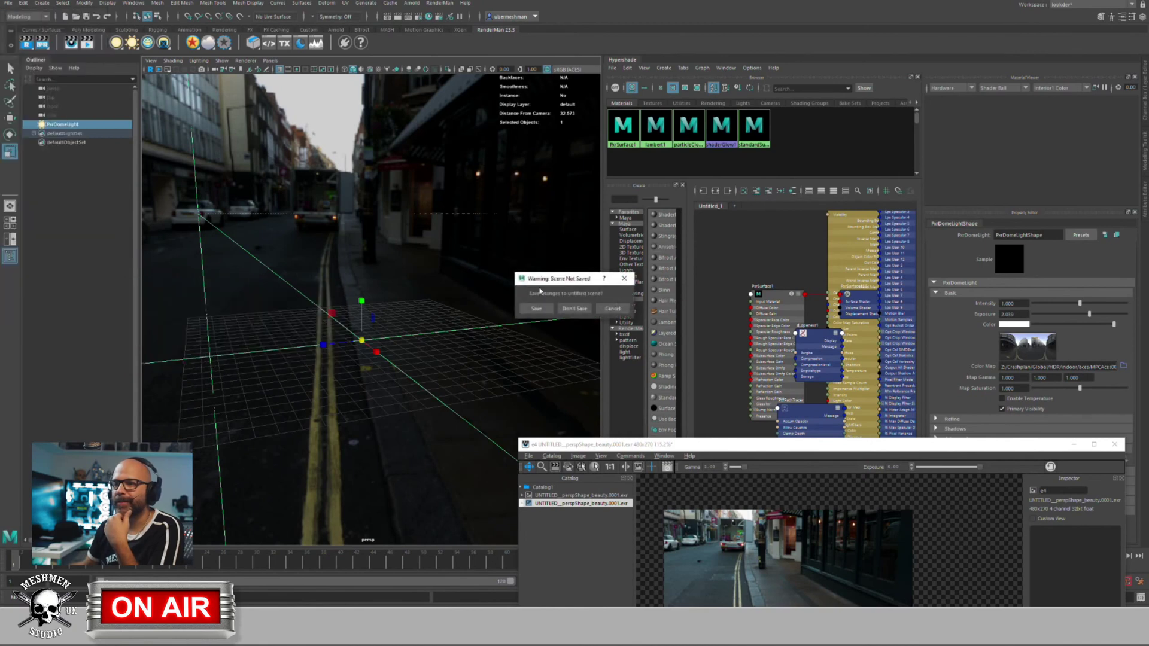
{"action": "left_click", "coordinate": [559, 306]}
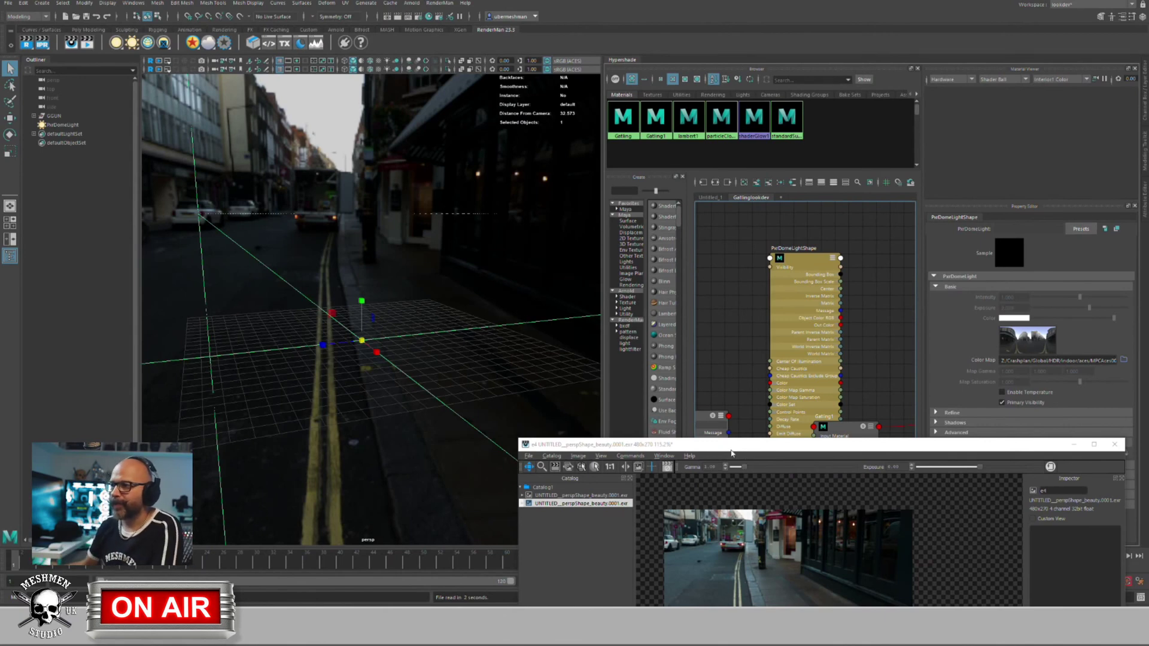
Step: Move the render viewer aside and close it, discarding its modified session
{"action": "left_click_drag", "start_coordinate": [758, 458], "coordinate": [337, 332]}
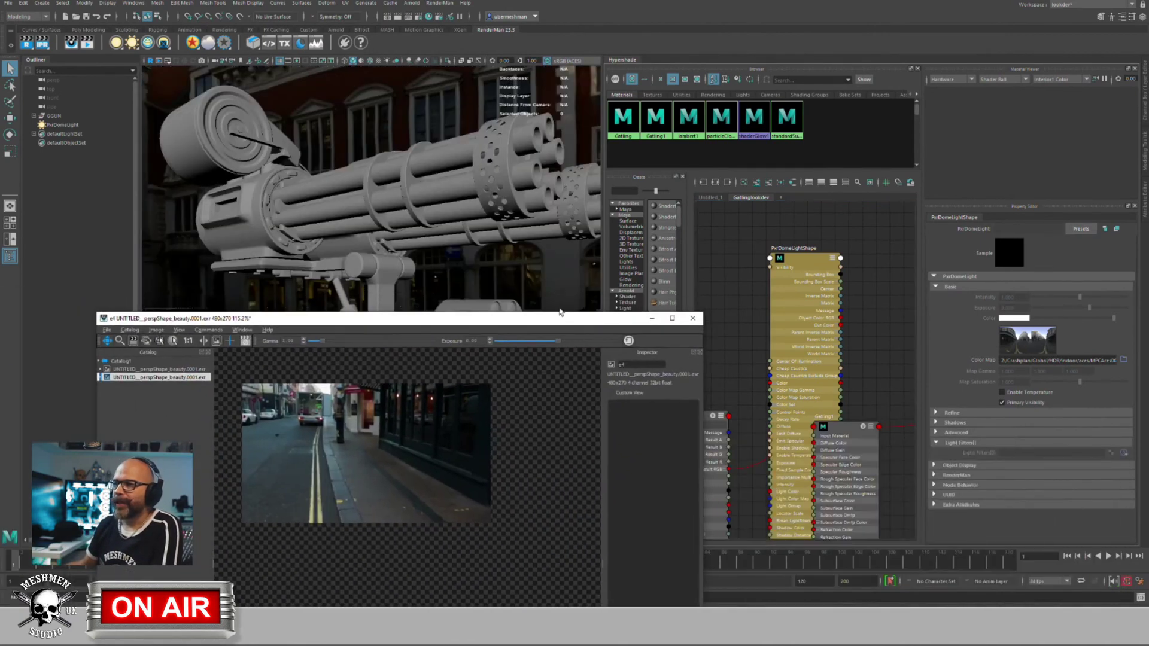
{"action": "left_click", "coordinate": [692, 317]}
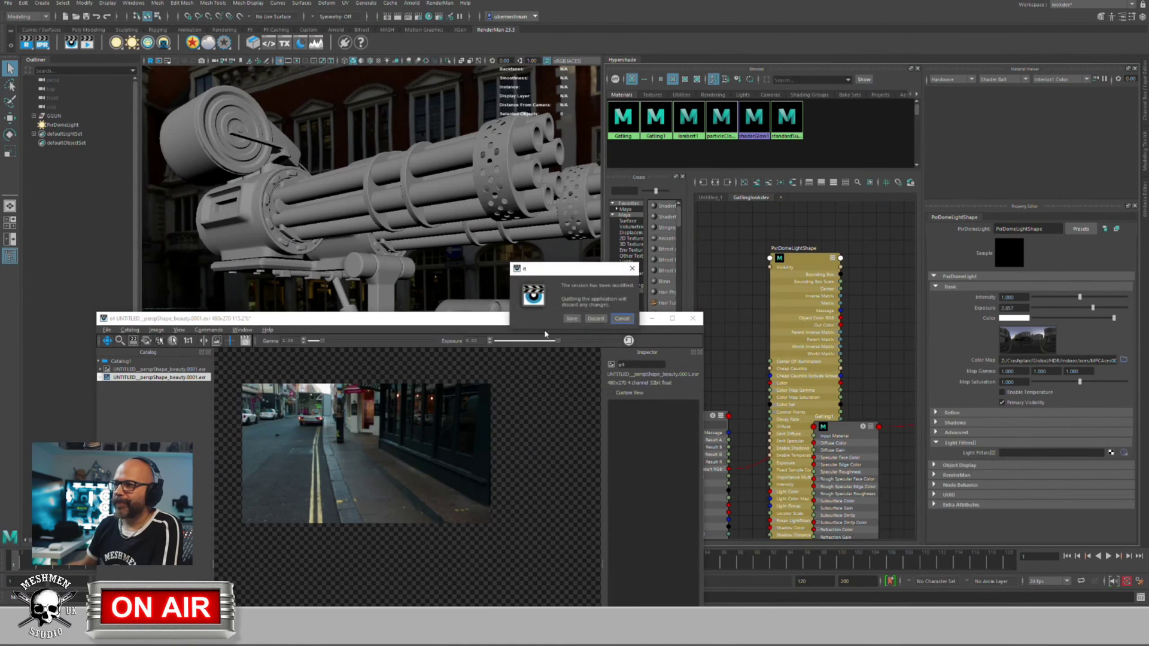
{"action": "left_click", "coordinate": [591, 319]}
Step: Widen the viewport and frame the whole armoured vehicle in the live viewport render
{"action": "left_click_drag", "start_coordinate": [508, 335], "coordinate": [425, 345], "text": "alt"}
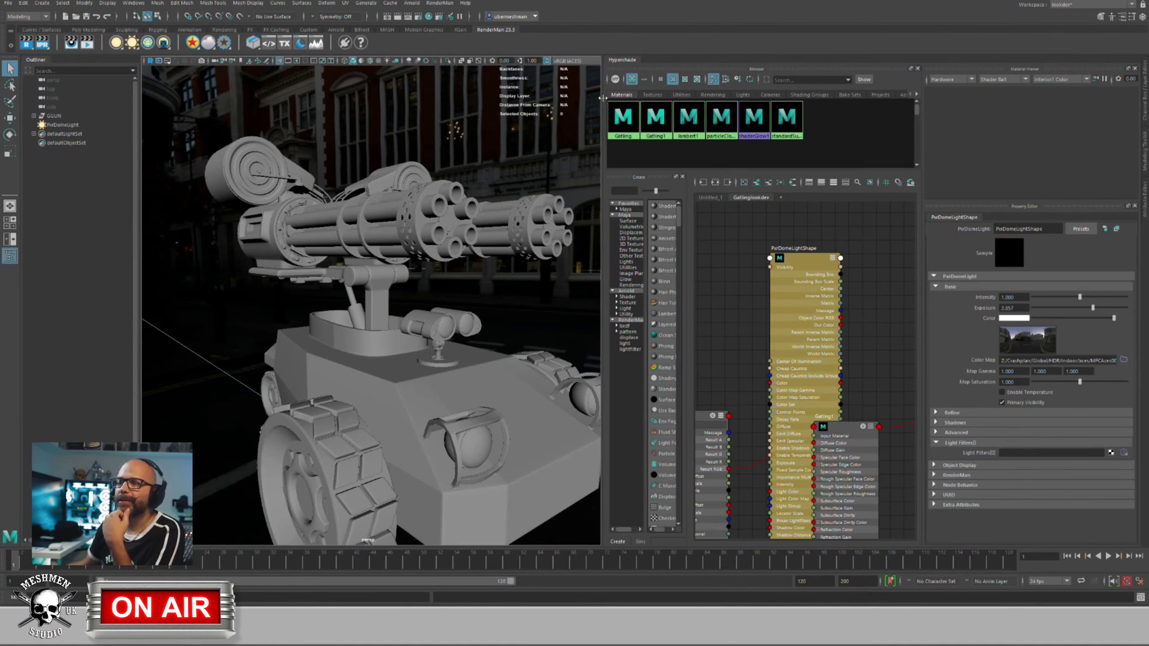
{"action": "left_click_drag", "start_coordinate": [603, 97], "coordinate": [748, 101]}
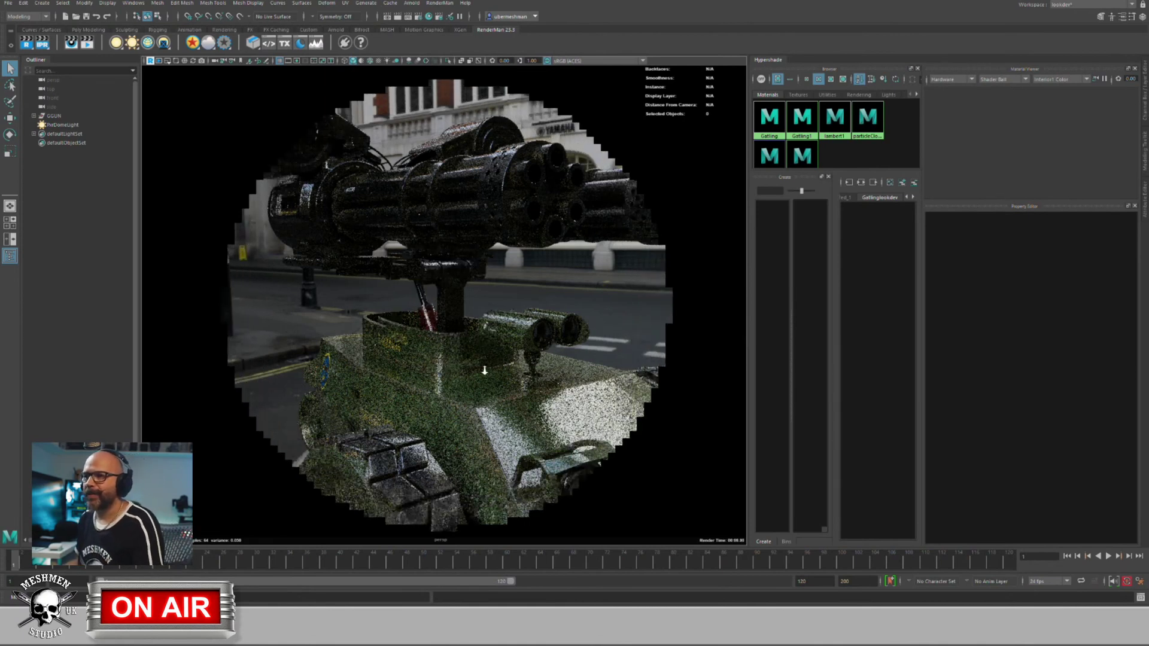
{"action": "left_click_drag", "start_coordinate": [462, 369], "coordinate": [419, 341], "text": "alt"}
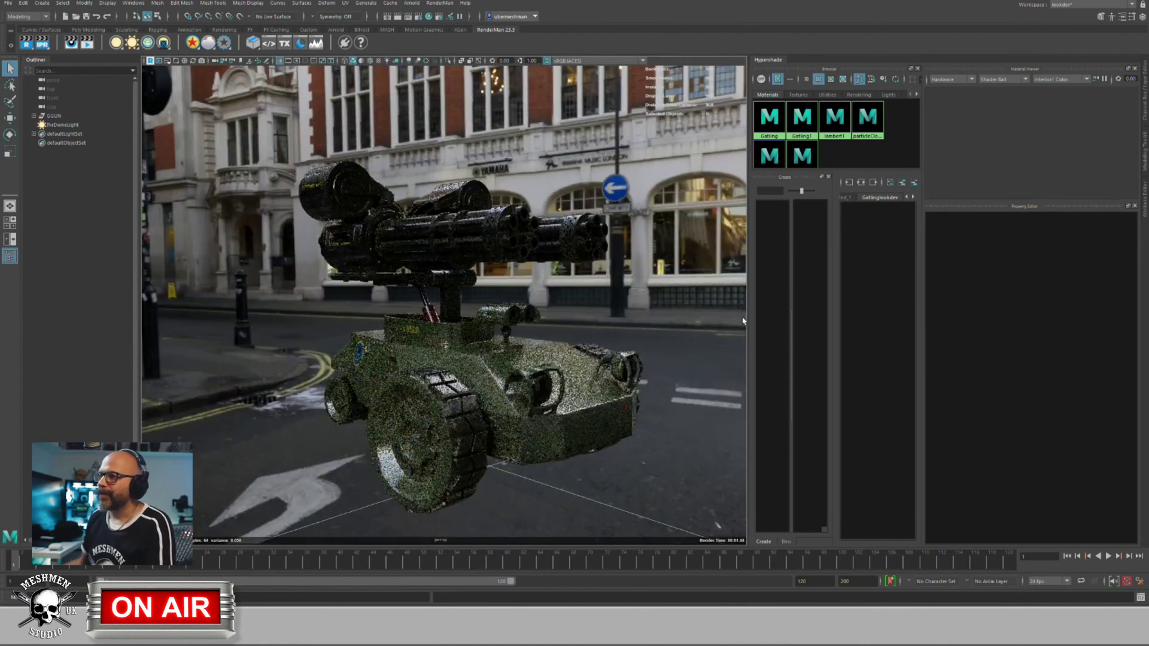
Step: Widen the Hypershade and separate the Gatling1 and dome light nodes to expose the diffuse colour connection
{"action": "left_click_drag", "start_coordinate": [747, 321], "coordinate": [458, 318]}
{"action": "left_click", "coordinate": [36, 60]}
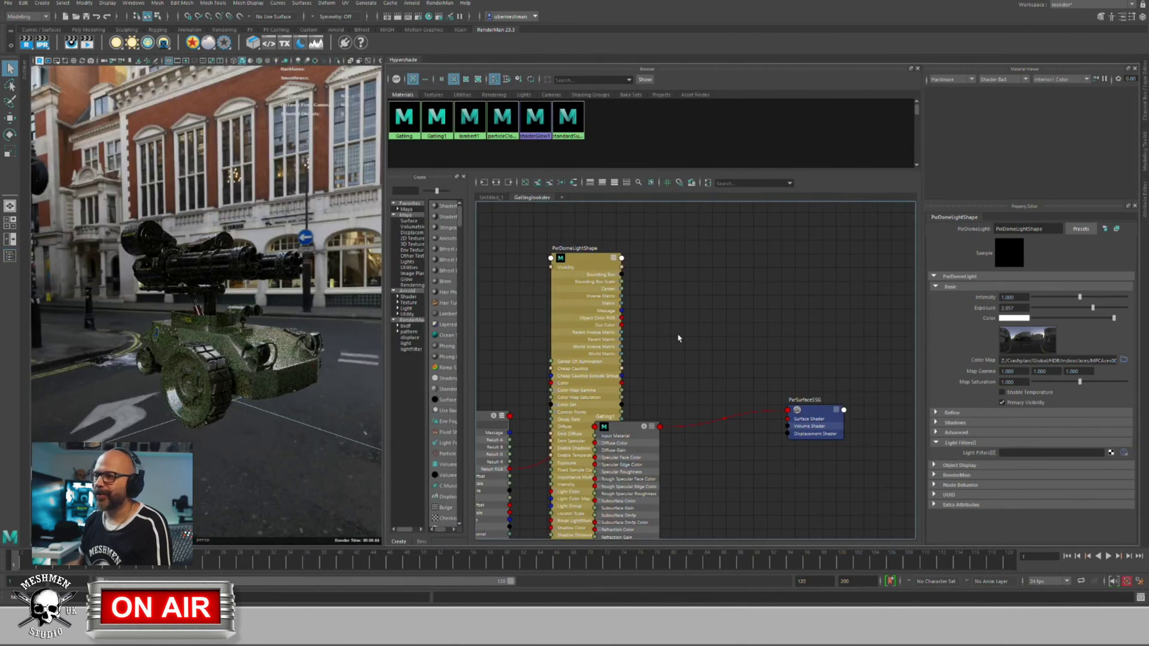
{"action": "scroll", "coordinate": [677, 338], "scroll_direction": "down", "scroll_amount": 3}
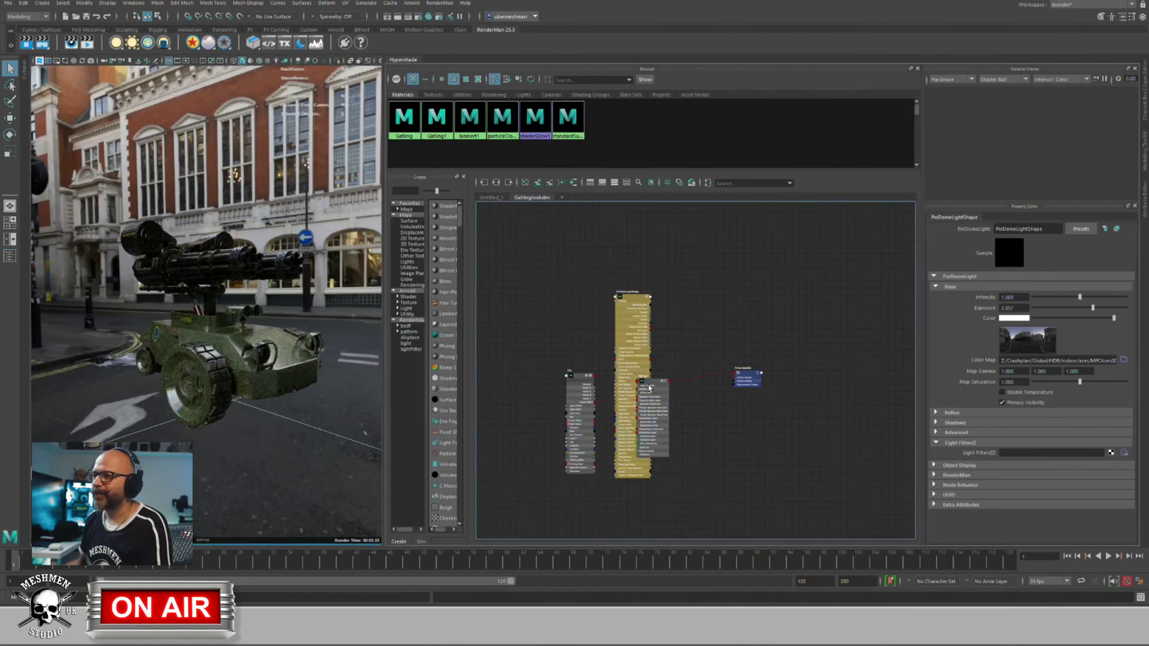
{"action": "left_click_drag", "start_coordinate": [649, 388], "coordinate": [686, 323]}
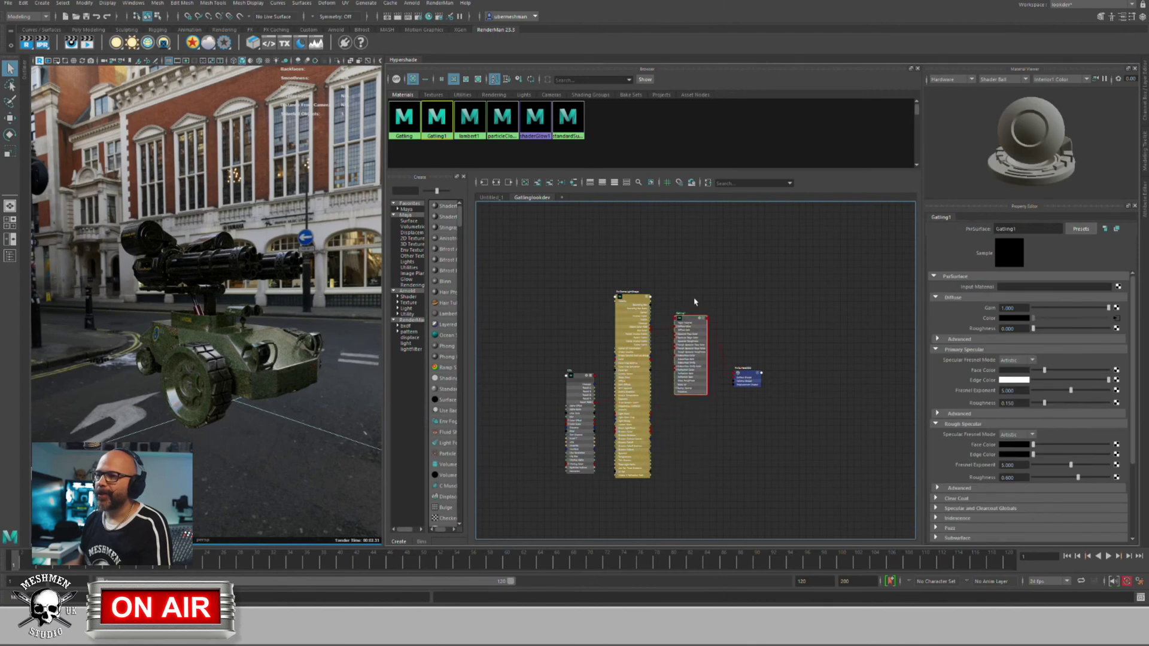
{"action": "scroll", "coordinate": [593, 344], "scroll_direction": "up", "scroll_amount": 4}
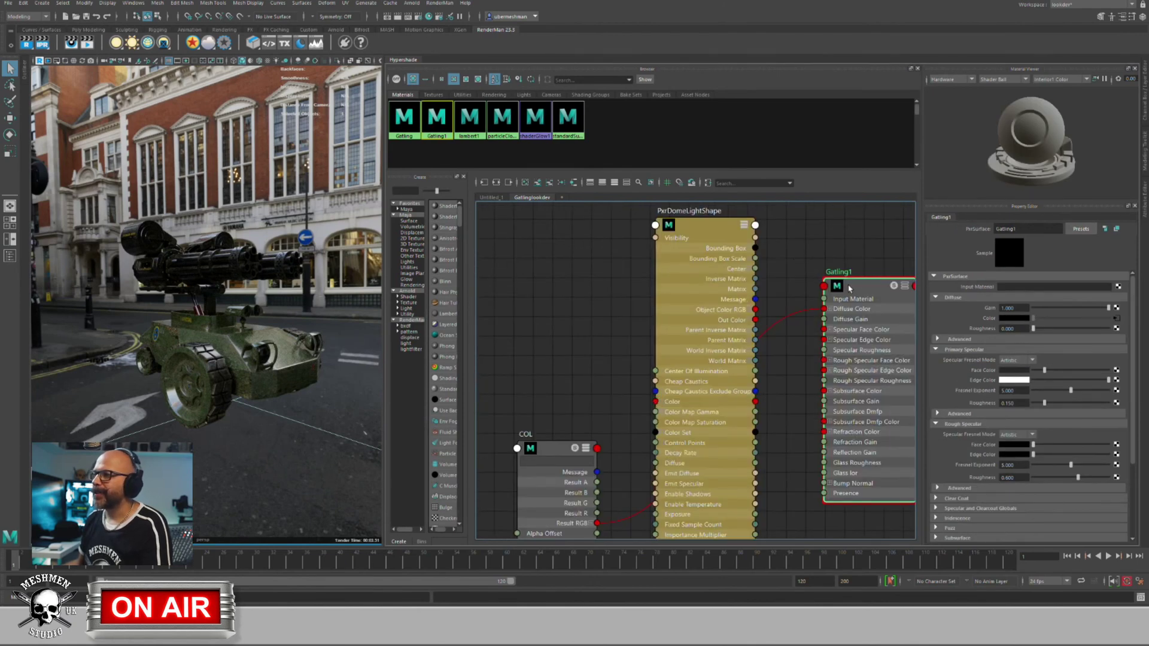
{"action": "left_click_drag", "start_coordinate": [849, 289], "coordinate": [847, 288]}
{"action": "left_click_drag", "start_coordinate": [714, 227], "coordinate": [740, 554]}
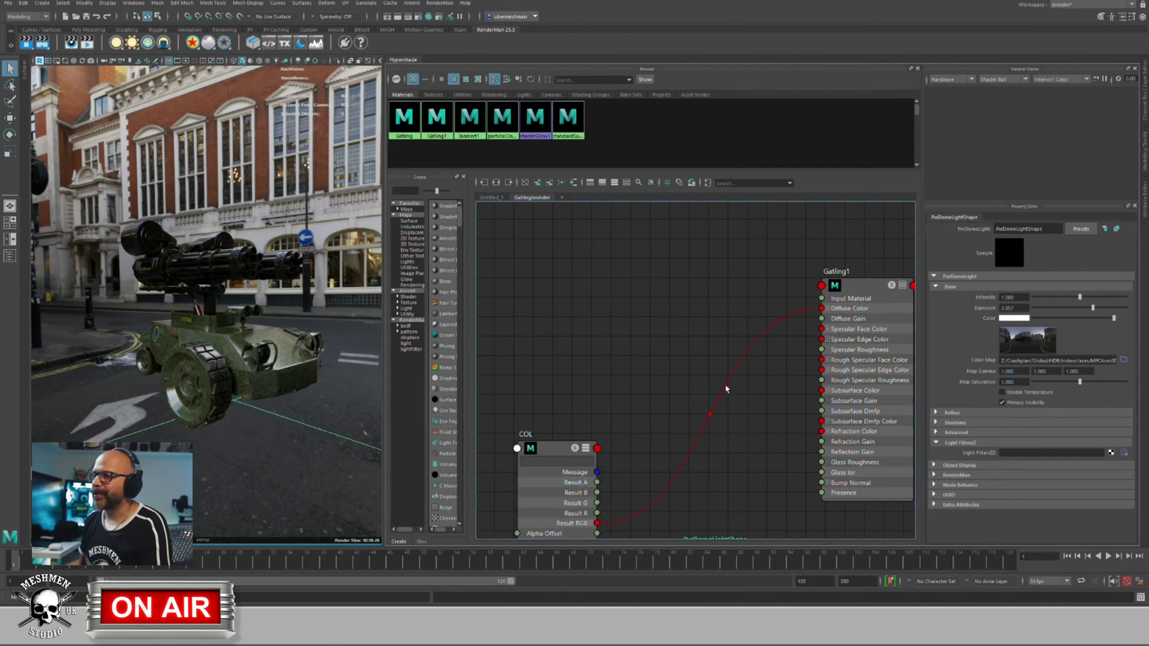
Step: Disconnect the COL texture from Gatling1's diffuse colour and move the COL node closer to the material
{"action": "left_click", "coordinate": [701, 412]}
{"action": "key", "text": "Delete"}
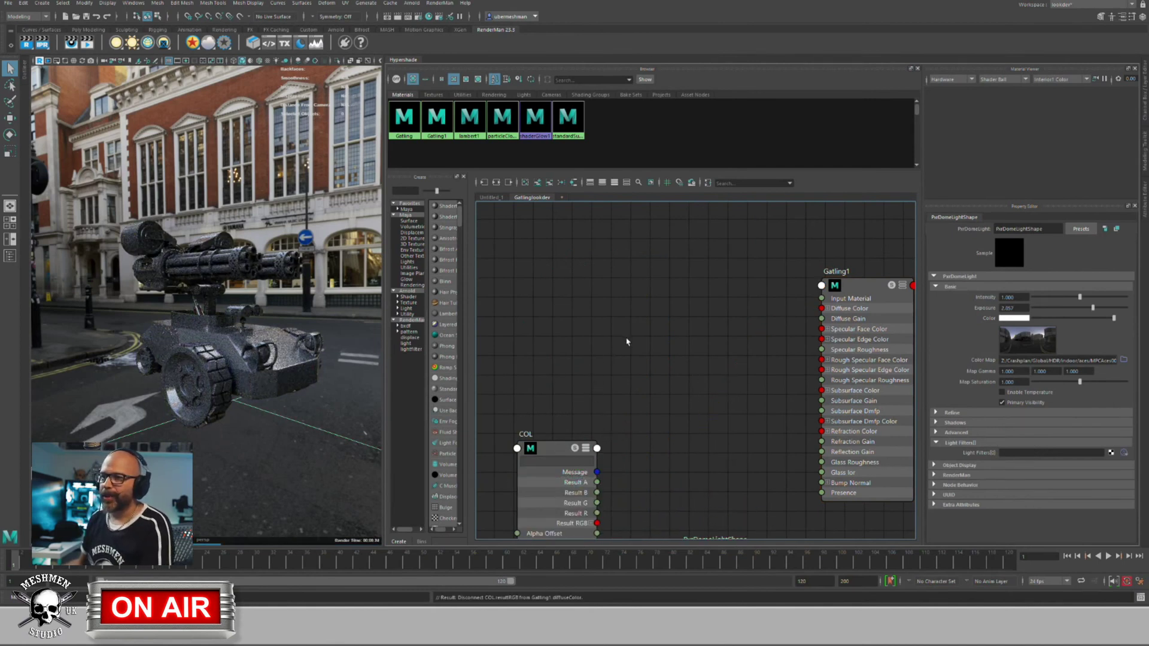
{"action": "left_click_drag", "start_coordinate": [258, 417], "coordinate": [261, 420], "text": "alt"}
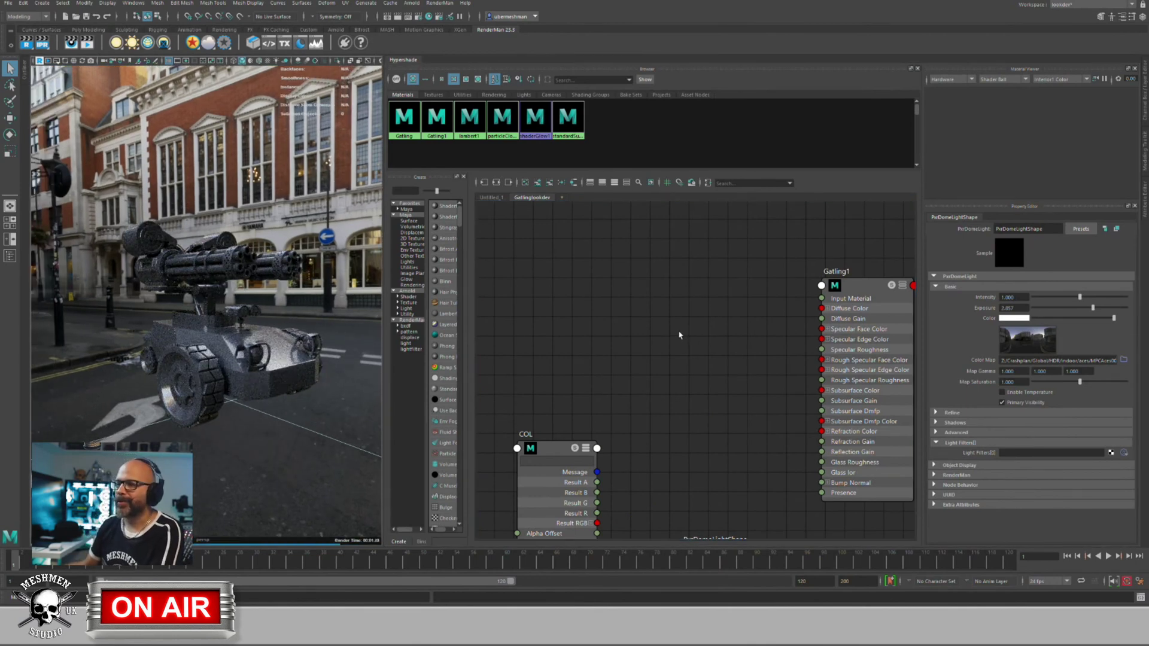
{"action": "middle_click_drag", "start_coordinate": [674, 359], "coordinate": [668, 354], "text": "alt"}
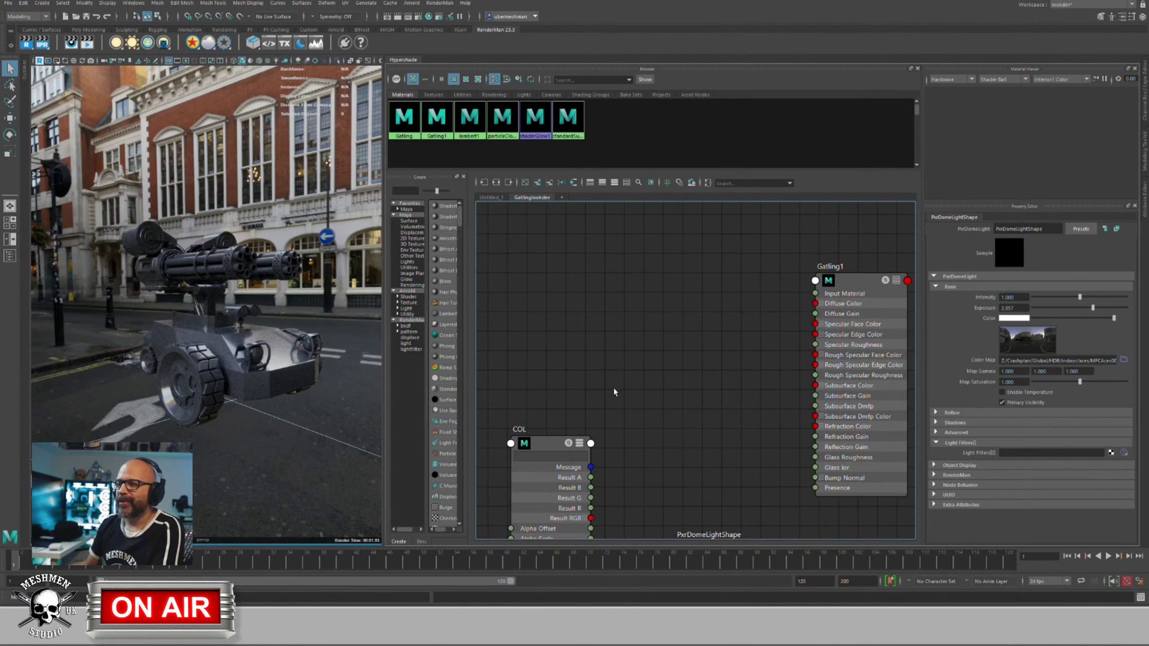
{"action": "left_click_drag", "start_coordinate": [549, 448], "coordinate": [578, 410]}
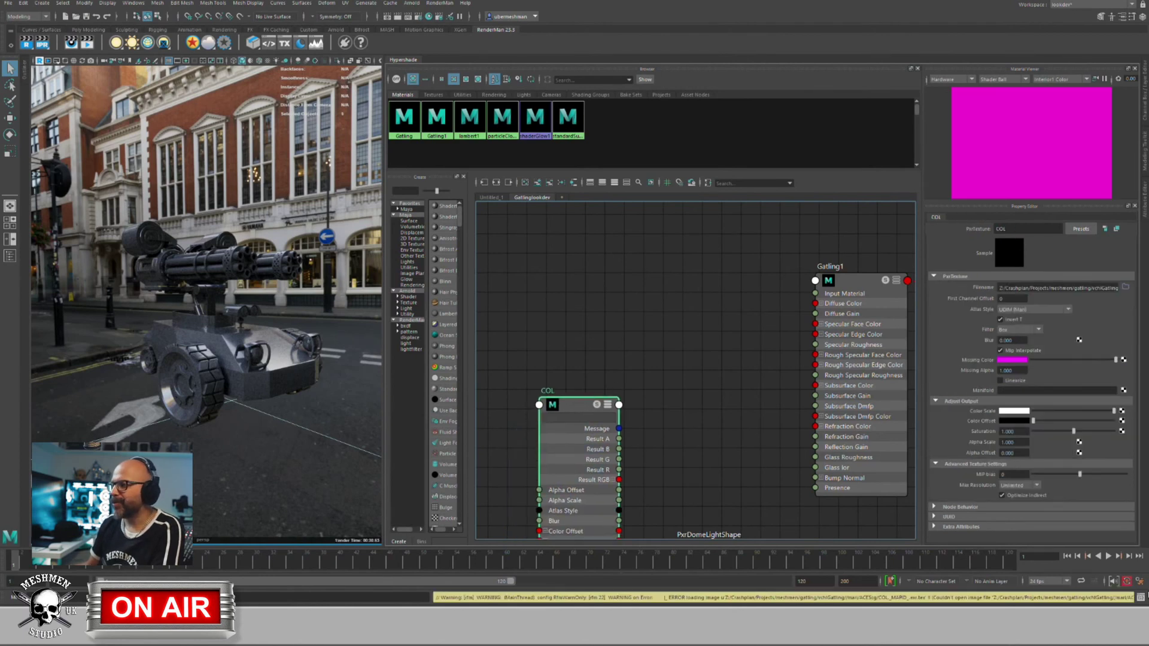
Step: Review the colour management preferences, including the OCIO config, rendering space and view transform, and save them
{"action": "left_click", "coordinate": [1139, 581]}
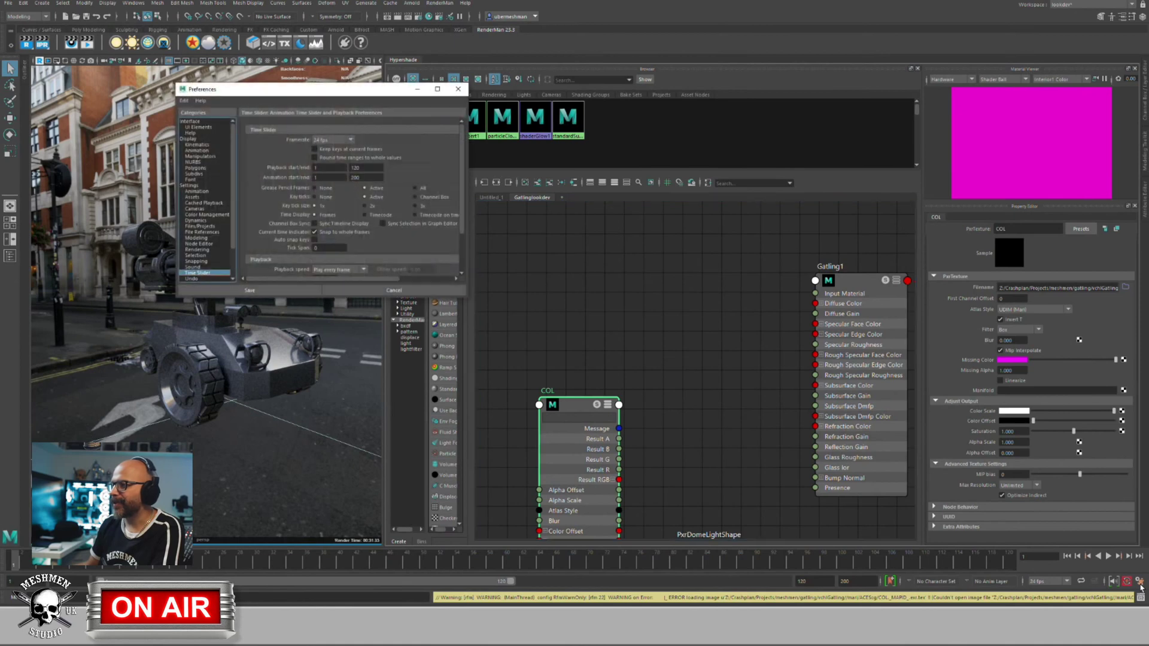
{"action": "left_click", "coordinate": [190, 186]}
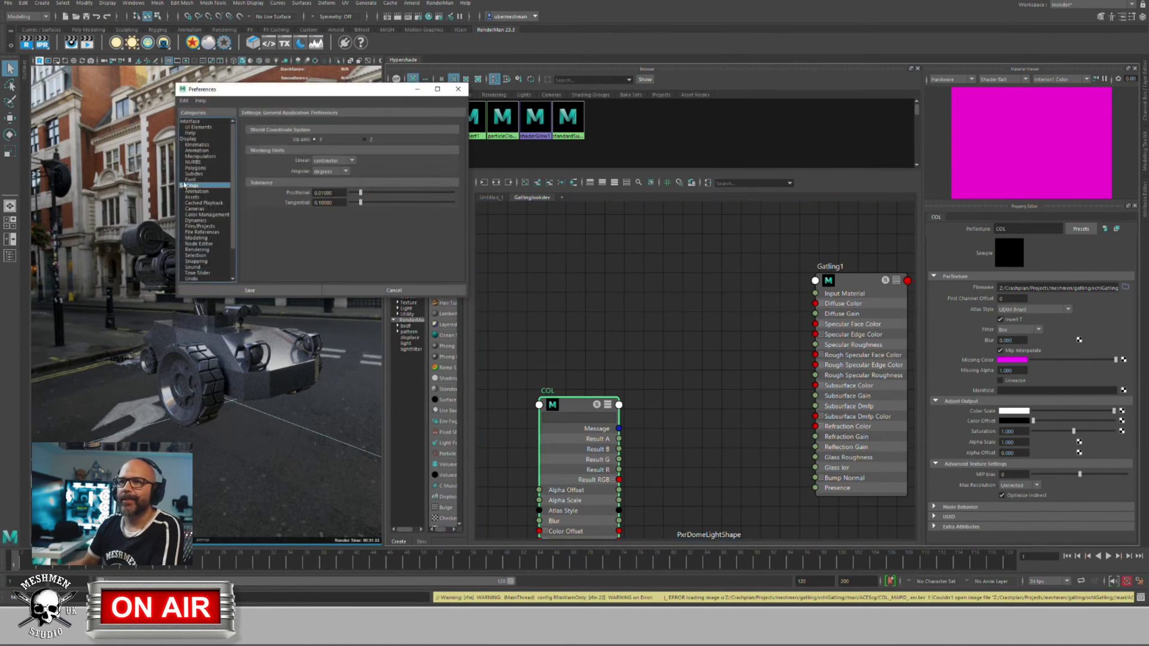
{"action": "left_click", "coordinate": [198, 214]}
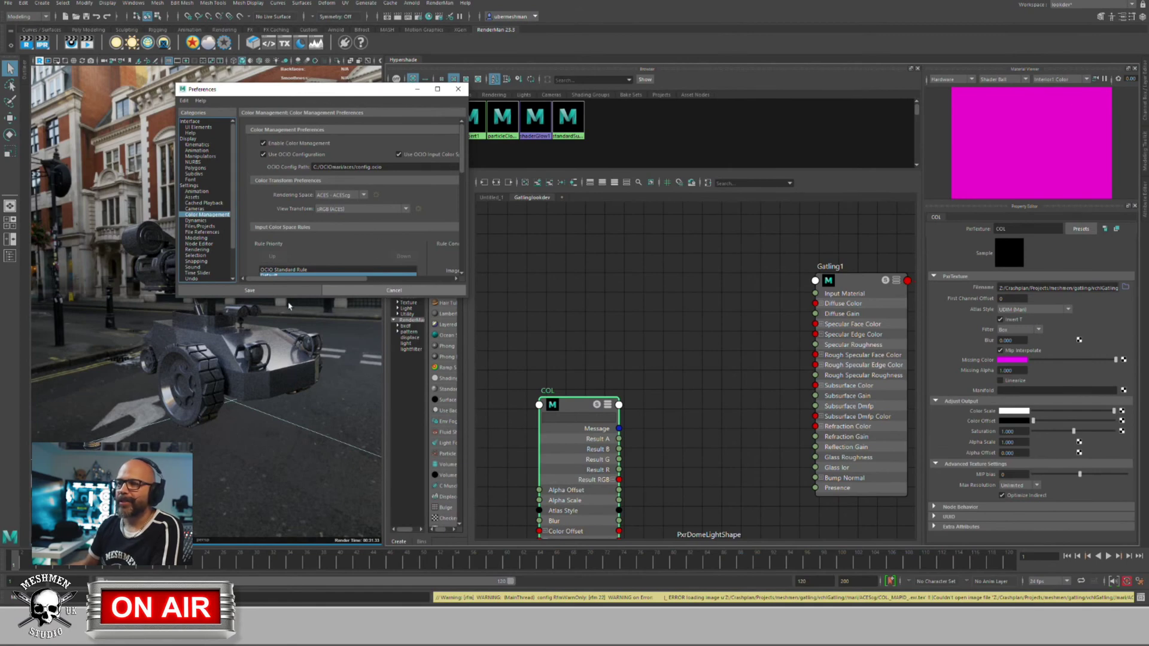
{"action": "left_click", "coordinate": [257, 291]}
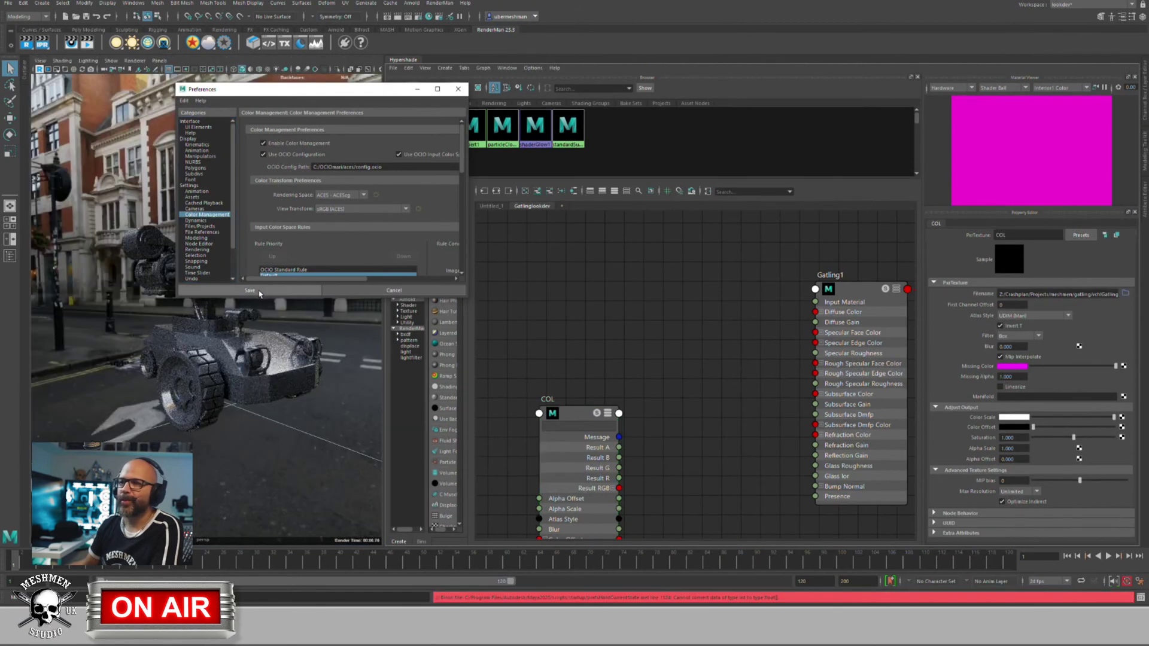
Step: Rearrange the COL and Gatling1 nodes in the graph and leave the Gatling1 material selected
{"action": "left_click_drag", "start_coordinate": [572, 414], "coordinate": [529, 334]}
{"action": "left_click", "coordinate": [638, 417]}
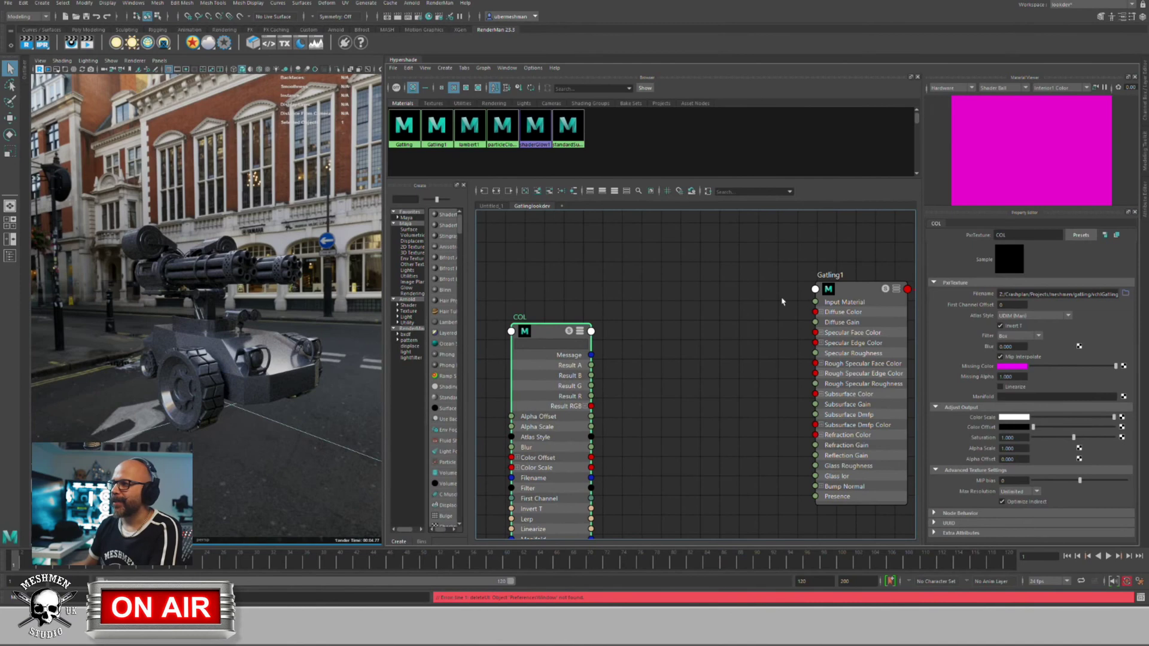
{"action": "left_click", "coordinate": [851, 292]}
{"action": "left_click_drag", "start_coordinate": [852, 292], "coordinate": [824, 295]}
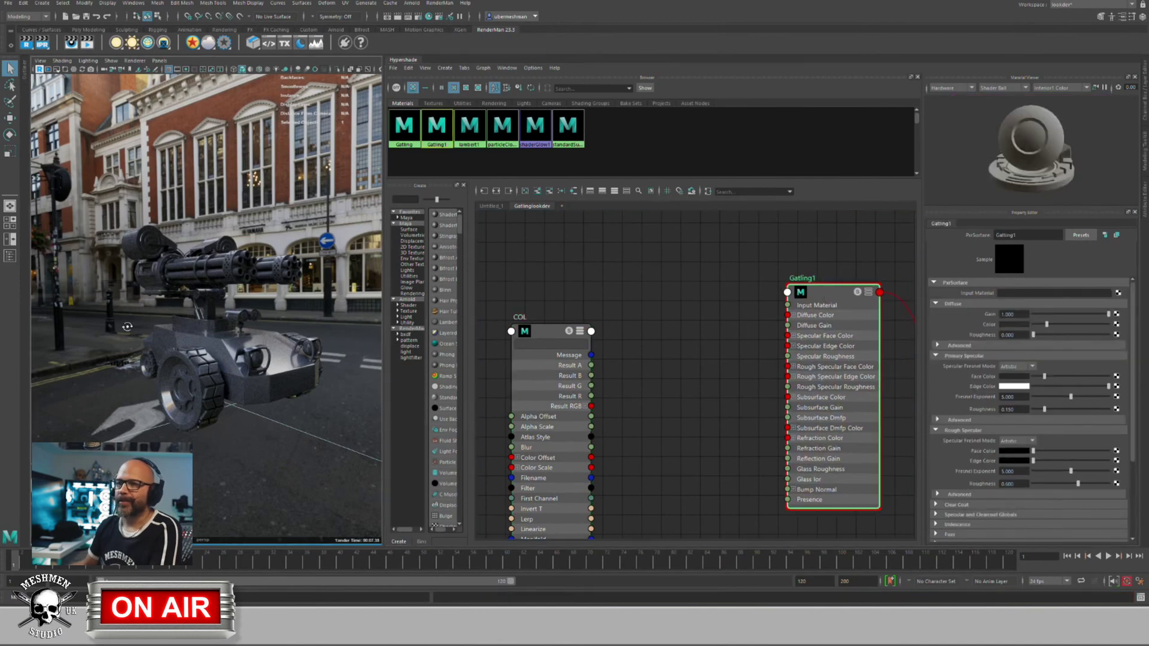
Step: Brighten Gatling1's diffuse colour to a light grey and view the shaded vehicle from the side
{"action": "mouse_move", "coordinate": [180, 335]}
{"action": "left_mouse_down", "text": "alt"}
{"action": "mouse_move", "coordinate": [153, 323]}
{"action": "mouse_move", "coordinate": [185, 328]}
{"action": "left_mouse_up", "text": "alt"}
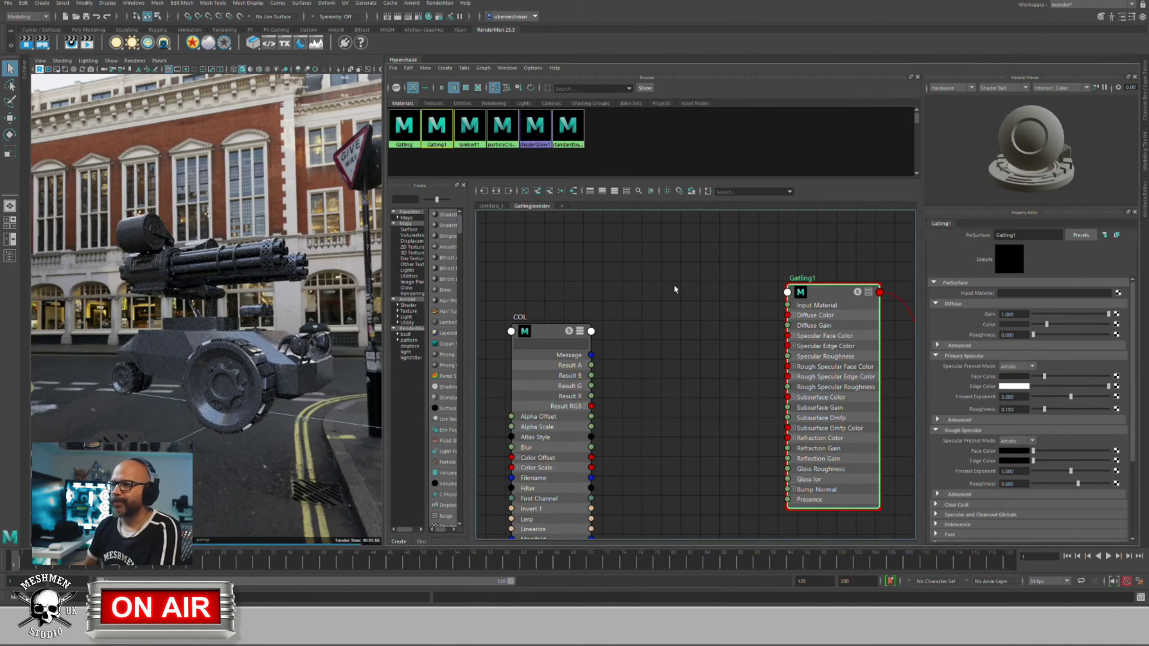
{"action": "left_click_drag", "start_coordinate": [1046, 325], "coordinate": [1088, 330]}
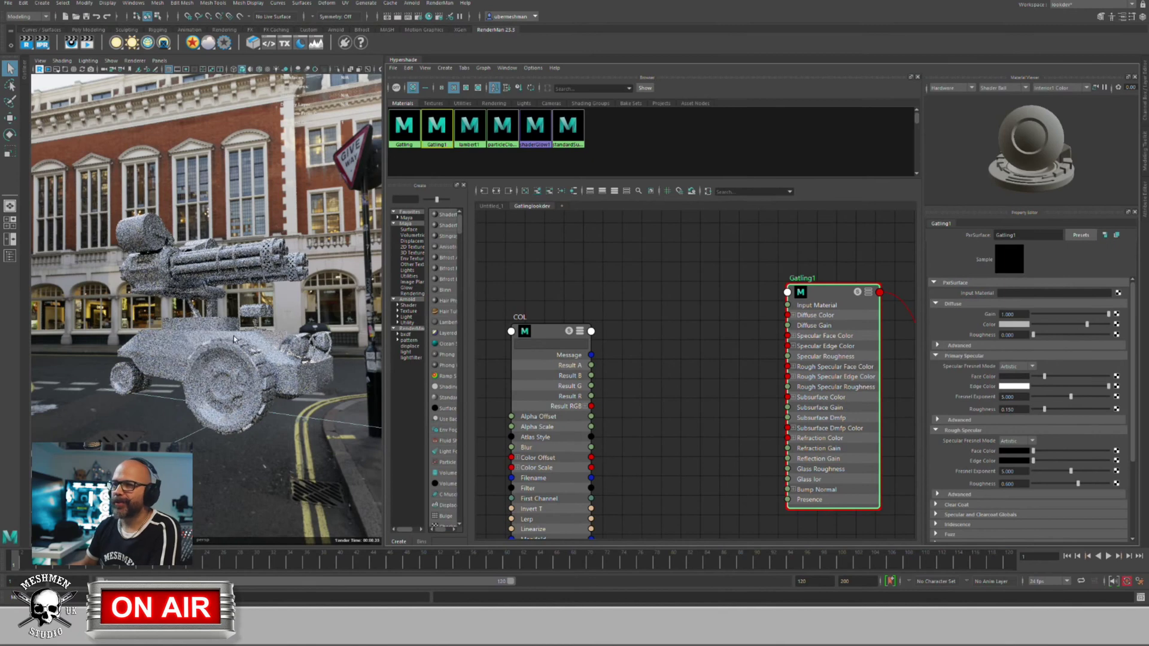
{"action": "left_click_drag", "start_coordinate": [252, 335], "coordinate": [225, 336], "text": "alt"}
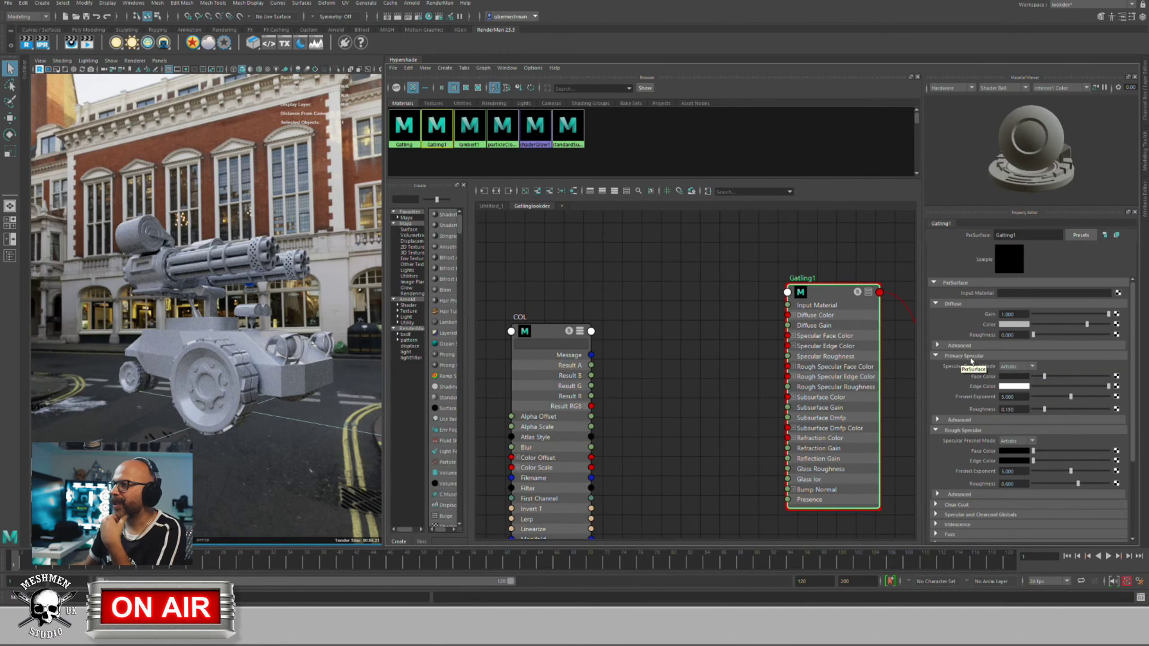
Step: Change the specular model of Gatling1's primary specular to Beckmann
{"action": "left_click", "coordinate": [937, 419]}
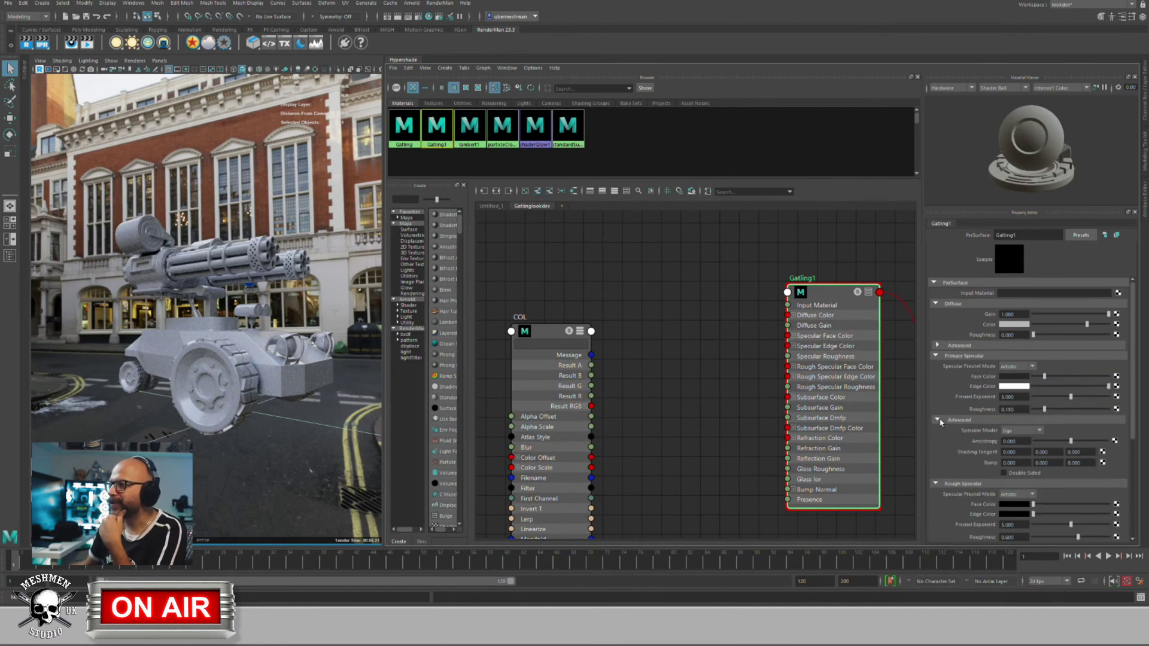
{"action": "left_click", "coordinate": [1011, 430]}
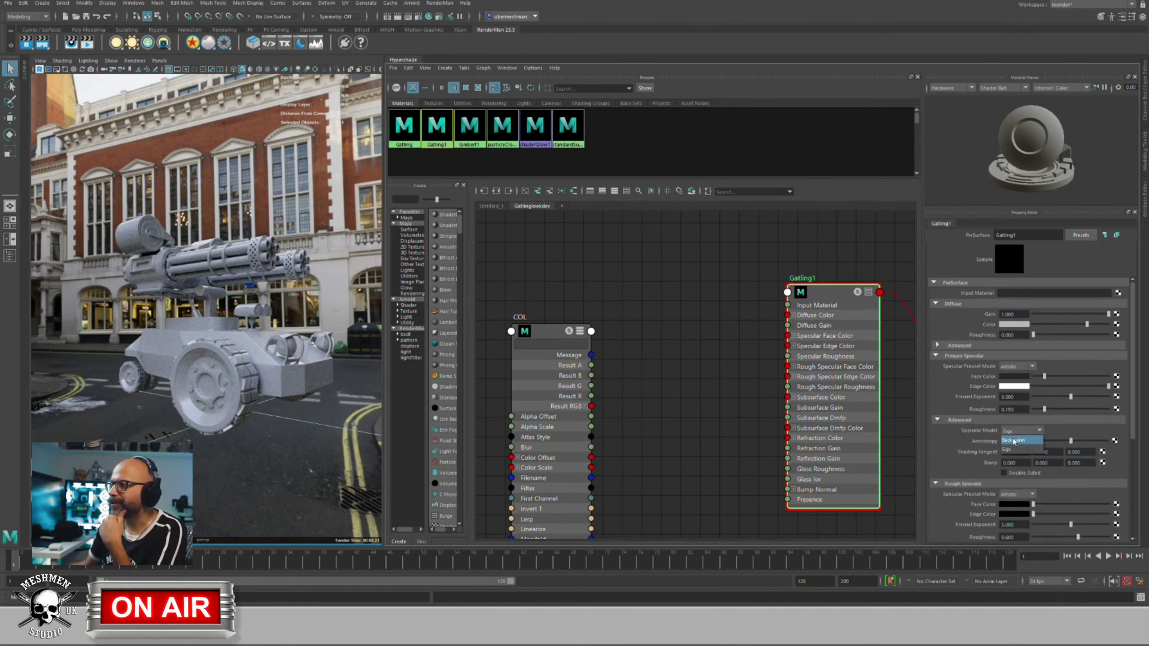
{"action": "left_click", "coordinate": [1017, 440]}
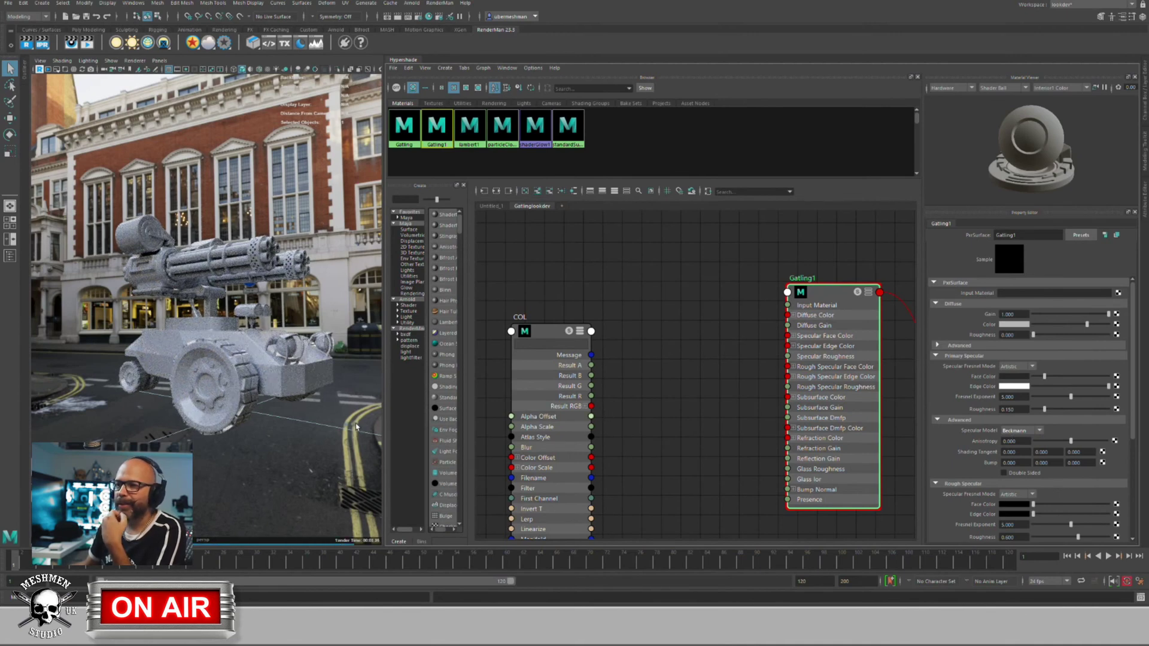
Step: Create a polygon sphere in the vehicle scene
{"action": "left_click_drag", "start_coordinate": [348, 387], "coordinate": [304, 419], "text": "alt"}
{"action": "key", "text": "space"}
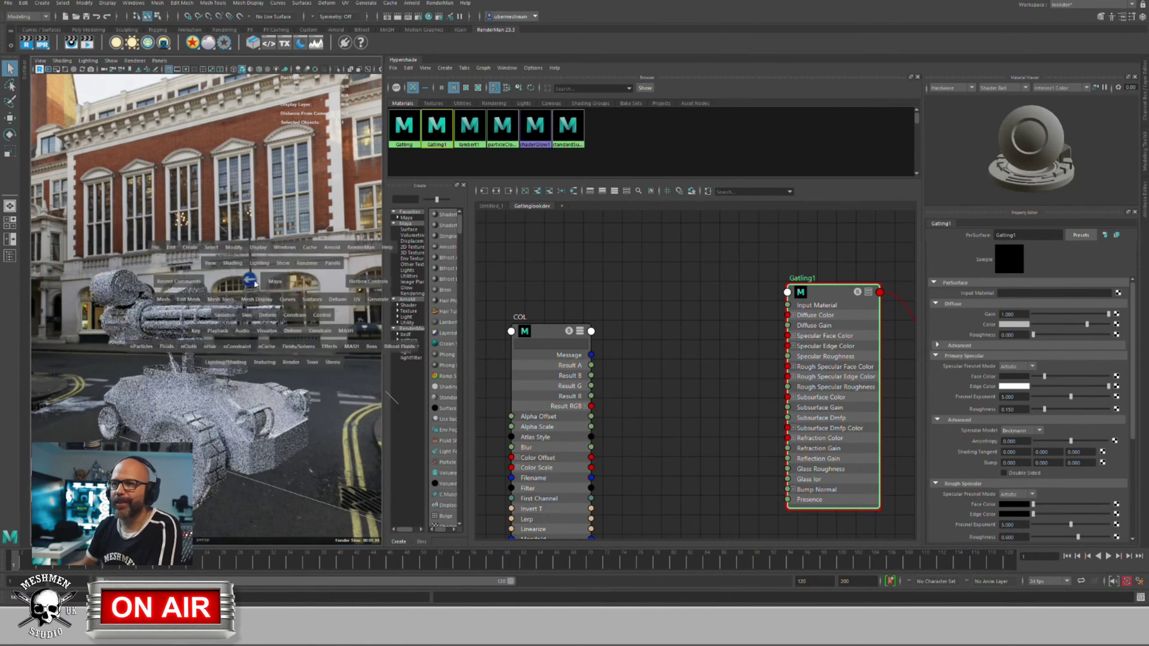
{"action": "left_click", "coordinate": [191, 248]}
{"action": "mouse_move", "coordinate": [202, 282]}
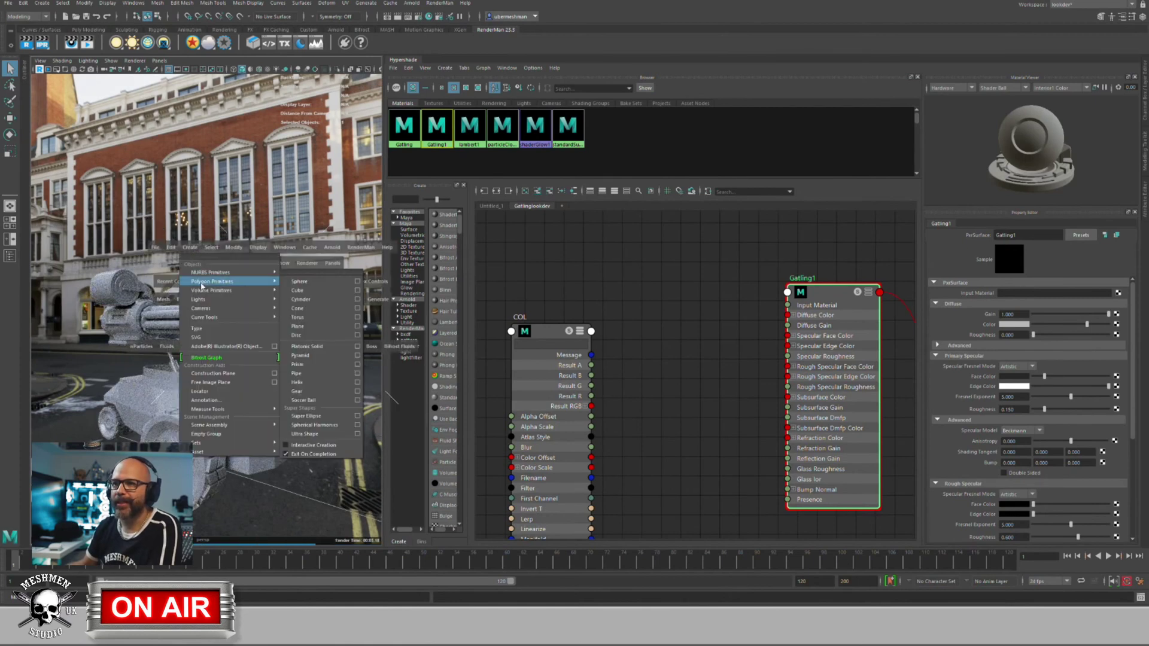
{"action": "left_click", "coordinate": [318, 281]}
{"action": "key", "text": "r"}
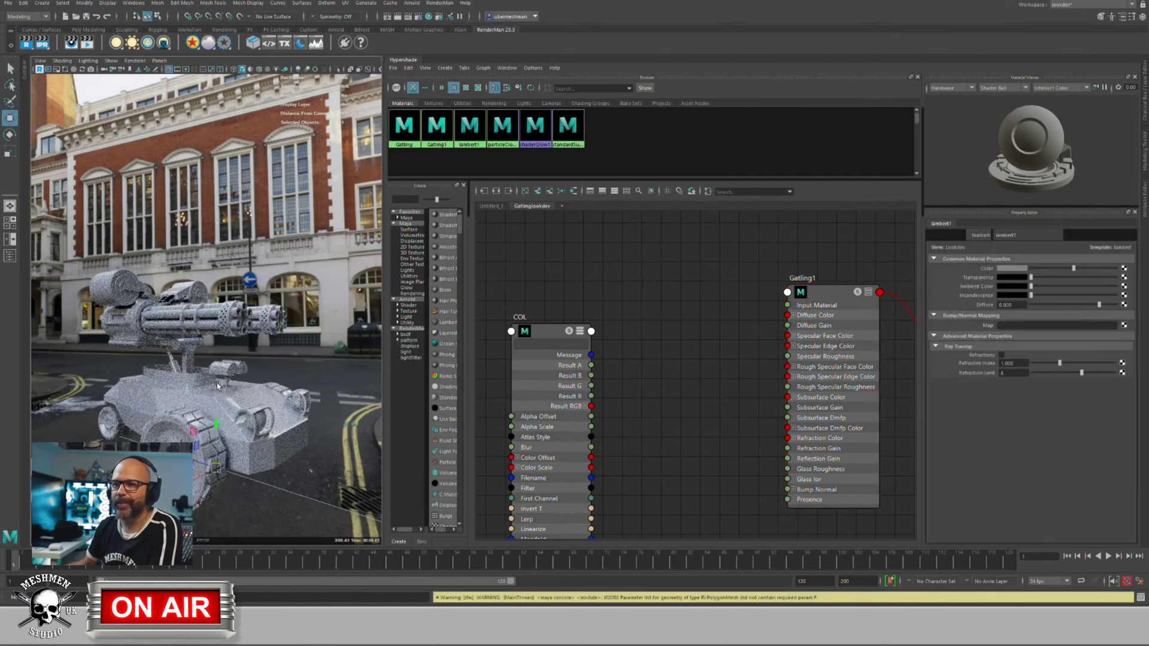
Step: Raise the sphere above the gatling vehicle and enlarge it uniformly to serve as a reflection ball
{"action": "left_click", "coordinate": [196, 208]}
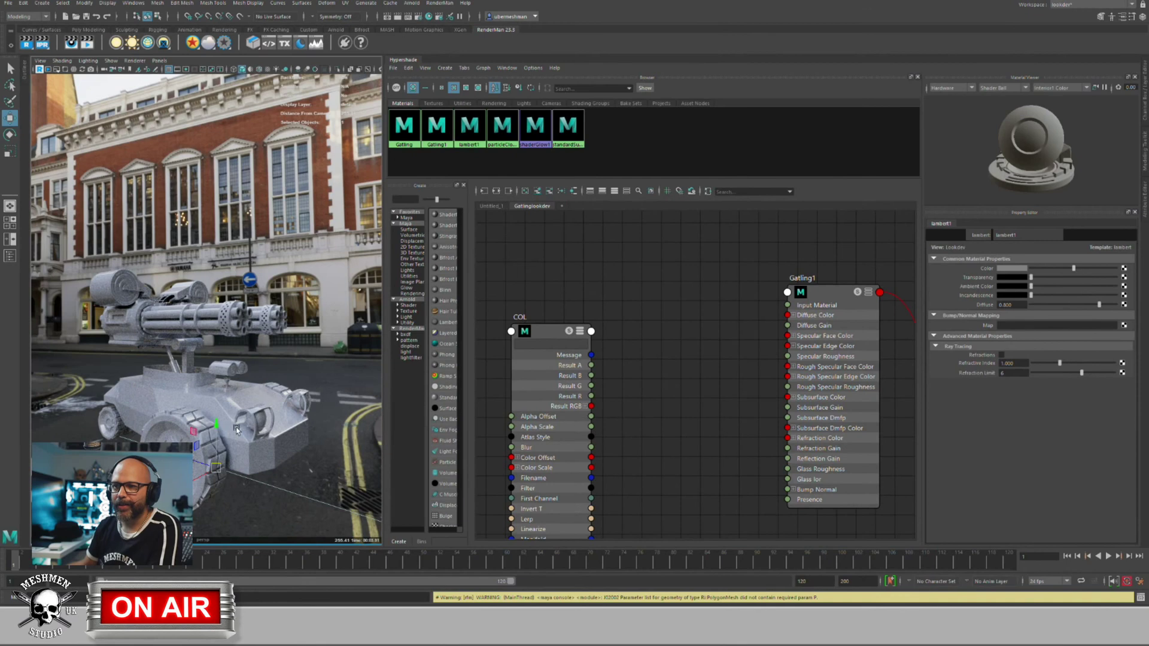
{"action": "left_click_drag", "start_coordinate": [216, 429], "coordinate": [216, 192]}
{"action": "key", "text": "e"}
{"action": "key", "text": "r"}
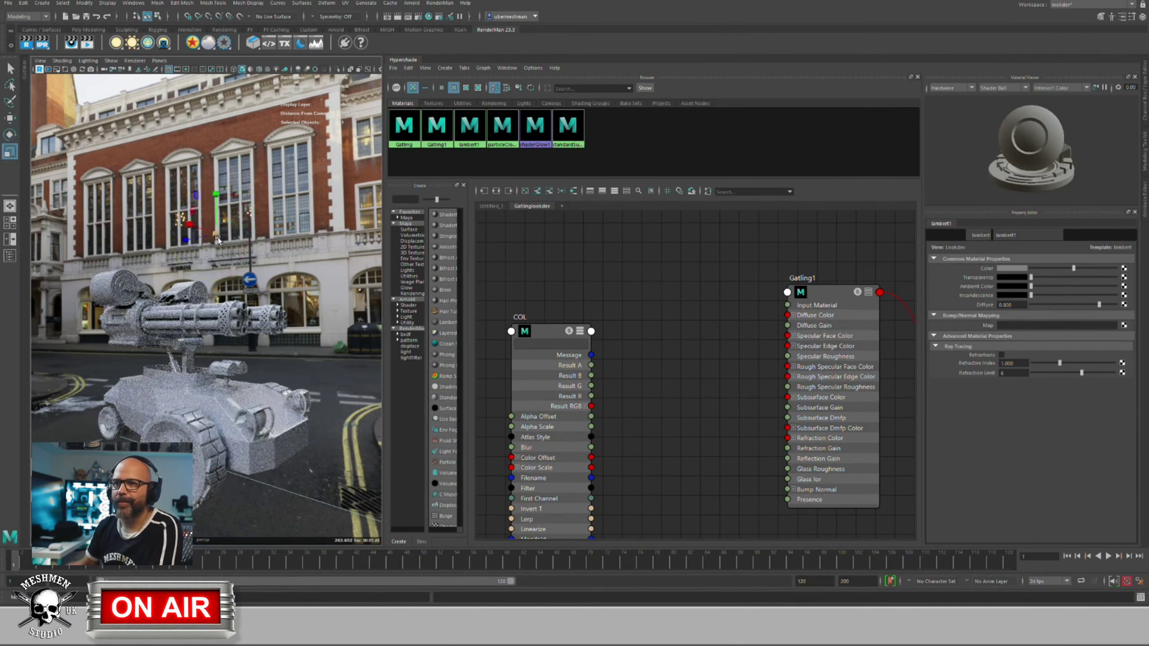
{"action": "left_click_drag", "start_coordinate": [217, 234], "coordinate": [262, 197]}
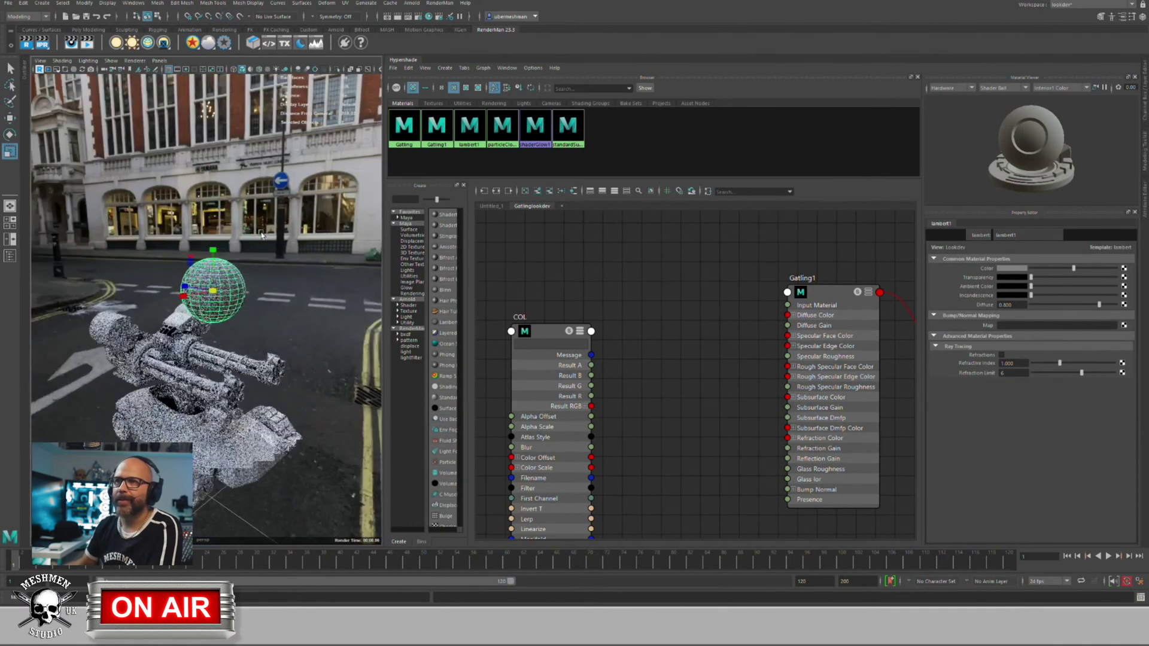
Step: Assign a new PxrSurface to the sphere, with black diffuse colour and white primary specular face colour
{"action": "left_click", "coordinate": [192, 42]}
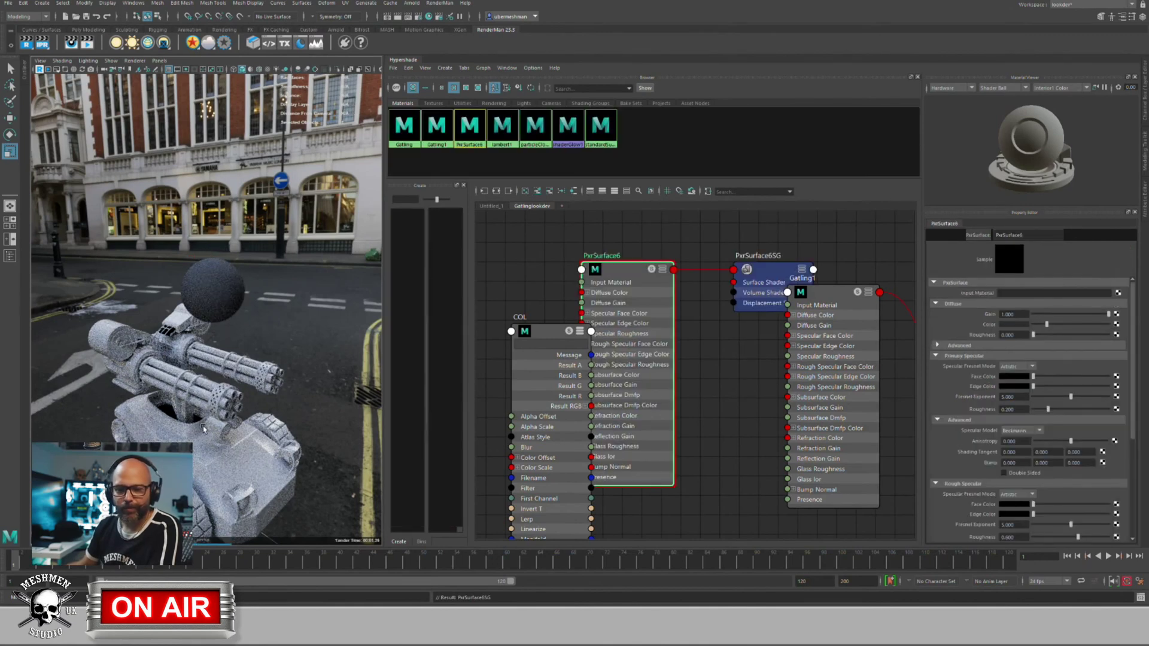
{"action": "left_click_drag", "start_coordinate": [222, 309], "coordinate": [216, 290], "text": "alt"}
{"action": "left_click", "coordinate": [216, 291]}
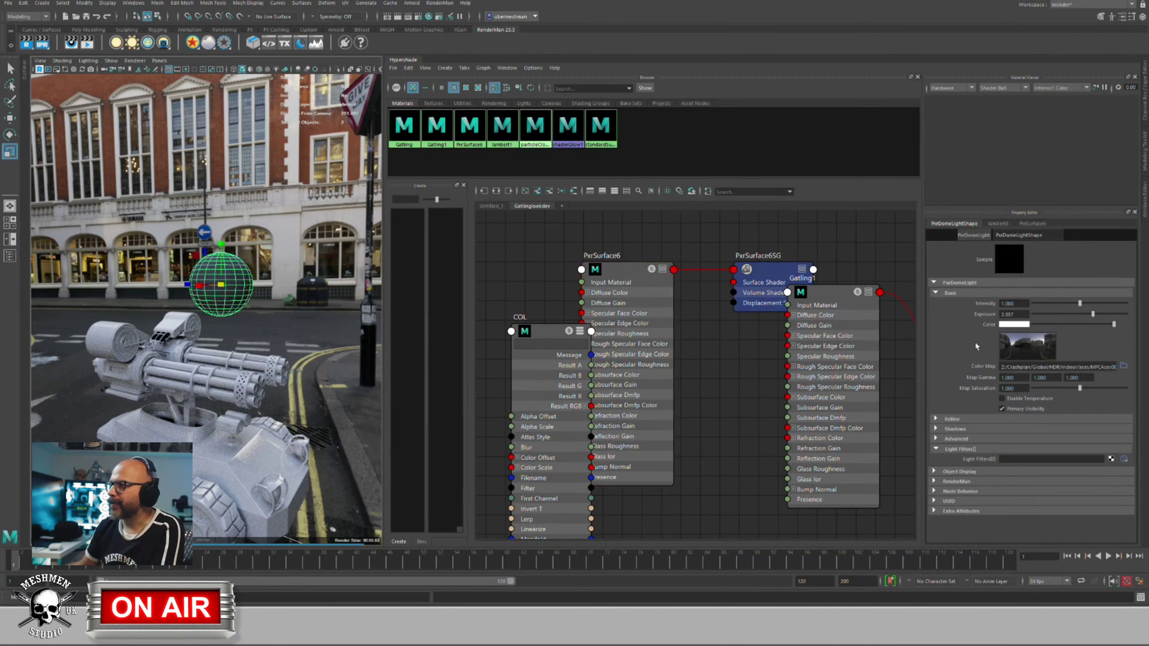
{"action": "left_click", "coordinate": [1034, 223]}
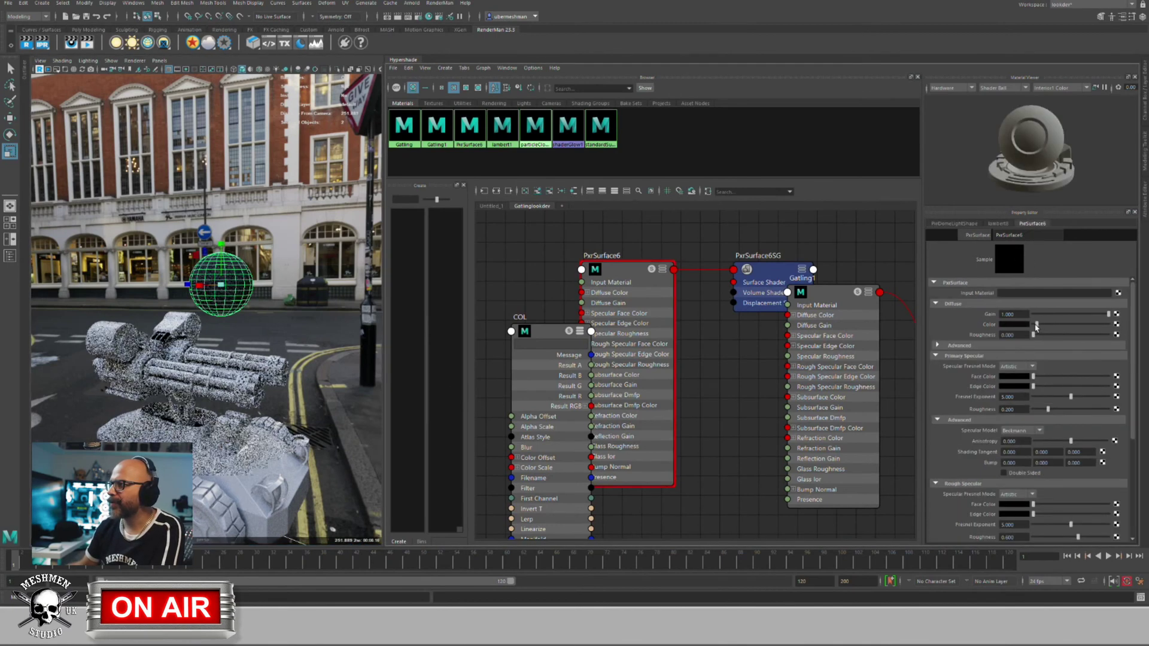
{"action": "left_click_drag", "start_coordinate": [1046, 327], "coordinate": [1032, 324]}
{"action": "left_click_drag", "start_coordinate": [1033, 376], "coordinate": [1110, 379]}
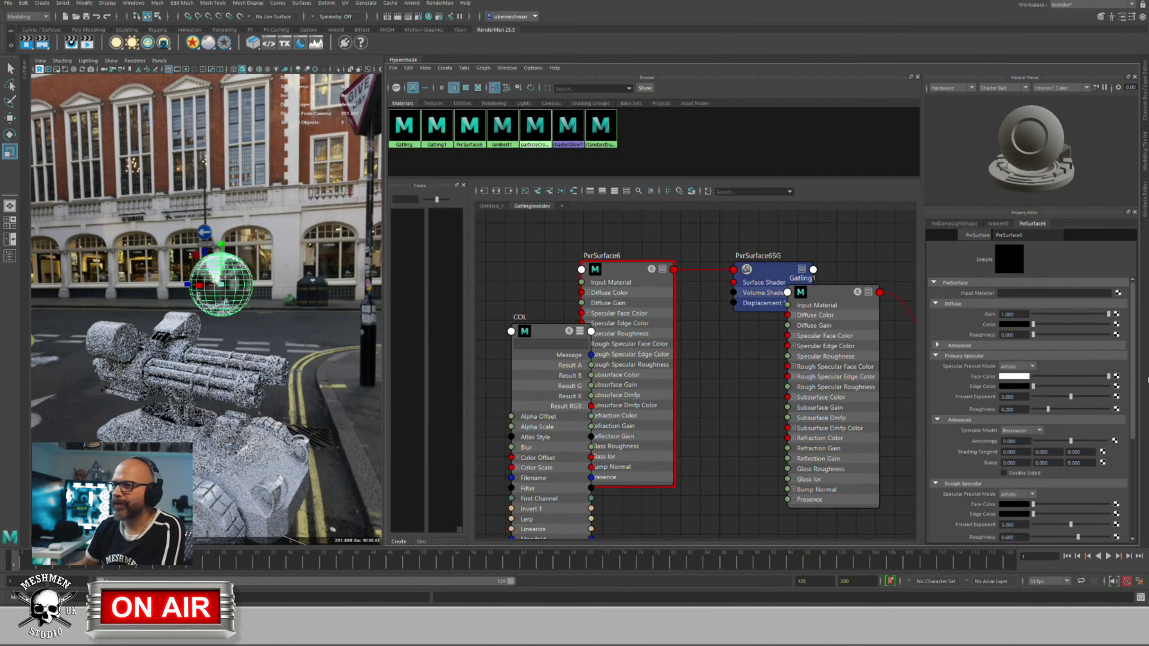
Step: Set the sphere's primary specular roughness to 0 and view its mirror reflection up close with the sphere deselected
{"action": "scroll", "coordinate": [334, 294], "scroll_direction": "up", "scroll_amount": 6}
{"action": "left_click_drag", "start_coordinate": [334, 295], "coordinate": [419, 299], "text": "alt"}
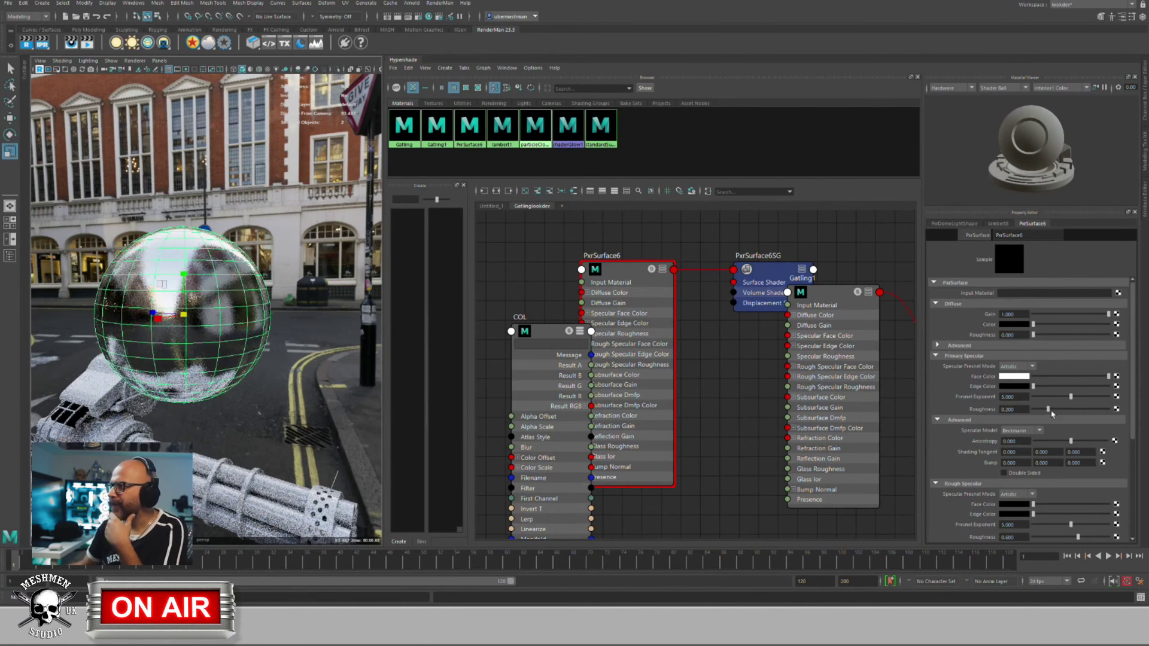
{"action": "left_click_drag", "start_coordinate": [1048, 409], "coordinate": [1031, 410]}
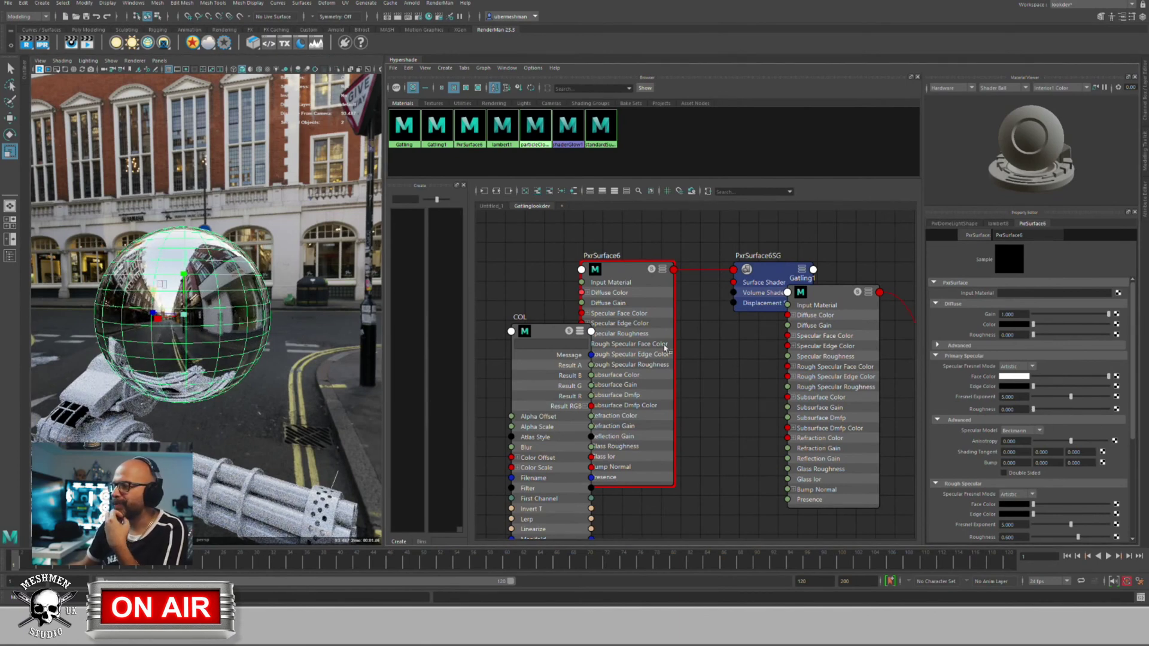
{"action": "left_click", "coordinate": [295, 210]}
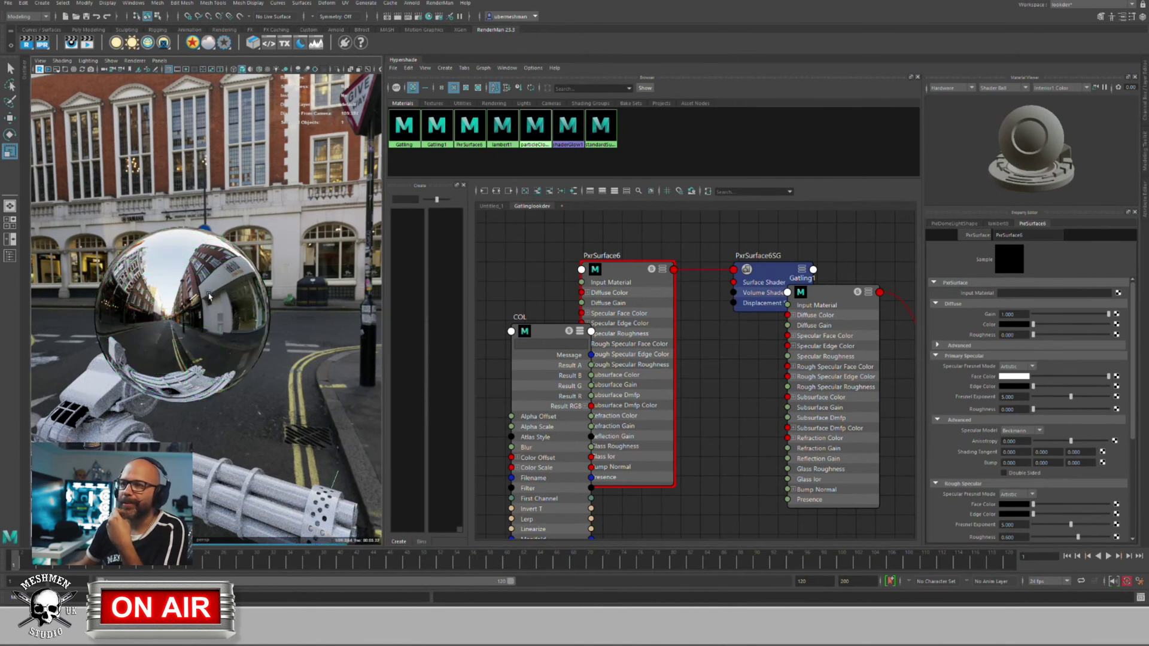
Step: Reselect the sphere and raise its PxrSurface primary specular roughness to about 0.19
{"action": "left_click", "coordinate": [194, 311]}
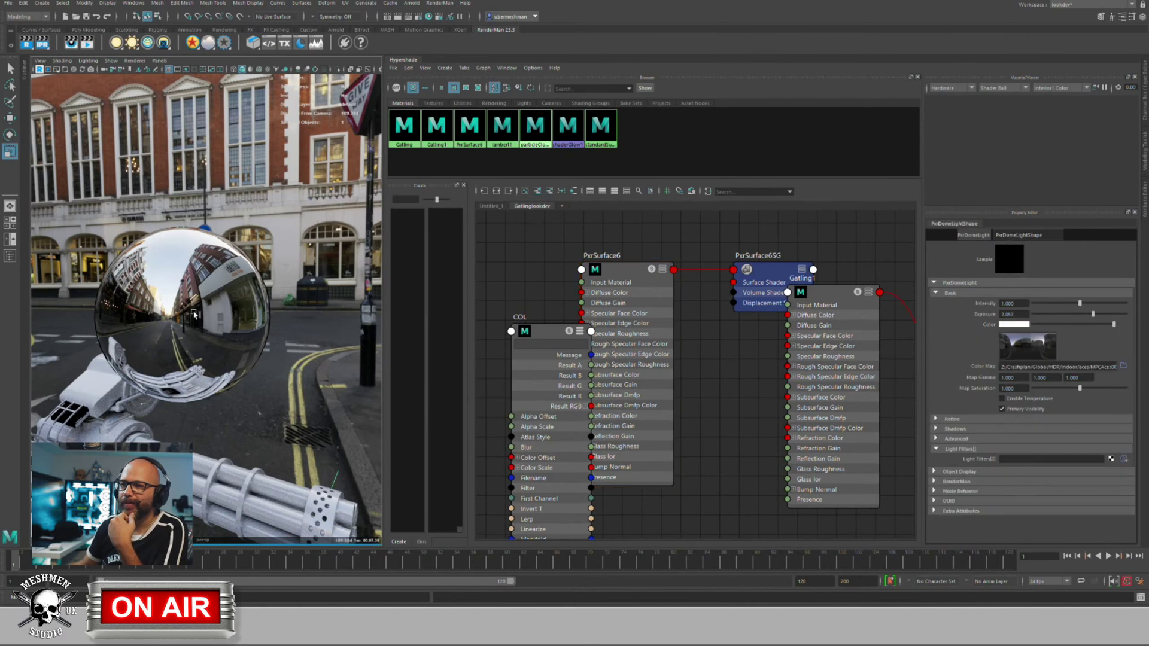
{"action": "left_click", "coordinate": [211, 336]}
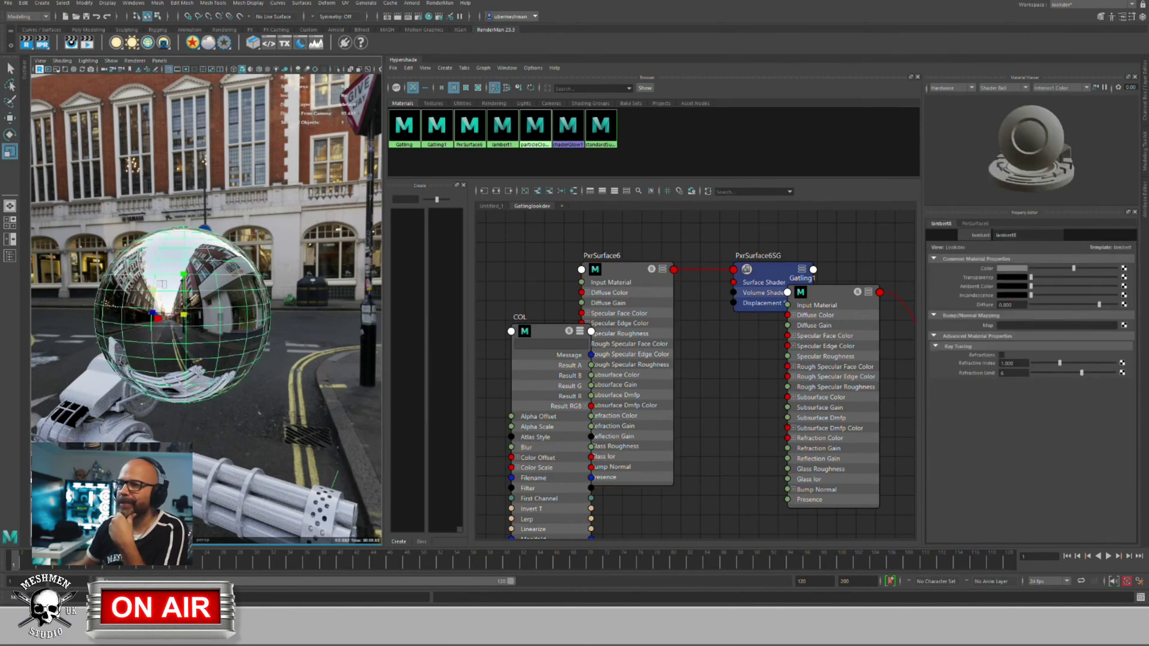
{"action": "left_click", "coordinate": [976, 223]}
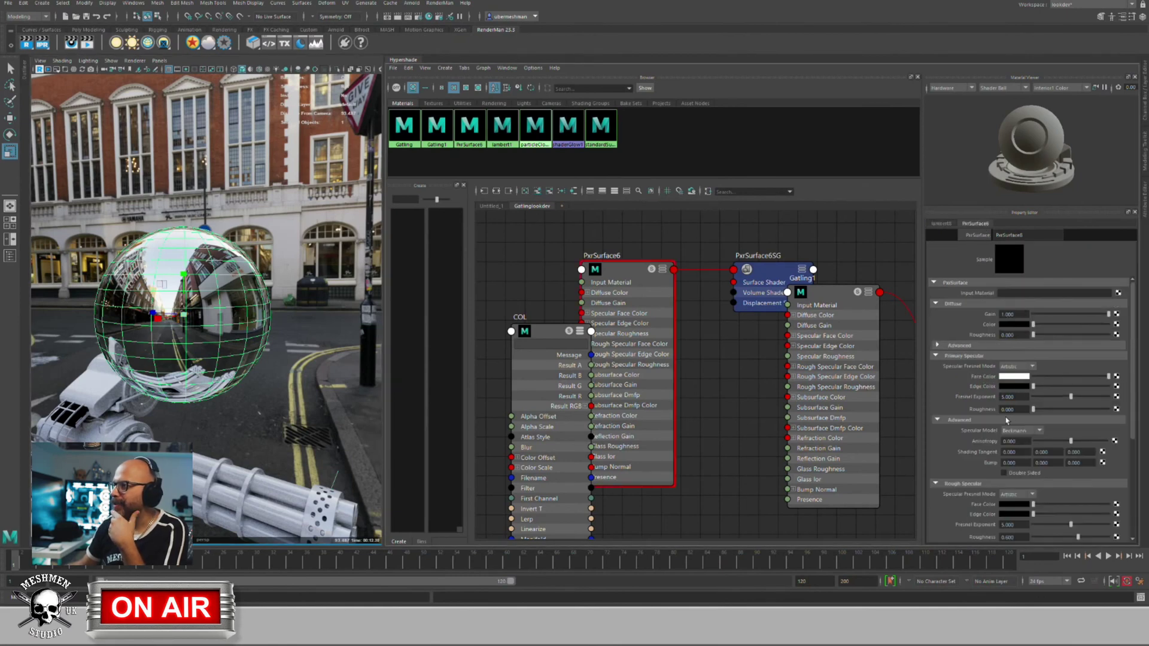
{"action": "left_click_drag", "start_coordinate": [1034, 411], "coordinate": [1048, 413]}
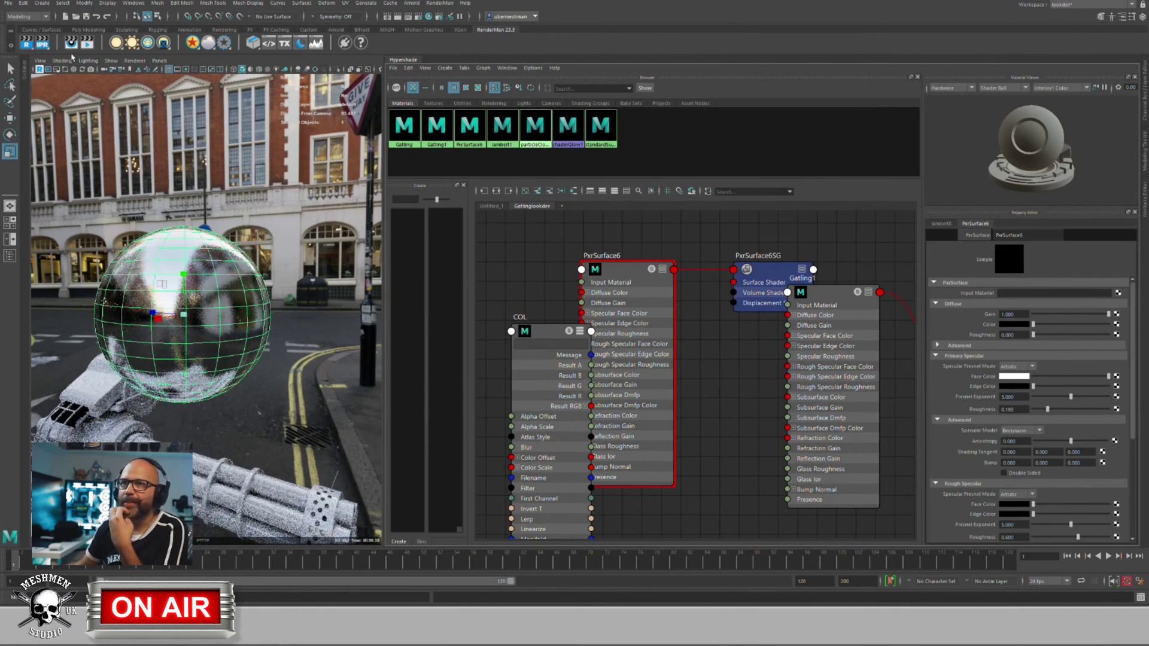
Step: Turn off selection highlighting in the viewport to hide the wireframe on the selected sphere
{"action": "left_click", "coordinate": [111, 62]}
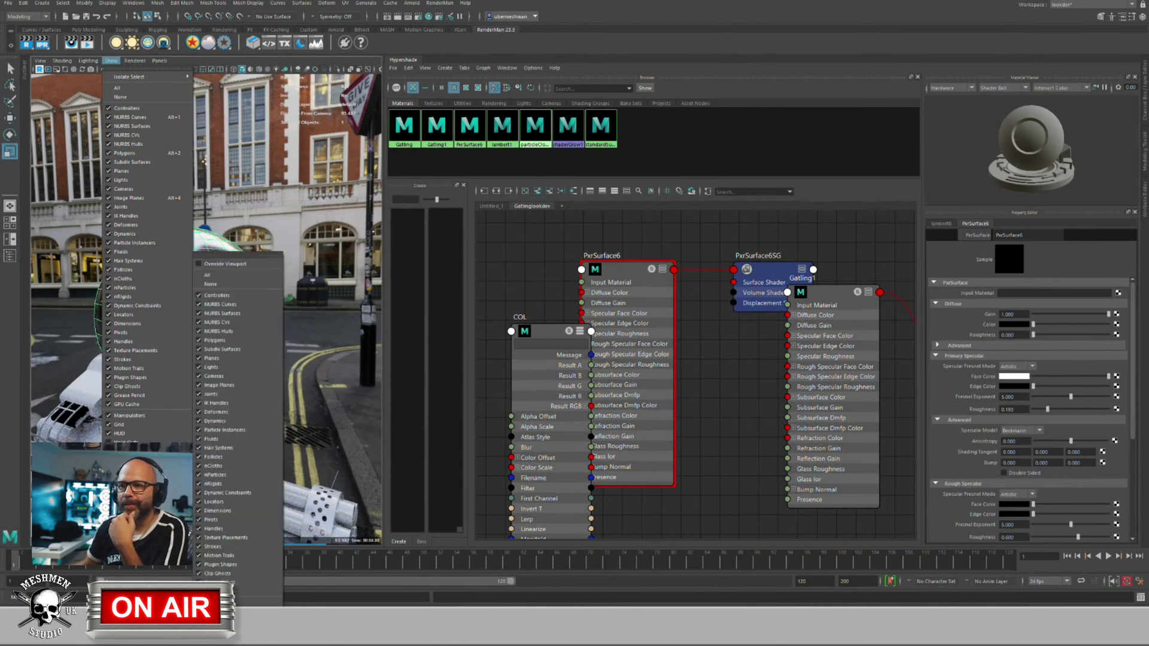
{"action": "left_click", "coordinate": [138, 451]}
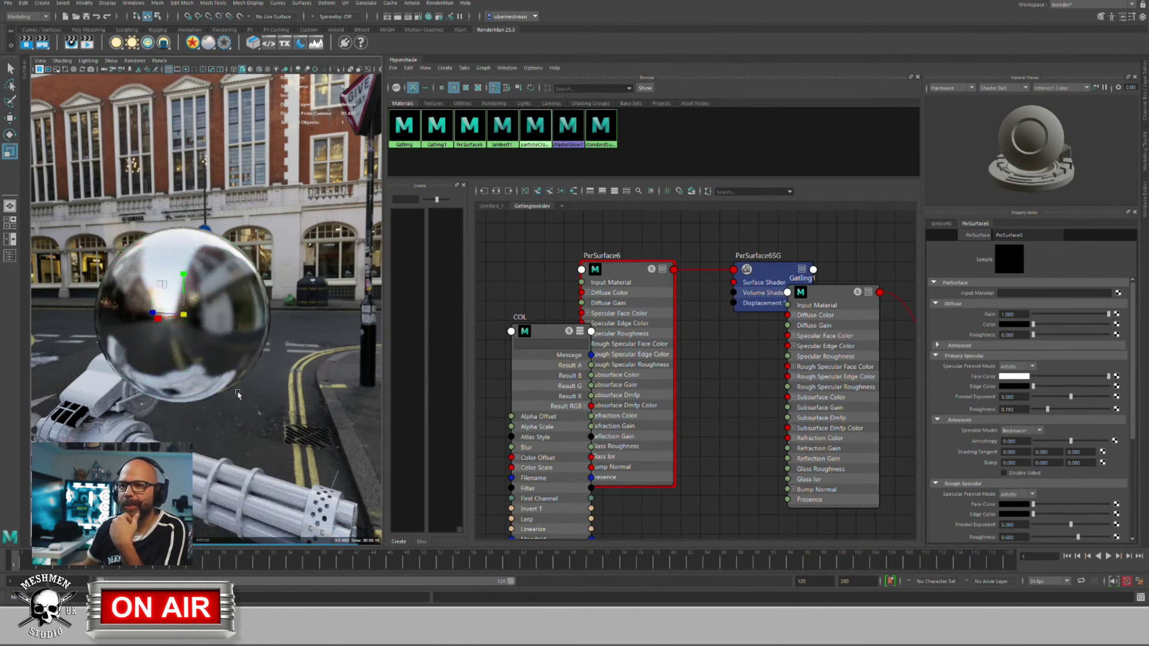
{"action": "left_click", "coordinate": [266, 399]}
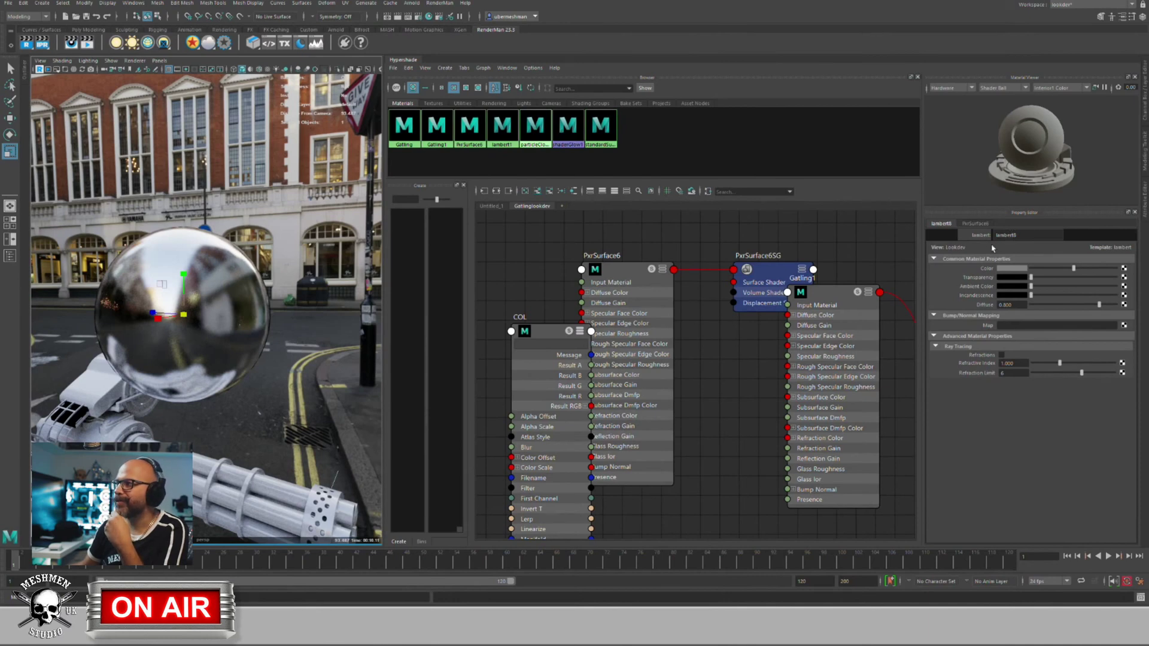
Step: Set the sphere material's specular model to Ggx and lower its primary specular roughness to about 0.1
{"action": "left_click", "coordinate": [975, 224]}
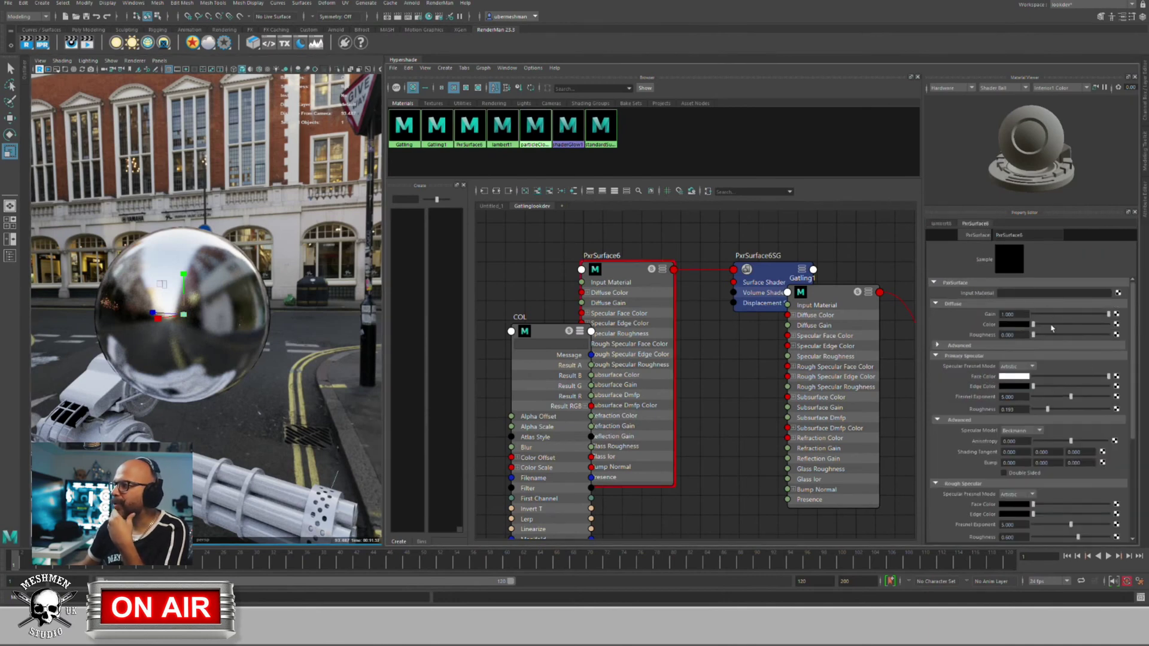
{"action": "left_click", "coordinate": [1021, 433]}
{"action": "left_click", "coordinate": [1012, 450]}
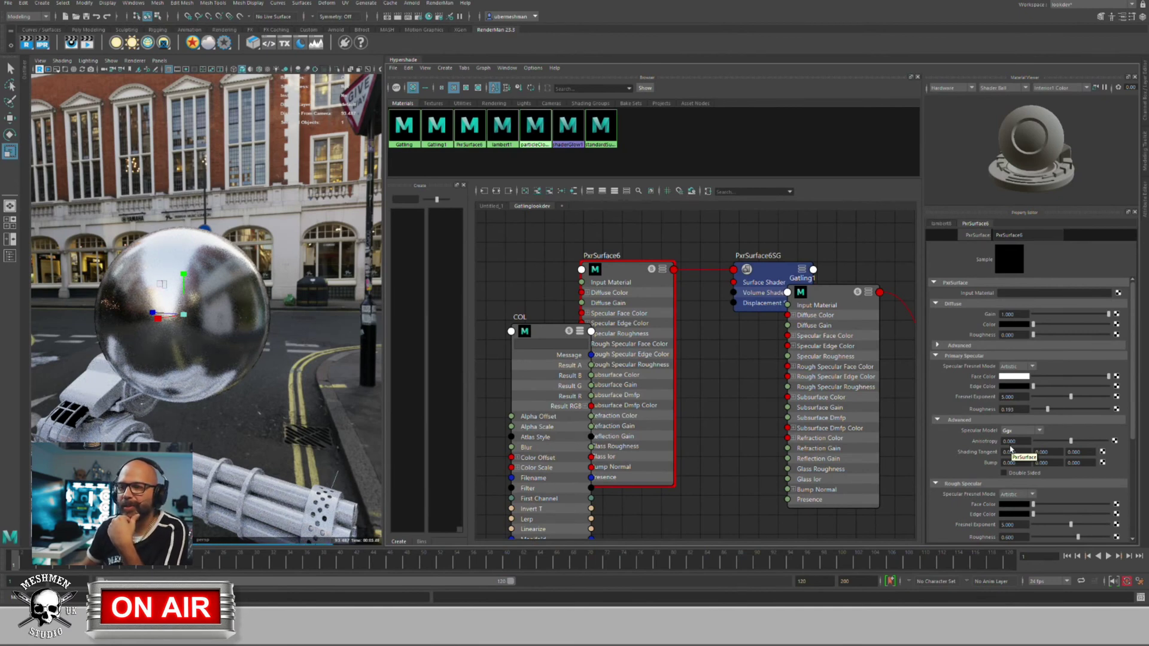
{"action": "left_click_drag", "start_coordinate": [1047, 409], "coordinate": [1042, 410]}
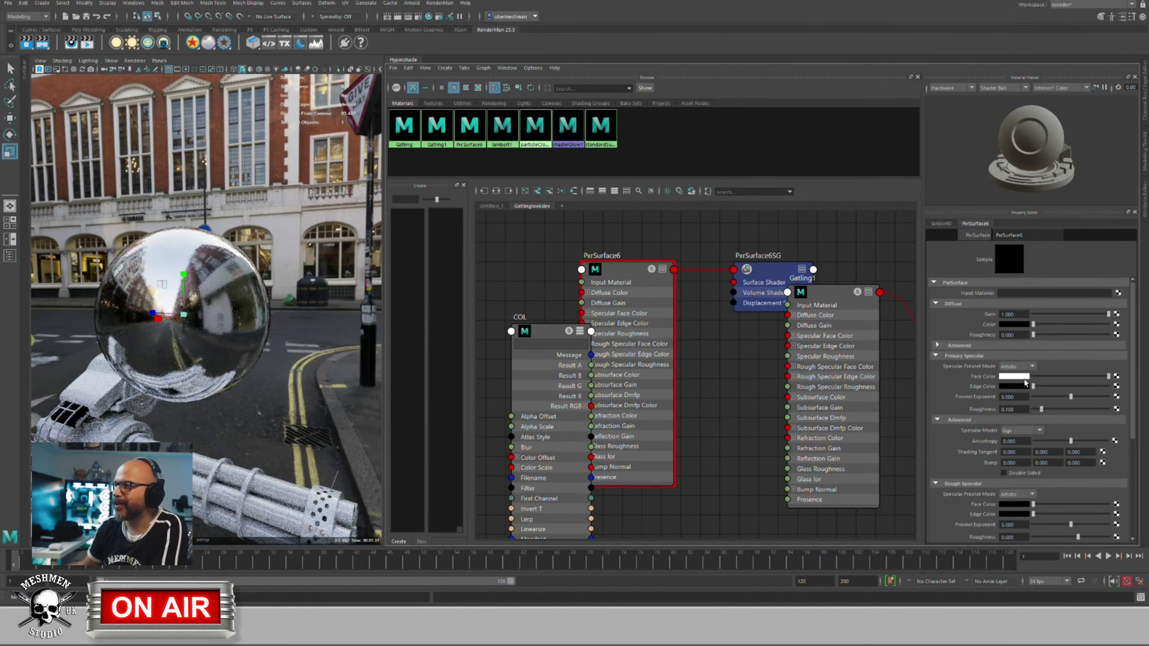
Step: Switch the sphere's specular model to Beckmann for comparison and return it to Ggx
{"action": "left_click", "coordinate": [1020, 430]}
{"action": "left_click", "coordinate": [1018, 440]}
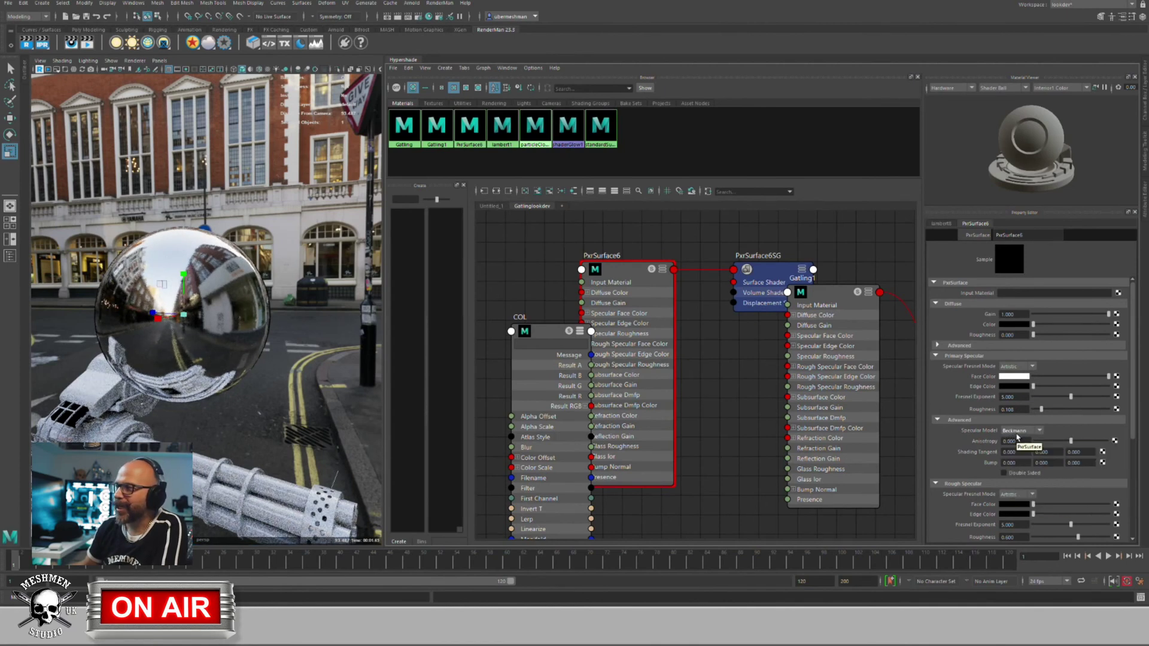
{"action": "left_click", "coordinate": [1020, 430]}
{"action": "left_click", "coordinate": [1017, 449]}
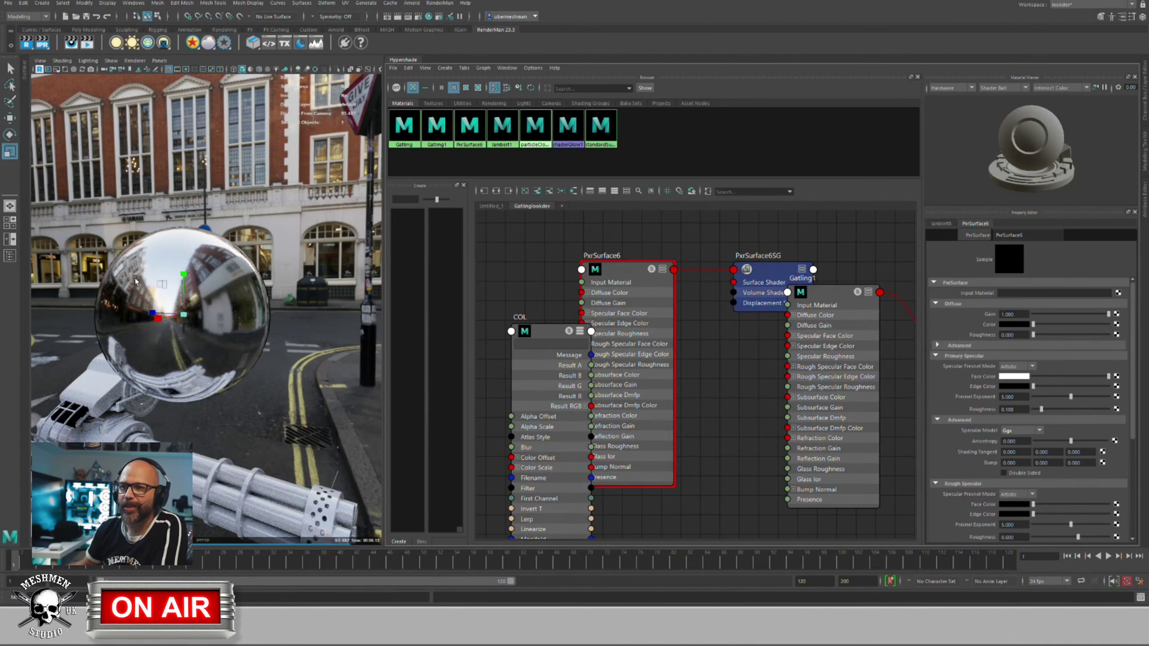
Step: Try the Physical specular Fresnel mode with white edge colour and black refraction index on the sphere, and return to Artistic
{"action": "left_click", "coordinate": [1011, 367]}
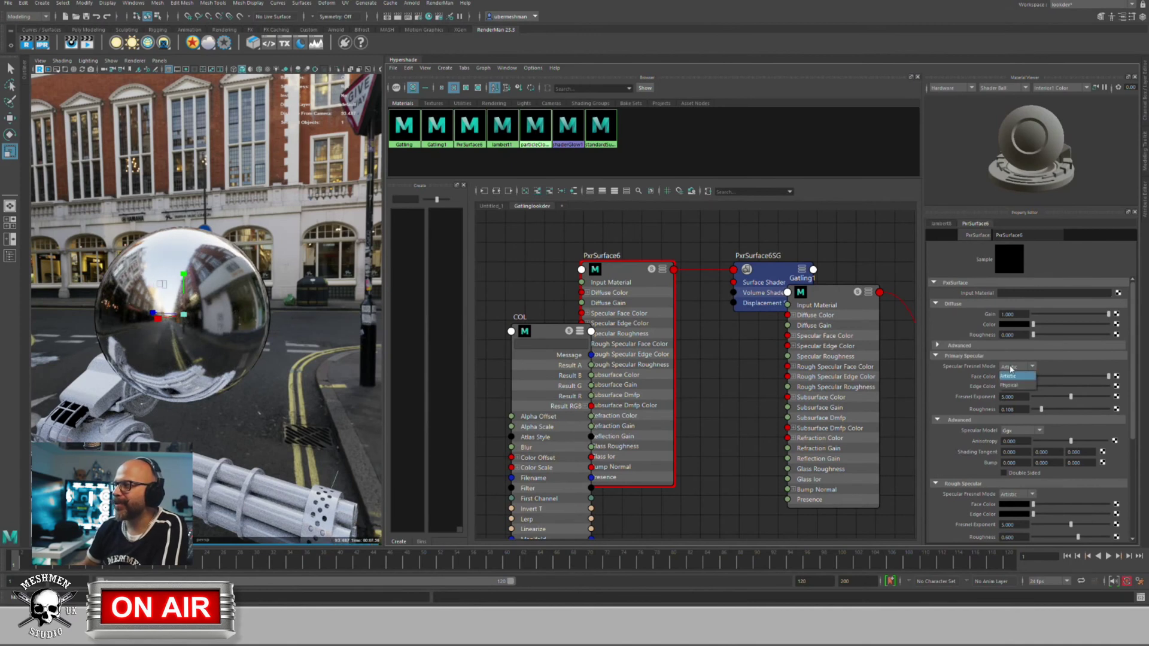
{"action": "left_click", "coordinate": [1010, 385]}
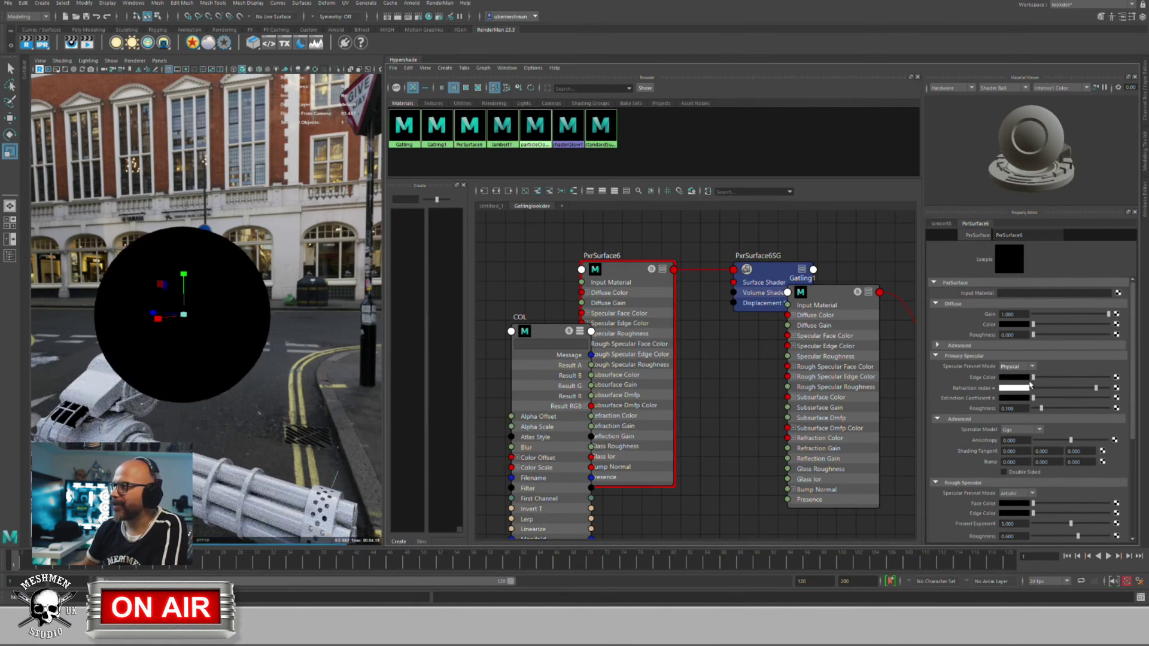
{"action": "mouse_move", "coordinate": [1036, 380]}
{"action": "left_mouse_down"}
{"action": "mouse_move", "coordinate": [1111, 379]}
{"action": "mouse_move", "coordinate": [1022, 393]}
{"action": "left_mouse_up"}
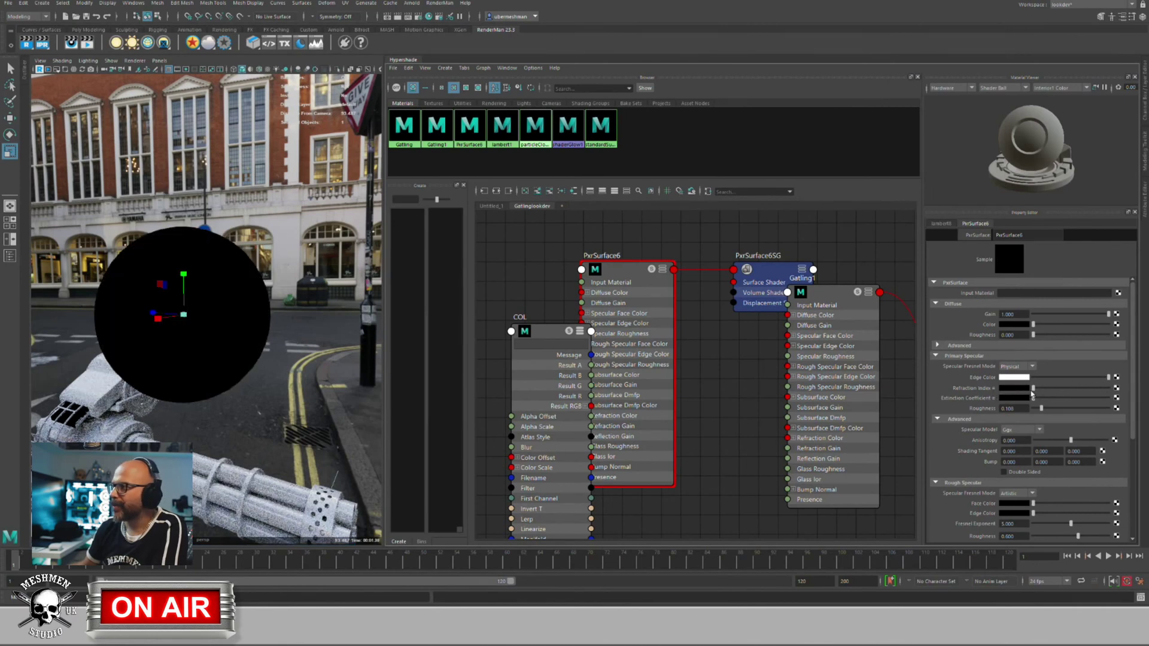
{"action": "left_click", "coordinate": [1016, 366]}
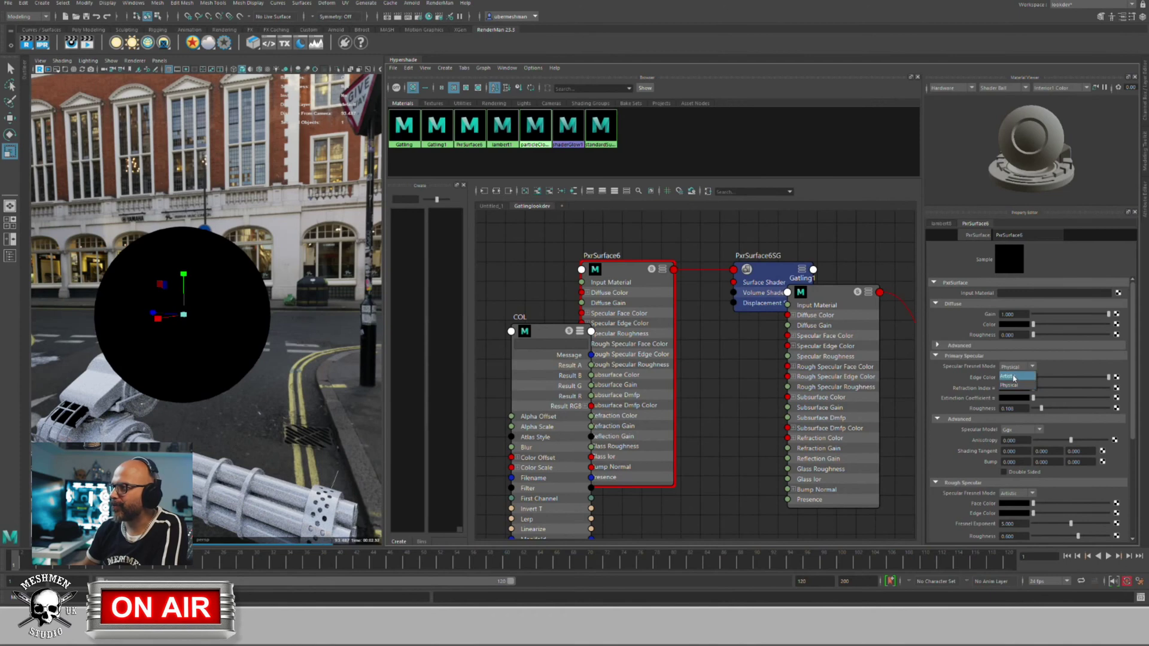
{"action": "left_click", "coordinate": [1012, 385]}
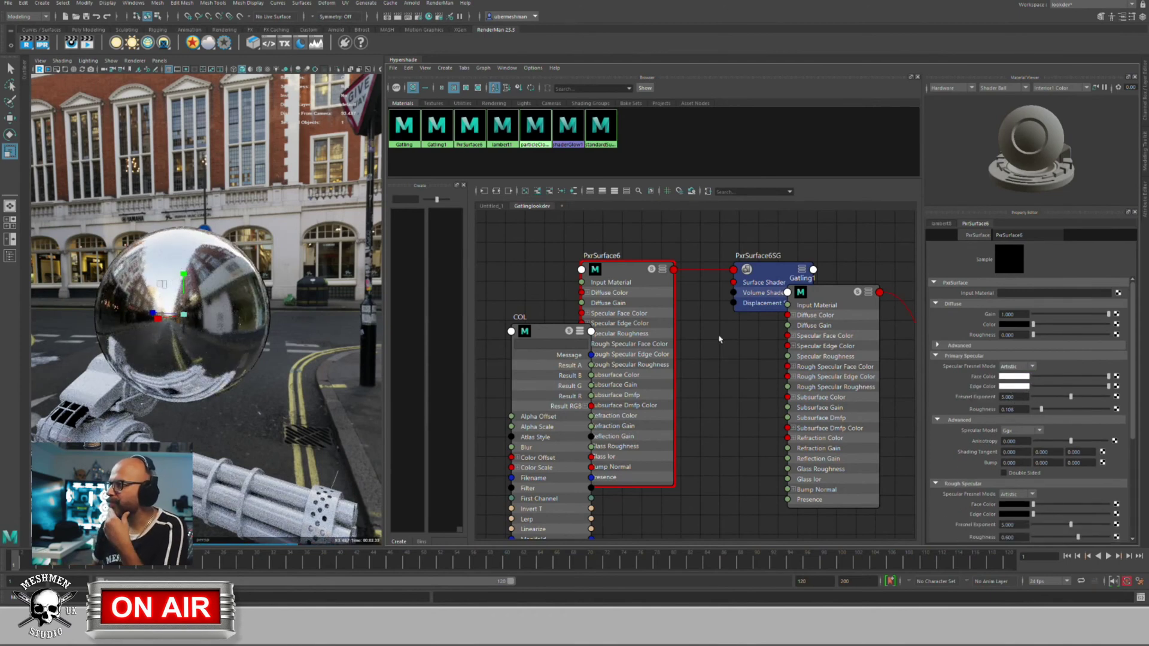
Step: Set the sphere material's specular edge colour to black, lower its roughness to about 0.07, and compare Beckmann with Ggx
{"action": "left_click_drag", "start_coordinate": [1107, 387], "coordinate": [1038, 414]}
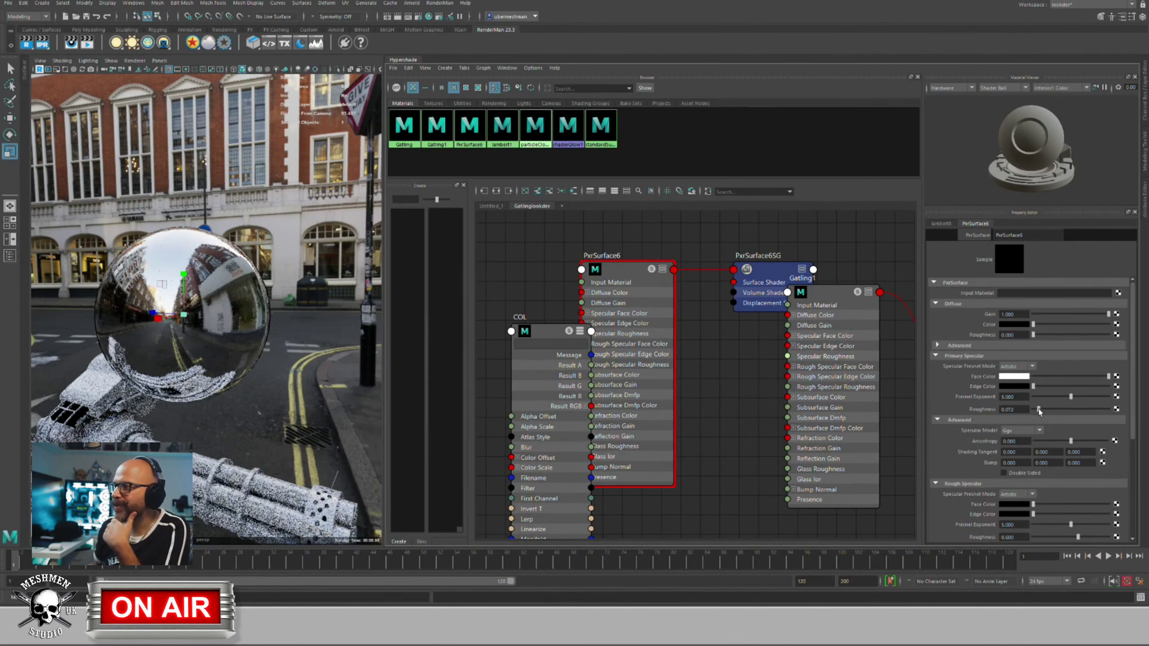
{"action": "left_click", "coordinate": [1021, 430]}
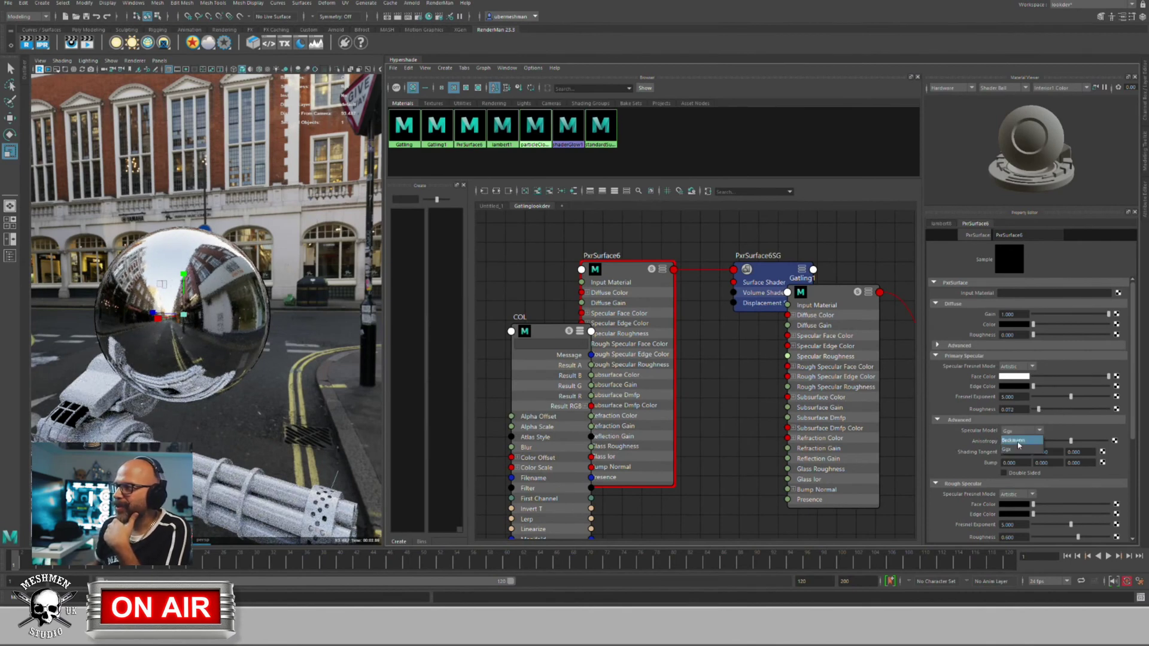
{"action": "left_click", "coordinate": [1016, 446]}
{"action": "left_click", "coordinate": [1021, 431]}
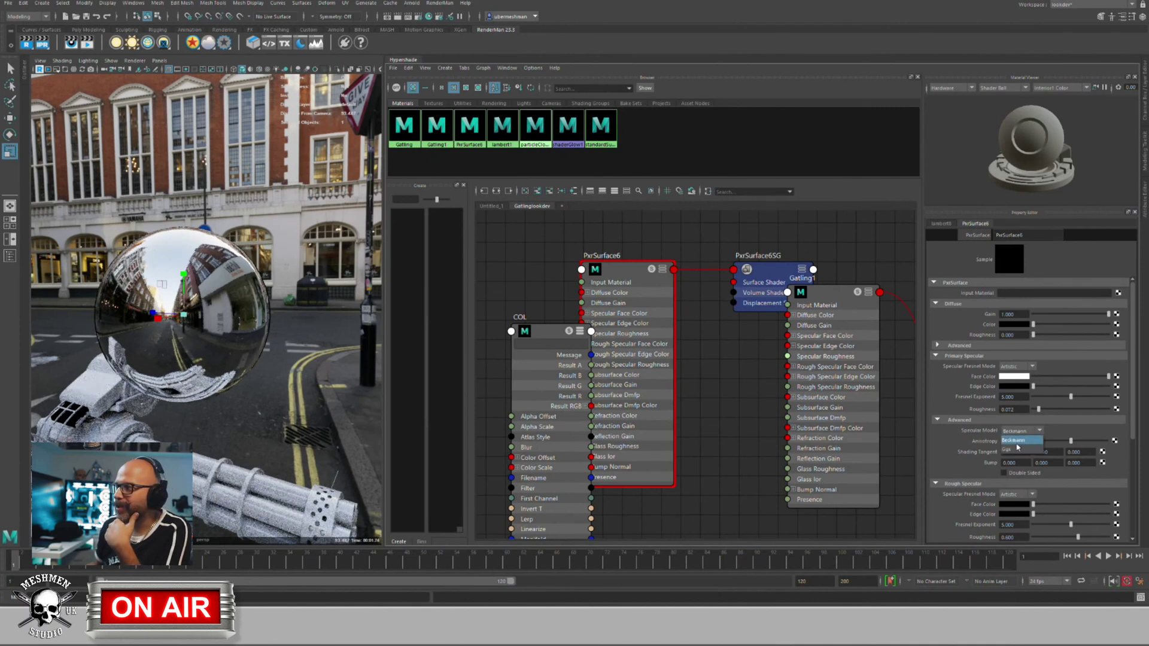
{"action": "left_click", "coordinate": [1015, 439]}
Step: Raise the sphere material's primary specular roughness to 0.2
{"action": "left_click_drag", "start_coordinate": [1039, 410], "coordinate": [1047, 410]}
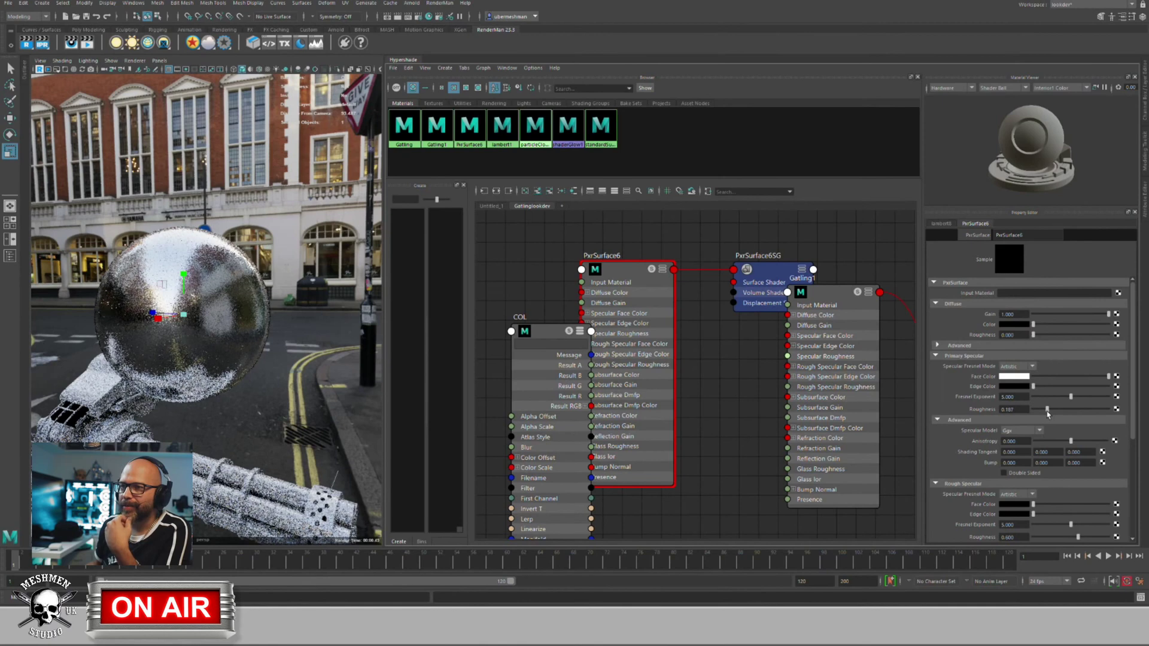
{"action": "left_click_drag", "start_coordinate": [1047, 412], "coordinate": [1028, 409]}
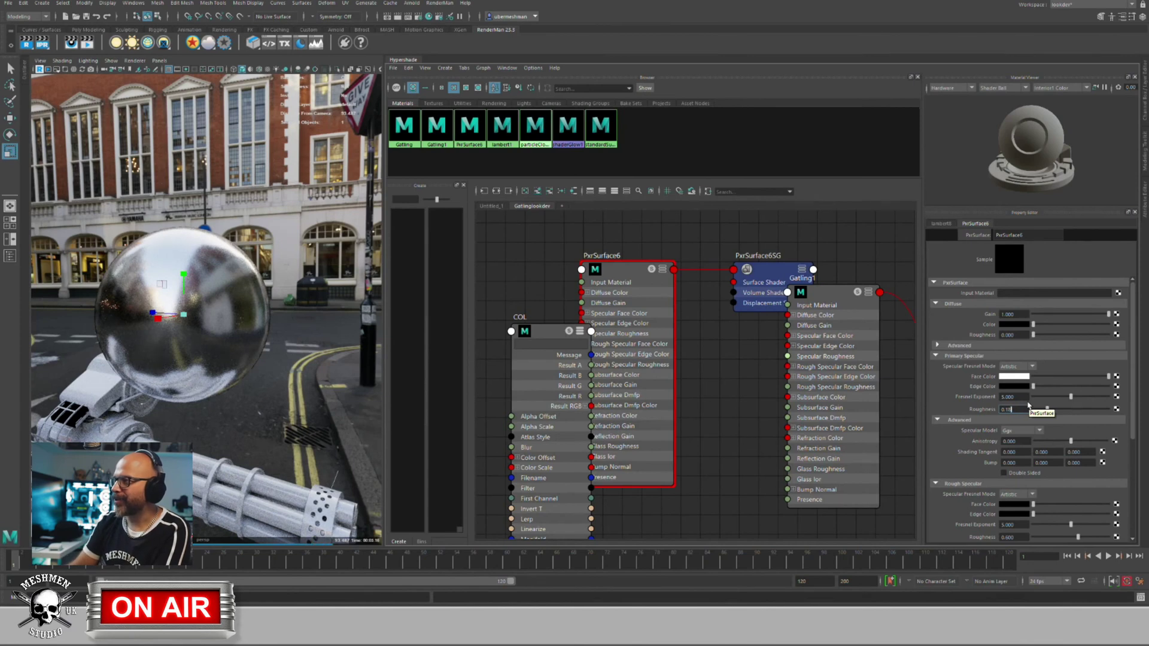
{"action": "type", "text": ".2"}
{"action": "key", "text": "Return"}
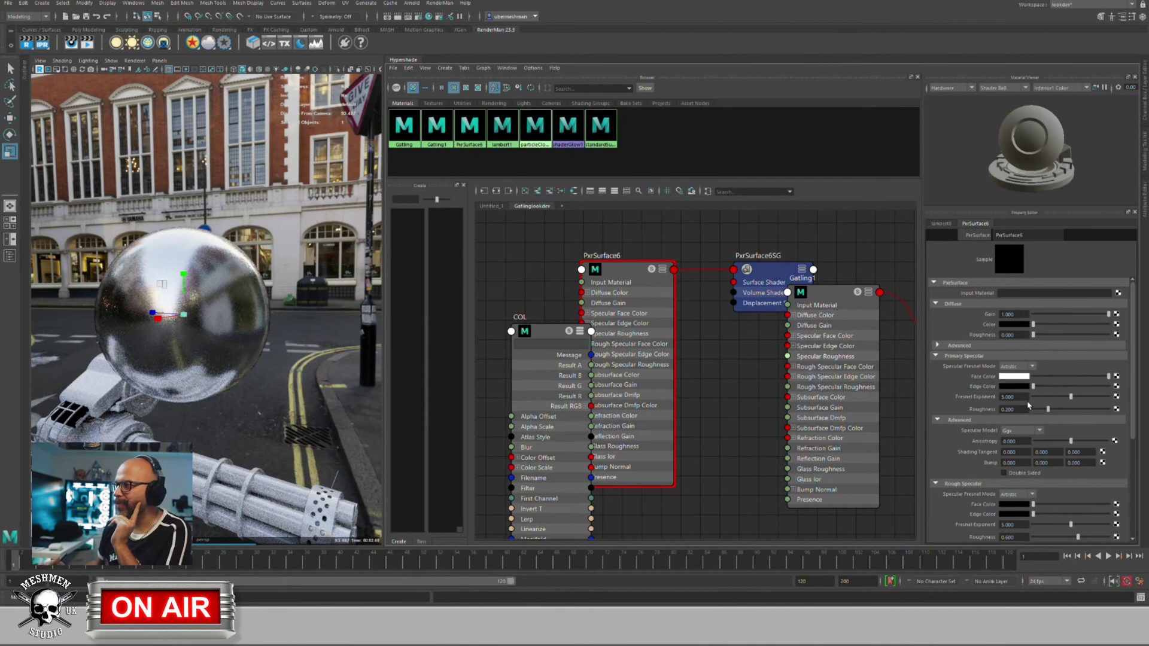
Step: Compare the Beckmann specular model on the rougher sphere, then restore Ggx
{"action": "left_click", "coordinate": [1013, 431]}
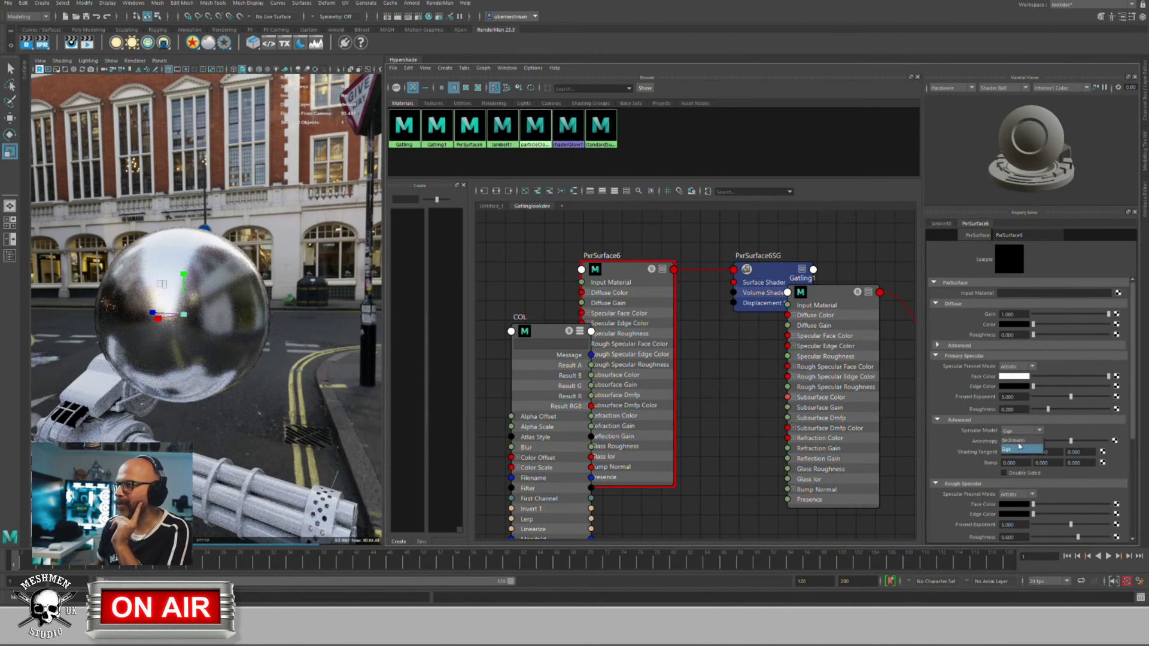
{"action": "left_click", "coordinate": [1017, 441]}
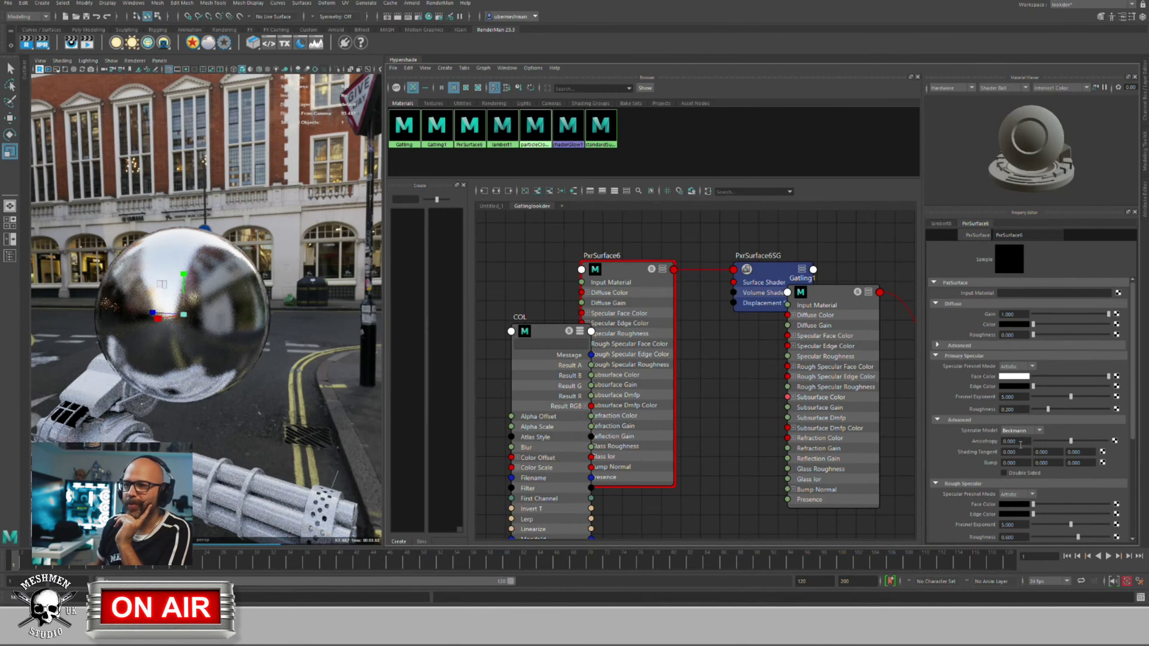
{"action": "left_click", "coordinate": [1018, 431]}
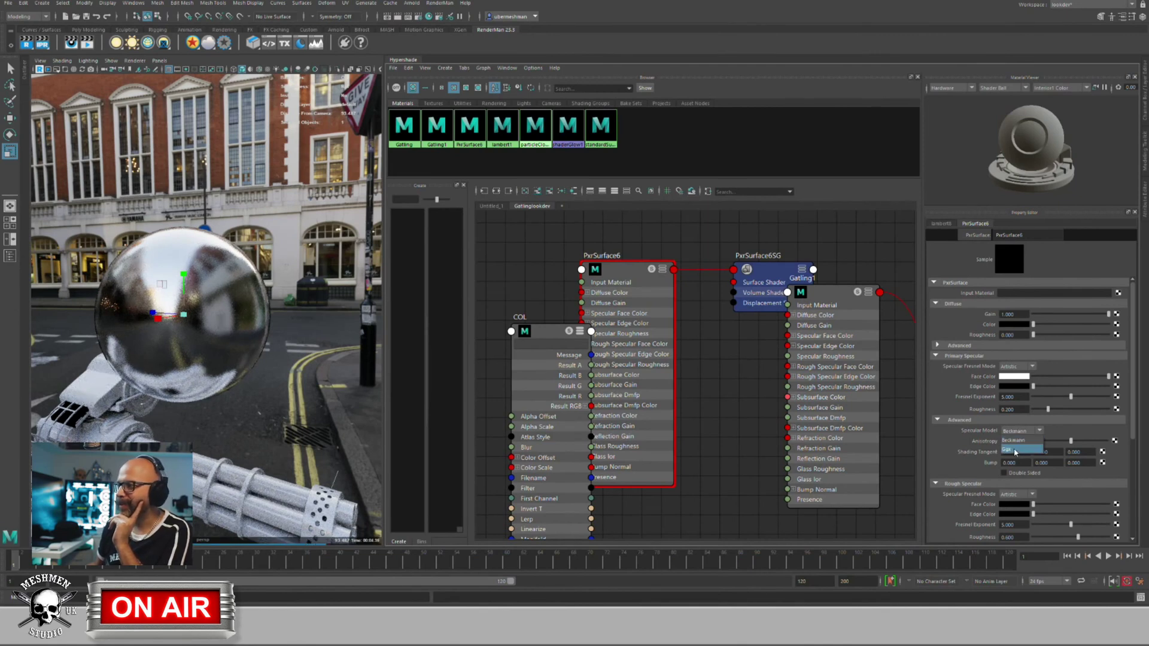
{"action": "left_click", "coordinate": [1015, 451]}
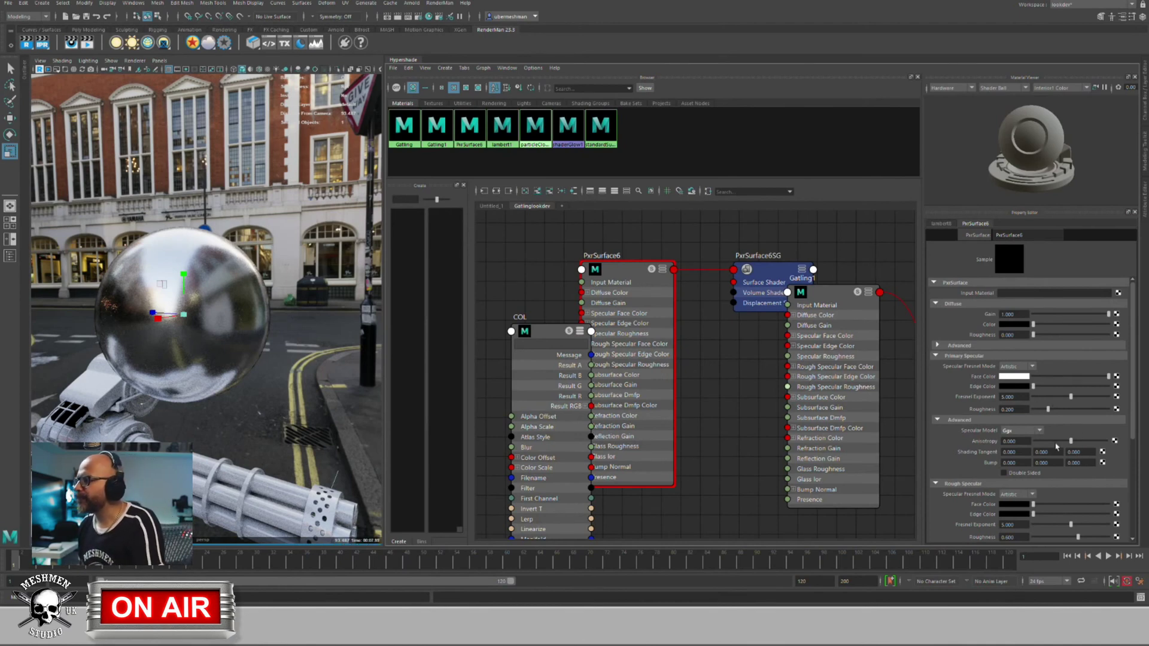
{"action": "left_click", "coordinate": [1020, 431]}
{"action": "left_click", "coordinate": [1014, 450]}
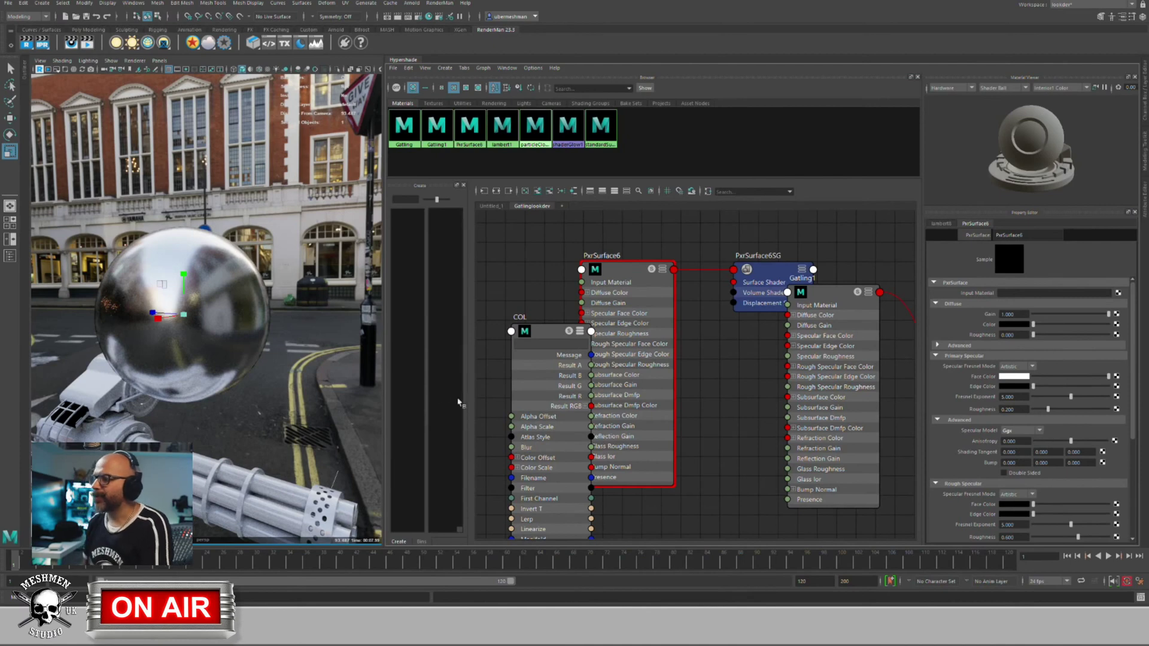
Step: Tidy the Gatling1 and PxrSurface6 nodes, collapsing the latter, and connect COL's Result RGB to Gatling1's Diffuse Color
{"action": "left_click_drag", "start_coordinate": [217, 322], "coordinate": [219, 393], "text": "alt"}
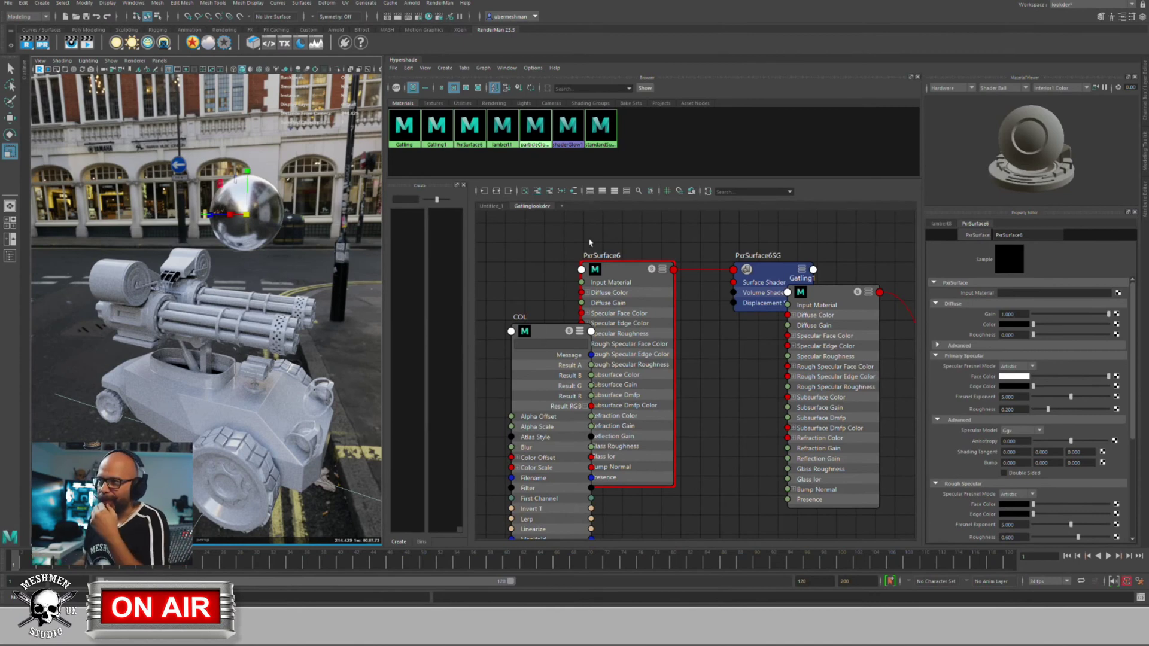
{"action": "left_click_drag", "start_coordinate": [838, 292], "coordinate": [792, 381]}
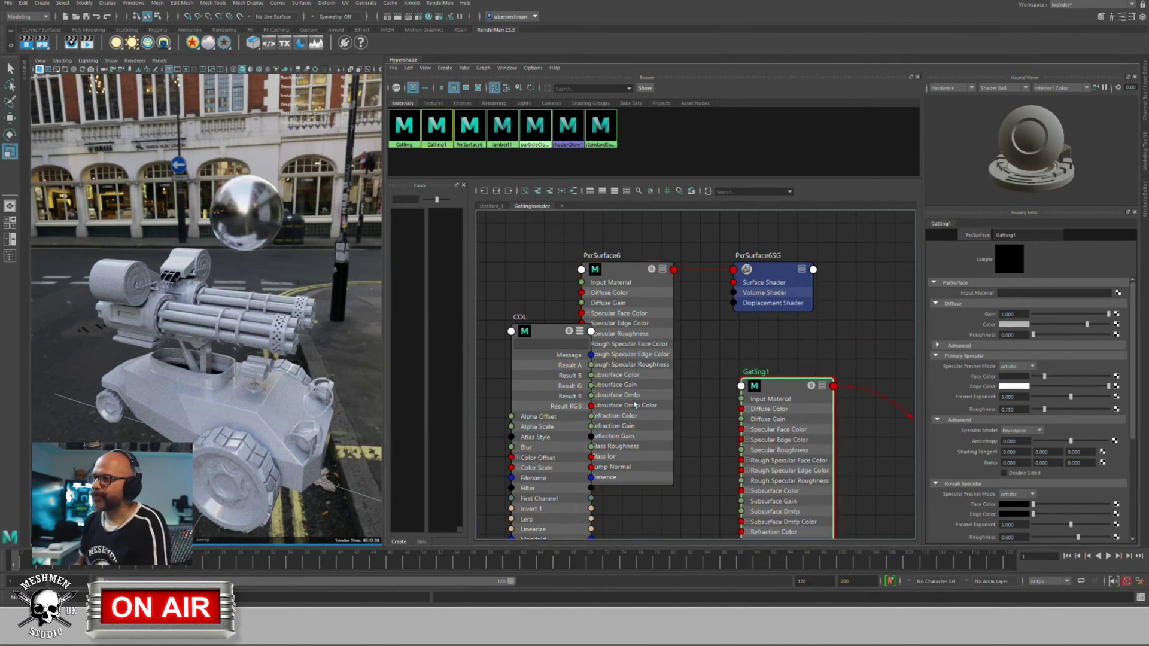
{"action": "left_click_drag", "start_coordinate": [623, 274], "coordinate": [639, 257]}
{"action": "key", "text": "1"}
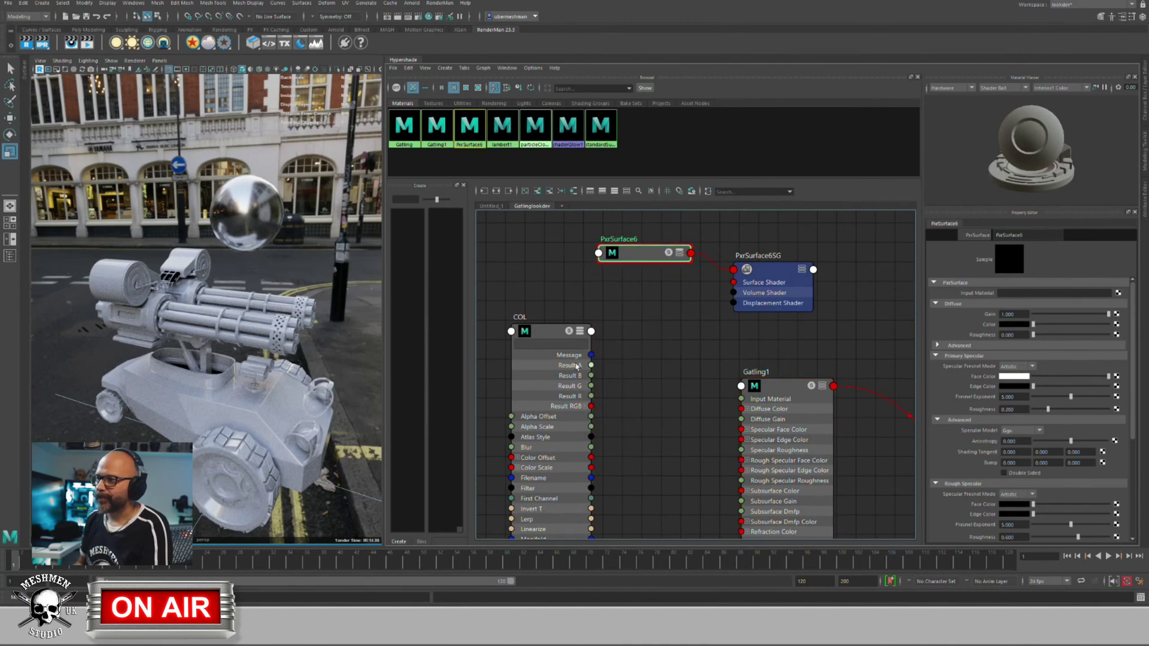
{"action": "left_click_drag", "start_coordinate": [627, 416], "coordinate": [745, 409]}
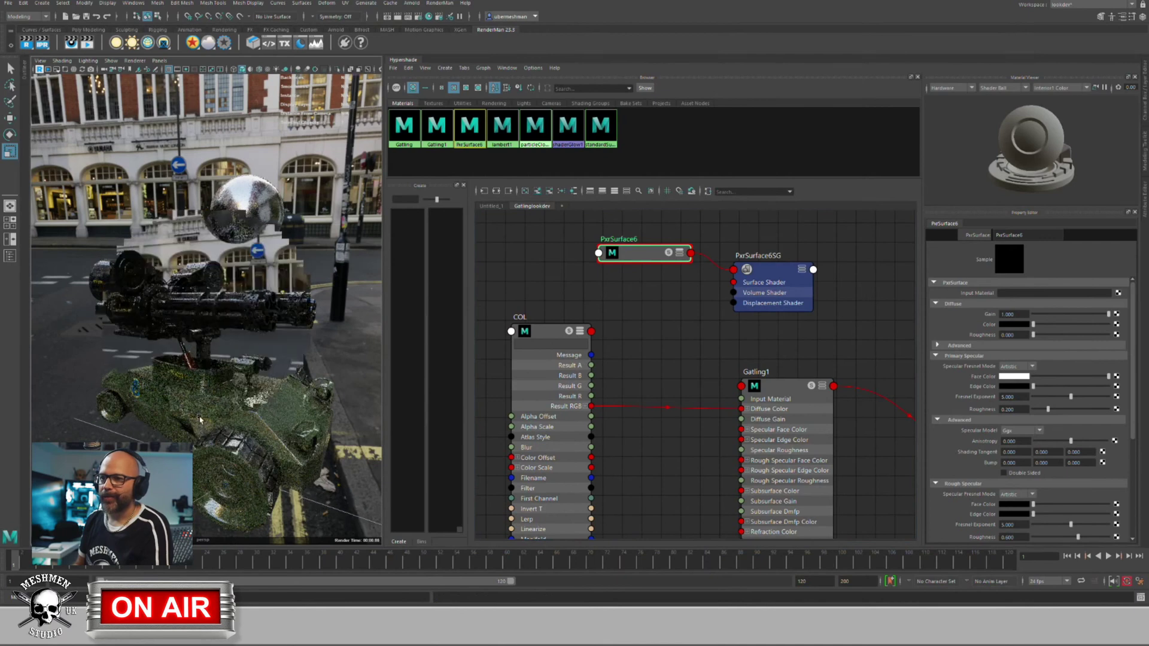
{"action": "left_click_drag", "start_coordinate": [200, 419], "coordinate": [228, 419], "text": "alt"}
Step: Solo the COL texture node and widen the viewport to give the car's render more room
{"action": "left_click_drag", "start_coordinate": [550, 335], "coordinate": [542, 342]}
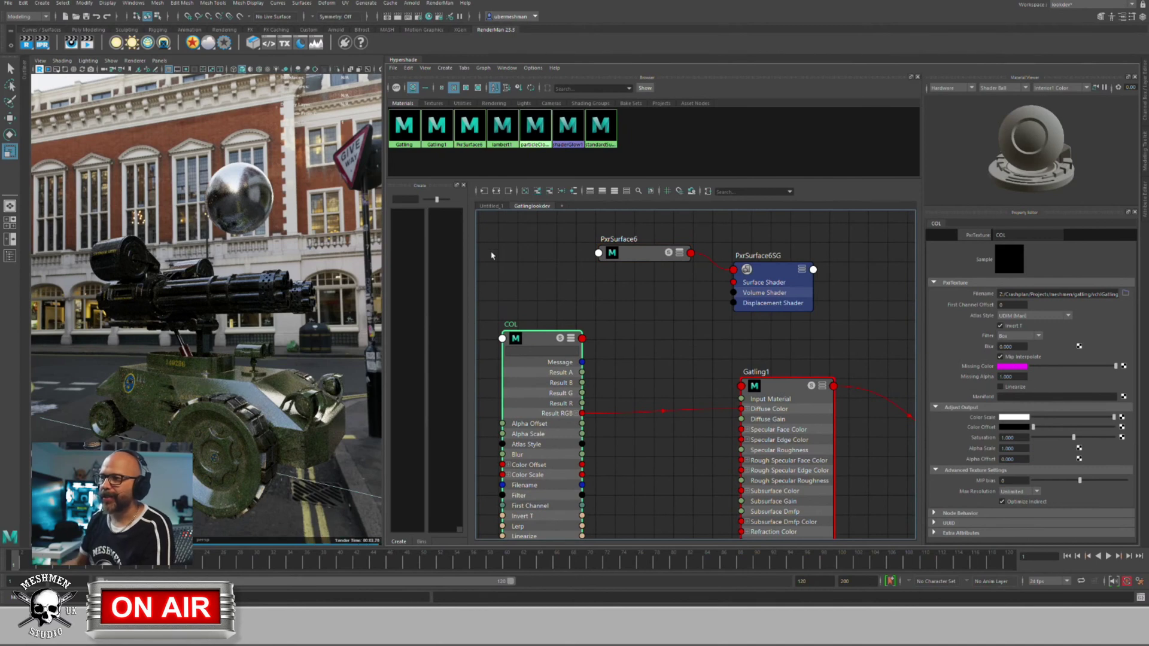
{"action": "left_click", "coordinate": [560, 347]}
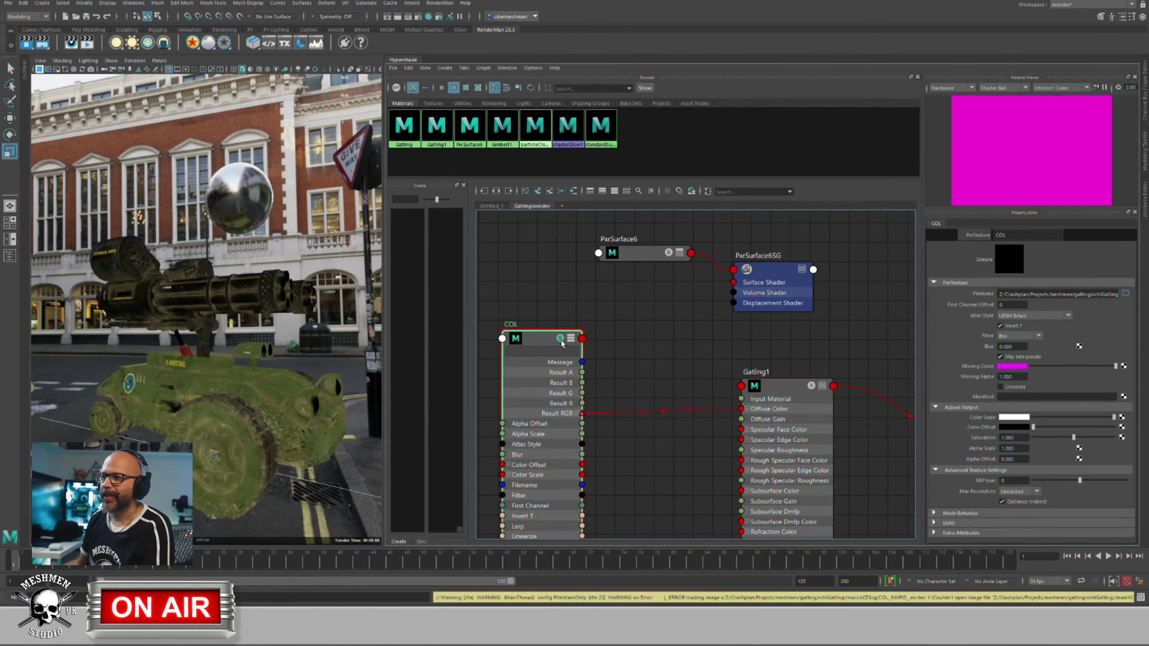
{"action": "left_click_drag", "start_coordinate": [293, 410], "coordinate": [507, 345], "text": "alt"}
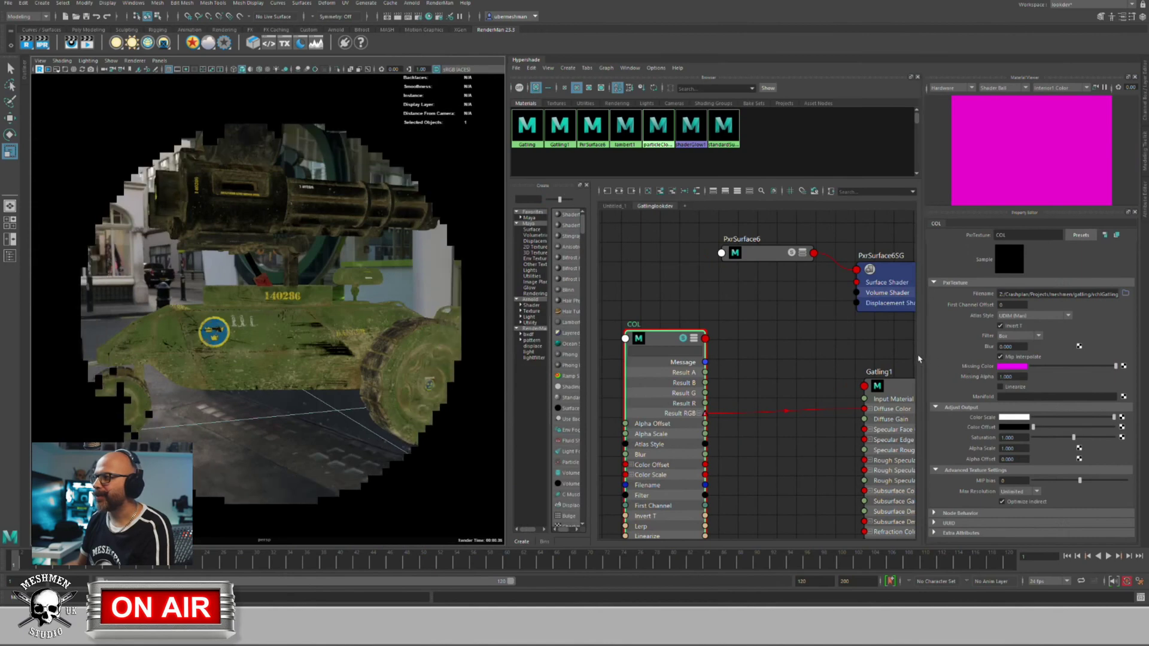
{"action": "left_click_drag", "start_coordinate": [918, 359], "coordinate": [973, 355]}
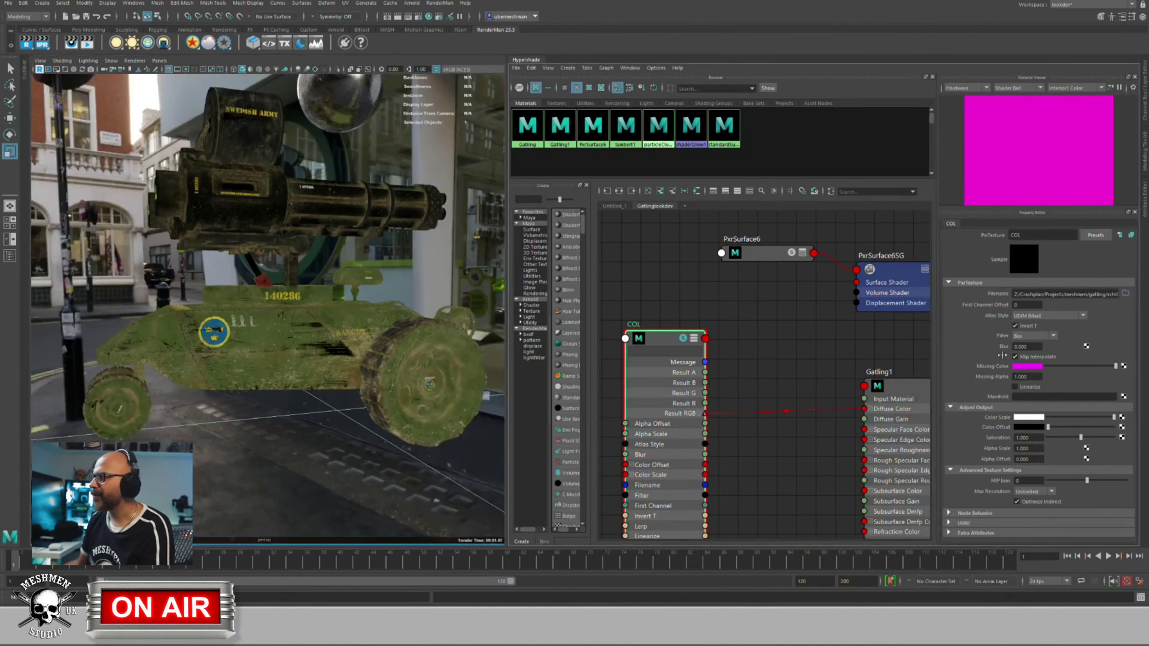
Step: Examine the soloed colour texture on the car up close, especially the markings and scratched paint on its side
{"action": "left_click_drag", "start_coordinate": [330, 322], "coordinate": [286, 323], "text": "alt"}
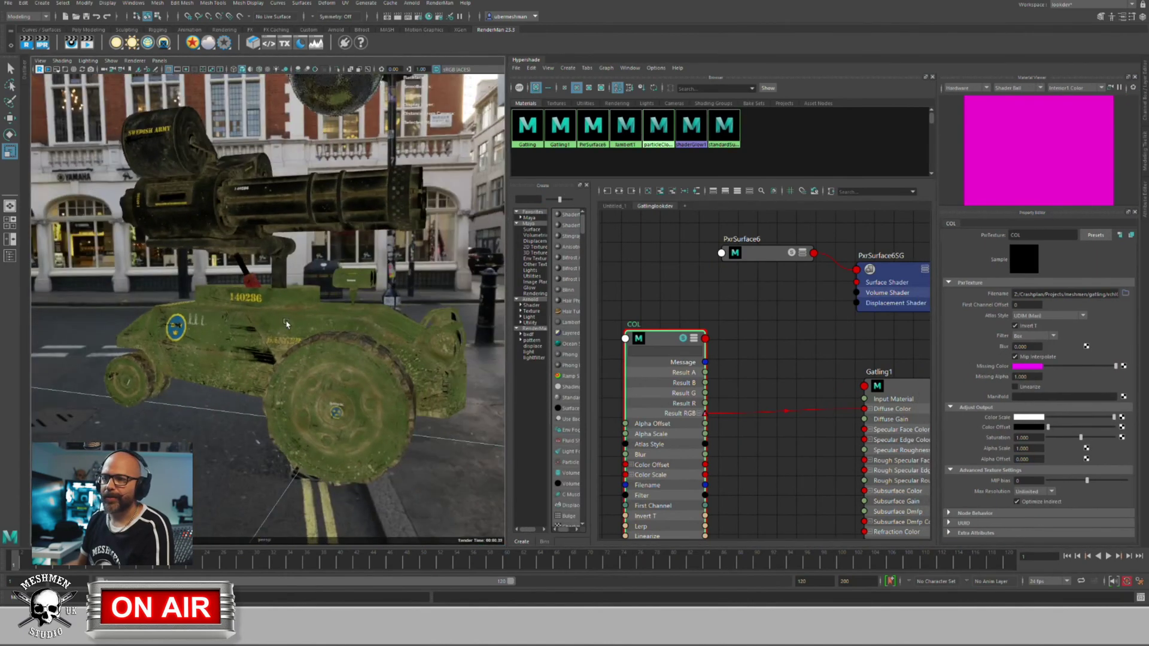
{"action": "middle_click_drag", "start_coordinate": [304, 319], "coordinate": [363, 268], "text": "alt"}
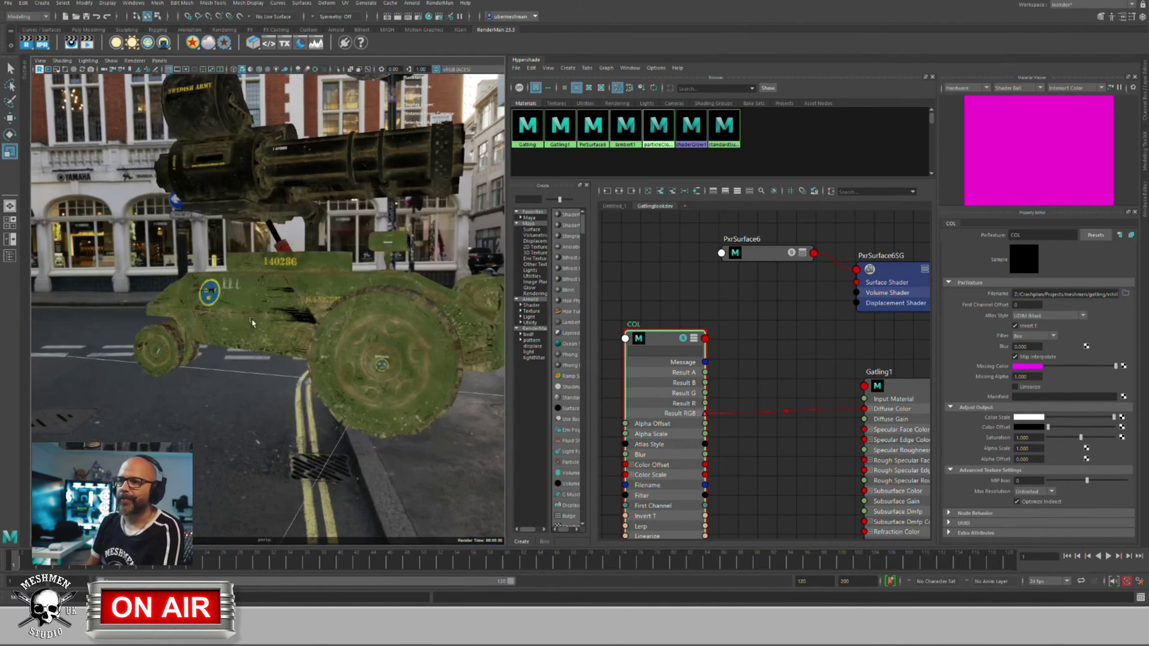
{"action": "right_click_drag", "start_coordinate": [363, 268], "coordinate": [398, 272], "text": "alt"}
{"action": "middle_click_drag", "start_coordinate": [397, 273], "coordinate": [287, 281], "text": "alt"}
{"action": "right_click_drag", "start_coordinate": [287, 281], "coordinate": [210, 343], "text": "alt"}
{"action": "left_click_drag", "start_coordinate": [210, 343], "coordinate": [246, 343], "text": "alt"}
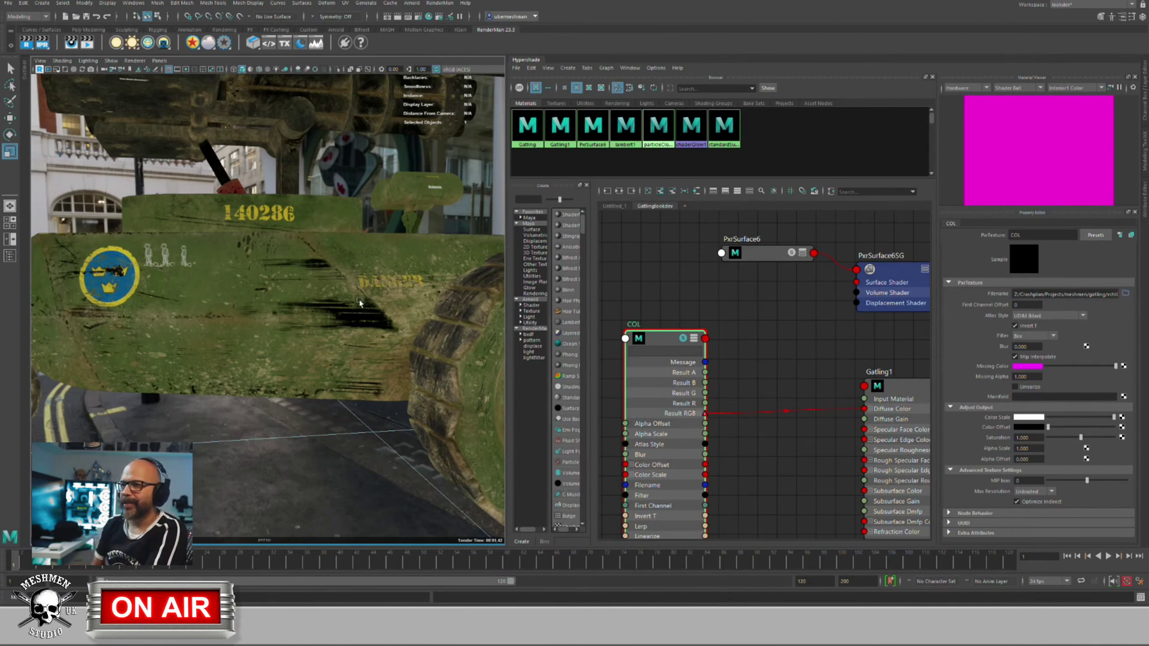
{"action": "left_click_drag", "start_coordinate": [671, 345], "coordinate": [662, 343]}
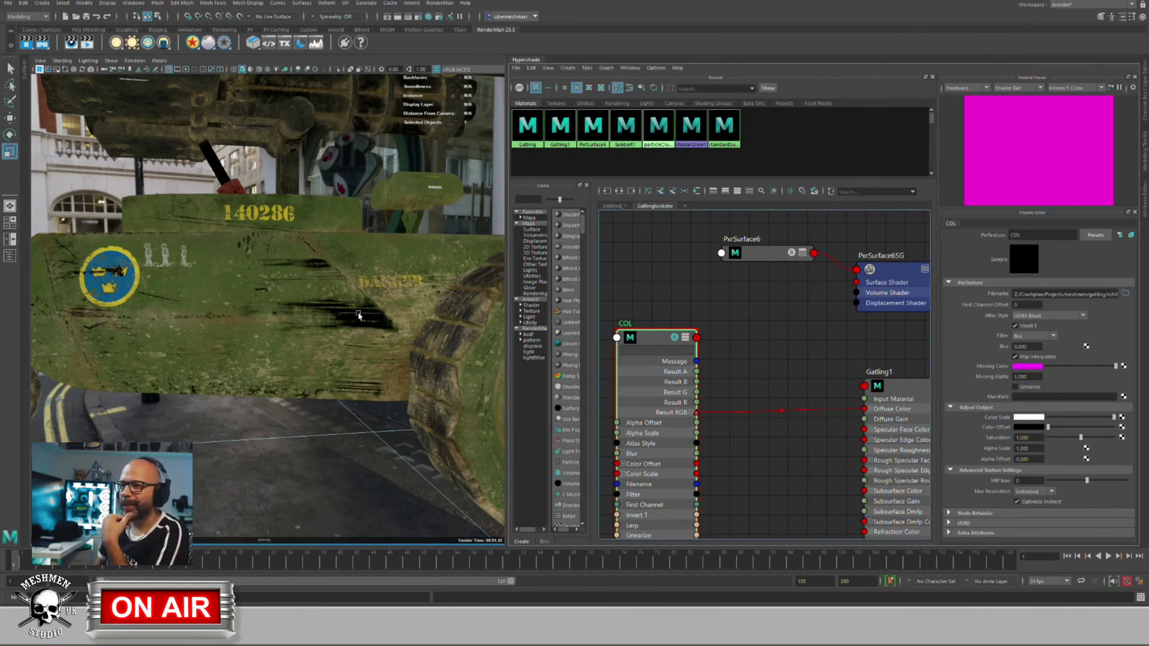
{"action": "left_click_drag", "start_coordinate": [658, 343], "coordinate": [666, 334]}
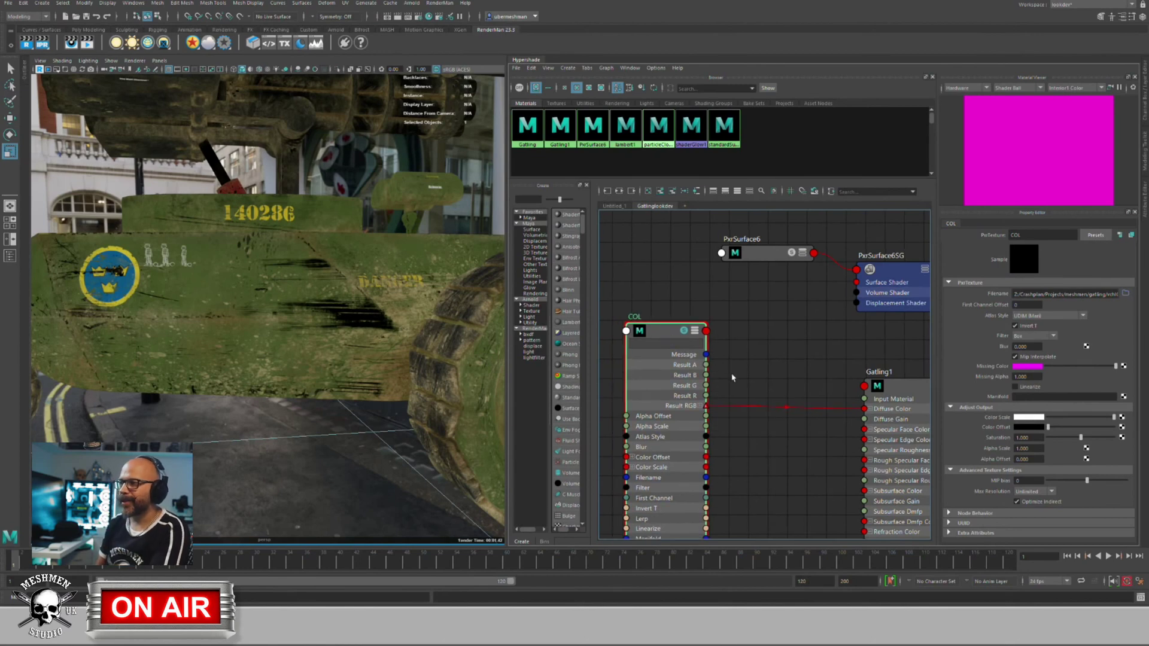
Step: Select the Gatling1 shader and review its specular Fresnel mode options, keeping Artistic
{"action": "middle_click_drag", "start_coordinate": [732, 377], "coordinate": [768, 320], "text": "alt"}
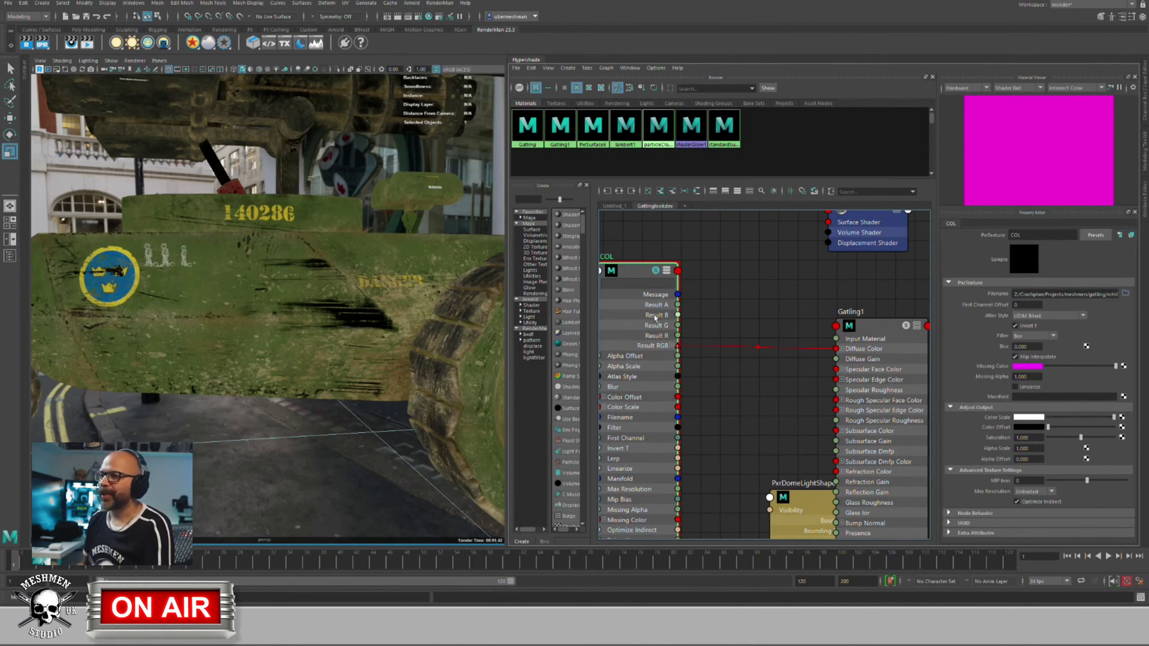
{"action": "left_click", "coordinate": [873, 329]}
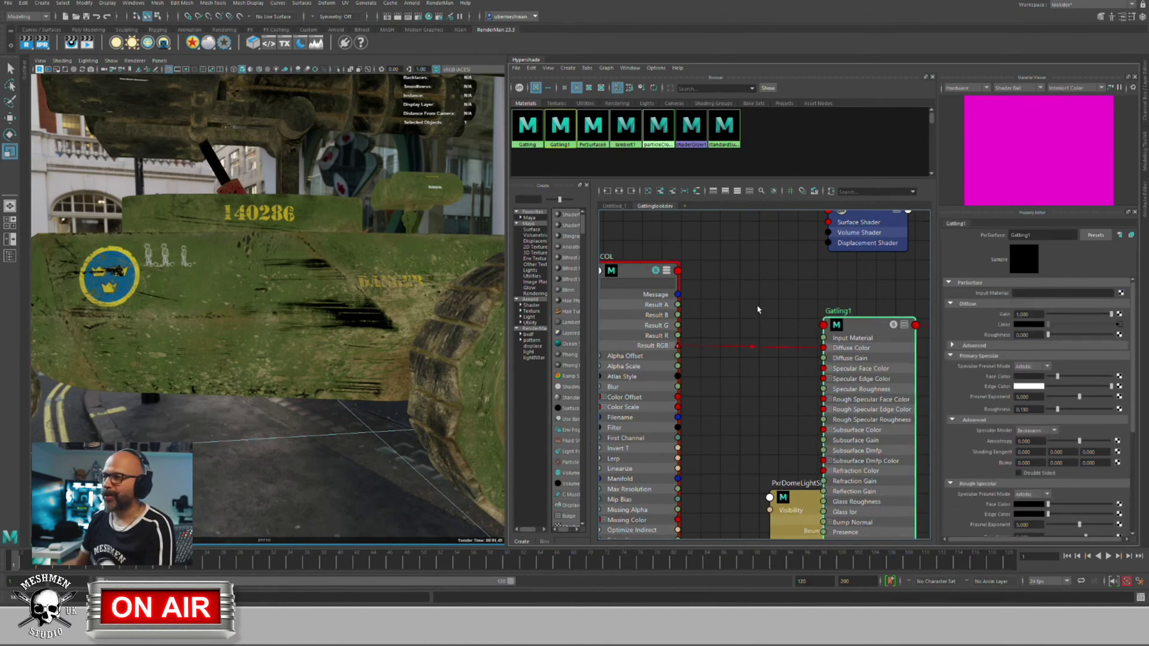
{"action": "scroll", "coordinate": [757, 309], "scroll_direction": "down", "scroll_amount": 3}
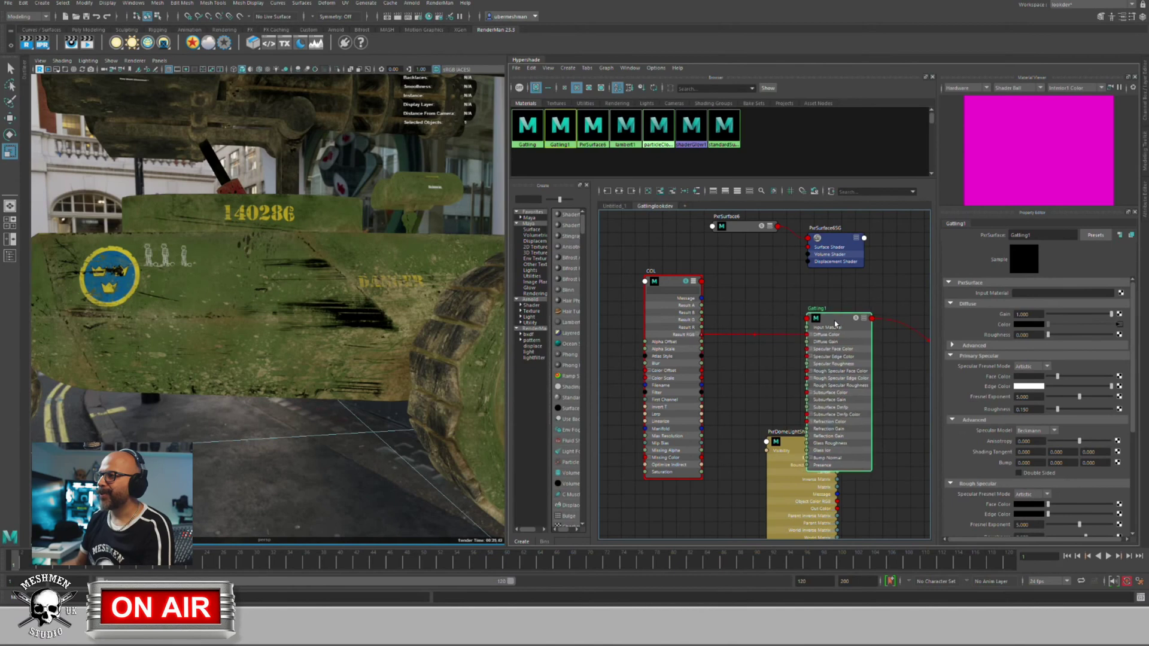
{"action": "mouse_move", "coordinate": [810, 317]}
{"action": "middle_mouse_down"}
{"action": "mouse_move", "coordinate": [792, 329]}
{"action": "mouse_move", "coordinate": [803, 335]}
{"action": "middle_mouse_up"}
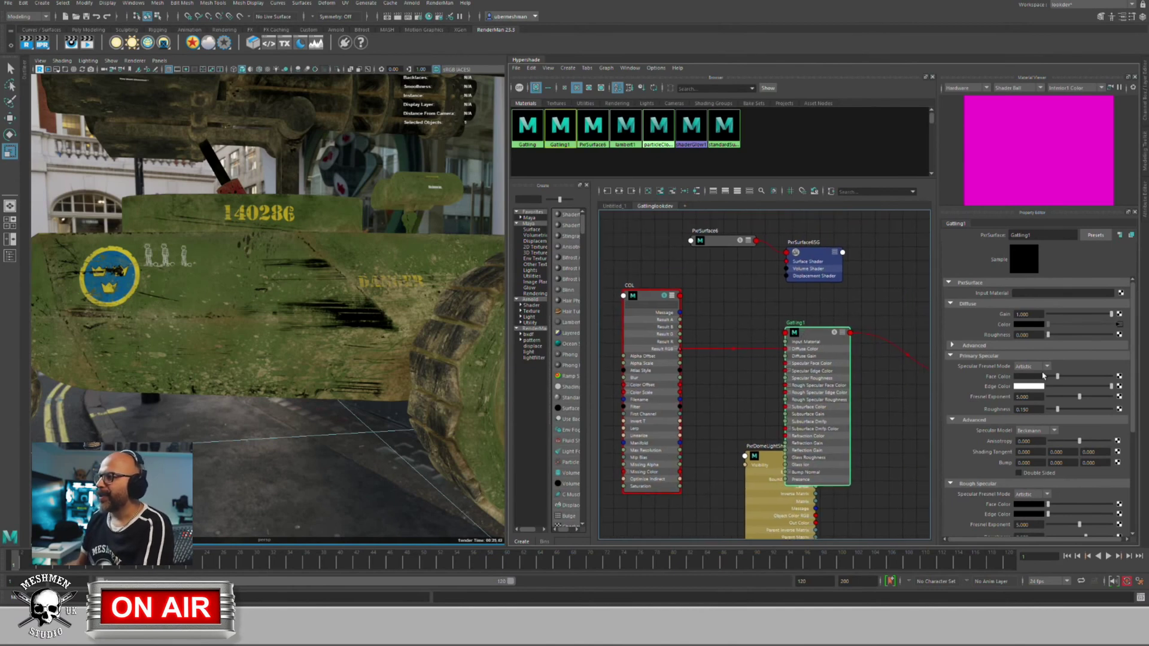
{"action": "left_click", "coordinate": [1036, 368]}
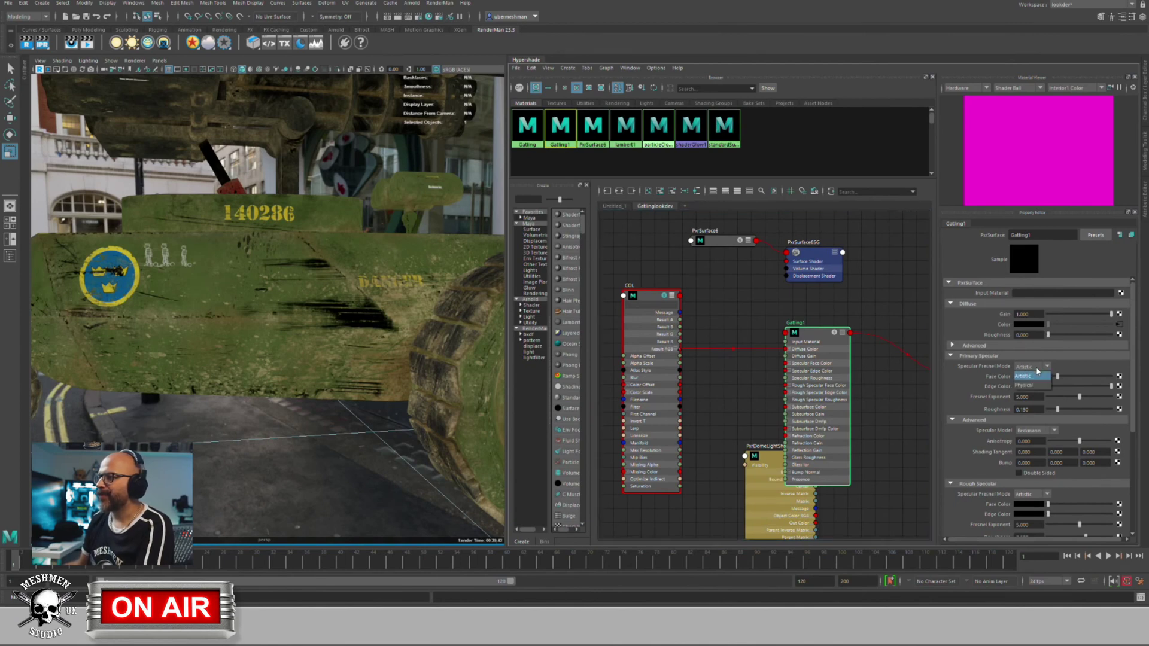
{"action": "left_click", "coordinate": [1036, 370]}
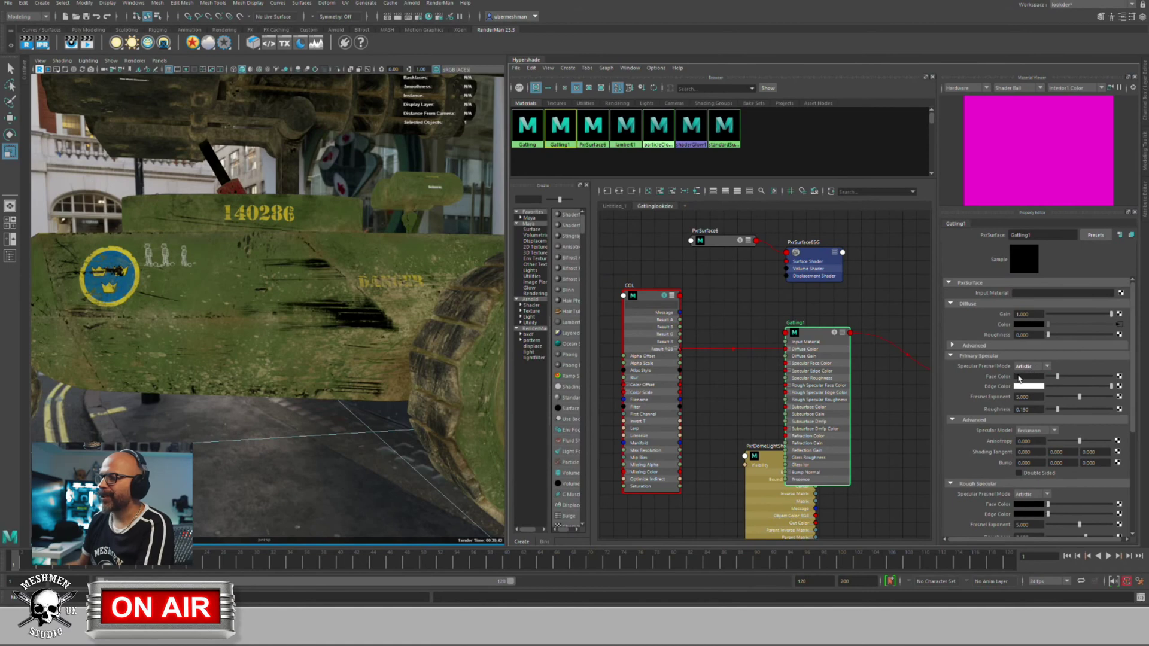
{"action": "left_click", "coordinate": [1035, 368]}
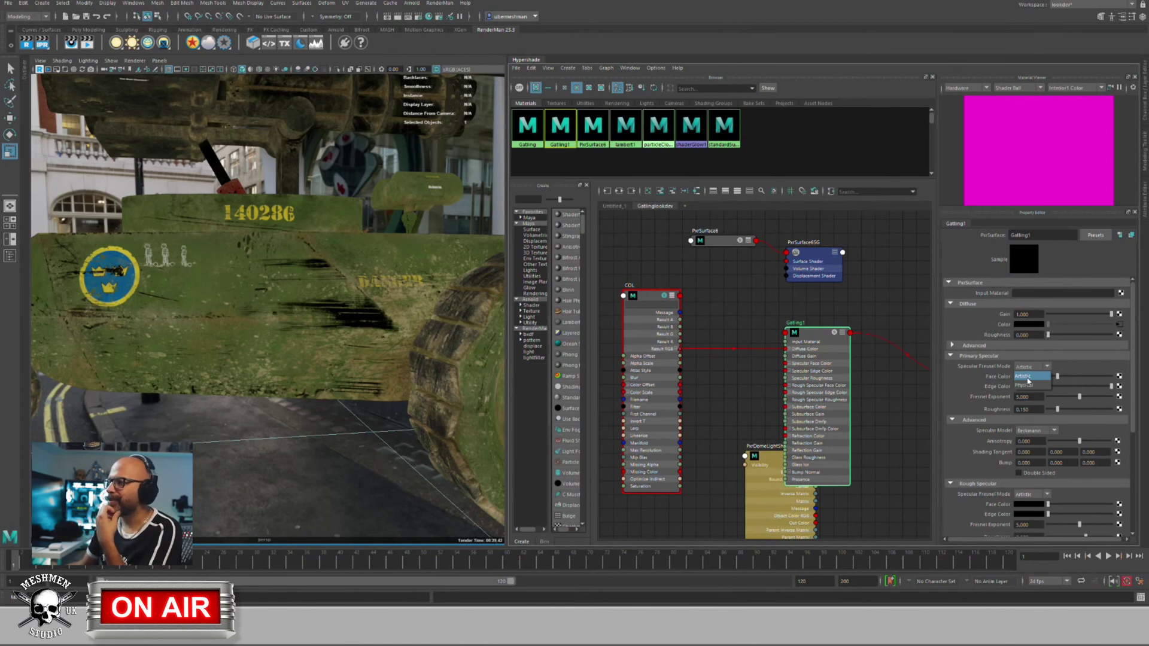
{"action": "left_click", "coordinate": [1028, 379]}
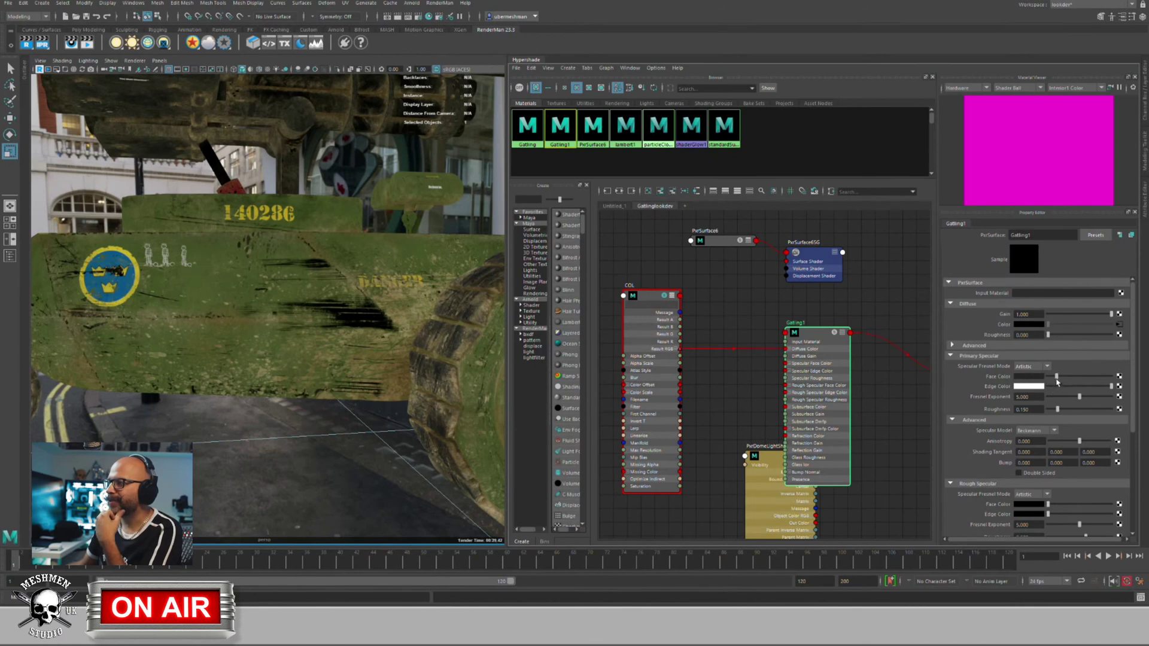
Step: Raise Gatling1's specular face colour to mid grey and turn off solo on the COL texture to render the full shader
{"action": "mouse_move", "coordinate": [1056, 377]}
{"action": "left_mouse_down"}
{"action": "mouse_move", "coordinate": [1095, 377]}
{"action": "mouse_move", "coordinate": [1078, 377]}
{"action": "left_mouse_up"}
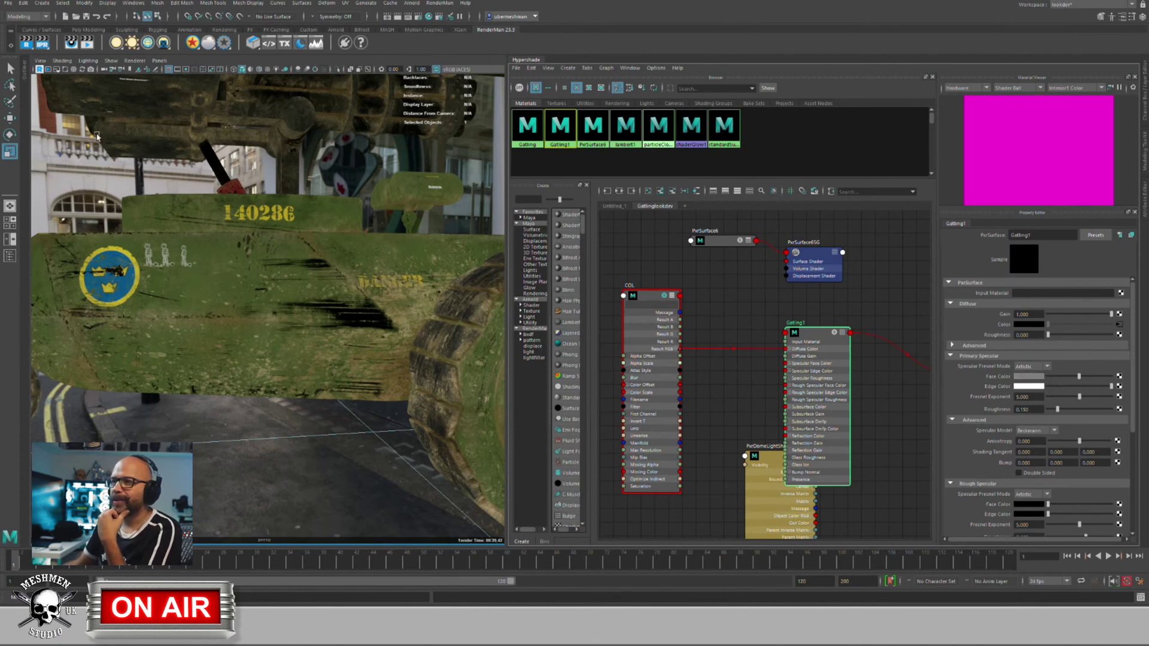
{"action": "left_click", "coordinate": [666, 296]}
{"action": "left_click", "coordinate": [665, 296]}
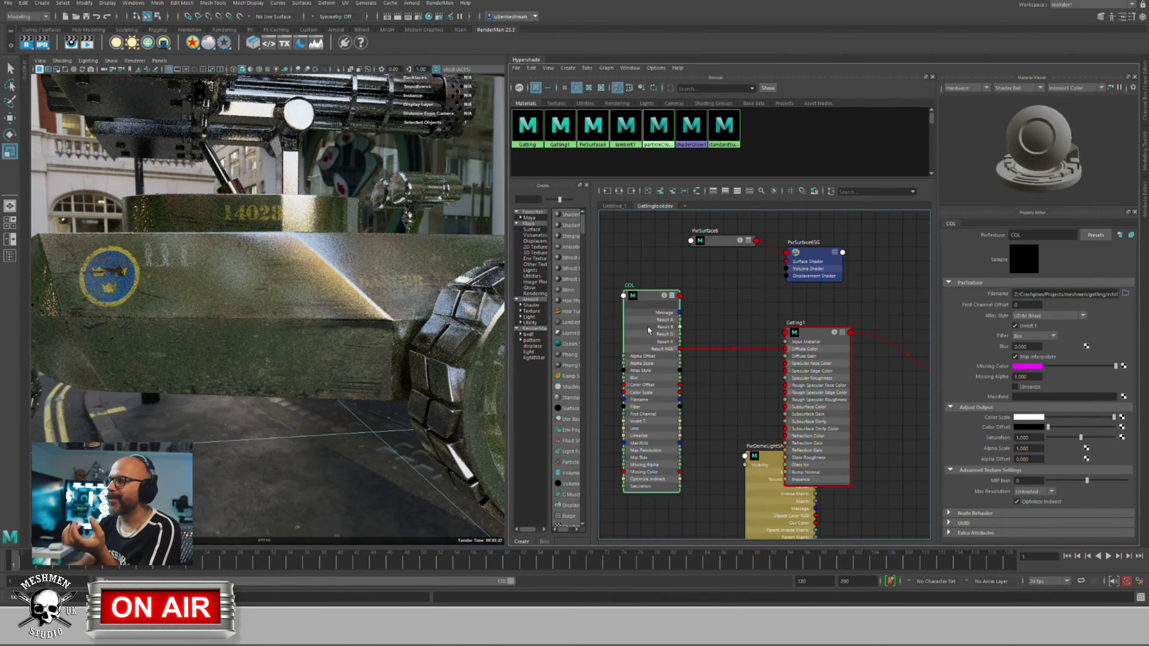
{"action": "left_click", "coordinate": [816, 345]}
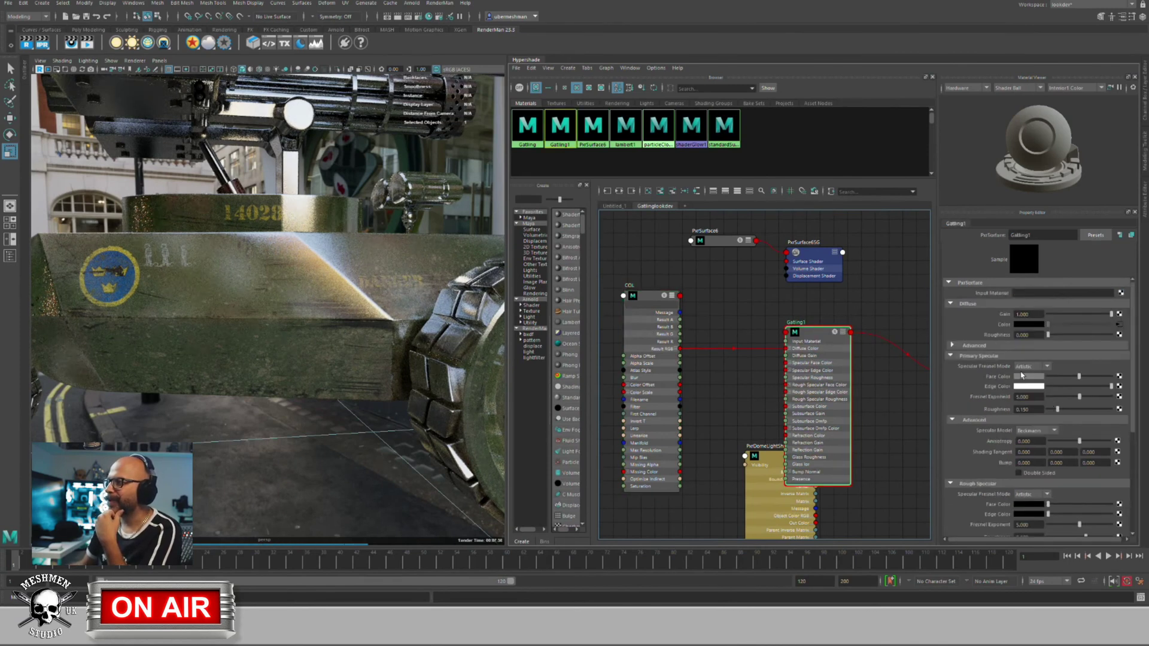
Step: Switch Gatling1's primary specular Fresnel mode to Physical and inspect the refraction index colour and its mixing colour space
{"action": "left_click", "coordinate": [1028, 366]}
{"action": "left_click", "coordinate": [1025, 386]}
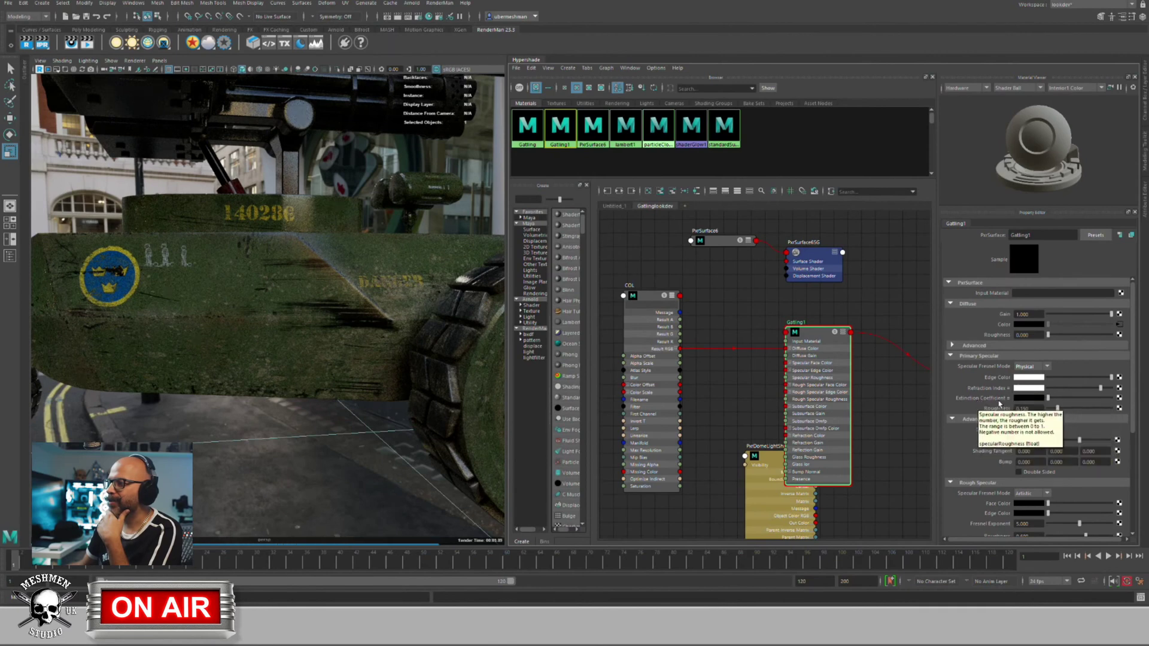
{"action": "left_click", "coordinate": [1017, 397]}
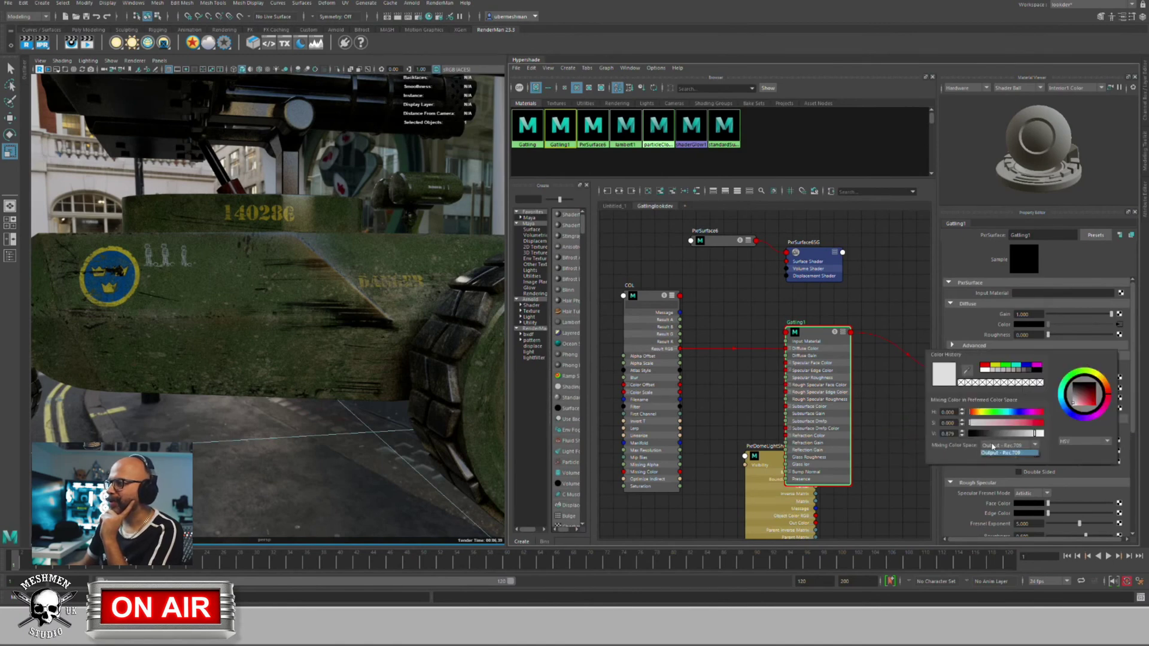
{"action": "left_click", "coordinate": [1035, 455]}
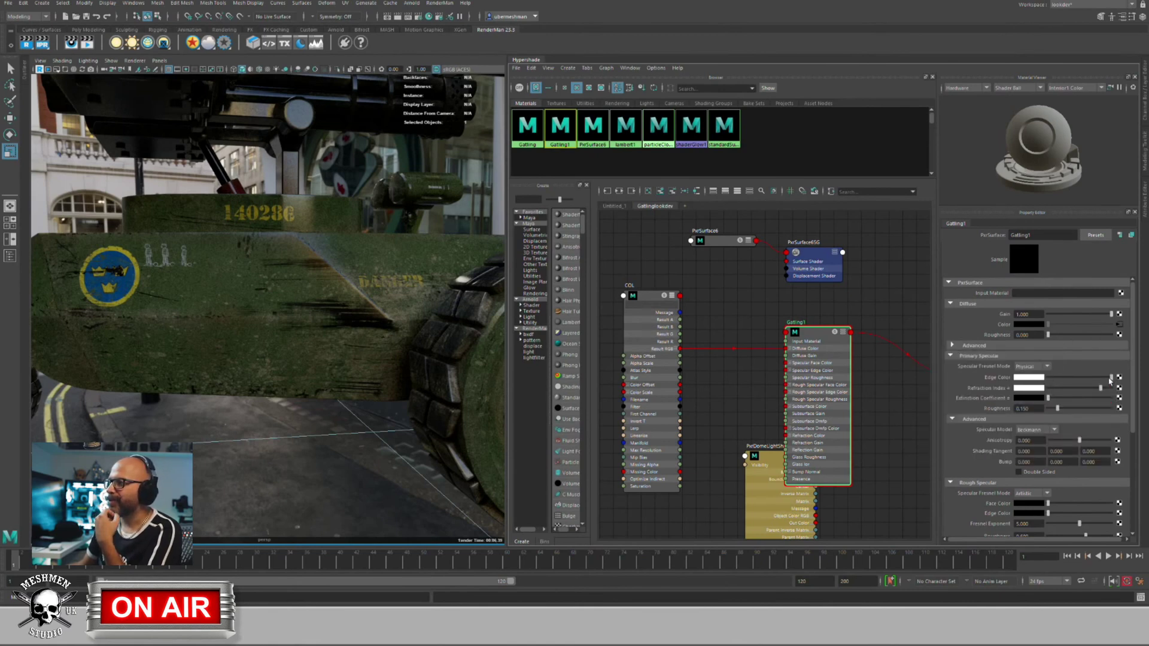
Step: Compare the car's reflections with Gatling1's specular edge colour at black and back at white, including on its front
{"action": "left_click_drag", "start_coordinate": [1110, 378], "coordinate": [1021, 385]}
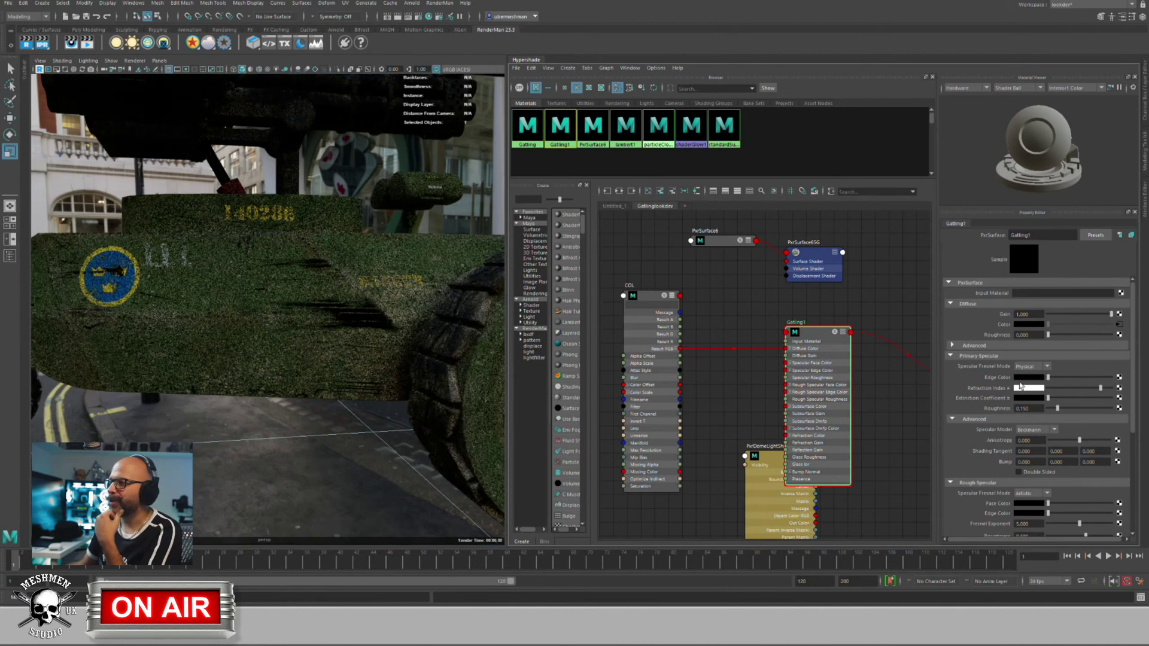
{"action": "left_click_drag", "start_coordinate": [1048, 378], "coordinate": [1111, 378]}
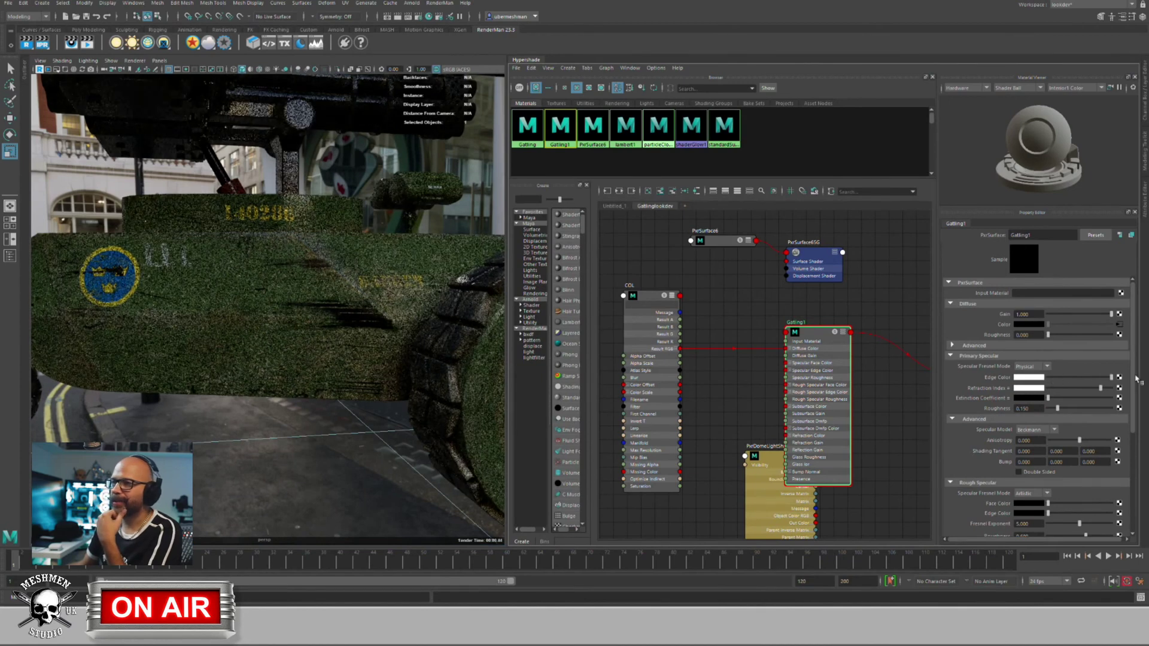
{"action": "left_click_drag", "start_coordinate": [380, 342], "coordinate": [293, 381], "text": "alt"}
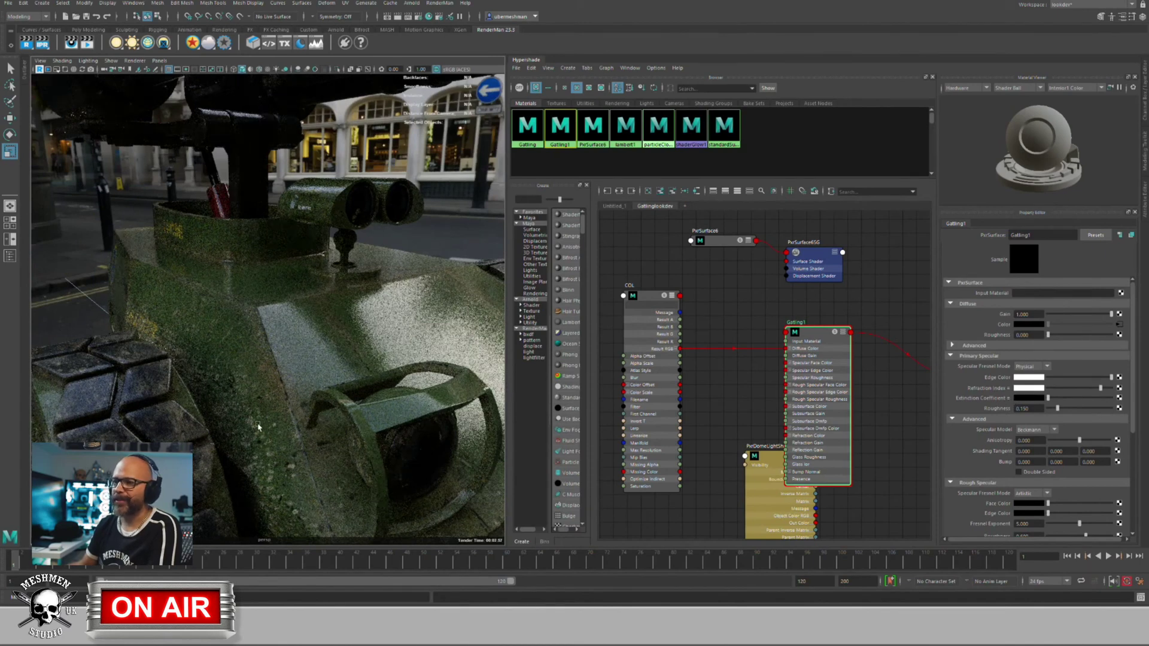
{"action": "left_click_drag", "start_coordinate": [276, 426], "coordinate": [258, 428], "text": "alt"}
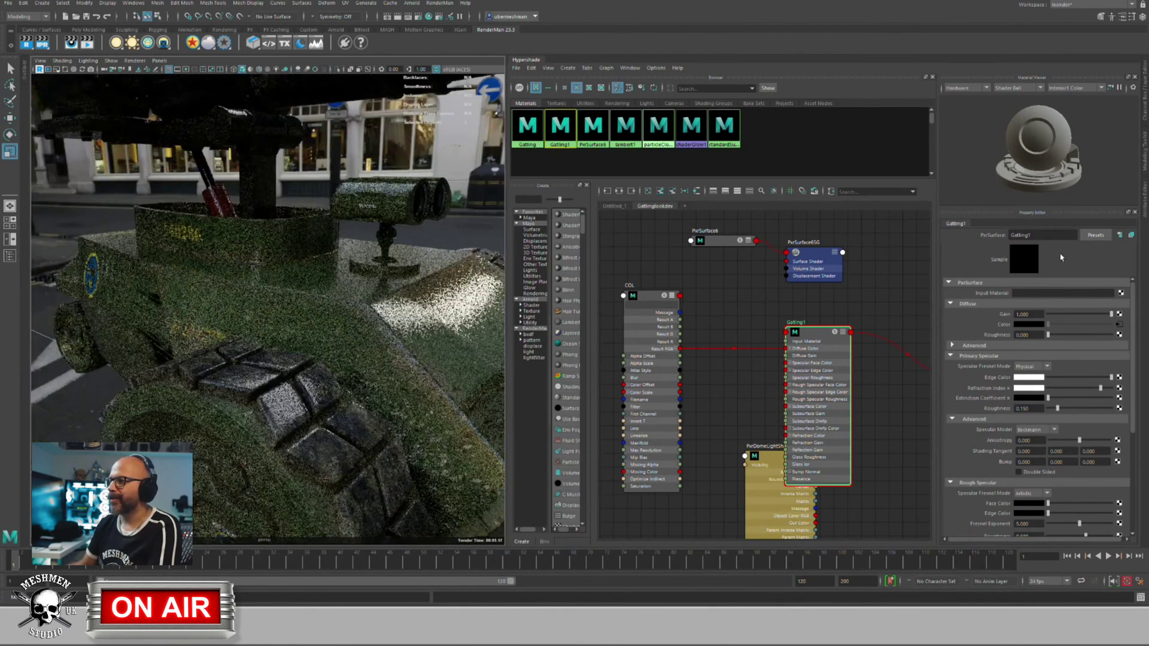
Step: Move the PxrDomeLightShape node slightly away from Gatling1, show the Outliner and select the PxrDomeLight in it
{"action": "left_click", "coordinate": [765, 461]}
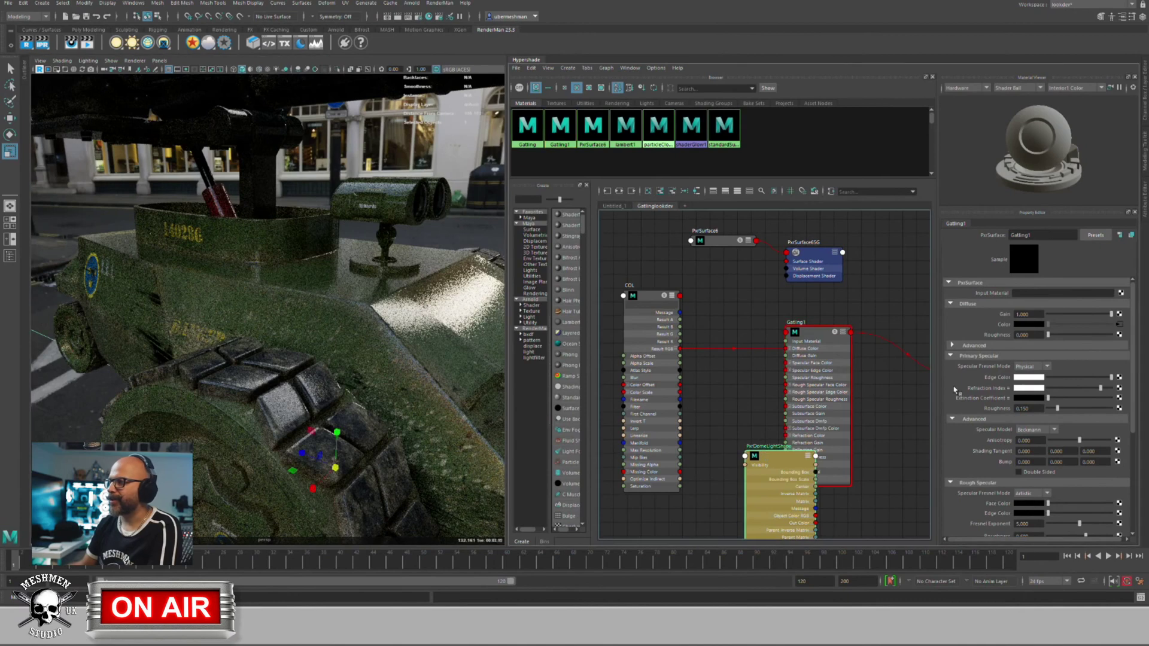
{"action": "left_click_drag", "start_coordinate": [758, 459], "coordinate": [749, 466]}
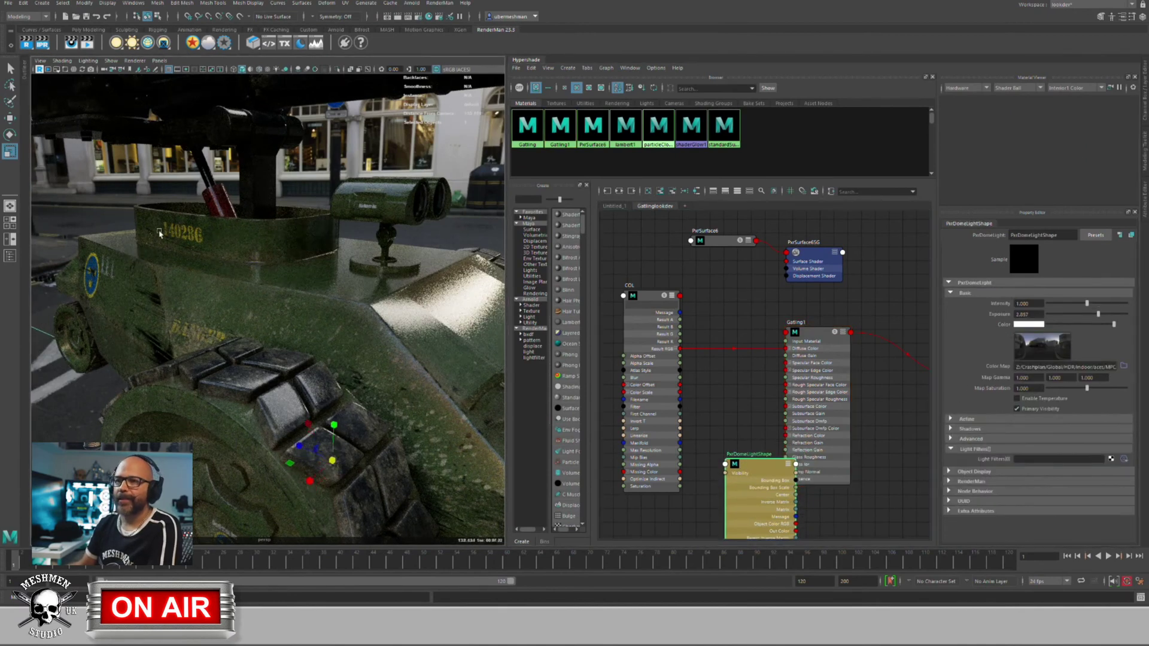
{"action": "left_click_drag", "start_coordinate": [201, 245], "coordinate": [28, 96], "text": "alt"}
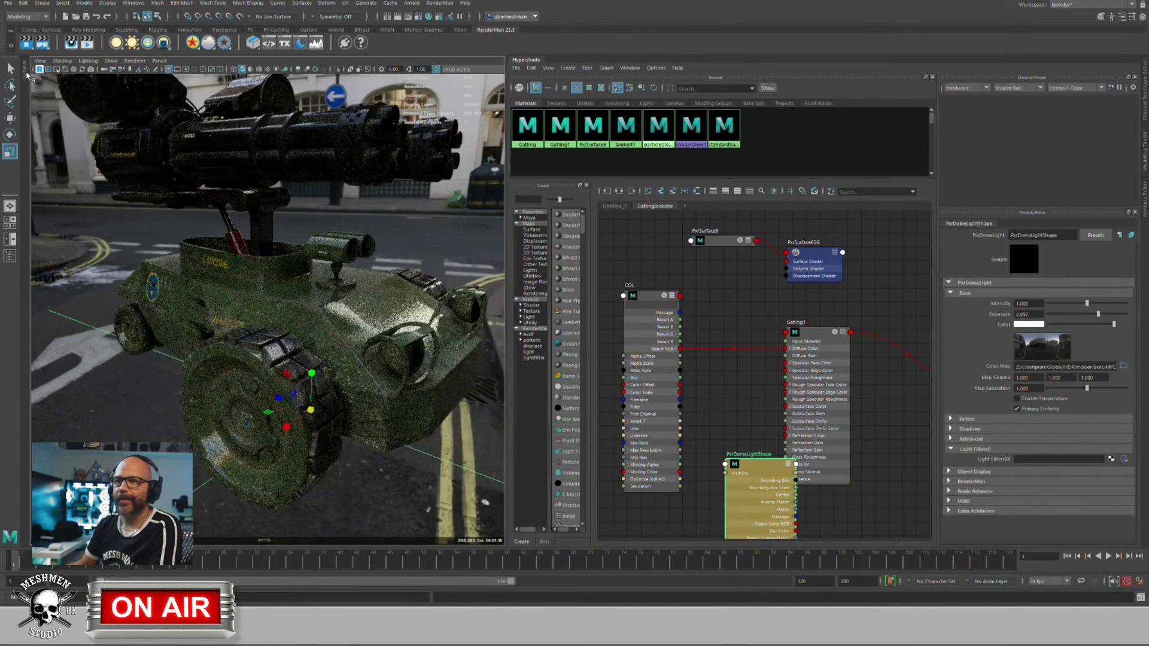
{"action": "left_click", "coordinate": [10, 255]}
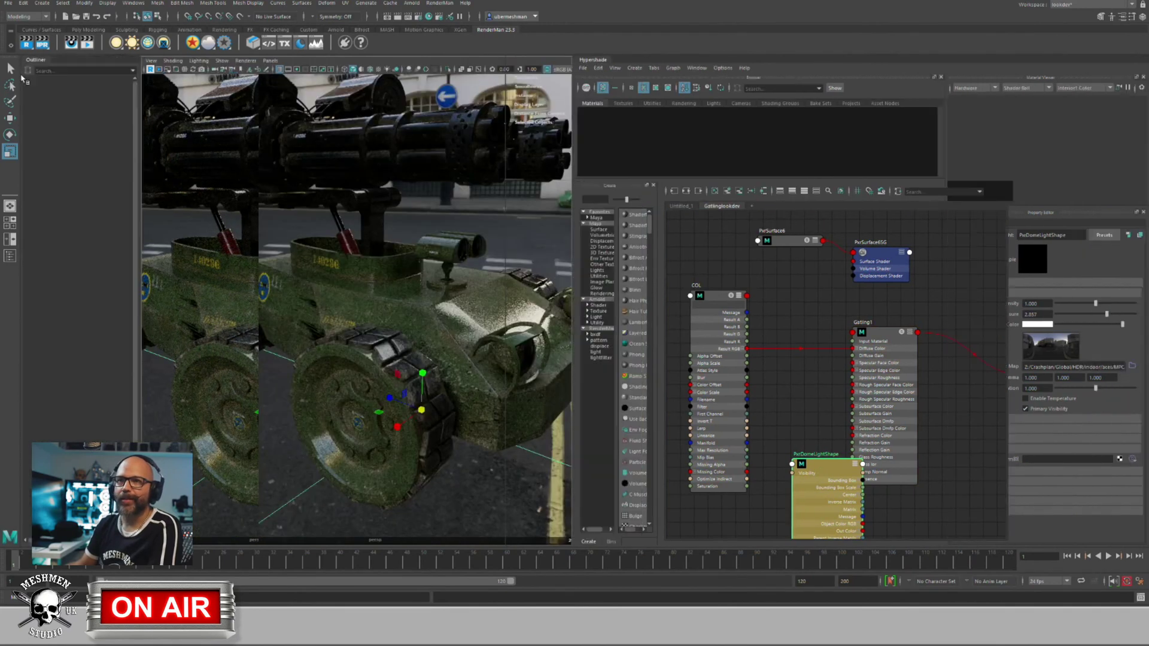
{"action": "left_click", "coordinate": [54, 124]}
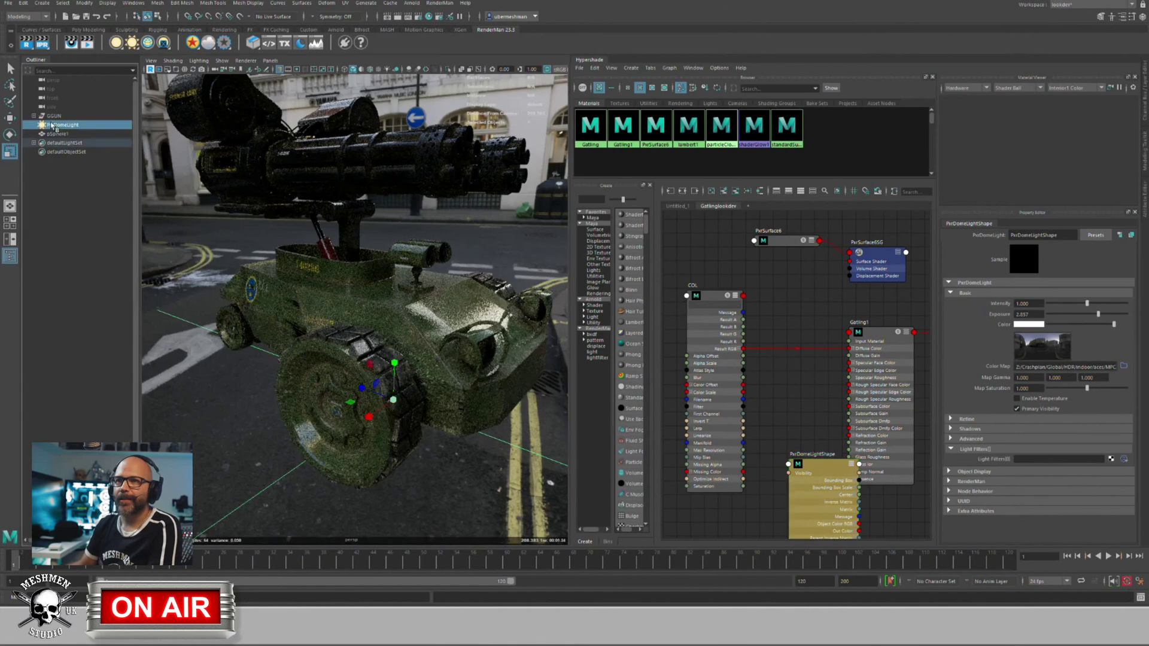
Step: Replace the dome light's colour map with the ACEScg .exr.tex environment from the serverroom folder
{"action": "left_click", "coordinate": [1124, 365]}
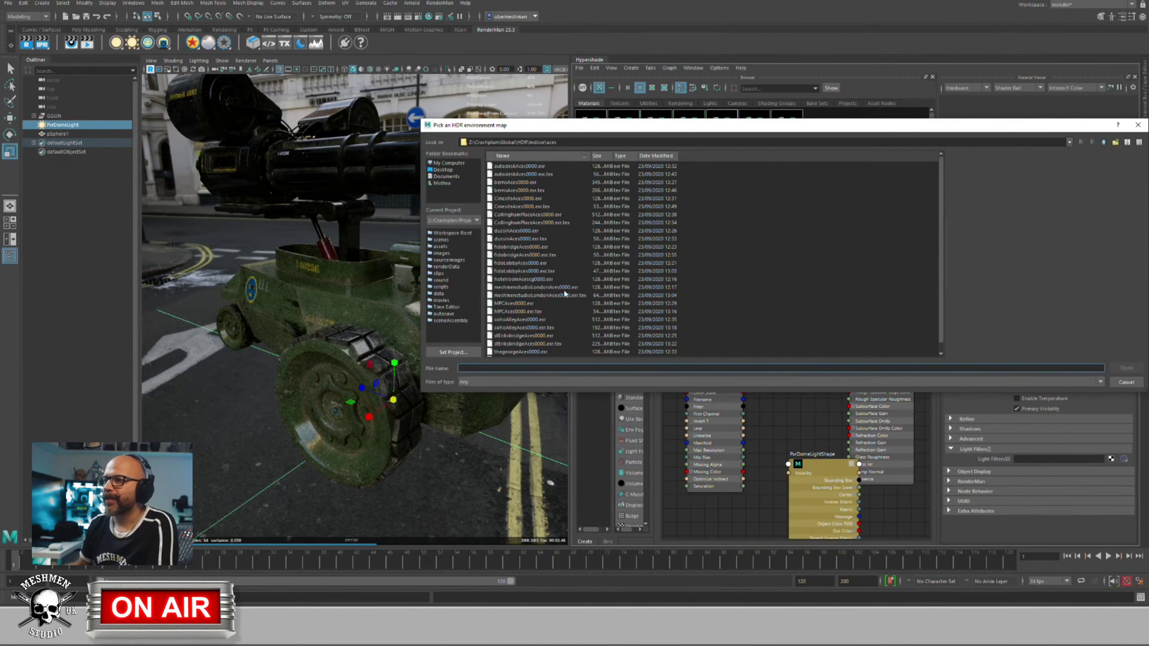
{"action": "scroll", "coordinate": [568, 321], "scroll_direction": "down", "scroll_amount": 1}
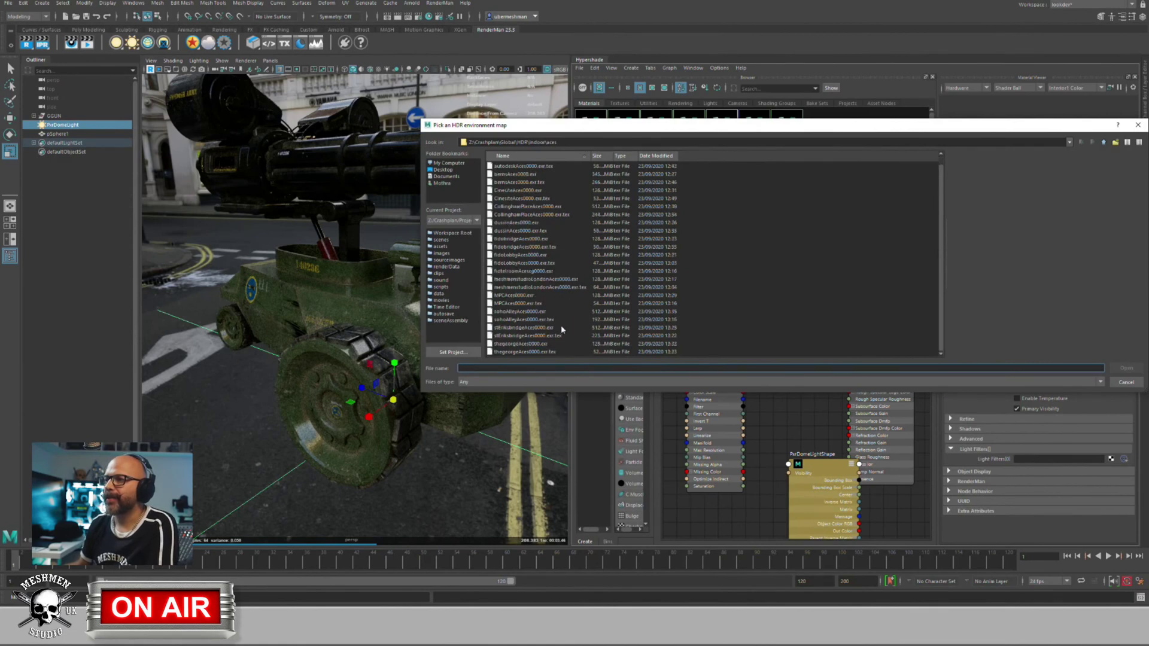
{"action": "scroll", "coordinate": [578, 285], "scroll_direction": "up", "scroll_amount": 1}
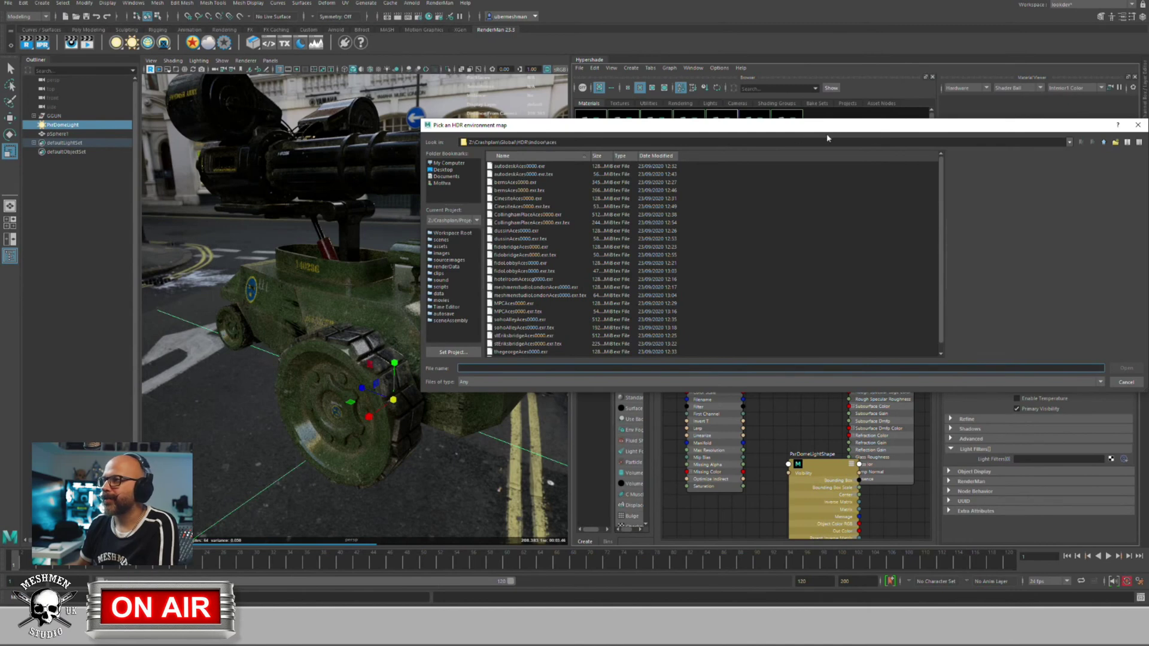
{"action": "key", "text": "BackSpace"}
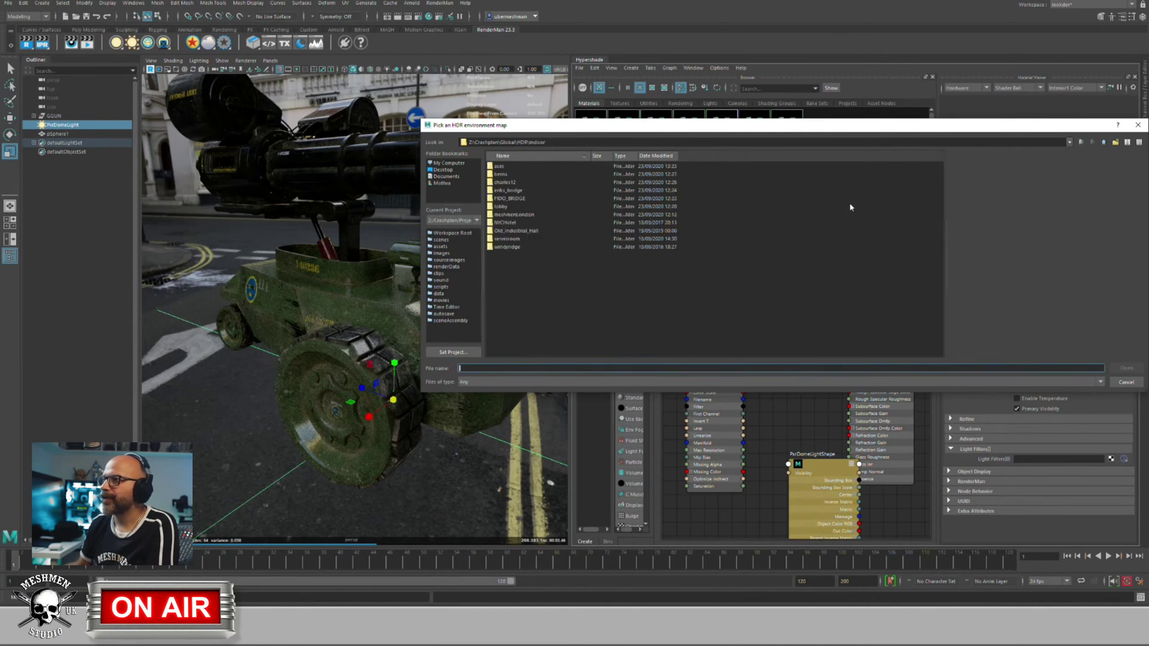
{"action": "double_click", "coordinate": [509, 239]}
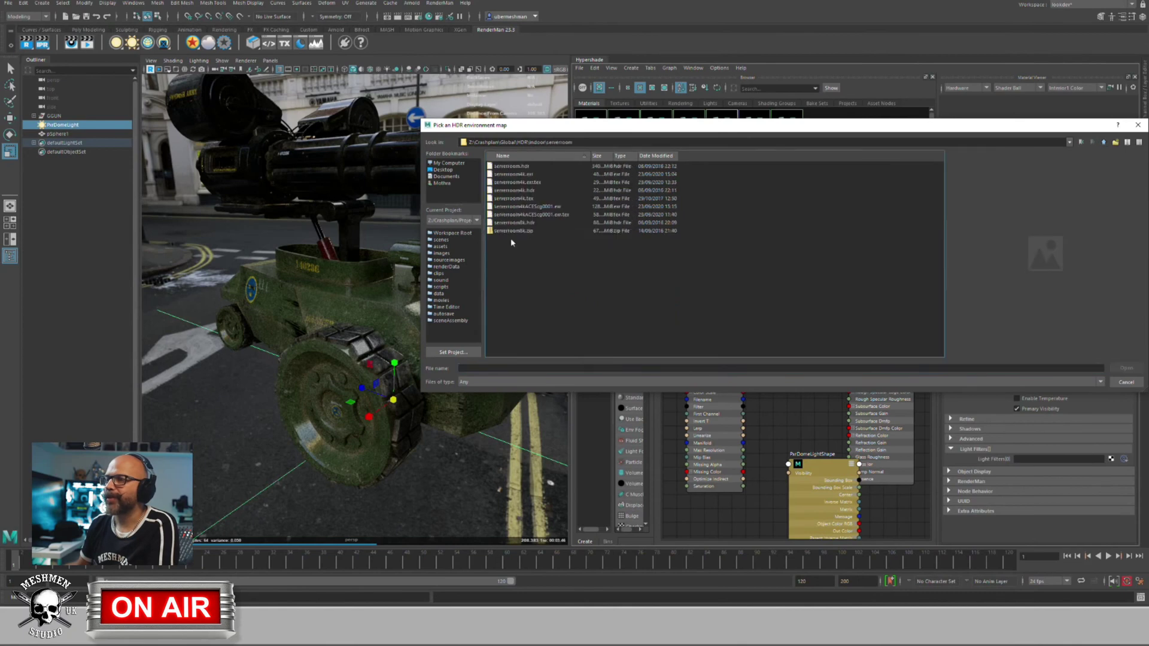
{"action": "left_click", "coordinate": [549, 215]}
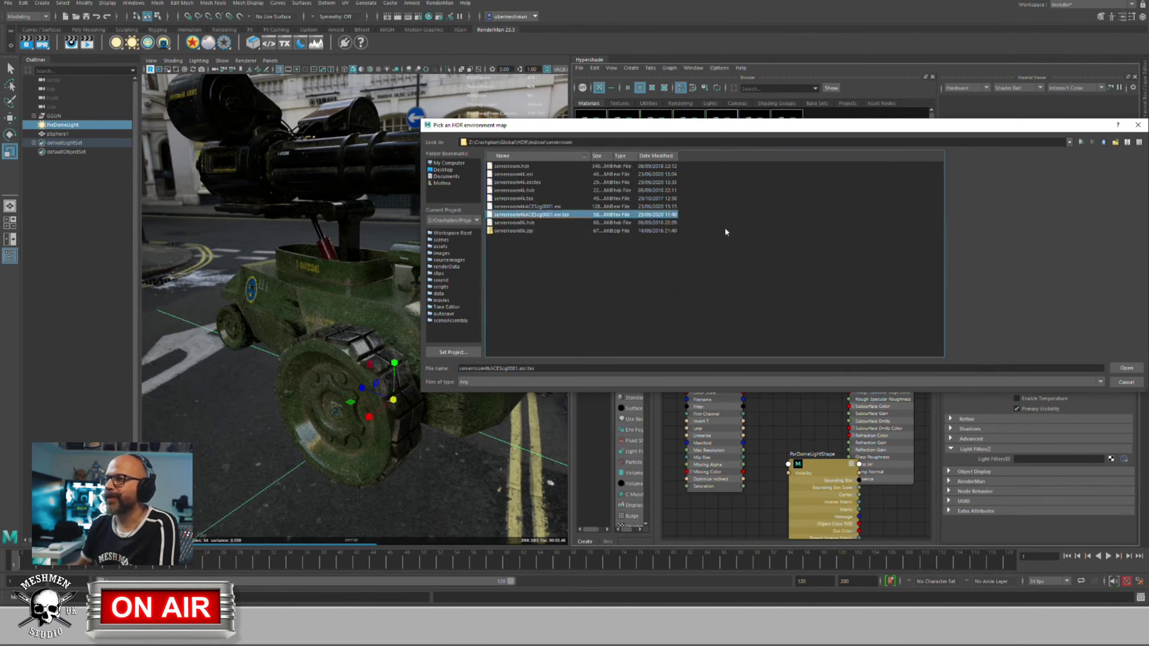
{"action": "left_click", "coordinate": [1125, 368]}
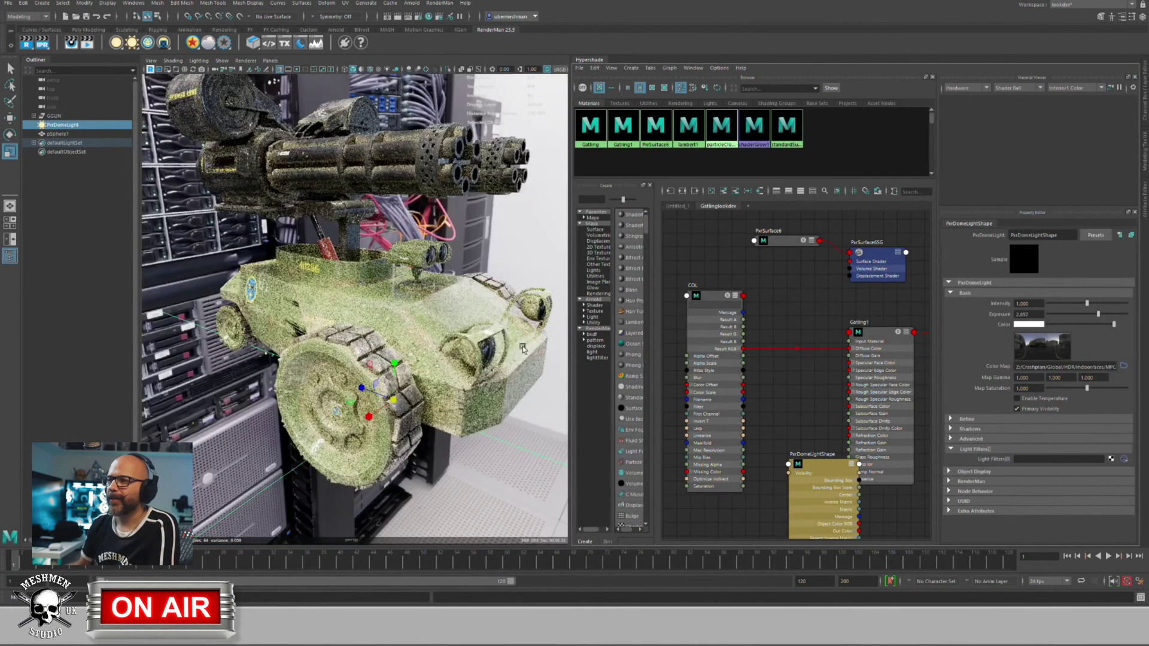
Step: Check the car in the server room lighting and set the dome light's exposure to 1
{"action": "left_click_drag", "start_coordinate": [492, 369], "coordinate": [430, 359], "text": "alt"}
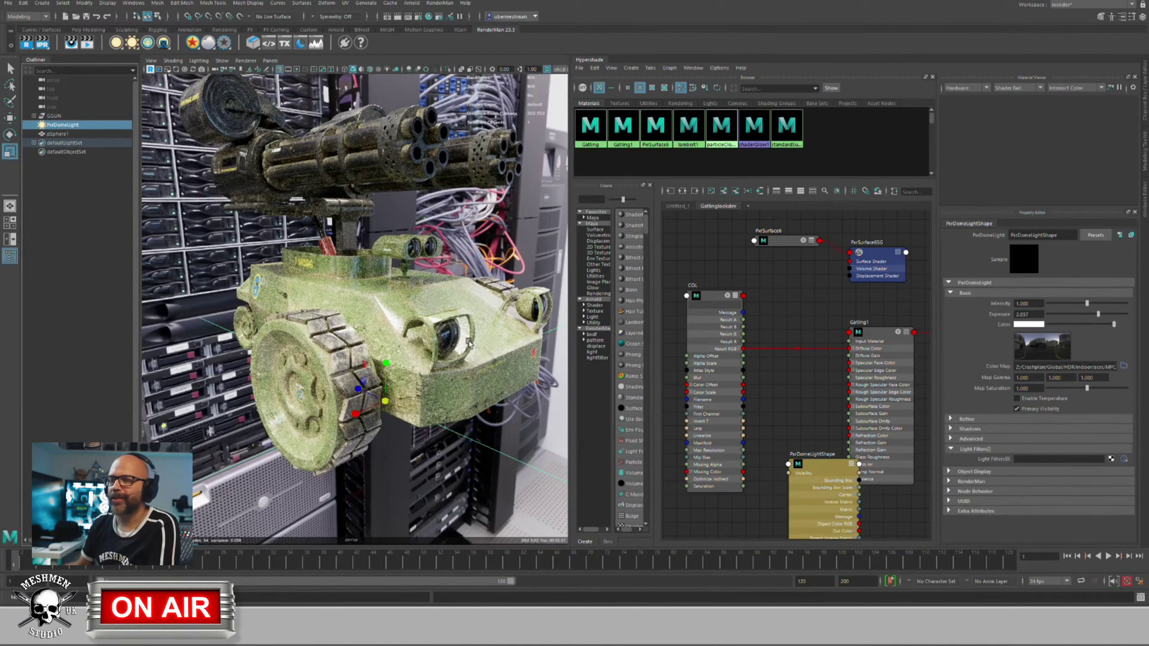
{"action": "left_click_drag", "start_coordinate": [470, 344], "coordinate": [422, 337], "text": "alt"}
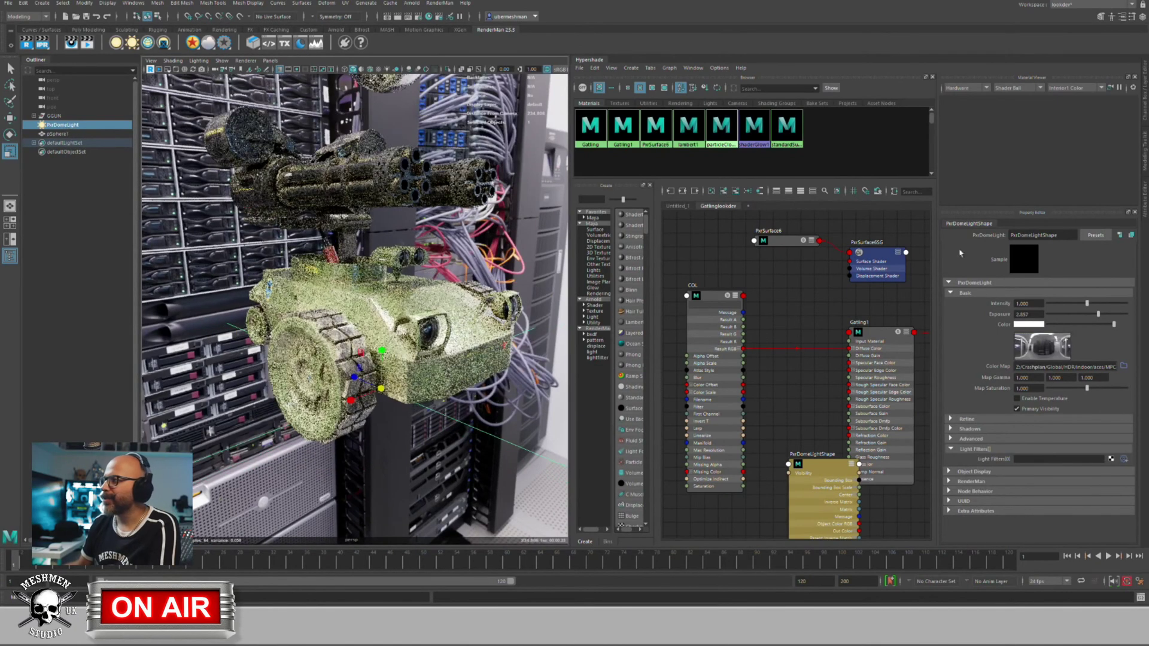
{"action": "double_click", "coordinate": [1042, 315]}
{"action": "type", "text": "1"}
{"action": "key", "text": "Return"}
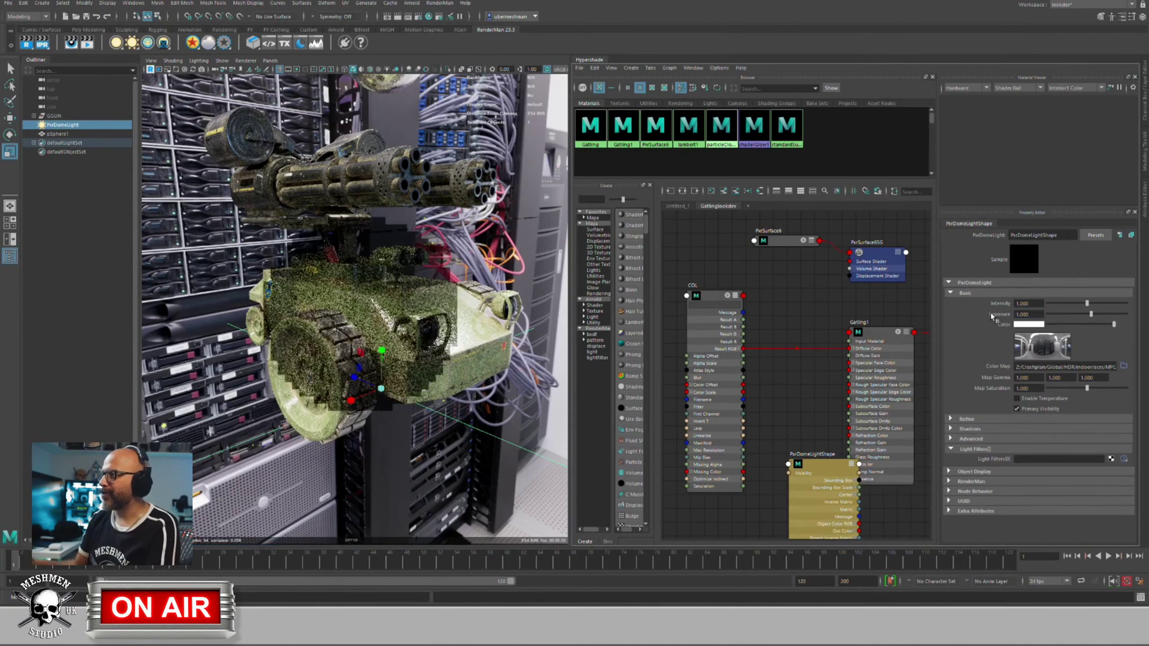
Step: Select the sphere above the gun and run a live render of the view in RenderMan's image tool window
{"action": "left_click_drag", "start_coordinate": [383, 356], "coordinate": [413, 322], "text": "alt"}
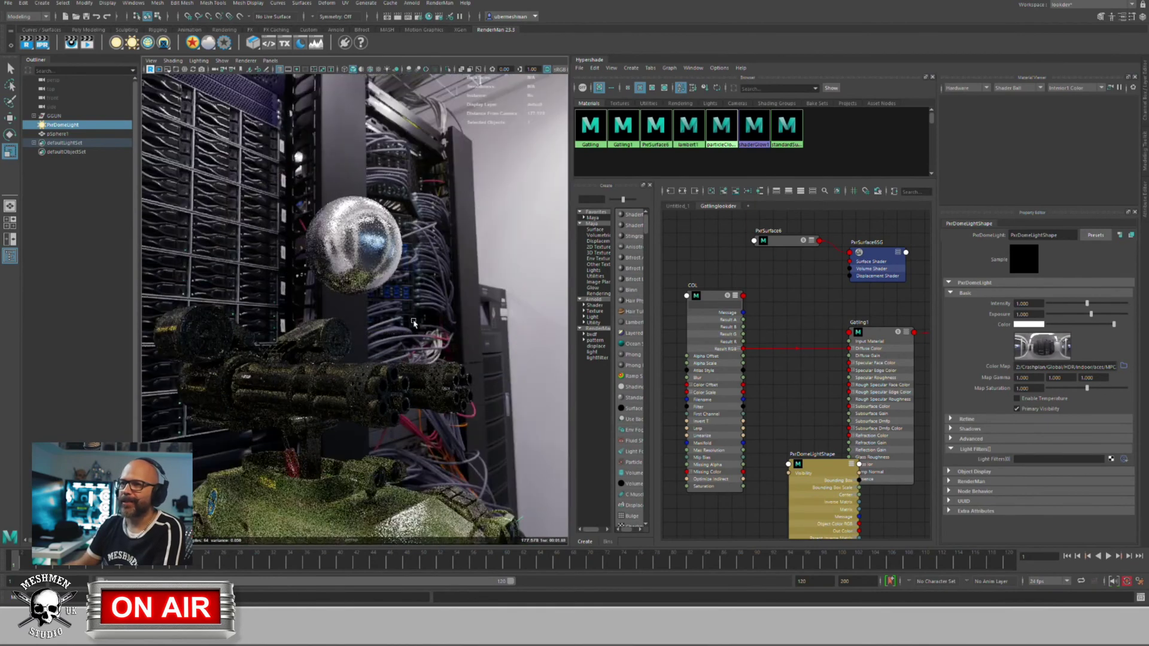
{"action": "left_click", "coordinate": [342, 238]}
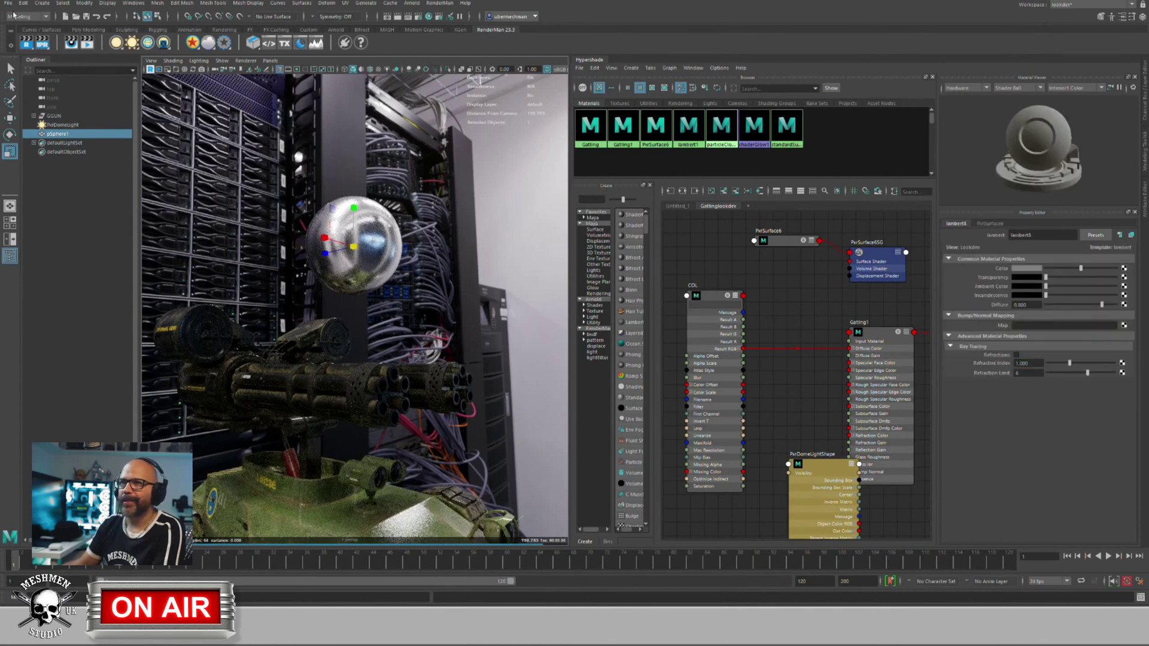
{"action": "left_click", "coordinate": [174, 61]}
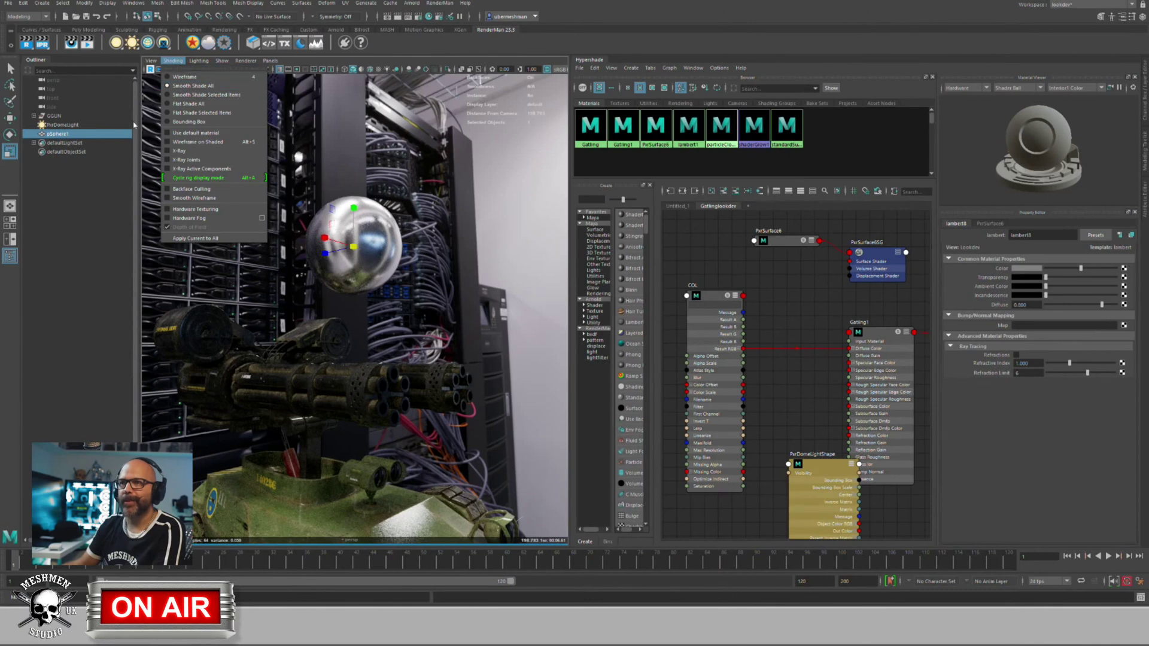
{"action": "left_click", "coordinate": [219, 61]}
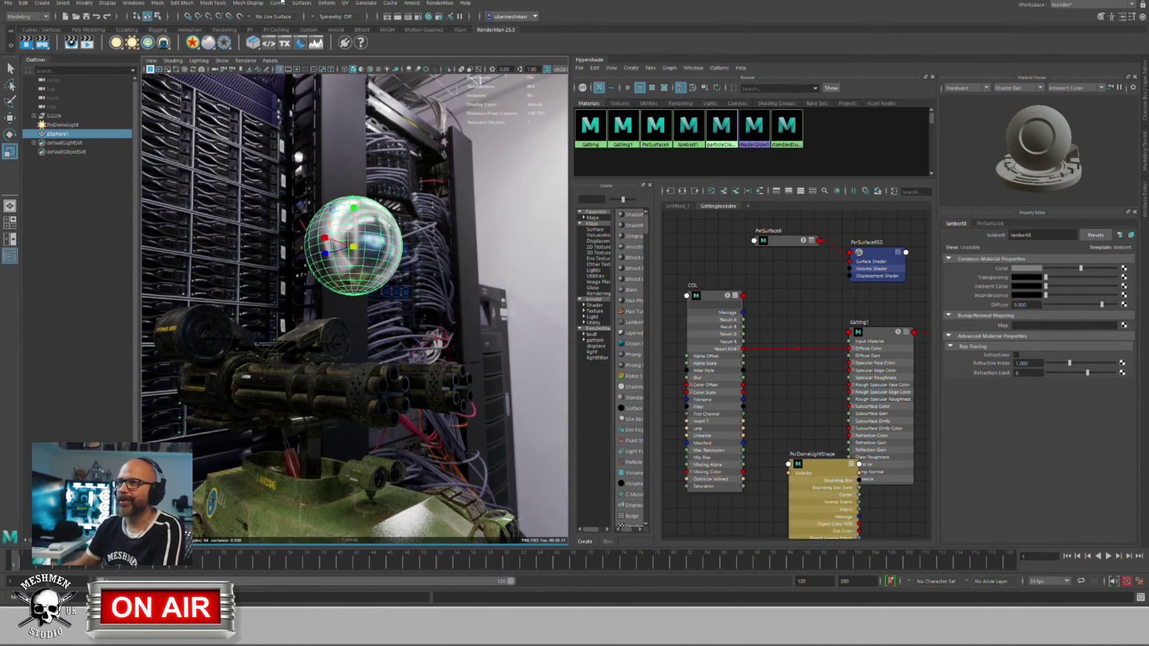
{"action": "left_click", "coordinate": [240, 69]}
{"action": "left_click_drag", "start_coordinate": [276, 235], "coordinate": [264, 237], "text": "alt"}
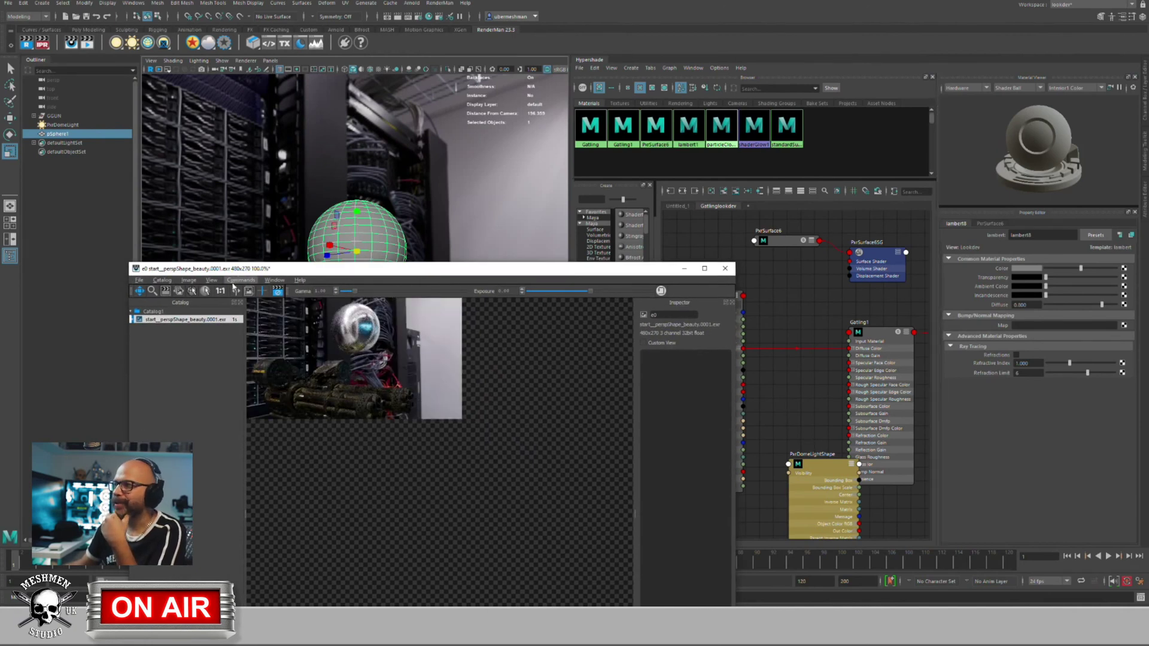
Step: Lower PxrSurface6's specular face colour to black and raise its diffuse colour to near white
{"action": "left_click", "coordinate": [990, 224]}
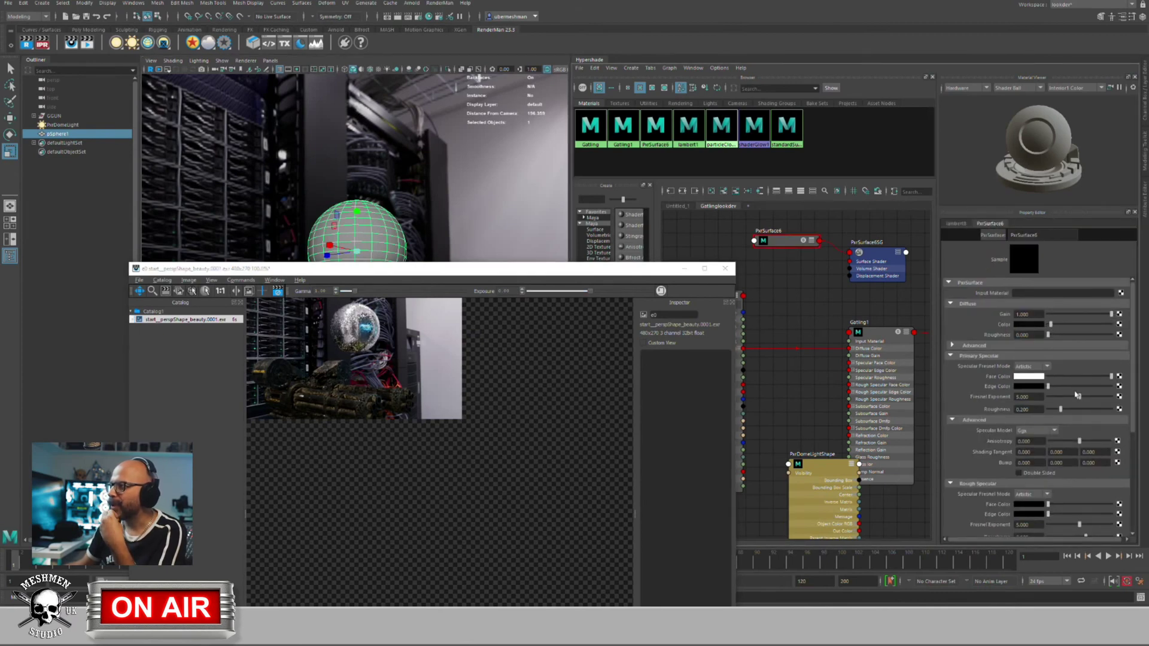
{"action": "left_click_drag", "start_coordinate": [1111, 376], "coordinate": [1047, 376]}
{"action": "left_click_drag", "start_coordinate": [1060, 323], "coordinate": [1105, 327]}
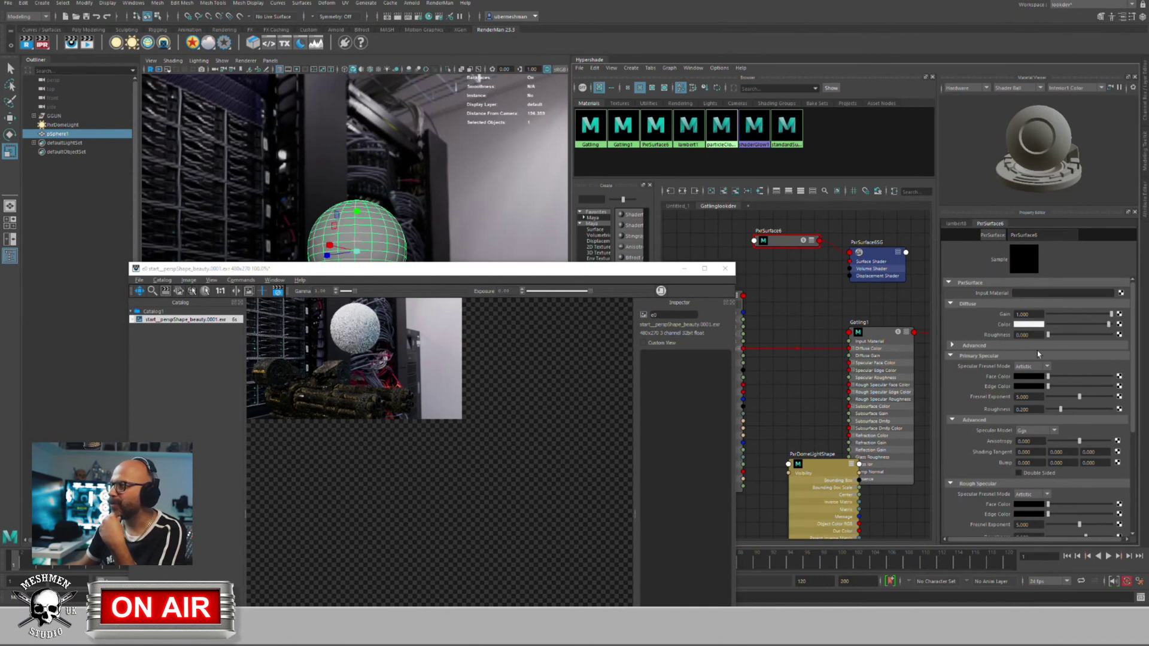
Step: Enter a new brightness value for the sphere's diffuse colour and compare the rendered sphere with the server room's white wall
{"action": "left_click", "coordinate": [1033, 325]}
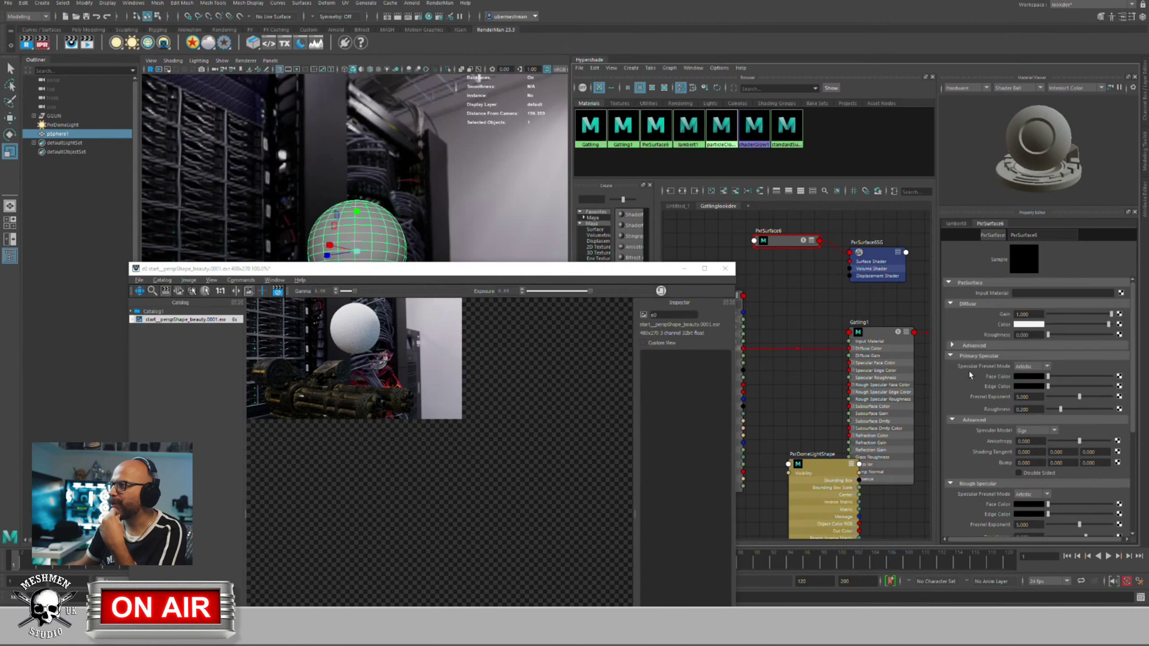
{"action": "left_click", "coordinate": [1029, 325]}
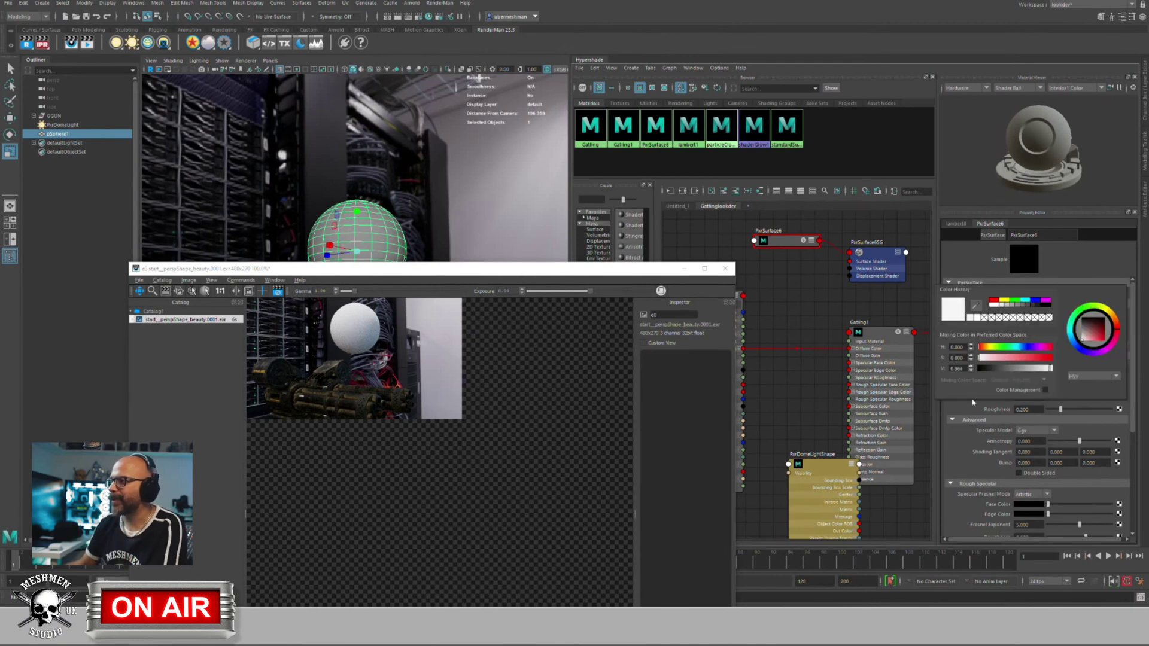
{"action": "double_click", "coordinate": [957, 368]}
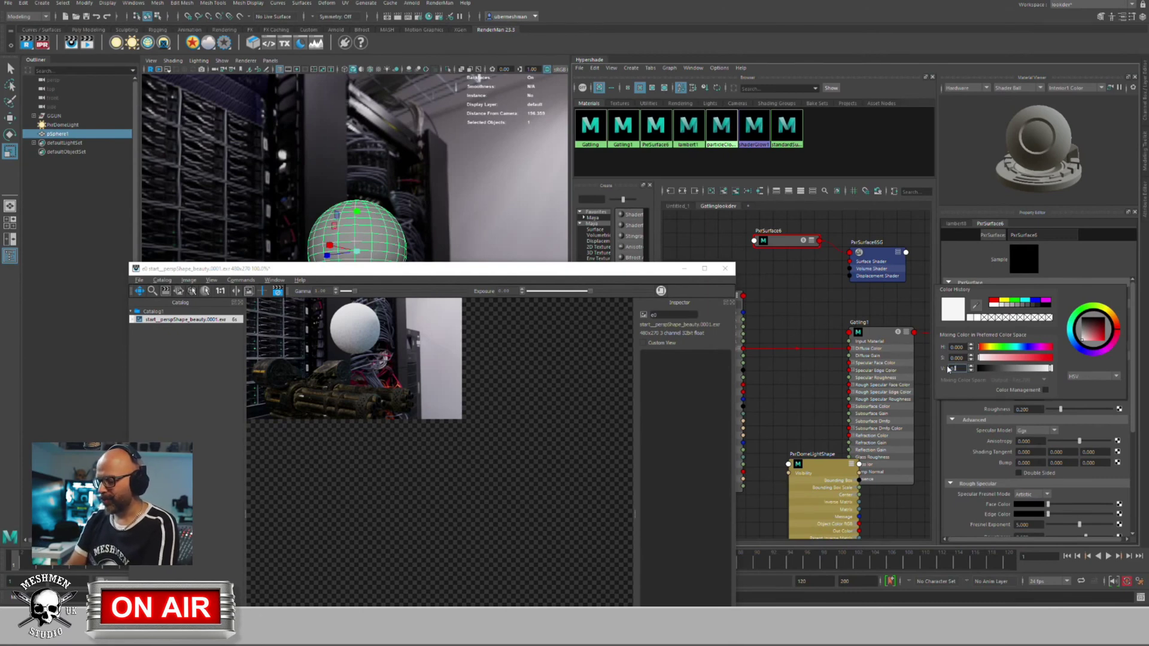
{"action": "key", "text": "Return"}
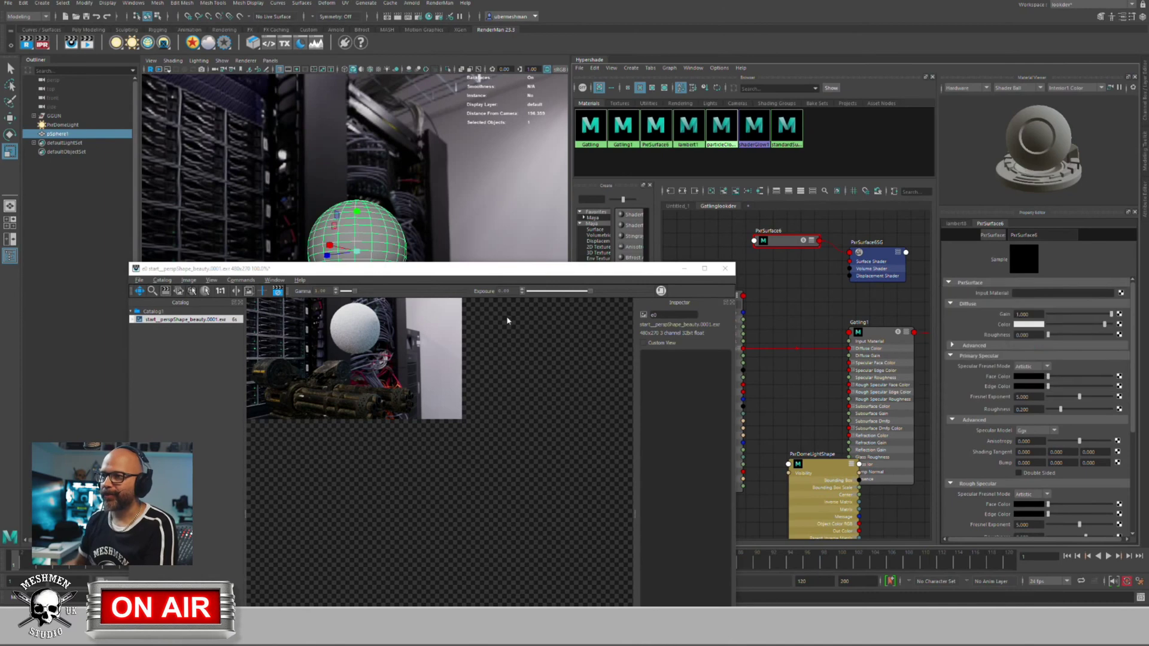
{"action": "left_click_drag", "start_coordinate": [406, 239], "coordinate": [461, 239], "text": "alt"}
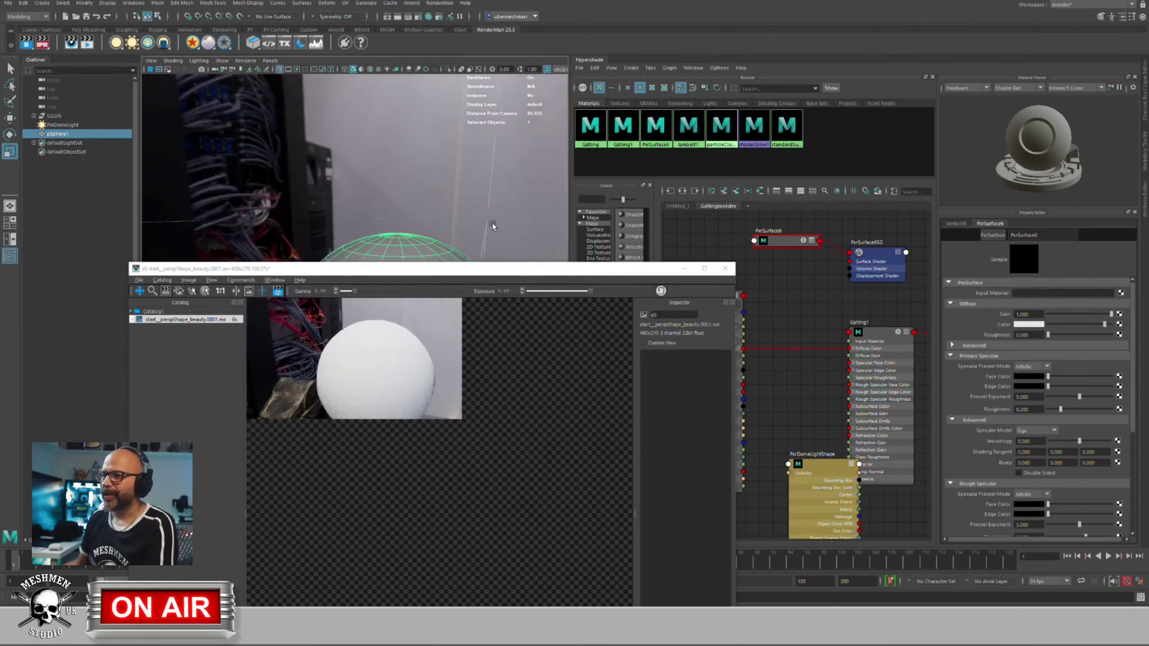
{"action": "left_click_drag", "start_coordinate": [494, 189], "coordinate": [300, 226], "text": "alt"}
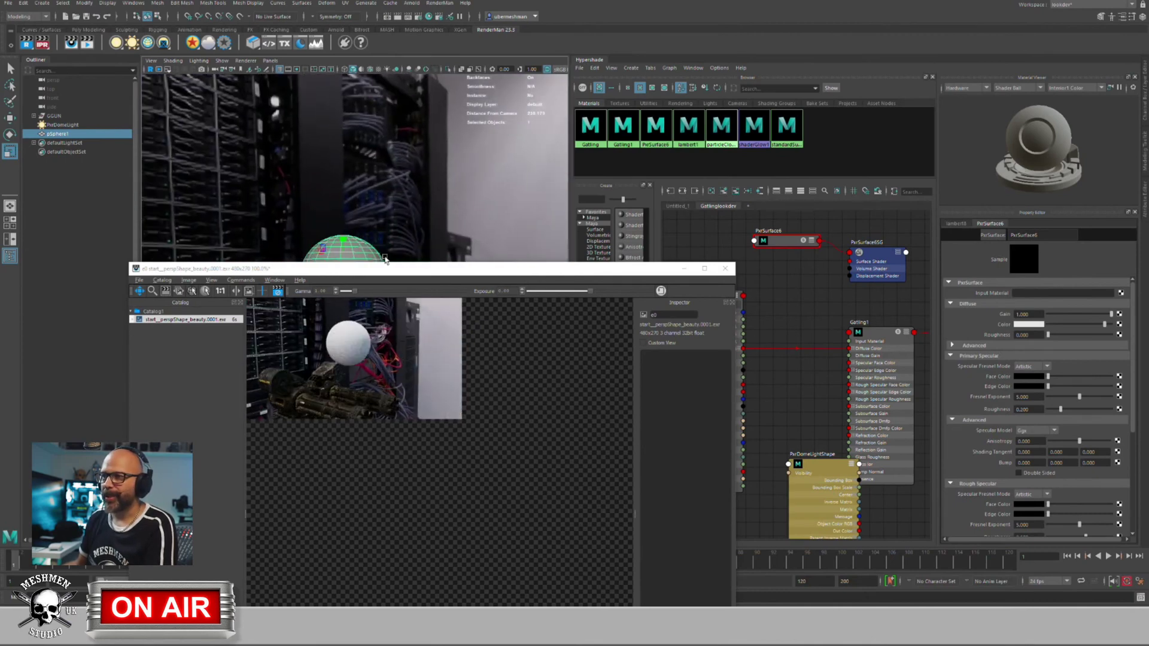
Step: Duplicate the sphere above the gun and move the copy beside the original, over the other gun barrel
{"action": "left_click_drag", "start_coordinate": [388, 268], "coordinate": [348, 462]}
{"action": "left_click", "coordinate": [368, 282]}
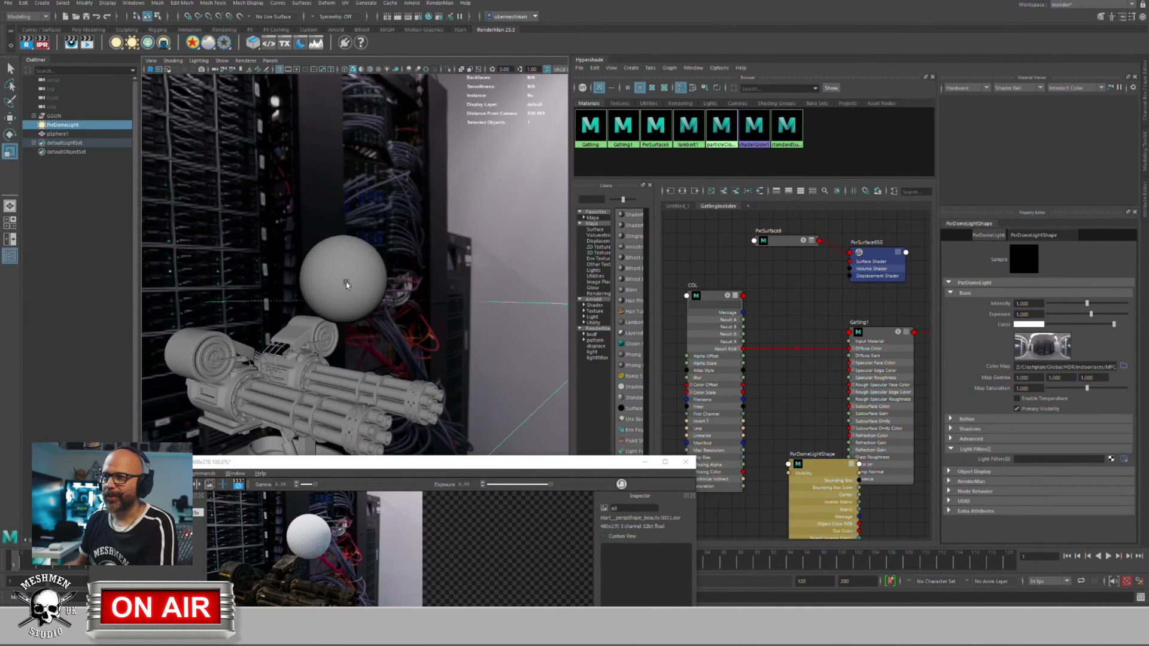
{"action": "key", "text": "ctrl+d"}
{"action": "key", "text": "w"}
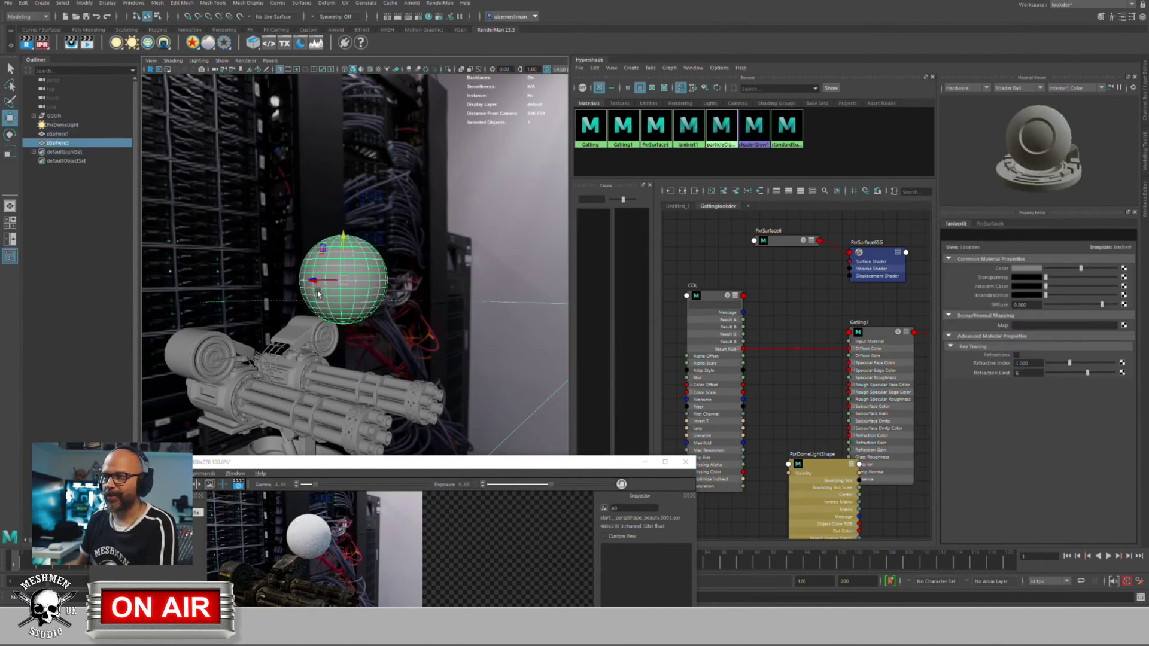
{"action": "left_click_drag", "start_coordinate": [345, 299], "coordinate": [273, 208], "text": "alt"}
{"action": "left_click", "coordinate": [216, 310]}
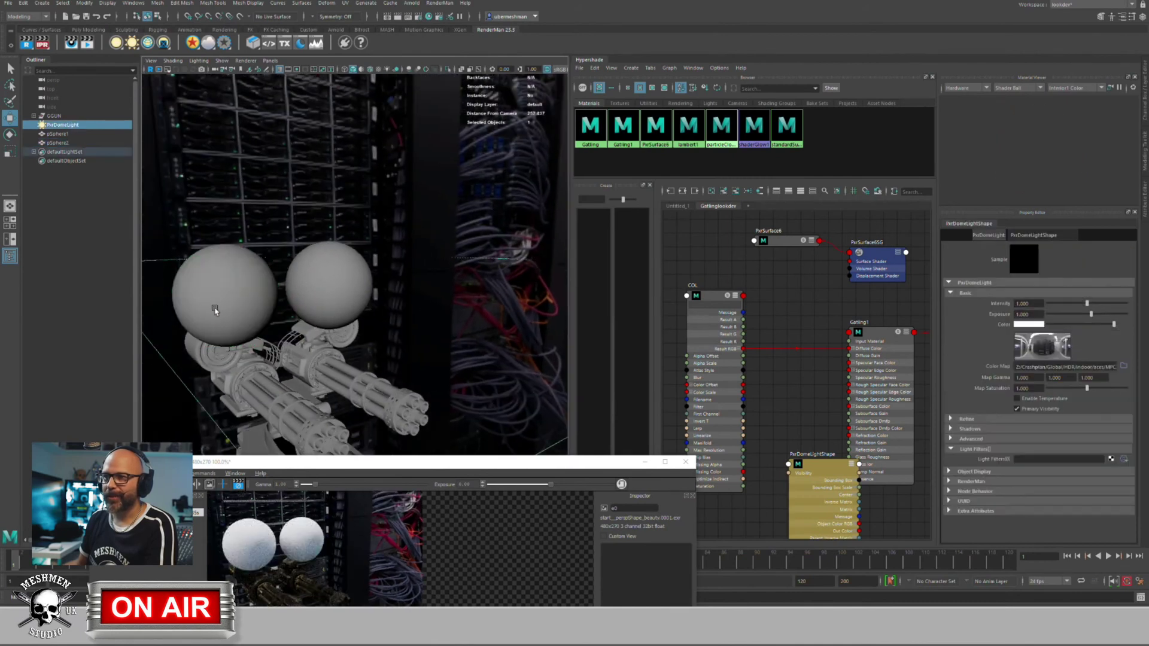
Step: Assign a new PxrSurface material to the copied sphere and set its diffuse colour's brightness to 0.5 with colour management enabled
{"action": "left_click", "coordinate": [199, 302]}
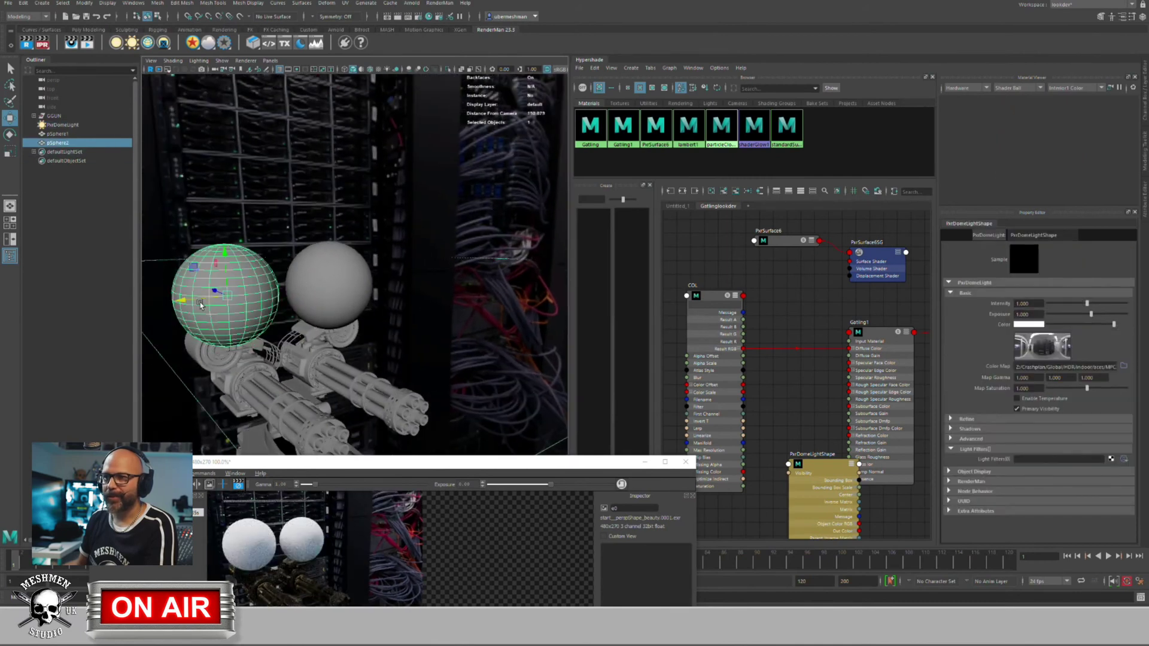
{"action": "left_click", "coordinate": [192, 42]}
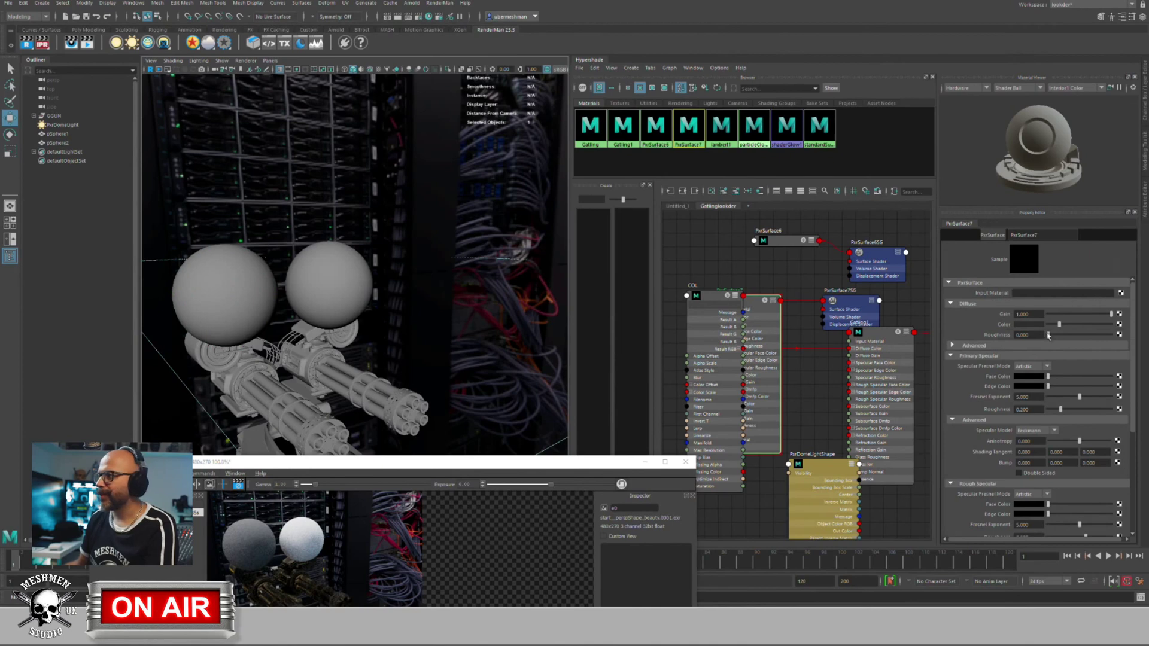
{"action": "left_click", "coordinate": [1028, 325]}
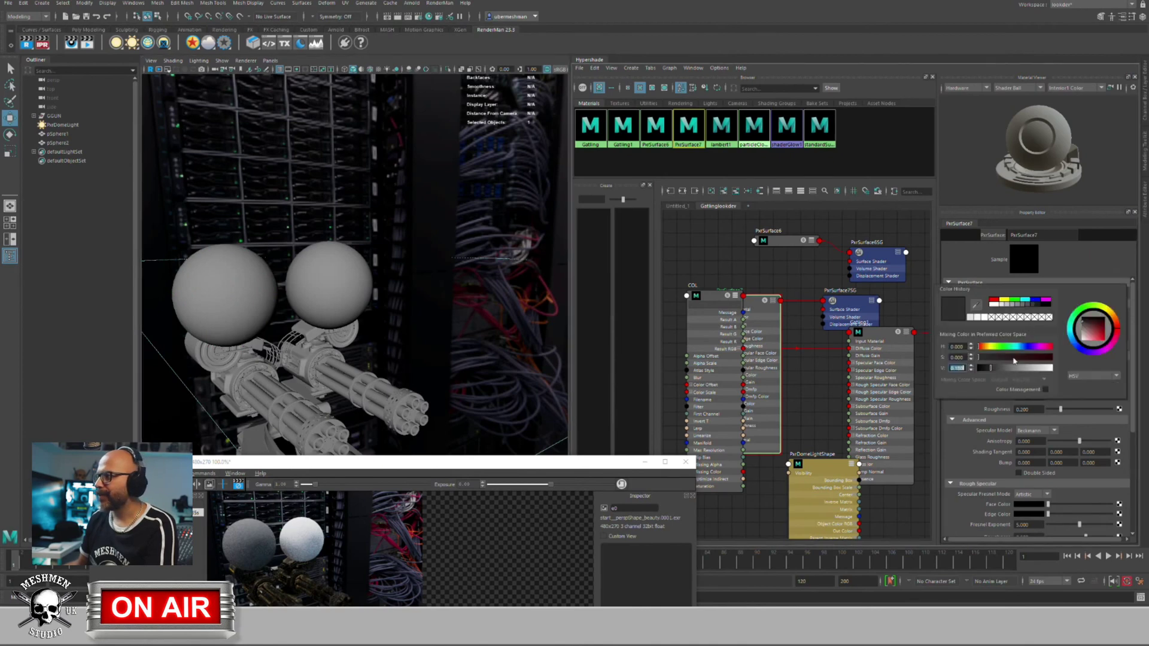
{"action": "left_click", "coordinate": [1046, 390]}
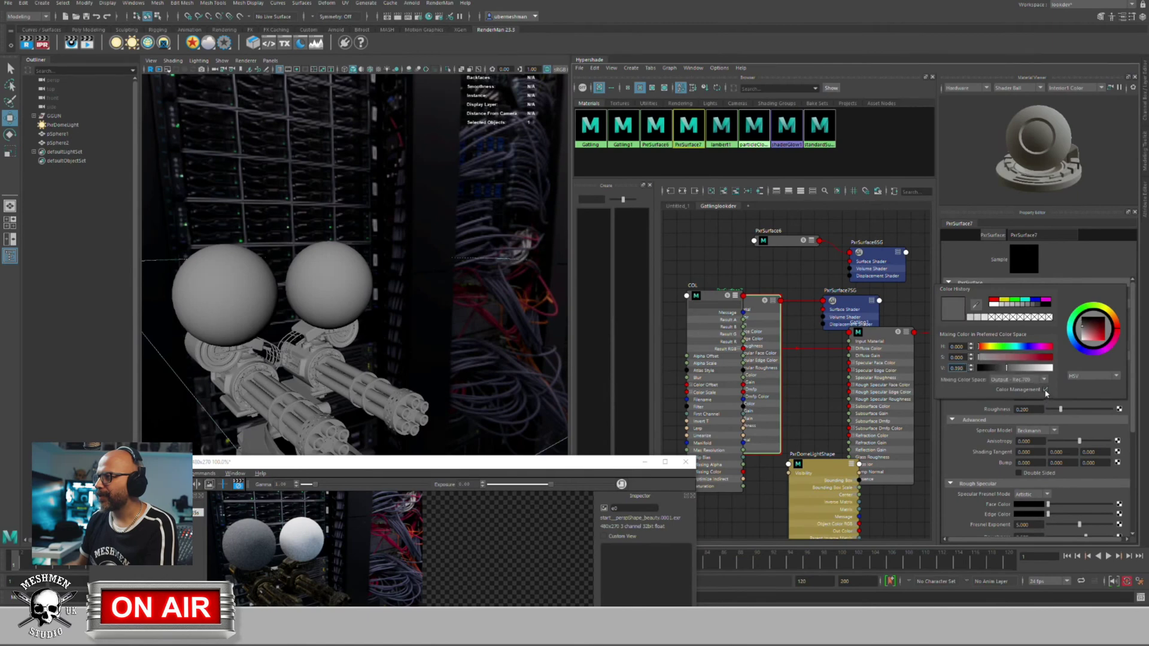
{"action": "left_click", "coordinate": [1044, 390]}
{"action": "left_click", "coordinate": [1044, 391]}
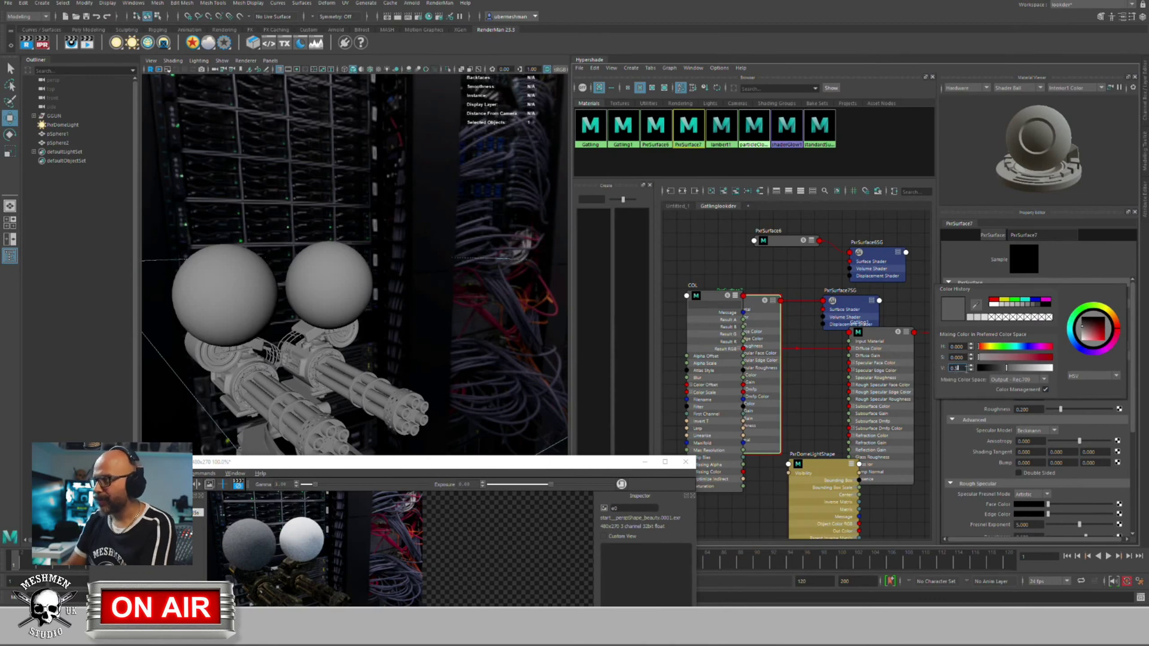
{"action": "type", "text": "0.5"}
{"action": "key", "text": "Return"}
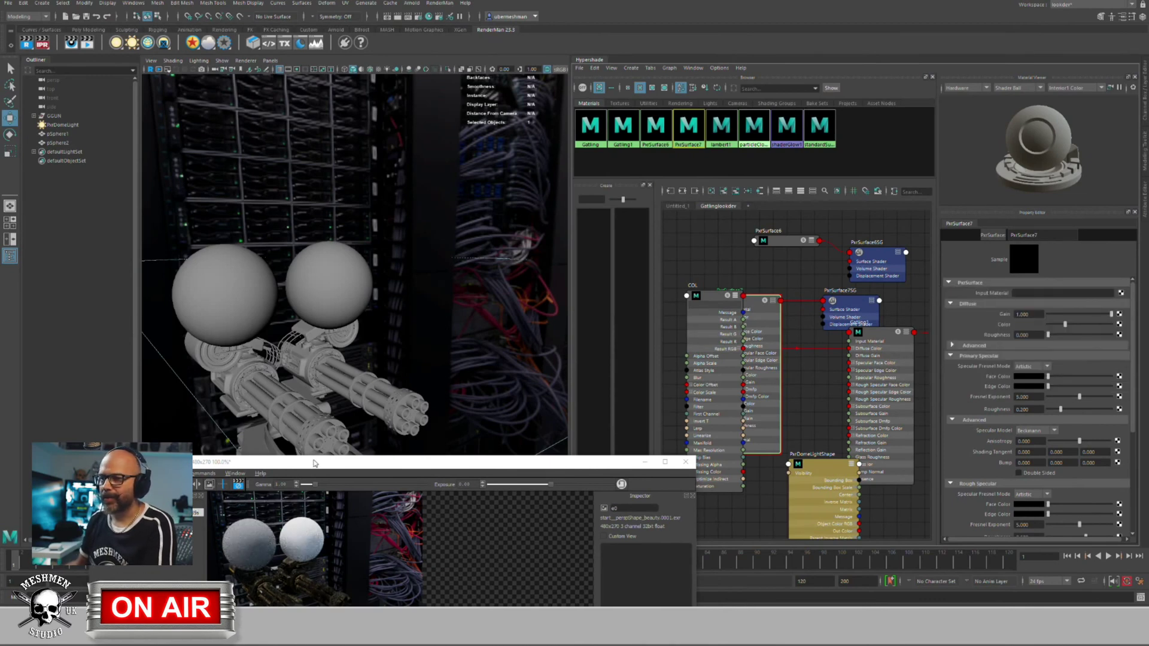
Step: Compare the grey sphere's diffuse colour value with colour management switched off and on
{"action": "left_click_drag", "start_coordinate": [478, 384], "coordinate": [507, 388], "text": "alt"}
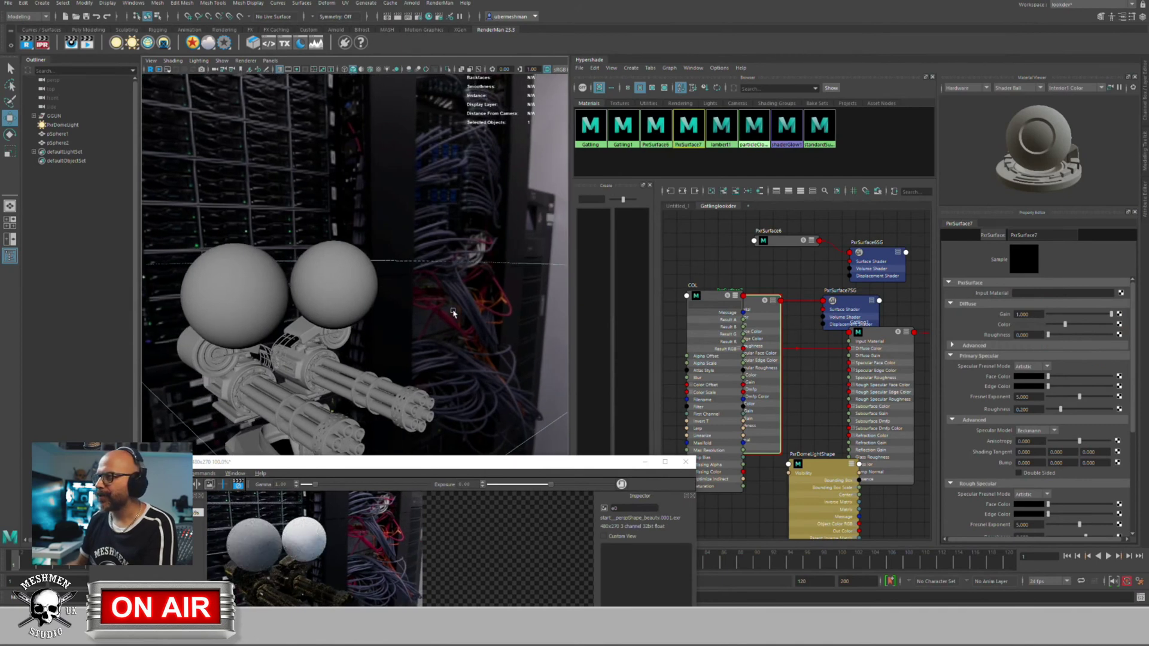
{"action": "left_click", "coordinate": [1020, 324]}
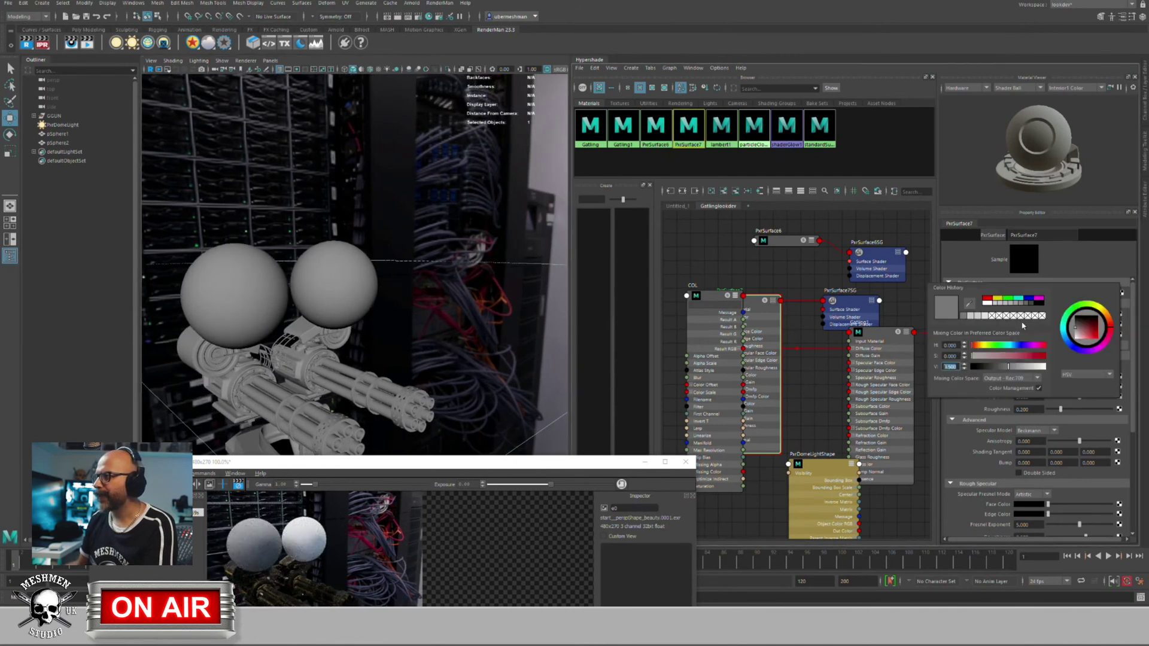
{"action": "left_click", "coordinate": [1024, 325]}
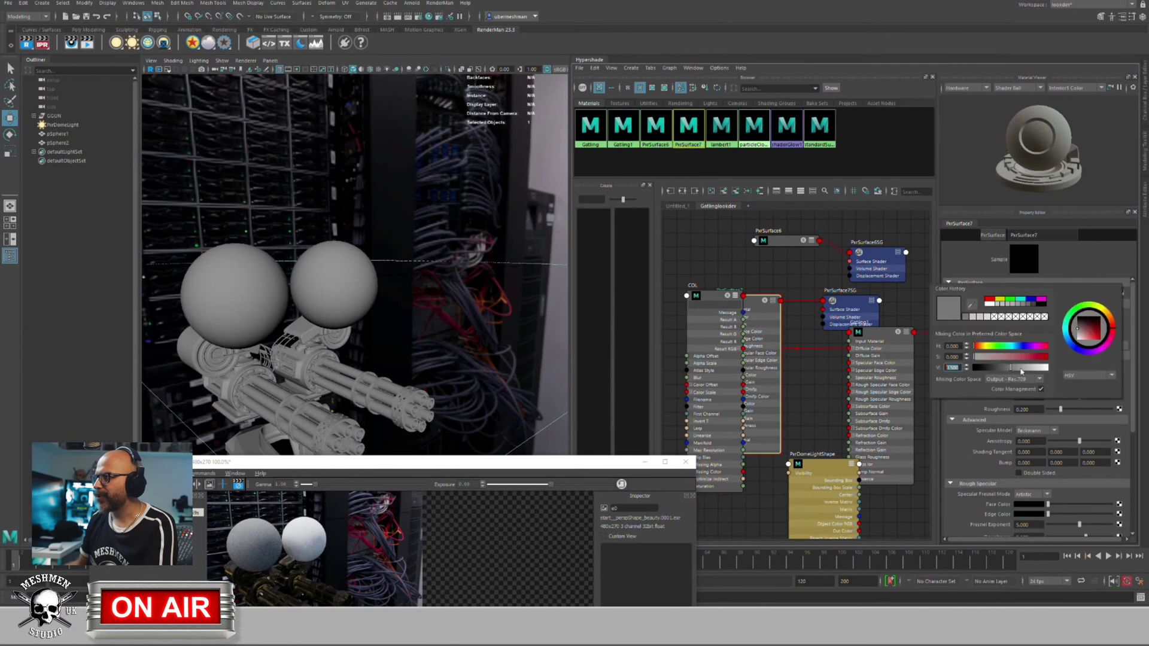
{"action": "left_click", "coordinate": [1041, 390]}
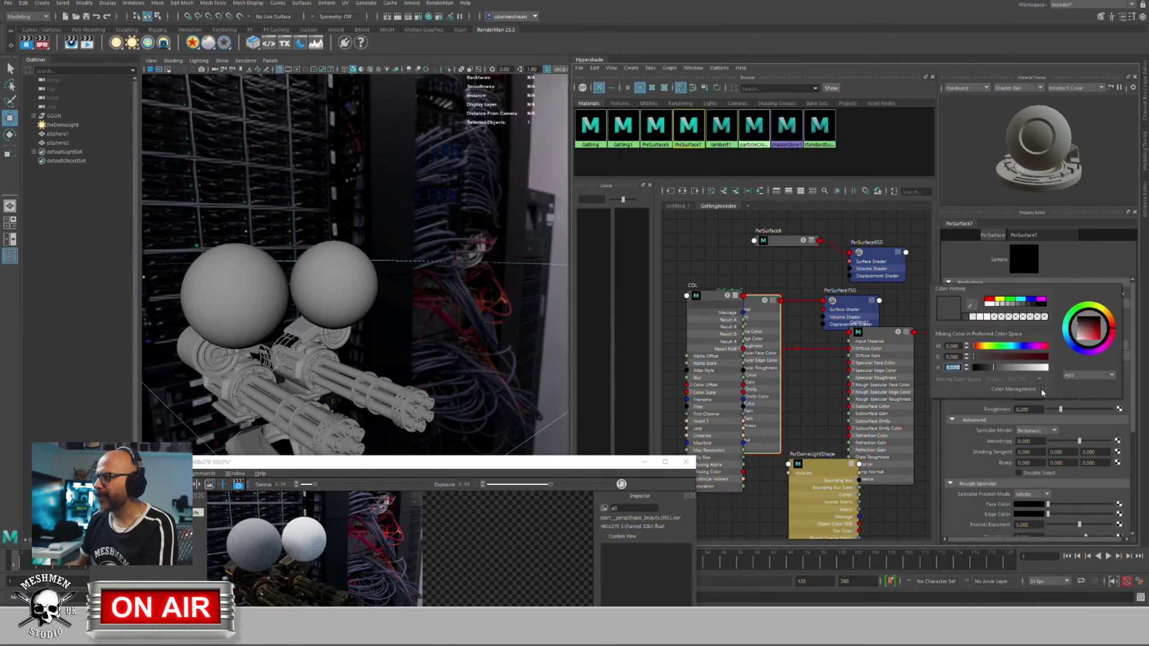
{"action": "left_click", "coordinate": [1041, 390]}
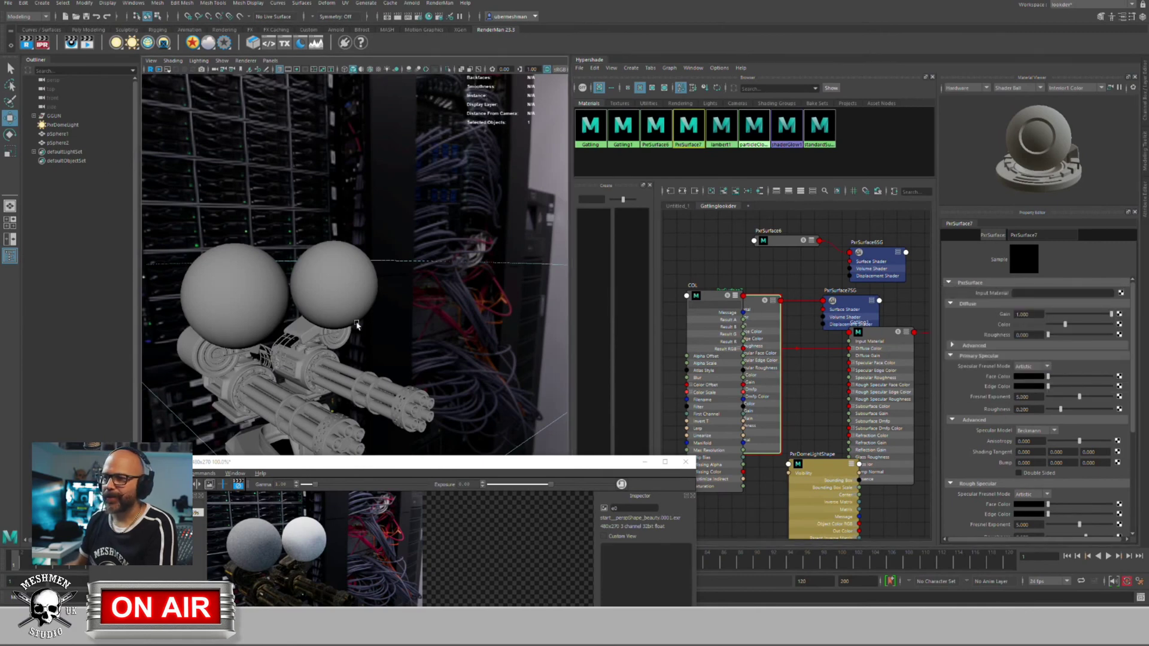
Step: Compare the rendered grey and white spheres with the server room's wall and racks from several angles
{"action": "left_click_drag", "start_coordinate": [354, 323], "coordinate": [410, 252], "text": "alt"}
{"action": "scroll", "coordinate": [411, 251], "scroll_direction": "up", "scroll_amount": 2}
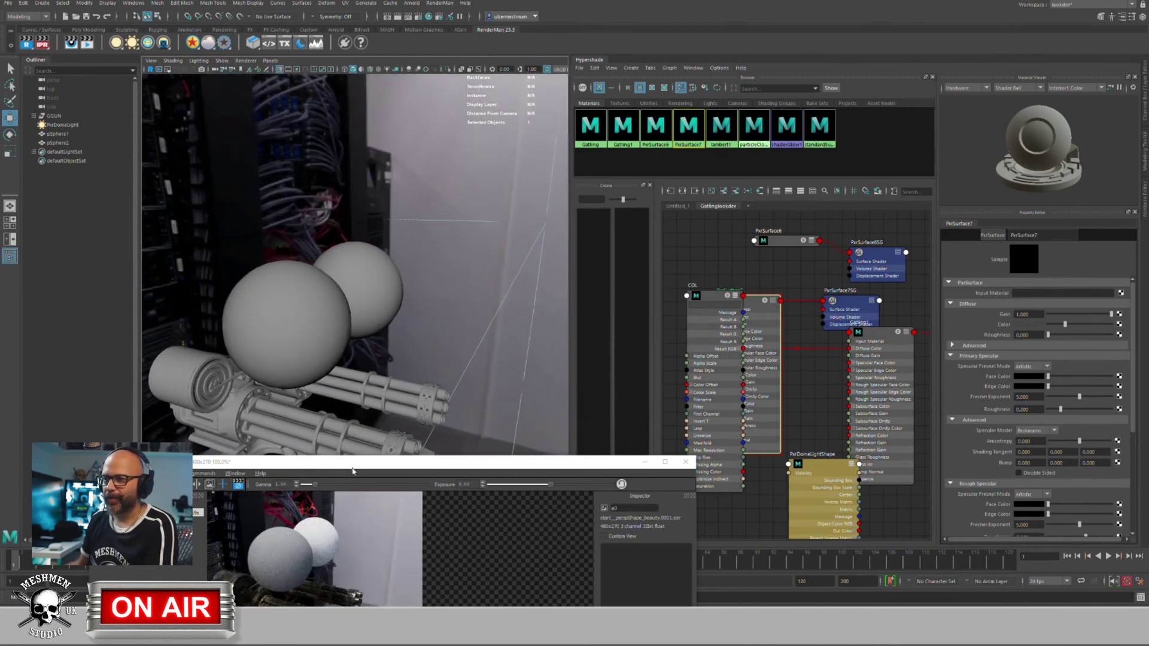
{"action": "left_click_drag", "start_coordinate": [355, 467], "coordinate": [738, 143]}
{"action": "left_click_drag", "start_coordinate": [293, 259], "coordinate": [274, 267], "text": "alt"}
{"action": "left_click", "coordinate": [71, 125]}
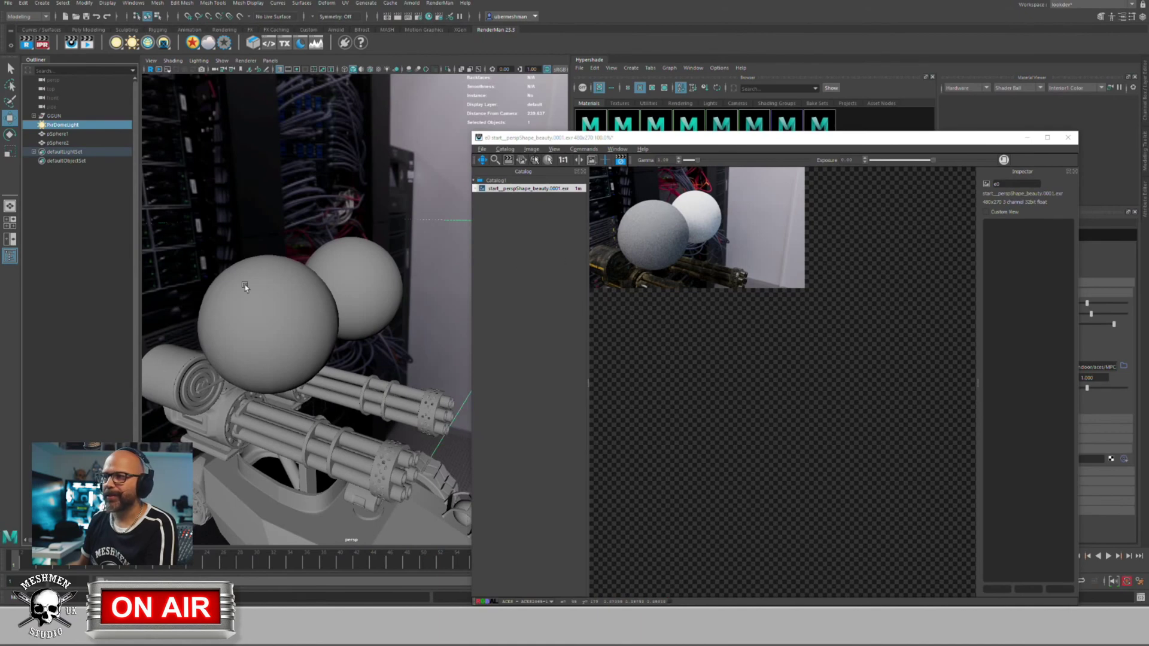
{"action": "left_click_drag", "start_coordinate": [246, 285], "coordinate": [223, 284], "text": "alt"}
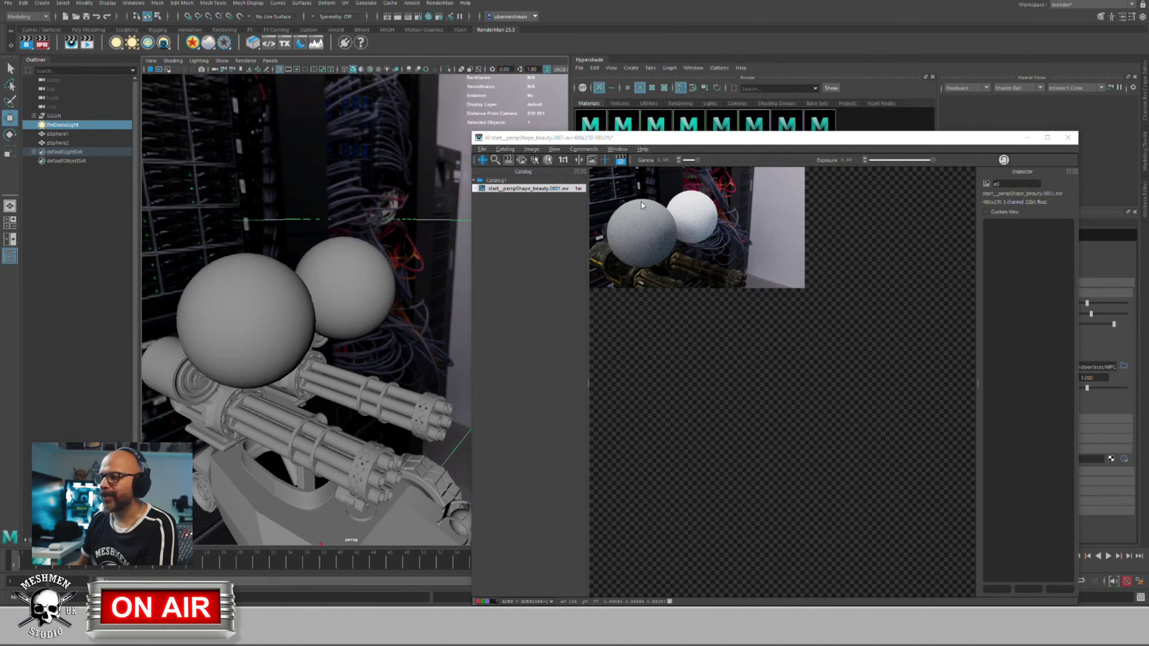
{"action": "left_click_drag", "start_coordinate": [346, 247], "coordinate": [271, 253], "text": "alt"}
{"action": "left_click_drag", "start_coordinate": [844, 140], "coordinate": [649, 407]}
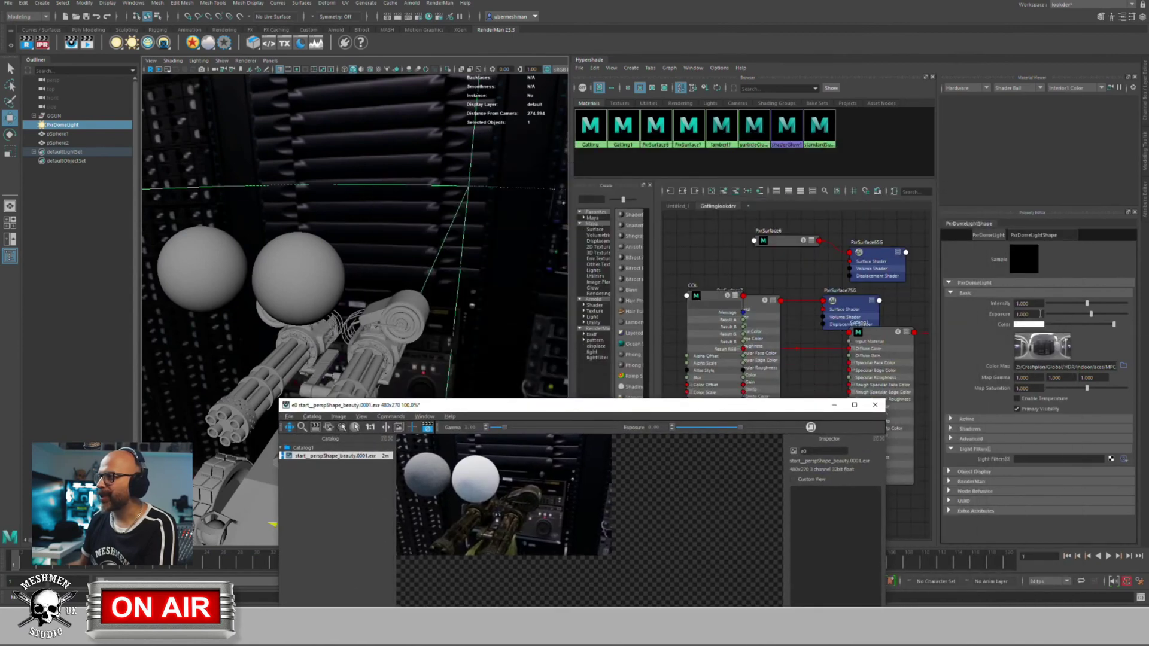
Step: Lower the dome light's exposure slightly
{"action": "left_click", "coordinate": [1040, 314]}
{"action": "type", "text": "0."}
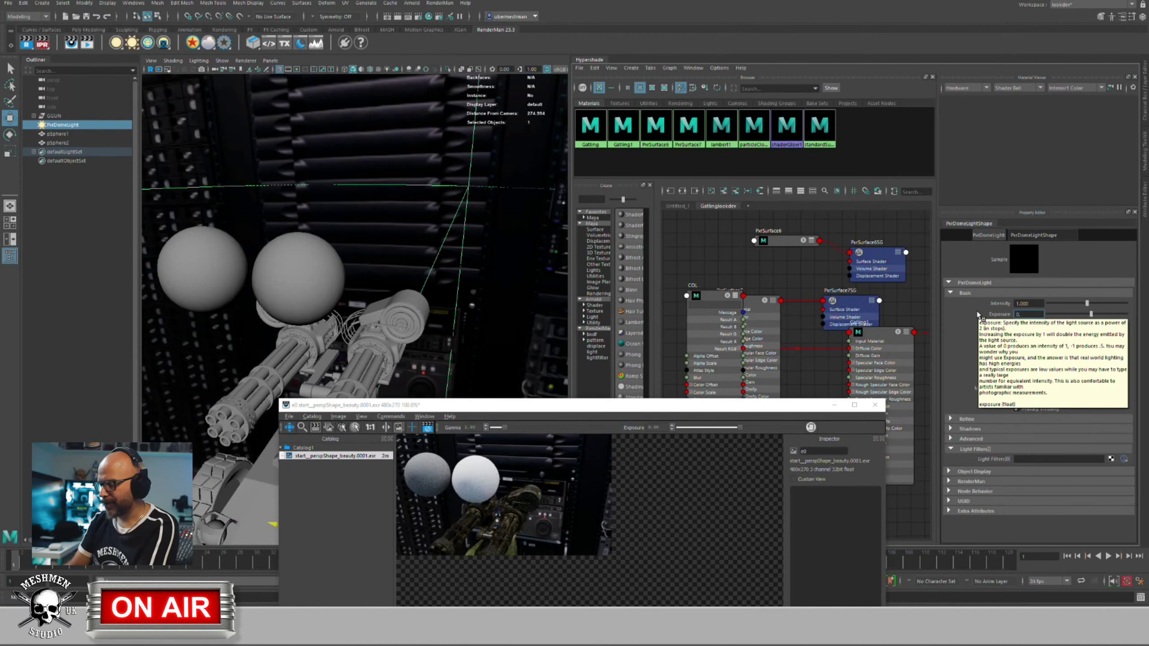
{"action": "key", "text": "Return"}
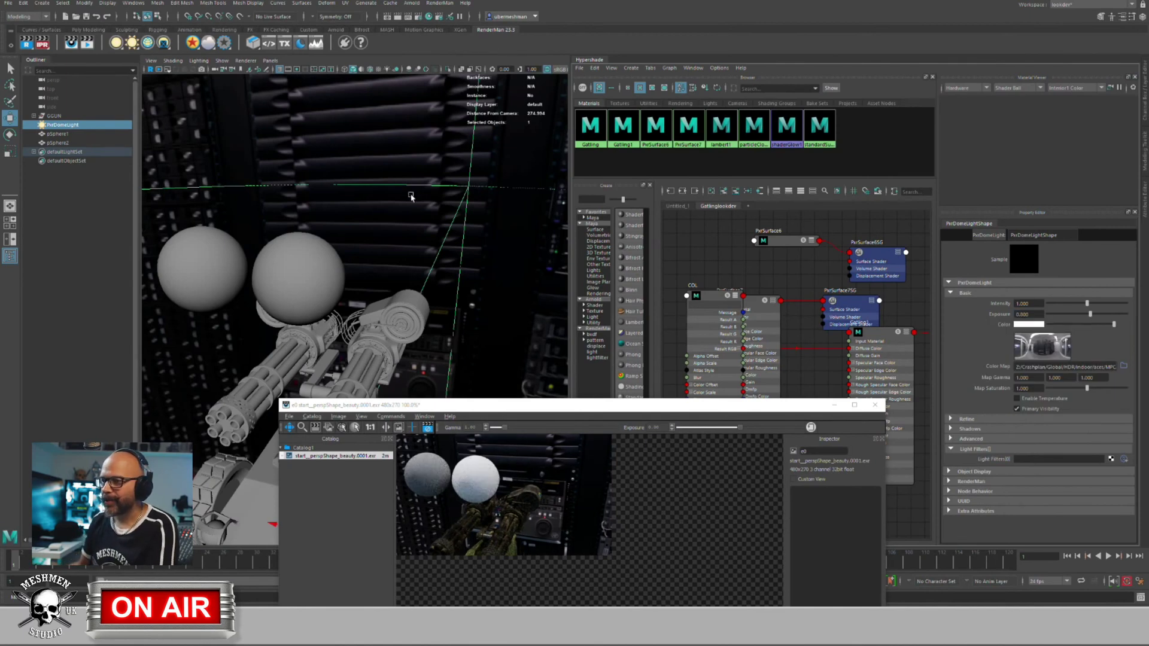
Step: Examine the two rendered spheres up close against the server racks and the room's floor
{"action": "left_click_drag", "start_coordinate": [411, 197], "coordinate": [369, 221], "text": "alt"}
{"action": "right_click_drag", "start_coordinate": [369, 220], "coordinate": [533, 263], "text": "alt"}
{"action": "middle_click_drag", "start_coordinate": [461, 259], "coordinate": [588, 361], "text": "alt"}
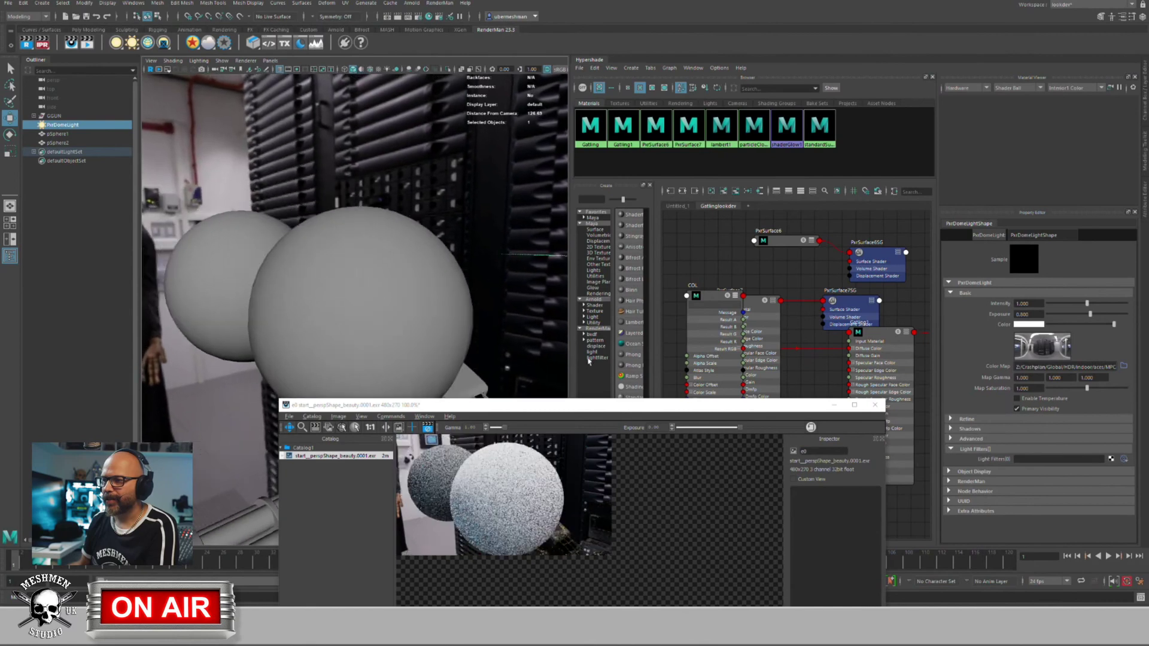
{"action": "middle_click_drag", "start_coordinate": [479, 226], "coordinate": [513, 257], "text": "alt"}
{"action": "left_click_drag", "start_coordinate": [513, 257], "coordinate": [499, 347], "text": "alt"}
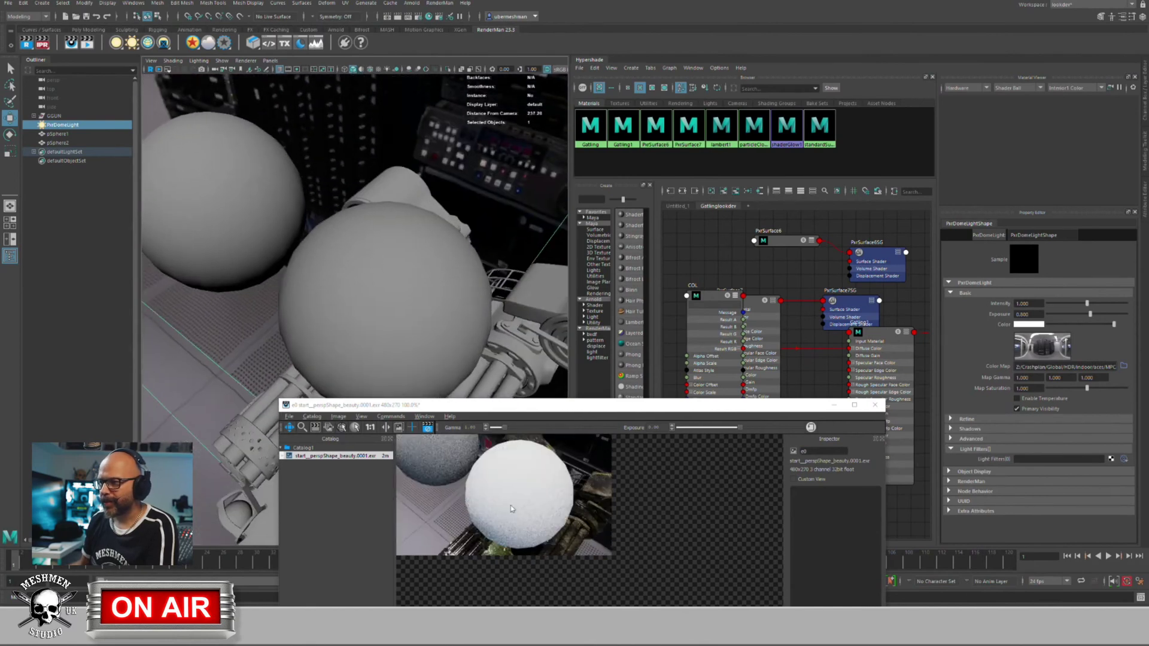
{"action": "left_click_drag", "start_coordinate": [533, 407], "coordinate": [558, 98]}
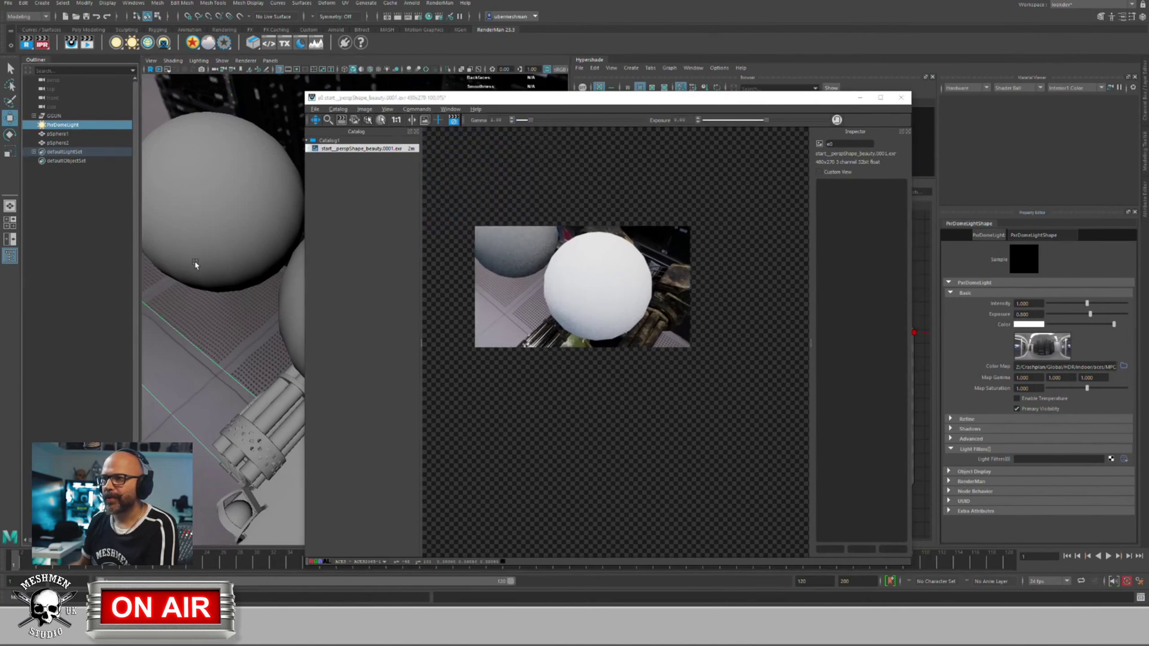
{"action": "middle_click_drag", "start_coordinate": [269, 262], "coordinate": [256, 359], "text": "alt"}
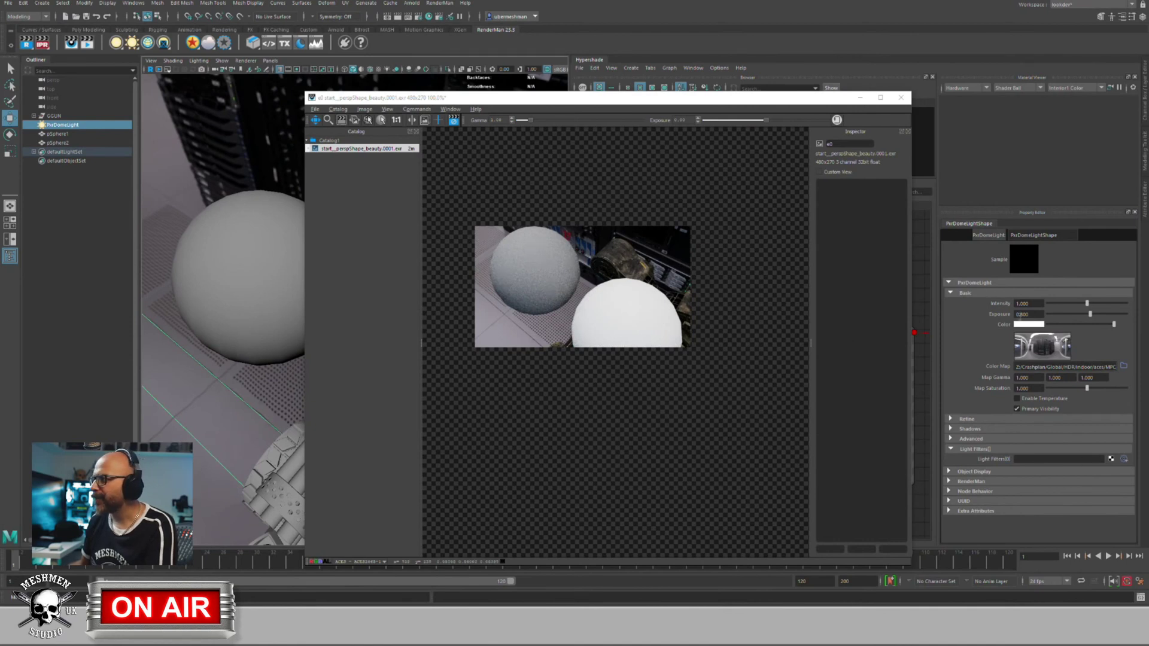
Step: Set the dome light's exposure to 0.75
{"action": "left_click", "coordinate": [1020, 314]}
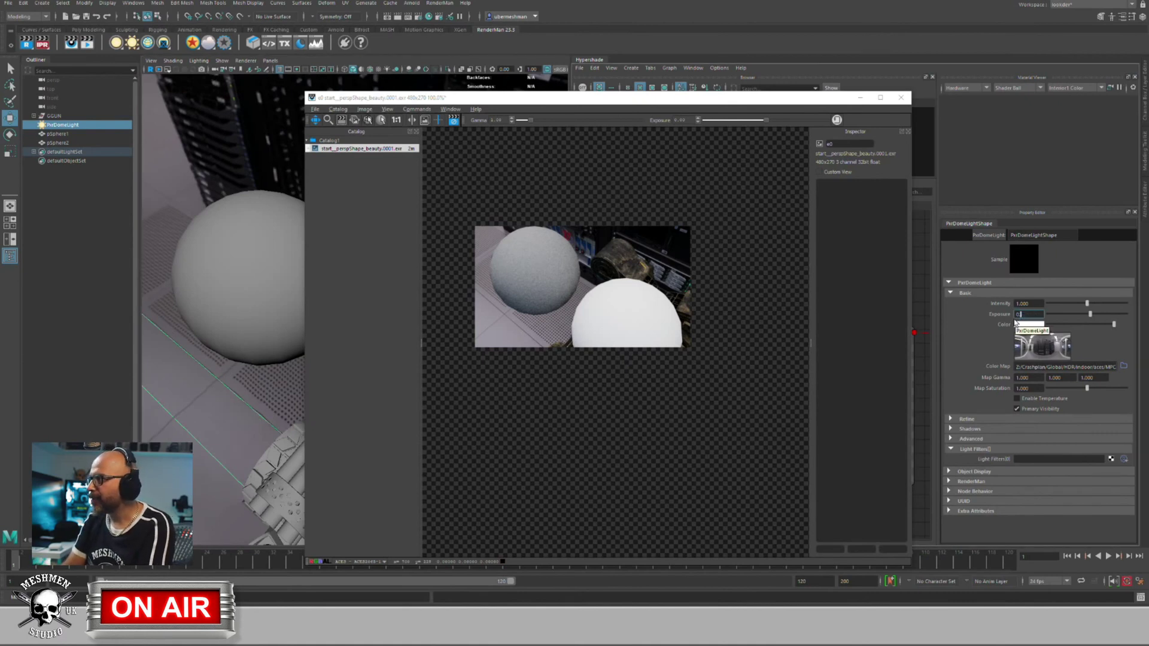
{"action": "type", "text": "0.75"}
{"action": "key", "text": "Return"}
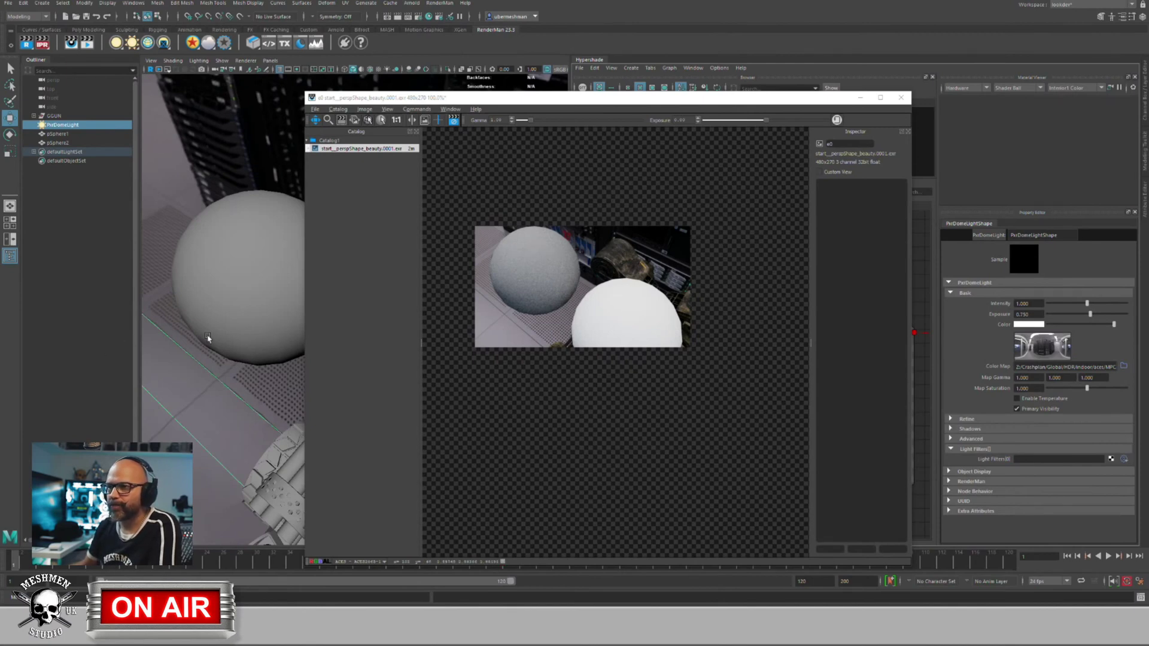
Step: Check how the dark racks, pale wall and floor light the two spheres in the enlarged render
{"action": "left_click_drag", "start_coordinate": [208, 338], "coordinate": [210, 290], "text": "alt"}
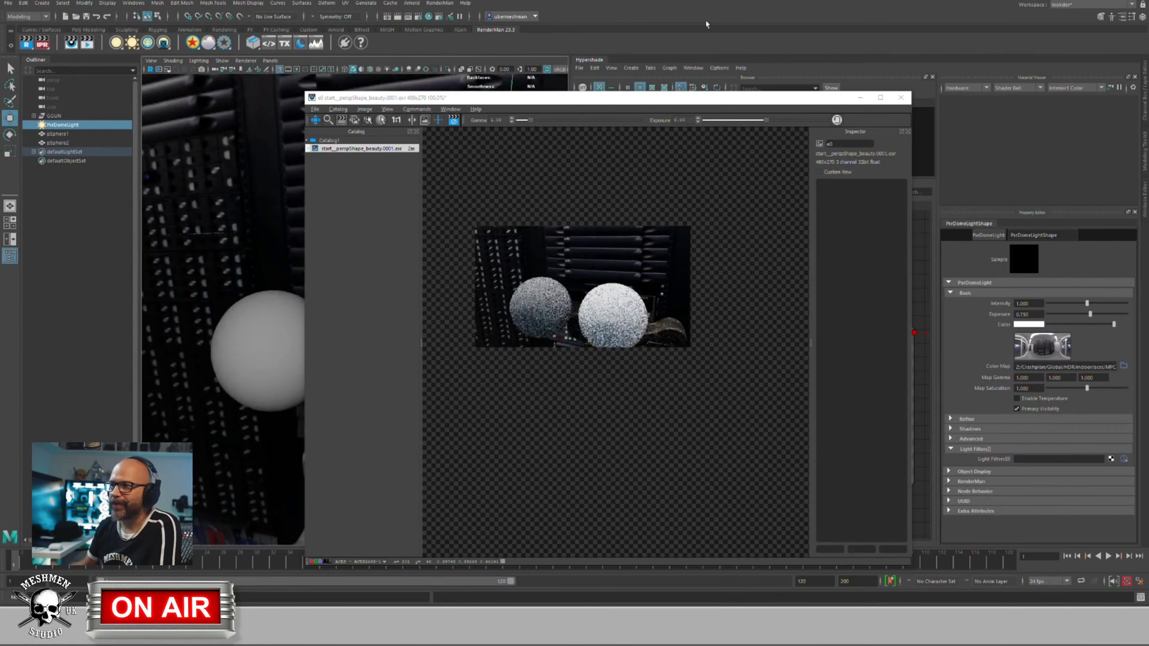
{"action": "left_click_drag", "start_coordinate": [618, 105], "coordinate": [802, 106]}
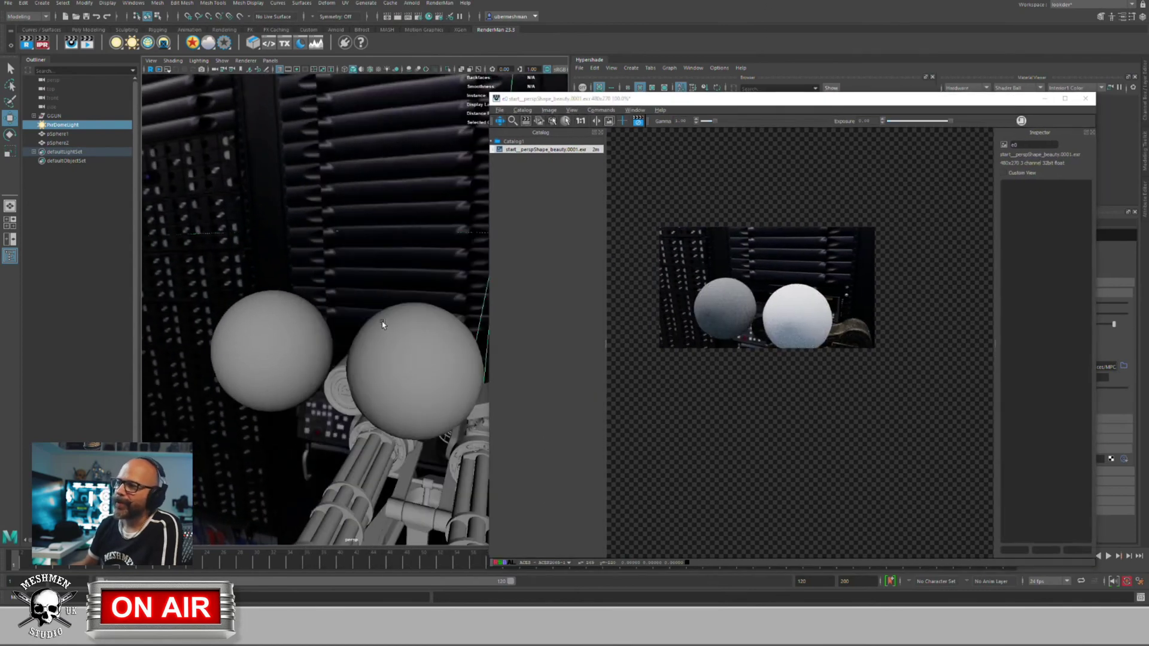
{"action": "right_click_drag", "start_coordinate": [382, 326], "coordinate": [362, 301], "text": "alt"}
{"action": "left_click_drag", "start_coordinate": [363, 301], "coordinate": [308, 328], "text": "alt"}
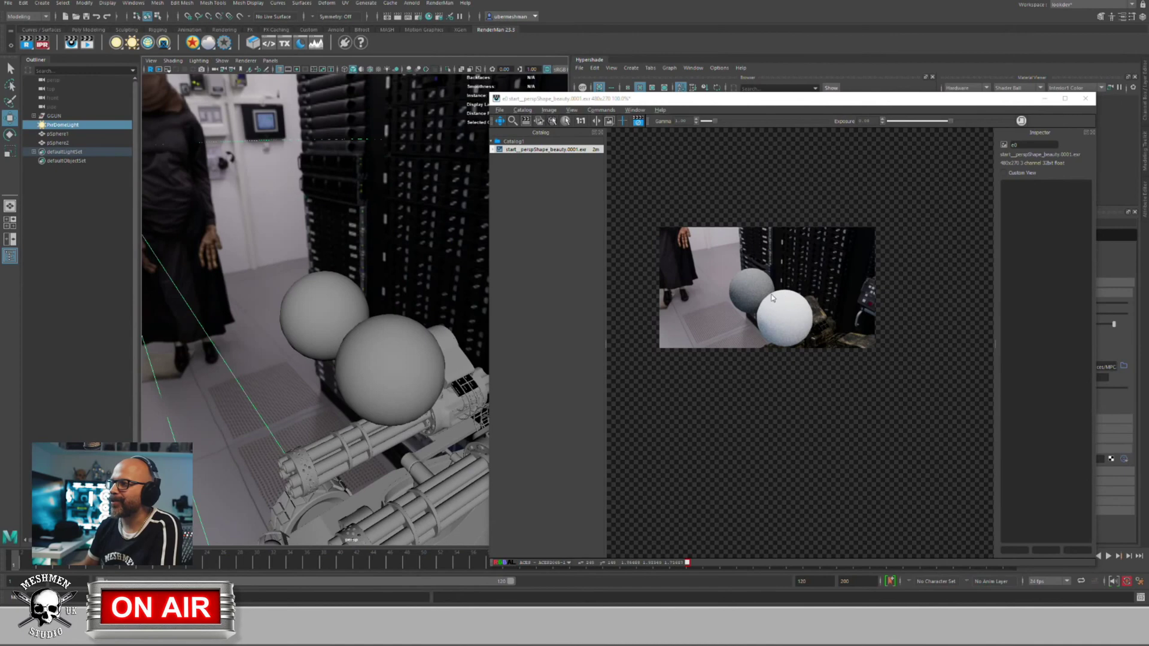
{"action": "scroll", "coordinate": [787, 296], "scroll_direction": "up", "scroll_amount": 5}
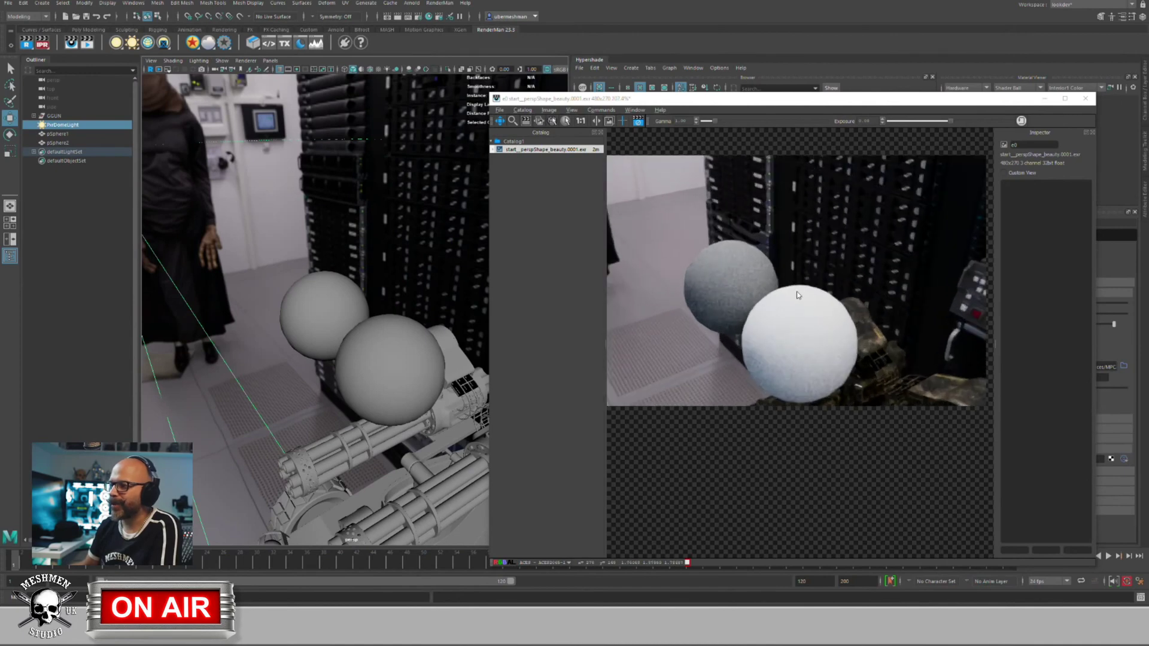
Step: Examine the ceiling's strip light in the viewport and render, and return to the spheres above the car
{"action": "left_click_drag", "start_coordinate": [373, 308], "coordinate": [289, 359], "text": "alt"}
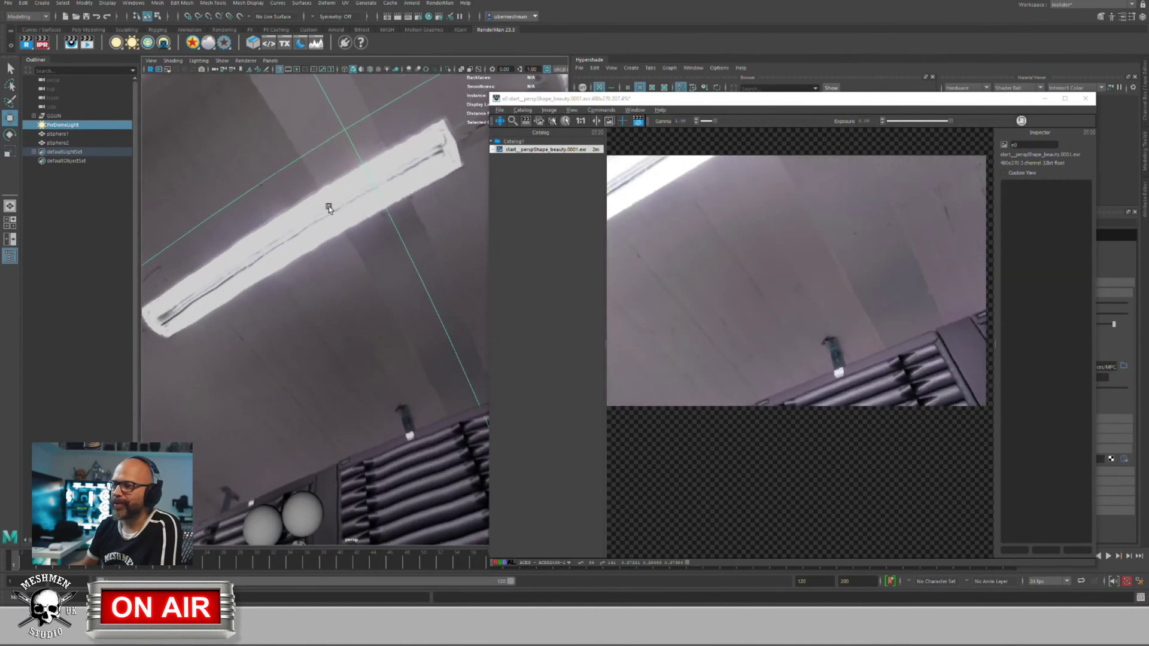
{"action": "left_click_drag", "start_coordinate": [328, 206], "coordinate": [321, 193], "text": "alt"}
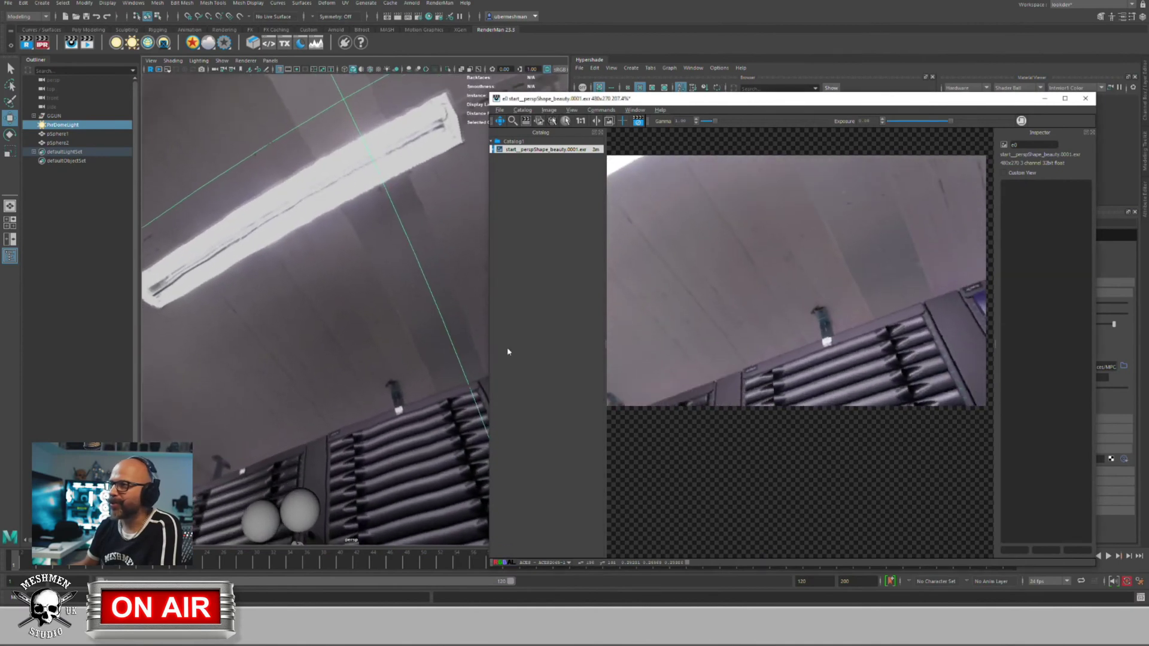
{"action": "left_click_drag", "start_coordinate": [180, 311], "coordinate": [301, 372], "text": "alt"}
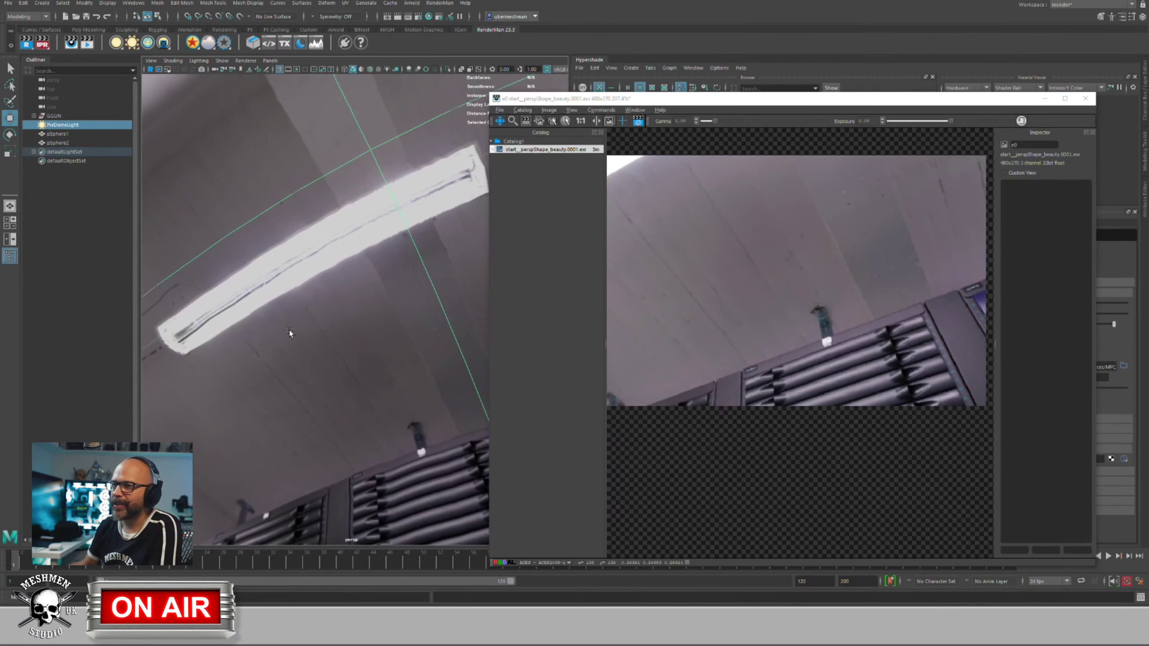
{"action": "left_click_drag", "start_coordinate": [289, 331], "coordinate": [299, 313], "text": "alt"}
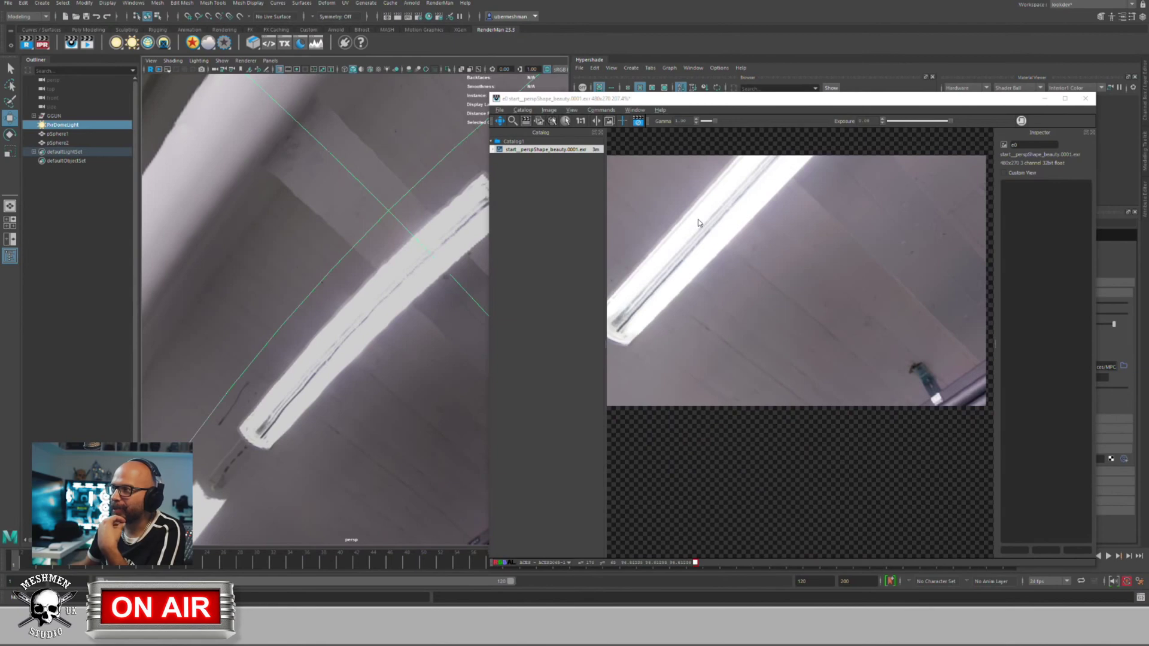
{"action": "left_click_drag", "start_coordinate": [371, 335], "coordinate": [472, 405], "text": "alt"}
{"action": "scroll", "coordinate": [402, 398], "scroll_direction": "up", "scroll_amount": 5}
{"action": "mouse_move", "coordinate": [402, 398]}
{"action": "left_mouse_down", "text": "alt"}
{"action": "mouse_move", "coordinate": [381, 386]}
{"action": "mouse_move", "coordinate": [393, 396]}
{"action": "left_mouse_up", "text": "alt"}
{"action": "middle_click_drag", "start_coordinate": [392, 396], "coordinate": [271, 259], "text": "alt"}
{"action": "left_click_drag", "start_coordinate": [364, 326], "coordinate": [335, 314], "text": "alt"}
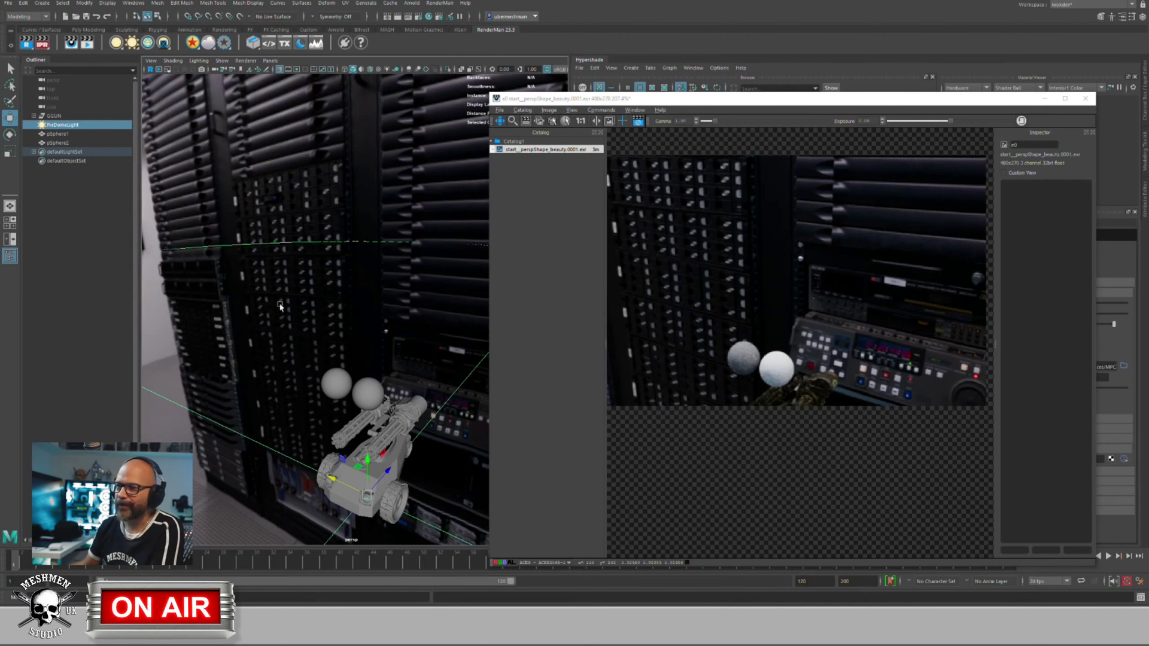
Step: Delete the white and mid-grey reference spheres above the Gatling car
{"action": "left_click", "coordinate": [369, 398]}
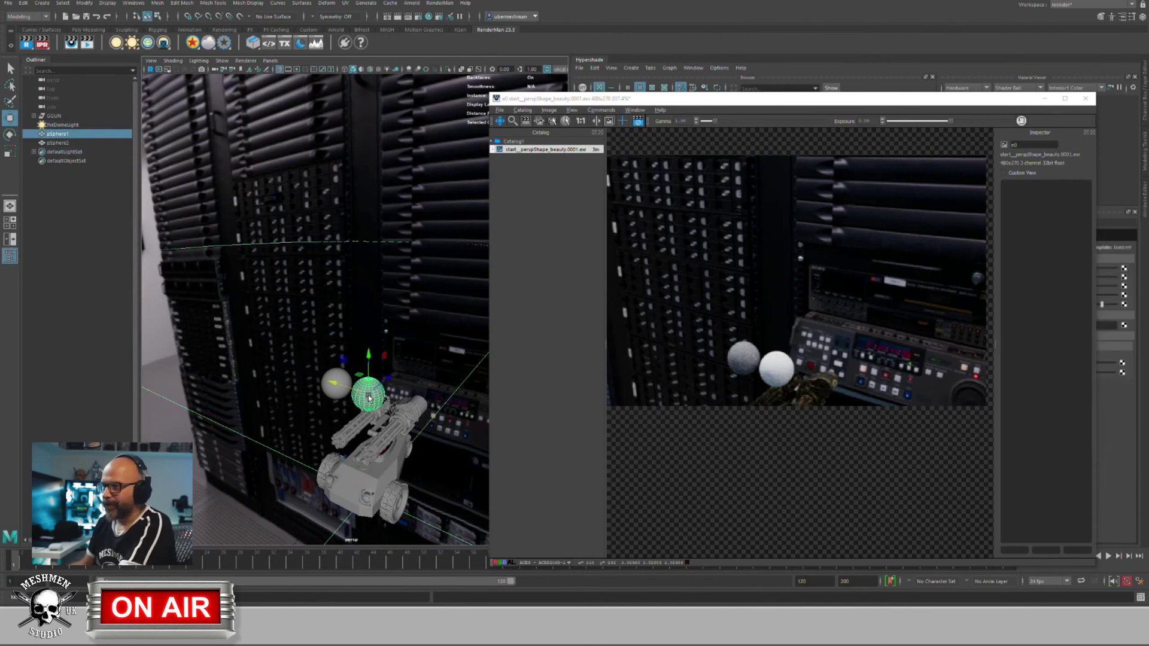
{"action": "key", "text": "Delete"}
{"action": "left_click", "coordinate": [335, 383]}
{"action": "key", "text": "Delete"}
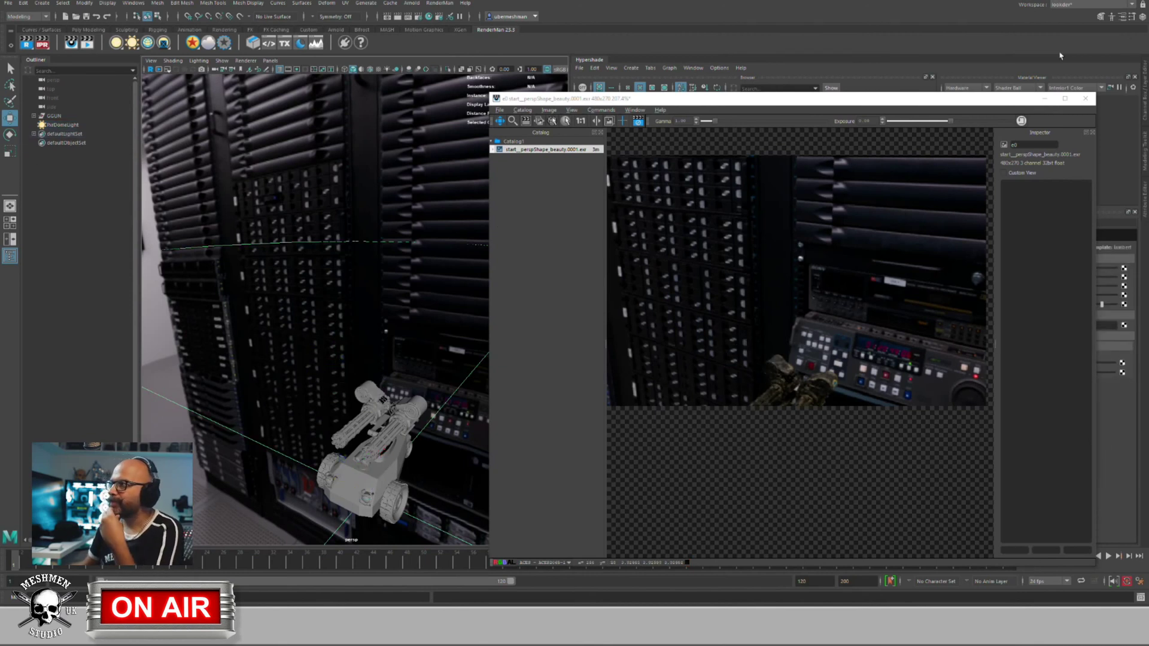
Step: Stop the live render and close the separate image window, discarding its unsaved session changes
{"action": "left_click_drag", "start_coordinate": [296, 440], "coordinate": [319, 423], "text": "alt"}
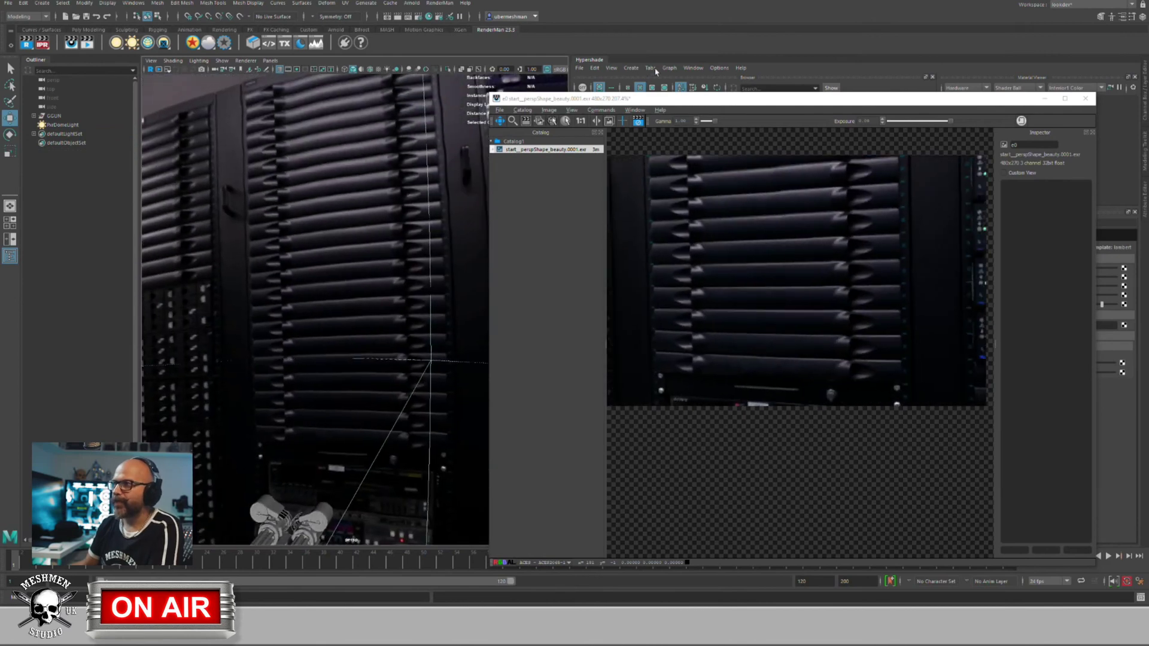
{"action": "left_click", "coordinate": [638, 125]}
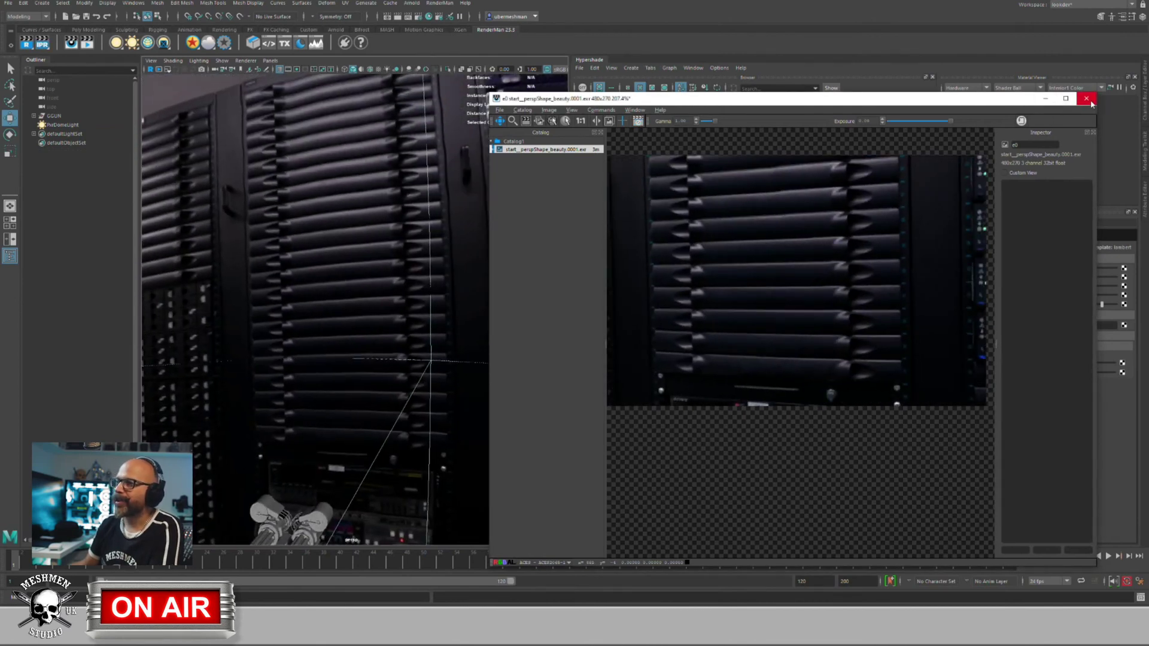
{"action": "left_click", "coordinate": [1083, 102]}
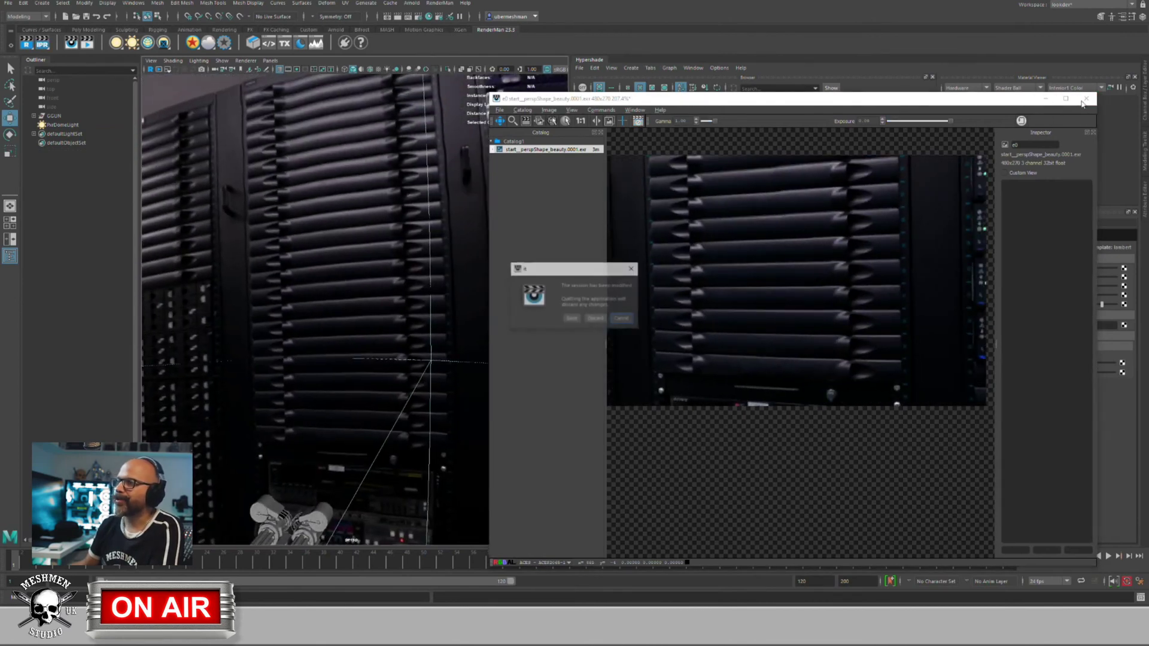
{"action": "left_click", "coordinate": [595, 318]}
{"action": "left_click_drag", "start_coordinate": [395, 96], "coordinate": [406, 295], "text": "alt"}
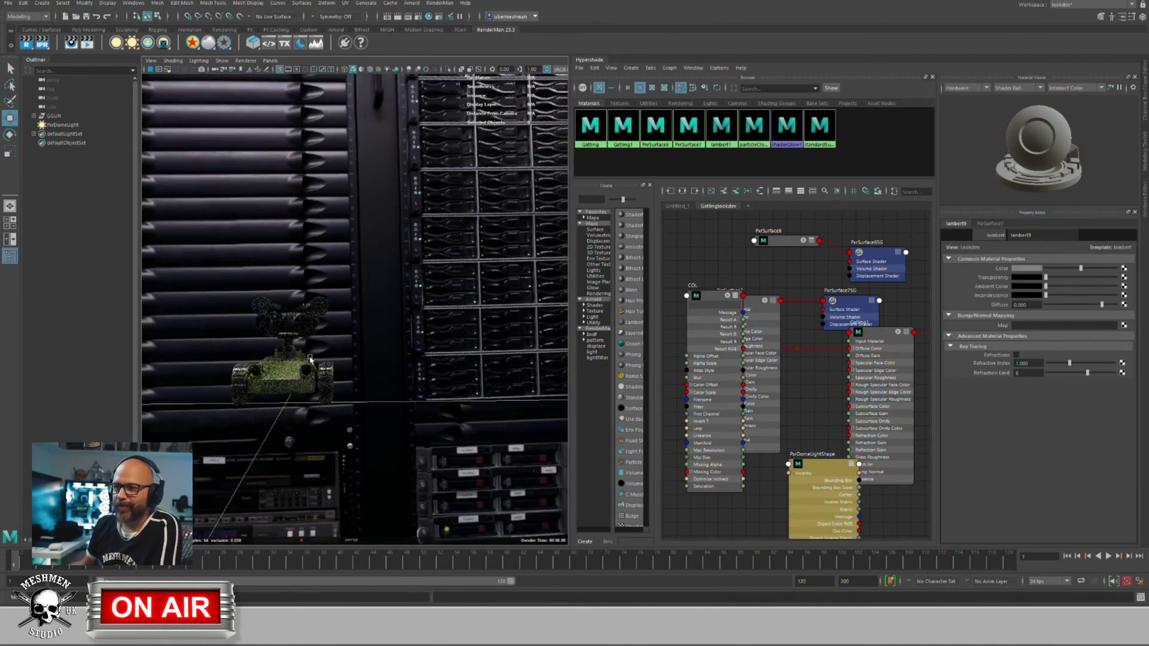
{"action": "left_click_drag", "start_coordinate": [279, 351], "coordinate": [500, 361], "text": "alt"}
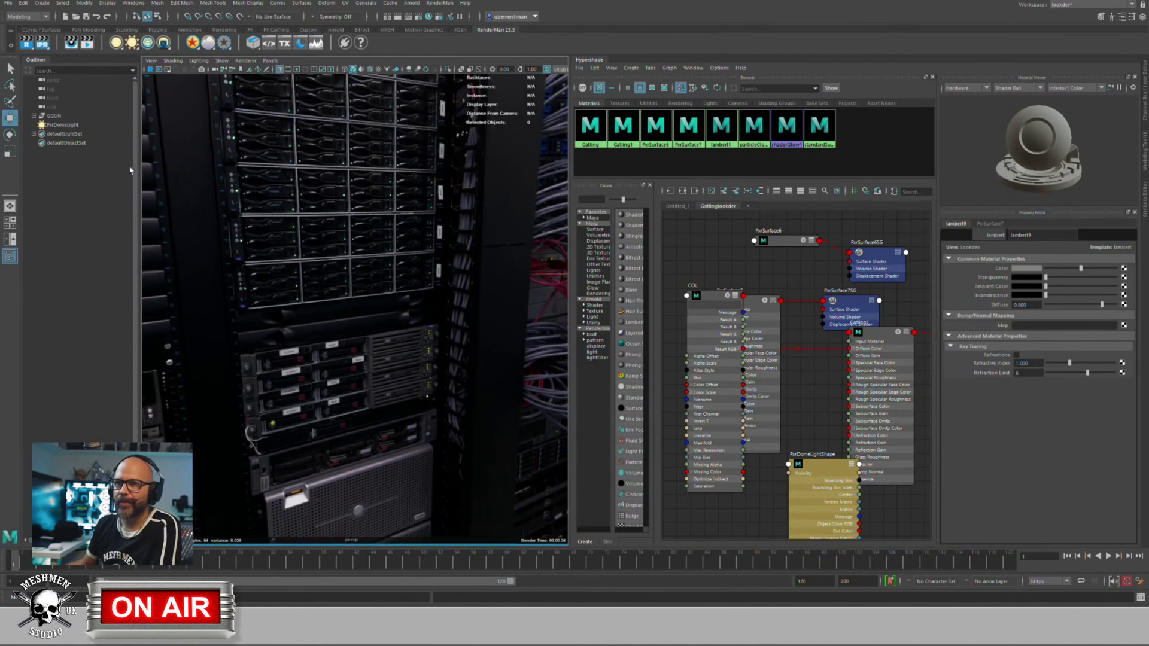
{"action": "left_click", "coordinate": [239, 199]}
{"action": "key", "text": "h"}
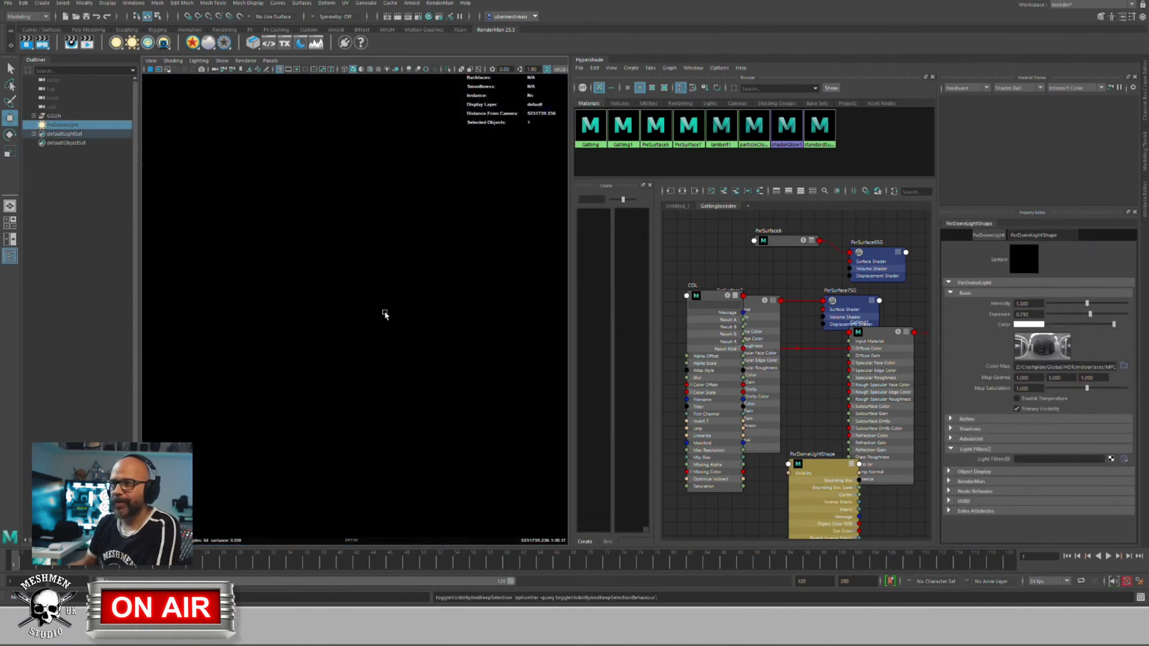
{"action": "left_click", "coordinate": [54, 116]}
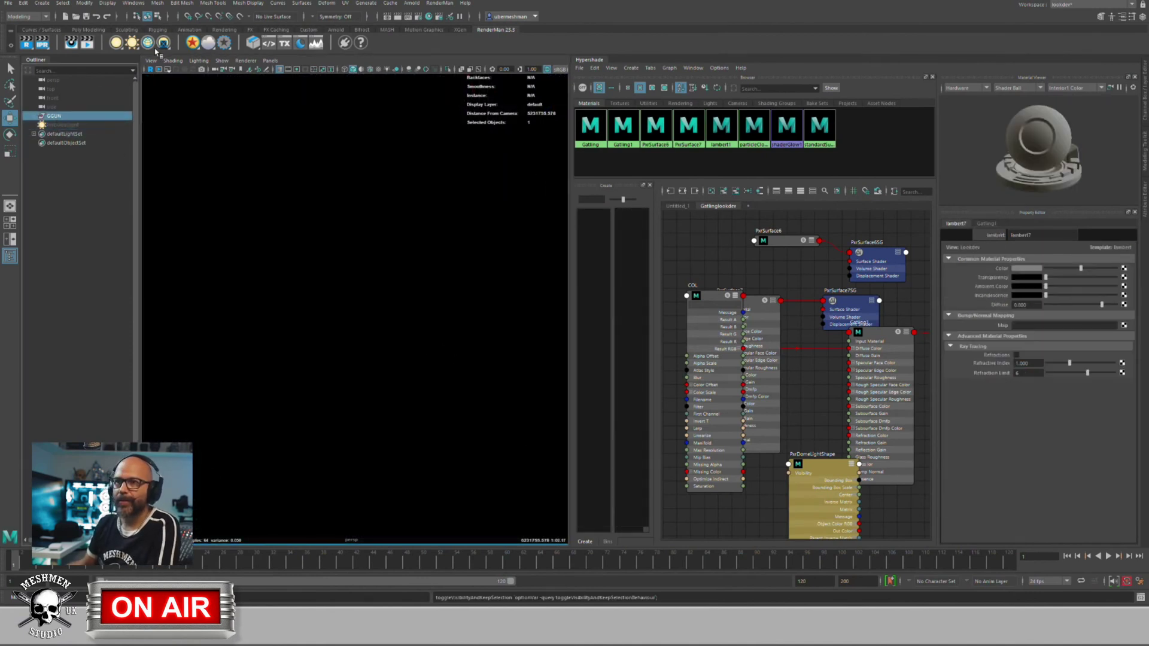
{"action": "left_click", "coordinate": [198, 61]}
{"action": "mouse_move", "coordinate": [223, 61]}
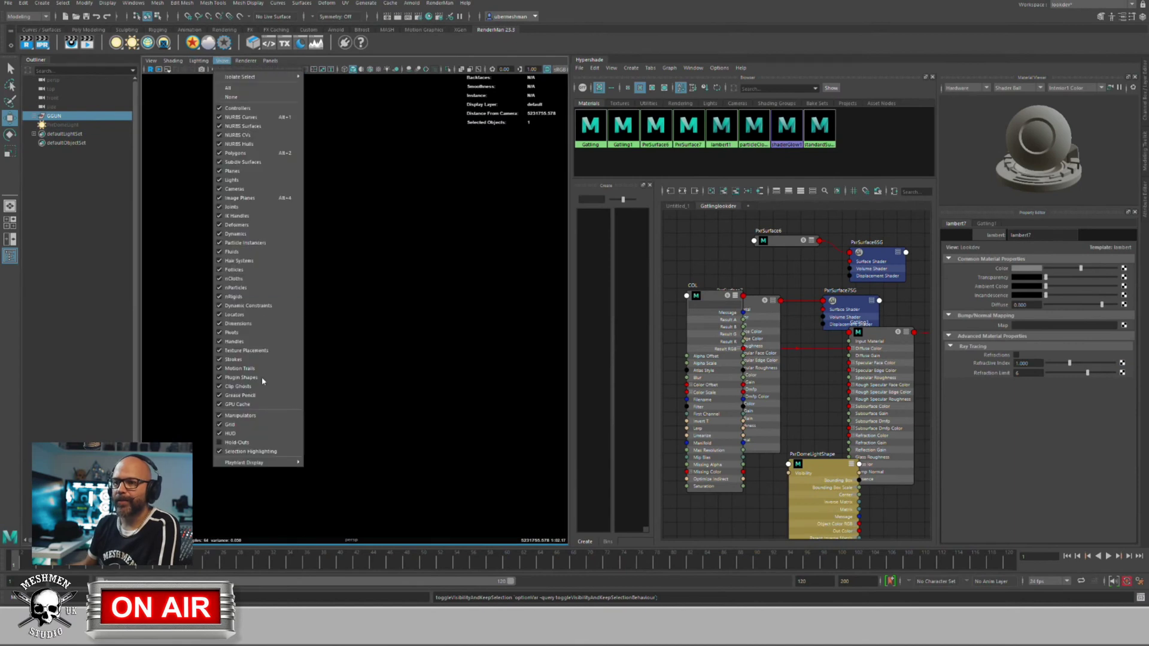
{"action": "left_click", "coordinate": [249, 448]}
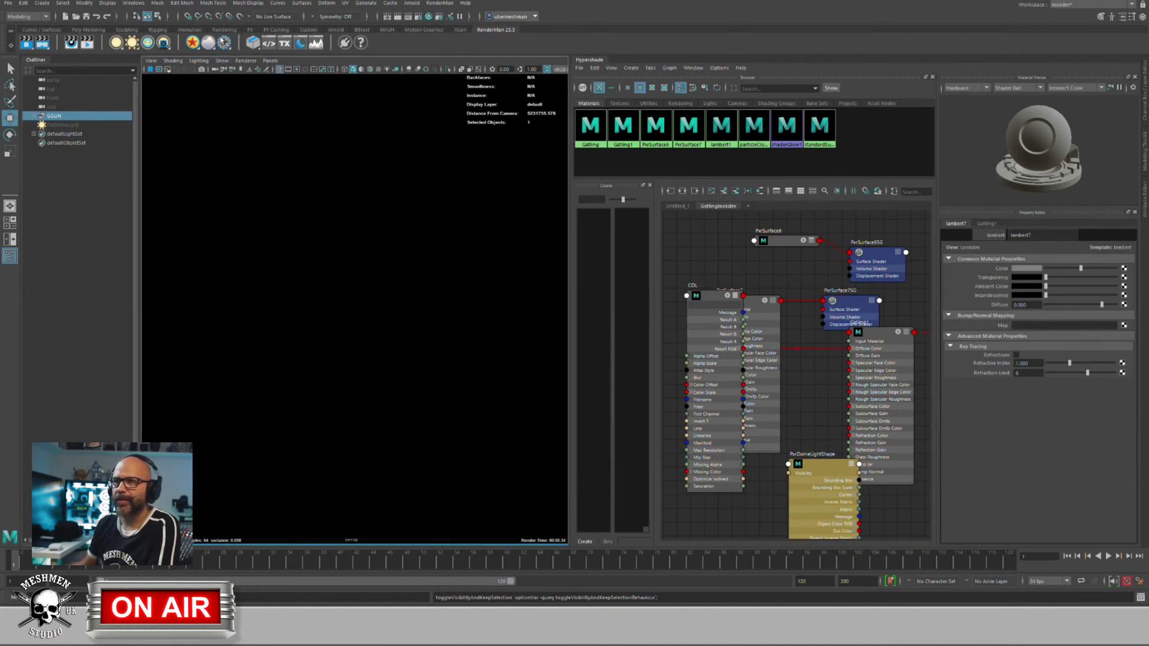
{"action": "left_click", "coordinate": [222, 61]}
{"action": "left_click", "coordinate": [251, 451]}
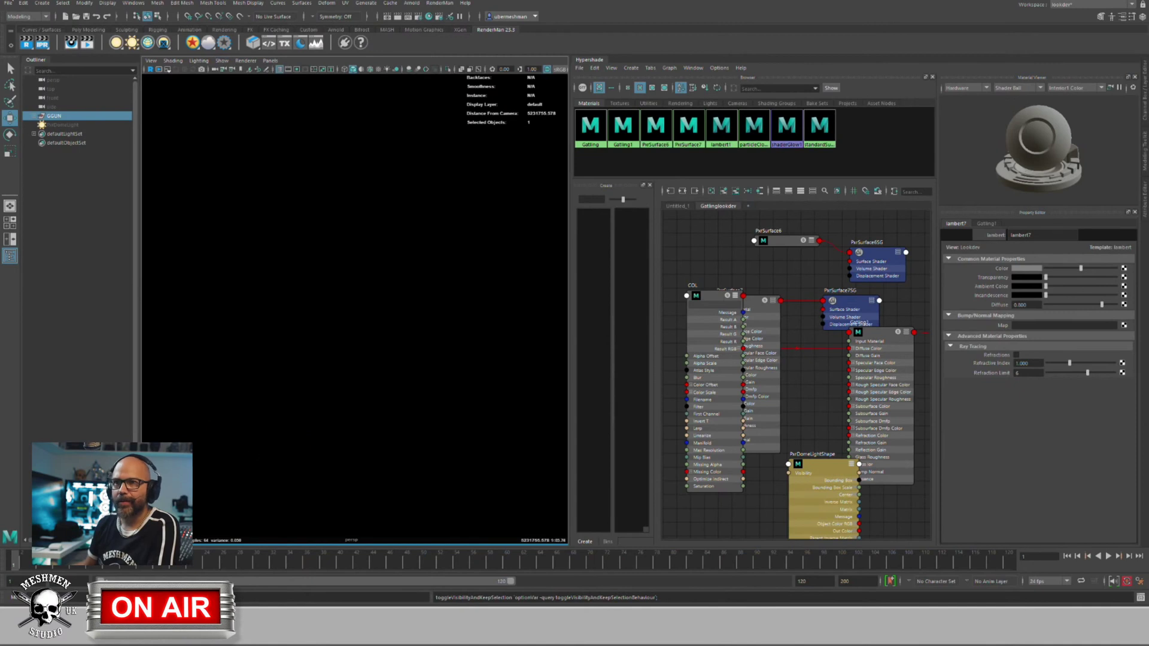
{"action": "left_click", "coordinate": [69, 124]}
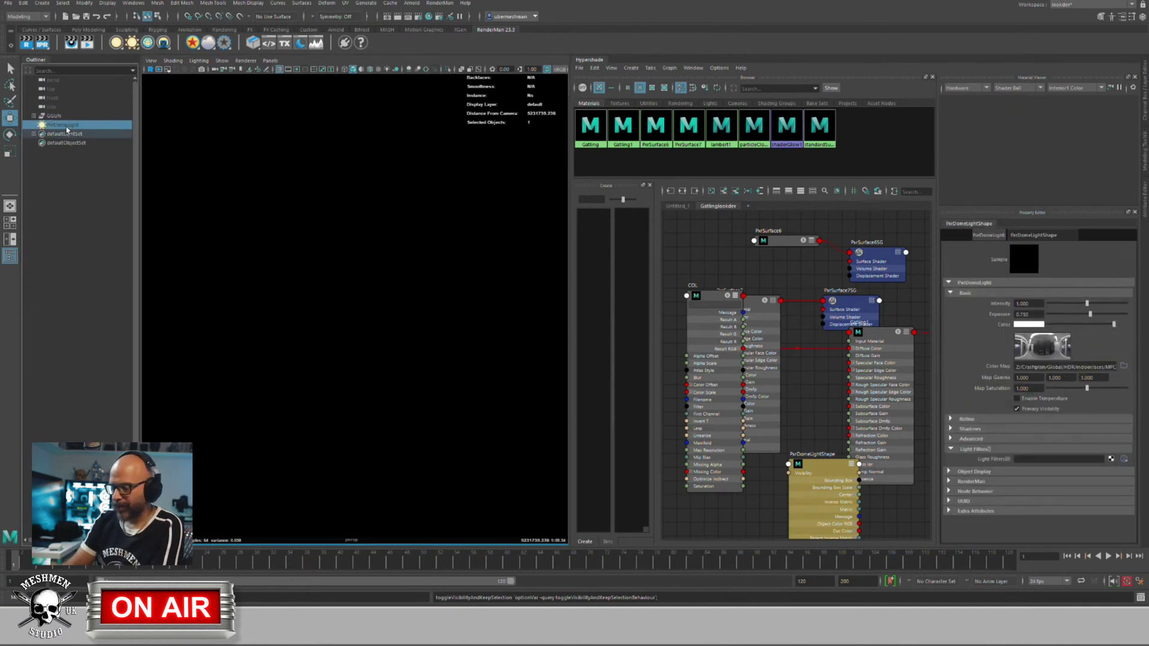
{"action": "key", "text": "ctrl+shift+h"}
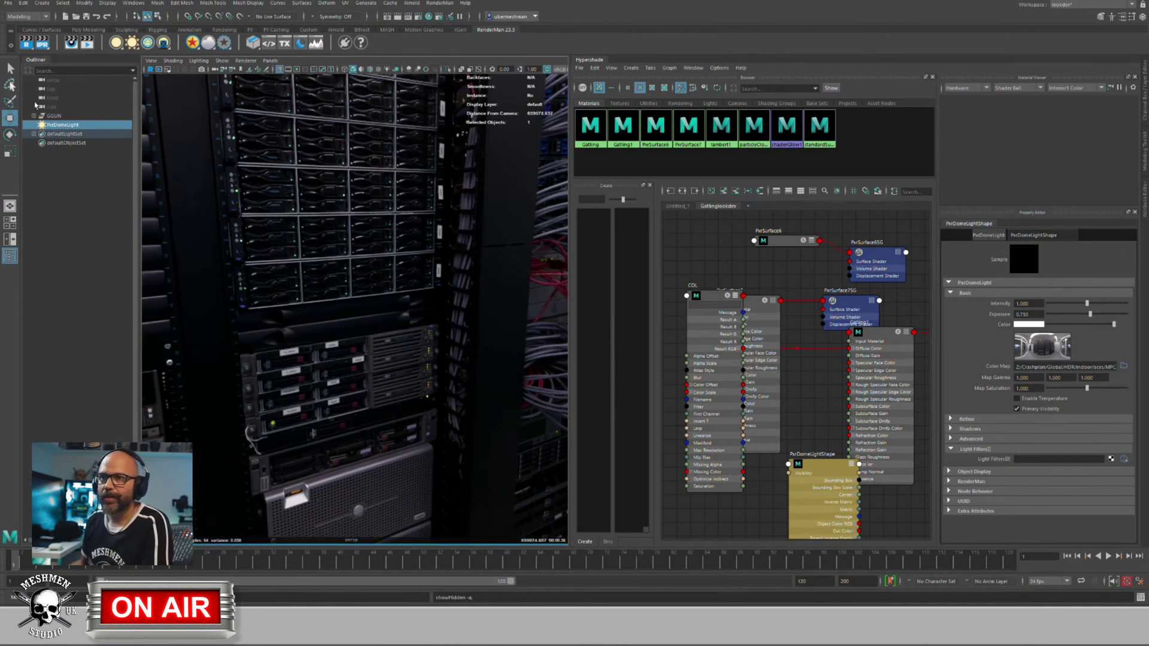
Step: Select the car's top group, look around the server room for it, and switch the viewport from RenderMan to Viewport 2.0
{"action": "left_click", "coordinate": [54, 116]}
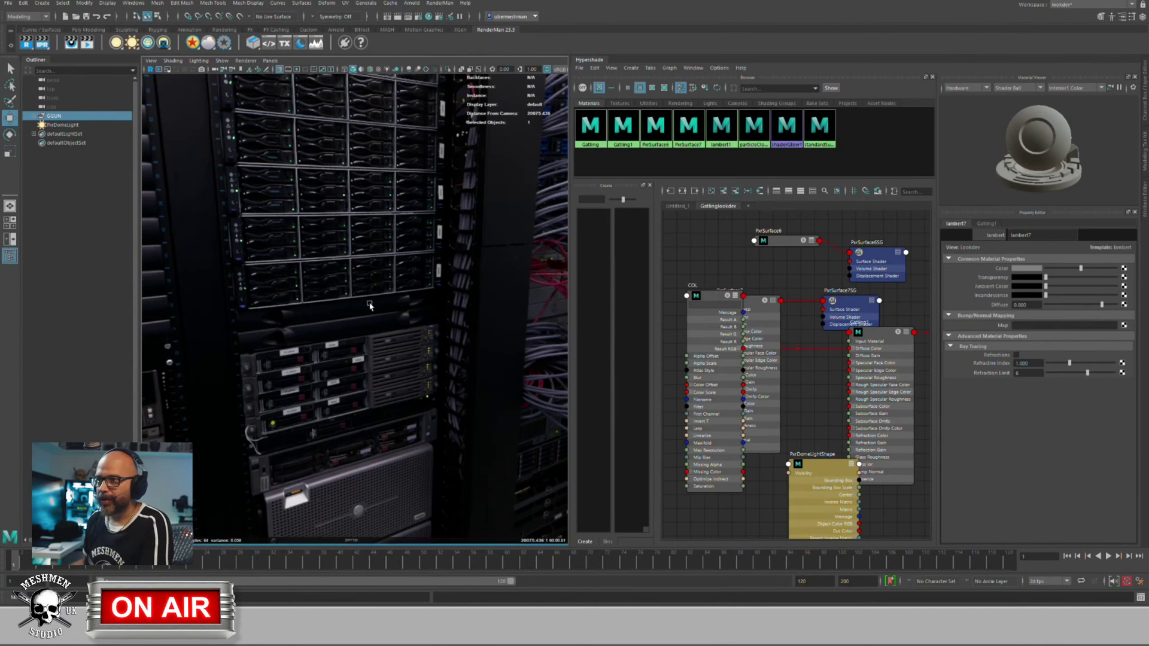
{"action": "left_click_drag", "start_coordinate": [369, 308], "coordinate": [328, 285], "text": "alt"}
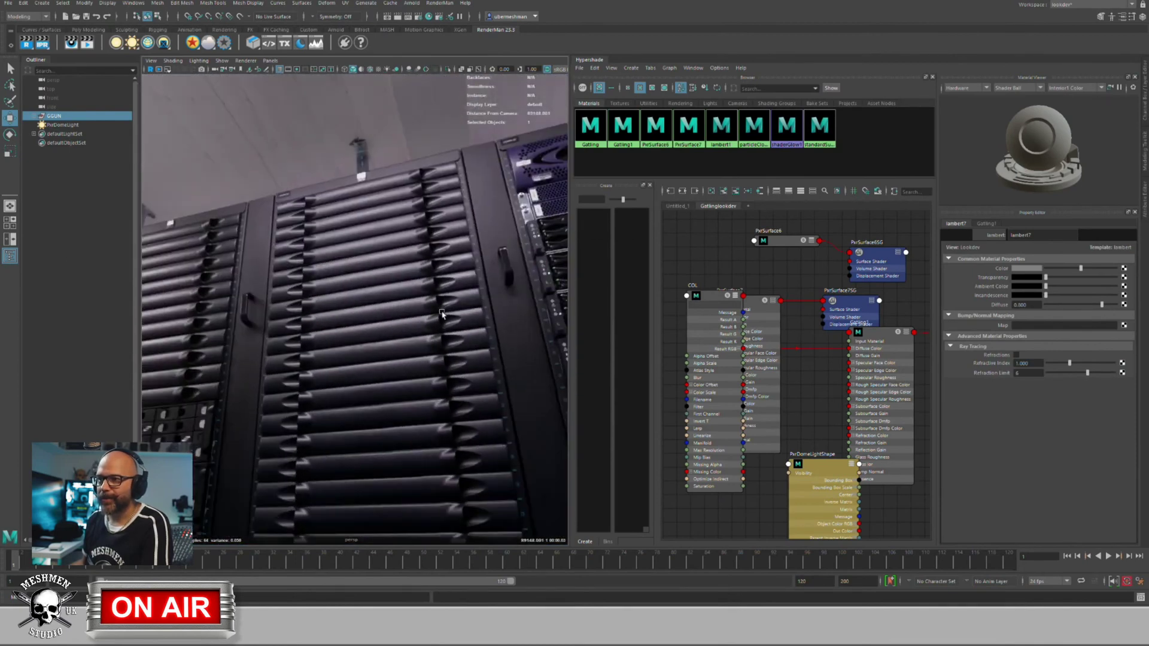
{"action": "left_click_drag", "start_coordinate": [441, 312], "coordinate": [510, 328], "text": "alt"}
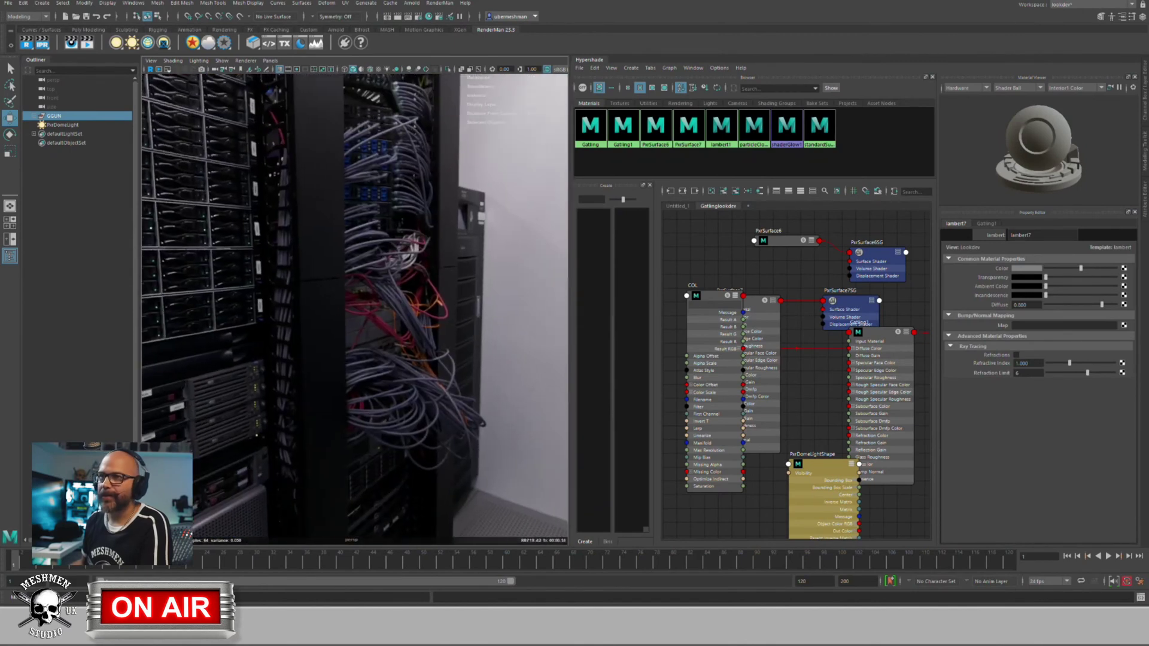
{"action": "left_click", "coordinate": [246, 61]}
{"action": "left_click", "coordinate": [252, 72]}
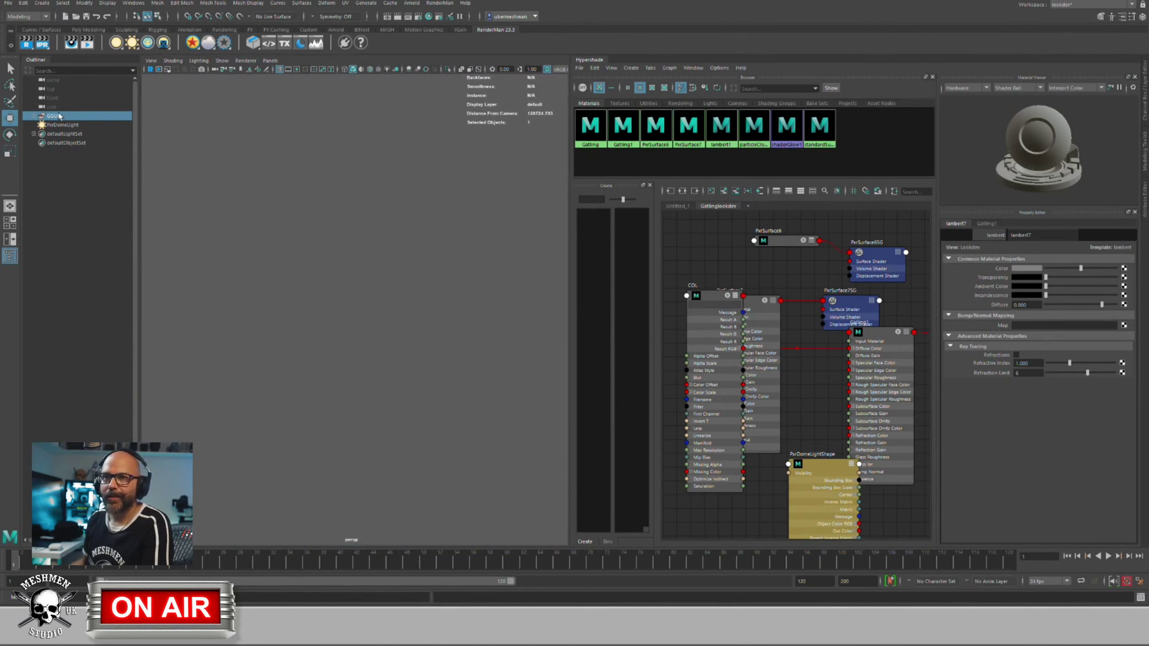
Step: Frame the first gun mesh inside the car's group and adjust the view so the whole Gatling car is visible
{"action": "left_click", "coordinate": [35, 117]}
{"action": "left_click", "coordinate": [67, 125]}
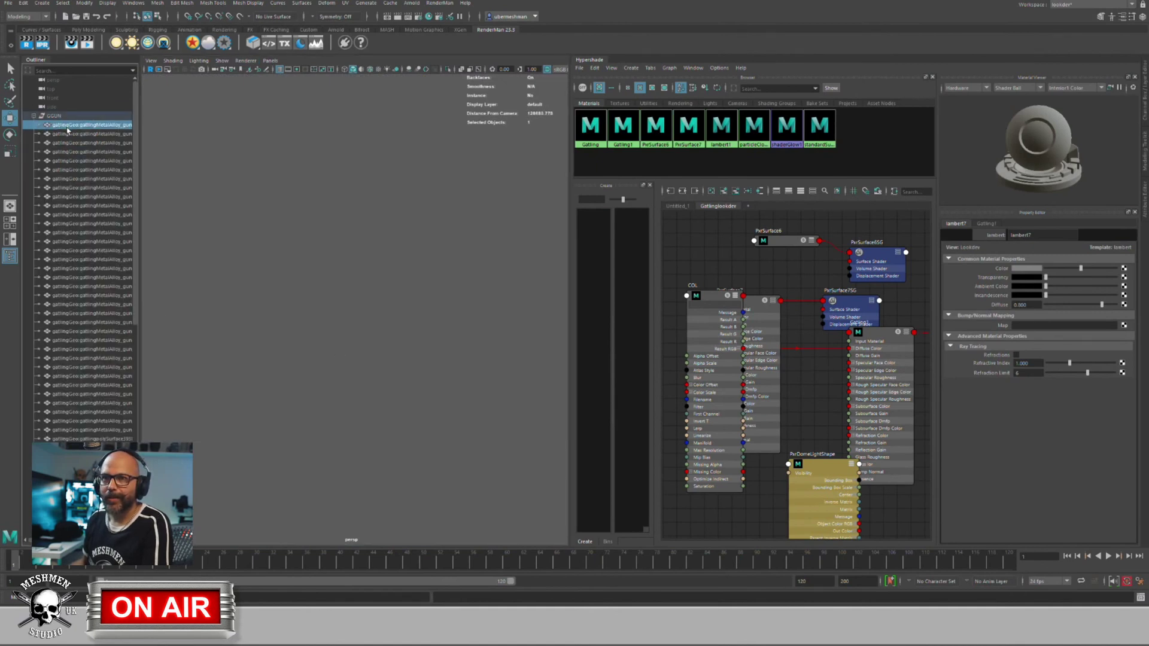
{"action": "key", "text": "f"}
{"action": "left_click_drag", "start_coordinate": [360, 368], "coordinate": [374, 382], "text": "alt"}
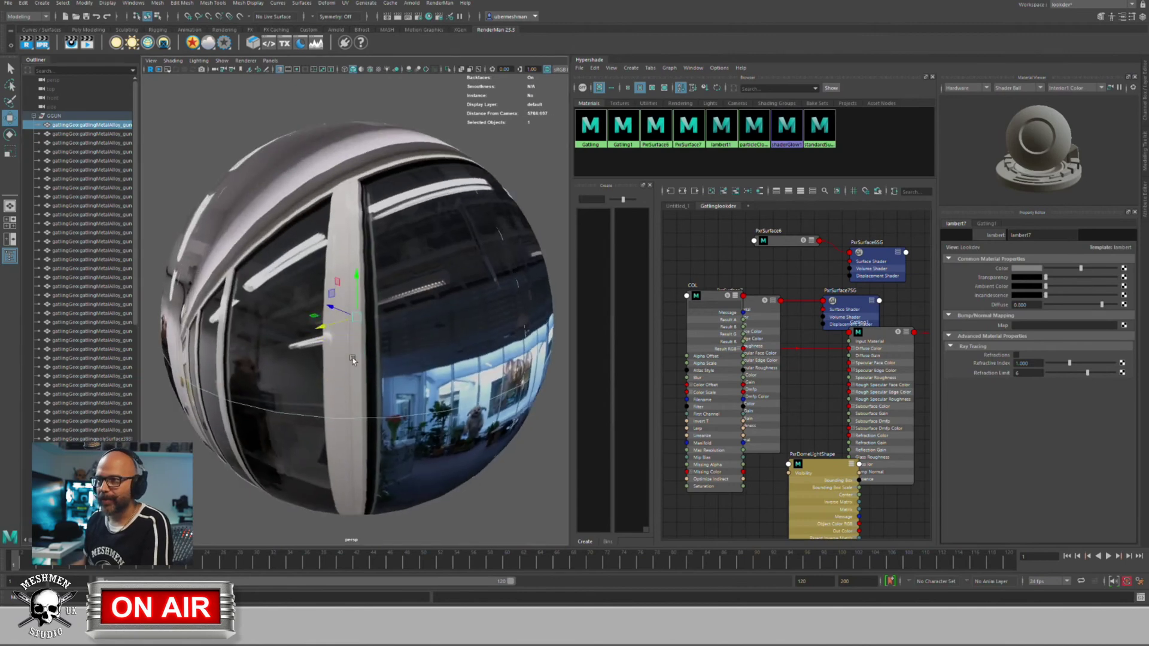
{"action": "right_click_drag", "start_coordinate": [374, 381], "coordinate": [987, 438], "text": "alt"}
{"action": "left_click_drag", "start_coordinate": [508, 421], "coordinate": [486, 408], "text": "alt"}
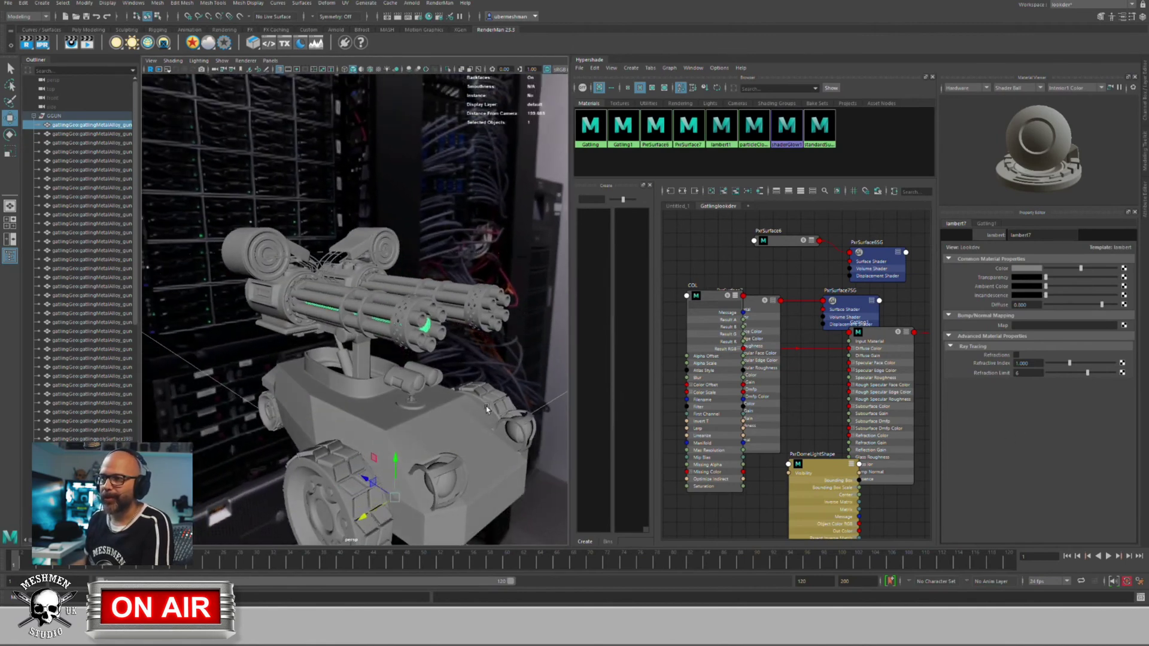
{"action": "left_click_drag", "start_coordinate": [361, 282], "coordinate": [343, 253], "text": "alt"}
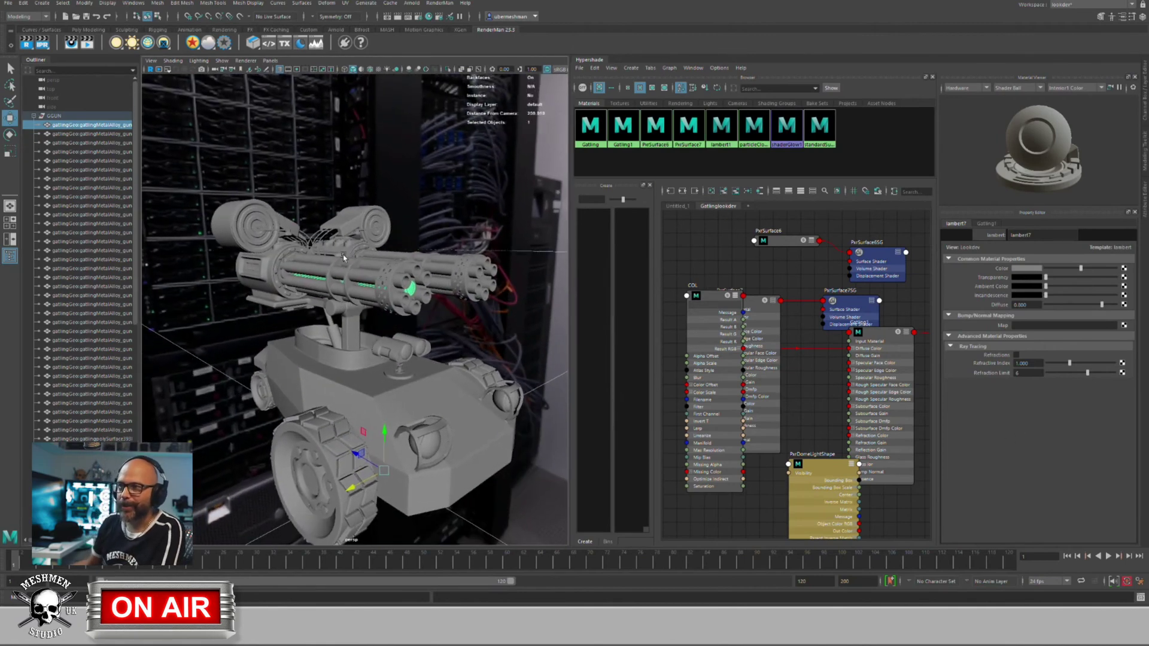
Step: Render the Gatling car live in the viewport with RenderMan
{"action": "left_click", "coordinate": [246, 61]}
{"action": "left_click", "coordinate": [262, 96]}
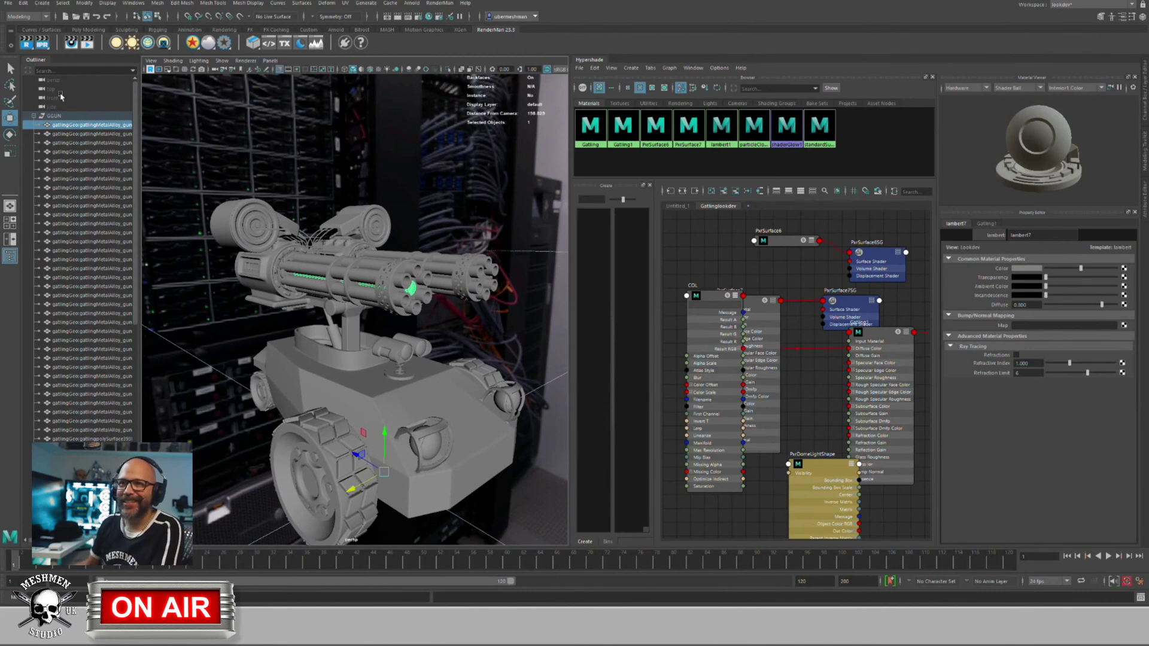
{"action": "left_click", "coordinate": [53, 117]}
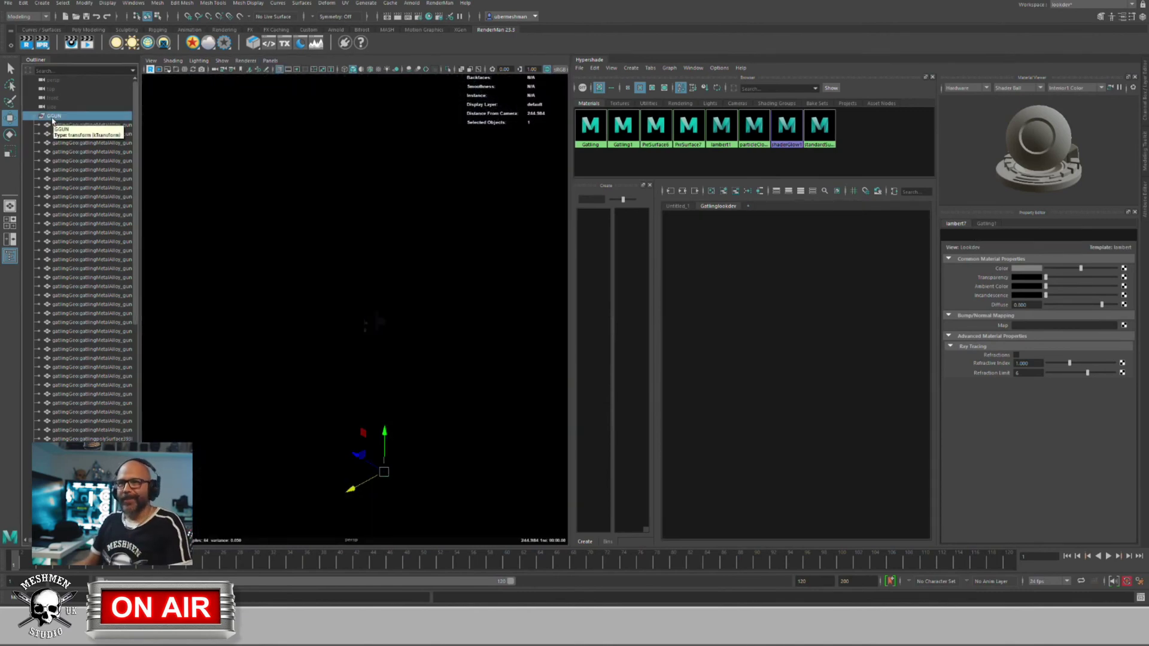
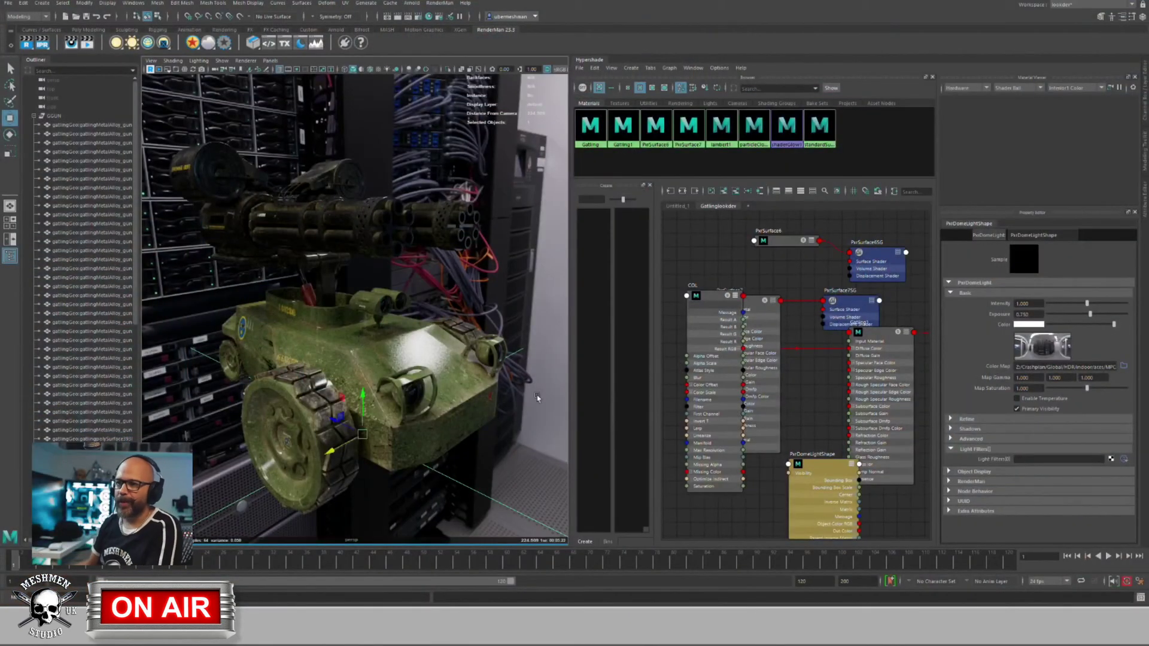
{"action": "middle_click_drag", "start_coordinate": [361, 341], "coordinate": [354, 340], "text": "alt"}
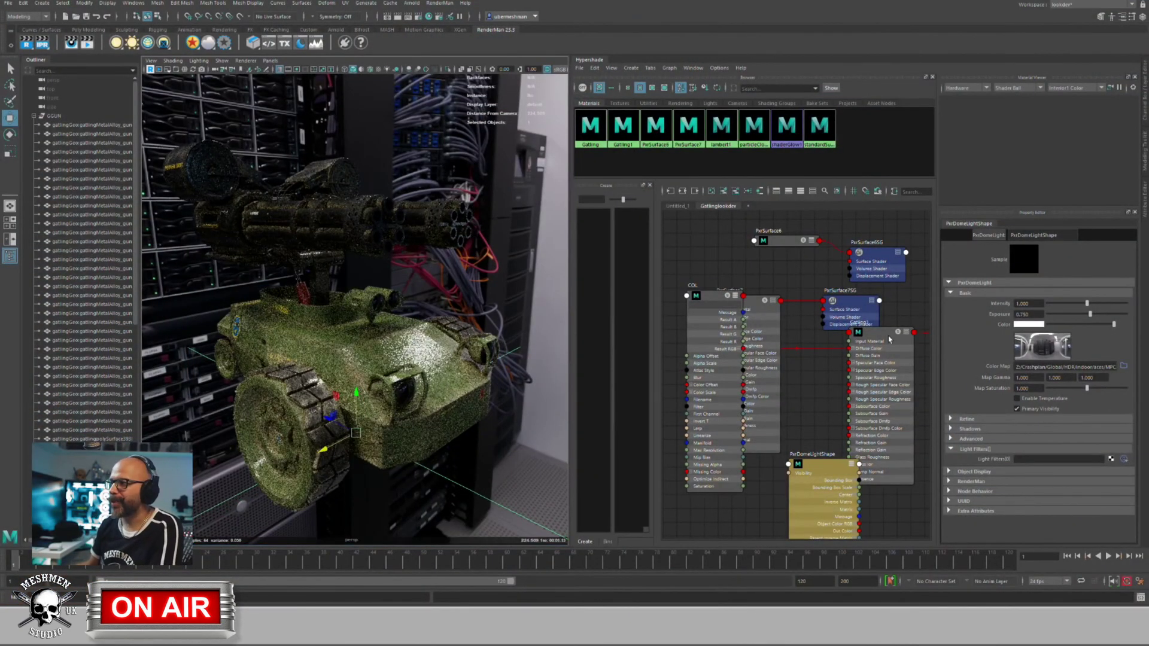
Step: Move the Gatling1 material node down and the COL texture node aside in the graph, collapsing COL
{"action": "left_click_drag", "start_coordinate": [879, 333], "coordinate": [868, 363]}
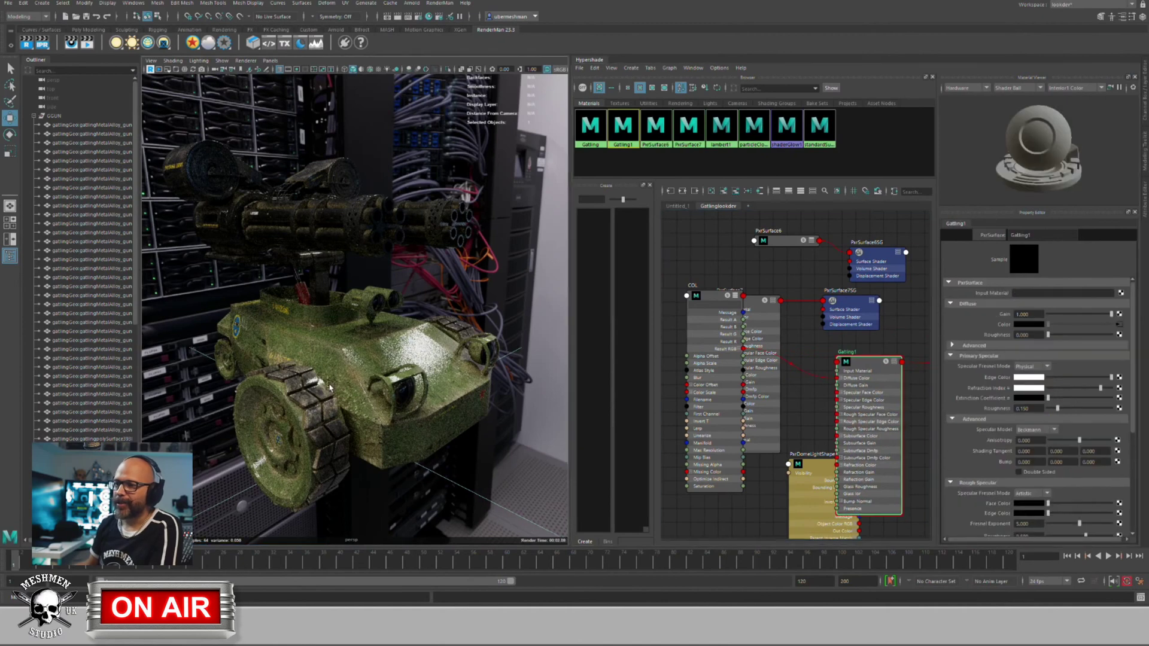
{"action": "left_click_drag", "start_coordinate": [332, 383], "coordinate": [351, 403], "text": "alt"}
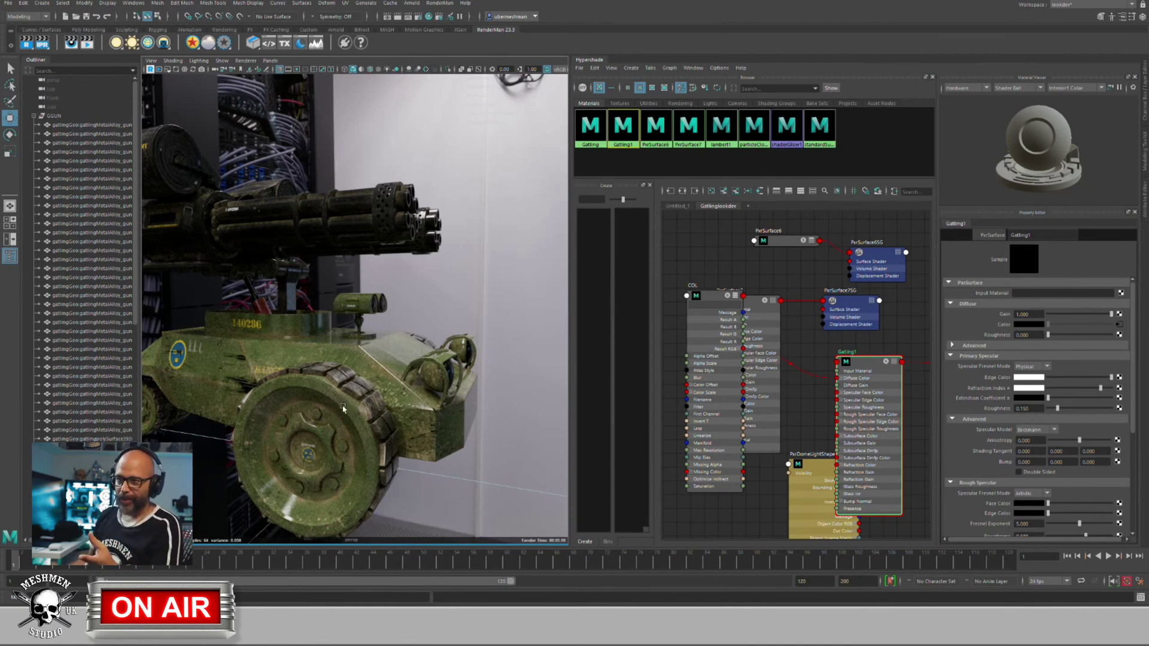
{"action": "mouse_move", "coordinate": [366, 375]}
{"action": "left_mouse_down"}
{"action": "mouse_move", "coordinate": [400, 387]}
{"action": "mouse_move", "coordinate": [370, 376]}
{"action": "mouse_move", "coordinate": [382, 380]}
{"action": "left_mouse_up"}
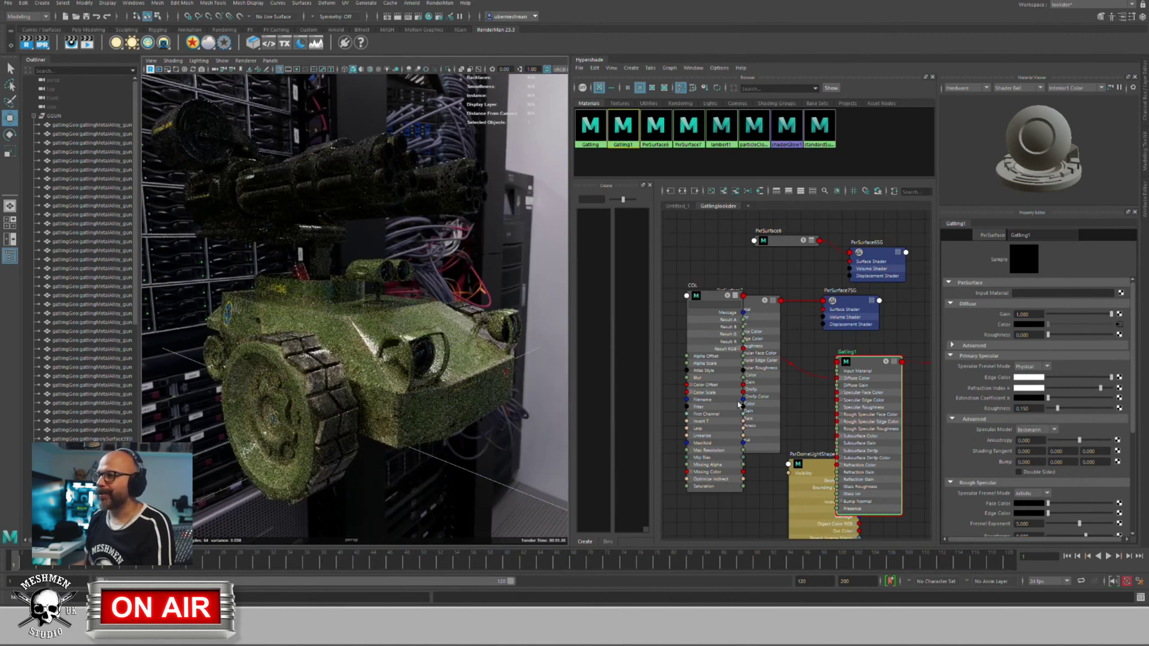
{"action": "left_click_drag", "start_coordinate": [719, 301], "coordinate": [693, 371]}
{"action": "key", "text": "1"}
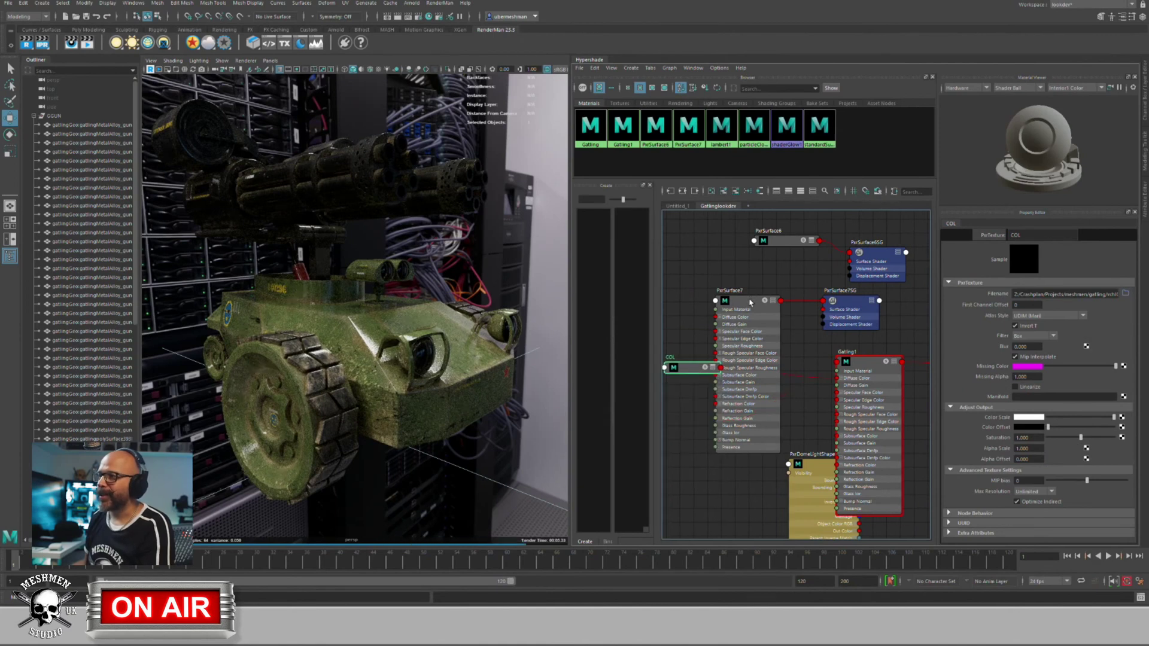
Step: Collapse the PxrSurface7 and Gatling1 nodes, placing PxrSurface7 above and lining up COL with Gatling1
{"action": "left_click", "coordinate": [750, 302]}
{"action": "key", "text": "1"}
{"action": "left_click_drag", "start_coordinate": [750, 301], "coordinate": [732, 282]}
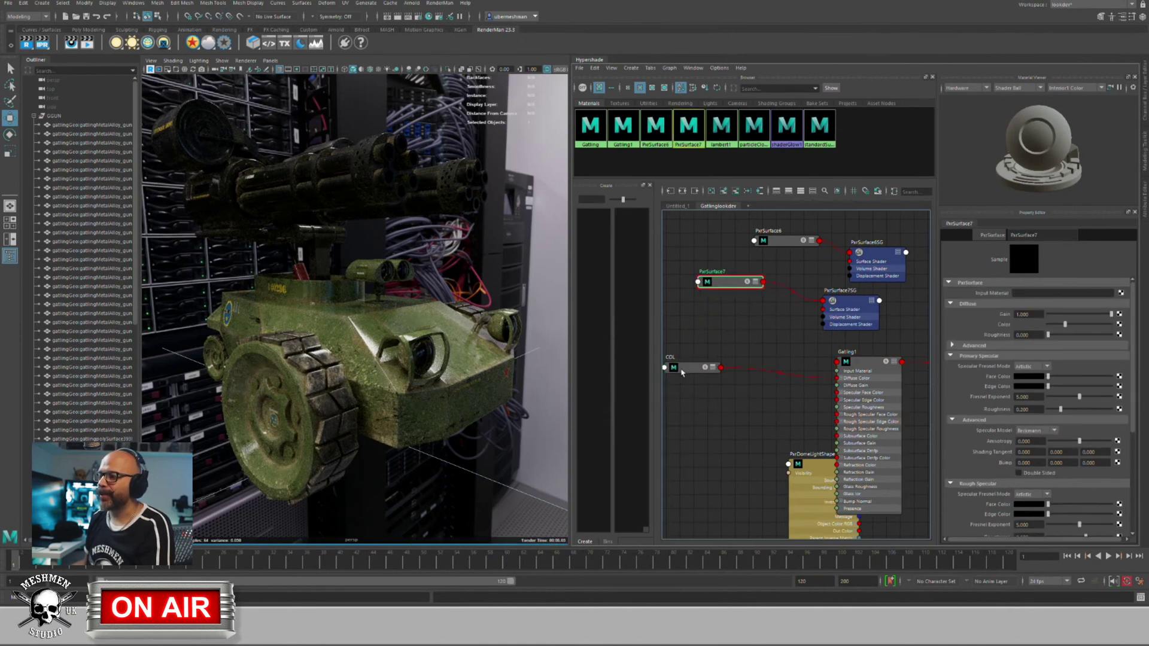
{"action": "left_click_drag", "start_coordinate": [682, 373], "coordinate": [688, 373]}
{"action": "left_click", "coordinate": [861, 362]}
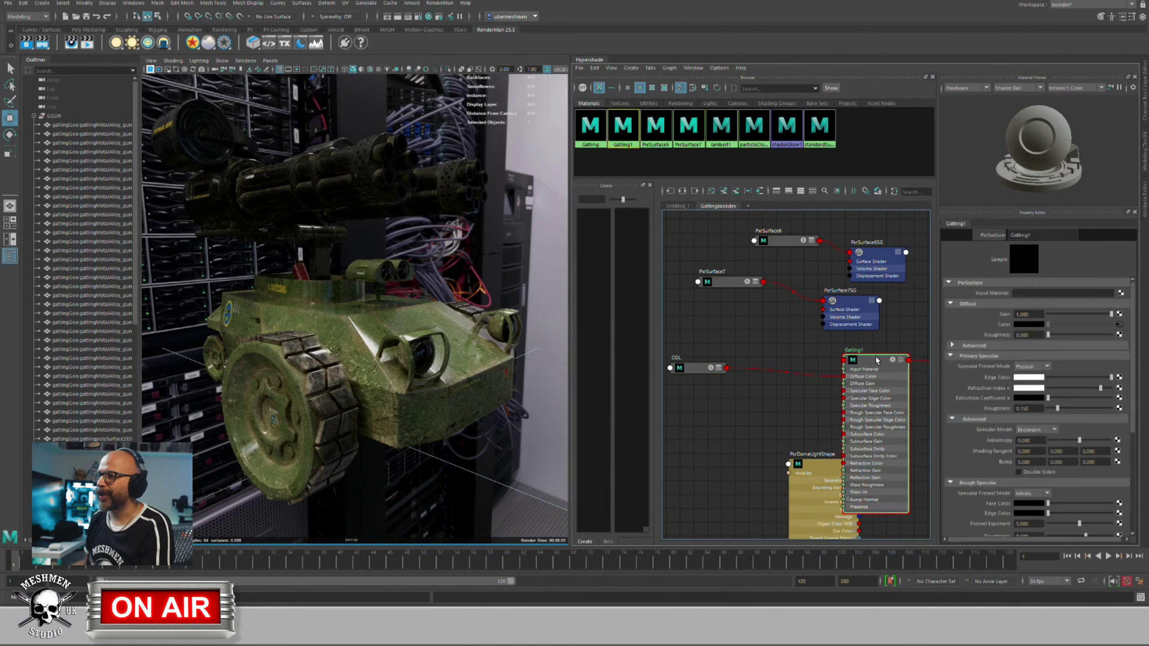
{"action": "key", "text": "1"}
{"action": "left_click_drag", "start_coordinate": [690, 369], "coordinate": [689, 363]}
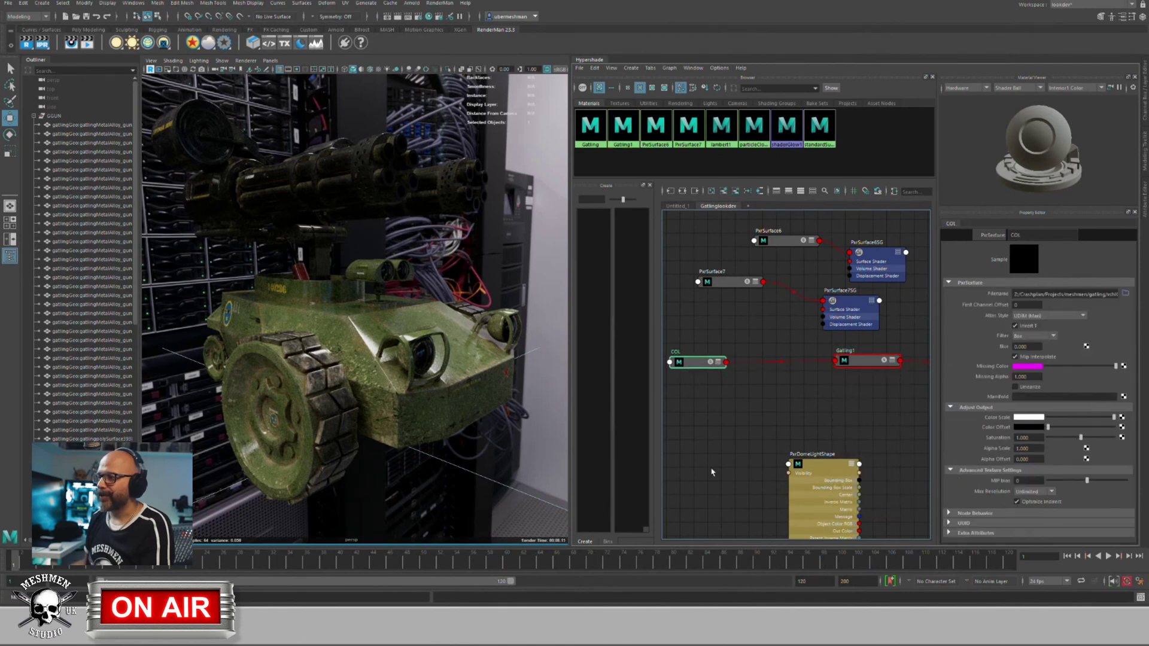
Step: Close the Outliner to give the viewport more room beside the shading graph
{"action": "middle_click_drag", "start_coordinate": [712, 469], "coordinate": [724, 469], "text": "alt"}
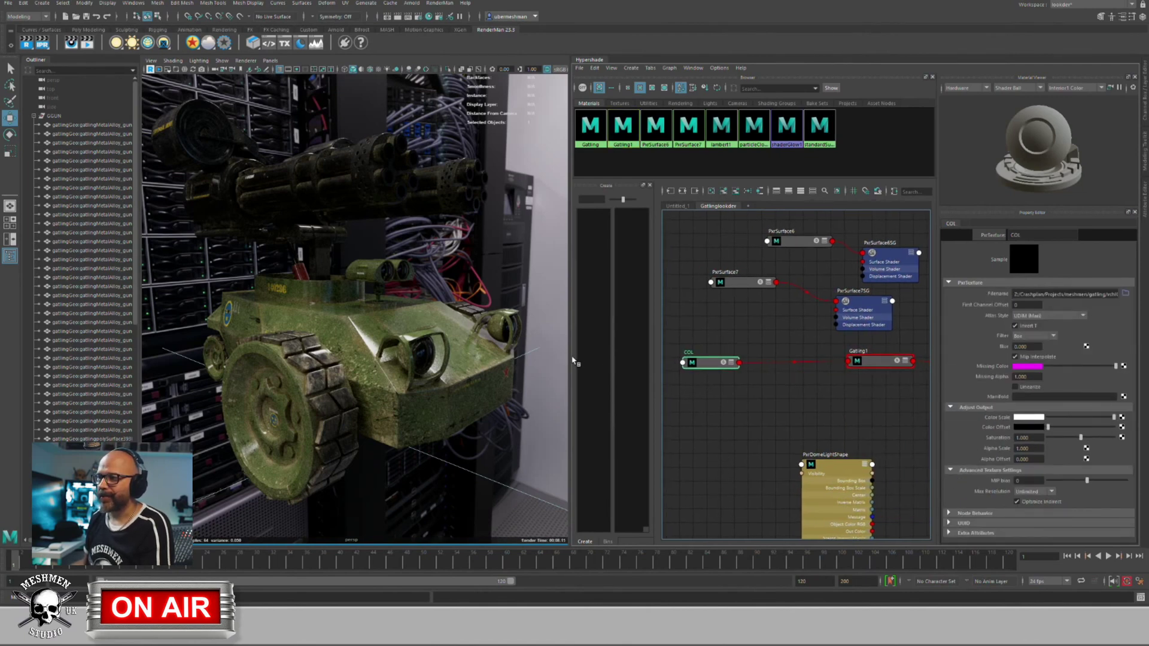
{"action": "left_click", "coordinate": [37, 60]}
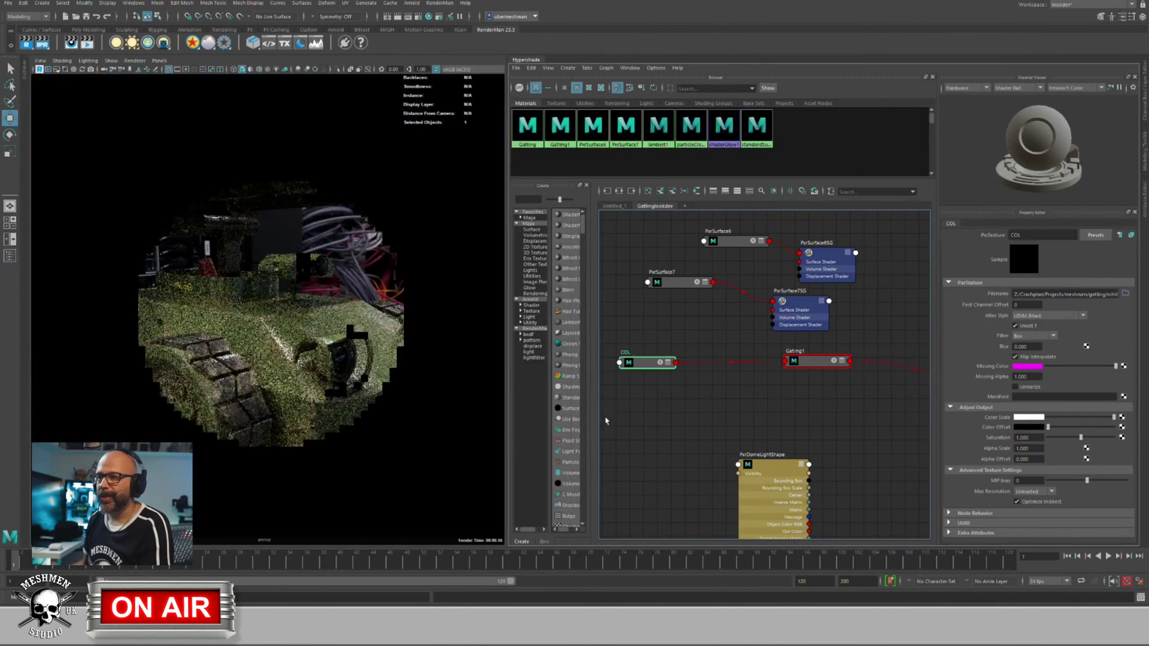
Step: Widen the Hypershade and create a PxrTexture node in the shading graph, placing it below the COL node
{"action": "left_click_drag", "start_coordinate": [507, 365], "coordinate": [451, 365]}
{"action": "key", "text": "Tab"}
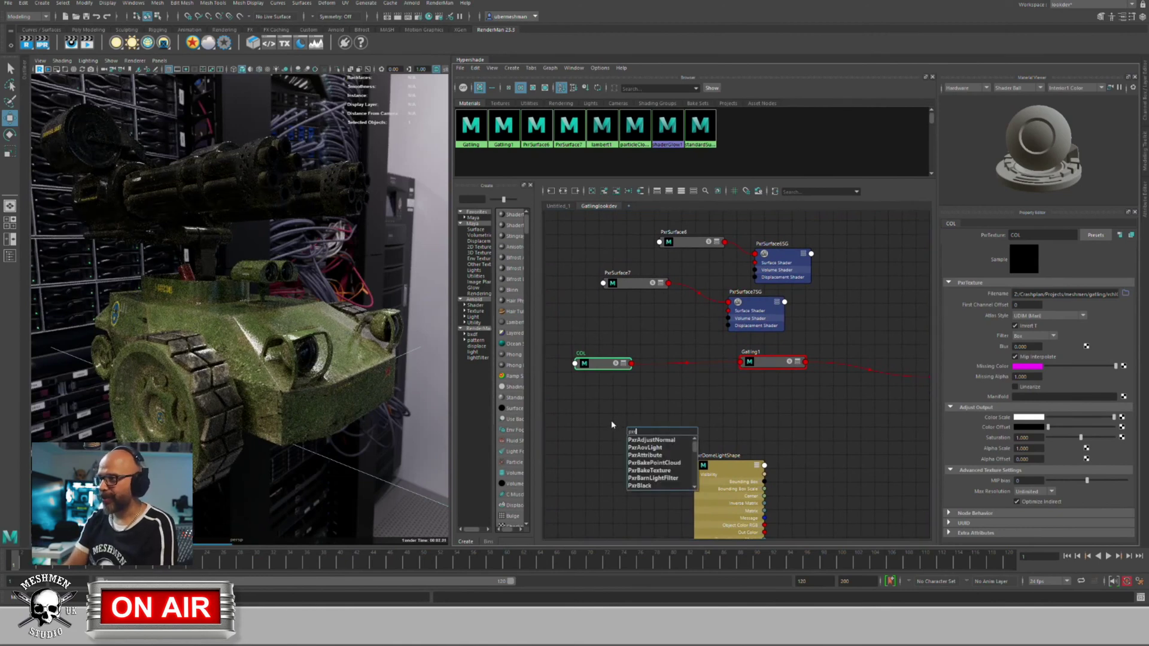
{"action": "type", "text": "pxrte"}
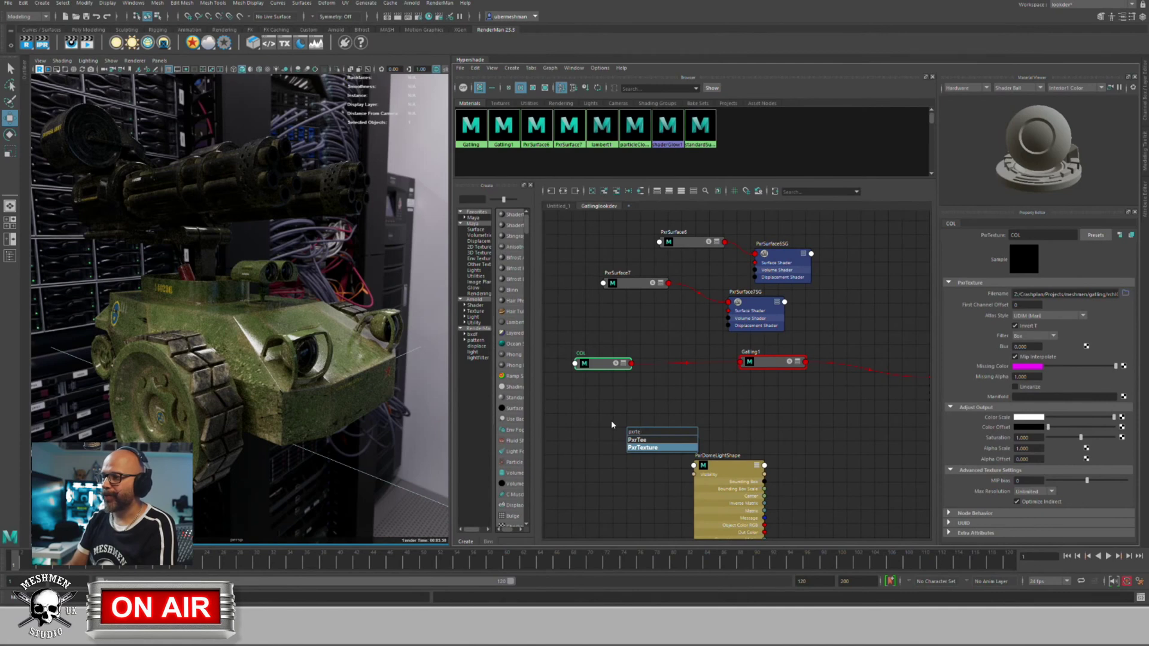
{"action": "key", "text": "Return"}
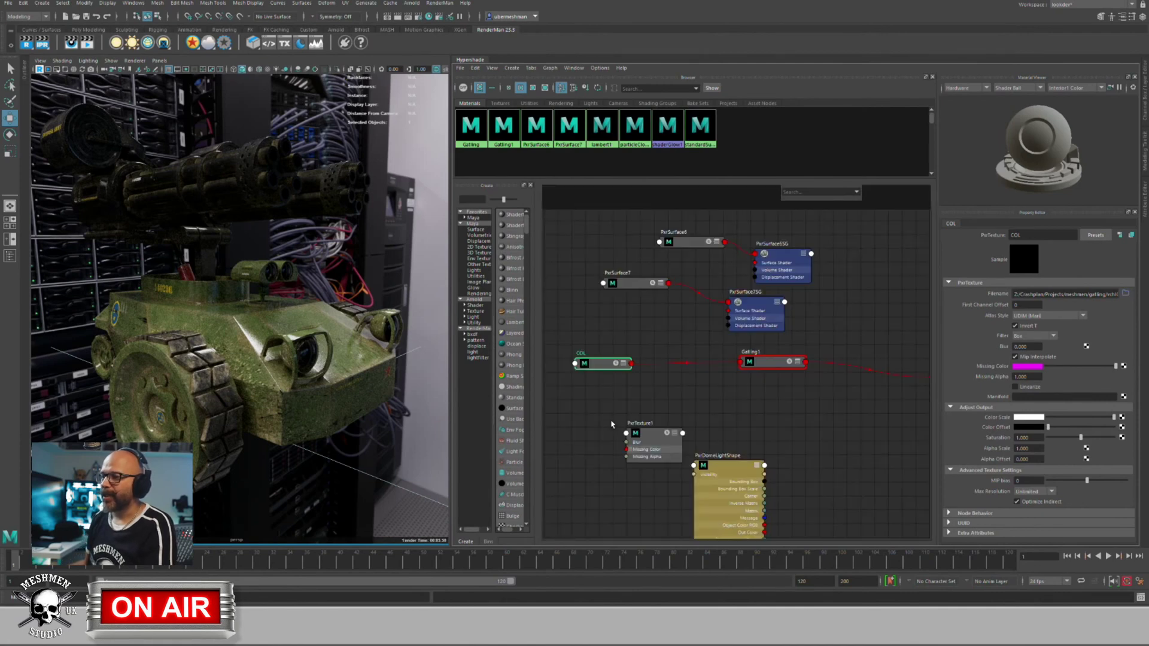
{"action": "left_click_drag", "start_coordinate": [661, 439], "coordinate": [611, 431]}
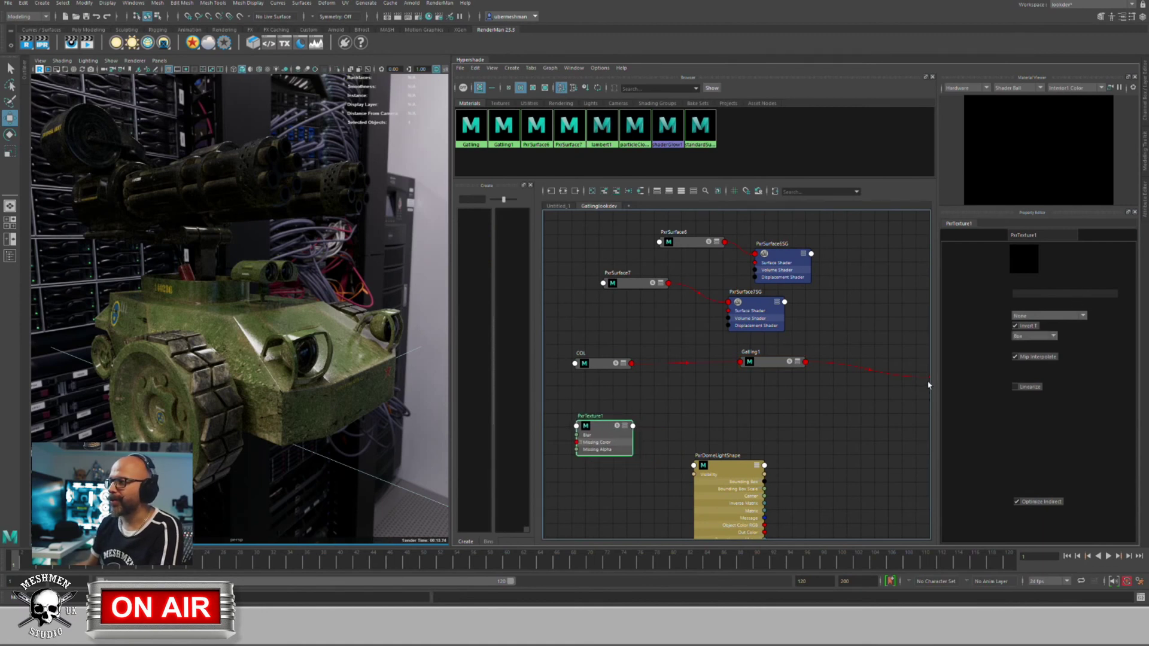
{"action": "left_click_drag", "start_coordinate": [936, 385], "coordinate": [932, 385]}
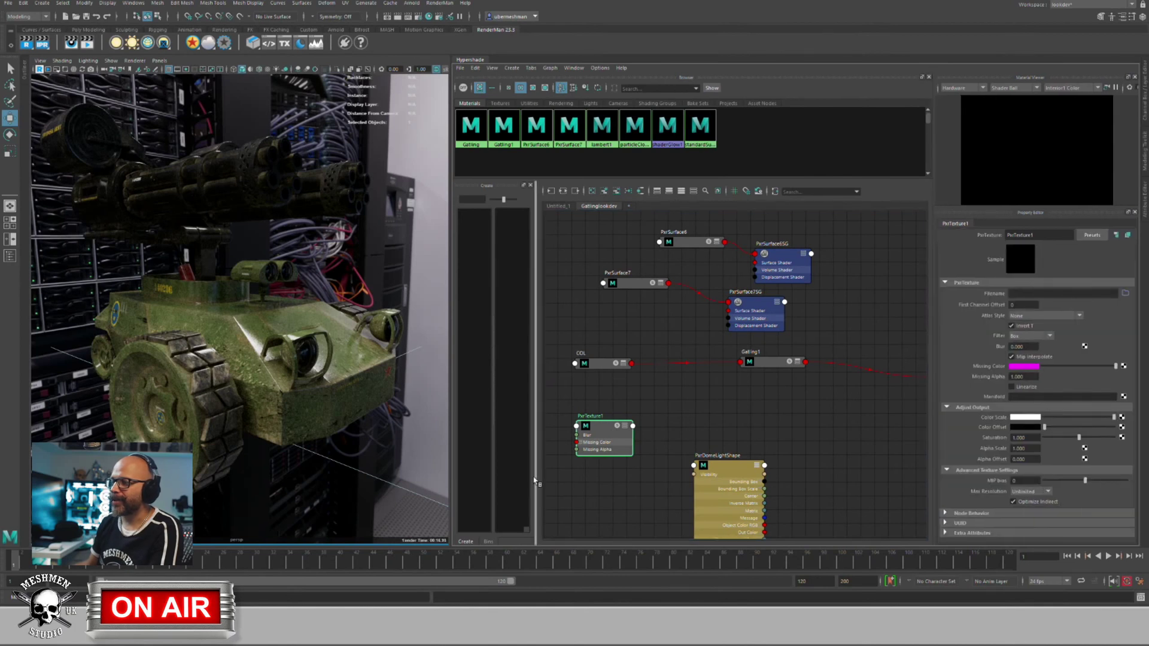
{"action": "left_click_drag", "start_coordinate": [601, 428], "coordinate": [601, 425]}
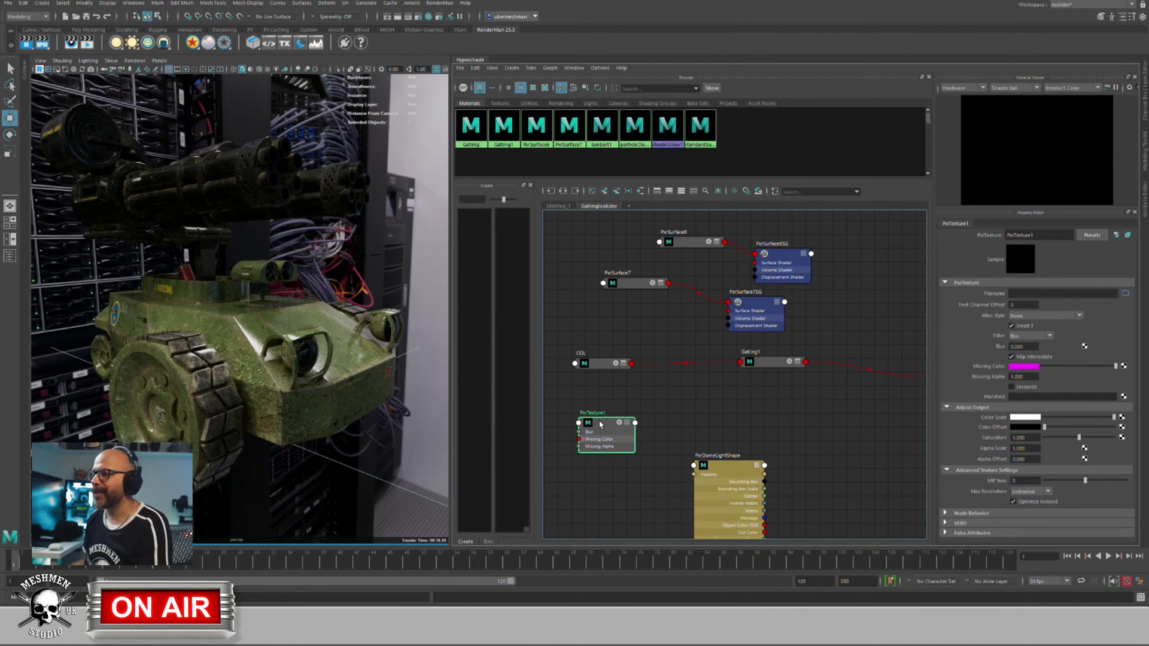
Step: Load the ECOL.1001.exr.tex file from the ACEScg folder as the new PxrTexture node's image
{"action": "left_click", "coordinate": [1125, 293]}
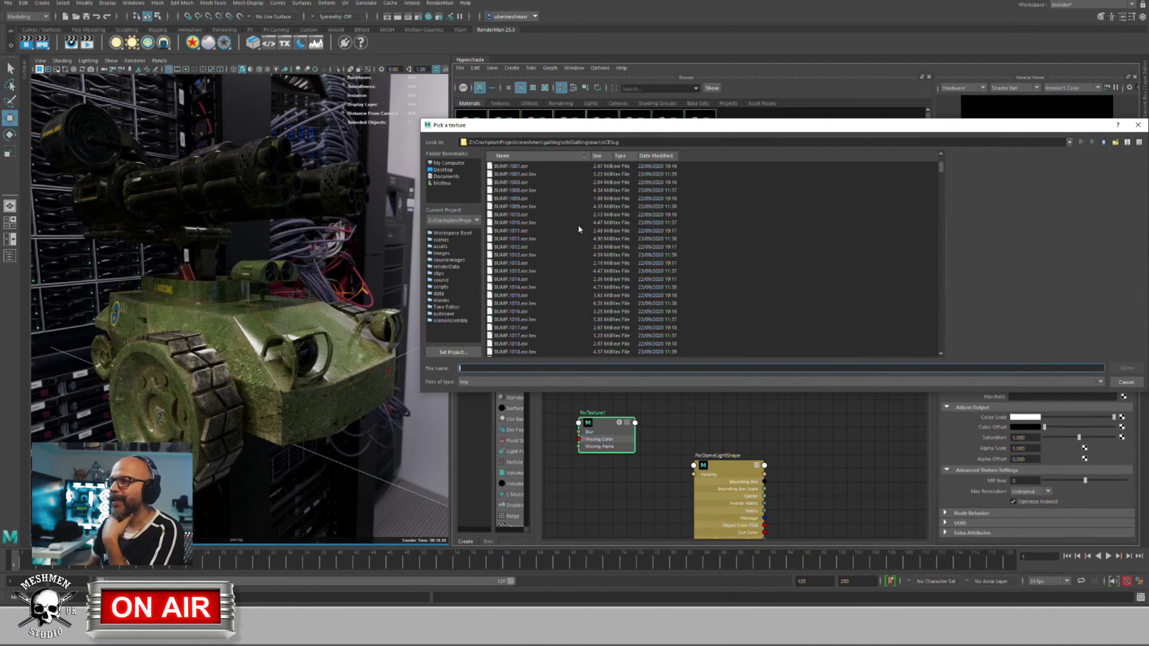
{"action": "scroll", "coordinate": [579, 229], "scroll_direction": "down", "scroll_amount": 16}
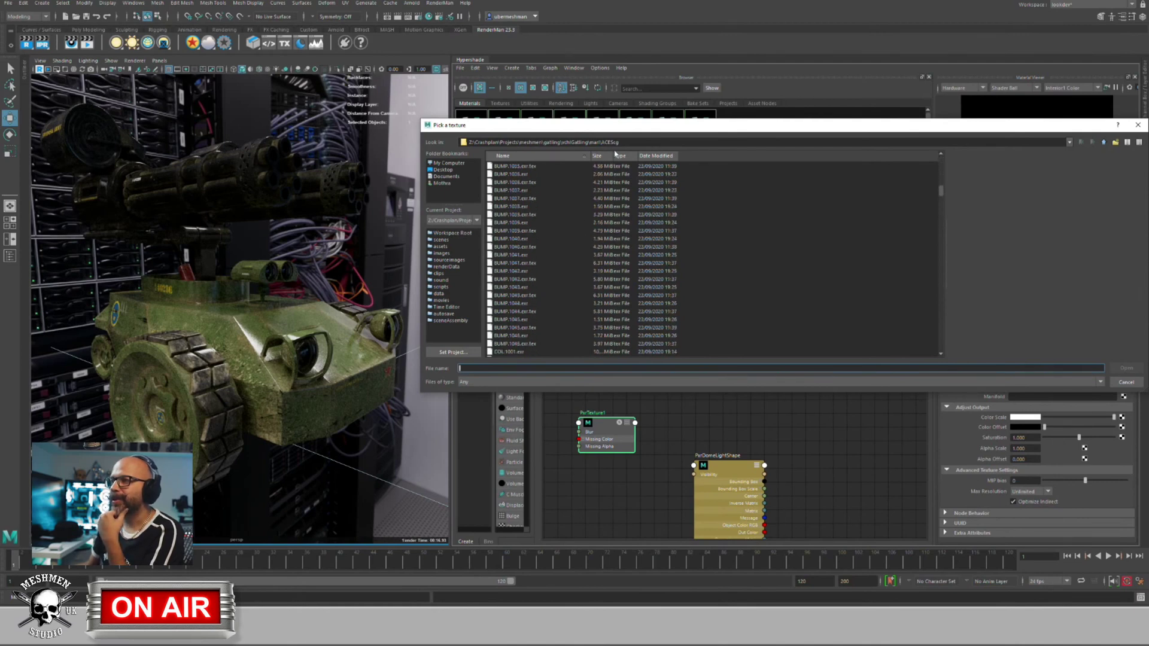
{"action": "scroll", "coordinate": [555, 231], "scroll_direction": "down", "scroll_amount": 8}
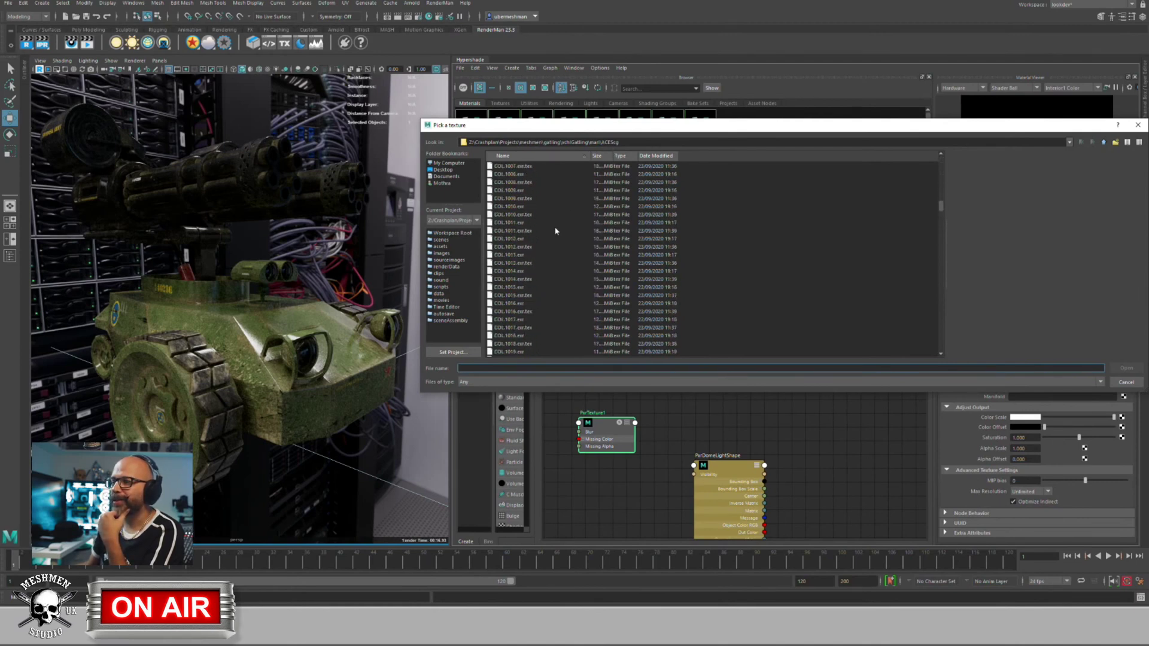
{"action": "scroll", "coordinate": [556, 231], "scroll_direction": "down", "scroll_amount": 15}
{"action": "scroll", "coordinate": [526, 300], "scroll_direction": "down", "scroll_amount": 7}
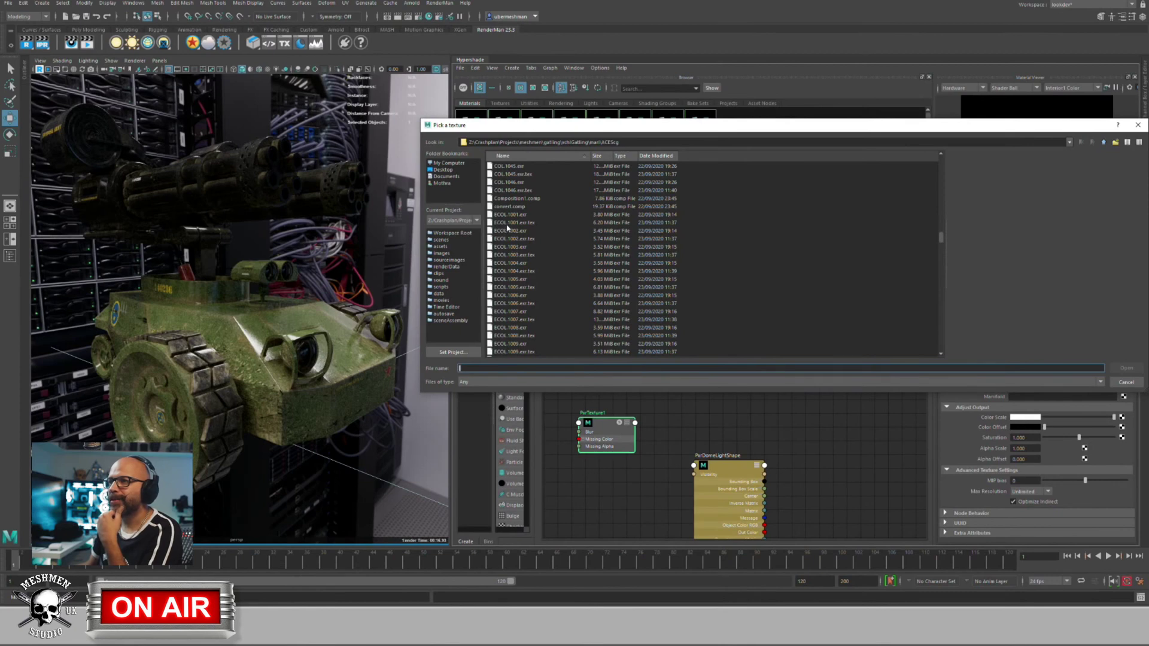
{"action": "left_click", "coordinate": [508, 223]}
{"action": "left_click", "coordinate": [1123, 367]}
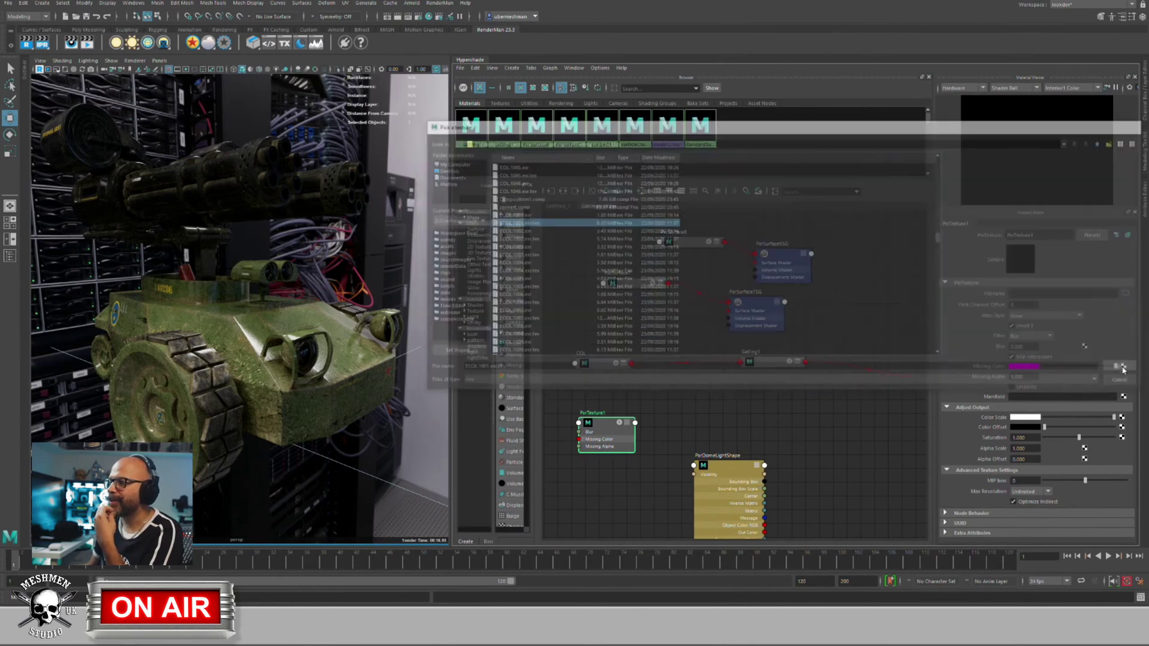
{"action": "left_click_drag", "start_coordinate": [612, 443], "coordinate": [608, 441]}
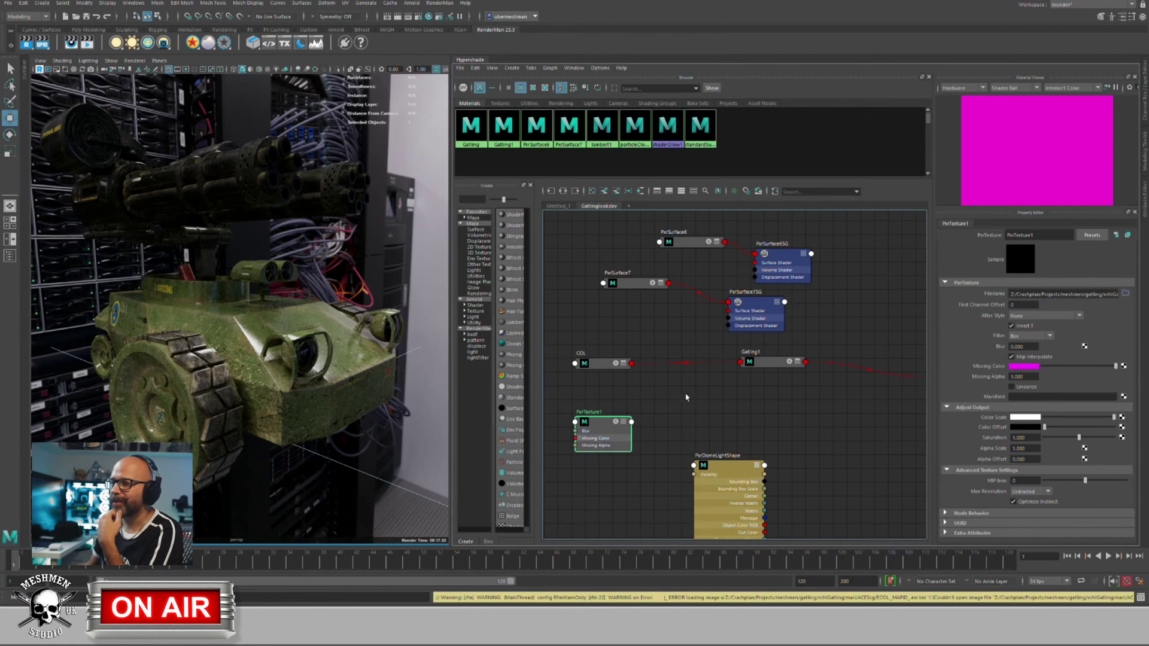
Step: Set the new texture node's atlas style to UDIM (Mari) and check the _MAPID_ token in its file path
{"action": "left_click", "coordinate": [764, 366]}
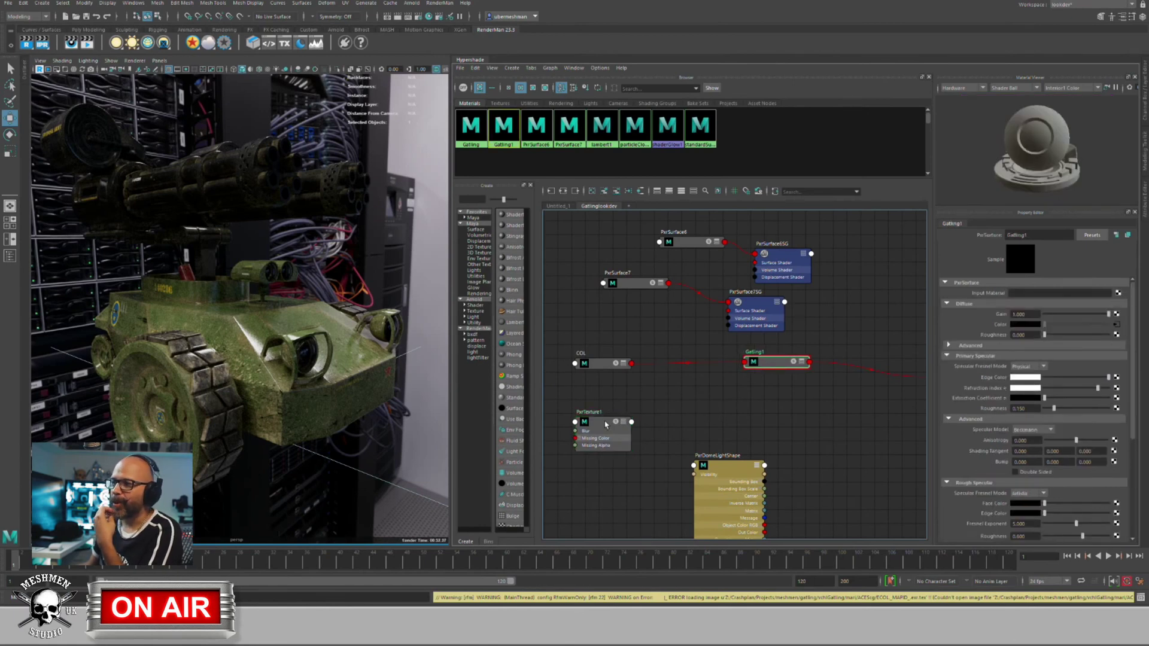
{"action": "left_click_drag", "start_coordinate": [607, 424], "coordinate": [604, 422]}
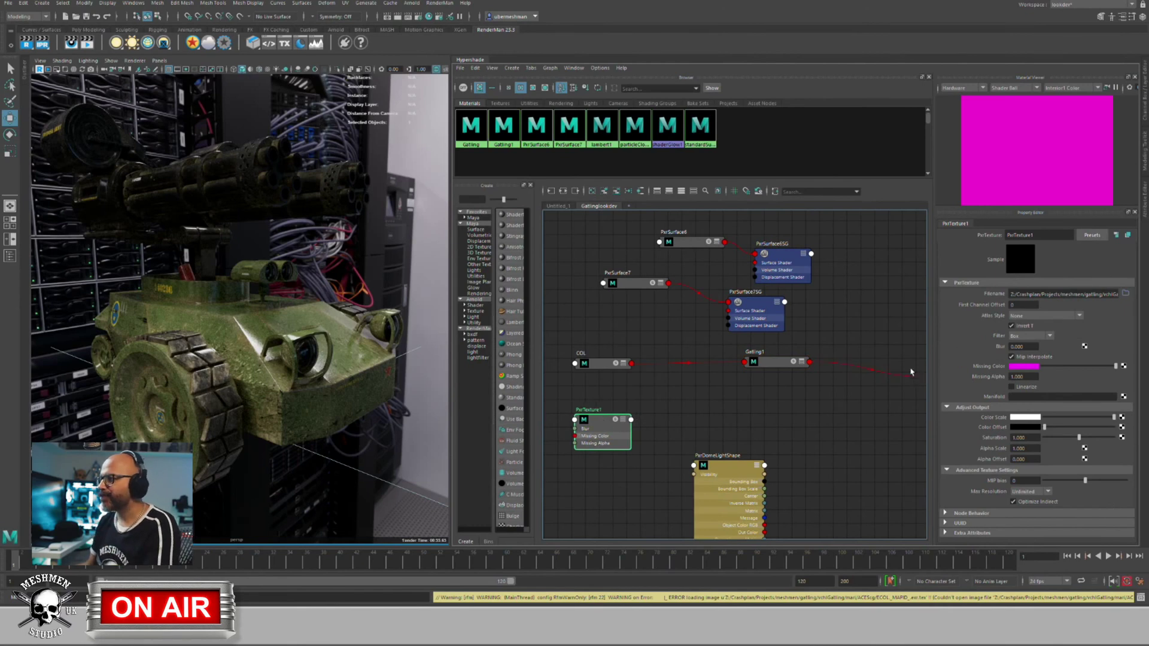
{"action": "left_click_drag", "start_coordinate": [1055, 294], "coordinate": [1010, 294]}
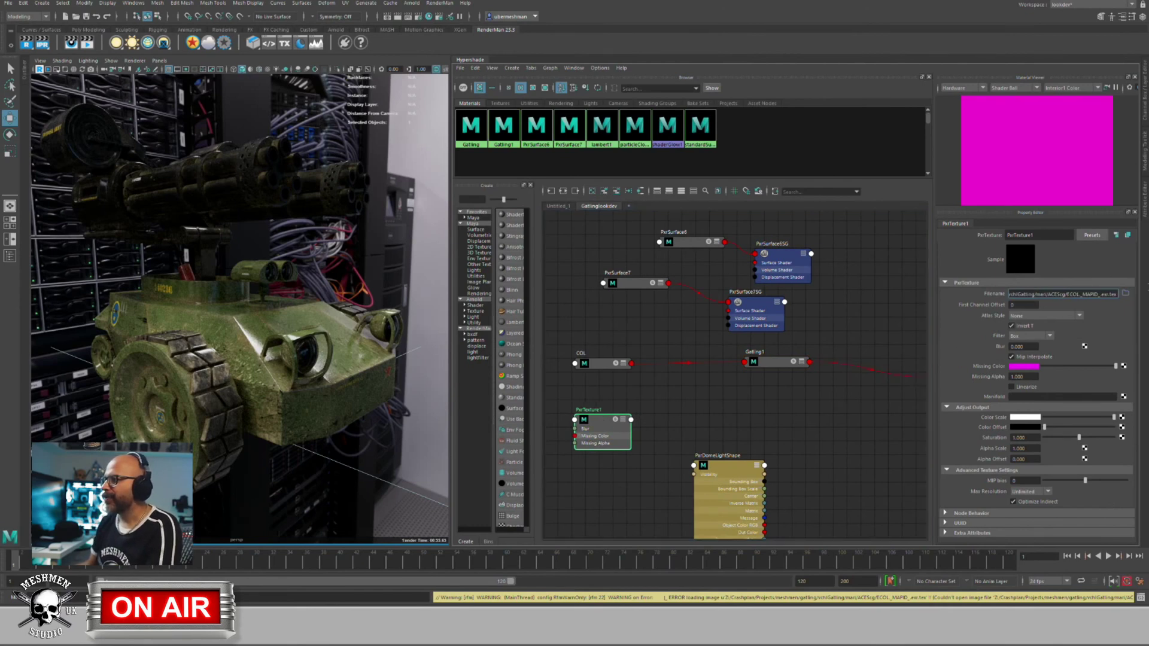
{"action": "left_click", "coordinate": [1033, 317]}
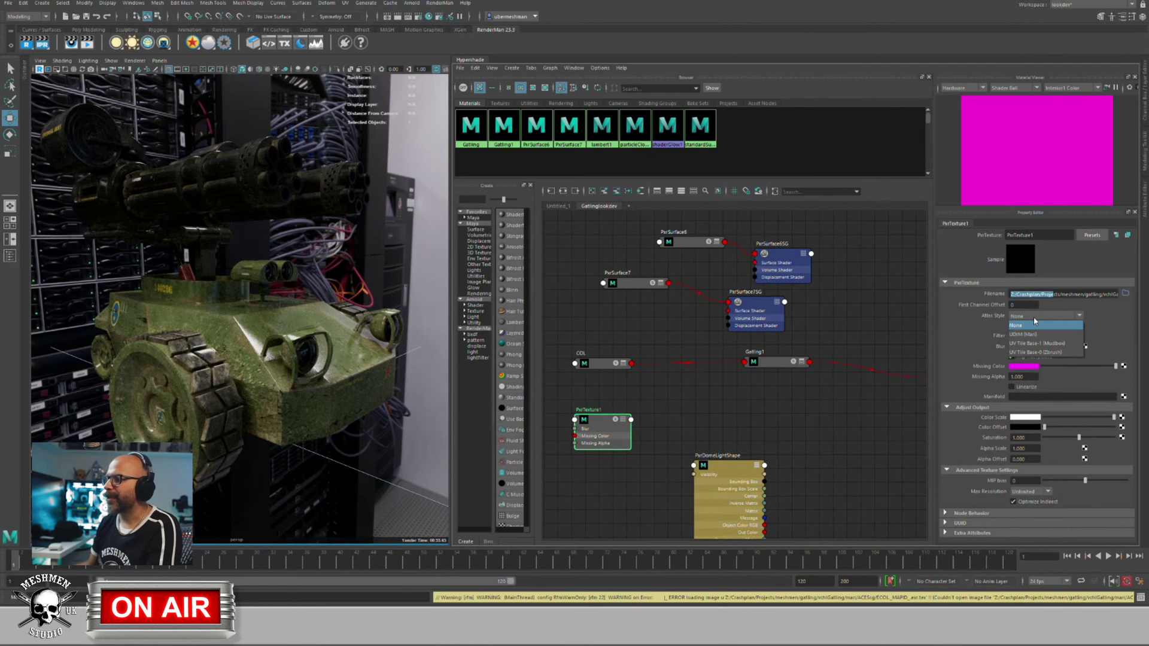
{"action": "left_click", "coordinate": [1032, 334]}
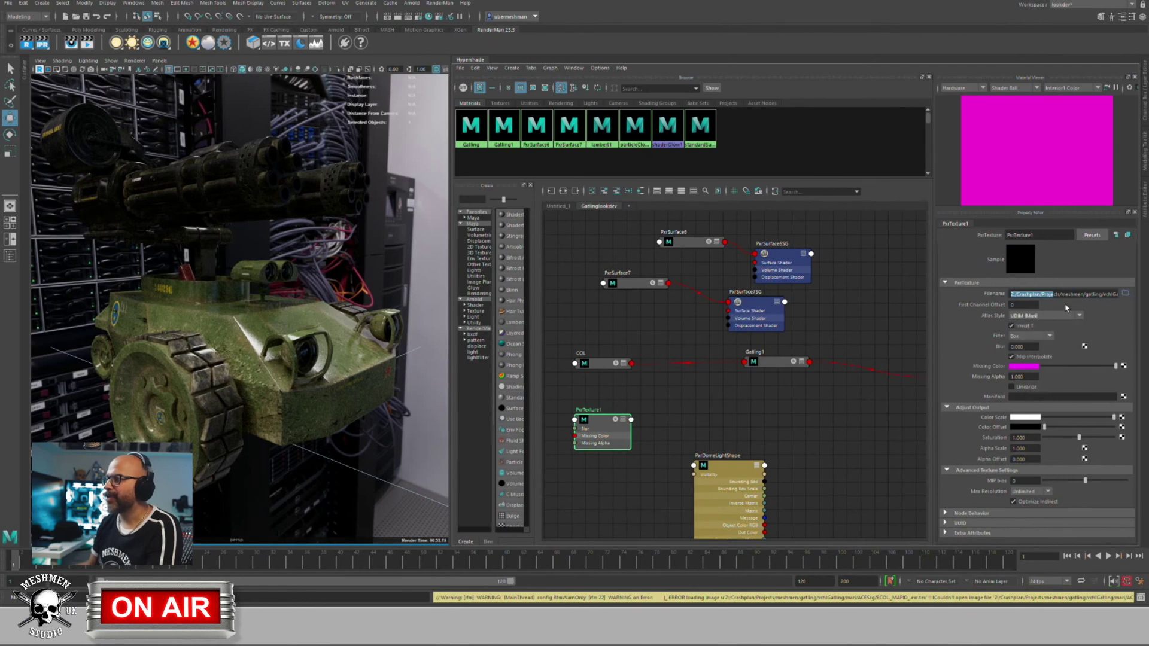
{"action": "left_click_drag", "start_coordinate": [1076, 296], "coordinate": [1134, 294]}
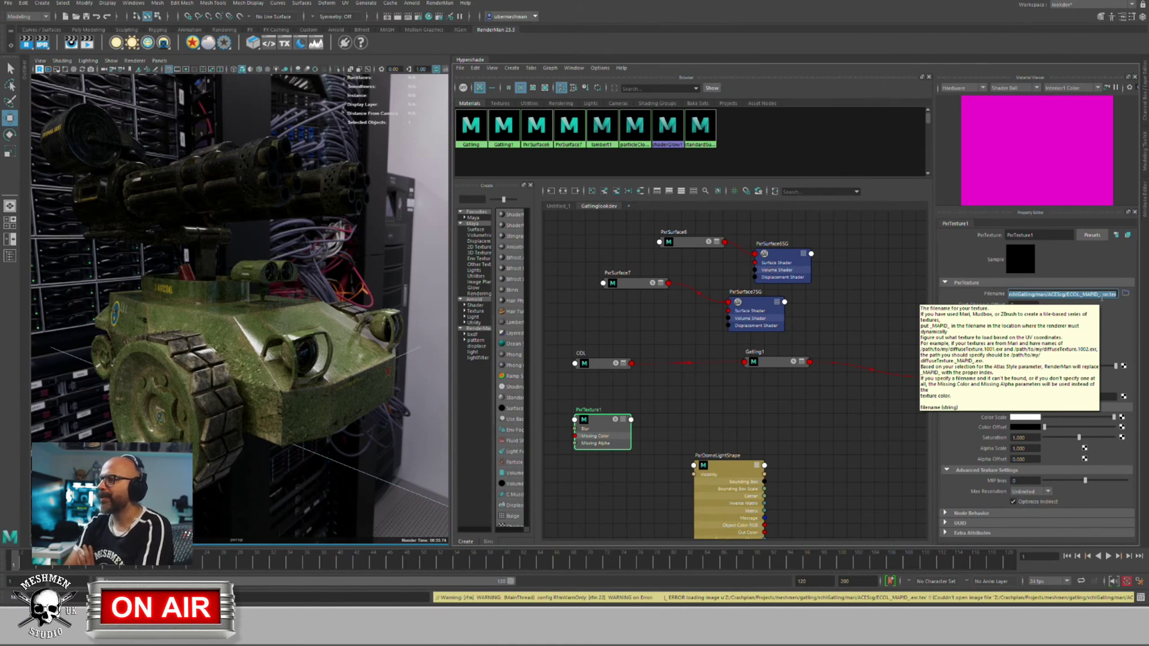
{"action": "left_click", "coordinate": [743, 385]}
Step: Expand the Gatling1 node to show all its attributes and move the dome light node clear of it
{"action": "left_click_drag", "start_coordinate": [590, 422], "coordinate": [582, 422]}
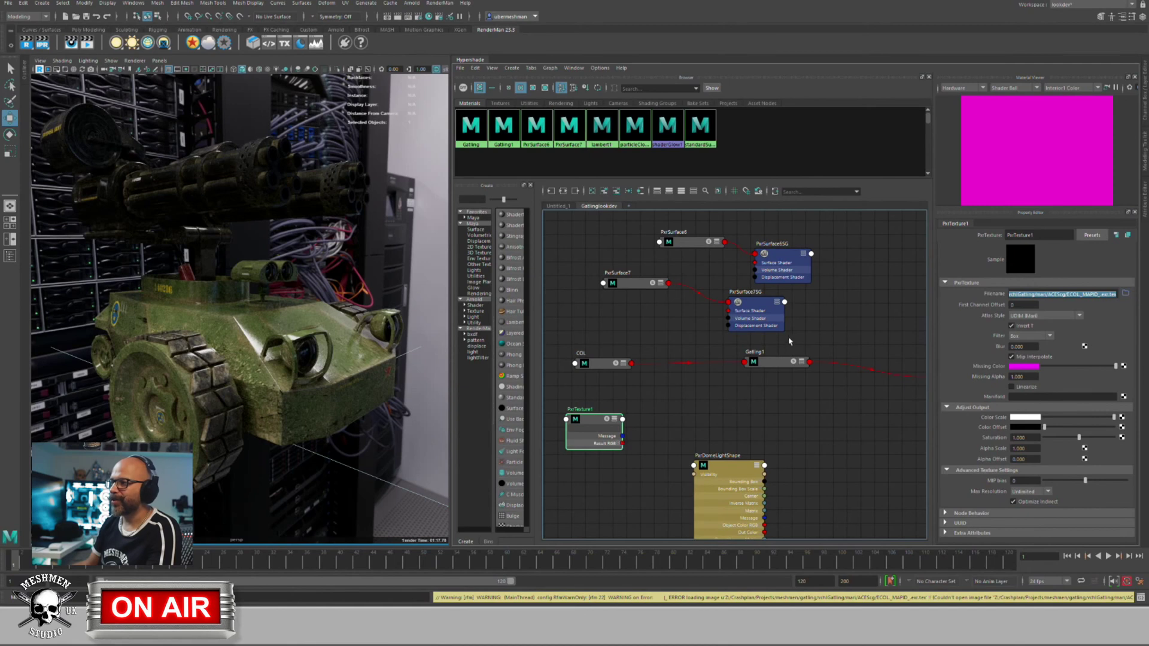
{"action": "left_click", "coordinate": [772, 362]}
{"action": "key", "text": "3"}
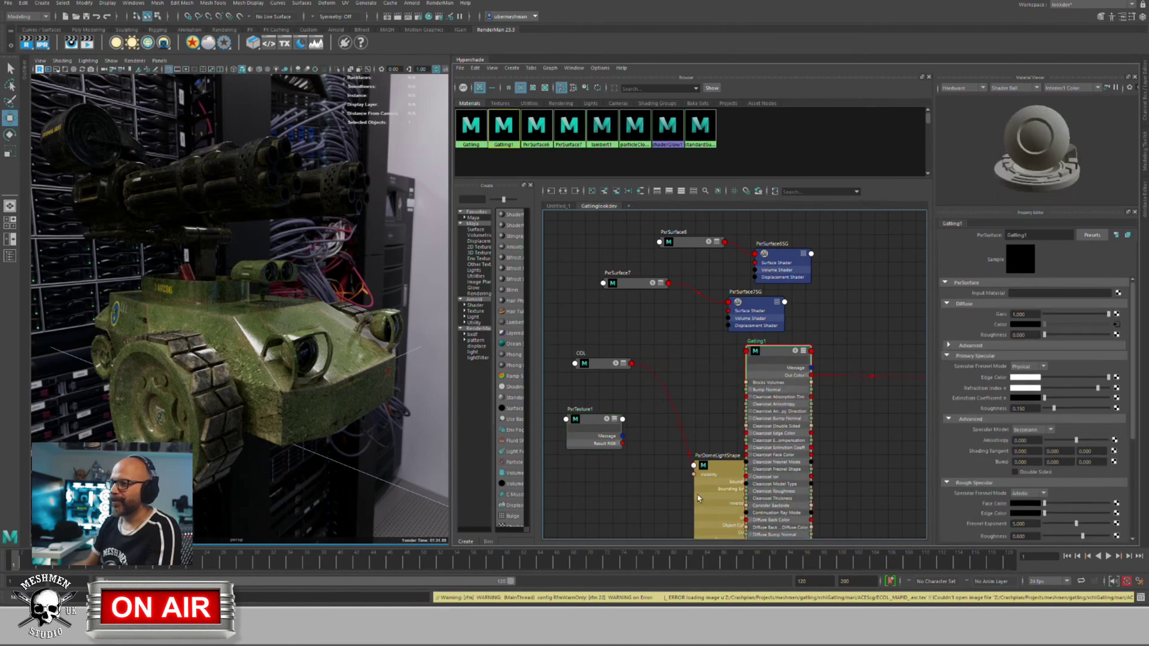
{"action": "left_click_drag", "start_coordinate": [718, 475], "coordinate": [621, 524]}
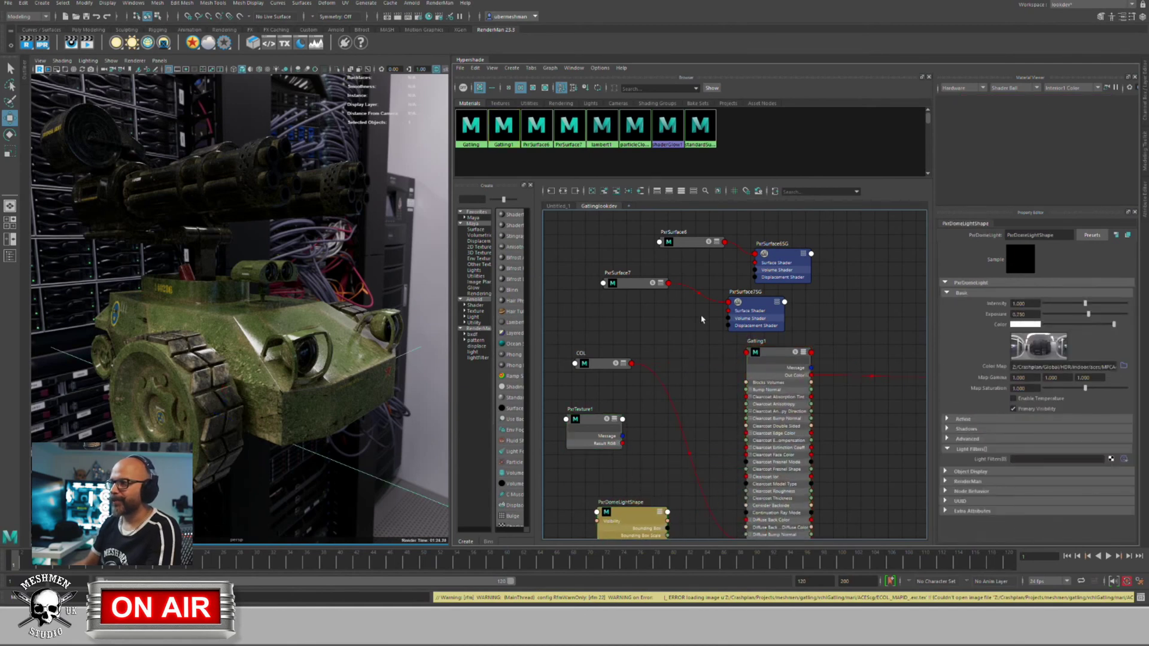
{"action": "left_click_drag", "start_coordinate": [638, 282], "coordinate": [630, 294]}
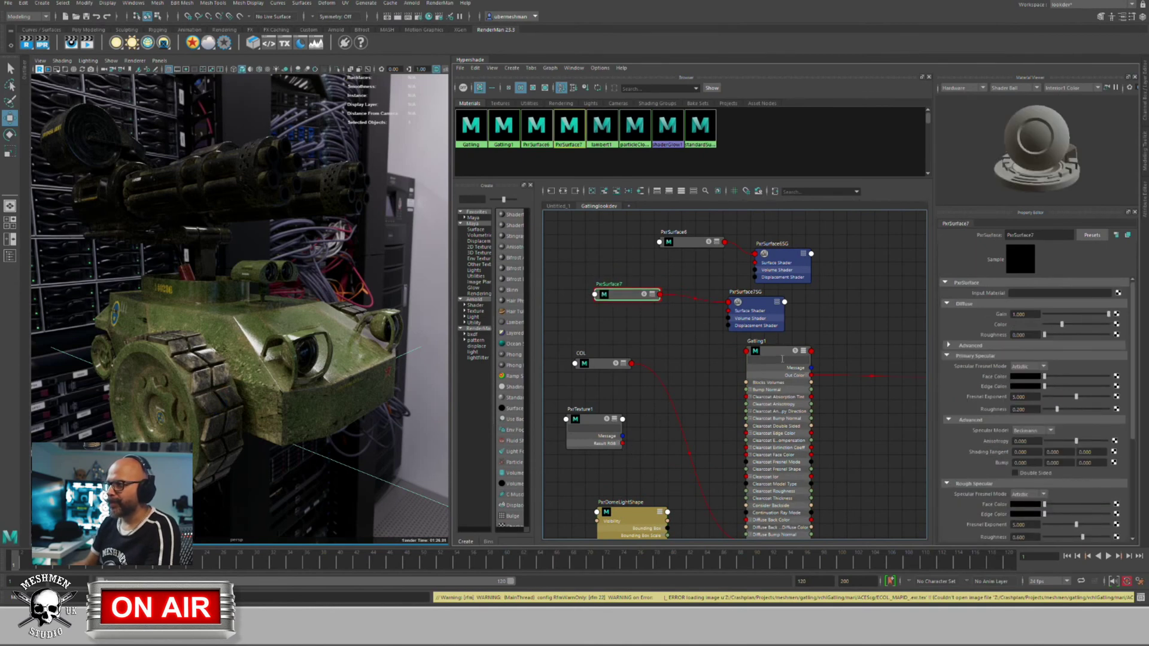
{"action": "left_click_drag", "start_coordinate": [774, 351], "coordinate": [761, 360]}
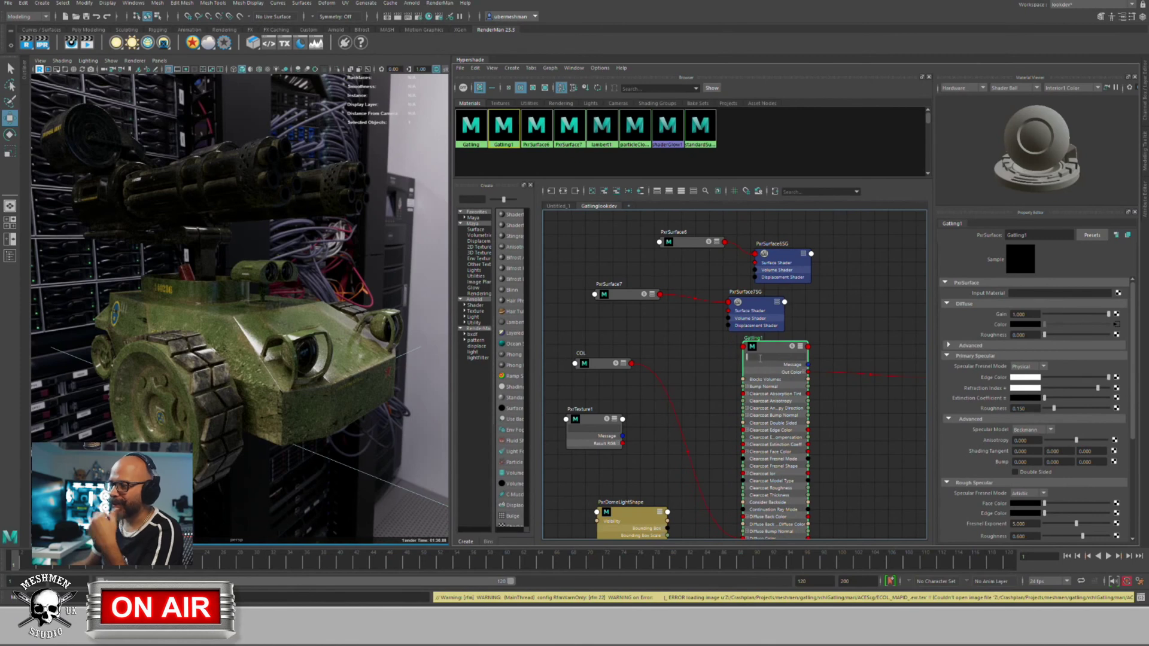
Step: Filter the Gatling1 node's attribute list by "edge"
{"action": "left_click", "coordinate": [760, 357]}
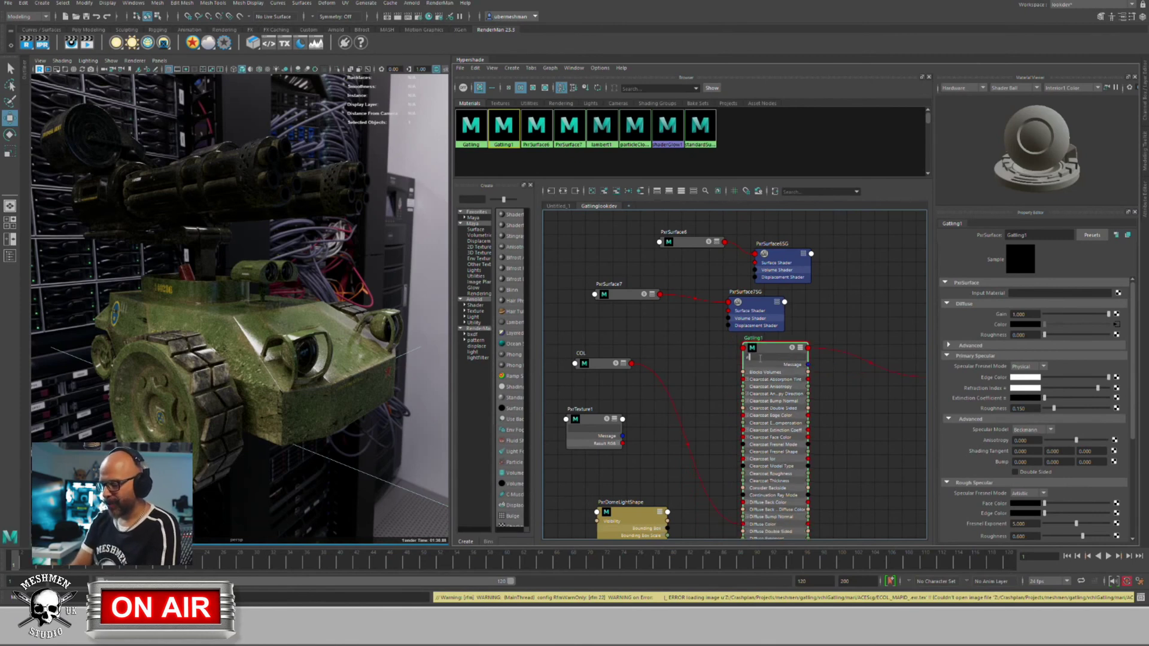
{"action": "type", "text": "edge"}
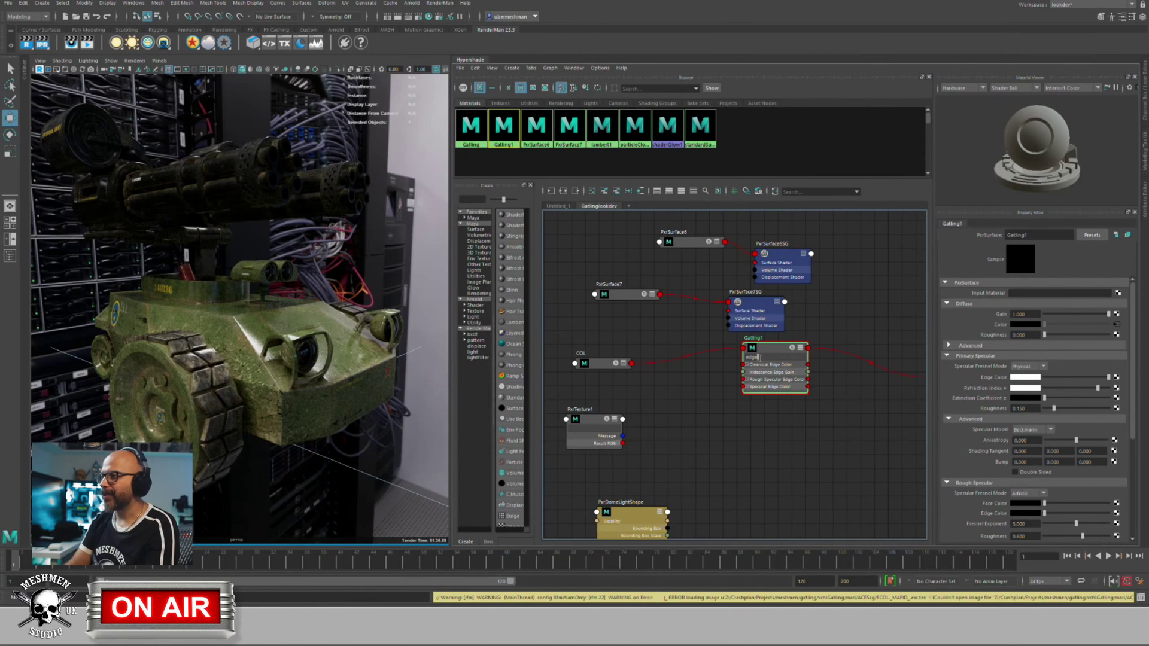
{"action": "left_click", "coordinate": [679, 432]}
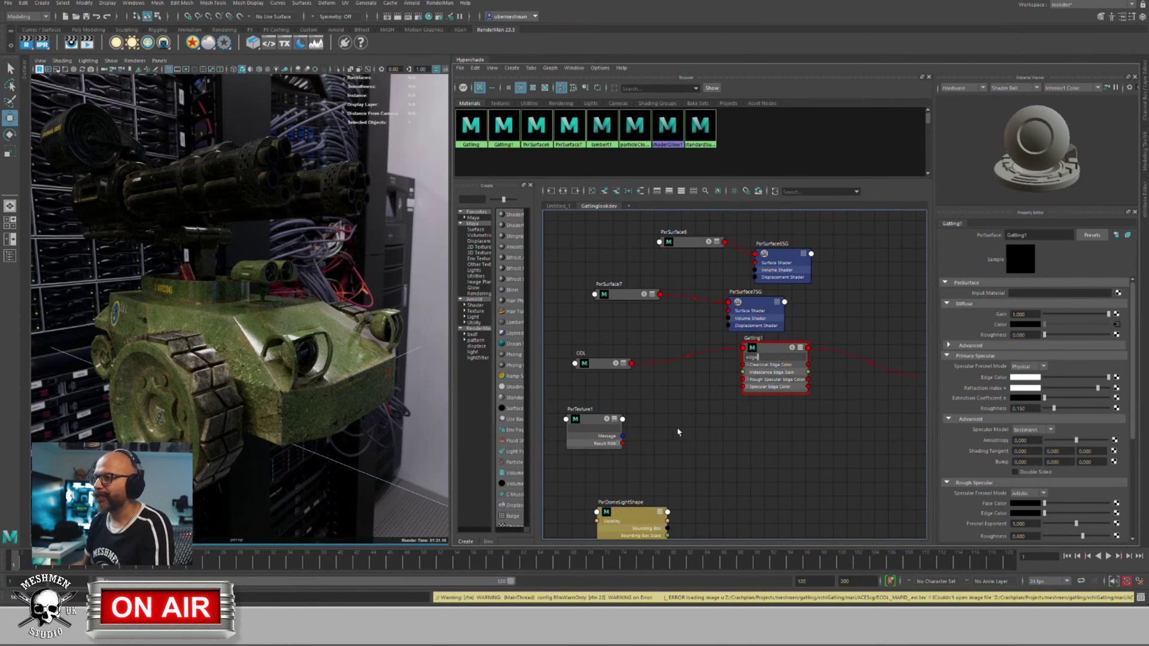
Step: Rename the new texture node EDGECOL and connect its Result RGB to Gatling1's Specular Edge Color
{"action": "double_click", "coordinate": [584, 417]}
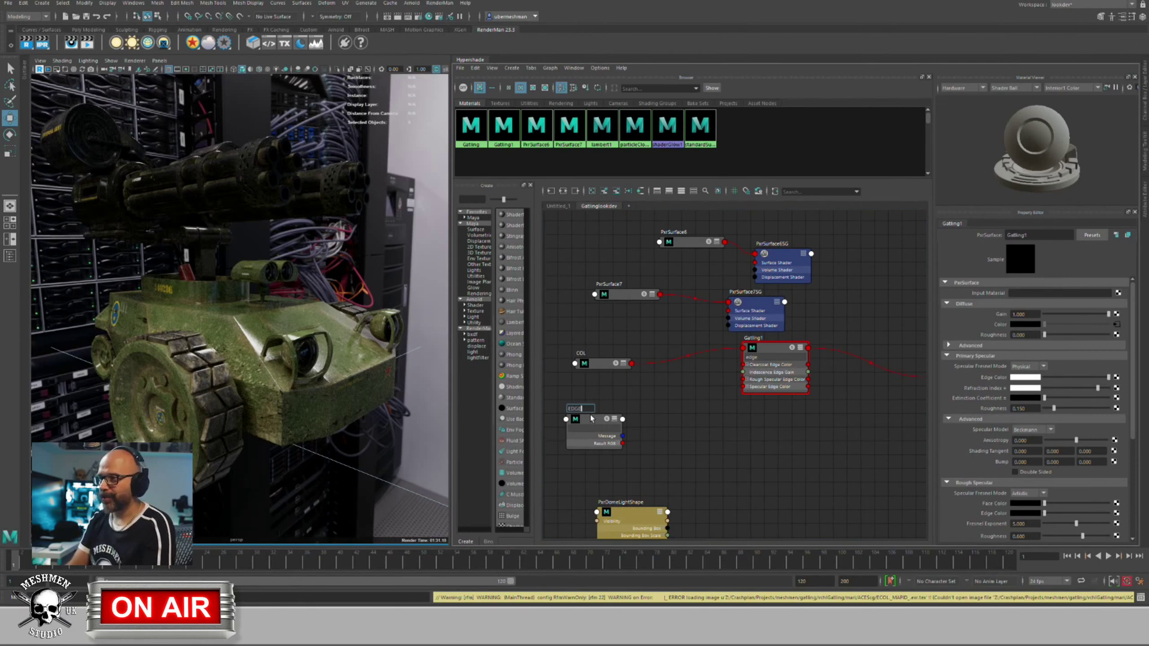
{"action": "type", "text": "EDGECOL"}
{"action": "key", "text": "Return"}
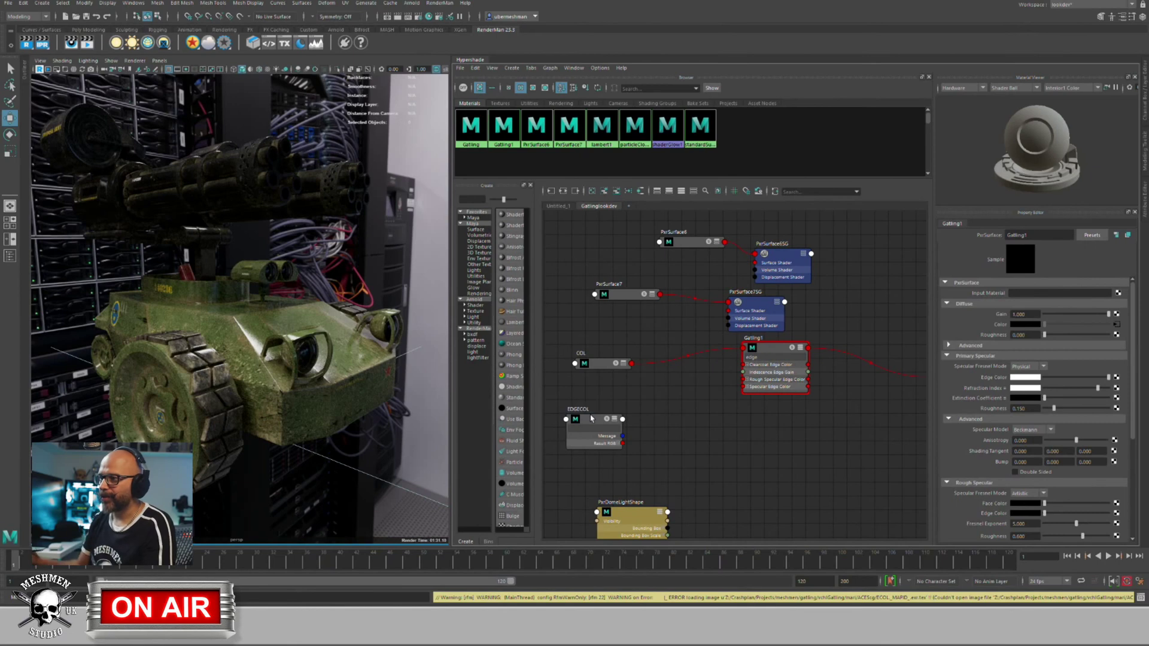
{"action": "left_click_drag", "start_coordinate": [623, 443], "coordinate": [742, 388]}
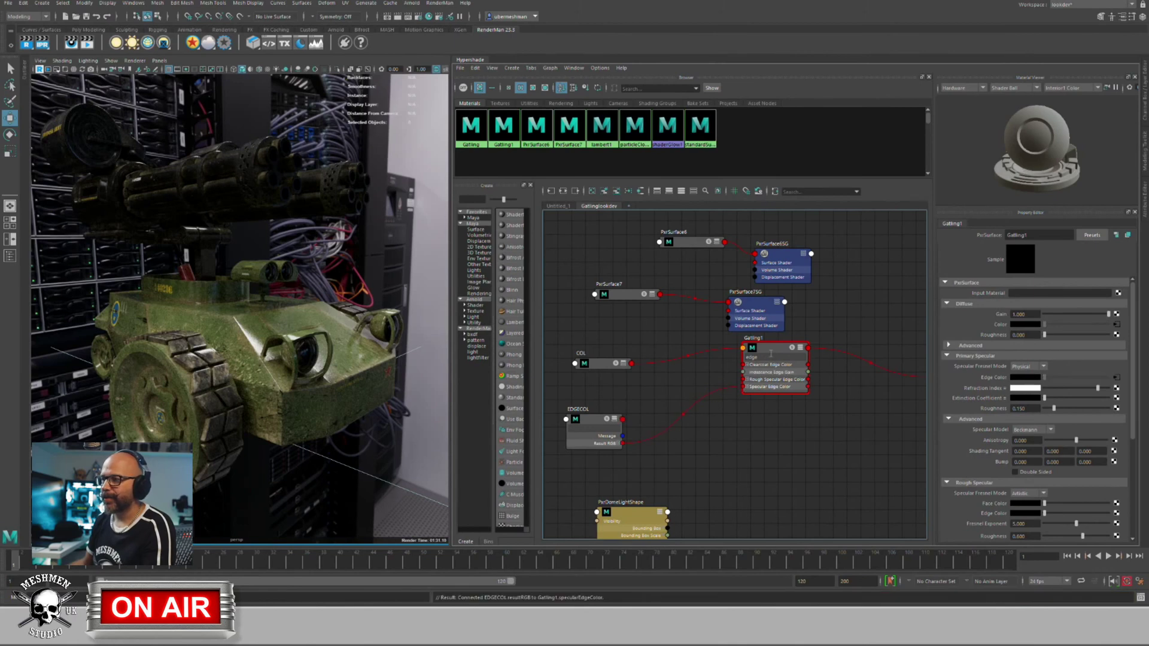
{"action": "left_click_drag", "start_coordinate": [771, 354], "coordinate": [779, 357]}
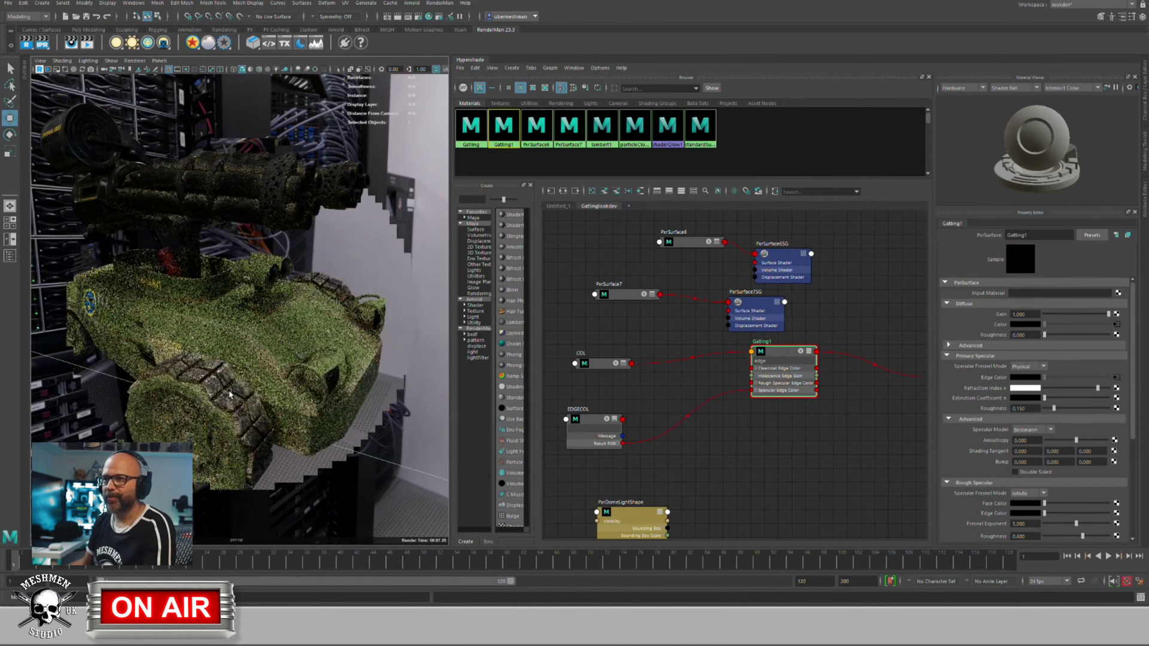
Step: Set Gatling1's primary specular Fresnel mode to Artistic and inspect the car's reflections from the front in the live render
{"action": "left_click_drag", "start_coordinate": [229, 393], "coordinate": [230, 366], "text": "alt"}
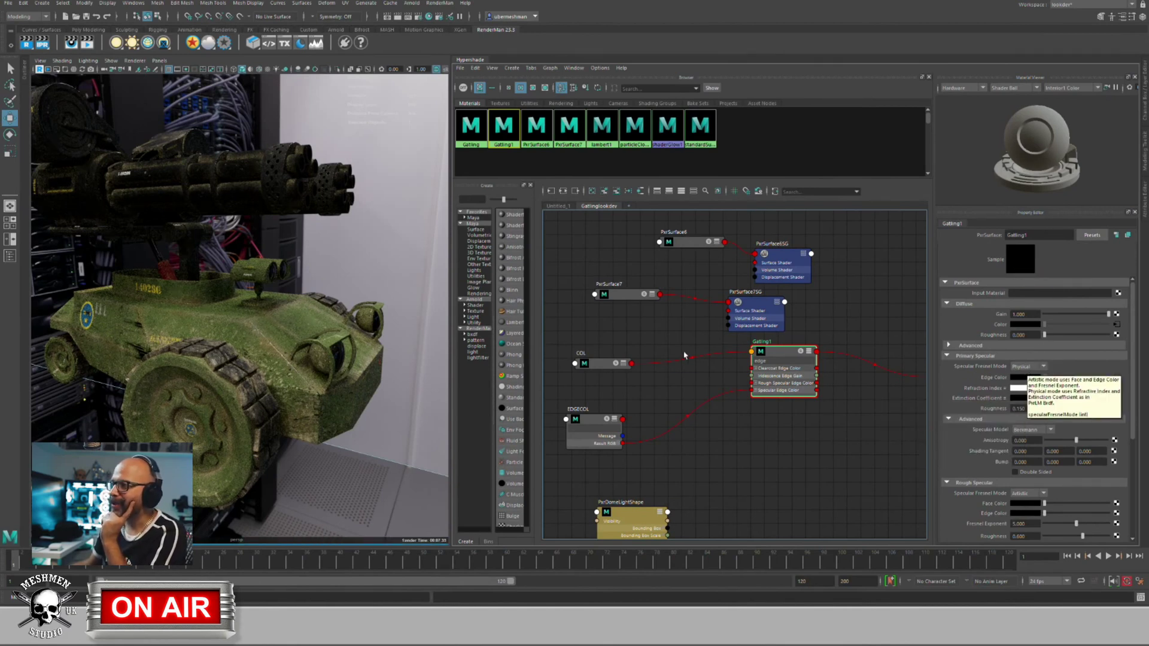
{"action": "left_click_drag", "start_coordinate": [569, 424], "coordinate": [571, 424]}
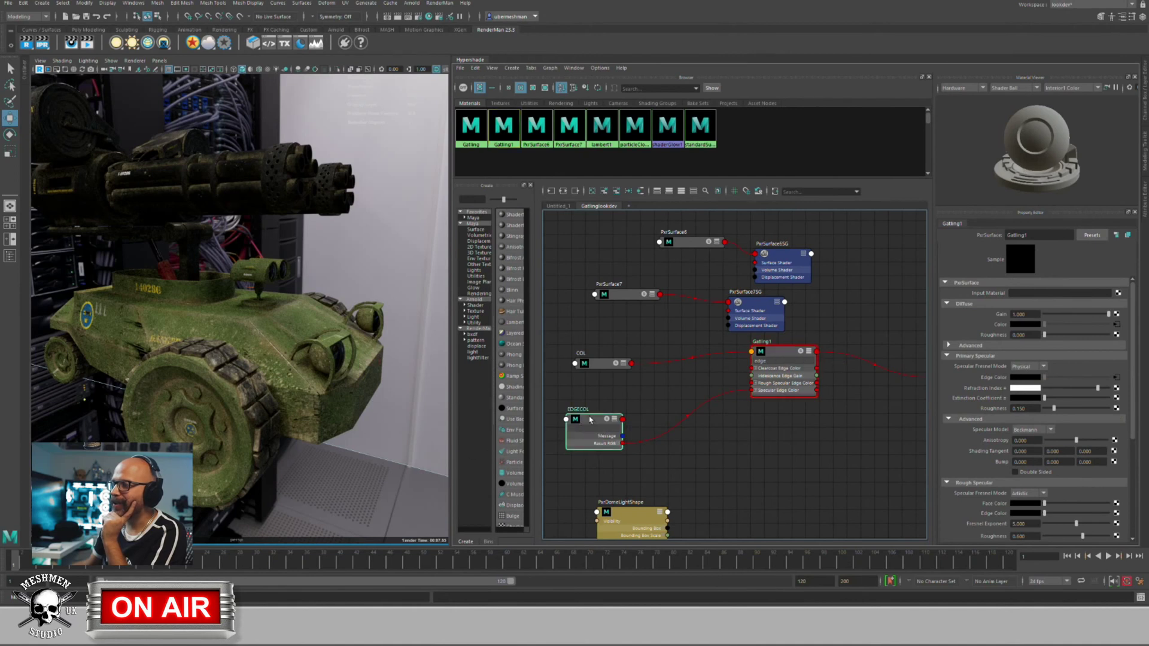
{"action": "left_click", "coordinate": [777, 360]}
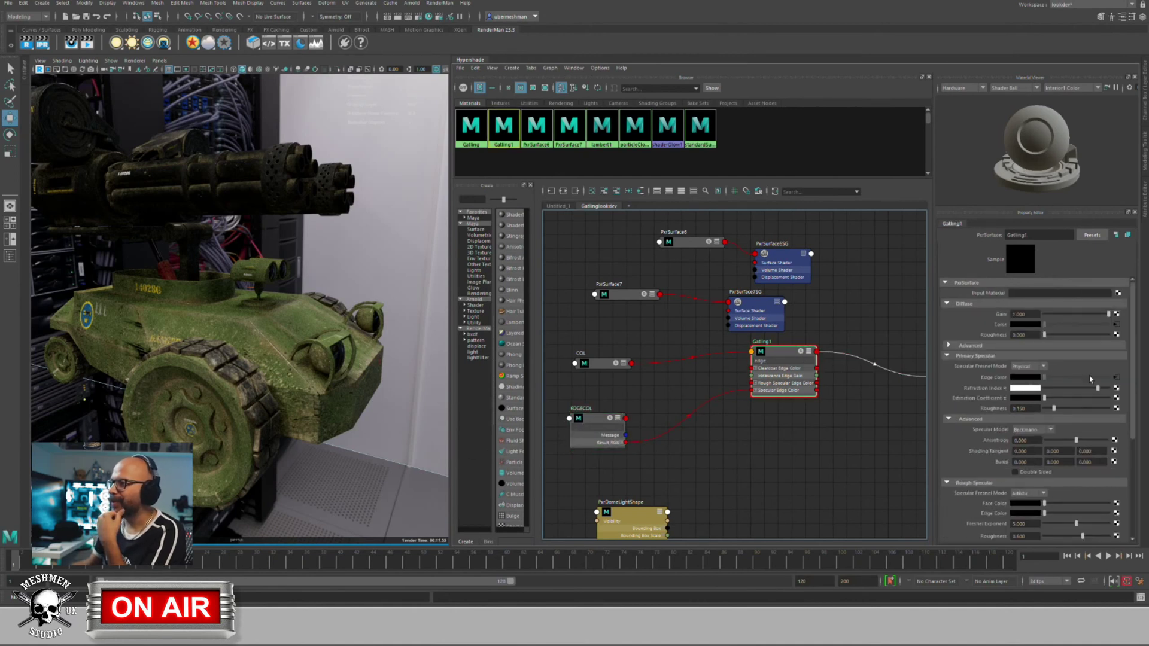
{"action": "left_click", "coordinate": [1028, 366]}
{"action": "left_click", "coordinate": [1028, 376]}
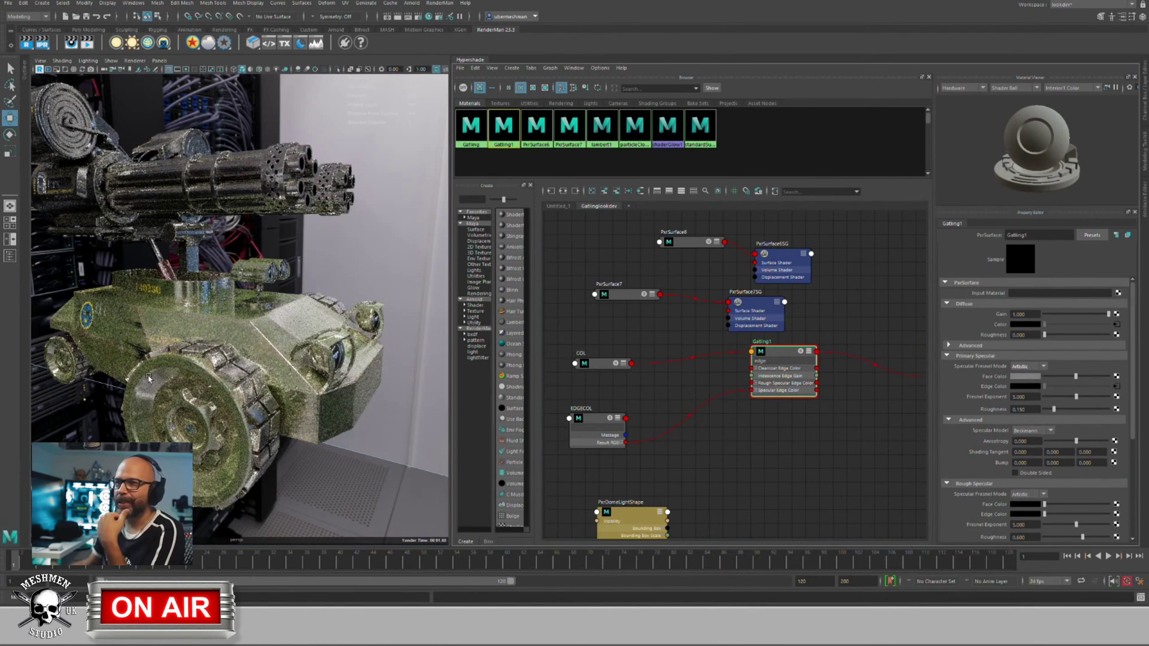
{"action": "left_click_drag", "start_coordinate": [258, 340], "coordinate": [196, 300], "text": "alt"}
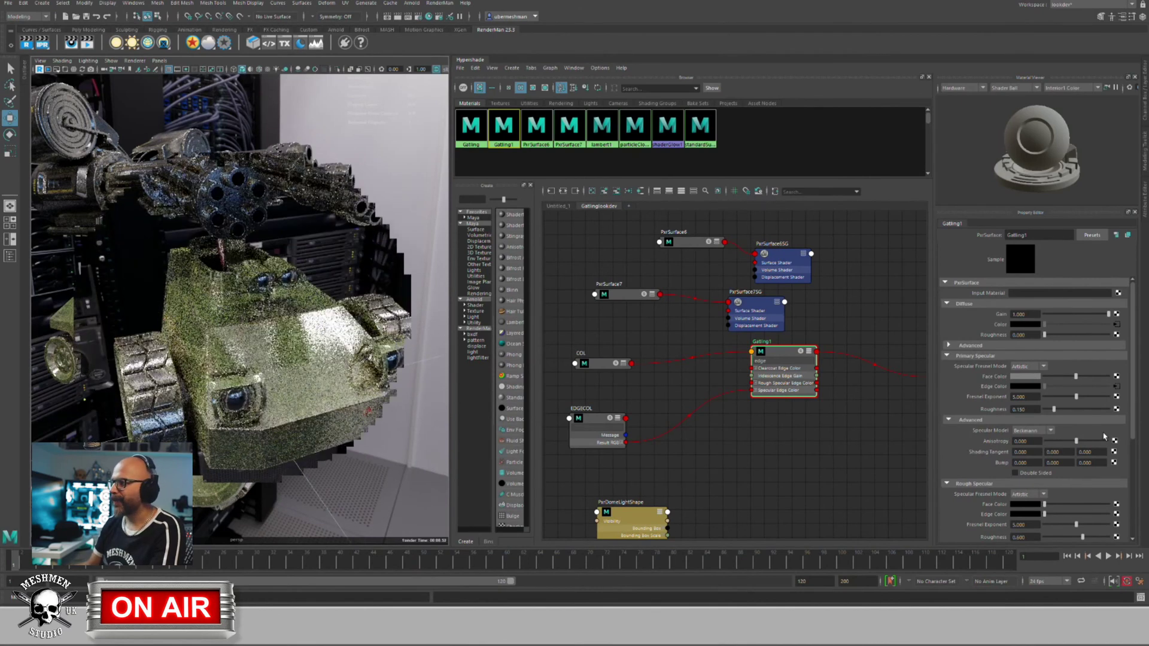
Step: Set Gatling1's primary specular Face Color to black and inspect the car from the side and front in the live render
{"action": "left_click_drag", "start_coordinate": [1075, 376], "coordinate": [986, 380]}
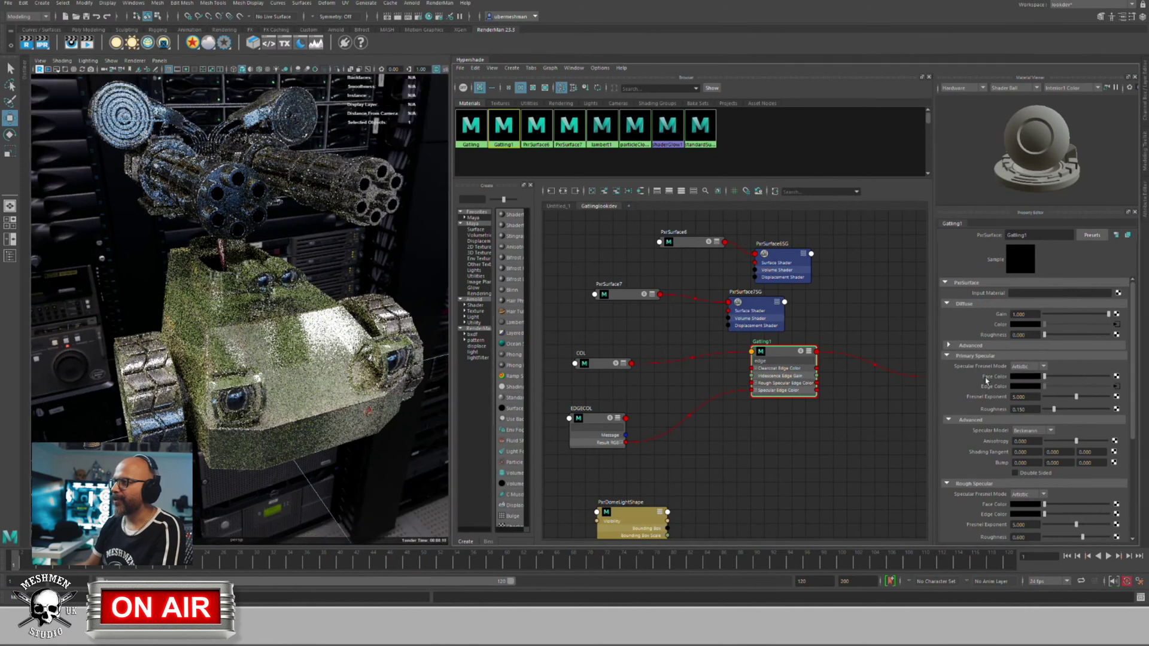
{"action": "left_click_drag", "start_coordinate": [197, 366], "coordinate": [291, 368], "text": "alt"}
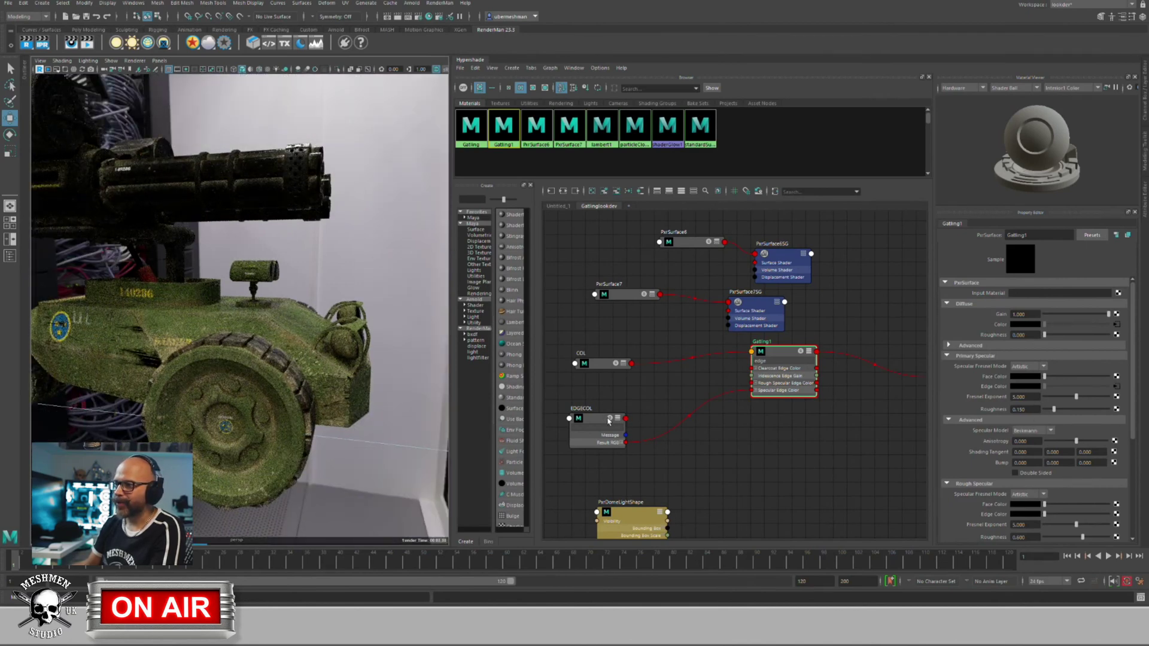
{"action": "left_click_drag", "start_coordinate": [608, 421], "coordinate": [610, 420]}
{"action": "left_click_drag", "start_coordinate": [341, 382], "coordinate": [290, 392], "text": "alt"}
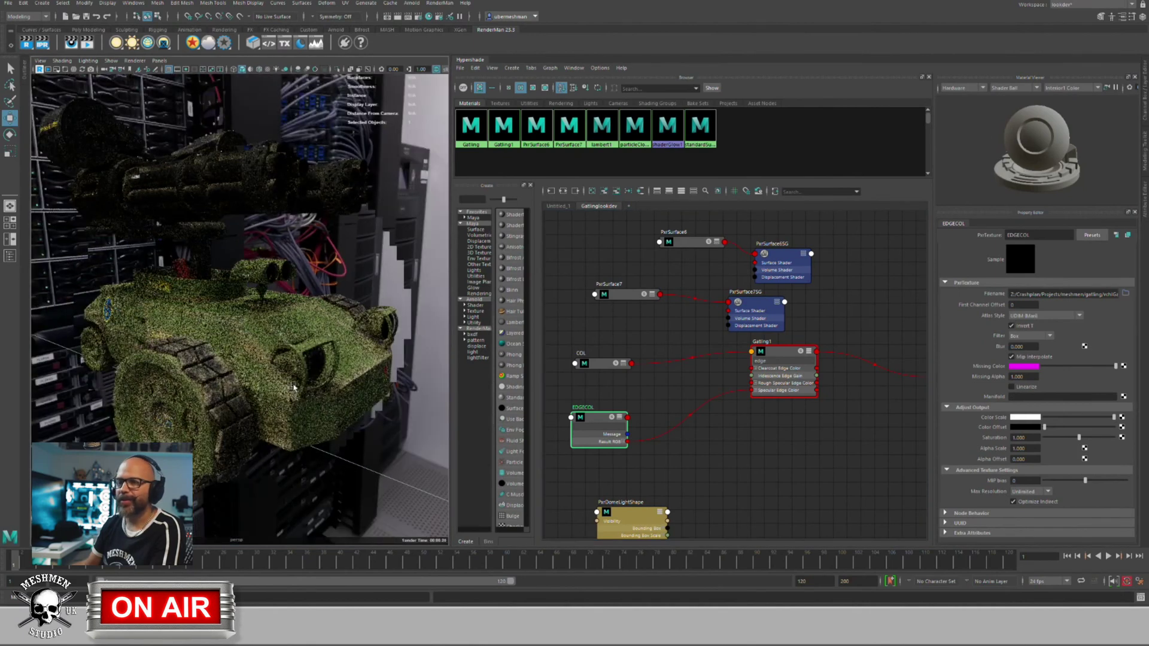
Step: Solo the EDGECOL texture on the car to check its map, and return to the full shaded render
{"action": "left_click", "coordinate": [585, 420]}
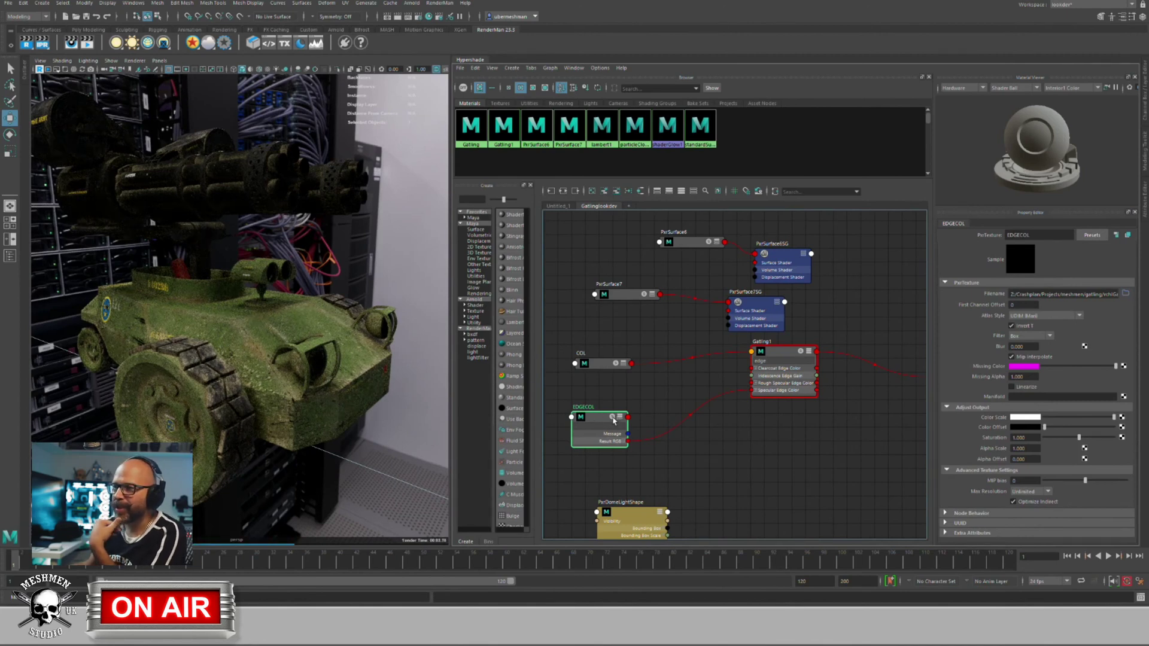
{"action": "left_click", "coordinate": [613, 419]}
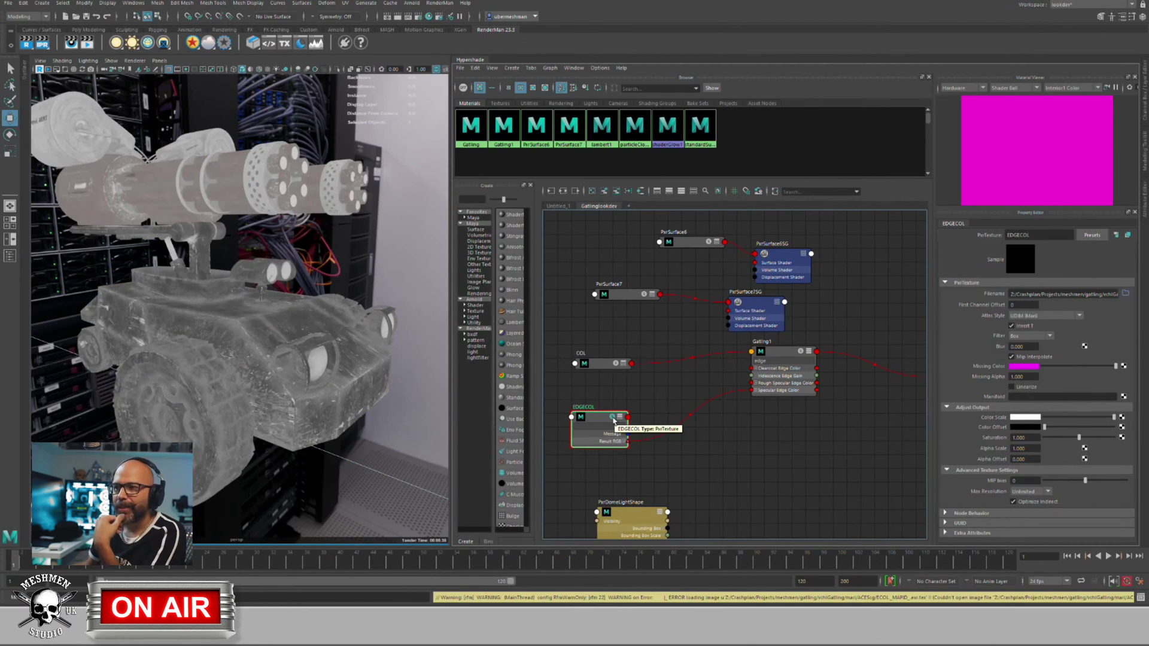
{"action": "left_click", "coordinate": [778, 351]}
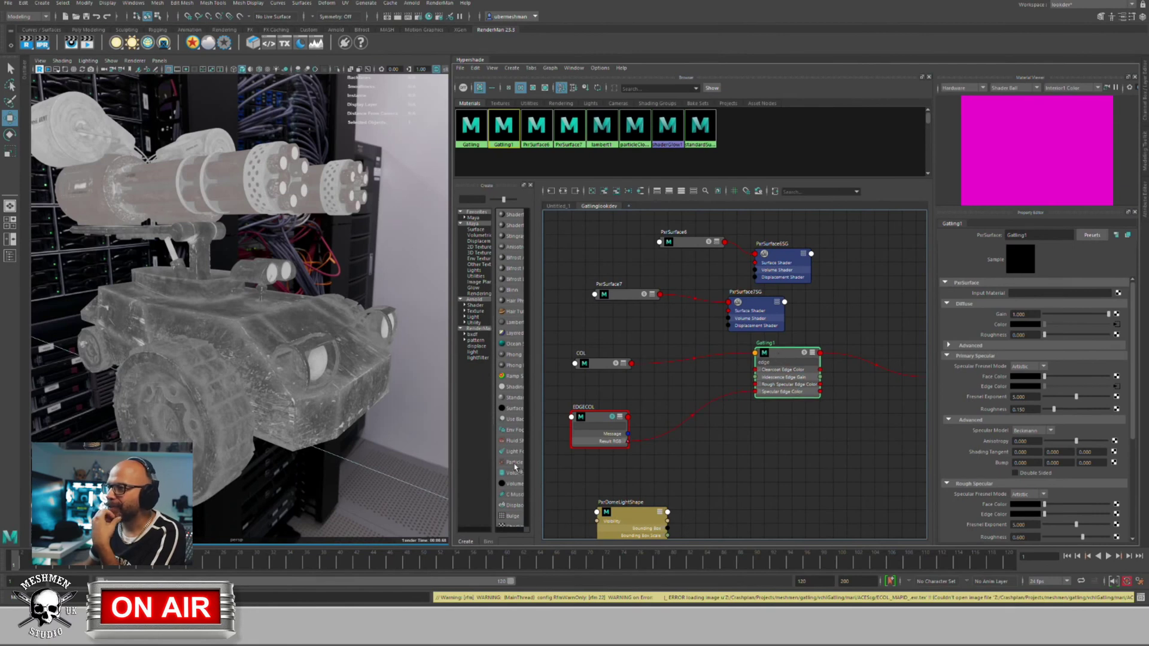
{"action": "left_click", "coordinate": [612, 419]}
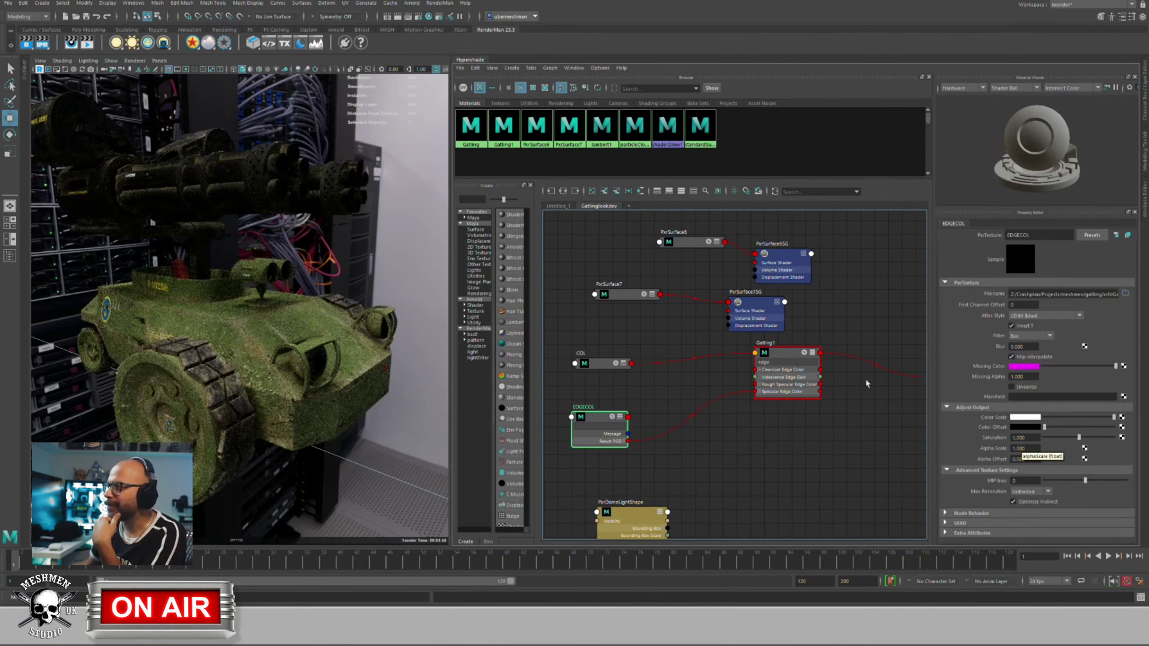
Step: Set Gatling1's primary specular Roughness to about 0.227
{"action": "left_click", "coordinate": [780, 354]}
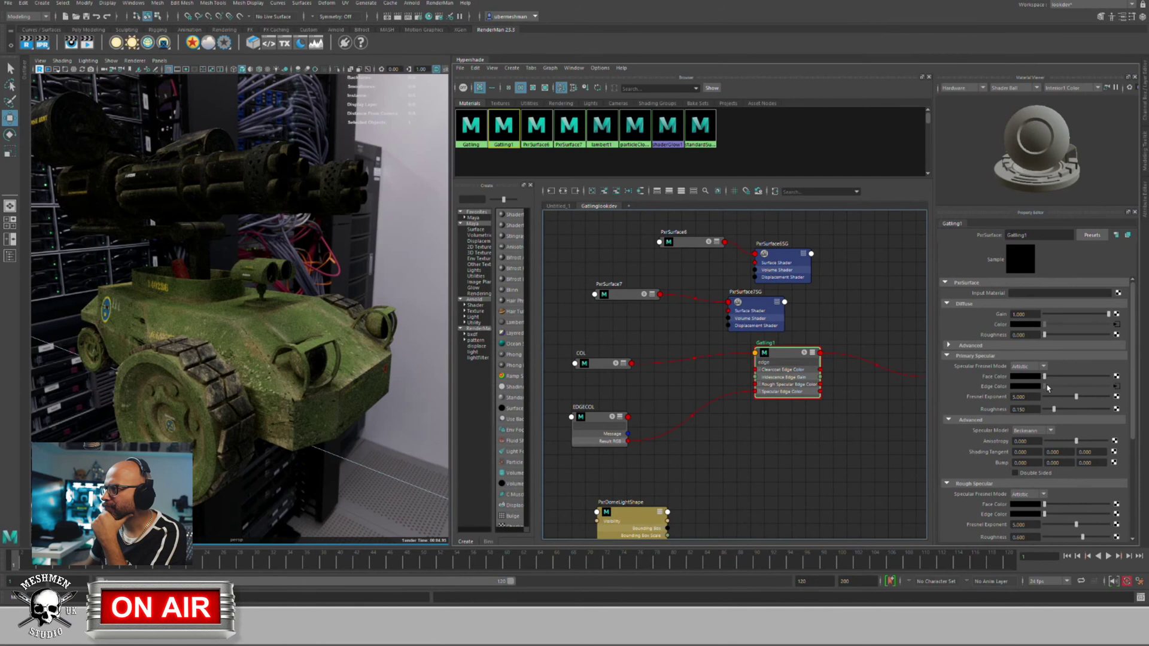
{"action": "left_click_drag", "start_coordinate": [1054, 409], "coordinate": [1057, 410]}
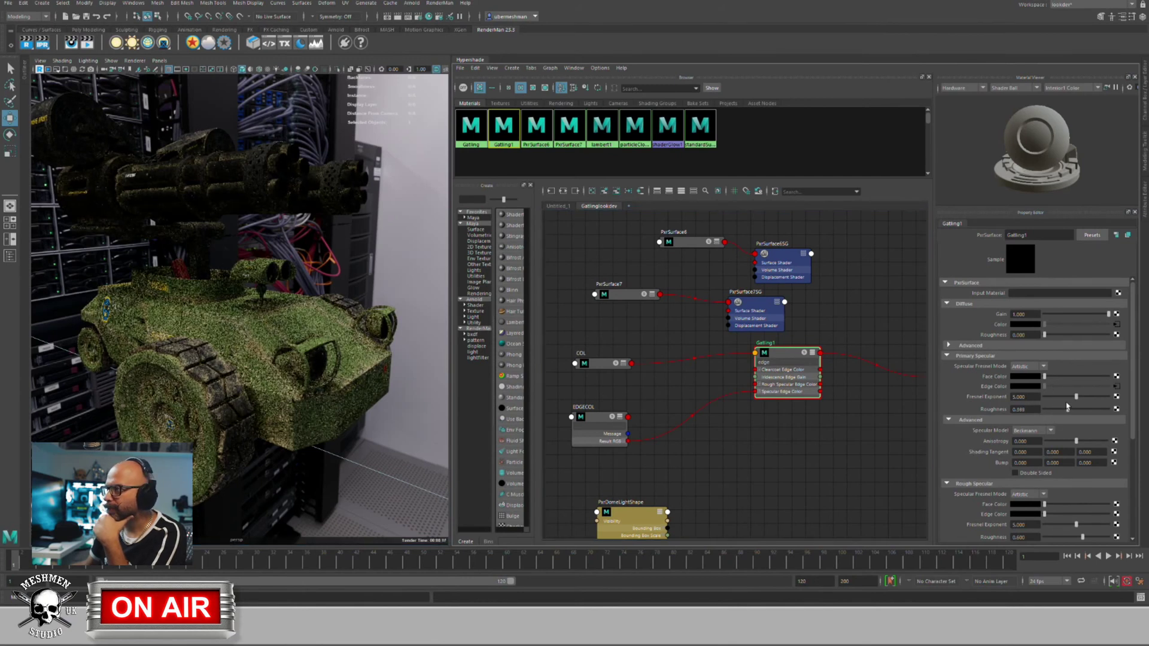
{"action": "left_click", "coordinate": [1059, 408]}
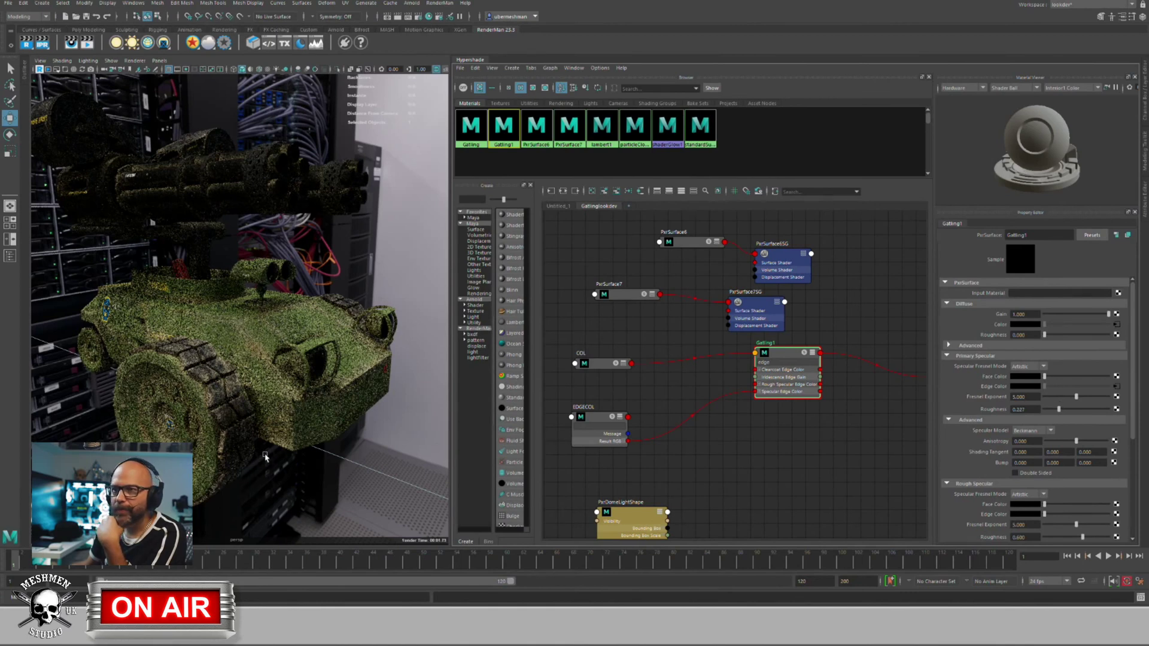
Step: Move the EDGECOL node closer to COL and inspect the gun barrels and bodywork from several angles in the live render
{"action": "left_click_drag", "start_coordinate": [242, 254], "coordinate": [242, 316], "text": "alt"}
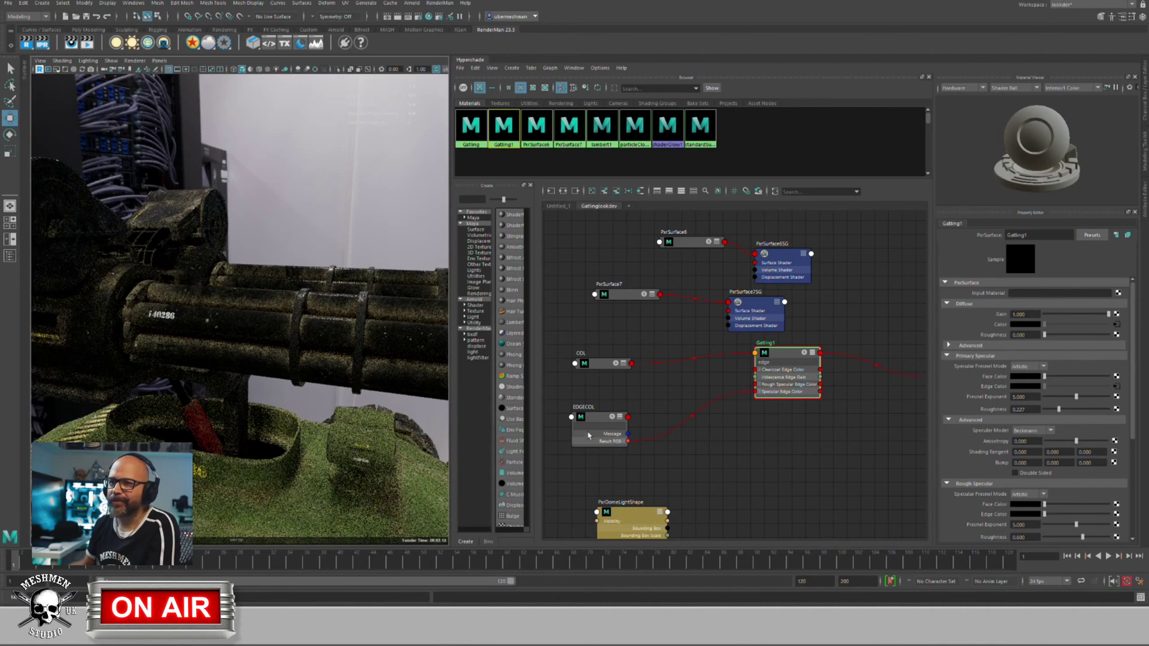
{"action": "left_click_drag", "start_coordinate": [144, 372], "coordinate": [269, 347], "text": "alt"}
{"action": "left_click_drag", "start_coordinate": [595, 421], "coordinate": [597, 400]}
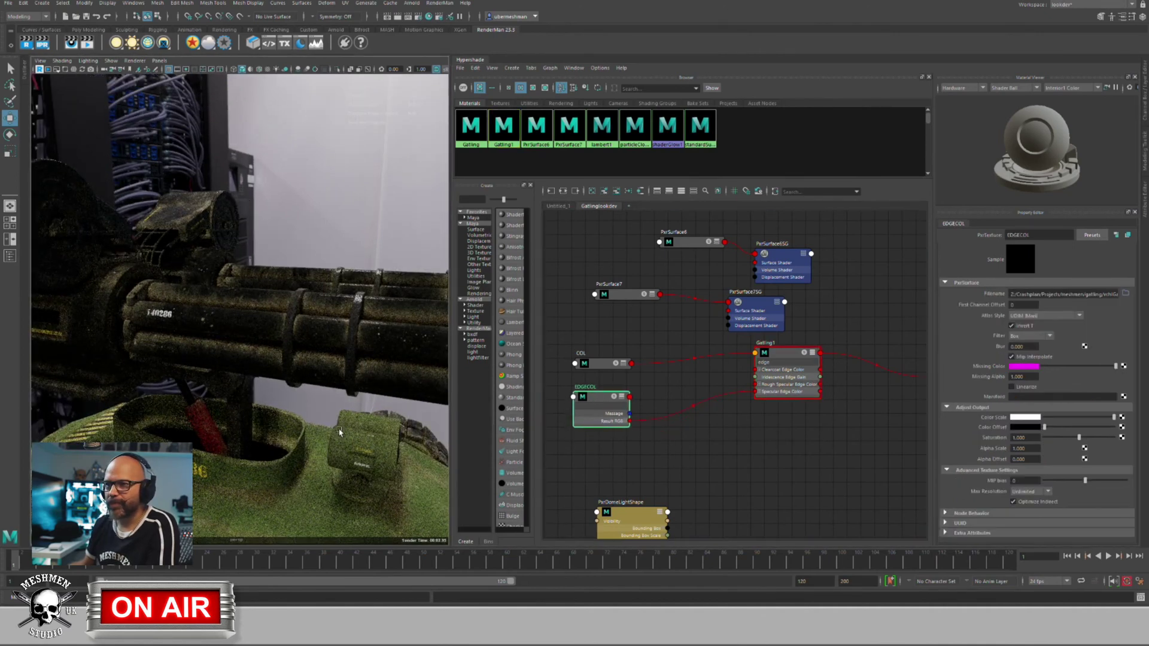
{"action": "left_click_drag", "start_coordinate": [335, 389], "coordinate": [288, 420], "text": "alt"}
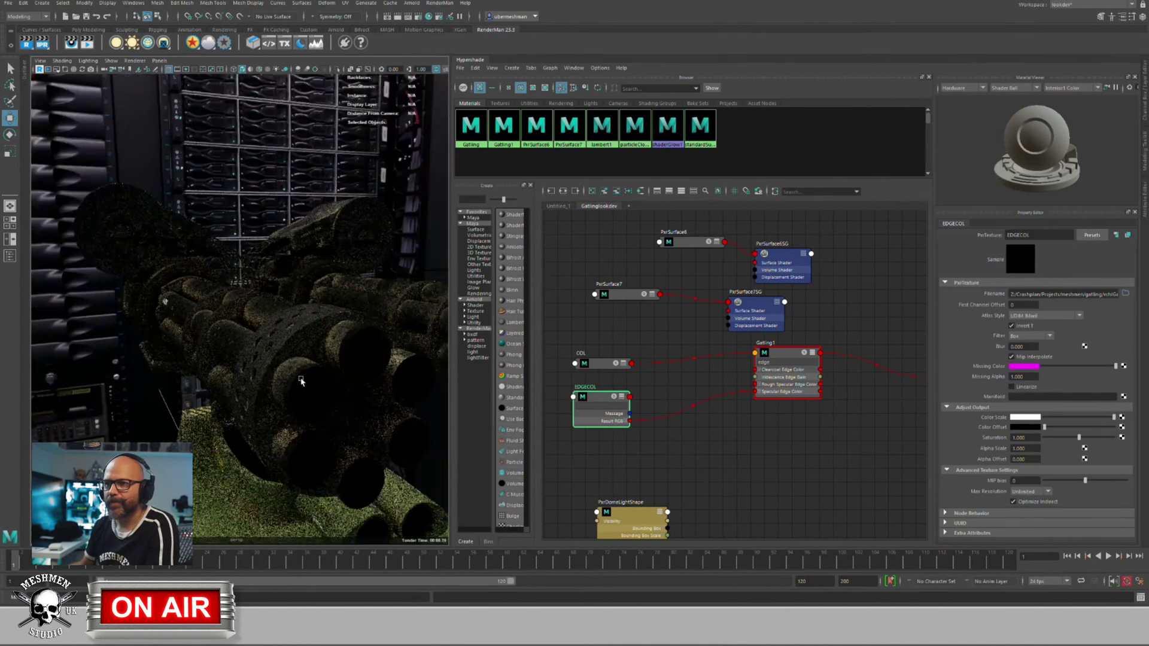
{"action": "right_click_drag", "start_coordinate": [302, 382], "coordinate": [2, 41], "text": "alt"}
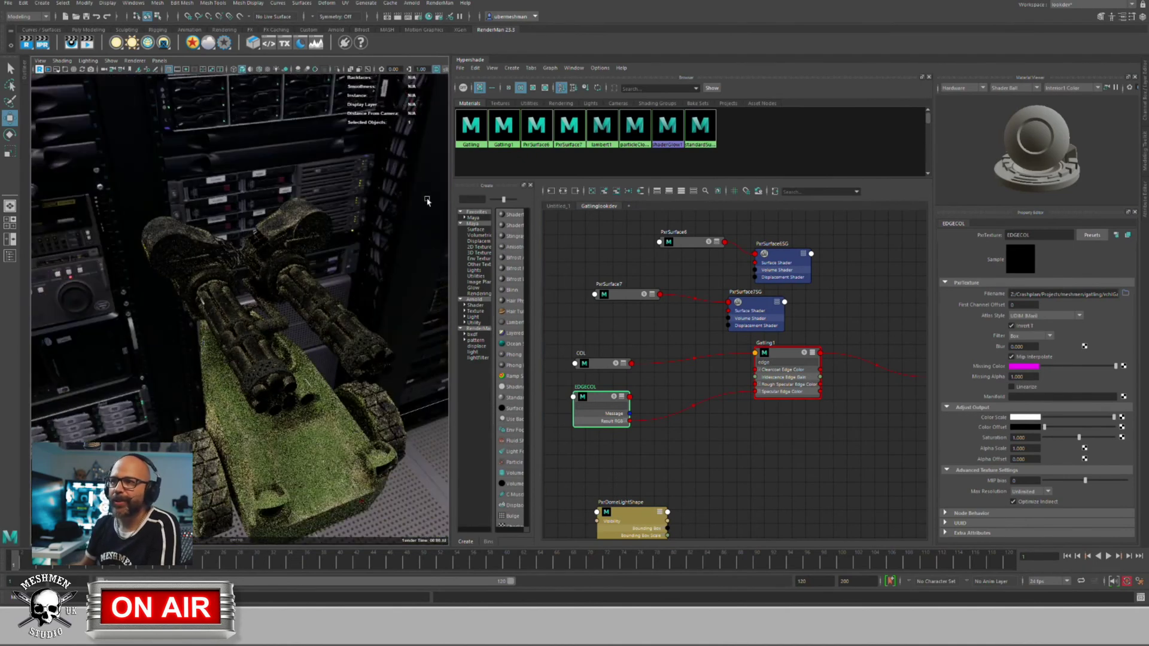
{"action": "left_click_drag", "start_coordinate": [263, 335], "coordinate": [294, 350], "text": "alt"}
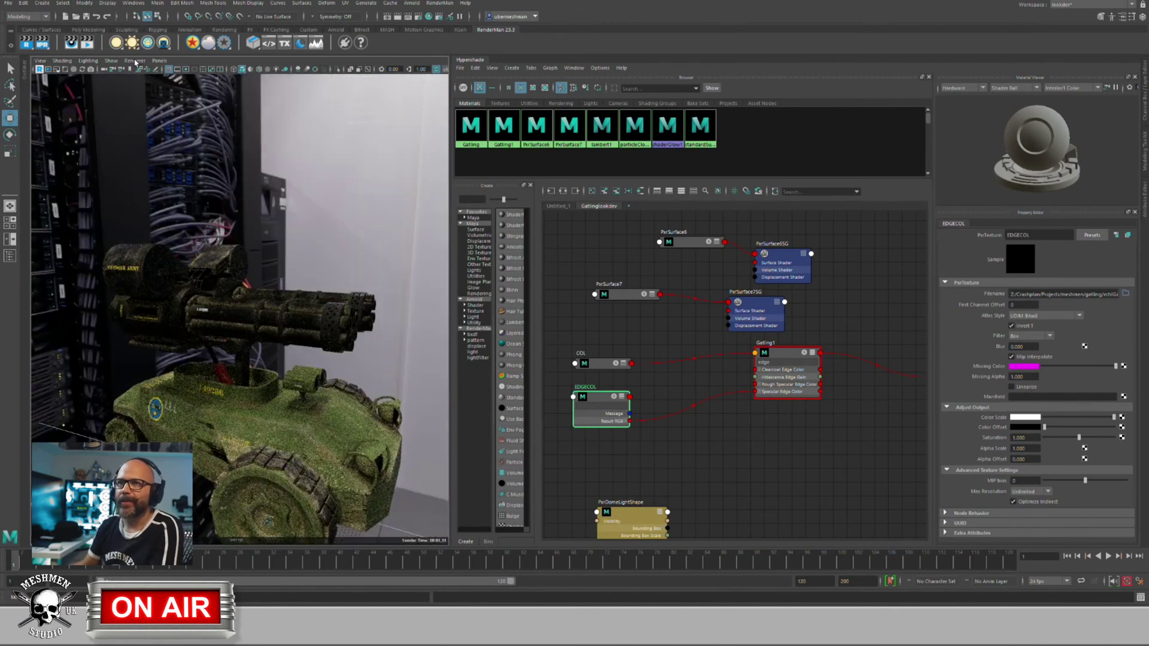
{"action": "left_click", "coordinate": [134, 61]}
{"action": "left_click", "coordinate": [131, 72]}
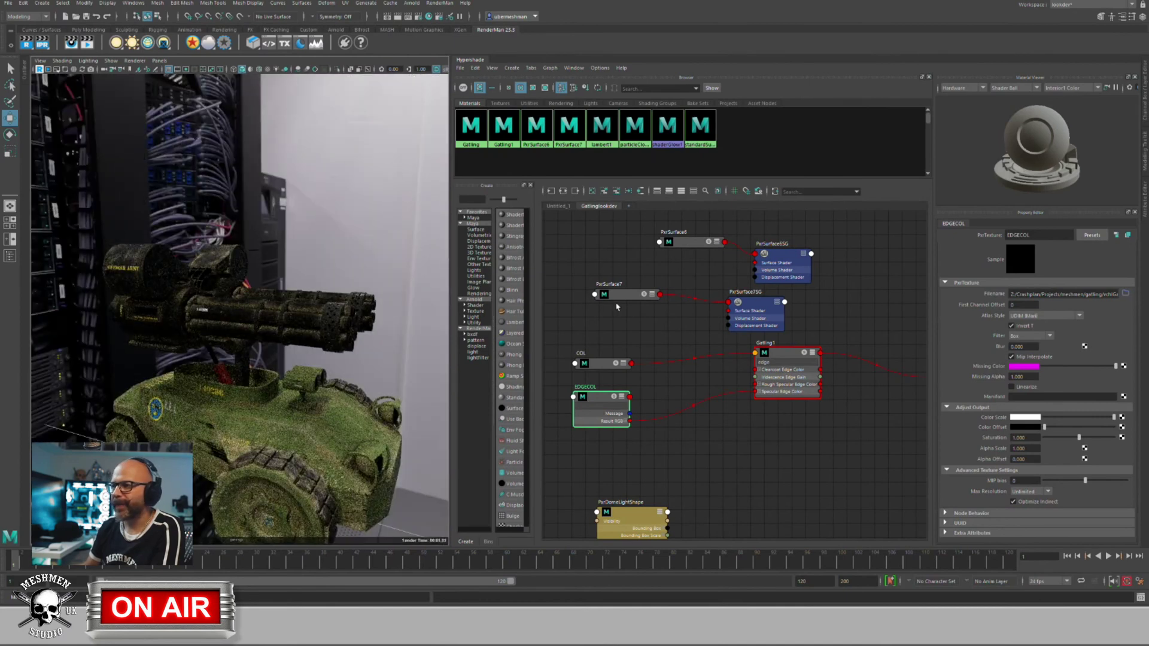
Step: Try a slightly negative Anisotropy on Gatling1's primary specular and reset it to 0
{"action": "left_click", "coordinate": [795, 356]}
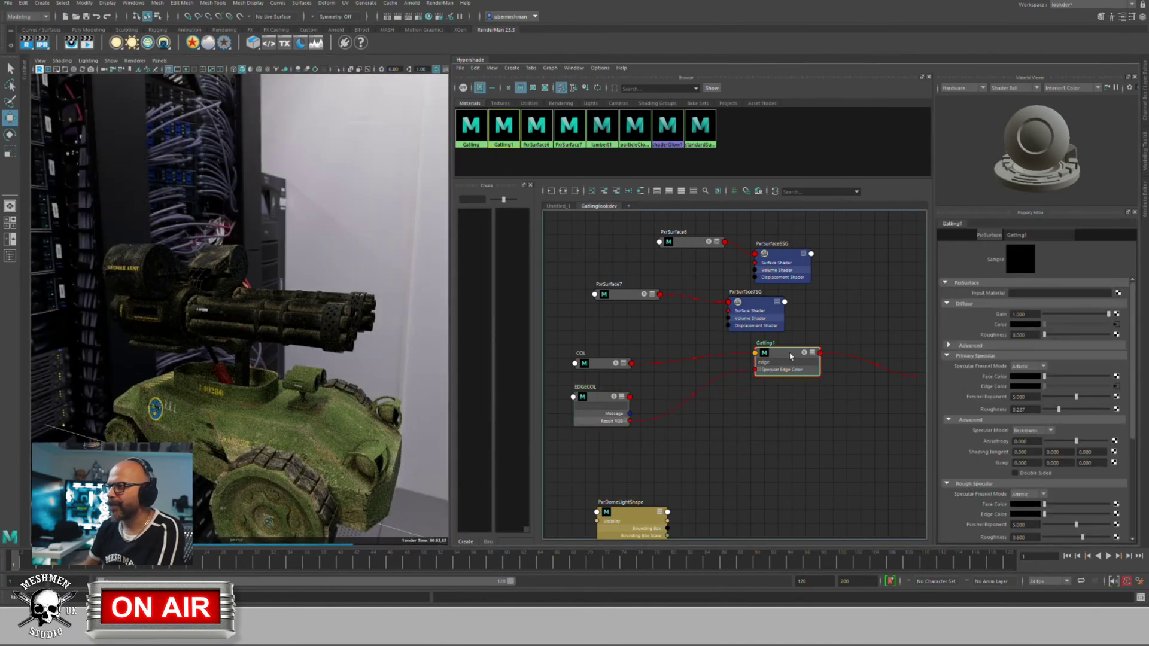
{"action": "left_click_drag", "start_coordinate": [788, 355], "coordinate": [794, 357]}
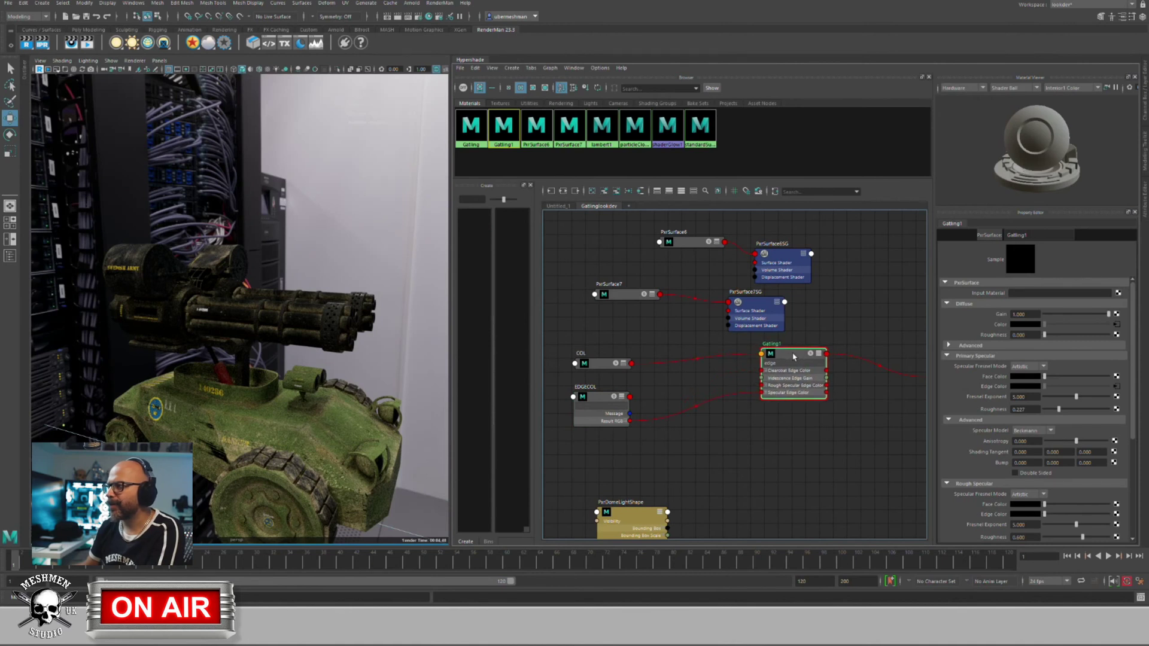
{"action": "left_click_drag", "start_coordinate": [1076, 445], "coordinate": [1072, 445]}
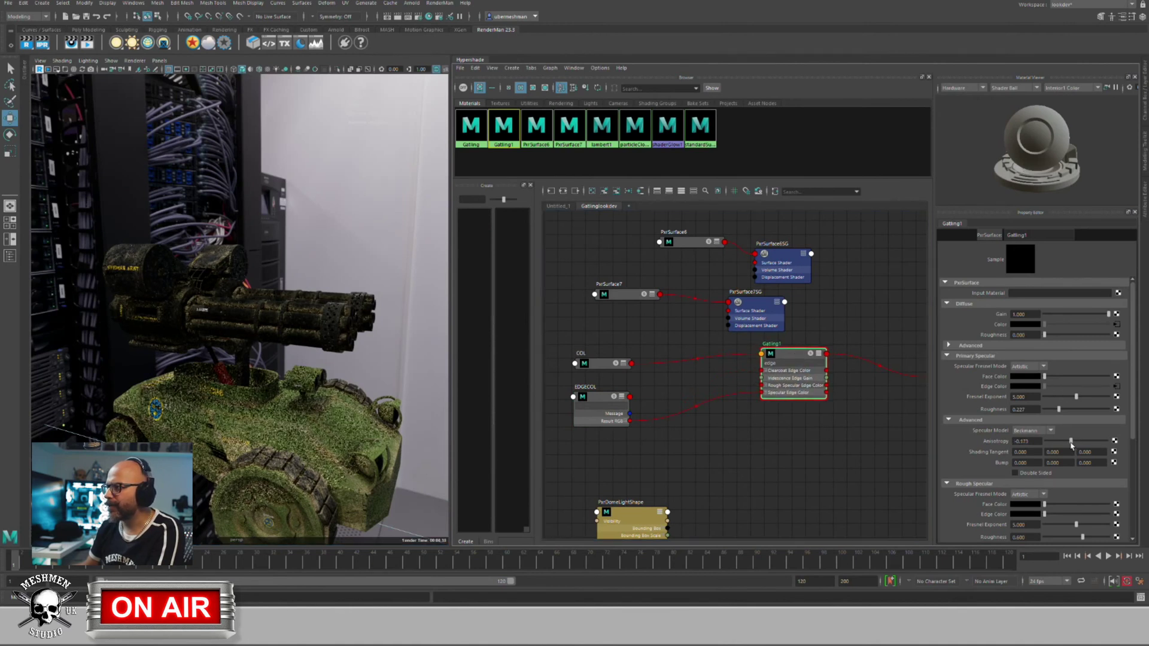
{"action": "double_click", "coordinate": [1035, 443]}
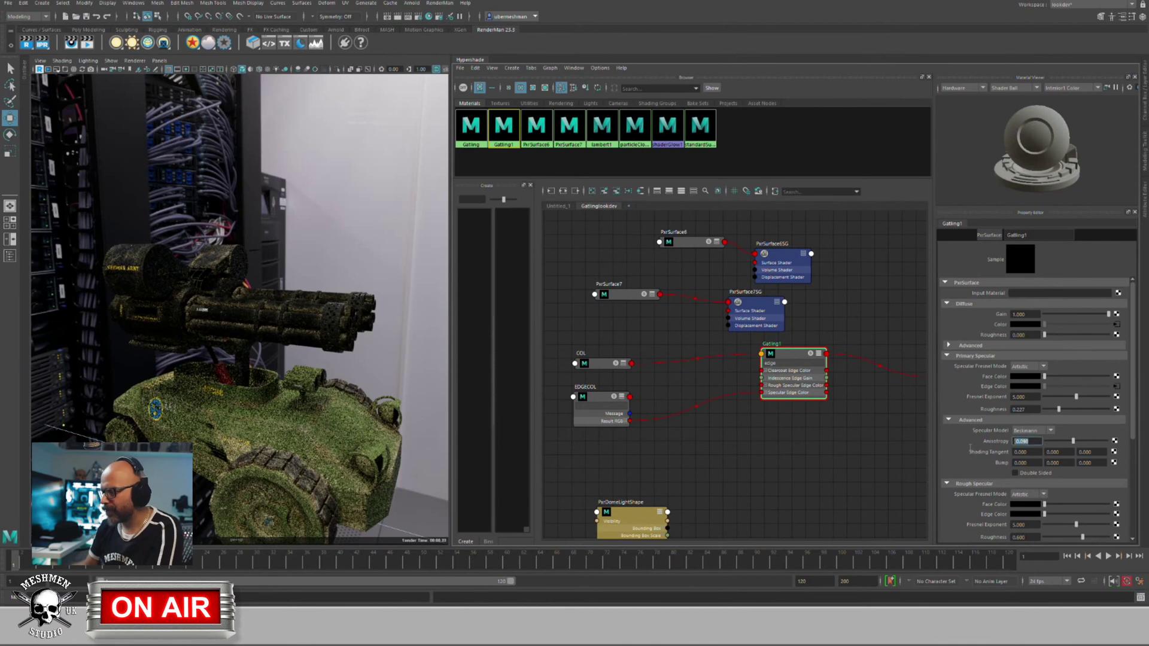
Step: Create a new PxrTexture node in the graph and place it just below the EDGECOL node
{"action": "left_click", "coordinate": [647, 463]}
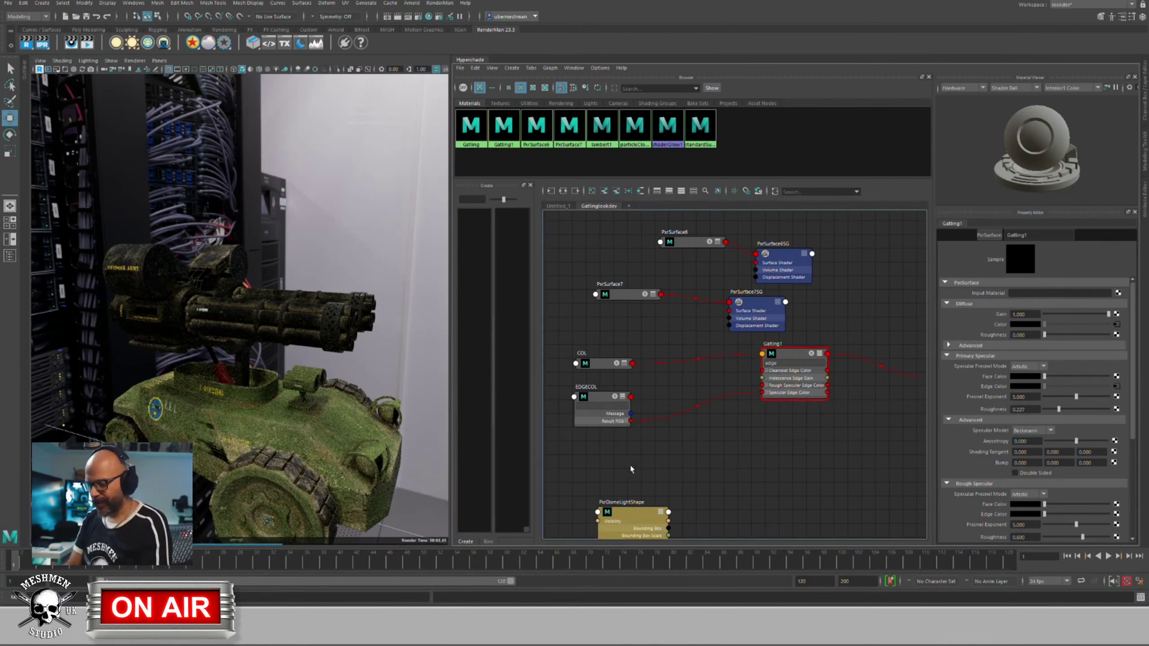
{"action": "key", "text": "Tab"}
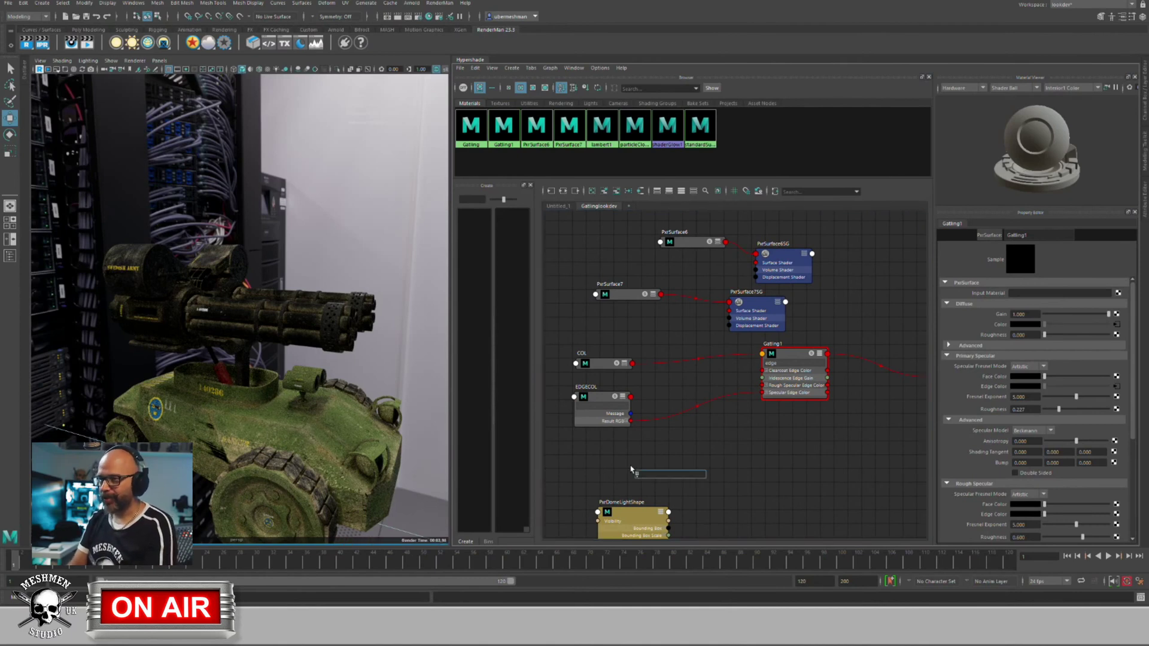
{"action": "type", "text": "pxr"}
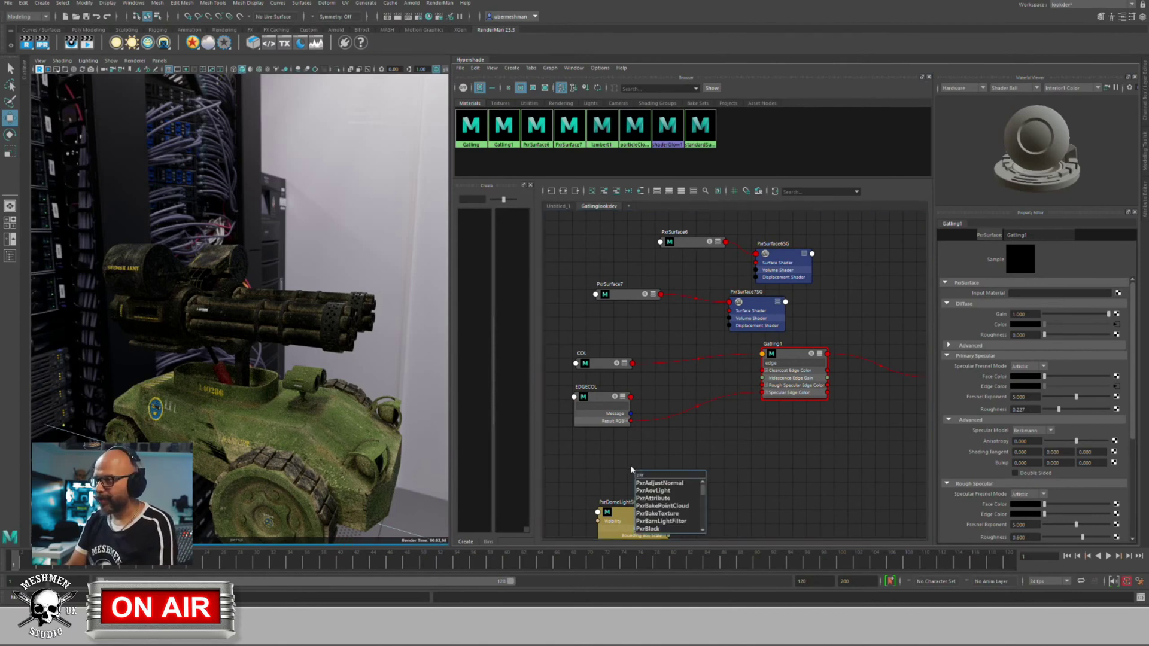
{"action": "type", "text": "te"}
{"action": "key", "text": "Down"}
{"action": "key", "text": "Down"}
{"action": "key", "text": "Return"}
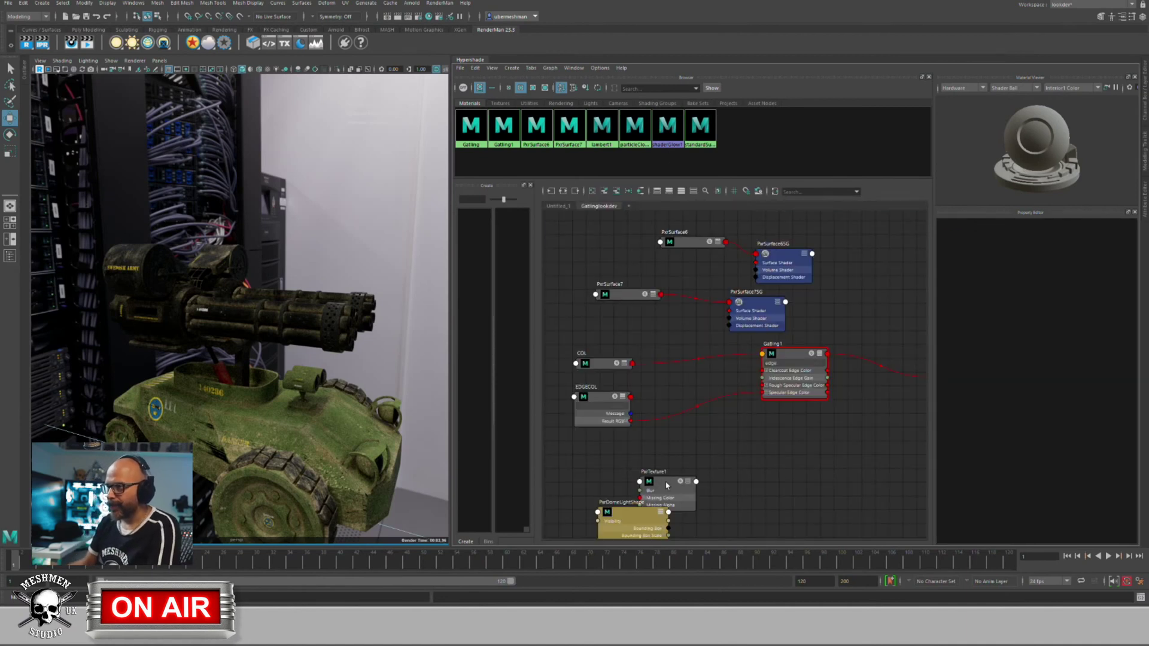
{"action": "left_click_drag", "start_coordinate": [667, 485], "coordinate": [606, 450]}
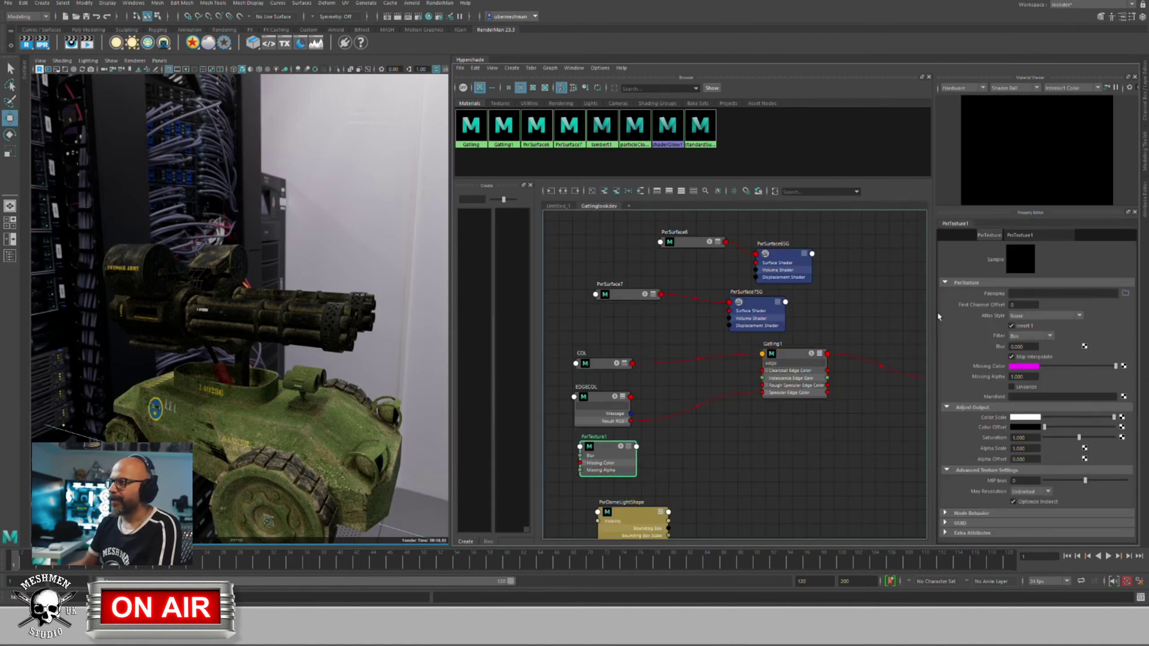
{"action": "left_click_drag", "start_coordinate": [601, 447], "coordinate": [591, 450]}
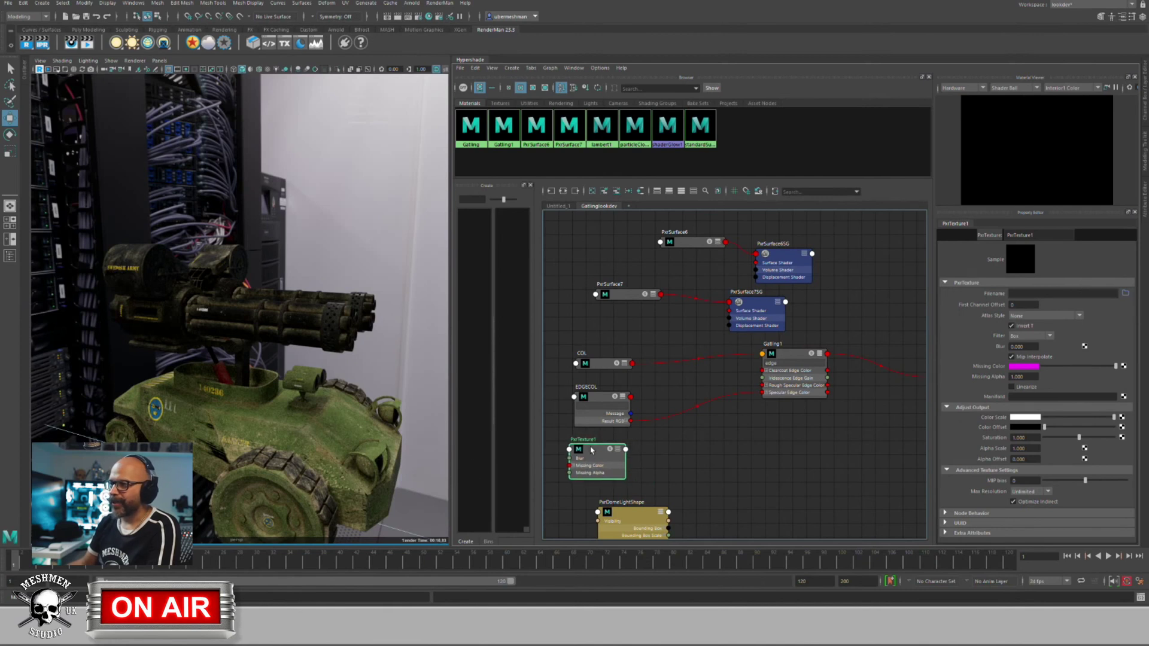
Step: Rename the new PxrTexture node FACECOL
{"action": "double_click", "coordinate": [583, 439]}
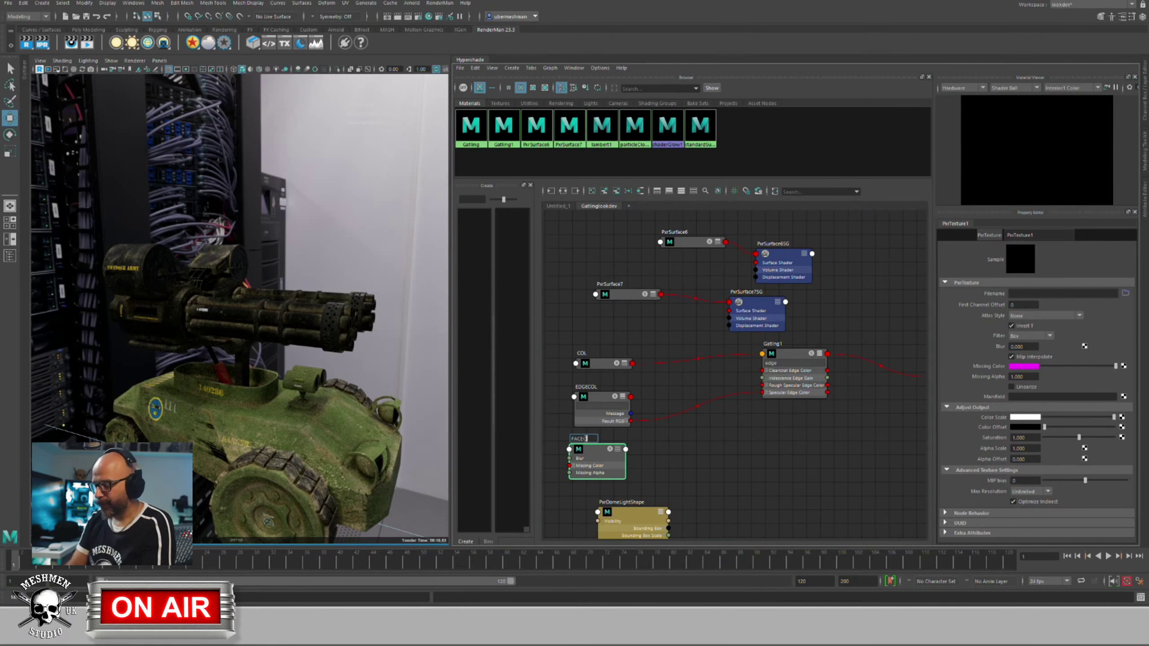
{"action": "type", "text": "FACECOL"}
{"action": "key", "text": "Return"}
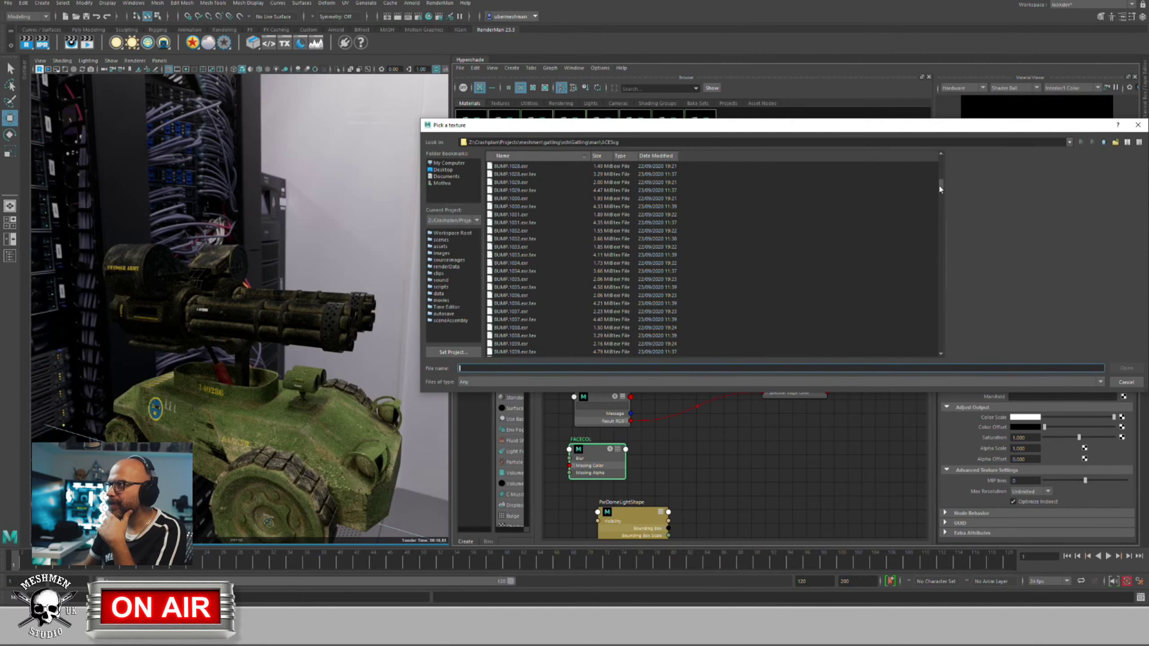
Step: Load FCOL.1001.exr.tex from the ACEScg texture folder as FACECOL's texture file
{"action": "left_click_drag", "start_coordinate": [939, 189], "coordinate": [937, 242]}
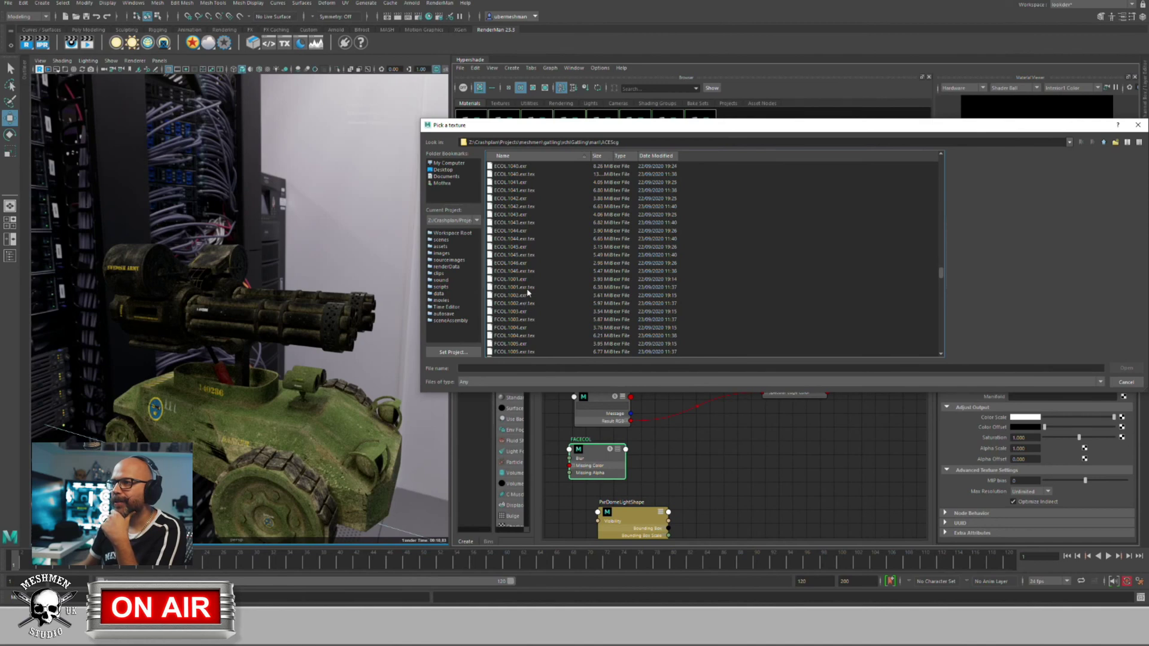
{"action": "left_click", "coordinate": [514, 287]}
{"action": "left_click", "coordinate": [1128, 370]}
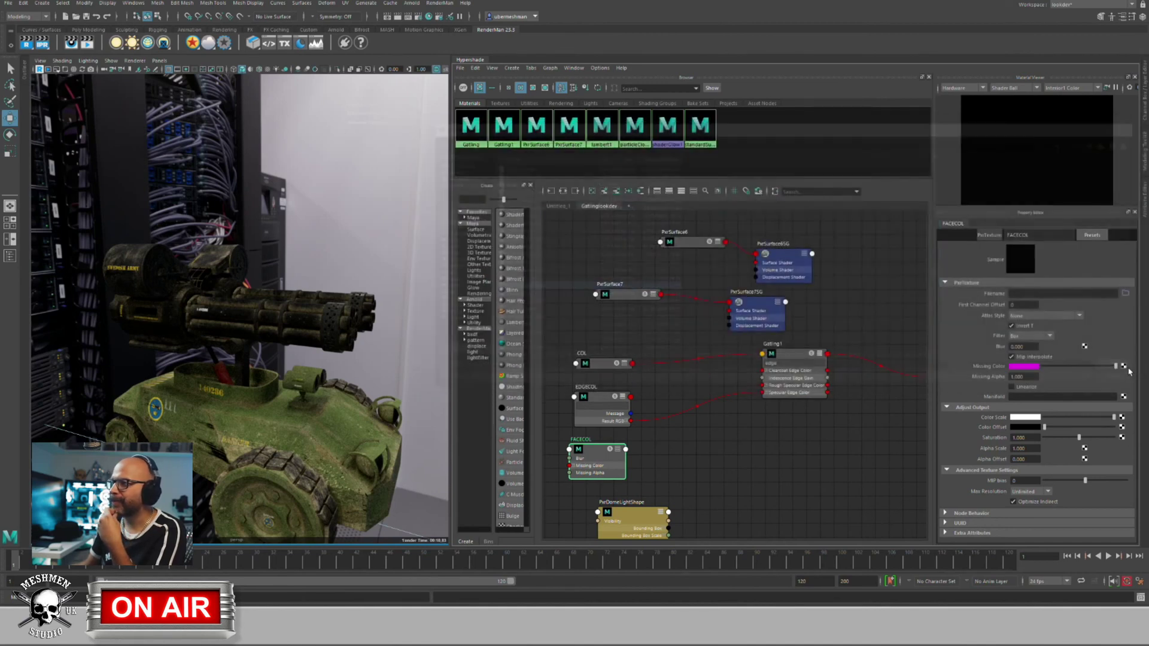
Step: Set the atlas style of the FACECOL texture to UDIM (Mari)
{"action": "left_click", "coordinate": [1017, 316]}
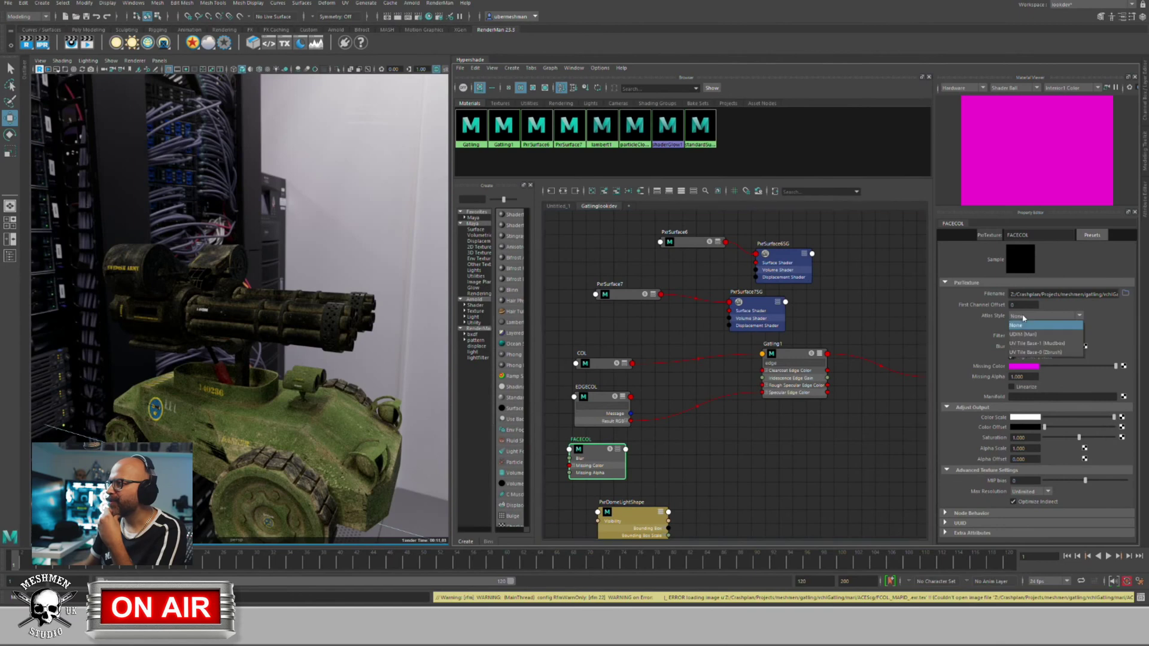
{"action": "left_click", "coordinate": [1018, 335]}
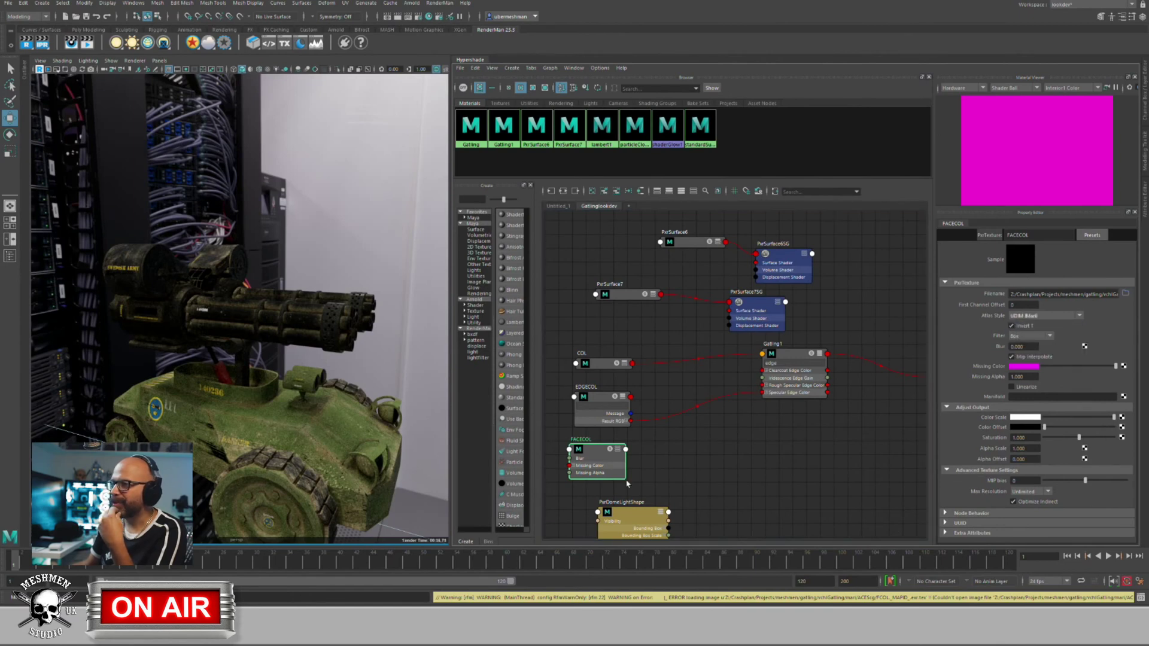
{"action": "left_click_drag", "start_coordinate": [592, 449], "coordinate": [595, 449]}
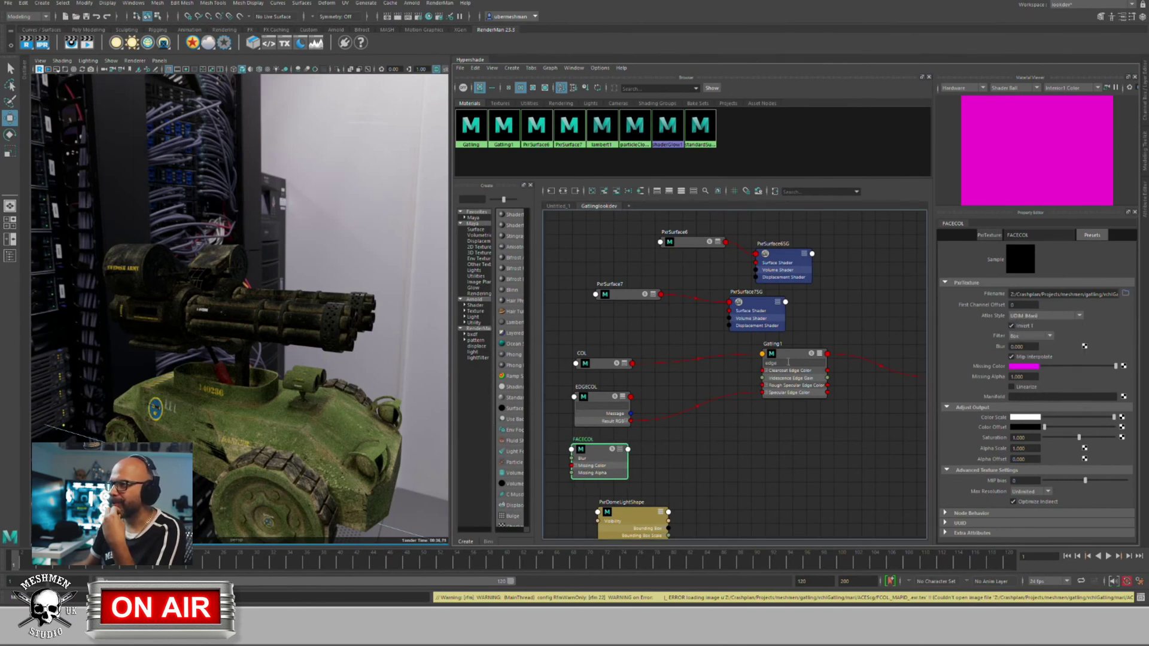
Step: Filter the Gatling1 material's attributes by "spec" and connect FACECOL's Result RGB output to its Specular Face Color
{"action": "type", "text": "face"}
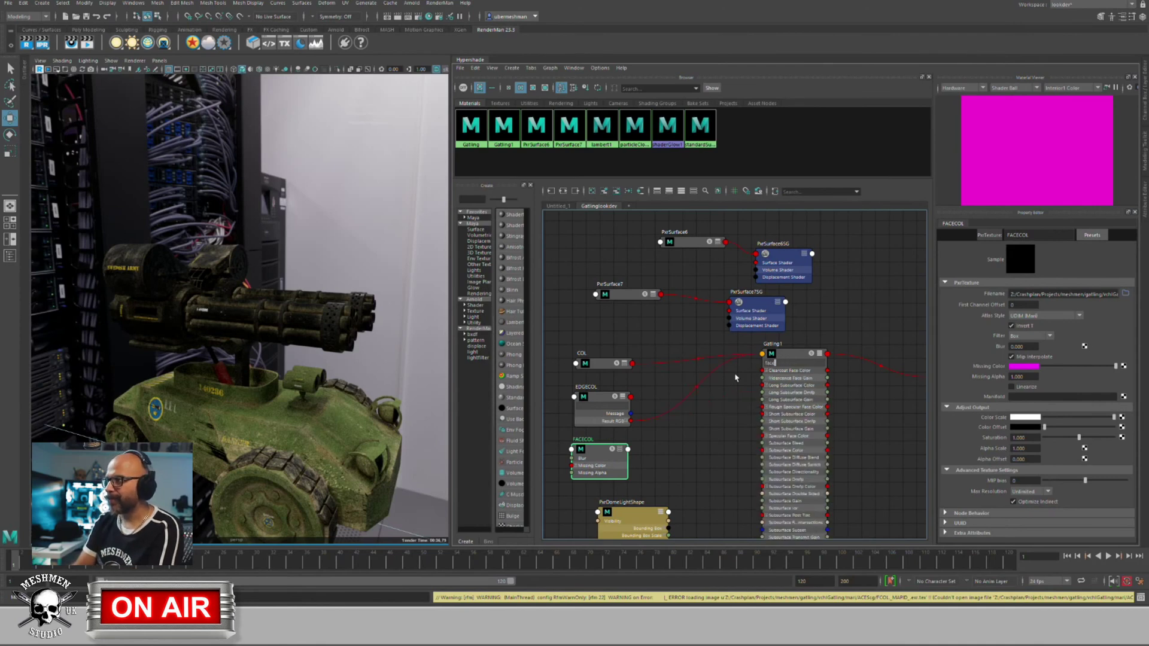
{"action": "key", "text": "BackSpace"}
{"action": "key", "text": "BackSpace"}
{"action": "key", "text": "BackSpace"}
{"action": "key", "text": "BackSpace"}
{"action": "type", "text": "spec"}
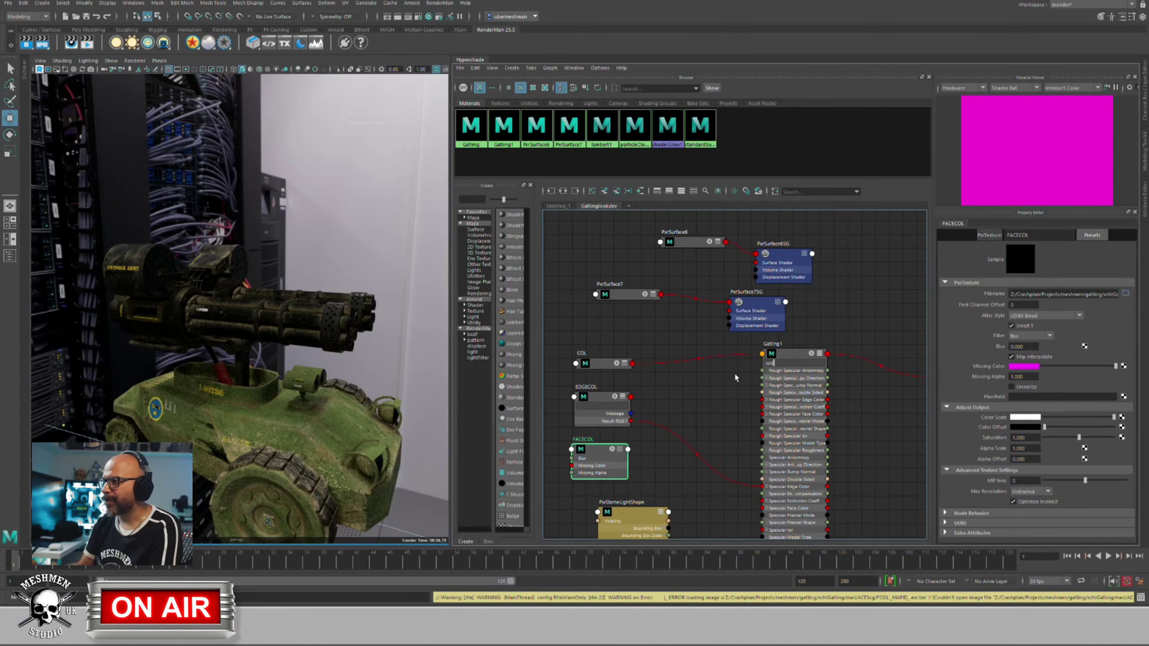
{"action": "left_click", "coordinate": [638, 454]}
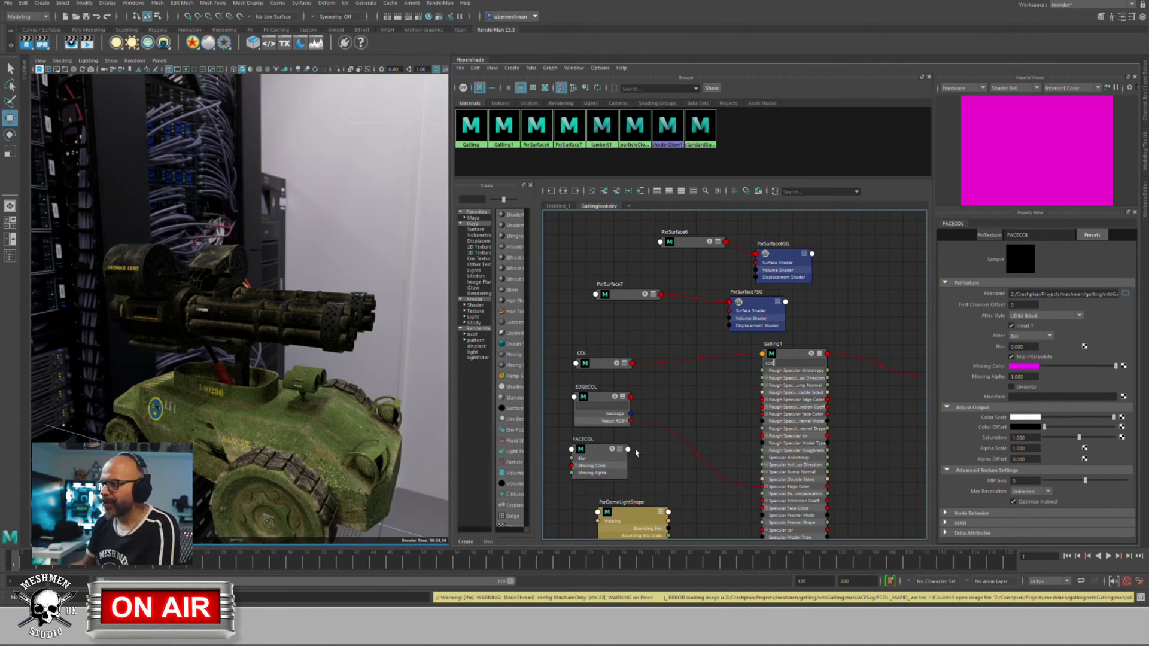
{"action": "left_click", "coordinate": [609, 450]}
{"action": "key", "text": "3"}
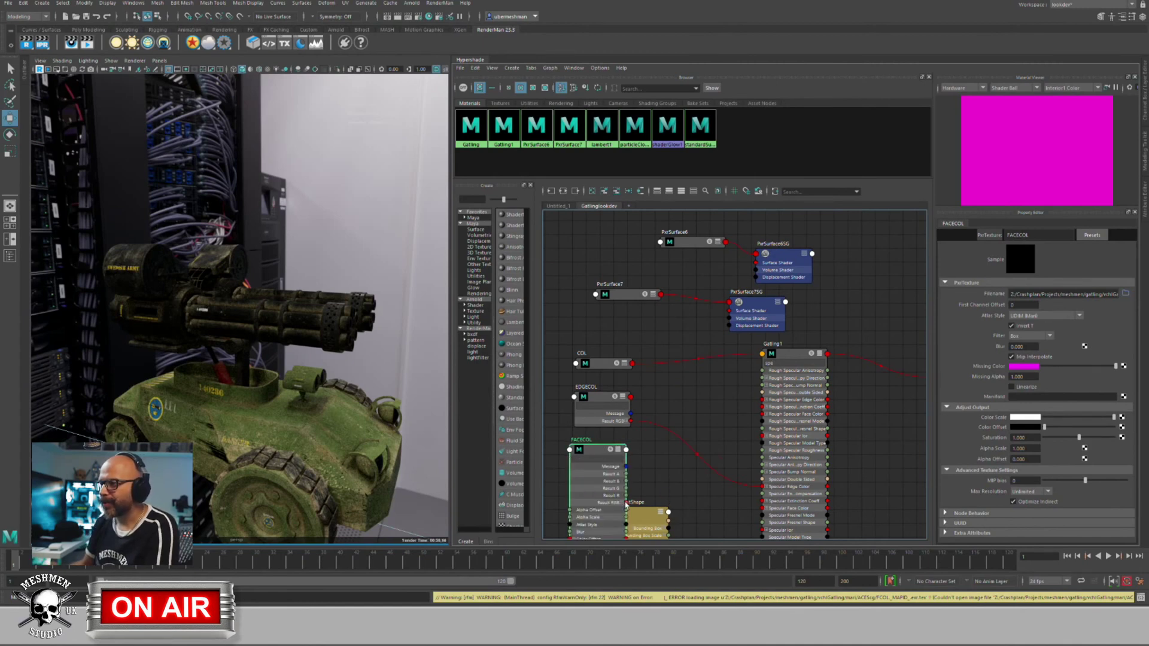
{"action": "left_click_drag", "start_coordinate": [627, 504], "coordinate": [772, 510]}
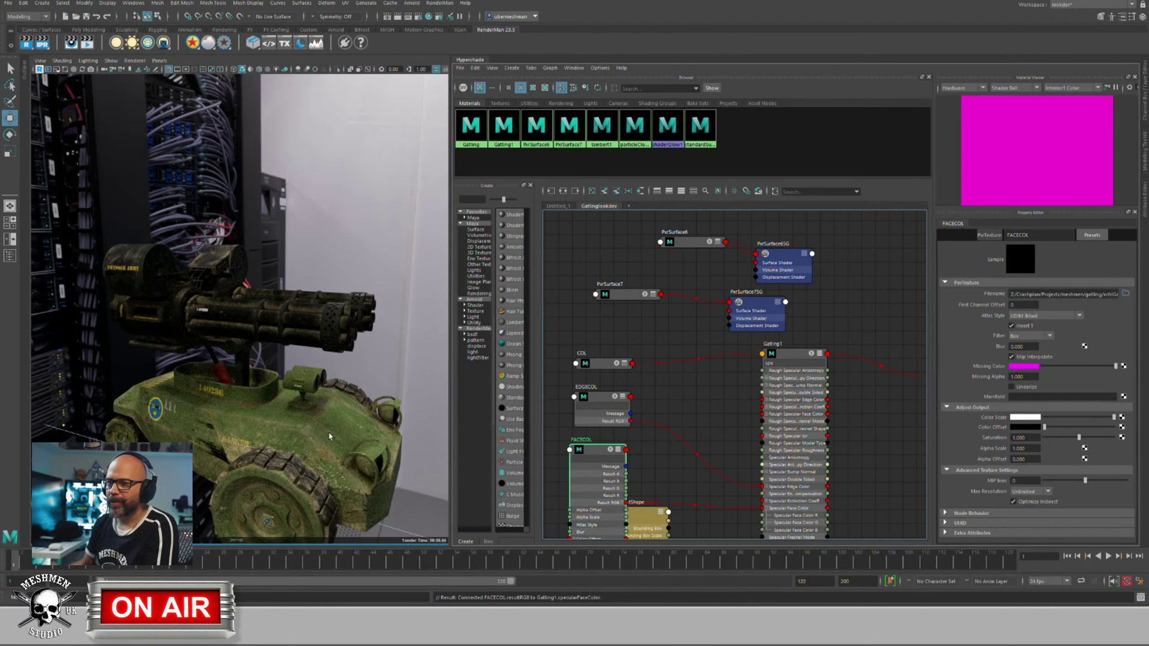
Step: Examine the rendered vehicle's bodywork, tyres, headlights and guns up close and from the front
{"action": "left_click", "coordinate": [383, 419]}
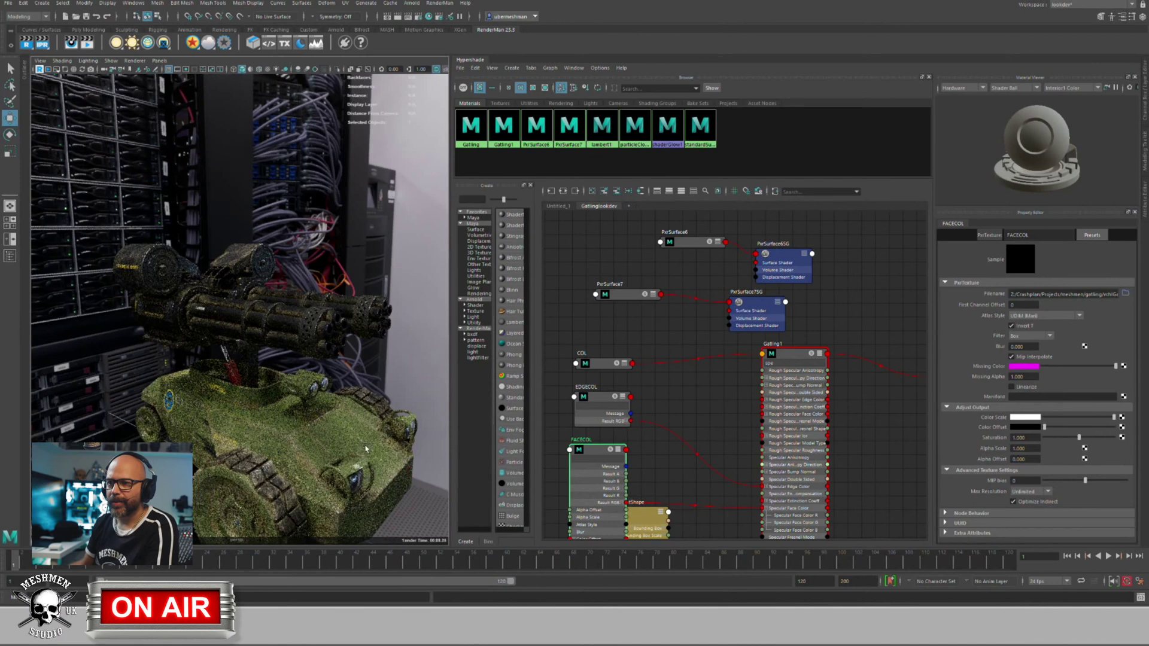
{"action": "left_click_drag", "start_coordinate": [366, 448], "coordinate": [360, 390], "text": "alt"}
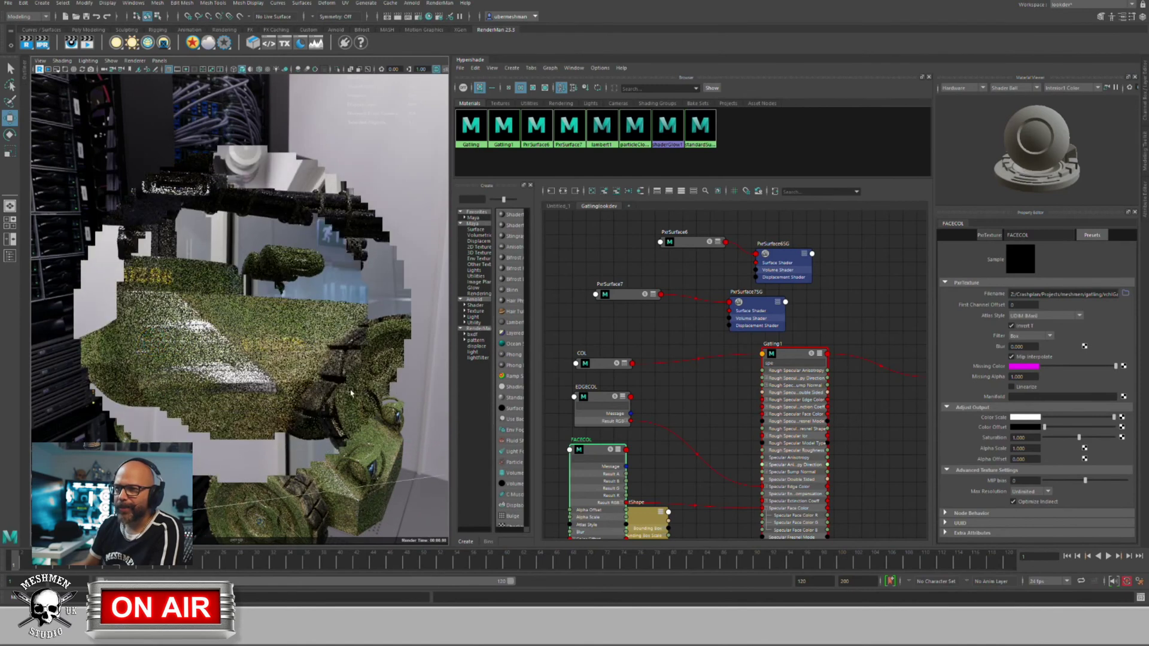
{"action": "left_click_drag", "start_coordinate": [362, 392], "coordinate": [269, 426], "text": "alt"}
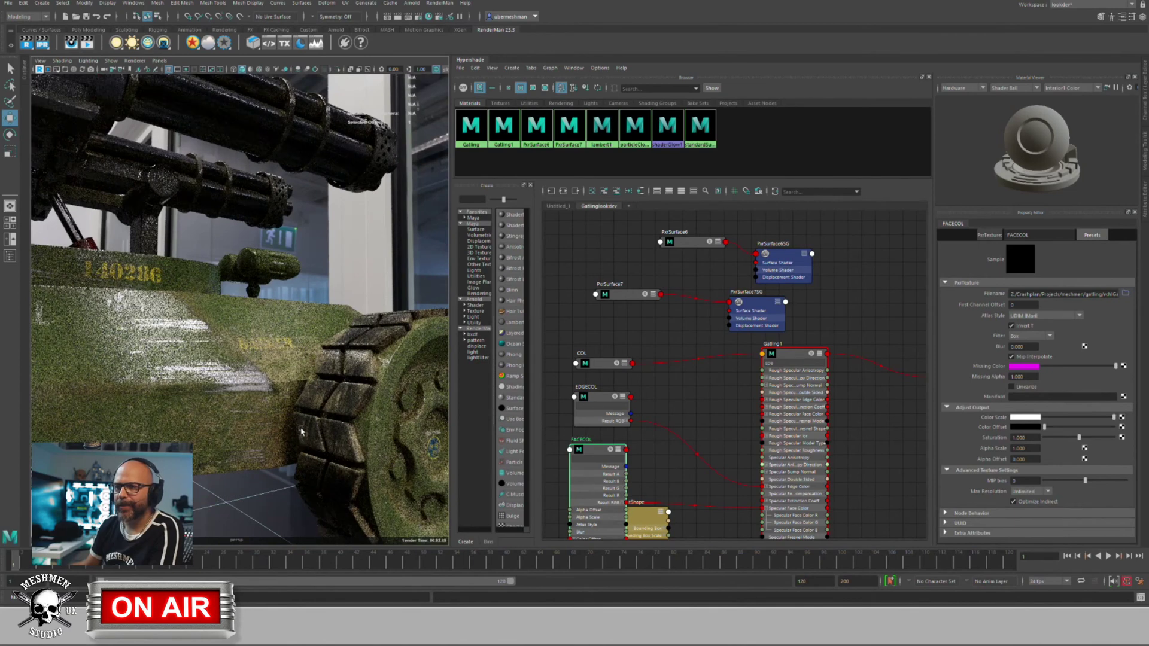
{"action": "left_click_drag", "start_coordinate": [301, 431], "coordinate": [146, 384], "text": "alt"}
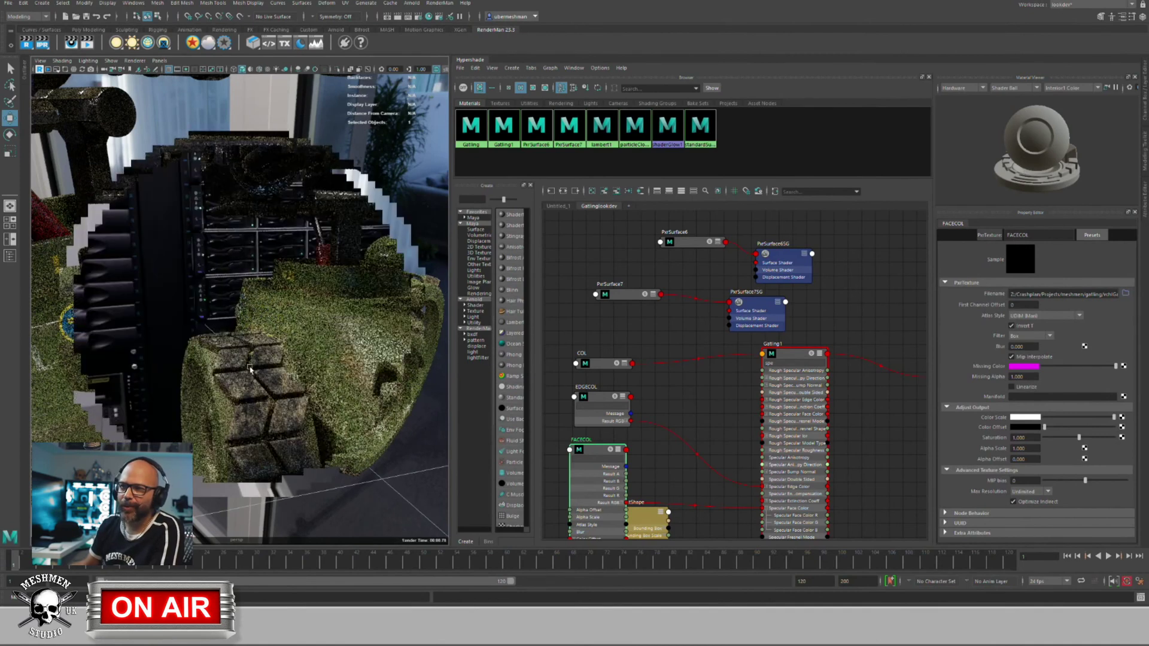
{"action": "left_click_drag", "start_coordinate": [250, 369], "coordinate": [216, 314], "text": "alt"}
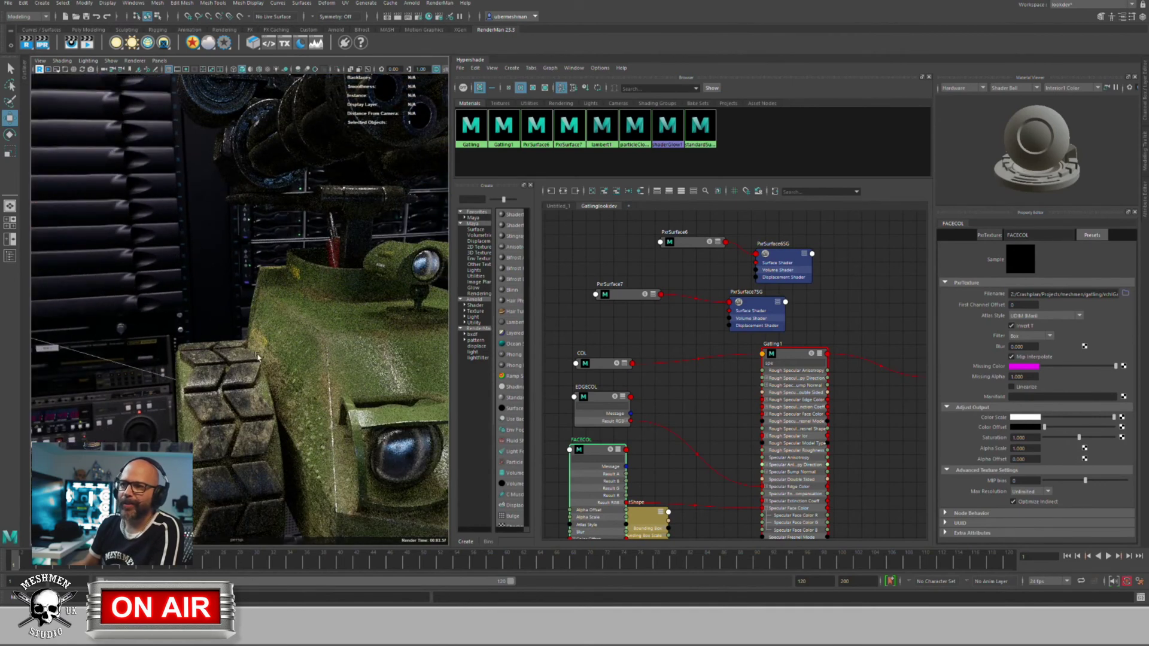
{"action": "left_click_drag", "start_coordinate": [258, 357], "coordinate": [151, 357], "text": "alt"}
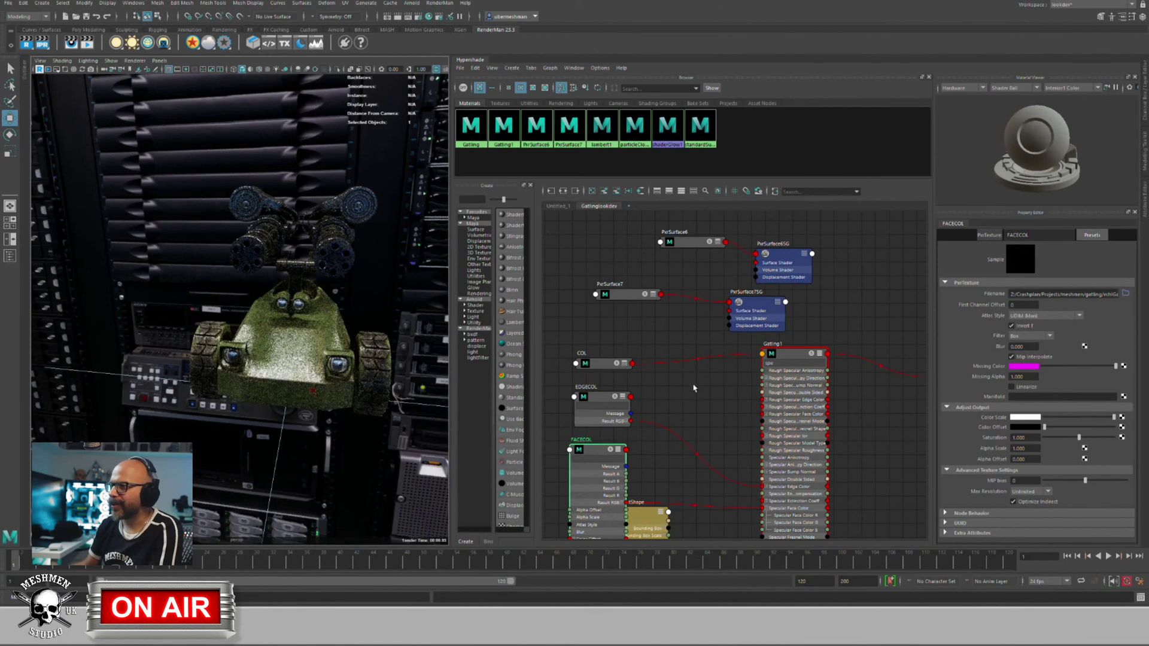
Step: Remove the connection between the COL texture and the Gatling1 material and view the vehicle without its colour map
{"action": "left_click", "coordinate": [663, 362]}
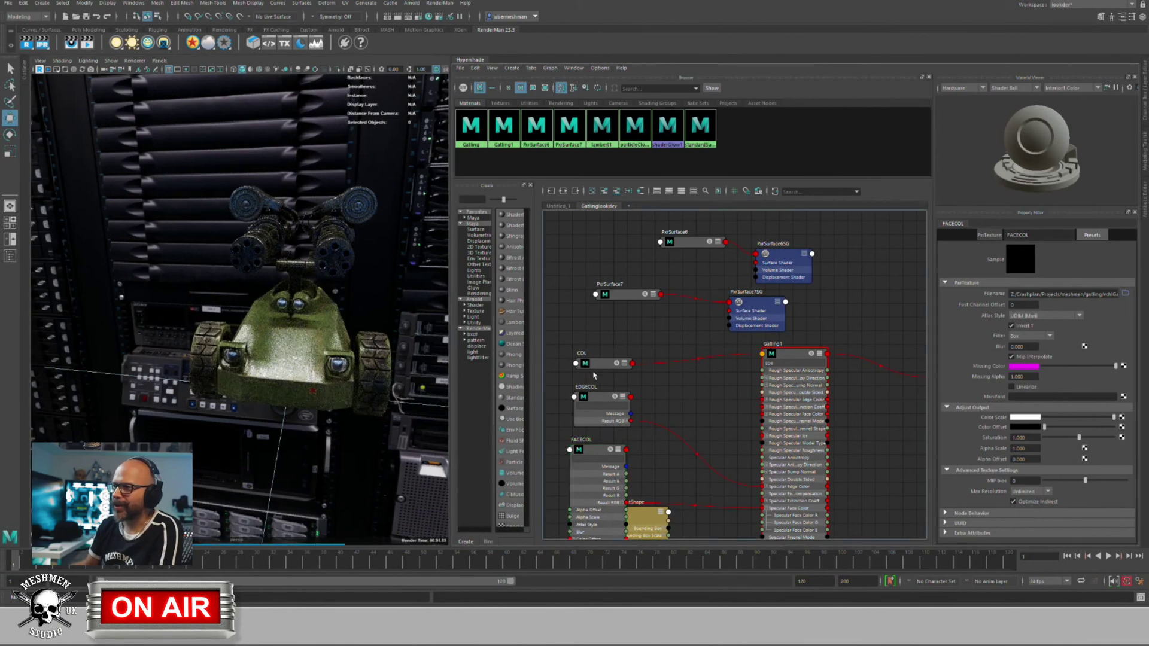
{"action": "left_click_drag", "start_coordinate": [592, 369], "coordinate": [586, 364]}
{"action": "left_click_drag", "start_coordinate": [195, 250], "coordinate": [240, 272], "text": "alt"}
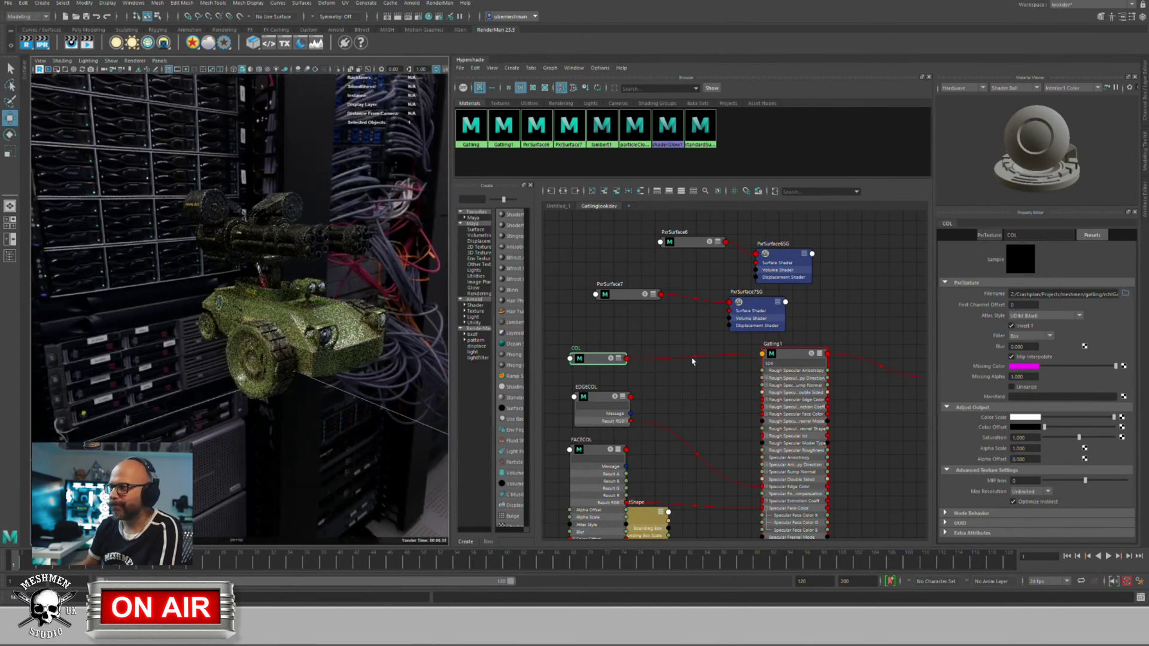
{"action": "left_click", "coordinate": [709, 367]}
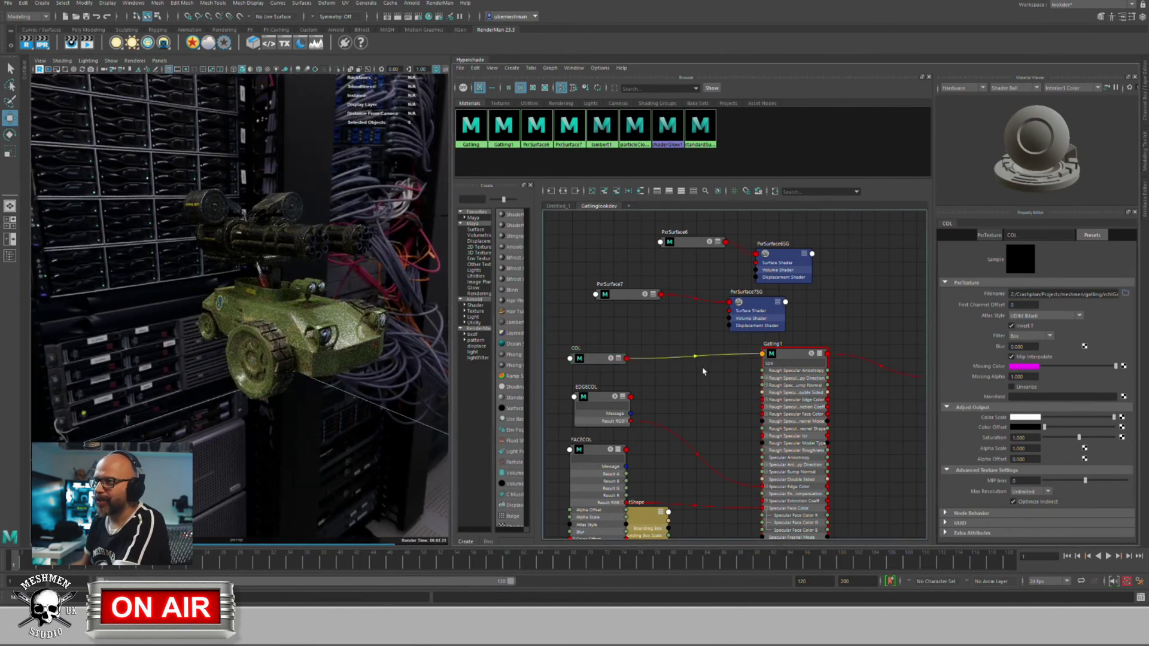
{"action": "key", "text": "Delete"}
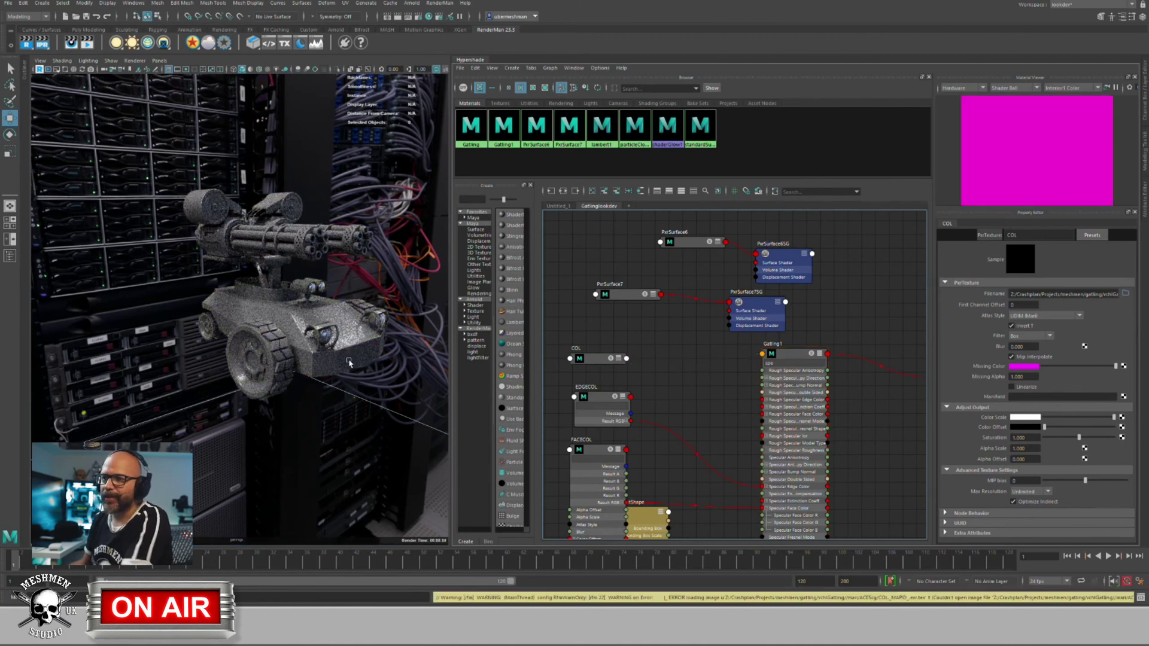
{"action": "mouse_move", "coordinate": [335, 385]}
{"action": "left_mouse_down", "text": "alt"}
{"action": "mouse_move", "coordinate": [271, 390]}
{"action": "mouse_move", "coordinate": [341, 386]}
{"action": "left_mouse_up", "text": "alt"}
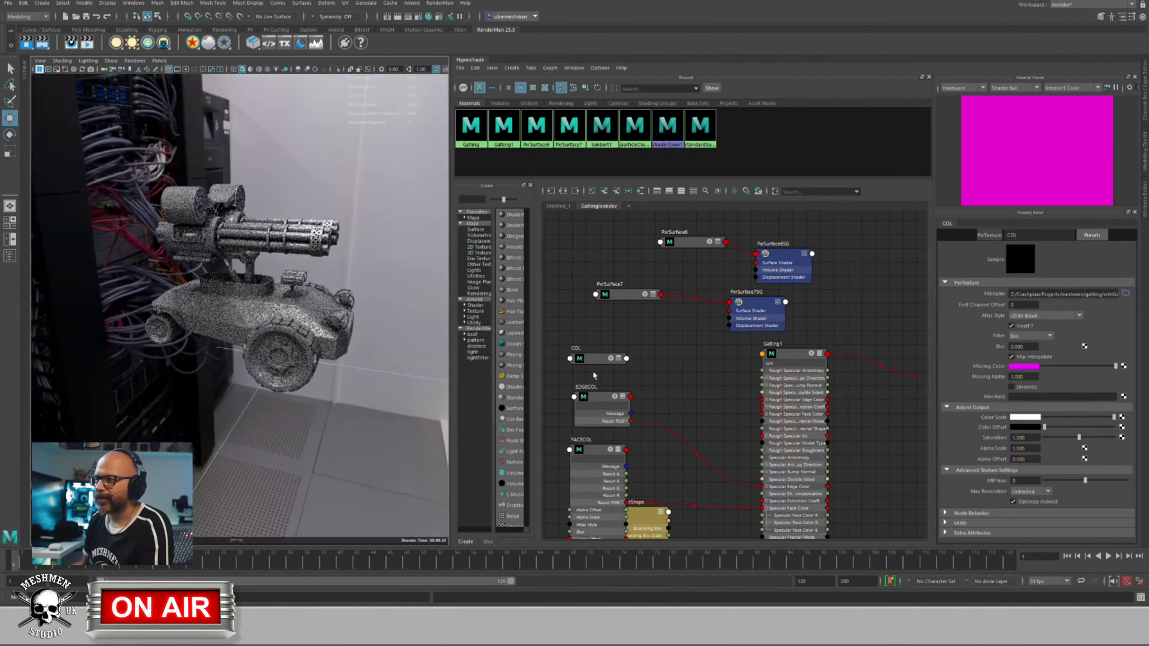
Step: Filter Gatling1's attributes by "dif" and connect the COL texture's Result RGB output to Diffuse Color
{"action": "left_click", "coordinate": [595, 359]}
{"action": "key", "text": "3"}
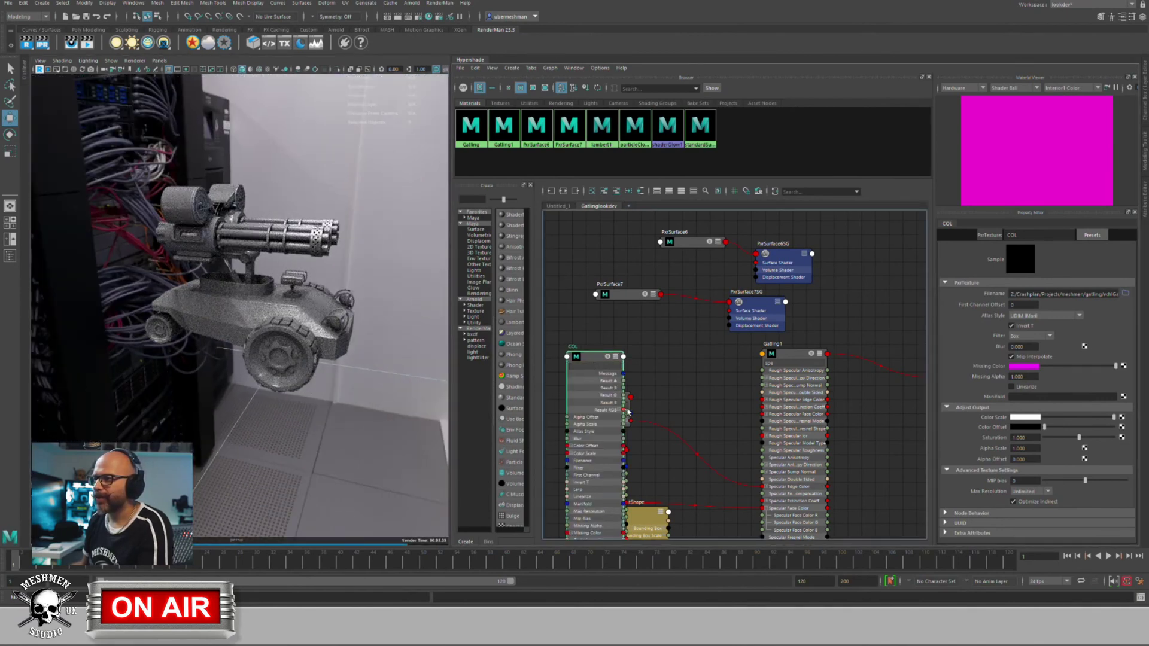
{"action": "left_click_drag", "start_coordinate": [627, 412], "coordinate": [782, 374]}
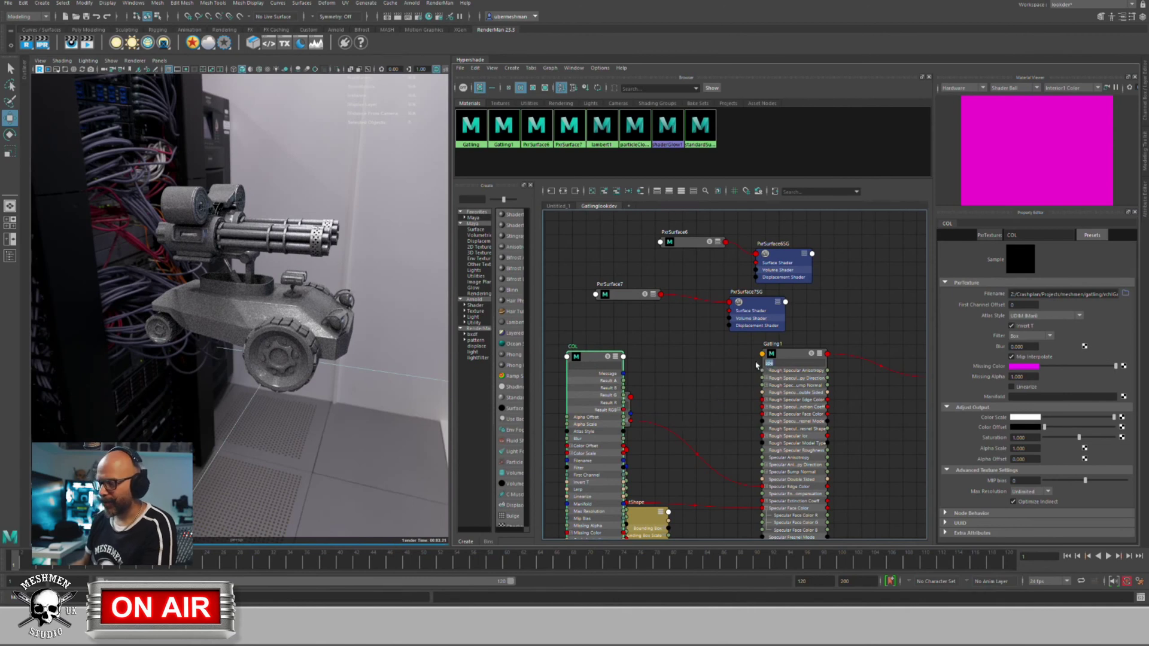
{"action": "type", "text": "dif"}
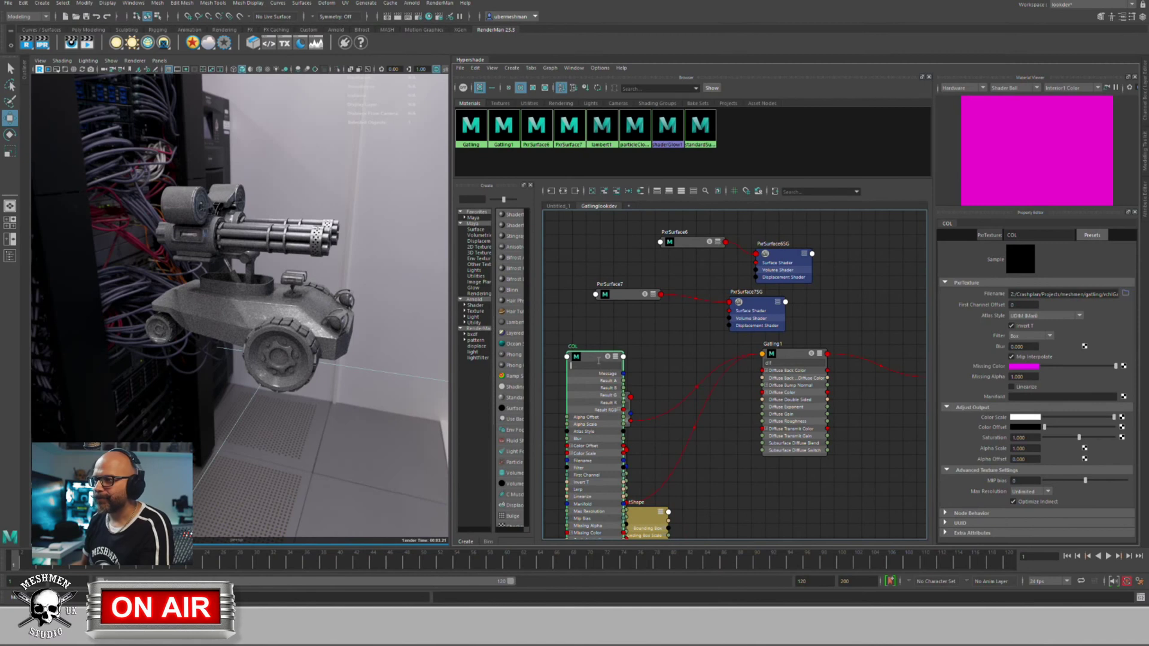
{"action": "left_click_drag", "start_coordinate": [592, 359], "coordinate": [584, 343]}
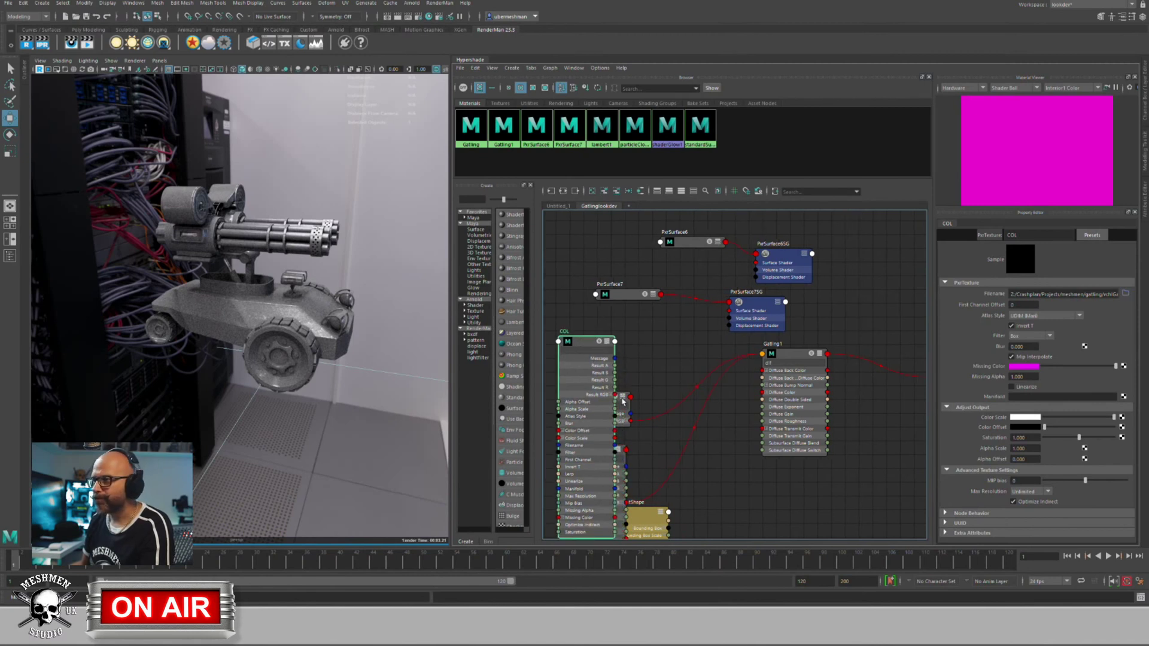
{"action": "left_click_drag", "start_coordinate": [654, 404], "coordinate": [769, 394]}
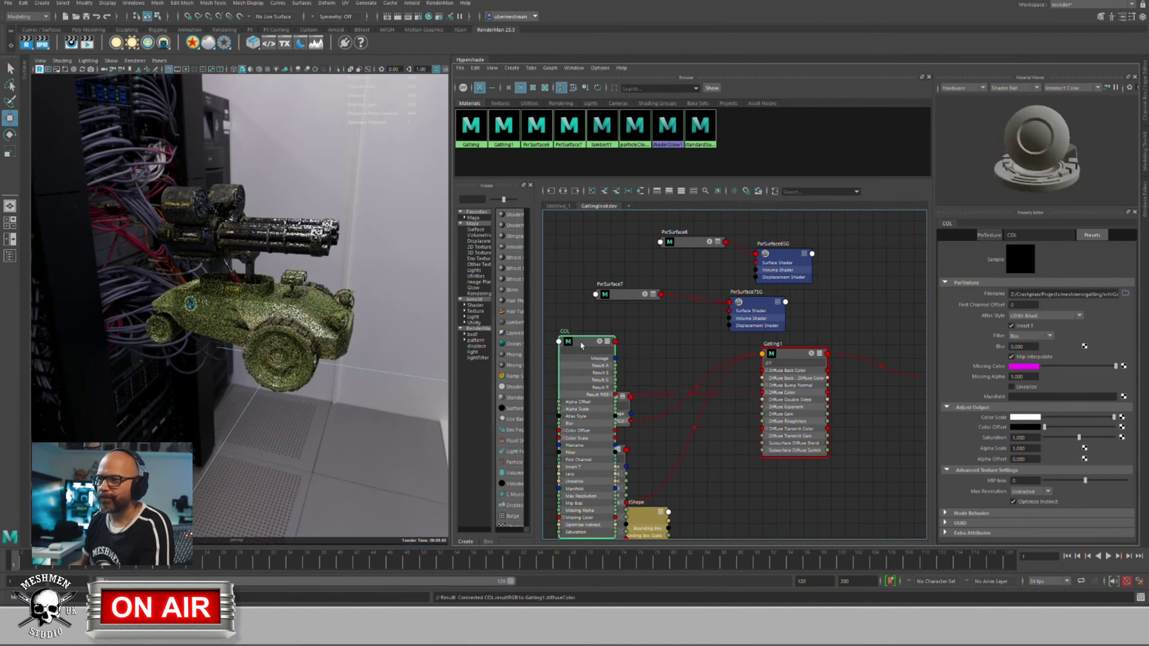
Step: Create a polygon plane under the vehicle and scale it up into a large ground surface
{"action": "left_click_drag", "start_coordinate": [334, 505], "coordinate": [315, 466], "text": "alt"}
{"action": "key", "text": "space"}
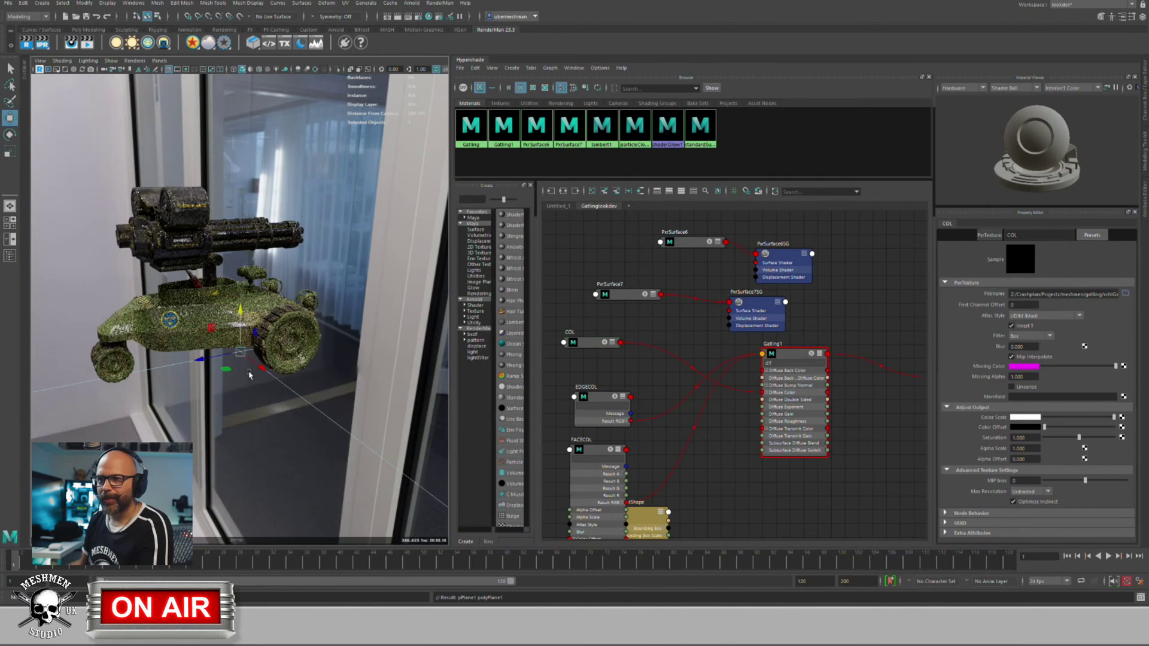
{"action": "key", "text": "e"}
{"action": "key", "text": "r"}
{"action": "middle_click_drag", "start_coordinate": [297, 350], "coordinate": [230, 423]}
{"action": "left_click_drag", "start_coordinate": [230, 423], "coordinate": [196, 407], "text": "alt"}
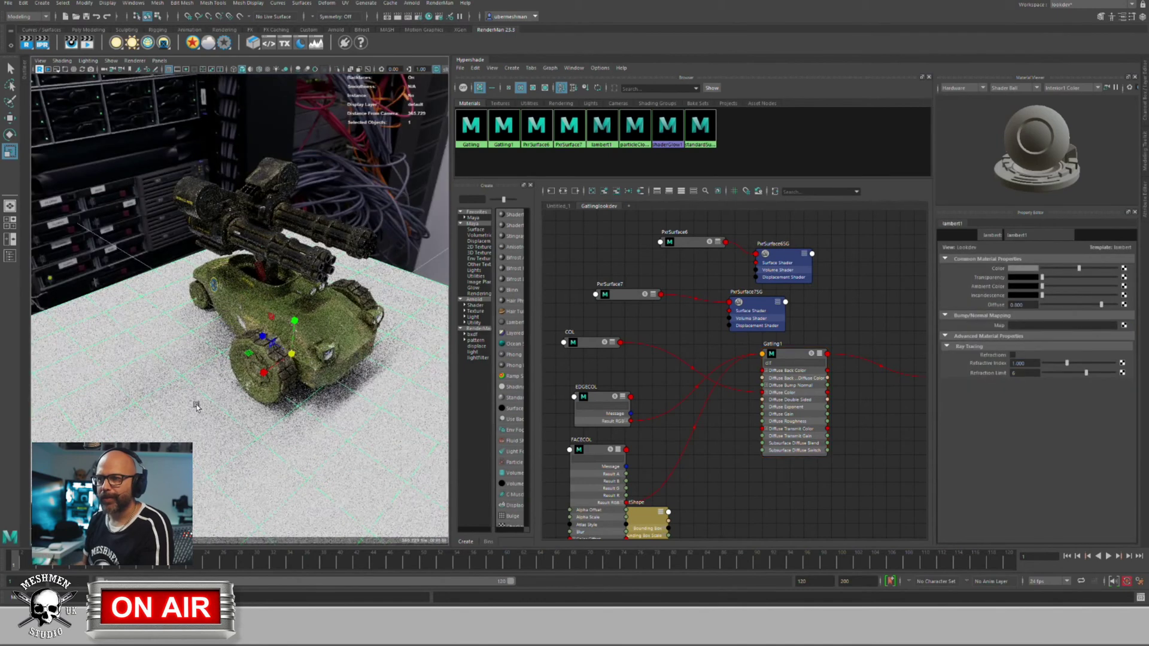
Step: Examine the reflections on the vehicle's side and wheels above the ground plane from close up and farther away
{"action": "right_click_drag", "start_coordinate": [234, 294], "coordinate": [256, 278], "text": "alt"}
{"action": "left_click_drag", "start_coordinate": [255, 277], "coordinate": [265, 328], "text": "alt"}
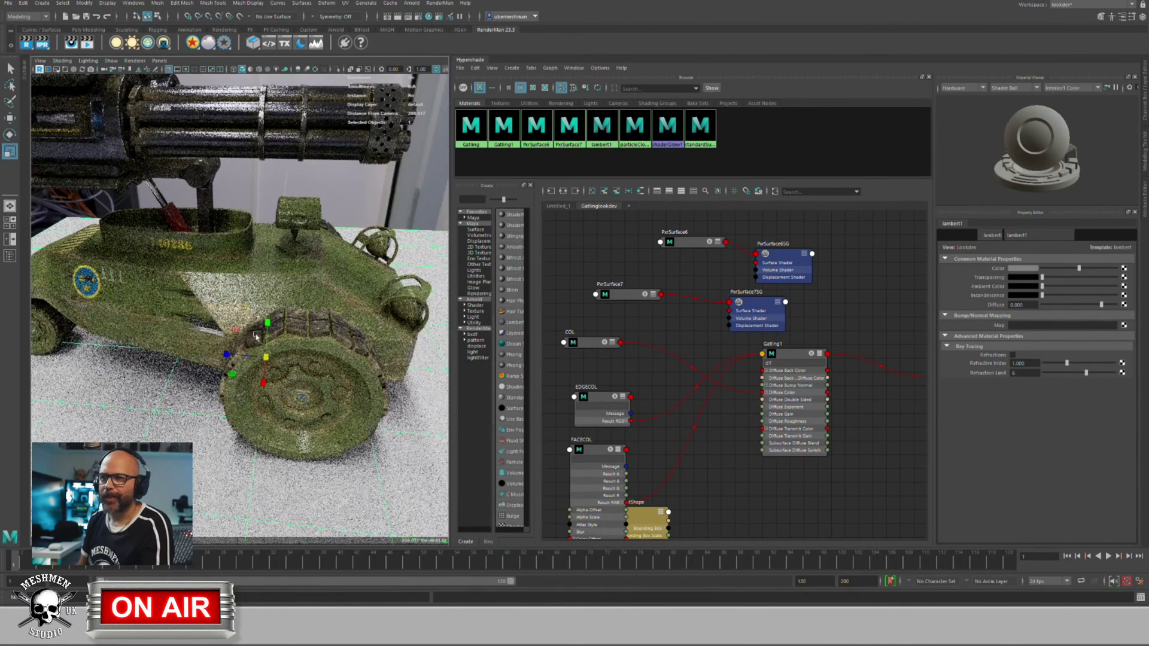
{"action": "right_click_drag", "start_coordinate": [265, 327], "coordinate": [295, 342], "text": "alt"}
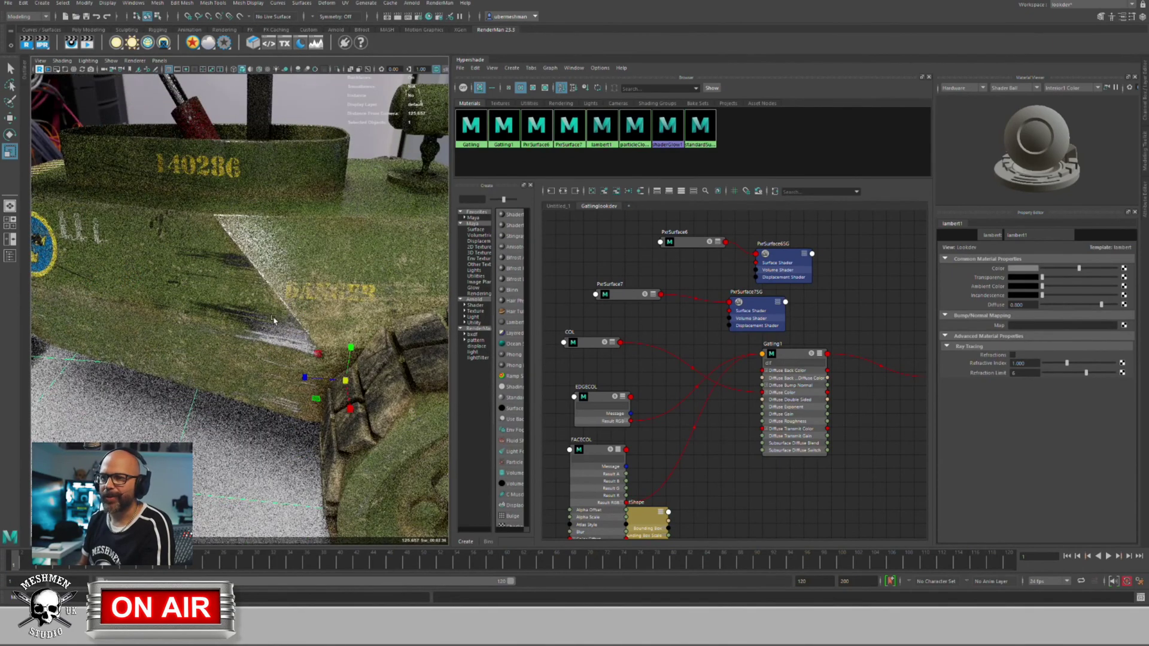
{"action": "left_click_drag", "start_coordinate": [273, 320], "coordinate": [261, 329], "text": "alt"}
{"action": "right_click_drag", "start_coordinate": [185, 302], "coordinate": [177, 342], "text": "alt"}
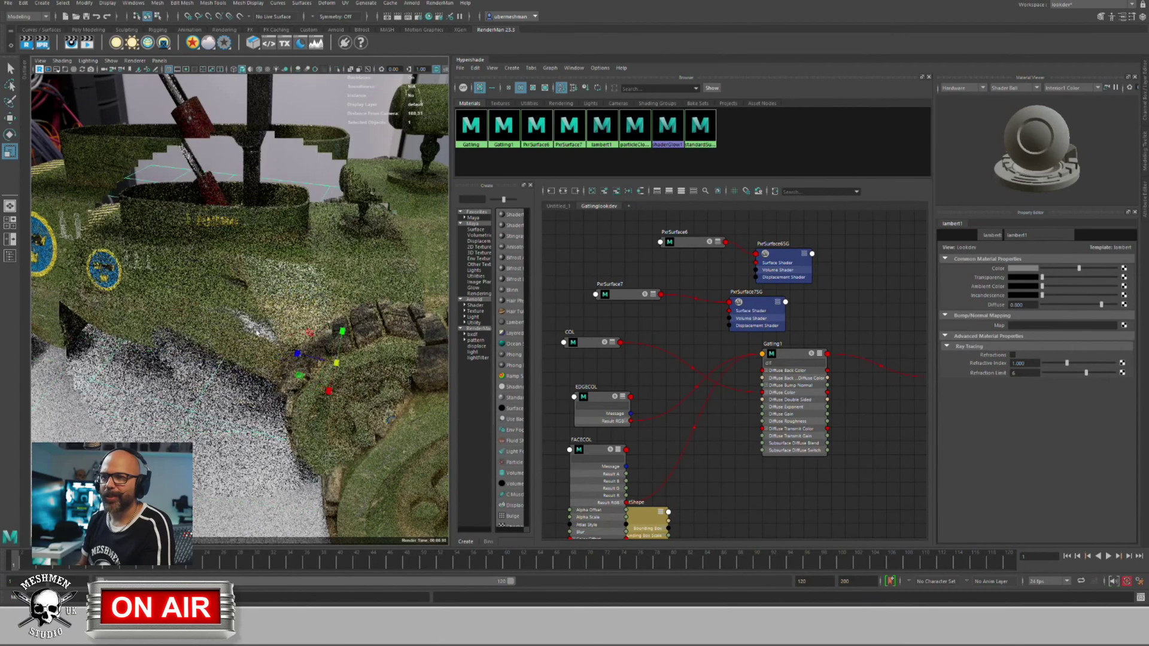
{"action": "mouse_move", "coordinate": [178, 342]}
{"action": "left_mouse_down", "text": "alt"}
{"action": "mouse_move", "coordinate": [221, 347]}
{"action": "mouse_move", "coordinate": [119, 365]}
{"action": "mouse_move", "coordinate": [186, 353]}
{"action": "left_mouse_up", "text": "alt"}
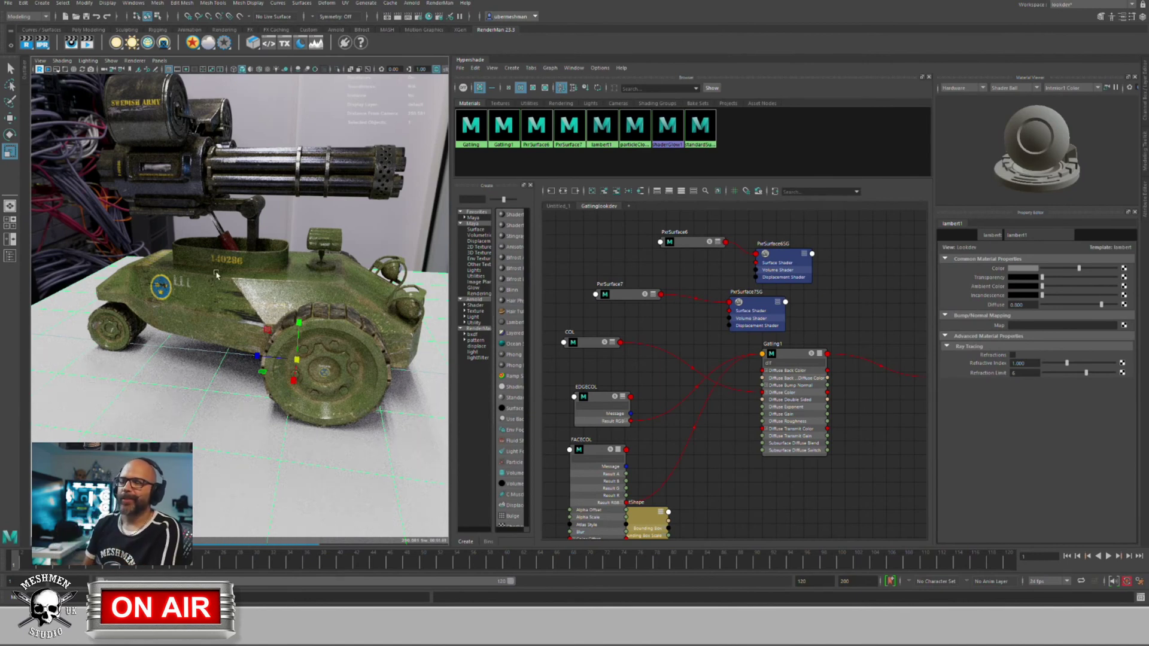
{"action": "left_click_drag", "start_coordinate": [239, 313], "coordinate": [260, 280], "text": "alt"}
{"action": "right_click_drag", "start_coordinate": [263, 272], "coordinate": [250, 367], "text": "alt"}
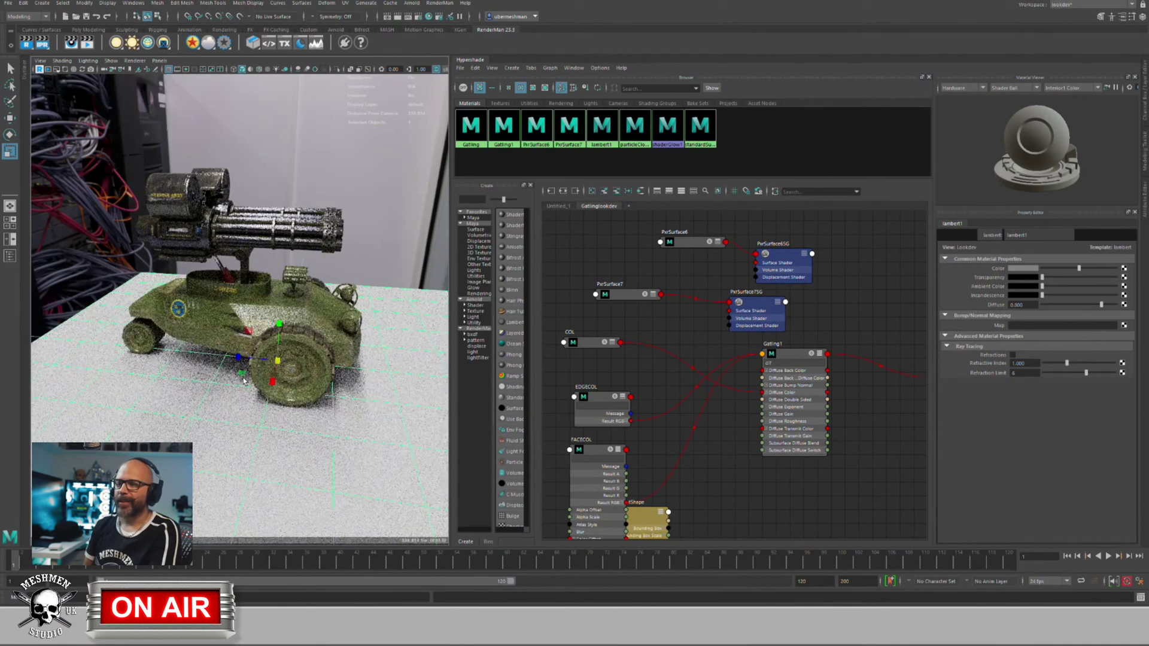
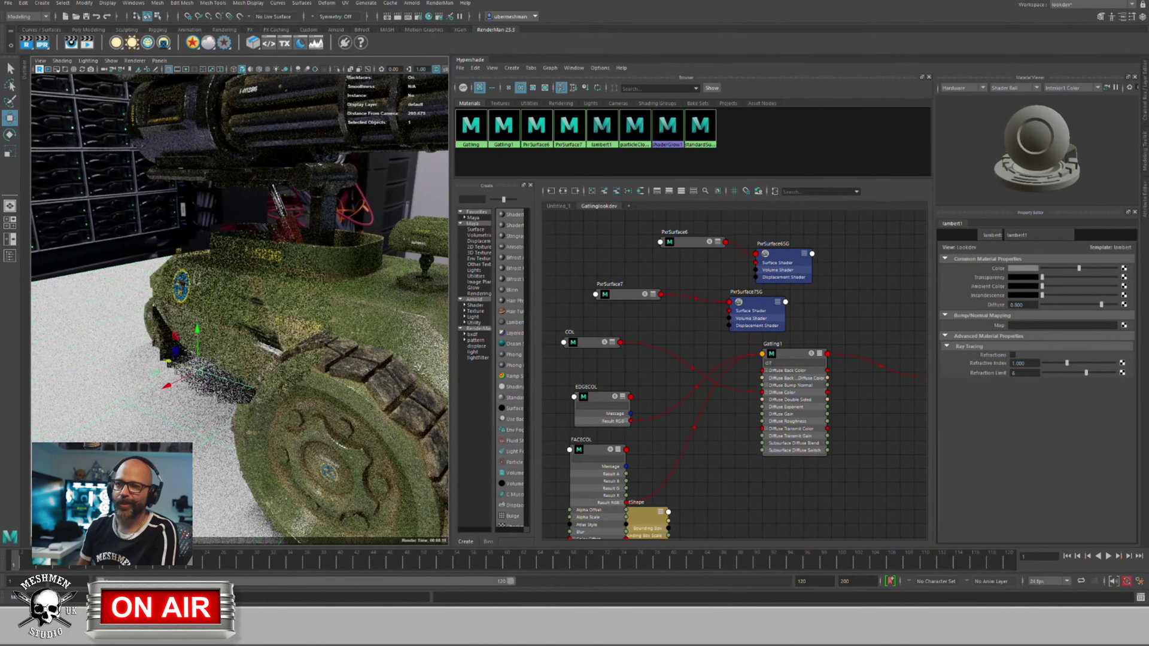
Step: Hide the ground plane and view the vehicle's side without it
{"action": "left_click_drag", "start_coordinate": [251, 394], "coordinate": [254, 340], "text": "alt"}
{"action": "key", "text": "ctrl+h"}
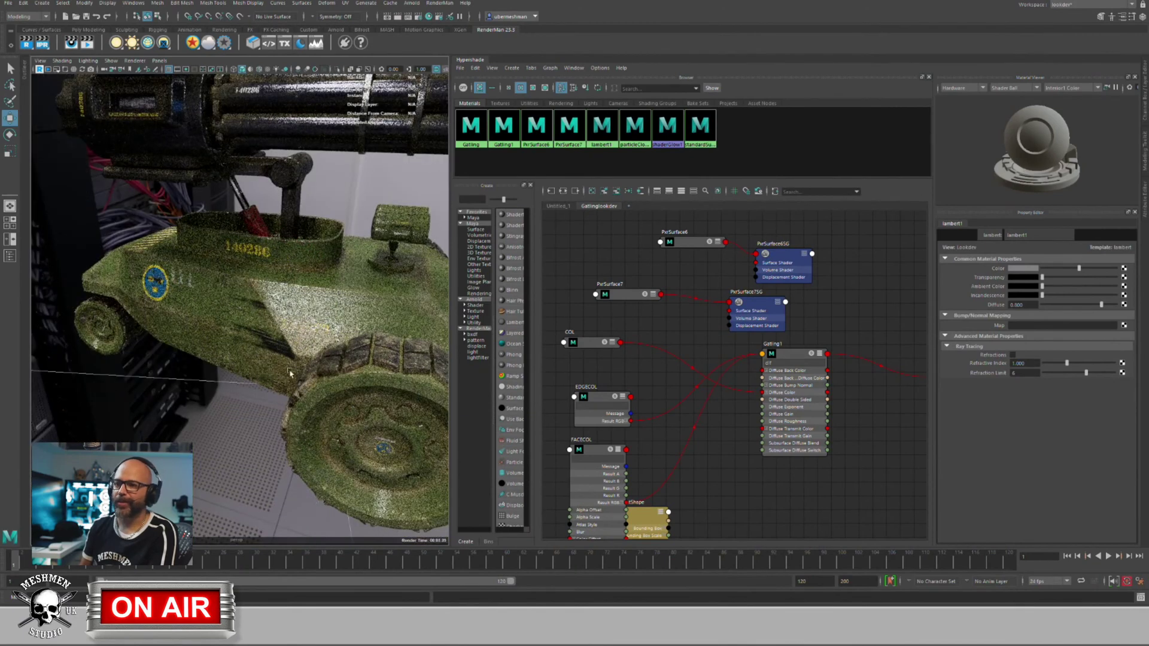
{"action": "left_click_drag", "start_coordinate": [311, 371], "coordinate": [231, 372], "text": "alt"}
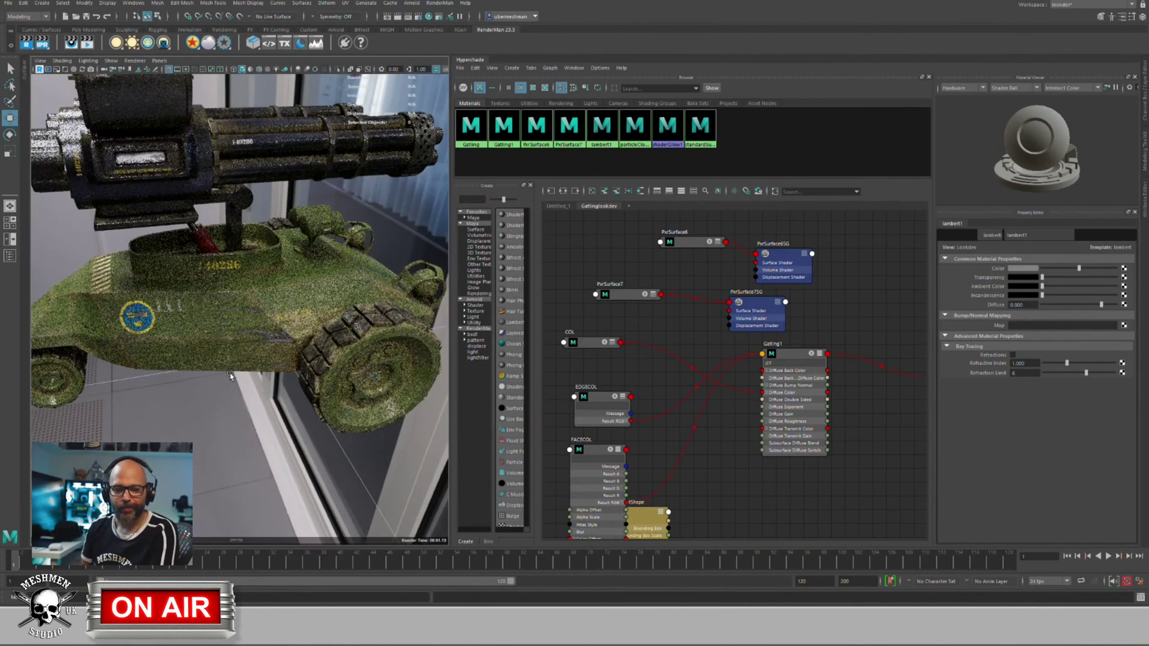
{"action": "left_click_drag", "start_coordinate": [249, 396], "coordinate": [146, 317], "text": "alt"}
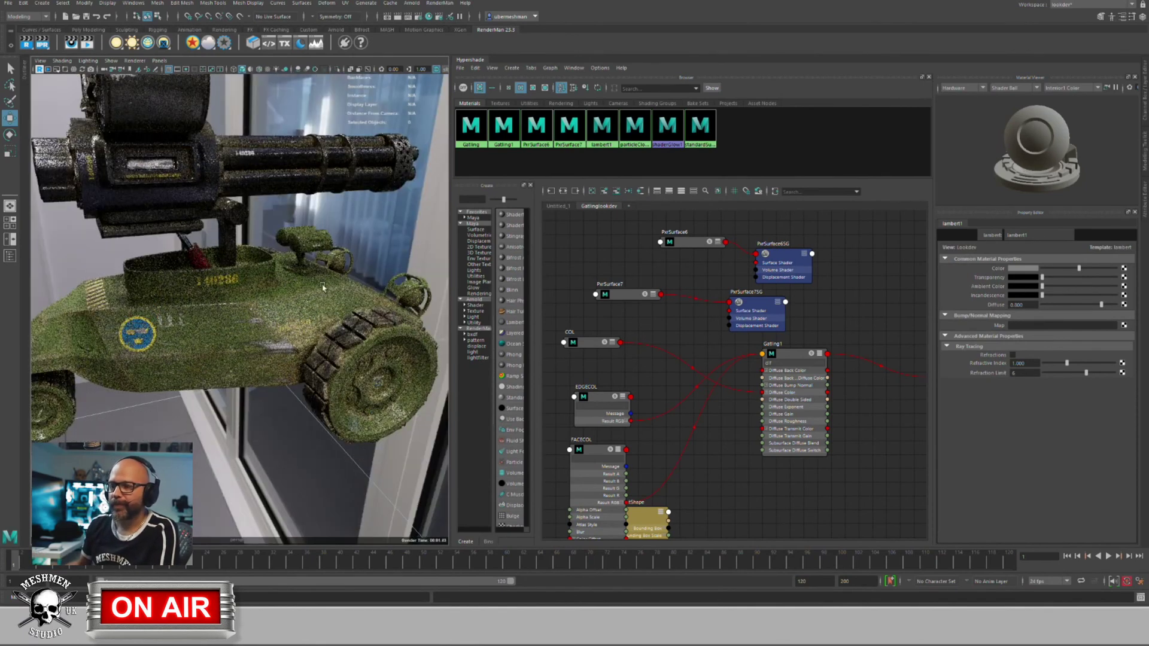
Step: Collapse the EDGECOL and FACECOL texture nodes and stack them below COL, with FACECOL above EDGECOL
{"action": "right_click_drag", "start_coordinate": [322, 287], "coordinate": [134, 284], "text": "alt"}
{"action": "left_click_drag", "start_coordinate": [131, 306], "coordinate": [90, 350], "text": "alt"}
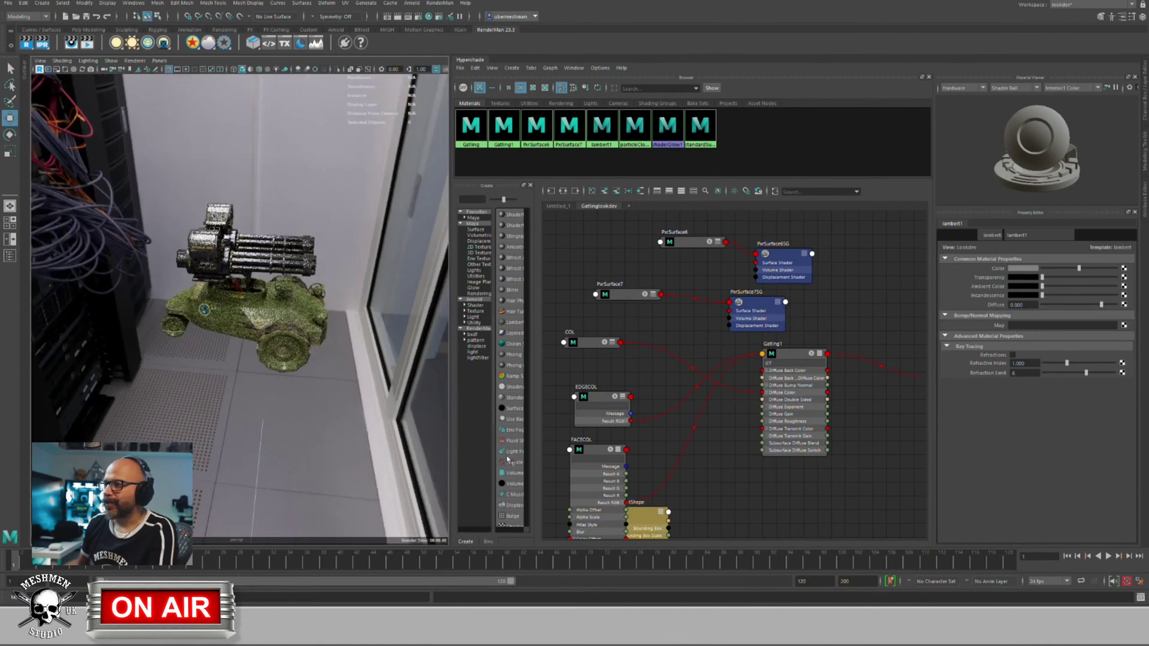
{"action": "left_click_drag", "start_coordinate": [583, 343], "coordinate": [588, 344]}
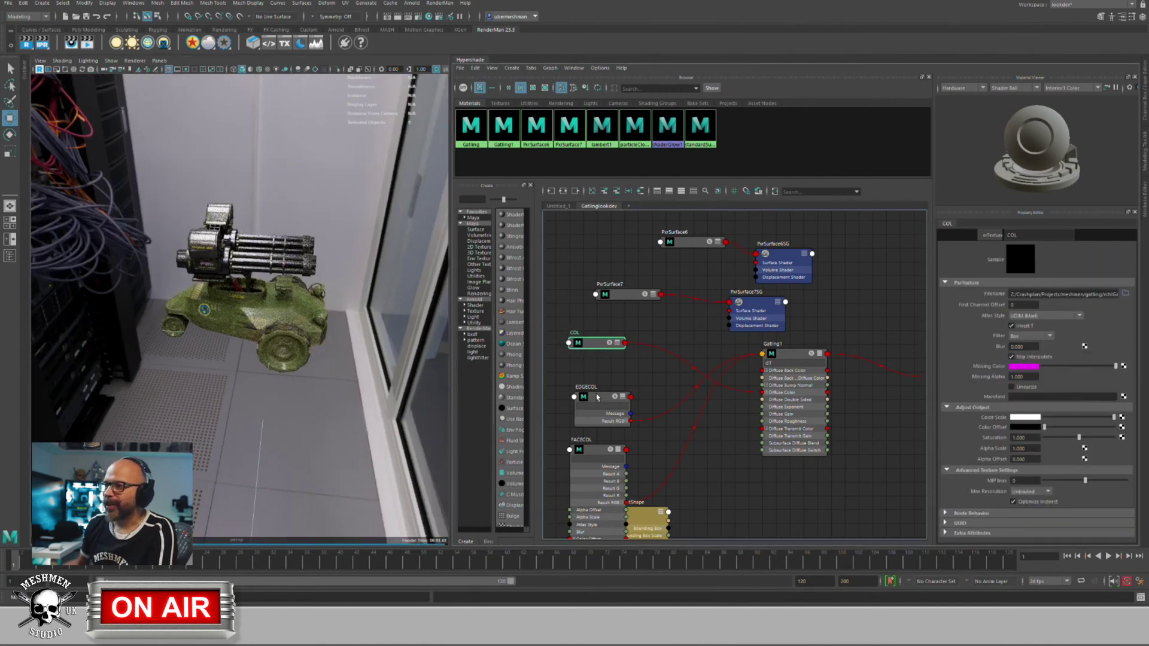
{"action": "left_click", "coordinate": [595, 394]}
{"action": "key", "text": "1"}
{"action": "left_click_drag", "start_coordinate": [595, 396], "coordinate": [593, 375]}
{"action": "left_click", "coordinate": [588, 457]}
{"action": "key", "text": "1"}
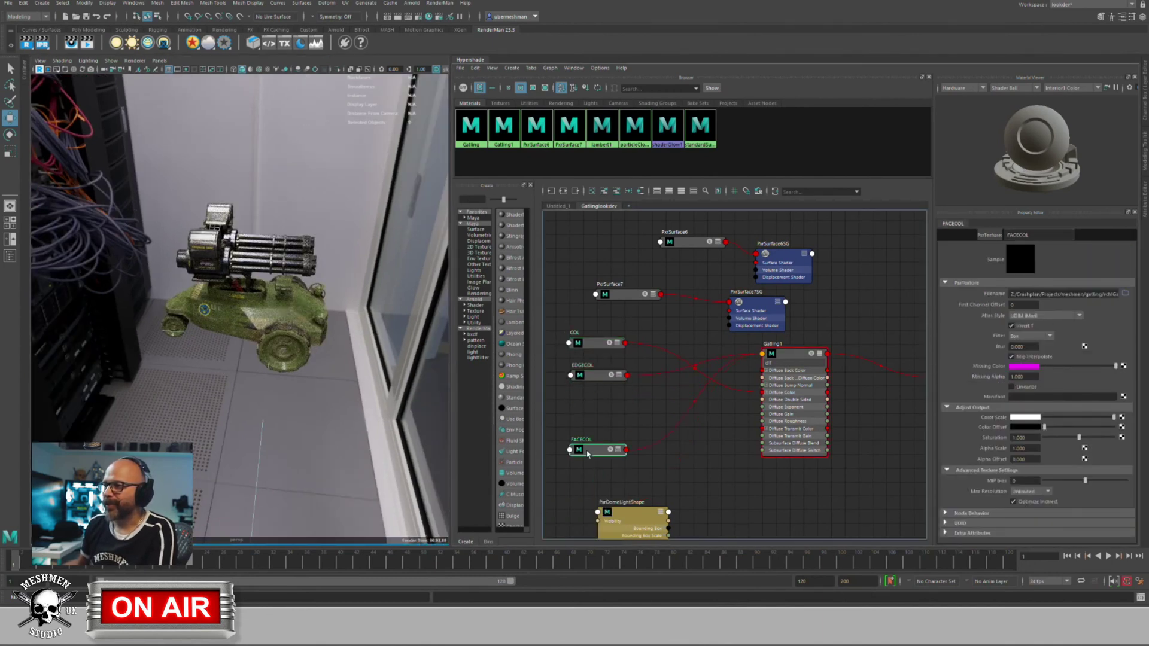
{"action": "left_click_drag", "start_coordinate": [588, 453], "coordinate": [589, 419]}
{"action": "mouse_move", "coordinate": [592, 375]}
{"action": "left_mouse_down"}
{"action": "mouse_move", "coordinate": [594, 443]}
{"action": "mouse_move", "coordinate": [602, 375]}
{"action": "left_mouse_up"}
{"action": "left_click_drag", "start_coordinate": [604, 449], "coordinate": [603, 401]}
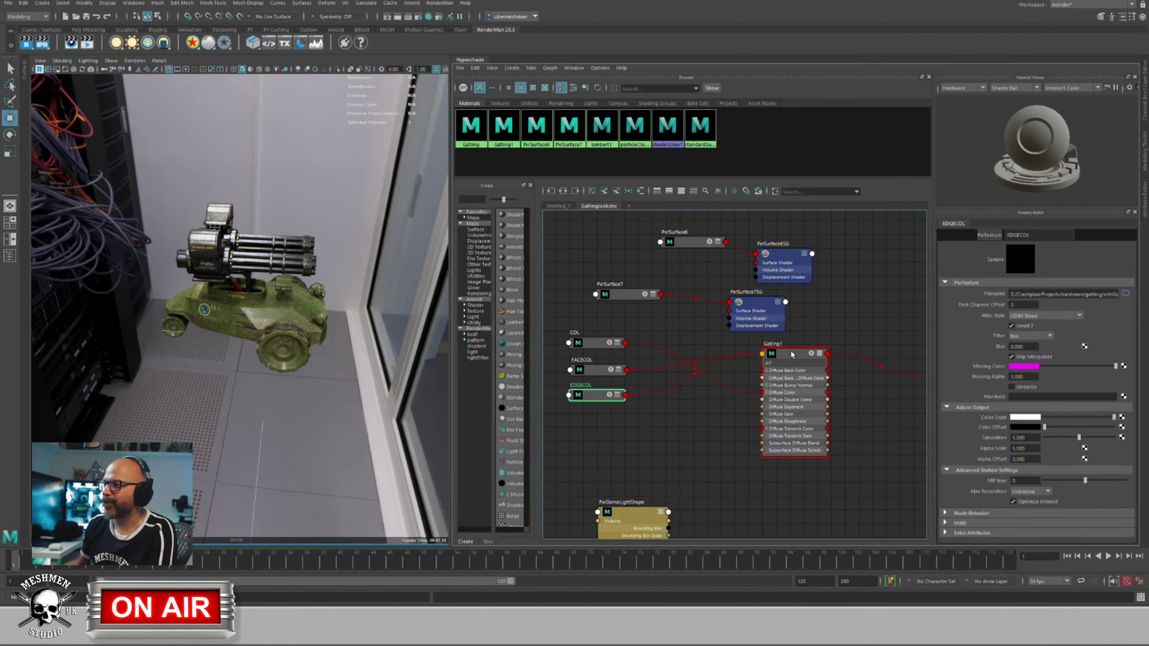
Step: Create a PxrTexture node in the shader graph and move the dome light node clear of it
{"action": "left_click", "coordinate": [790, 356]}
{"action": "key", "text": "a"}
{"action": "key", "text": "Tab"}
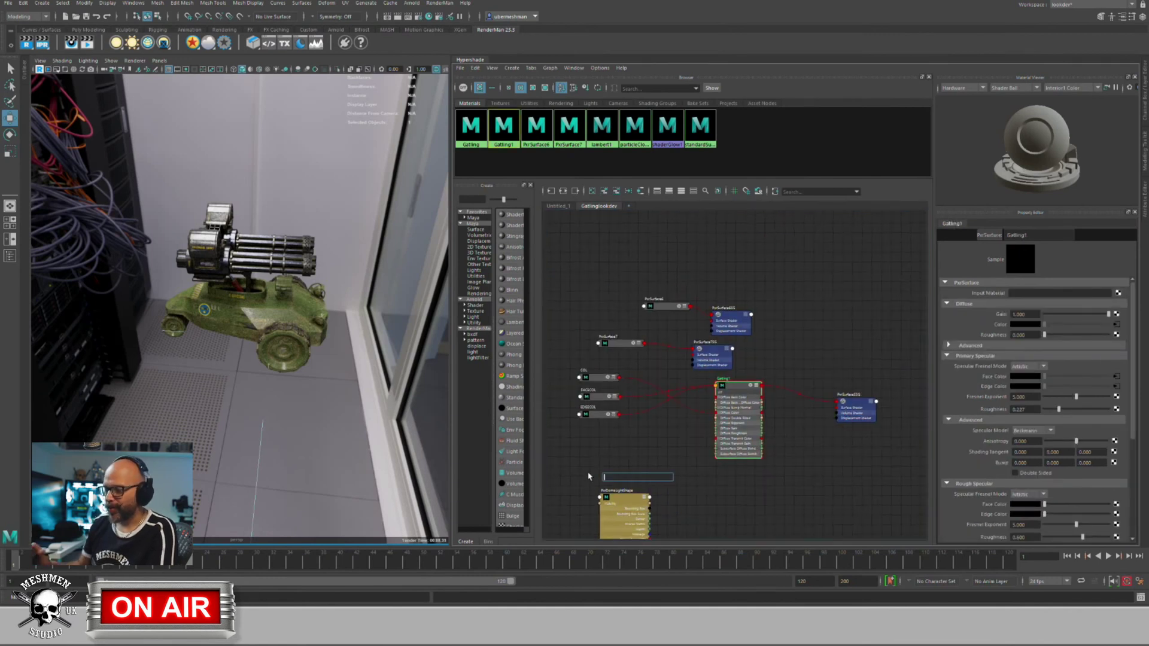
{"action": "type", "text": "pxrt"}
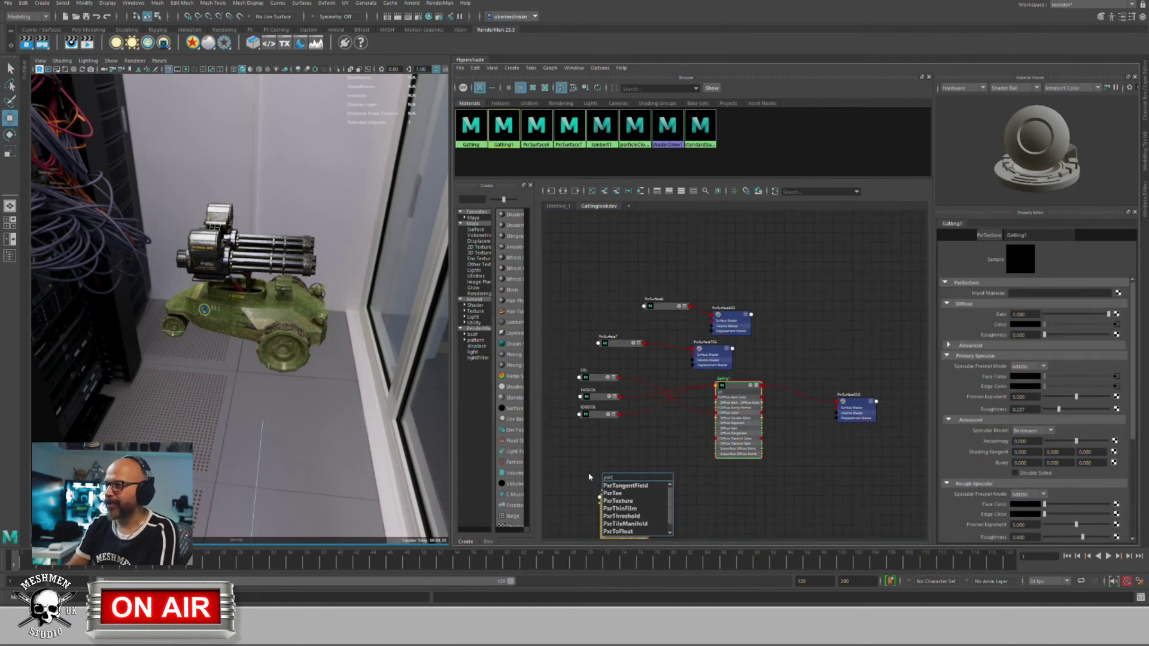
{"action": "key", "text": "Down"}
{"action": "key", "text": "Down"}
{"action": "key", "text": "Down"}
{"action": "key", "text": "Return"}
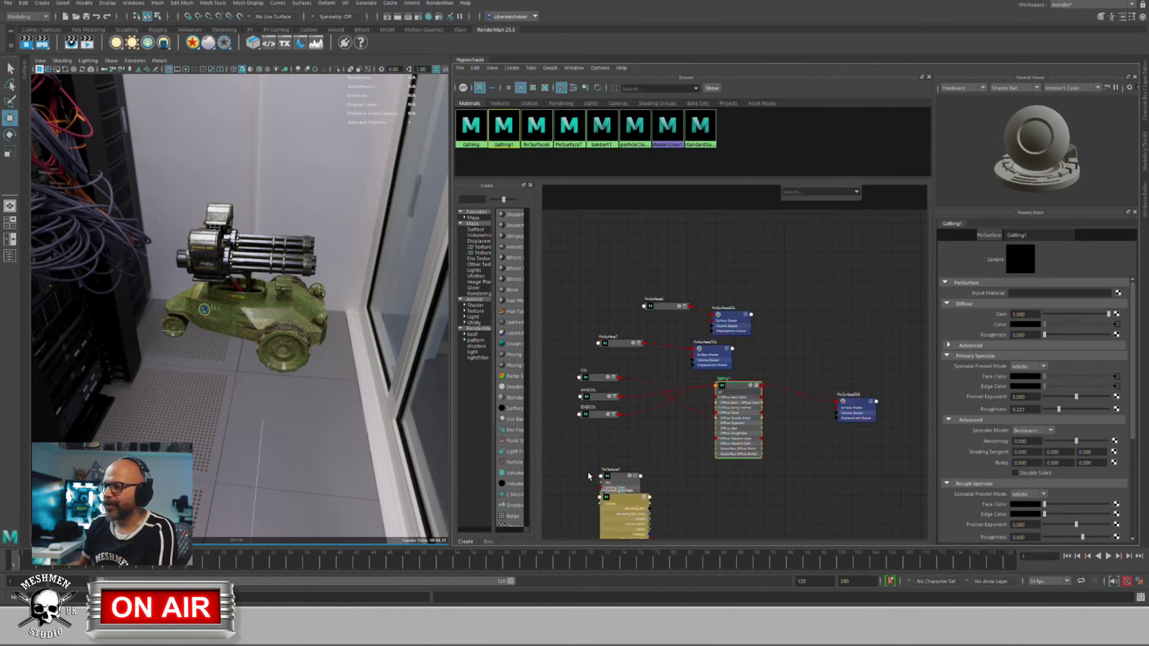
{"action": "left_click_drag", "start_coordinate": [630, 504], "coordinate": [726, 520]}
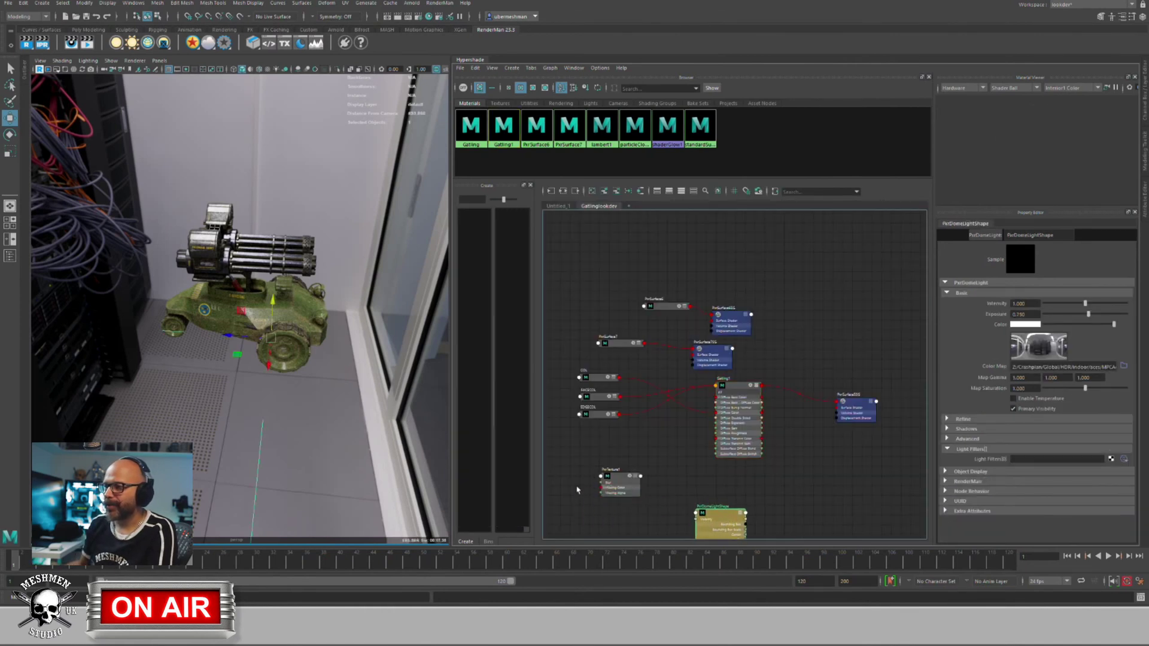
Step: Rename the new texture node SPECR and place it below the EDGECOL node
{"action": "left_click_drag", "start_coordinate": [615, 479], "coordinate": [604, 470]}
{"action": "double_click", "coordinate": [601, 463]}
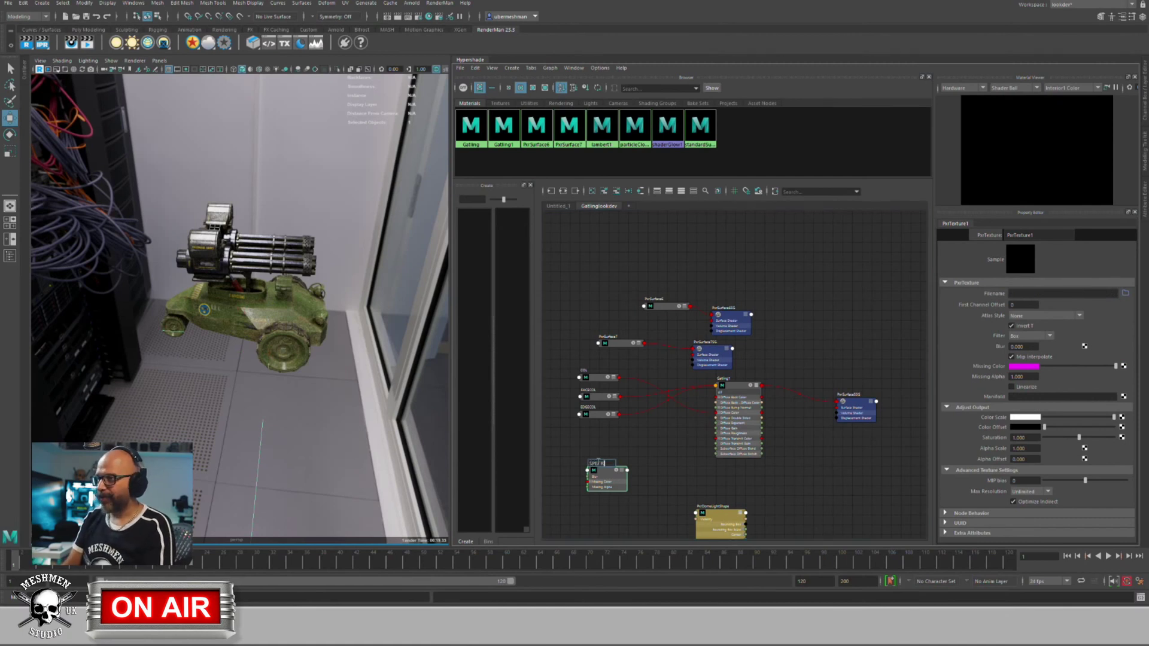
{"action": "key", "text": "Return"}
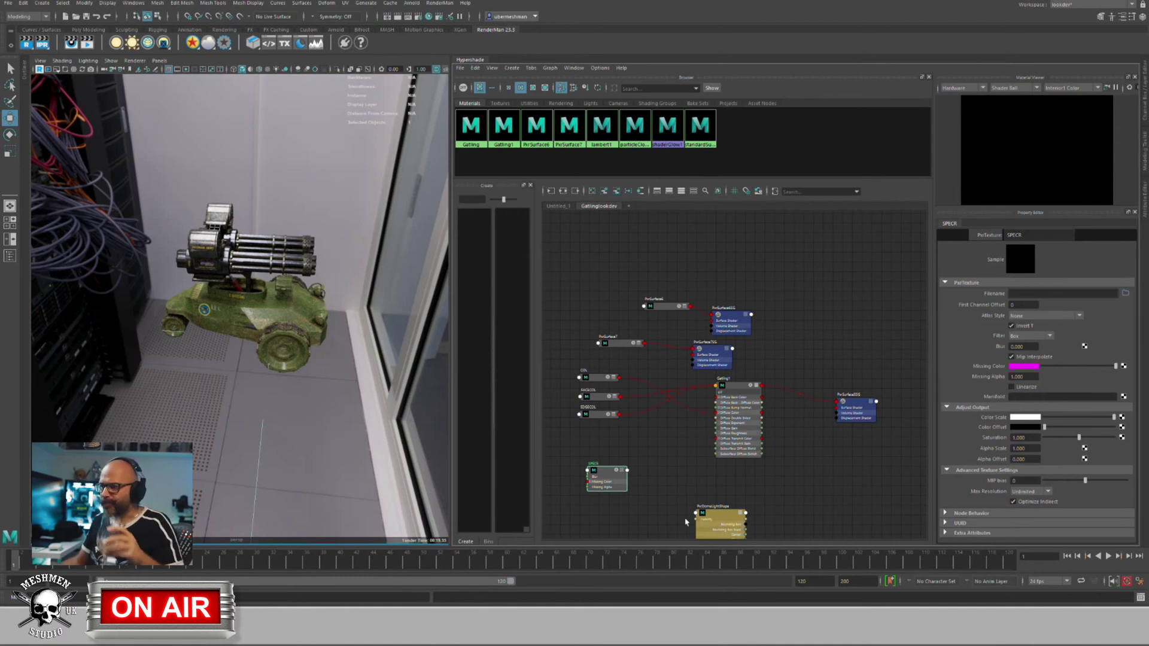
{"action": "left_click_drag", "start_coordinate": [600, 472], "coordinate": [591, 447]}
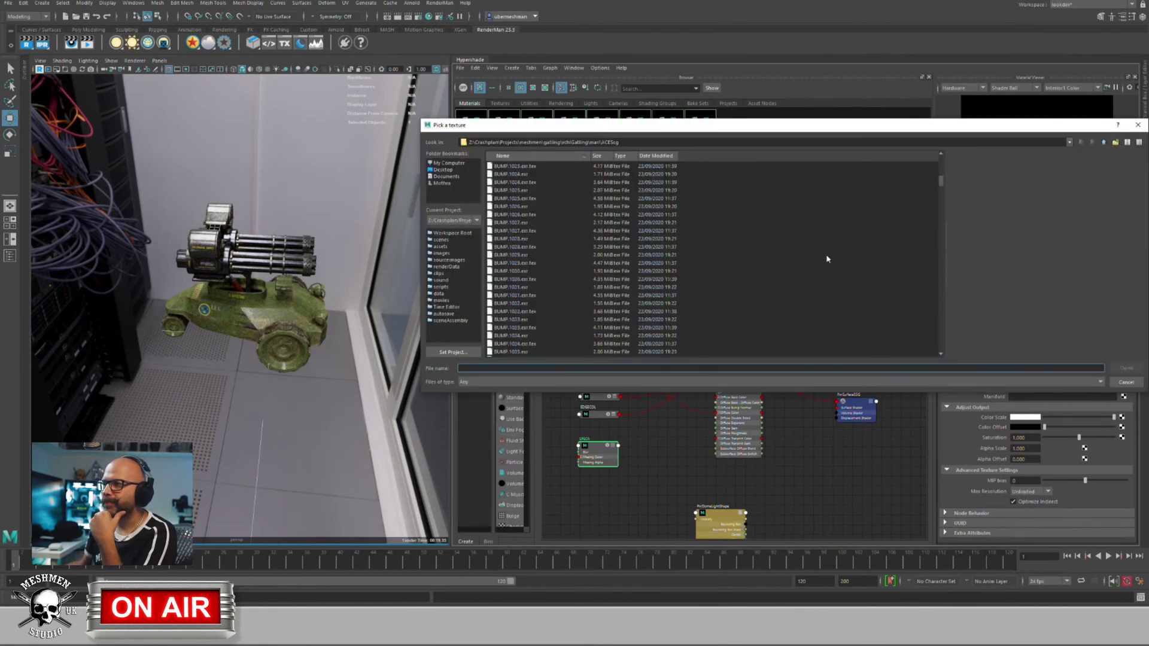
Step: Load SPECR.1001.exr.tex into the SPECR node, set its Atlas Style to UDIM (Mari) and align it under EDGECOL
{"action": "left_click_drag", "start_coordinate": [941, 182], "coordinate": [932, 309]}
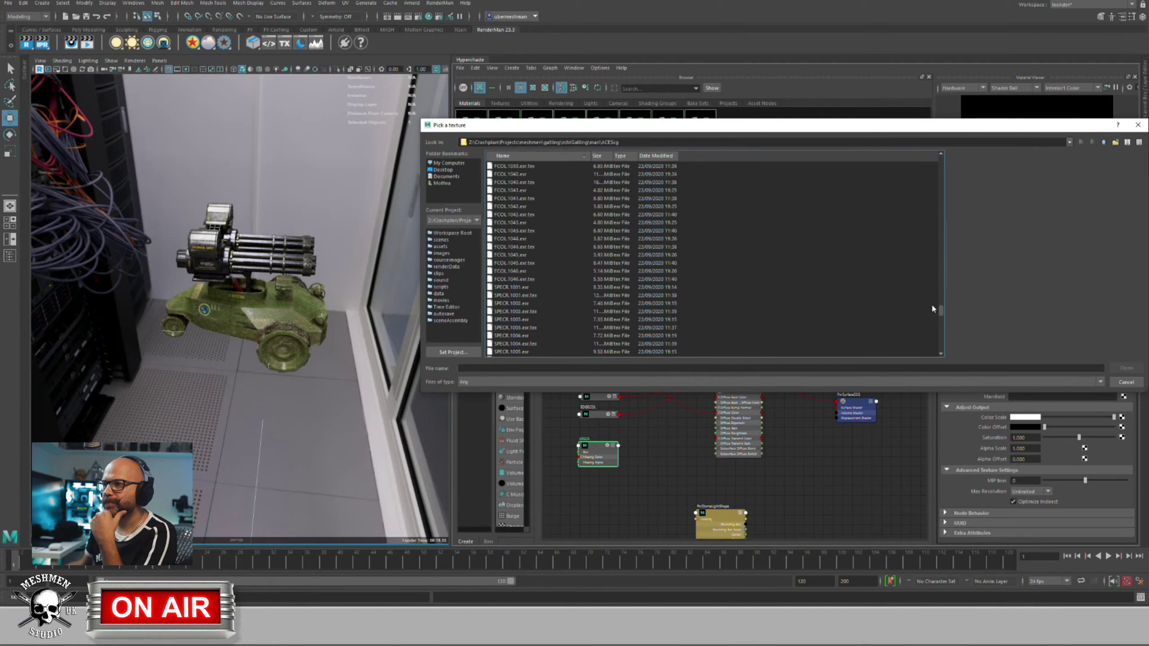
{"action": "left_click", "coordinate": [515, 294]}
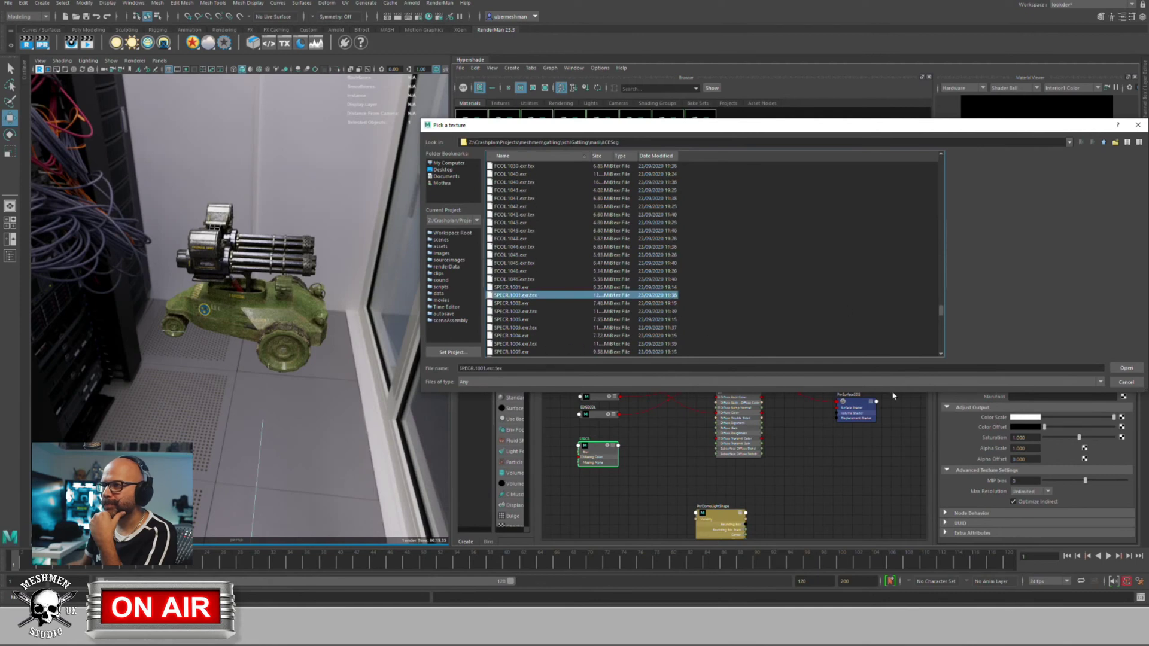
{"action": "left_click", "coordinate": [1126, 368]}
{"action": "left_click", "coordinate": [1025, 316]}
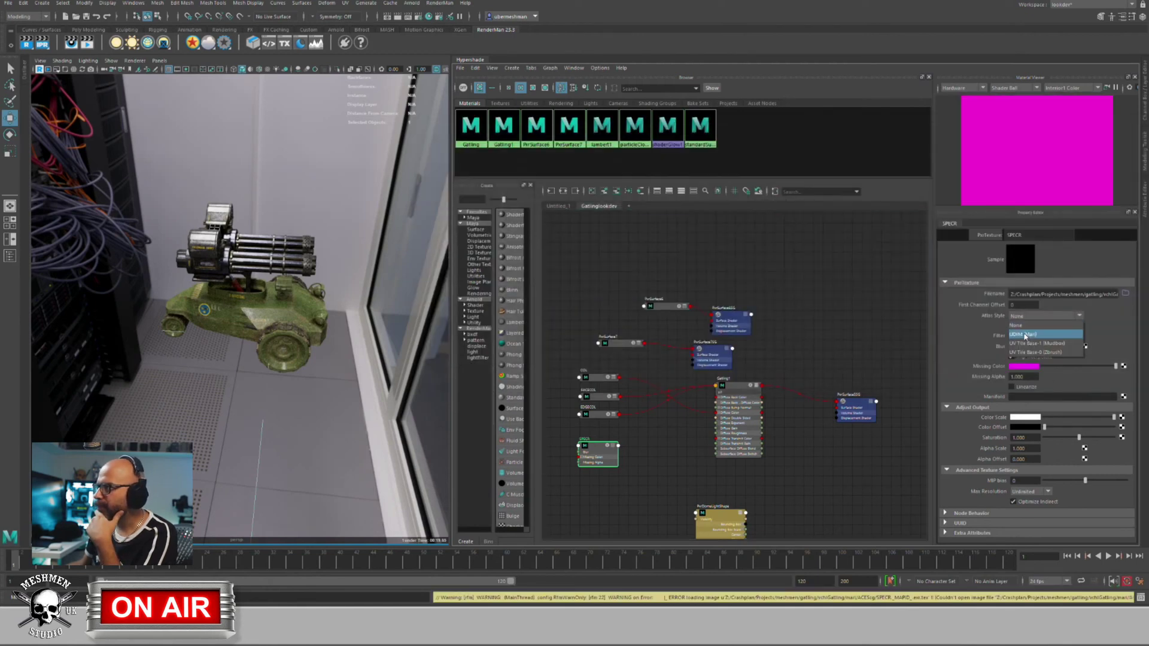
{"action": "left_click", "coordinate": [1025, 334]}
{"action": "left_click_drag", "start_coordinate": [589, 454], "coordinate": [592, 451]}
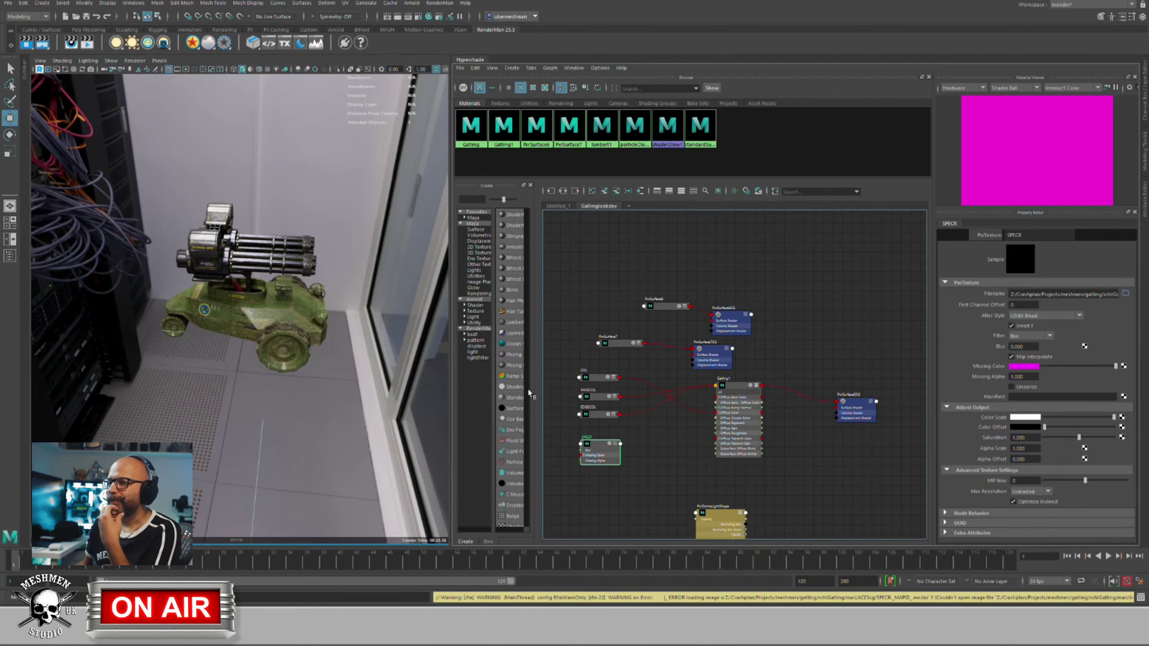
{"action": "left_click_drag", "start_coordinate": [600, 455], "coordinate": [597, 444]}
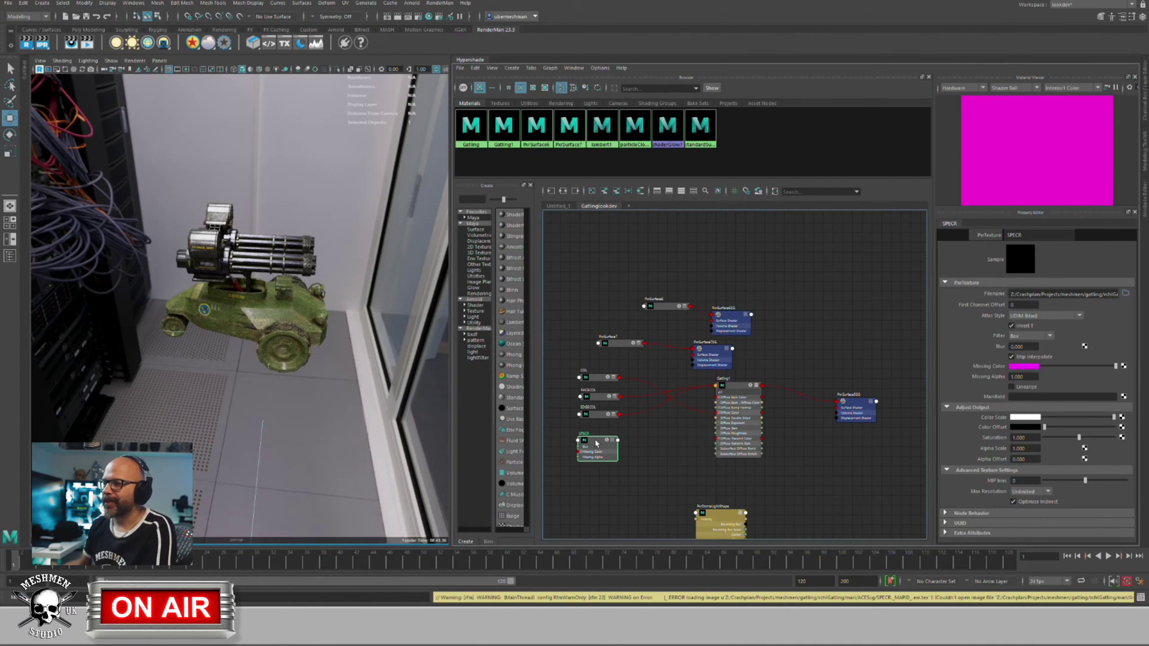
{"action": "left_click_drag", "start_coordinate": [594, 443], "coordinate": [594, 441]}
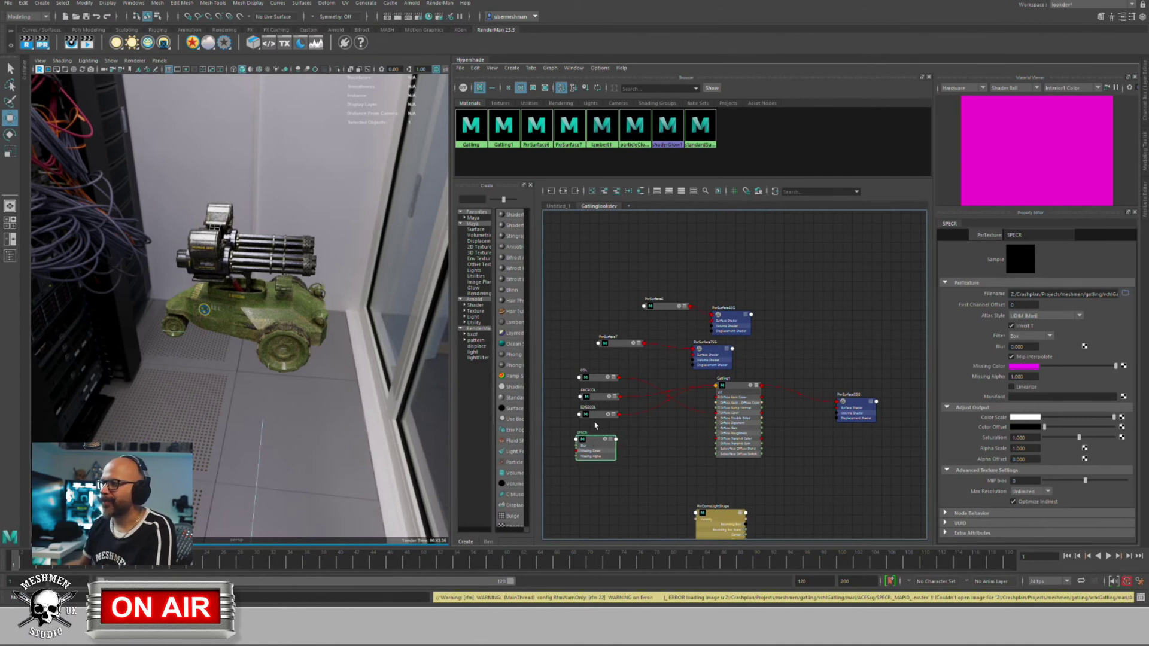
Step: Expand the SPECR node to show all its attributes, including the separate Result channels
{"action": "left_click", "coordinate": [730, 393]}
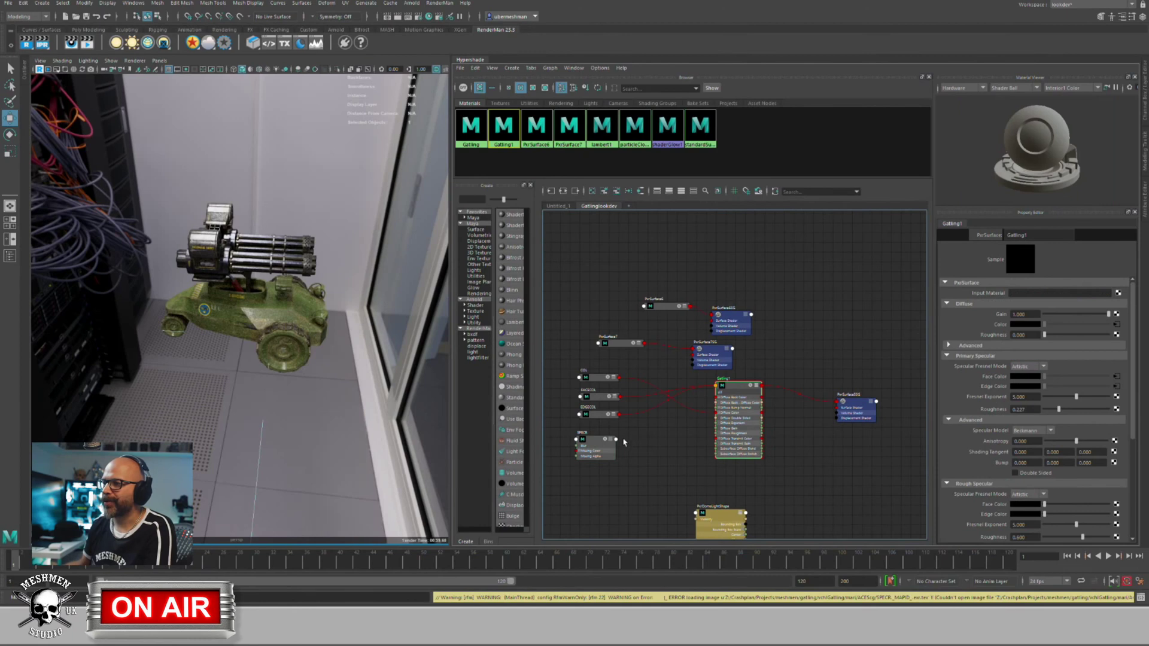
{"action": "scroll", "coordinate": [623, 442], "scroll_direction": "up", "scroll_amount": 6}
{"action": "left_click", "coordinate": [561, 439]}
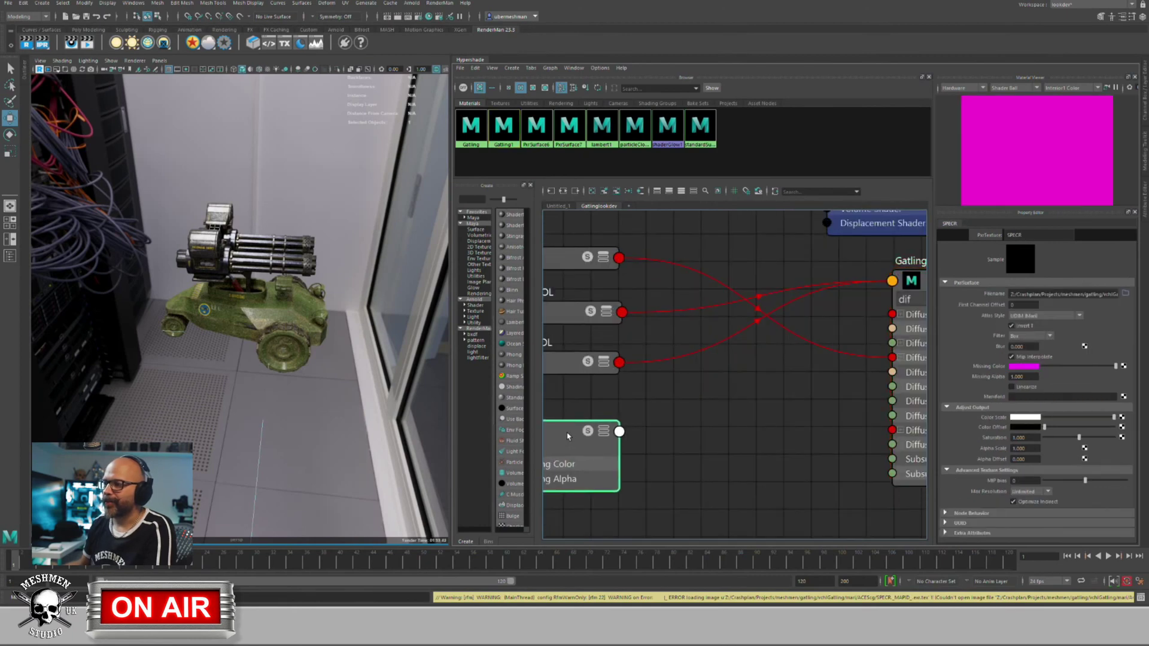
{"action": "left_click_drag", "start_coordinate": [559, 433], "coordinate": [562, 432]}
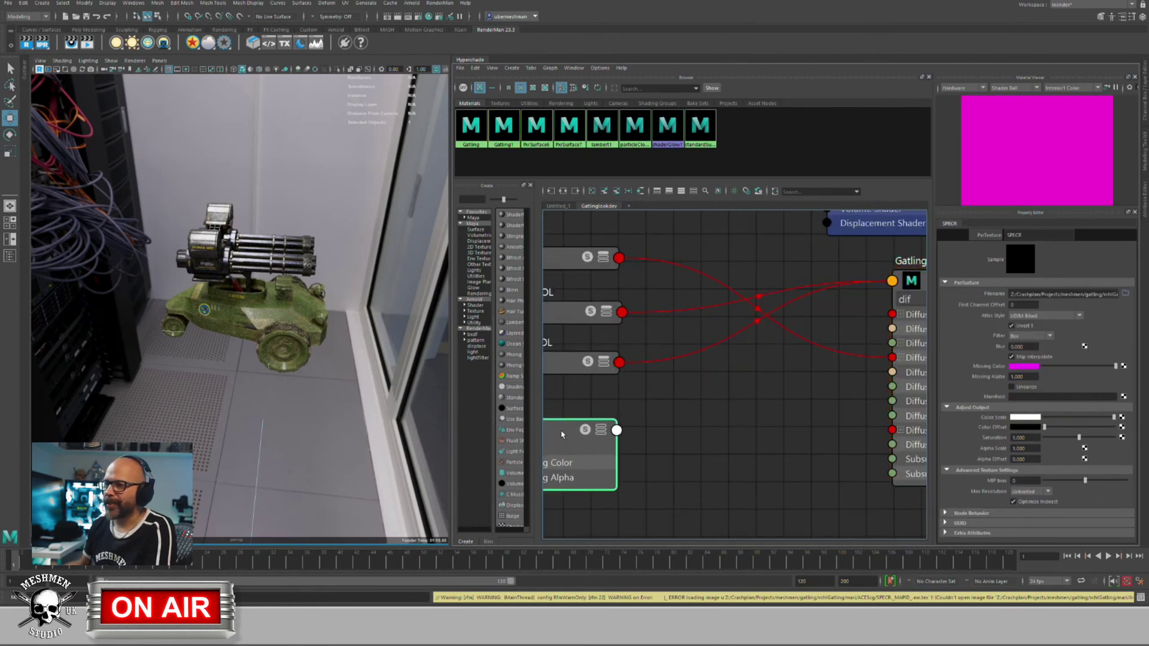
{"action": "key", "text": "3"}
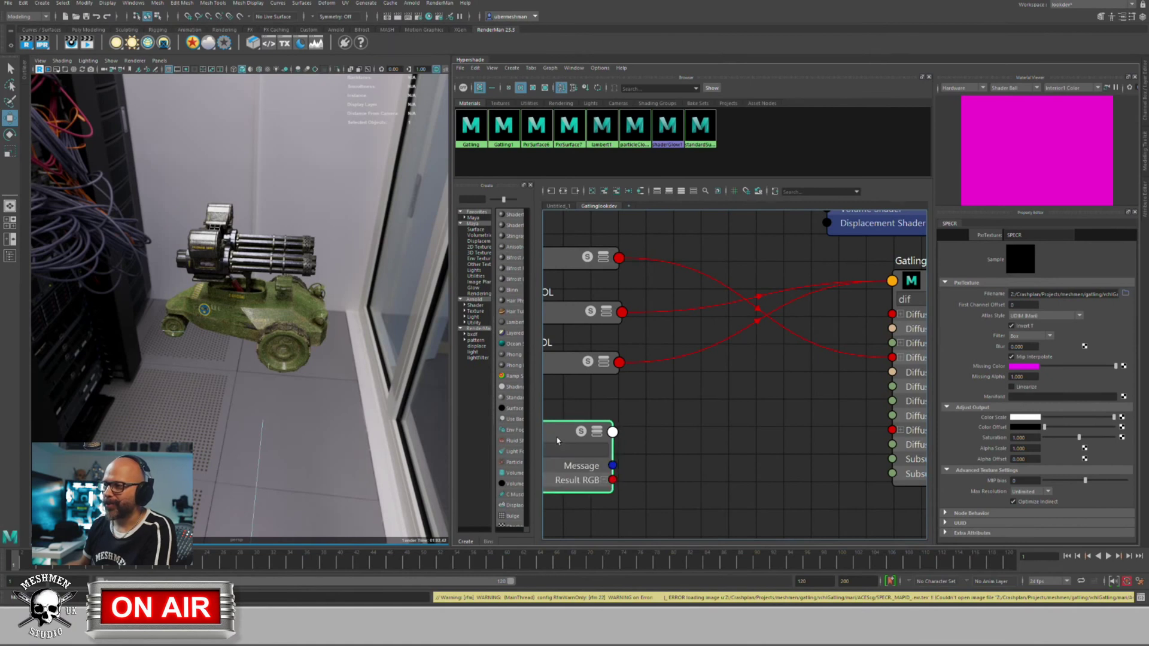
{"action": "middle_click_drag", "start_coordinate": [674, 453], "coordinate": [674, 441], "text": "alt"}
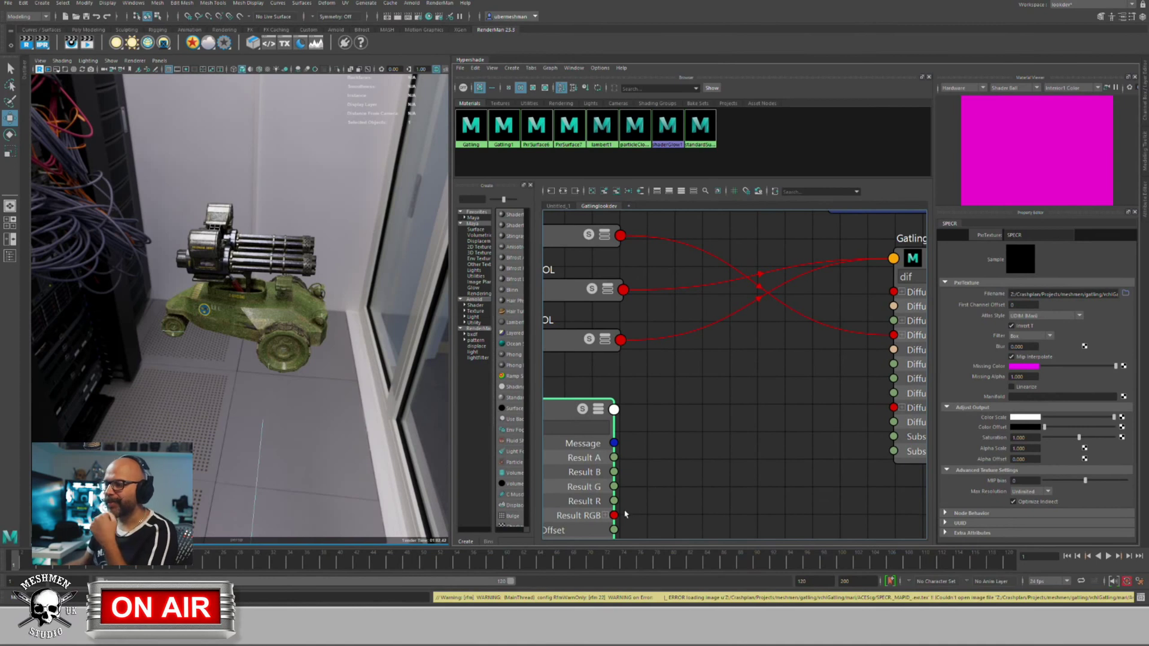
Step: Filter Gatling1's attributes by "spec" and connect SPECR's Result R output to Specular Roughness
{"action": "scroll", "coordinate": [682, 465], "scroll_direction": "down", "scroll_amount": 2}
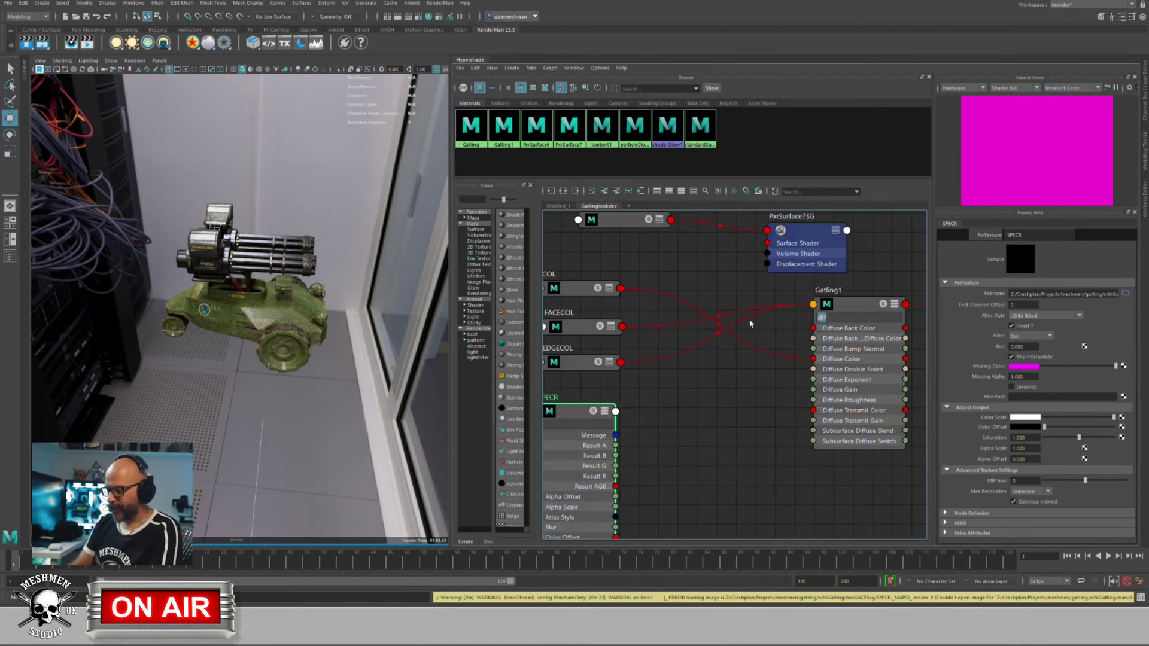
{"action": "type", "text": "so"}
{"action": "key", "text": "BackSpace"}
{"action": "type", "text": "pec"}
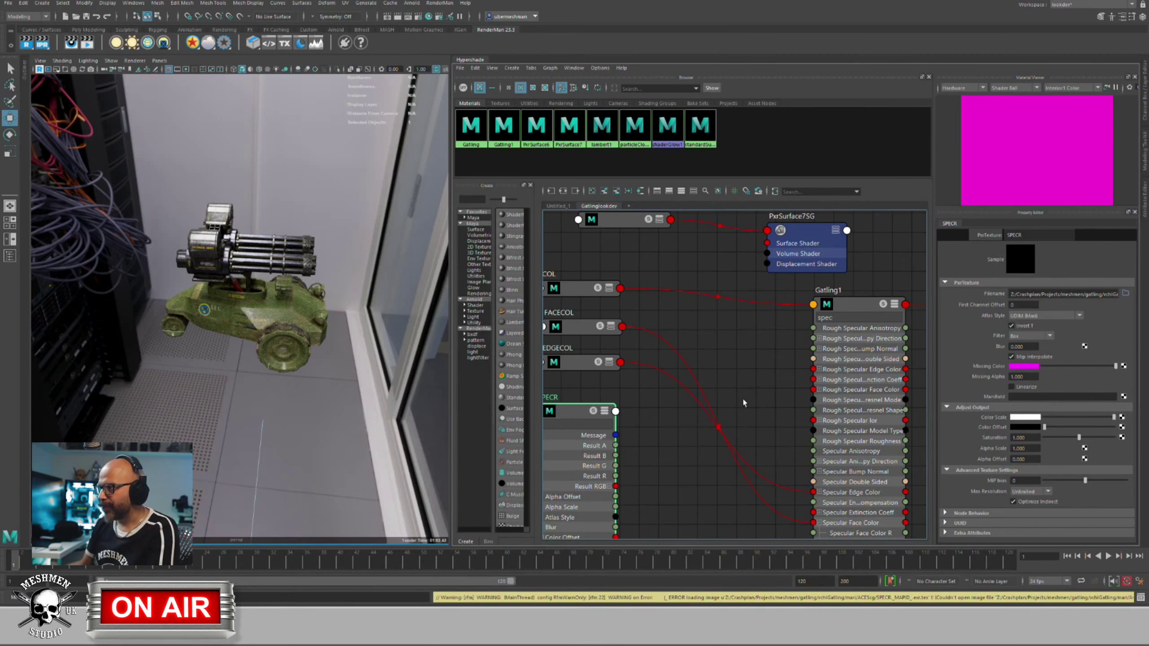
{"action": "scroll", "coordinate": [748, 413], "scroll_direction": "down", "scroll_amount": 3}
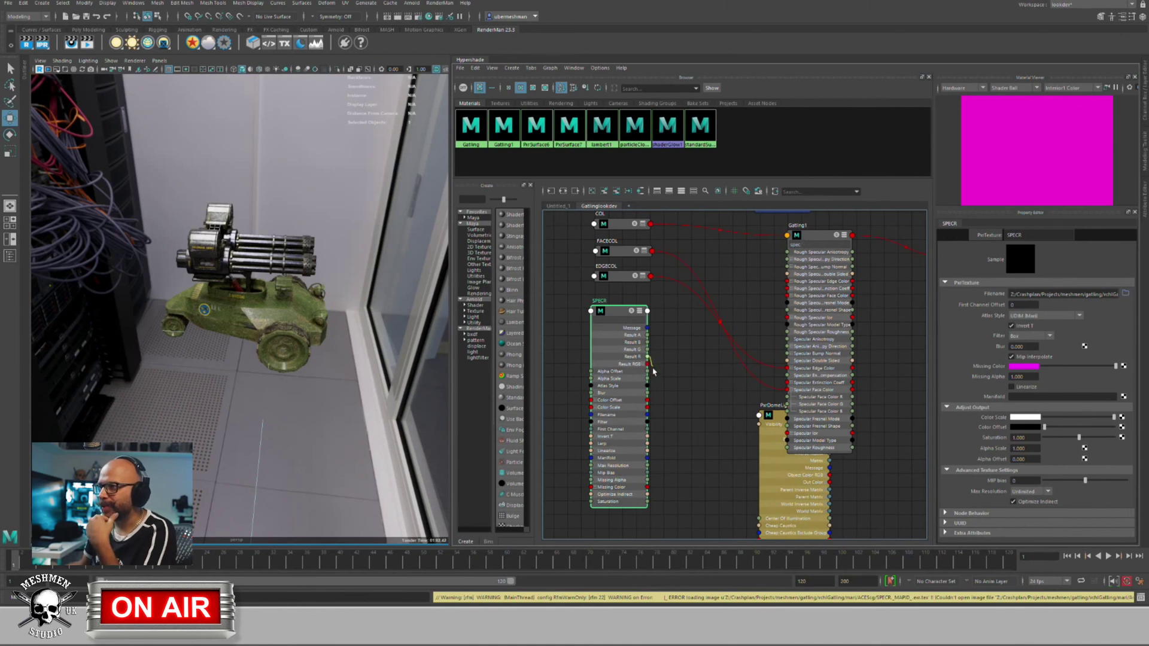
{"action": "left_click_drag", "start_coordinate": [653, 371], "coordinate": [791, 455]}
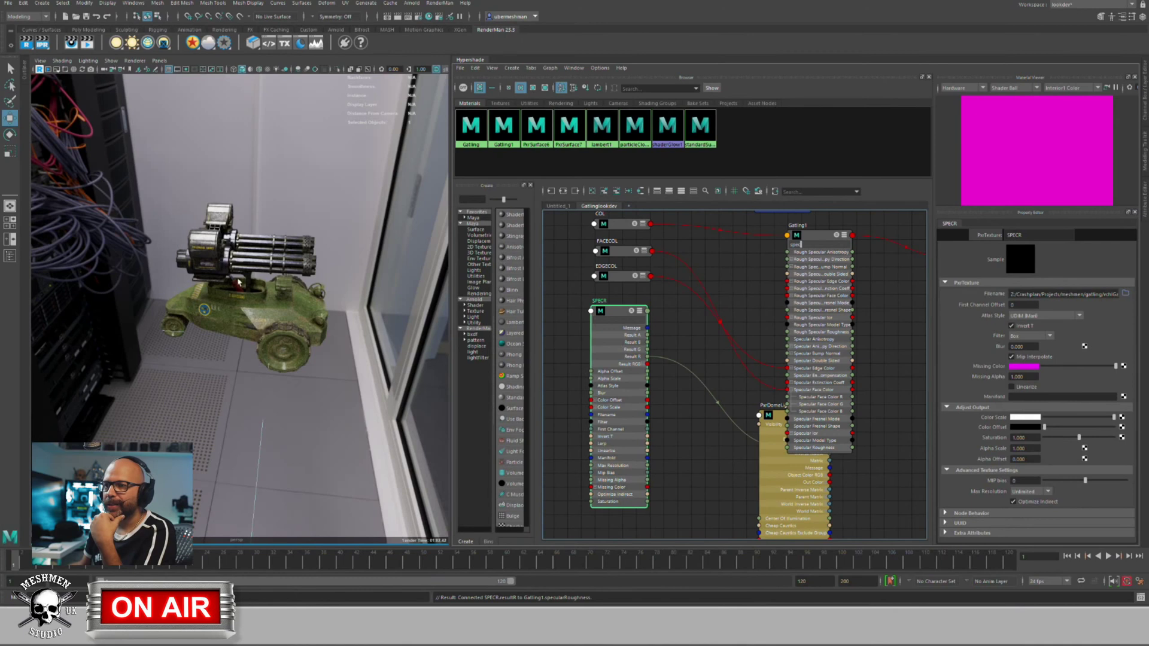
Step: Collapse the SPECR node and examine the roughness on the guns and body in the live render from close up and above
{"action": "left_click", "coordinate": [259, 338]}
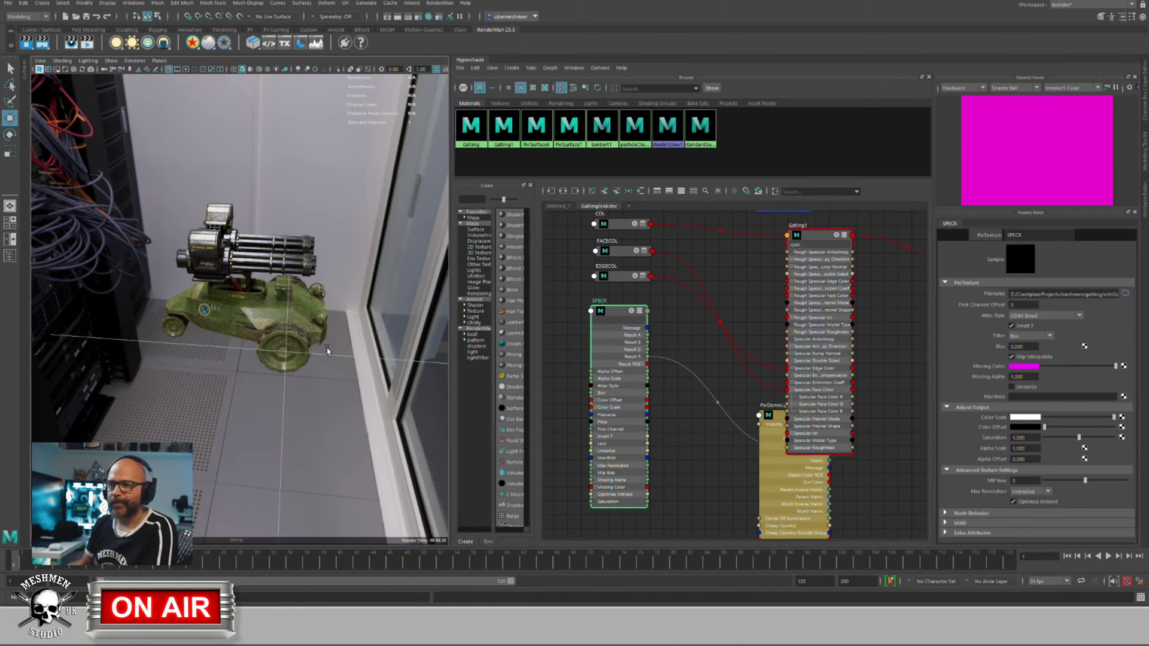
{"action": "key", "text": "1"}
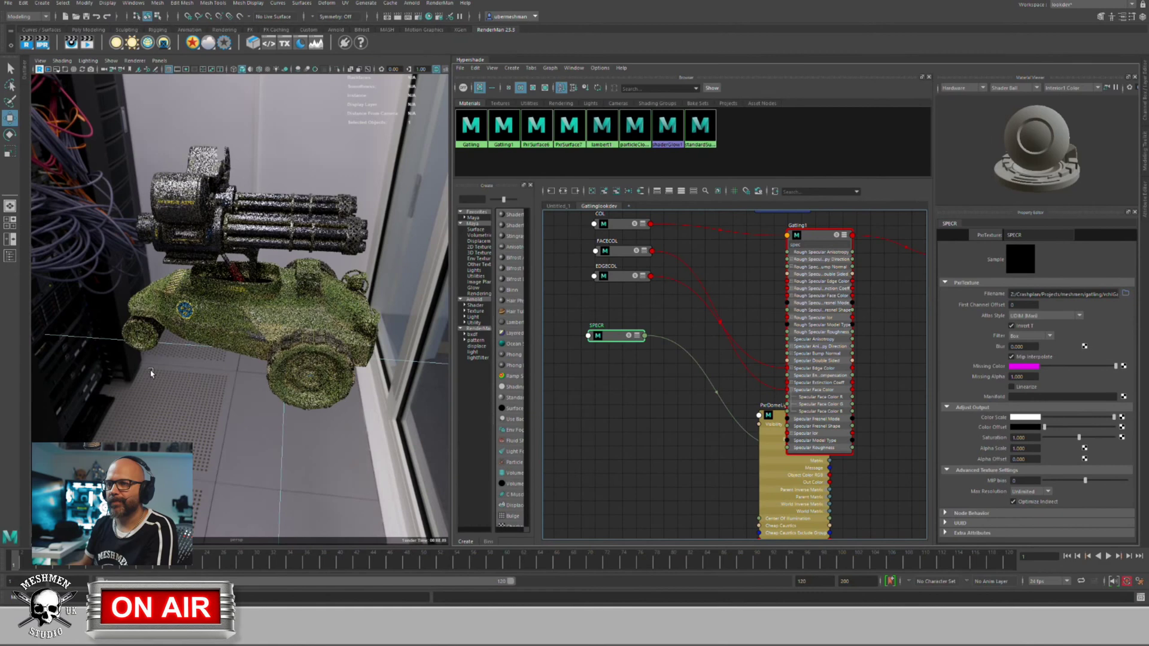
{"action": "left_click_drag", "start_coordinate": [238, 291], "coordinate": [277, 453], "text": "alt"}
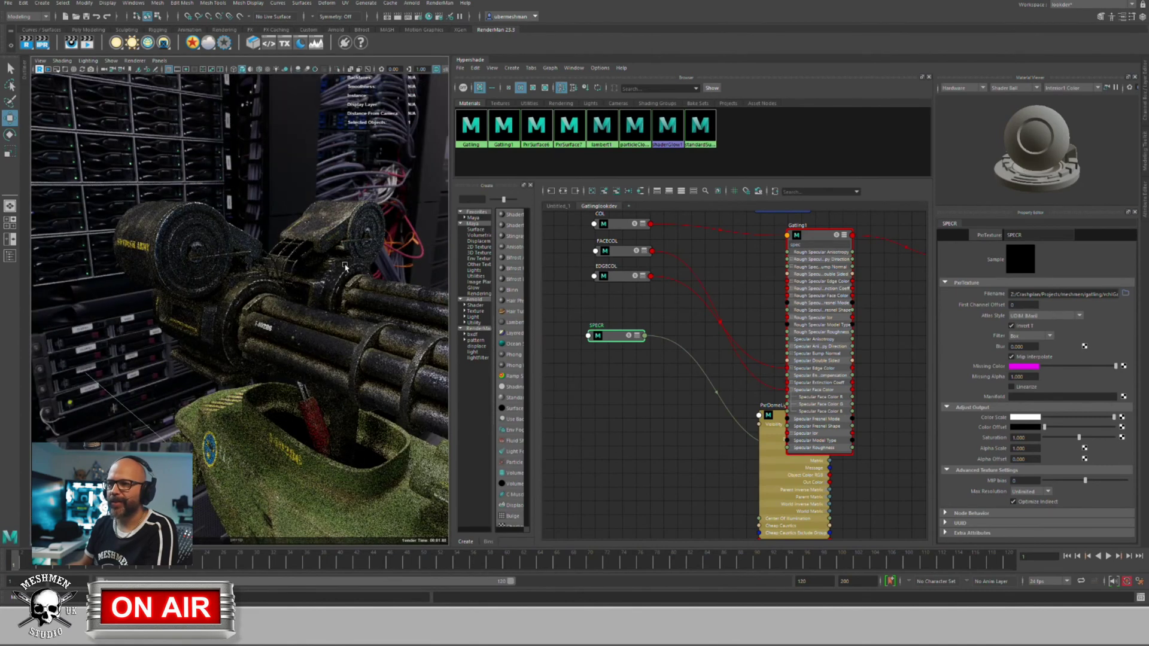
{"action": "left_click_drag", "start_coordinate": [345, 267], "coordinate": [323, 319], "text": "alt"}
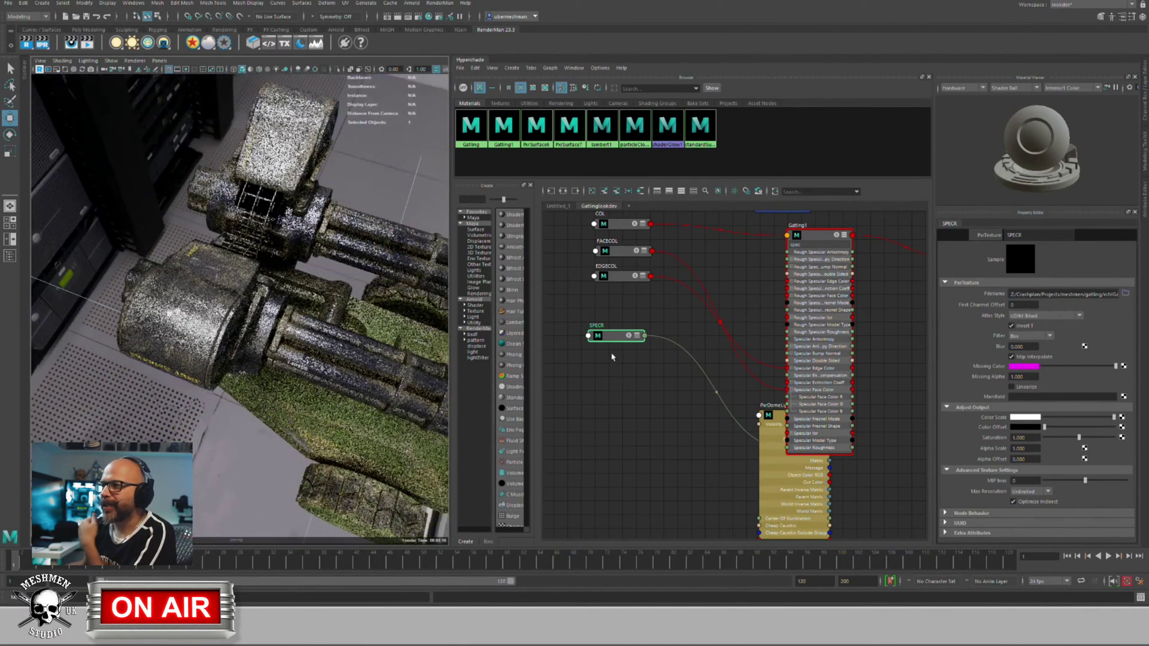
Step: Solo the SPECR texture in the live render and inspect the roughness map on the gun and body from the side
{"action": "left_click_drag", "start_coordinate": [615, 336], "coordinate": [623, 353]}
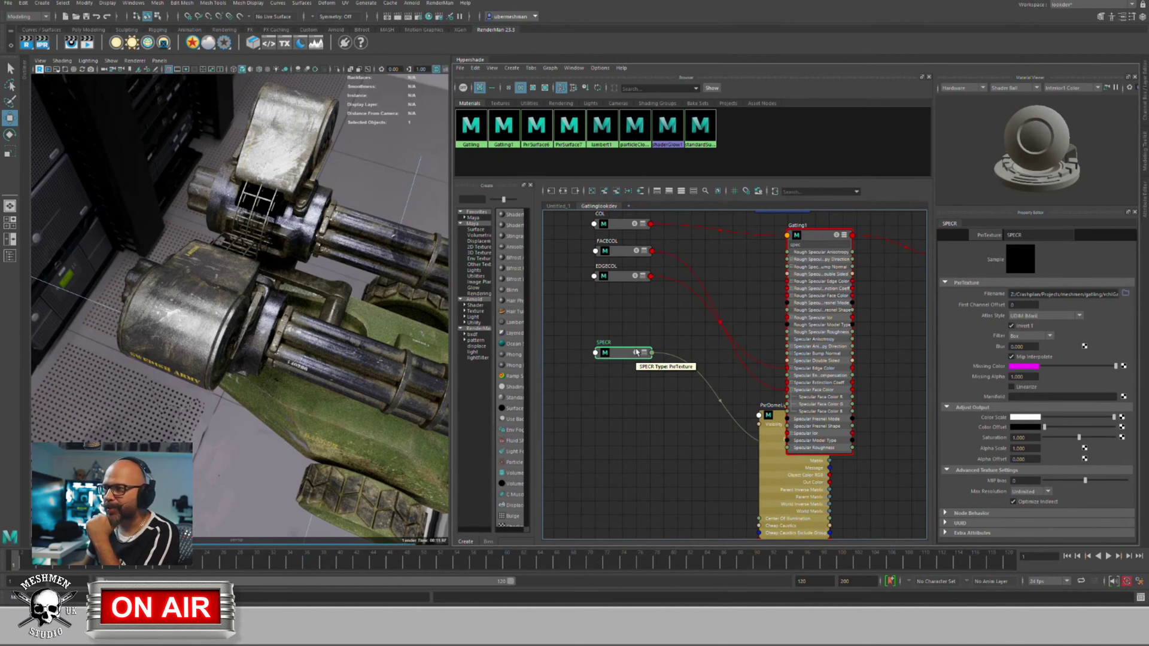
{"action": "left_click", "coordinate": [636, 353]}
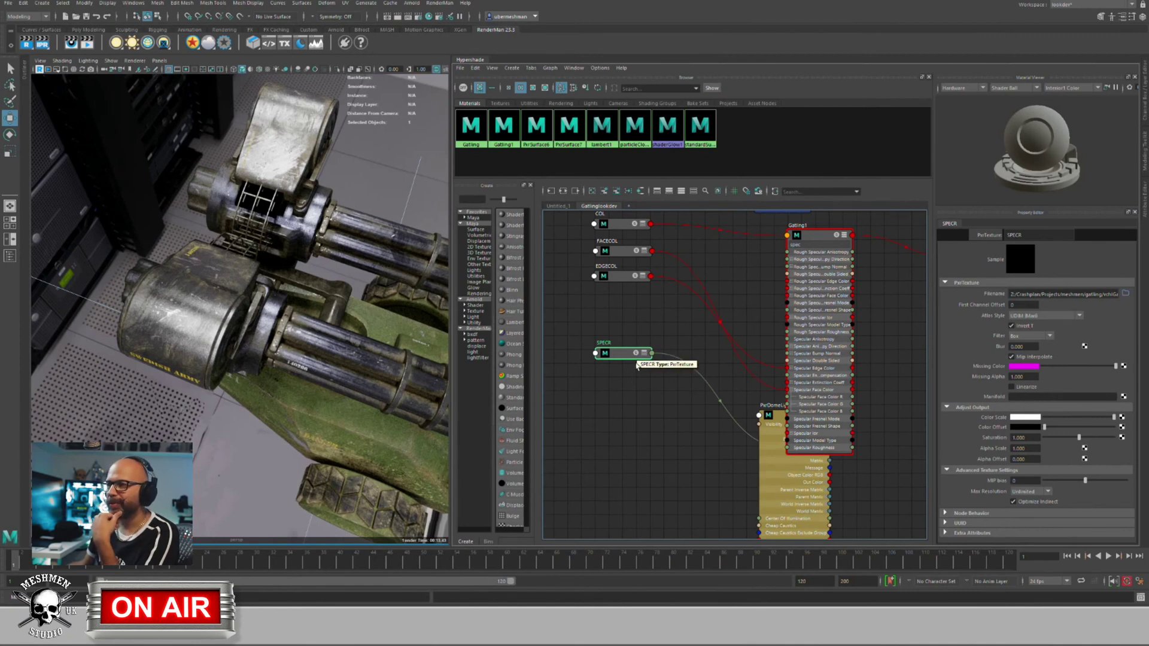
{"action": "left_click_drag", "start_coordinate": [627, 355], "coordinate": [635, 365]}
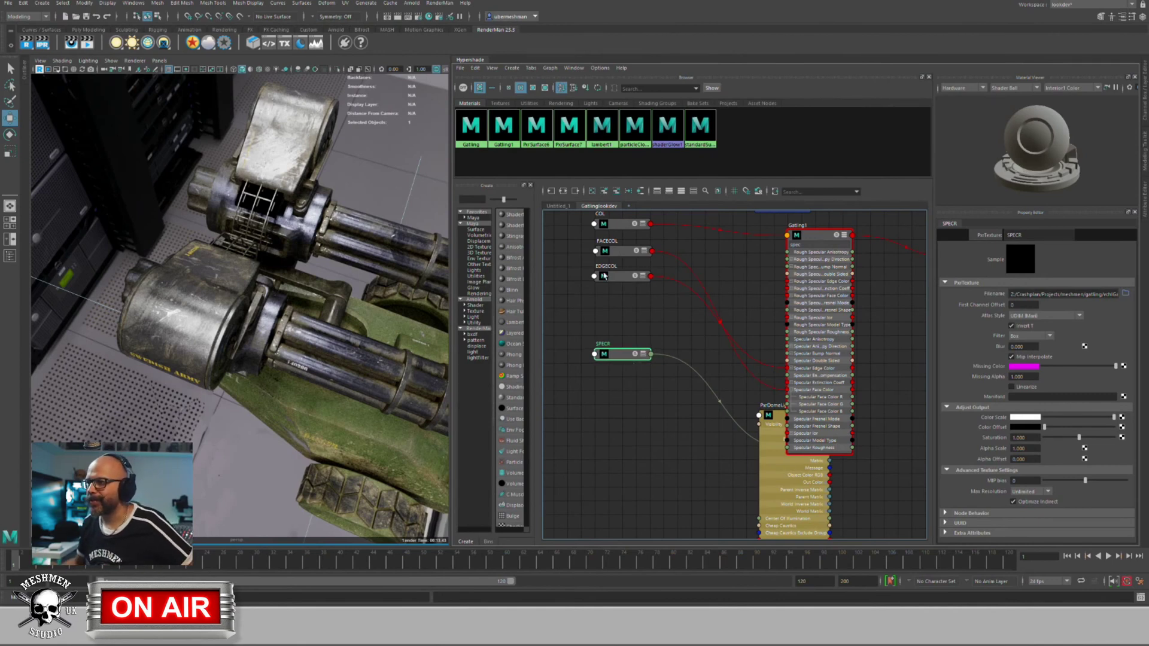
{"action": "left_click_drag", "start_coordinate": [624, 357], "coordinate": [625, 360]}
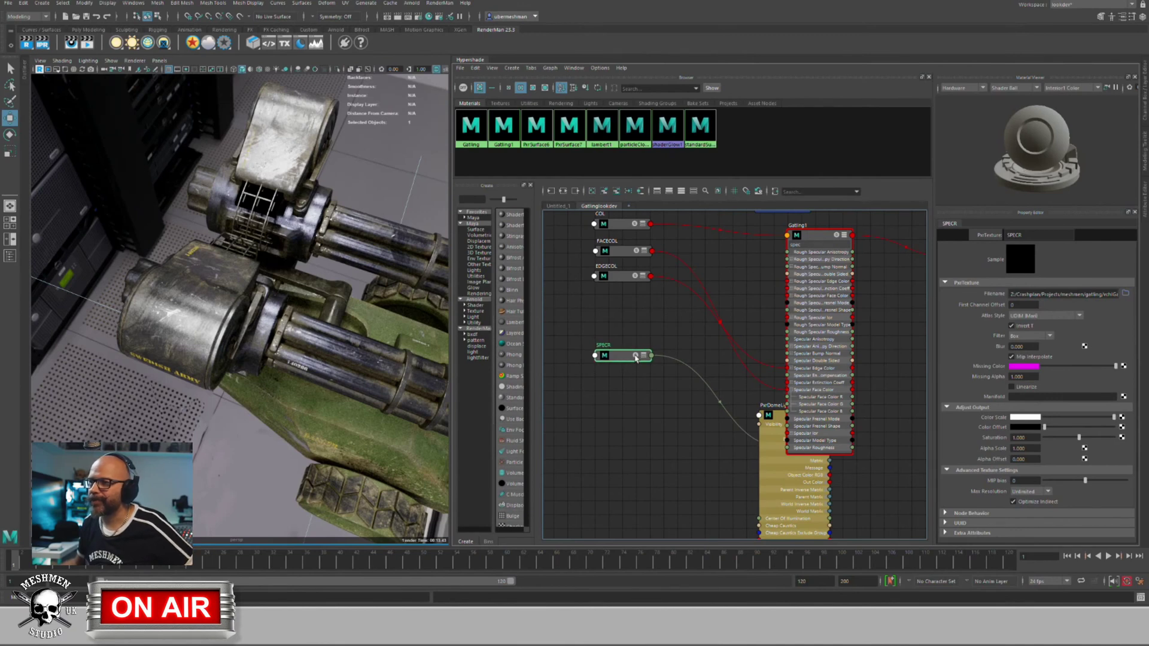
{"action": "left_click_drag", "start_coordinate": [284, 375], "coordinate": [347, 374], "text": "alt"}
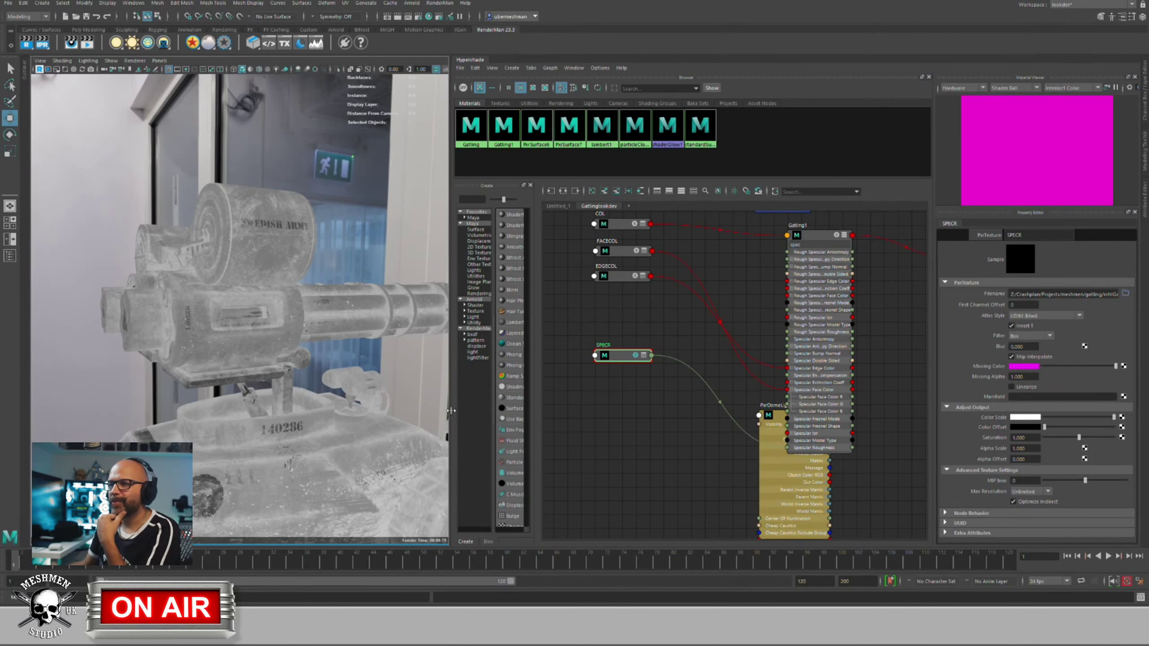
Step: Widen the render viewport and set its view transform to Raw (ACES)
{"action": "left_click_drag", "start_coordinate": [451, 411], "coordinate": [493, 406]}
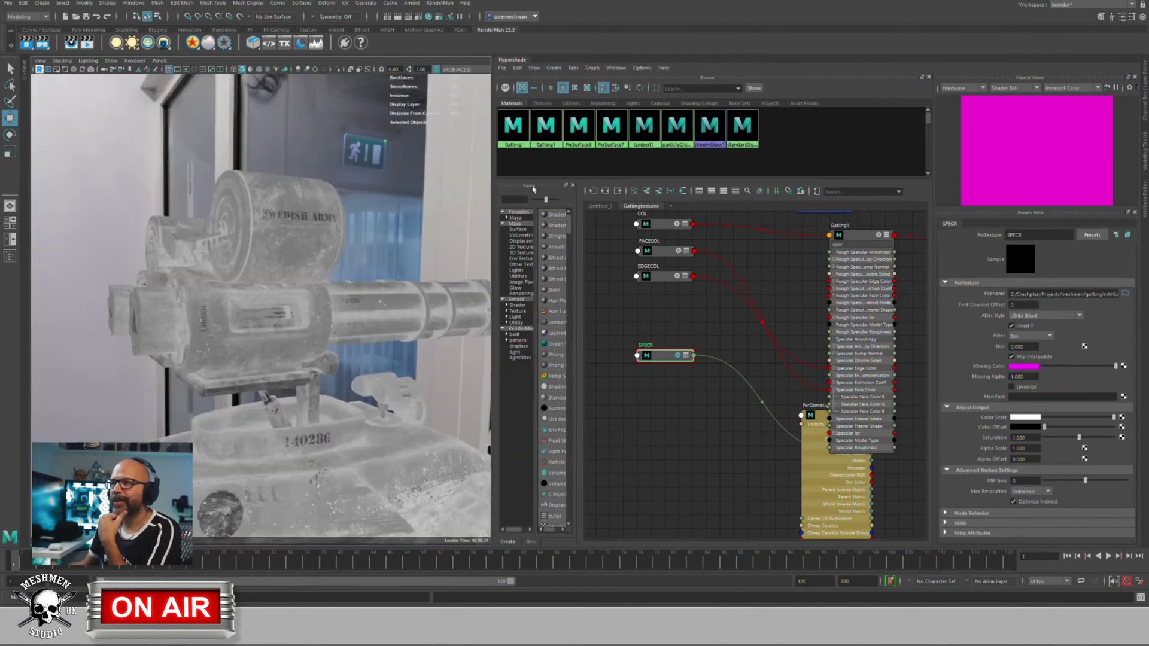
{"action": "left_click", "coordinate": [461, 71]}
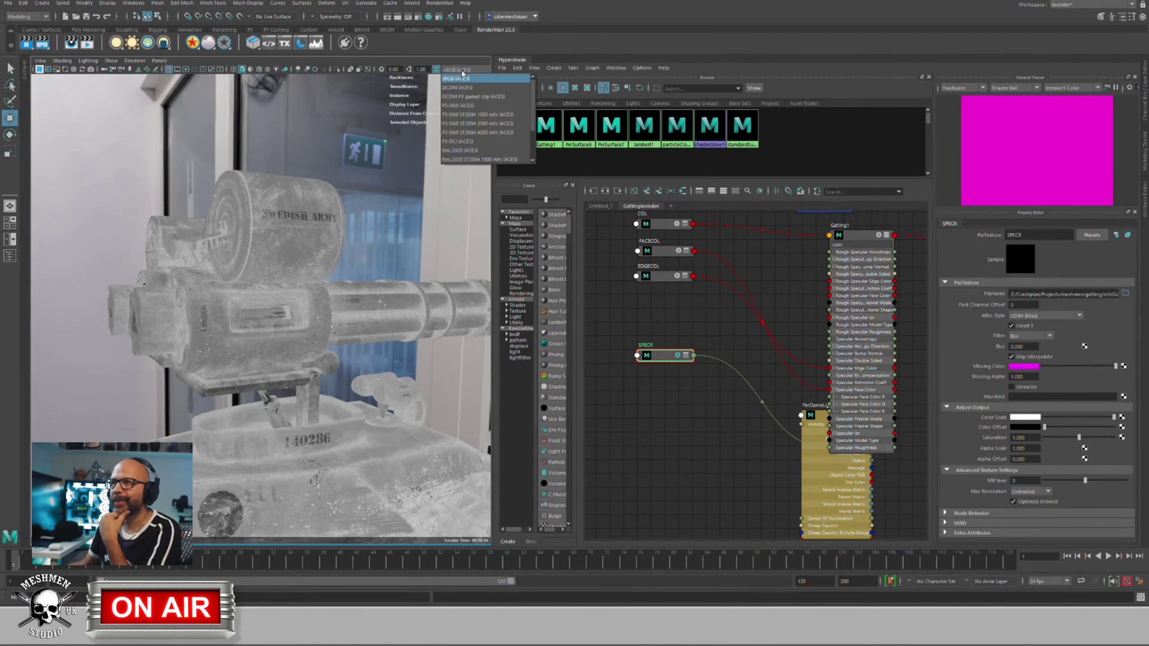
{"action": "scroll", "coordinate": [472, 102], "scroll_direction": "down", "scroll_amount": 2}
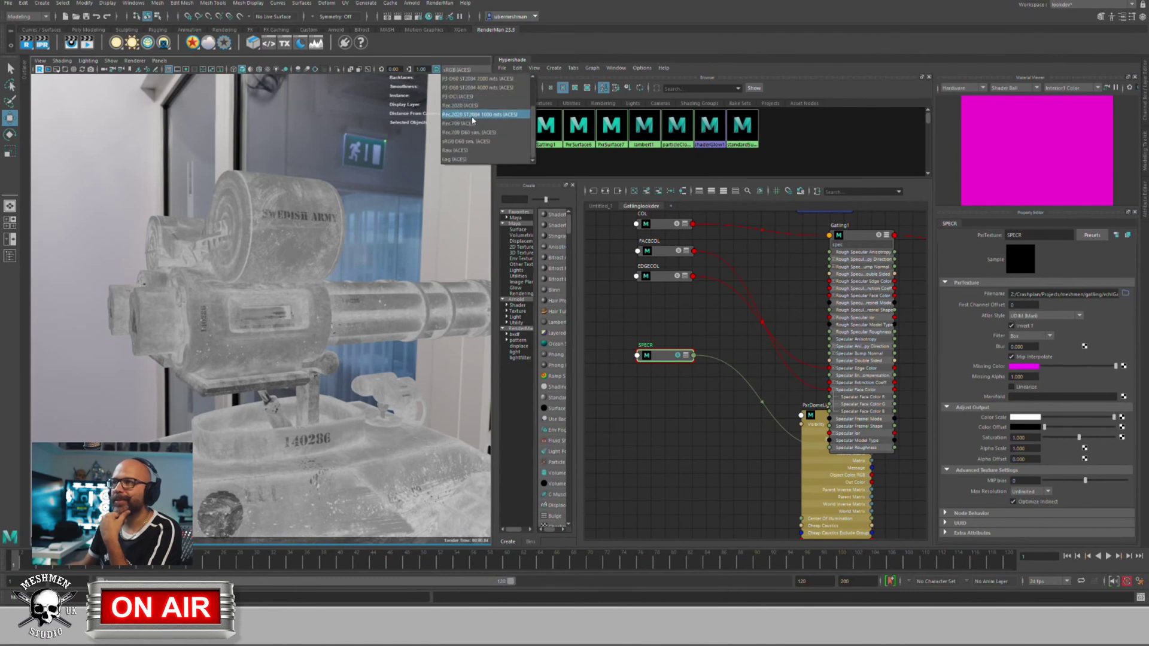
{"action": "left_click", "coordinate": [454, 151]}
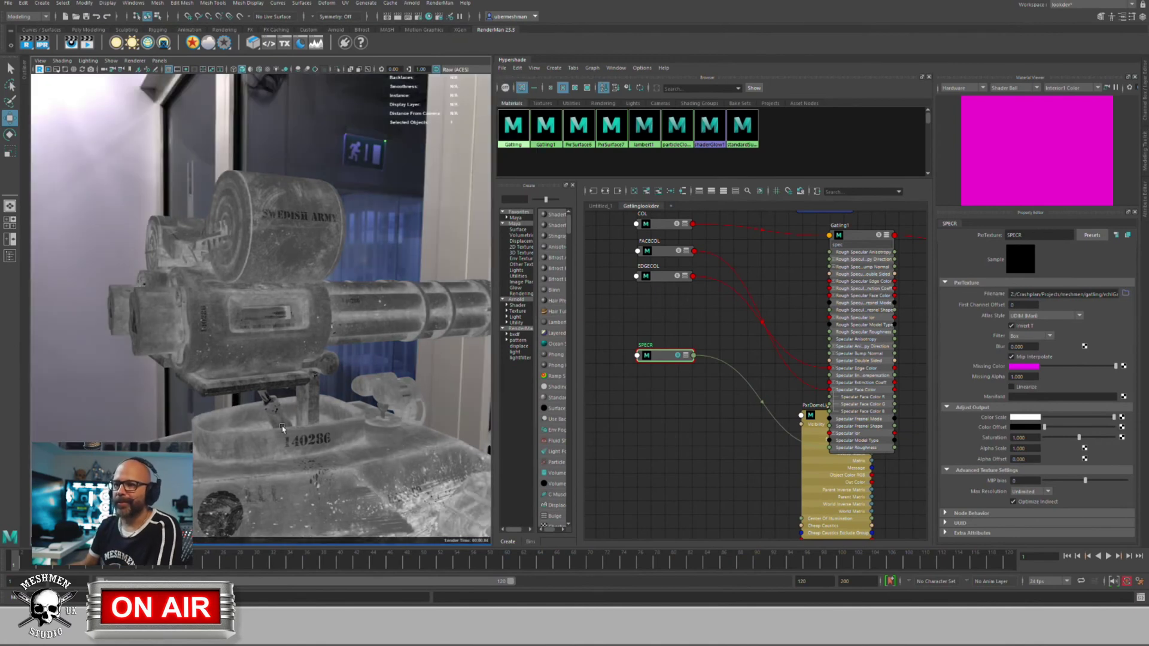
Step: Inspect the raw roughness map on the vehicle body, front wheel and gun housings up close, from the side and from above
{"action": "middle_click_drag", "start_coordinate": [283, 429], "coordinate": [320, 245], "text": "alt"}
{"action": "left_click_drag", "start_coordinate": [308, 320], "coordinate": [211, 190], "text": "alt"}
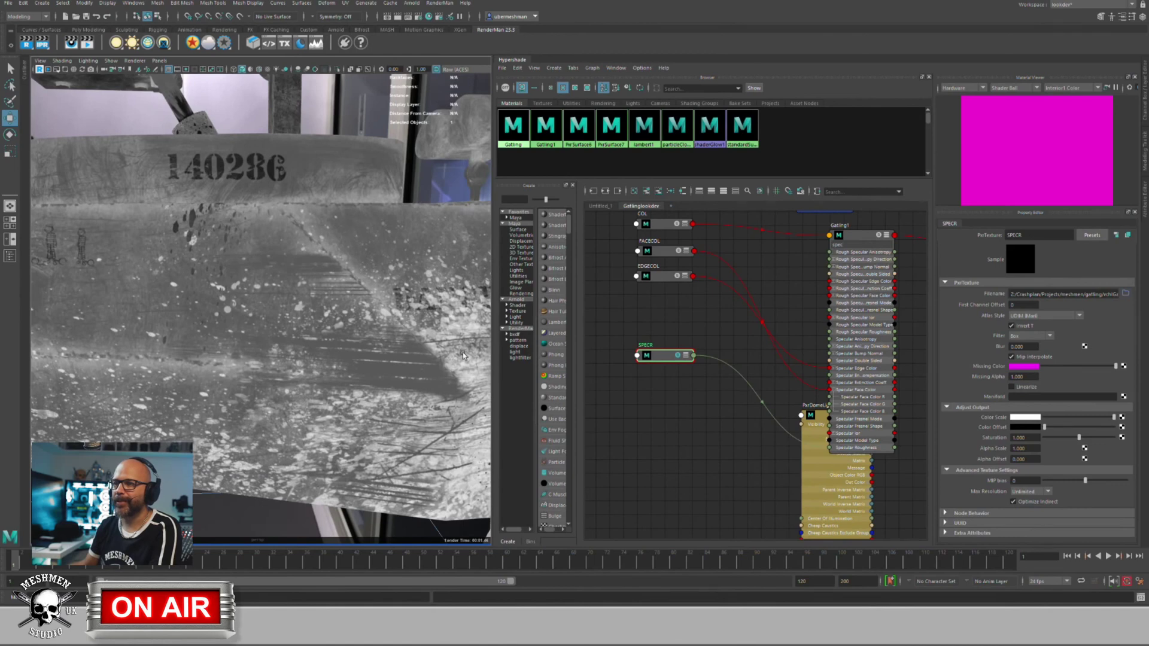
{"action": "left_click_drag", "start_coordinate": [442, 335], "coordinate": [291, 358], "text": "alt"}
{"action": "left_click_drag", "start_coordinate": [334, 301], "coordinate": [269, 411], "text": "alt"}
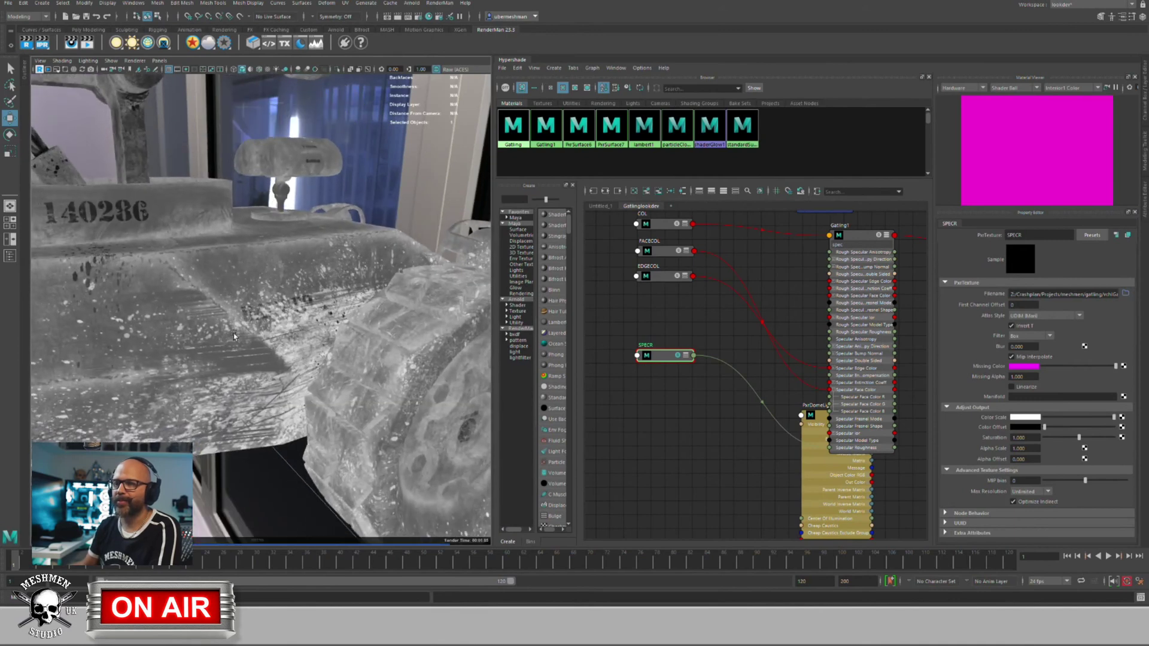
{"action": "left_click_drag", "start_coordinate": [234, 335], "coordinate": [268, 401], "text": "alt"}
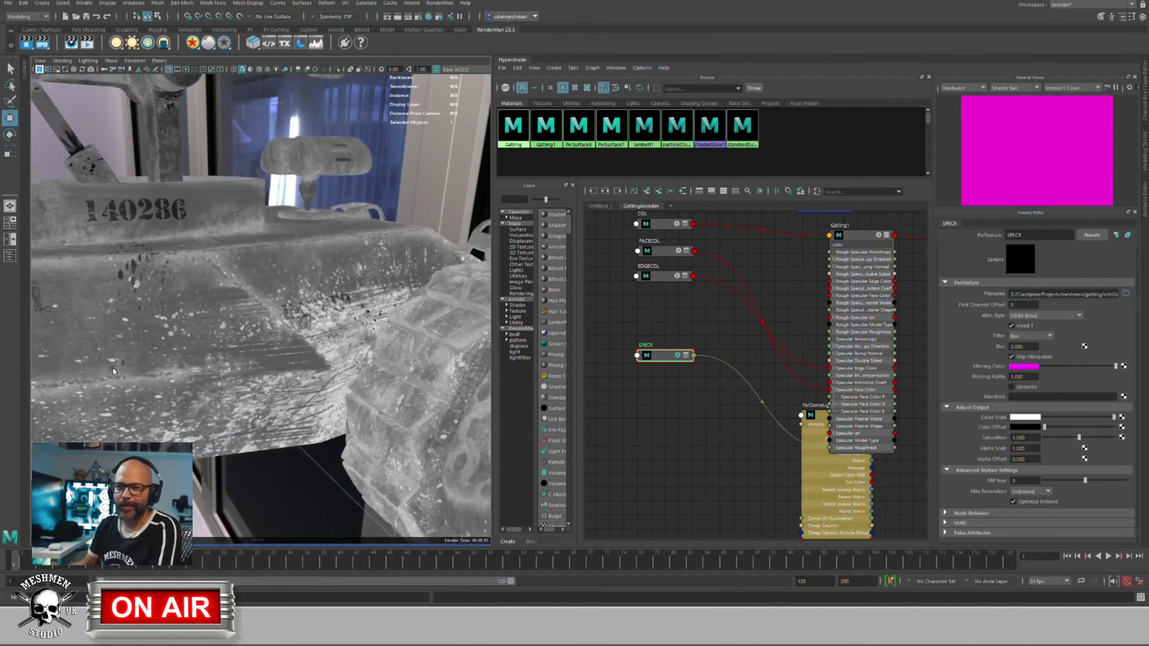
{"action": "left_click_drag", "start_coordinate": [265, 281], "coordinate": [232, 270], "text": "alt"}
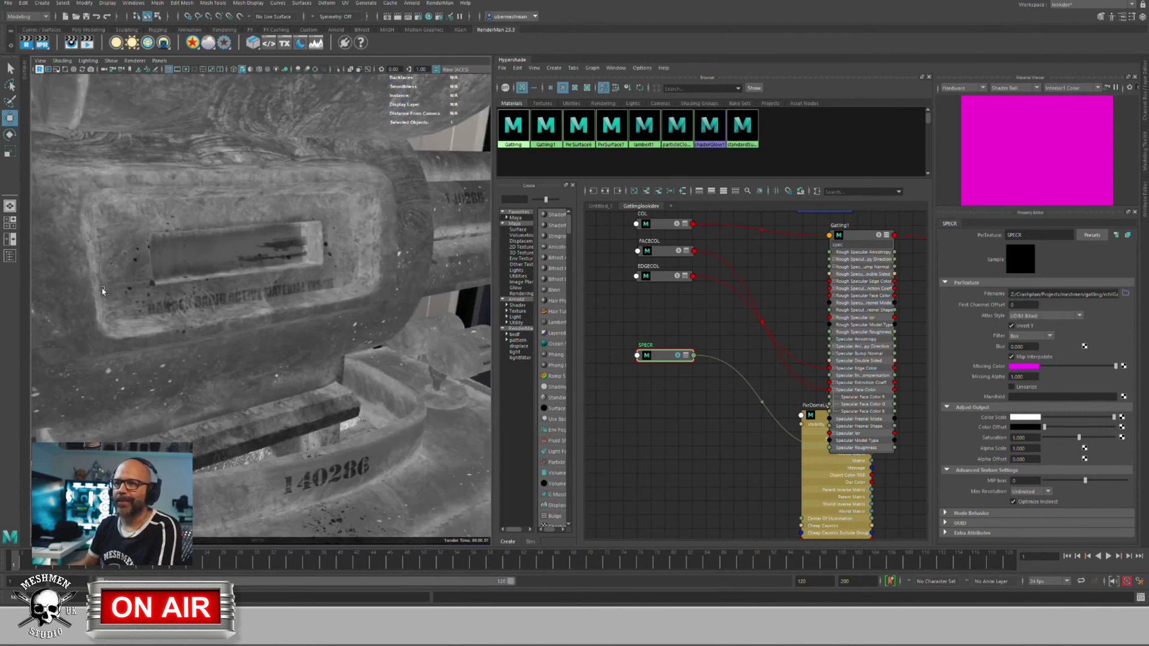
{"action": "left_click_drag", "start_coordinate": [169, 238], "coordinate": [332, 324], "text": "alt"}
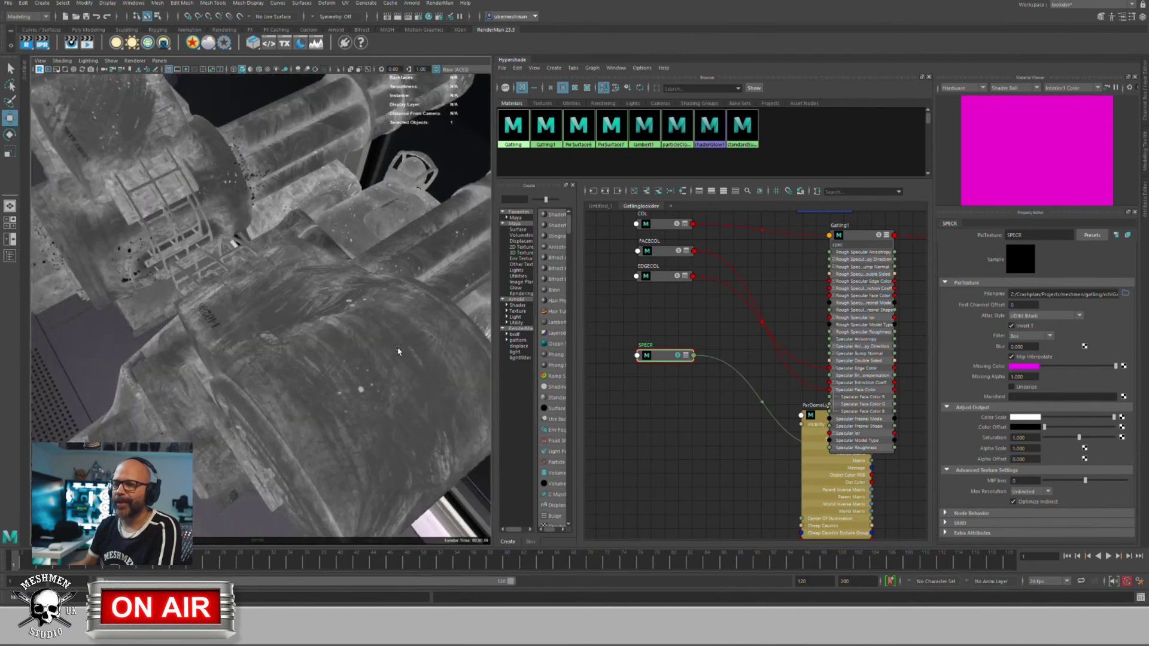
{"action": "left_click_drag", "start_coordinate": [399, 351], "coordinate": [443, 354], "text": "alt"}
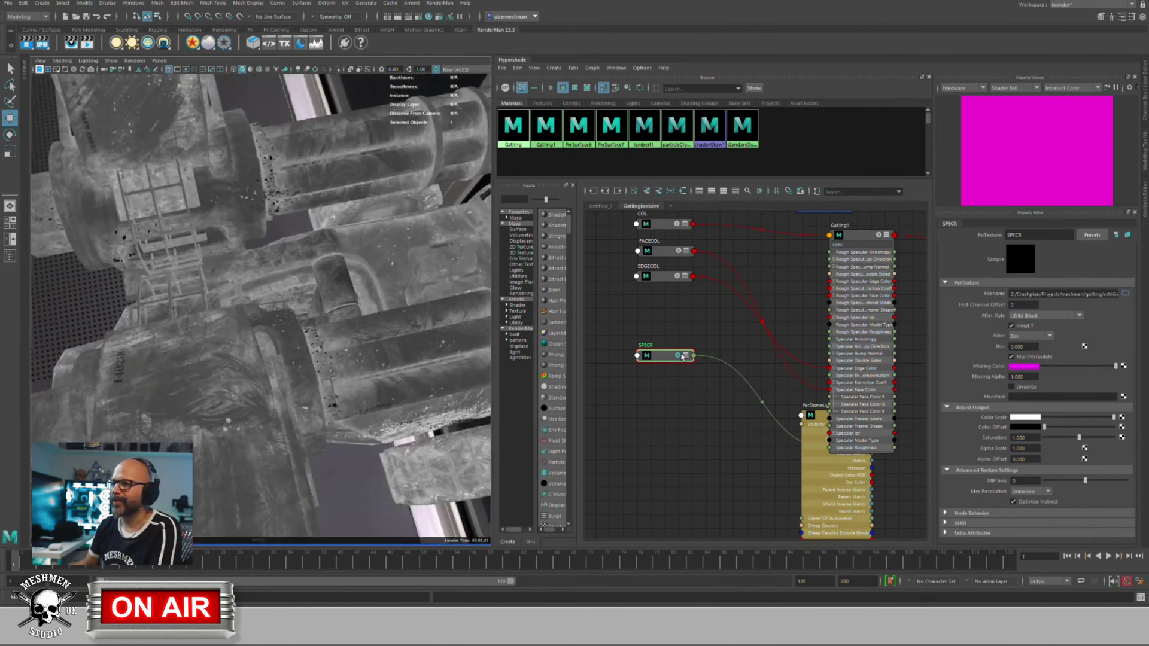
Step: Switch the live render from the soloed SPECR map back to the full Gatling1 material and check the gun's reflections from behind
{"action": "left_click", "coordinate": [680, 358]}
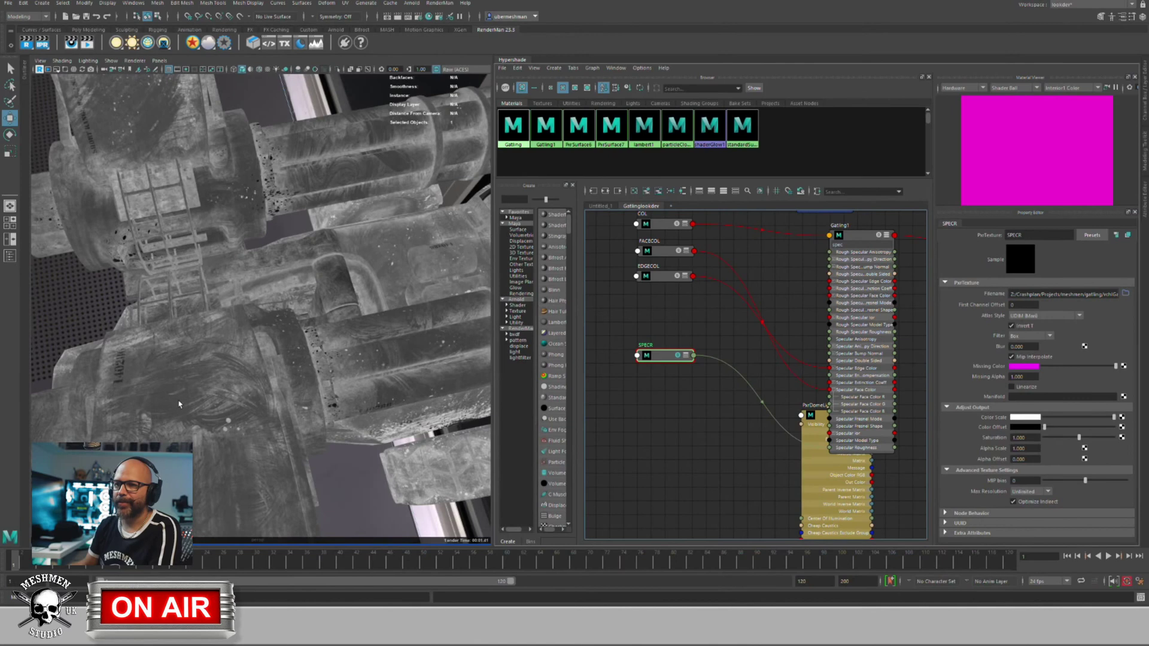
{"action": "left_click", "coordinate": [836, 226]}
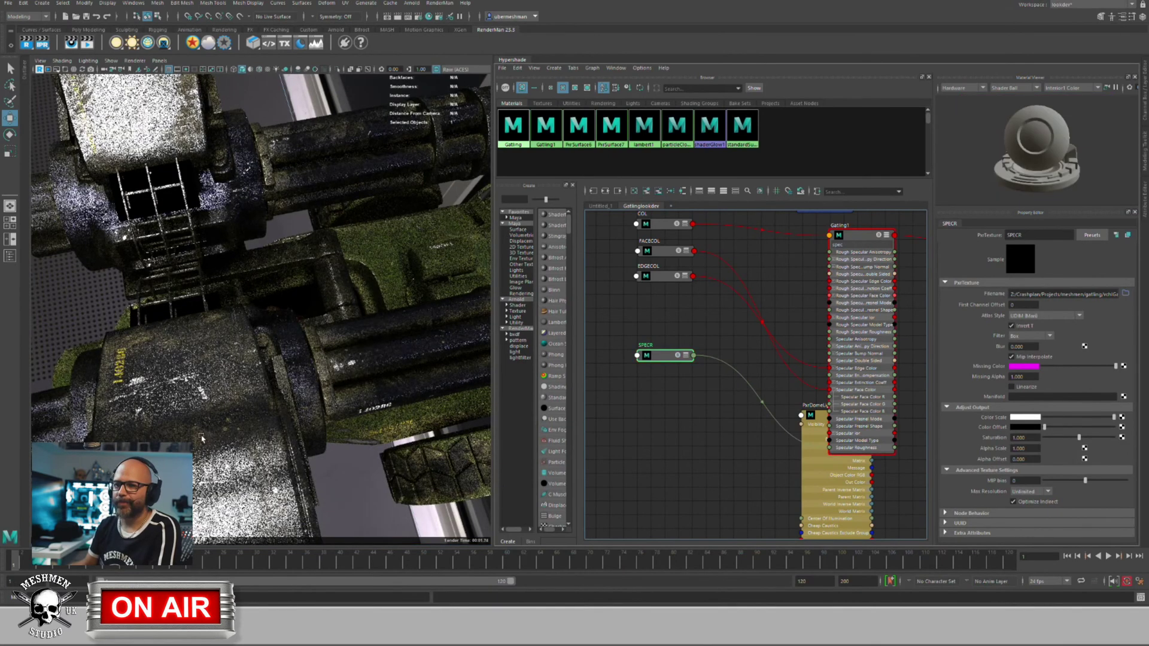
{"action": "left_click_drag", "start_coordinate": [207, 426], "coordinate": [505, 305], "text": "alt"}
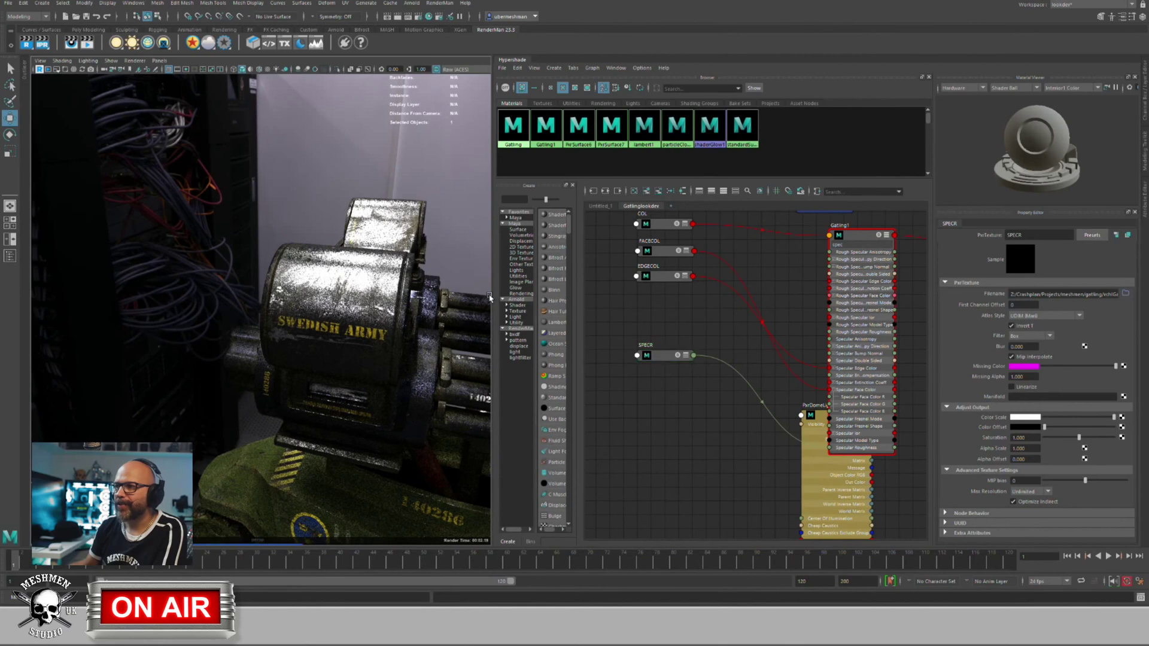
Step: Widen the render viewport further and bring both sets of gun barrels into view
{"action": "left_click", "coordinate": [490, 298]}
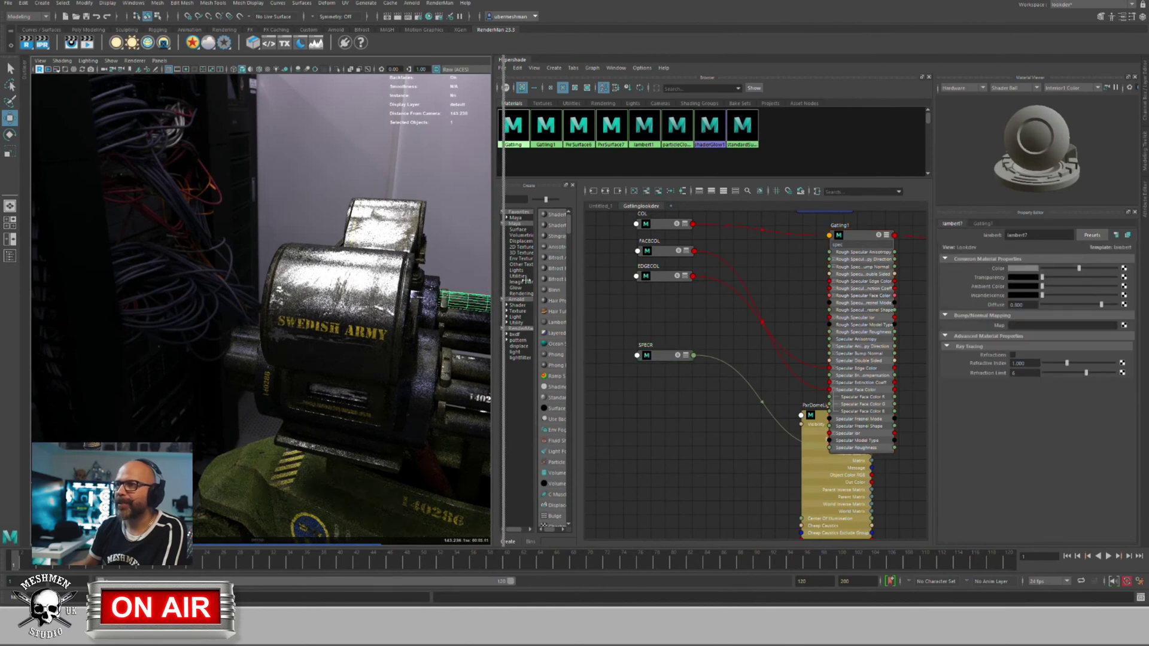
{"action": "left_click_drag", "start_coordinate": [493, 284], "coordinate": [668, 284]}
{"action": "left_click_drag", "start_coordinate": [502, 291], "coordinate": [341, 271], "text": "alt"}
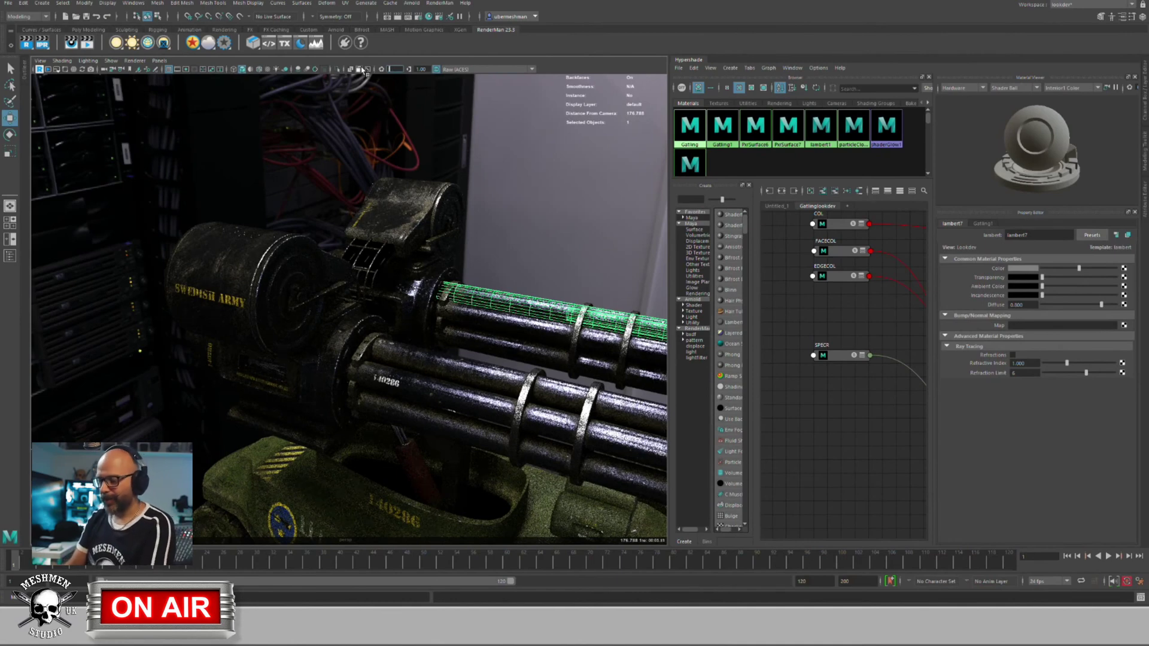
Step: Set the viewport exposure to 5 under the Raw view transform and examine the overexposed guns and body from several distances
{"action": "type", "text": "5"}
{"action": "key", "text": "Return"}
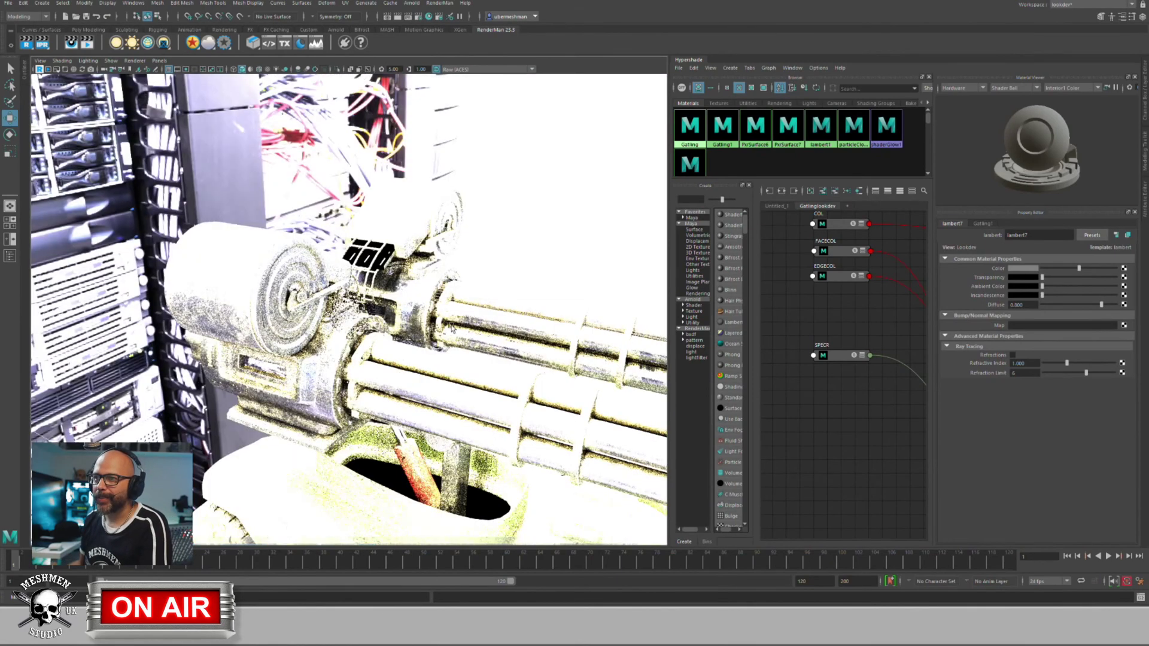
{"action": "left_click_drag", "start_coordinate": [479, 315], "coordinate": [421, 163], "text": "alt"}
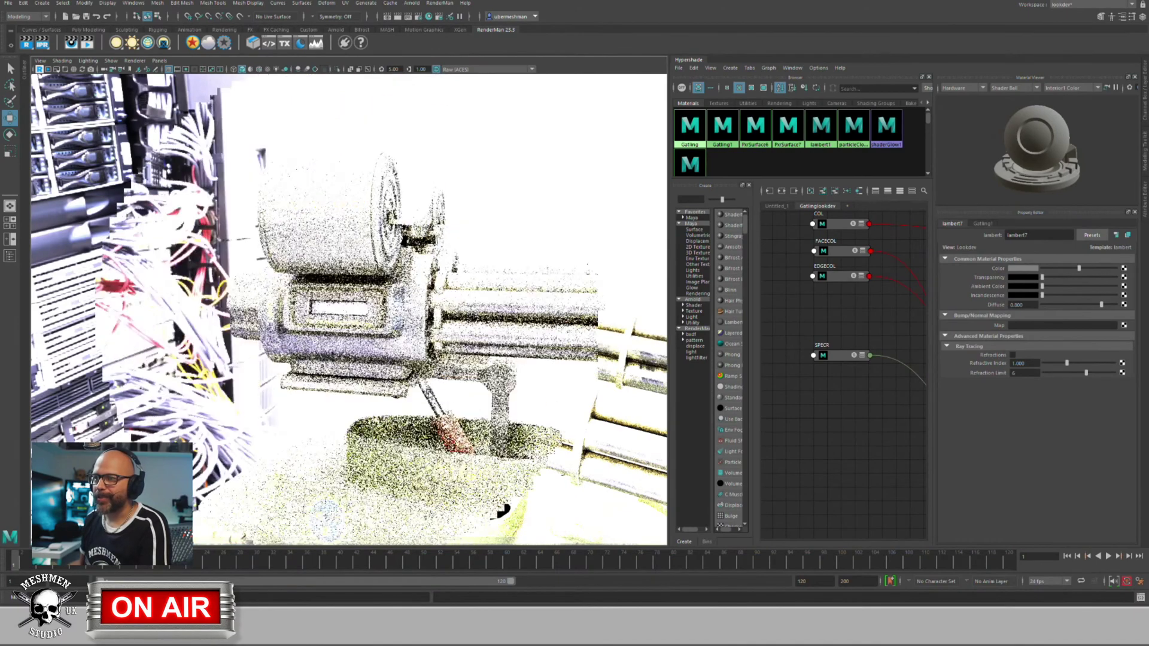
{"action": "right_click_drag", "start_coordinate": [420, 163], "coordinate": [269, 479], "text": "alt"}
{"action": "left_click_drag", "start_coordinate": [269, 479], "coordinate": [258, 470], "text": "alt"}
{"action": "middle_click_drag", "start_coordinate": [257, 470], "coordinate": [298, 387], "text": "alt"}
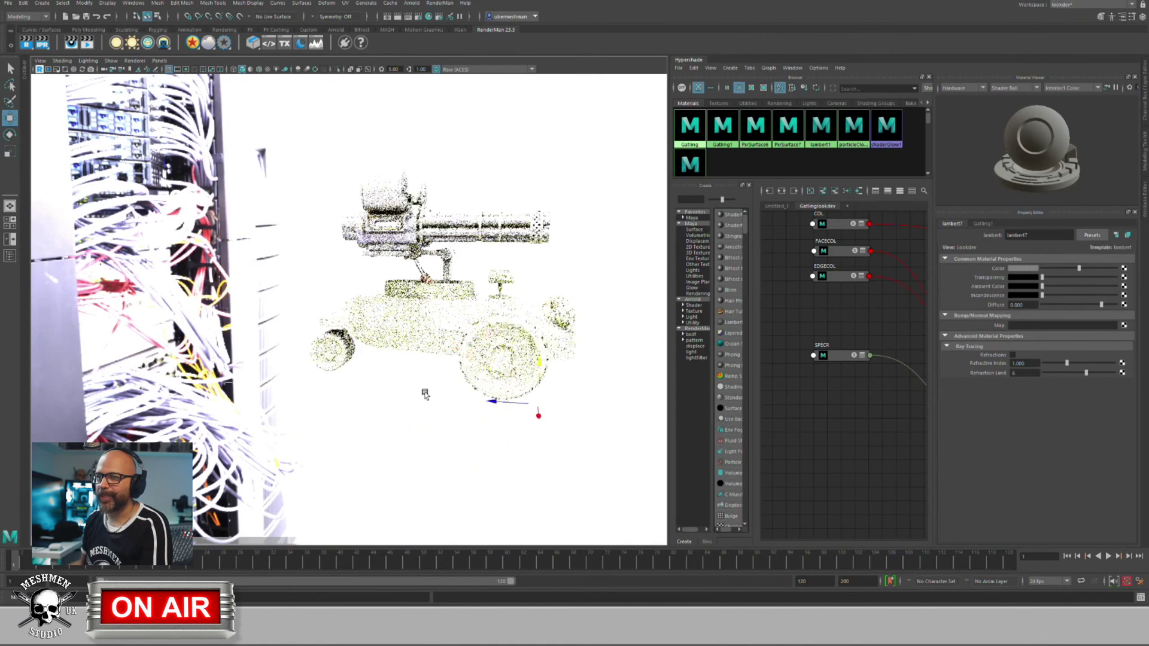
{"action": "scroll", "coordinate": [298, 388], "scroll_direction": "up", "scroll_amount": 5}
{"action": "right_click_drag", "start_coordinate": [297, 402], "coordinate": [323, 413], "text": "alt"}
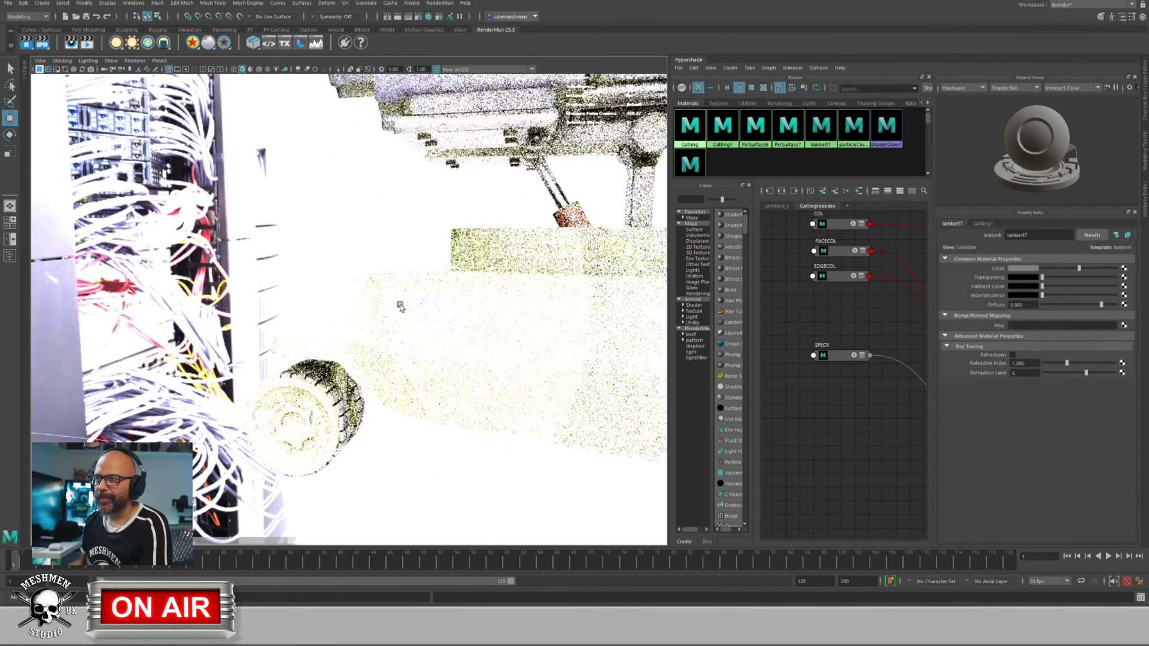
{"action": "middle_click_drag", "start_coordinate": [440, 315], "coordinate": [417, 409], "text": "alt"}
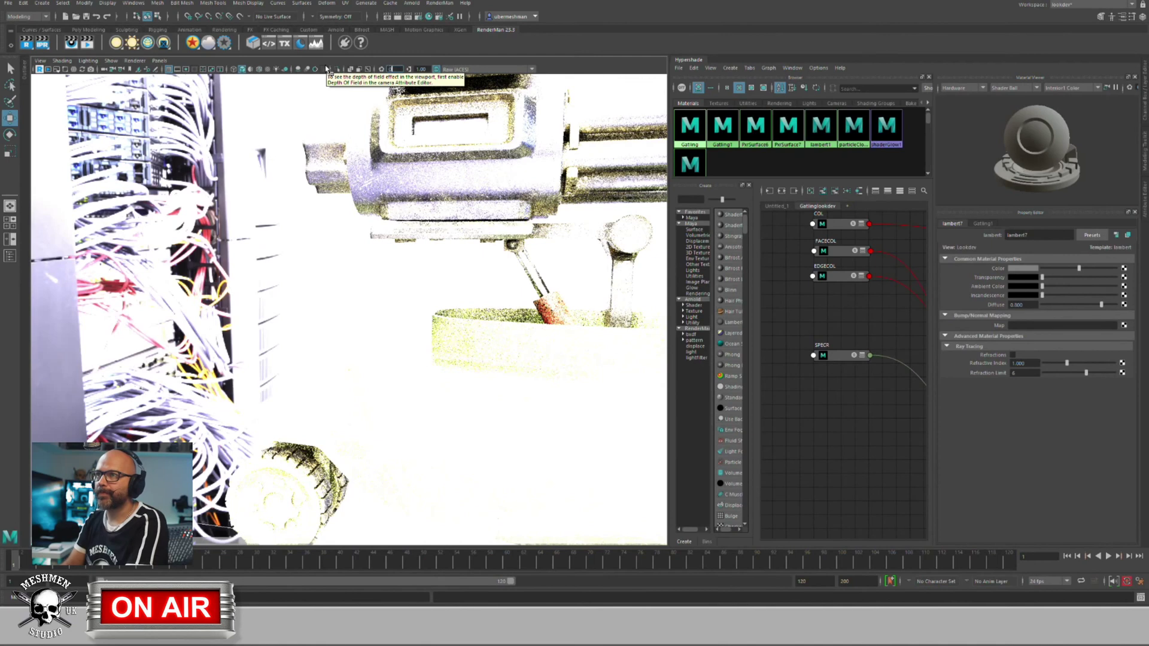
Step: Reset the overexposed viewport, set its exposure to 1 and check the body's side
{"action": "key", "text": "Return"}
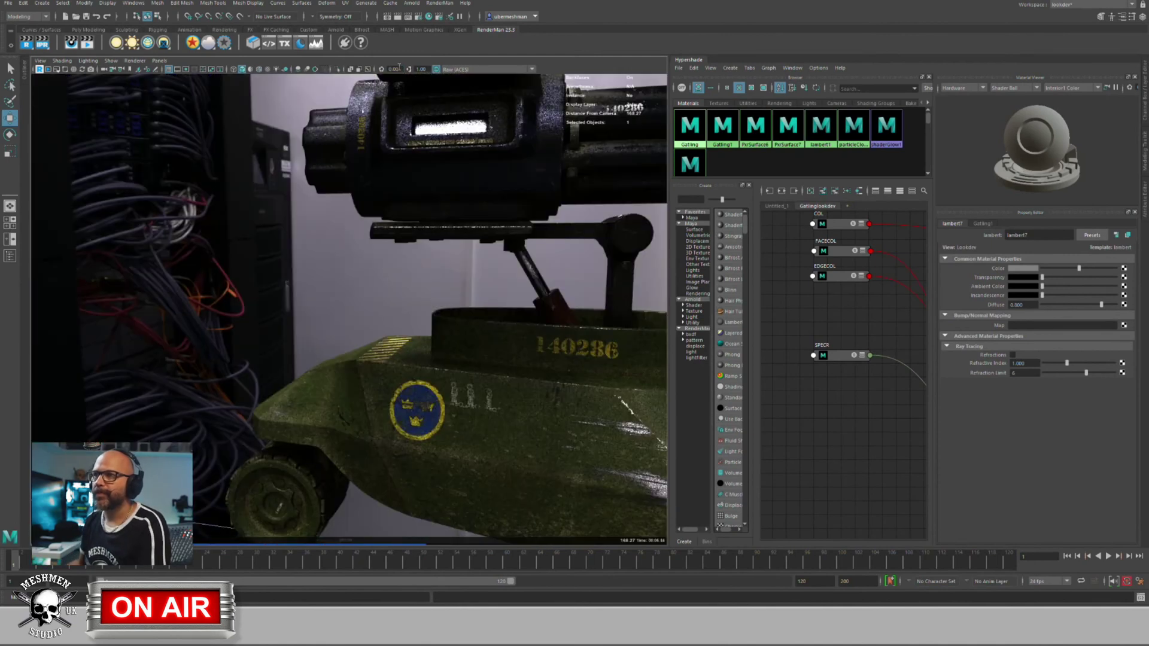
{"action": "type", "text": "1"}
{"action": "key", "text": "Return"}
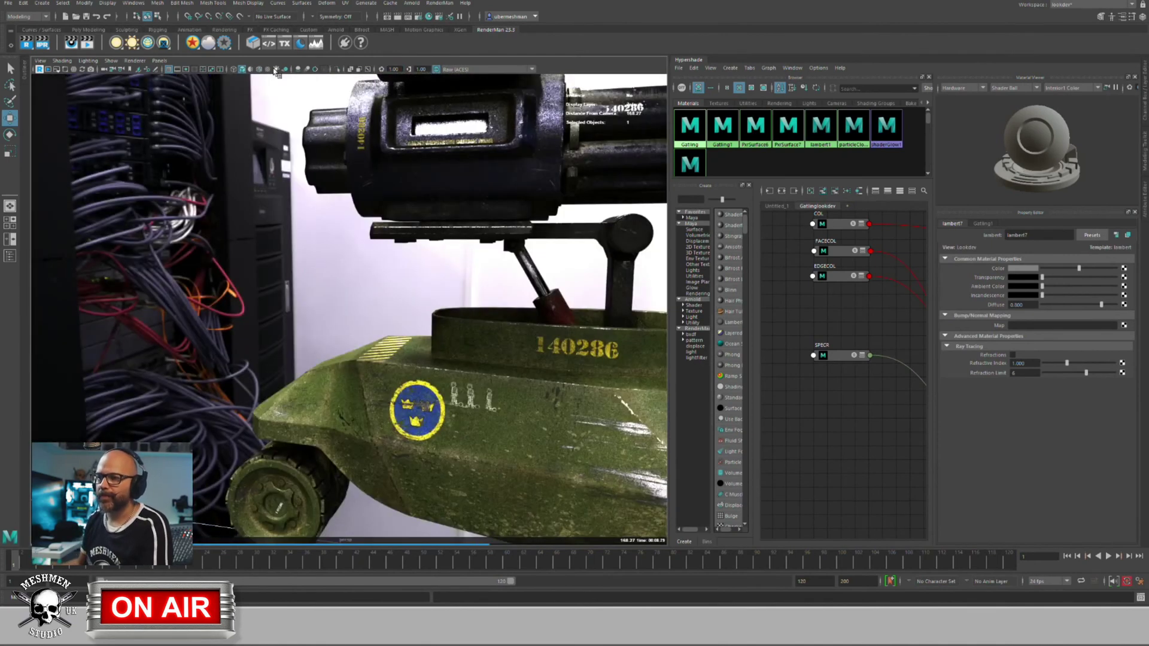
{"action": "left_click_drag", "start_coordinate": [589, 398], "coordinate": [519, 394], "text": "alt"}
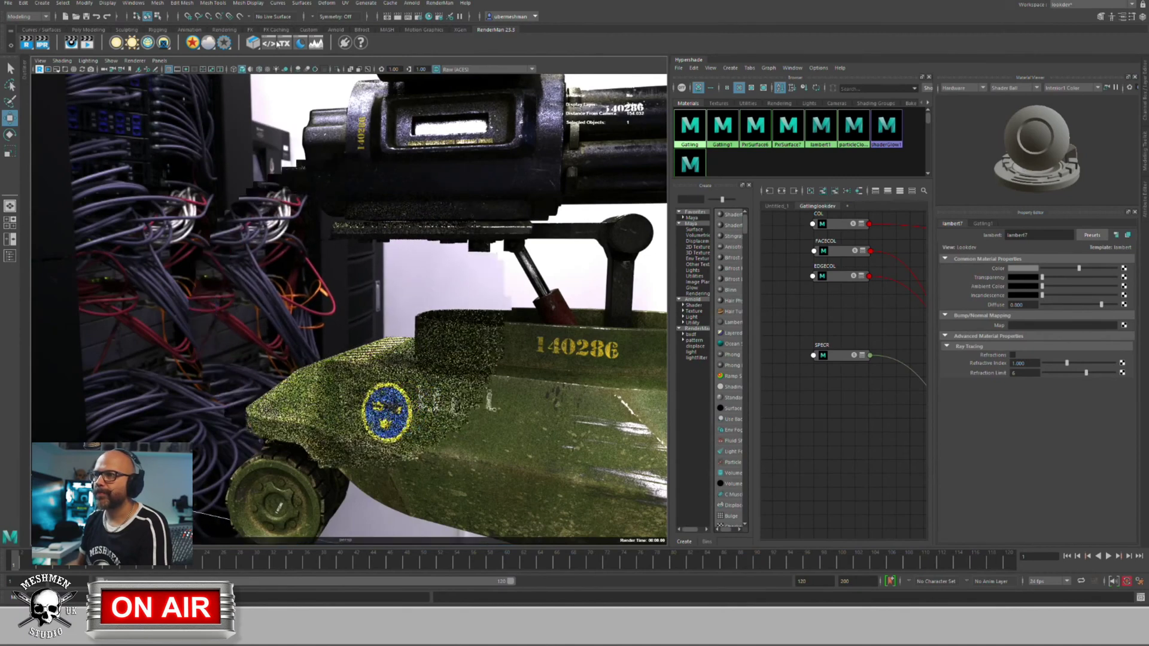
Step: Set the viewport's view transform back to sRGB (ACES) and view the vehicle's front and side
{"action": "left_click", "coordinate": [476, 69]}
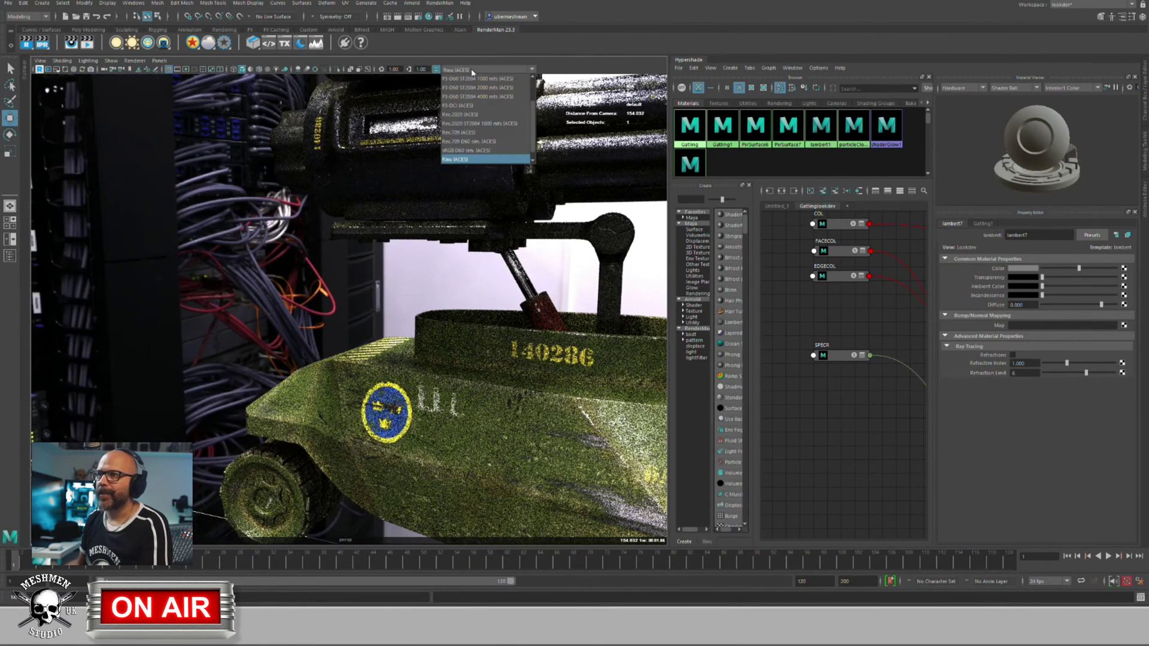
{"action": "scroll", "coordinate": [477, 126], "scroll_direction": "up", "scroll_amount": 2}
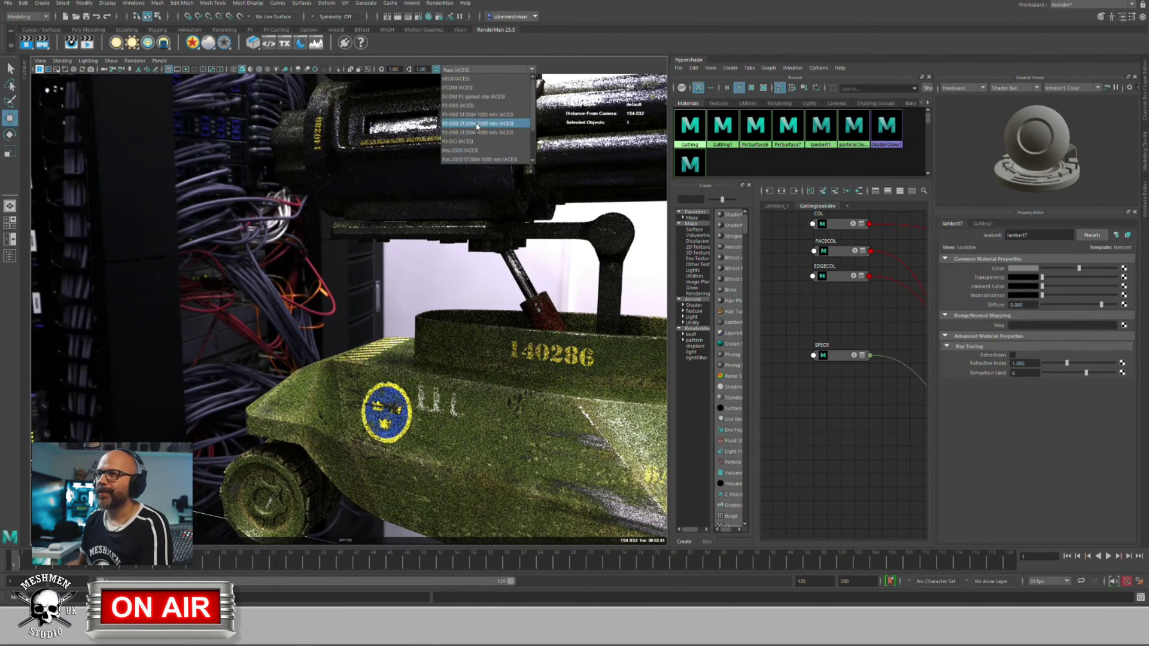
{"action": "left_click", "coordinate": [461, 79]}
{"action": "left_click_drag", "start_coordinate": [164, 399], "coordinate": [392, 85], "text": "alt"}
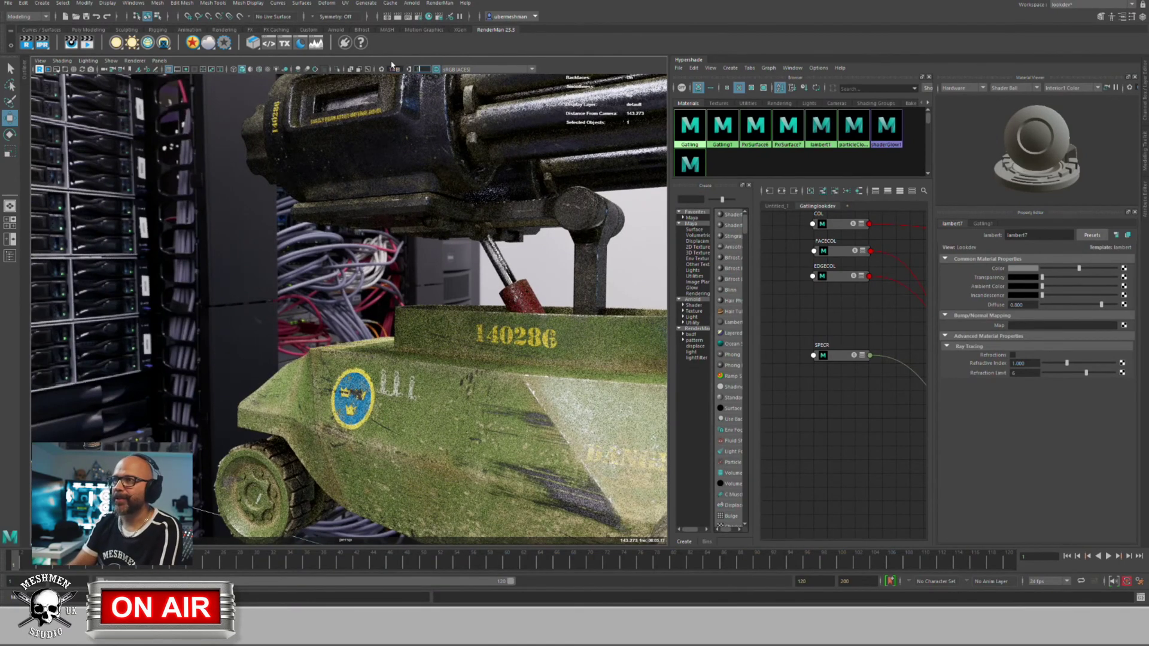
Step: Set the viewport gamma to 5 and examine the gun barrels up close in the live render
{"action": "type", "text": "5"}
{"action": "key", "text": "Return"}
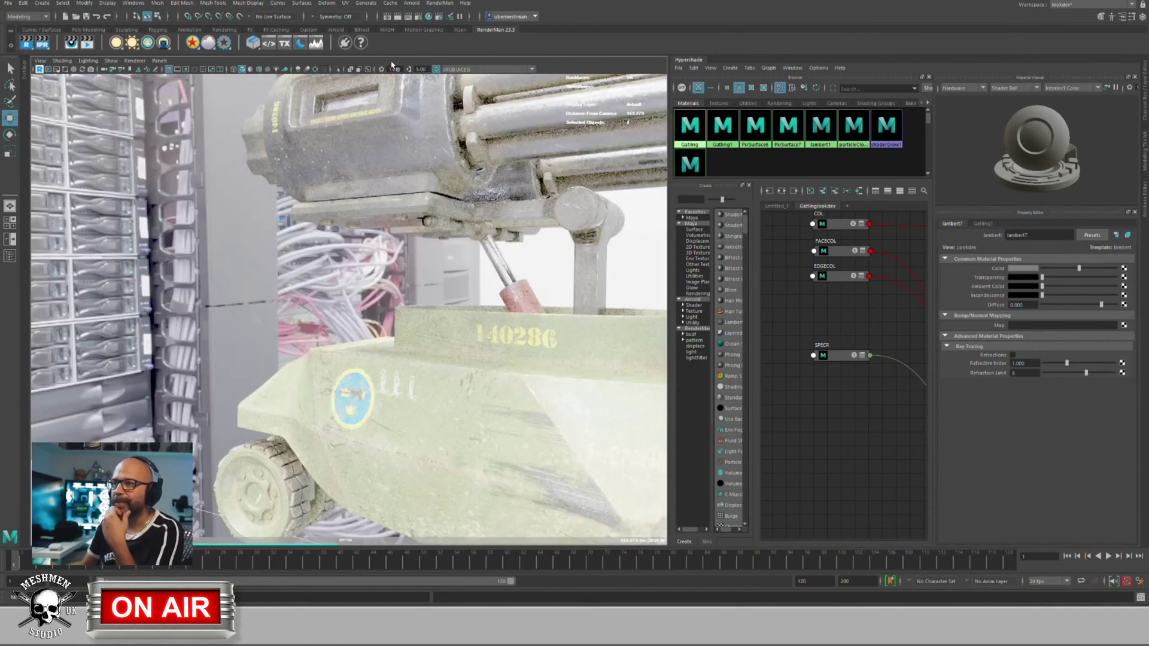
{"action": "left_click_drag", "start_coordinate": [500, 258], "coordinate": [340, 257], "text": "alt"}
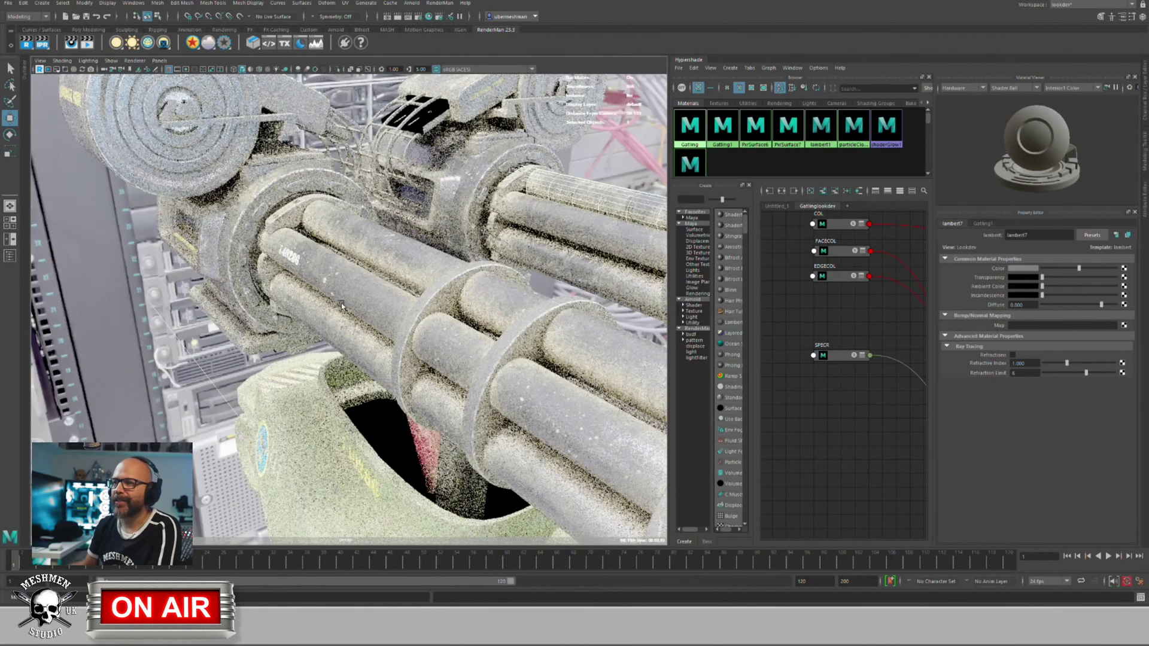
{"action": "left_click_drag", "start_coordinate": [339, 306], "coordinate": [352, 290], "text": "alt"}
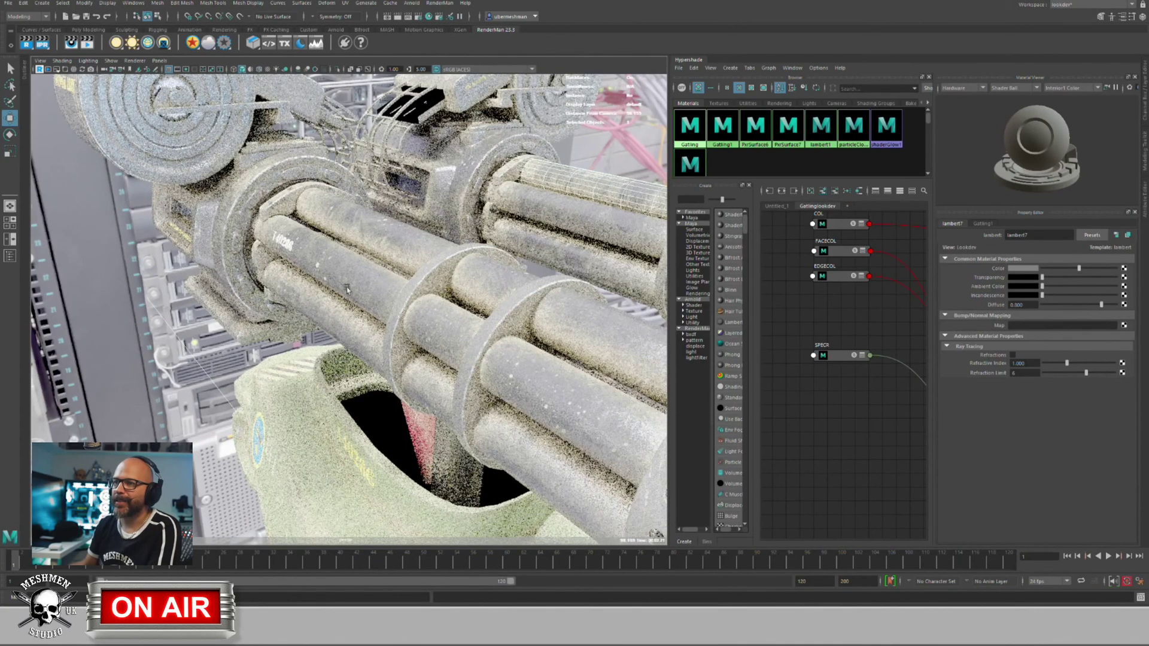
{"action": "left_click_drag", "start_coordinate": [437, 308], "coordinate": [490, 296], "text": "alt"}
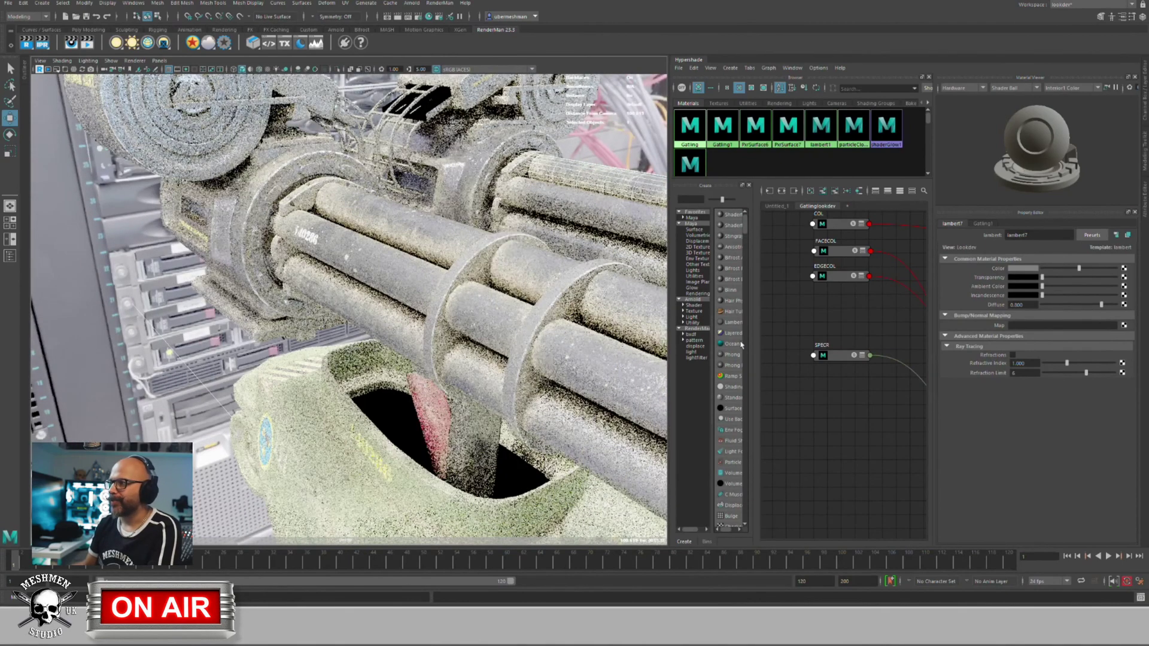
Step: Move the COL node away from Gatling1 to make room and add a PxrExposure node over its connection
{"action": "middle_click_drag", "start_coordinate": [799, 305], "coordinate": [798, 372], "text": "alt"}
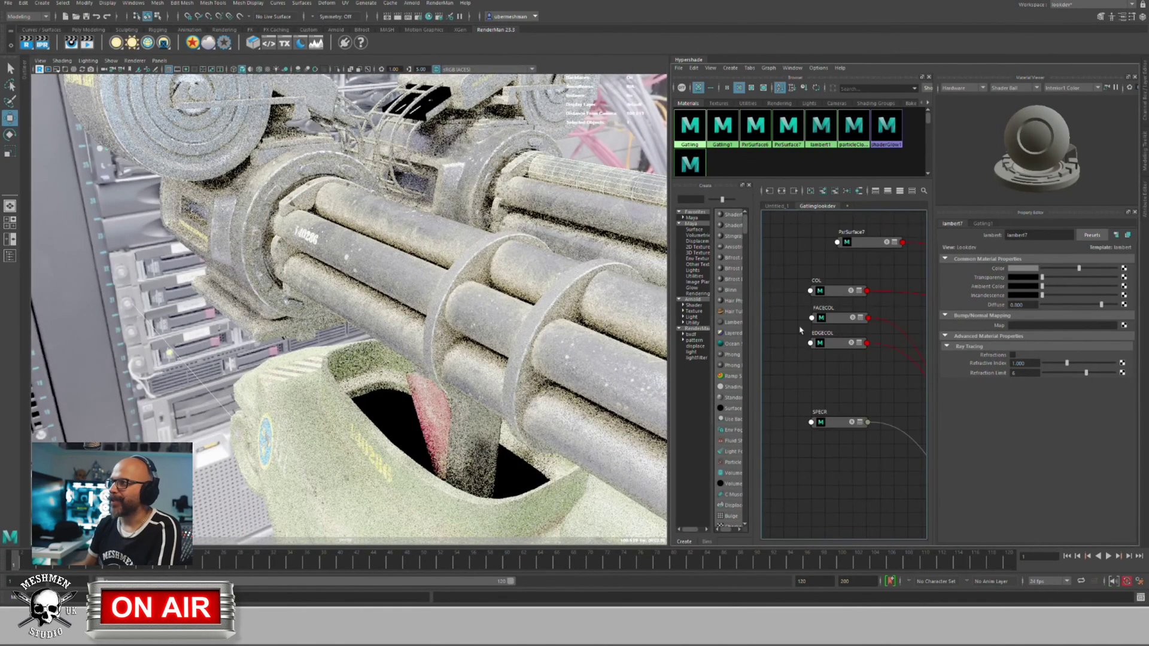
{"action": "middle_click_drag", "start_coordinate": [815, 293], "coordinate": [818, 298], "text": "alt"}
{"action": "left_click_drag", "start_coordinate": [841, 298], "coordinate": [805, 294]}
{"action": "middle_click_drag", "start_coordinate": [847, 270], "coordinate": [810, 271], "text": "alt"}
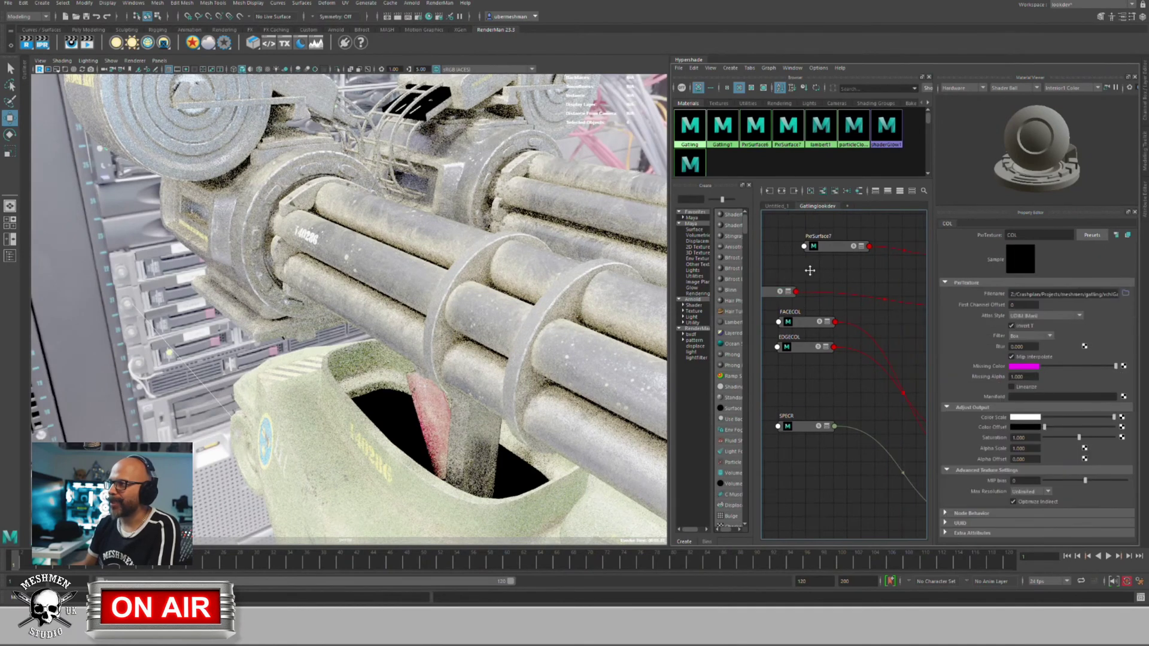
{"action": "key", "text": "Tab"}
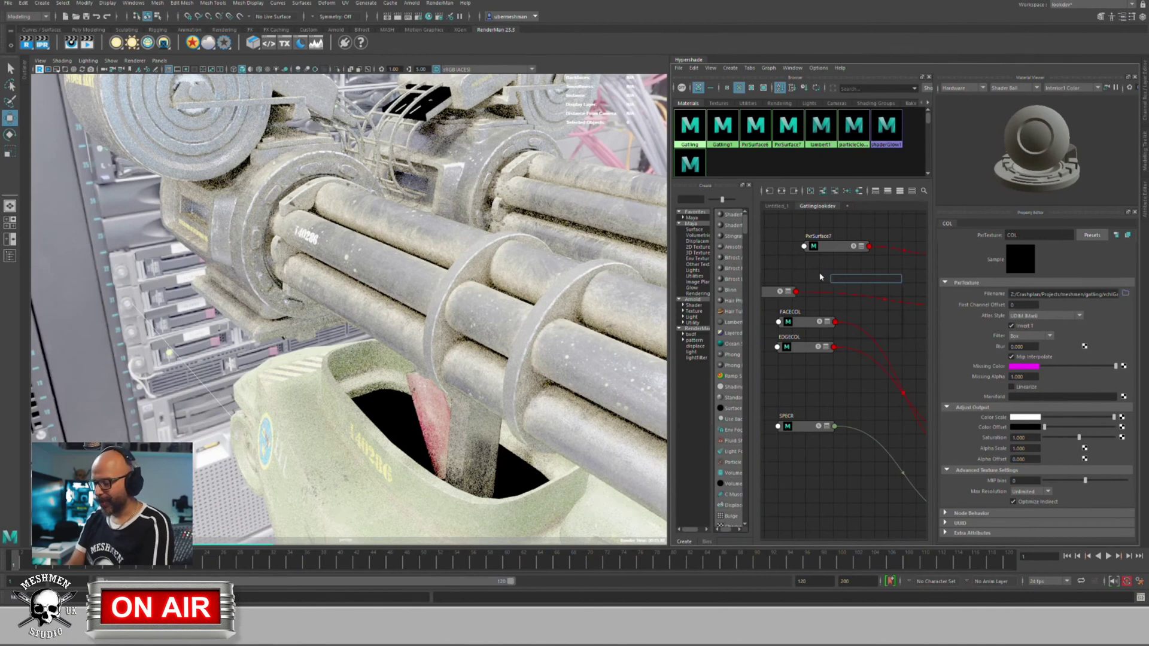
{"action": "type", "text": "ex"}
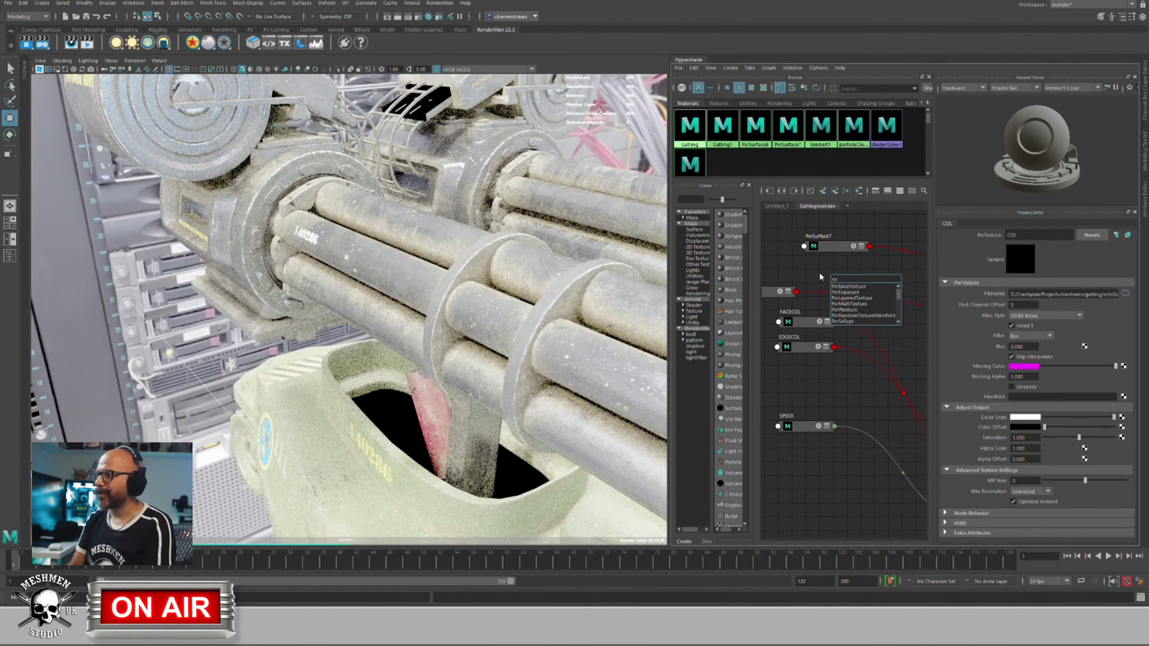
{"action": "key", "text": "Down"}
{"action": "key", "text": "Return"}
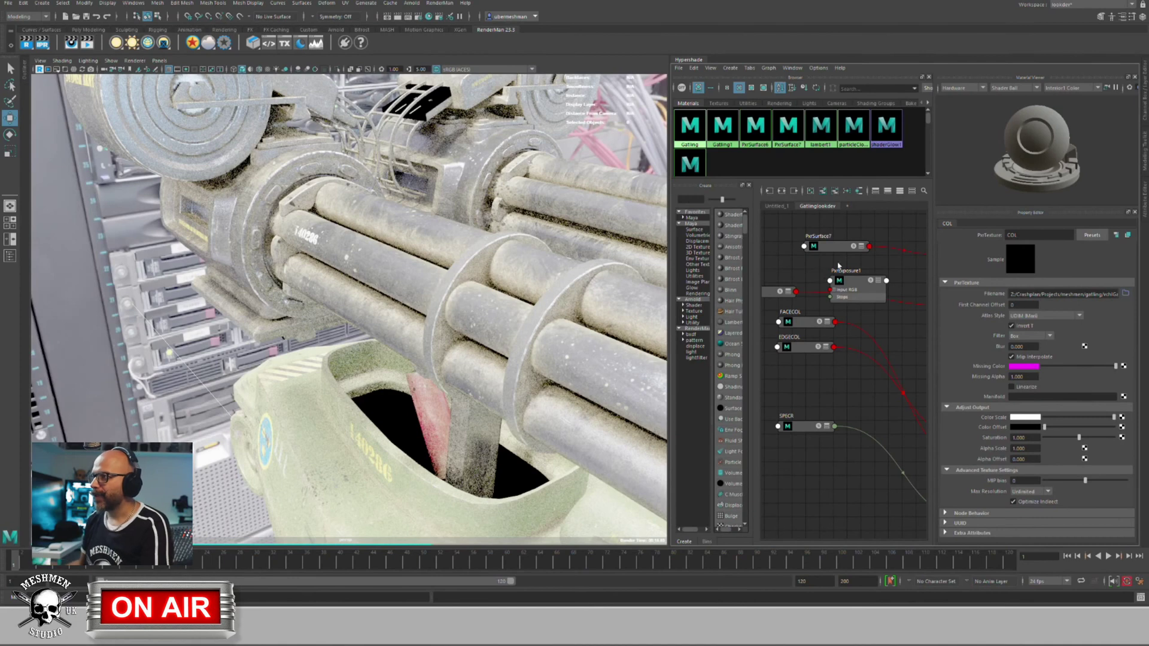
Step: Widen the Hypershade, move the EDGECOL, FACECOL and SPECR nodes lower and place PxrExposure1 in the free space below the COL connection
{"action": "left_click", "coordinate": [780, 290]}
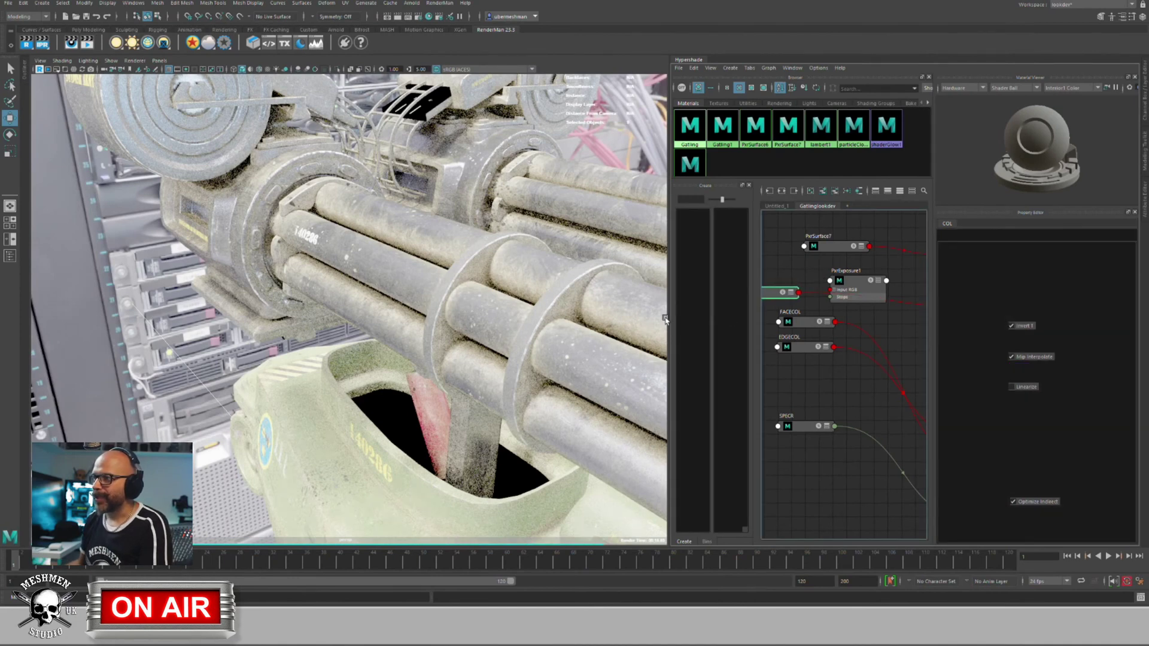
{"action": "left_click_drag", "start_coordinate": [669, 317], "coordinate": [495, 318]}
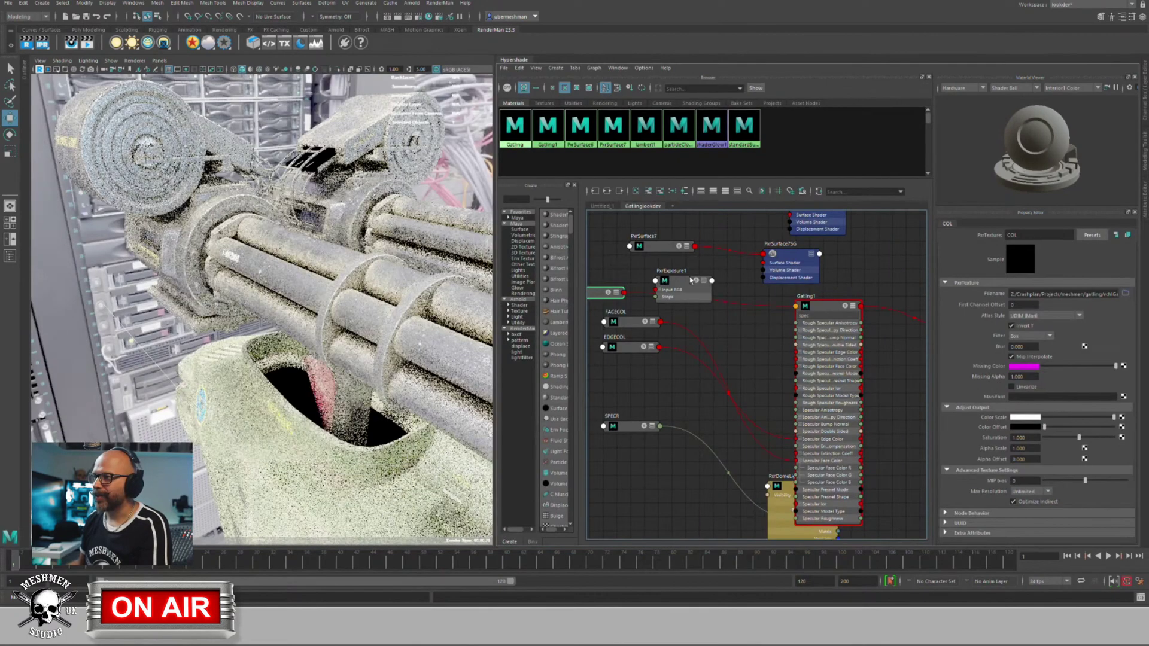
{"action": "left_click_drag", "start_coordinate": [680, 282], "coordinate": [692, 279]}
{"action": "middle_click_drag", "start_coordinate": [624, 344], "coordinate": [712, 377], "text": "alt"}
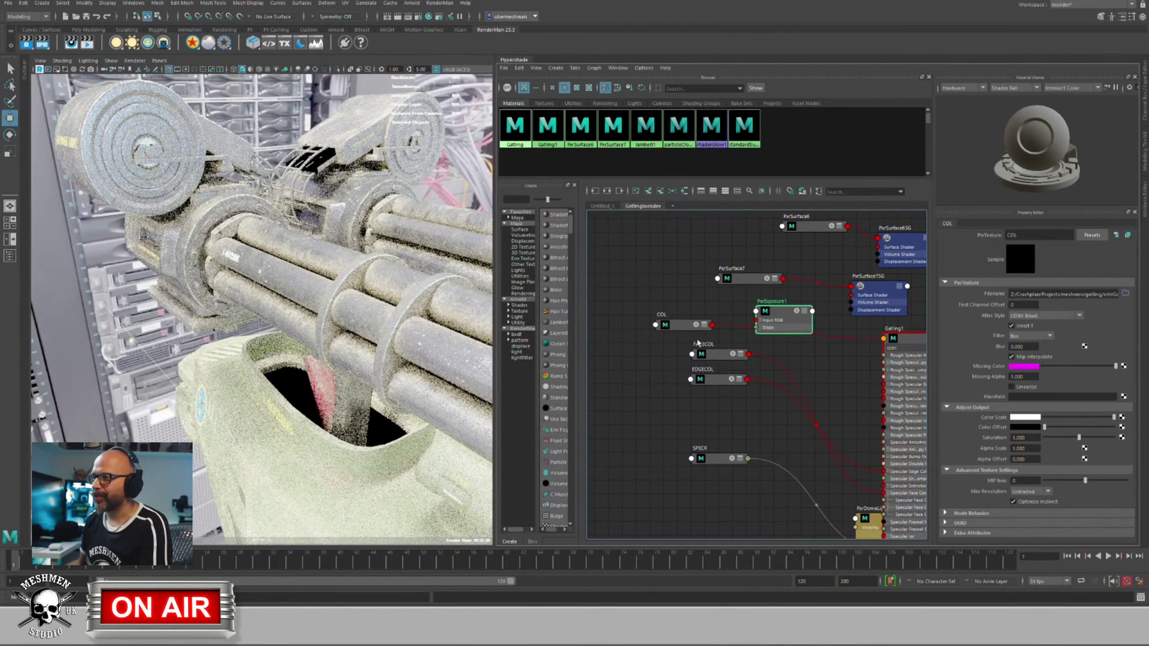
{"action": "left_click_drag", "start_coordinate": [712, 380], "coordinate": [712, 430]}
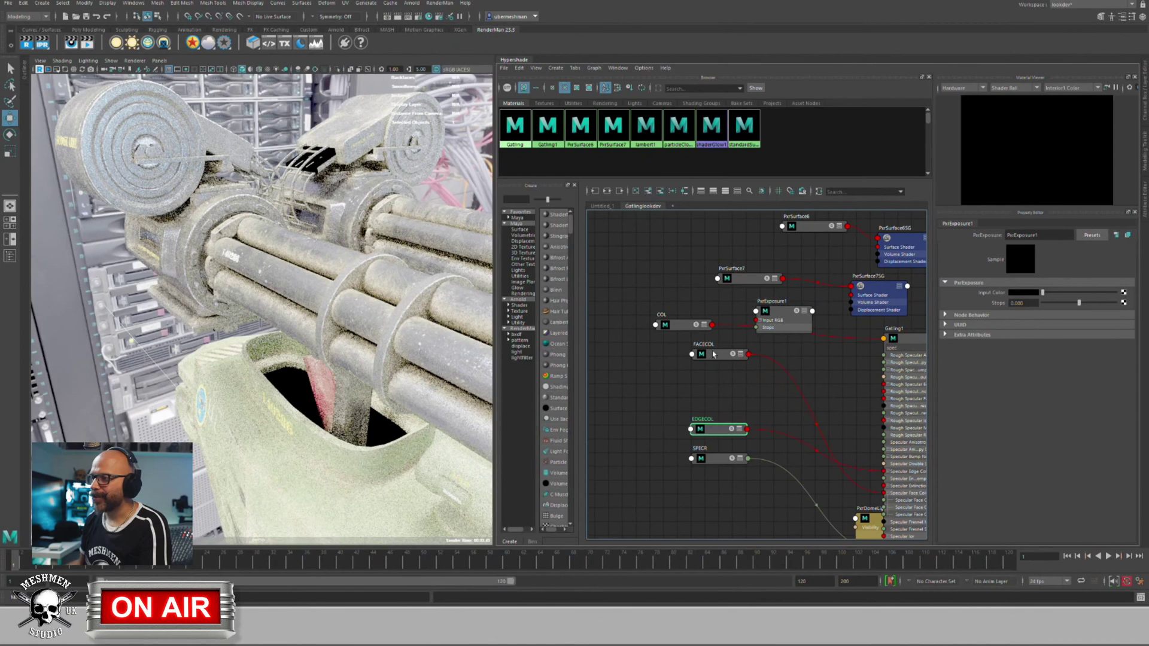
{"action": "left_click_drag", "start_coordinate": [716, 361], "coordinate": [711, 517]}
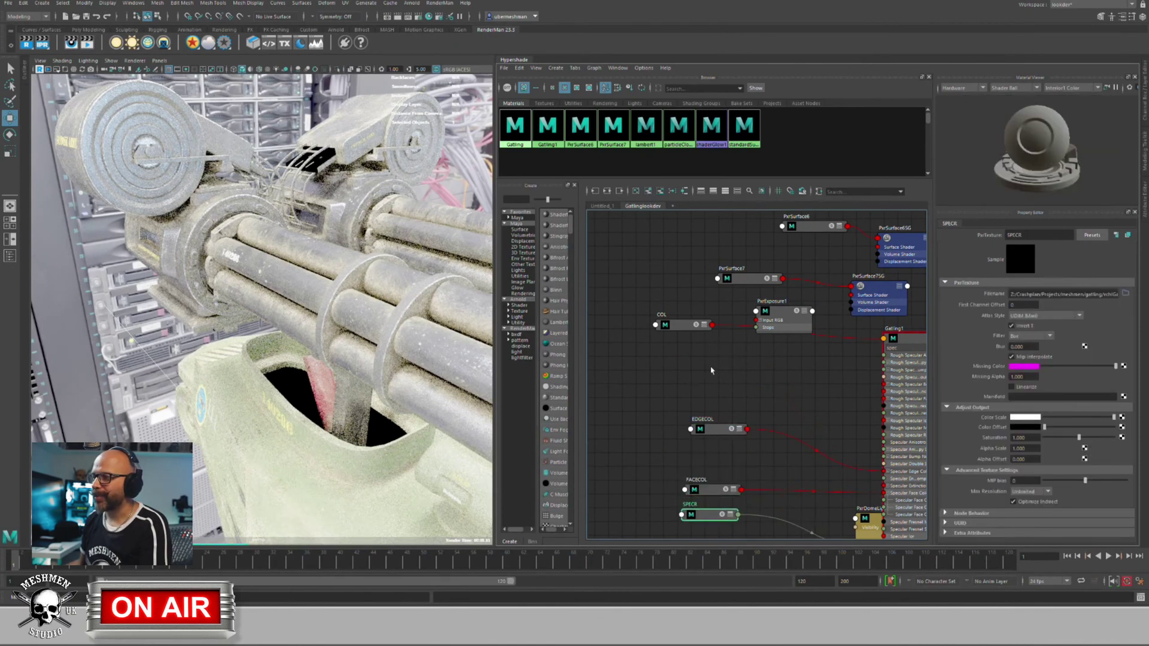
{"action": "left_click_drag", "start_coordinate": [787, 311], "coordinate": [788, 357]}
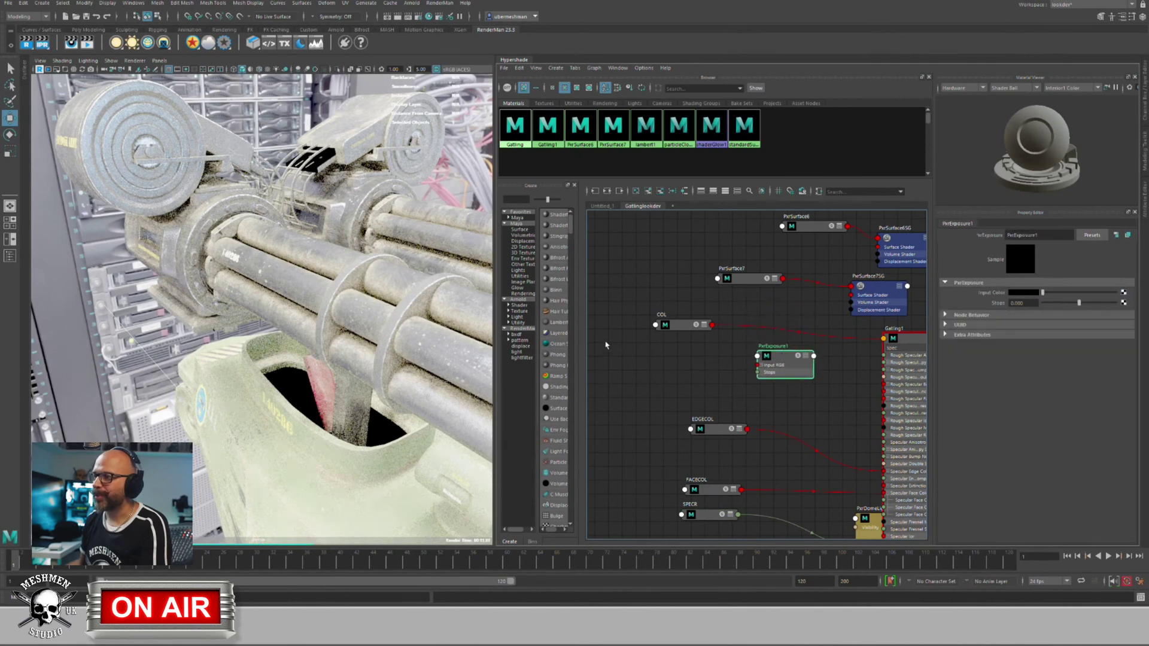
Step: Show all ports of the COL node and connect its Result RGB to the Input RGB of PxrExposure1
{"action": "left_click_drag", "start_coordinate": [681, 326], "coordinate": [667, 329]}
{"action": "key", "text": "3"}
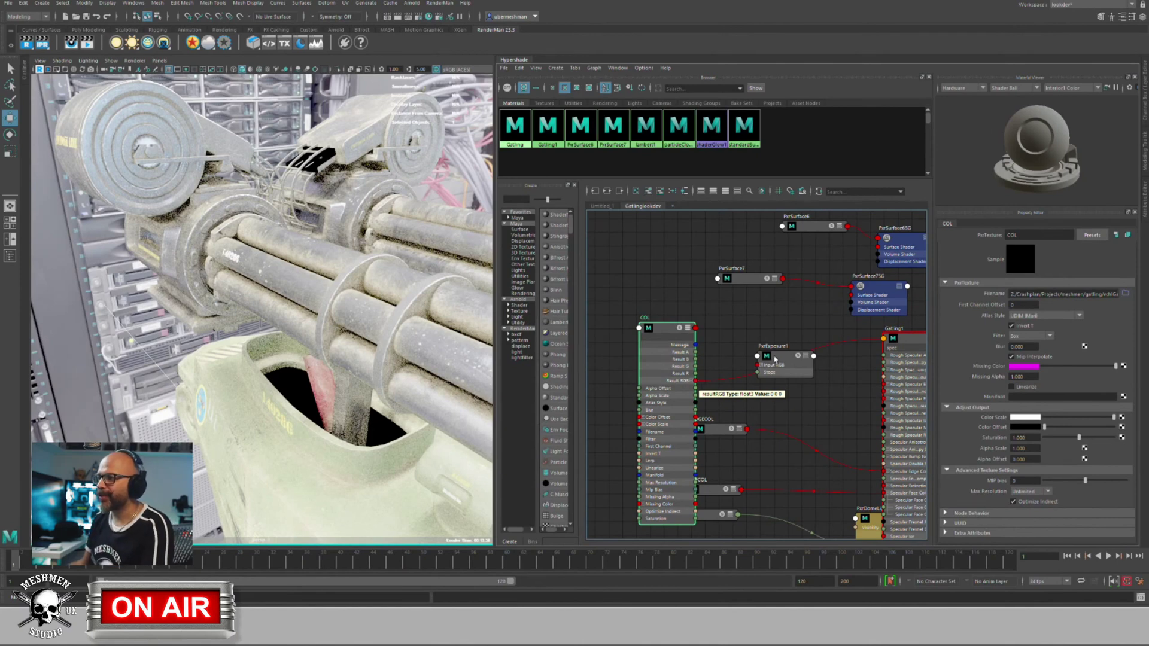
{"action": "left_click_drag", "start_coordinate": [774, 359], "coordinate": [759, 323]}
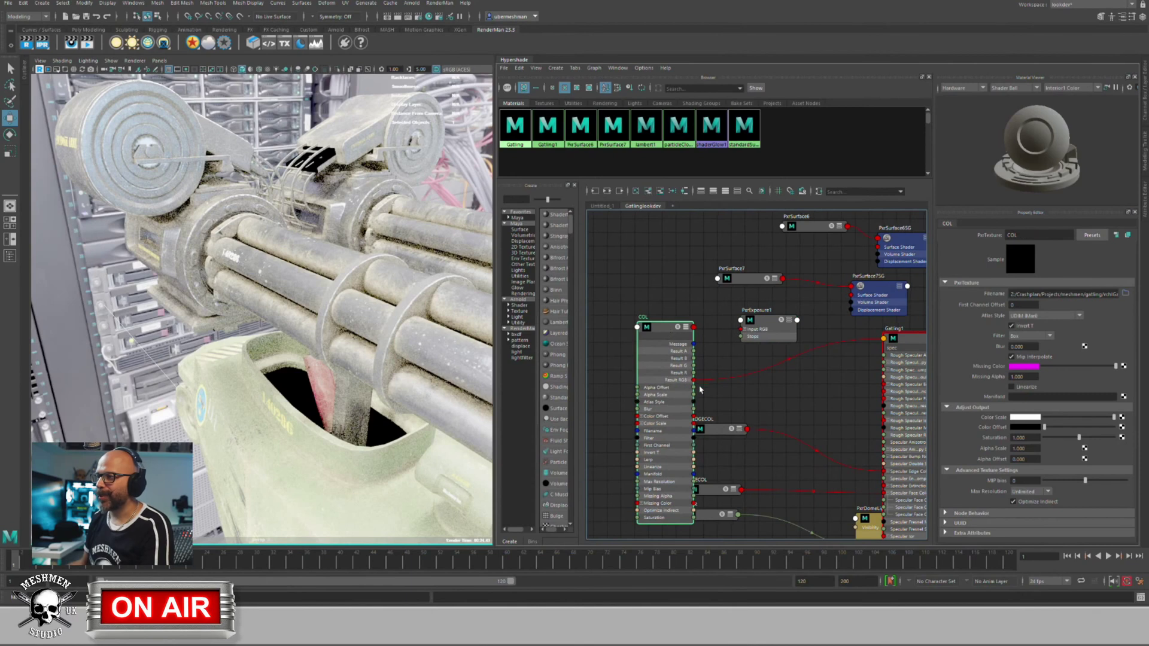
{"action": "left_click_drag", "start_coordinate": [695, 381], "coordinate": [742, 329]}
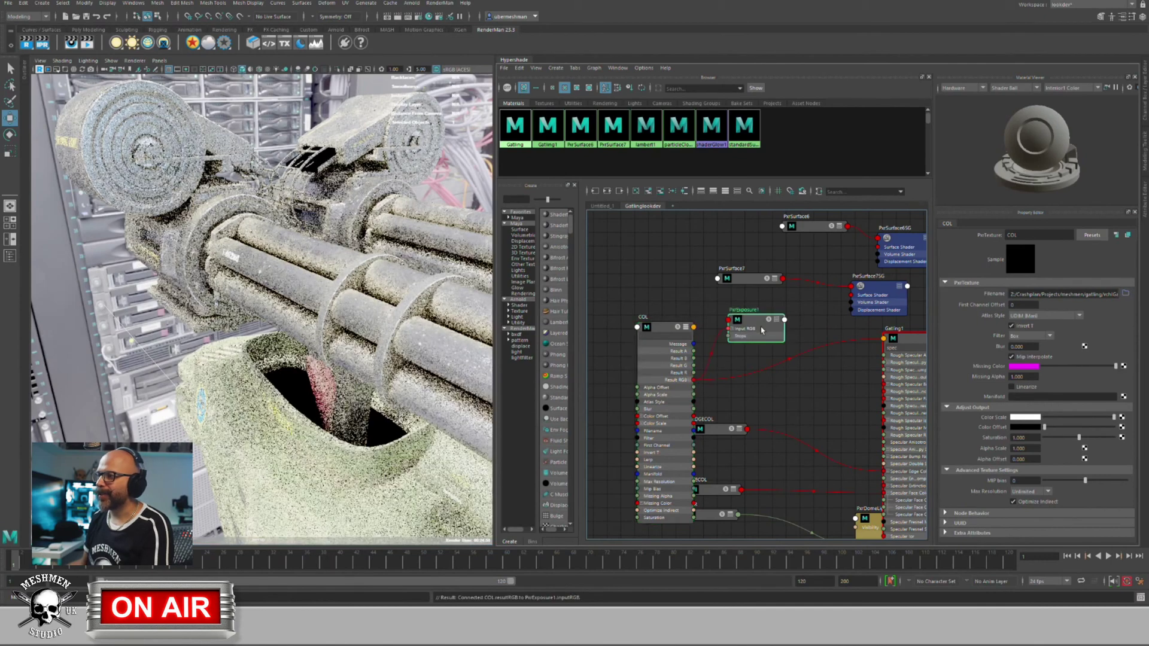
Step: Show all ports of PxrExposure1 and Gatling1 and clear the "spec" attribute filter on Gatling1
{"action": "left_click", "coordinate": [751, 328]}
{"action": "key", "text": "3"}
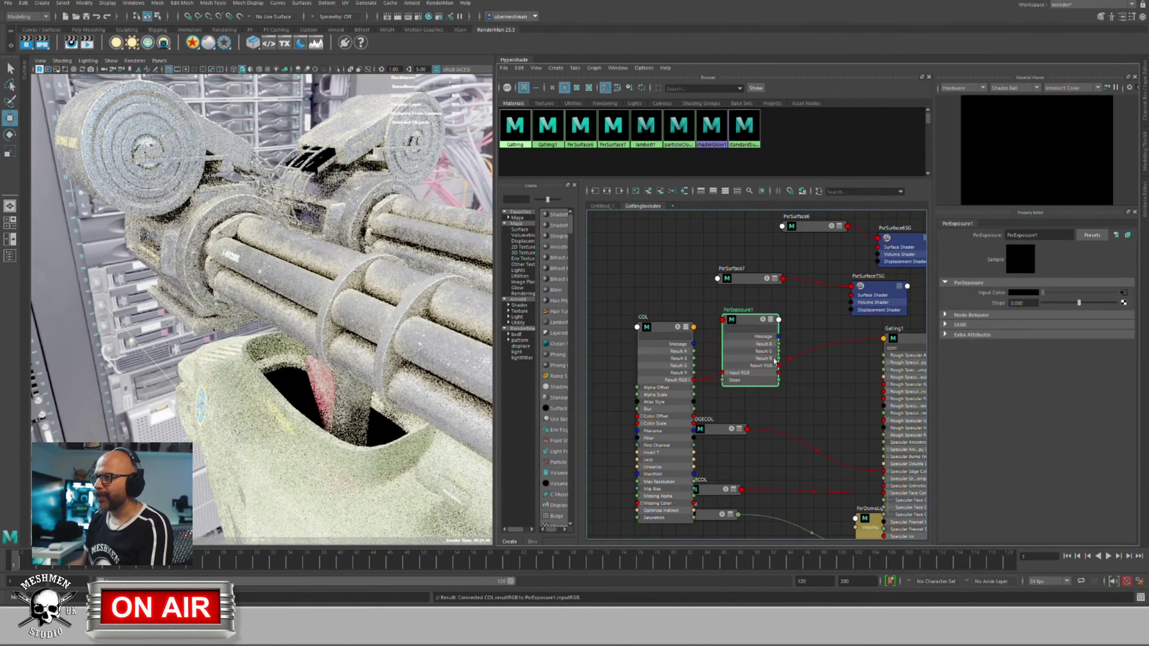
{"action": "left_click_drag", "start_coordinate": [779, 365], "coordinate": [813, 384]}
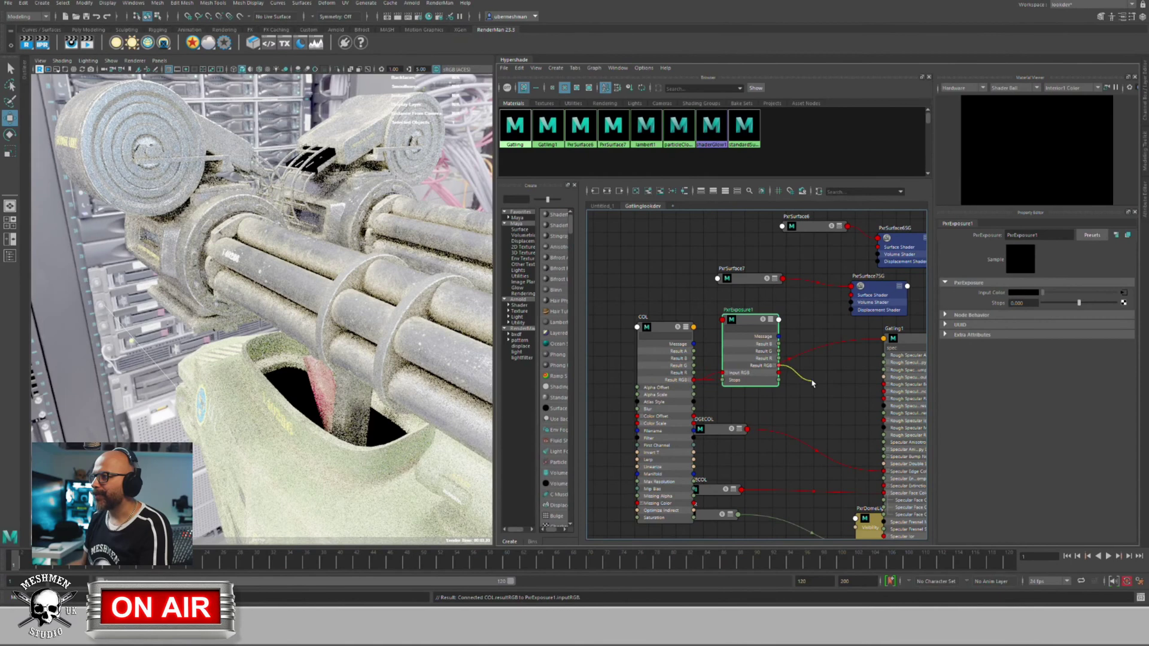
{"action": "left_click_drag", "start_coordinate": [920, 336], "coordinate": [907, 339]}
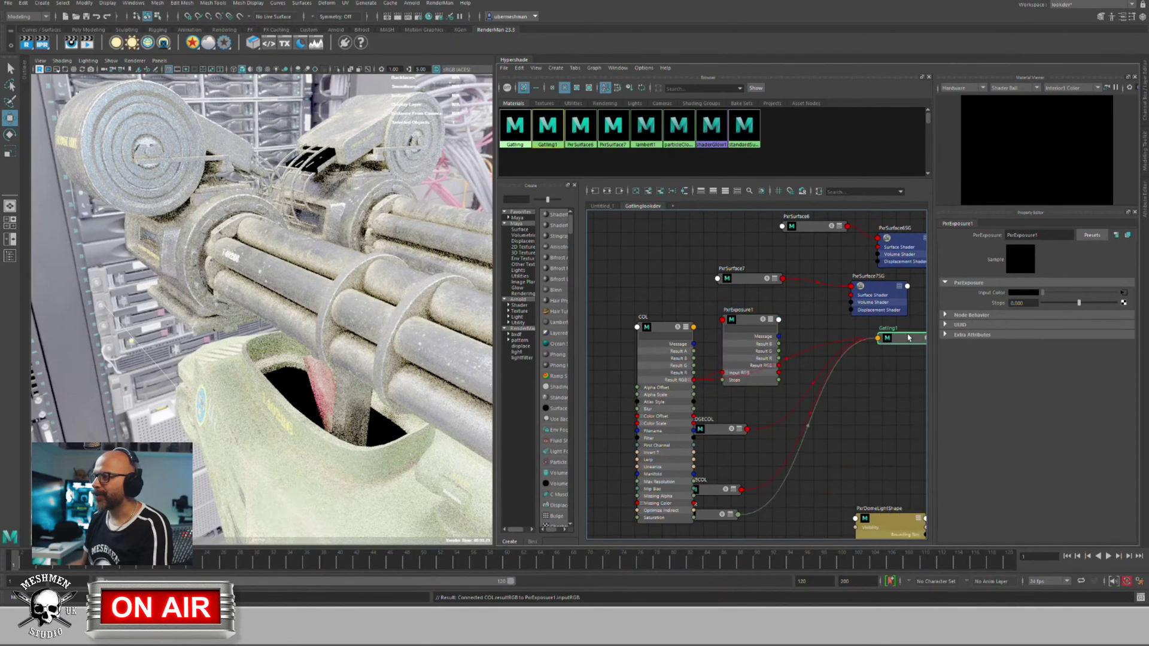
{"action": "key", "text": "3"}
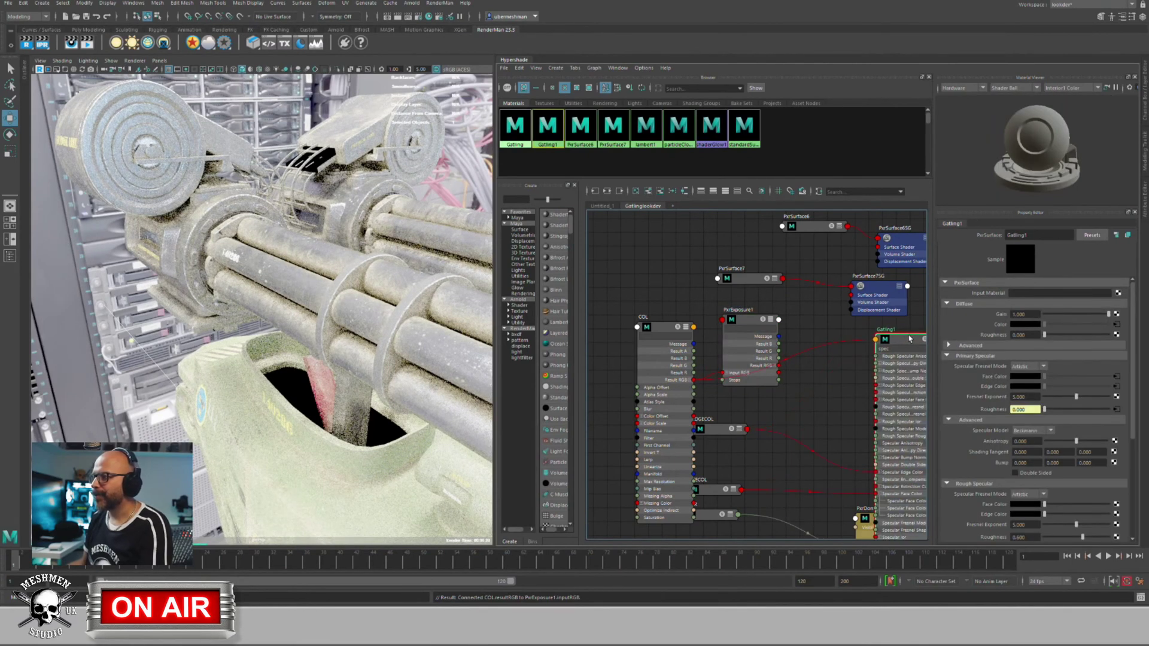
{"action": "left_click_drag", "start_coordinate": [909, 338], "coordinate": [904, 340]}
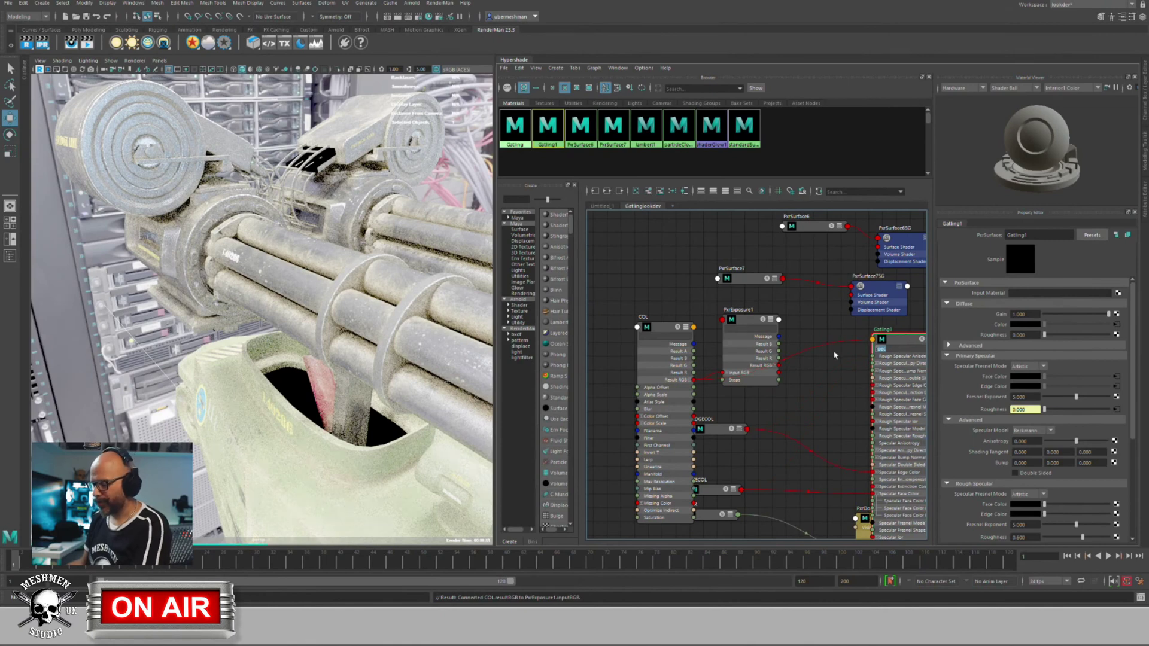
{"action": "key", "text": "BackSpace"}
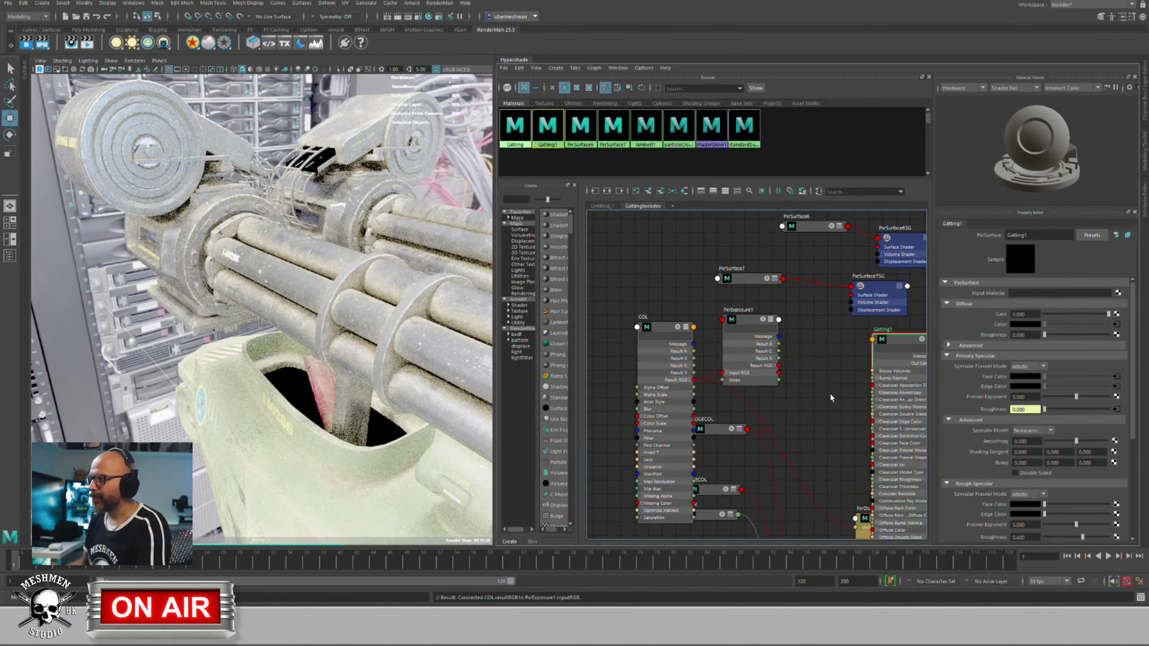
Step: Move PxrExposure1 closer to Gatling1 and connect its Result RGB to Gatling1's Diffuse Color
{"action": "middle_click_drag", "start_coordinate": [831, 398], "coordinate": [808, 370]}
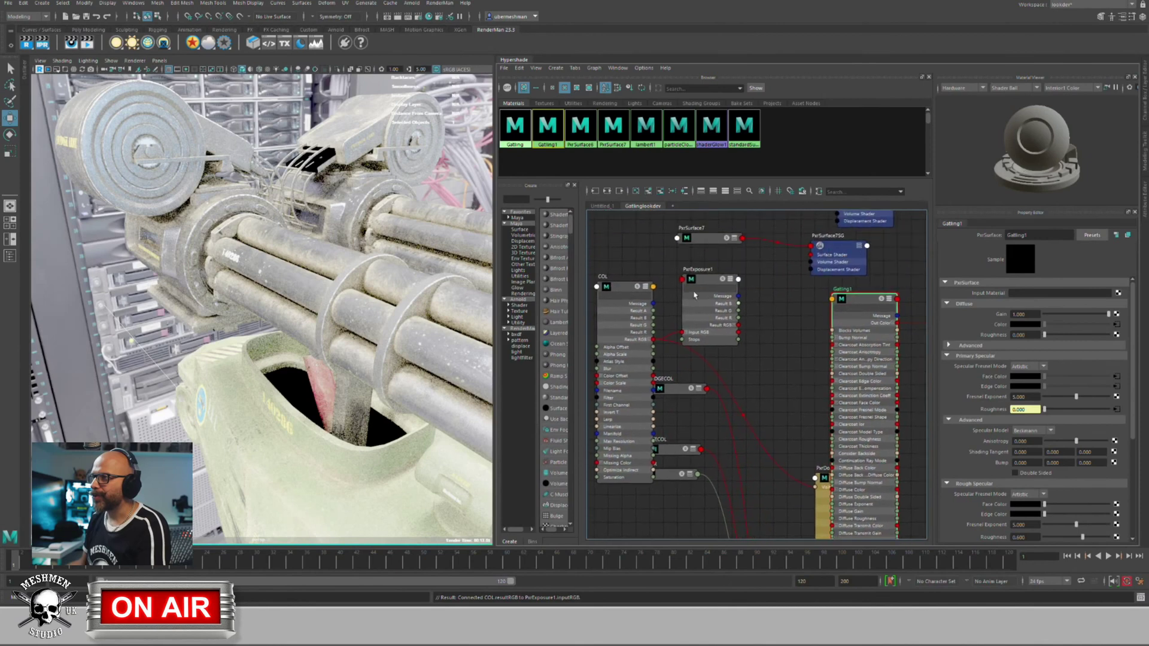
{"action": "left_click_drag", "start_coordinate": [704, 286], "coordinate": [758, 343]}
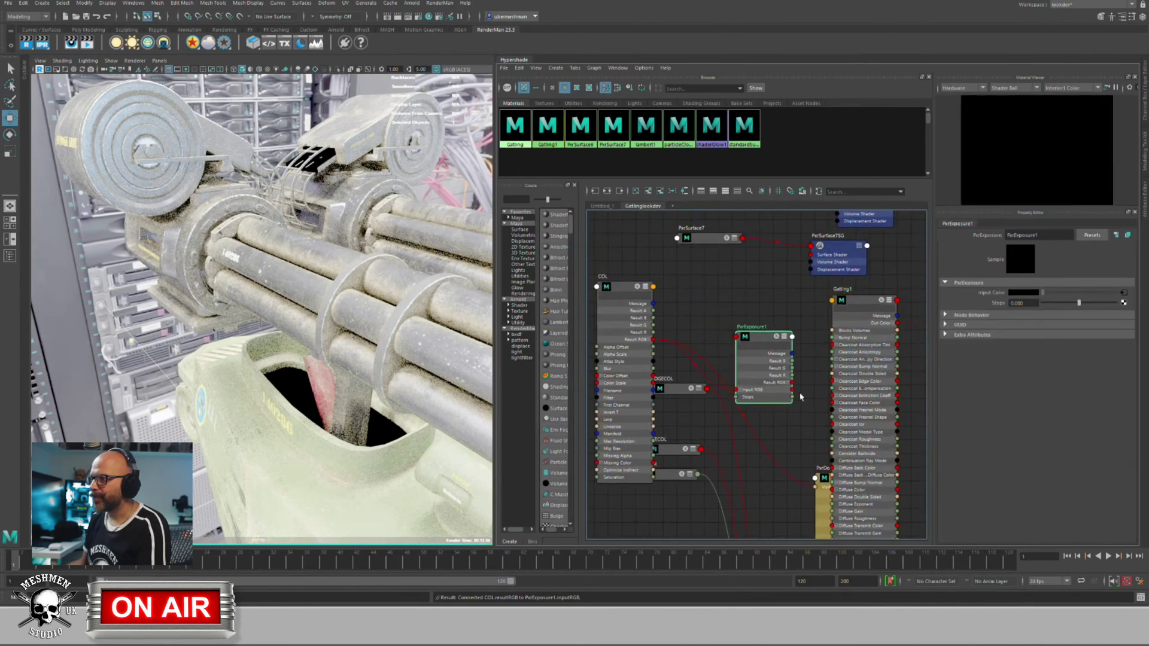
{"action": "left_click_drag", "start_coordinate": [793, 386], "coordinate": [839, 491]}
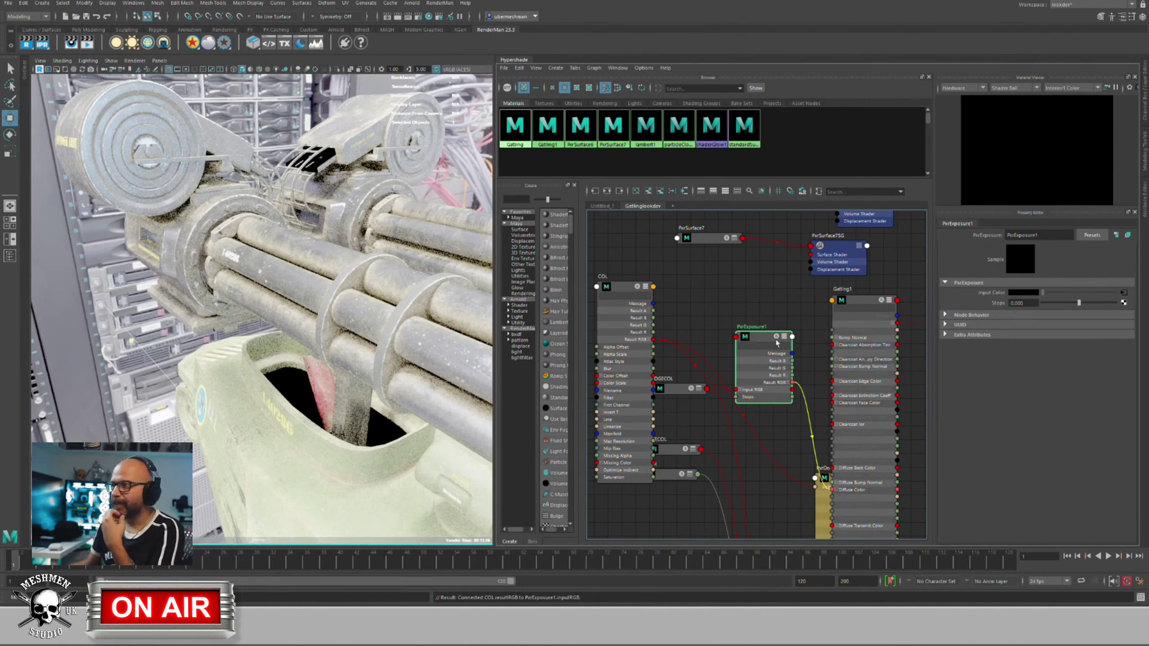
Step: Collapse the PxrExposure1 node and set its Stops to -5
{"action": "left_click_drag", "start_coordinate": [772, 336], "coordinate": [744, 330]}
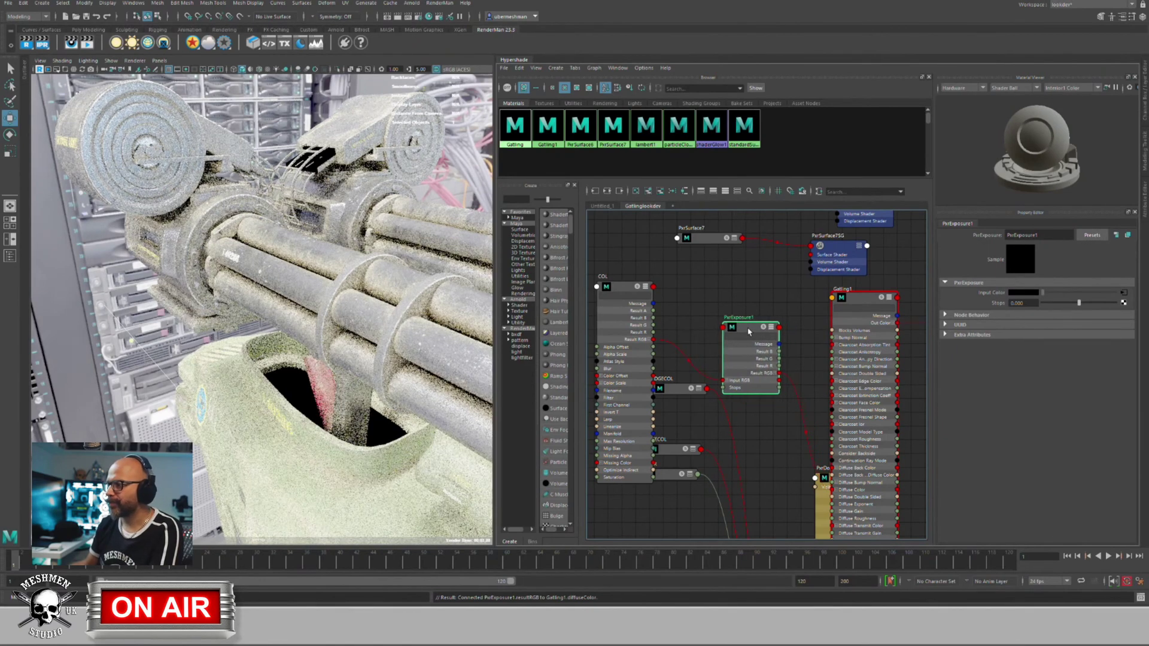
{"action": "key", "text": "1"}
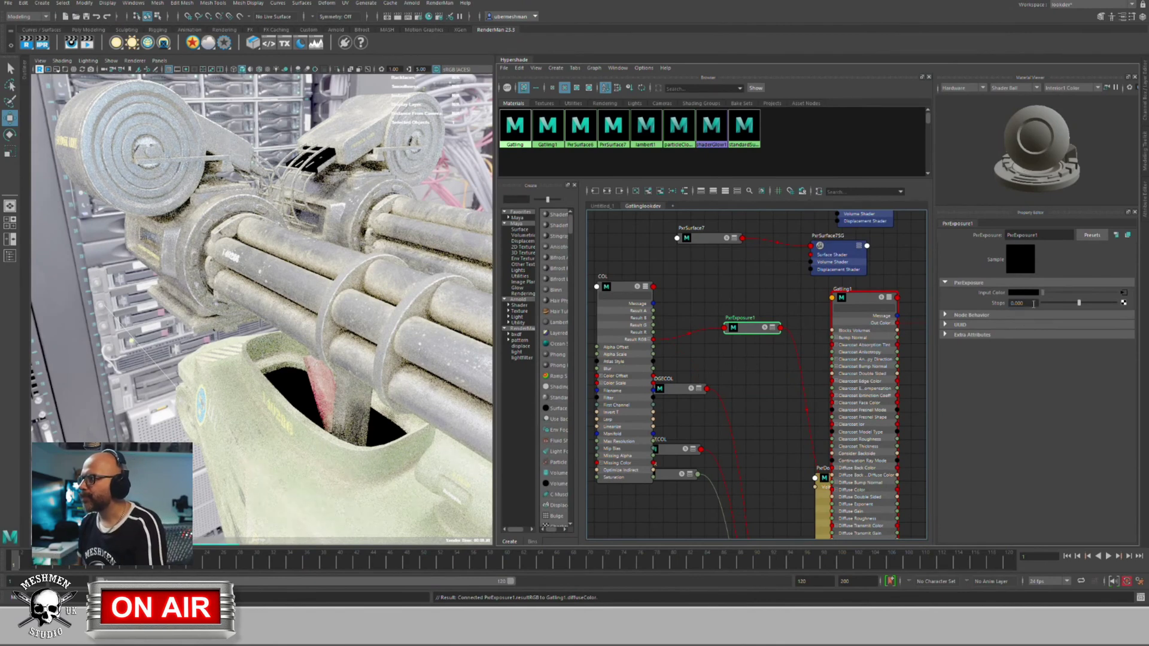
{"action": "left_click_drag", "start_coordinate": [1023, 303], "coordinate": [989, 303]}
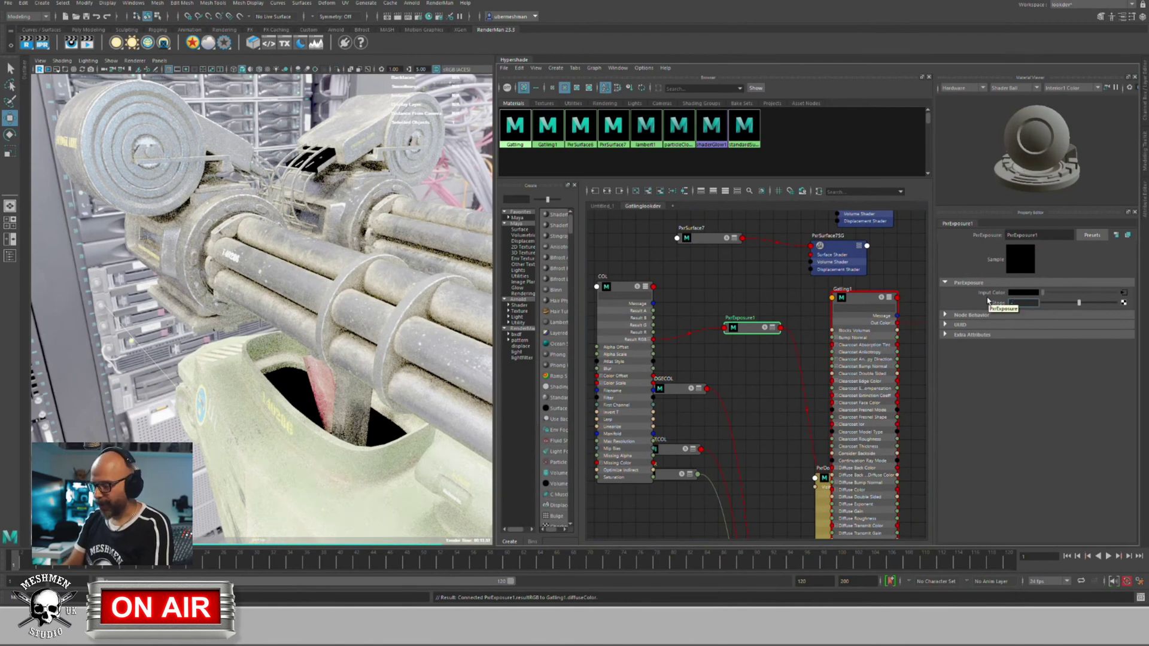
{"action": "type", "text": "-5"}
{"action": "key", "text": "Return"}
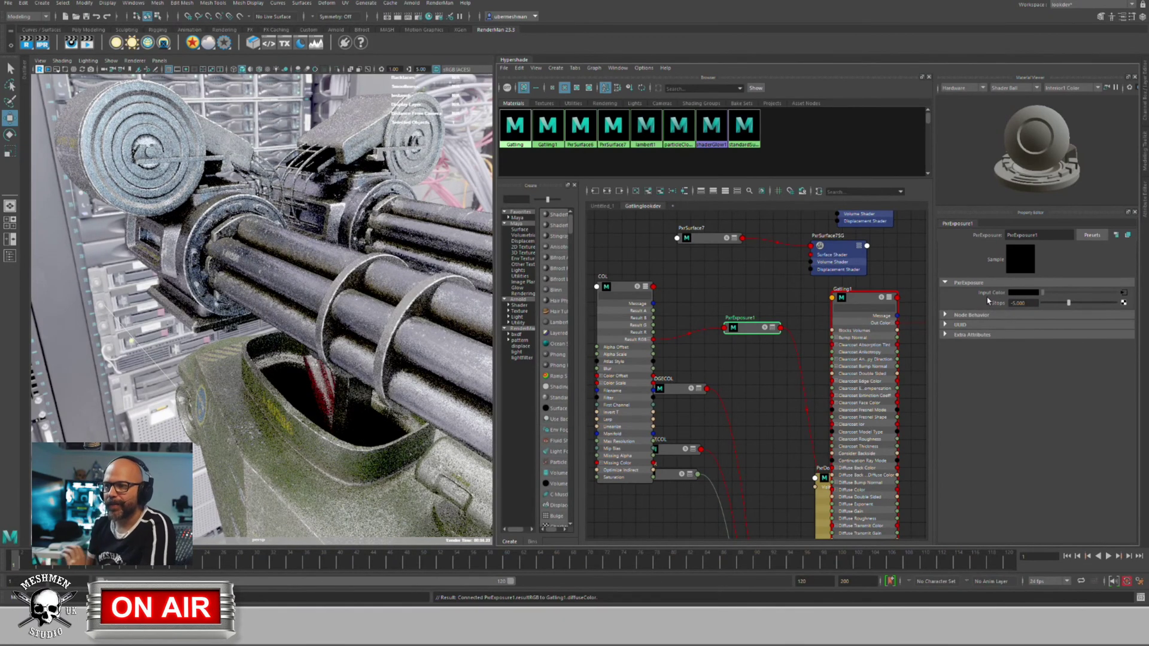
Step: Try viewport exposure values of 5 and 7 while viewing the gun barrels from the front and side in the live render
{"action": "left_click_drag", "start_coordinate": [262, 375], "coordinate": [248, 180], "text": "alt"}
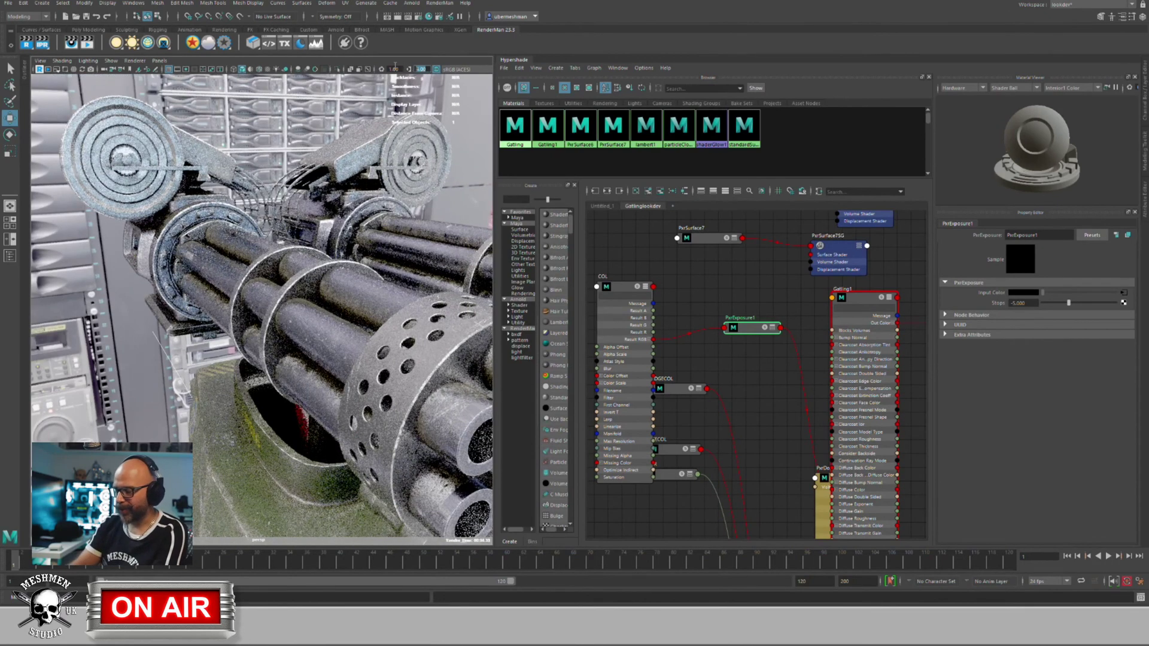
{"action": "type", "text": "5"}
{"action": "key", "text": "Return"}
{"action": "type", "text": "7"}
{"action": "key", "text": "Return"}
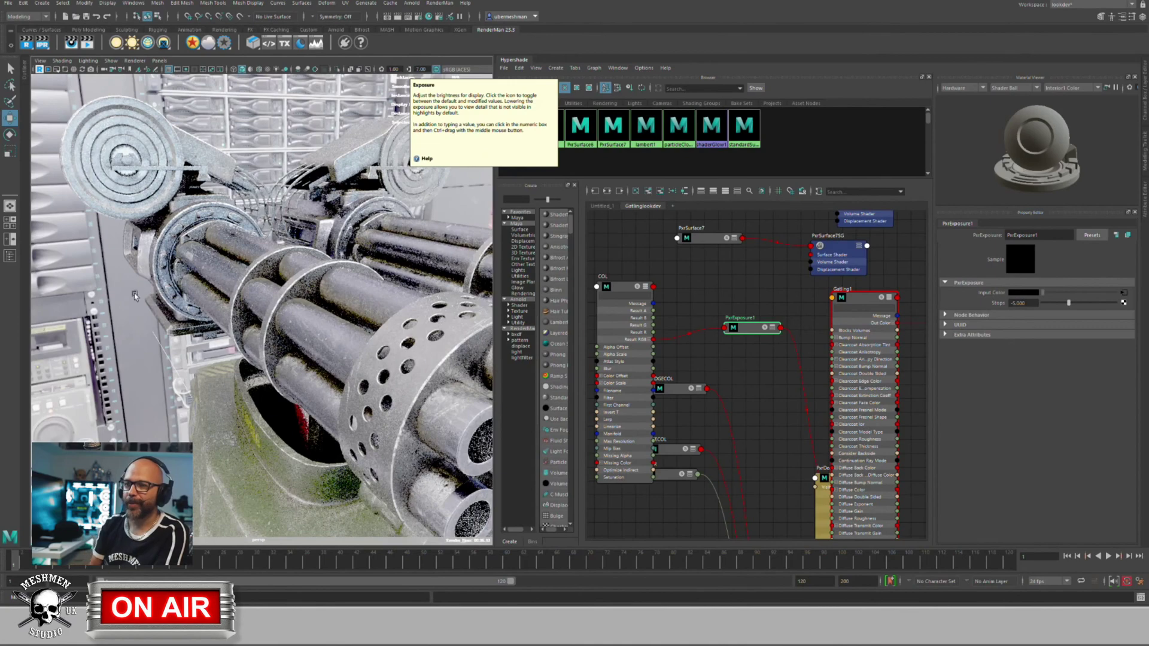
{"action": "left_click_drag", "start_coordinate": [134, 294], "coordinate": [116, 195], "text": "alt"}
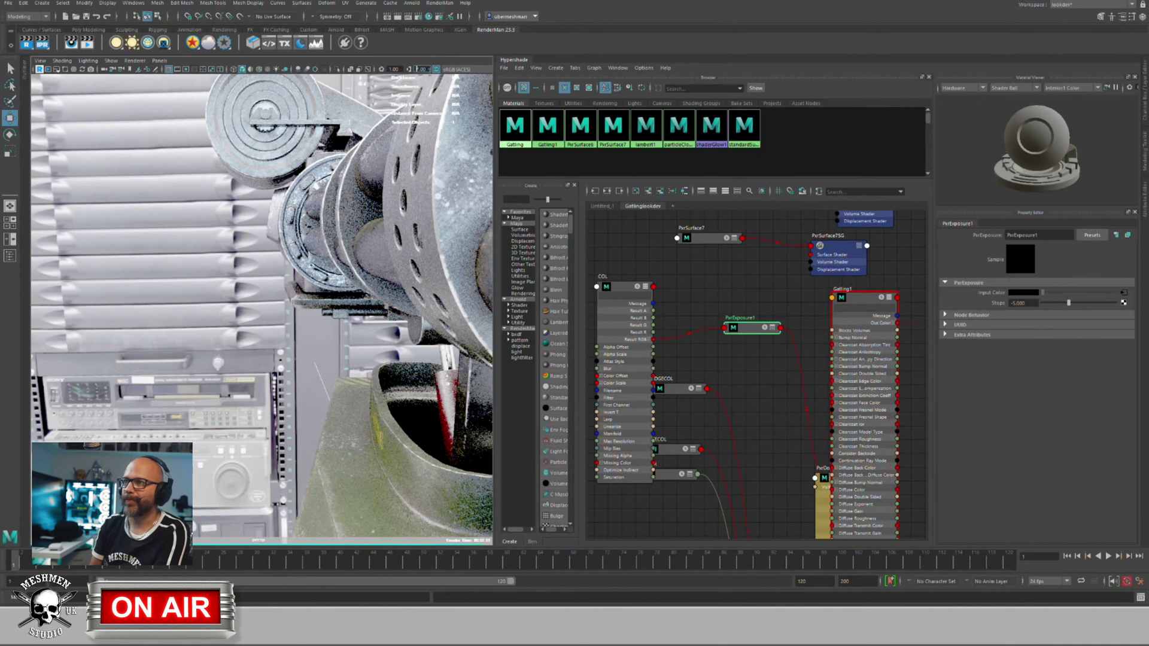
Step: Compare the vehicle and background without the viewport's brightness correction and with the correction set to 5
{"action": "key", "text": "Return"}
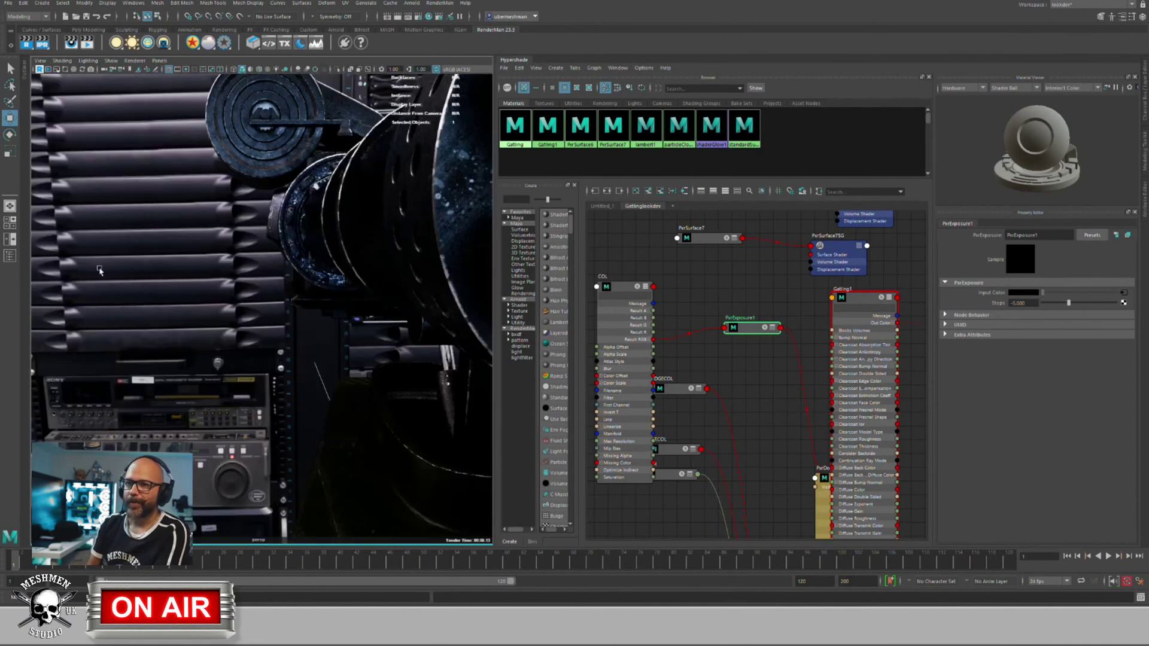
{"action": "middle_click_drag", "start_coordinate": [317, 185], "coordinate": [323, 78], "text": "alt"}
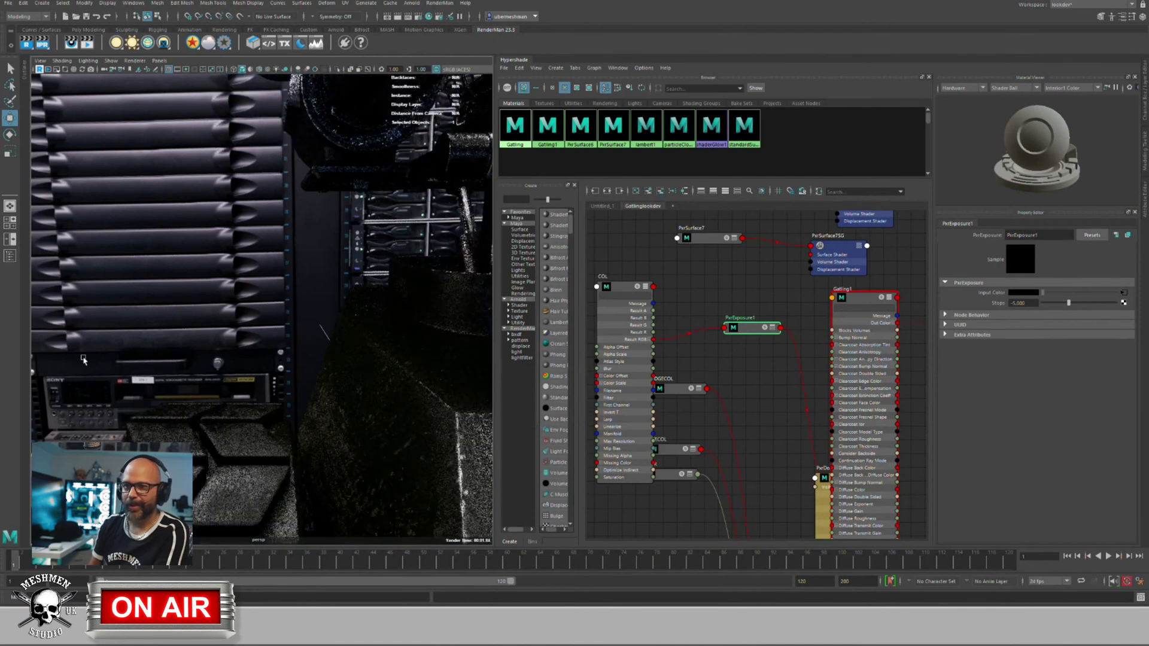
{"action": "middle_click_drag", "start_coordinate": [118, 353], "coordinate": [204, 368], "text": "alt"}
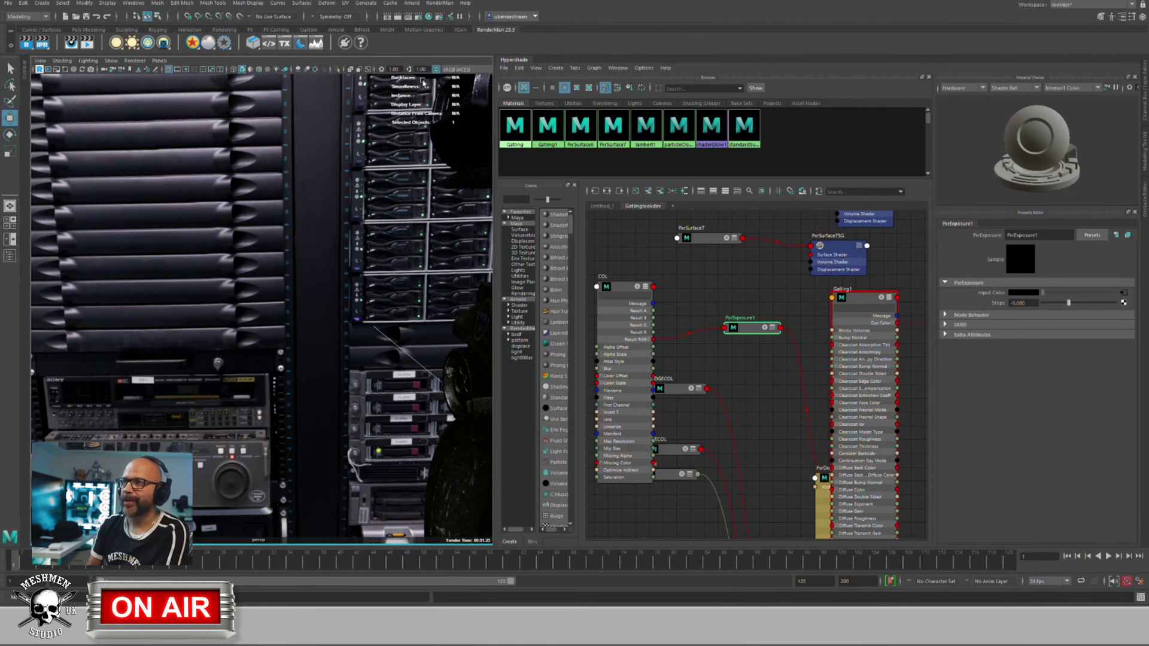
{"action": "type", "text": "5"}
{"action": "key", "text": "Return"}
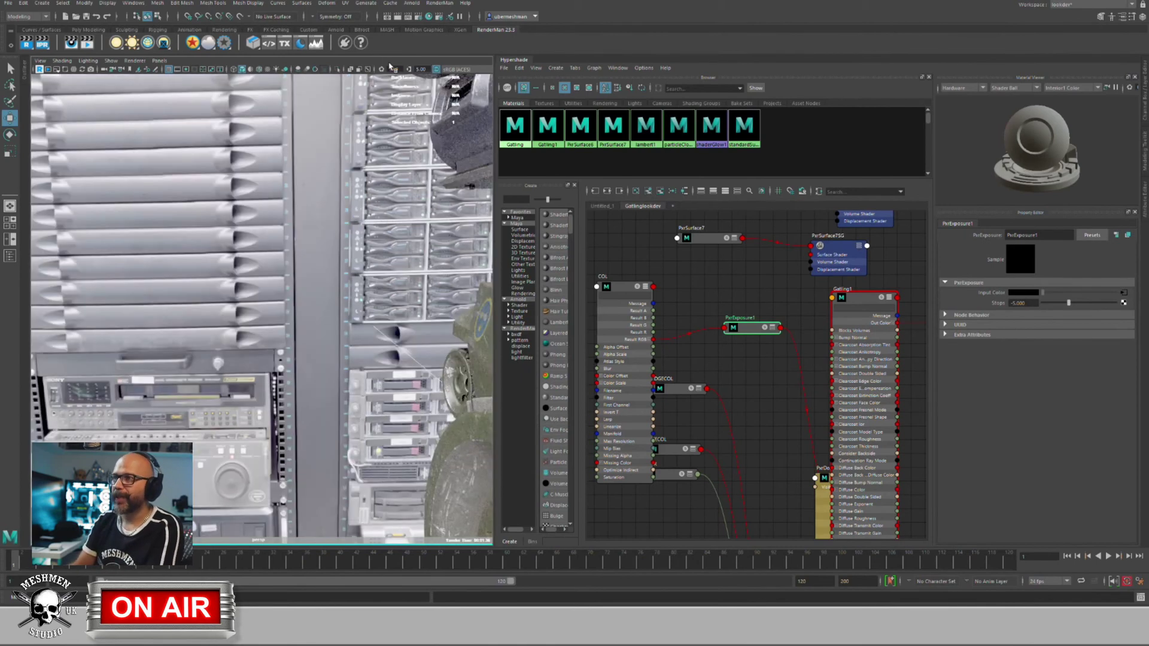
{"action": "left_click_drag", "start_coordinate": [235, 353], "coordinate": [320, 295], "text": "alt"}
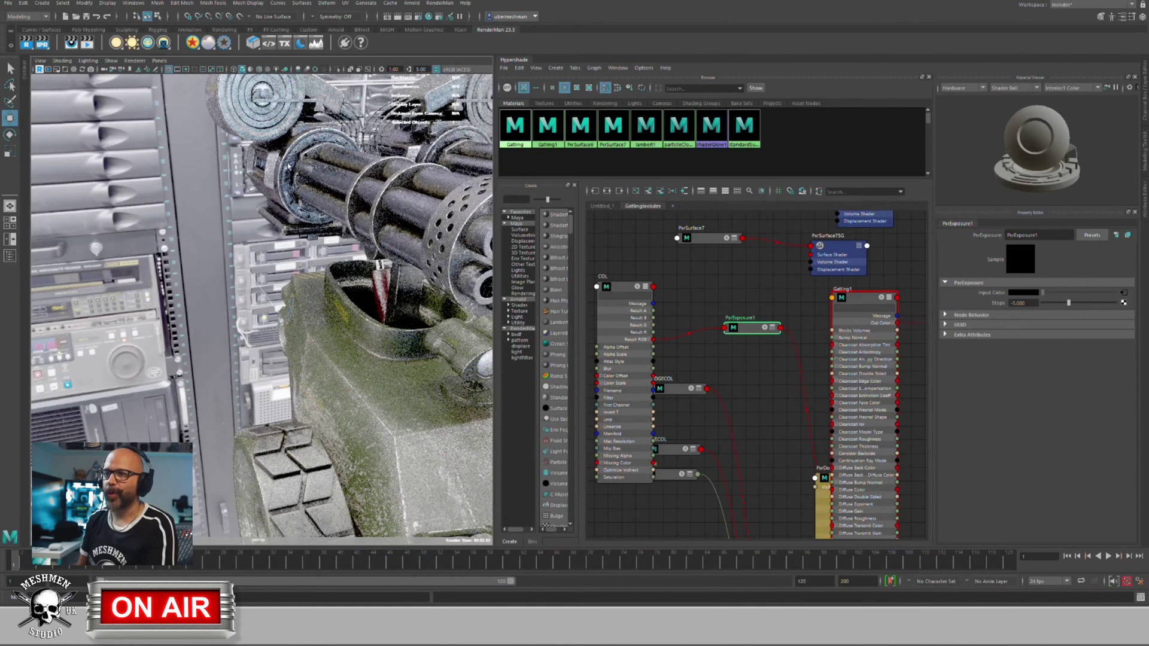
Step: Set the Stops of PxrExposure1 to -10 and inspect the guns, body and wheels in the live render
{"action": "left_click_drag", "start_coordinate": [751, 330], "coordinate": [740, 342]}
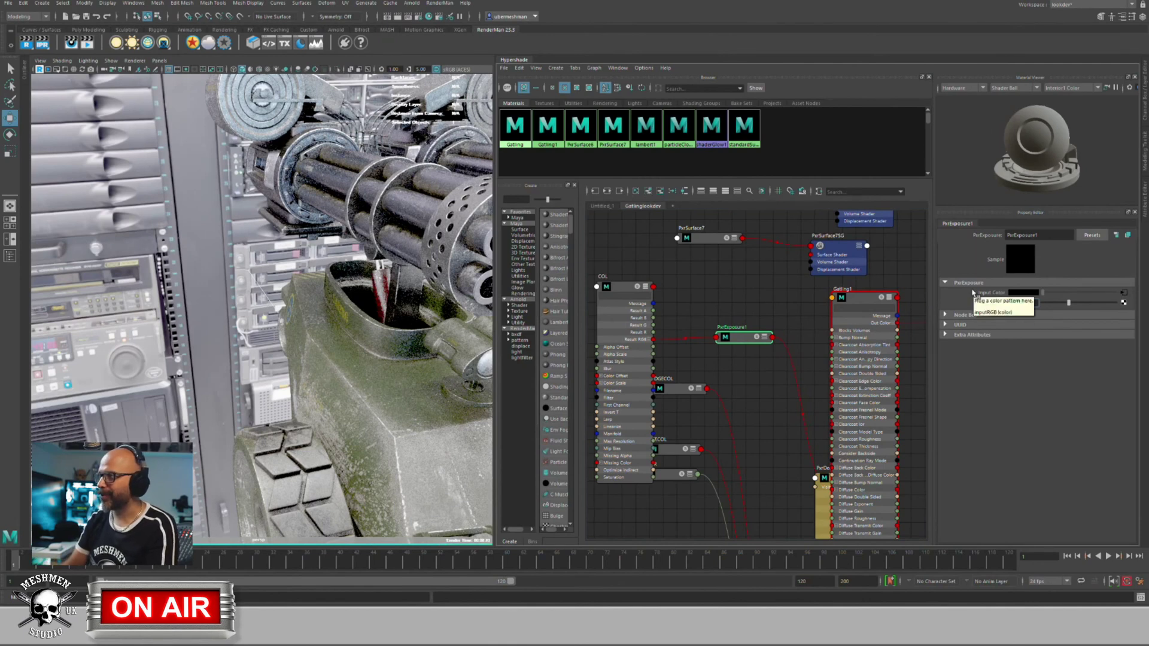
{"action": "type", "text": "-10"}
{"action": "key", "text": "Return"}
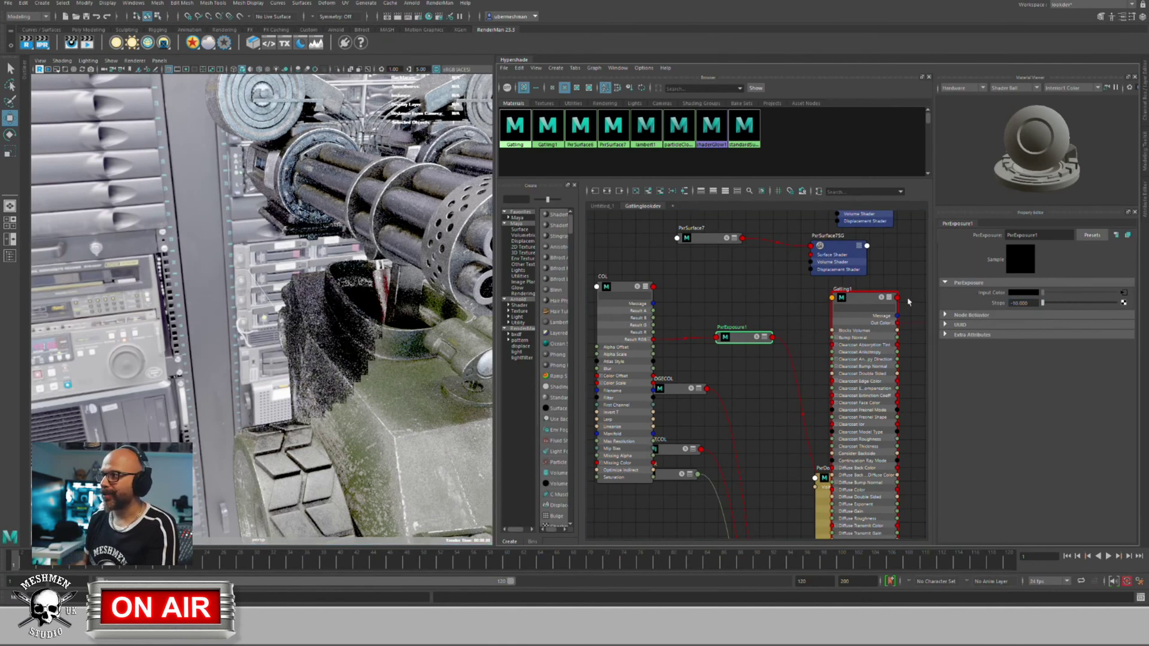
{"action": "left_click_drag", "start_coordinate": [370, 220], "coordinate": [340, 248], "text": "alt"}
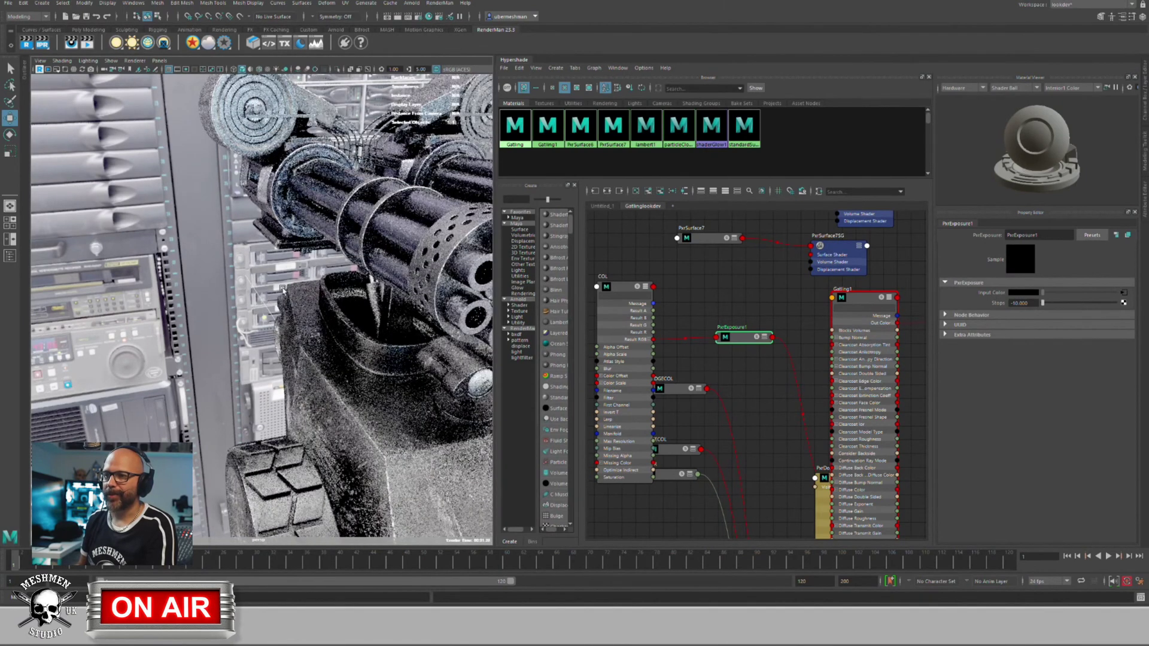
{"action": "left_click_drag", "start_coordinate": [256, 302], "coordinate": [323, 338], "text": "alt"}
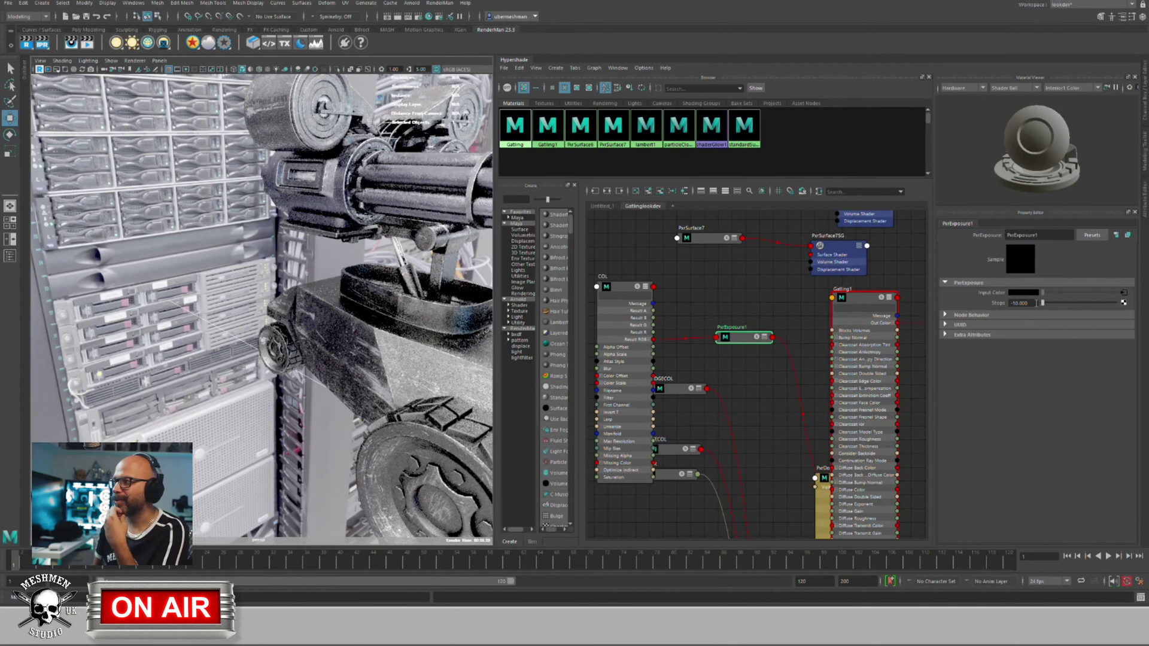
Step: Return the viewport to its uncorrected brightness, set the Stops of PxrExposure1 to 0 and inspect the vehicle in the live render
{"action": "left_click_drag", "start_coordinate": [1036, 304], "coordinate": [974, 292]}
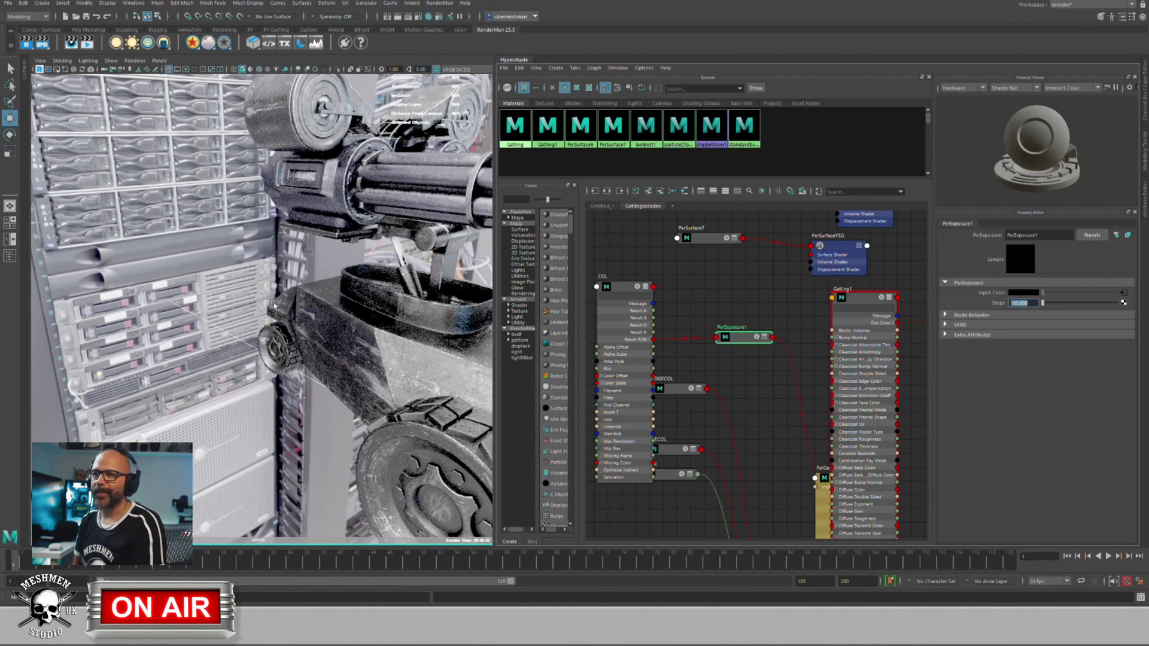
{"action": "middle_click_drag", "start_coordinate": [274, 305], "coordinate": [277, 314], "text": "alt"}
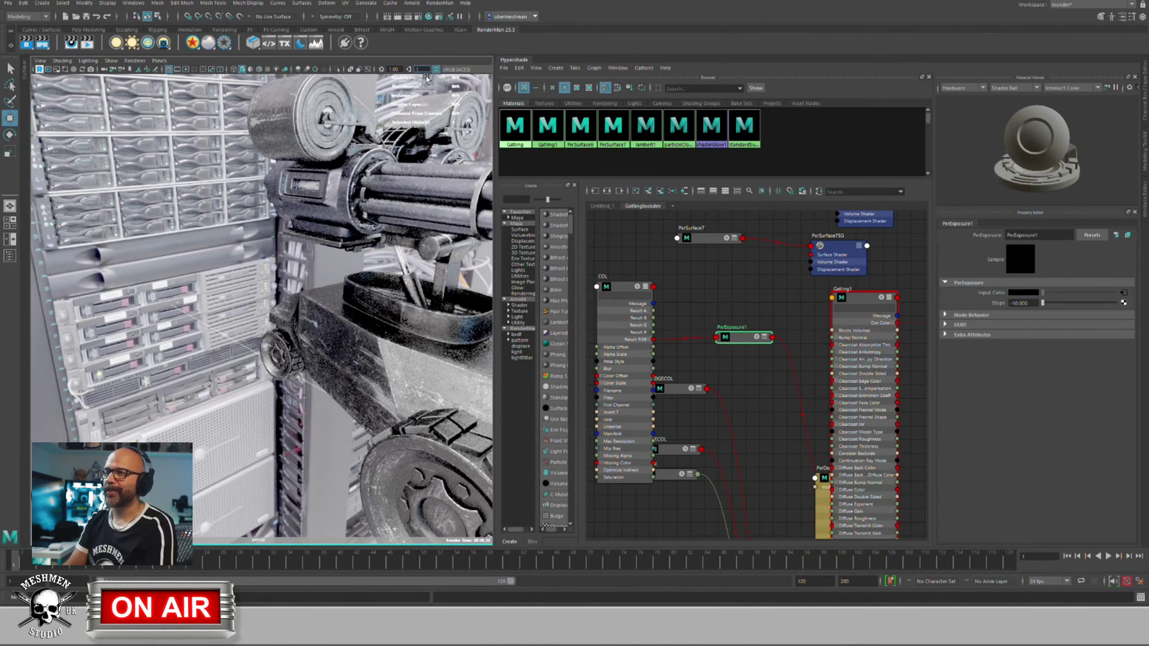
{"action": "left_click_drag", "start_coordinate": [291, 299], "coordinate": [346, 375], "text": "alt"}
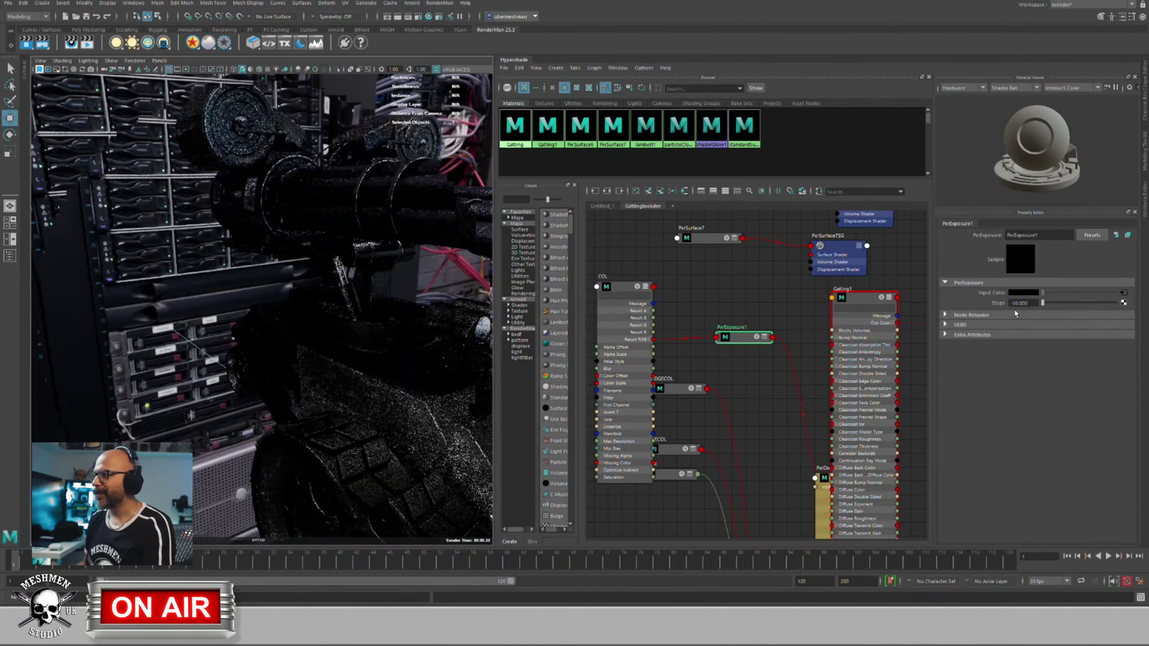
{"action": "left_click_drag", "start_coordinate": [1027, 303], "coordinate": [951, 301]}
{"action": "left_click_drag", "start_coordinate": [381, 382], "coordinate": [431, 389], "text": "alt"}
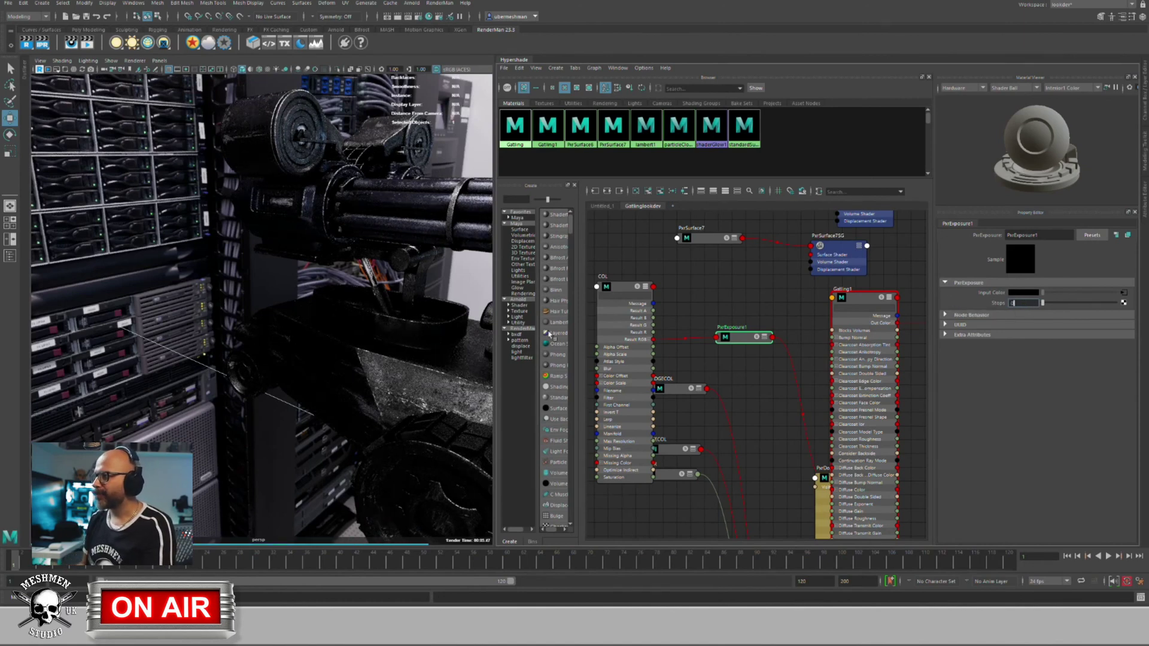
{"action": "key", "text": "Return"}
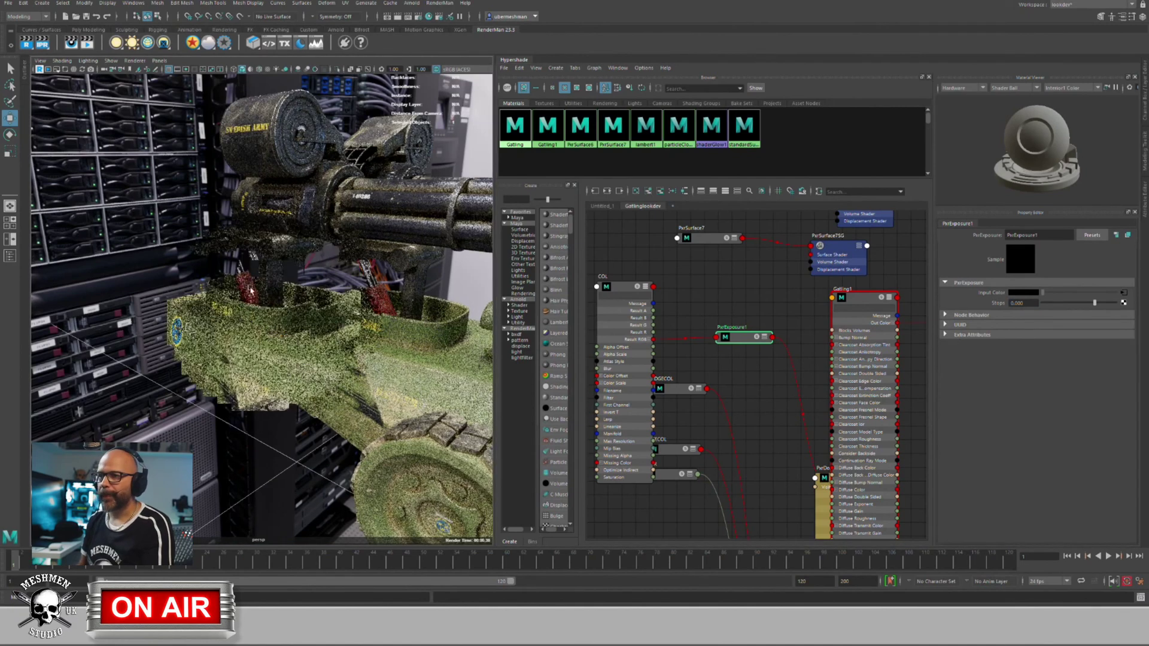
{"action": "left_click_drag", "start_coordinate": [250, 291], "coordinate": [335, 367], "text": "alt"}
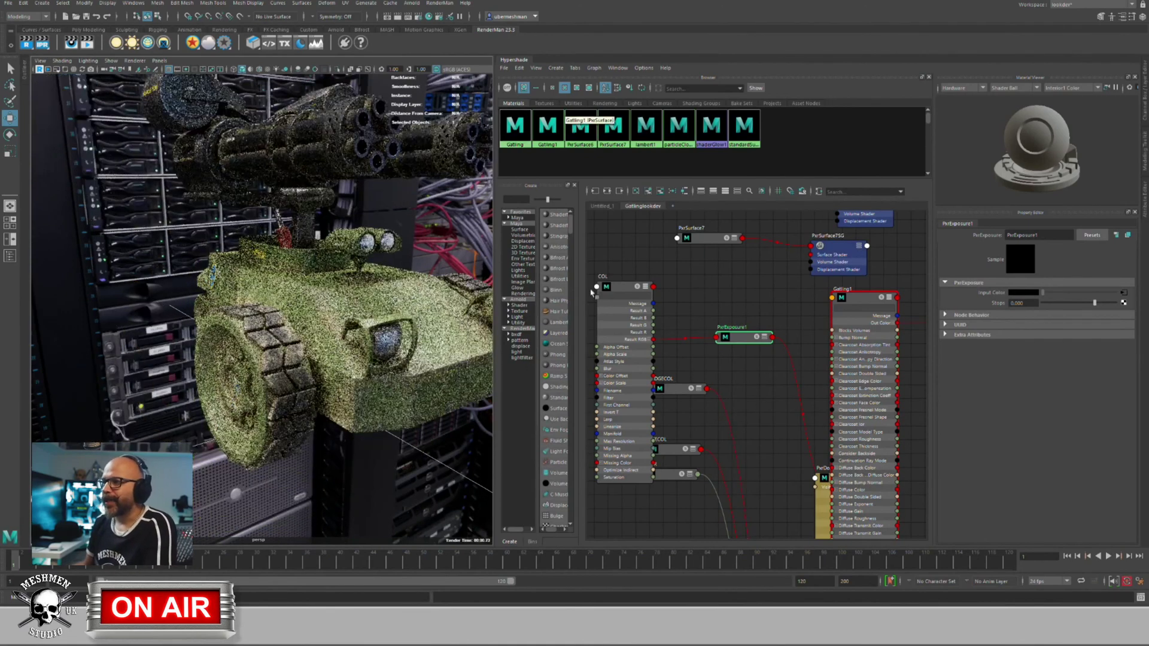
Step: Collapse the COL texture node and reposition the PxrExposure1 and EDGECOL nodes in the graph
{"action": "right_click", "coordinate": [630, 283]}
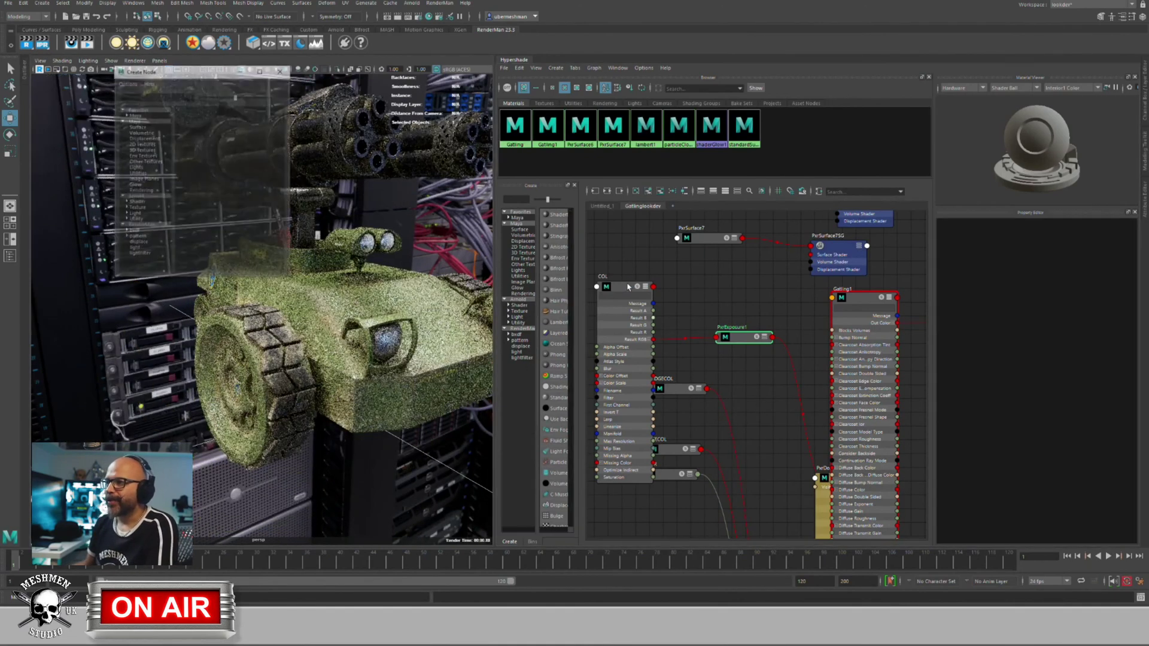
{"action": "left_click", "coordinate": [281, 71]}
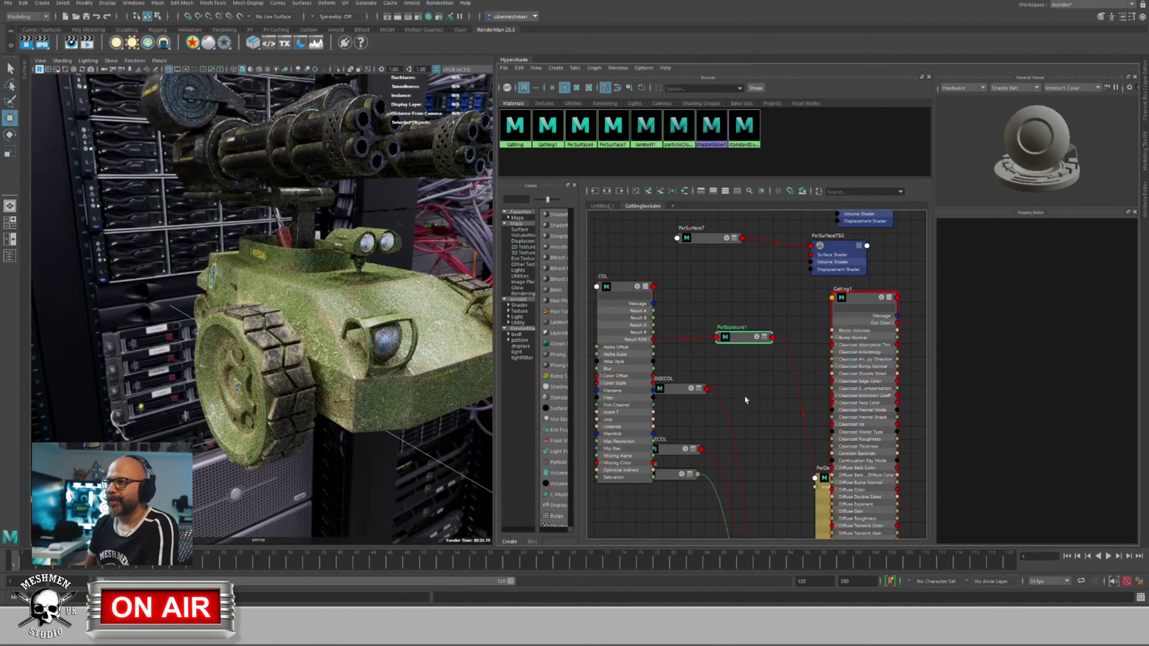
{"action": "left_click", "coordinate": [622, 289]}
{"action": "key", "text": "1"}
{"action": "left_click_drag", "start_coordinate": [751, 339], "coordinate": [744, 308]}
{"action": "left_click", "coordinate": [678, 393]}
{"action": "left_click_drag", "start_coordinate": [677, 393], "coordinate": [659, 409]}
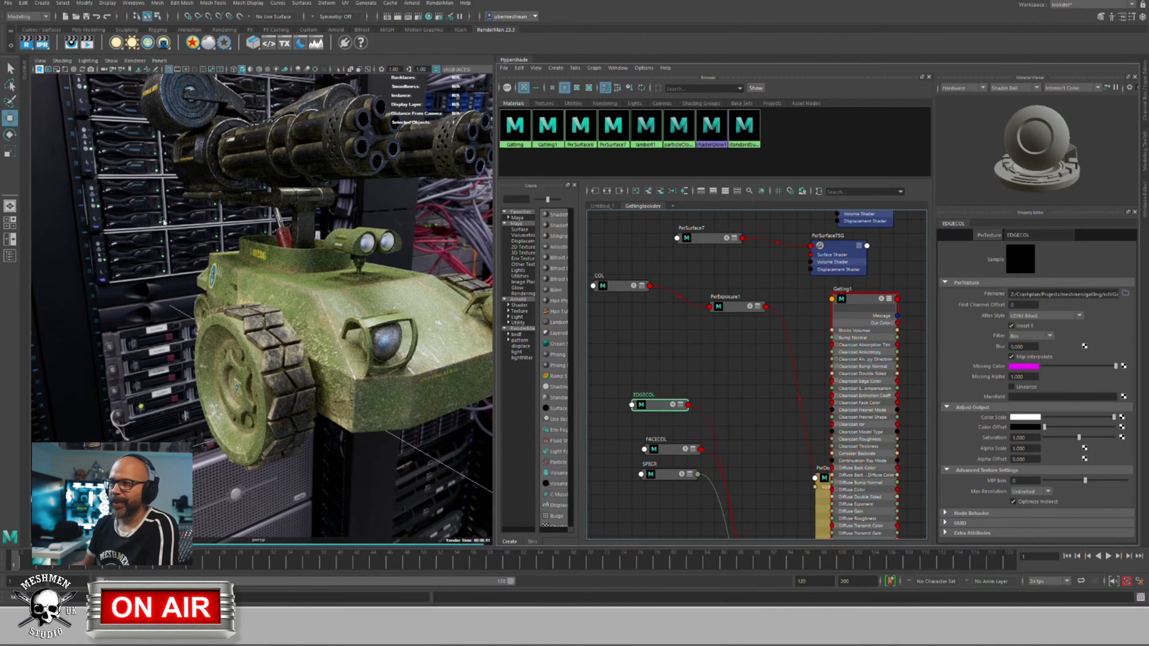
Step: Move the EDGECOL node below SPECR, collapse the Gatling1 material node and check the vehicle in the live render
{"action": "left_click_drag", "start_coordinate": [181, 242], "coordinate": [276, 392], "text": "alt"}
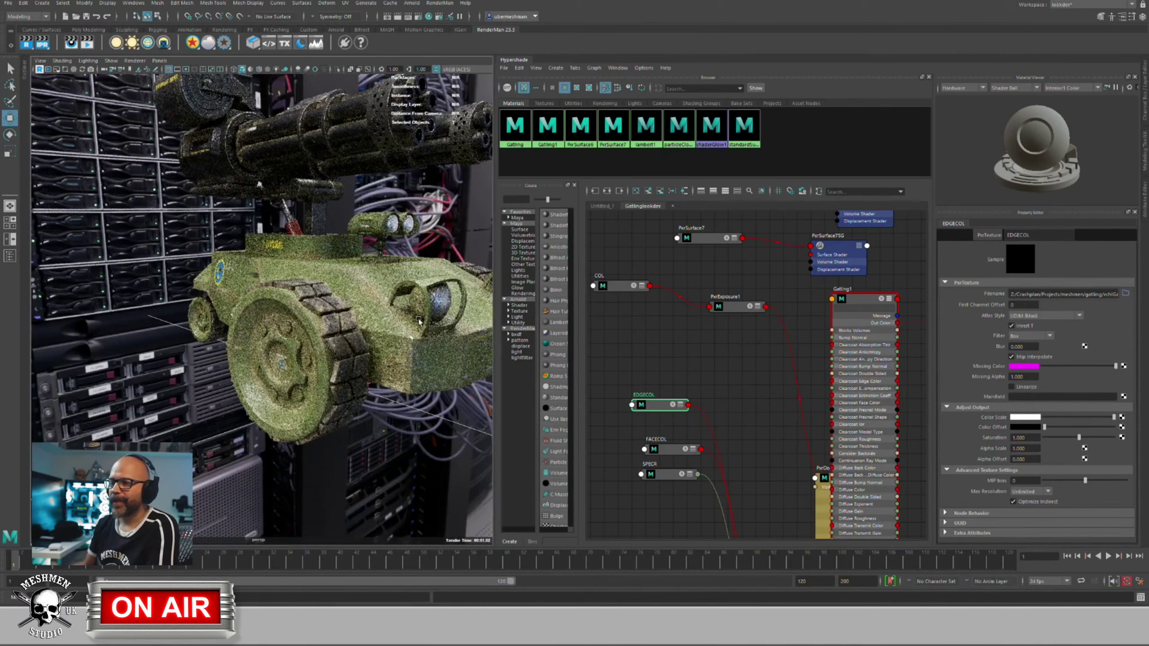
{"action": "left_click_drag", "start_coordinate": [392, 311], "coordinate": [410, 327], "text": "alt"}
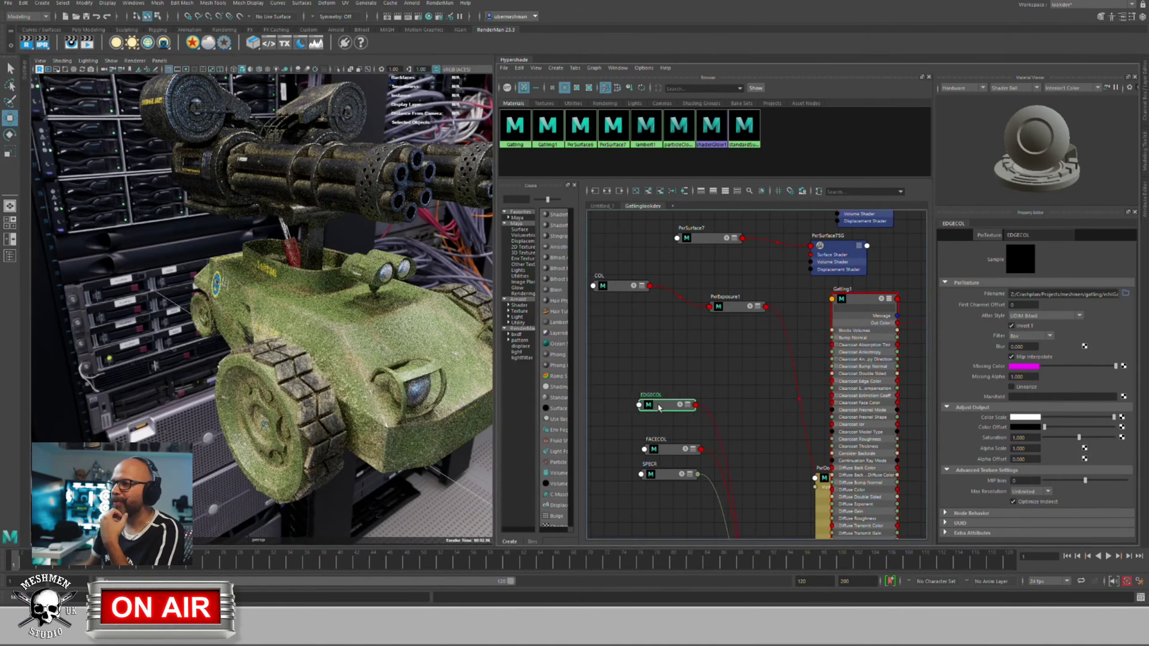
{"action": "left_click_drag", "start_coordinate": [651, 409], "coordinate": [666, 517]}
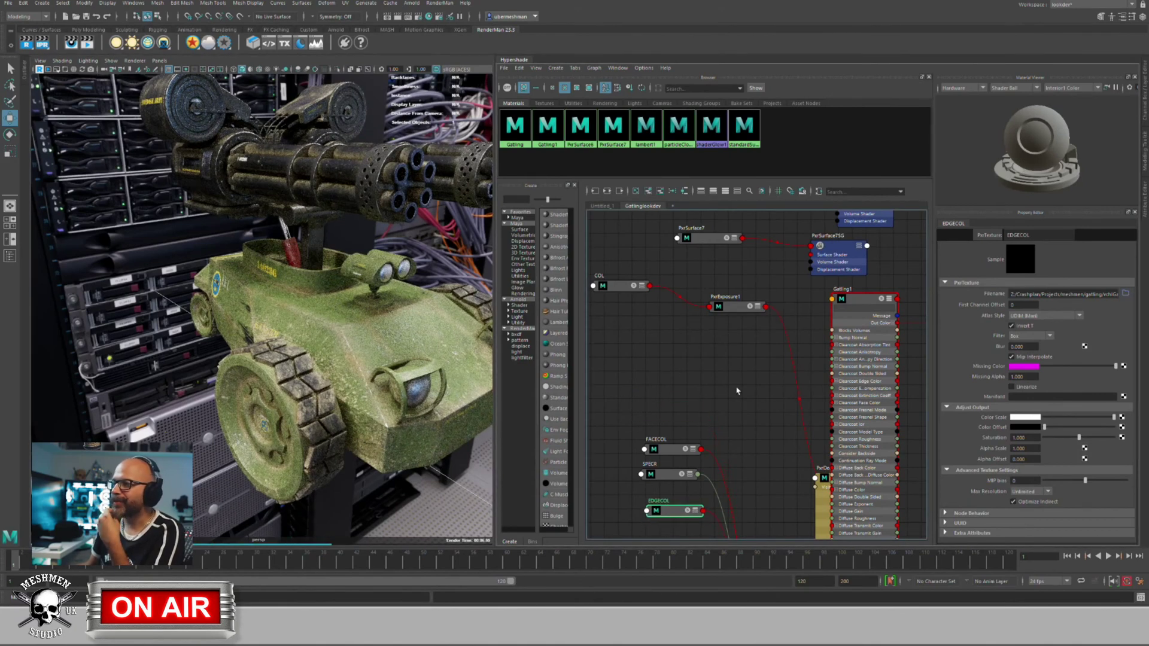
{"action": "left_click", "coordinate": [863, 302]}
{"action": "key", "text": "1"}
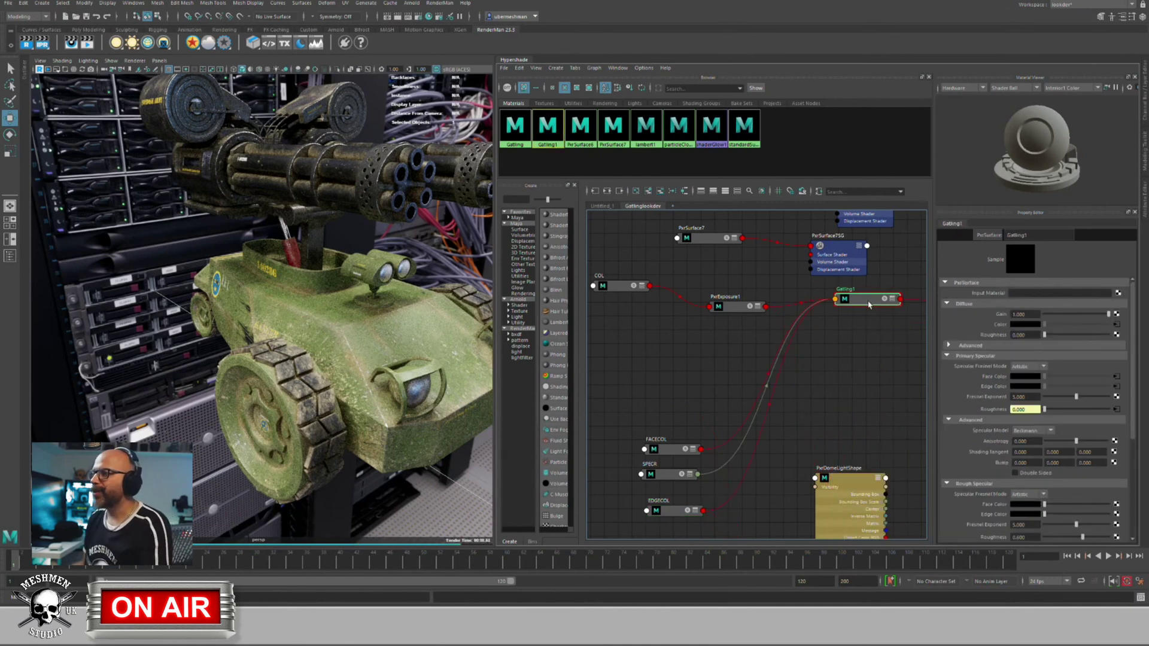
{"action": "mouse_move", "coordinate": [867, 305]}
{"action": "left_mouse_down"}
{"action": "mouse_move", "coordinate": [867, 322]}
{"action": "mouse_move", "coordinate": [866, 303]}
{"action": "left_mouse_up"}
{"action": "middle_click_drag", "start_coordinate": [845, 369], "coordinate": [791, 359], "text": "alt"}
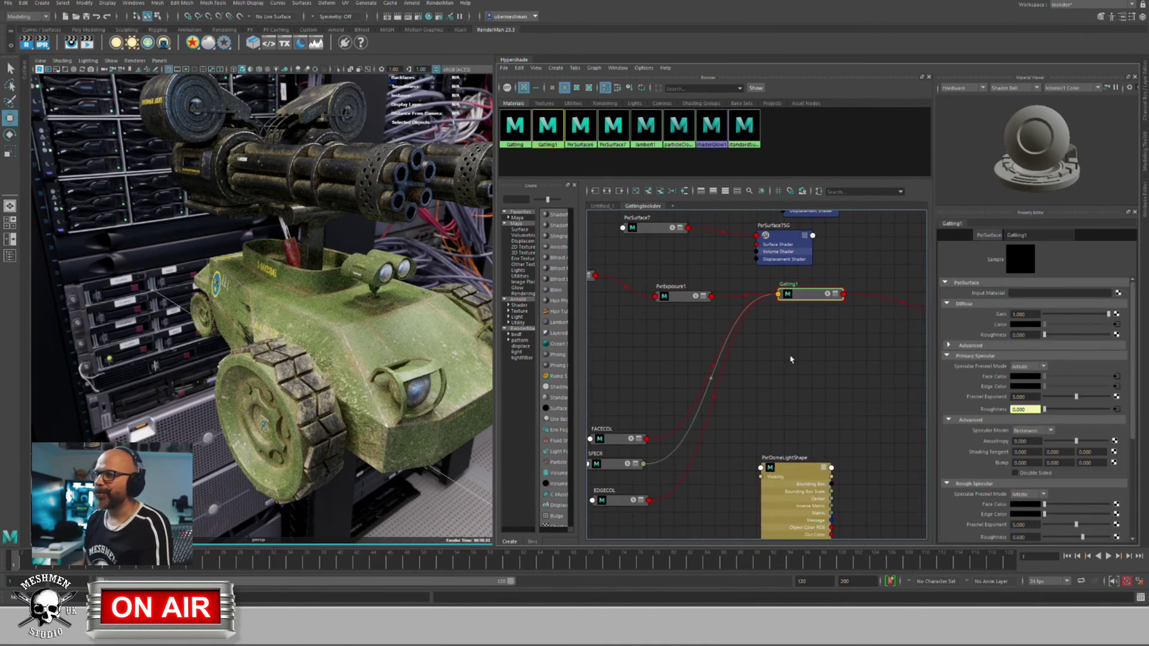
{"action": "left_click_drag", "start_coordinate": [186, 354], "coordinate": [237, 340], "text": "alt"}
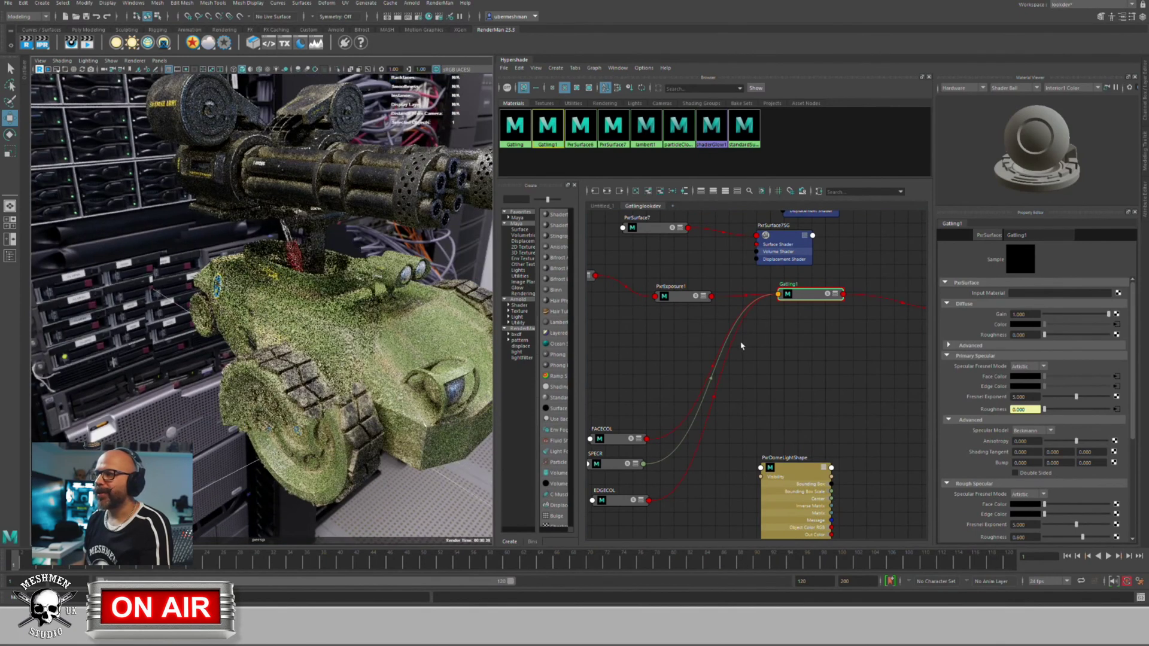
{"action": "scroll", "coordinate": [372, 361], "scroll_direction": "up", "scroll_amount": 3}
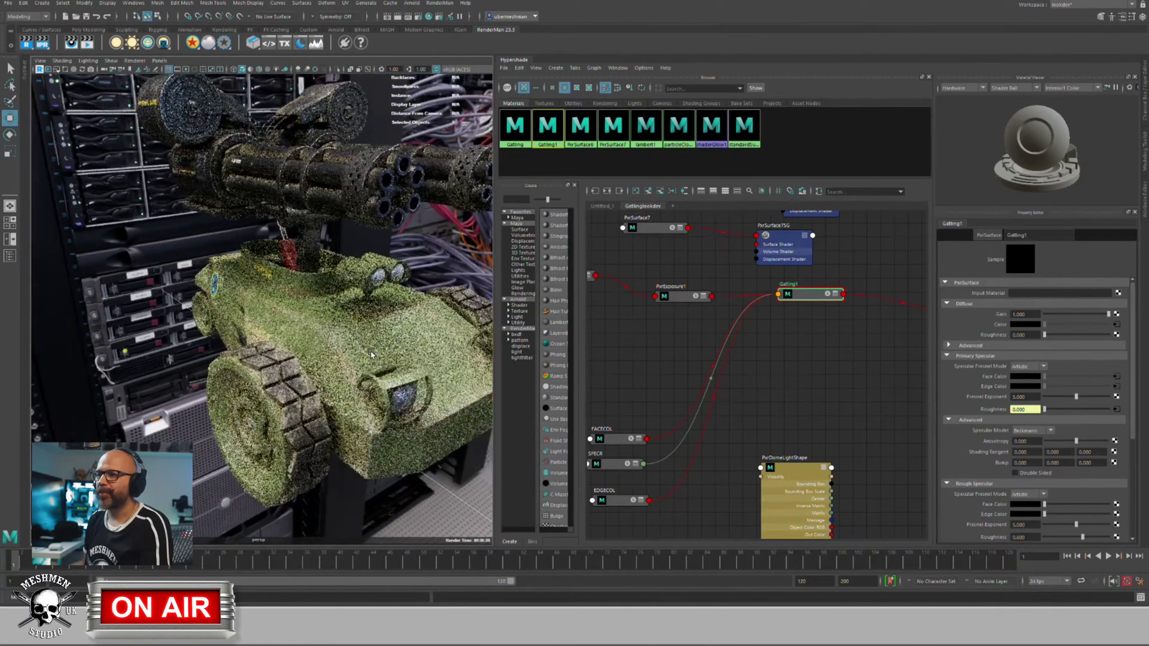
Step: Raise the Clear Coat Face Color of Gatling1 from black to grey and inspect the reflections around the front headlight
{"action": "left_click_drag", "start_coordinate": [810, 299], "coordinate": [812, 301]}
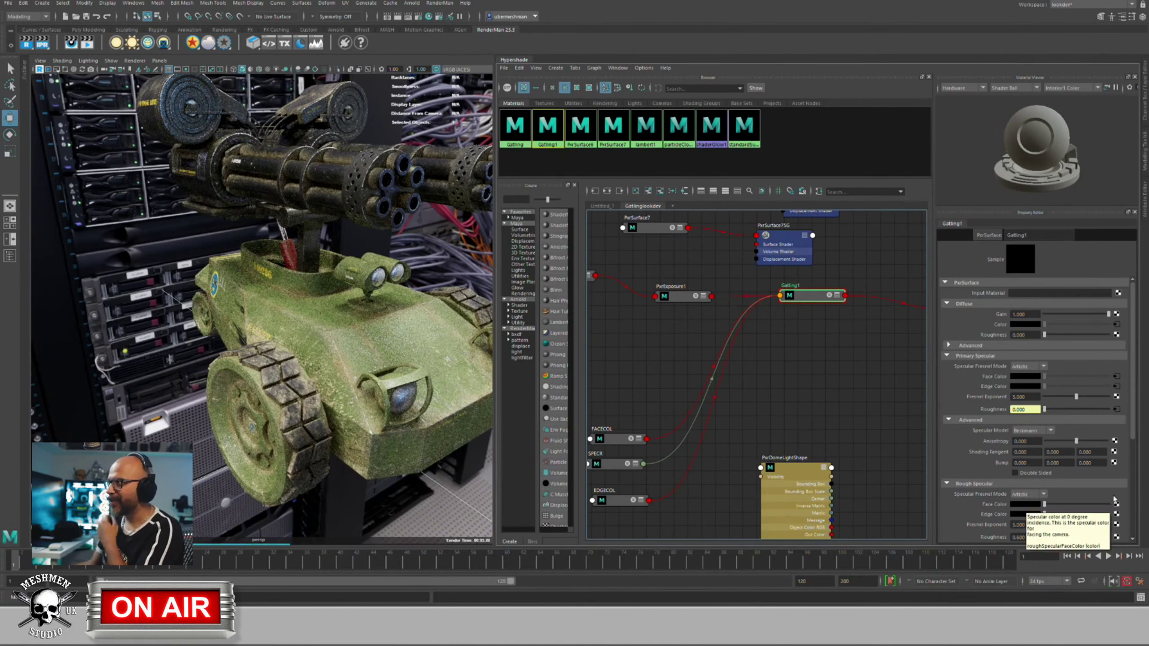
{"action": "scroll", "coordinate": [1134, 442], "scroll_direction": "down", "scroll_amount": 3}
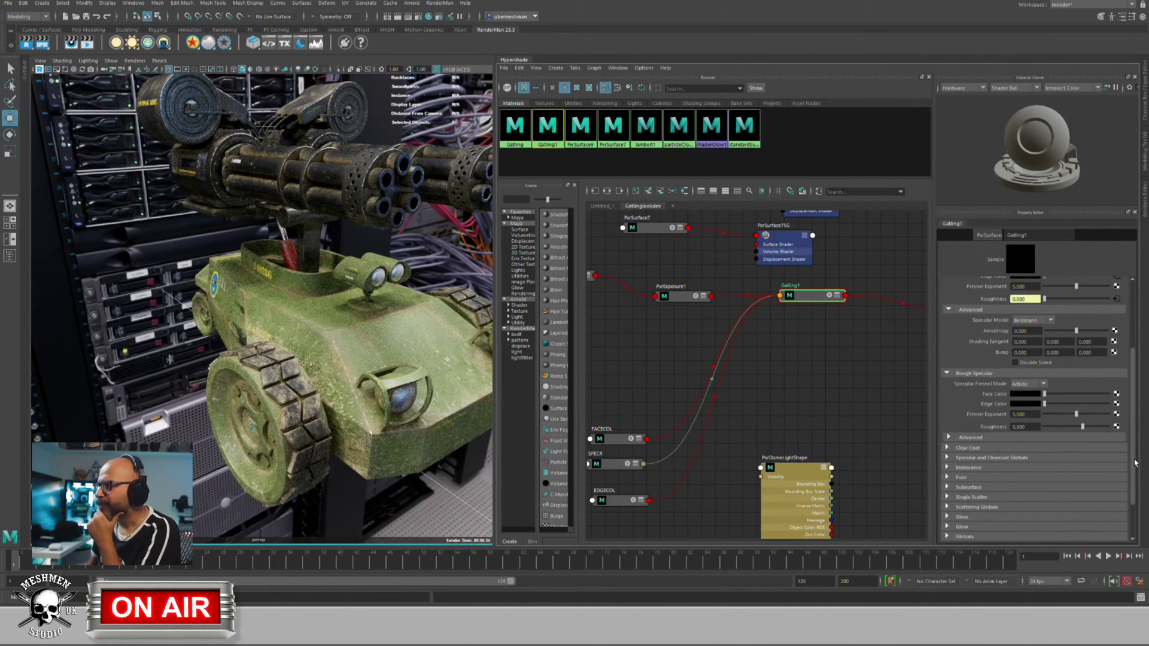
{"action": "left_click_drag", "start_coordinate": [1135, 462], "coordinate": [1133, 421]}
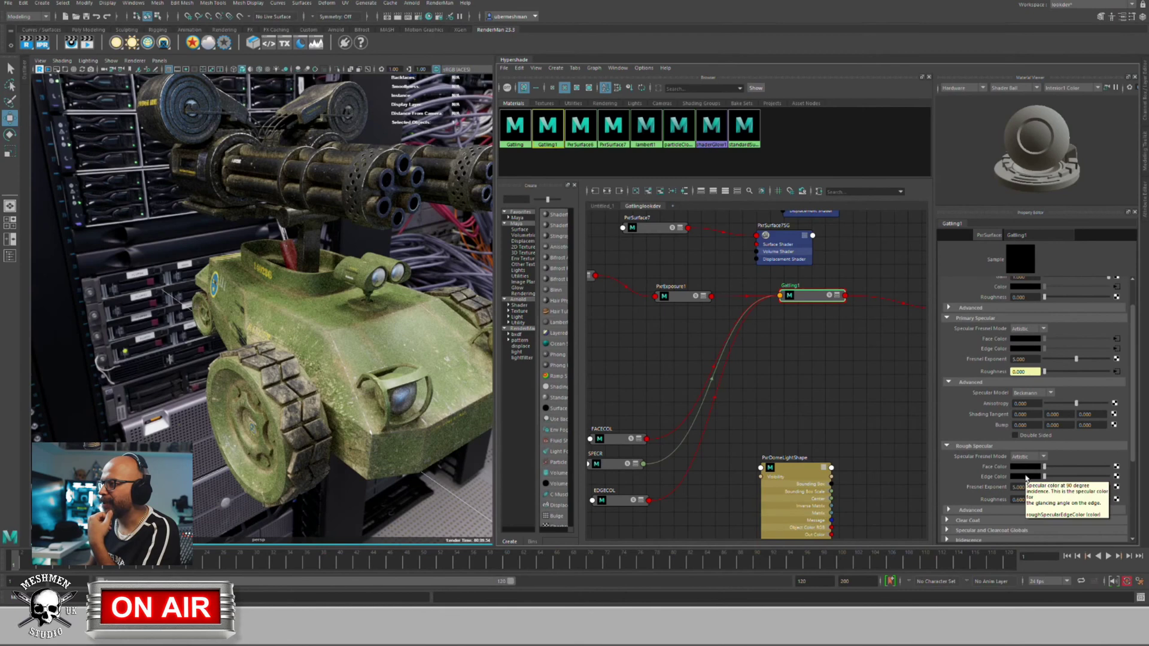
{"action": "scroll", "coordinate": [1134, 437], "scroll_direction": "down", "scroll_amount": 3}
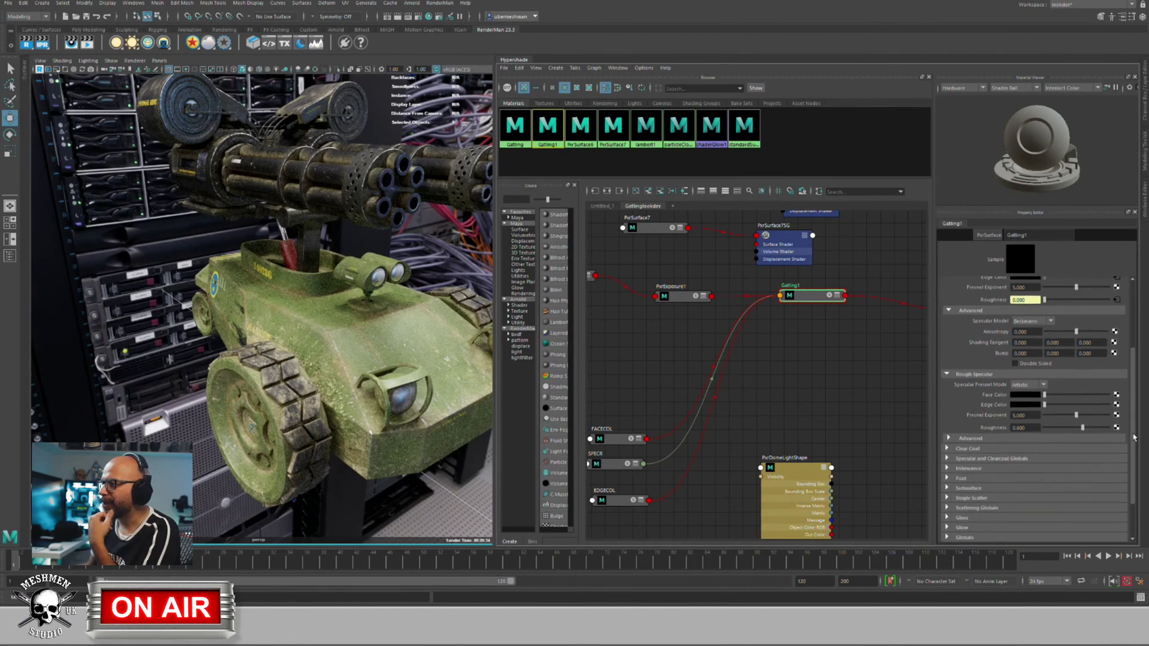
{"action": "left_click", "coordinate": [947, 448]}
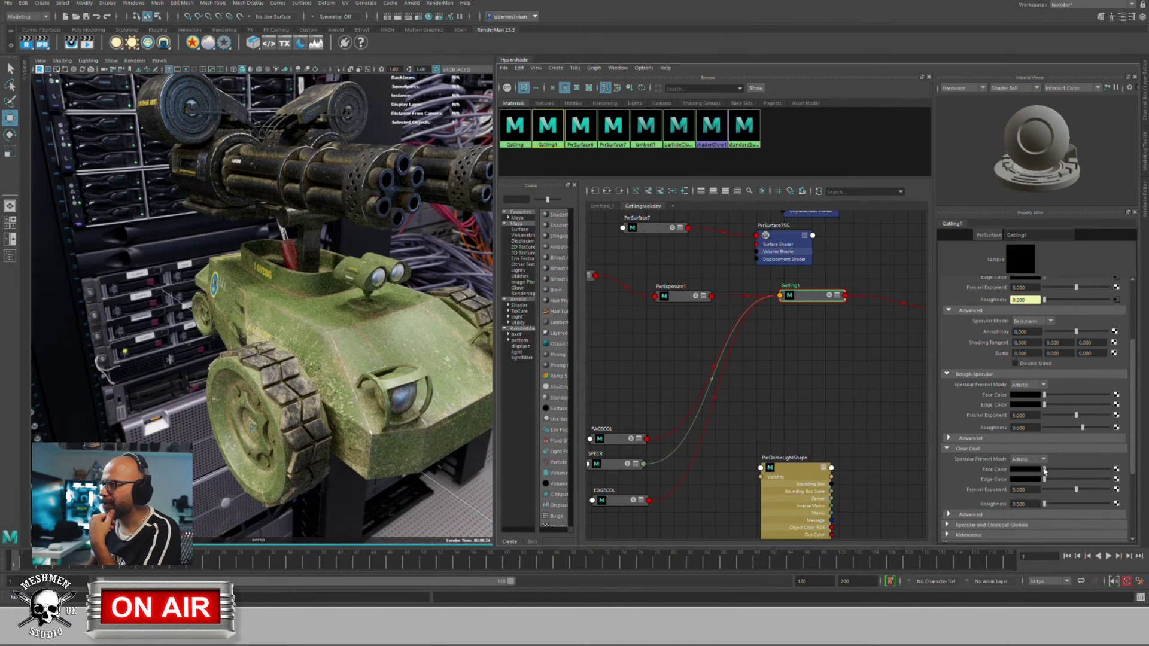
{"action": "left_click_drag", "start_coordinate": [1044, 471], "coordinate": [1073, 470]}
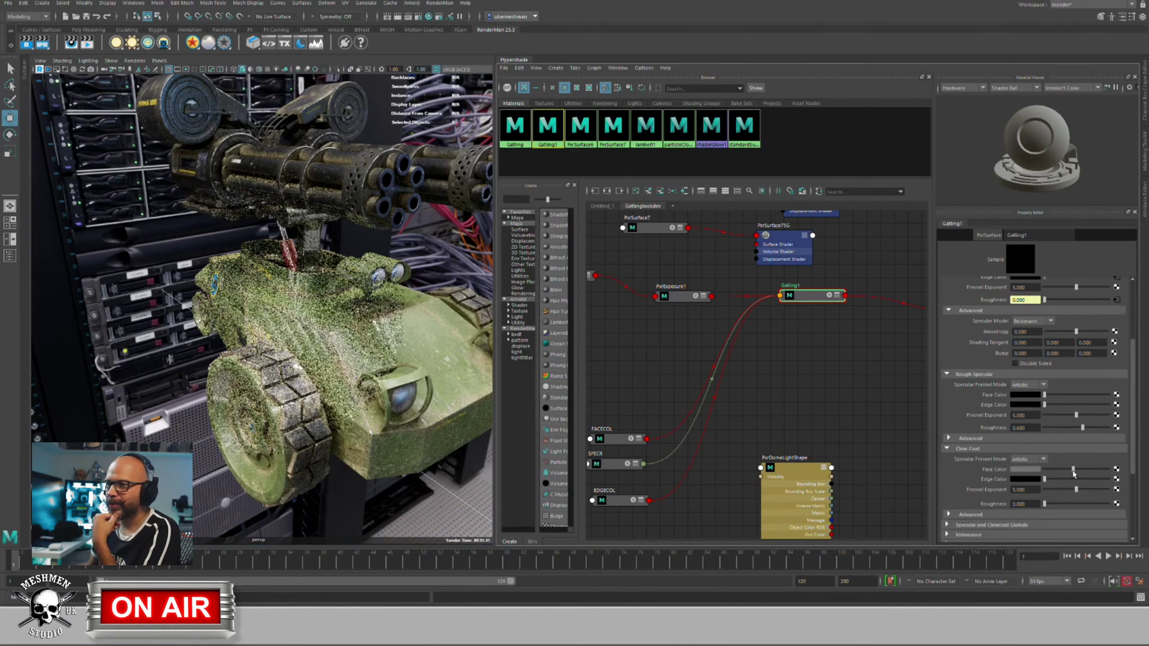
{"action": "left_click_drag", "start_coordinate": [1073, 470], "coordinate": [1065, 471]}
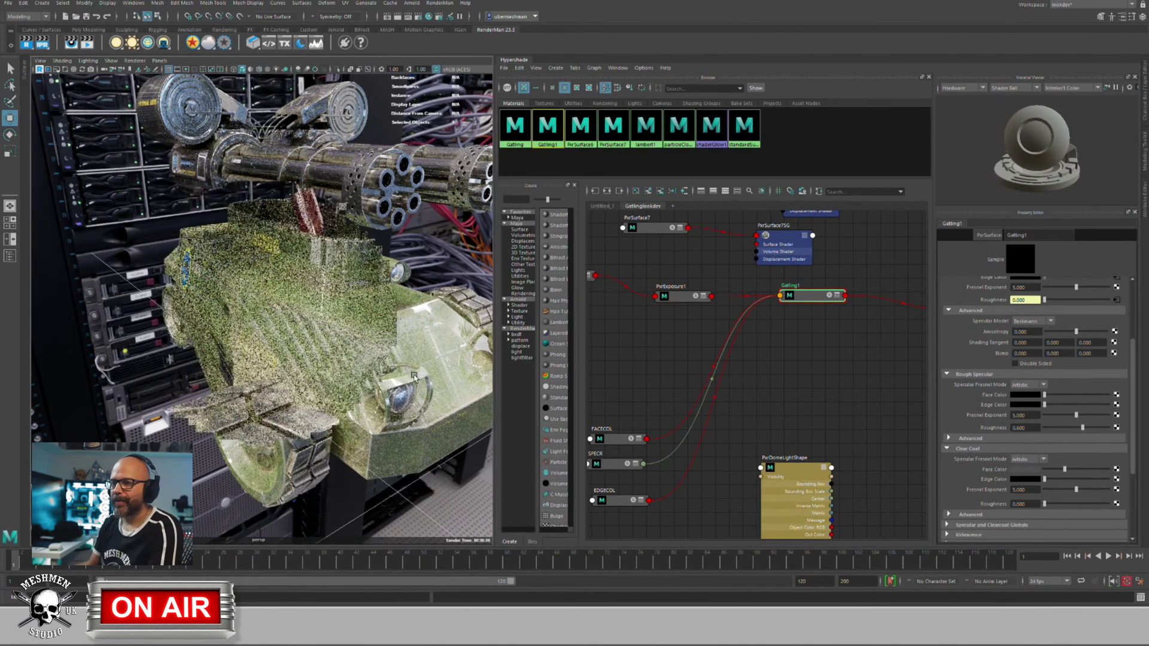
{"action": "left_click_drag", "start_coordinate": [418, 378], "coordinate": [339, 388], "text": "alt"}
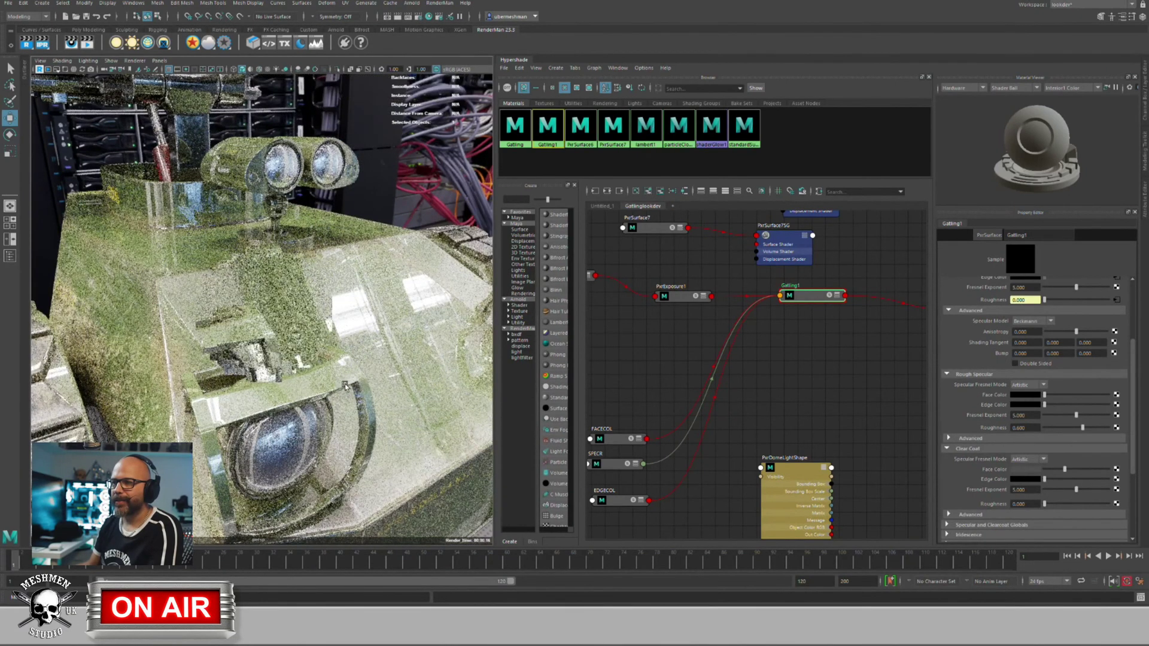
{"action": "left_click_drag", "start_coordinate": [345, 384], "coordinate": [536, 414], "text": "alt"}
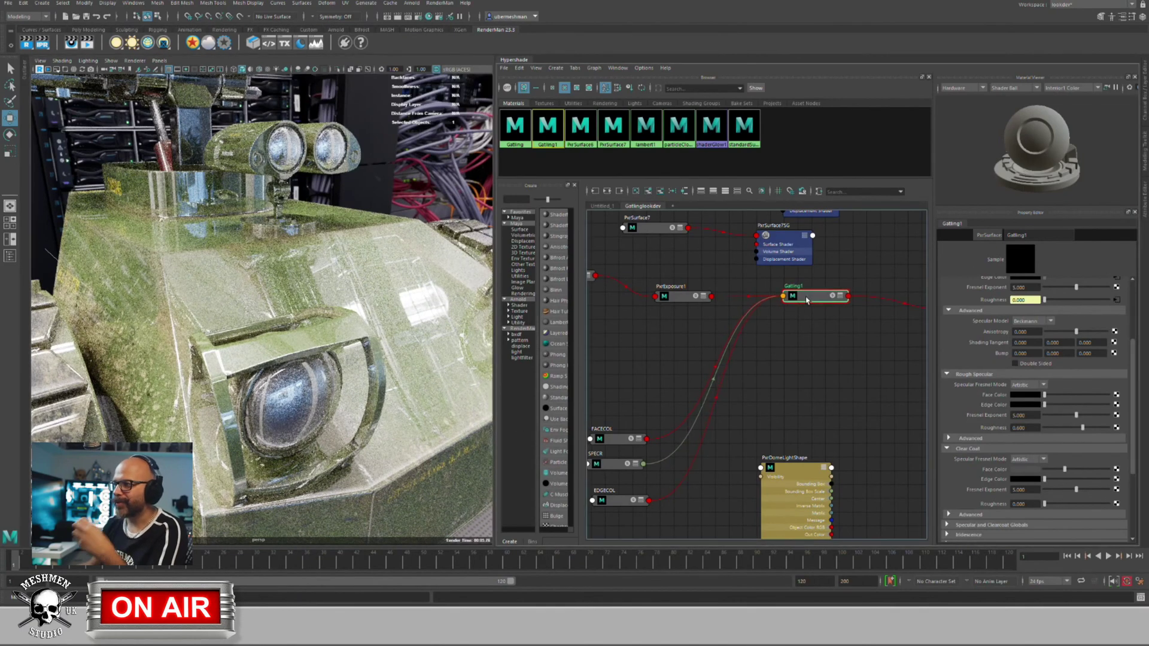
Step: Expand the Gatling1 node to its full attribute list and look through its inputs, including the clearcoat ones
{"action": "left_click_drag", "start_coordinate": [806, 299], "coordinate": [809, 299]}
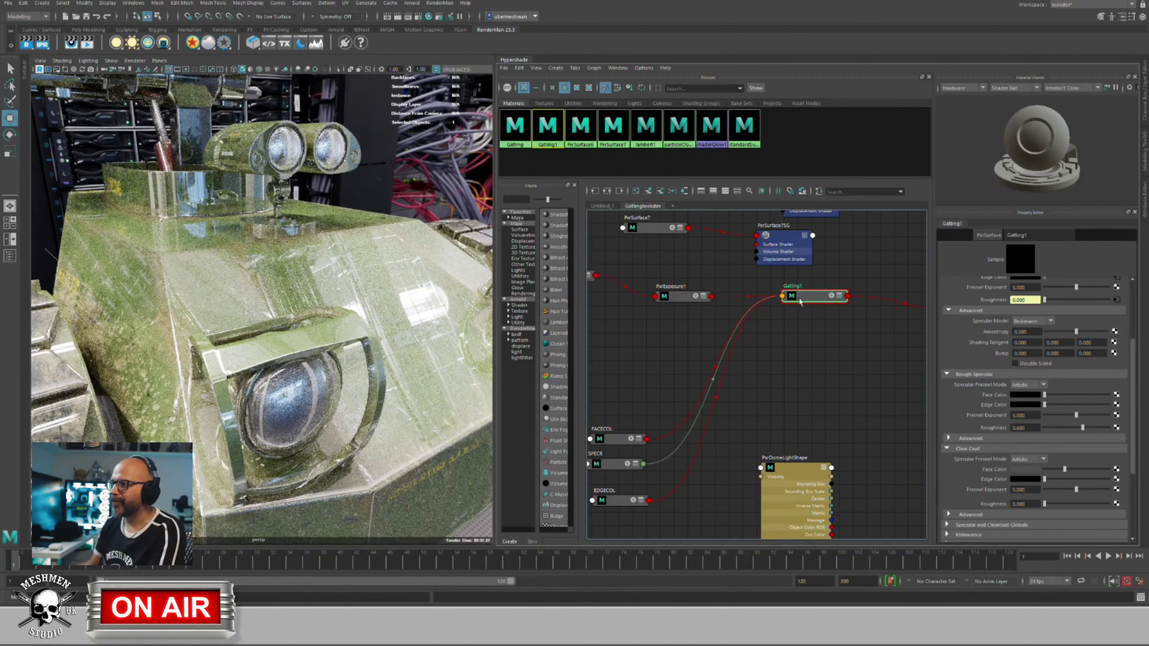
{"action": "key", "text": "3"}
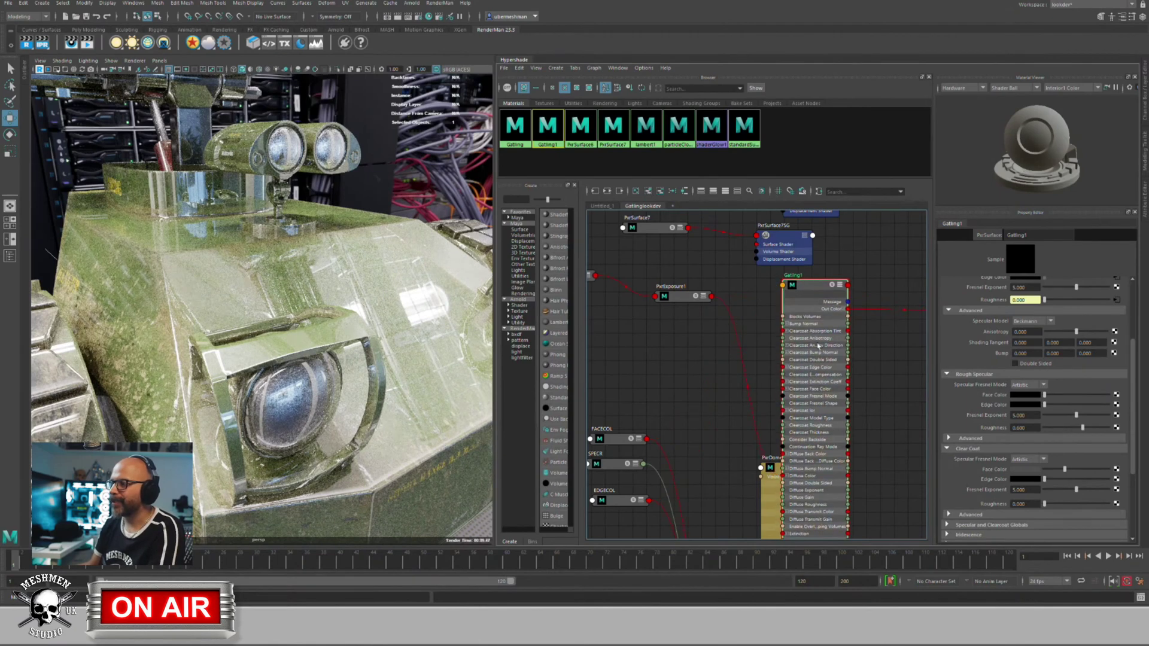
{"action": "scroll", "coordinate": [894, 473], "scroll_direction": "down", "scroll_amount": 3}
{"action": "key", "text": "f"}
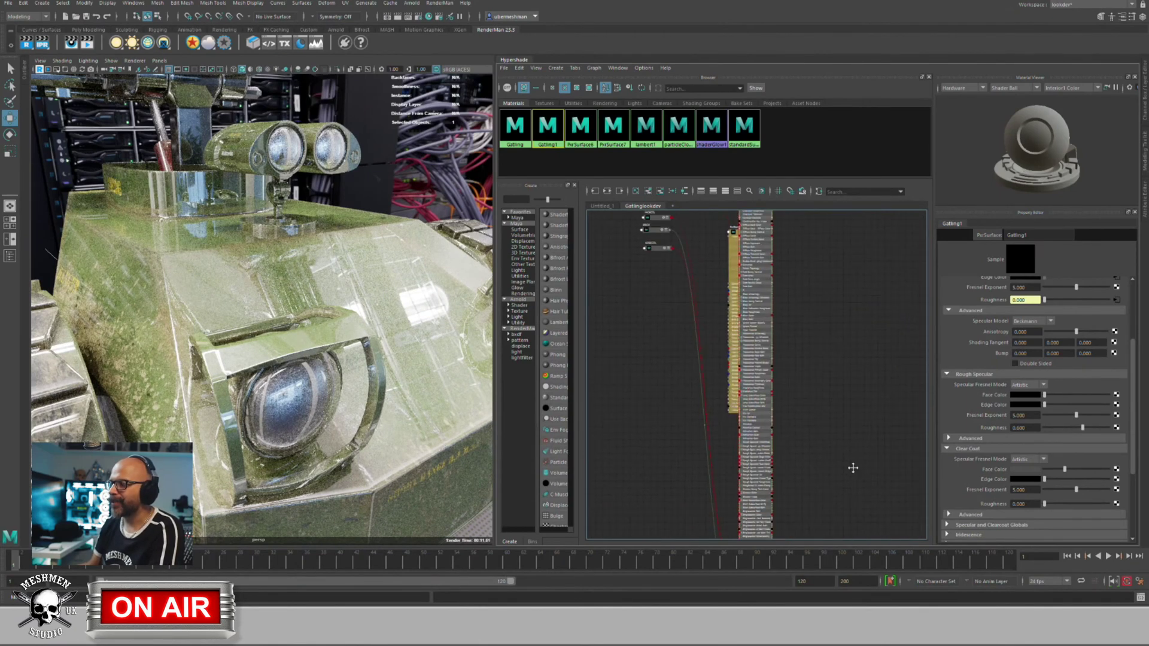
{"action": "scroll", "coordinate": [820, 358], "scroll_direction": "up", "scroll_amount": 2}
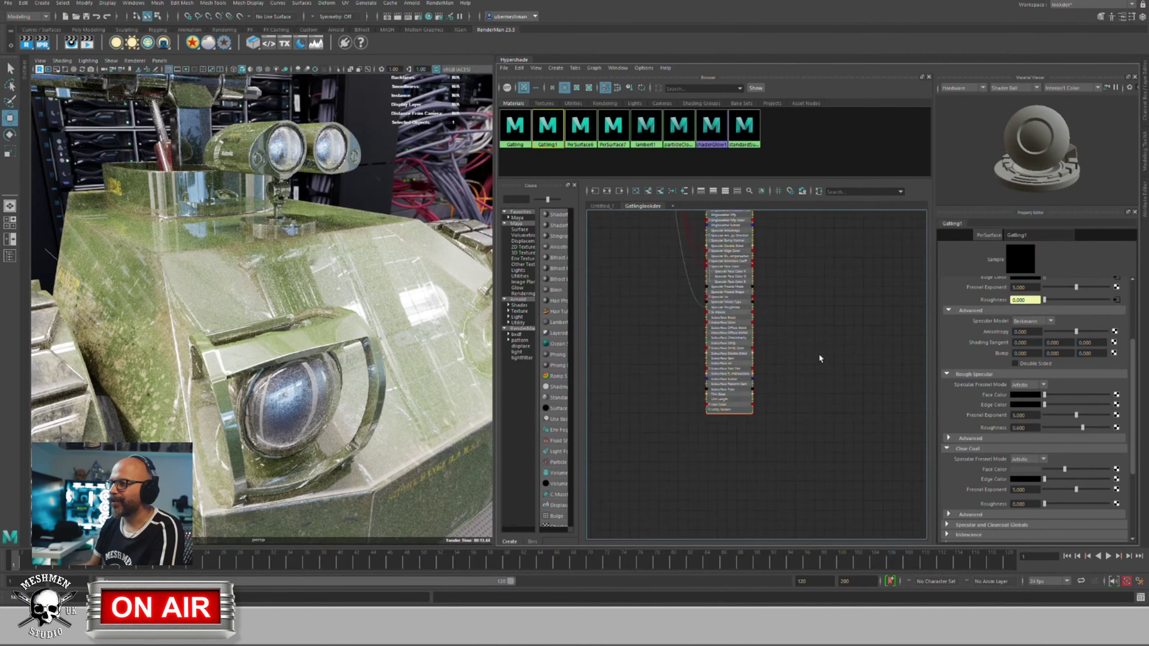
{"action": "scroll", "coordinate": [819, 358], "scroll_direction": "up", "scroll_amount": 2}
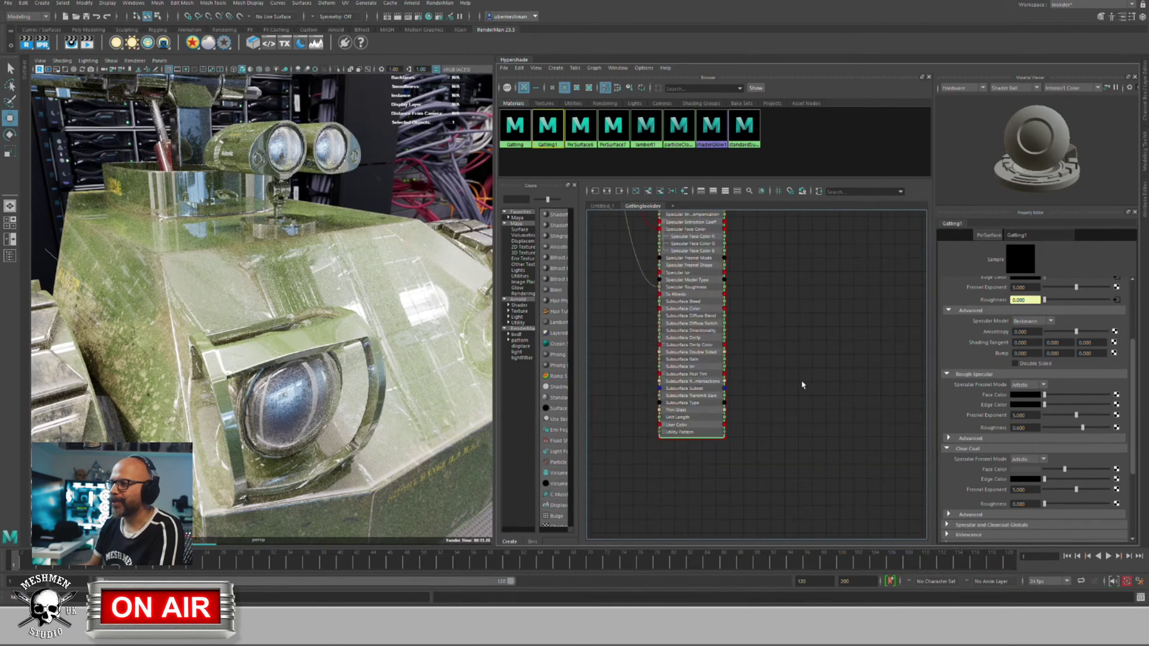
{"action": "mouse_move", "coordinate": [790, 316]}
{"action": "middle_mouse_down", "text": "alt"}
{"action": "mouse_move", "coordinate": [790, 496]}
{"action": "mouse_move", "coordinate": [764, 402]}
{"action": "mouse_move", "coordinate": [774, 508]}
{"action": "mouse_move", "coordinate": [810, 489]}
{"action": "mouse_move", "coordinate": [808, 527]}
{"action": "middle_mouse_up", "text": "alt"}
{"action": "middle_click_drag", "start_coordinate": [811, 299], "coordinate": [794, 539], "text": "alt"}
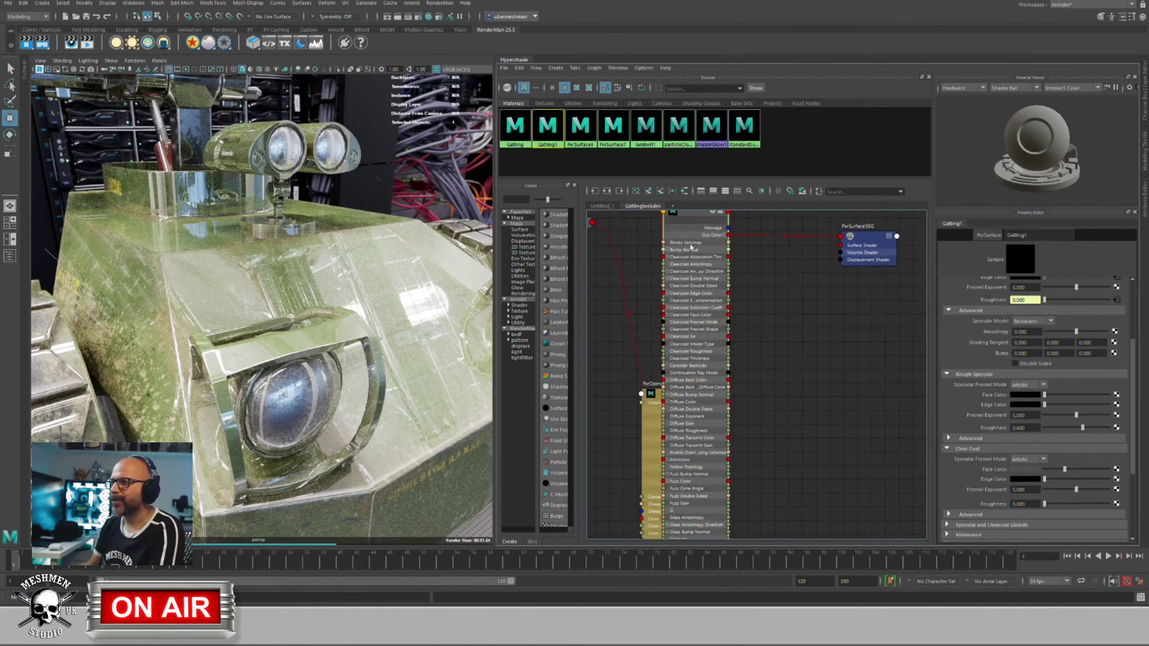
{"action": "middle_click_drag", "start_coordinate": [825, 326], "coordinate": [873, 368], "text": "alt"}
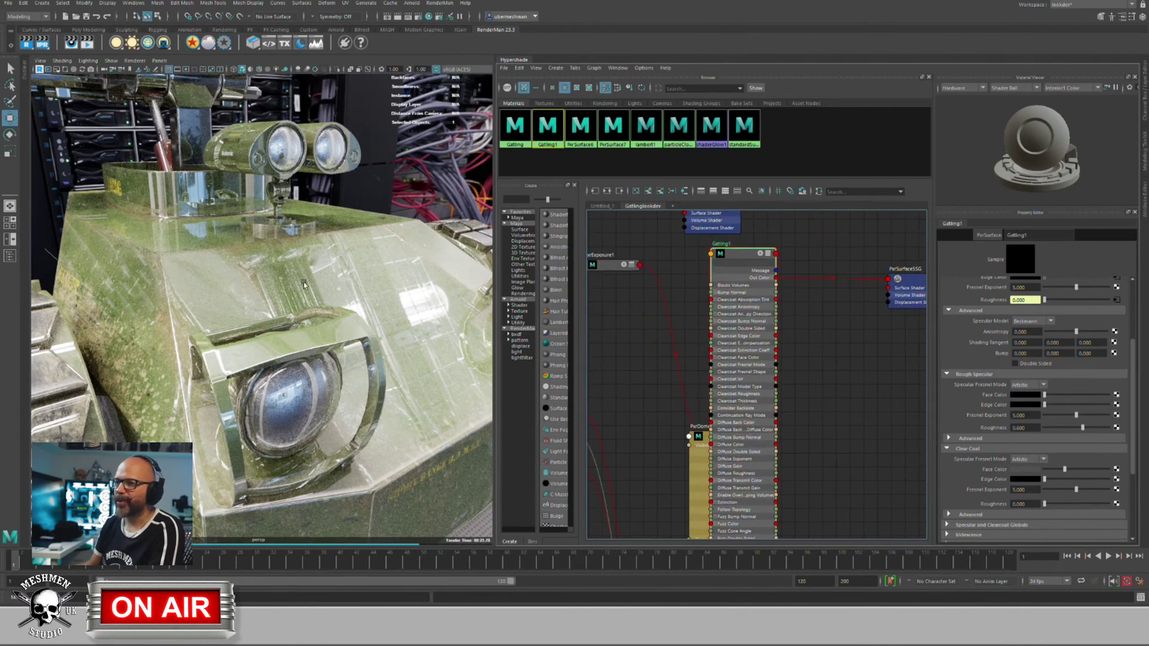
{"action": "middle_click_drag", "start_coordinate": [628, 369], "coordinate": [623, 401], "text": "alt"}
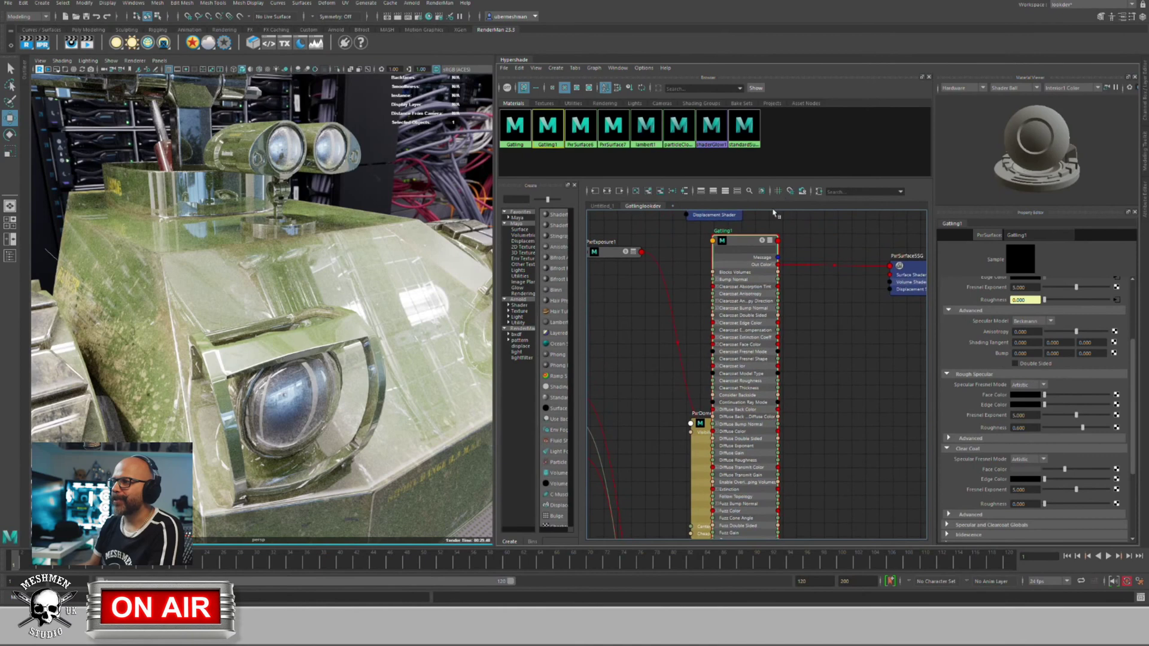
{"action": "left_click_drag", "start_coordinate": [744, 243], "coordinate": [755, 243]}
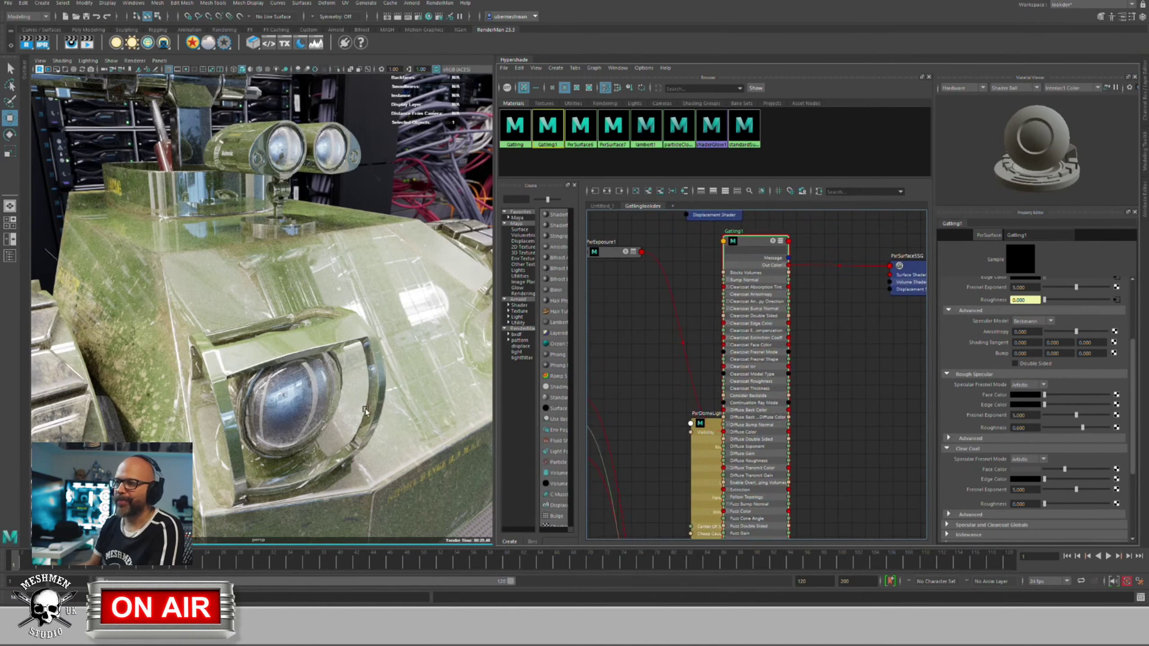
{"action": "left_click", "coordinate": [650, 349]}
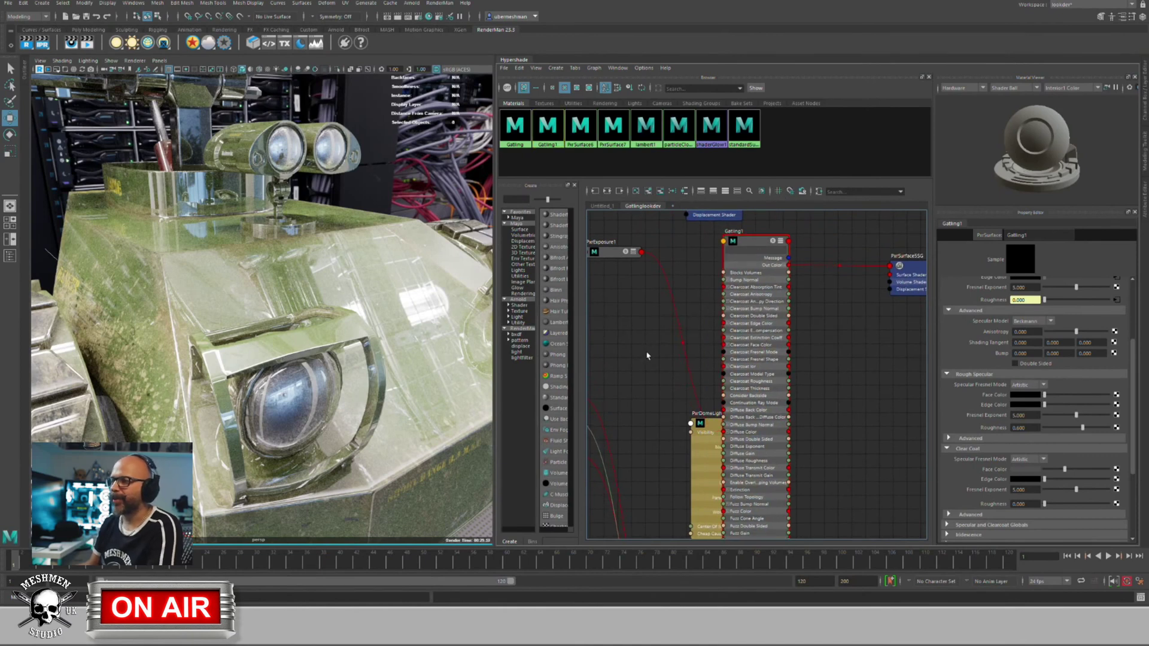
Step: Add a PxrBump node to the graph and place it between the COL and FACECOL texture nodes
{"action": "middle_click_drag", "start_coordinate": [641, 387], "coordinate": [741, 359], "text": "alt"}
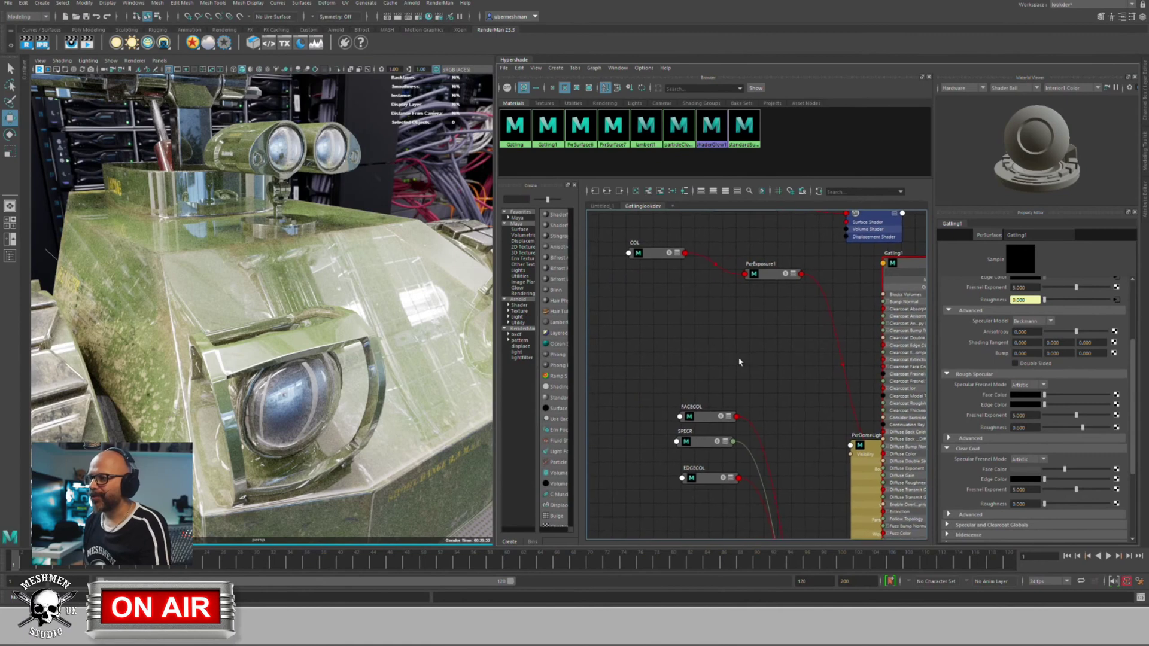
{"action": "key", "text": "Tab"}
{"action": "type", "text": "pxr"}
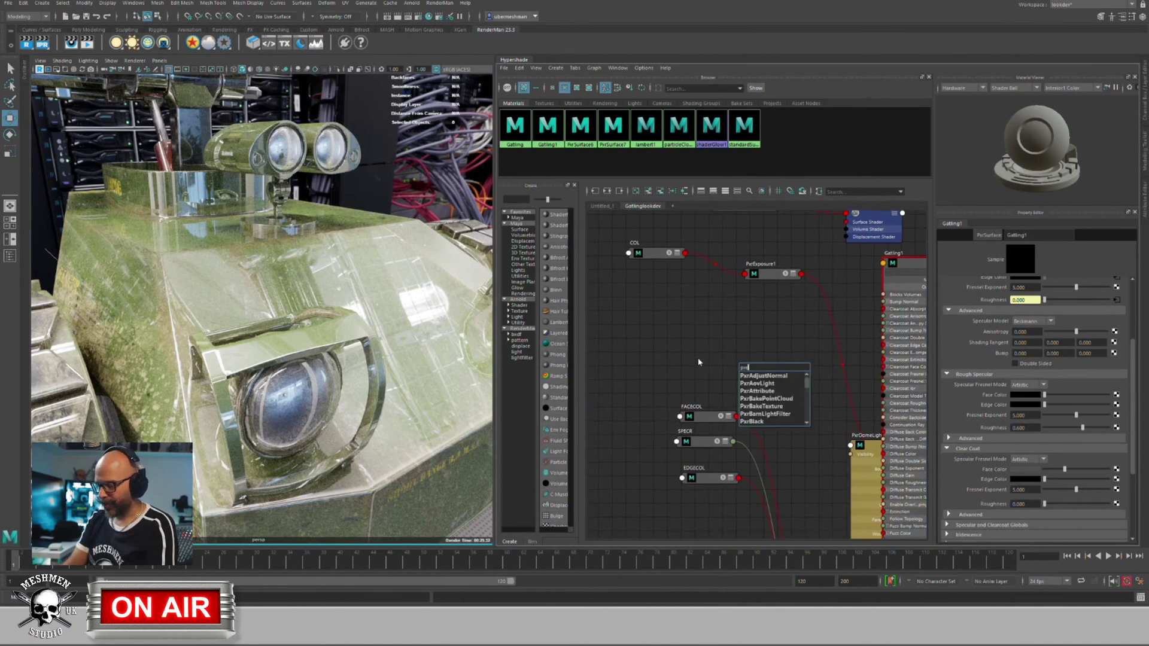
{"action": "type", "text": "bump"}
{"action": "key", "text": "Return"}
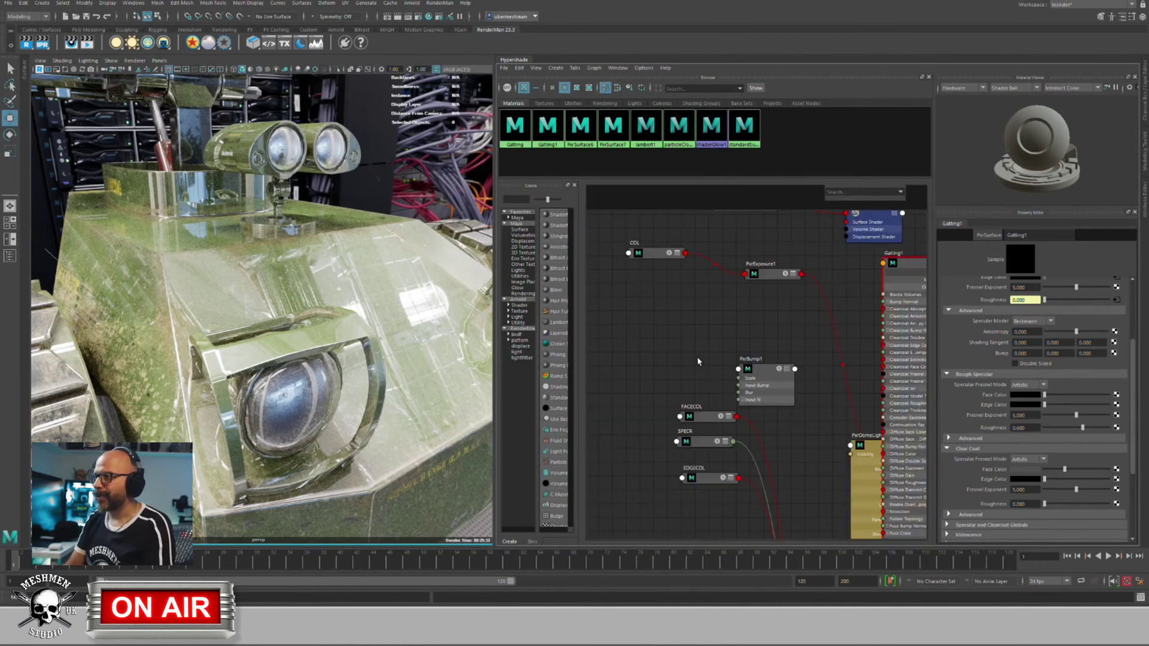
{"action": "left_click_drag", "start_coordinate": [767, 374], "coordinate": [727, 324]}
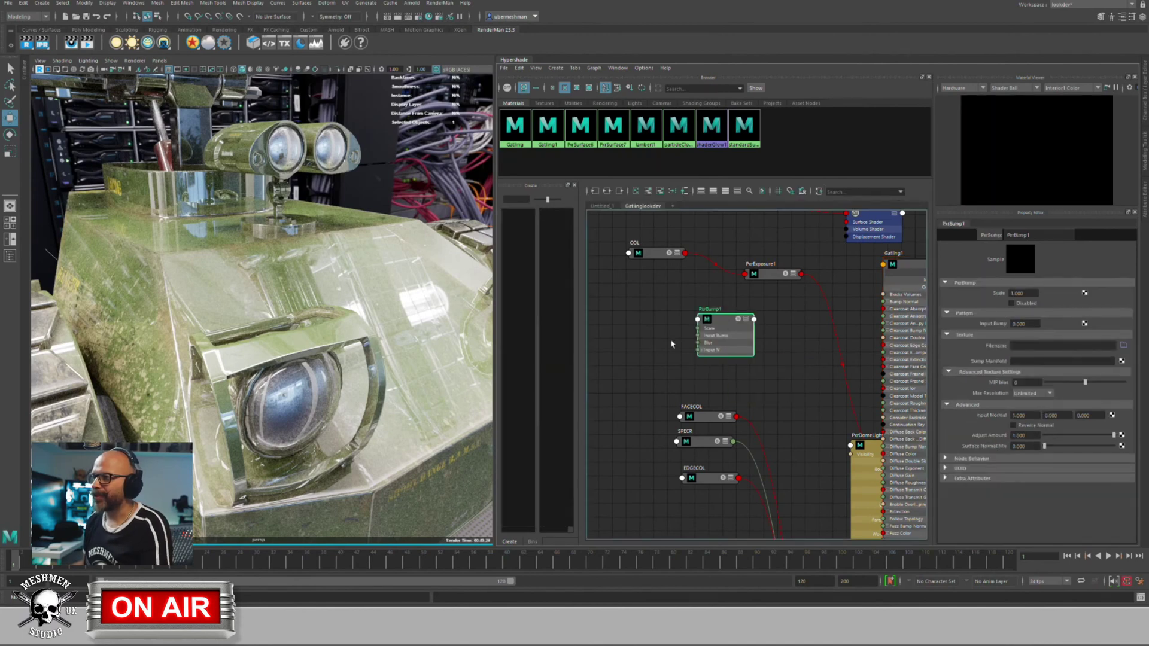
Step: Add a PxrVoronoise node and place it upstream of PxrBump1
{"action": "middle_click_drag", "start_coordinate": [626, 362], "coordinate": [695, 389], "text": "alt"}
{"action": "key", "text": "Tab"}
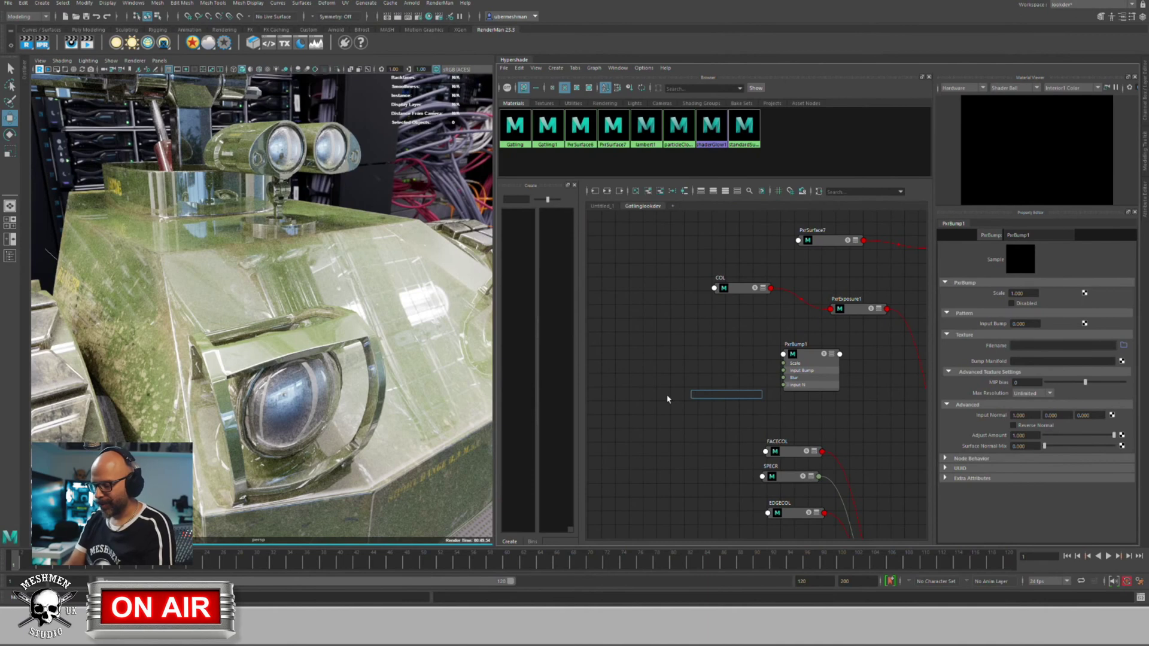
{"action": "type", "text": "pxr"}
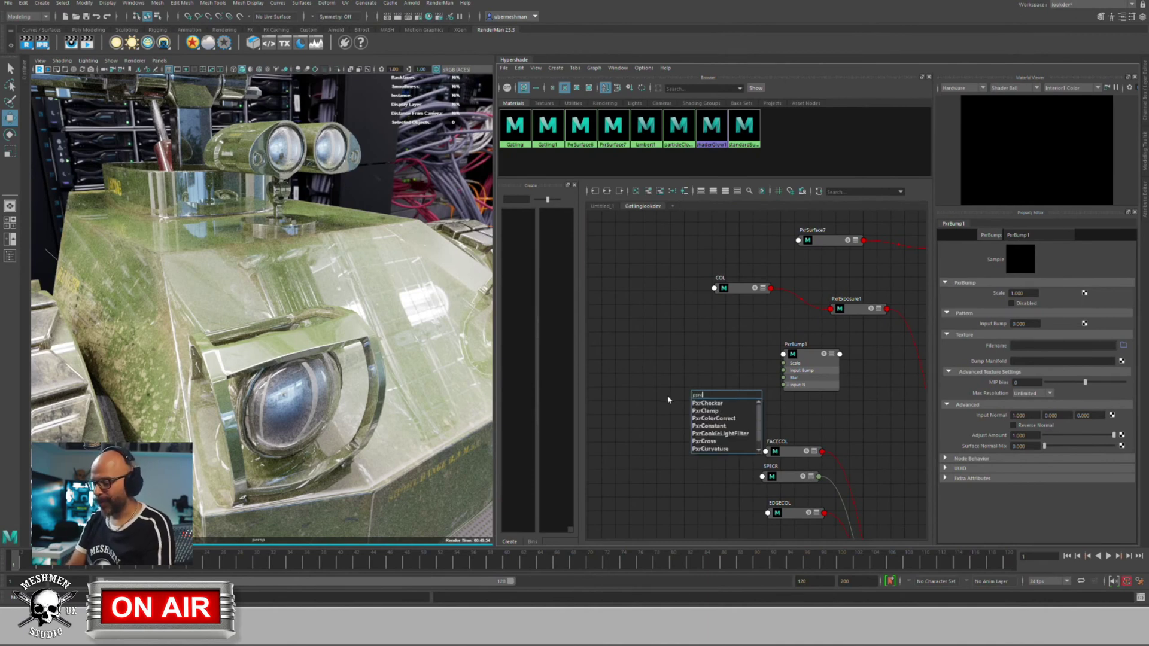
{"action": "type", "text": "v"}
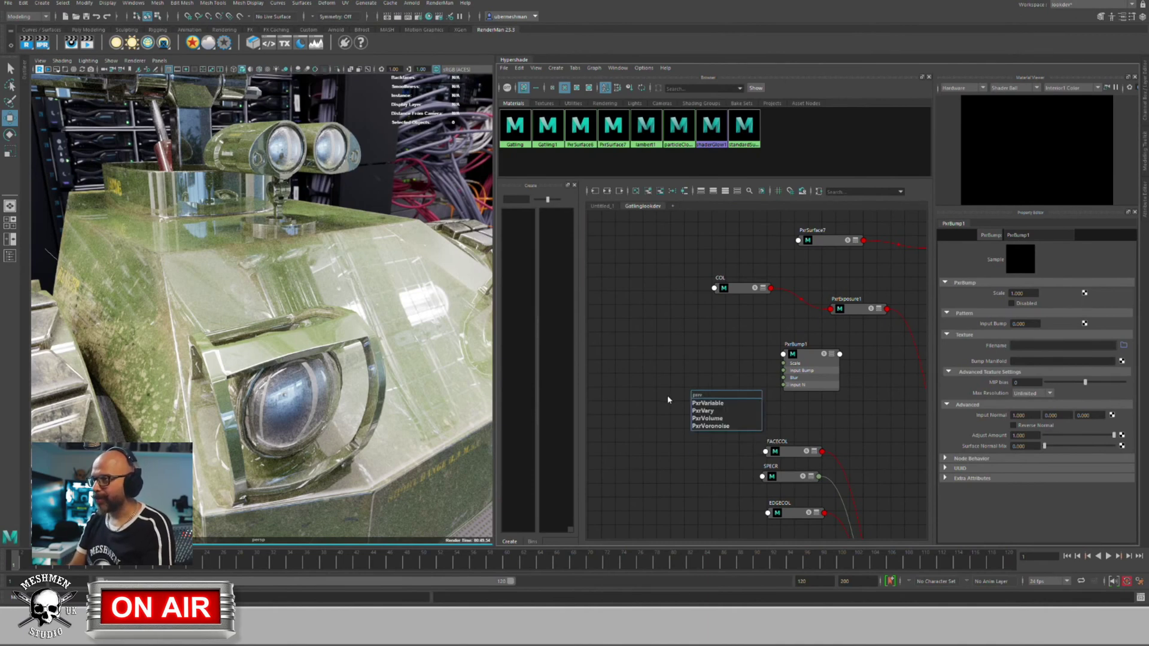
{"action": "key", "text": "Down"}
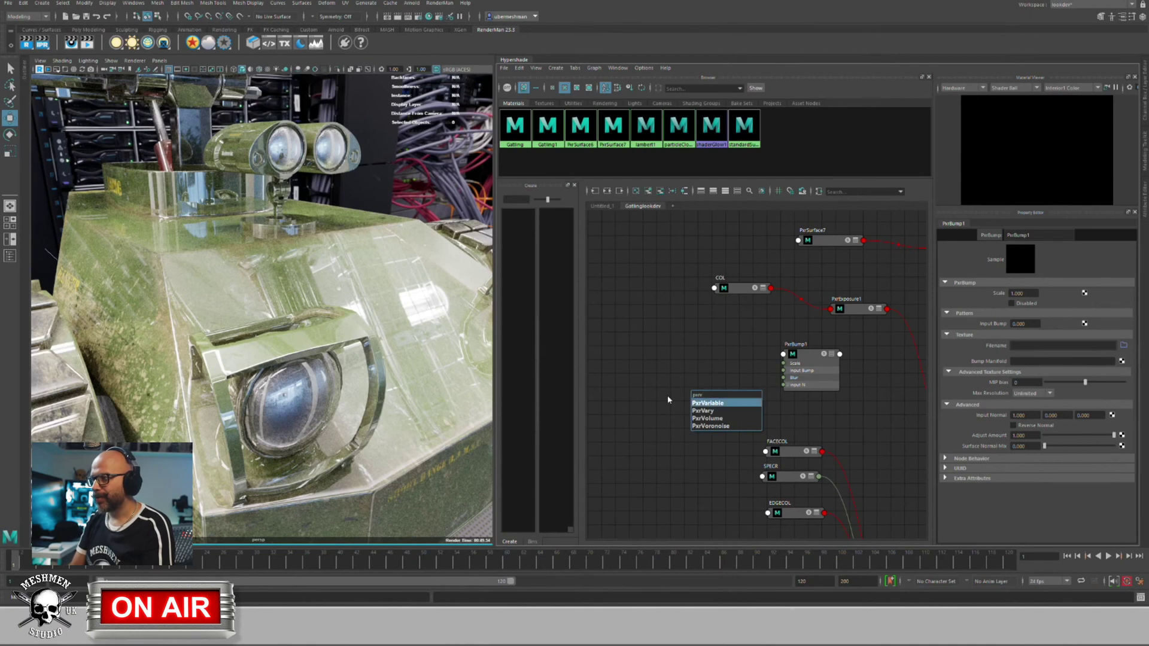
{"action": "key", "text": "Down"}
{"action": "key", "text": "Down"}
{"action": "key", "text": "Down"}
{"action": "key", "text": "Return"}
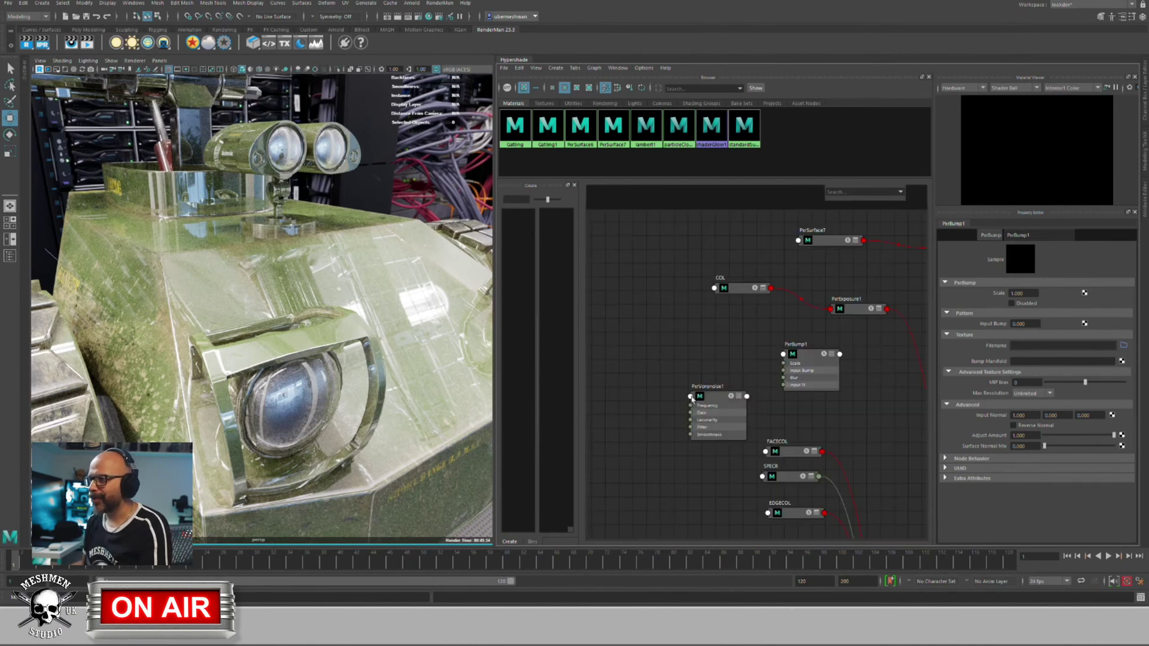
{"action": "left_click_drag", "start_coordinate": [711, 400], "coordinate": [694, 395]}
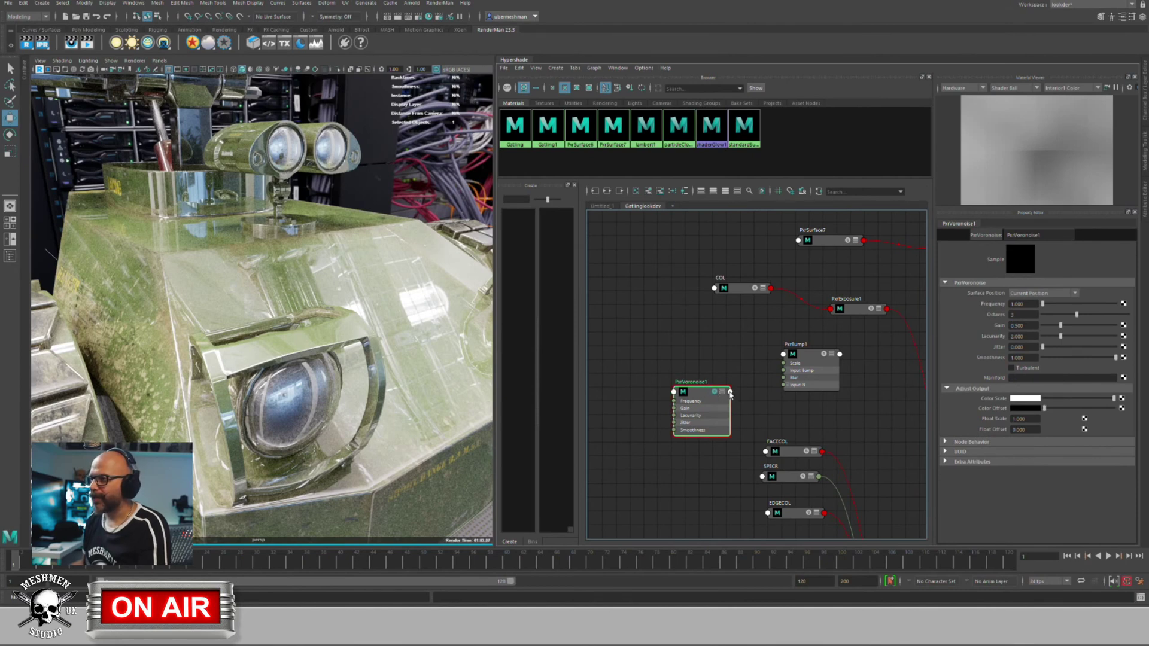
Step: Expand PxrVoronoise1 and PxrBump1 to their full attributes and connect the noise's Result RGB to the bump's Input N
{"action": "left_click_drag", "start_coordinate": [701, 394], "coordinate": [787, 336]}
{"action": "left_click", "coordinate": [712, 391]}
{"action": "left_click", "coordinate": [711, 391]}
{"action": "left_click", "coordinate": [760, 424]}
{"action": "left_click", "coordinate": [811, 355]}
{"action": "key", "text": "3"}
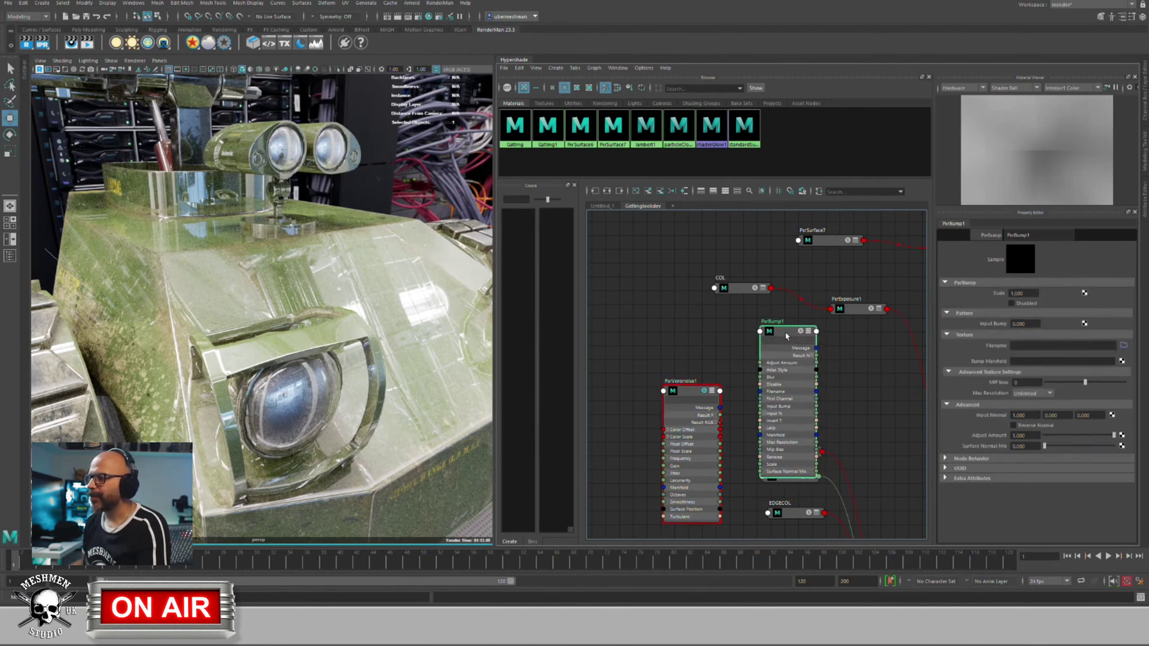
{"action": "left_click_drag", "start_coordinate": [691, 398], "coordinate": [765, 417]}
Step: Move PxrExposure1 clear and connect PxrBump1's Result N to the Bump Normal input of Gatling1
{"action": "left_click_drag", "start_coordinate": [778, 333], "coordinate": [854, 311]}
{"action": "key", "text": "3"}
{"action": "middle_click_drag", "start_coordinate": [804, 373], "coordinate": [698, 352], "text": "alt"}
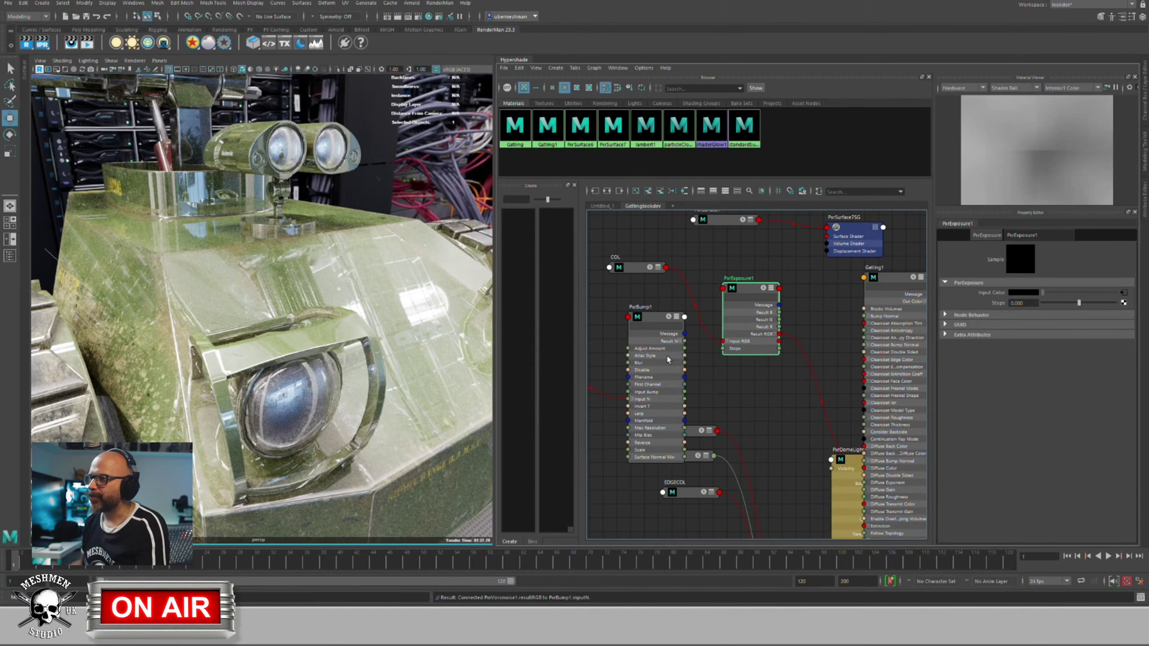
{"action": "left_click_drag", "start_coordinate": [683, 341], "coordinate": [871, 319]}
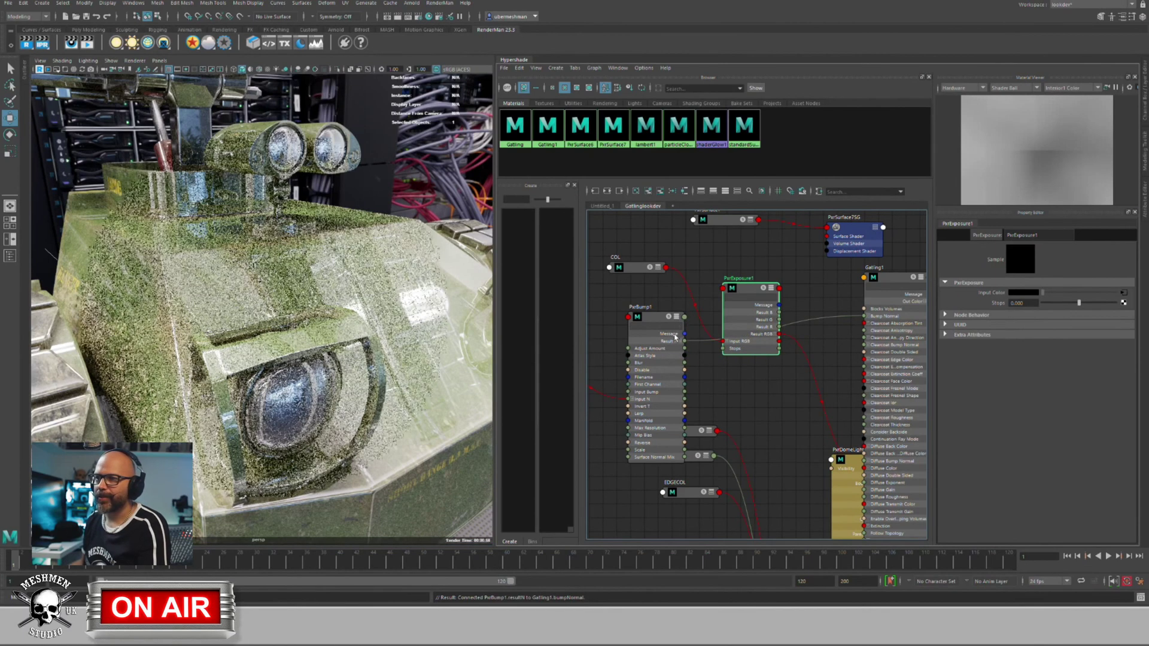
Step: Solo PxrBump1 and PxrVoronoise1 in turn to inspect their outputs on the vehicle in the live render
{"action": "middle_click_drag", "start_coordinate": [643, 331], "coordinate": [749, 337], "text": "alt"}
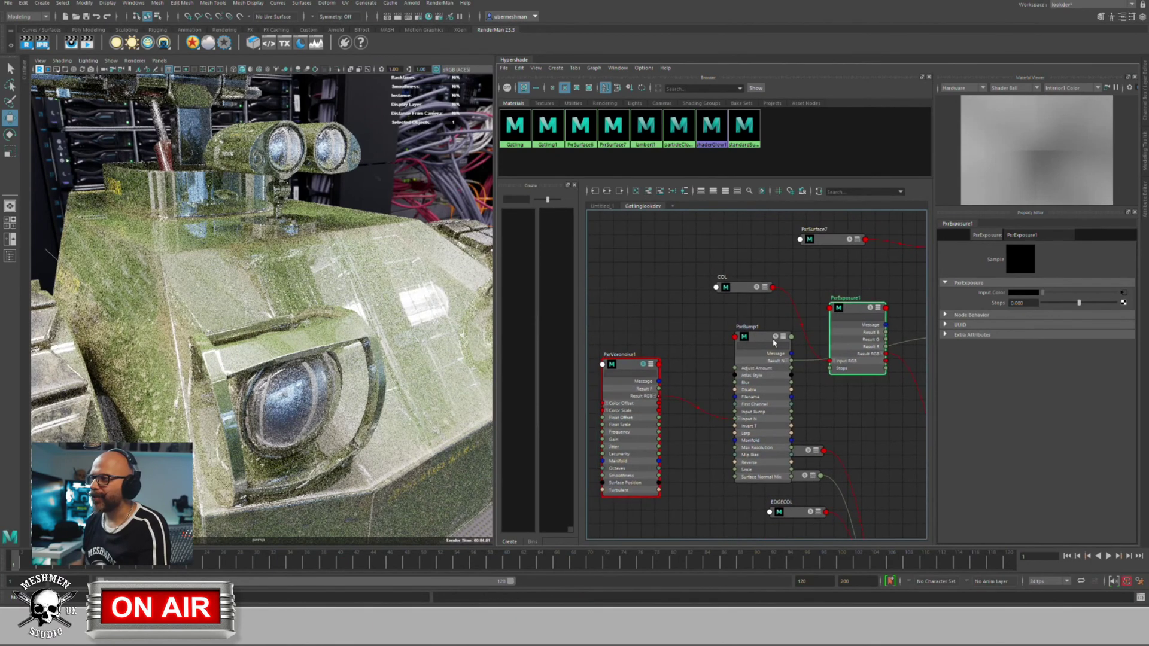
{"action": "left_click", "coordinate": [778, 338]}
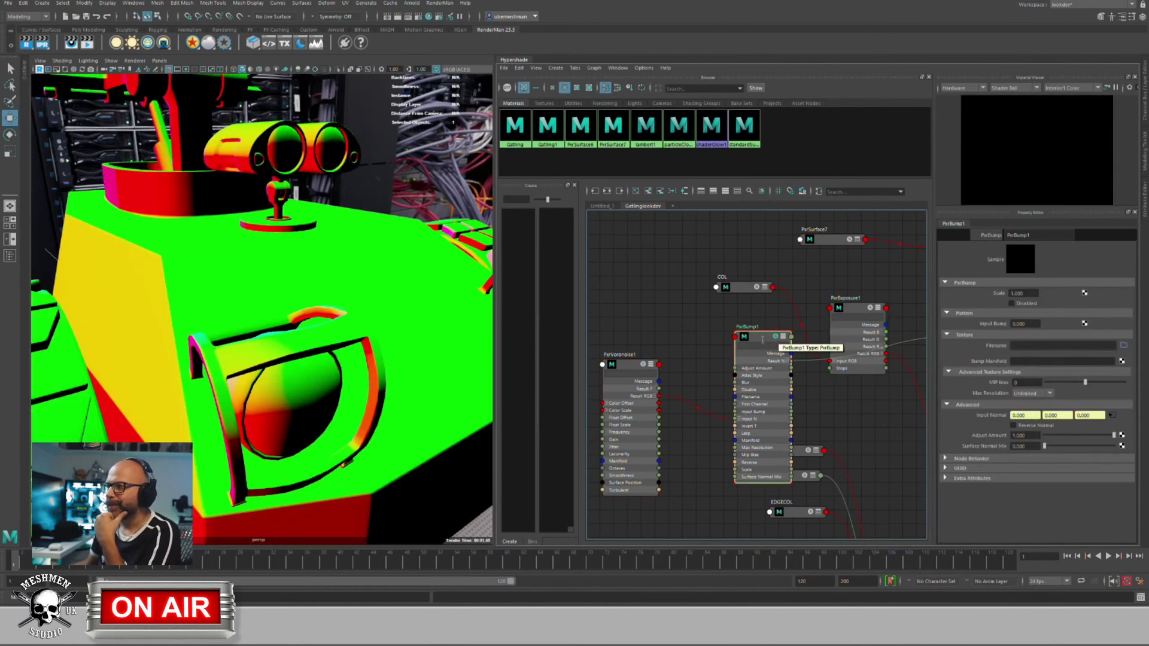
{"action": "left_click", "coordinate": [644, 369]}
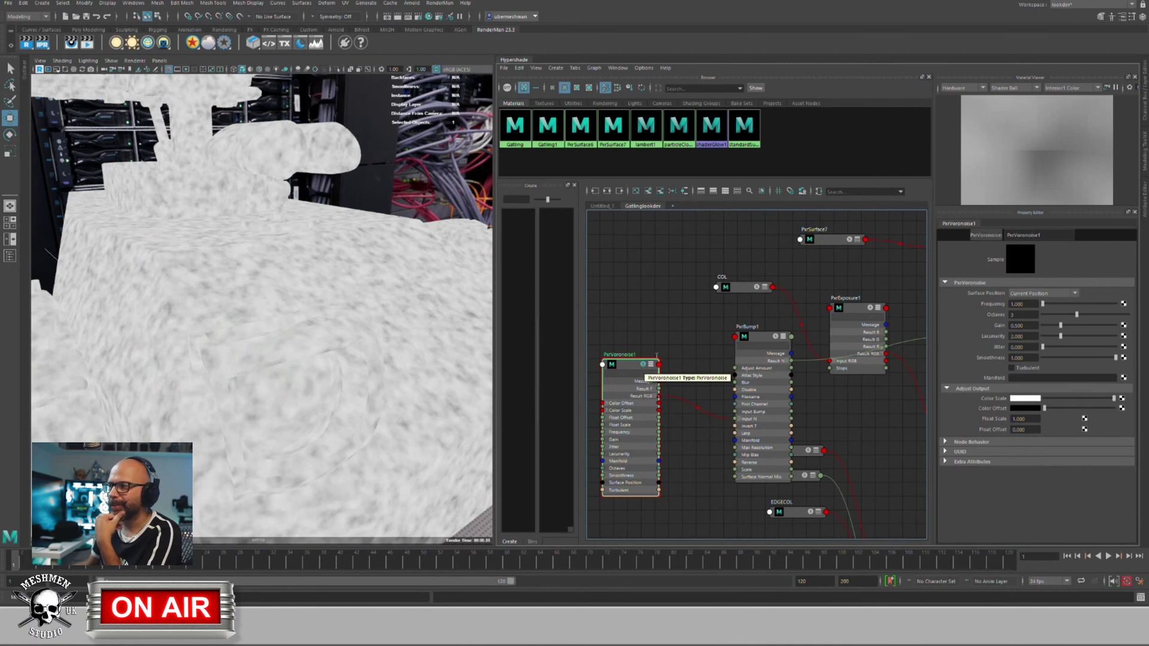
{"action": "middle_click_drag", "start_coordinate": [711, 396], "coordinate": [708, 394], "text": "alt"}
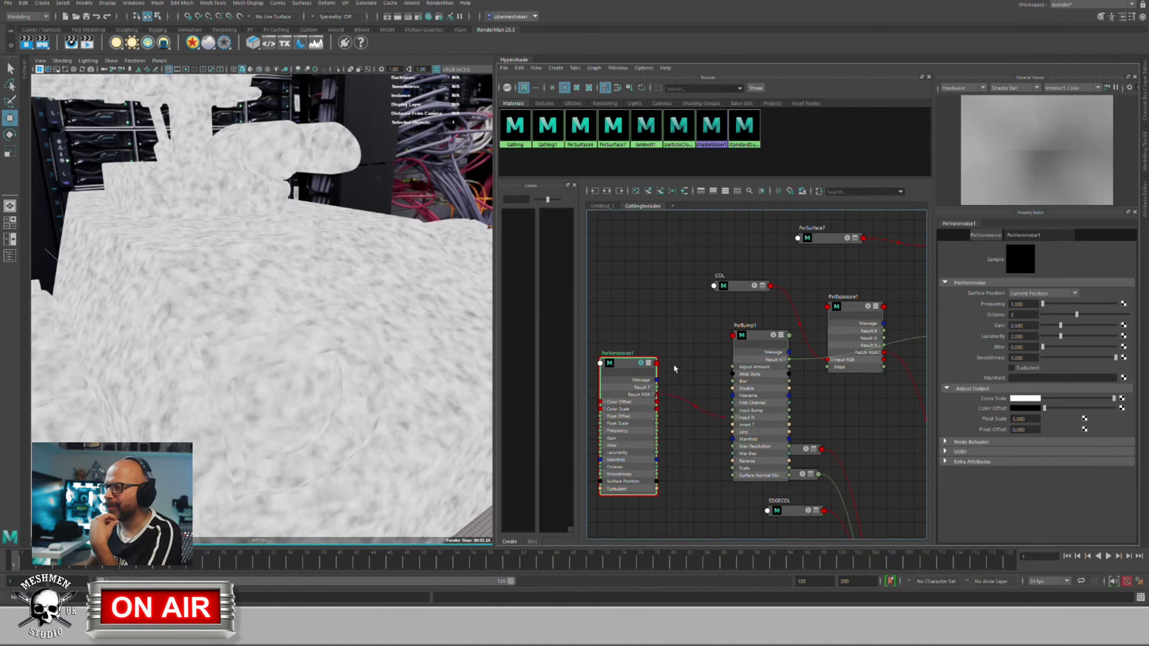
{"action": "left_click_drag", "start_coordinate": [633, 366], "coordinate": [630, 366]}
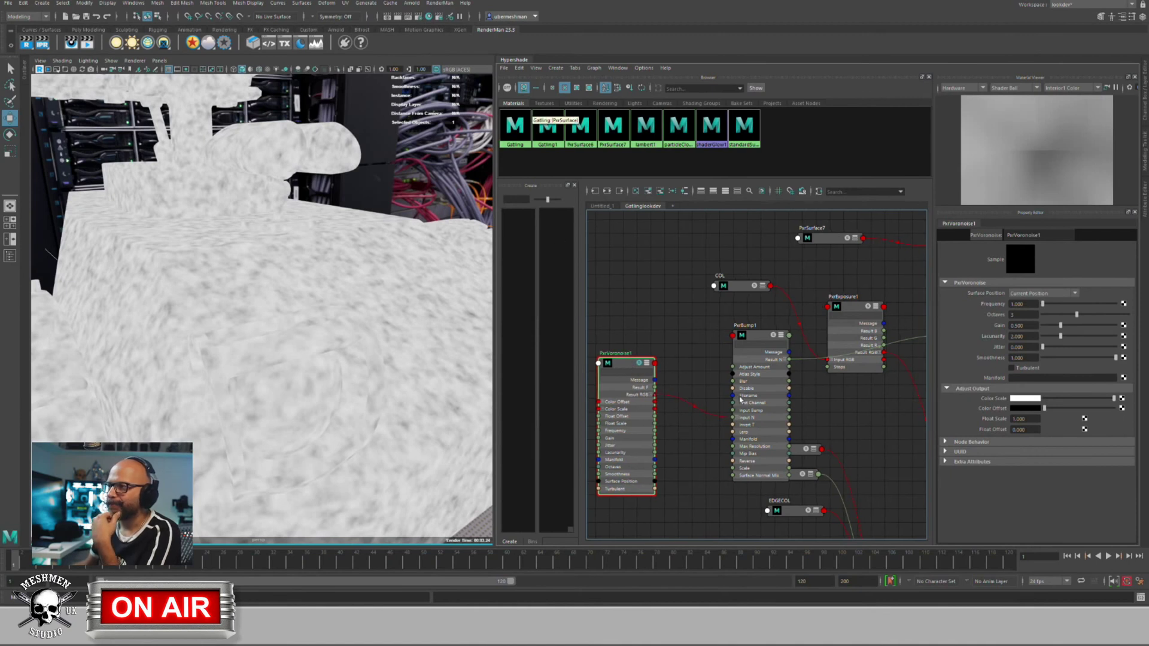
Step: Set the Scale of PxrBump1 to 10
{"action": "left_click", "coordinate": [752, 340]}
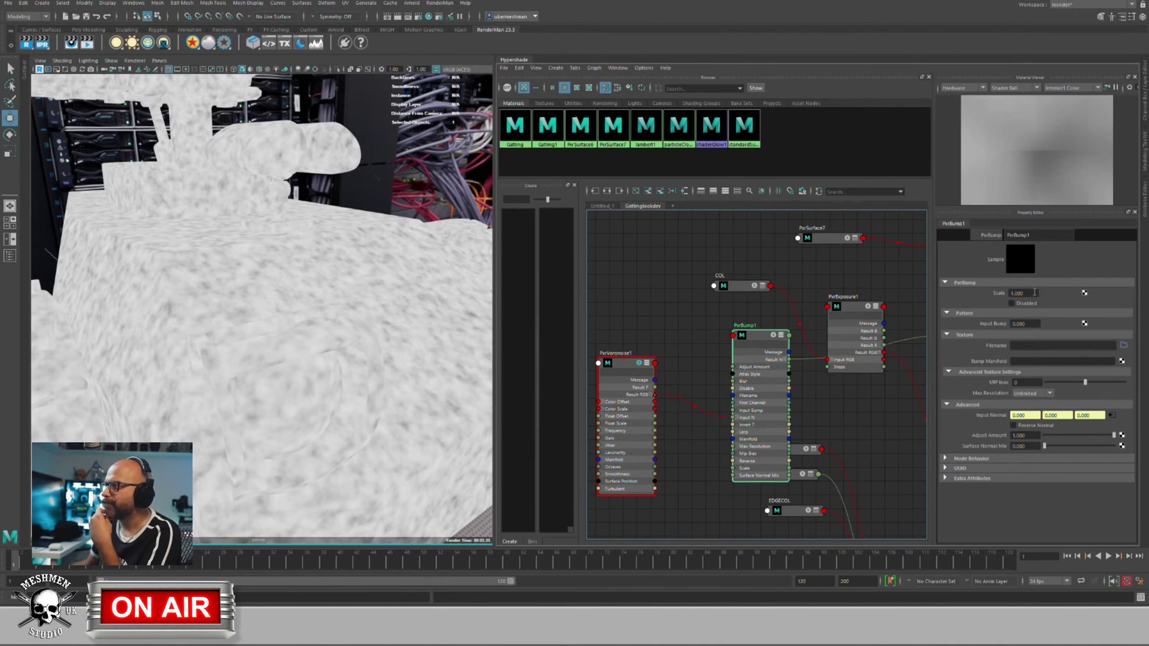
{"action": "left_click", "coordinate": [1021, 293]}
{"action": "type", "text": "10"}
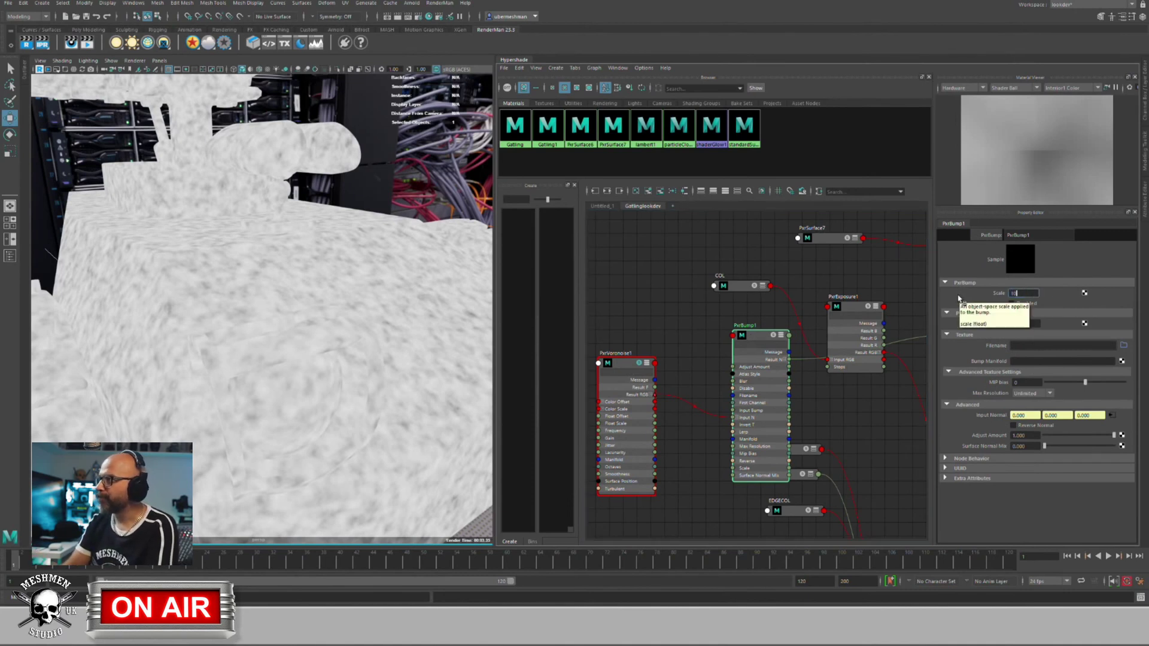
{"action": "key", "text": "Return"}
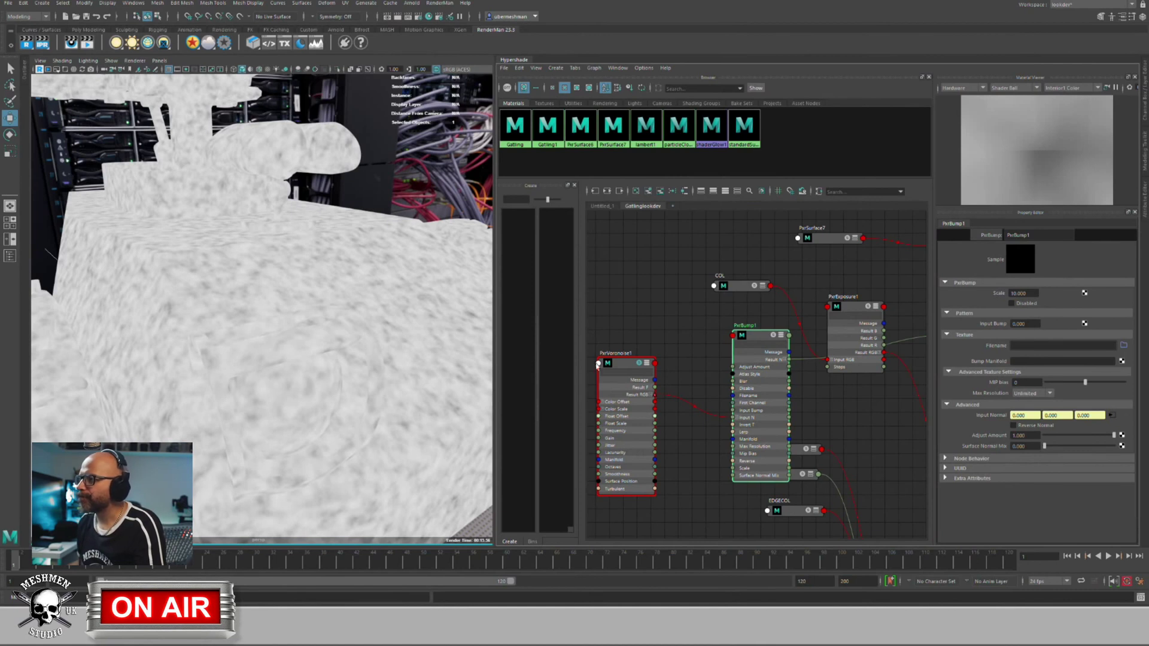
Step: Collapse the Gatling1 and PxrExposure1 nodes, moving Gatling1 lower and PxrExposure1 higher in the graph
{"action": "middle_click_drag", "start_coordinate": [792, 321], "coordinate": [617, 324]}
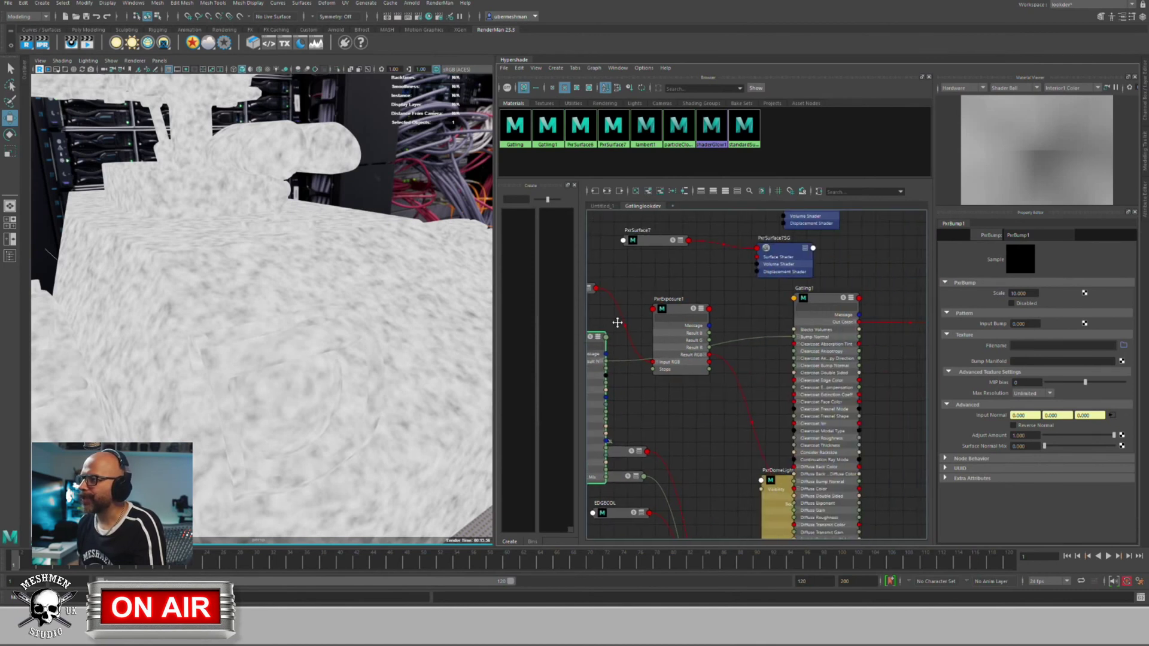
{"action": "left_click", "coordinate": [827, 307]}
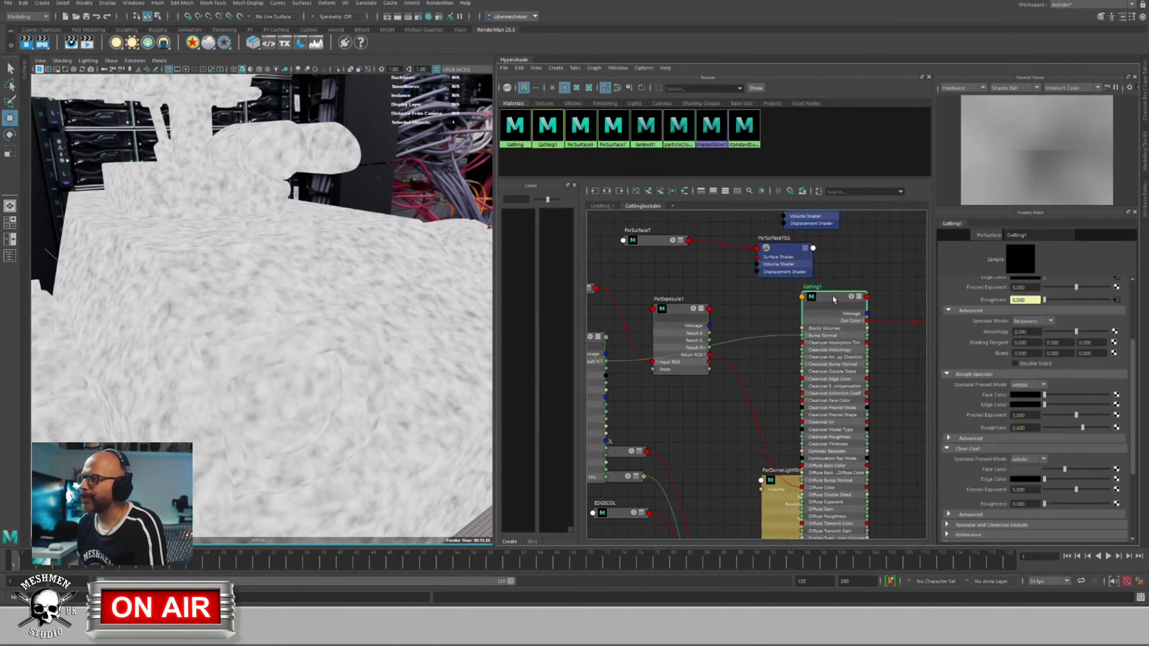
{"action": "key", "text": "1"}
{"action": "left_click_drag", "start_coordinate": [826, 301], "coordinate": [854, 404]}
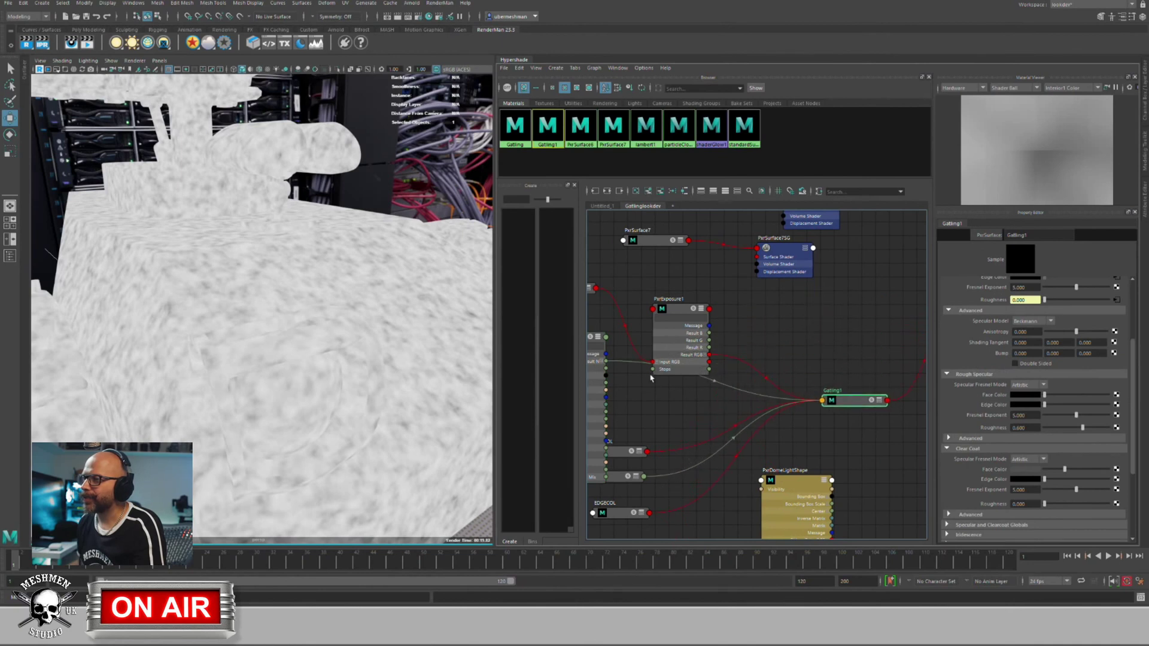
{"action": "left_click_drag", "start_coordinate": [674, 310], "coordinate": [678, 274]}
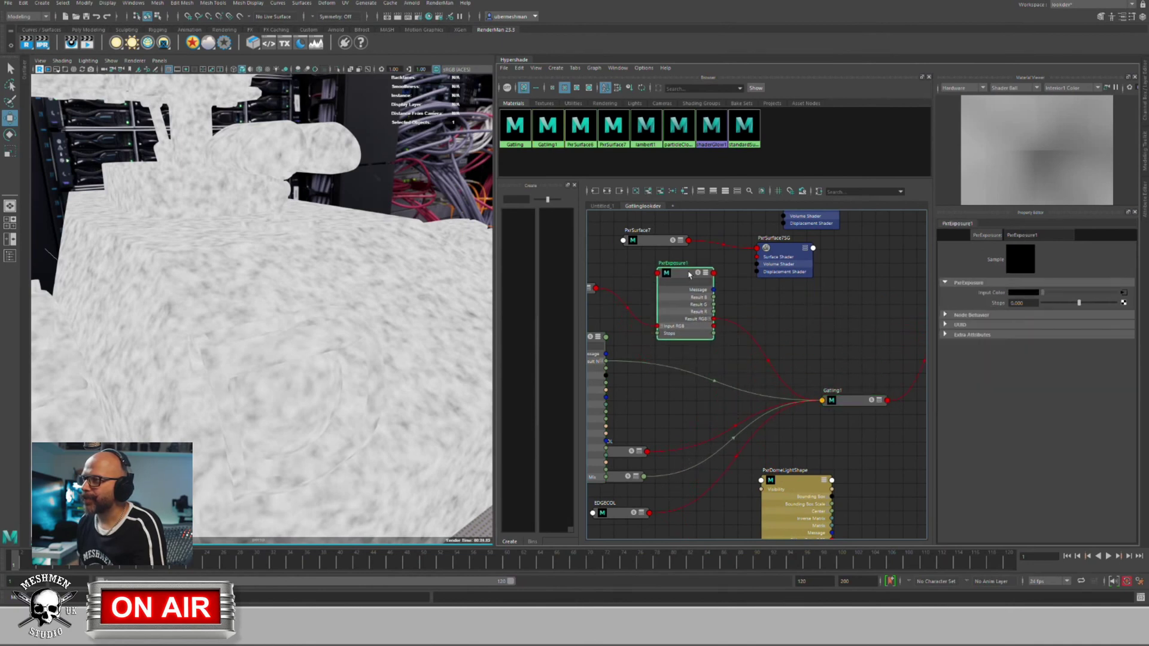
{"action": "key", "text": "1"}
{"action": "middle_click_drag", "start_coordinate": [698, 333], "coordinate": [827, 300], "text": "alt"}
Step: Collapse the PxrBump1 and PxrVoronoise1 nodes and move PxrBump1 slightly lower, level with the noise node
{"action": "left_click", "coordinate": [714, 309]}
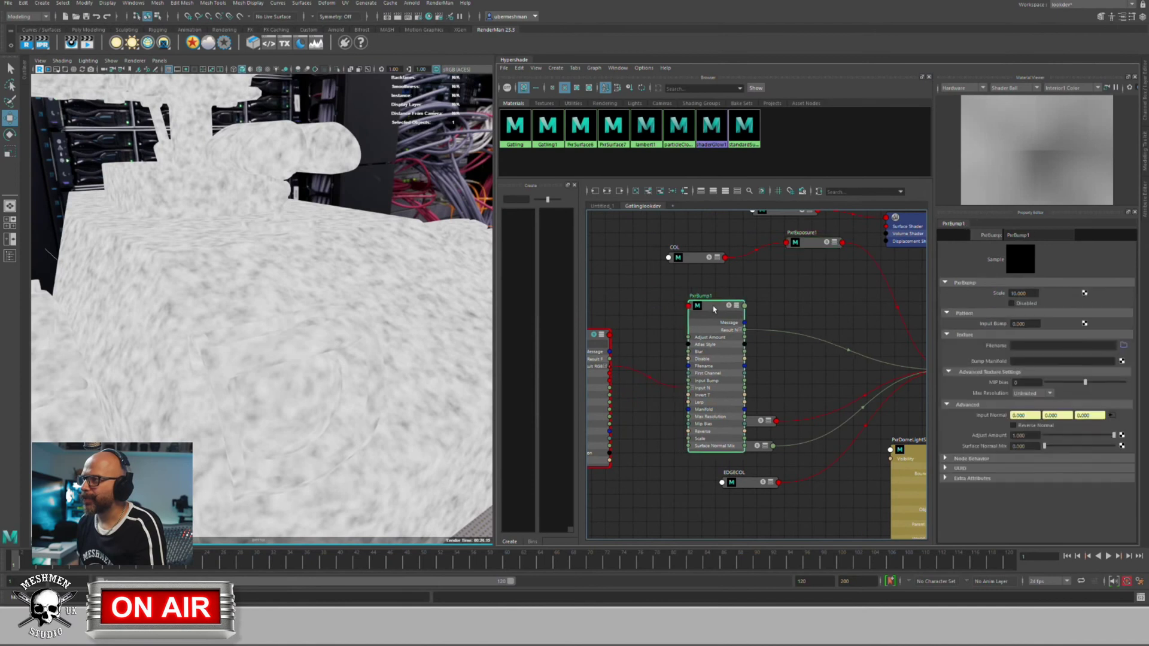
{"action": "key", "text": "1"}
{"action": "left_click_drag", "start_coordinate": [713, 308], "coordinate": [715, 341]}
{"action": "middle_click_drag", "start_coordinate": [714, 341], "coordinate": [834, 348], "text": "alt"}
{"action": "left_click", "coordinate": [699, 346]}
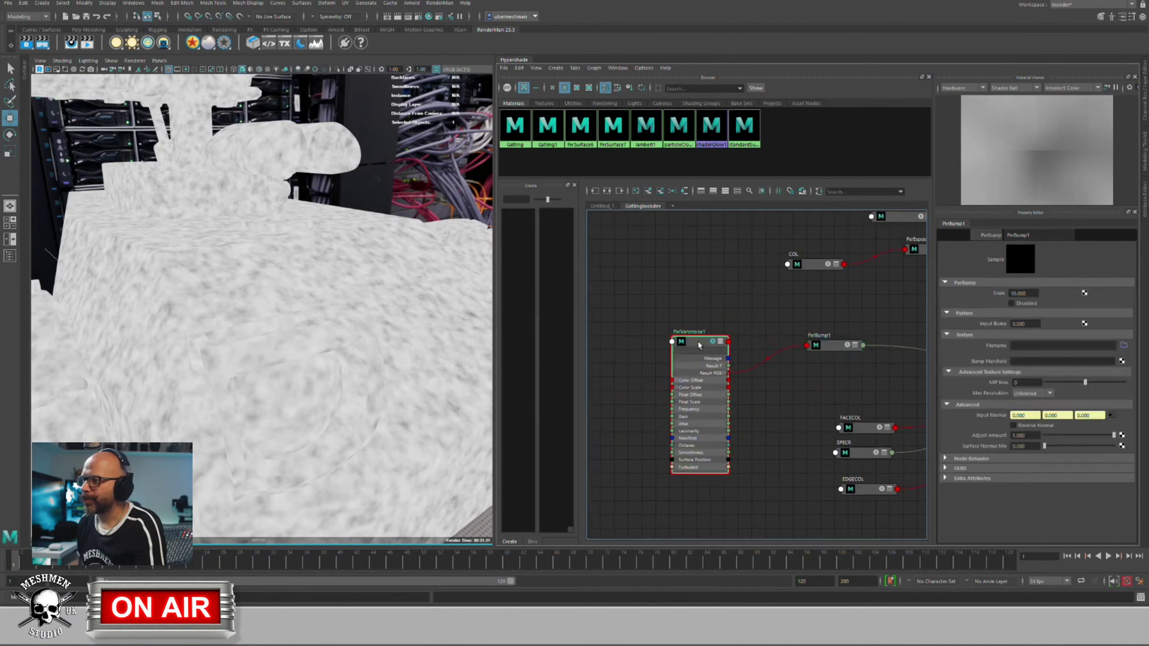
{"action": "key", "text": "1"}
{"action": "middle_click_drag", "start_coordinate": [698, 345], "coordinate": [603, 360], "text": "alt"}
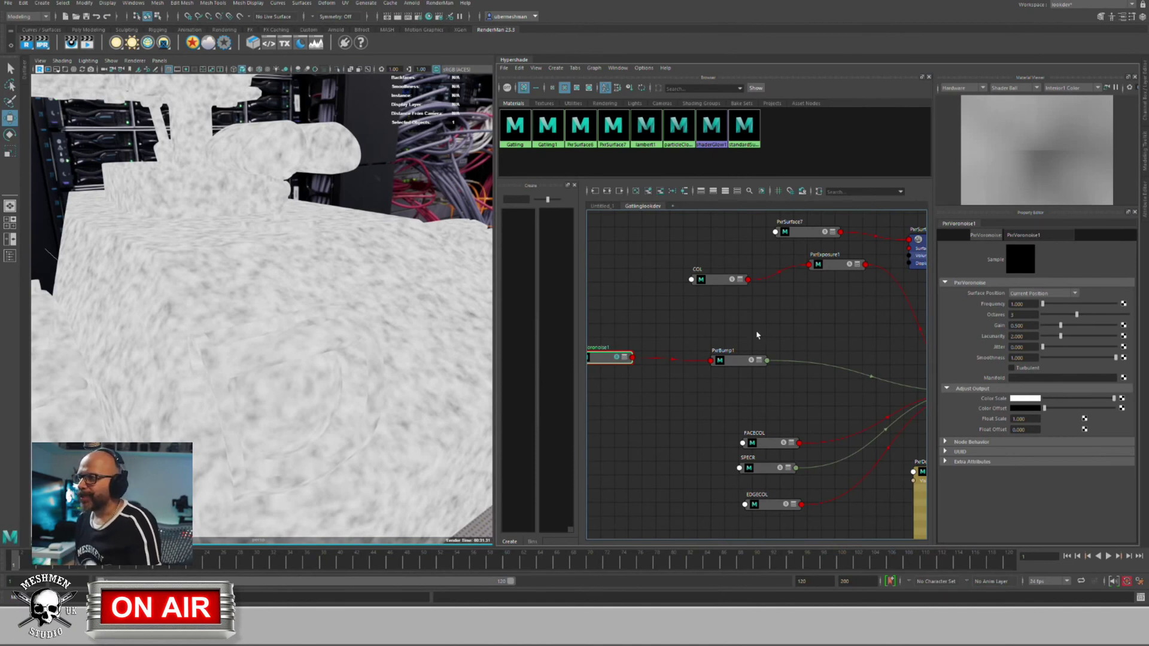
Step: Reposition the collapsed PxrVoronoise1 node slightly below and closer to PxrBump1
{"action": "middle_click_drag", "start_coordinate": [756, 335], "coordinate": [745, 339], "text": "alt"}
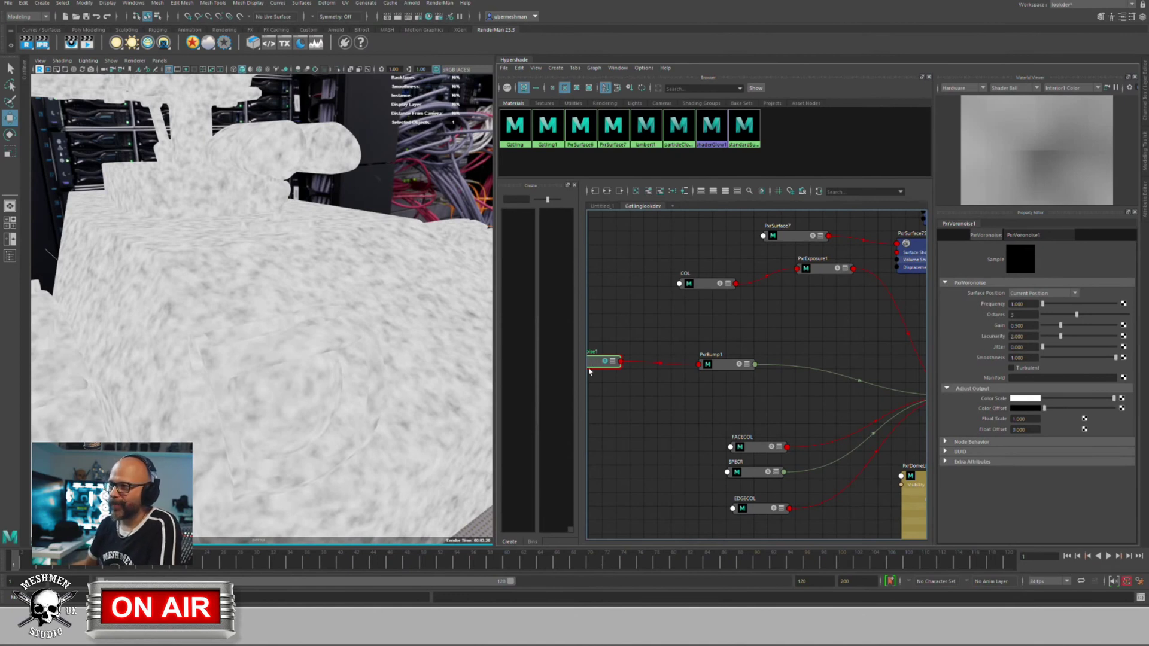
{"action": "left_click_drag", "start_coordinate": [589, 372], "coordinate": [626, 398]}
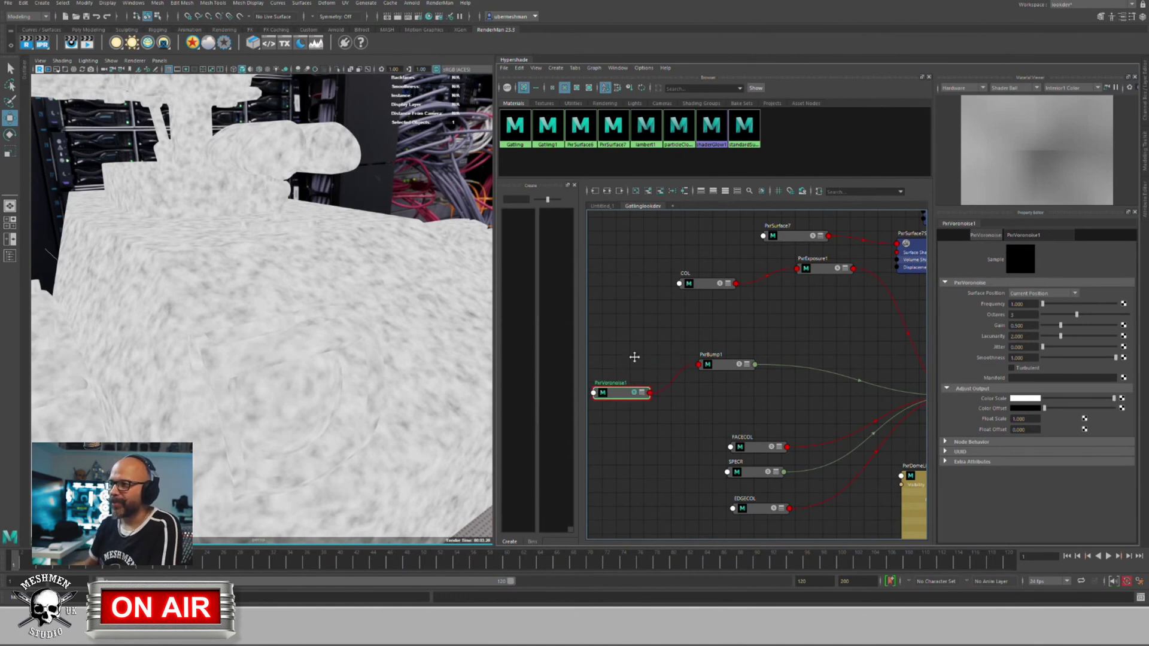
{"action": "middle_click_drag", "start_coordinate": [630, 357], "coordinate": [659, 357]}
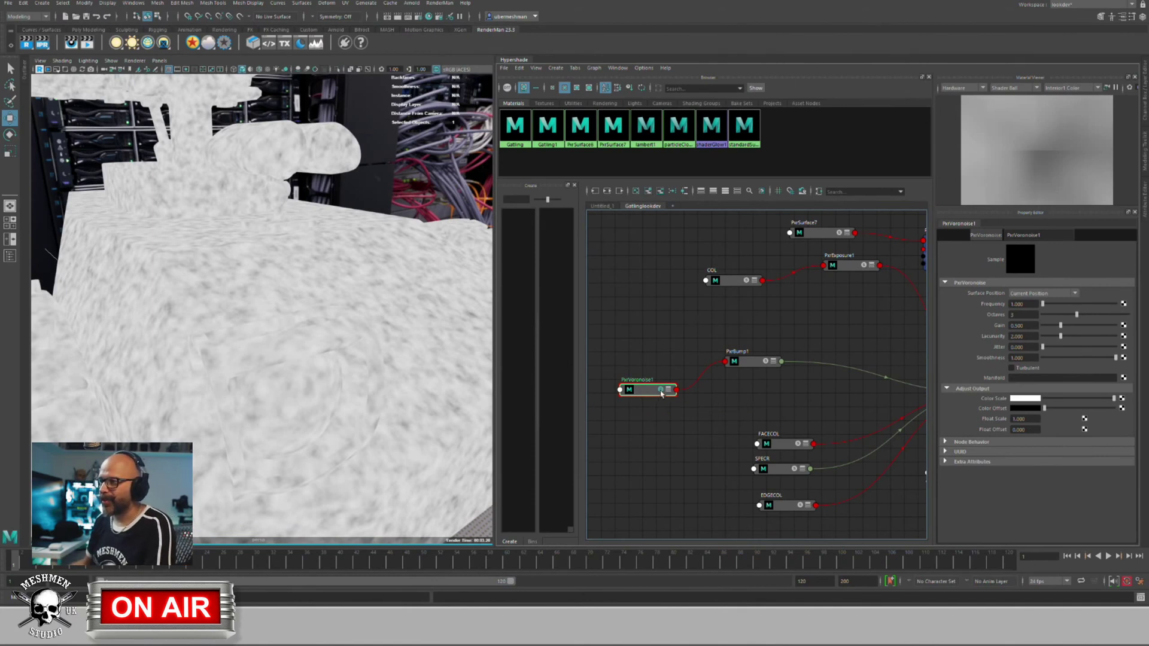
{"action": "left_click_drag", "start_coordinate": [661, 393], "coordinate": [663, 392]}
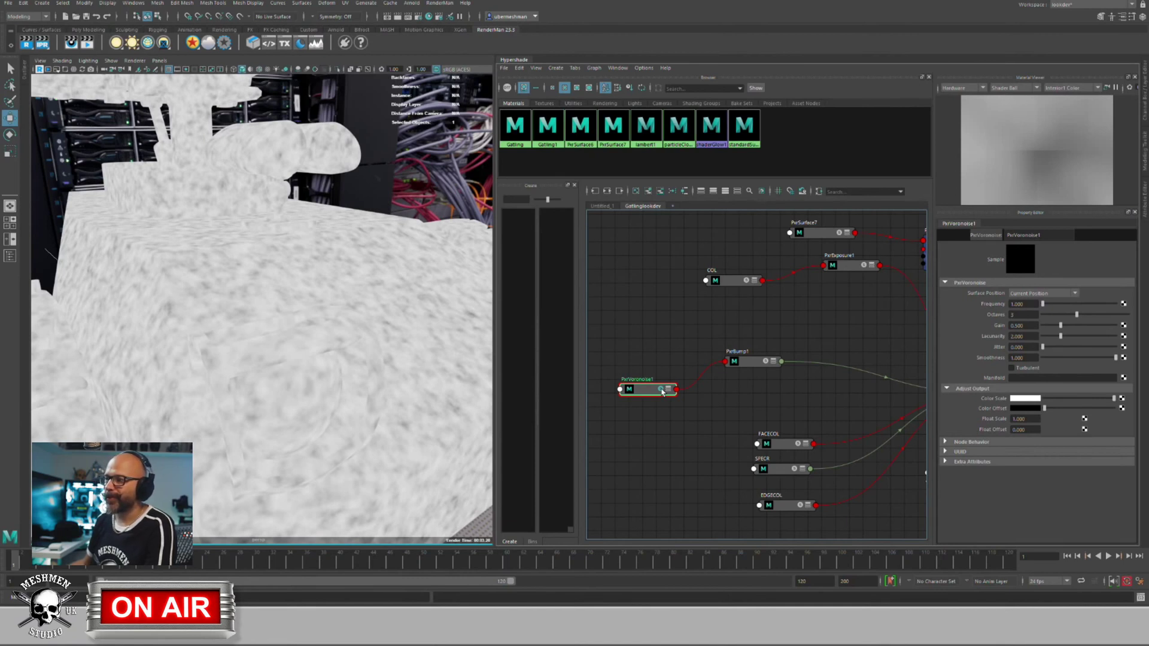
Step: Check the noise pattern on the vehicle from another angle in the live render and toggle the solo of PxrVoronoise1
{"action": "middle_click_drag", "start_coordinate": [763, 399], "coordinate": [742, 389], "text": "alt"}
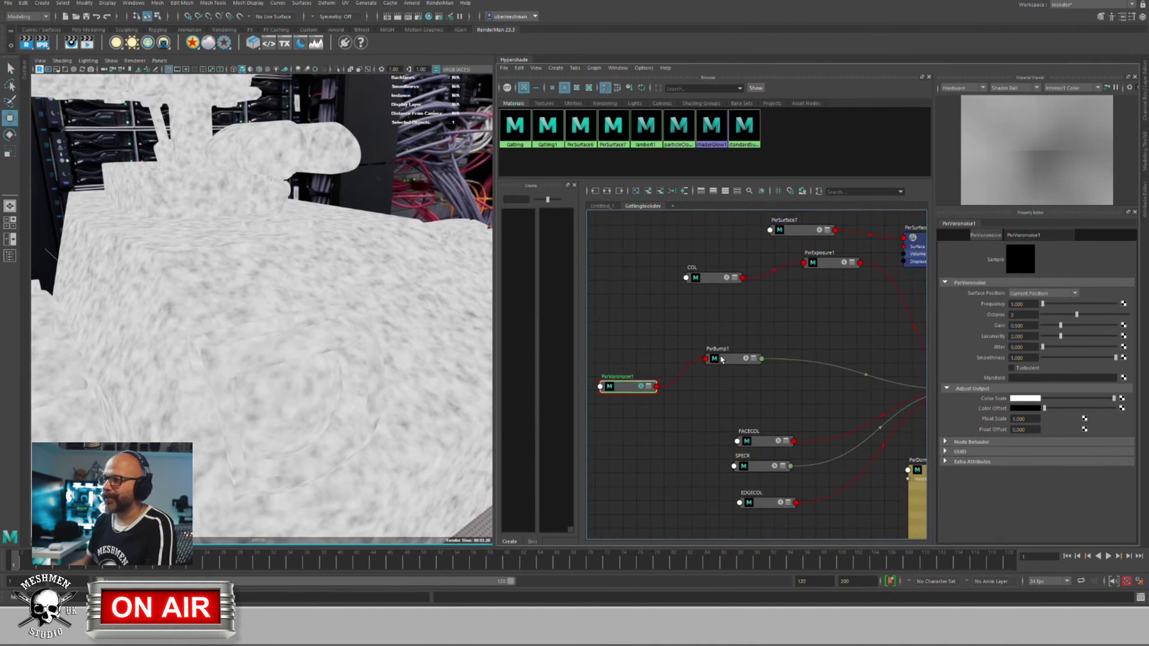
{"action": "left_click", "coordinate": [723, 362]}
{"action": "left_click_drag", "start_coordinate": [171, 349], "coordinate": [197, 326], "text": "alt"}
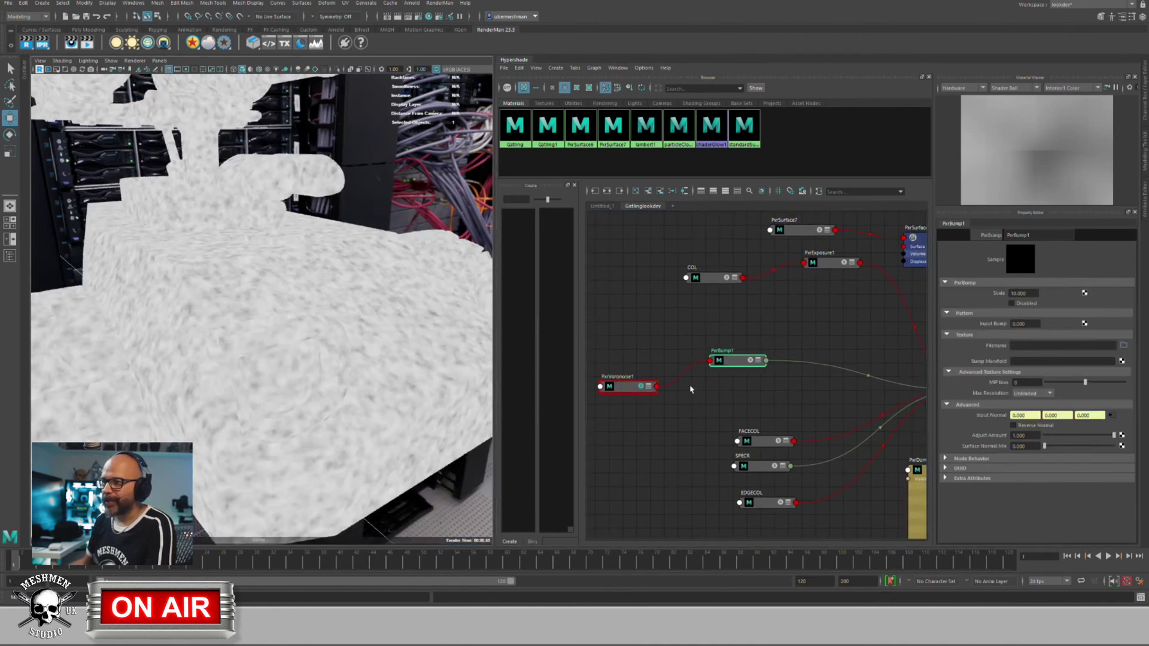
{"action": "left_click", "coordinate": [642, 391]}
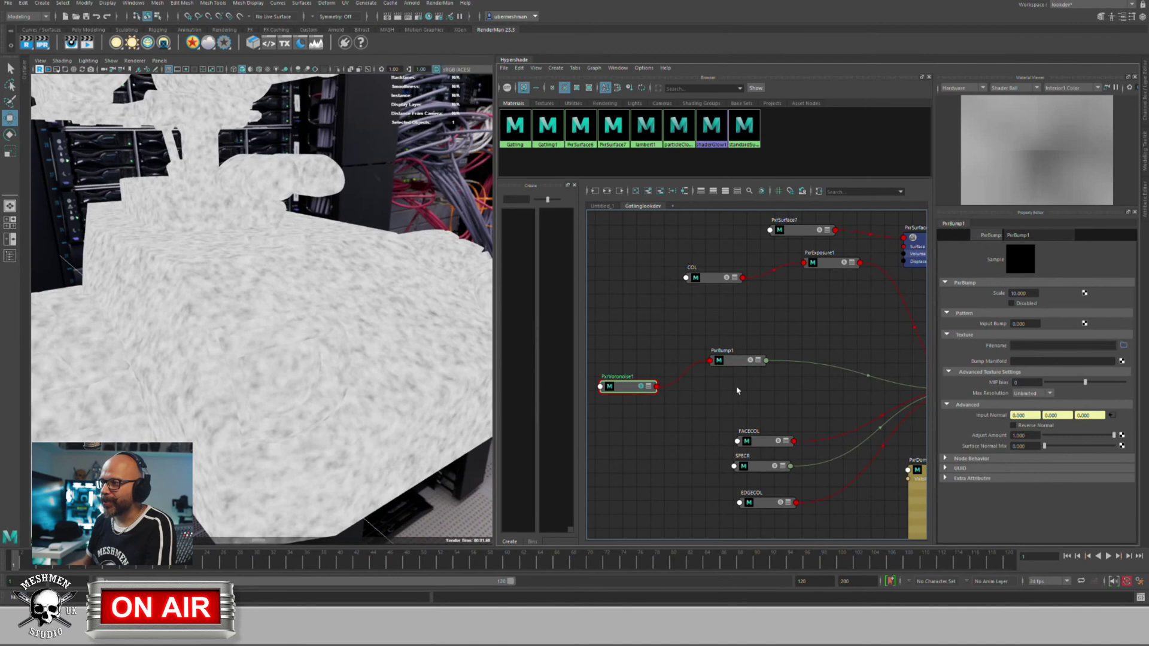
Step: Move the collapsed PxrBump1 node slightly lower, roughly level with PxrVoronoise1
{"action": "middle_click_drag", "start_coordinate": [615, 425], "coordinate": [556, 422], "text": "alt"}
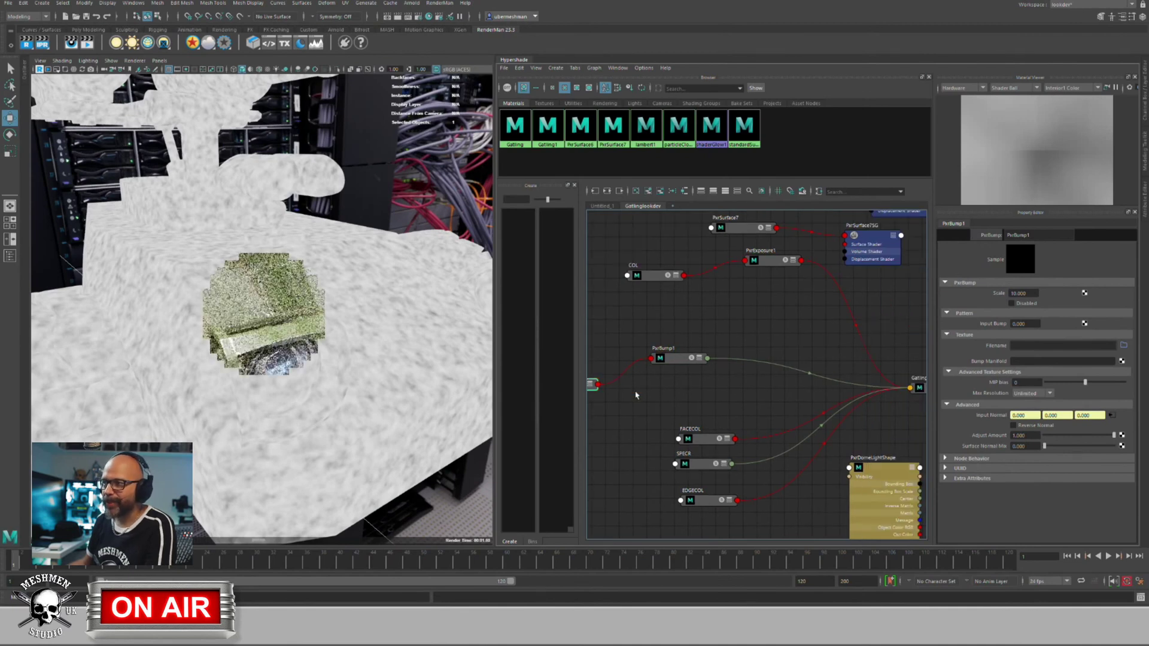
{"action": "left_click", "coordinate": [688, 366]}
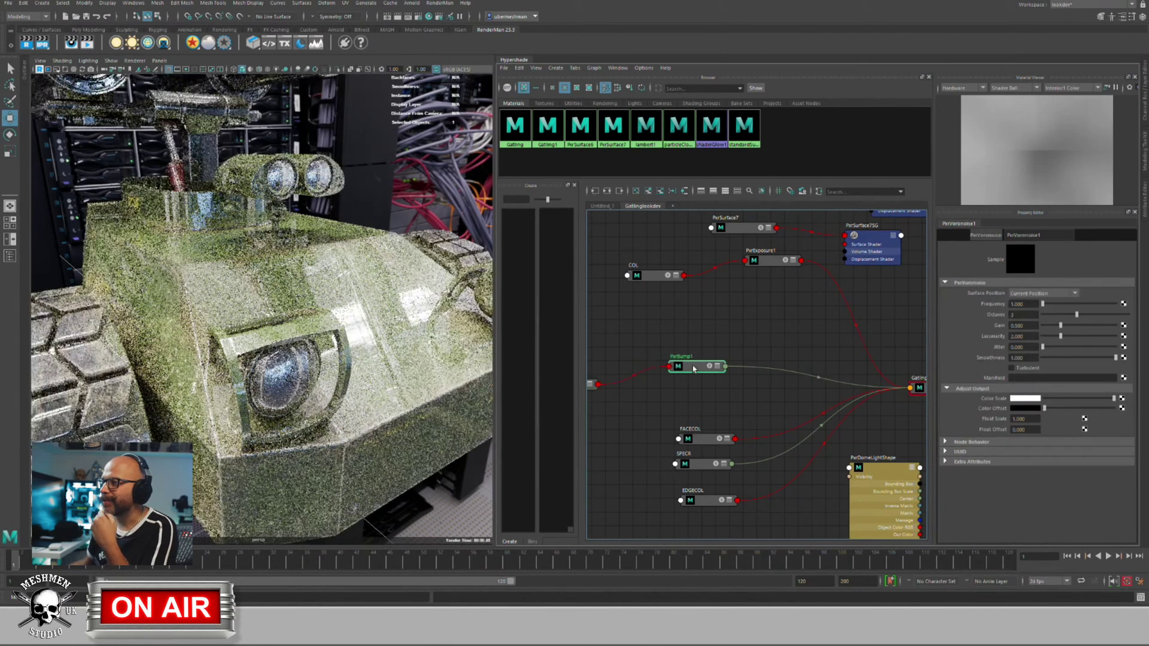
{"action": "mouse_move", "coordinate": [694, 368]}
{"action": "left_mouse_down"}
{"action": "mouse_move", "coordinate": [716, 385]}
{"action": "mouse_move", "coordinate": [699, 378]}
{"action": "left_mouse_up"}
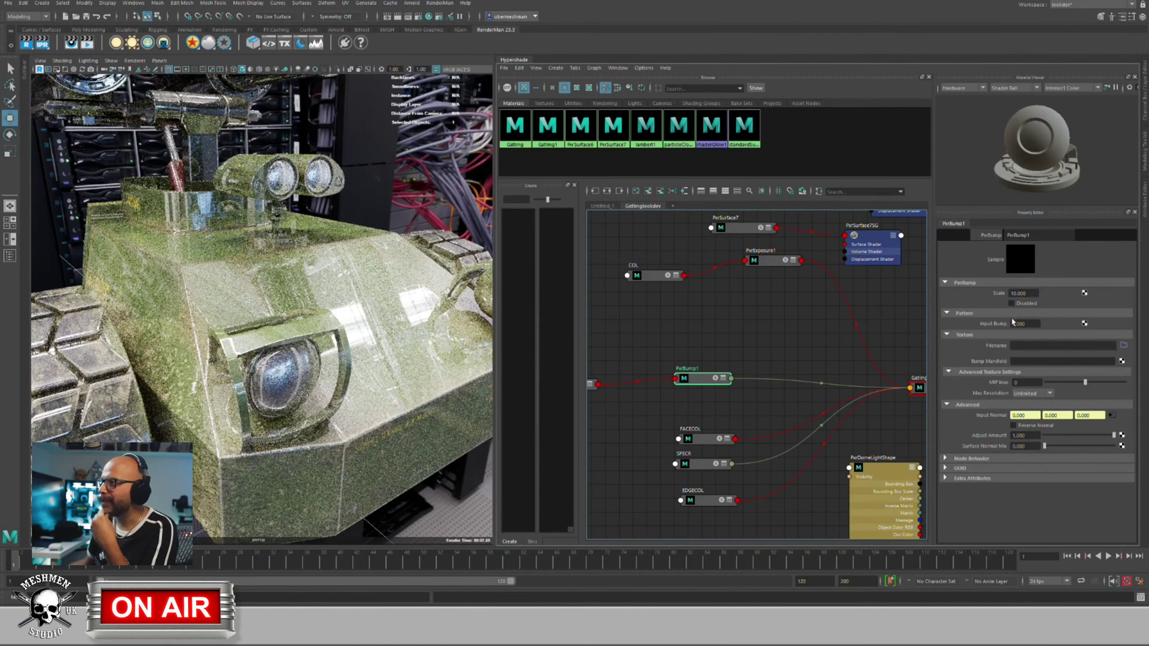
{"action": "middle_click_drag", "start_coordinate": [872, 392], "coordinate": [722, 384], "text": "alt"}
{"action": "key", "text": "f"}
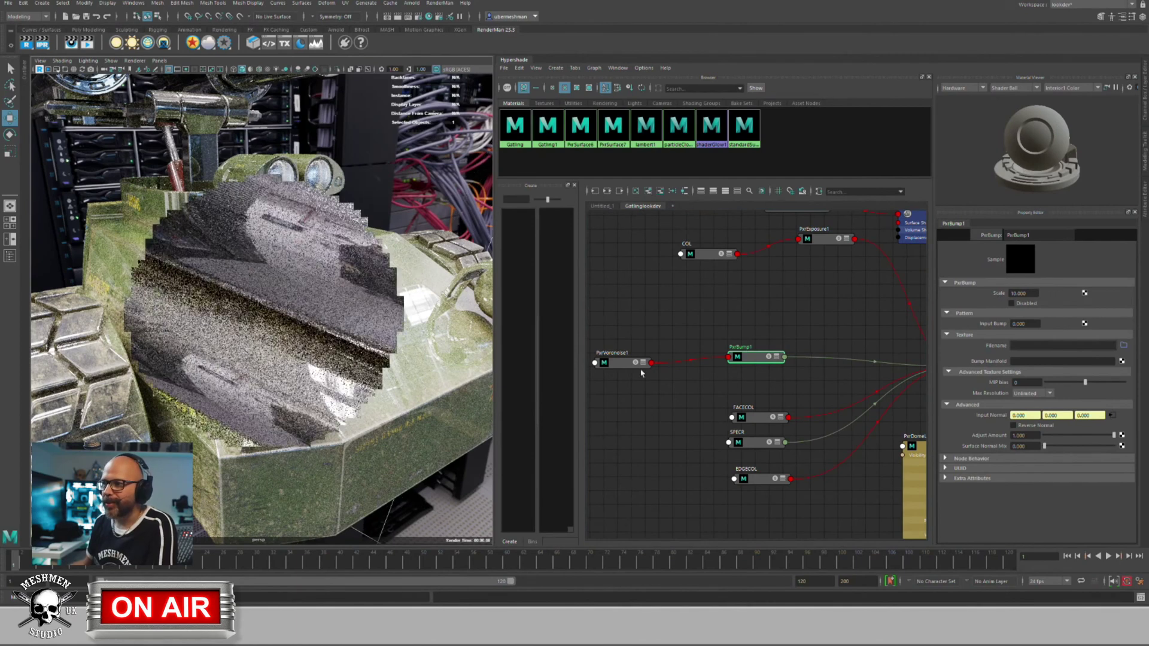
Step: Solo PxrVoronoise1, raise its frequency to about 6.7 and gain to about 0.65, and inspect the finer noise up close in the live render
{"action": "left_click_drag", "start_coordinate": [636, 364], "coordinate": [644, 367]}
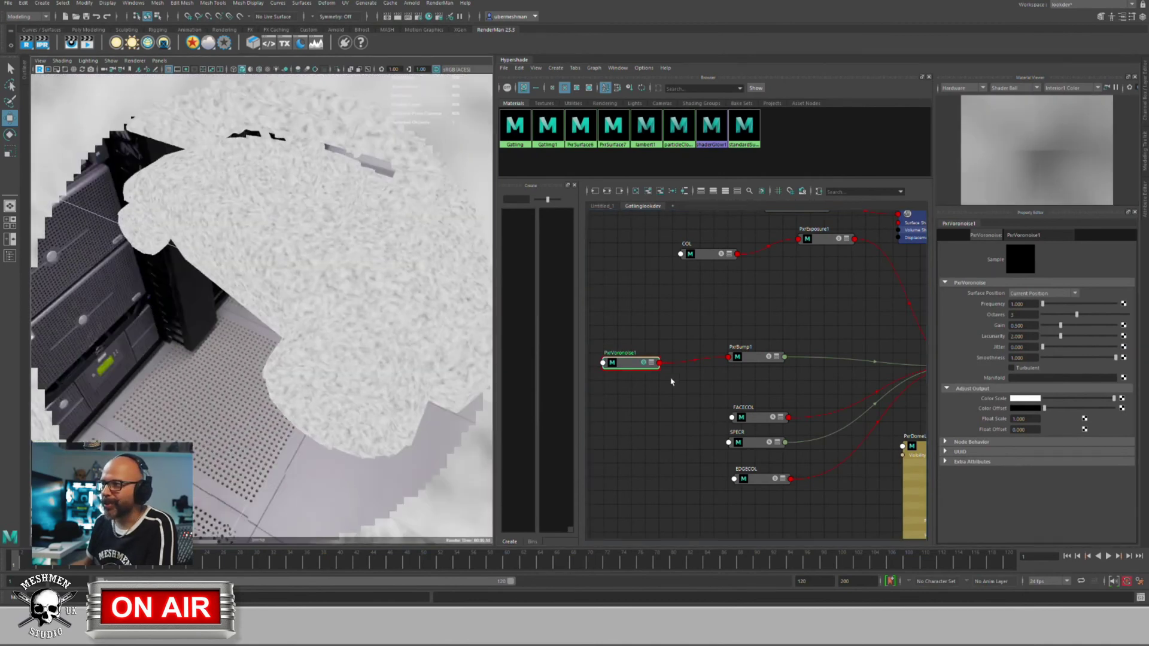
{"action": "left_click_drag", "start_coordinate": [627, 366], "coordinate": [628, 366]}
{"action": "left_click_drag", "start_coordinate": [1044, 304], "coordinate": [1089, 305]}
{"action": "left_click_drag", "start_coordinate": [1060, 326], "coordinate": [1066, 326]}
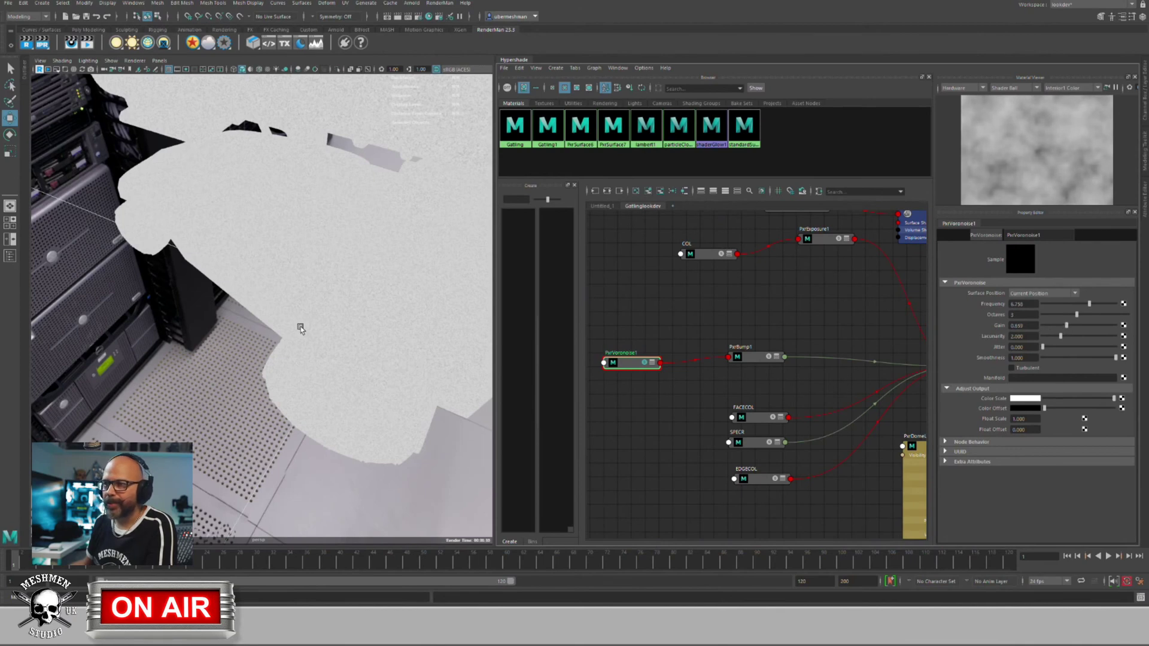
{"action": "left_click_drag", "start_coordinate": [307, 326], "coordinate": [458, 351], "text": "alt"}
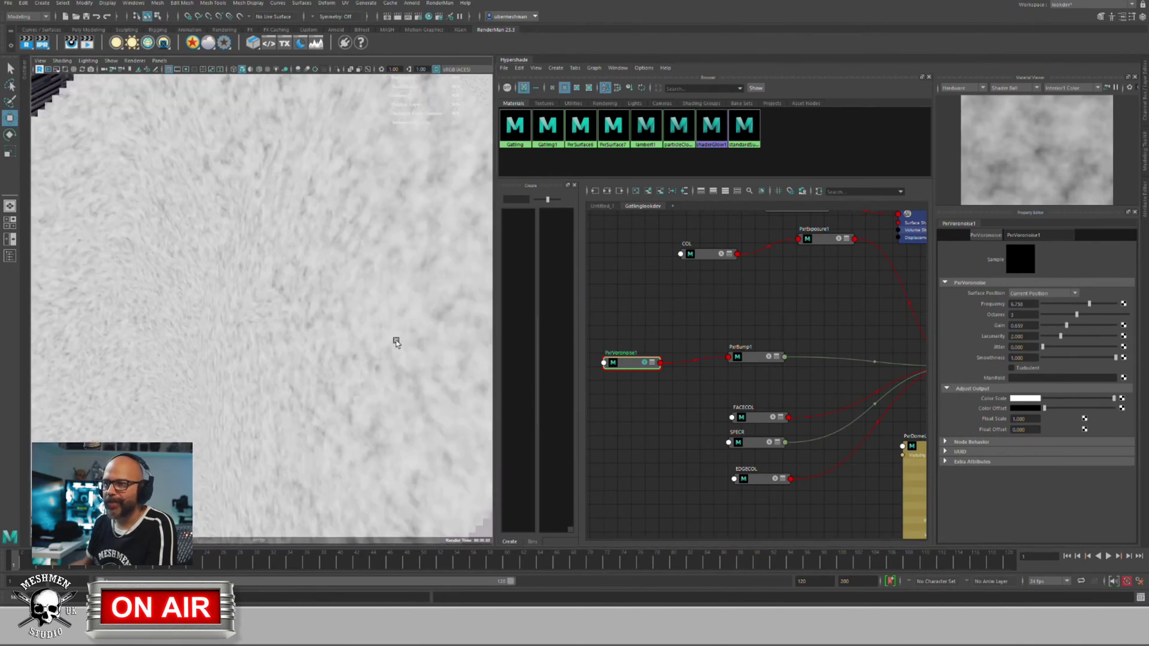
Step: Nudge PxrBump1 slightly down and to the right so it lines up better with PxrVoronoise1
{"action": "left_click", "coordinate": [757, 357]}
{"action": "left_click_drag", "start_coordinate": [757, 357], "coordinate": [757, 359]}
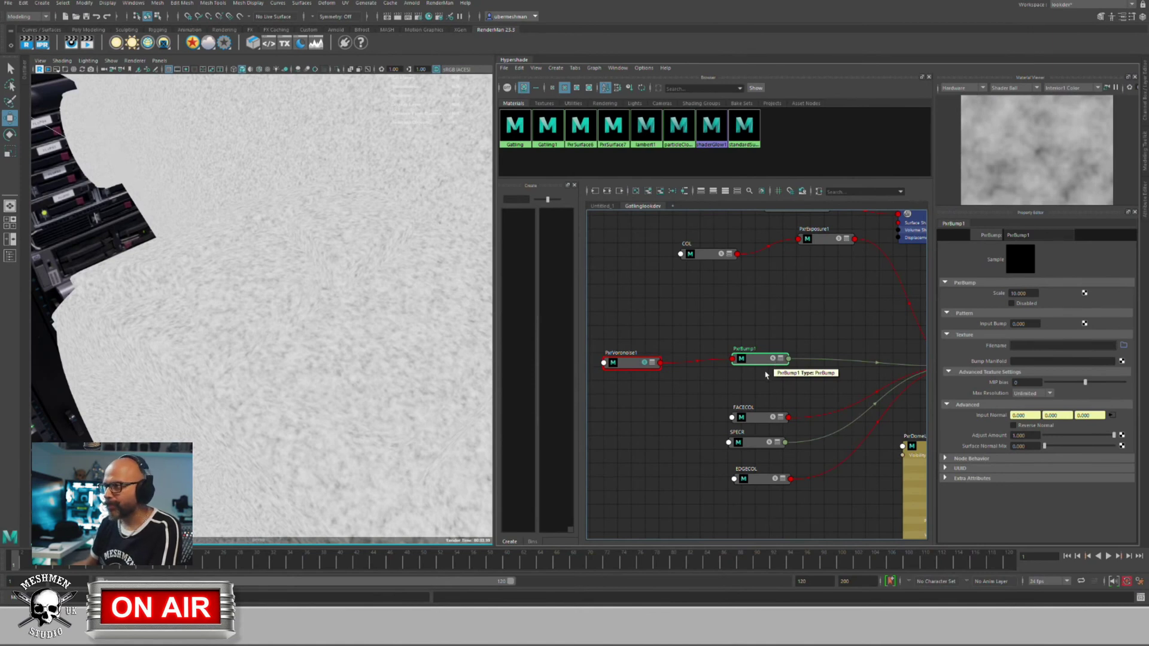
{"action": "left_click_drag", "start_coordinate": [769, 359], "coordinate": [774, 360]}
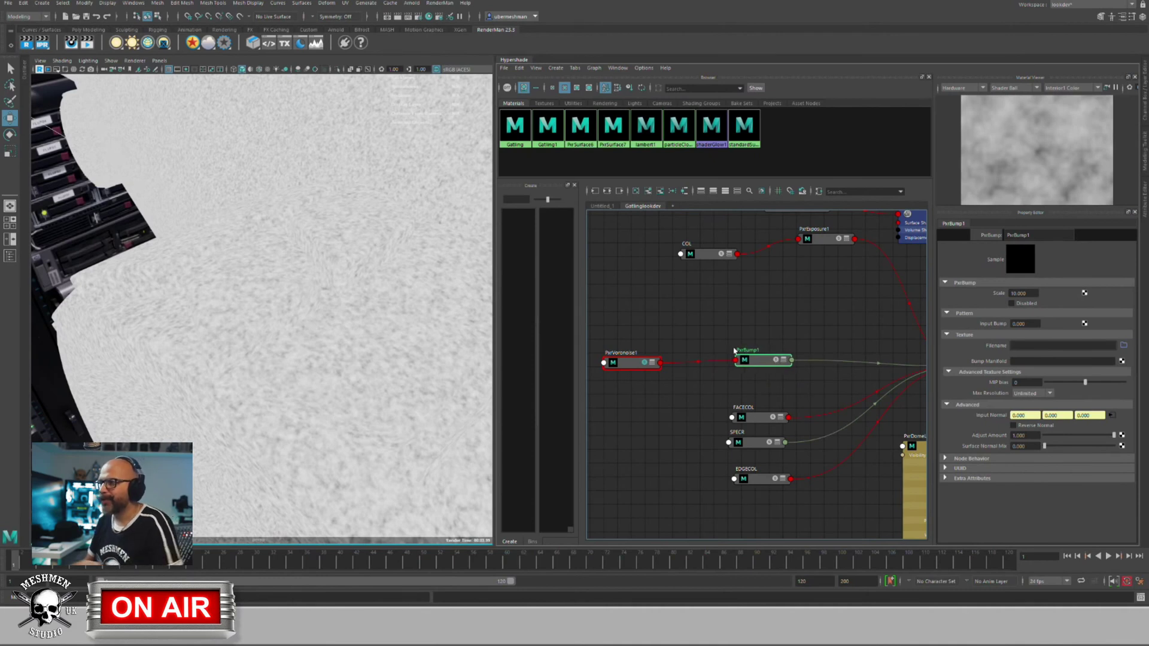
Step: Look through the RenderMan render settings, examining the sampling, features, AOV, advanced and workspace options
{"action": "left_click", "coordinate": [419, 16]}
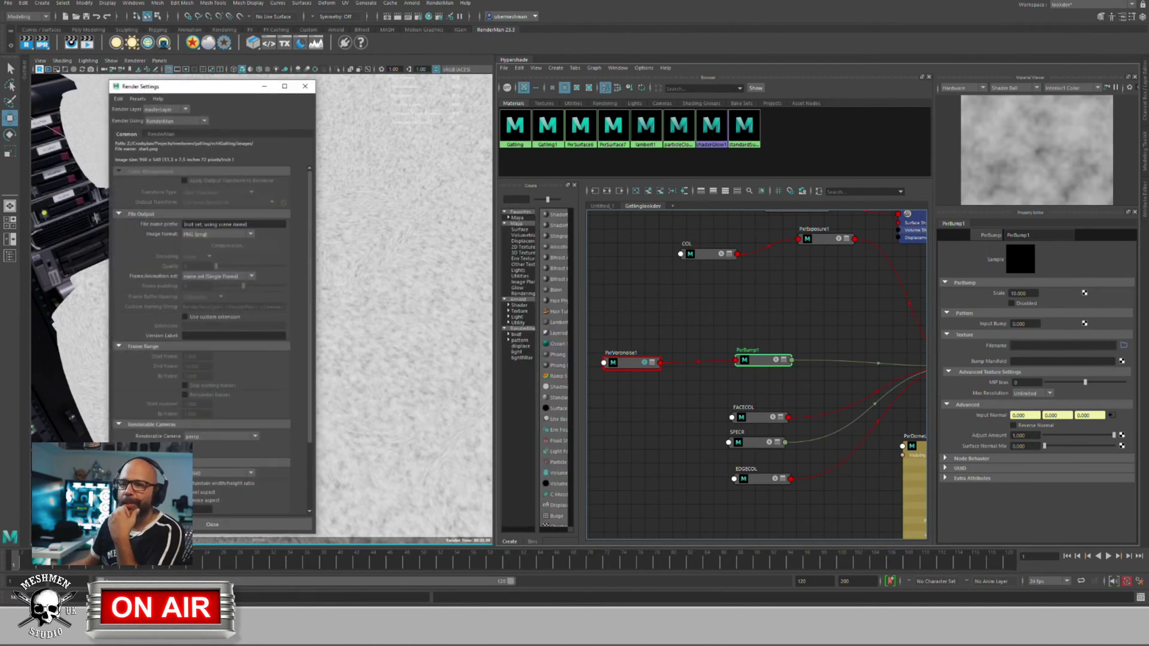
{"action": "left_click", "coordinate": [213, 525]}
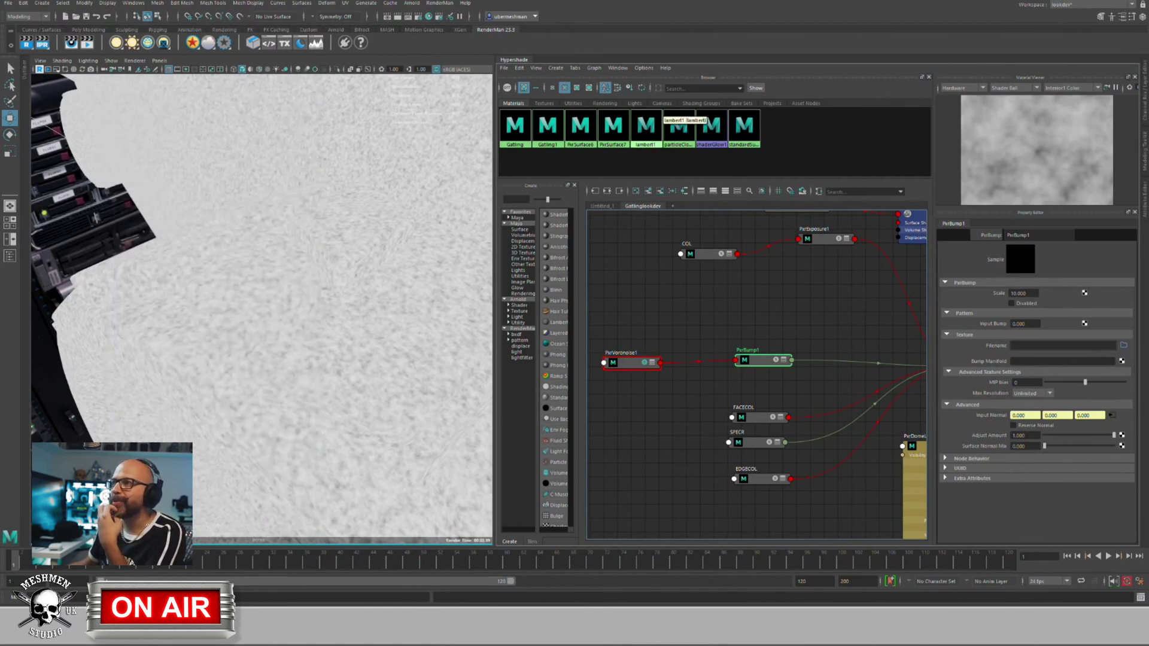
{"action": "left_click", "coordinate": [418, 16]}
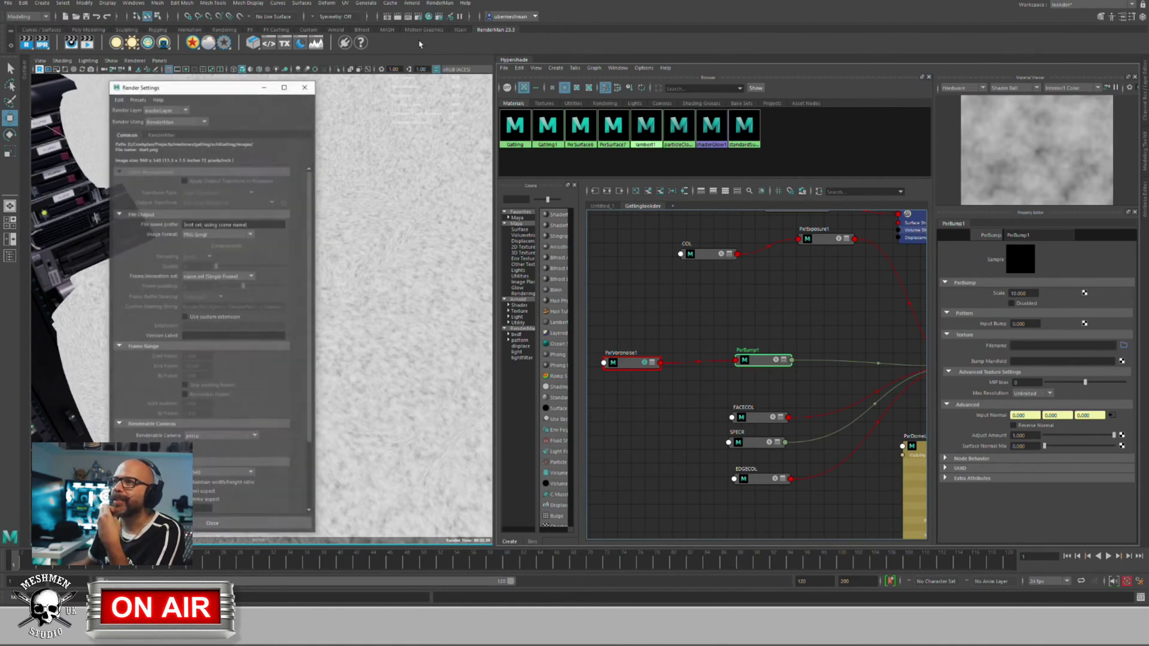
{"action": "left_click", "coordinate": [160, 135]}
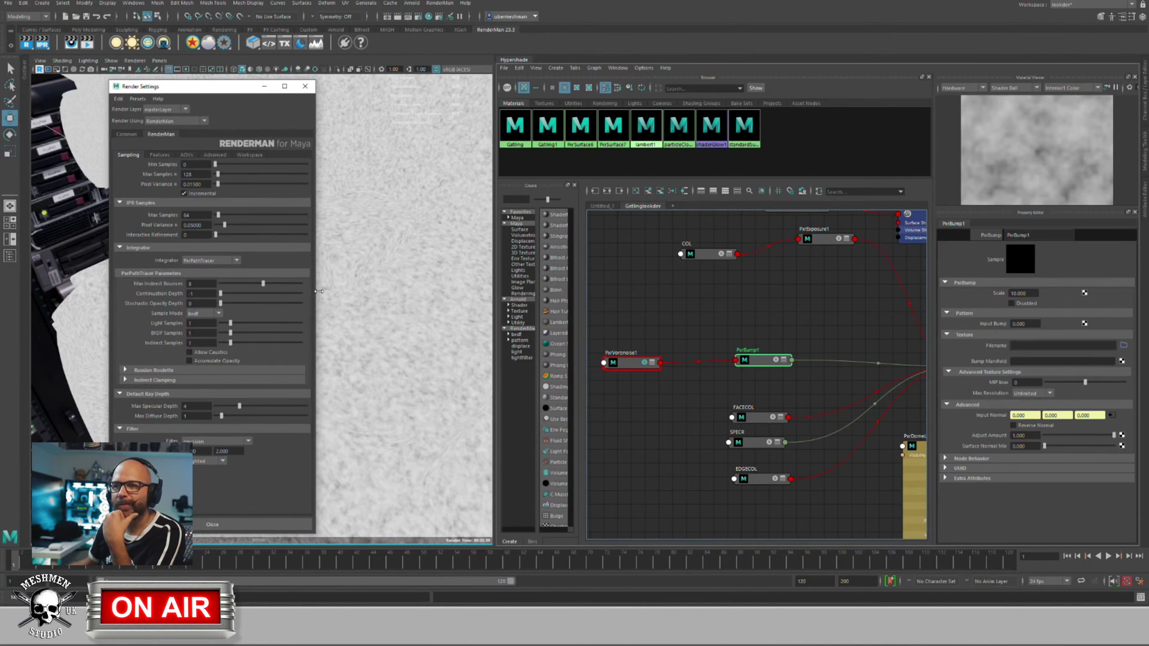
{"action": "left_click_drag", "start_coordinate": [319, 291], "coordinate": [549, 274]}
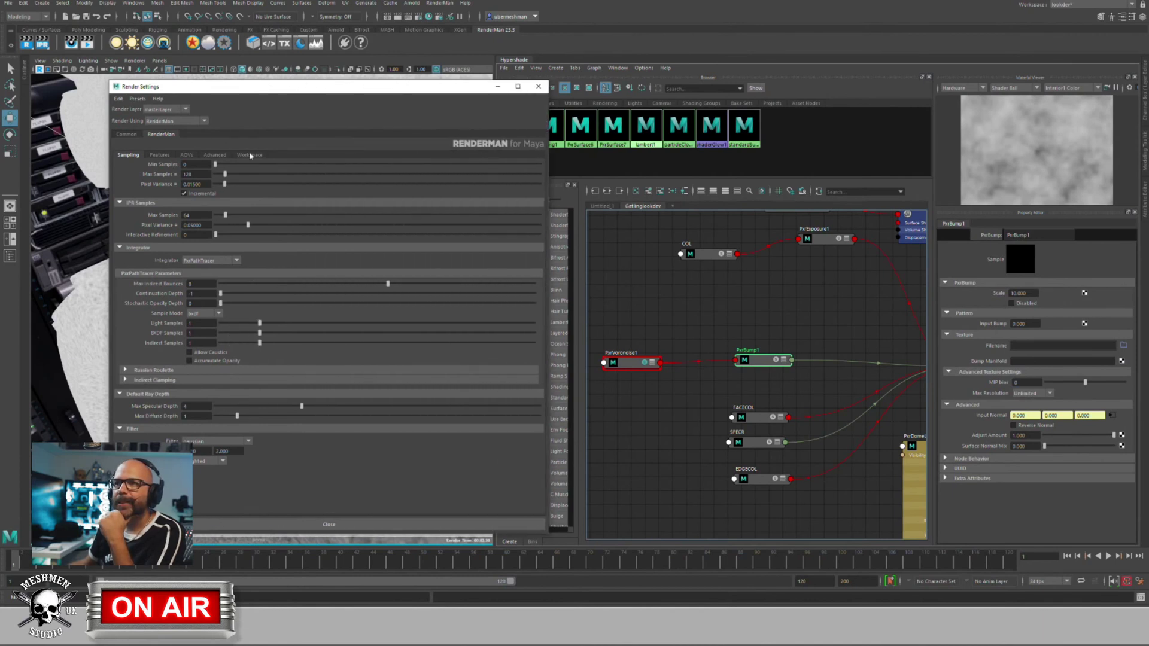
{"action": "left_click", "coordinate": [215, 155]}
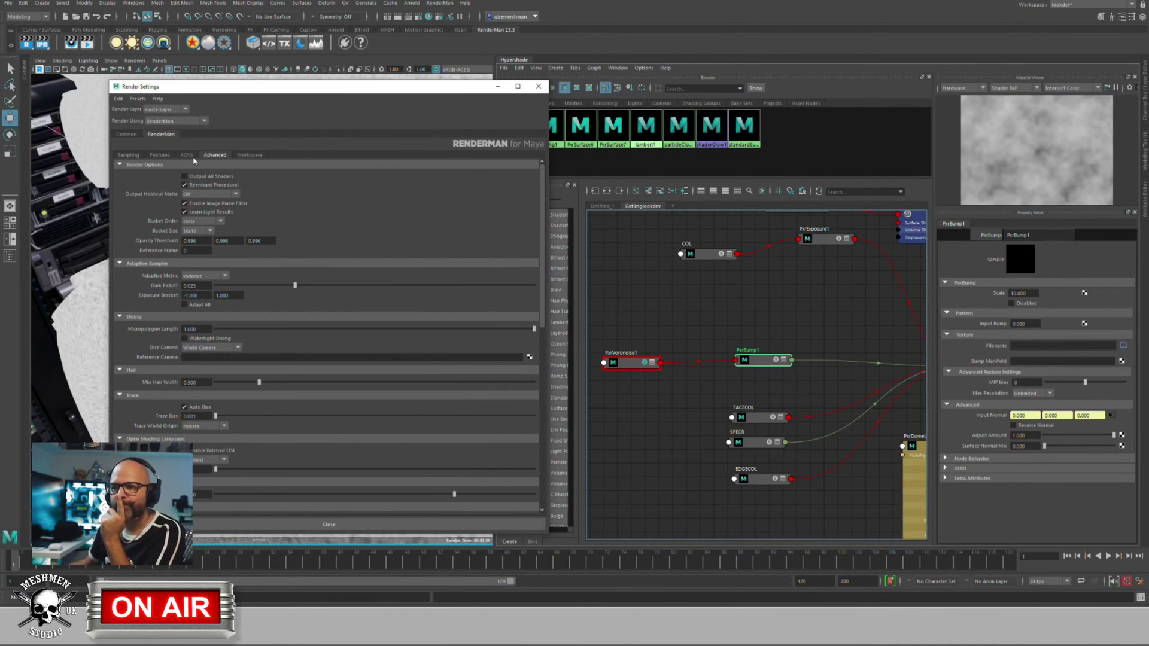
{"action": "left_click", "coordinate": [189, 157]}
{"action": "left_click", "coordinate": [160, 155]}
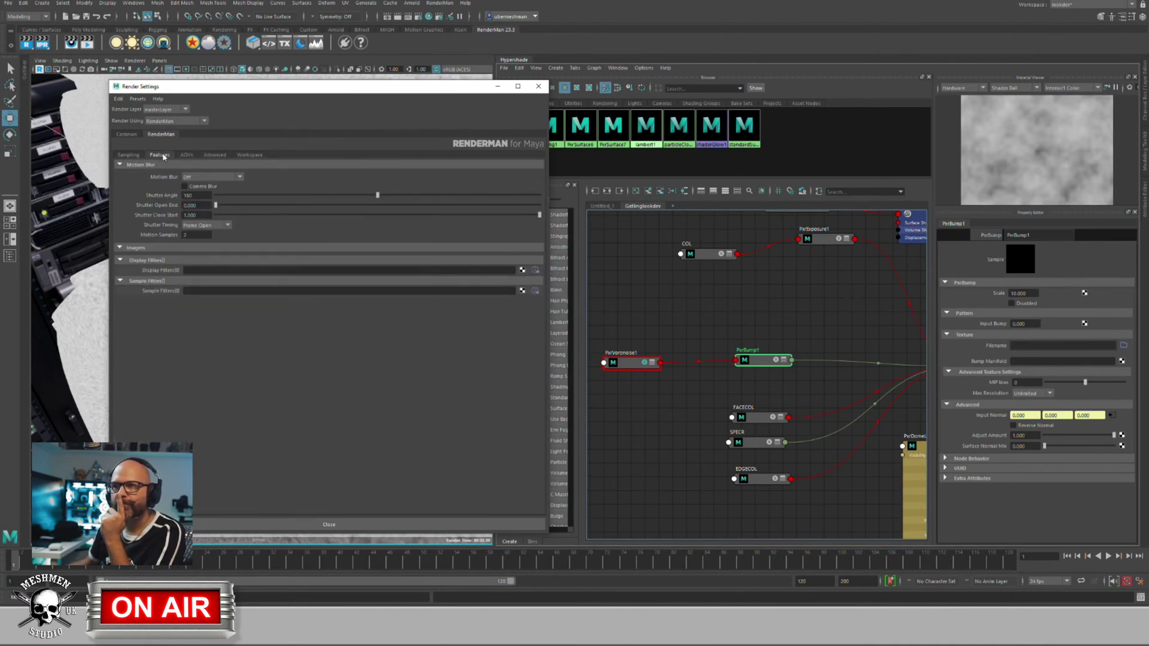
{"action": "left_click", "coordinate": [128, 155]}
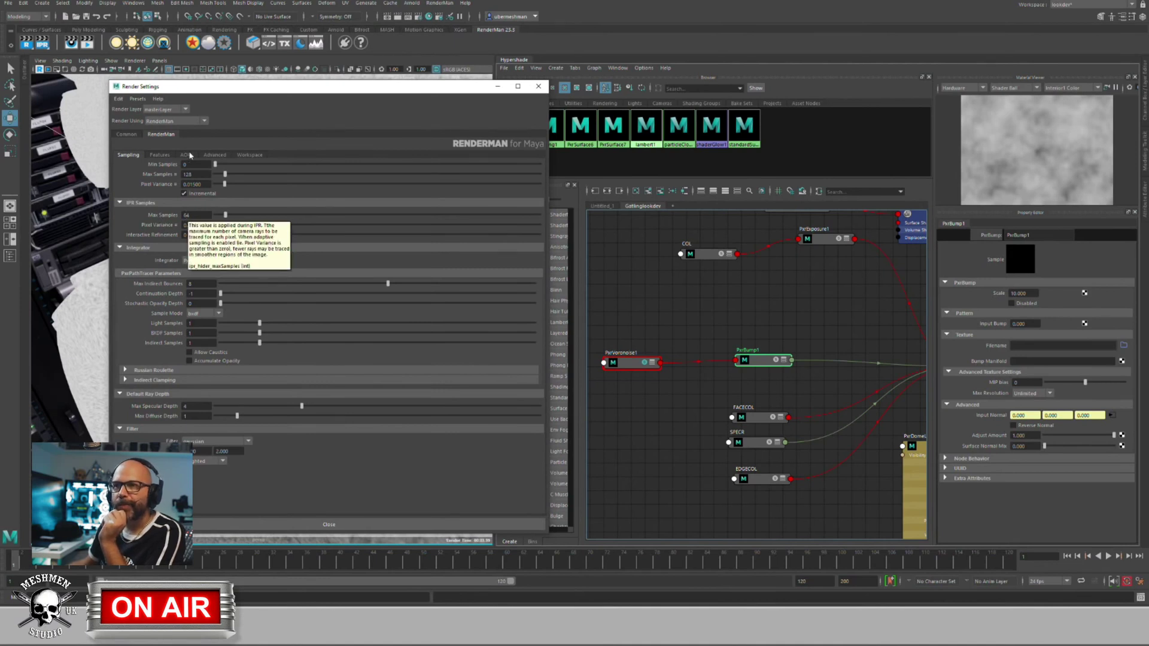
{"action": "left_click", "coordinate": [159, 155]}
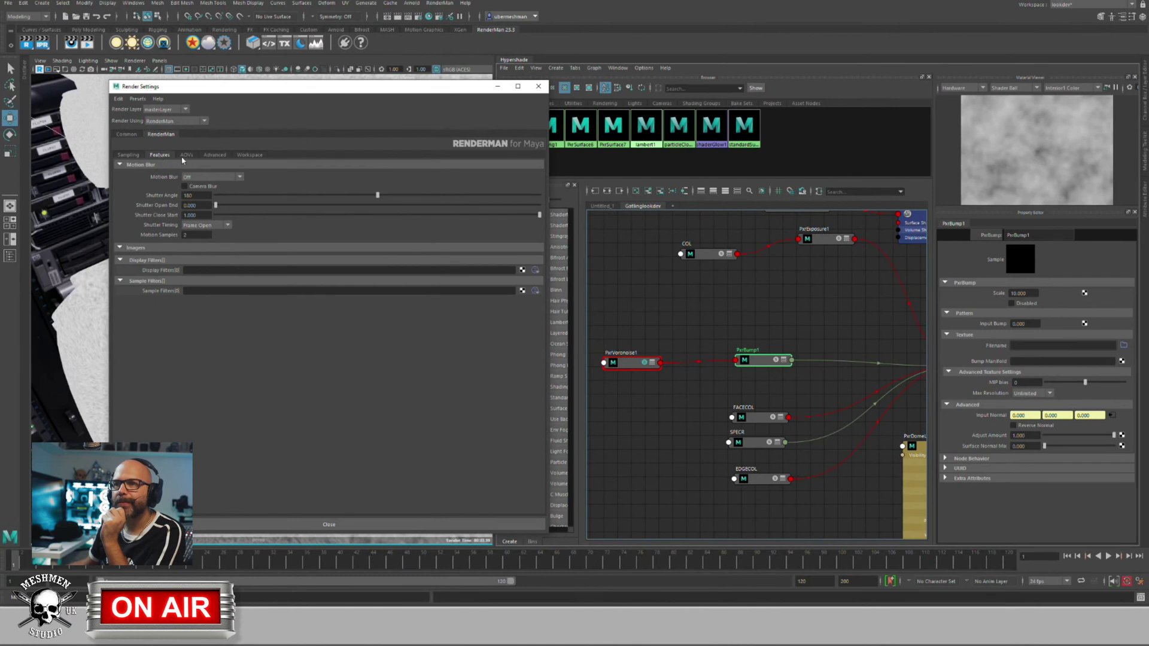
{"action": "left_click", "coordinate": [187, 155]}
{"action": "left_click", "coordinate": [215, 155]}
{"action": "left_click", "coordinate": [250, 155]}
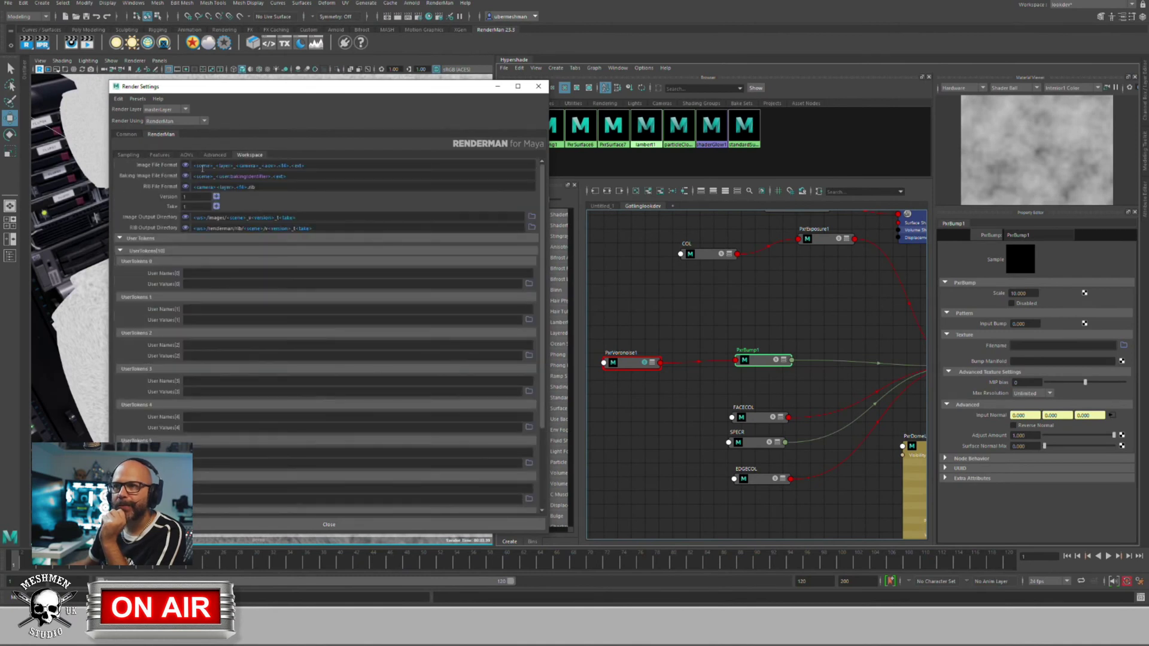
{"action": "left_click", "coordinate": [215, 155]}
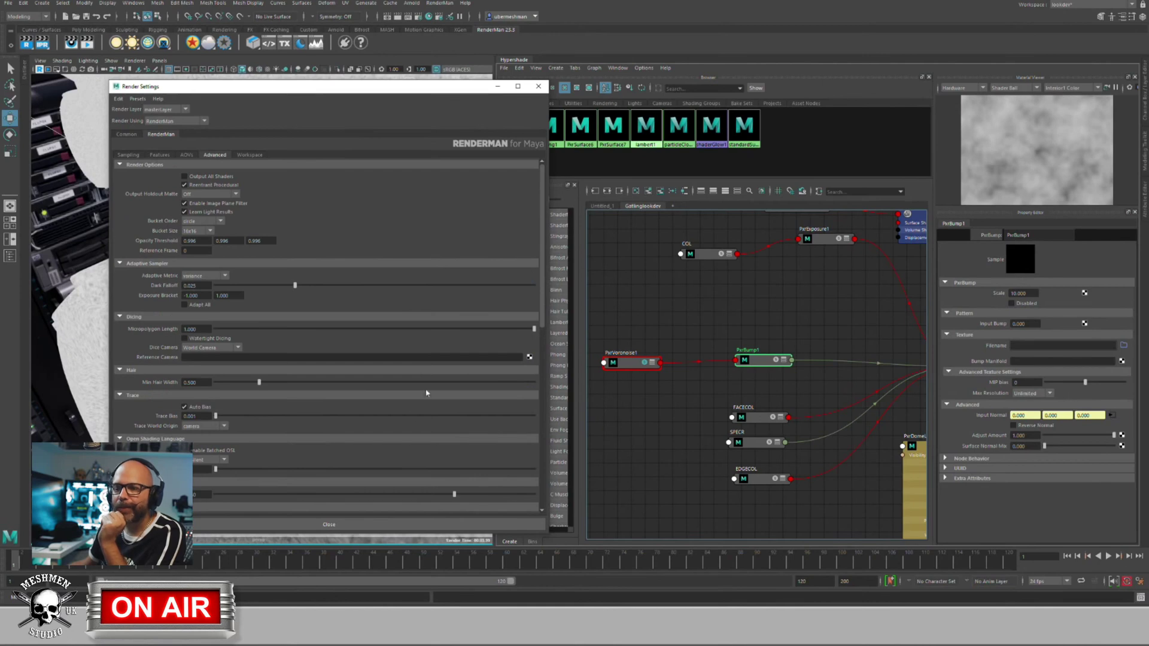
{"action": "left_click", "coordinate": [458, 523]}
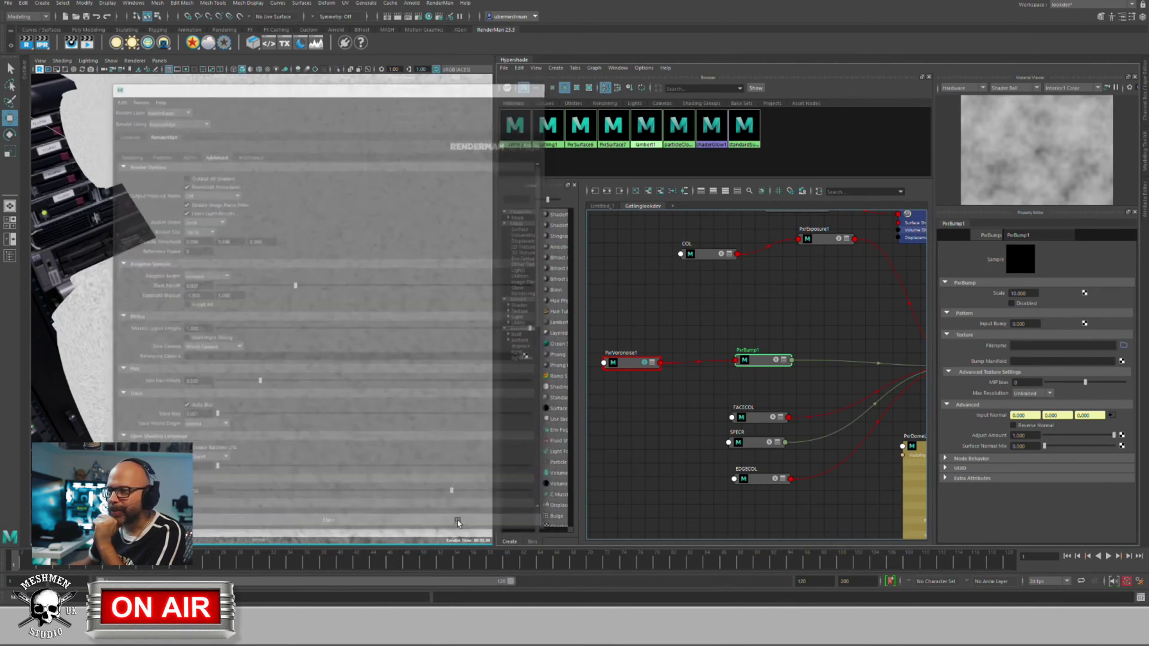
Step: Set RenderMan's render threads to -2 in the preferences and save them
{"action": "left_click", "coordinate": [1140, 581]}
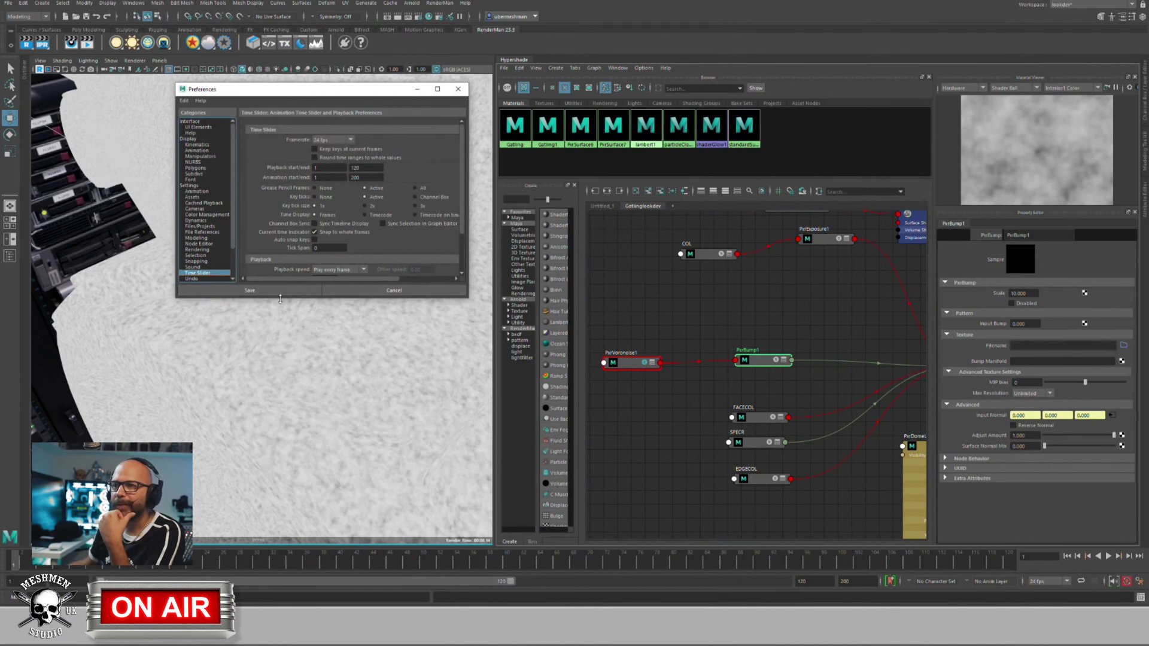
{"action": "left_click_drag", "start_coordinate": [280, 298], "coordinate": [280, 405]}
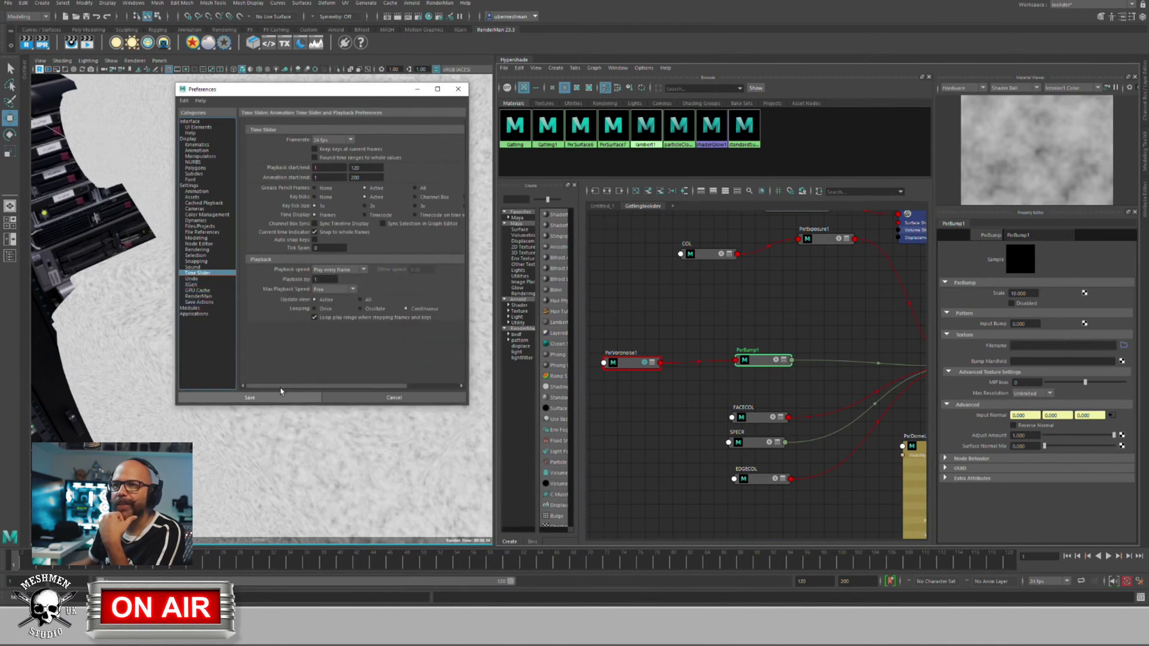
{"action": "left_click", "coordinate": [202, 250]}
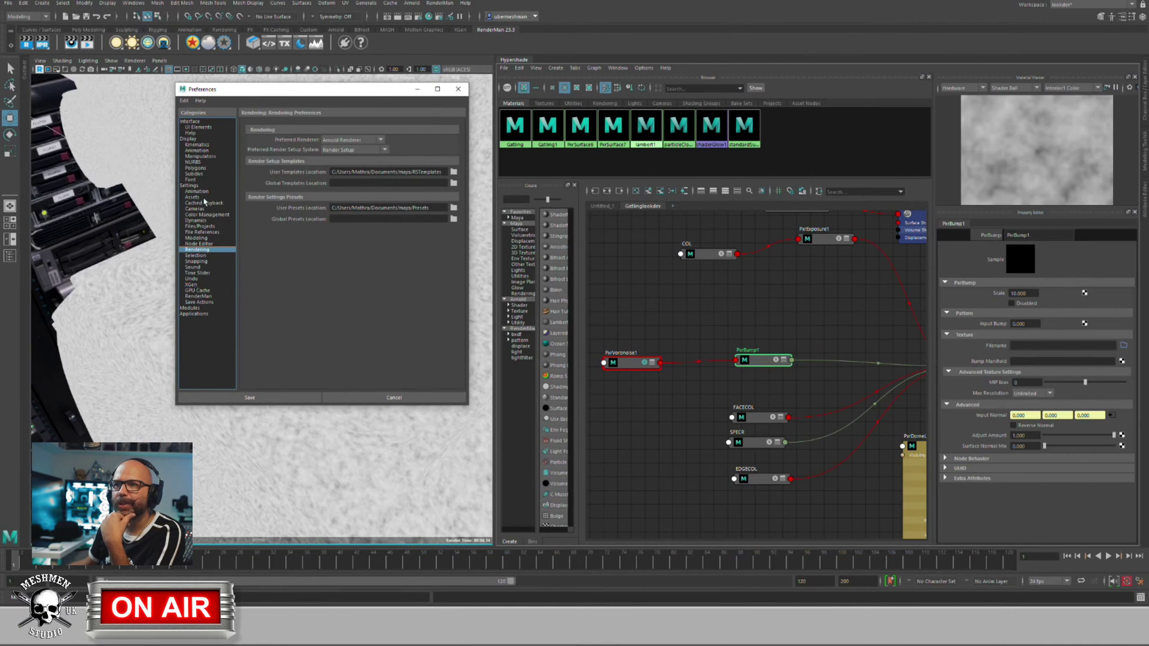
{"action": "left_click", "coordinate": [200, 296]}
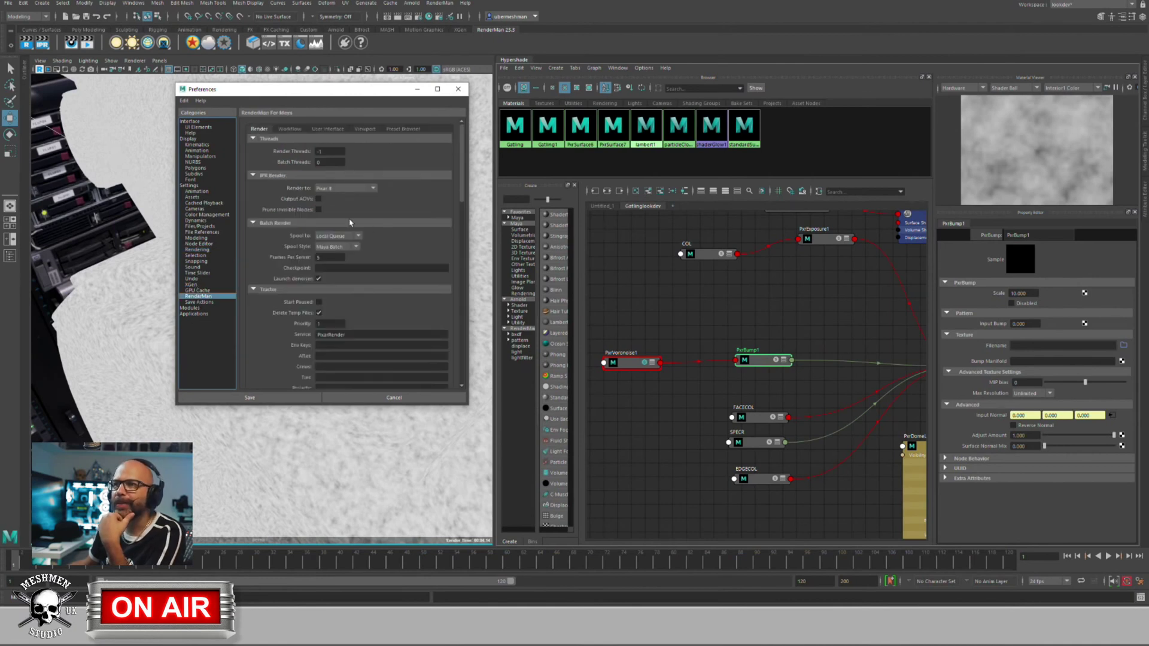
{"action": "left_click", "coordinate": [326, 152]}
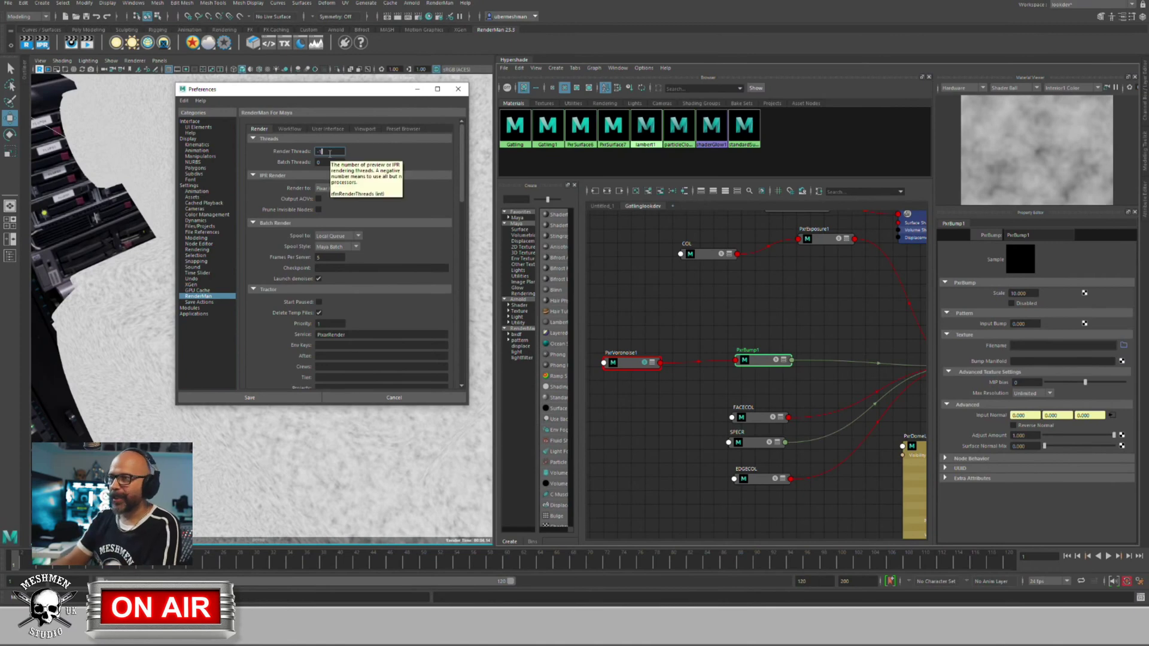
{"action": "key", "text": "Return"}
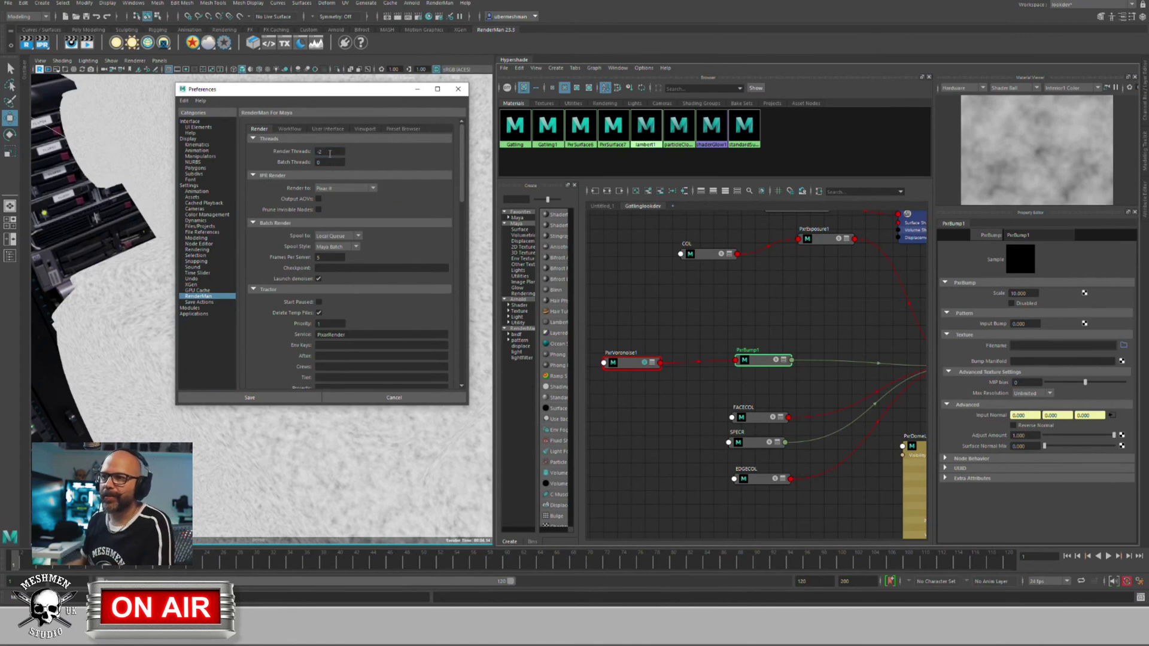
{"action": "left_click", "coordinate": [271, 397]}
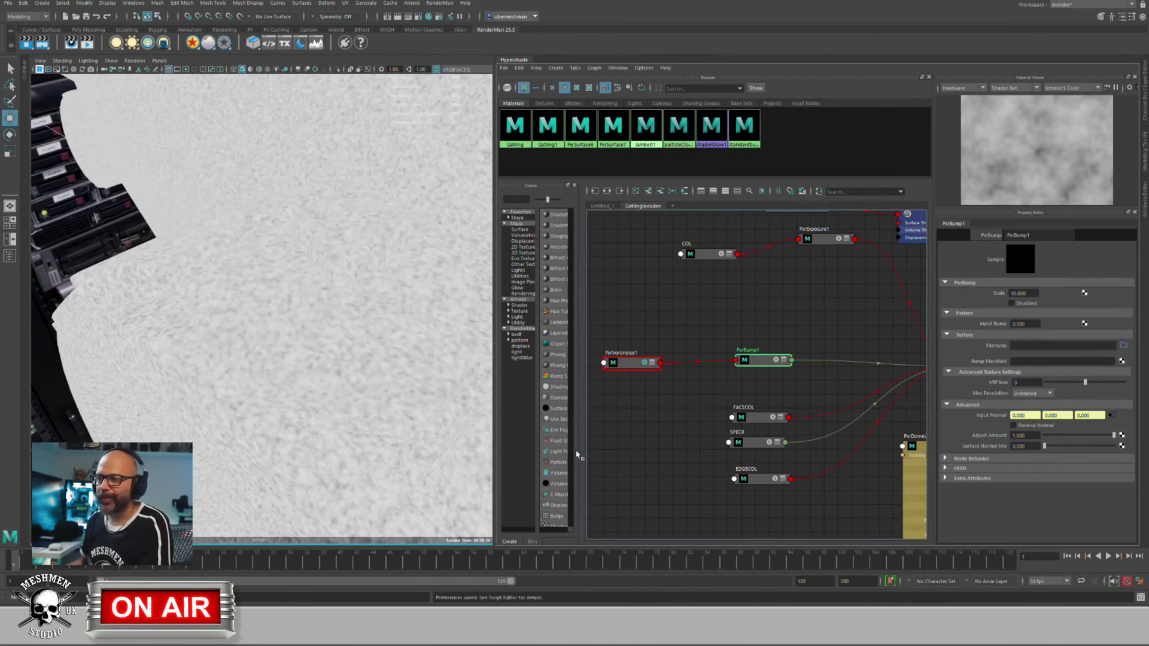
Step: Solo PxrBump1 to inspect its output on the wheel treads in the live render, and turn the solo off again
{"action": "scroll", "coordinate": [342, 384], "scroll_direction": "up", "scroll_amount": 3}
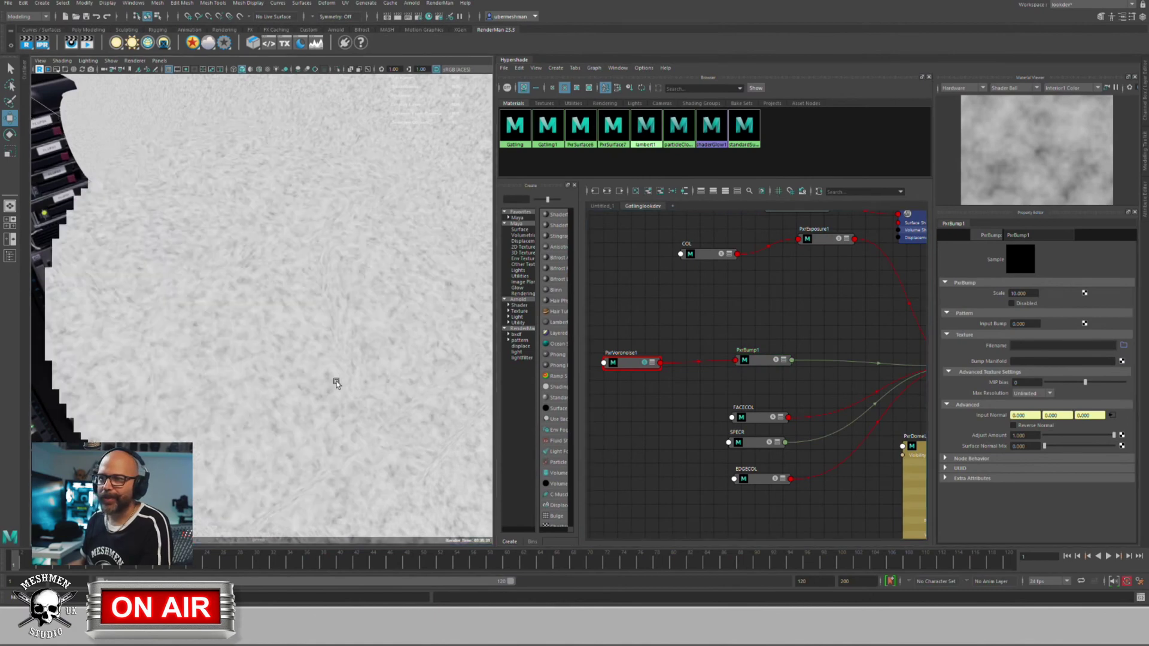
{"action": "left_click", "coordinate": [758, 360]}
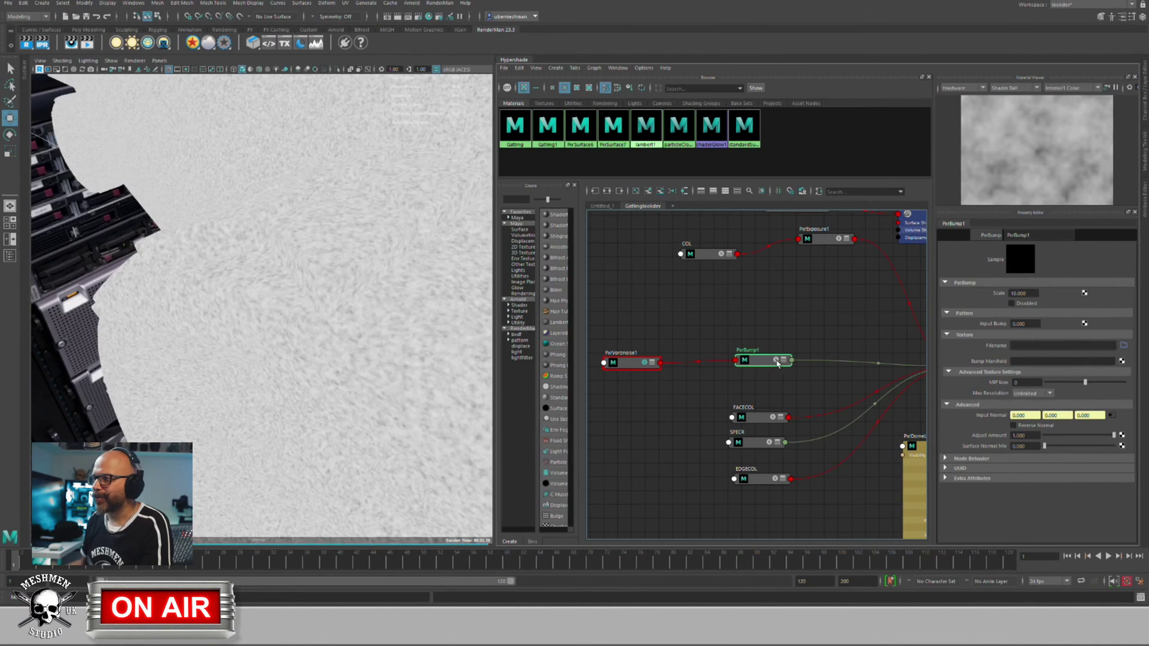
{"action": "left_click_drag", "start_coordinate": [209, 434], "coordinate": [275, 401], "text": "alt"}
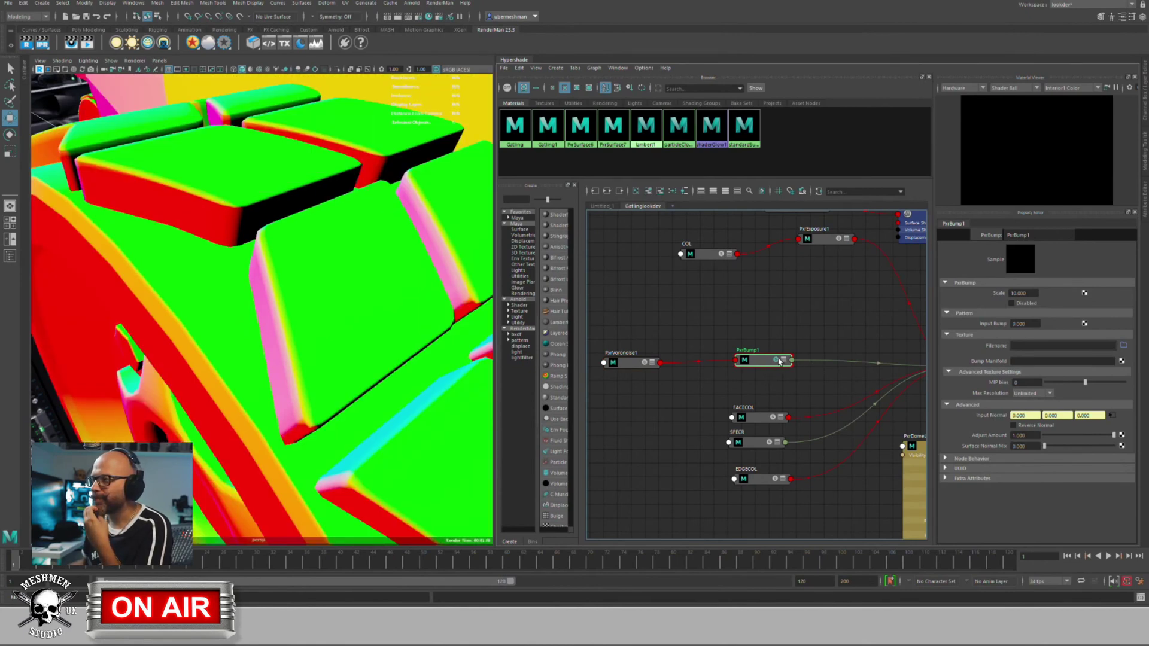
{"action": "left_click", "coordinate": [779, 360]}
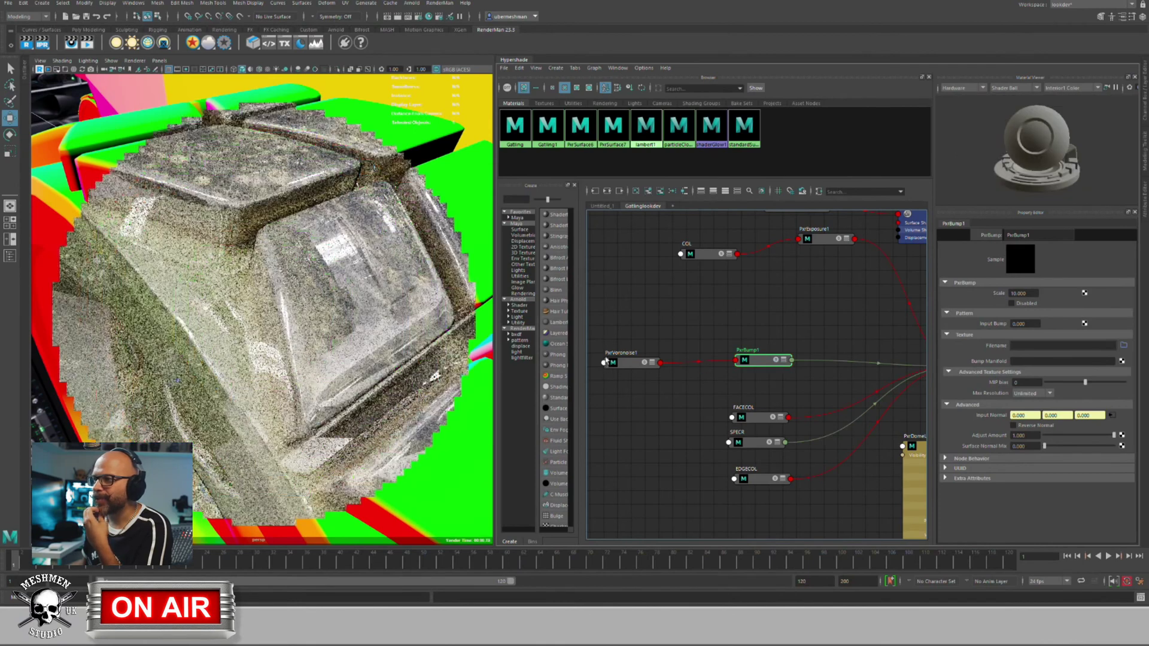
Step: Move PxrBump1 above the FACECOL node and expand its full attribute list to check the link from PxrVoronoise1
{"action": "left_click", "coordinate": [624, 367]}
{"action": "left_click", "coordinate": [772, 361]}
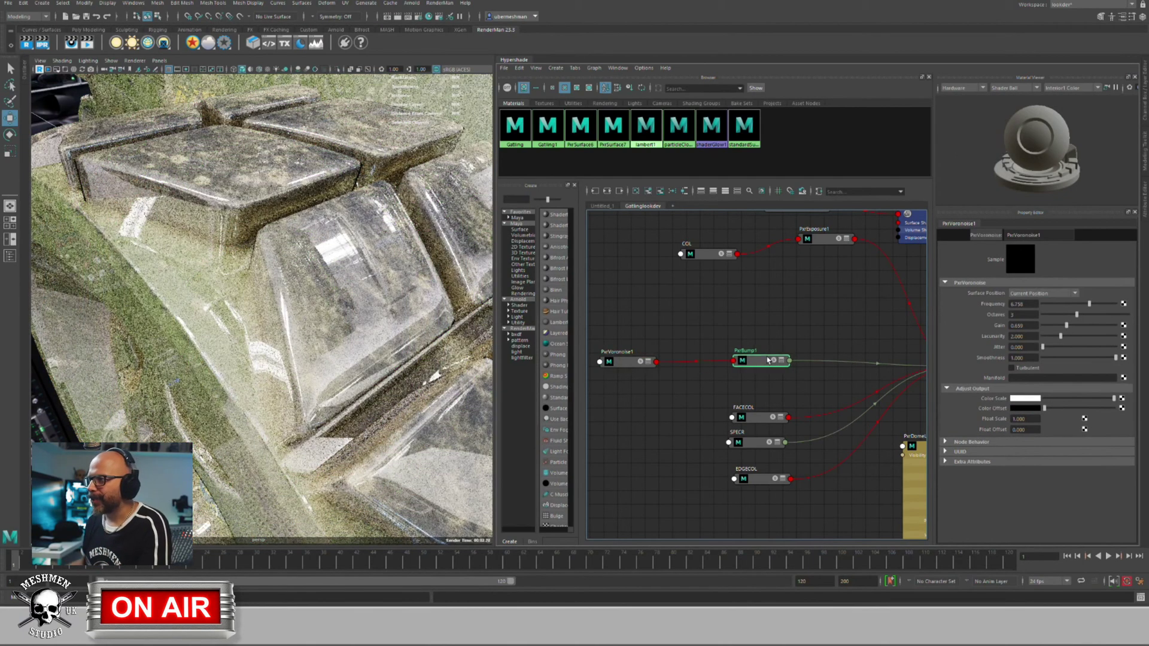
{"action": "key", "text": "2"}
{"action": "left_click_drag", "start_coordinate": [763, 364], "coordinate": [756, 313]}
{"action": "key", "text": "3"}
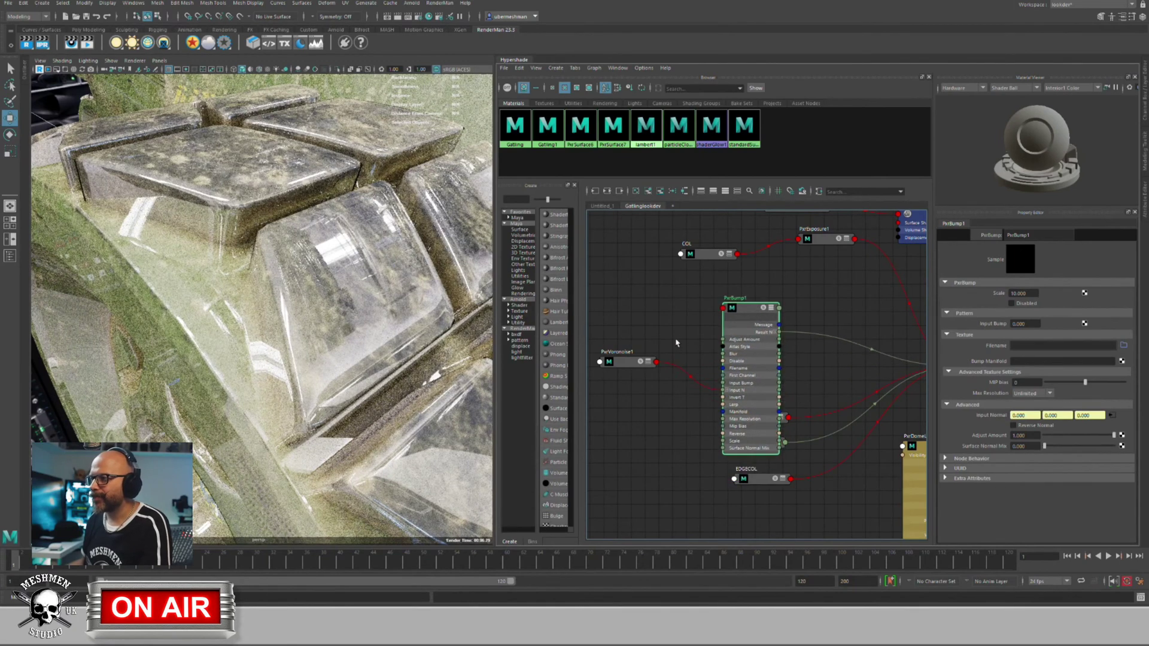
{"action": "left_click", "coordinate": [693, 389]}
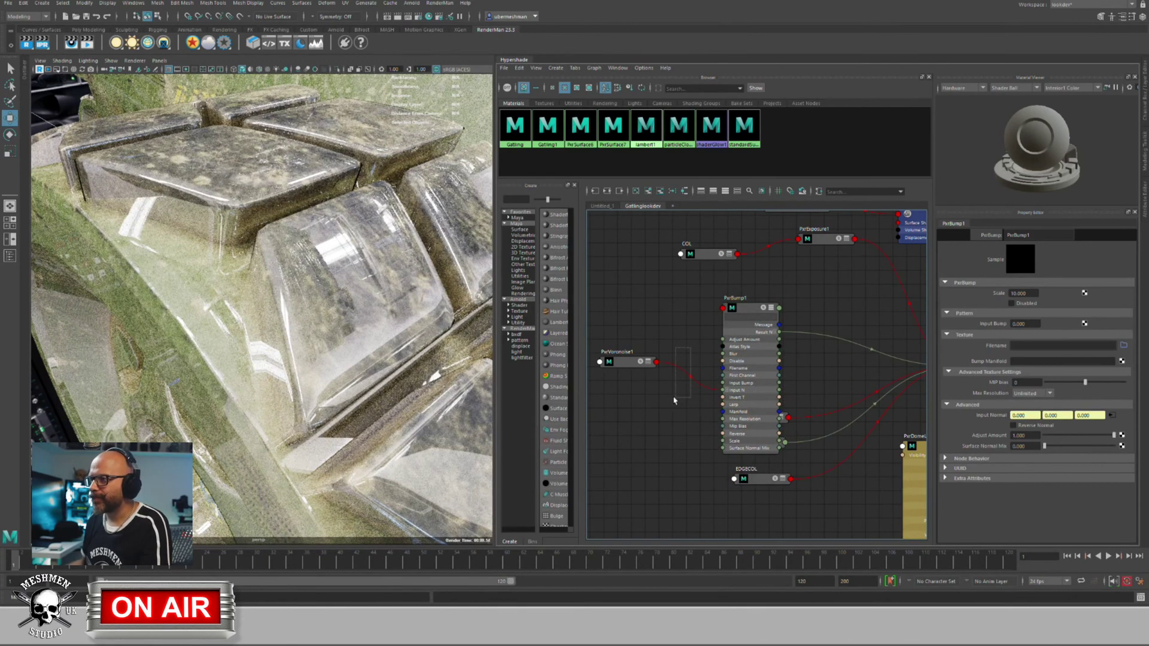
{"action": "left_click", "coordinate": [750, 314]}
Step: Expand the Gatling1 material's full attribute list to check its Bump Normal connection, and toggle its solo to inspect the render
{"action": "middle_click_drag", "start_coordinate": [795, 303], "coordinate": [695, 303], "text": "alt"}
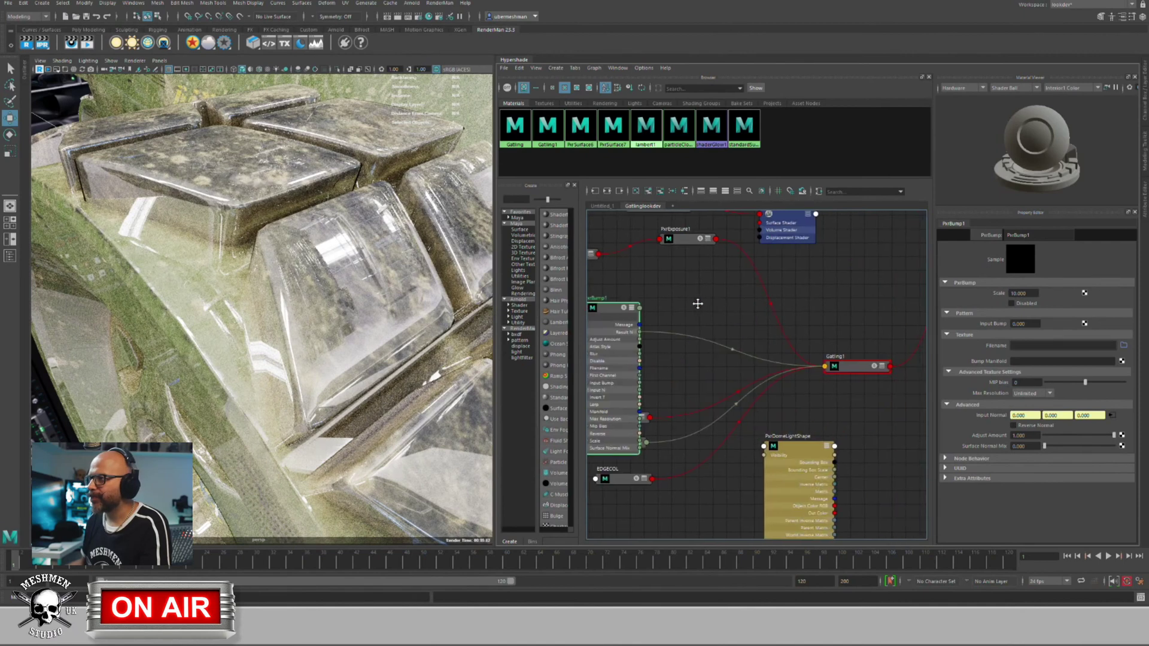
{"action": "left_click", "coordinate": [844, 372]}
{"action": "key", "text": "3"}
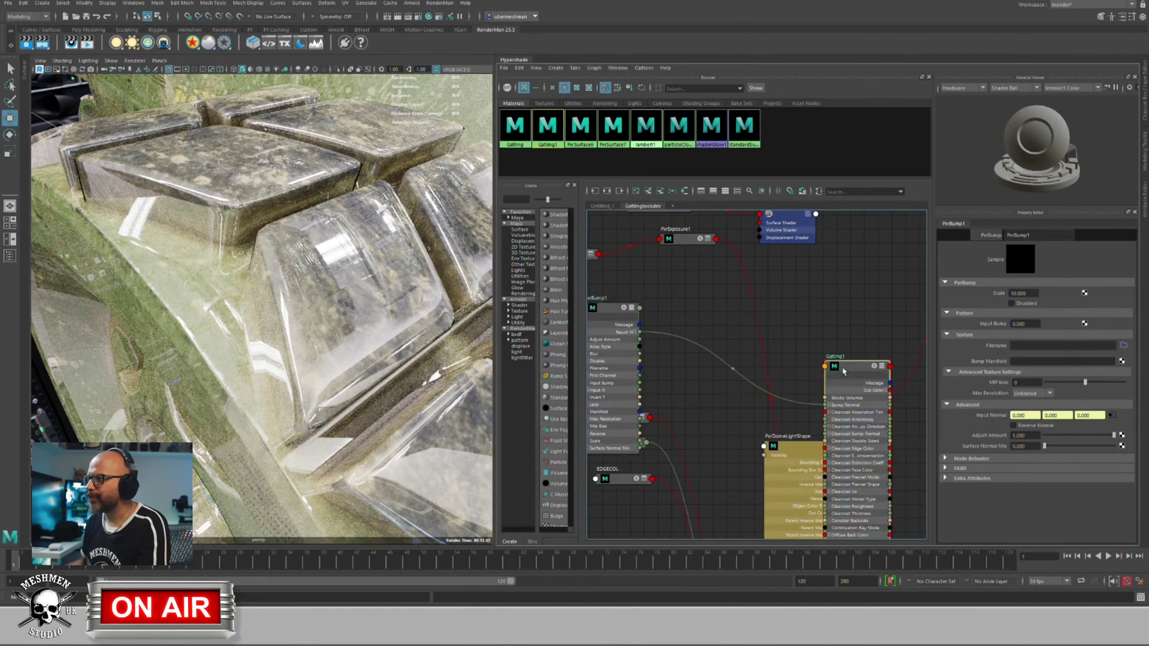
{"action": "left_click_drag", "start_coordinate": [843, 371], "coordinate": [851, 367]}
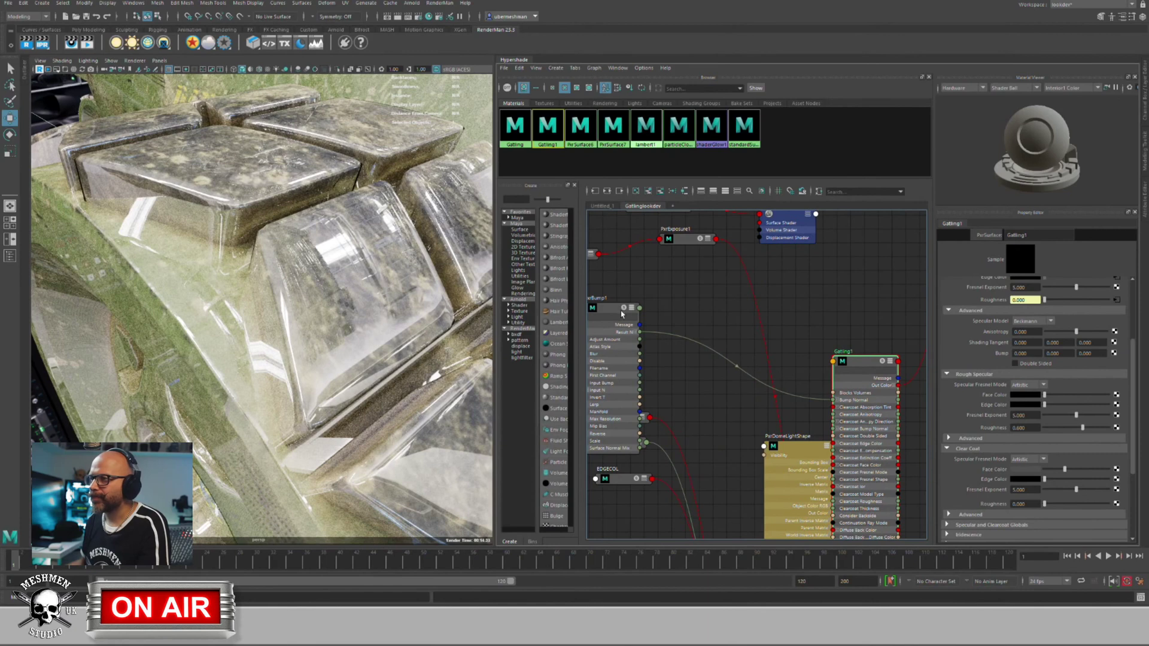
{"action": "left_click", "coordinate": [880, 362]}
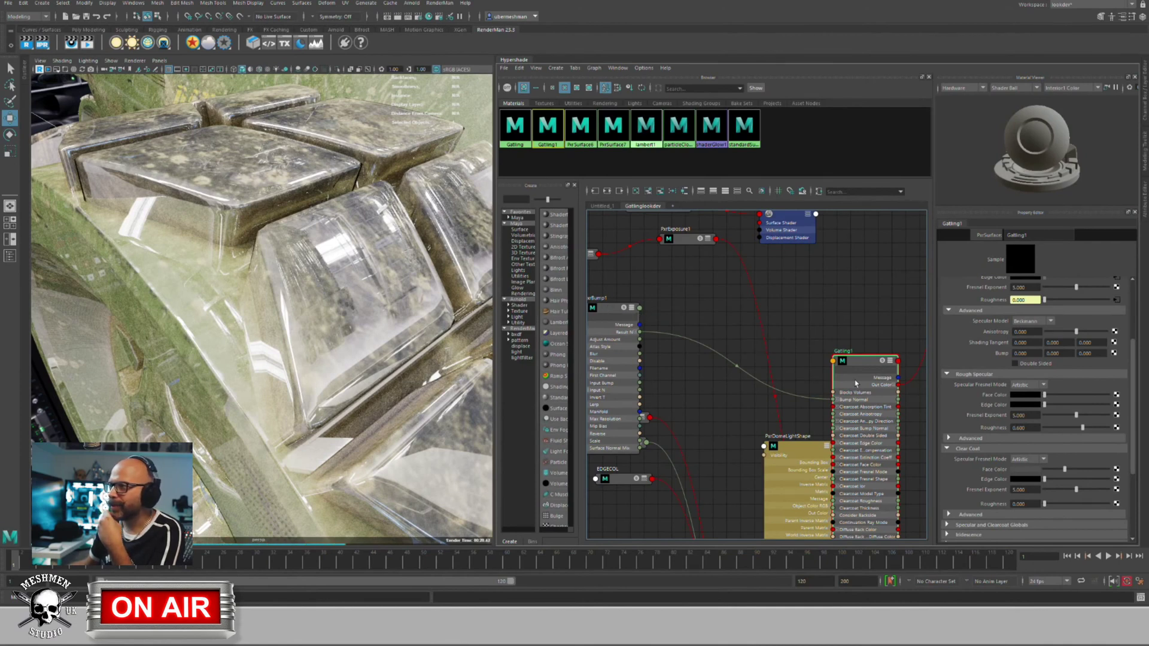
{"action": "left_click", "coordinate": [884, 362]}
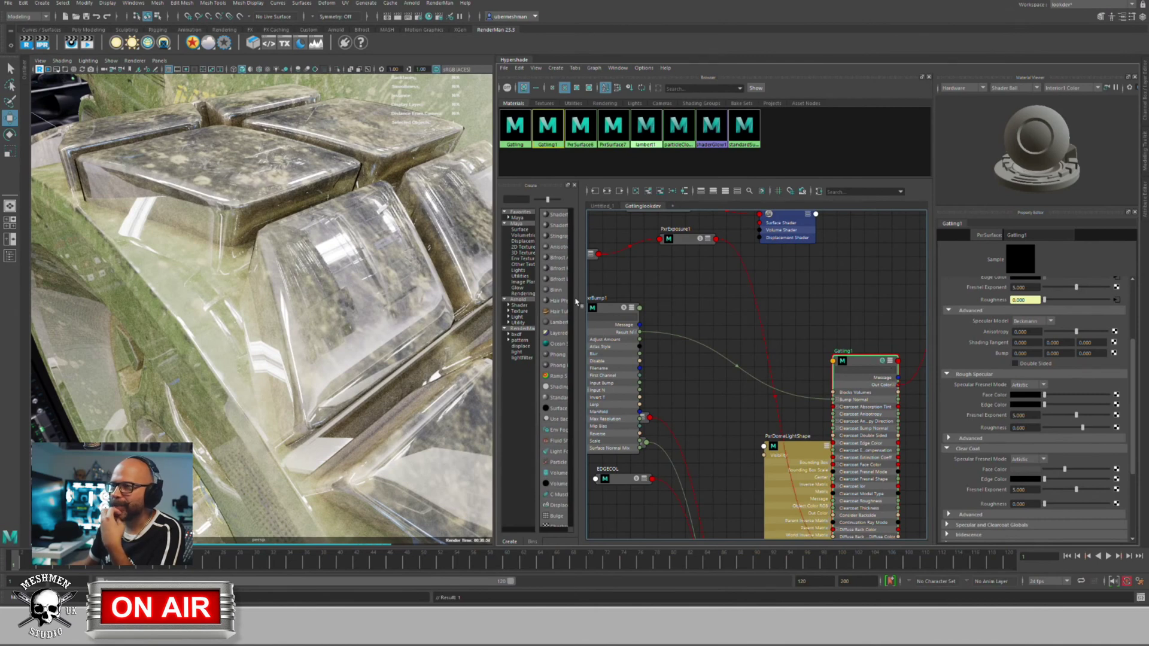
Step: Set PxrBump1's scale to 1000 and move the node closer to the Gatling1 material
{"action": "left_click", "coordinate": [619, 312]}
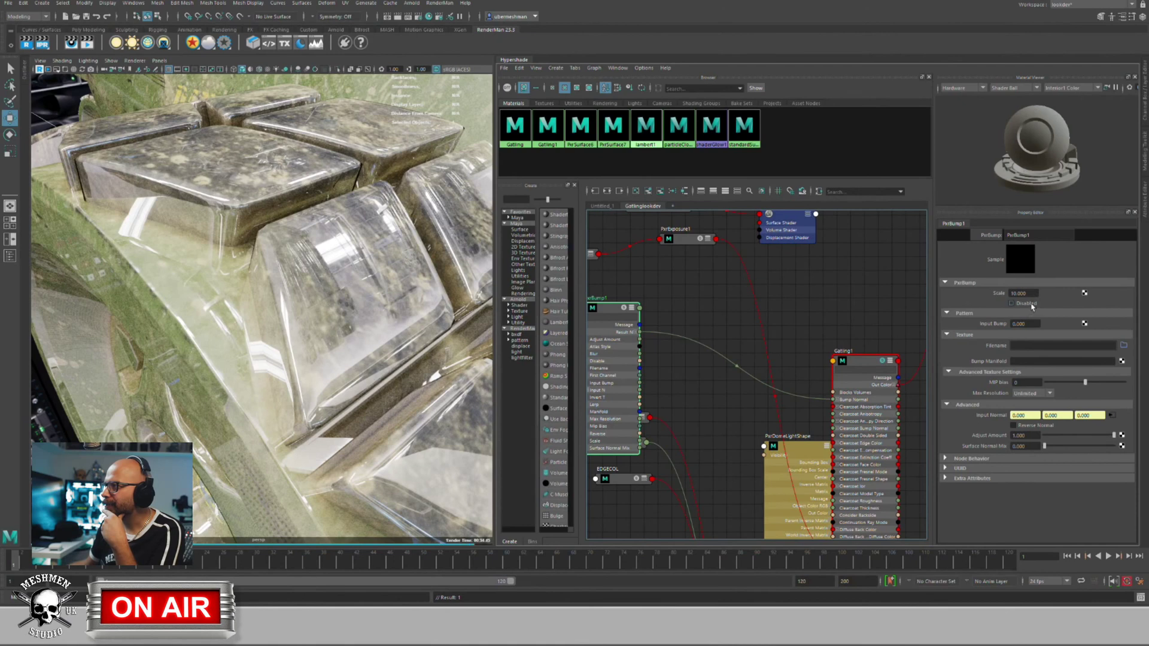
{"action": "left_click", "coordinate": [1030, 293]}
{"action": "left_click_drag", "start_coordinate": [1029, 294], "coordinate": [978, 294]}
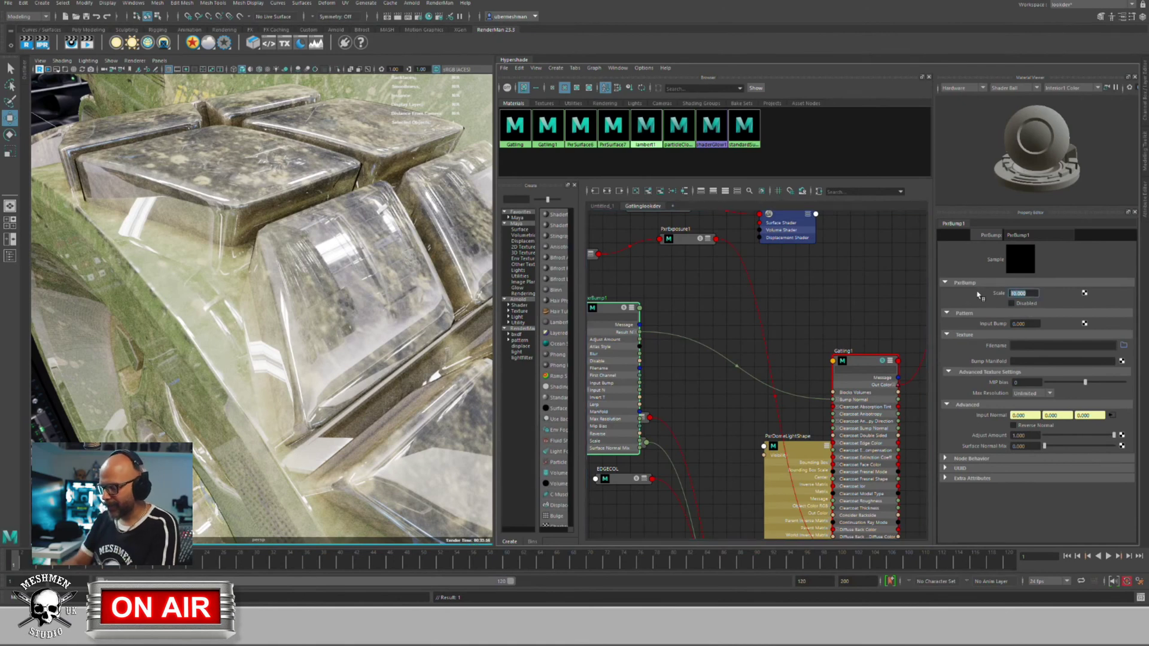
{"action": "type", "text": "1"}
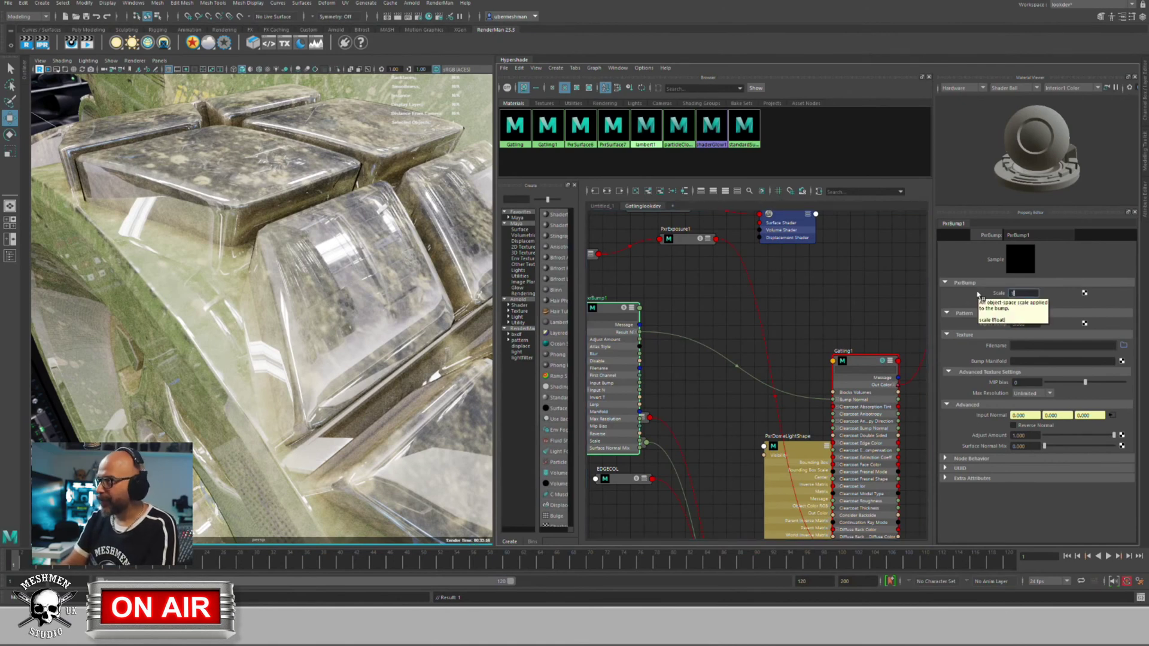
{"action": "type", "text": "000"}
{"action": "key", "text": "Return"}
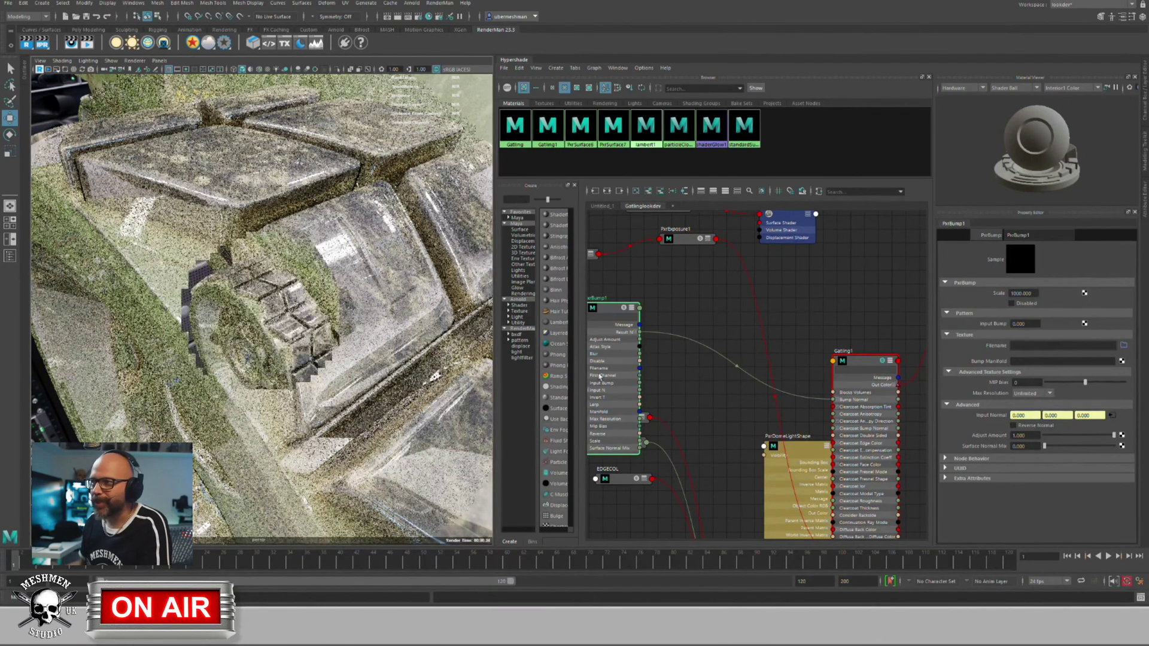
{"action": "left_click_drag", "start_coordinate": [608, 312], "coordinate": [668, 301]}
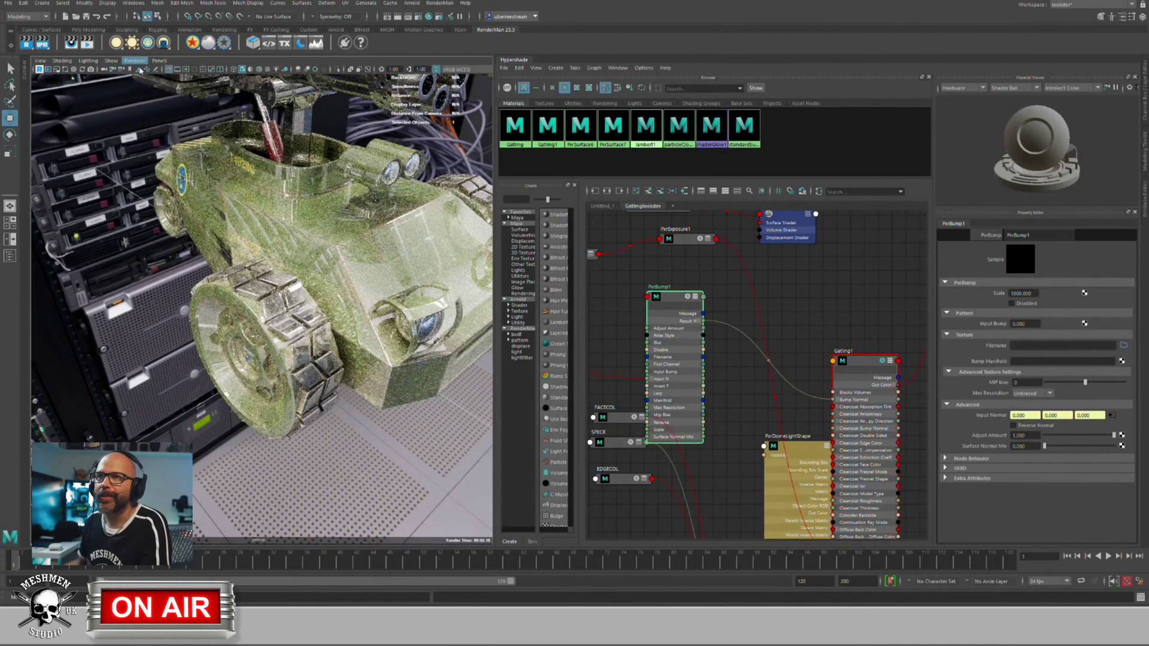
Step: Restart the live viewport render and inspect the bump effect on the vehicle's hull and front wheel up close
{"action": "left_click", "coordinate": [134, 61]}
{"action": "left_click", "coordinate": [145, 74]}
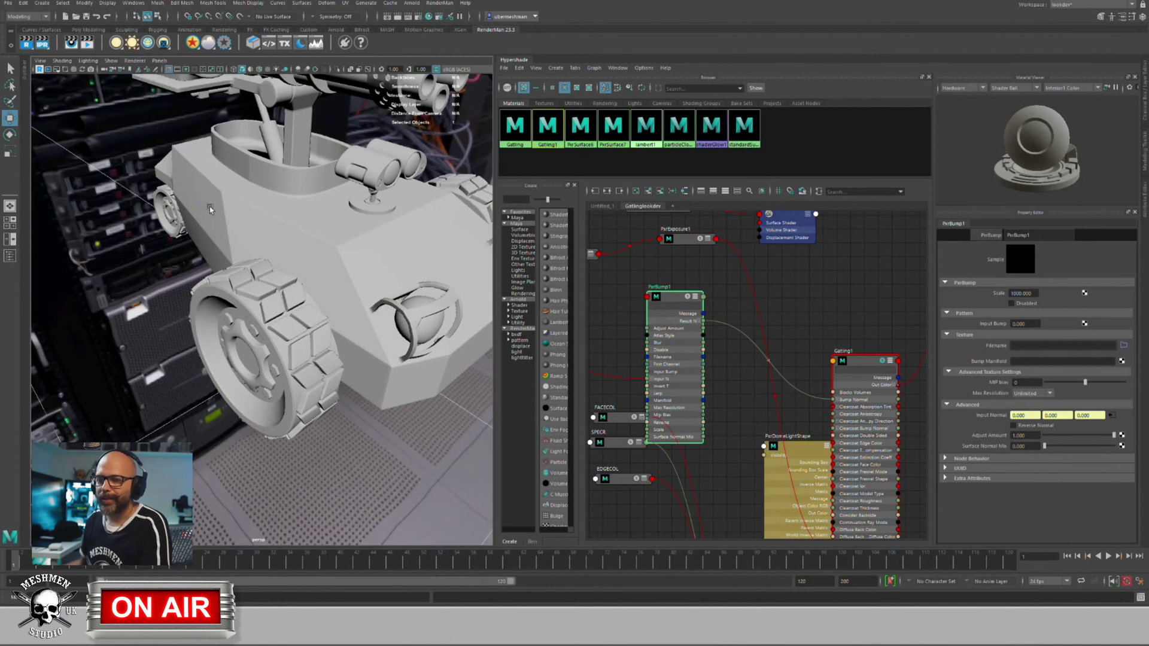
{"action": "key", "text": "ctrl+z"}
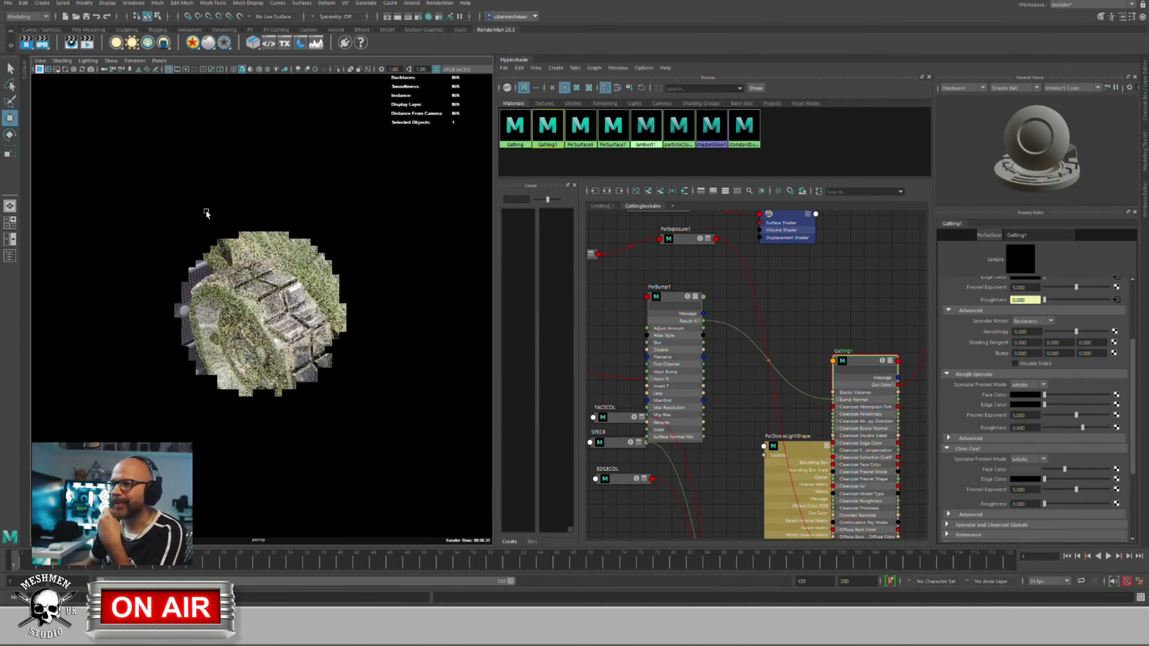
{"action": "scroll", "coordinate": [362, 244], "scroll_direction": "up", "scroll_amount": 3}
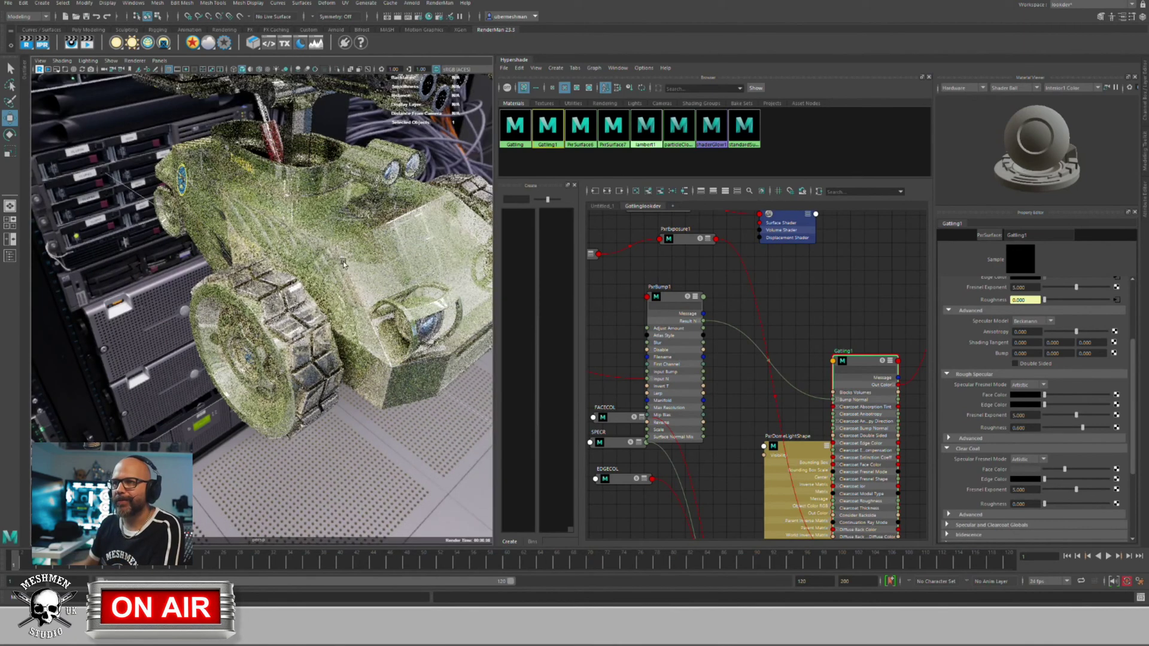
{"action": "scroll", "coordinate": [386, 261], "scroll_direction": "up", "scroll_amount": 2}
{"action": "left_click_drag", "start_coordinate": [356, 263], "coordinate": [377, 310], "text": "alt"}
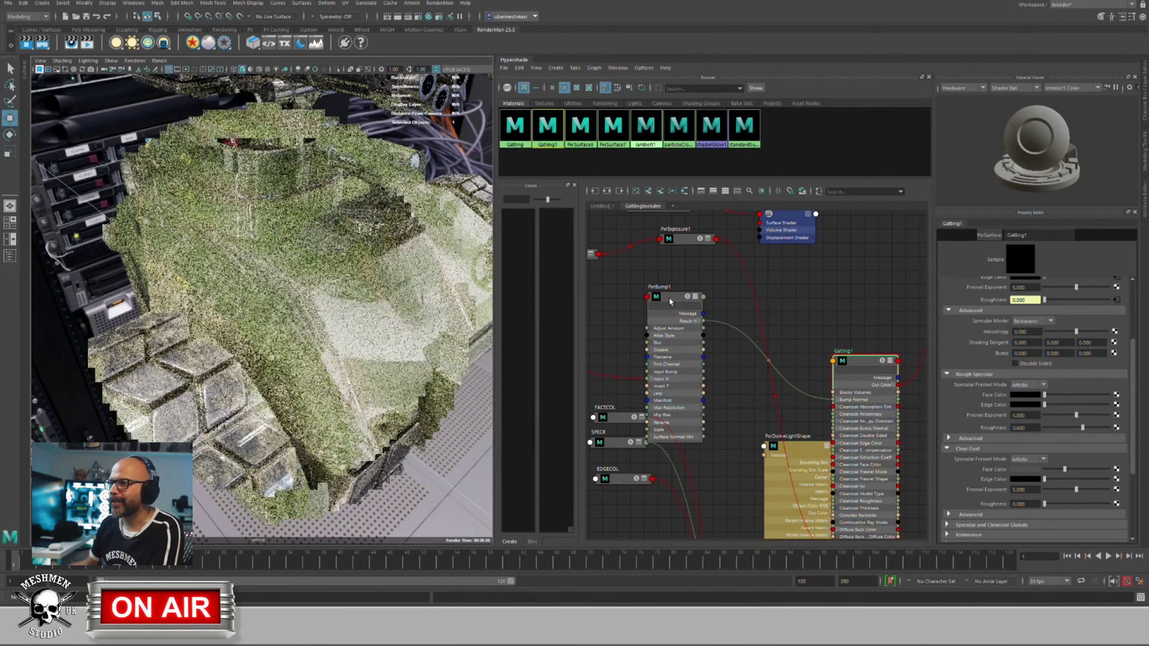
Step: Shift PxrBump1 aside and add a PxrTexture node above the link between PxrVoronoise1 and PxrBump1
{"action": "left_click", "coordinate": [670, 301]}
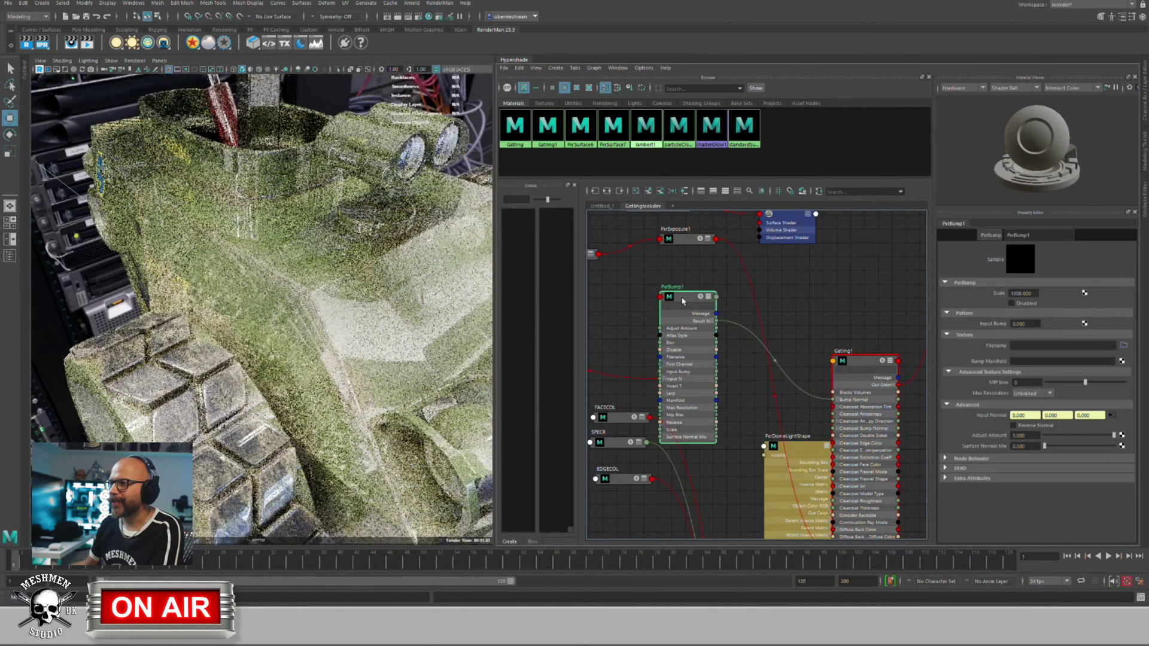
{"action": "left_click_drag", "start_coordinate": [670, 301], "coordinate": [714, 295]}
{"action": "middle_click_drag", "start_coordinate": [670, 317], "coordinate": [828, 315], "text": "alt"}
{"action": "key", "text": "Tab"}
{"action": "type", "text": "pxr"}
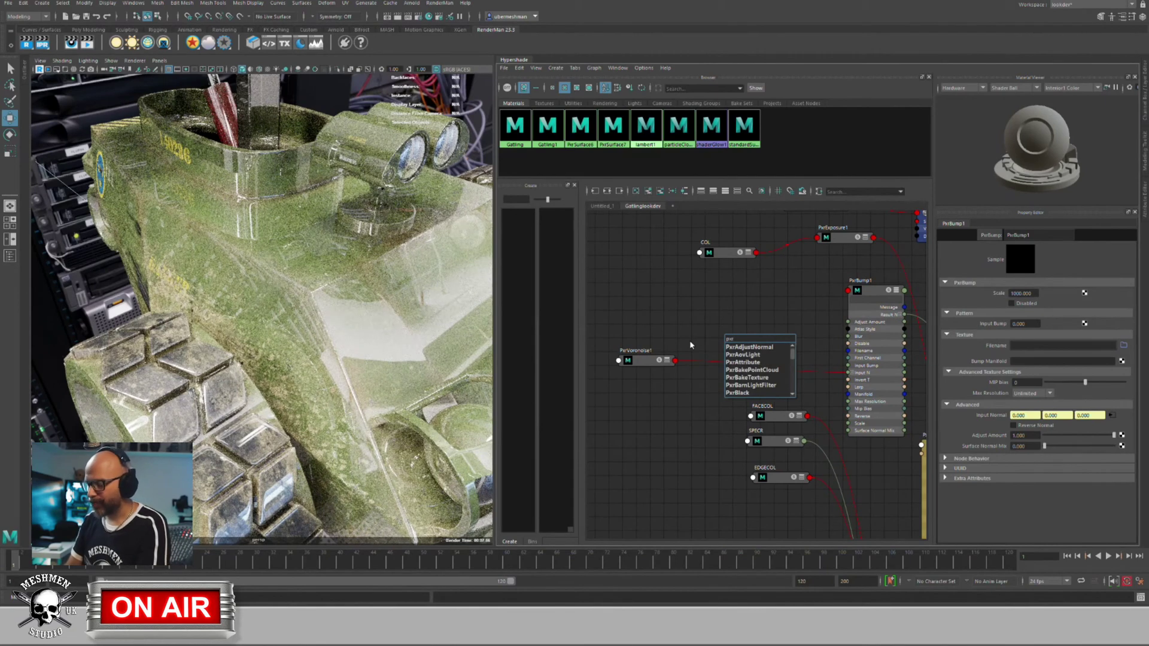
{"action": "type", "text": "t"}
{"action": "key", "text": "Down"}
{"action": "key", "text": "Down"}
{"action": "key", "text": "Down"}
{"action": "key", "text": "Down"}
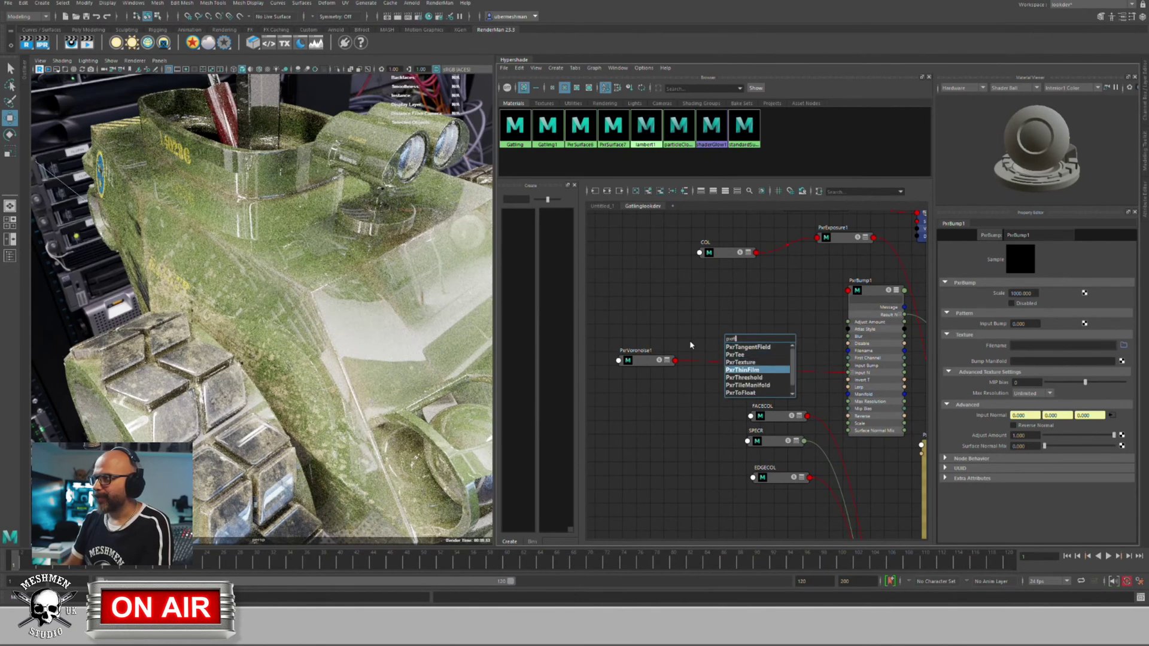
{"action": "key", "text": "Up"}
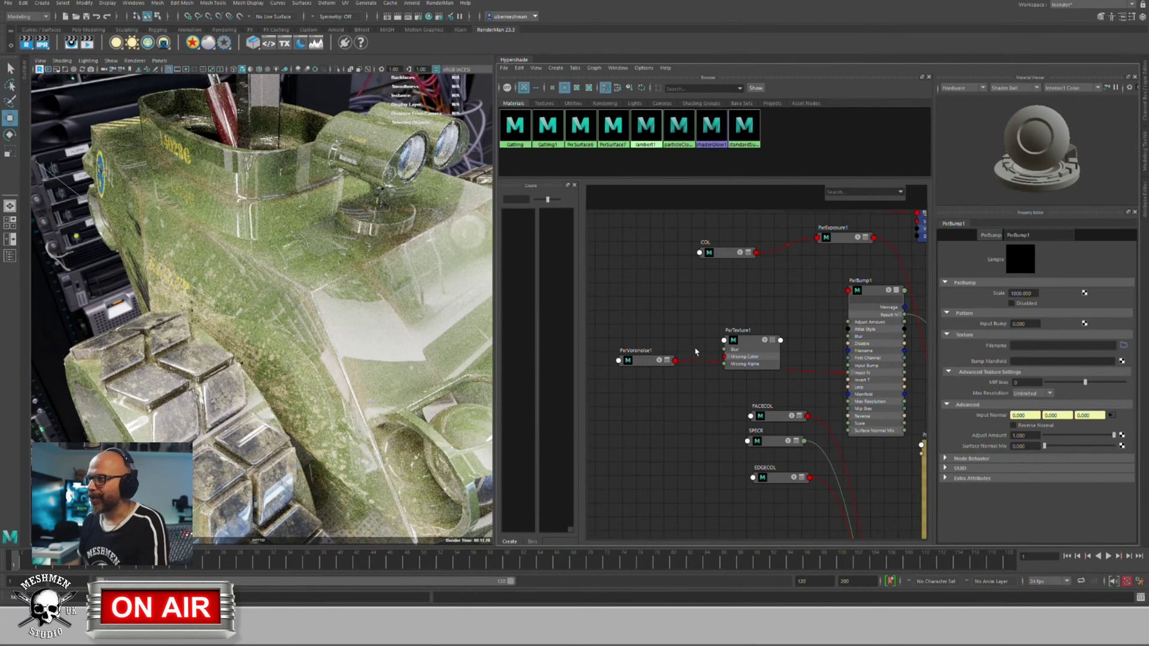
{"action": "left_click_drag", "start_coordinate": [746, 349], "coordinate": [707, 327]}
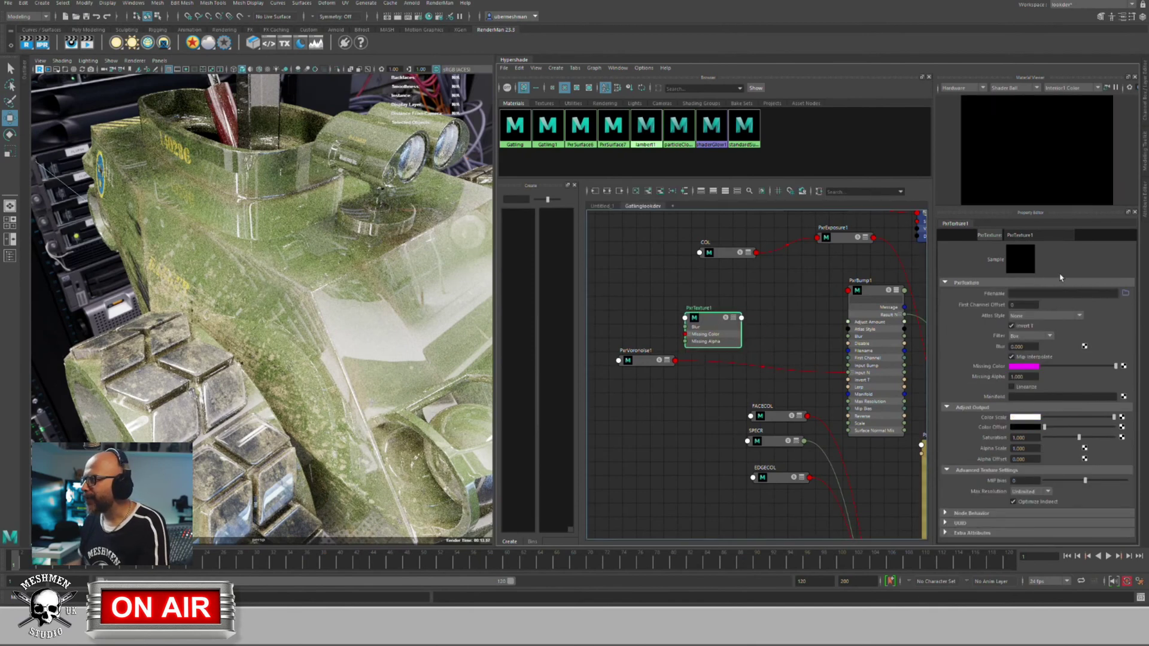
Step: Load BUMP.1001.exr.tex into the new PxrTexture node and set its atlas style to UDIM (Mari)
{"action": "left_click", "coordinate": [1124, 294]}
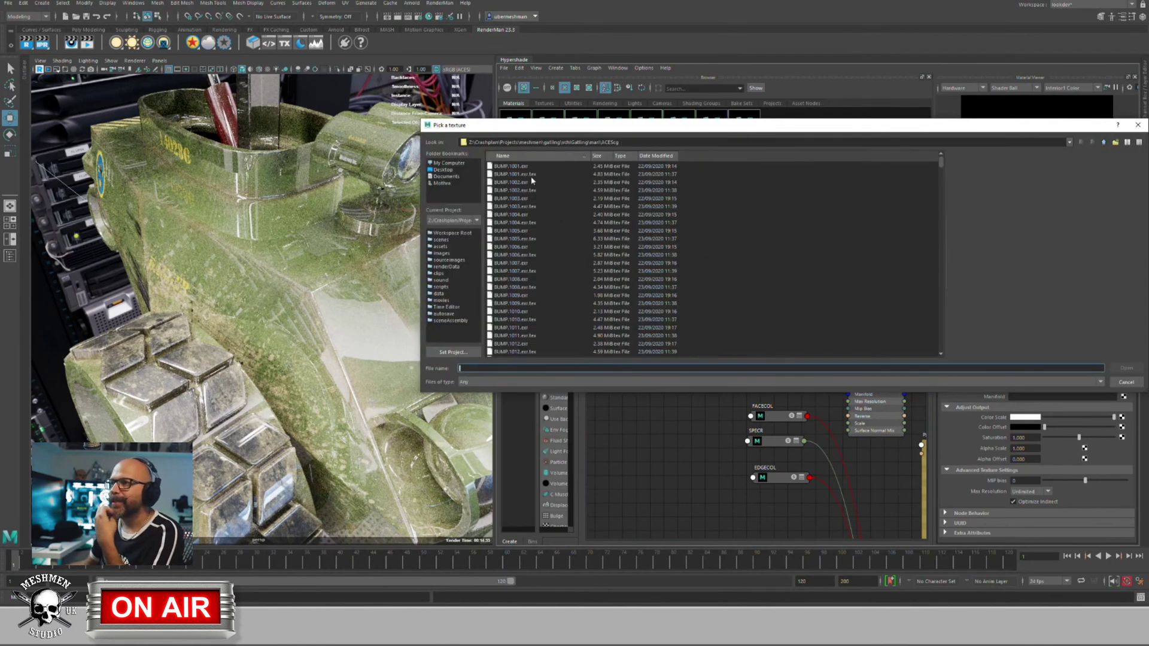
{"action": "left_click", "coordinate": [521, 174]}
{"action": "left_click", "coordinate": [1130, 368]}
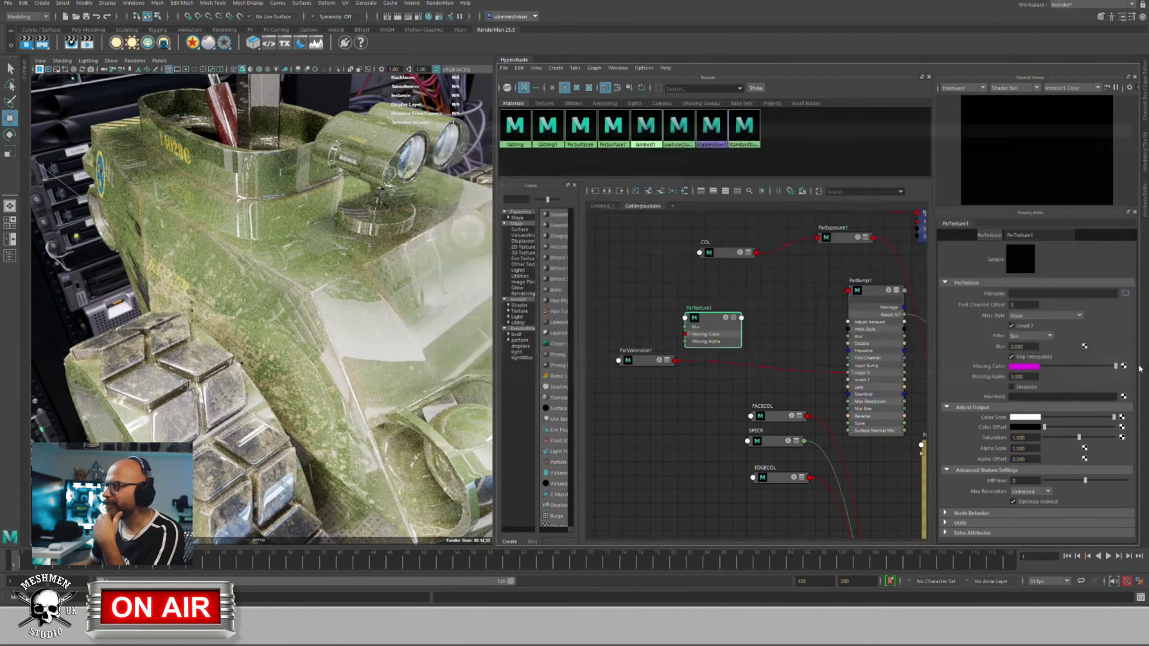
{"action": "left_click", "coordinate": [1023, 317]}
{"action": "left_click", "coordinate": [1025, 335]}
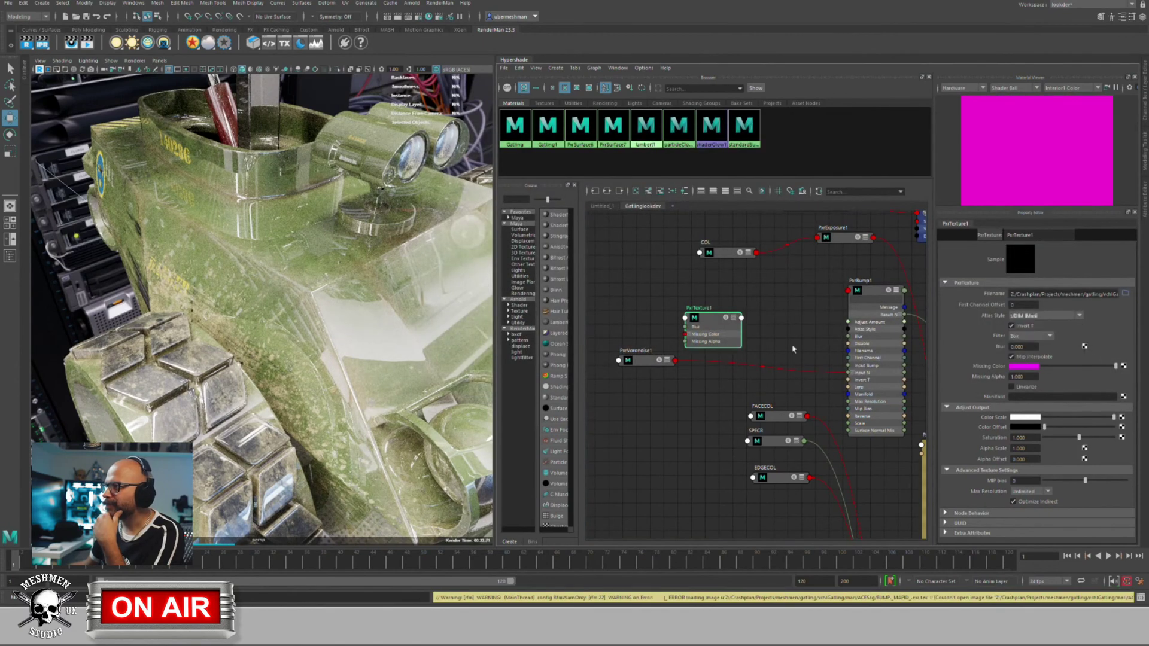
Step: Show all attributes of the new PxrTexture node, rename it BUMP and shift it away from PxrBump1
{"action": "left_click_drag", "start_coordinate": [704, 316], "coordinate": [684, 315]}
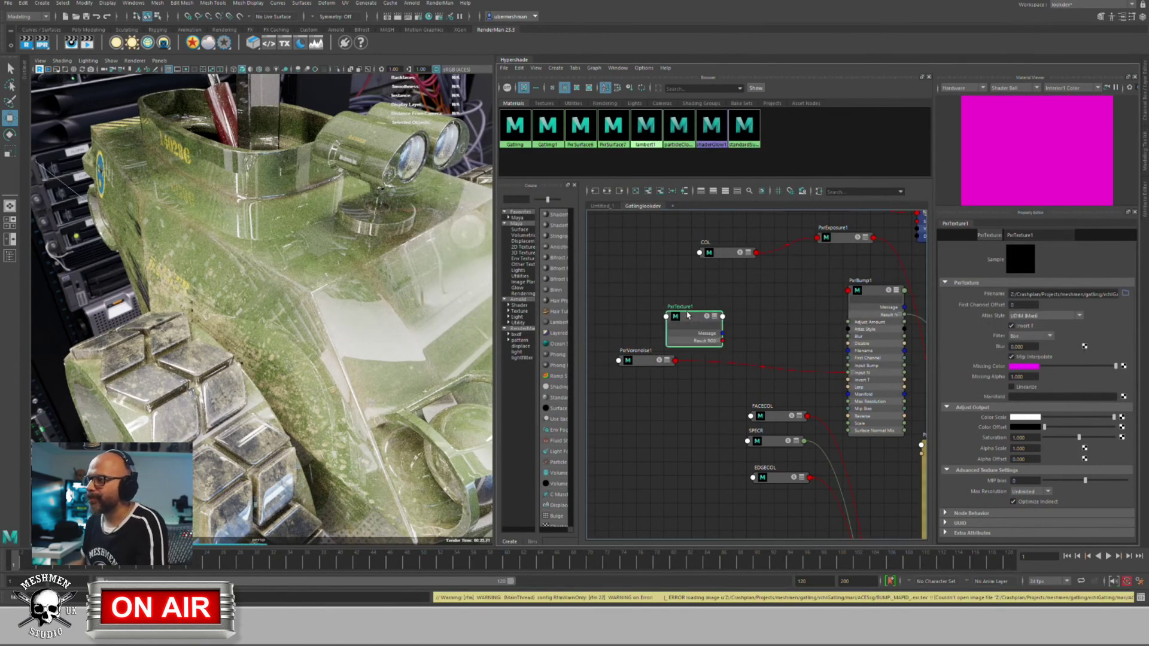
{"action": "key", "text": "3"}
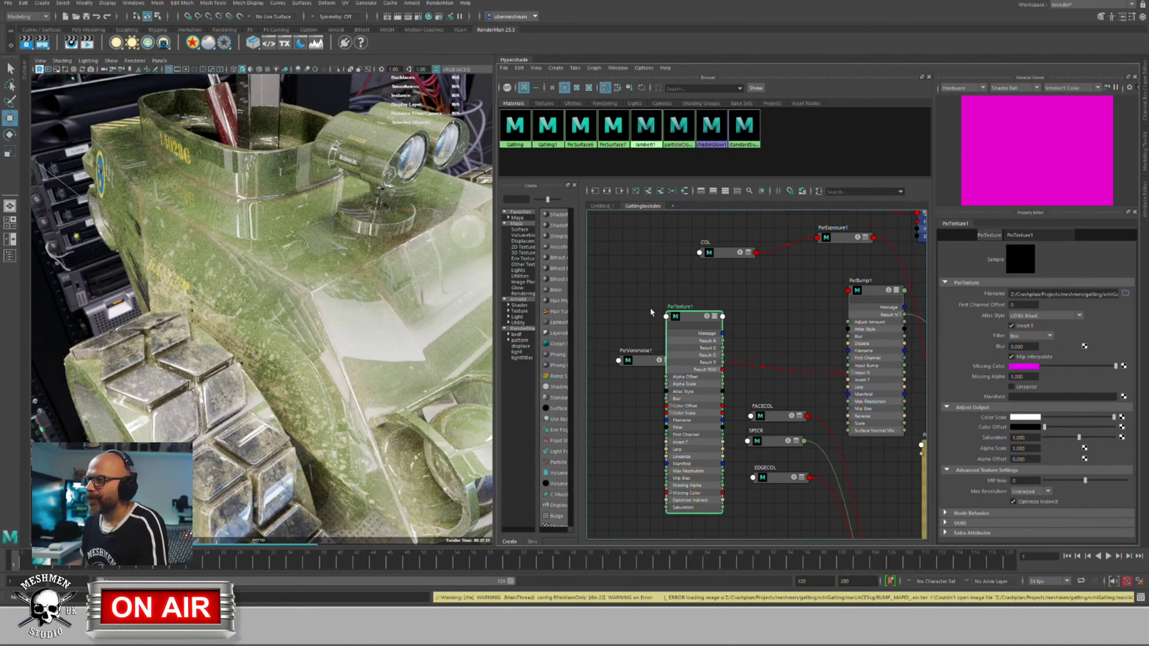
{"action": "double_click", "coordinate": [674, 306]}
{"action": "type", "text": "BUM"}
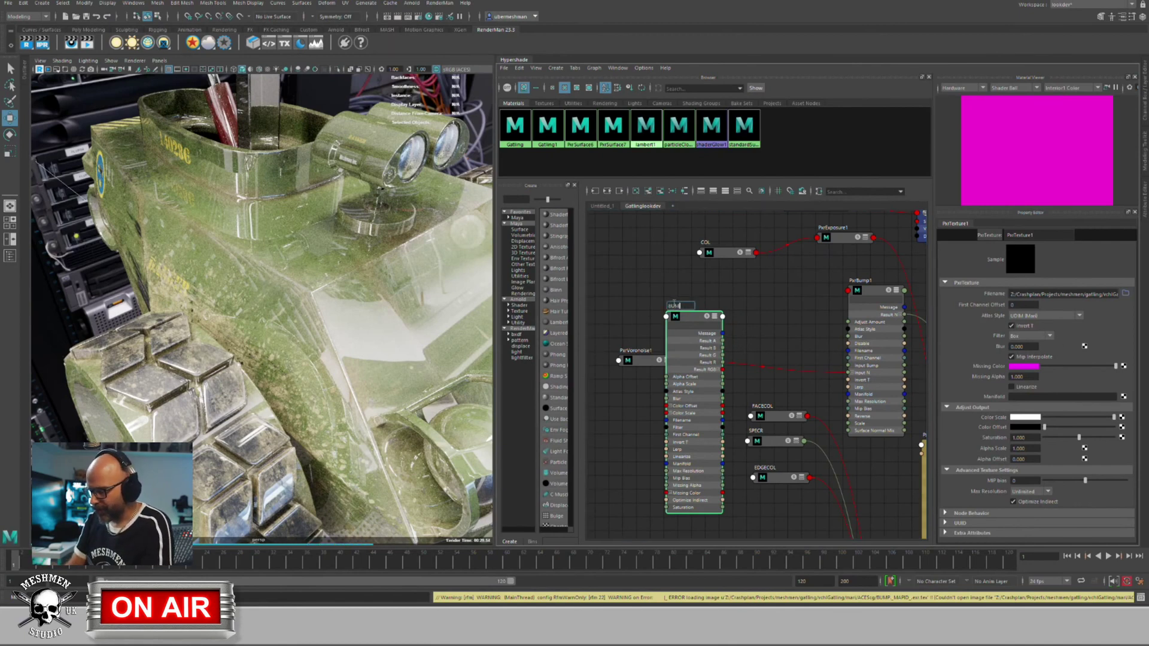
{"action": "type", "text": "P"}
{"action": "key", "text": "Return"}
{"action": "left_click_drag", "start_coordinate": [700, 319], "coordinate": [686, 316]}
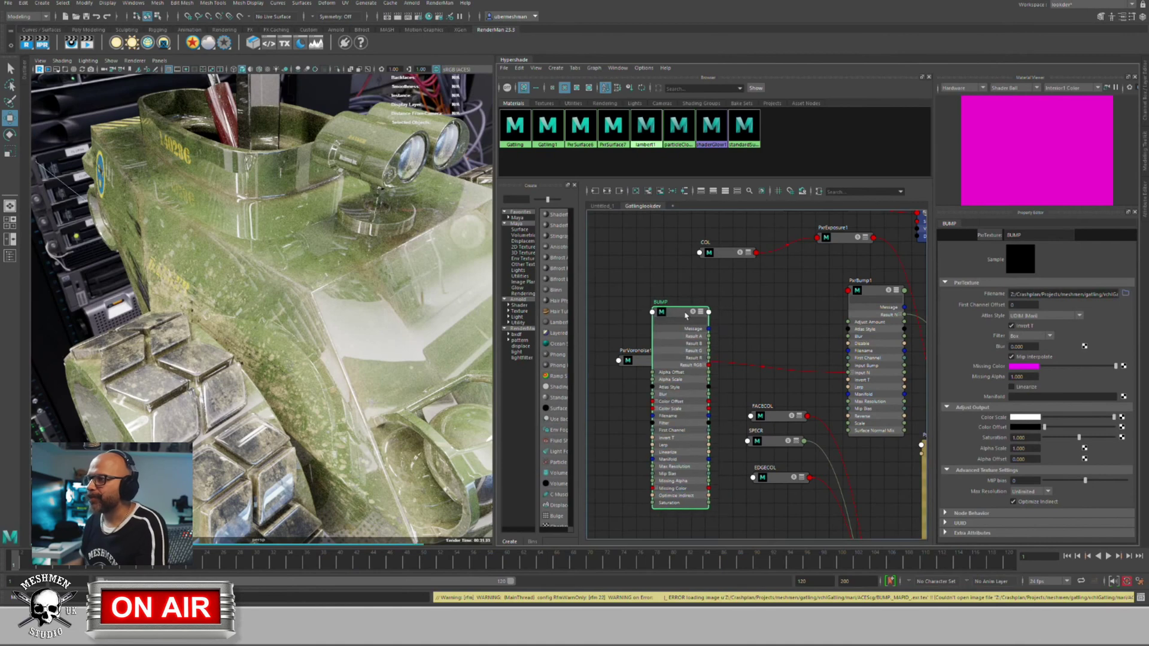
Step: Try to wire the BUMP texture's result output into PxrBump1, and delete the PxrBump1 node
{"action": "left_click_drag", "start_coordinate": [708, 362], "coordinate": [839, 399]}
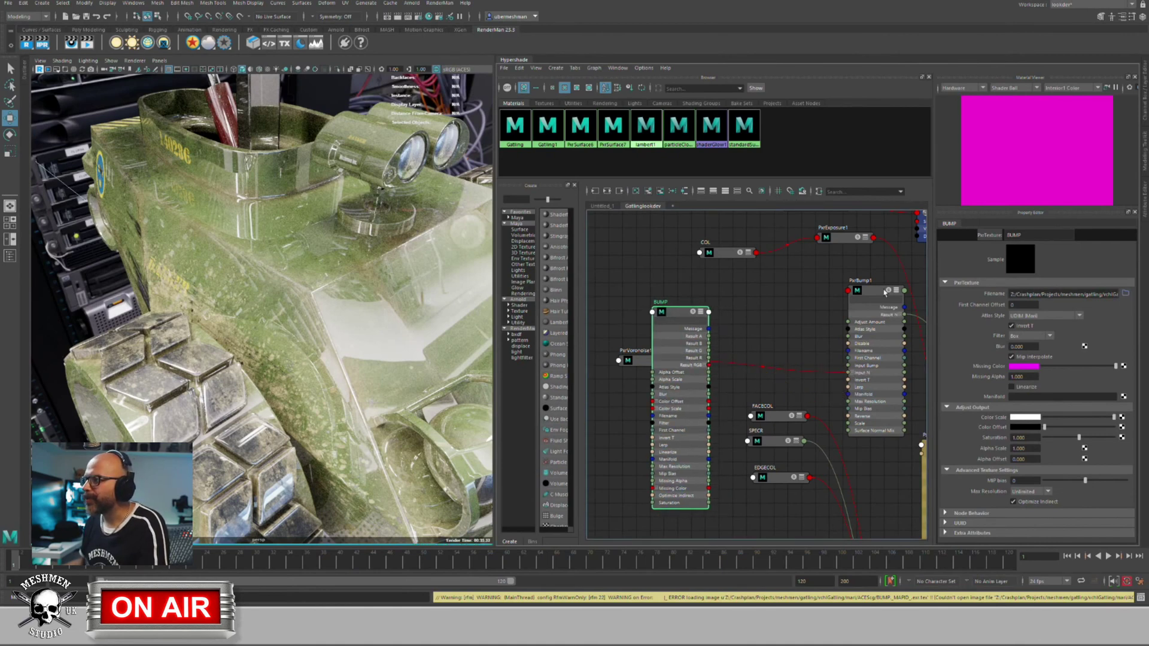
{"action": "left_click_drag", "start_coordinate": [885, 291], "coordinate": [861, 301]}
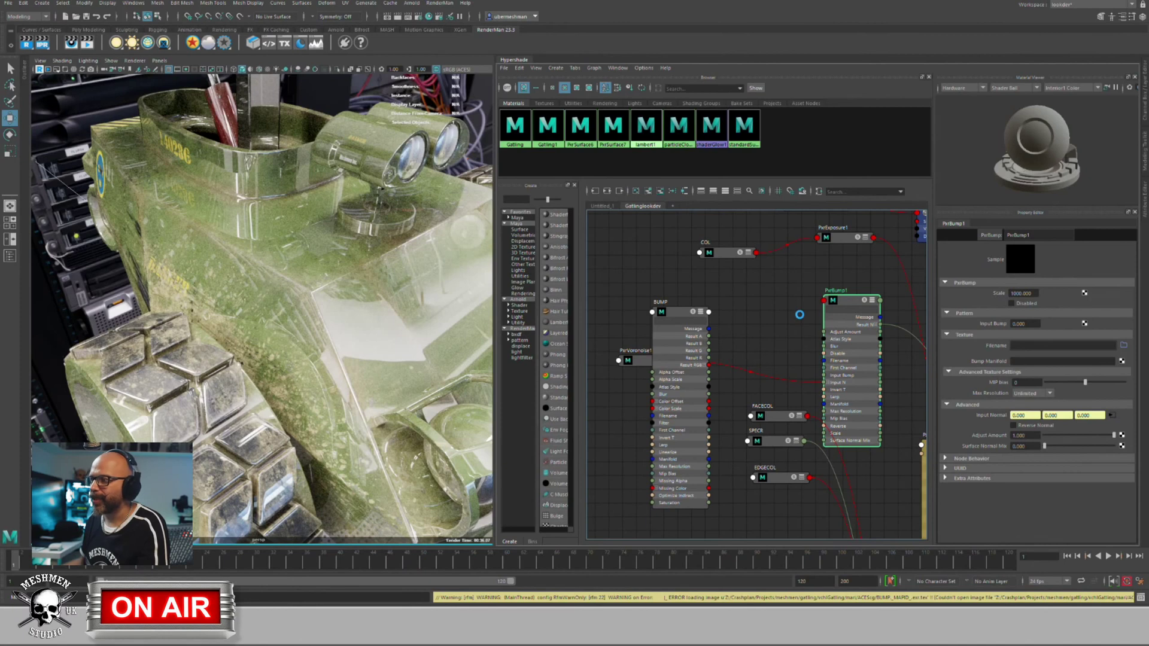
{"action": "key", "text": "Delete"}
Step: Rearrange the remaining bump nodes, adjusting the BUMP texture's position and moving PxrVoronoise1 lower beside it
{"action": "left_click", "coordinate": [673, 313]}
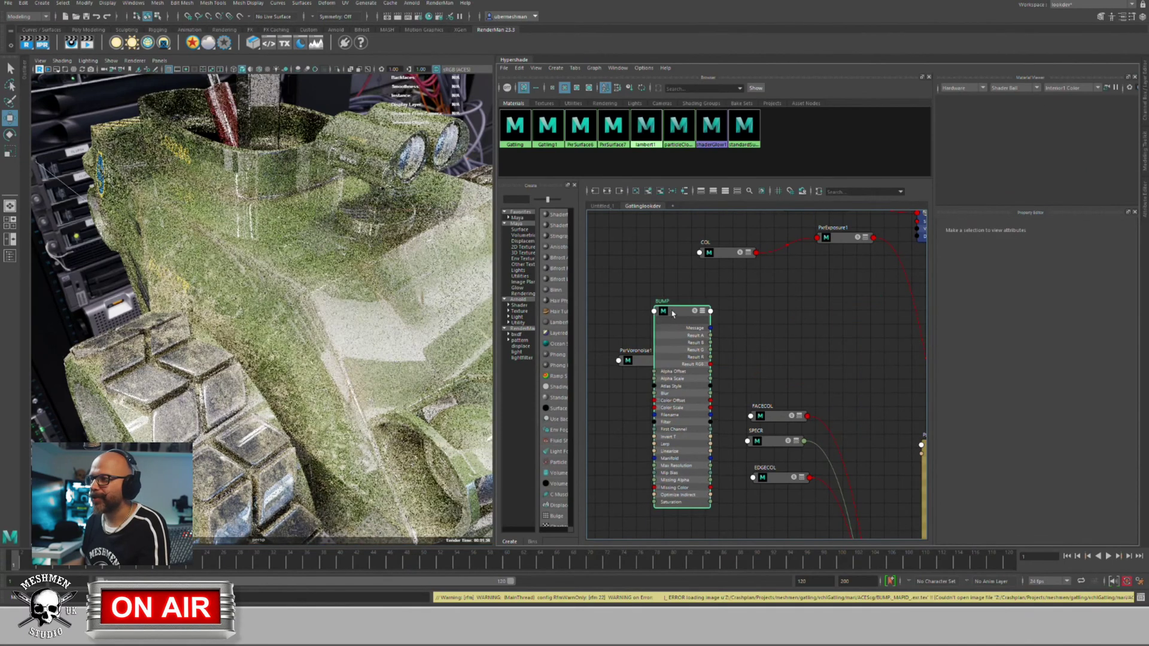
{"action": "left_click_drag", "start_coordinate": [672, 313], "coordinate": [679, 310]}
{"action": "left_click_drag", "start_coordinate": [627, 360], "coordinate": [613, 411]}
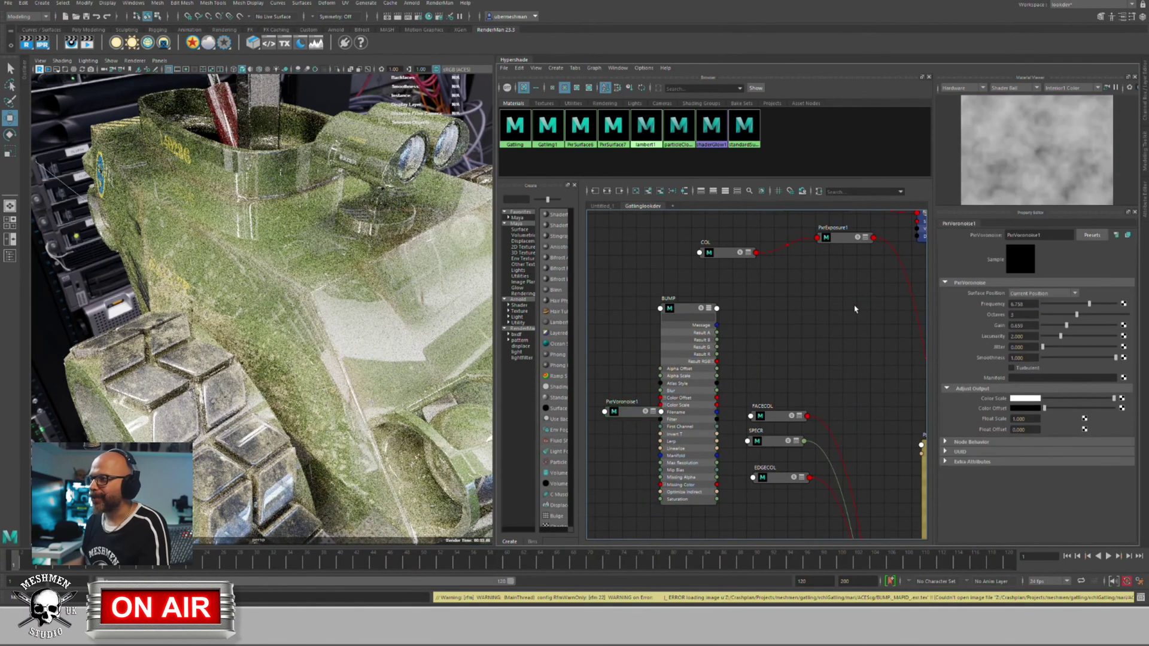
{"action": "left_click_drag", "start_coordinate": [699, 307], "coordinate": [694, 306]}
{"action": "middle_click_drag", "start_coordinate": [791, 327], "coordinate": [728, 303], "text": "alt"}
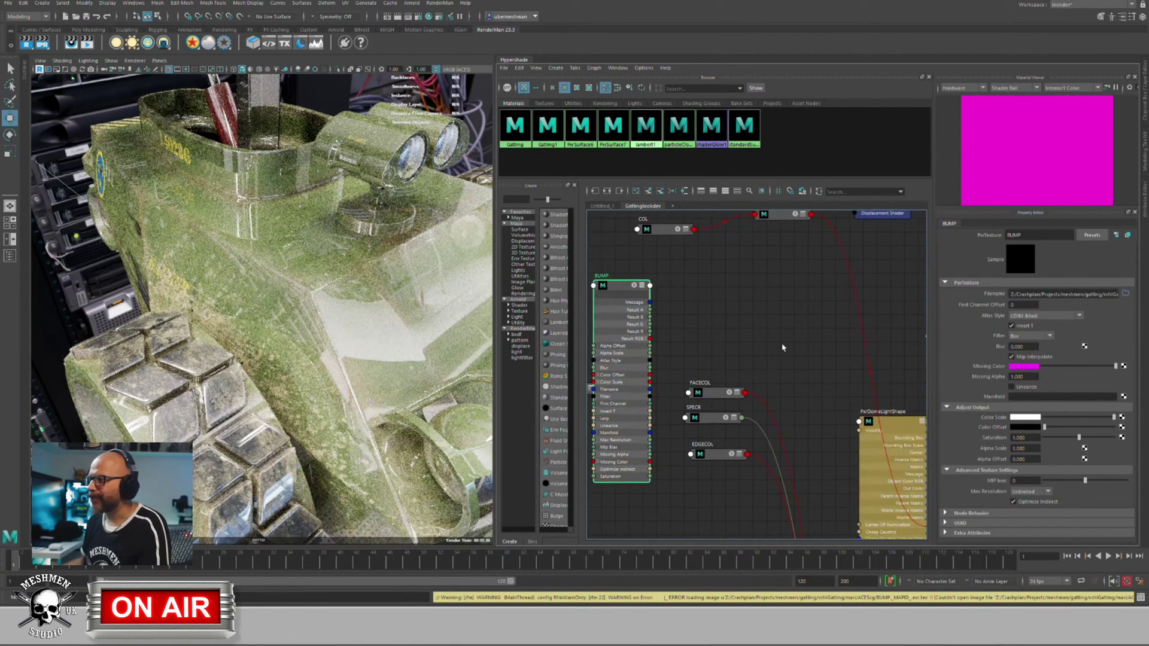
{"action": "scroll", "coordinate": [896, 429], "scroll_direction": "down", "scroll_amount": 4}
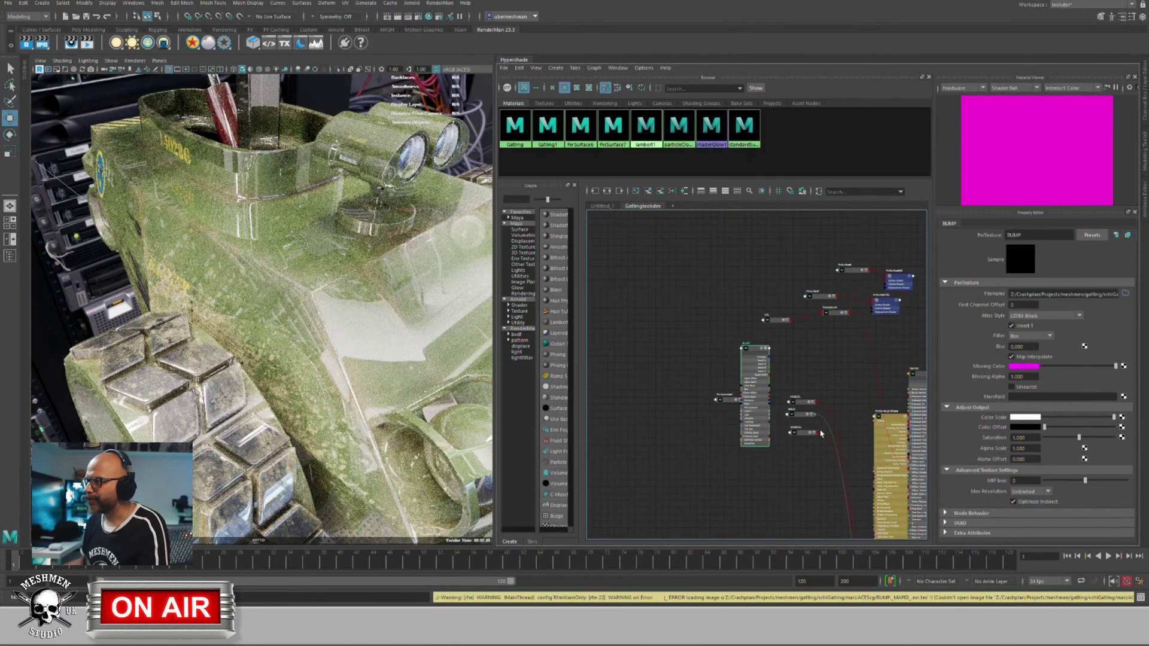
Step: Move the yellow node clear of the graph, collapse the Gatling1 and BUMP nodes, and reposition them
{"action": "middle_click_drag", "start_coordinate": [812, 424], "coordinate": [726, 416], "text": "alt"}
{"action": "left_click_drag", "start_coordinate": [780, 399], "coordinate": [641, 497]}
{"action": "left_click_drag", "start_coordinate": [818, 359], "coordinate": [822, 331]}
{"action": "key", "text": "1"}
{"action": "left_click", "coordinate": [652, 335]}
{"action": "key", "text": "1"}
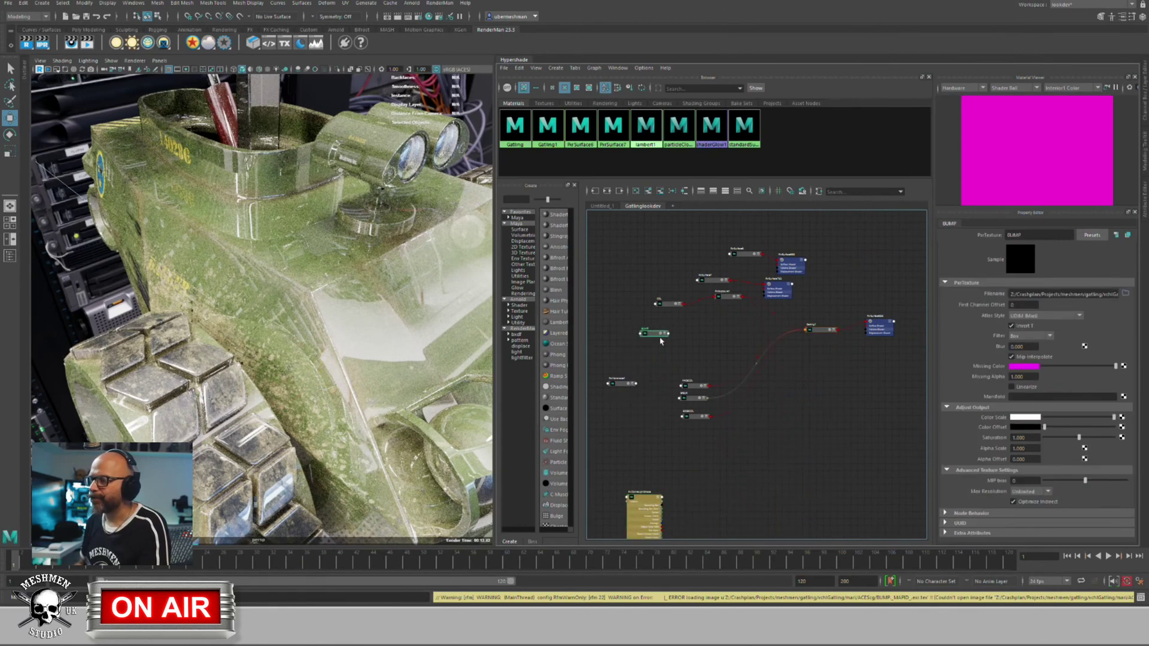
{"action": "left_click_drag", "start_coordinate": [652, 335], "coordinate": [676, 336]}
Step: Create a PxrBump node and place it between the BUMP texture and the Gatling1 material
{"action": "key", "text": "Tab"}
{"action": "type", "text": "px"}
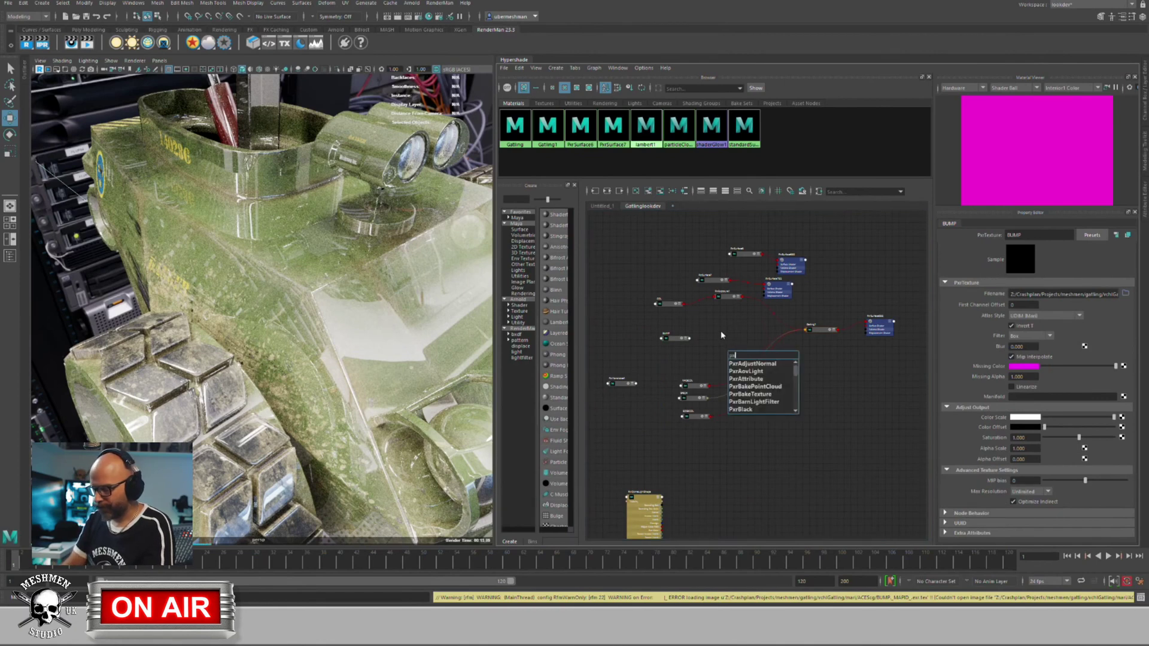
{"action": "type", "text": "rbu"}
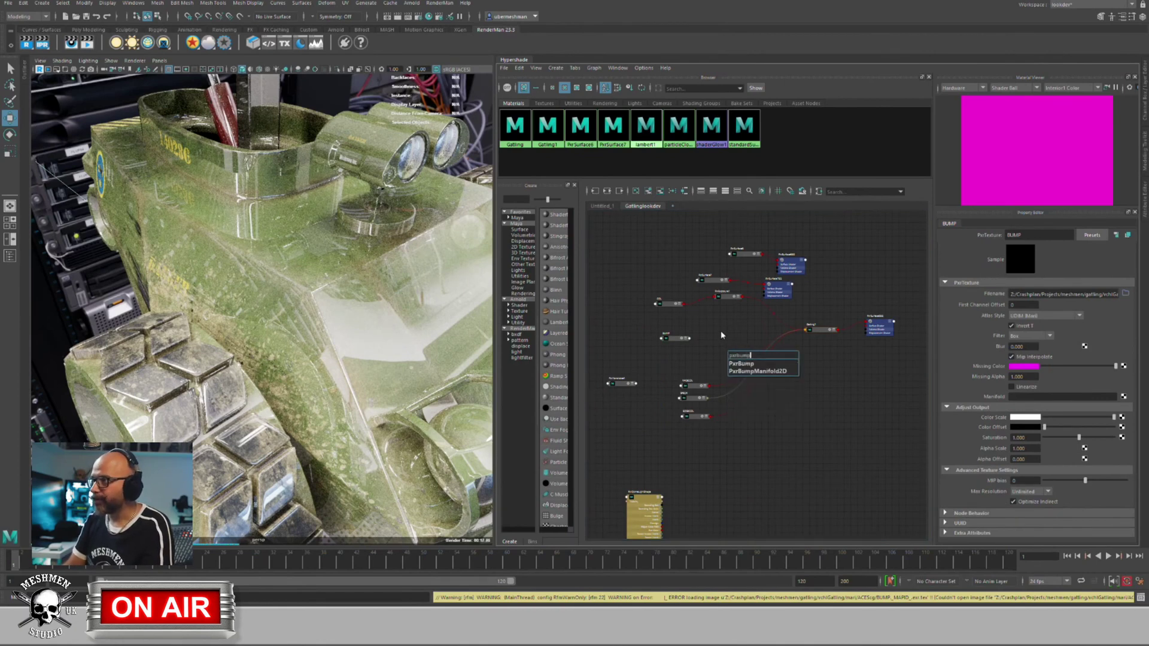
{"action": "type", "text": "mp"}
{"action": "key", "text": "Down"}
{"action": "key", "text": "Return"}
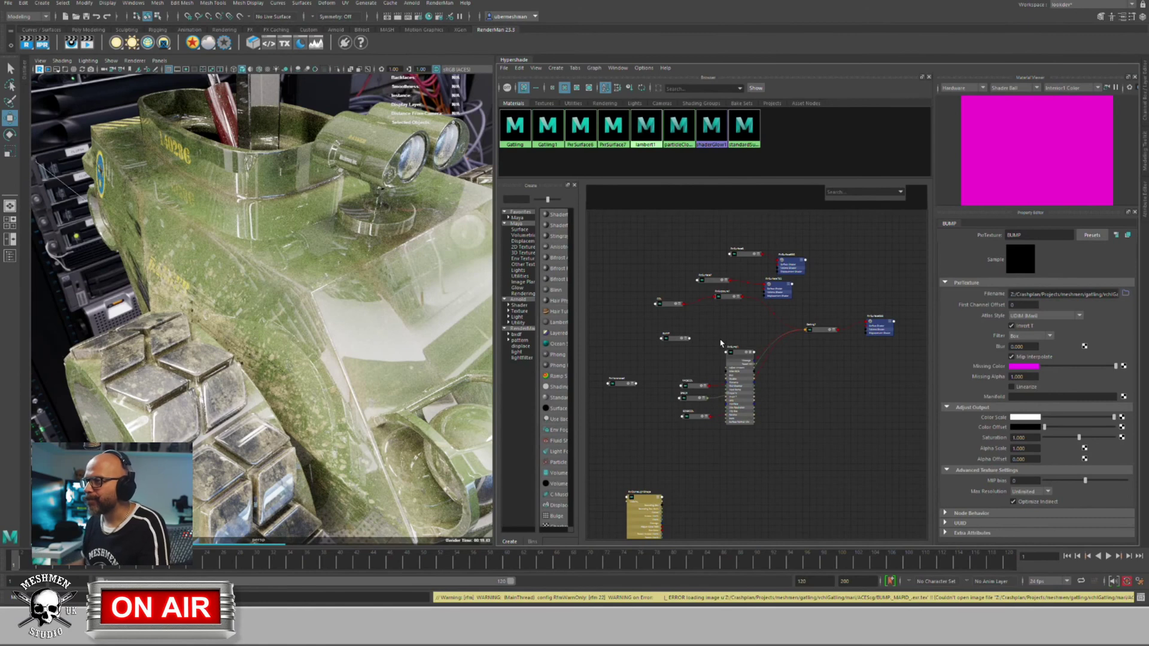
{"action": "scroll", "coordinate": [721, 343], "scroll_direction": "up", "scroll_amount": 5}
{"action": "left_click_drag", "start_coordinate": [753, 364], "coordinate": [700, 274]}
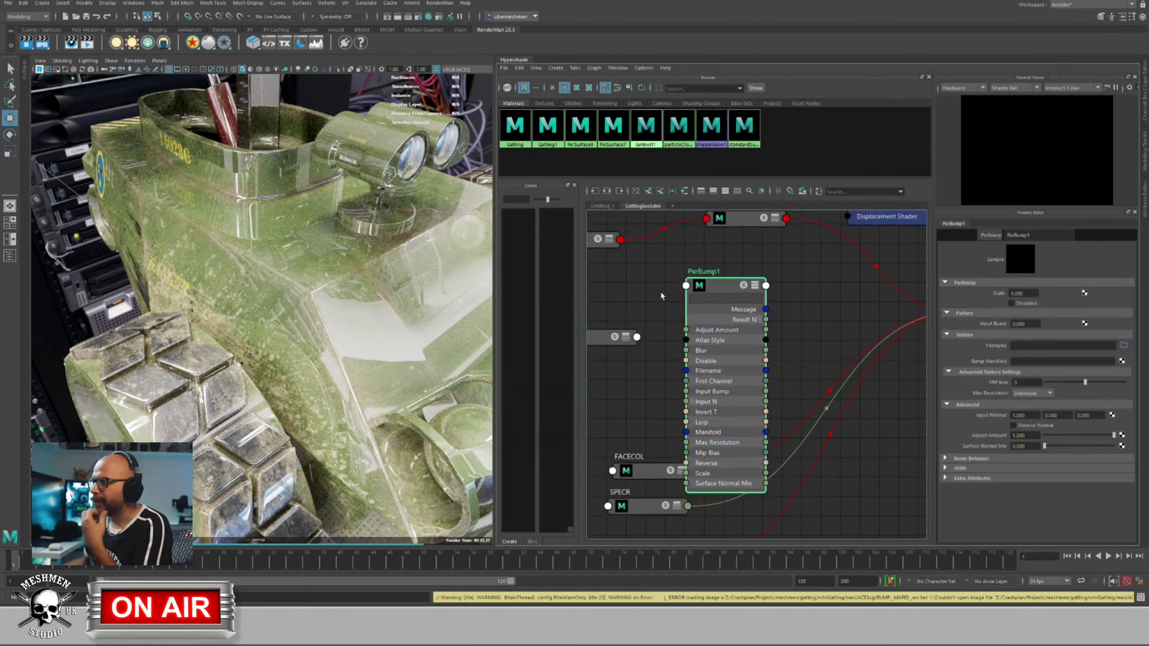
{"action": "left_click_drag", "start_coordinate": [724, 286], "coordinate": [717, 286]}
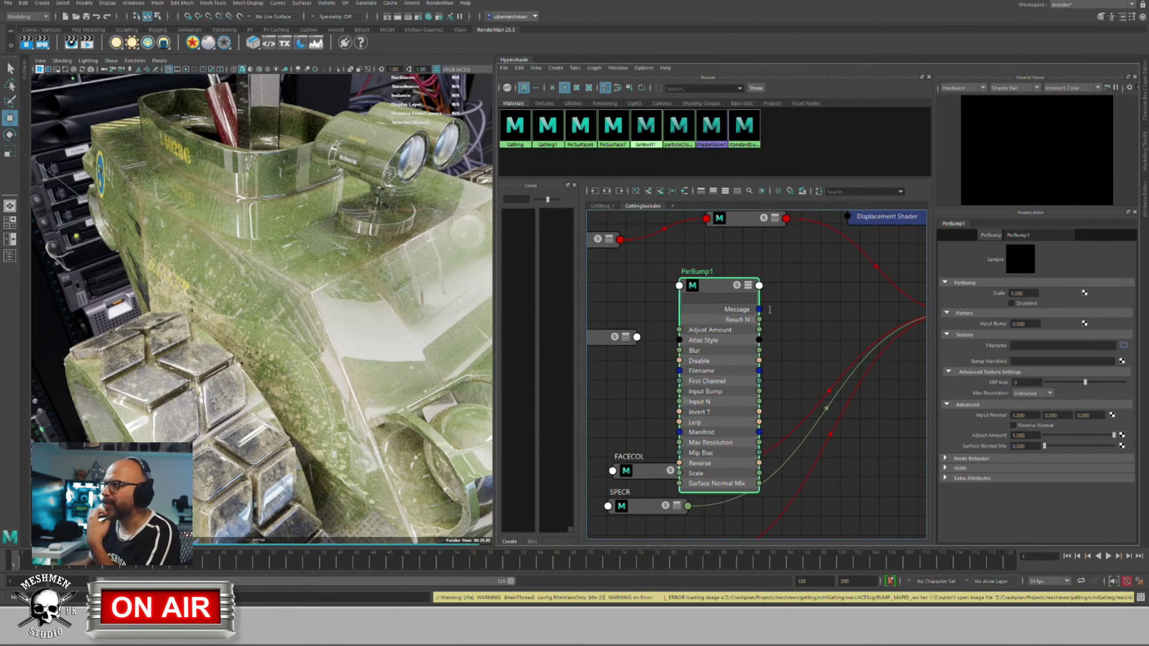
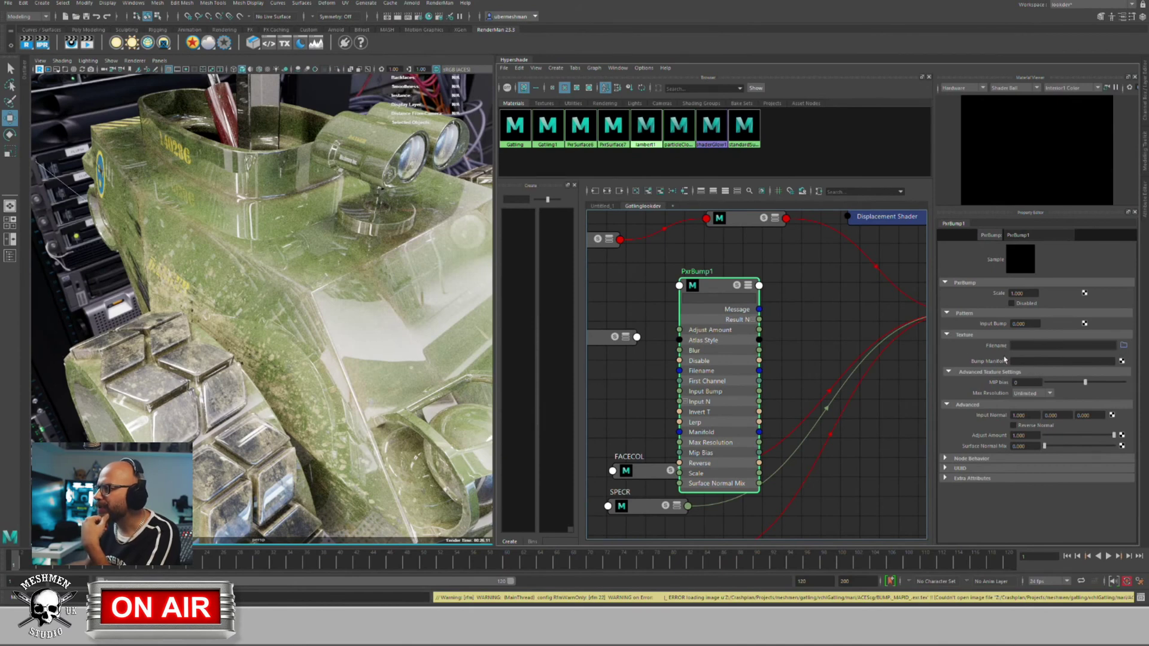
Step: Load BUMP.1001.exr.tex as the texture file of the new PxrBump1 node
{"action": "left_click", "coordinate": [1123, 345]}
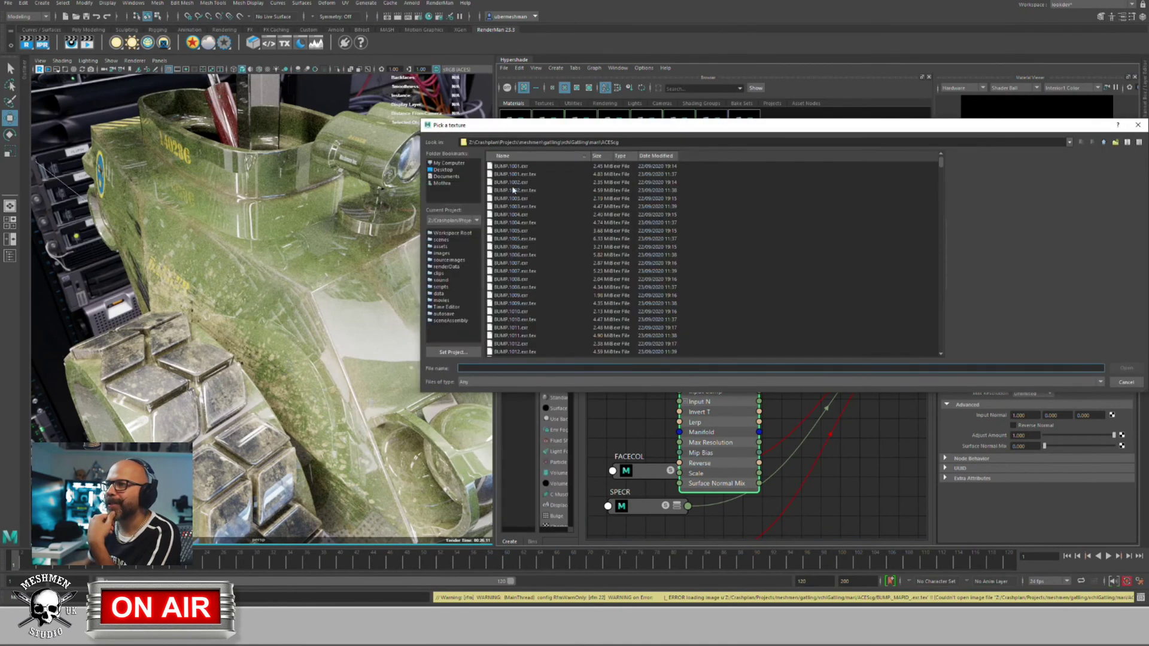
{"action": "left_click", "coordinate": [524, 175]}
{"action": "left_click", "coordinate": [1126, 368]}
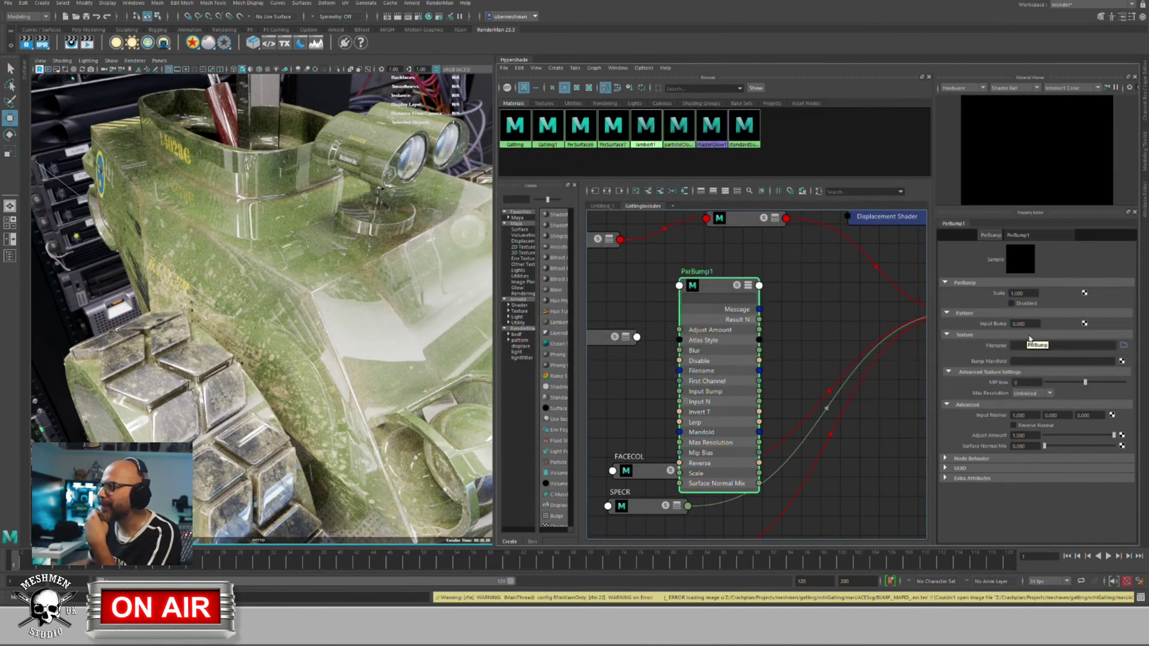
{"action": "left_click_drag", "start_coordinate": [713, 288], "coordinate": [721, 288]}
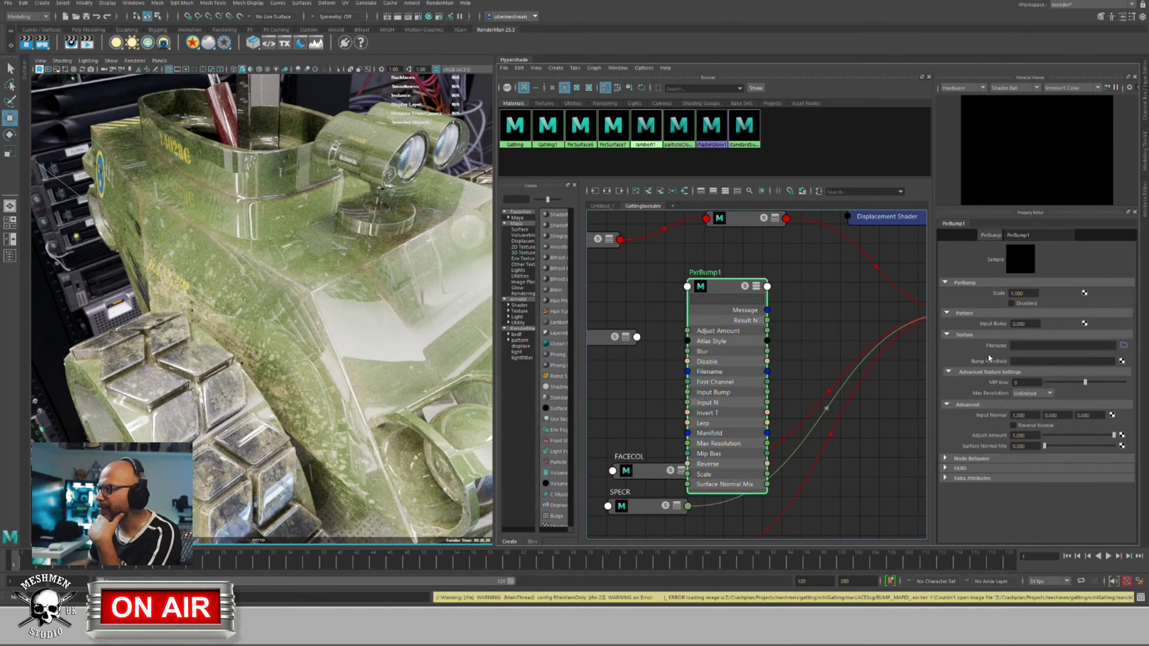
{"action": "mouse_move", "coordinate": [1001, 350]}
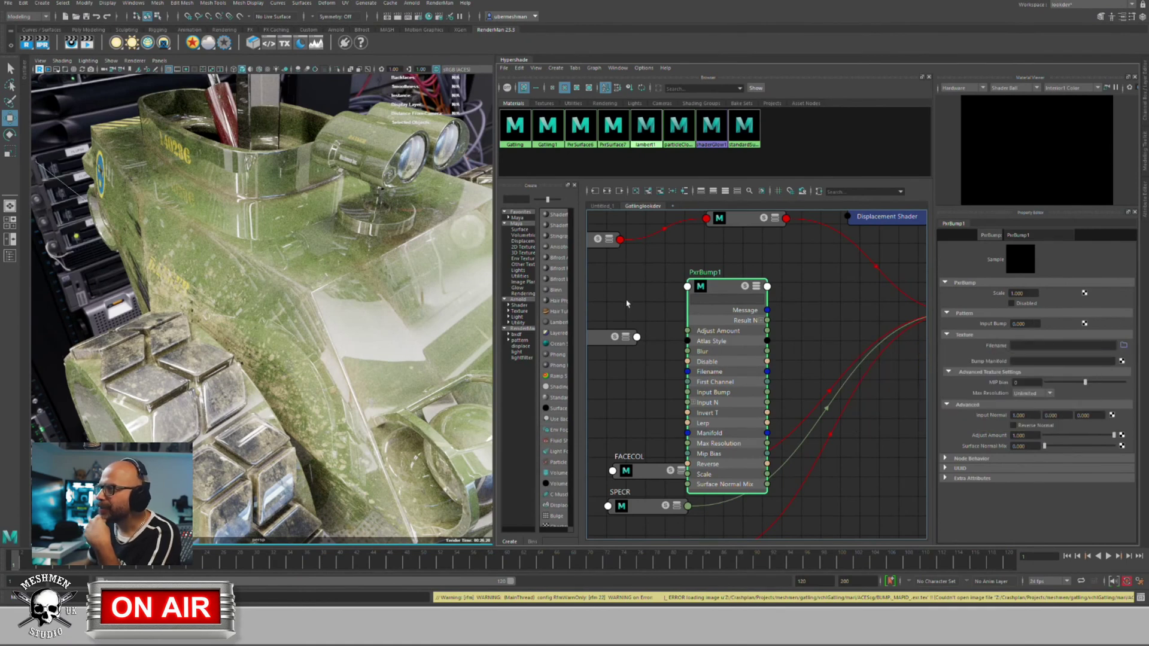
Step: Rename the PxrBump1 node TEST and shift it slightly lower in the graph
{"action": "left_click", "coordinate": [704, 277]}
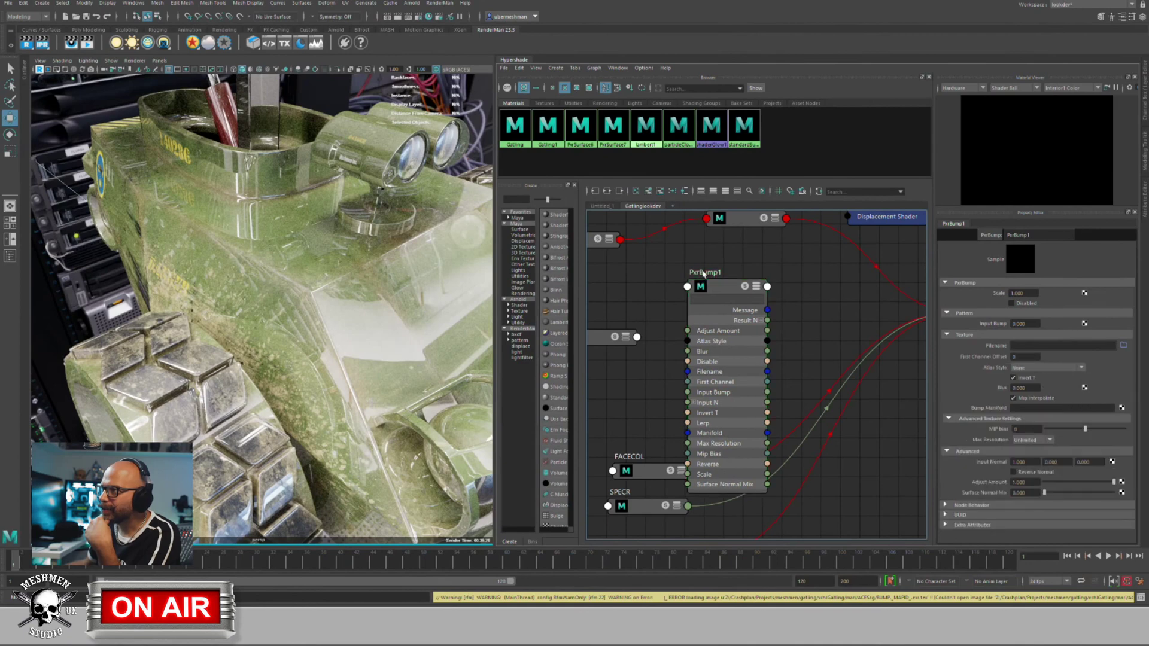
{"action": "left_click", "coordinate": [703, 276]}
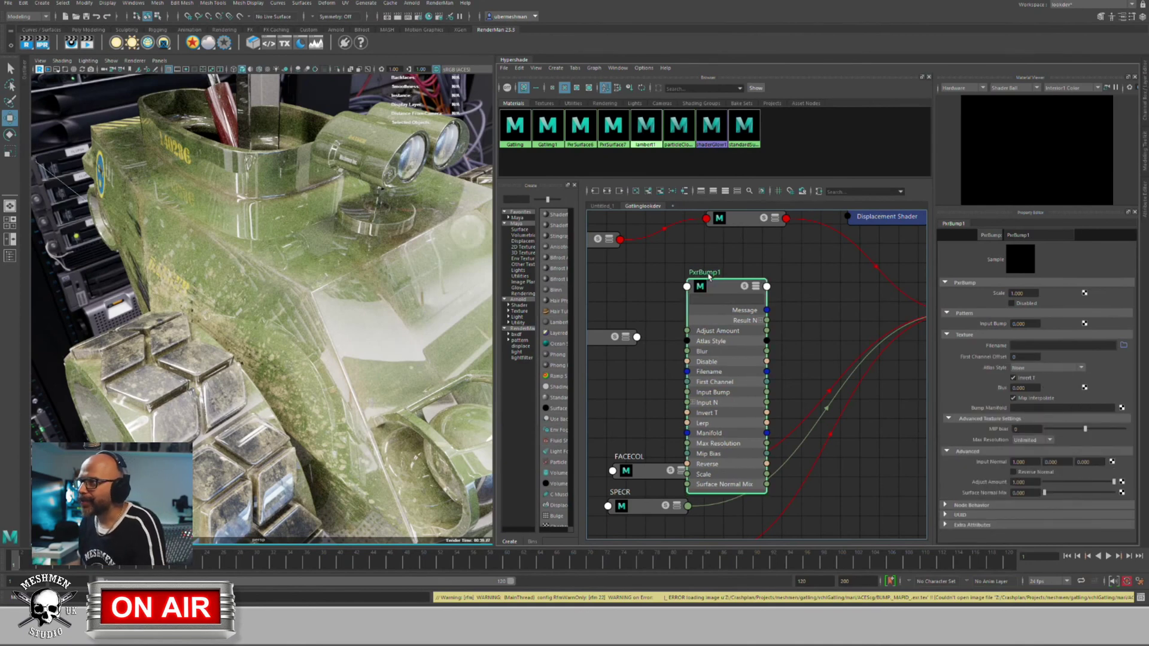
{"action": "double_click", "coordinate": [721, 273]}
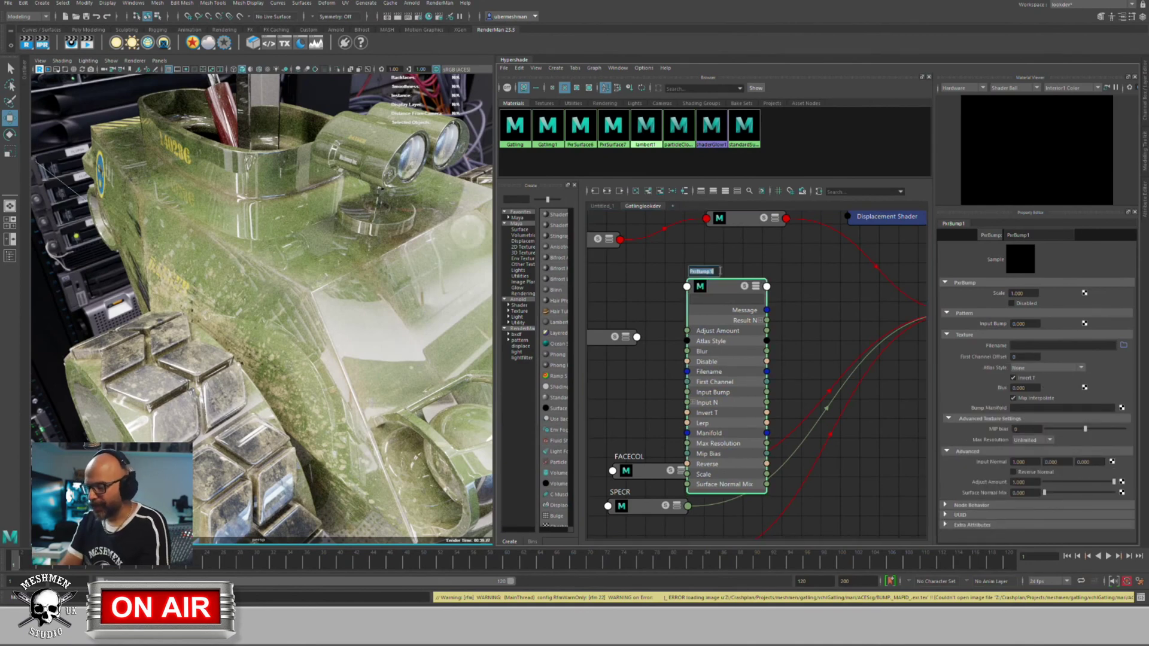
{"action": "type", "text": "TEST"}
{"action": "key", "text": "Return"}
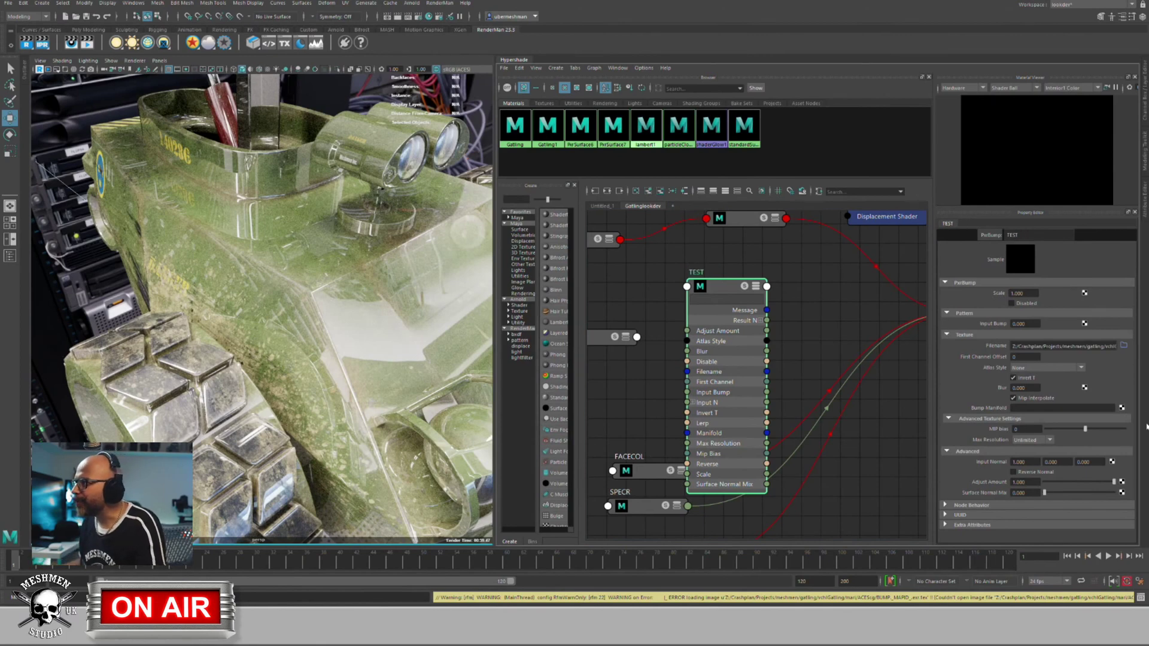
{"action": "left_click_drag", "start_coordinate": [735, 290], "coordinate": [725, 306]}
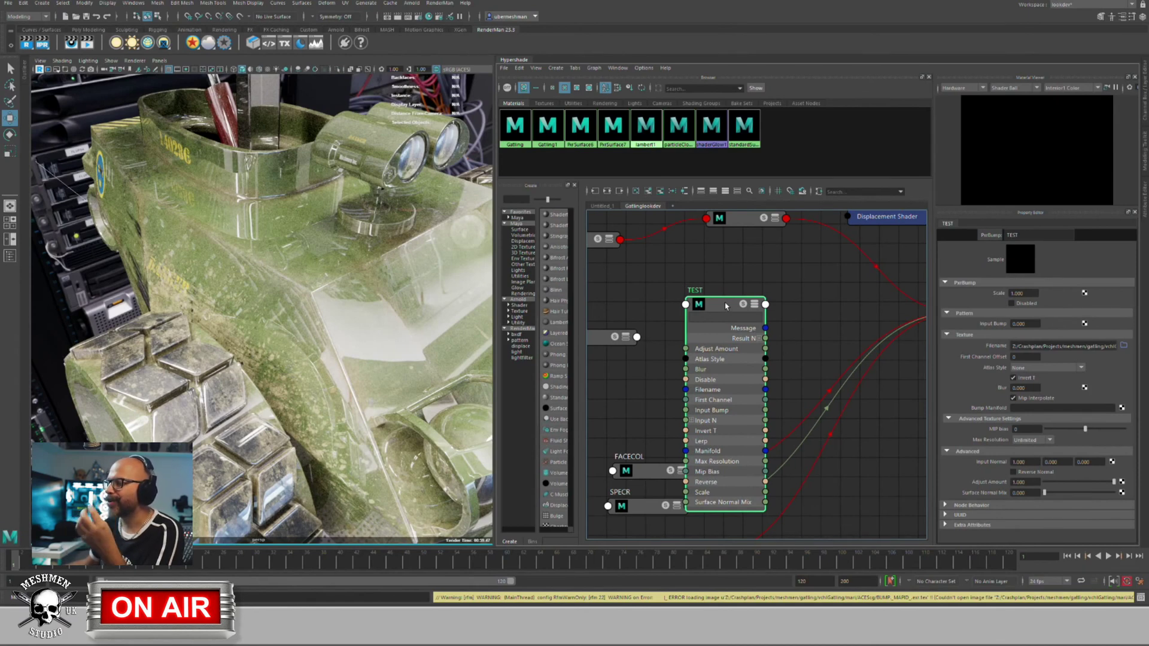
Step: Check the TEST node's texture file path and set its atlas style to UDIM (Mari)
{"action": "left_click_drag", "start_coordinate": [1063, 346], "coordinate": [1147, 347]}
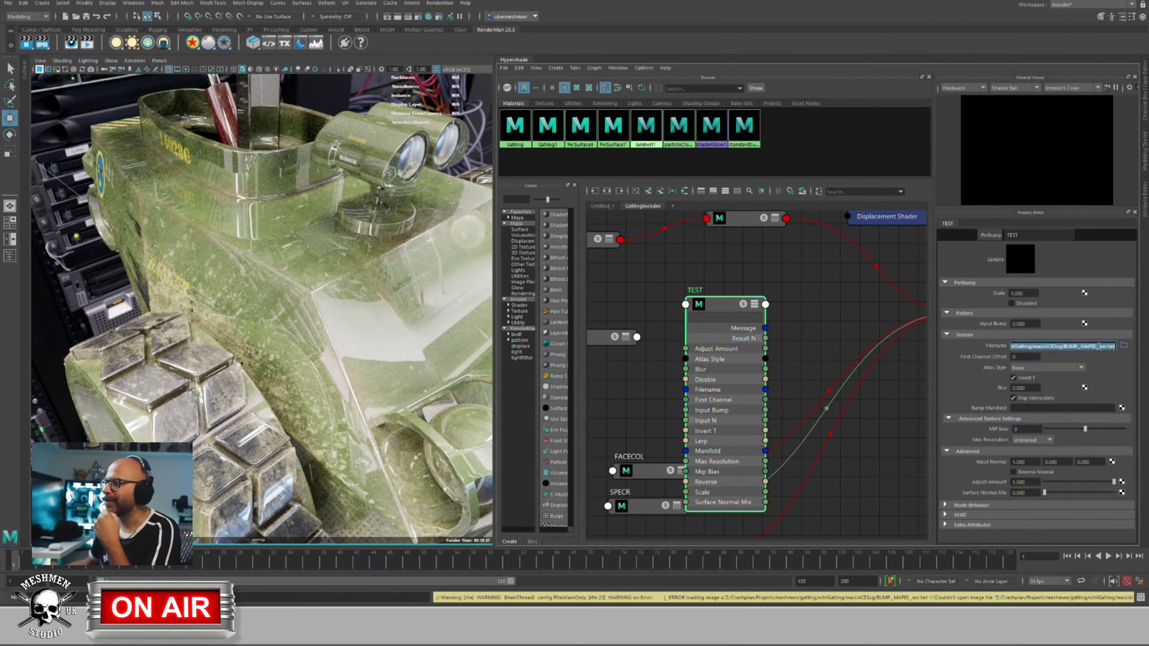
{"action": "left_click_drag", "start_coordinate": [721, 307], "coordinate": [710, 303]}
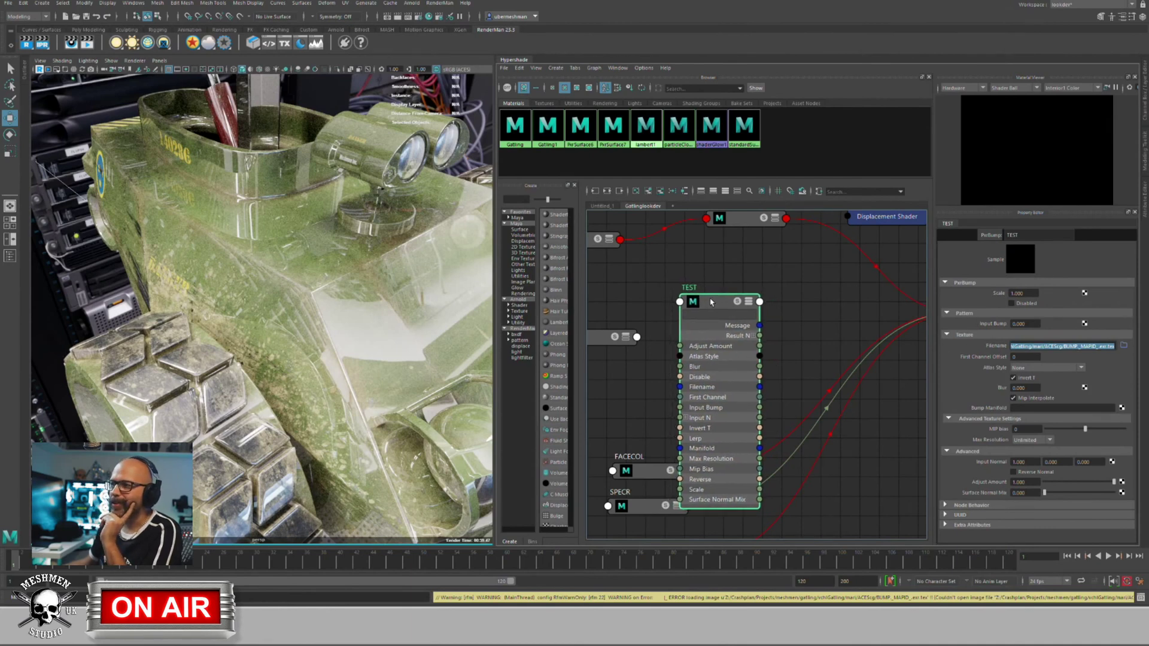
{"action": "left_click", "coordinate": [1092, 347]}
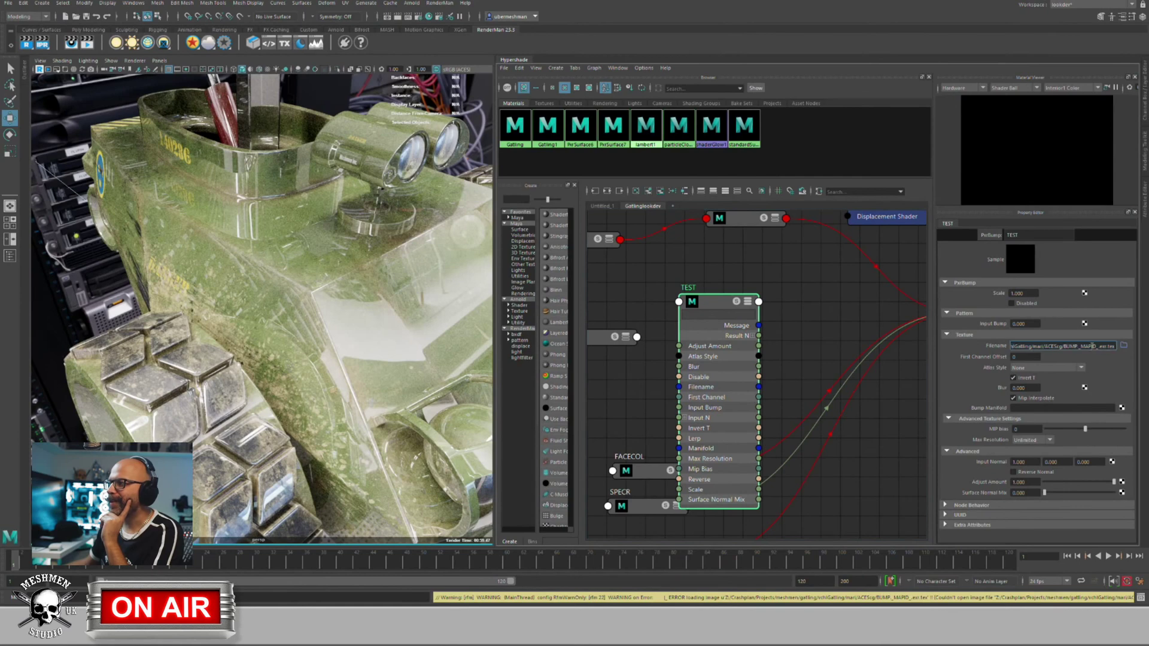
{"action": "left_click_drag", "start_coordinate": [1093, 346], "coordinate": [981, 346]}
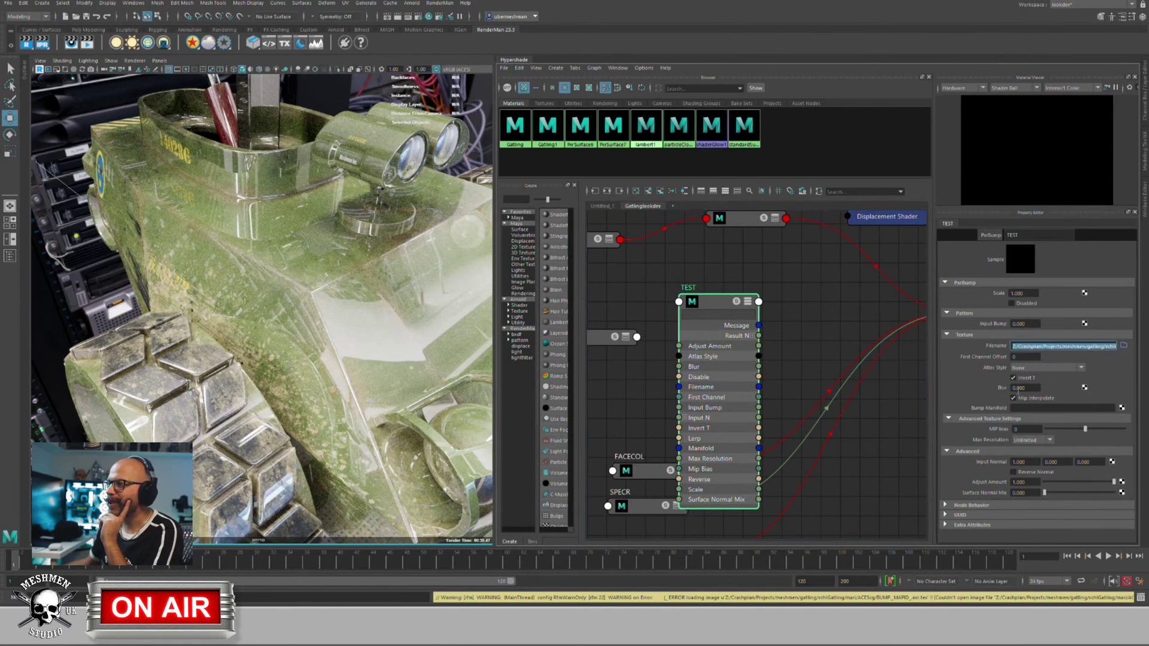
{"action": "left_click", "coordinate": [1050, 369]}
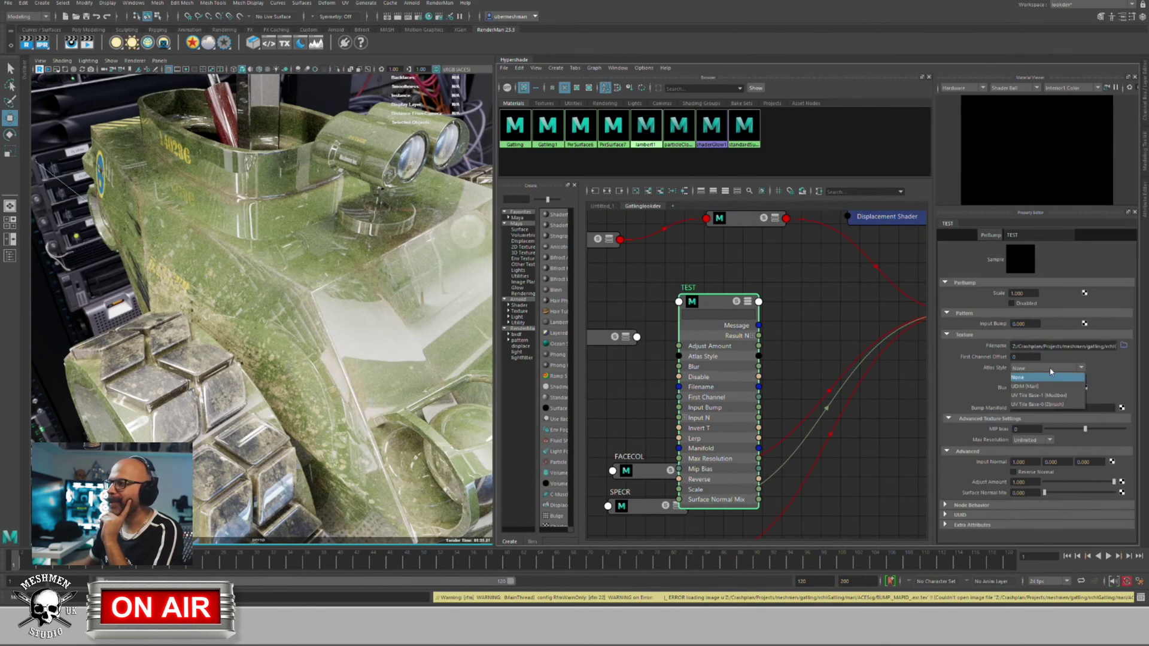
{"action": "left_click", "coordinate": [1029, 386]}
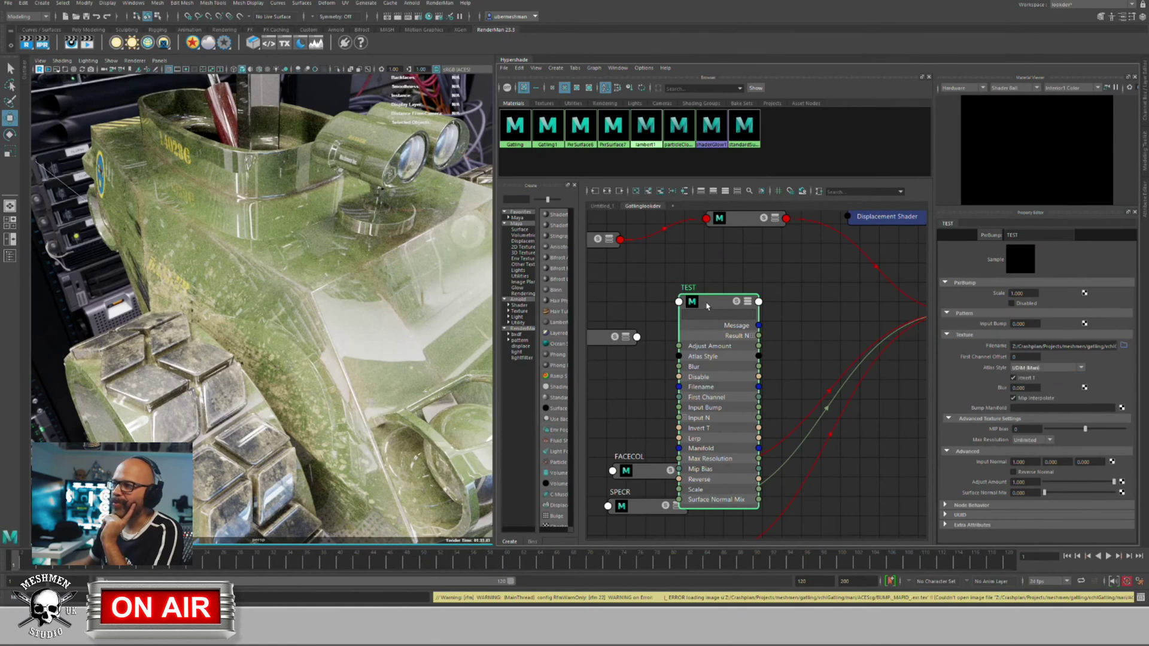
{"action": "left_click_drag", "start_coordinate": [706, 306], "coordinate": [690, 303]}
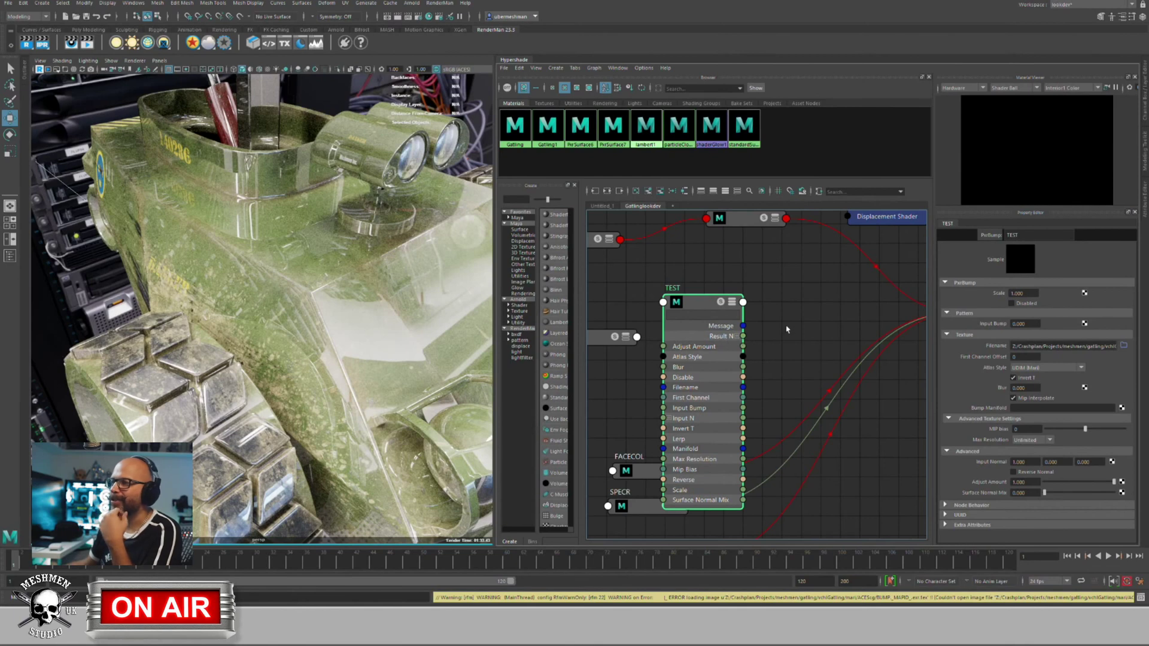
Step: Show all attributes of Gatling1 and connect the TEST node's Result N output to its Bump Normal input
{"action": "middle_click_drag", "start_coordinate": [786, 327], "coordinate": [838, 335], "text": "alt"}
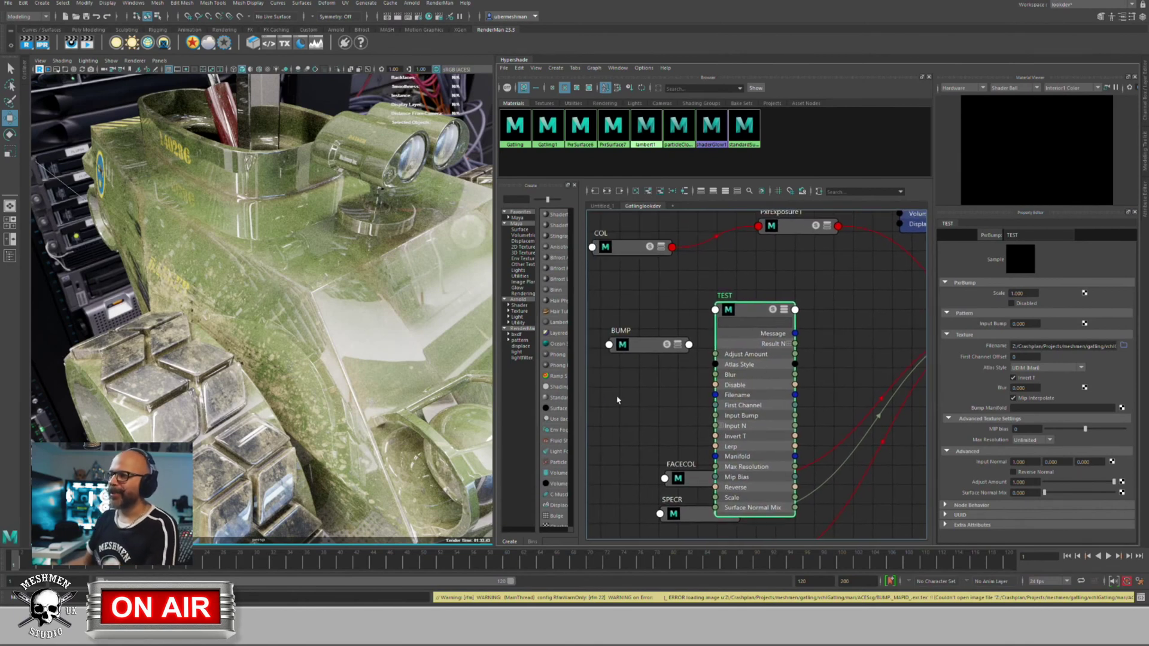
{"action": "left_click", "coordinate": [680, 342]}
{"action": "middle_click_drag", "start_coordinate": [666, 371], "coordinate": [658, 388], "text": "alt"}
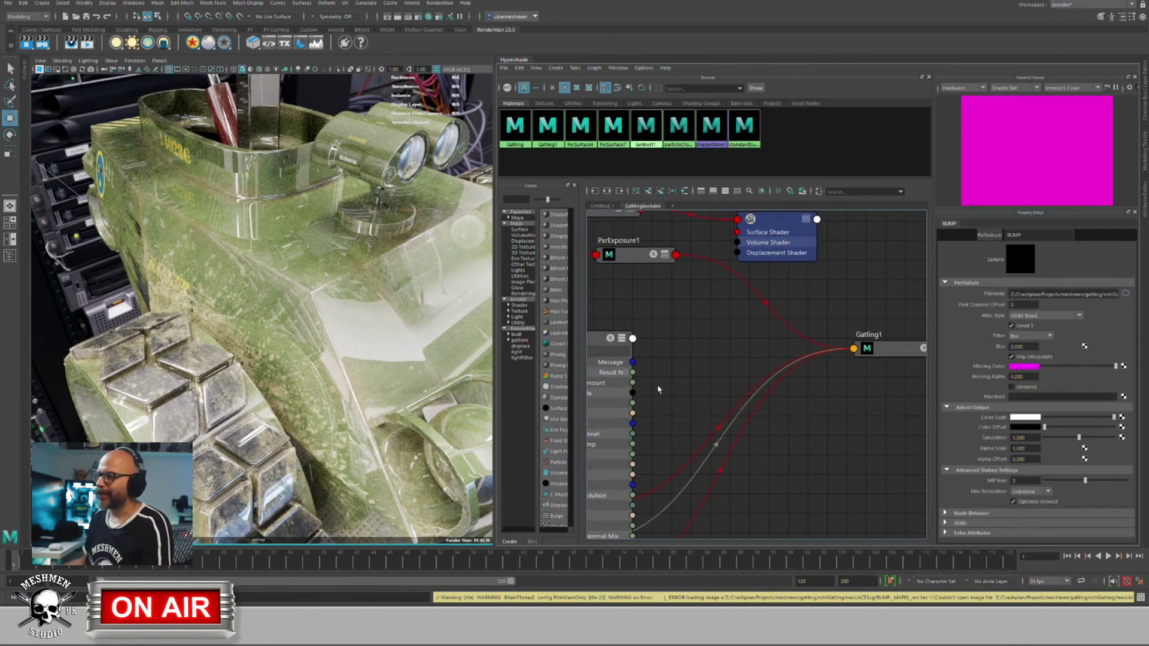
{"action": "left_click", "coordinate": [870, 354]}
{"action": "key", "text": "3"}
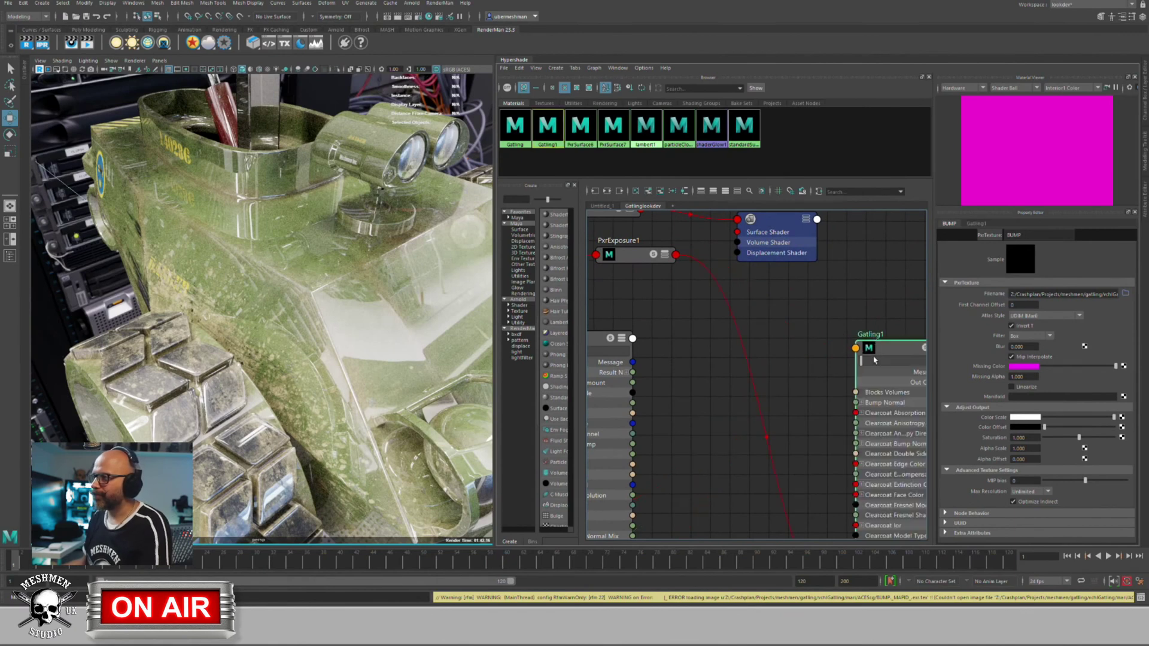
{"action": "left_click_drag", "start_coordinate": [633, 372], "coordinate": [862, 403]}
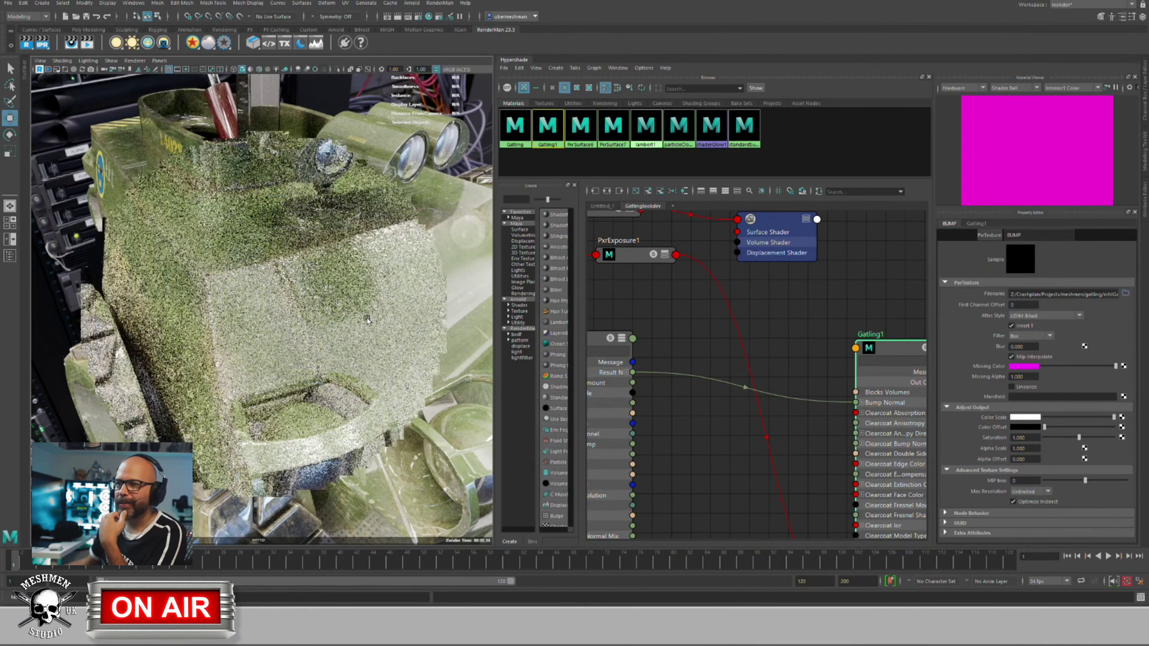
Step: Set the TEST node's bump scale to 0 and compare the hull's surface up close in the live render
{"action": "left_click_drag", "start_coordinate": [368, 317], "coordinate": [365, 324], "text": "alt"}
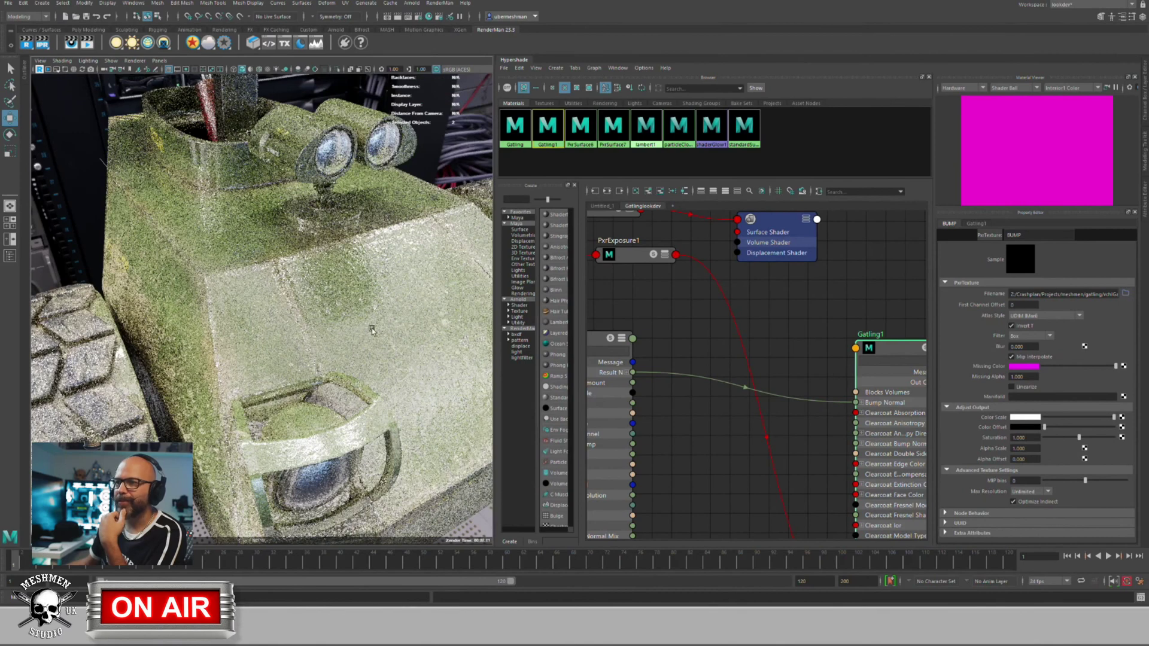
{"action": "left_click_drag", "start_coordinate": [291, 339], "coordinate": [623, 316], "text": "alt"}
{"action": "left_click_drag", "start_coordinate": [335, 287], "coordinate": [455, 317], "text": "alt"}
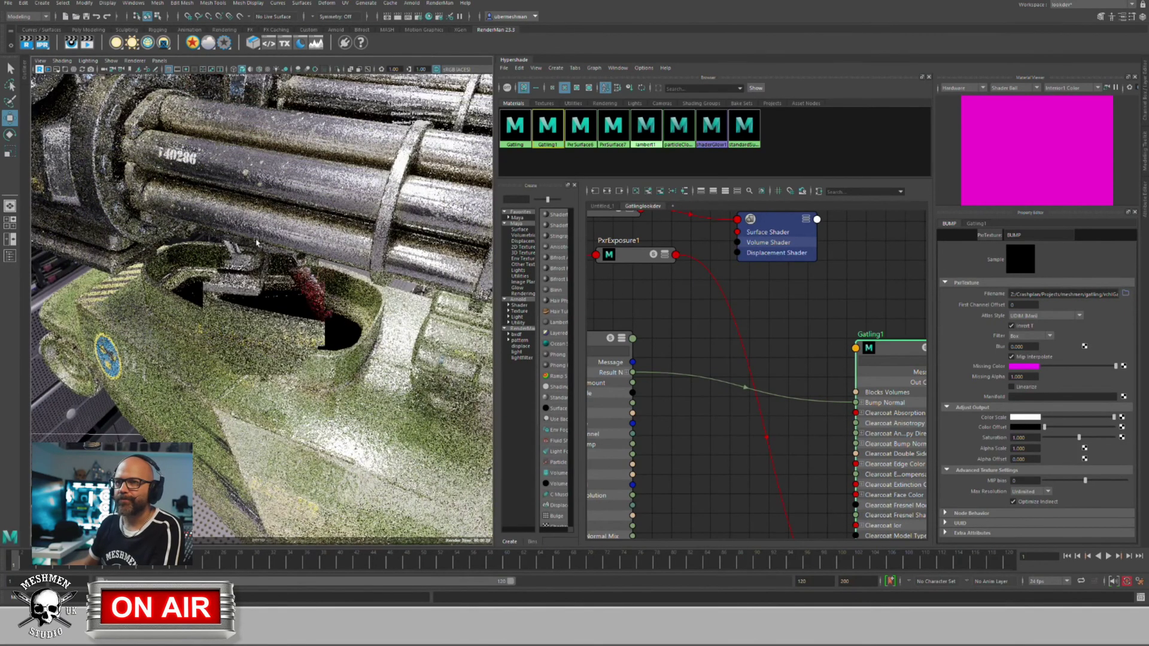
{"action": "left_click_drag", "start_coordinate": [242, 273], "coordinate": [287, 275], "text": "alt"}
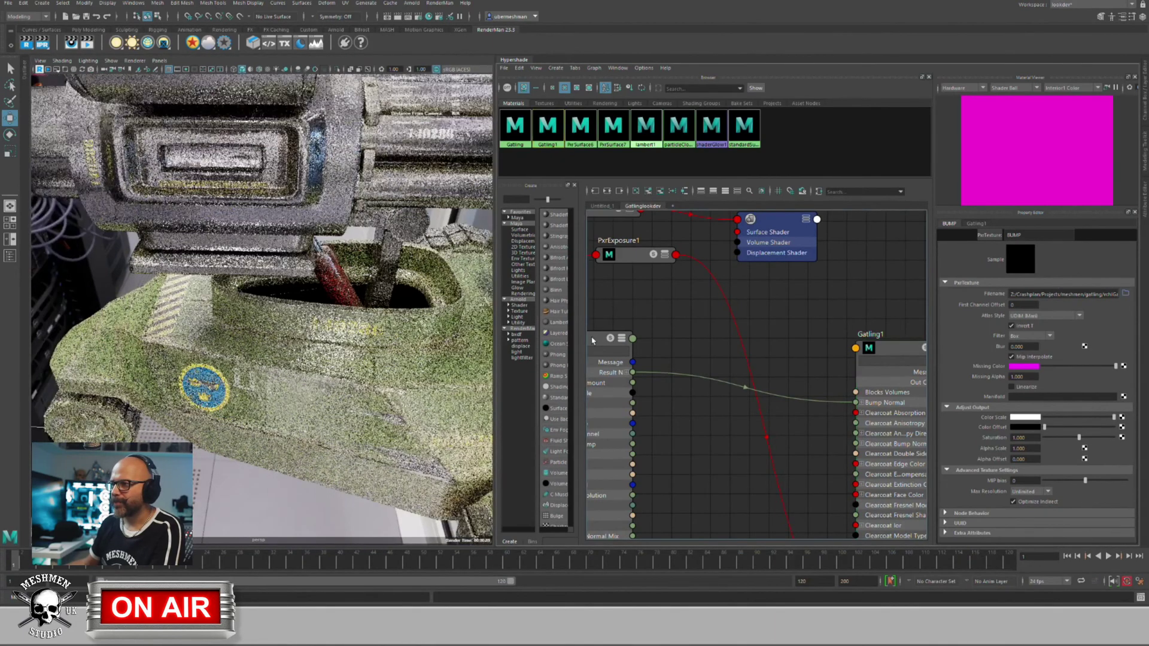
{"action": "left_click_drag", "start_coordinate": [592, 340], "coordinate": [650, 317]}
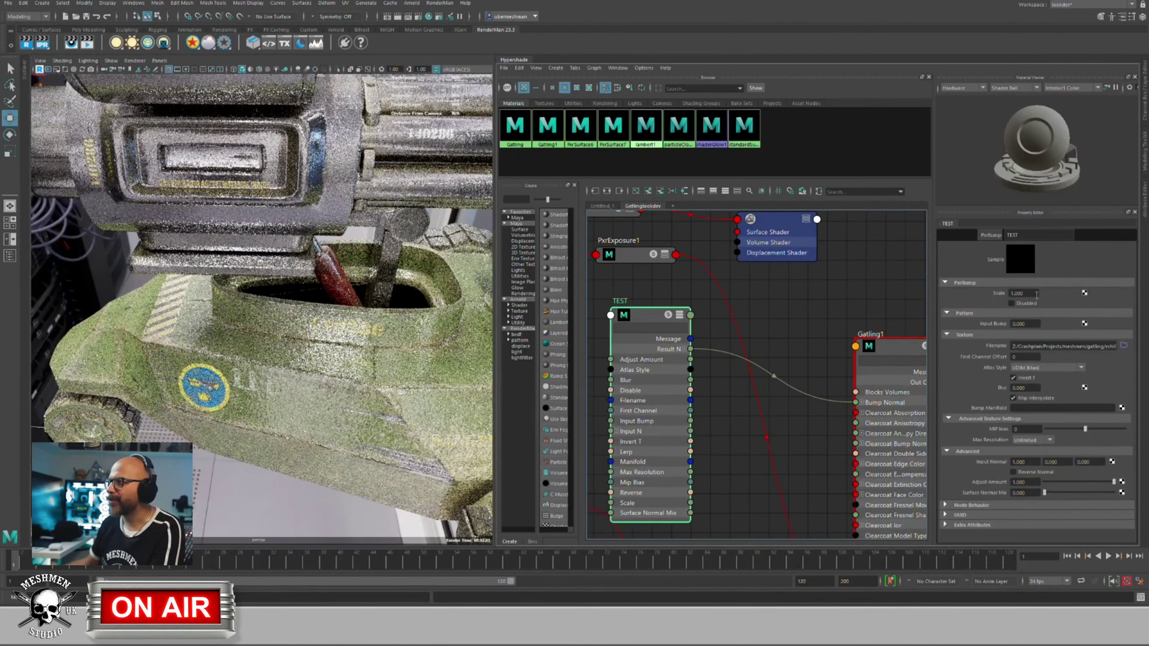
{"action": "double_click", "coordinate": [1020, 293]}
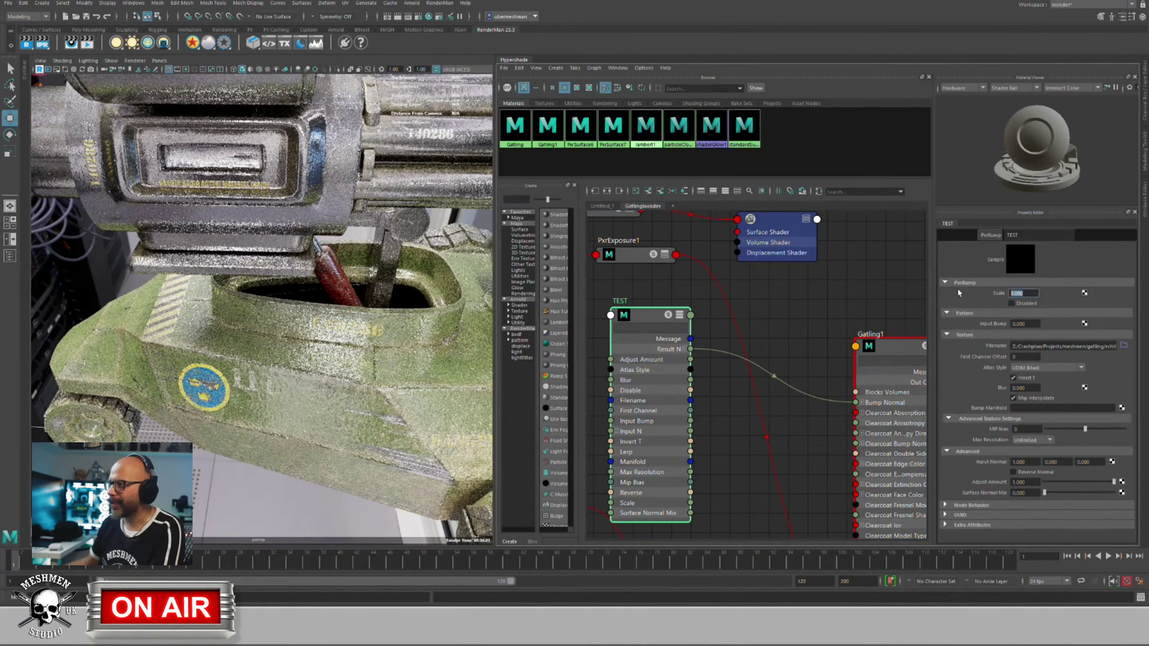
{"action": "type", "text": "0"}
{"action": "key", "text": "Return"}
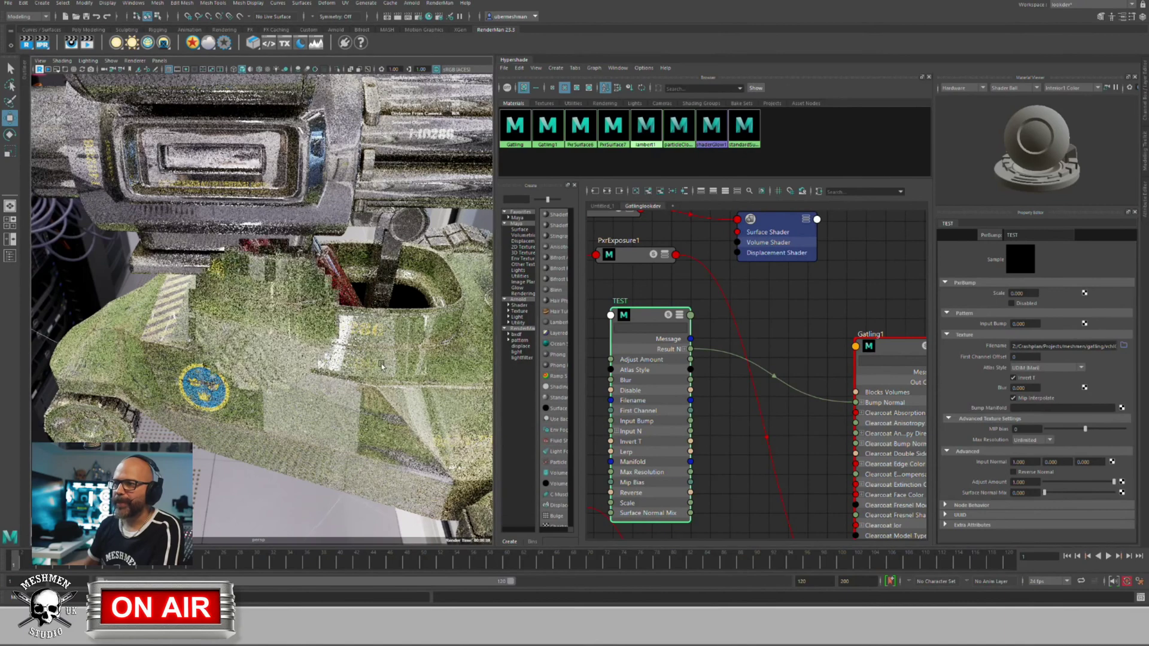
{"action": "left_click_drag", "start_coordinate": [271, 341], "coordinate": [328, 375], "text": "alt"}
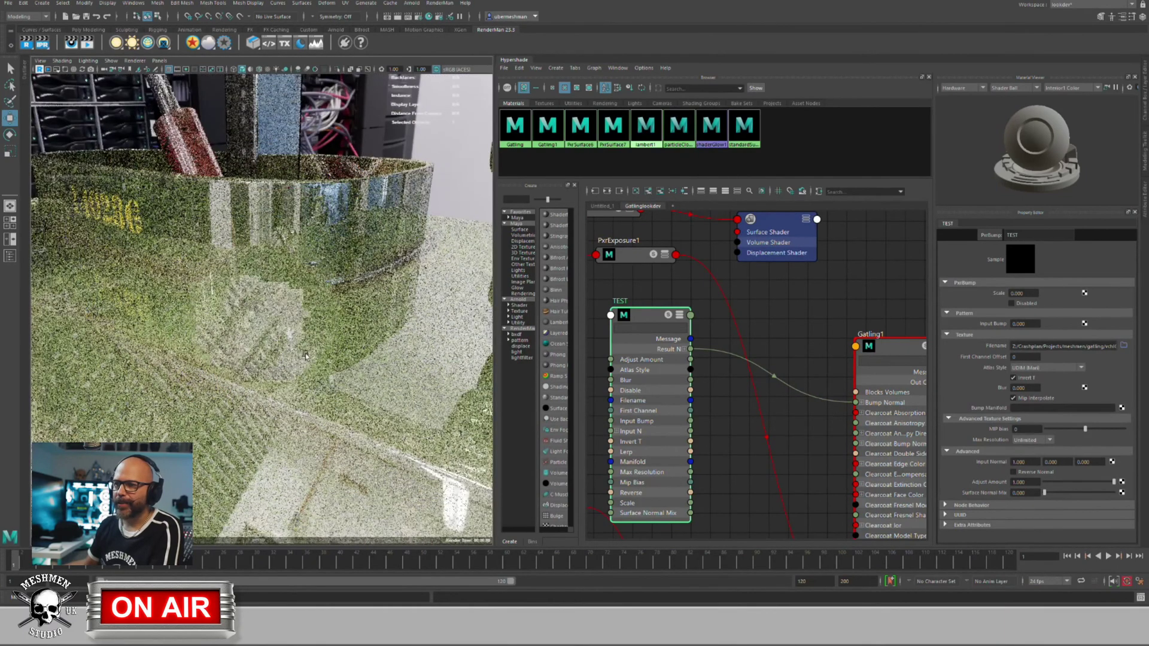
{"action": "scroll", "coordinate": [309, 354], "scroll_direction": "up", "scroll_amount": 3}
{"action": "scroll", "coordinate": [309, 355], "scroll_direction": "up", "scroll_amount": 3}
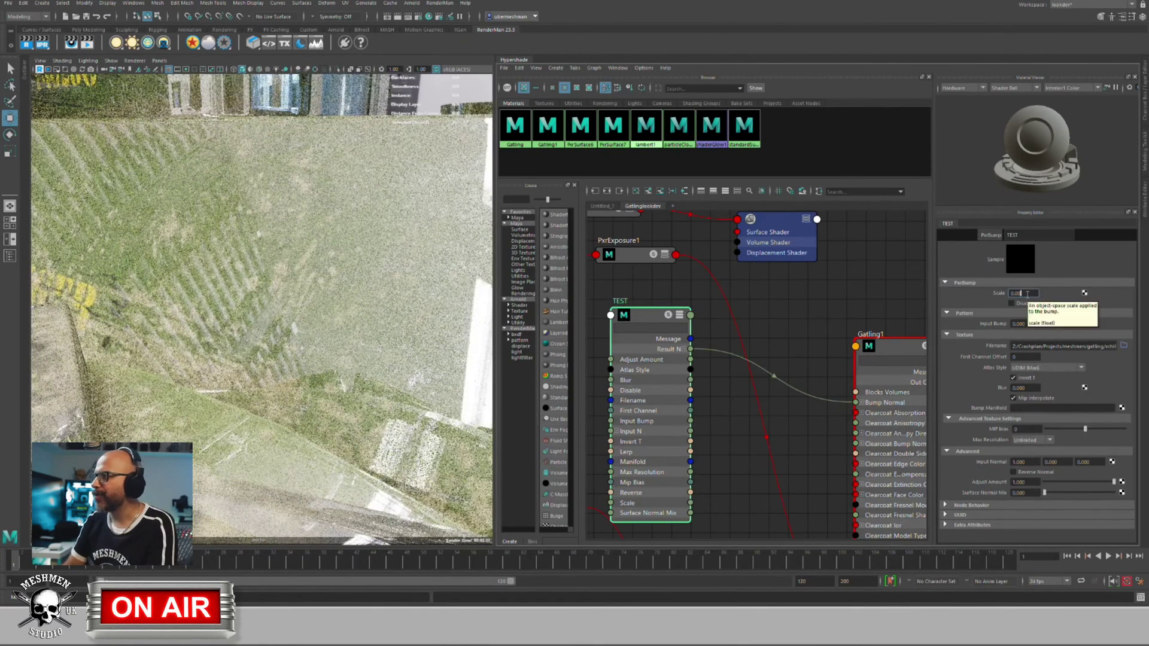
Step: Set the TEST node's bump scale to 0.1 and examine the hull and headlights in the live render
{"action": "double_click", "coordinate": [1027, 294]}
{"action": "type", "text": "0.1"}
{"action": "key", "text": "Return"}
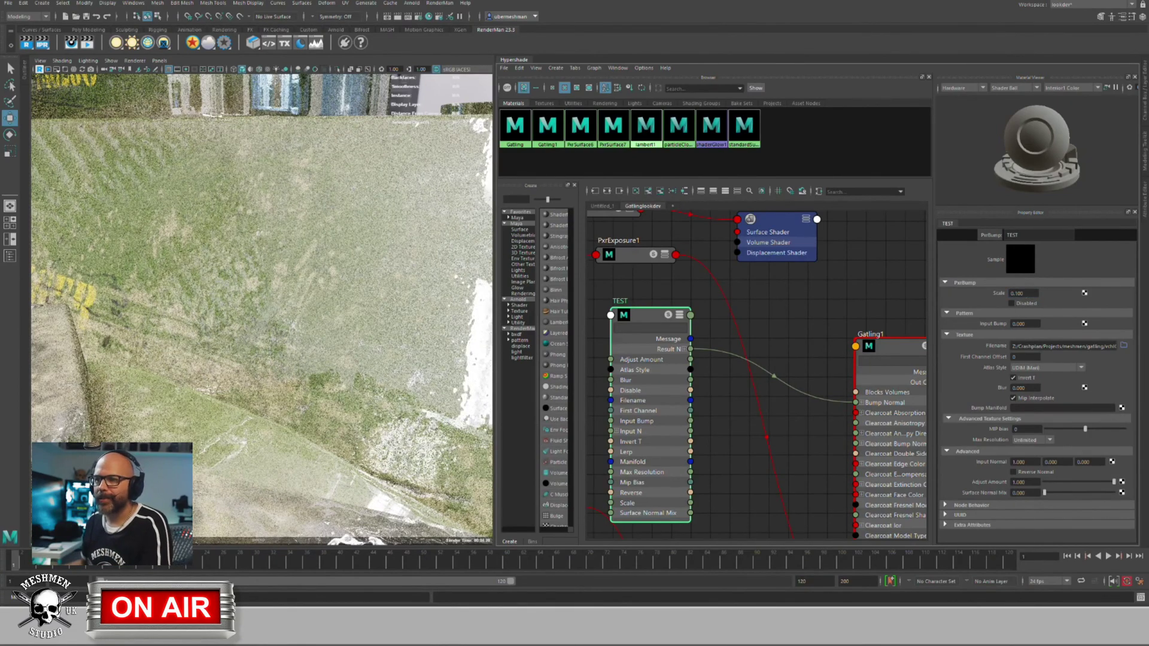
{"action": "right_click_drag", "start_coordinate": [347, 335], "coordinate": [304, 343], "text": "alt"}
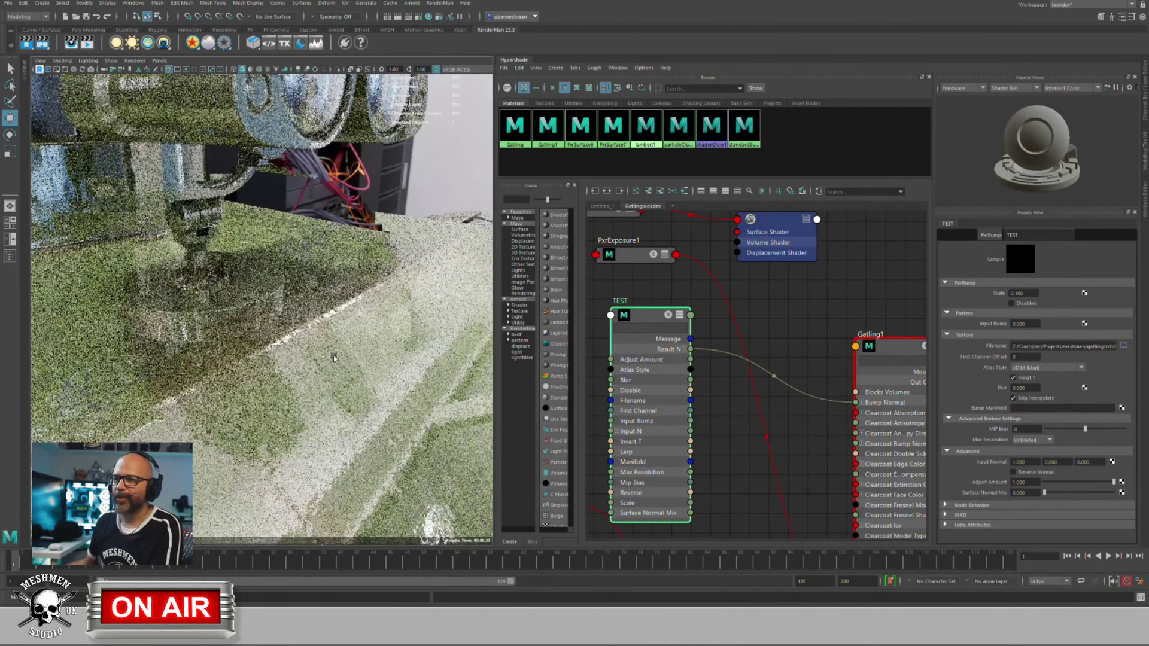
{"action": "right_click_drag", "start_coordinate": [331, 356], "coordinate": [277, 359], "text": "alt"}
{"action": "mouse_move", "coordinate": [277, 357]}
{"action": "left_mouse_down", "text": "alt"}
{"action": "mouse_move", "coordinate": [271, 376]}
{"action": "mouse_move", "coordinate": [292, 349]}
{"action": "left_mouse_up", "text": "alt"}
{"action": "right_click_drag", "start_coordinate": [293, 349], "coordinate": [341, 349], "text": "alt"}
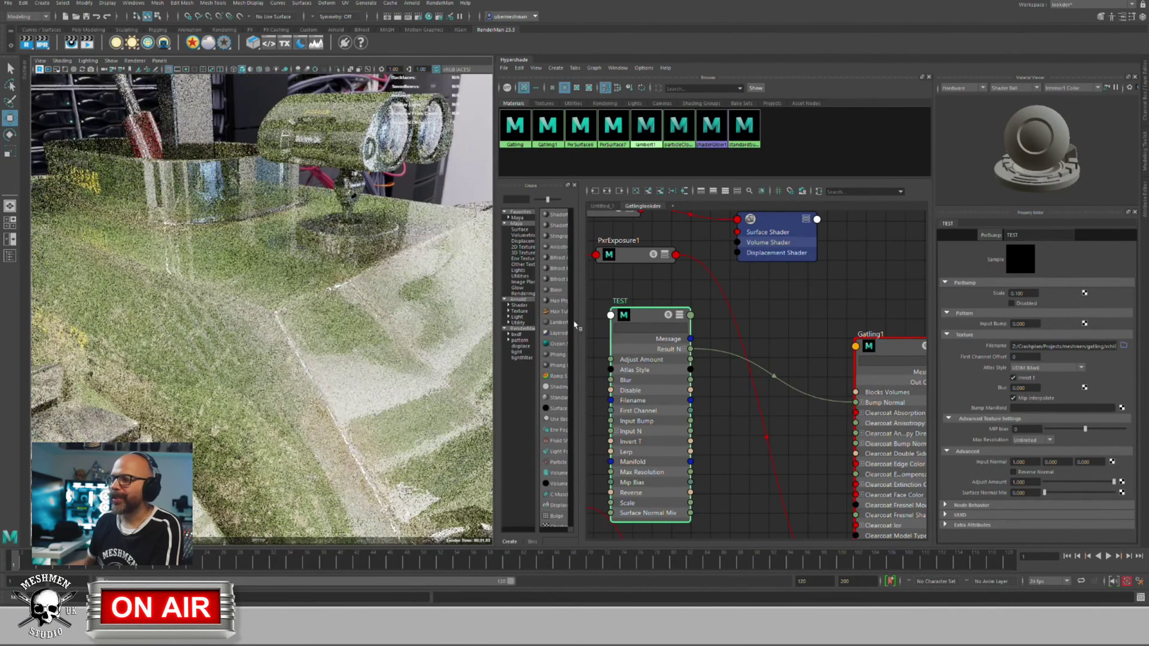
Step: Add a PxrVoronoise node to the graph and place it between the COL and BUMP nodes
{"action": "left_click", "coordinate": [650, 327]}
{"action": "left_click_drag", "start_coordinate": [652, 321], "coordinate": [661, 317]}
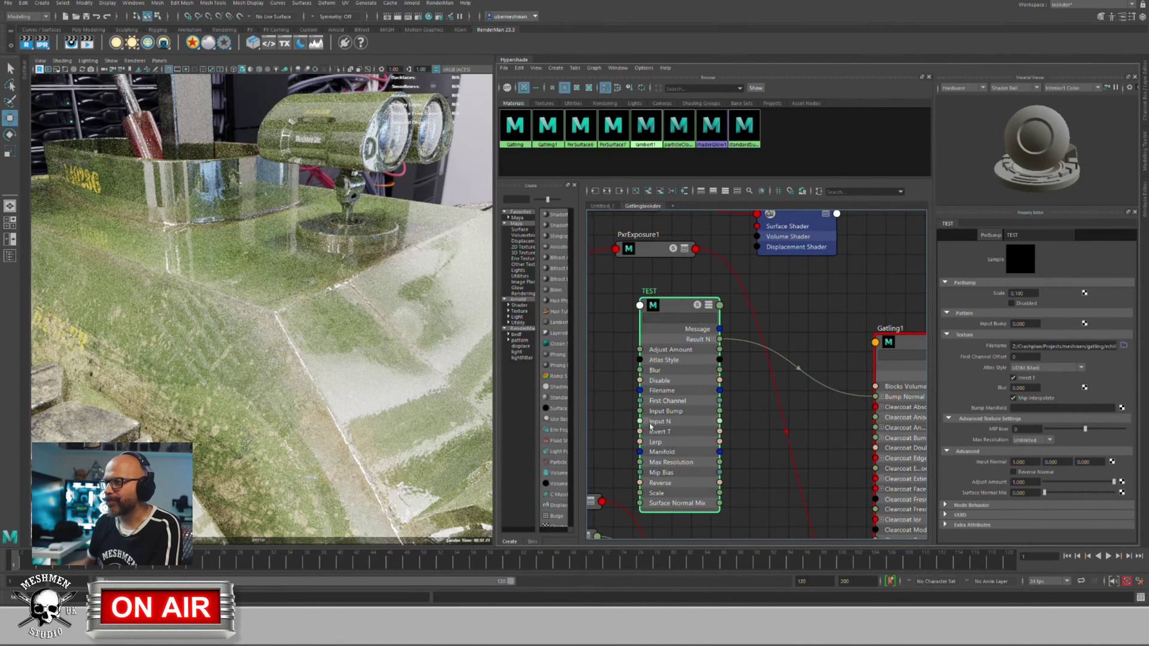
{"action": "middle_click_drag", "start_coordinate": [626, 415], "coordinate": [678, 416], "text": "alt"}
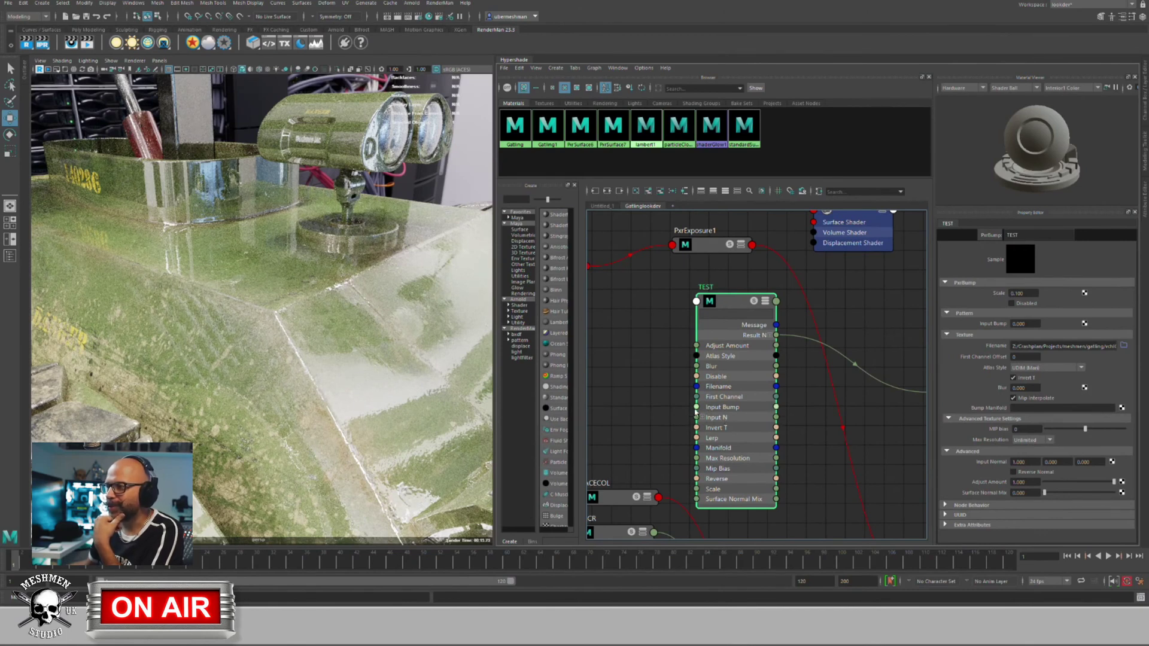
{"action": "middle_click_drag", "start_coordinate": [661, 428], "coordinate": [735, 406], "text": "alt"}
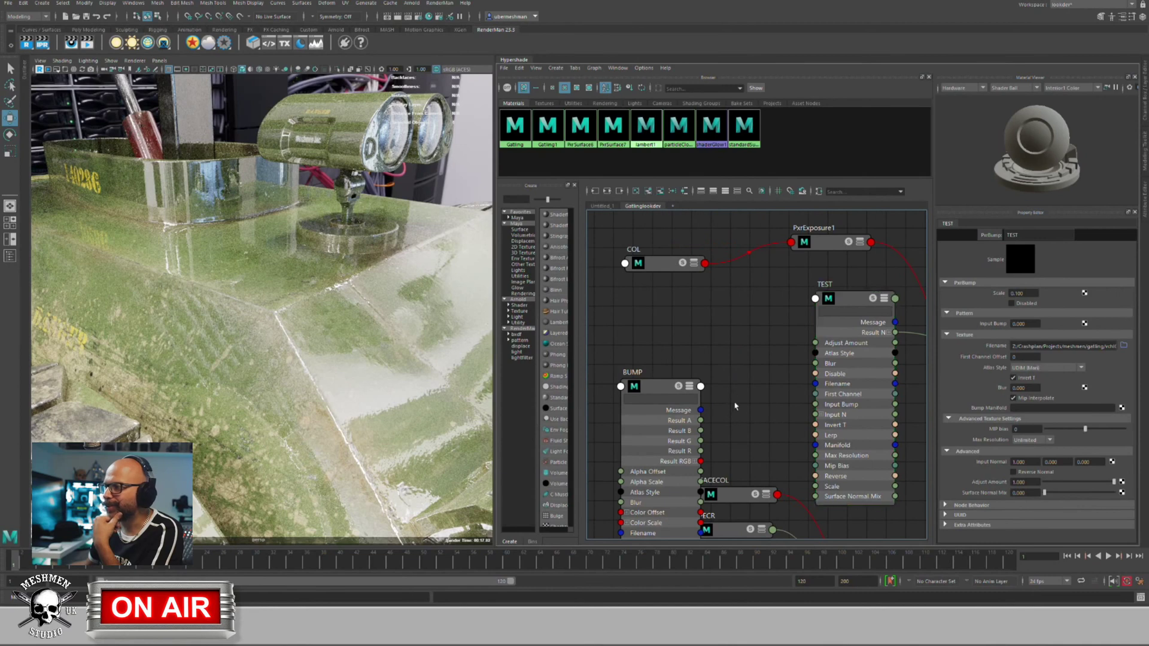
{"action": "left_click_drag", "start_coordinate": [656, 386], "coordinate": [652, 408]}
{"action": "middle_click_drag", "start_coordinate": [695, 336], "coordinate": [729, 355], "text": "alt"}
{"action": "key", "text": "Tab"}
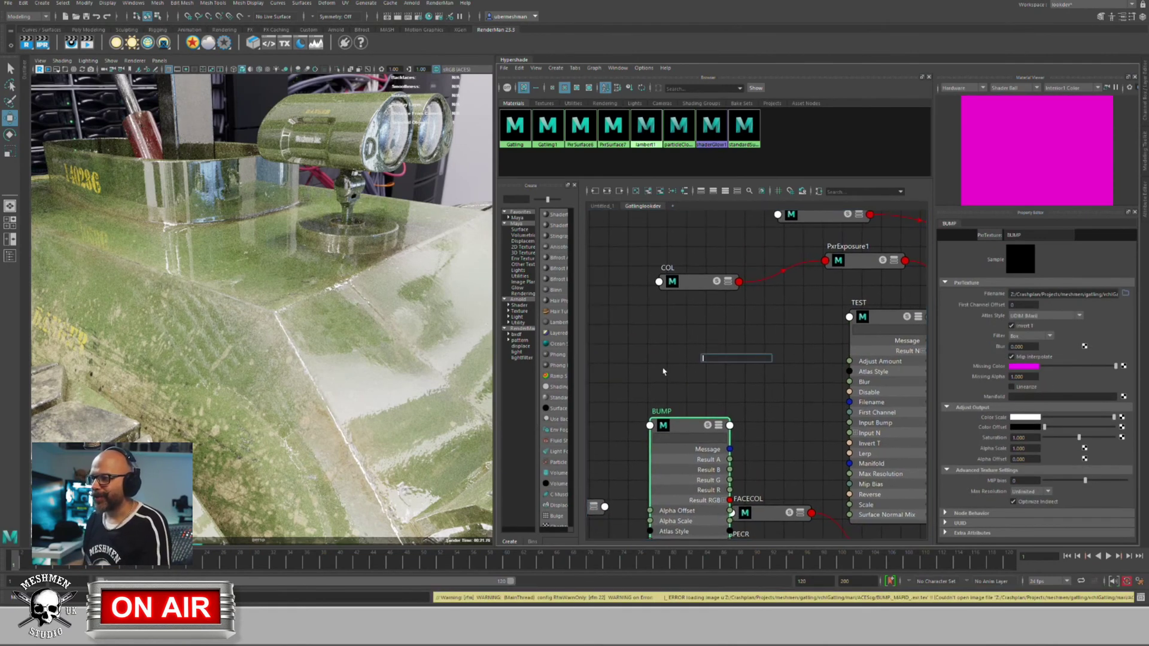
{"action": "type", "text": "PxrVoronoise"}
{"action": "key", "text": "Return"}
{"action": "left_click_drag", "start_coordinate": [680, 429], "coordinate": [761, 277]}
{"action": "middle_click_drag", "start_coordinate": [761, 277], "coordinate": [651, 317], "text": "alt"}
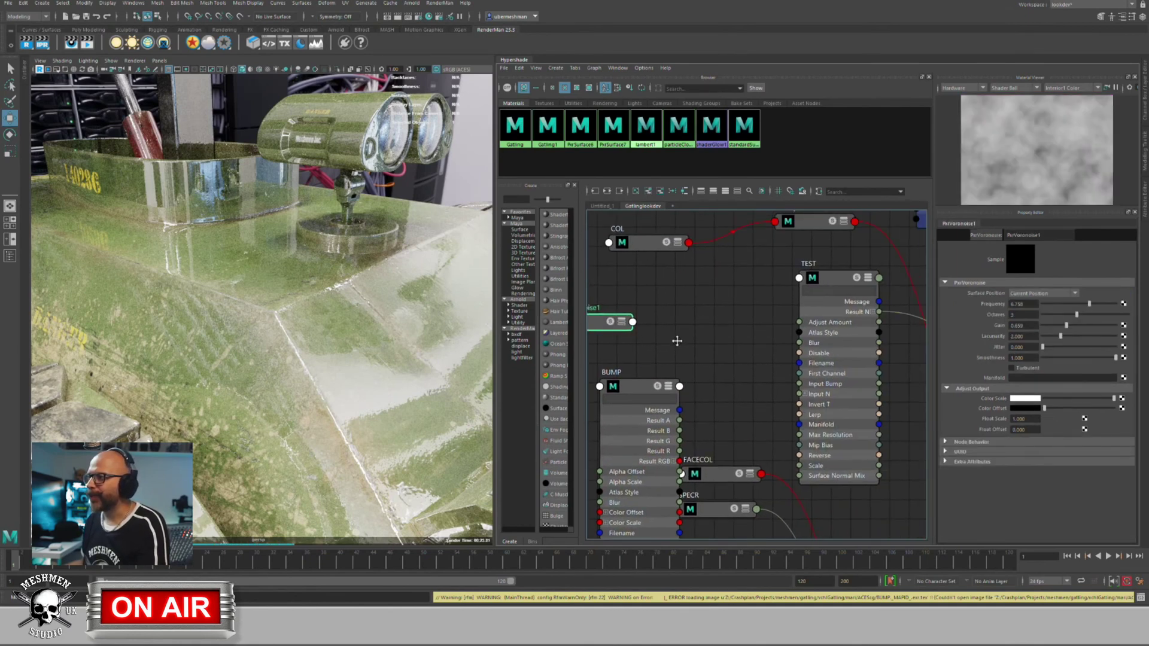
Step: Place the BUMP node beside TEST and expand the PxrVoronoise node to show all its attributes
{"action": "left_click_drag", "start_coordinate": [848, 274], "coordinate": [820, 296]}
{"action": "left_click_drag", "start_coordinate": [636, 395], "coordinate": [701, 281]}
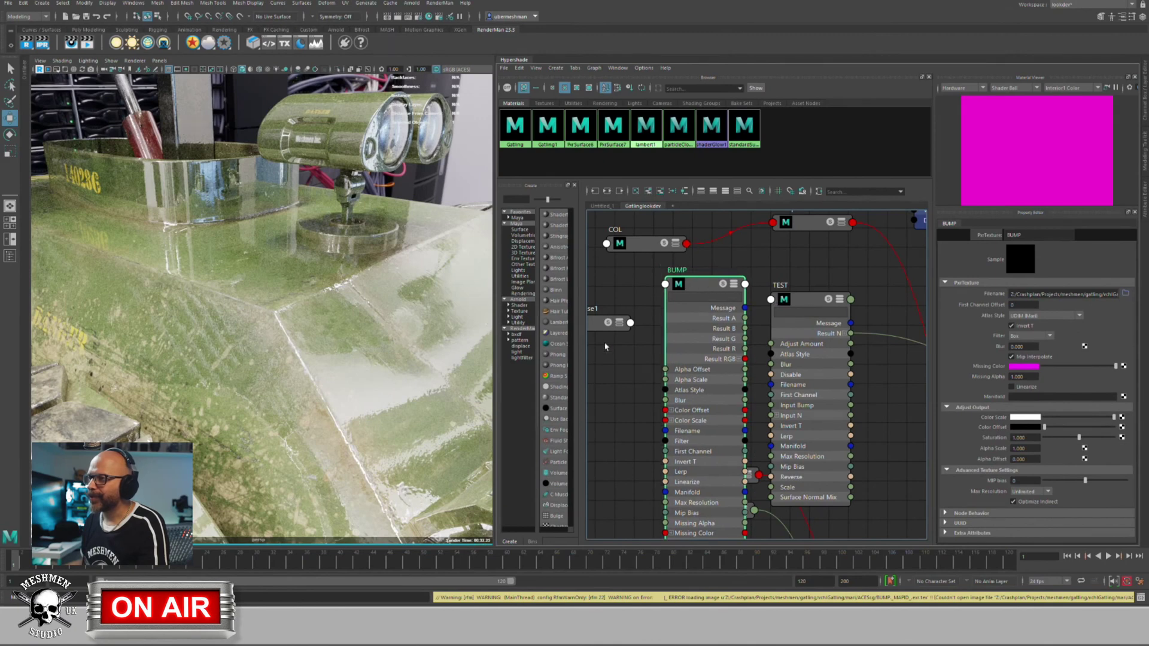
{"action": "left_click", "coordinate": [600, 327]}
{"action": "key", "text": "2"}
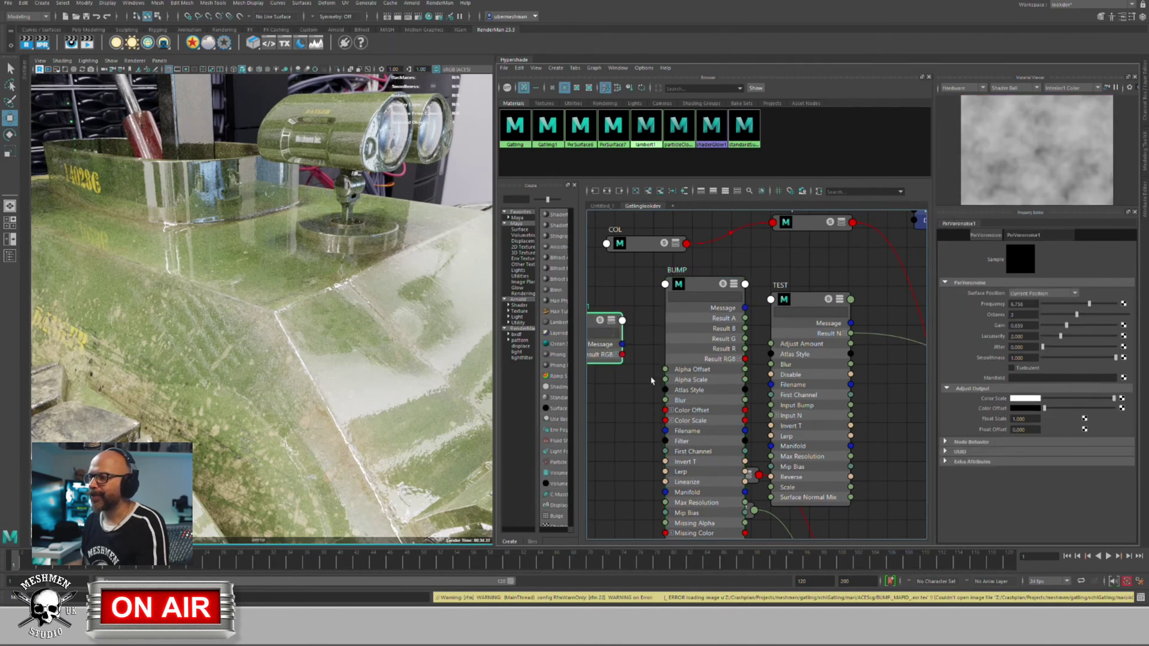
{"action": "middle_click_drag", "start_coordinate": [651, 378], "coordinate": [672, 378], "text": "alt"}
{"action": "key", "text": "3"}
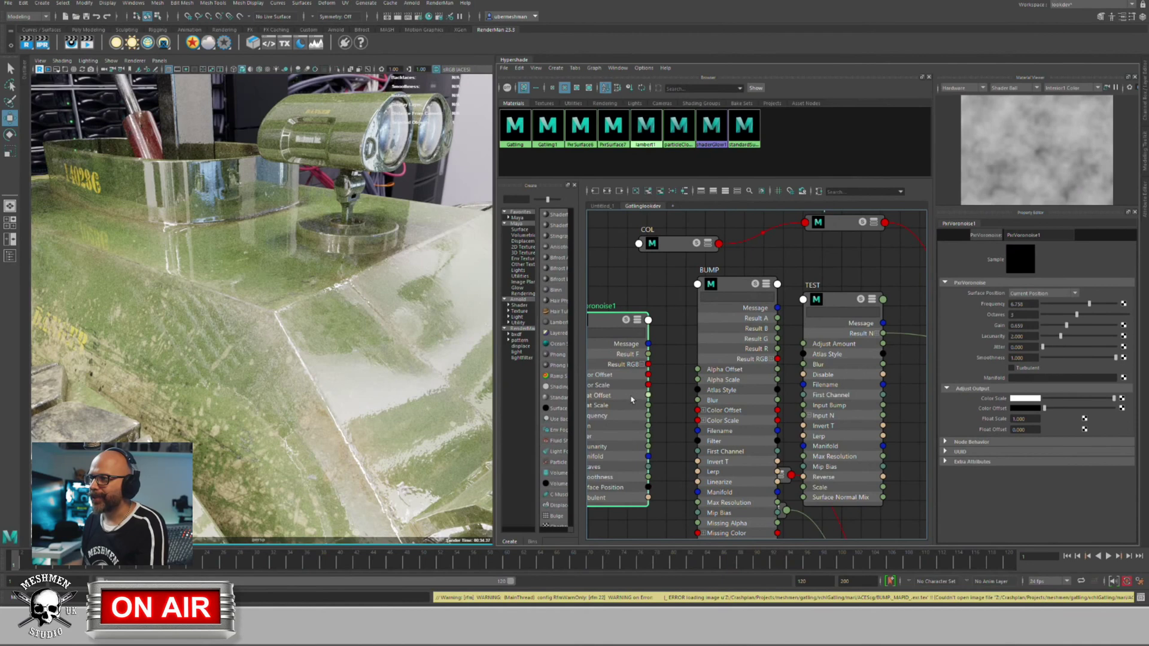
{"action": "mouse_move", "coordinate": [648, 353]}
{"action": "left_mouse_down"}
{"action": "mouse_move", "coordinate": [694, 459]}
{"action": "mouse_move", "coordinate": [652, 355]}
{"action": "left_mouse_up"}
Step: Delete the BUMP texture node from the graph
{"action": "left_click", "coordinate": [736, 287]}
{"action": "key", "text": "Delete"}
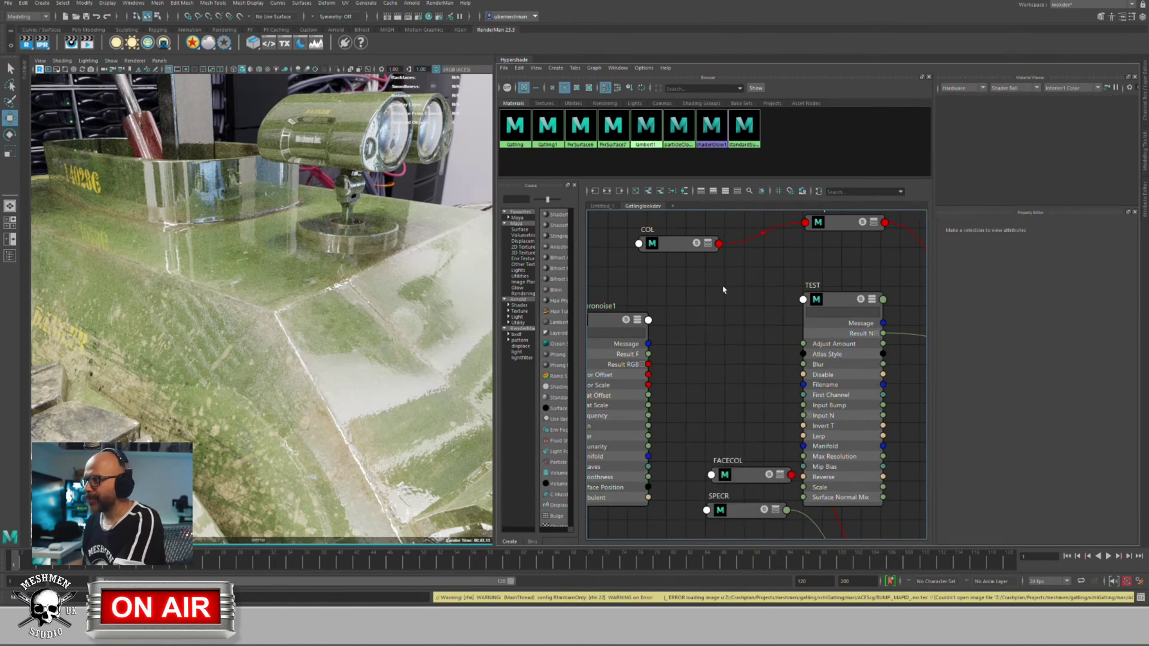
{"action": "middle_click_drag", "start_coordinate": [709, 301], "coordinate": [718, 307], "text": "alt"}
Step: Add a new PxrBump node between the PxrVoronoise and TEST nodes
{"action": "key", "text": "Tab"}
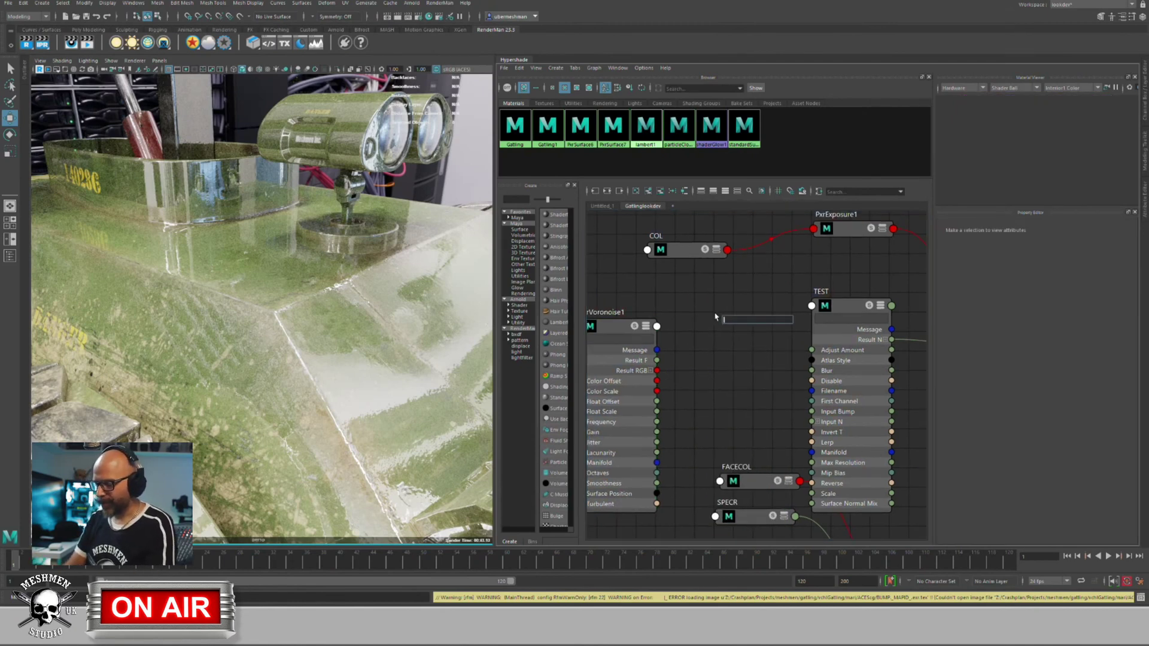
{"action": "type", "text": "pxr"}
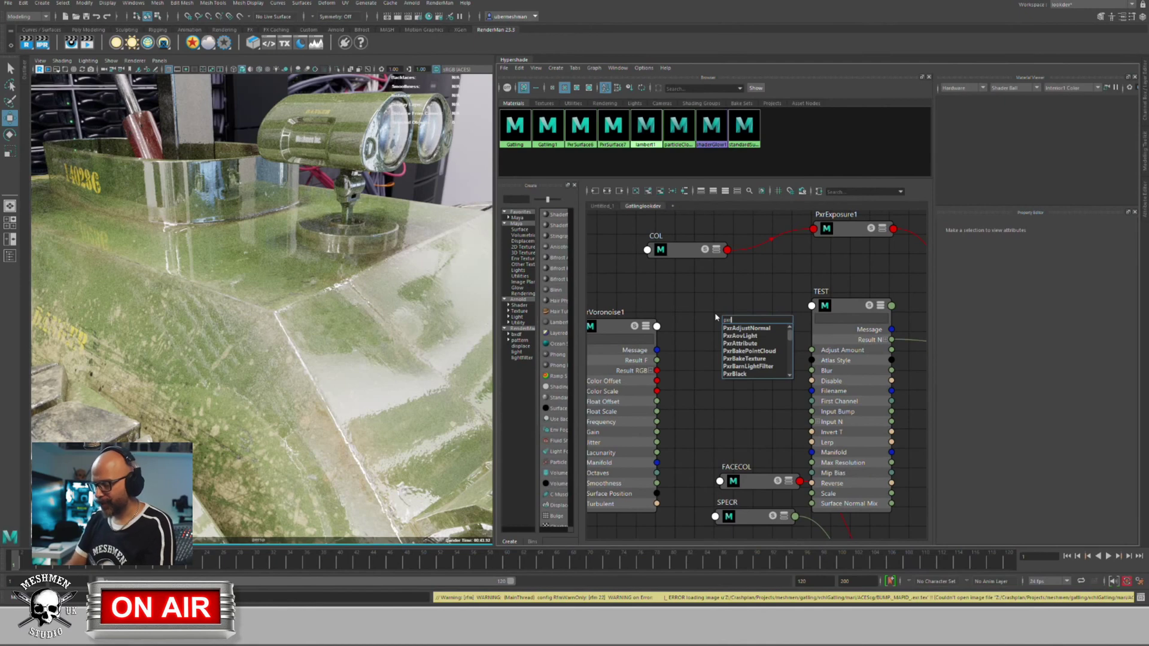
{"action": "type", "text": "b"}
{"action": "key", "text": "Down"}
{"action": "key", "text": "Down"}
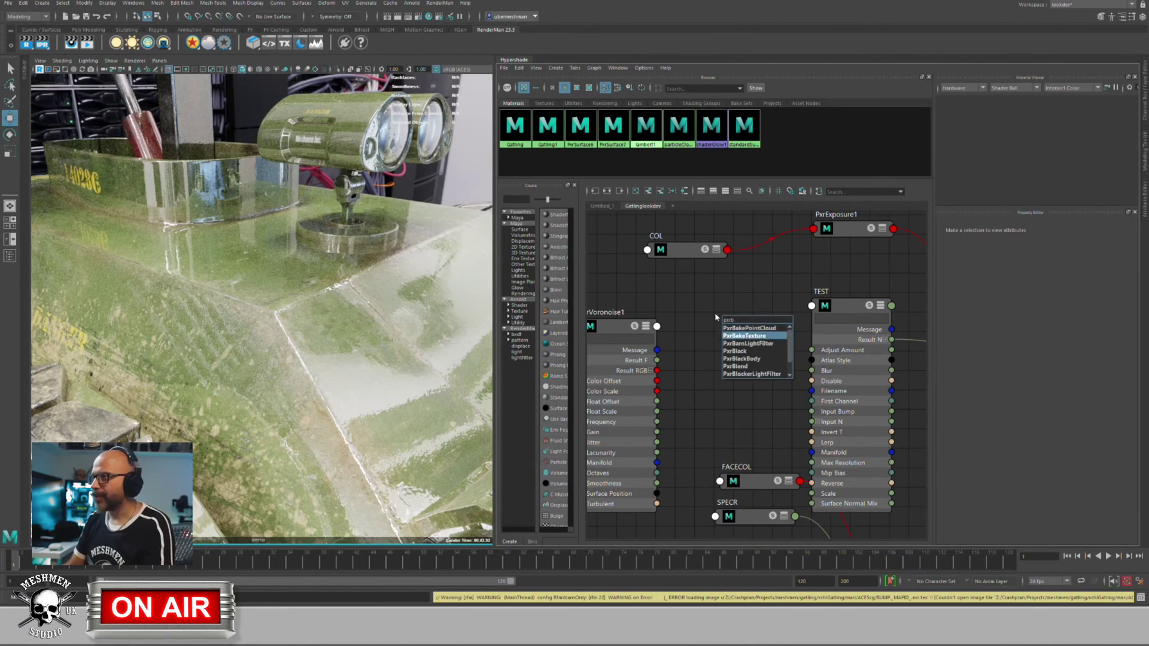
{"action": "key", "text": "BackSpace"}
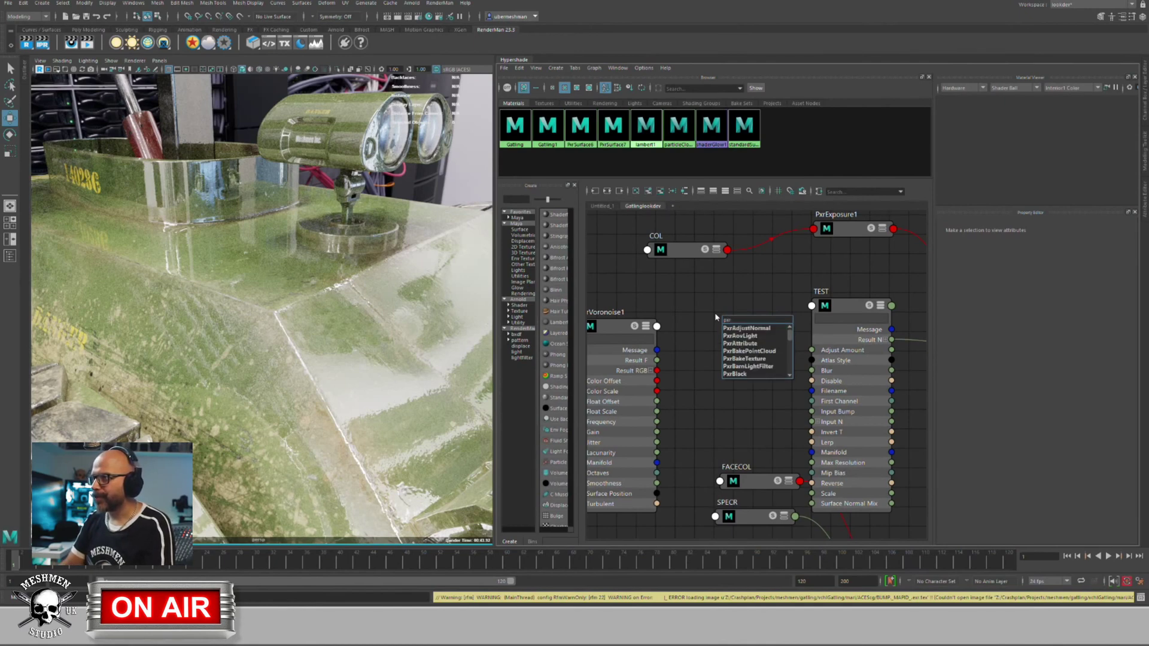
{"action": "key", "text": "BackSpace"}
{"action": "key", "text": "BackSpace"}
{"action": "key", "text": "BackSpace"}
{"action": "type", "text": "bu"}
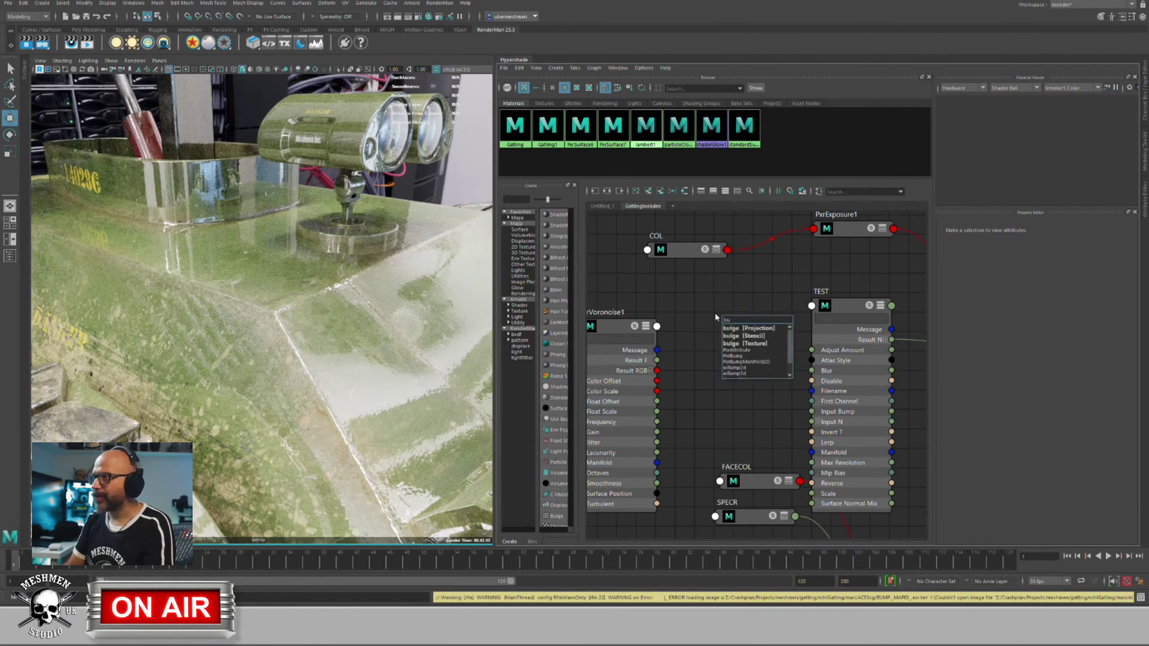
{"action": "key", "text": "BackSpace"}
{"action": "key", "text": "BackSpace"}
{"action": "type", "text": "pxre"}
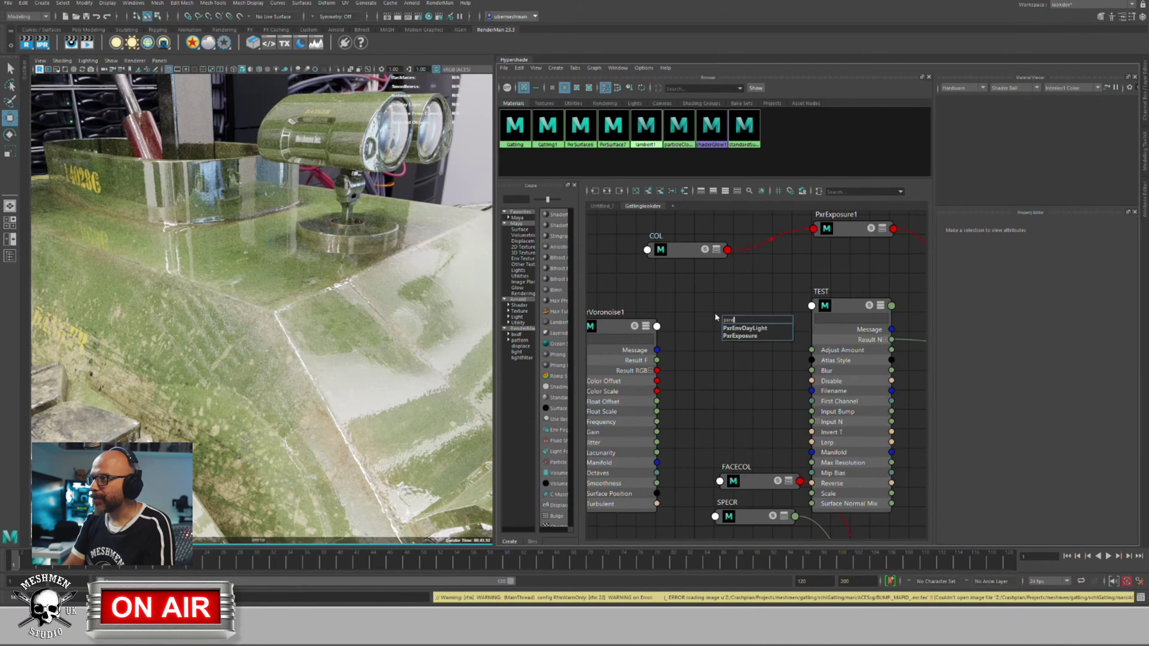
{"action": "key", "text": "BackSpace"}
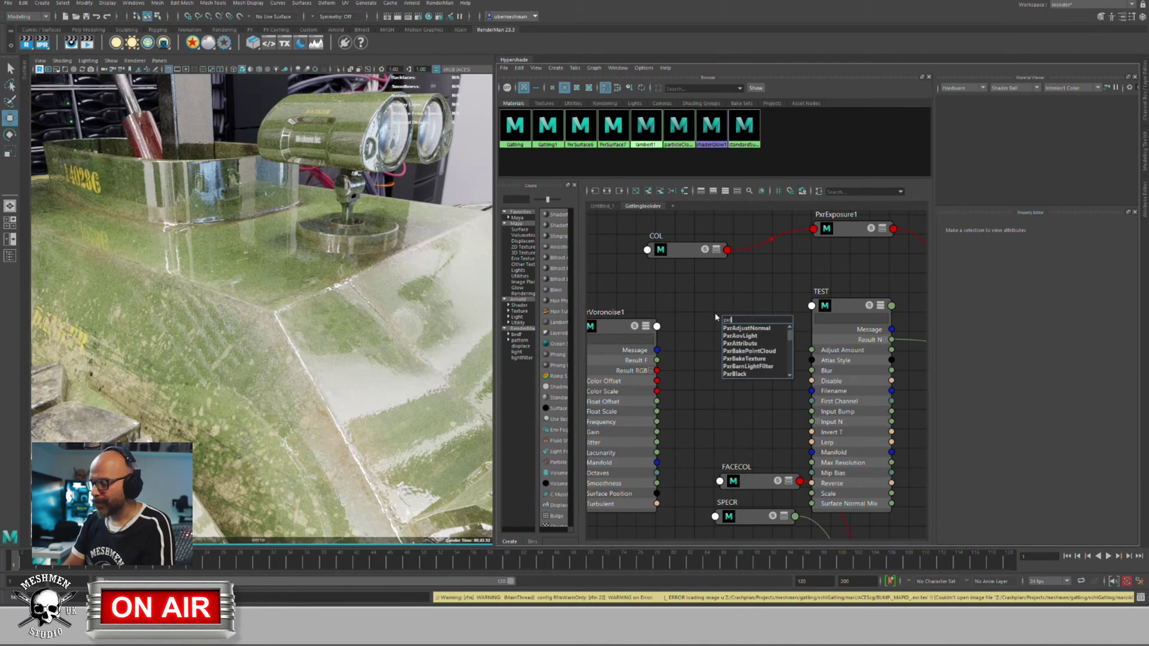
{"action": "type", "text": "bump"}
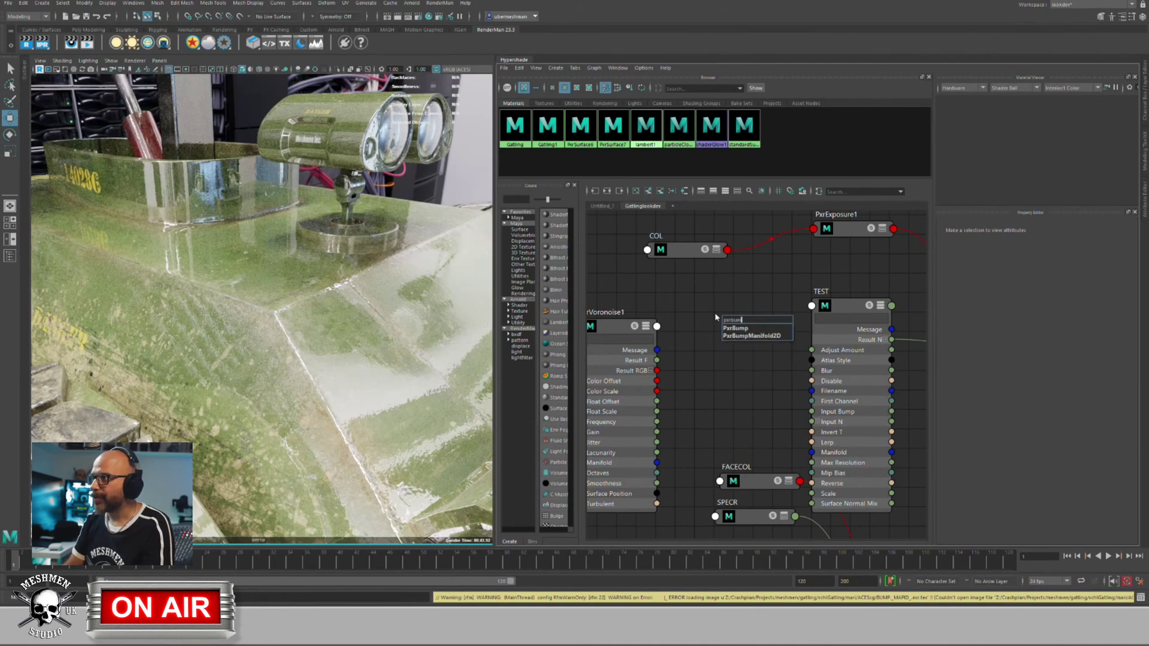
{"action": "key", "text": "Return"}
{"action": "left_click_drag", "start_coordinate": [737, 333], "coordinate": [725, 333]}
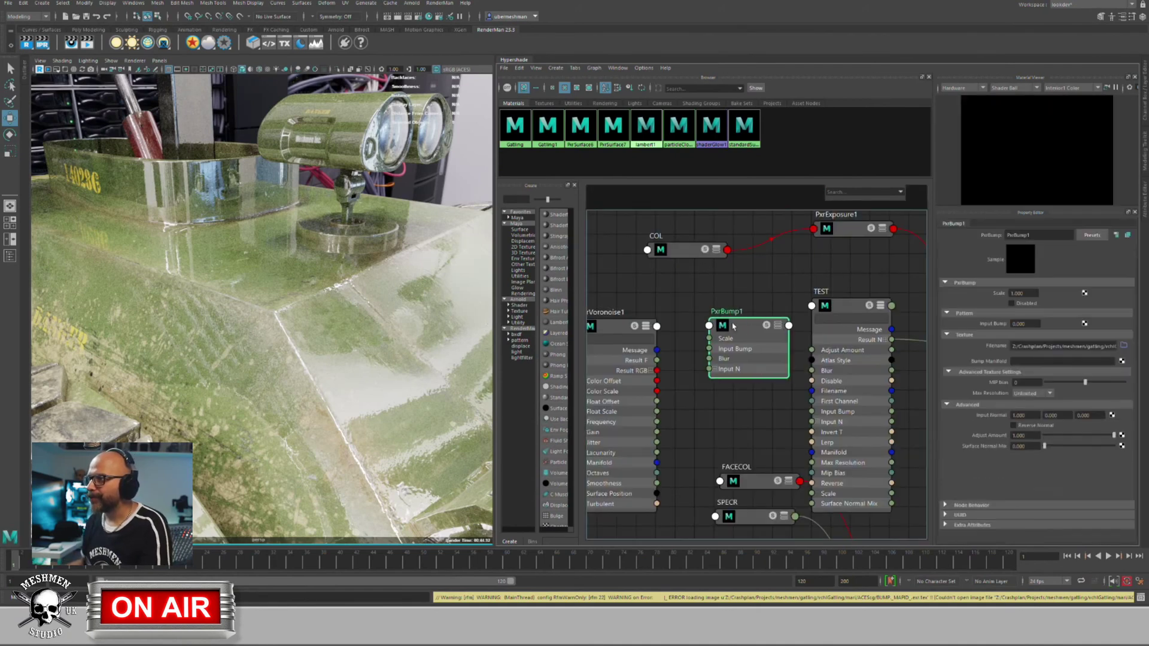
Step: Rename the new PxrBump node BUMP2
{"action": "double_click", "coordinate": [723, 311]}
{"action": "key", "text": "BackSpace"}
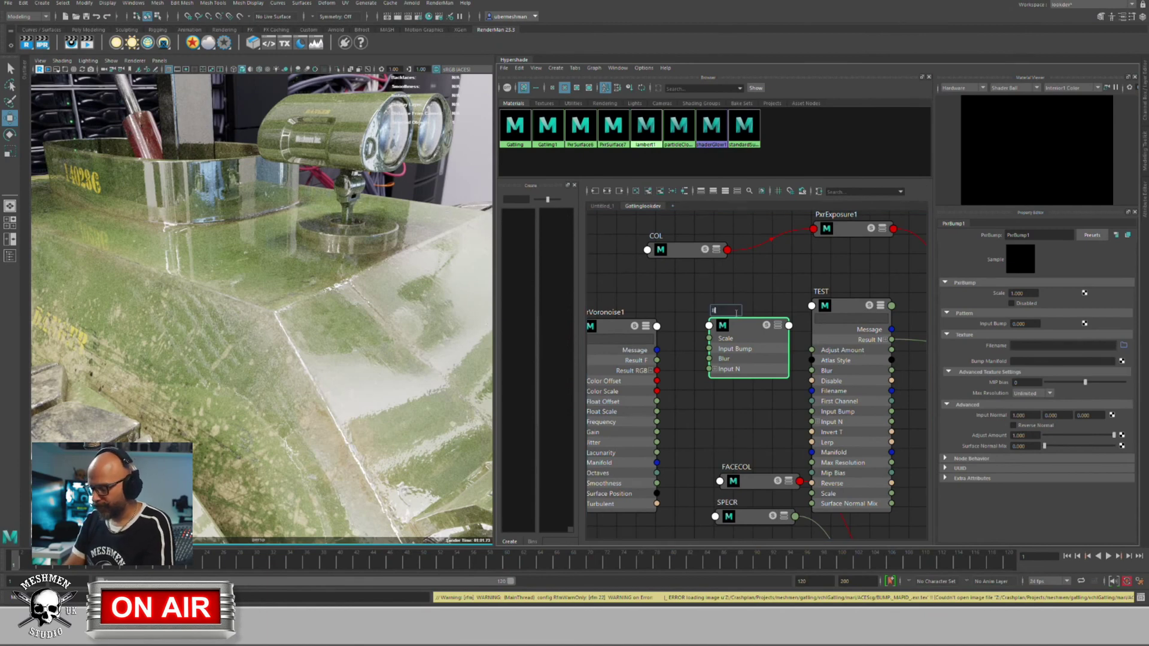
{"action": "type", "text": "BUMP2"}
{"action": "key", "text": "Return"}
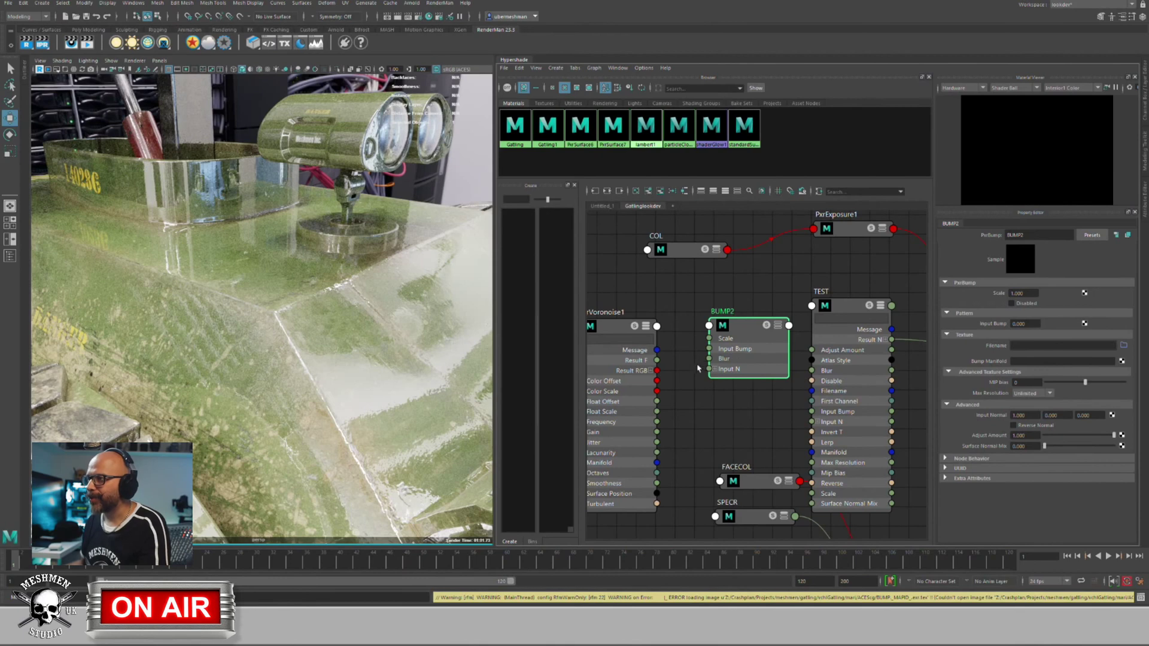
Step: Connect the PxrVoronoise node's Result F to BUMP2's Input Bump, and BUMP2's Result N to Gatling1's Bump Normal
{"action": "left_click_drag", "start_coordinate": [657, 359], "coordinate": [761, 326]}
{"action": "middle_click_drag", "start_coordinate": [761, 326], "coordinate": [600, 352], "text": "alt"}
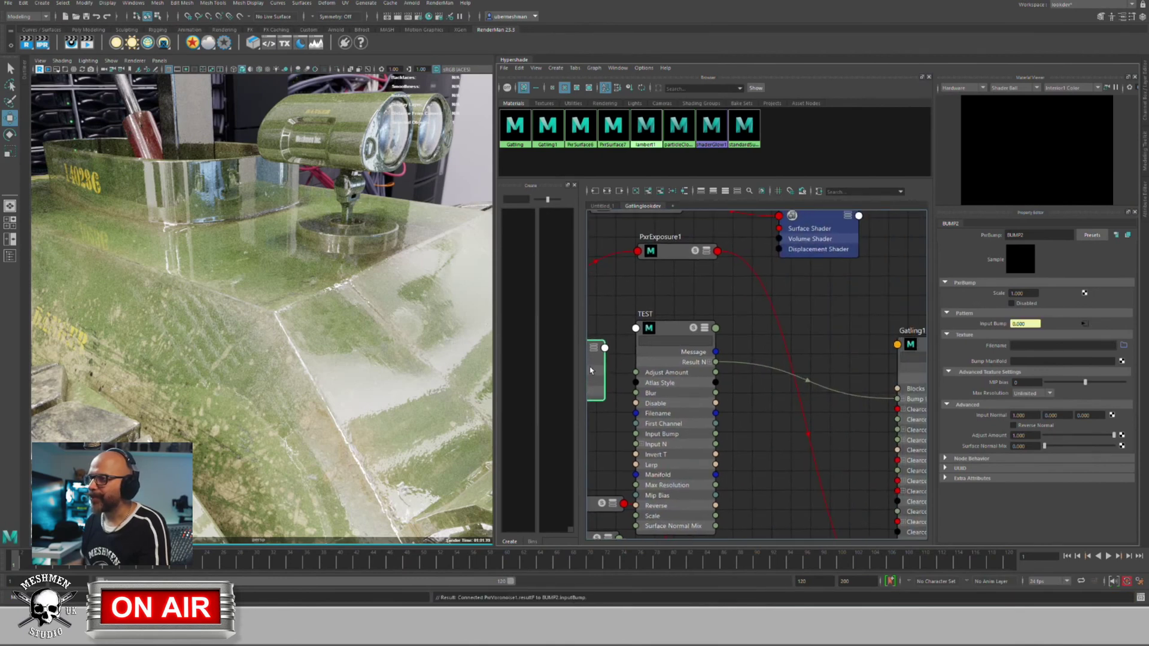
{"action": "left_click", "coordinate": [602, 350]}
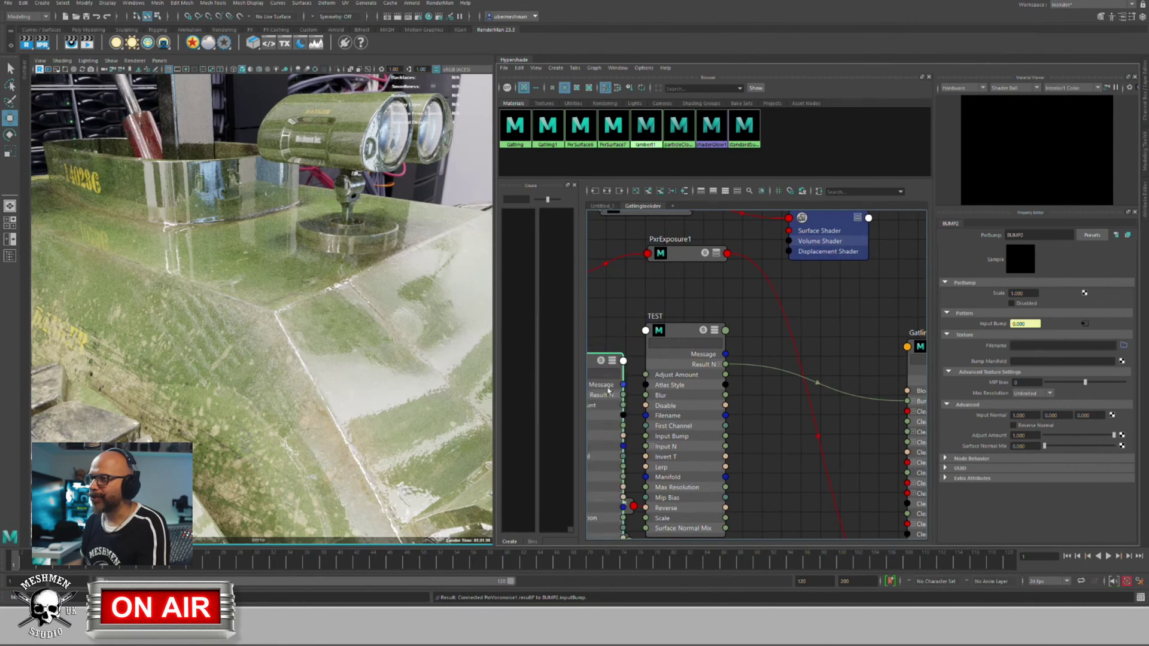
{"action": "left_click_drag", "start_coordinate": [623, 396], "coordinate": [929, 400]}
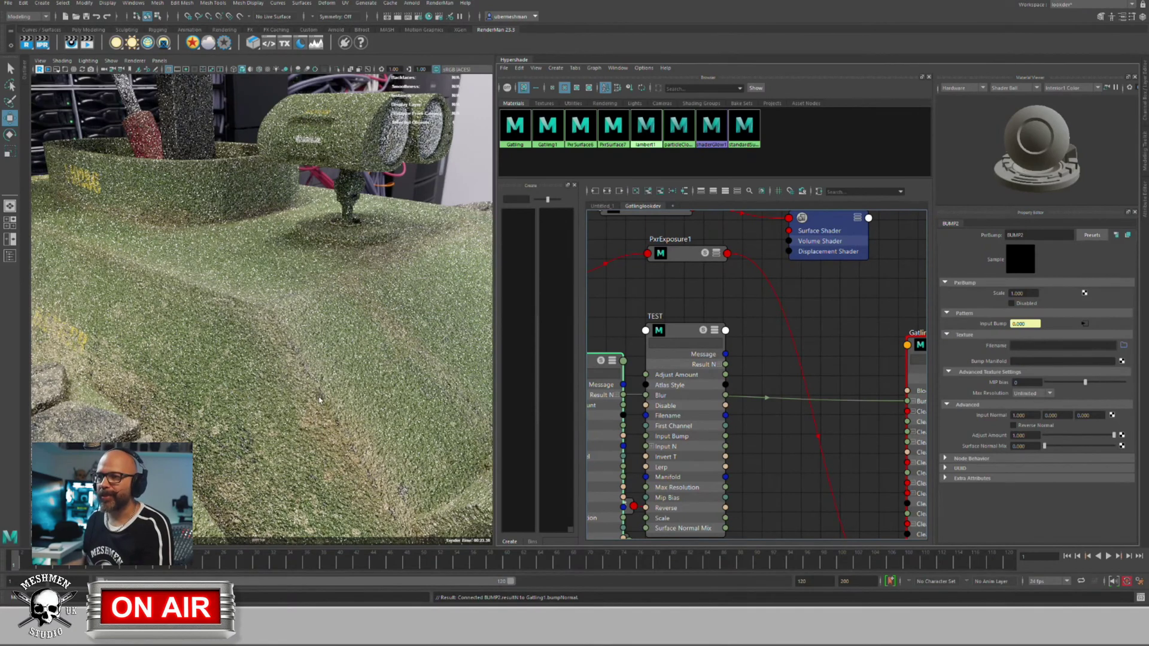
Step: Collapse the BUMP2 node, delete the TEST node and shift BUMP2 into the freed space
{"action": "middle_click_drag", "start_coordinate": [608, 315], "coordinate": [704, 299], "text": "alt"}
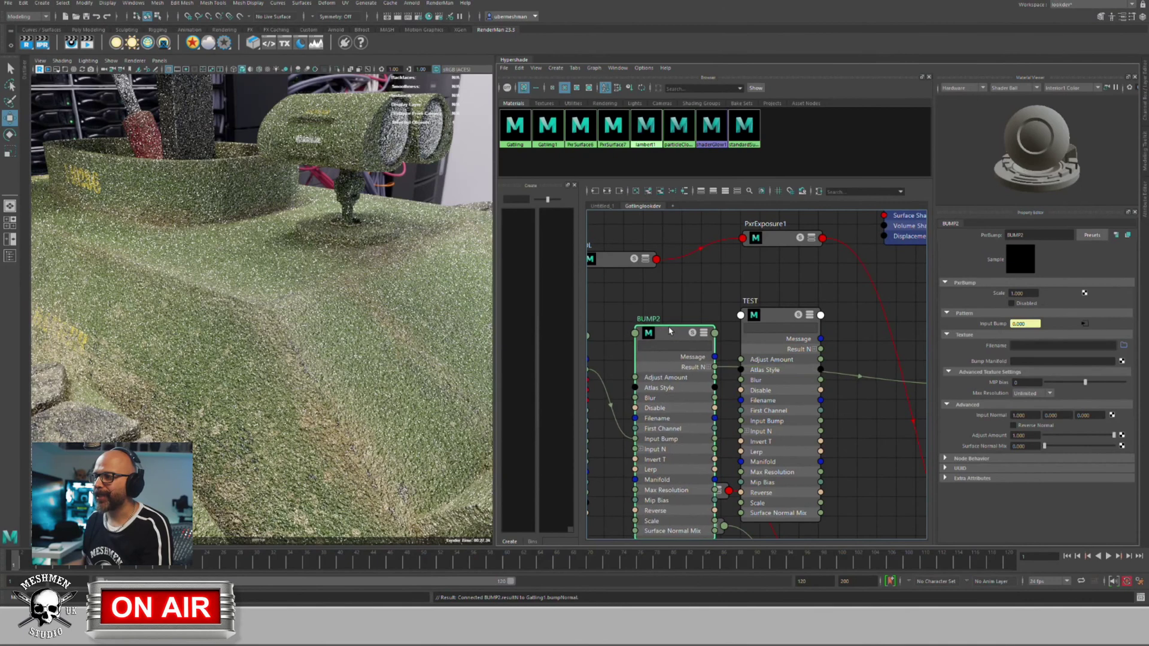
{"action": "key", "text": "1"}
{"action": "left_click", "coordinate": [765, 314]}
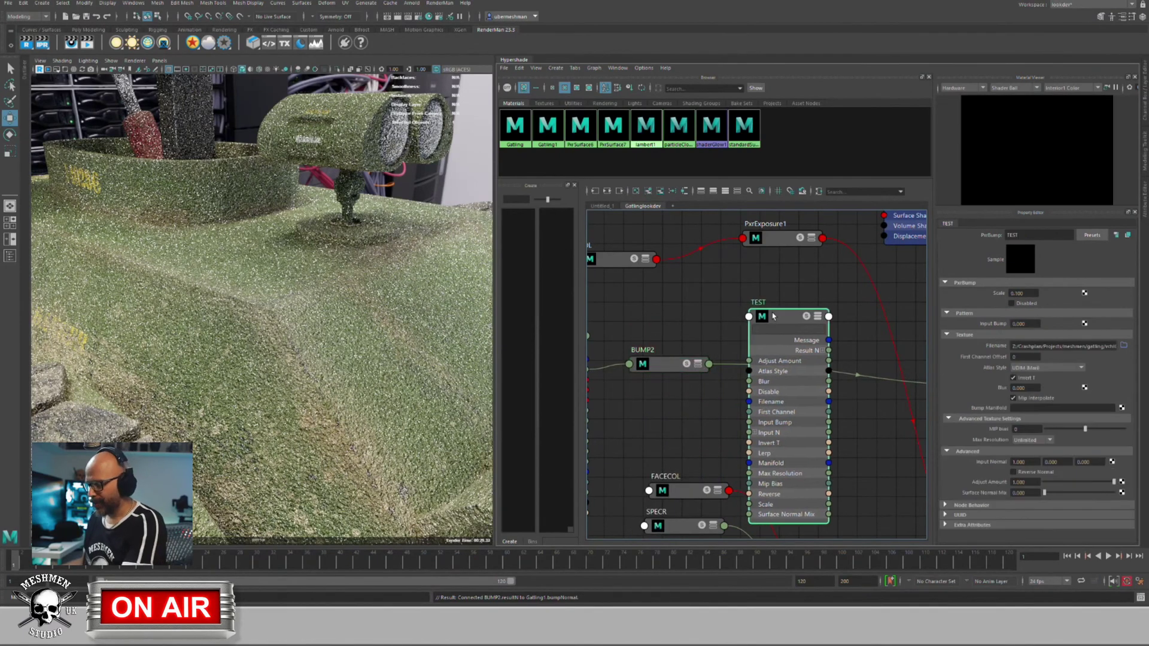
{"action": "key", "text": "Delete"}
{"action": "left_click_drag", "start_coordinate": [664, 373], "coordinate": [697, 373]}
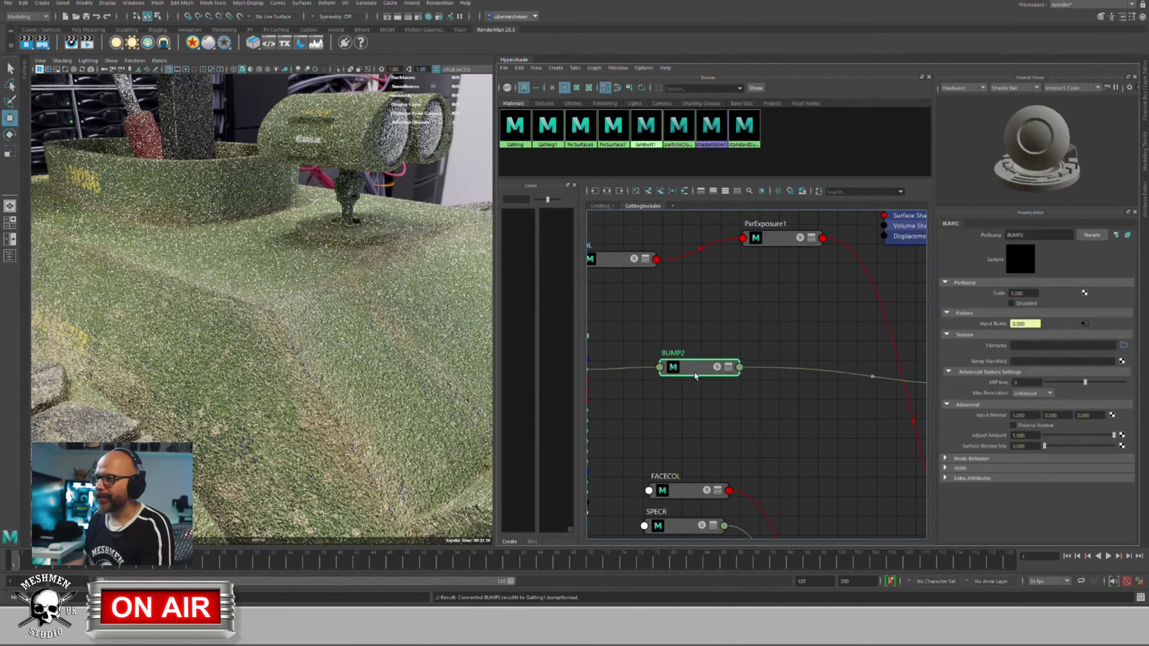
Step: Review Gatling1's bump inputs and delete the connection from BUMP2 to its Bump Normal
{"action": "middle_click_drag", "start_coordinate": [743, 347], "coordinate": [641, 329], "text": "alt"}
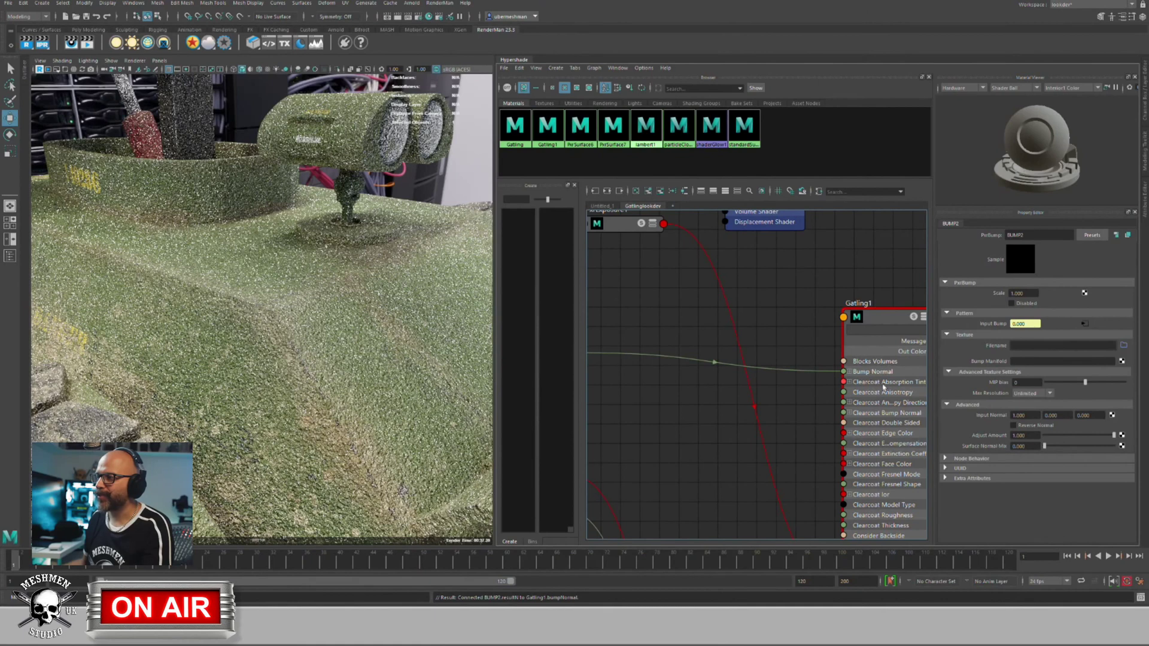
{"action": "middle_click_drag", "start_coordinate": [809, 462], "coordinate": [752, 328], "text": "alt"}
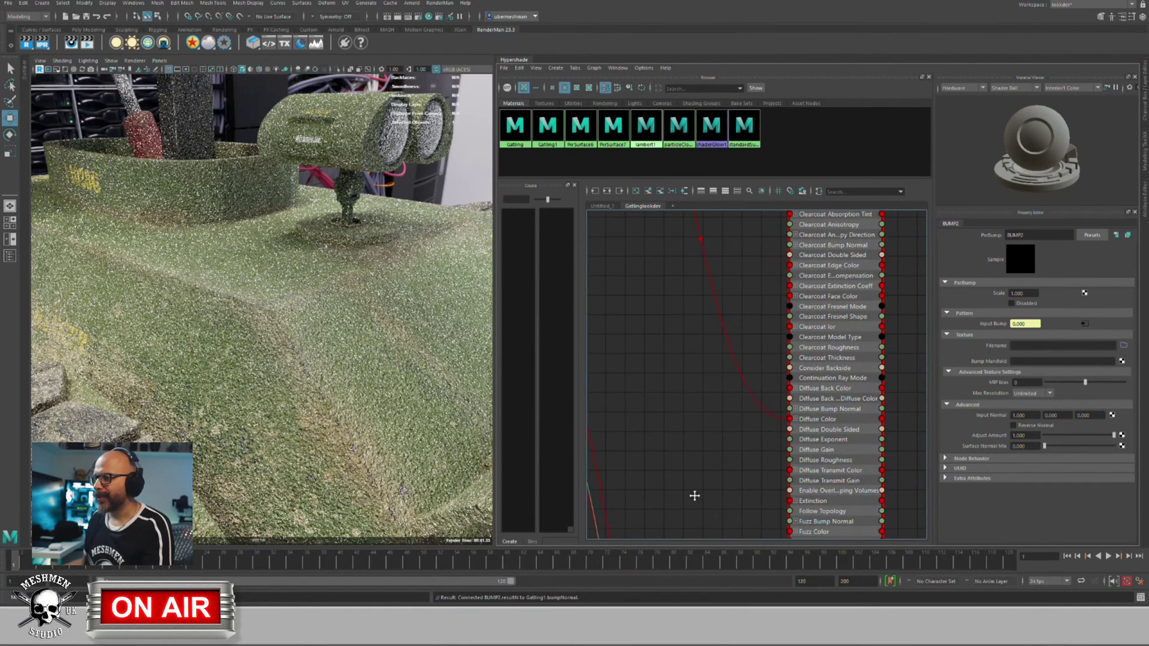
{"action": "middle_click_drag", "start_coordinate": [694, 495], "coordinate": [694, 486], "text": "alt"}
{"action": "middle_click_drag", "start_coordinate": [767, 468], "coordinate": [749, 484], "text": "alt"}
{"action": "middle_click_drag", "start_coordinate": [703, 444], "coordinate": [745, 547], "text": "alt"}
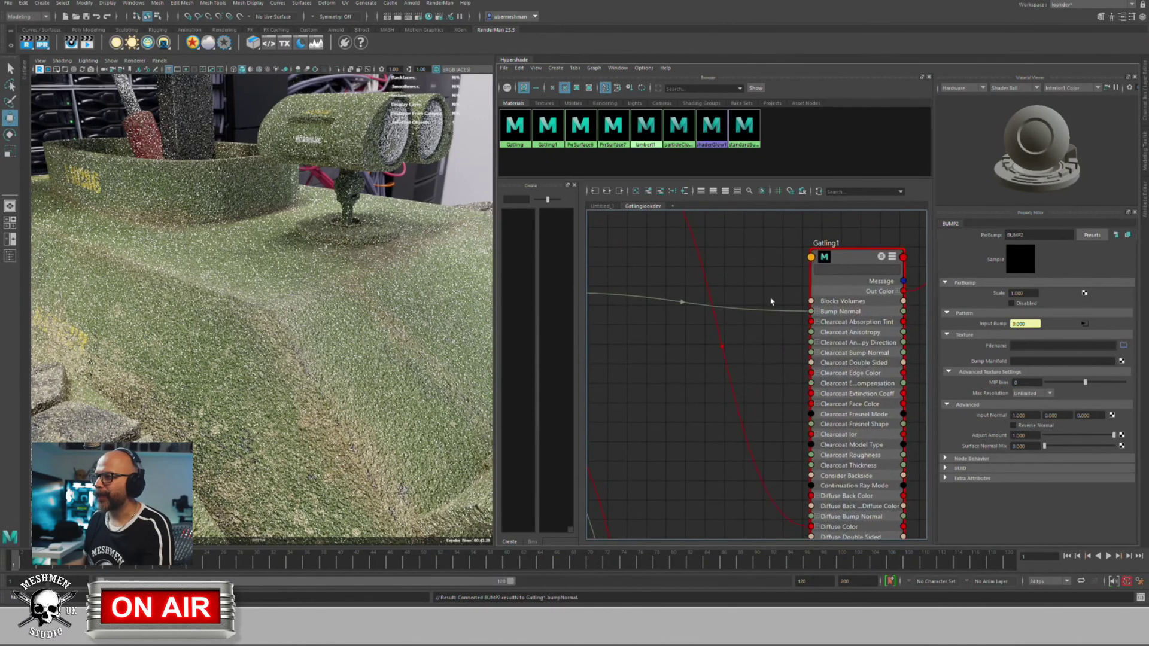
{"action": "middle_click_drag", "start_coordinate": [771, 323], "coordinate": [833, 344], "text": "alt"}
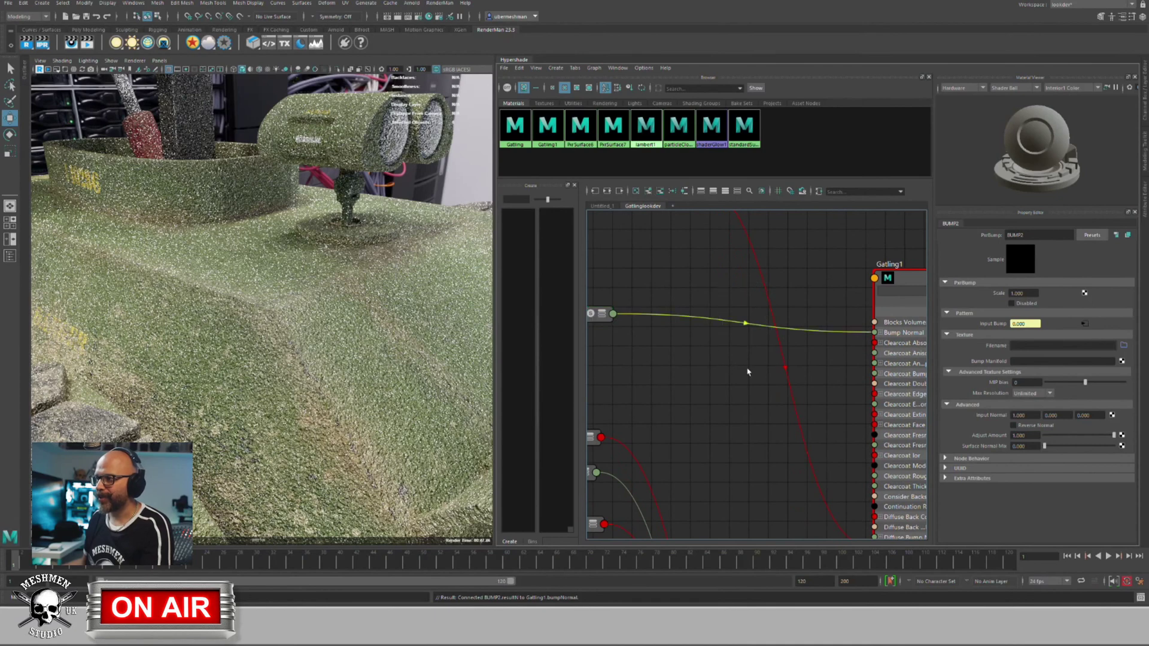
{"action": "left_click_drag", "start_coordinate": [726, 293], "coordinate": [751, 338]}
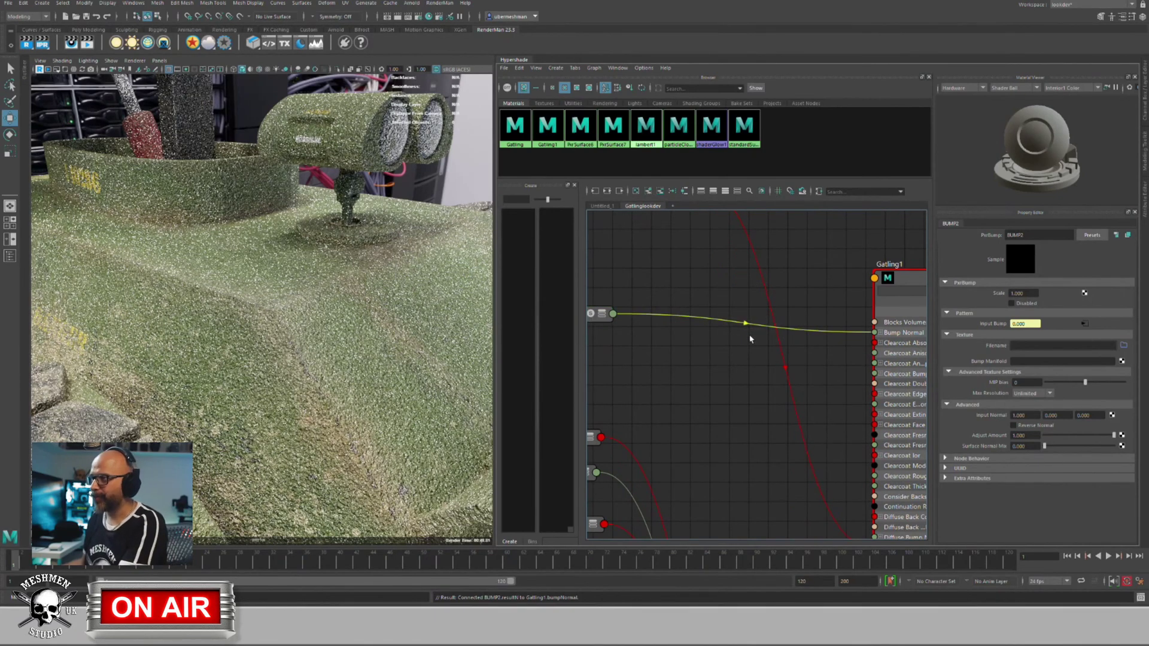
{"action": "key", "text": "Delete"}
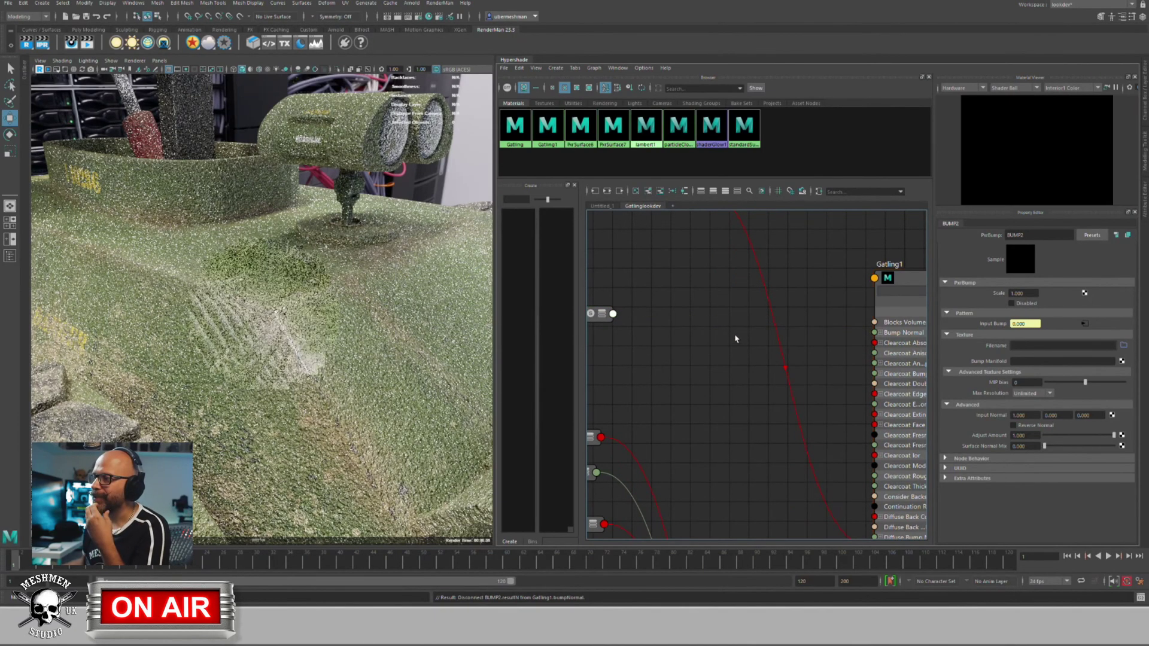
Step: Filter the Gatling1 node's attribute list by "dif" to narrow it to the diffuse inputs
{"action": "middle_click_drag", "start_coordinate": [800, 323], "coordinate": [750, 306], "text": "alt"}
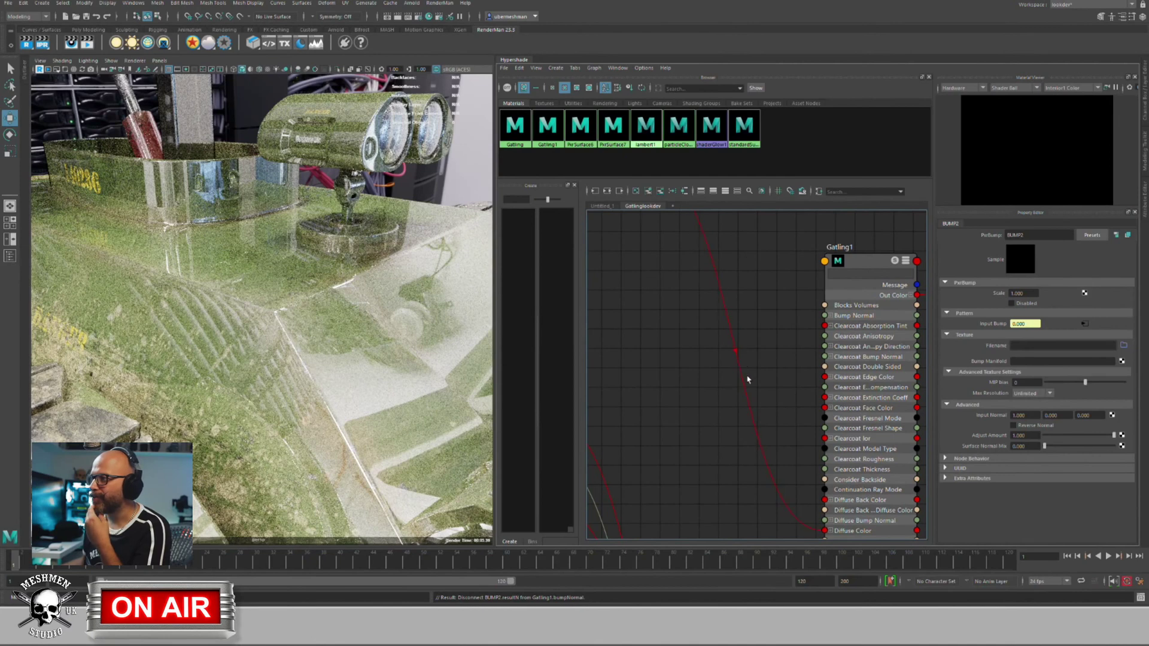
{"action": "middle_click_drag", "start_coordinate": [788, 384], "coordinate": [777, 372], "text": "alt"}
{"action": "left_click", "coordinate": [840, 263]}
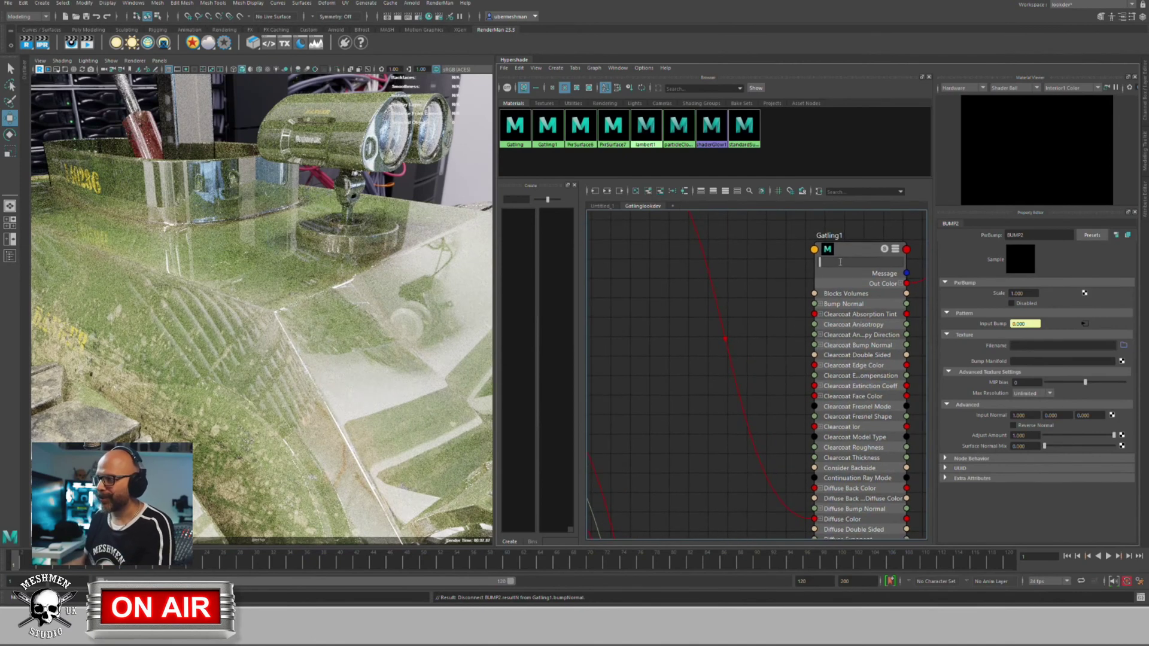
{"action": "type", "text": "d"}
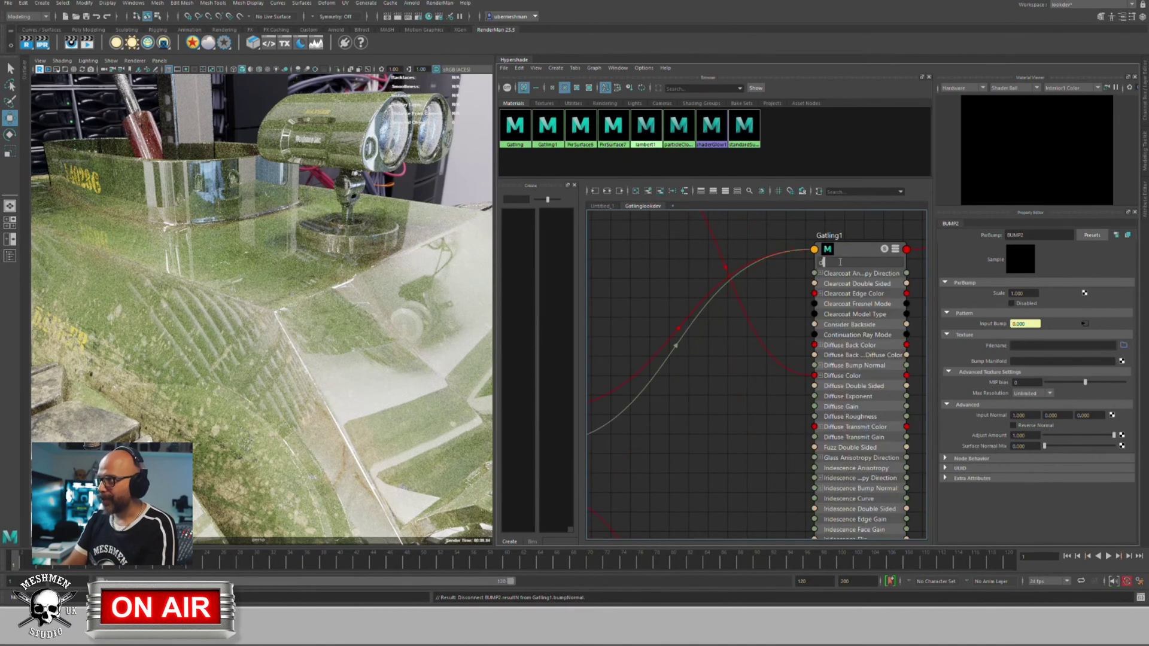
{"action": "type", "text": "if"}
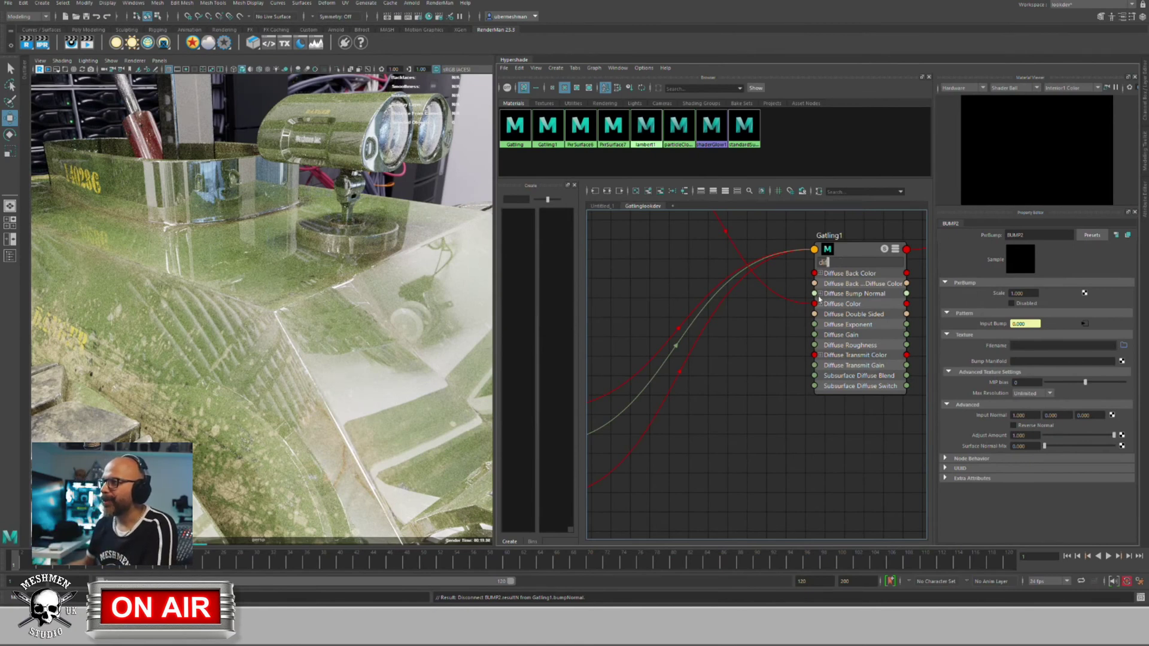
Step: Expand the BUMP2 node and connect its Result N to Gatling1's Diffuse Bump Normal
{"action": "middle_click_drag", "start_coordinate": [777, 402], "coordinate": [910, 423], "text": "alt"}
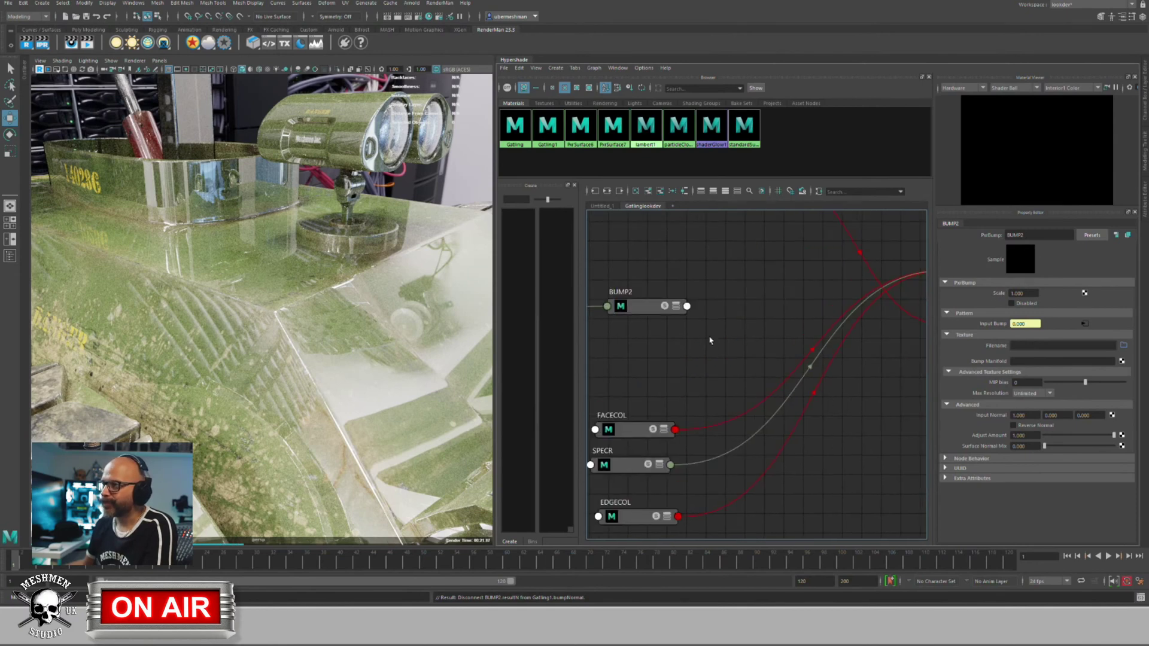
{"action": "left_click", "coordinate": [646, 308]}
{"action": "key", "text": "3"}
{"action": "middle_click_drag", "start_coordinate": [705, 338], "coordinate": [682, 352], "text": "alt"}
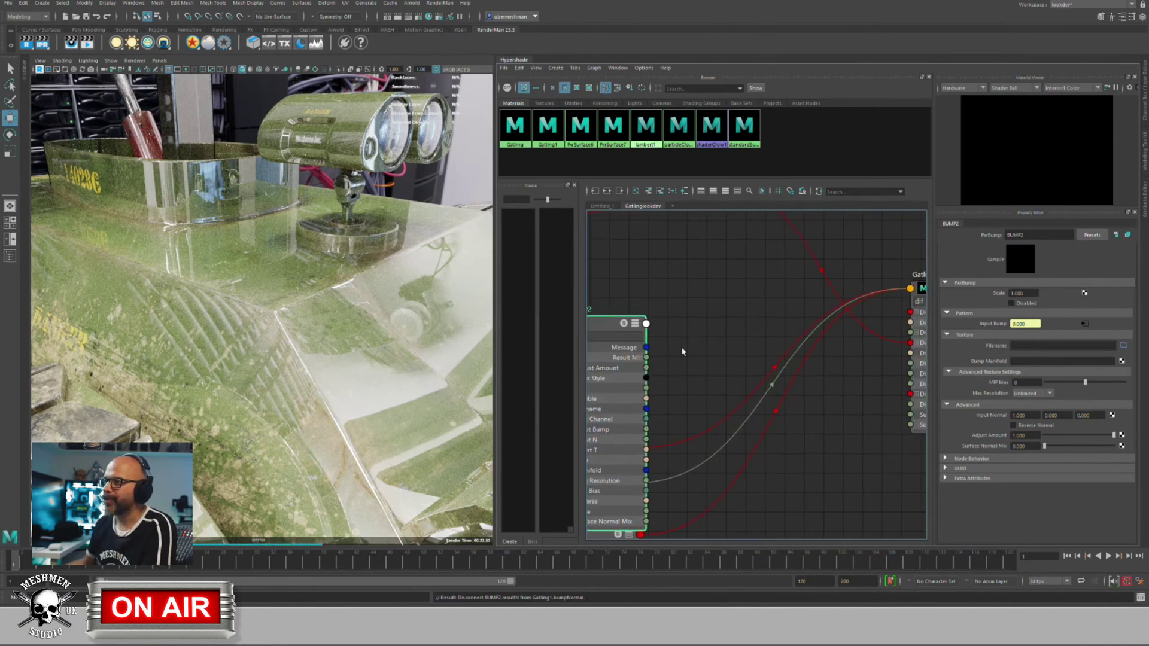
{"action": "left_click_drag", "start_coordinate": [647, 358], "coordinate": [912, 332]}
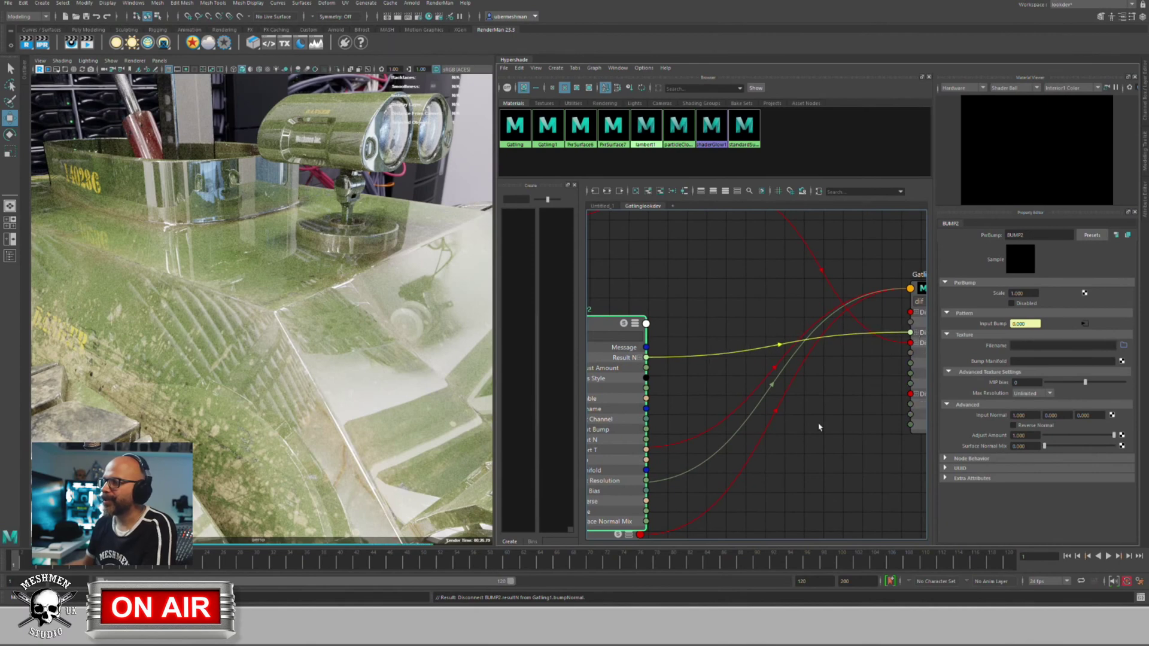
Step: Check the vehicle's render from another angle and delete the connection from BUMP2 to Gatling1's Diffuse Bump Normal
{"action": "middle_click_drag", "start_coordinate": [875, 441], "coordinate": [834, 438], "text": "alt"}
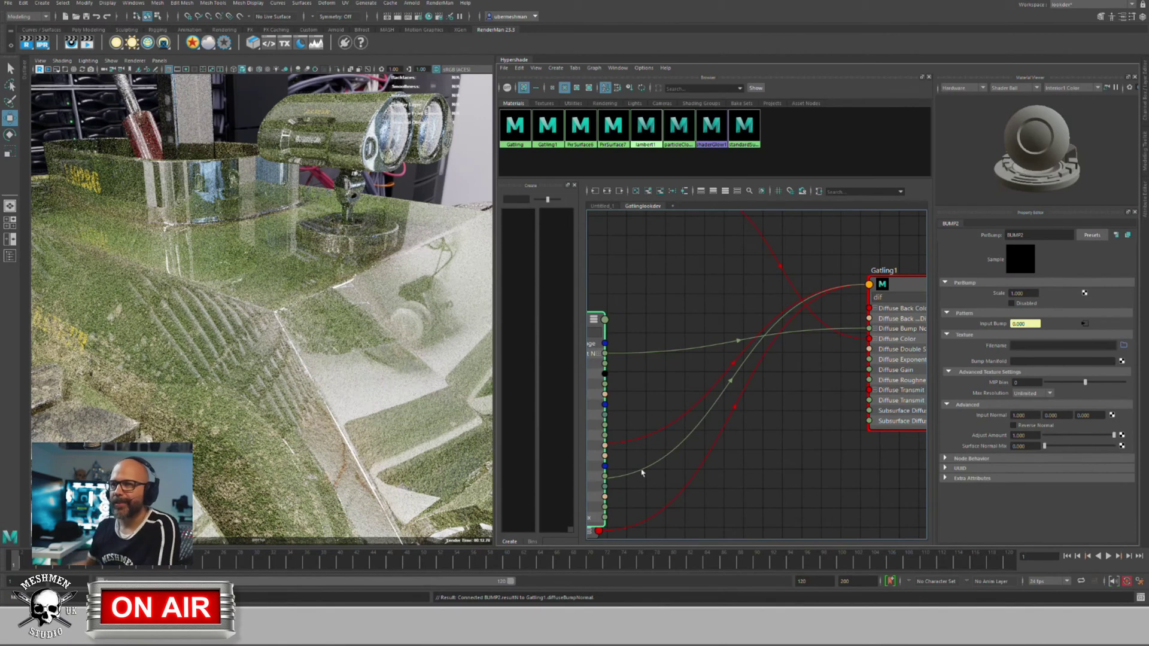
{"action": "mouse_move", "coordinate": [321, 309]}
{"action": "left_mouse_down", "text": "alt"}
{"action": "mouse_move", "coordinate": [306, 317]}
{"action": "mouse_move", "coordinate": [320, 326]}
{"action": "mouse_move", "coordinate": [207, 415]}
{"action": "mouse_move", "coordinate": [270, 382]}
{"action": "mouse_move", "coordinate": [255, 377]}
{"action": "mouse_move", "coordinate": [282, 354]}
{"action": "mouse_move", "coordinate": [311, 378]}
{"action": "mouse_move", "coordinate": [322, 309]}
{"action": "mouse_move", "coordinate": [335, 314]}
{"action": "left_mouse_up", "text": "alt"}
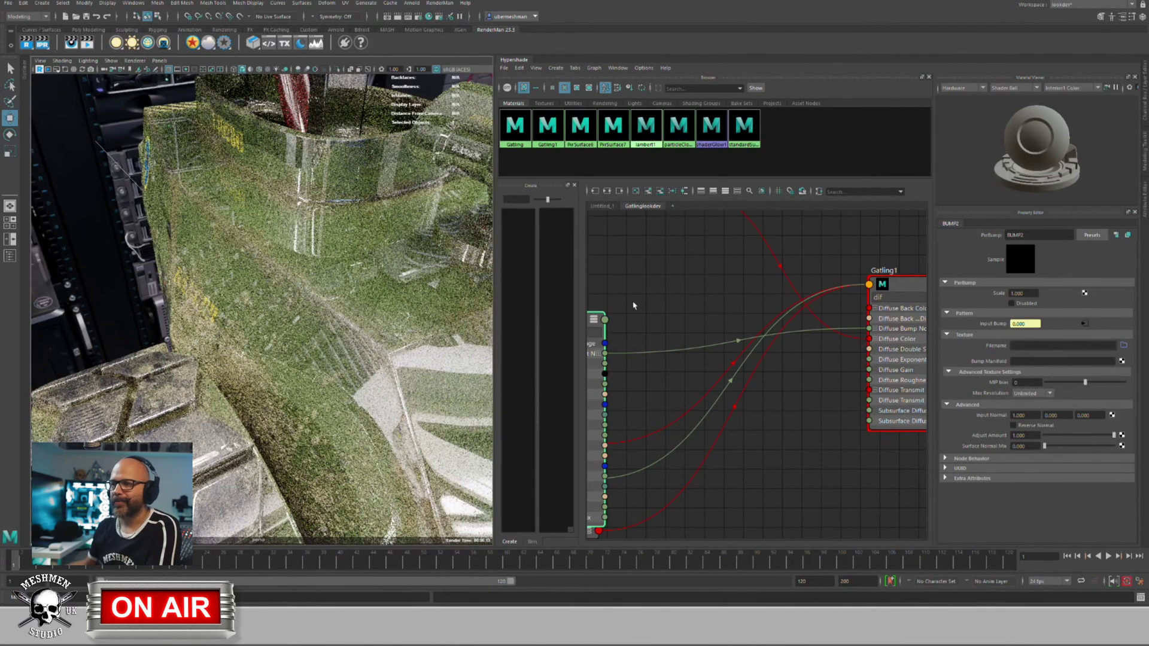
{"action": "middle_click_drag", "start_coordinate": [667, 285], "coordinate": [686, 296], "text": "alt"}
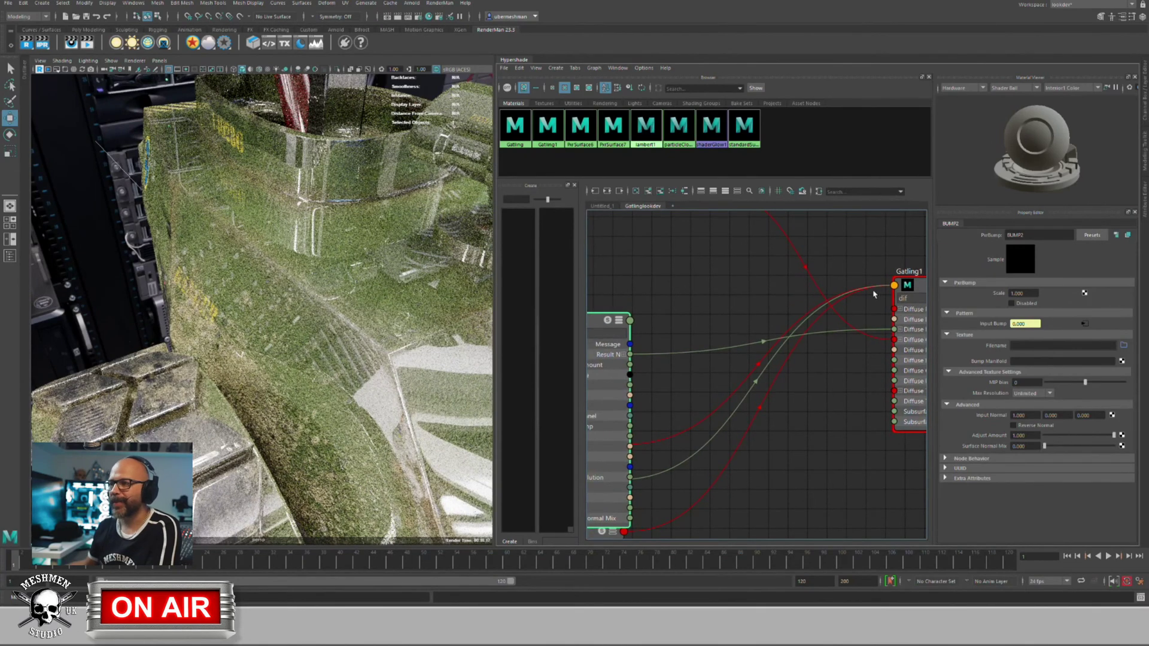
{"action": "left_click_drag", "start_coordinate": [731, 335], "coordinate": [734, 363]}
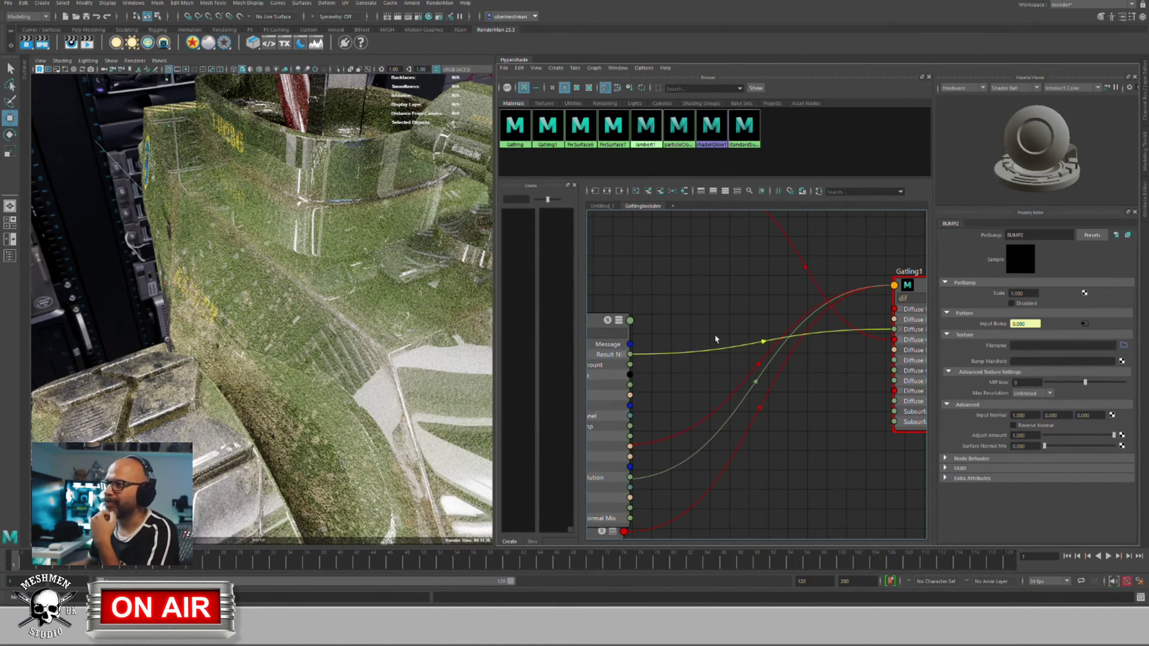
{"action": "key", "text": "Delete"}
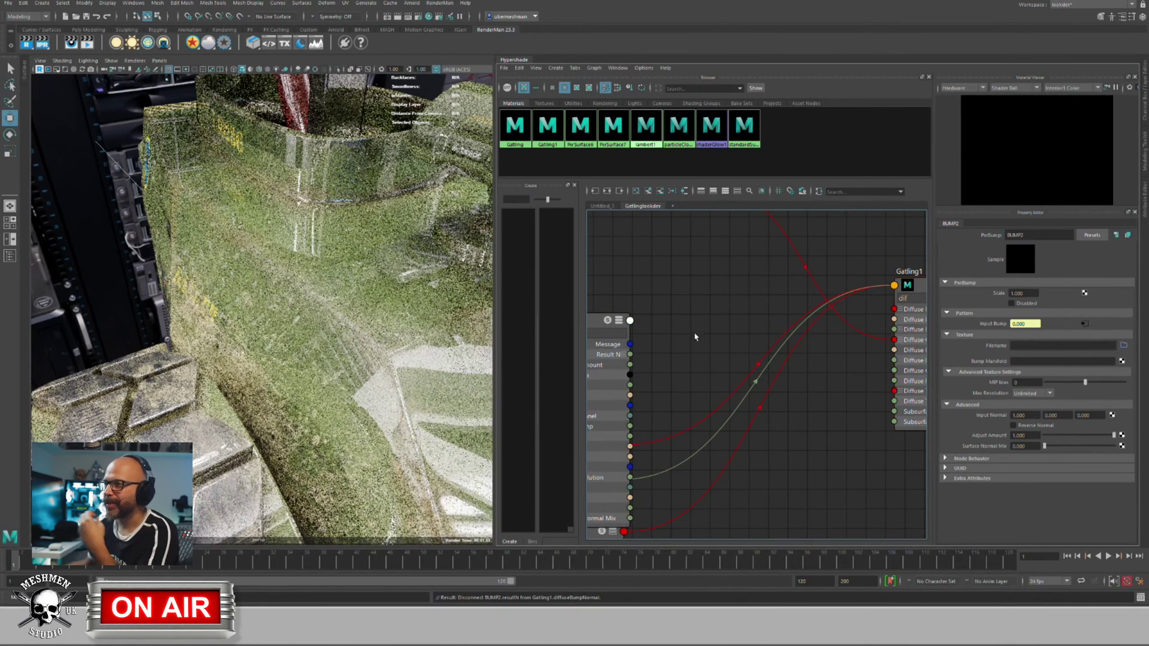
Step: Filter the Gatling1 node's attribute list by "cle" to narrow it to the clearcoat inputs
{"action": "middle_click_drag", "start_coordinate": [694, 333], "coordinate": [679, 326], "text": "alt"}
{"action": "middle_click_drag", "start_coordinate": [790, 425], "coordinate": [765, 417], "text": "alt"}
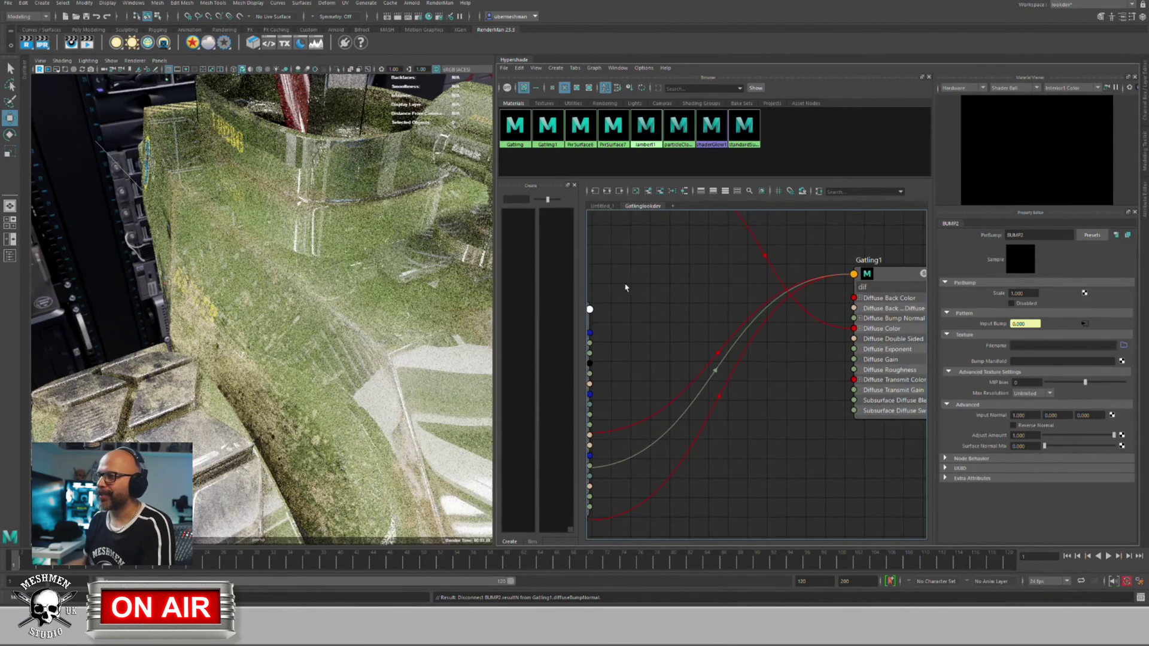
{"action": "middle_click_drag", "start_coordinate": [625, 288], "coordinate": [654, 307], "text": "alt"}
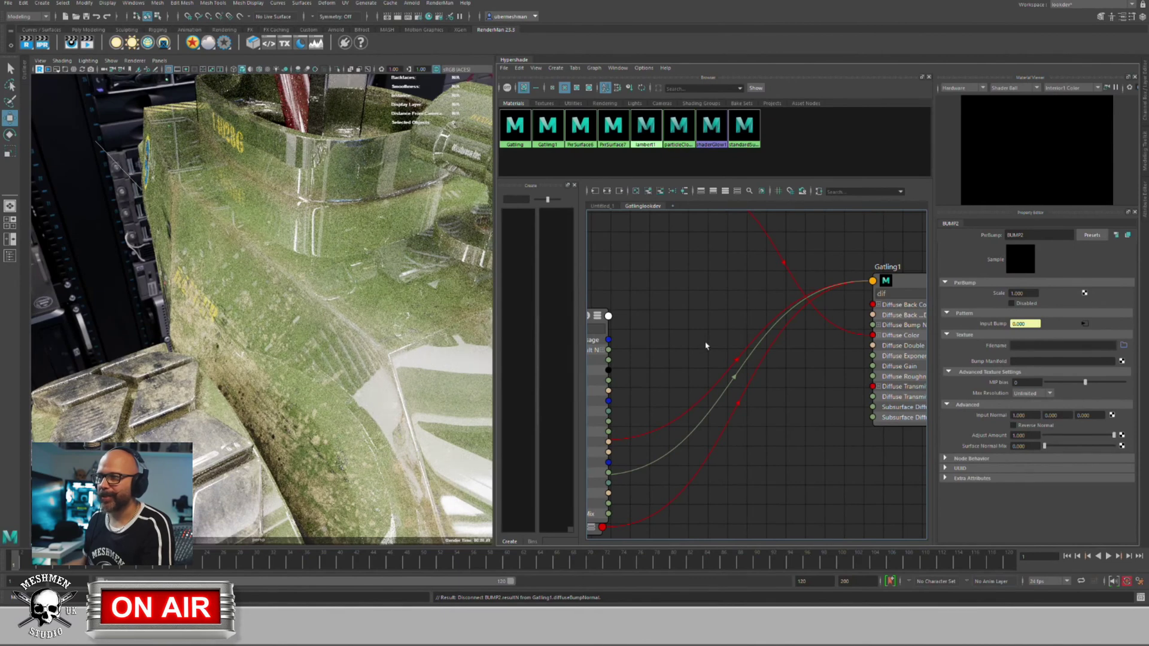
{"action": "middle_click_drag", "start_coordinate": [728, 342], "coordinate": [702, 339], "text": "alt"}
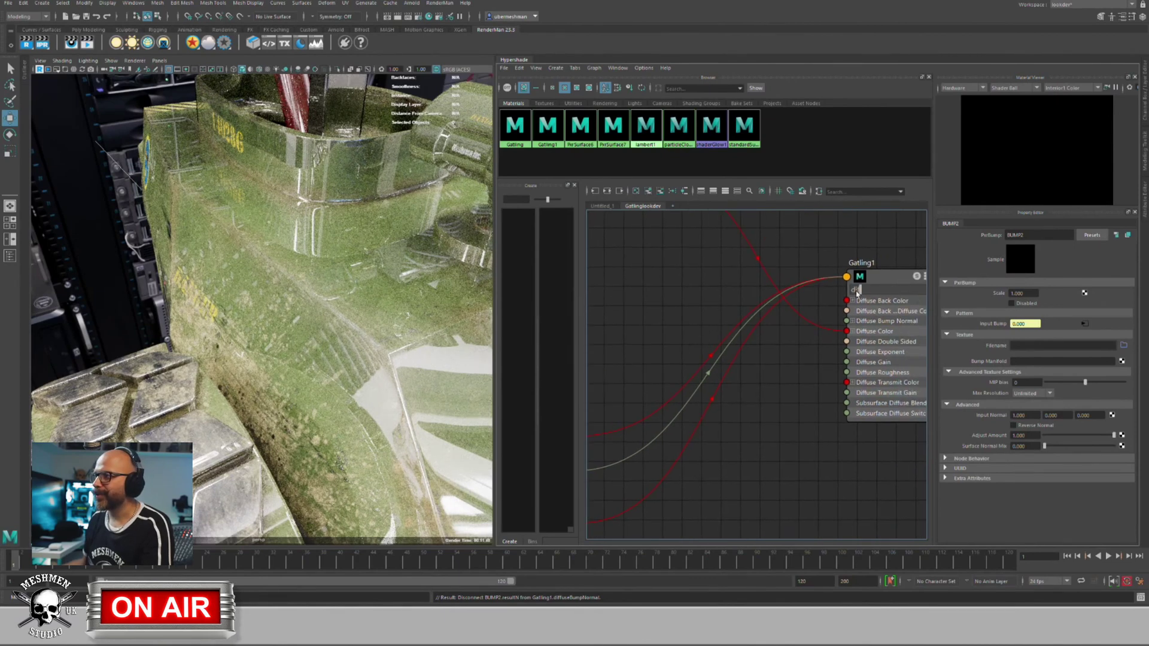
{"action": "type", "text": "cle"}
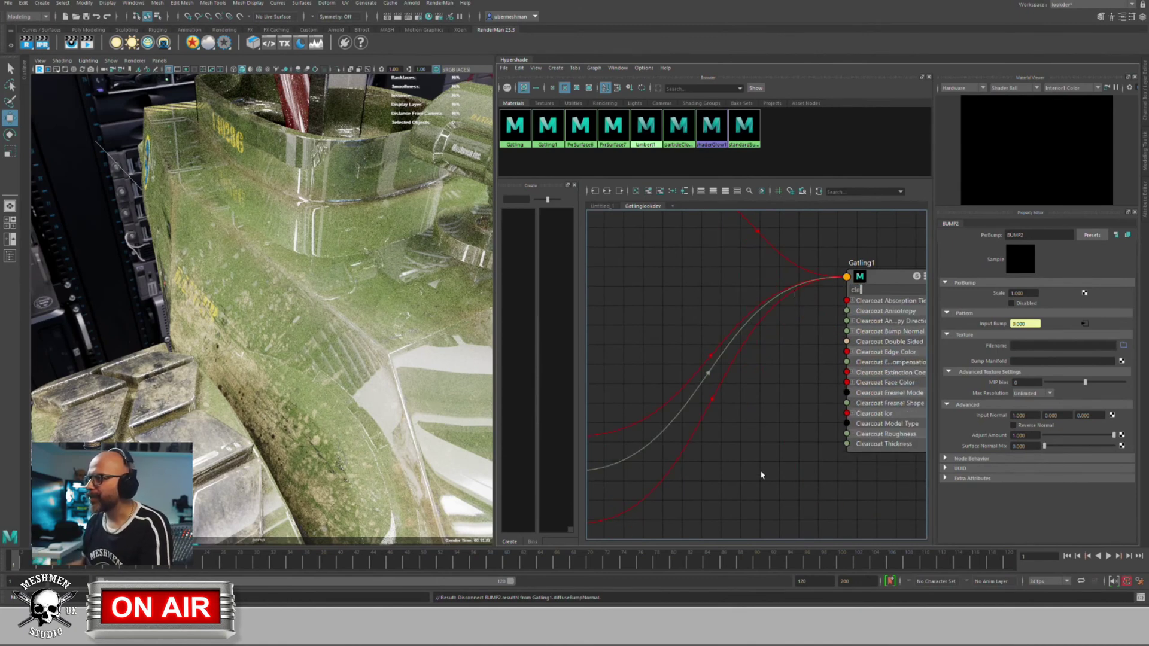
{"action": "middle_click_drag", "start_coordinate": [762, 475], "coordinate": [738, 467], "text": "alt"}
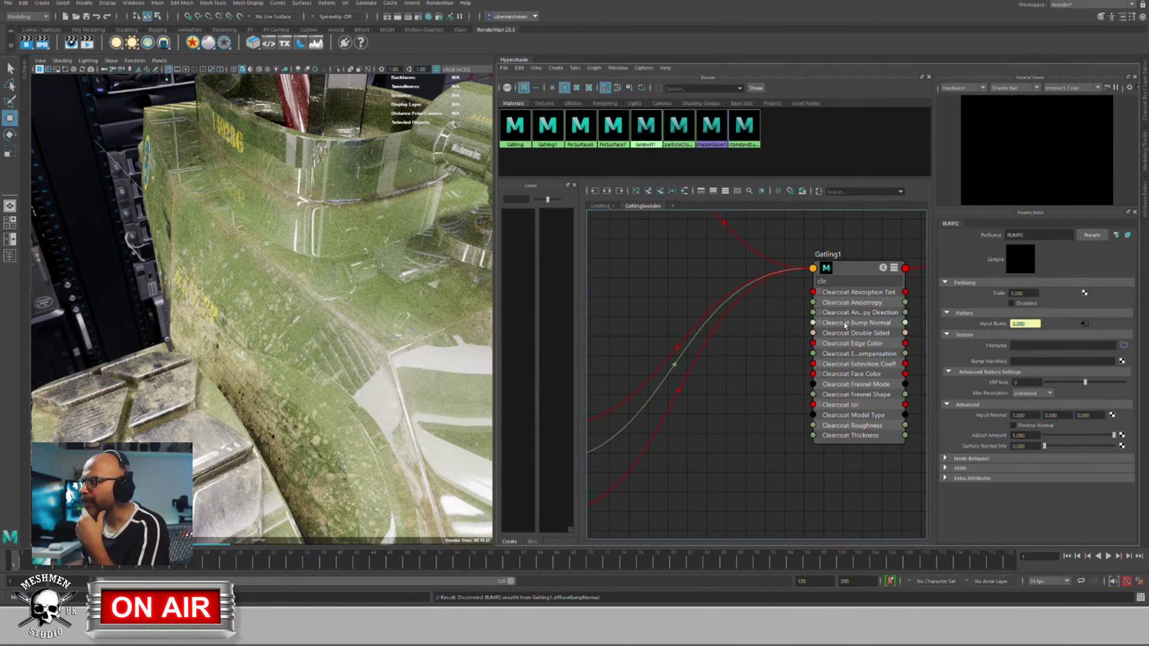
Step: Shift BUMP2 closer to Gatling1 and connect its Result N to Gatling1's Clearcoat Bump Normal
{"action": "middle_click_drag", "start_coordinate": [759, 424], "coordinate": [807, 444], "text": "alt"}
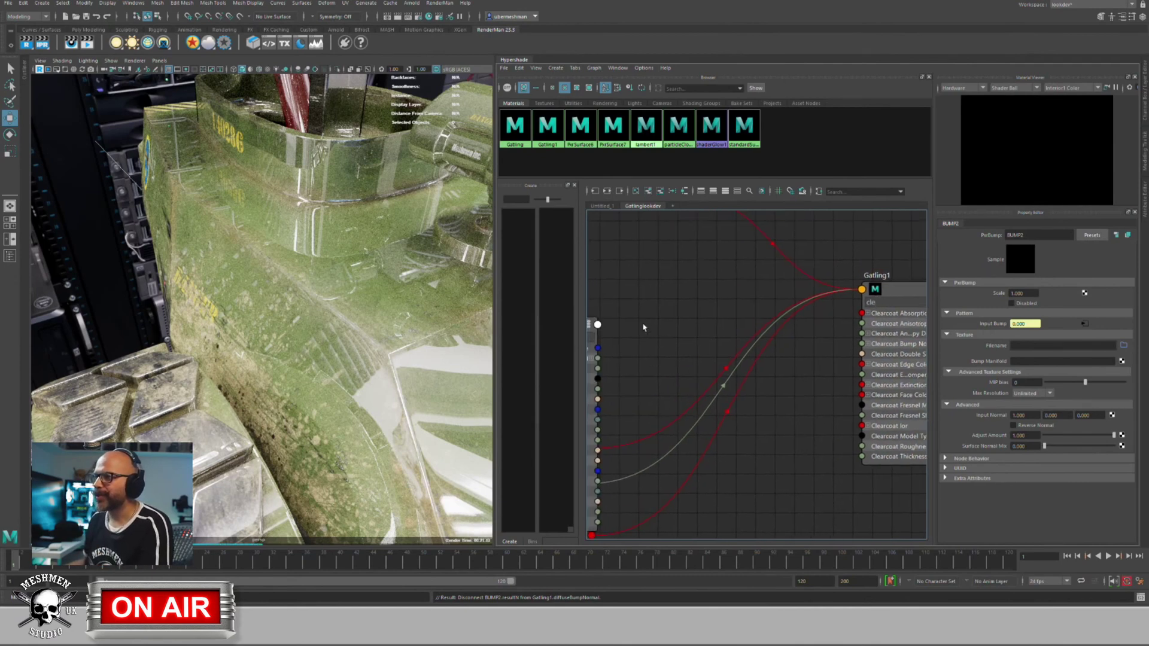
{"action": "scroll", "coordinate": [647, 328], "scroll_direction": "down", "scroll_amount": 3}
{"action": "middle_click_drag", "start_coordinate": [662, 333], "coordinate": [724, 349], "text": "alt"}
{"action": "left_click_drag", "start_coordinate": [651, 347], "coordinate": [686, 320]}
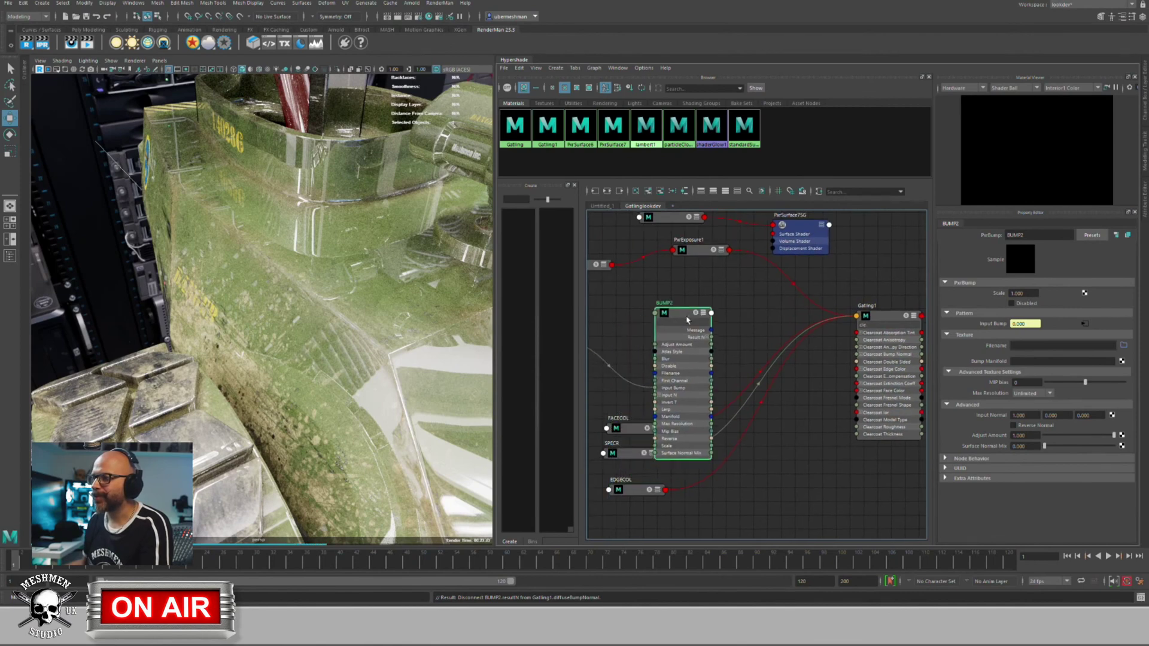
{"action": "left_click_drag", "start_coordinate": [804, 380], "coordinate": [860, 356]}
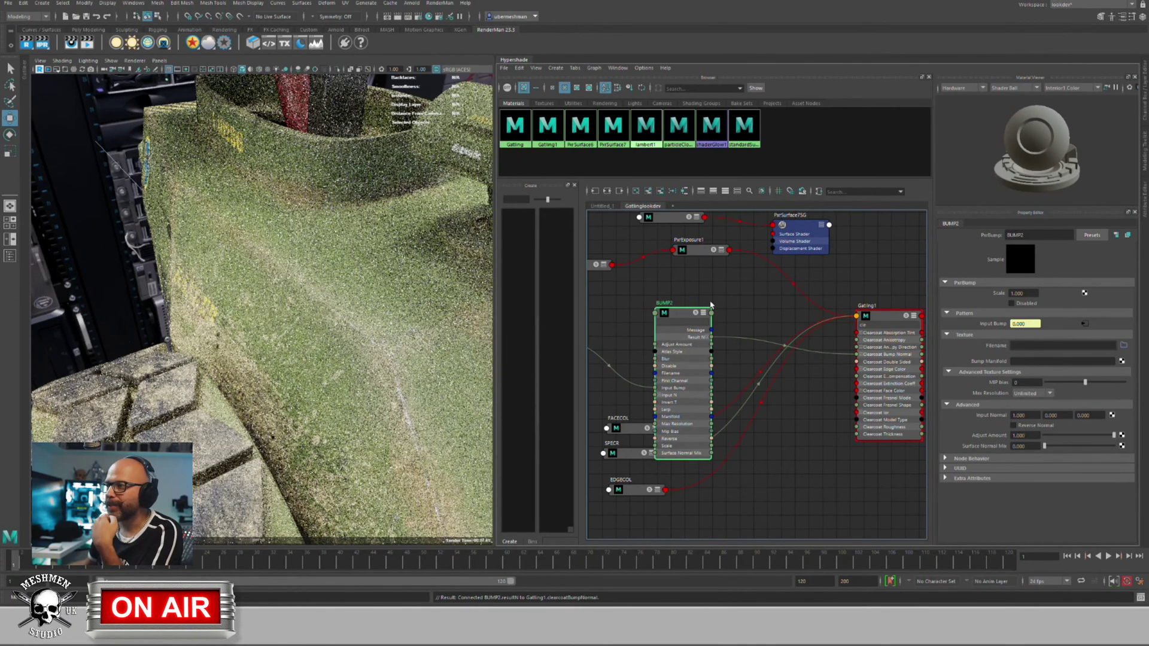
Step: Set BUMP2's scale to 0.1 and turn on its Disabled option
{"action": "left_click", "coordinate": [686, 312]}
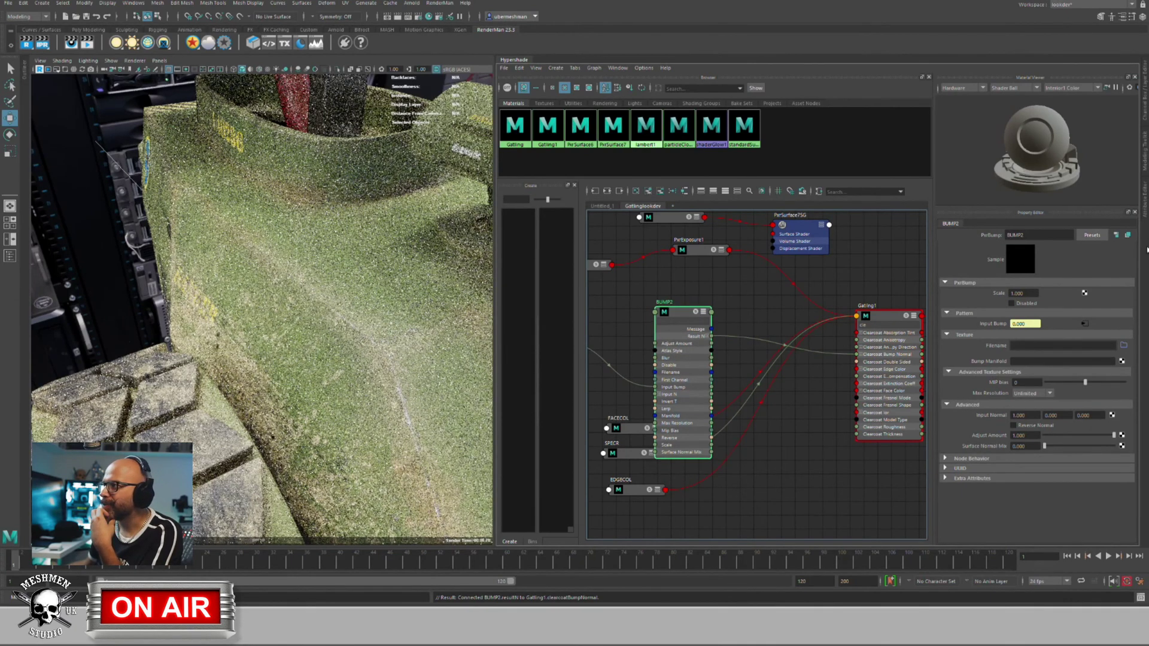
{"action": "left_click", "coordinate": [1037, 293]}
{"action": "type", "text": "0"}
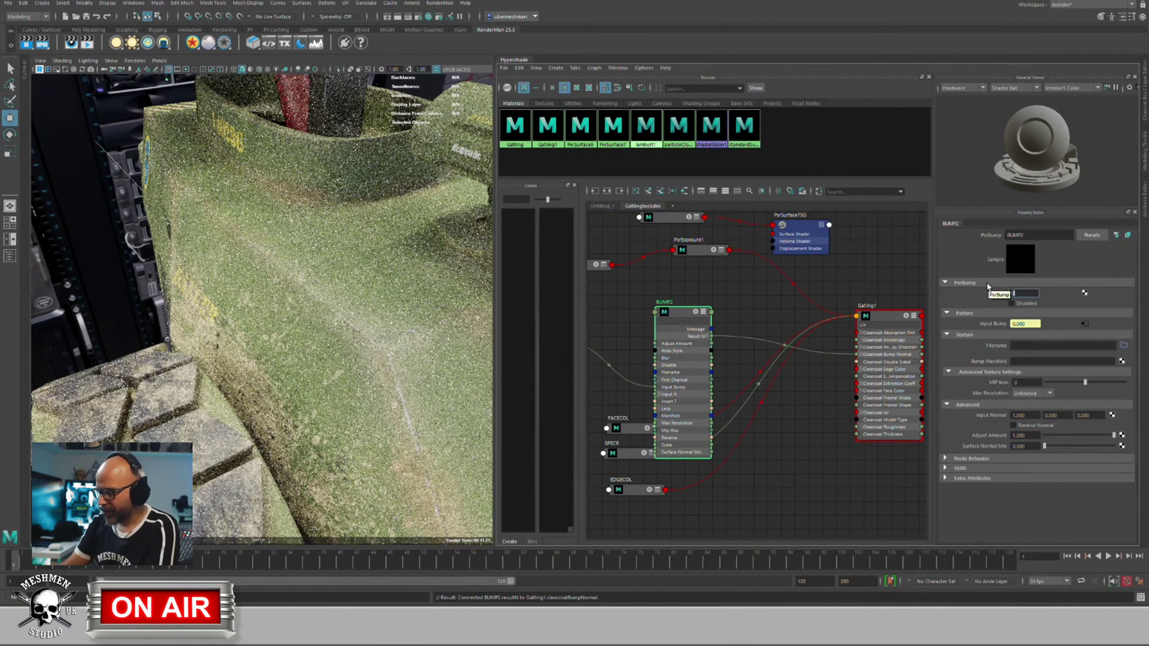
{"action": "type", "text": ".1"}
{"action": "key", "text": "Return"}
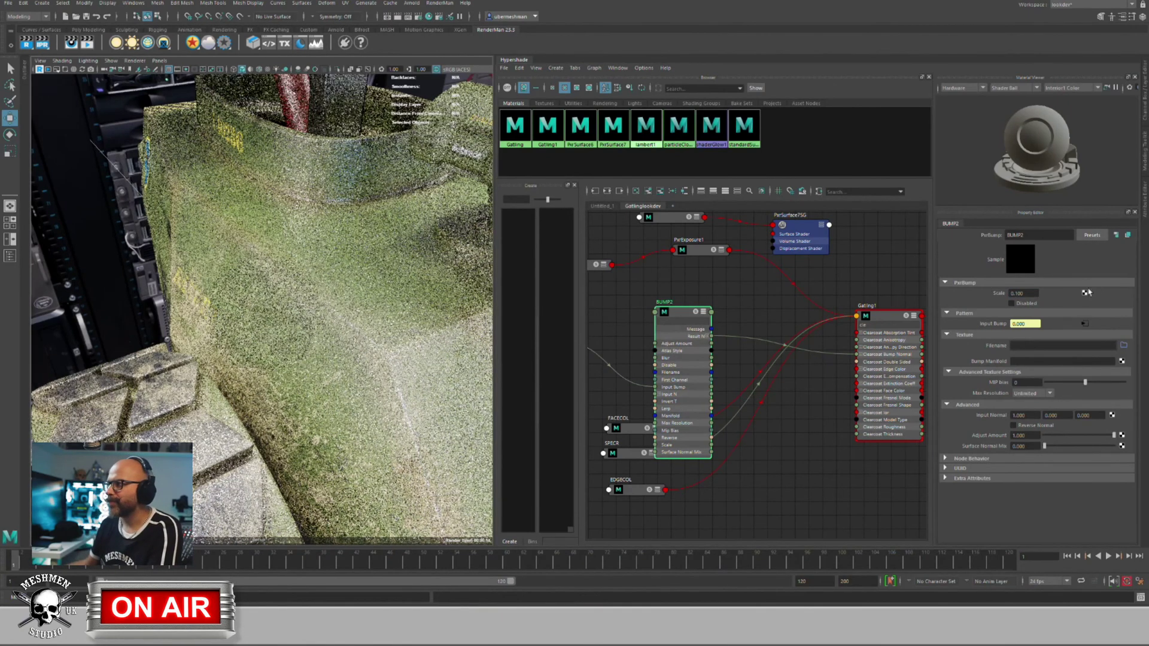
{"action": "left_click", "coordinate": [1010, 304]}
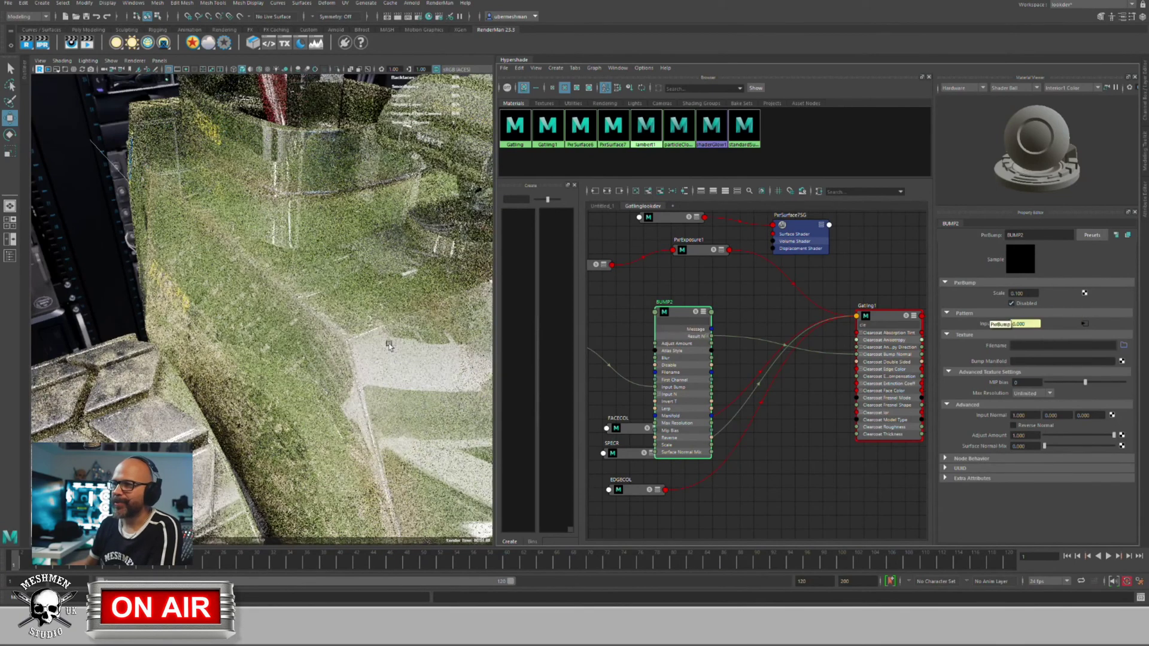
Step: Re-enable the BUMP2 node and set its bump scale to 0.01
{"action": "left_click_drag", "start_coordinate": [337, 309], "coordinate": [546, 333], "text": "alt"}
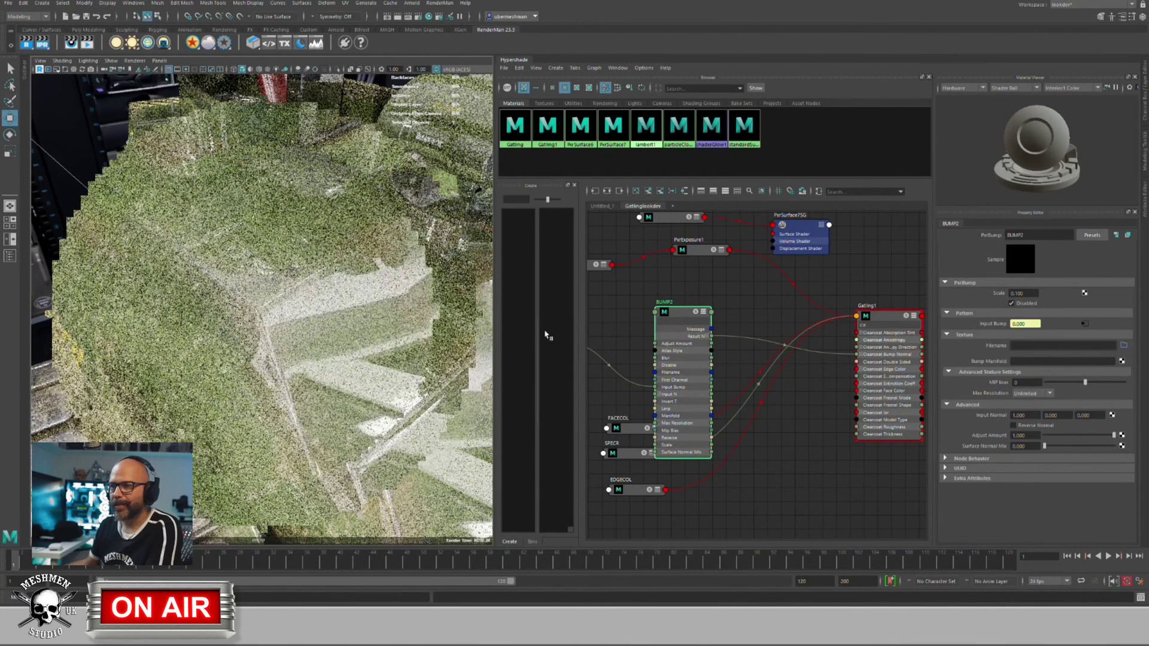
{"action": "left_click", "coordinate": [1012, 305]}
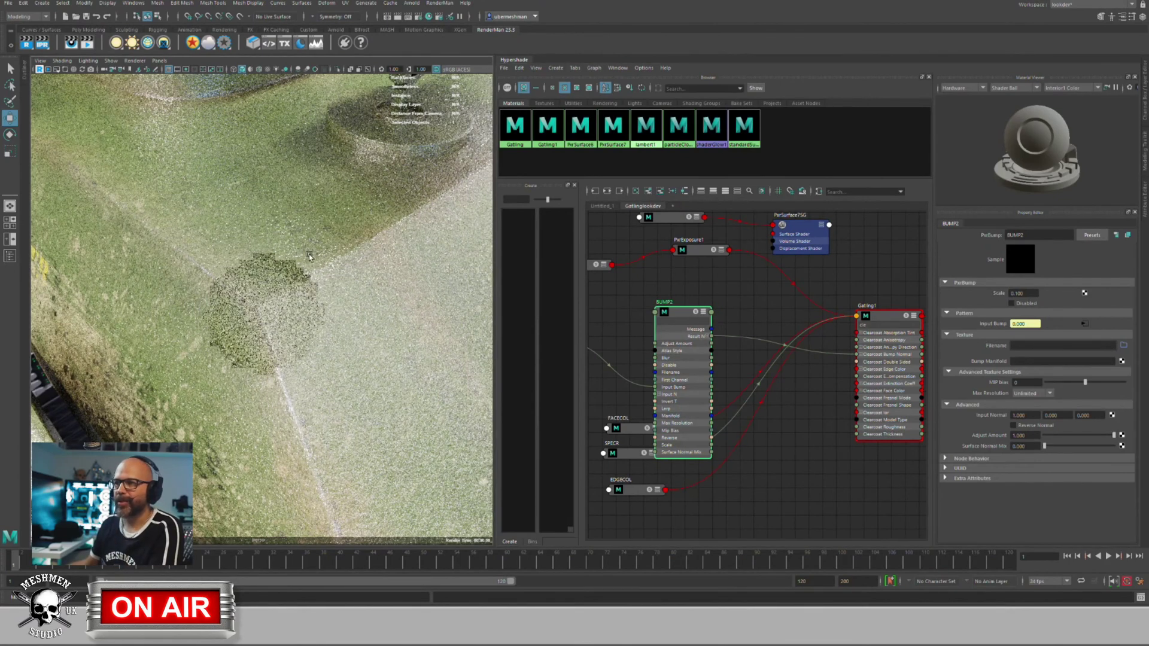
{"action": "left_click", "coordinate": [680, 314]}
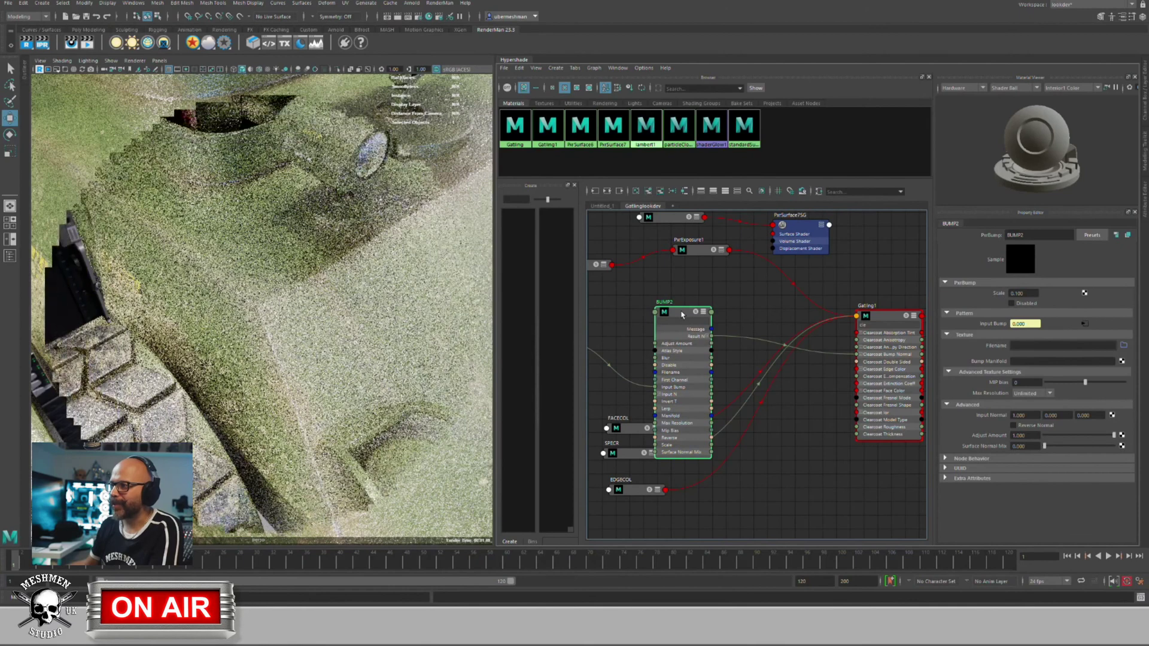
{"action": "left_click_drag", "start_coordinate": [680, 315], "coordinate": [684, 314]}
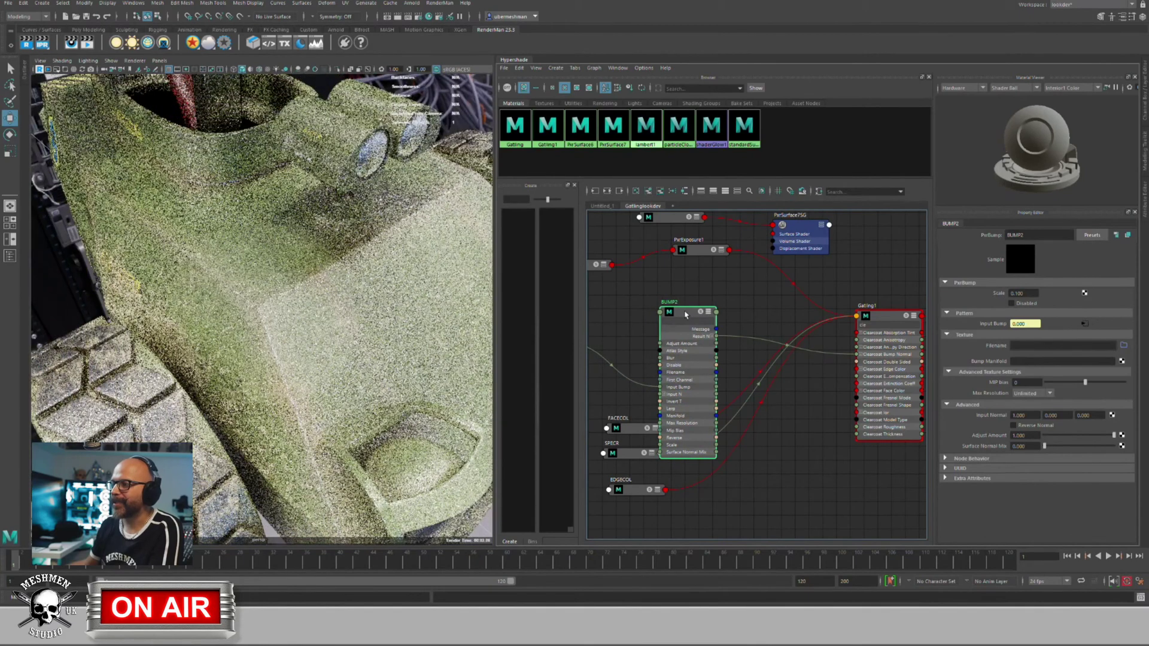
{"action": "left_click", "coordinate": [1028, 294]}
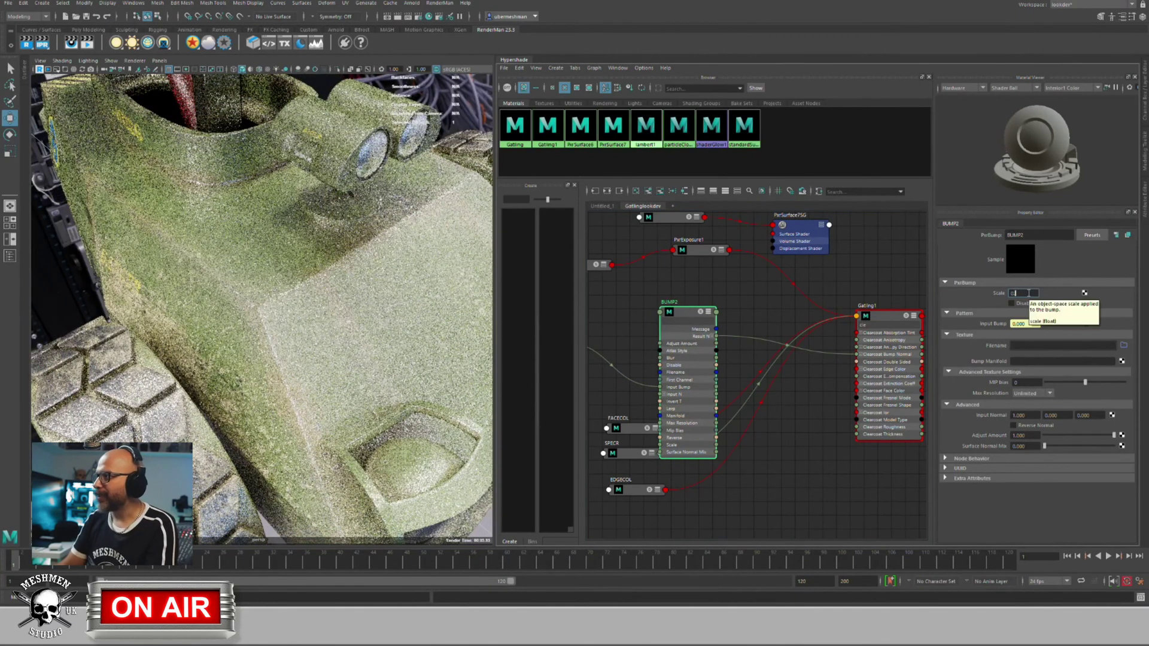
{"action": "type", "text": "0.01"}
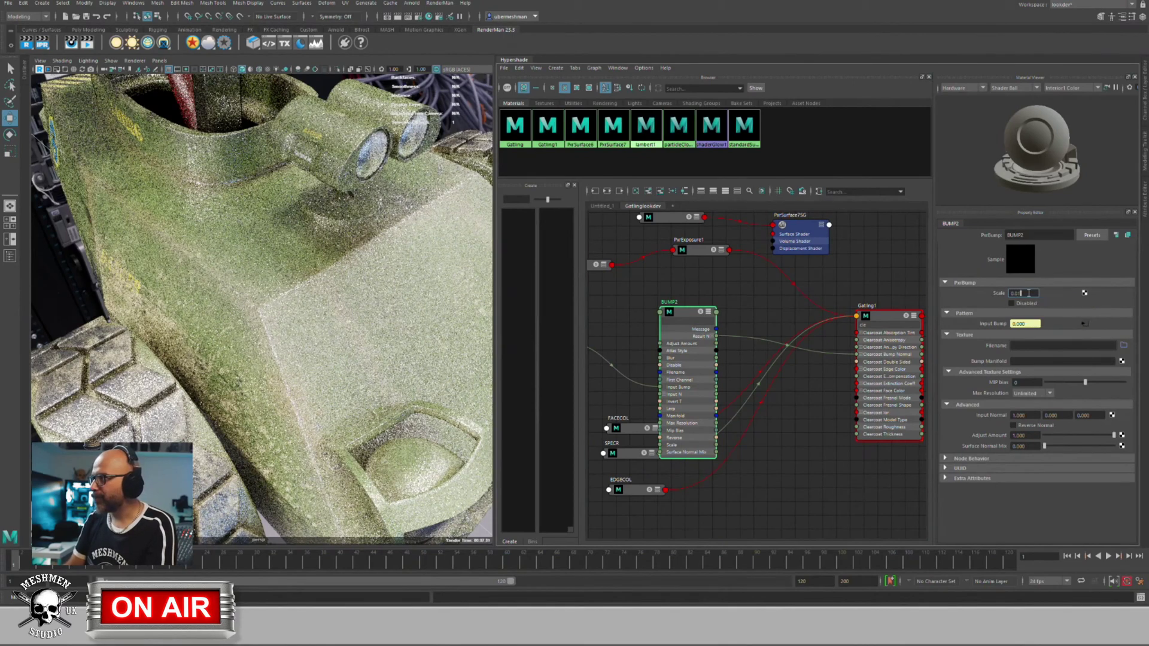
{"action": "key", "text": "Return"}
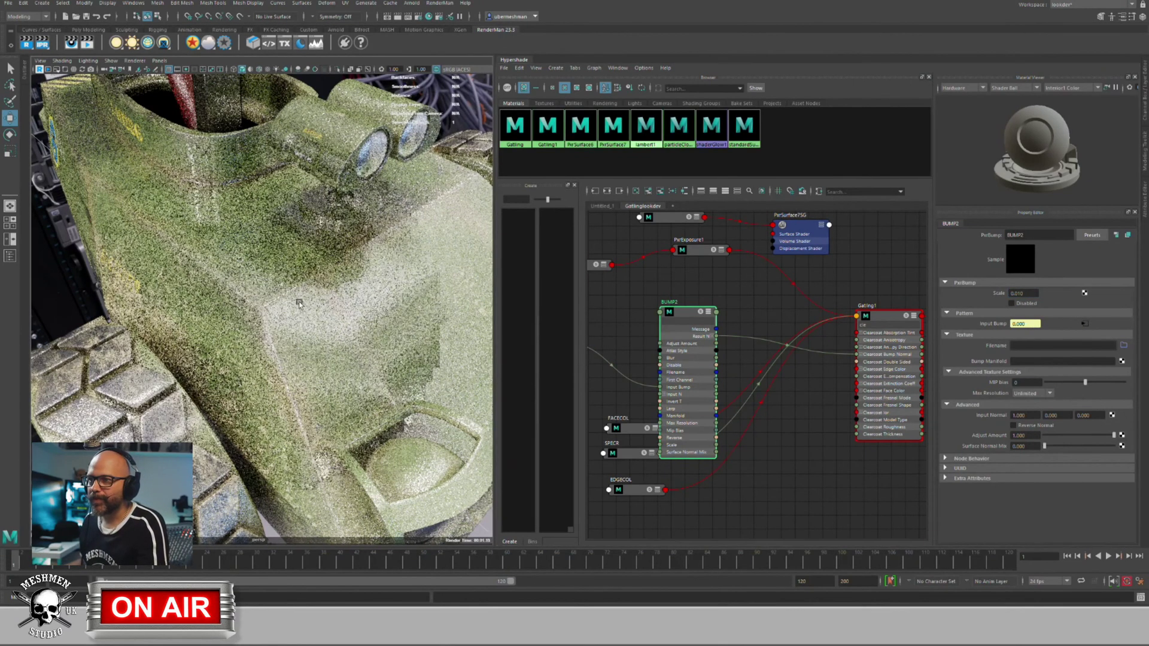
Step: Collapse the BUMP2 node and disconnect its output from the Gatling1 material's clearcoat bump normal
{"action": "scroll", "coordinate": [341, 305], "scroll_direction": "up", "scroll_amount": 4}
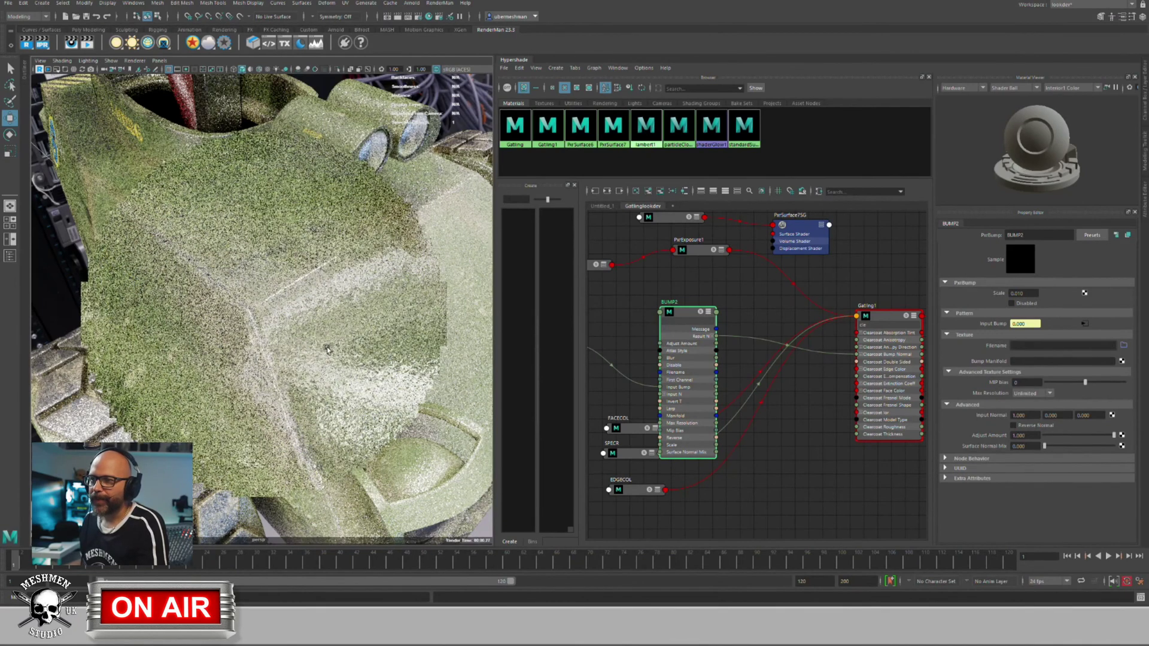
{"action": "scroll", "coordinate": [333, 348], "scroll_direction": "up", "scroll_amount": 3}
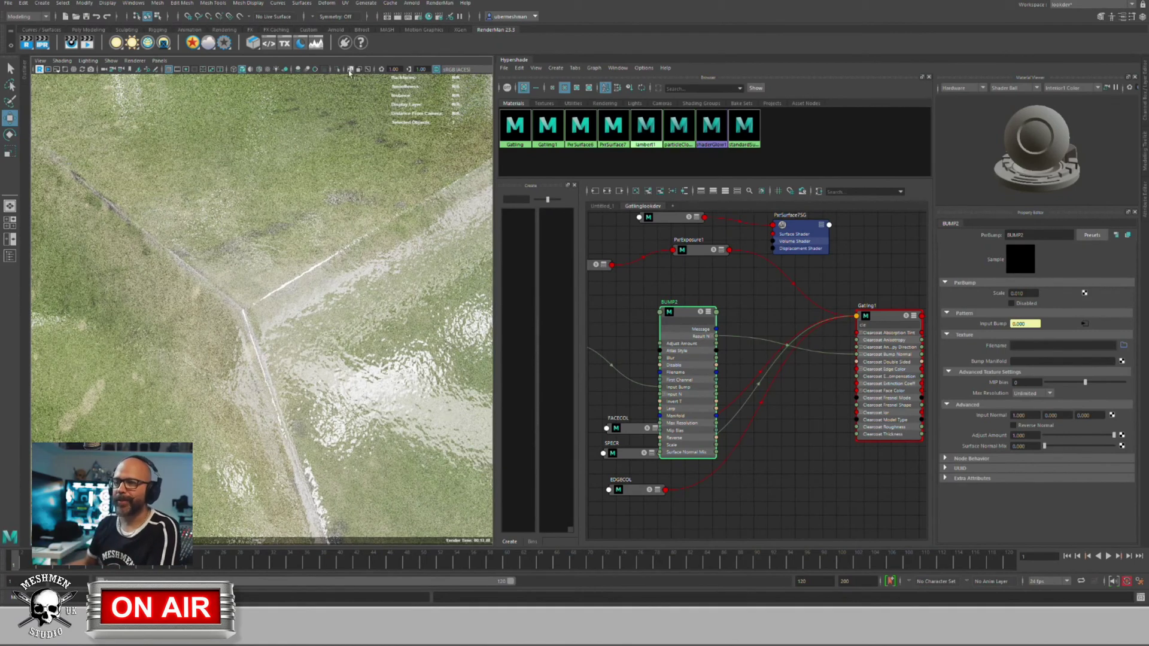
{"action": "right_click_drag", "start_coordinate": [366, 239], "coordinate": [260, 275], "text": "alt"}
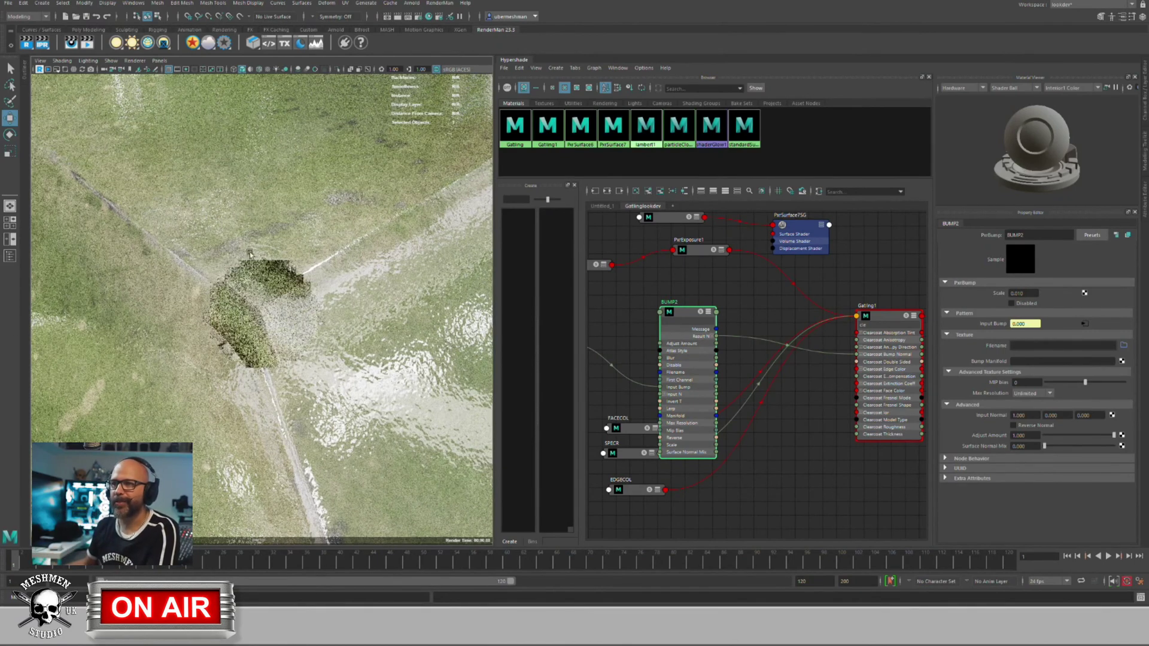
{"action": "left_click_drag", "start_coordinate": [265, 335], "coordinate": [267, 256], "text": "alt"}
{"action": "scroll", "coordinate": [266, 251], "scroll_direction": "up", "scroll_amount": 5}
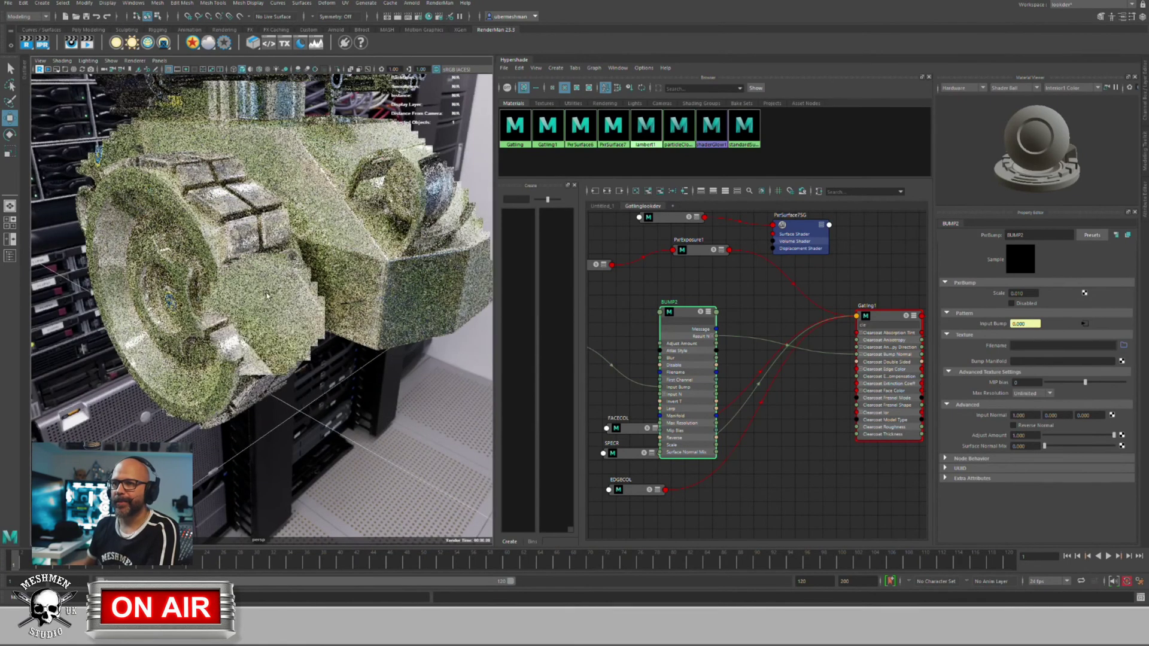
{"action": "left_click_drag", "start_coordinate": [266, 293], "coordinate": [260, 289], "text": "alt"}
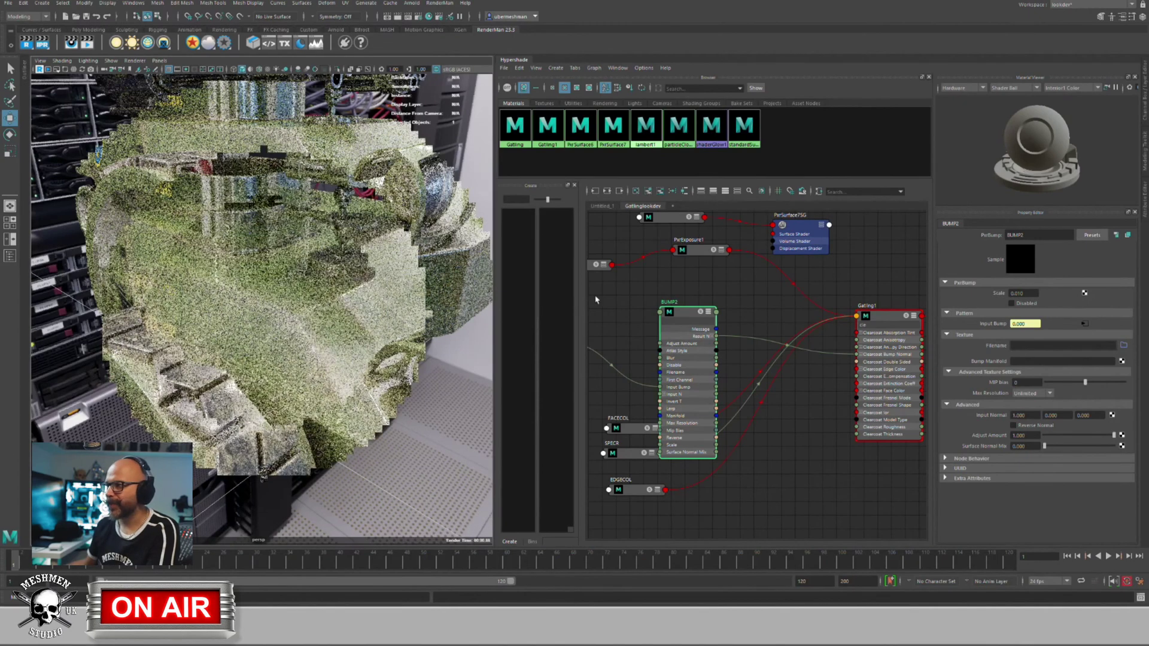
{"action": "key", "text": "1"}
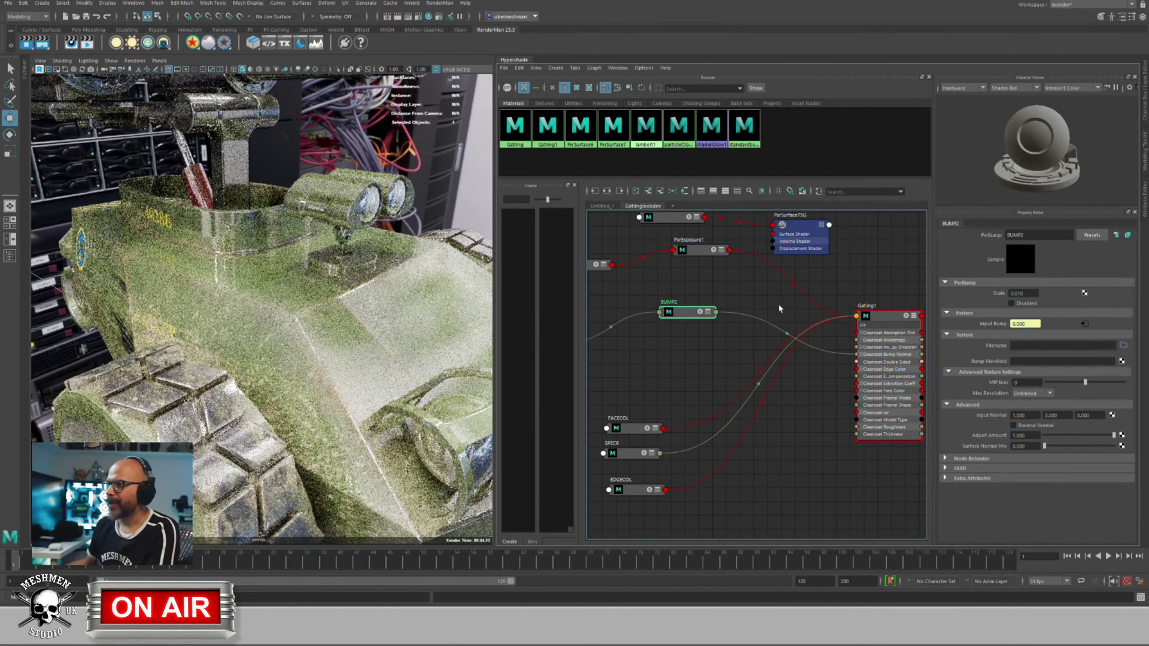
{"action": "left_click", "coordinate": [753, 329]}
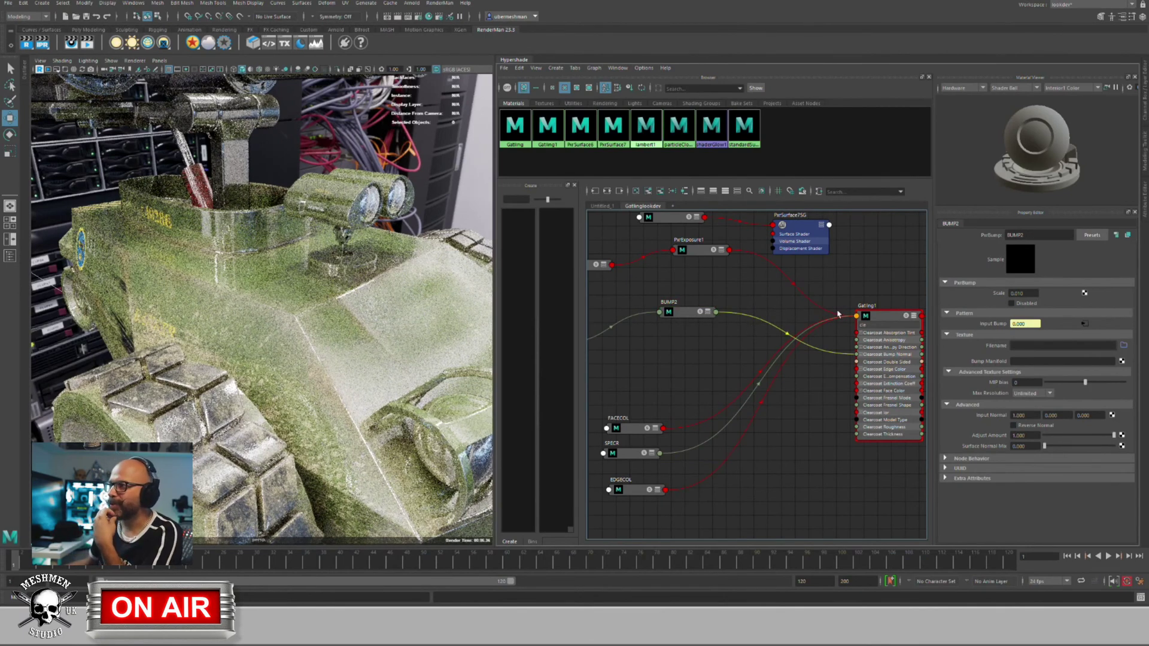
{"action": "key", "text": "Delete"}
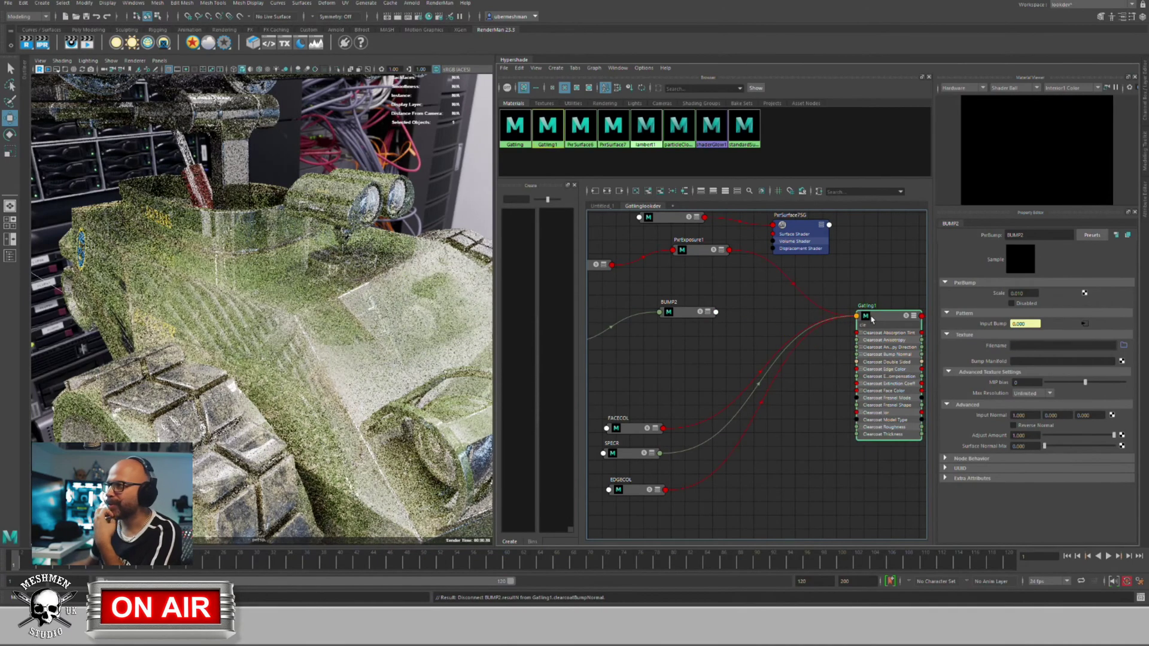
Step: Set the Clear Coat face color of the Gatling1 material to black
{"action": "left_click", "coordinate": [903, 323]}
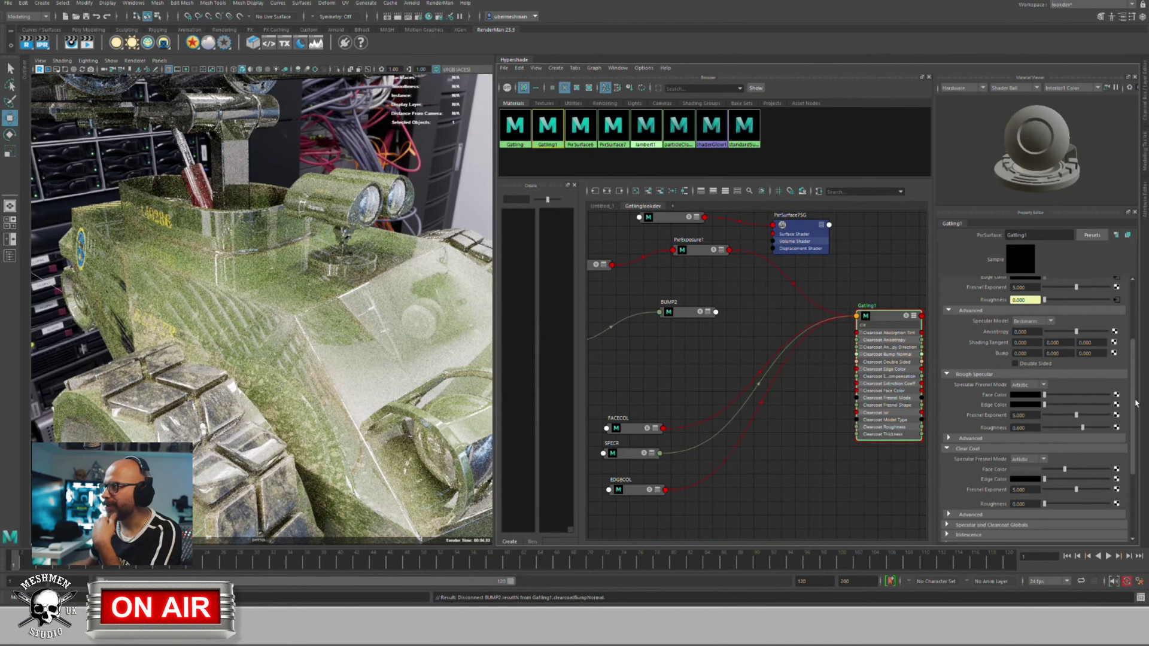
{"action": "left_click_drag", "start_coordinate": [1136, 404], "coordinate": [1139, 443]}
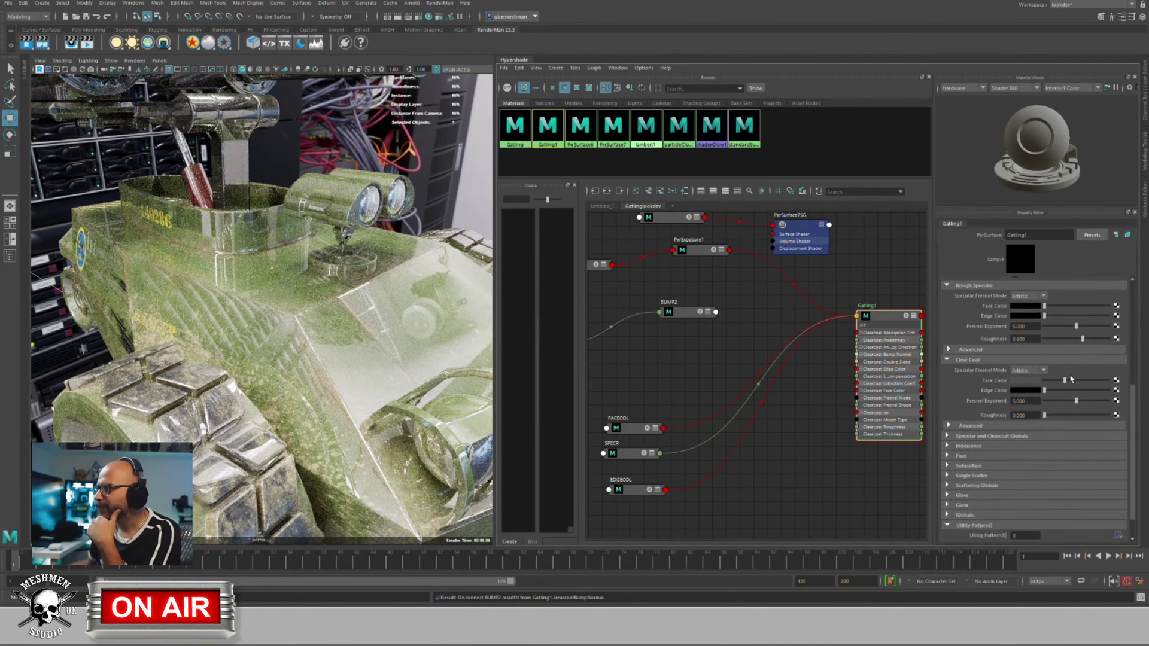
{"action": "left_click_drag", "start_coordinate": [1065, 381], "coordinate": [1044, 381]}
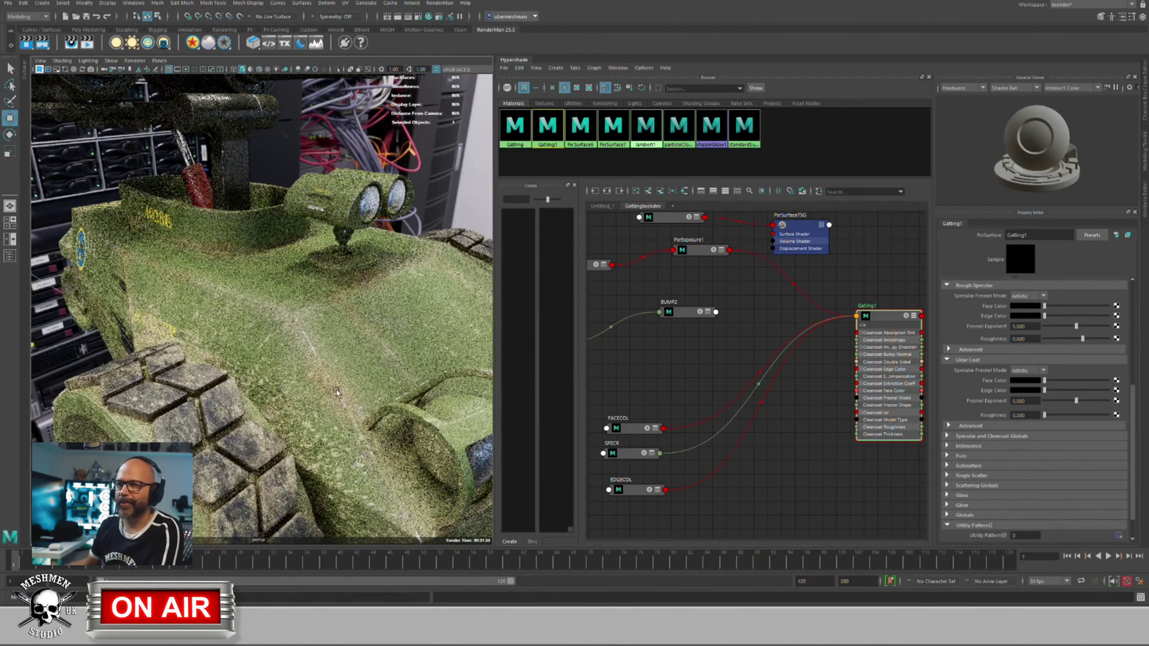
{"action": "left_click_drag", "start_coordinate": [339, 389], "coordinate": [641, 318], "text": "alt"}
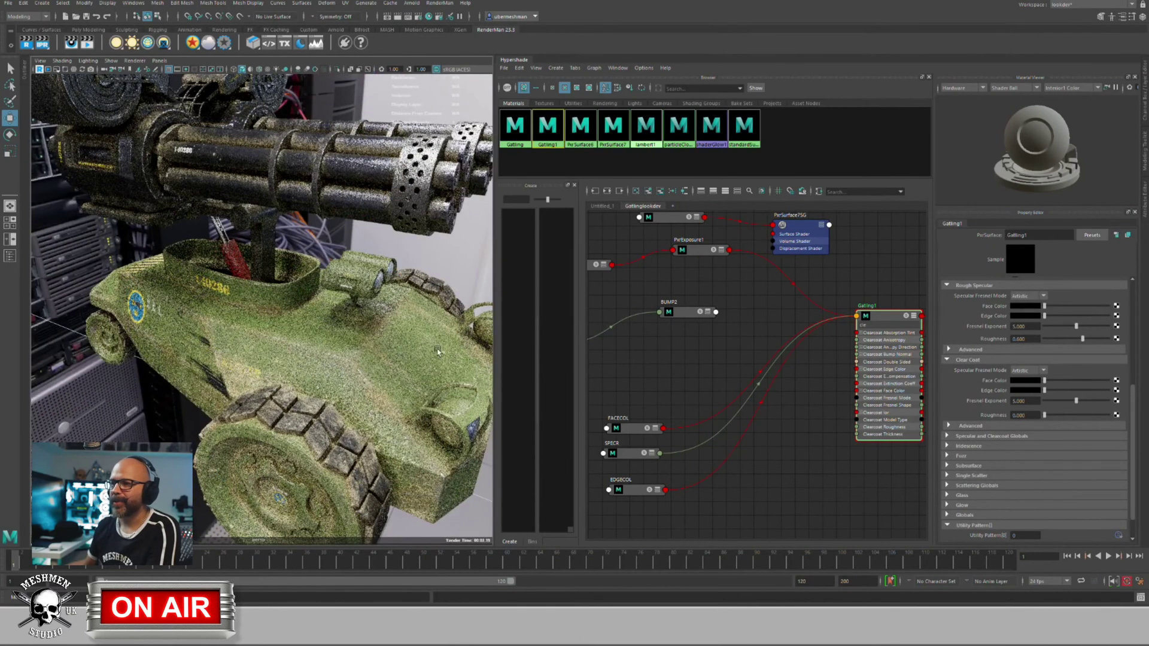
{"action": "left_click_drag", "start_coordinate": [436, 346], "coordinate": [658, 320], "text": "alt"}
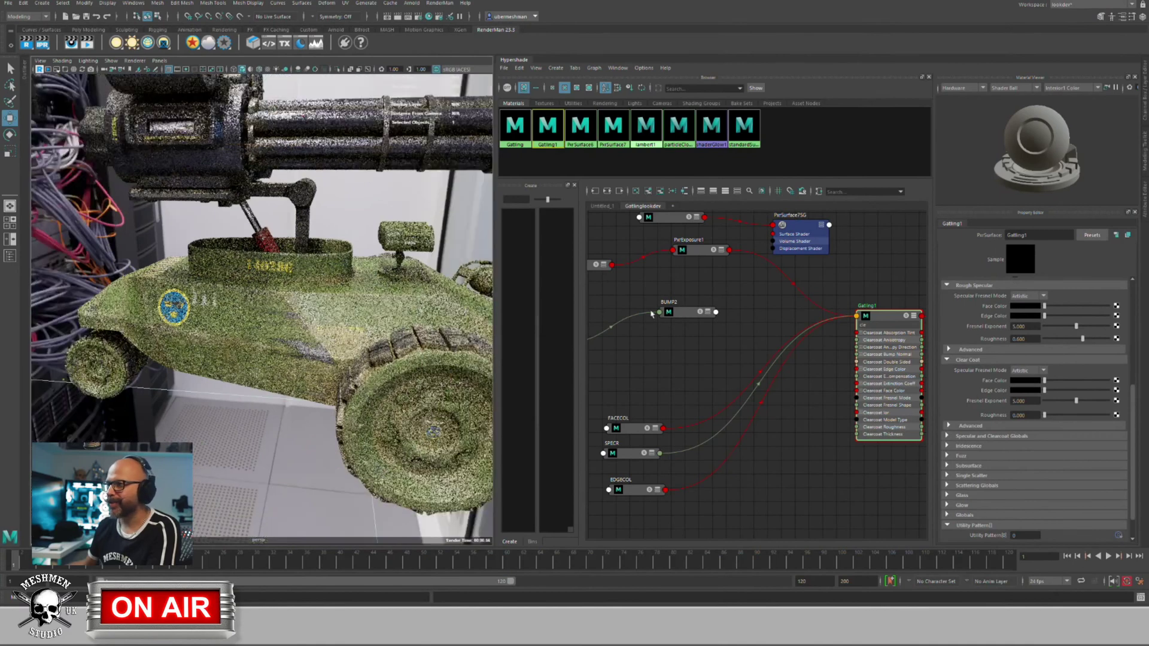
Step: Add a PxrTexture node to the shader graph beside the BUMP2 node
{"action": "left_click", "coordinate": [675, 317]}
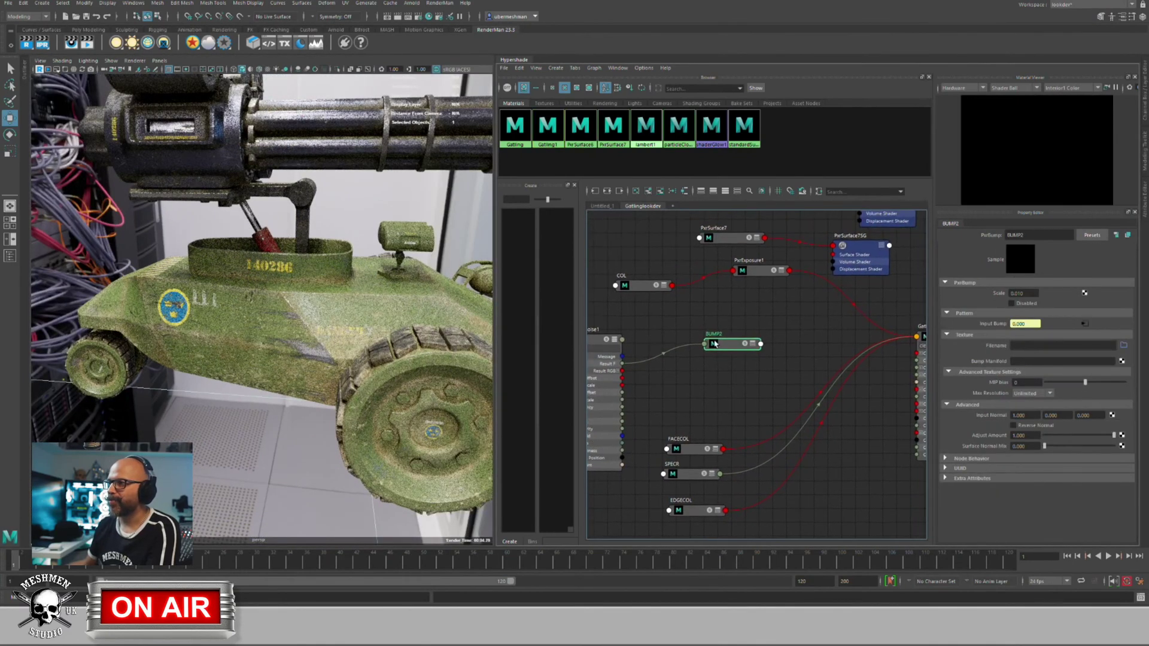
{"action": "left_click", "coordinate": [716, 330]}
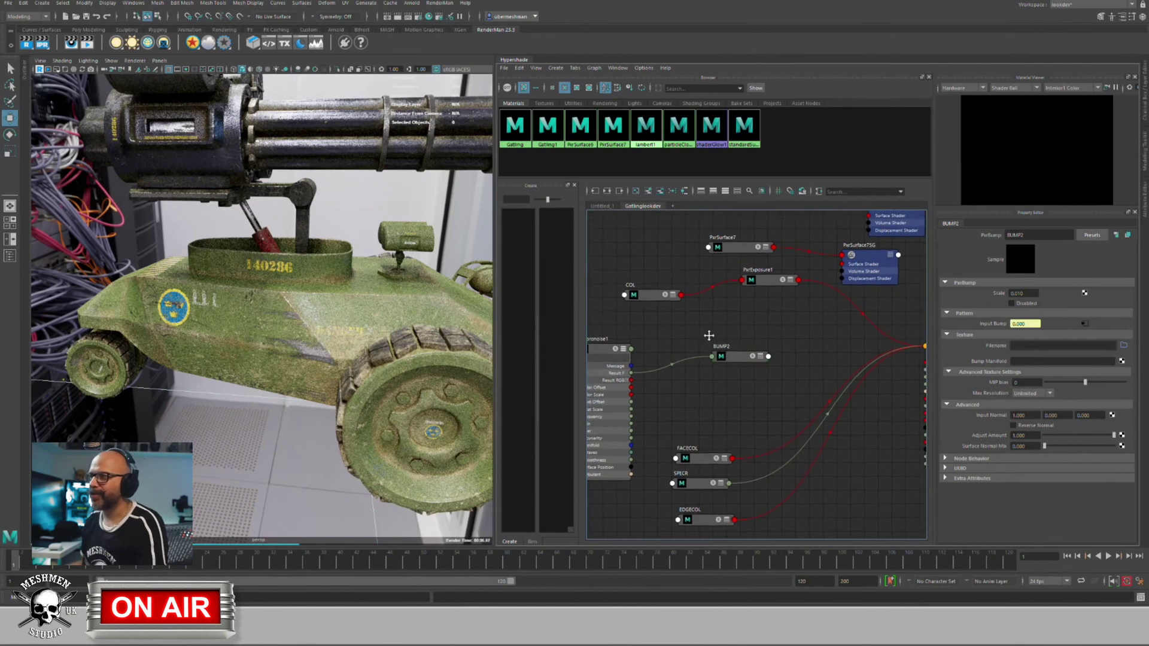
{"action": "key", "text": "Tab"}
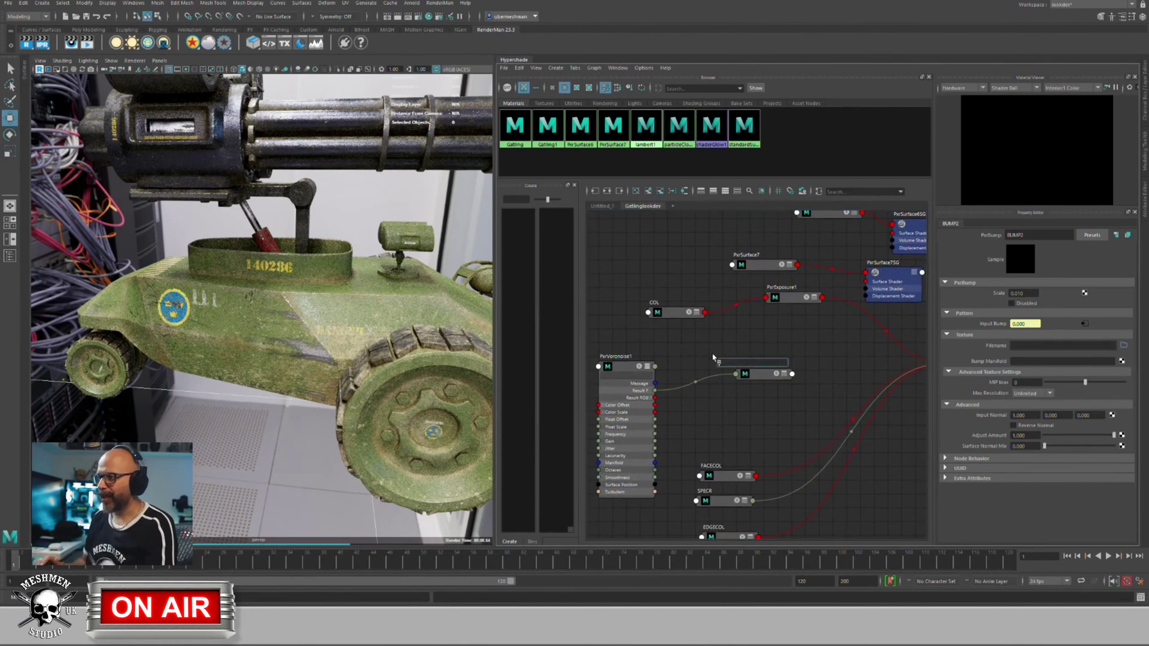
{"action": "type", "text": "pxrte"}
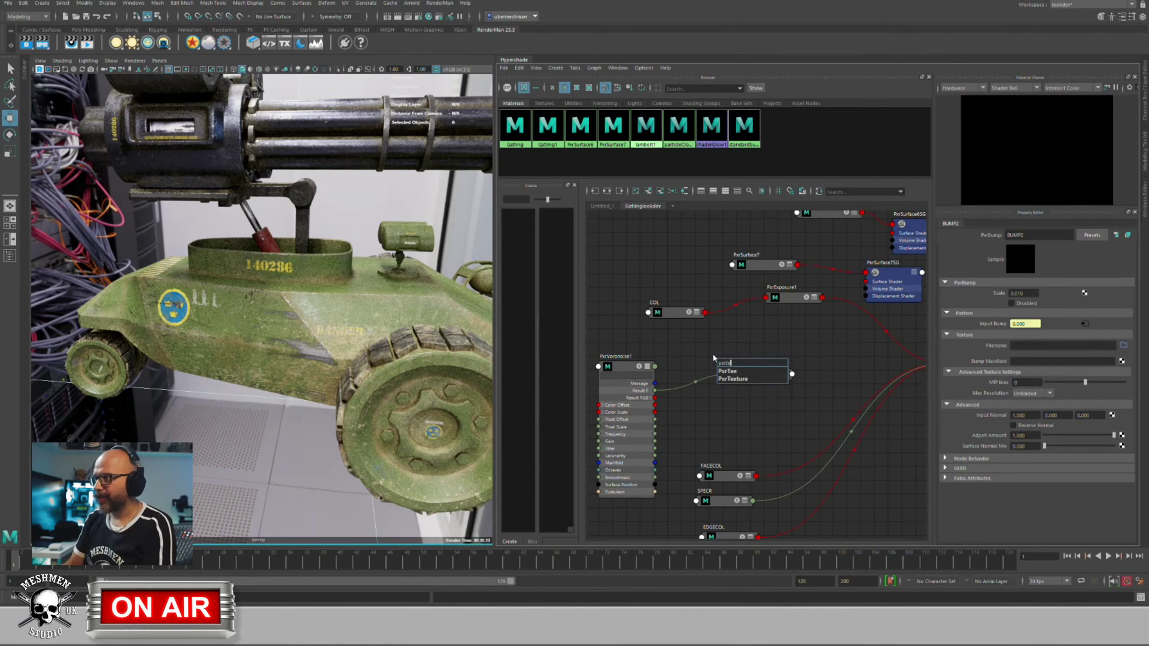
{"action": "key", "text": "Return"}
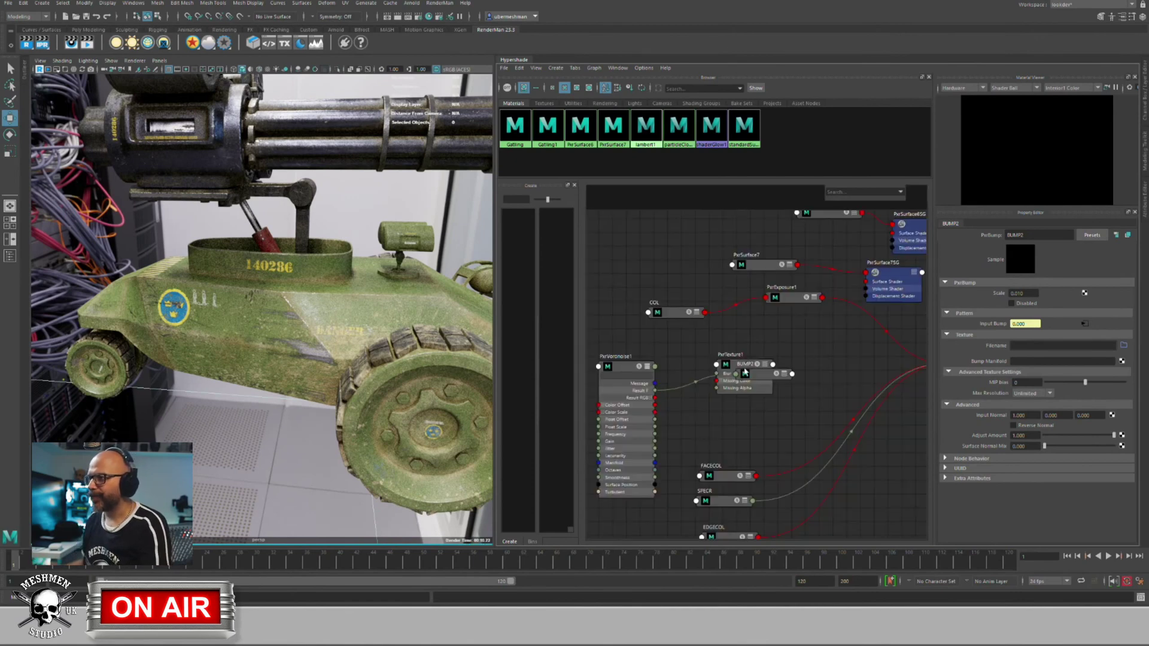
Step: Move BUMP2 clear of the new PxrTexture node, then reposition the texture node and rename it BUMP
{"action": "left_click_drag", "start_coordinate": [744, 372], "coordinate": [688, 332]}
{"action": "left_click", "coordinate": [731, 381]}
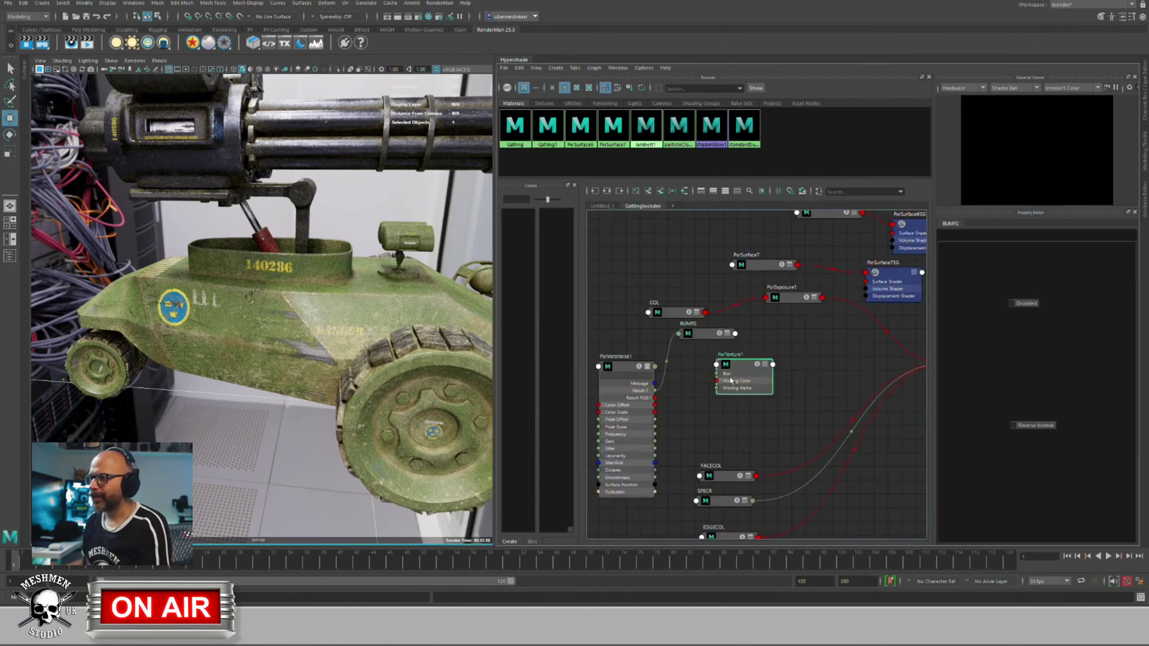
{"action": "left_click_drag", "start_coordinate": [740, 364], "coordinate": [730, 381]}
{"action": "double_click", "coordinate": [728, 372]}
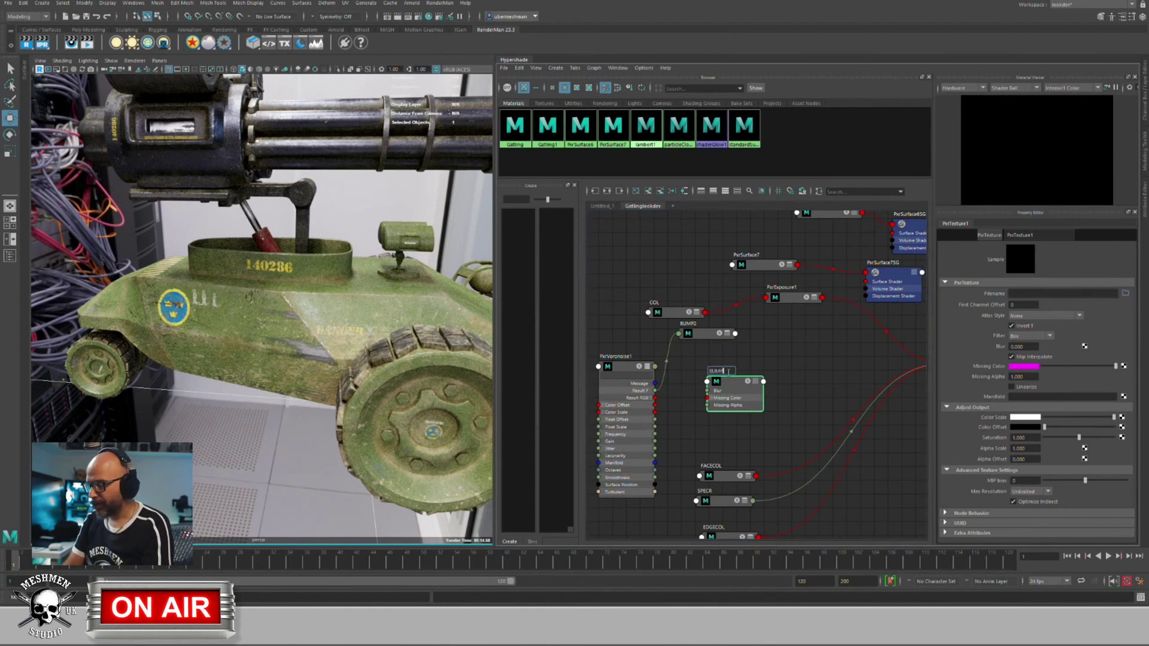
{"action": "key", "text": "Return"}
{"action": "left_click_drag", "start_coordinate": [728, 382], "coordinate": [723, 383]}
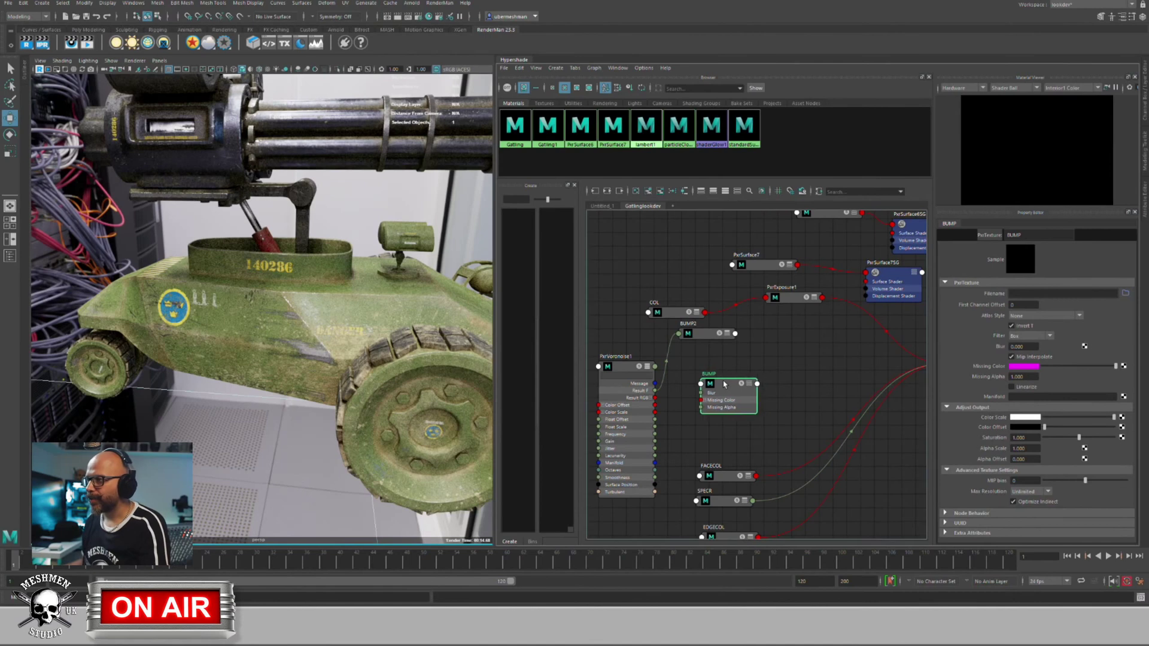
Step: Delete the BUMP2 and PxrVoronoise1 nodes and move the BUMP texture node into the freed space
{"action": "left_click", "coordinate": [694, 335]}
{"action": "key", "text": "Delete"}
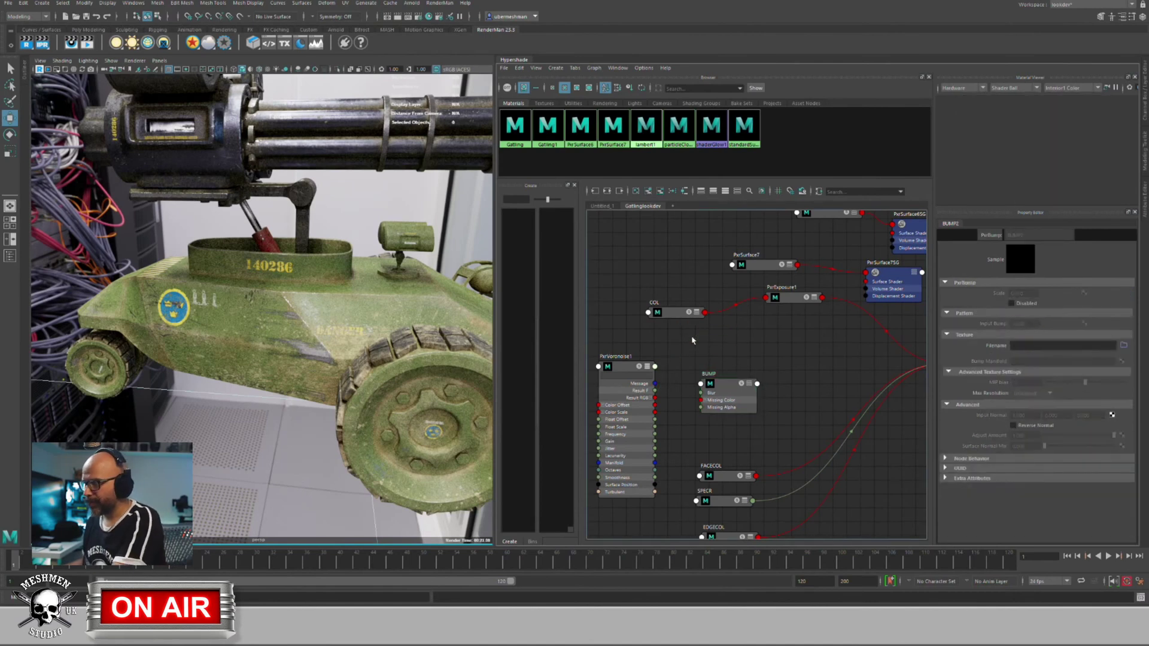
{"action": "left_click", "coordinate": [655, 389]}
{"action": "key", "text": "Delete"}
{"action": "left_click_drag", "start_coordinate": [736, 387], "coordinate": [679, 374]}
{"action": "left_click", "coordinate": [1126, 294]}
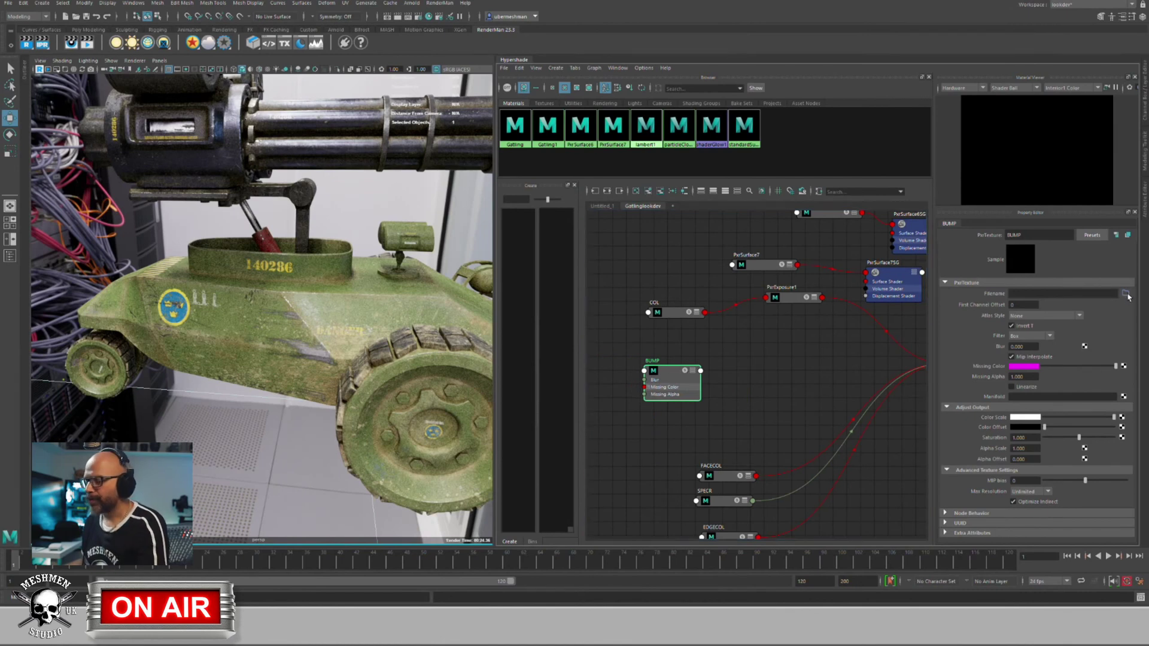
{"action": "left_click", "coordinate": [1126, 294]}
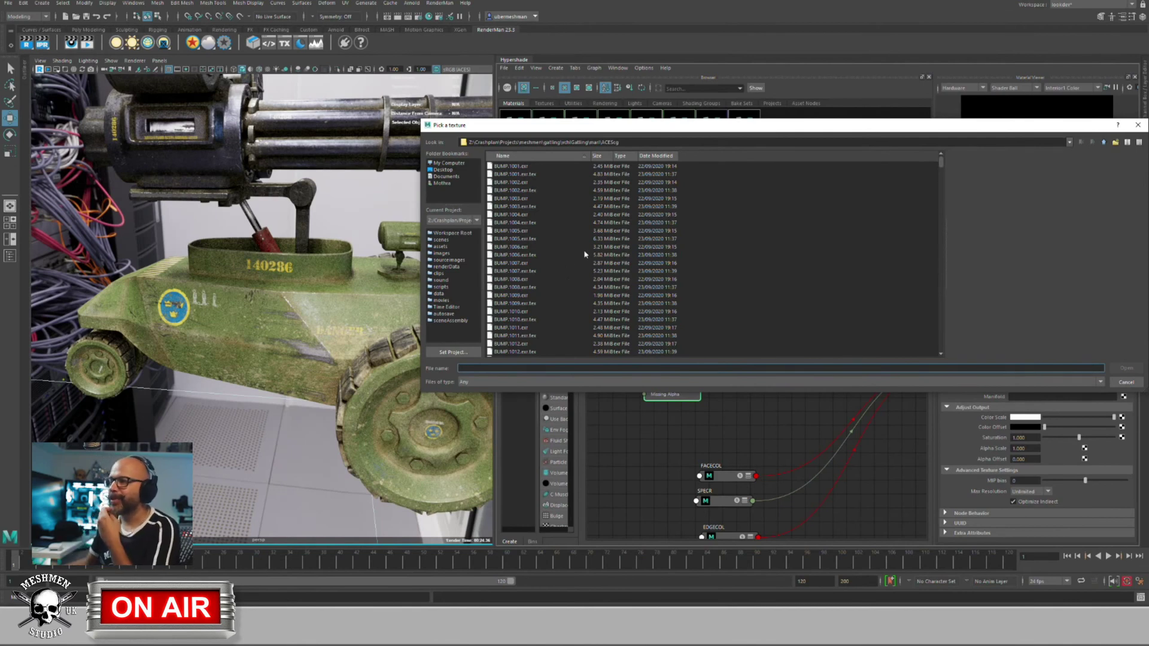
{"action": "left_click_drag", "start_coordinate": [663, 128], "coordinate": [644, 140]}
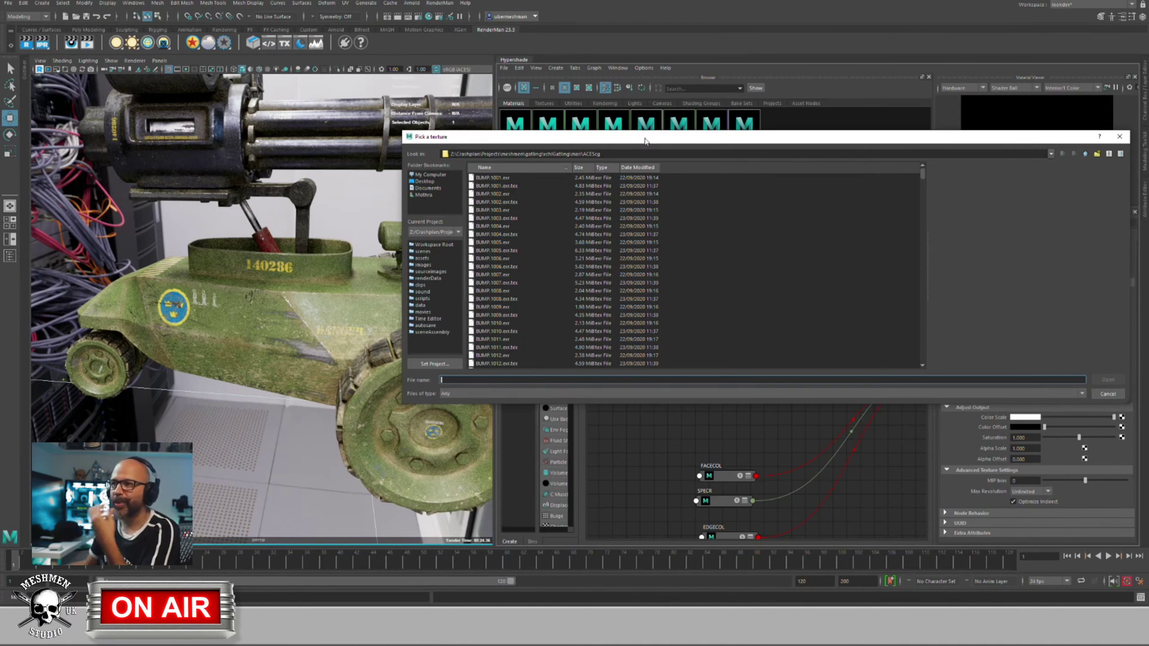
{"action": "left_click_drag", "start_coordinate": [676, 143], "coordinate": [660, 155]}
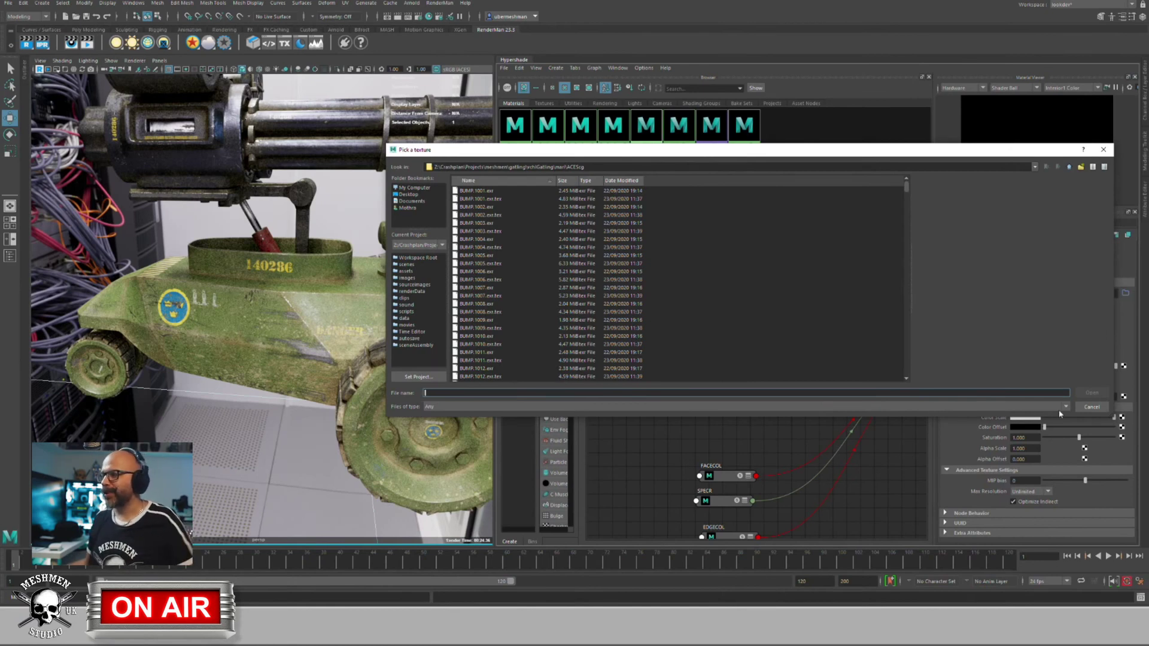
{"action": "left_click", "coordinate": [1091, 407]}
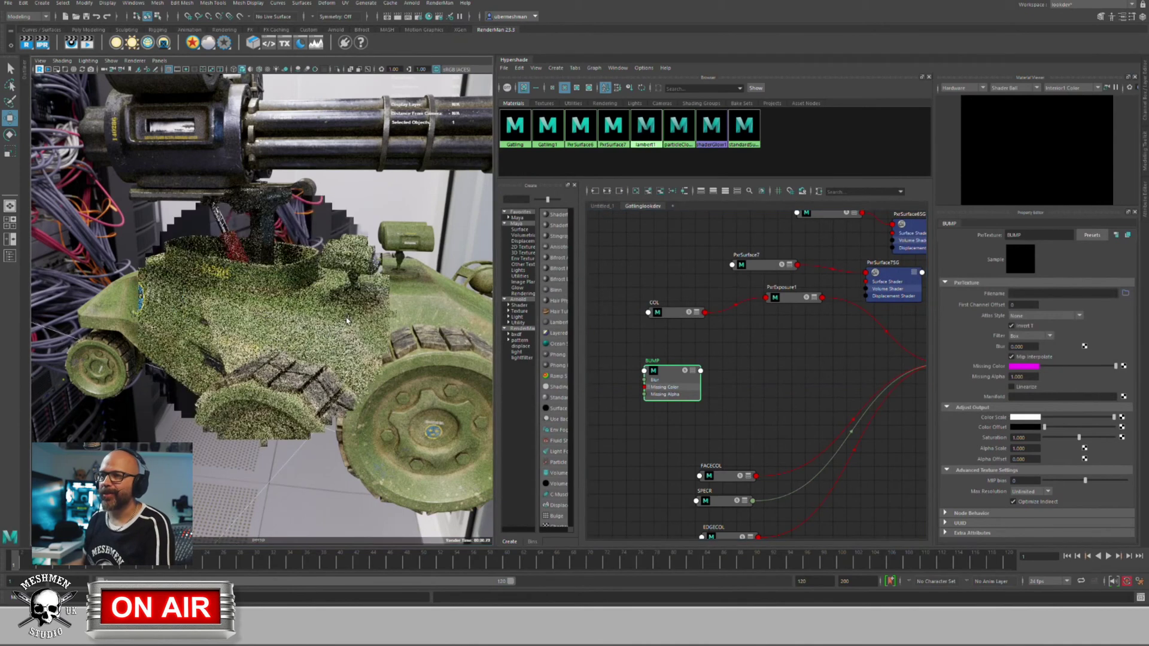
{"action": "left_click_drag", "start_coordinate": [311, 326], "coordinate": [365, 341], "text": "alt"}
{"action": "scroll", "coordinate": [609, 409], "scroll_direction": "down", "scroll_amount": 4}
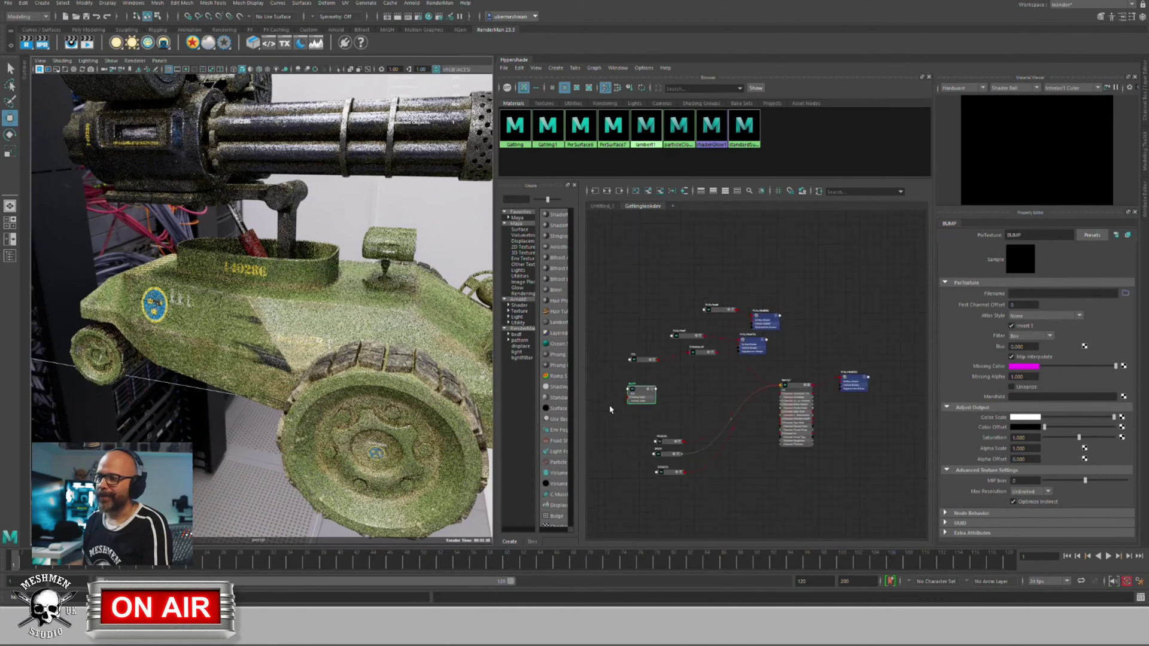
Step: Tidy the shader graph by repositioning the BUMP, Gatling1 and PxrExposure1 nodes so they no longer crowd each other
{"action": "scroll", "coordinate": [609, 410], "scroll_direction": "up", "scroll_amount": 2}
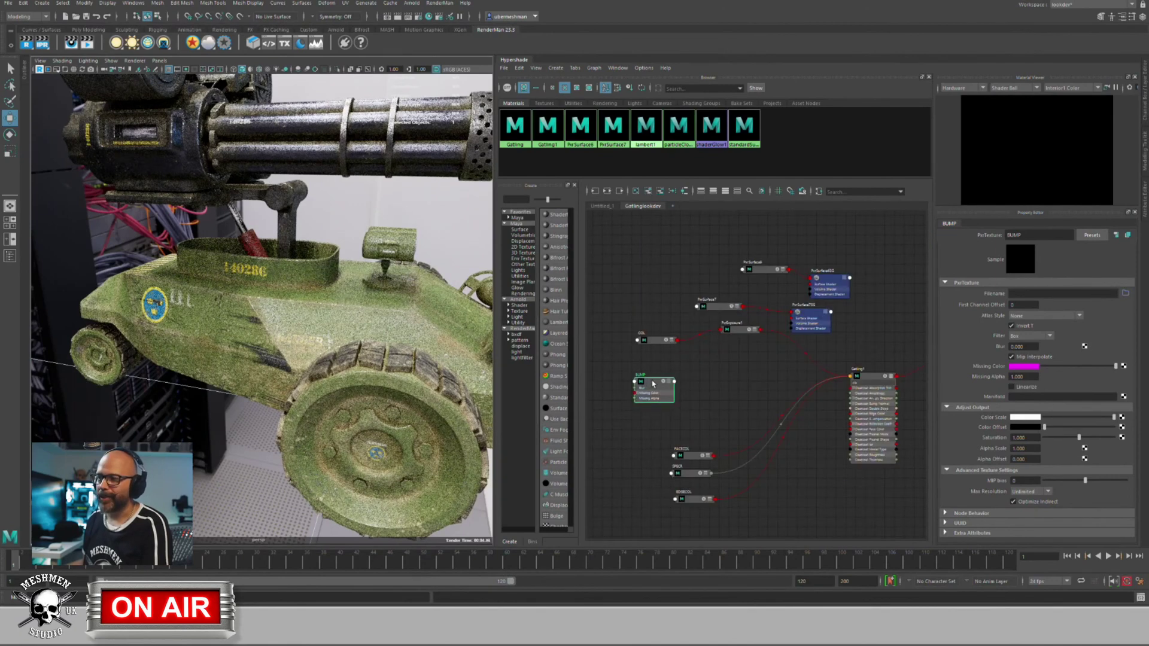
{"action": "left_click_drag", "start_coordinate": [651, 383], "coordinate": [656, 391]}
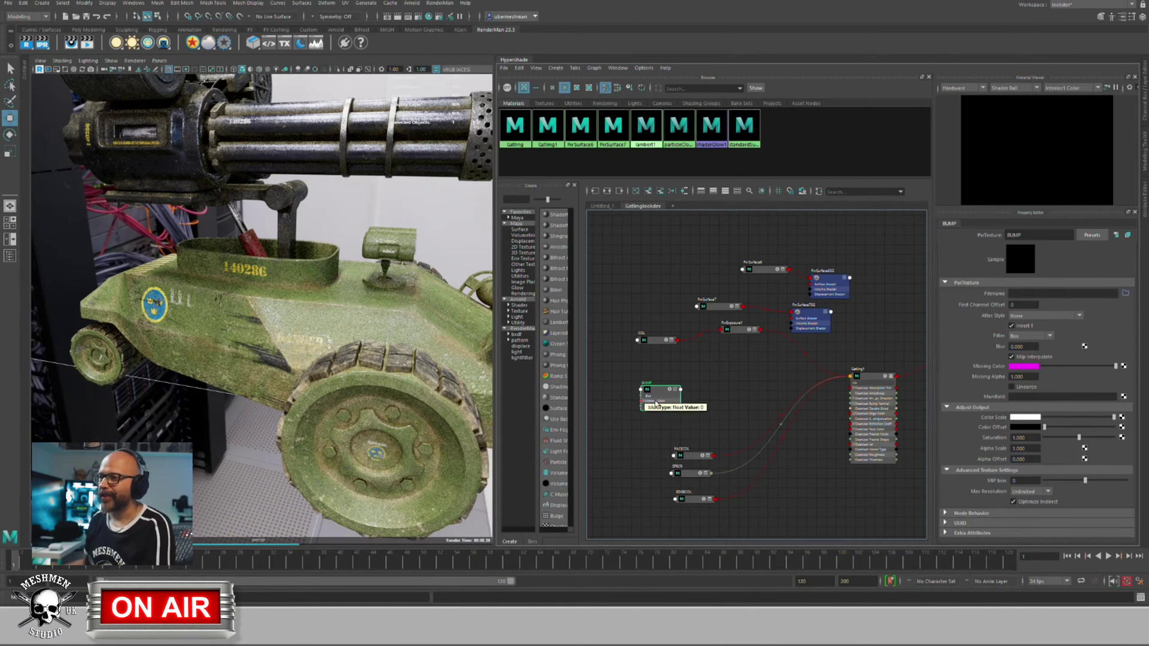
{"action": "middle_click_drag", "start_coordinate": [765, 365], "coordinate": [722, 362], "text": "alt"}
{"action": "left_click_drag", "start_coordinate": [826, 373], "coordinate": [822, 362]}
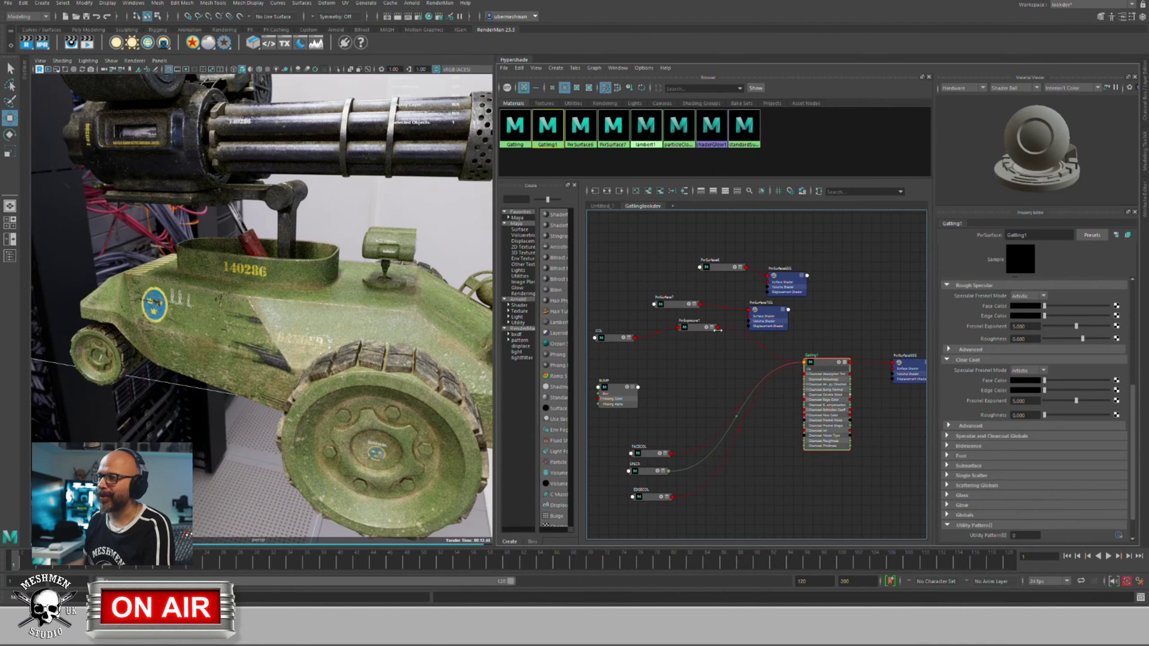
{"action": "left_click_drag", "start_coordinate": [694, 327], "coordinate": [692, 339]}
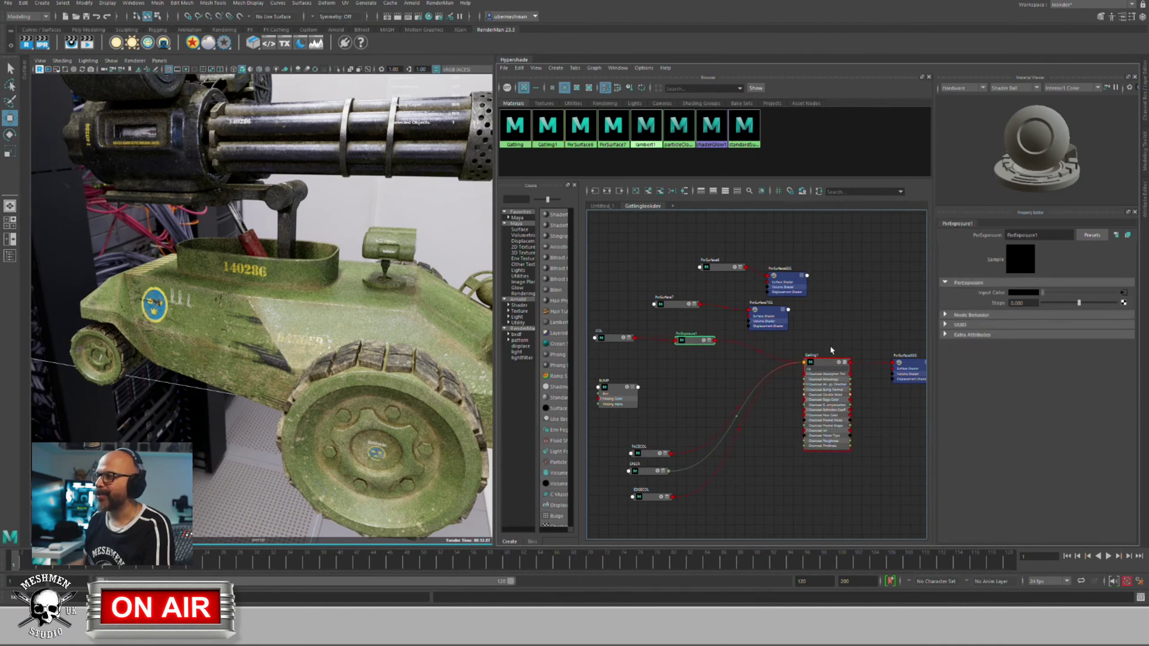
{"action": "left_click", "coordinate": [828, 362]}
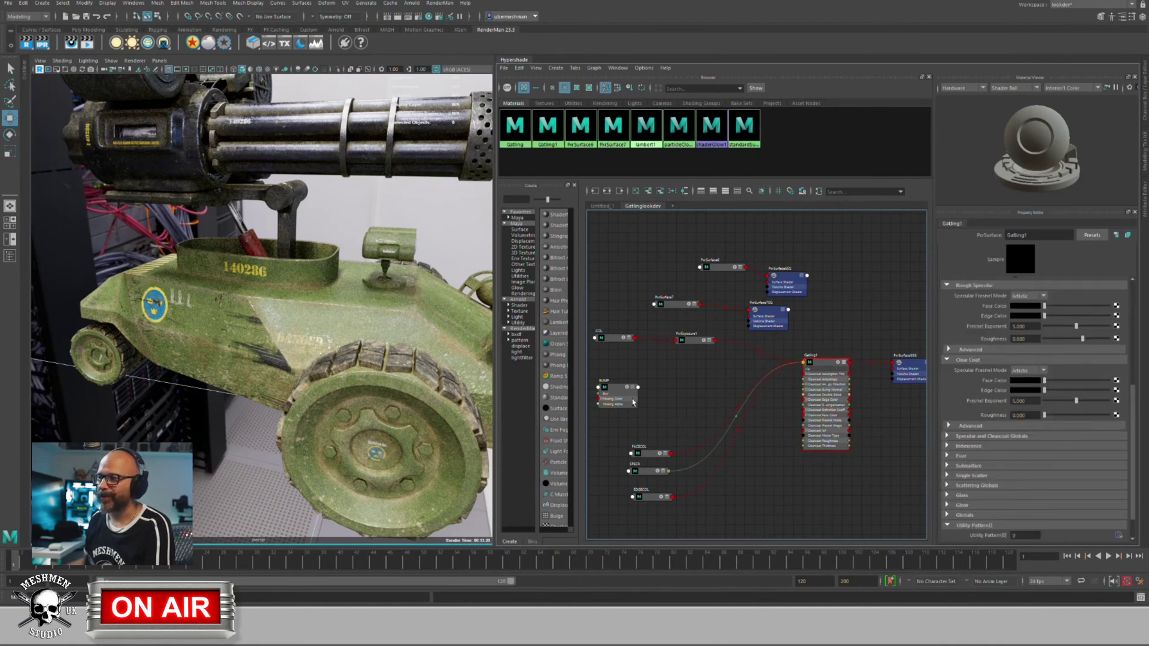
{"action": "left_click_drag", "start_coordinate": [609, 388], "coordinate": [613, 390]}
{"action": "middle_click_drag", "start_coordinate": [635, 399], "coordinate": [657, 400], "text": "alt"}
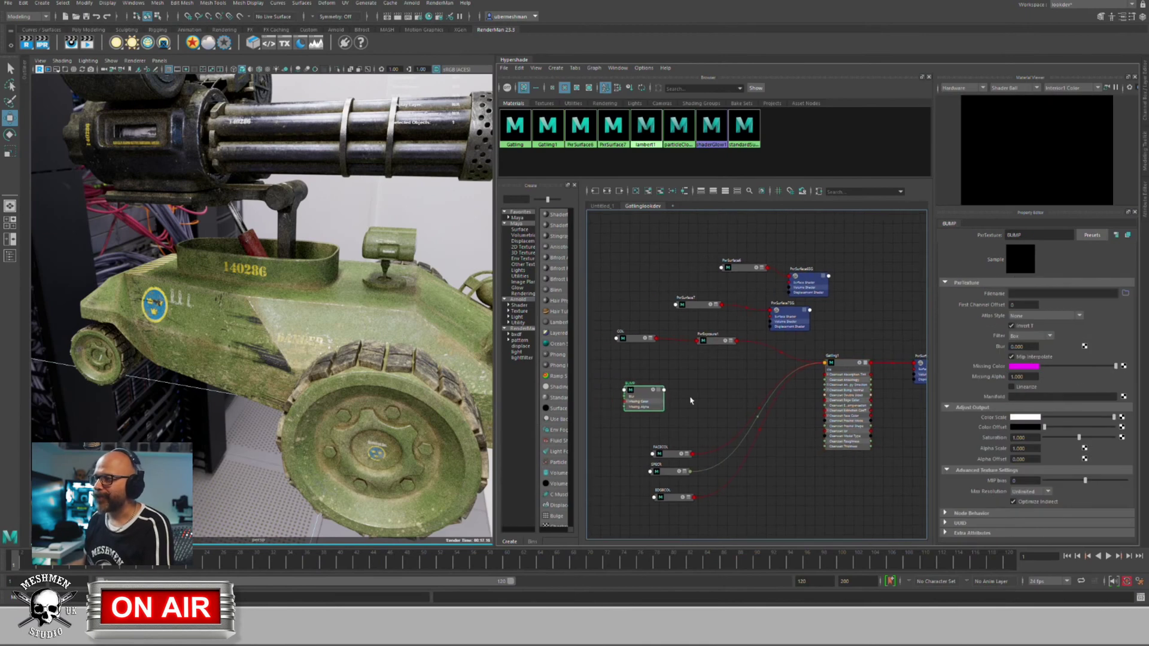
{"action": "left_click", "coordinate": [691, 398]}
{"action": "key", "text": "Tab"}
Step: Try to assign a new RenderMan PxrDisplace node as the displacement material of Gatling1's shading group
{"action": "middle_click_drag", "start_coordinate": [906, 396], "coordinate": [866, 386], "text": "alt"}
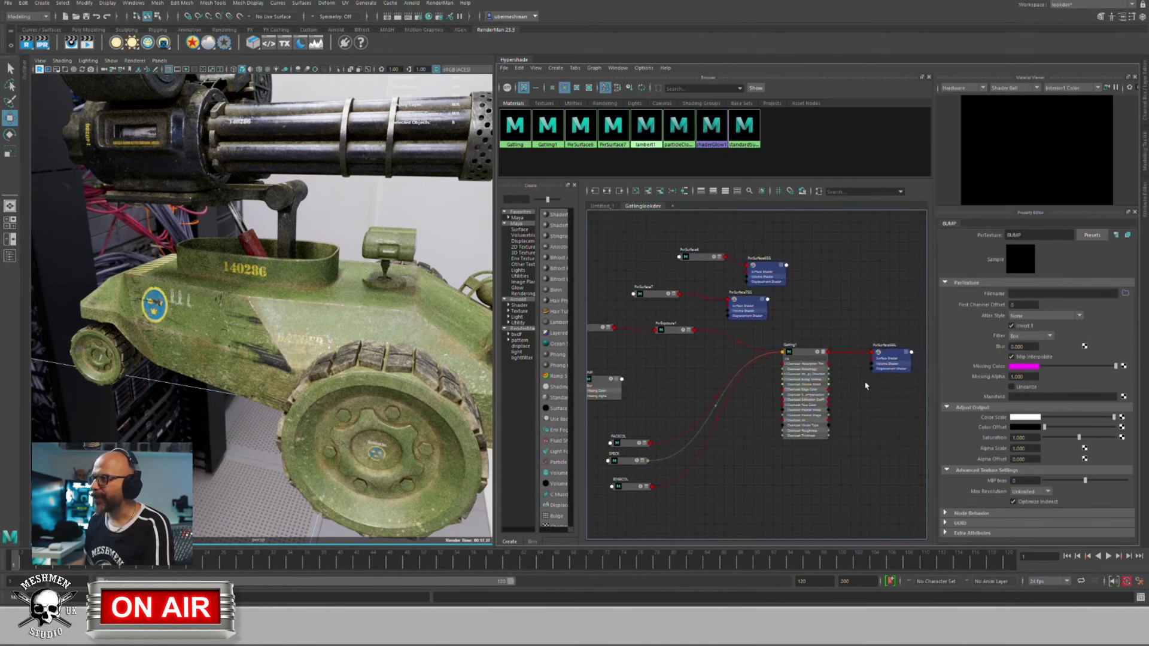
{"action": "left_click", "coordinate": [883, 359]}
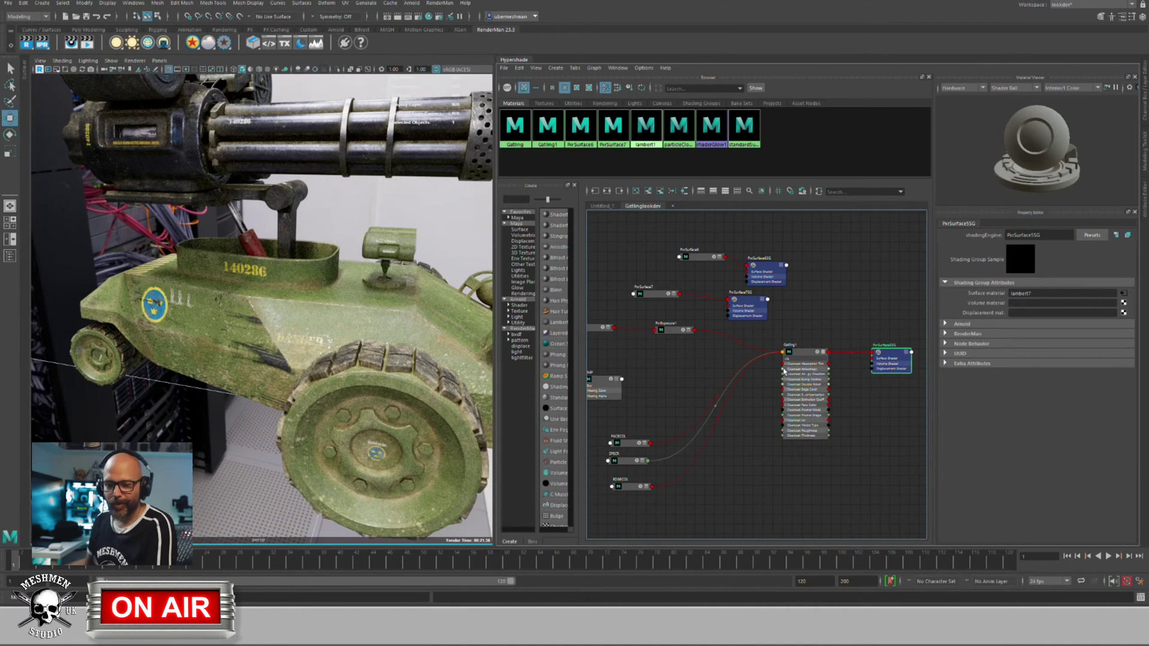
{"action": "left_click", "coordinate": [856, 407]}
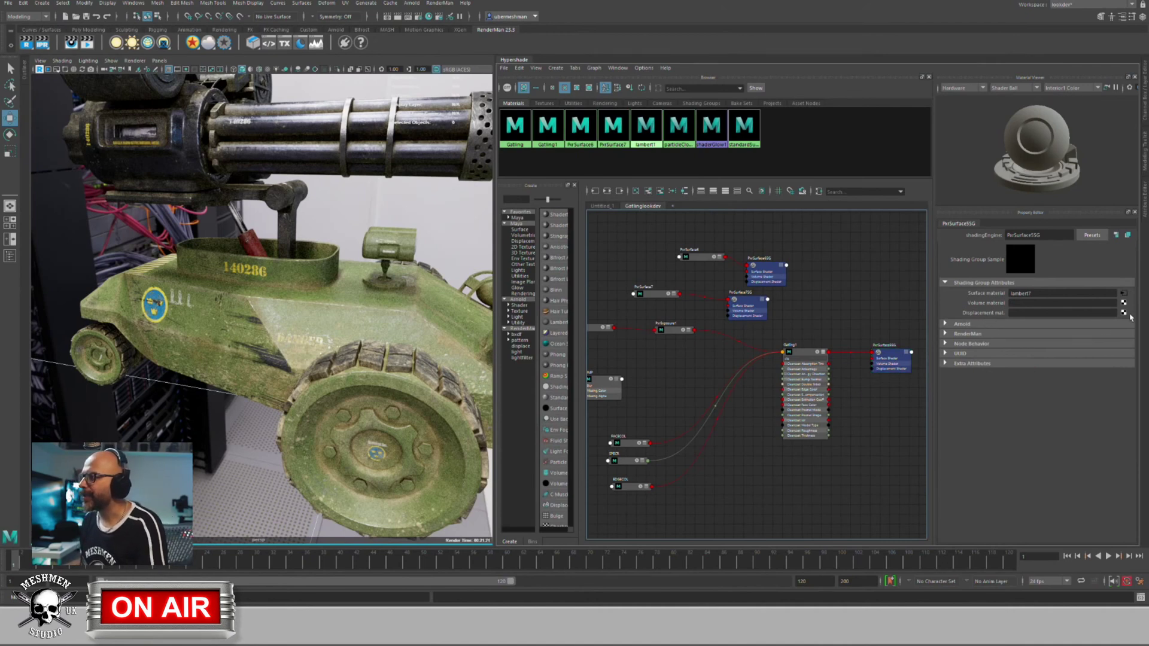
{"action": "left_click", "coordinate": [1122, 313]}
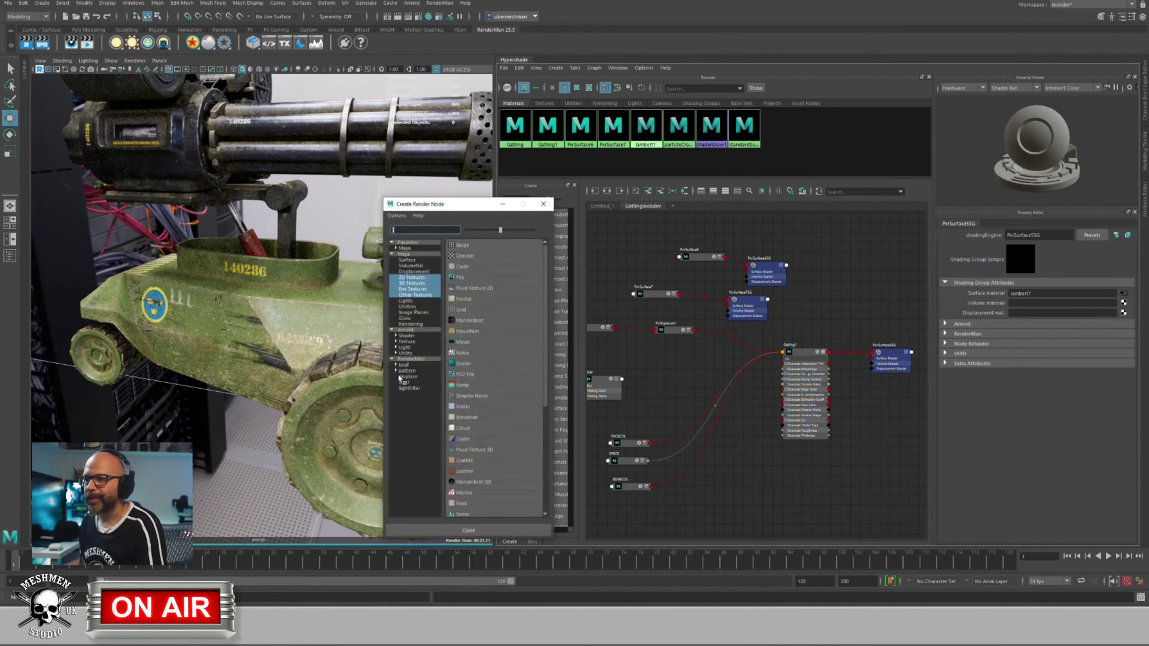
{"action": "left_click", "coordinate": [408, 377]}
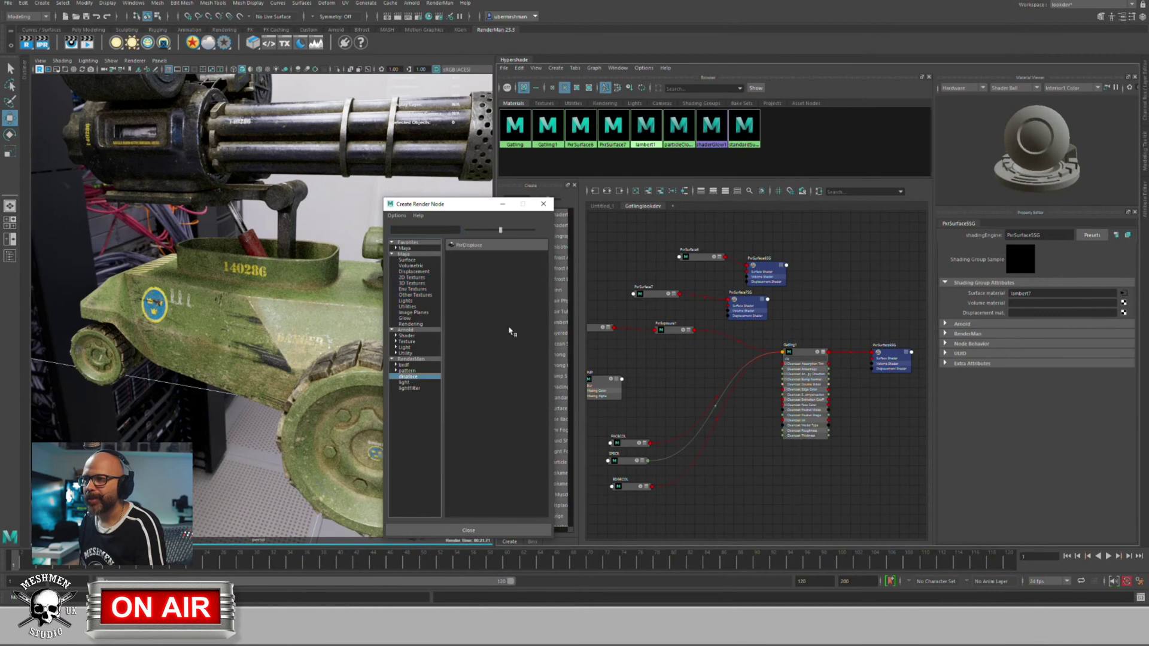
{"action": "left_click", "coordinate": [468, 248]}
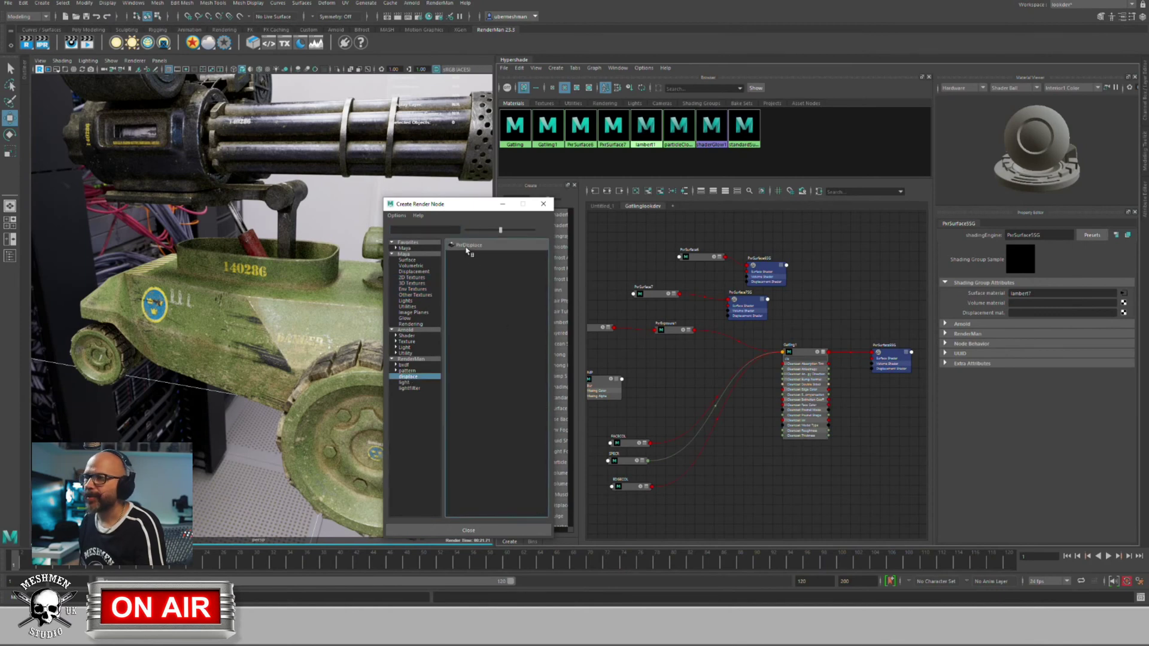
{"action": "left_click", "coordinate": [467, 248]}
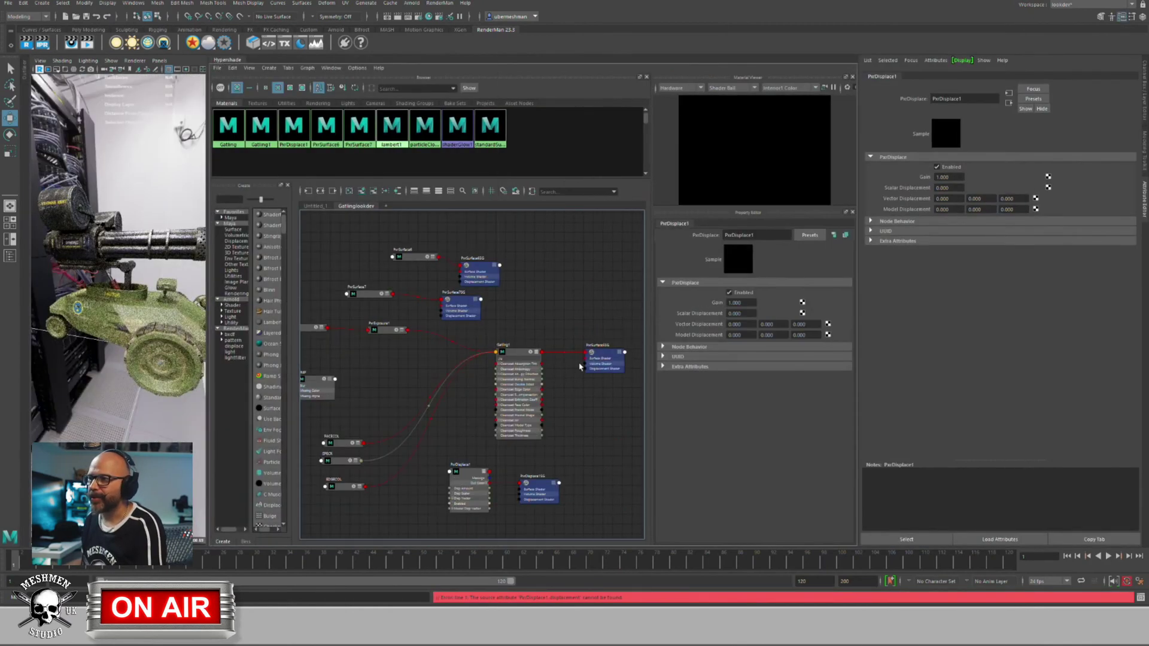
Step: Reposition Gatling1 and its shading group, and assign another new PxrDisplace node as that group's displacement material
{"action": "middle_click_drag", "start_coordinate": [580, 402], "coordinate": [576, 393], "text": "alt"}
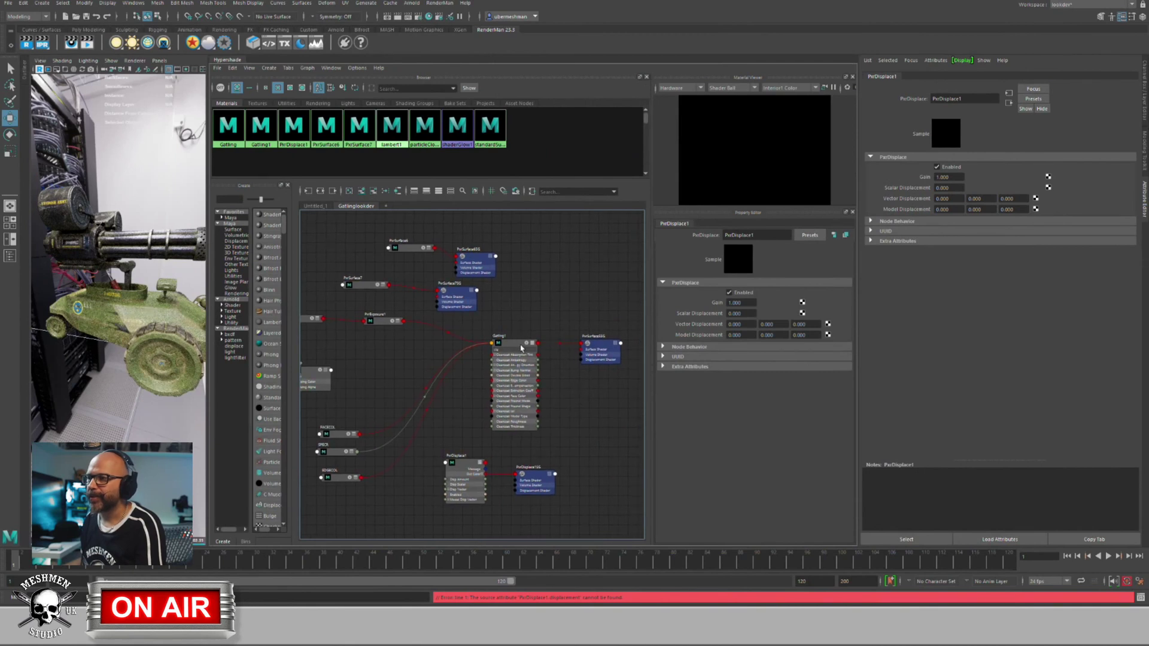
{"action": "left_click", "coordinate": [521, 348]}
{"action": "left_click_drag", "start_coordinate": [521, 348], "coordinate": [515, 352]}
{"action": "left_click", "coordinate": [601, 345]}
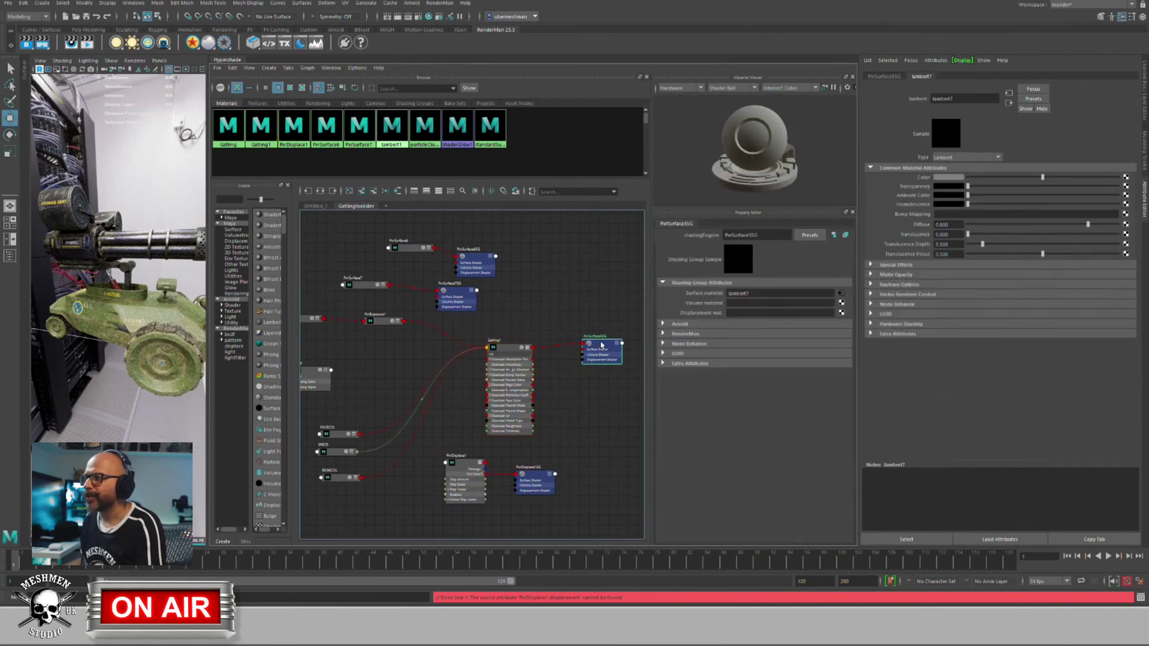
{"action": "left_click_drag", "start_coordinate": [606, 344], "coordinate": [602, 350]}
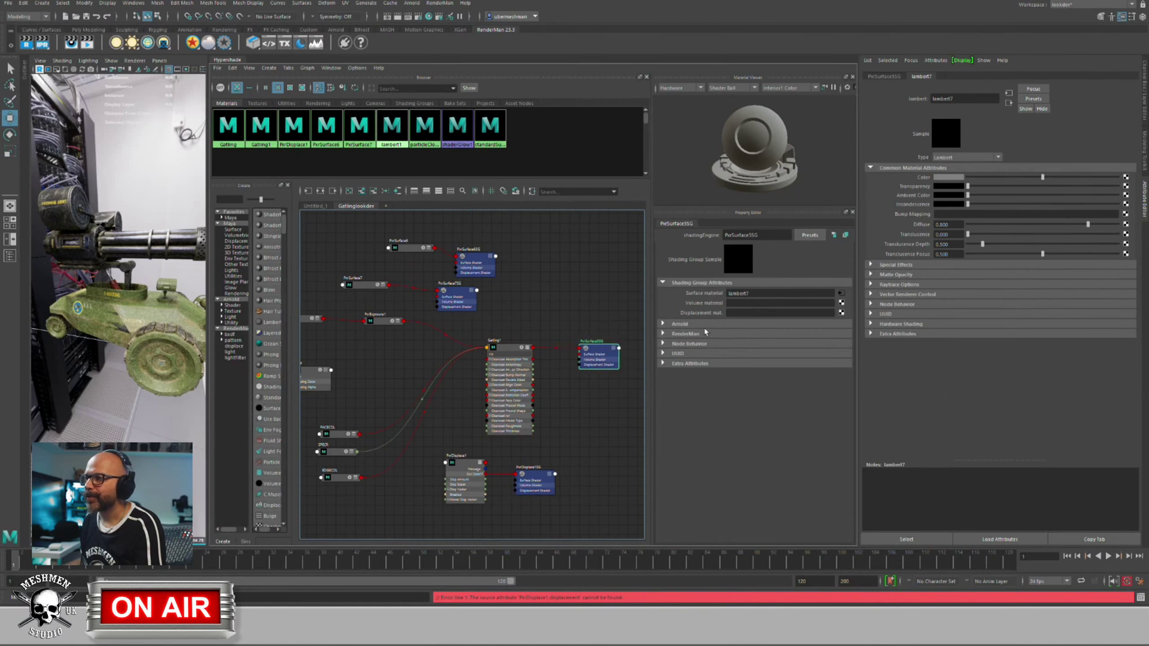
{"action": "left_click", "coordinate": [842, 312]}
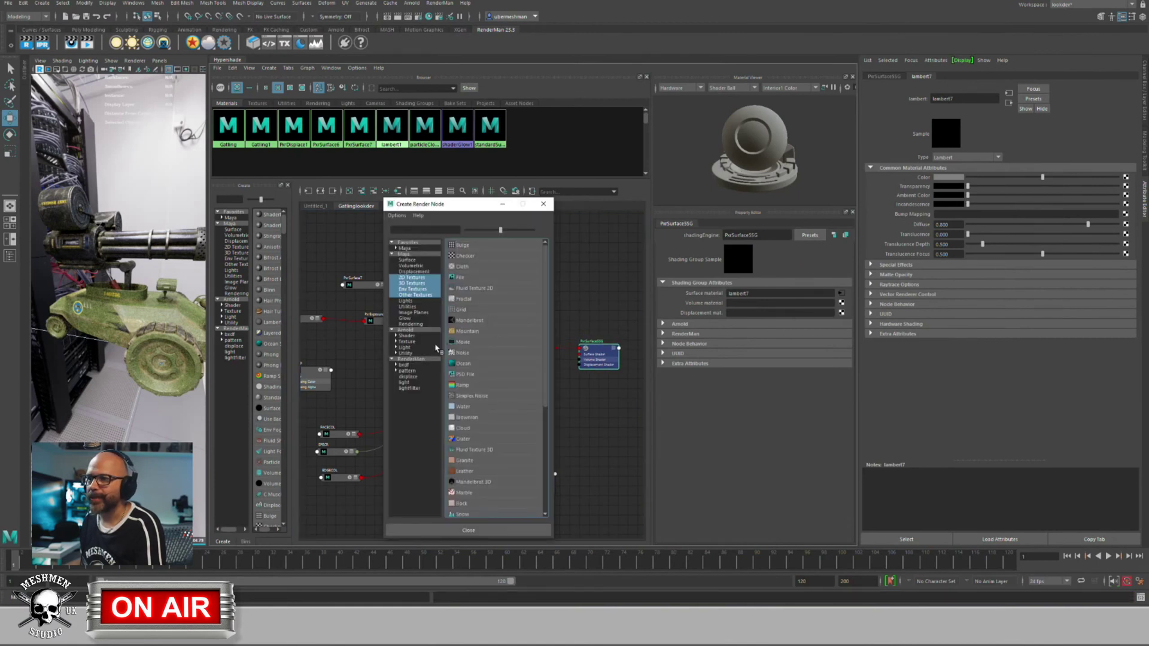
{"action": "left_click", "coordinate": [409, 377]}
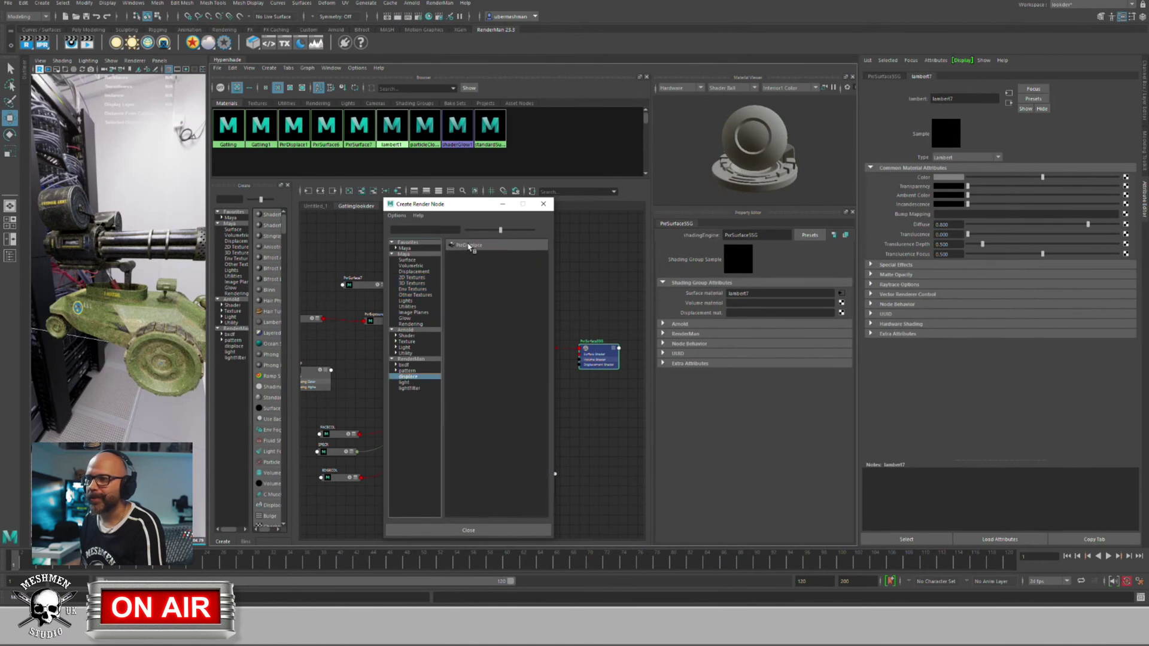
{"action": "left_click", "coordinate": [468, 246]}
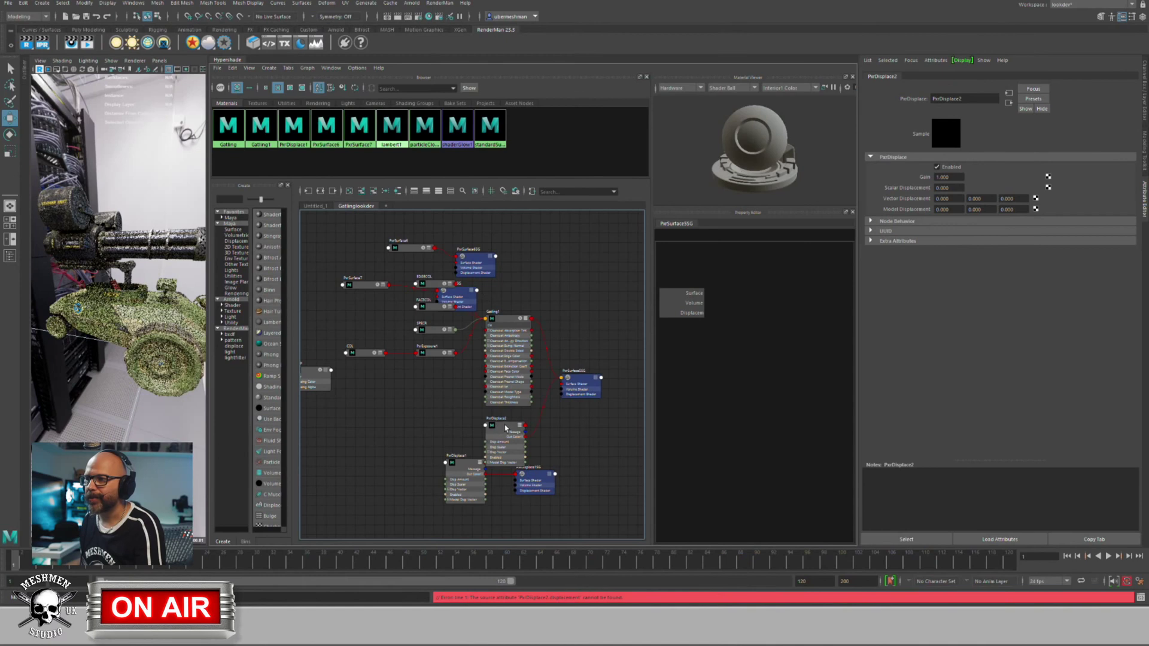
{"action": "mouse_move", "coordinate": [506, 428]}
{"action": "left_mouse_down"}
{"action": "mouse_move", "coordinate": [489, 427]}
{"action": "mouse_move", "coordinate": [506, 425]}
{"action": "left_mouse_up"}
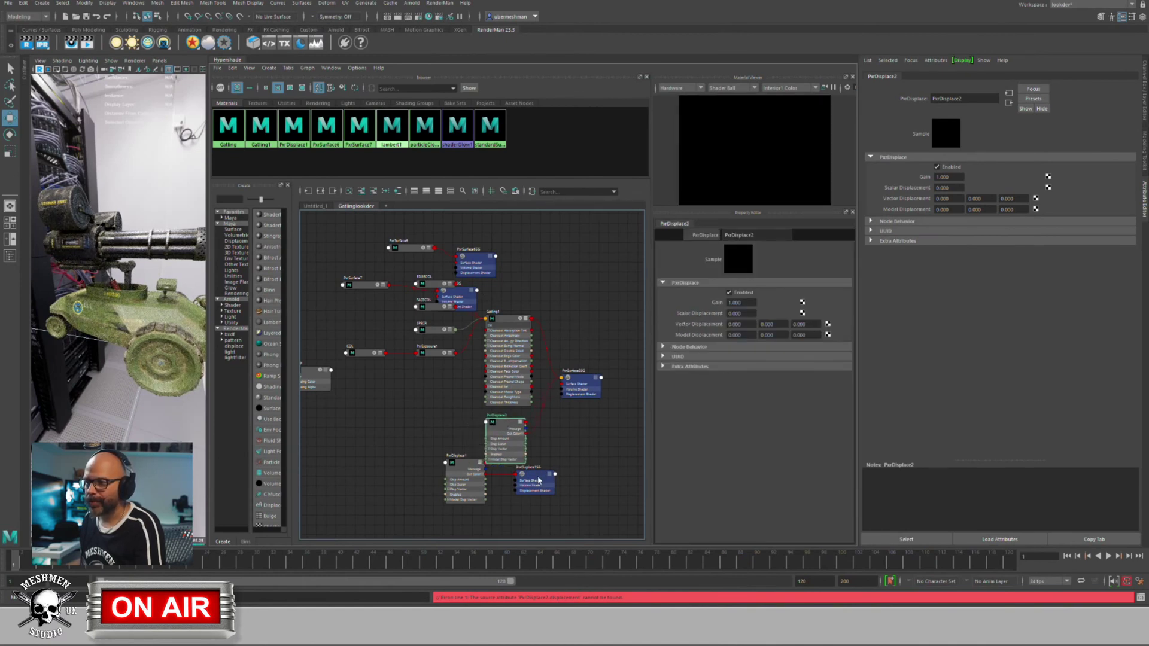
Step: Delete the surplus PxrDisplace1 node and its own shading group from the graph, keeping PxrDisplace2
{"action": "left_click_drag", "start_coordinate": [545, 468], "coordinate": [555, 480]}
{"action": "key", "text": "Delete"}
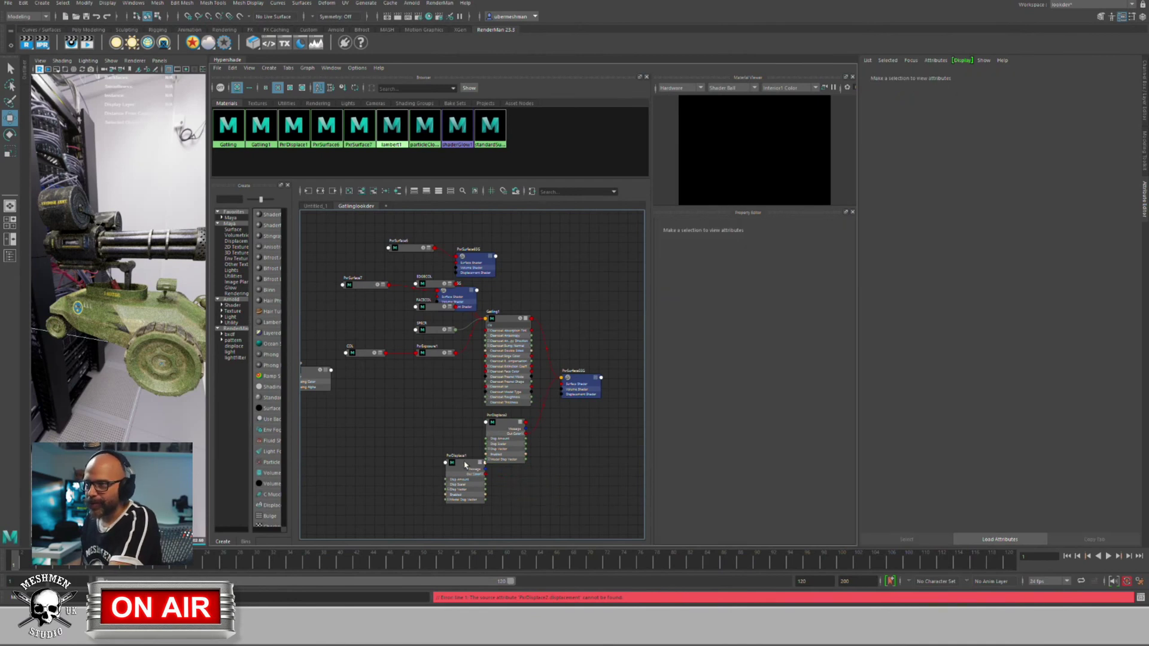
{"action": "left_click", "coordinate": [465, 467]}
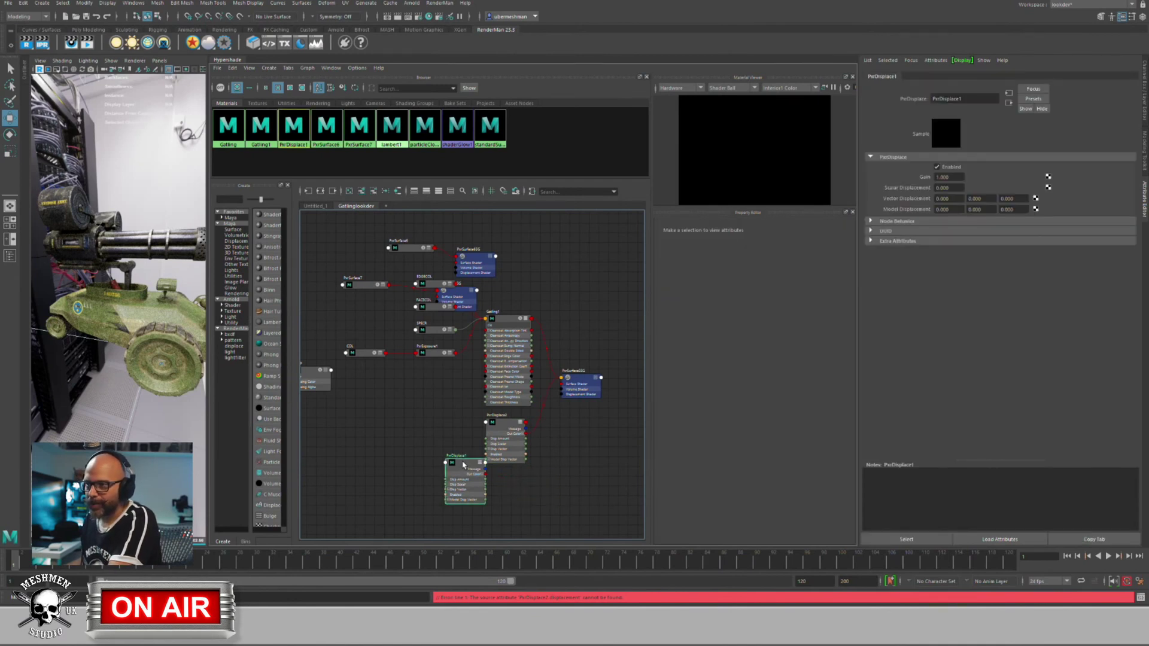
{"action": "left_click_drag", "start_coordinate": [463, 463], "coordinate": [461, 484]}
{"action": "left_click", "coordinate": [418, 454]}
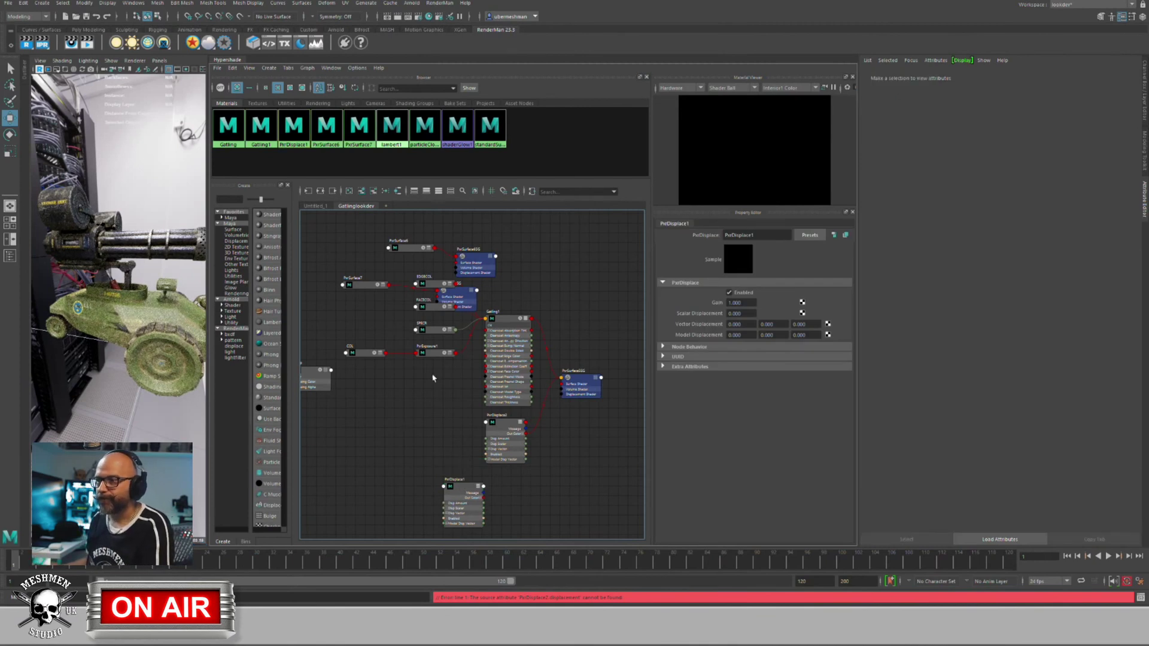
{"action": "left_click", "coordinate": [464, 488]}
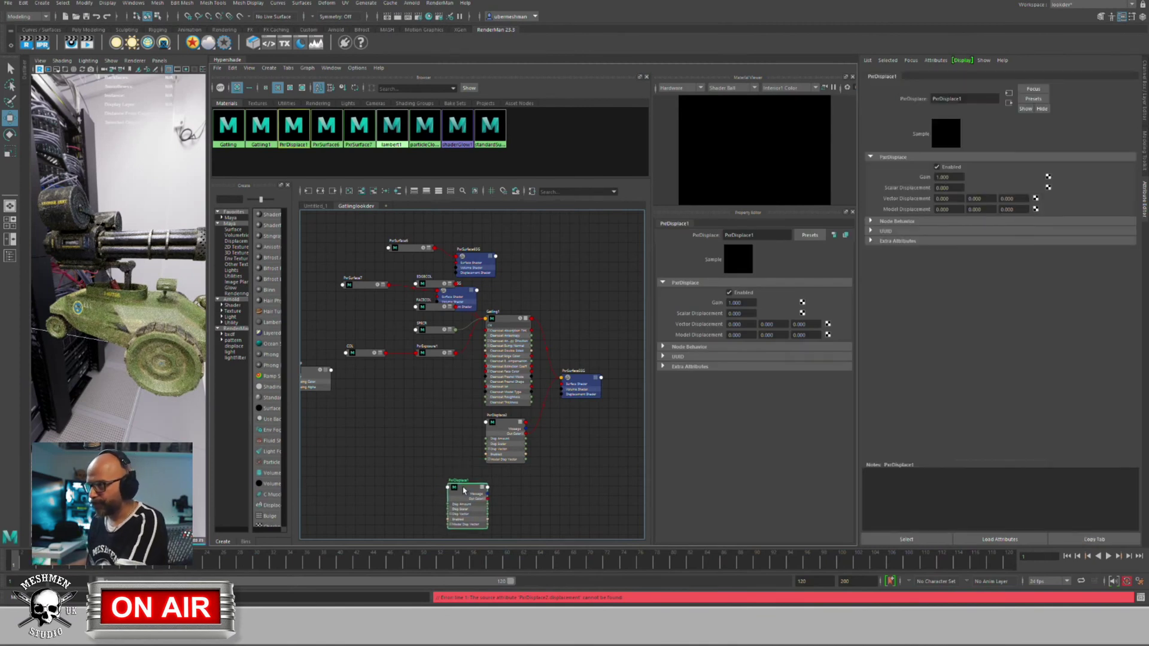
{"action": "key", "text": "Delete"}
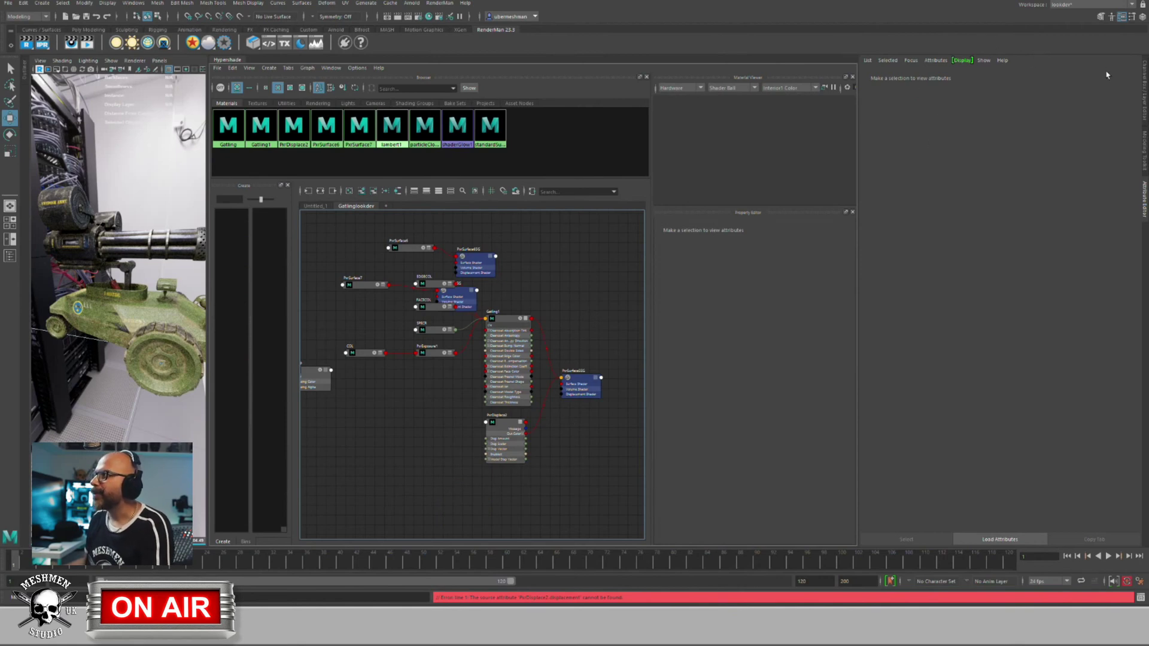
Step: Hide the Attribute Editor and widen the render viewport beside the Hypershade
{"action": "left_click", "coordinate": [1145, 203]}
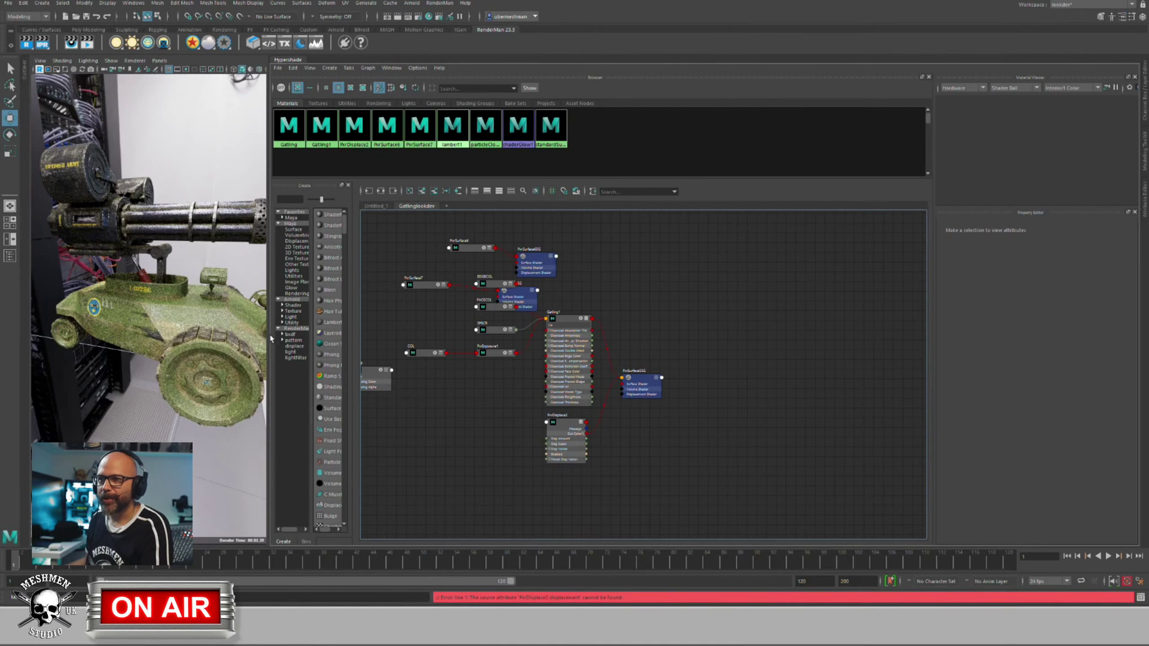
{"action": "left_click_drag", "start_coordinate": [268, 338], "coordinate": [470, 324]}
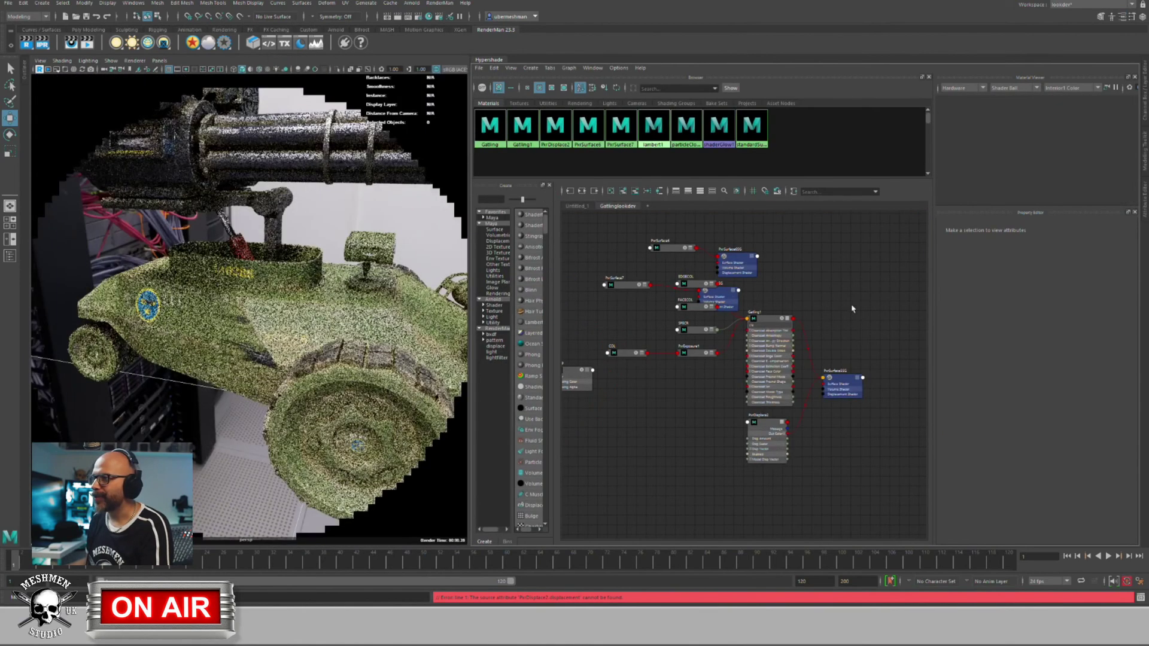
Step: Move Gatling1's shading group farther from the material, and place the BUMP texture node level with PxrDisplace2
{"action": "left_click", "coordinate": [837, 378]}
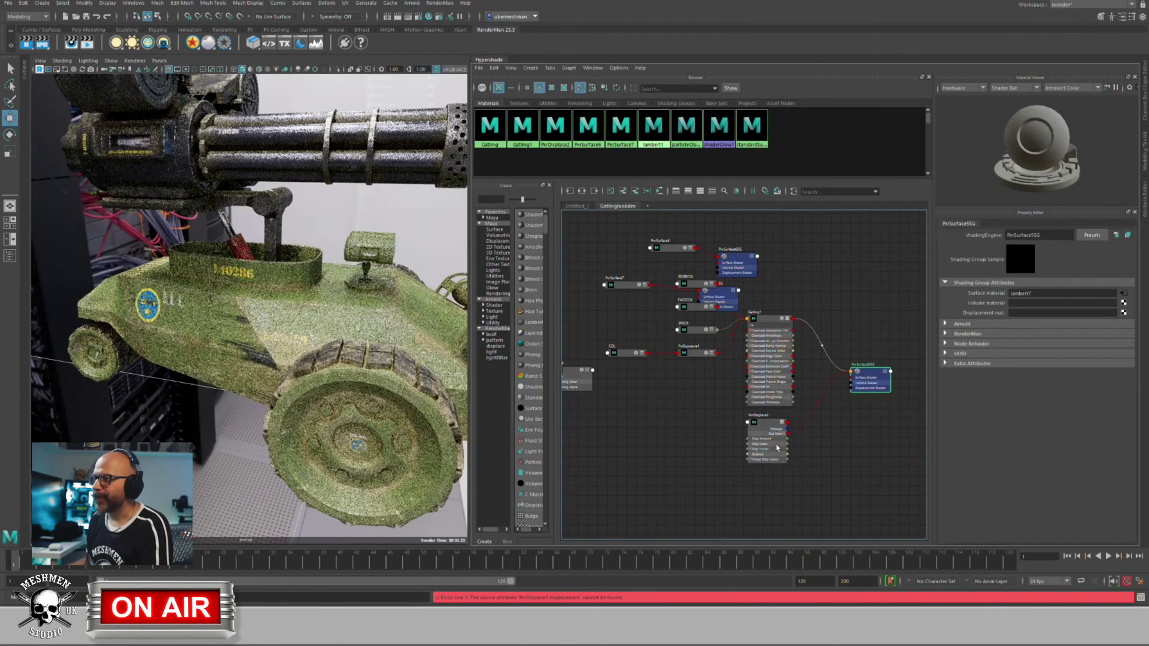
{"action": "scroll", "coordinate": [703, 466], "scroll_direction": "up", "scroll_amount": 2}
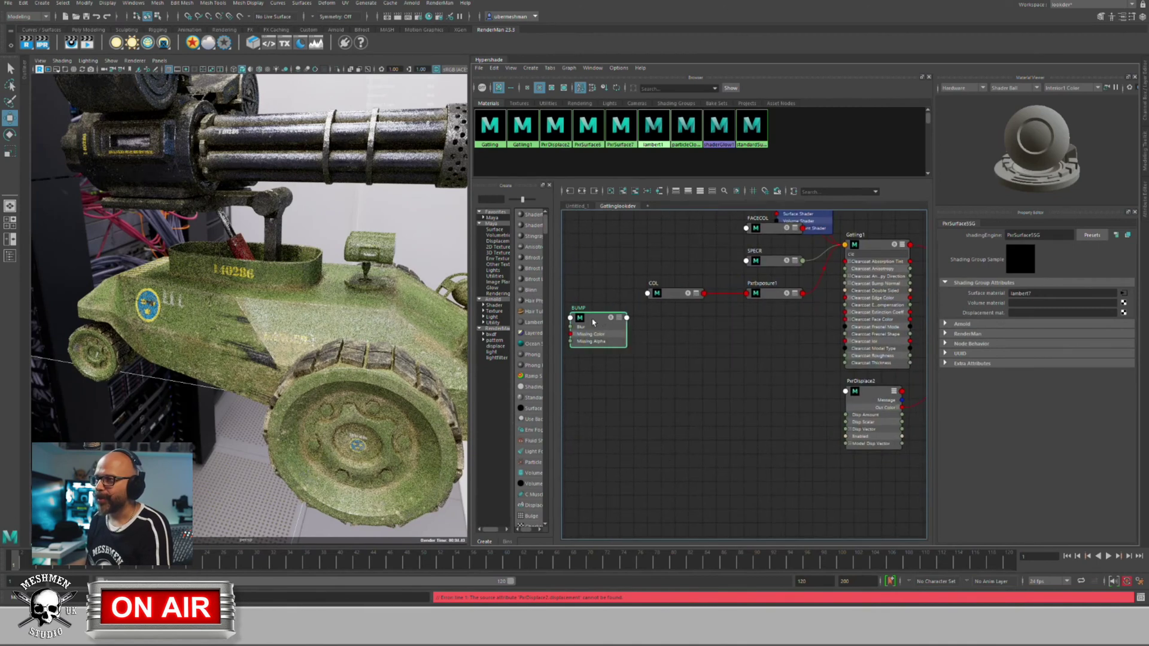
{"action": "left_click_drag", "start_coordinate": [598, 332], "coordinate": [641, 435]}
Step: Add a PxrDispTransform node to the graph between the BUMP texture and PxrDisplace2
{"action": "key", "text": "Tab"}
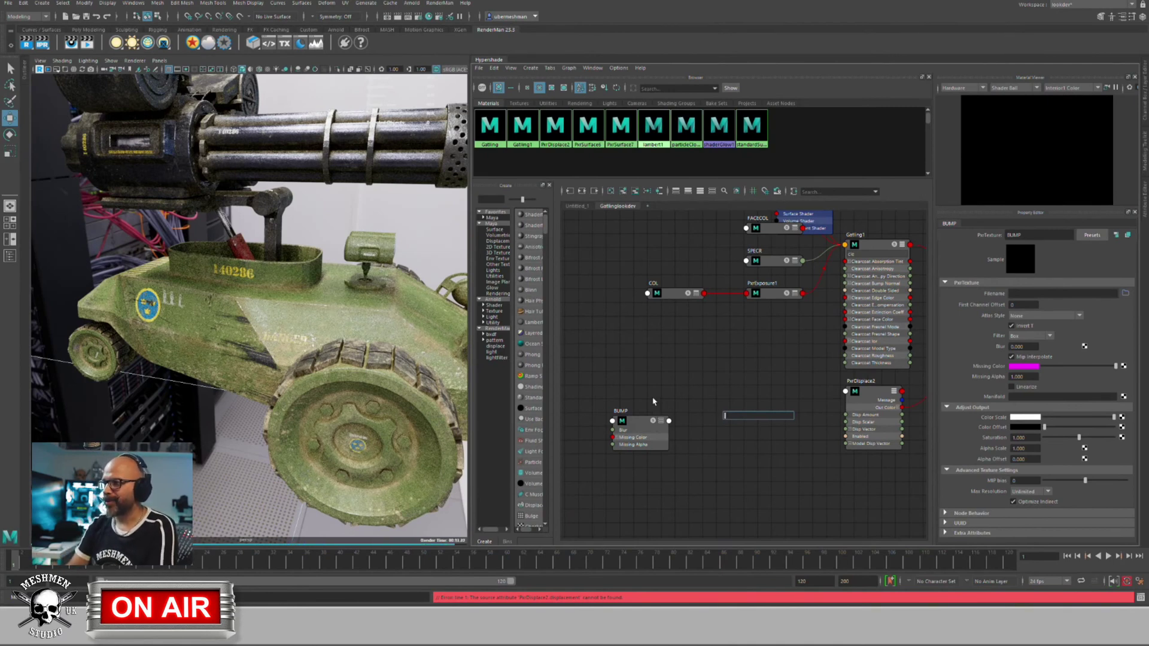
{"action": "type", "text": "p"}
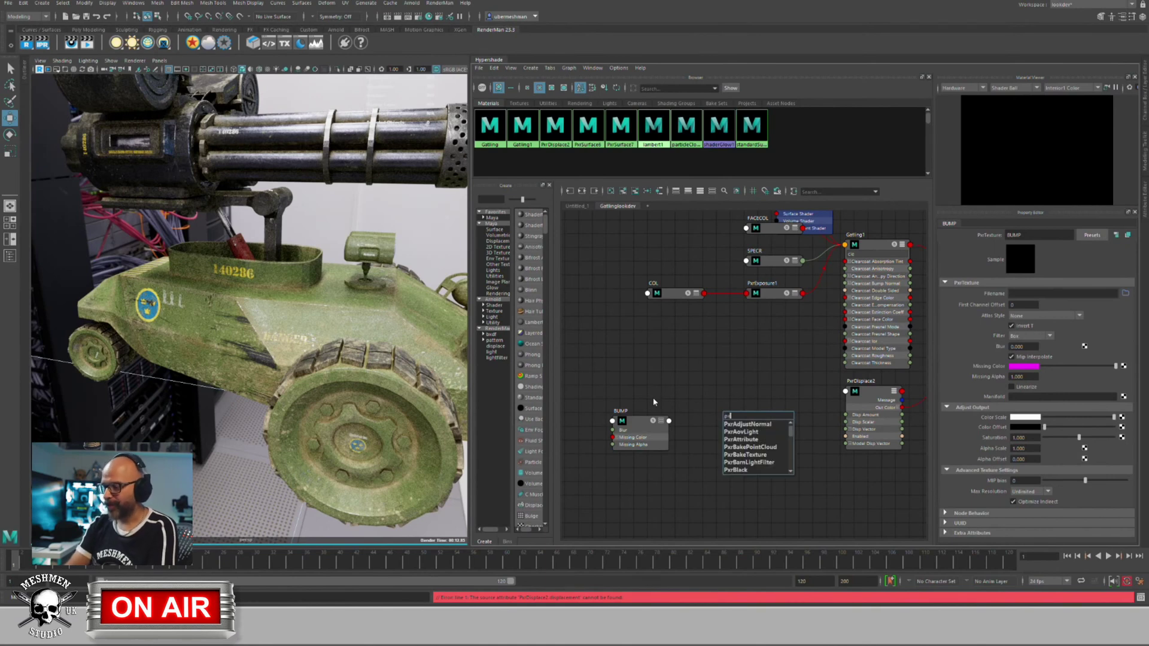
{"action": "type", "text": "xre"}
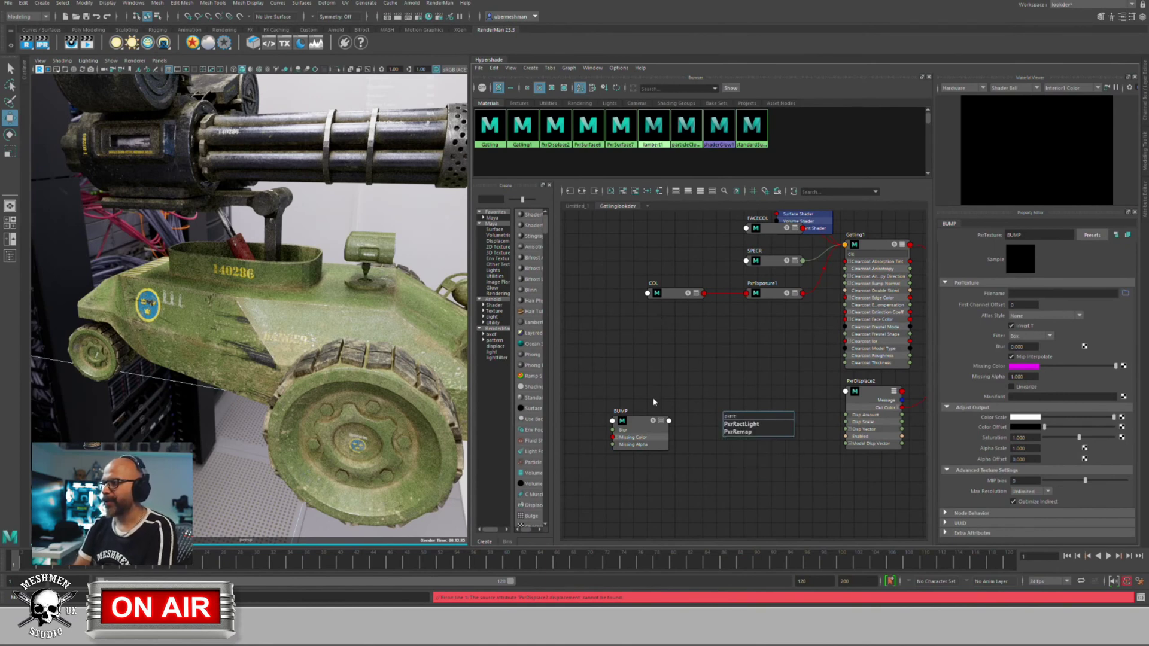
{"action": "key", "text": "Down"}
{"action": "key", "text": "Down"}
{"action": "key", "text": "BackSpace"}
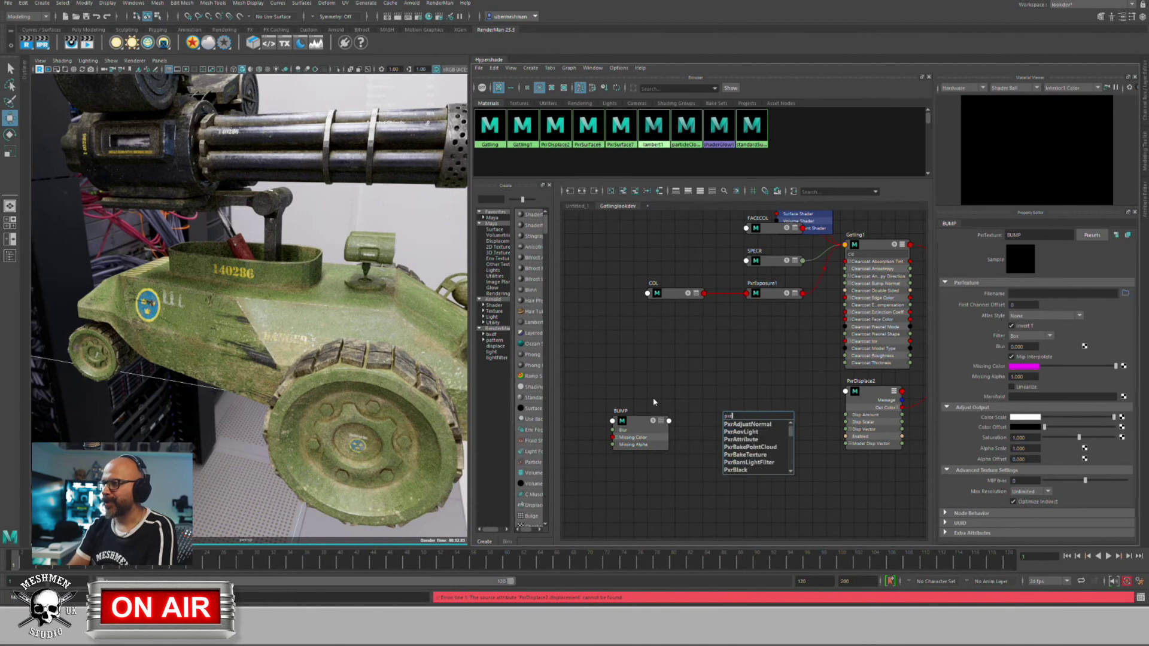
{"action": "type", "text": "dis"}
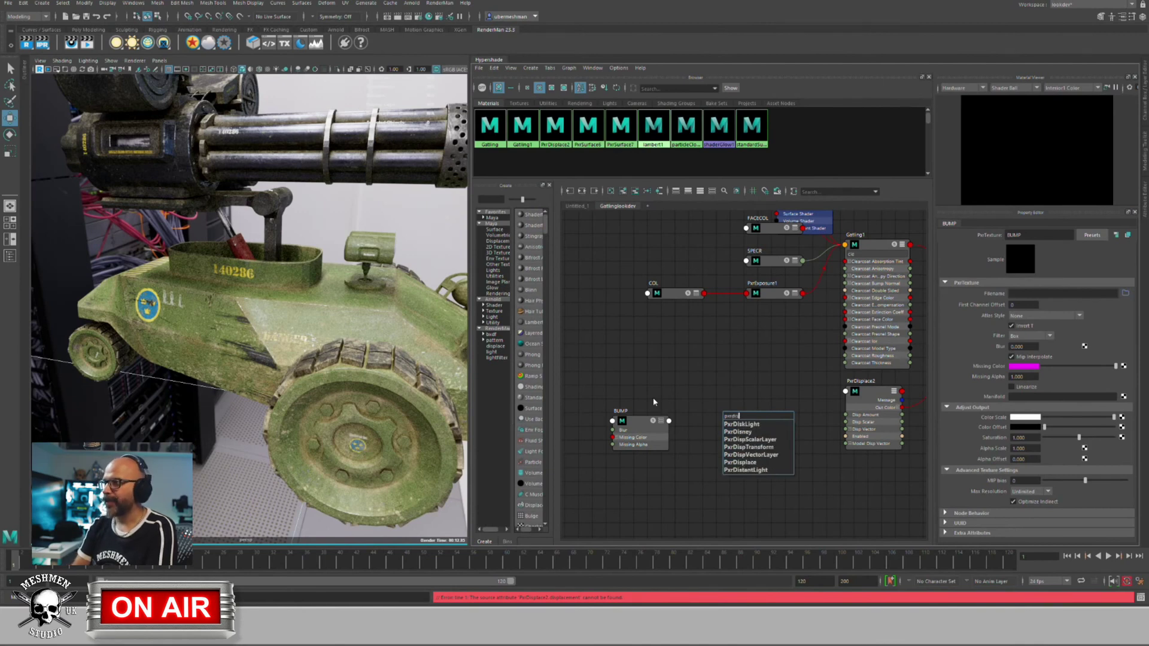
{"action": "key", "text": "Down"}
{"action": "key", "text": "Down"}
{"action": "key", "text": "Down"}
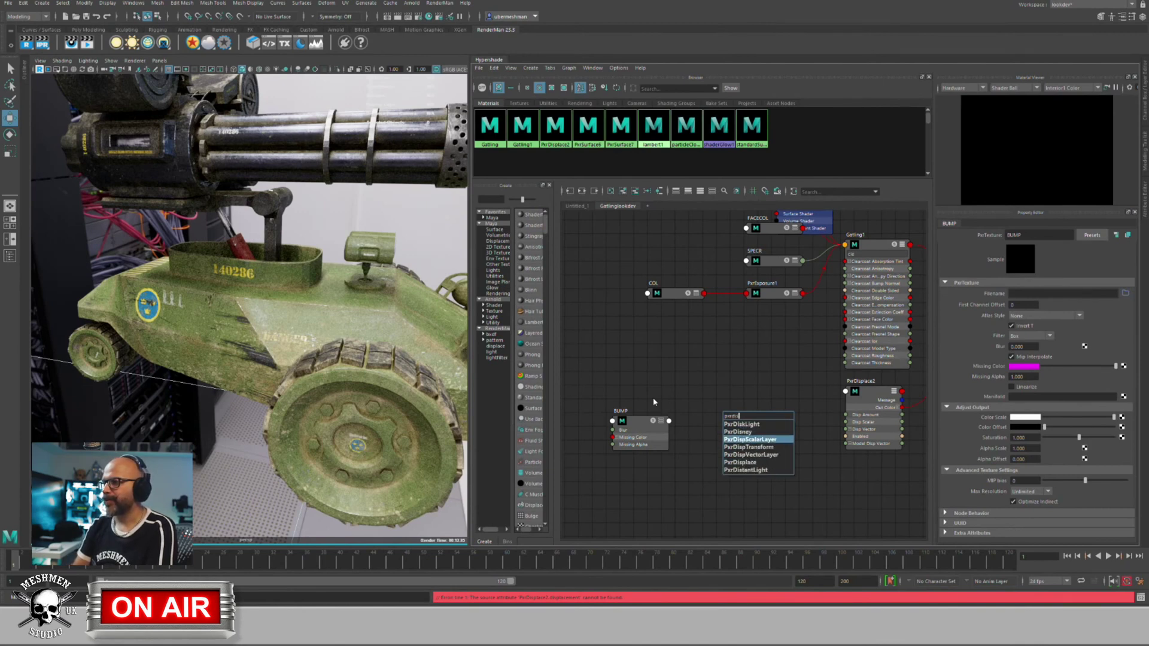
{"action": "key", "text": "Down"}
{"action": "key", "text": "Down"}
{"action": "key", "text": "Down"}
{"action": "key", "text": "Up"}
{"action": "key", "text": "Up"}
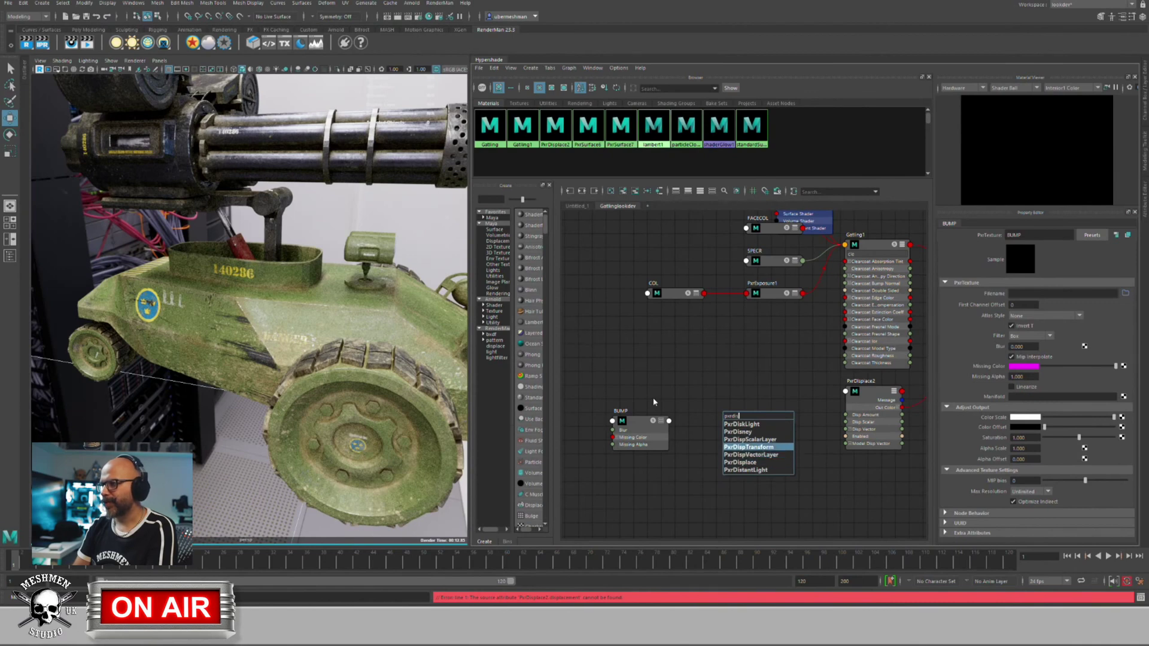
{"action": "key", "text": "Return"}
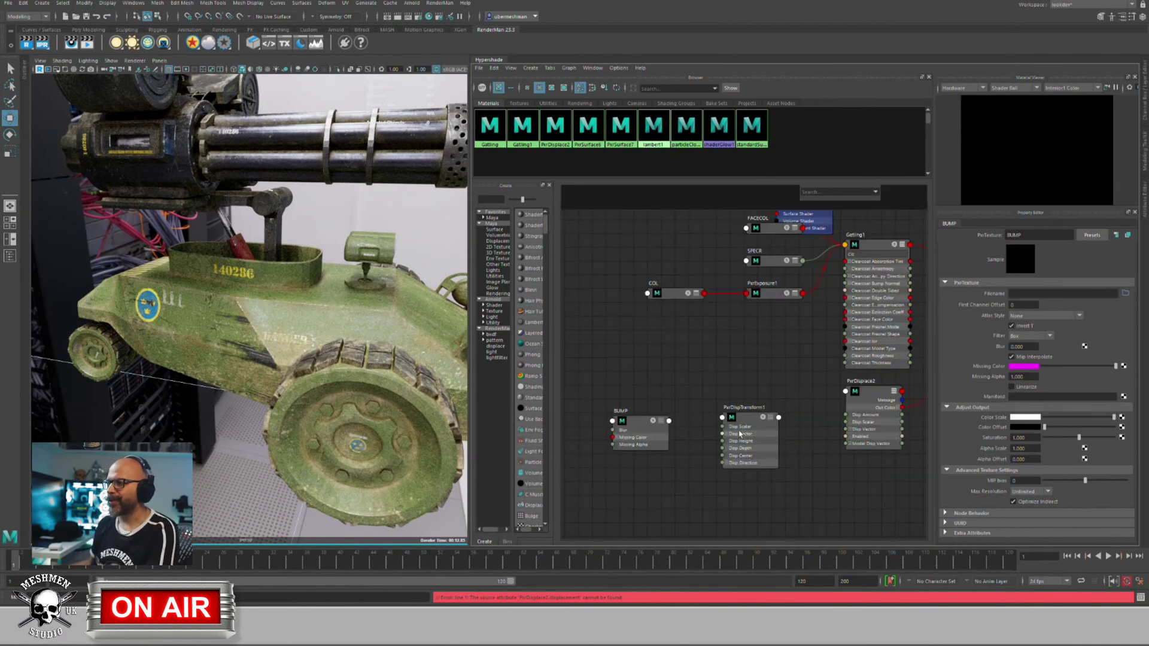
Step: Arrange the BUMP texture and PxrDispTransform1 nodes roughly level, with a wider gap between them for wiring
{"action": "left_click_drag", "start_coordinate": [731, 420], "coordinate": [724, 416]}
{"action": "left_click_drag", "start_coordinate": [646, 427], "coordinate": [636, 423]}
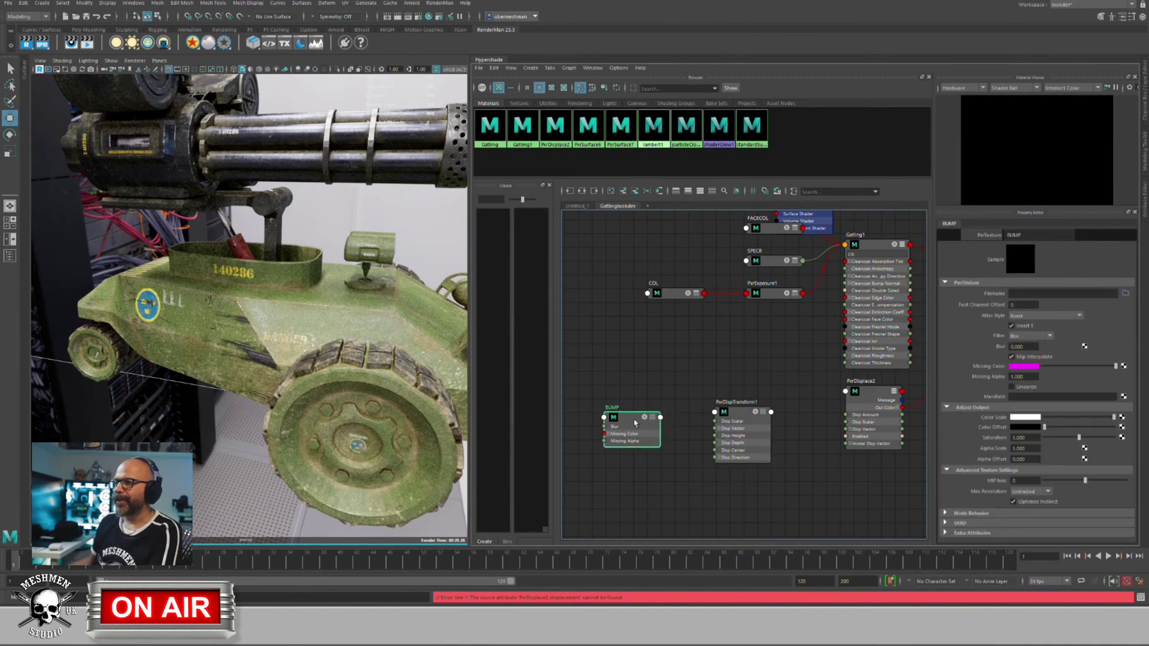
{"action": "left_click_drag", "start_coordinate": [740, 413], "coordinate": [731, 414]}
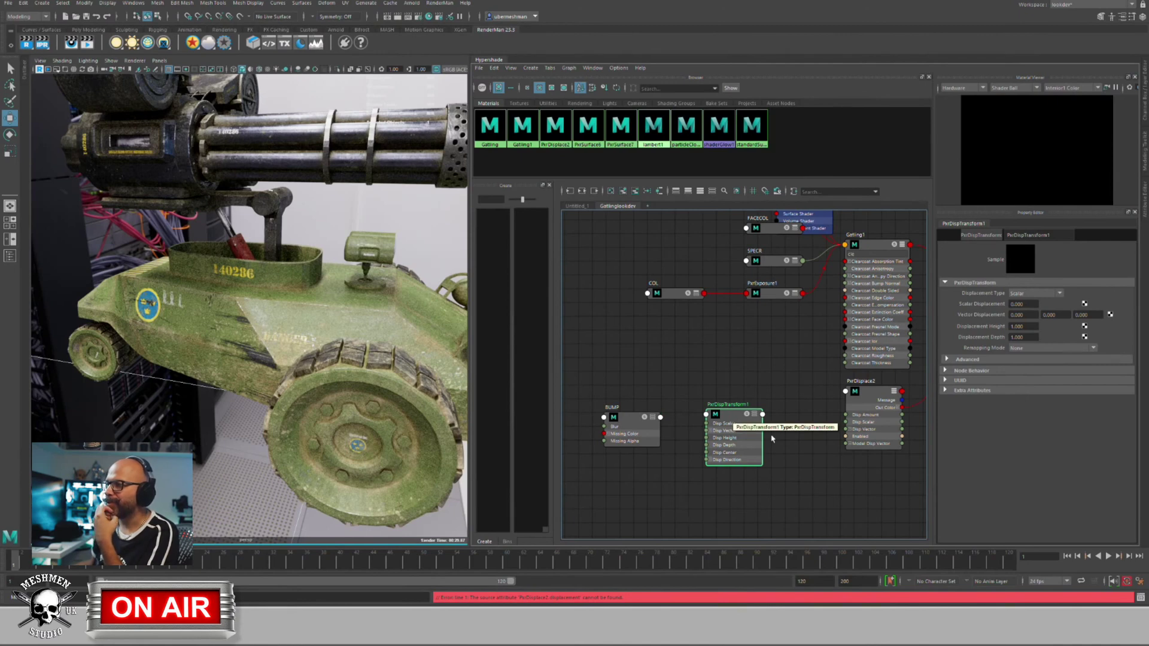
{"action": "middle_click_drag", "start_coordinate": [800, 436], "coordinate": [769, 427]}
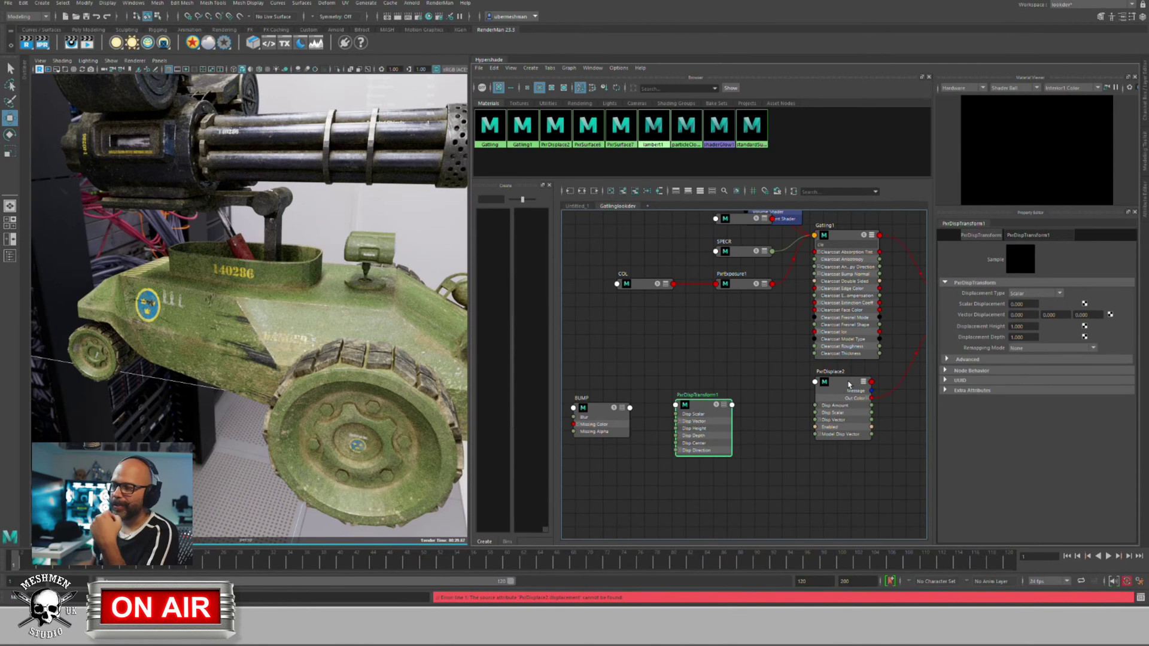
{"action": "left_click", "coordinate": [609, 414]}
{"action": "left_click_drag", "start_coordinate": [610, 414], "coordinate": [605, 414]}
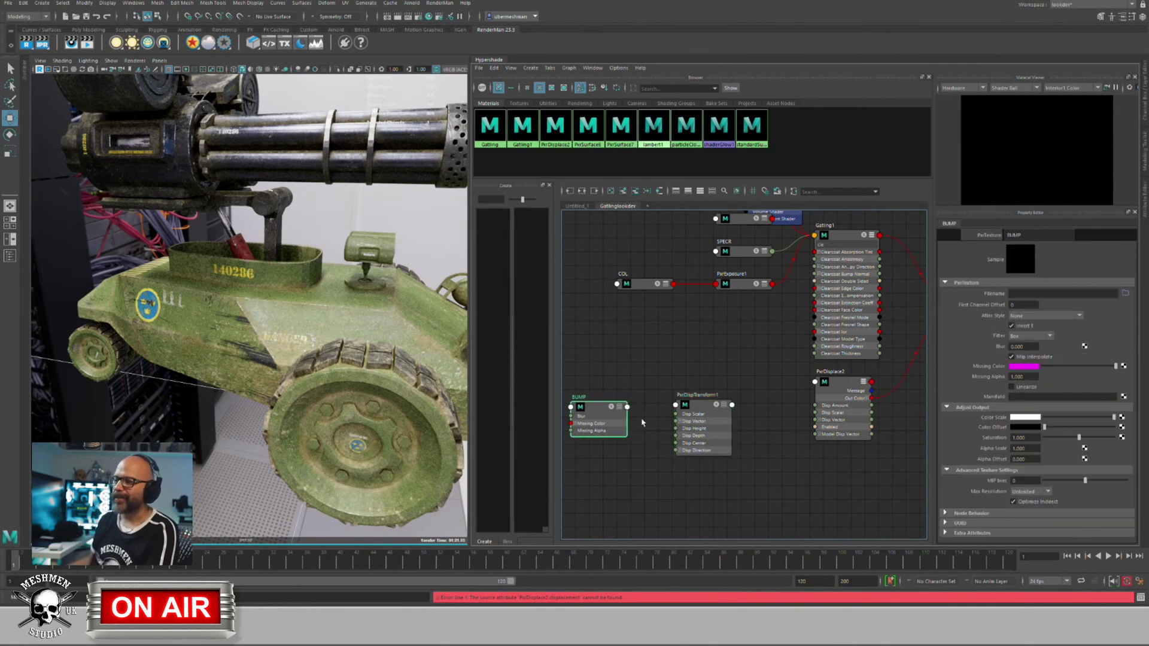
{"action": "mouse_move", "coordinate": [708, 409]}
{"action": "left_mouse_down"}
{"action": "mouse_move", "coordinate": [680, 400]}
{"action": "mouse_move", "coordinate": [702, 400]}
{"action": "left_mouse_up"}
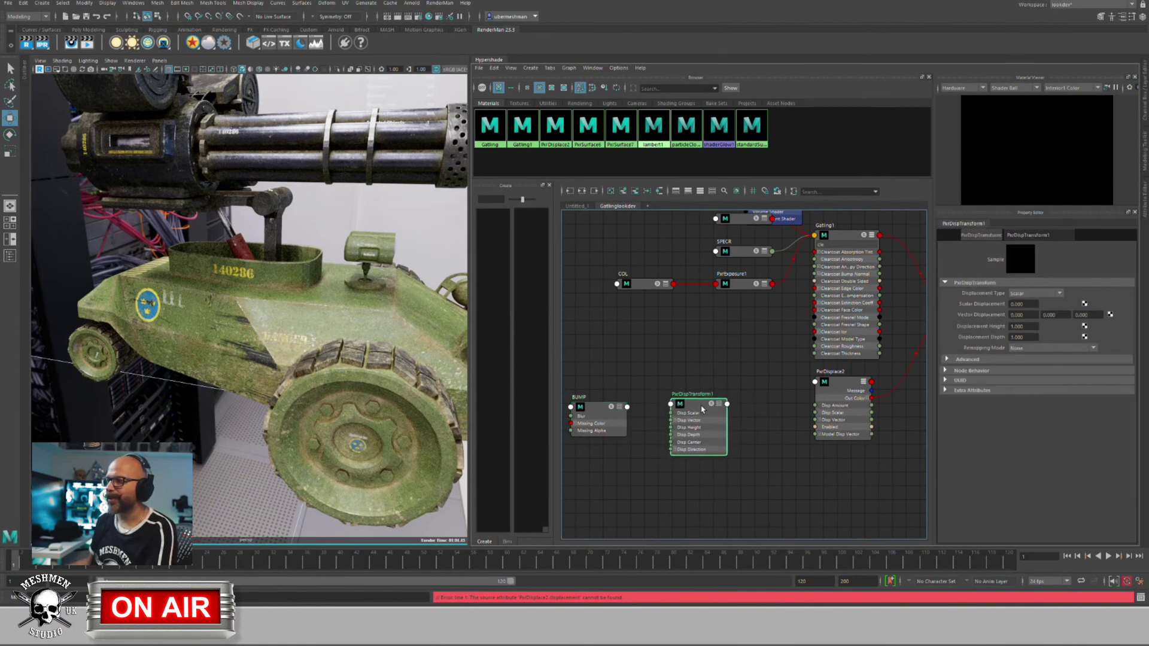
{"action": "middle_click_drag", "start_coordinate": [662, 370], "coordinate": [705, 352], "text": "alt"}
{"action": "left_click_drag", "start_coordinate": [646, 390], "coordinate": [609, 399]}
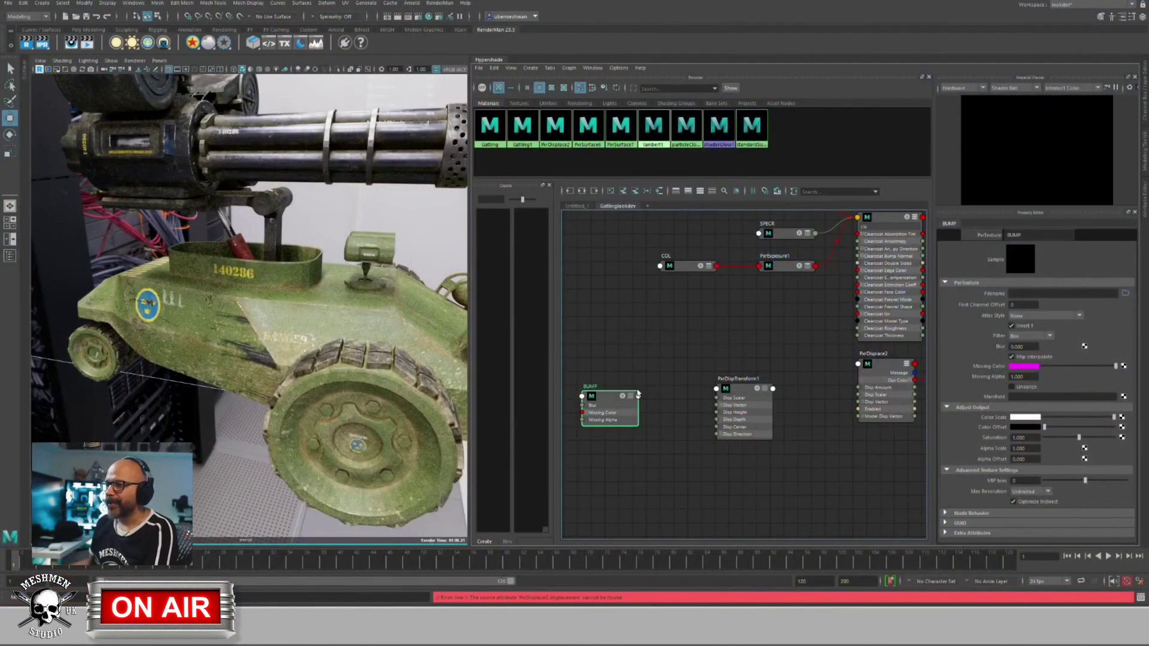
{"action": "left_click_drag", "start_coordinate": [623, 398], "coordinate": [615, 397]}
Step: Expand the BUMP node's attributes and connect its Result R output to PxrDispTransform1's Disp Scalar input
{"action": "left_click", "coordinate": [623, 395]}
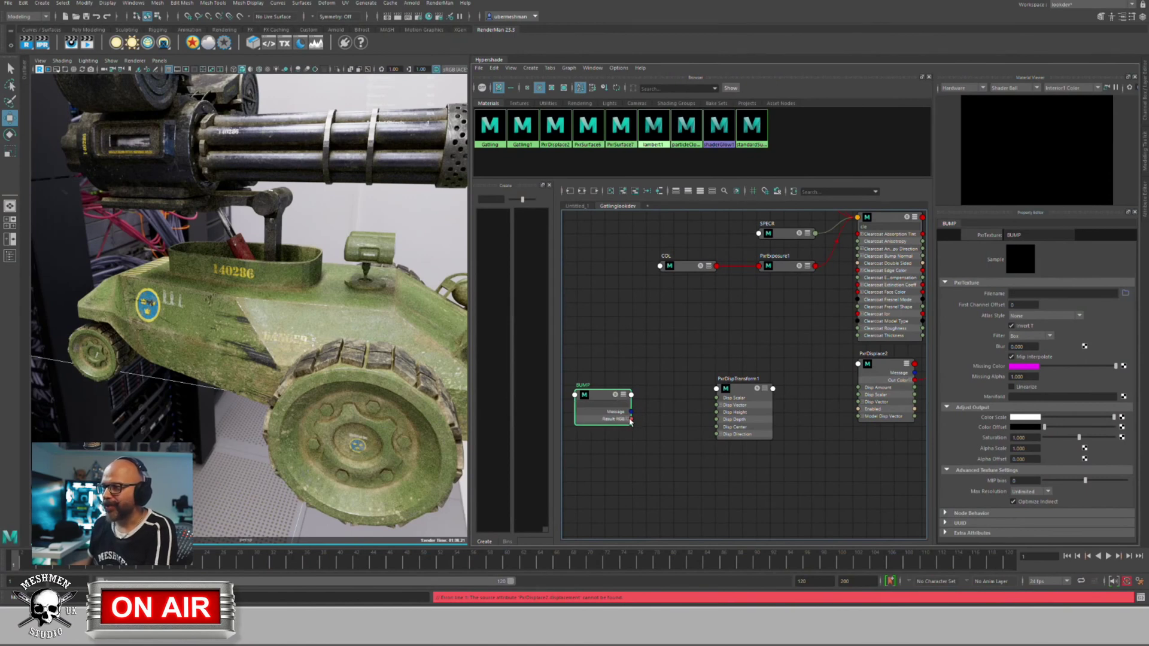
{"action": "left_click_drag", "start_coordinate": [603, 396], "coordinate": [601, 395]}
{"action": "key", "text": "3"}
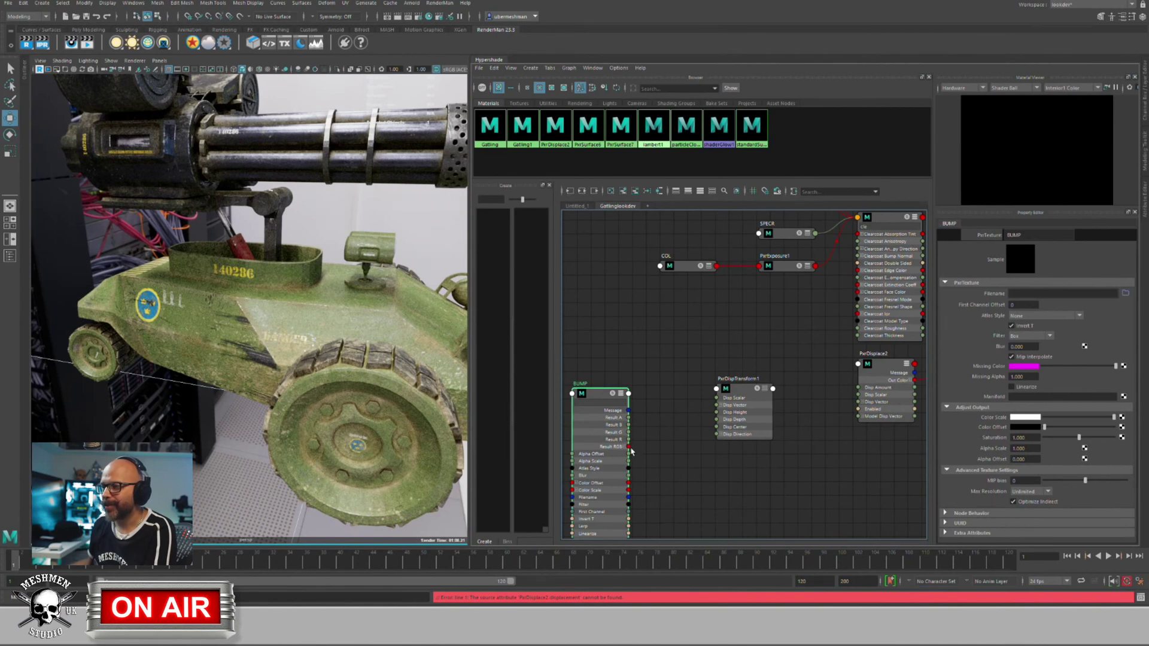
{"action": "left_click_drag", "start_coordinate": [628, 439], "coordinate": [729, 390]}
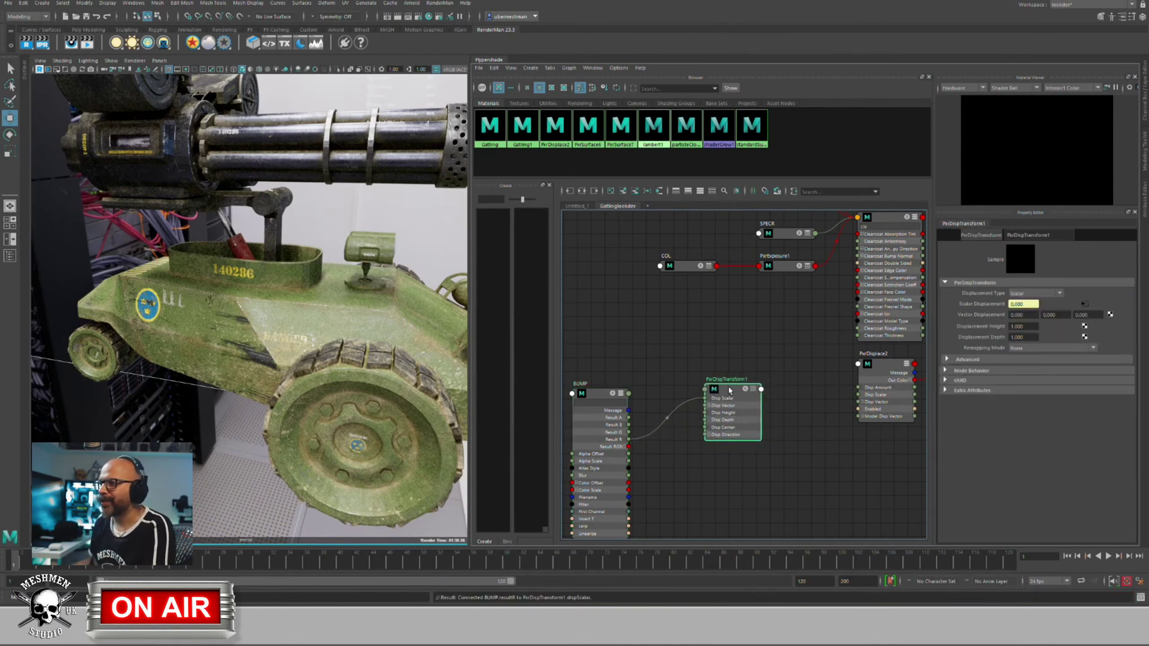
Step: Set PxrDispTransform1's Remapping Mode to Centered and nudge the node slightly closer to BUMP
{"action": "left_click", "coordinate": [1030, 352]}
{"action": "left_click", "coordinate": [1021, 366]}
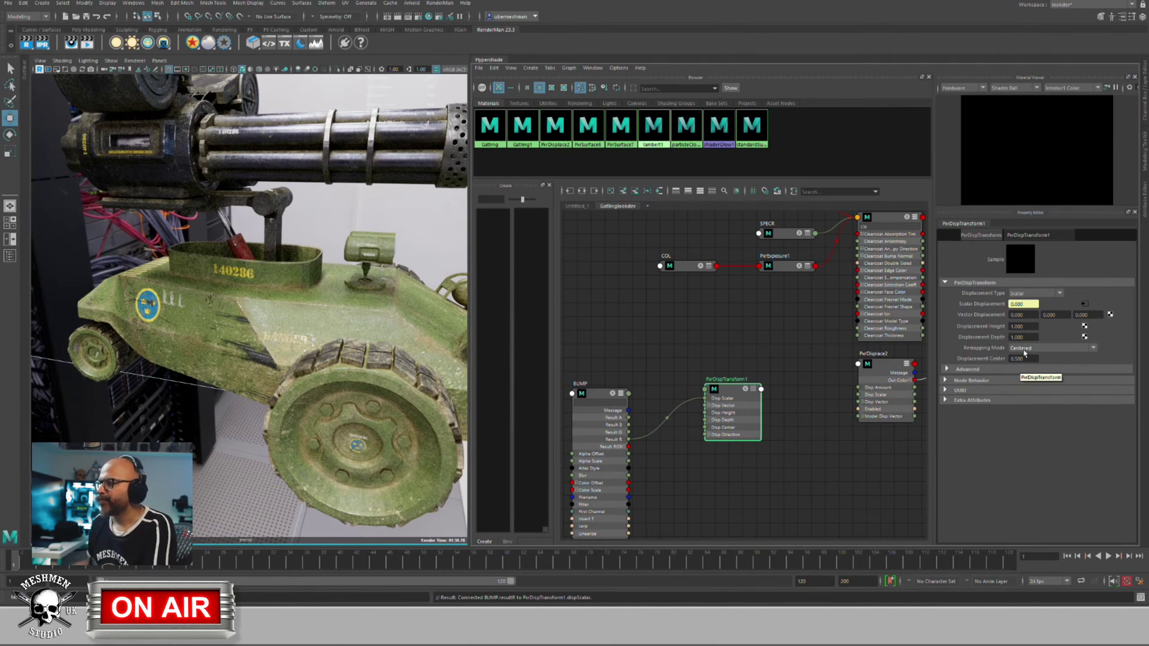
{"action": "left_click_drag", "start_coordinate": [722, 391], "coordinate": [718, 390]}
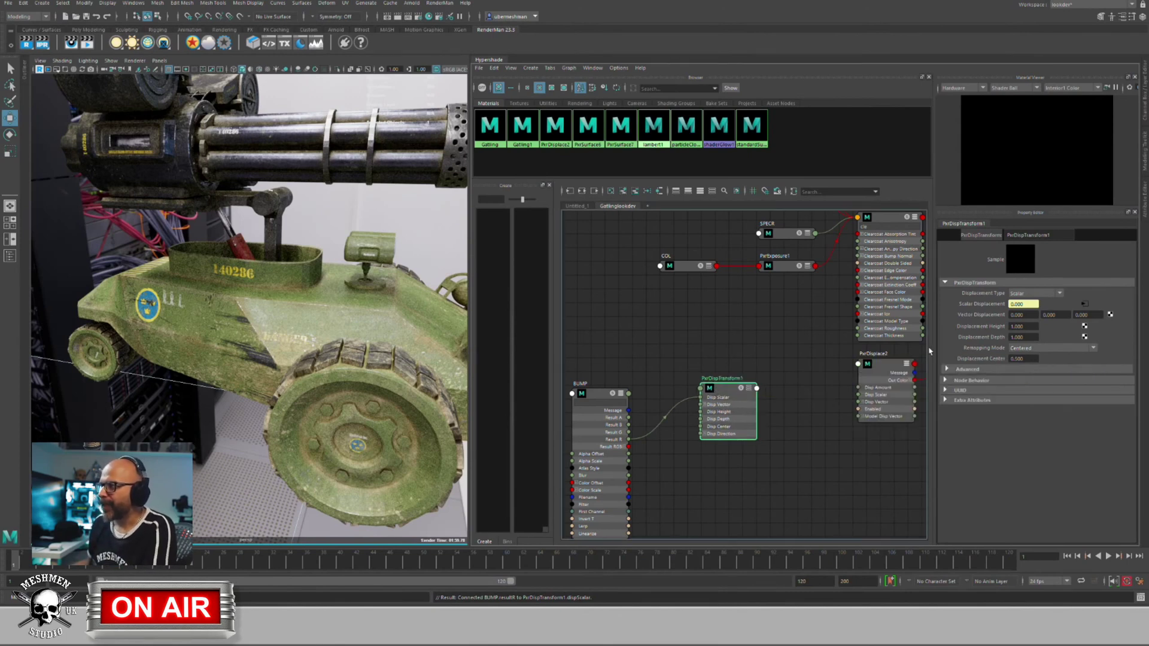
Step: Set PxrDispTransform1's Displacement Height and Displacement Depth to 0.1
{"action": "left_click", "coordinate": [1030, 327]}
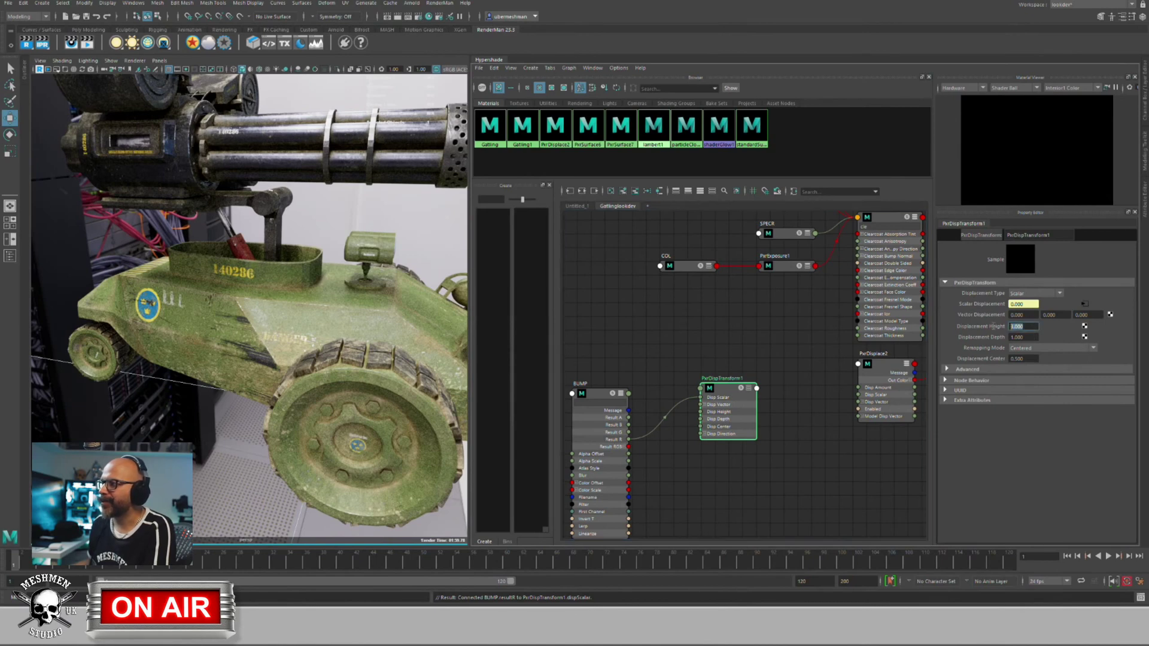
{"action": "type", "text": "0"}
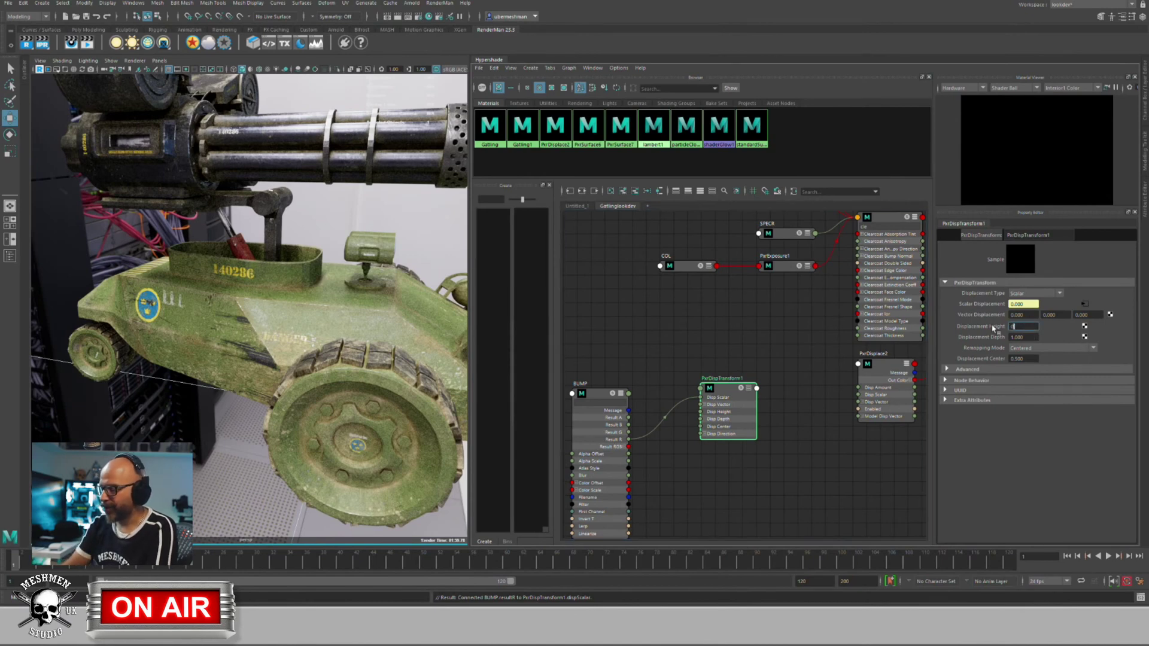
{"action": "type", "text": ".1"}
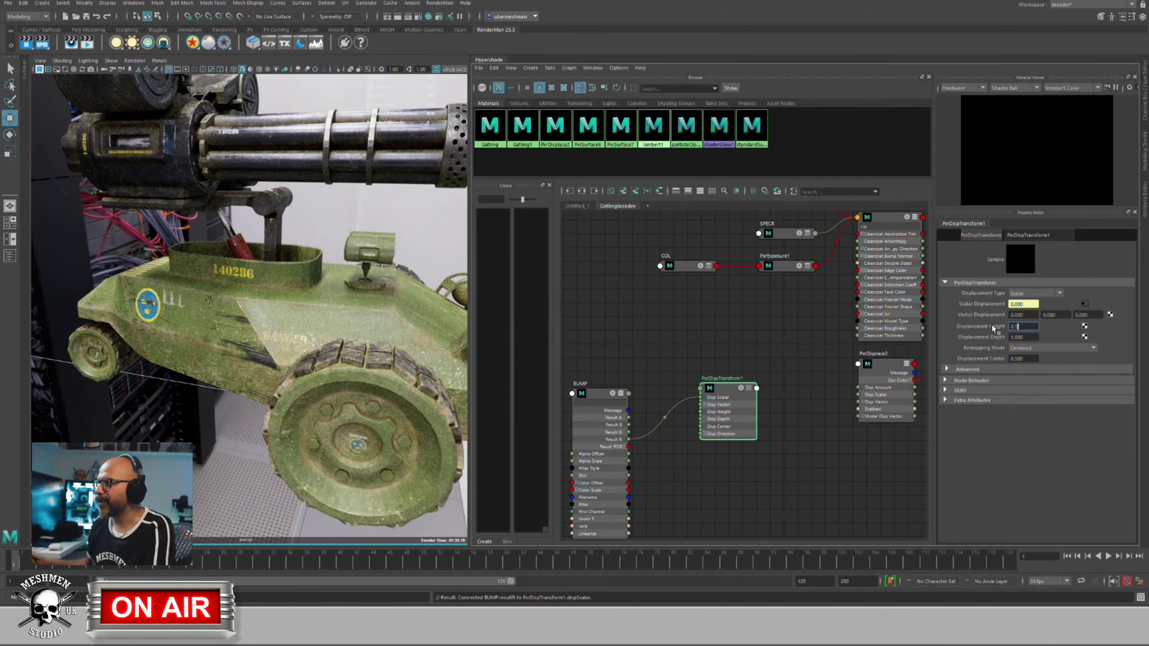
{"action": "left_click", "coordinate": [1031, 336]}
{"action": "type", "text": "0.1"}
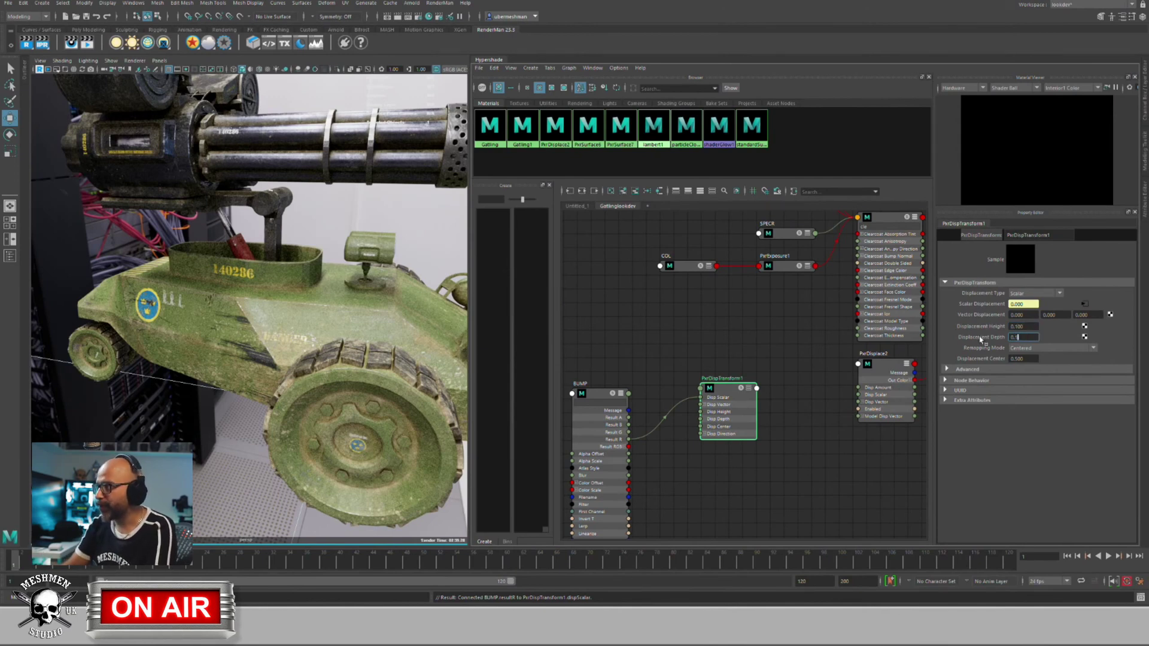
{"action": "key", "text": "Return"}
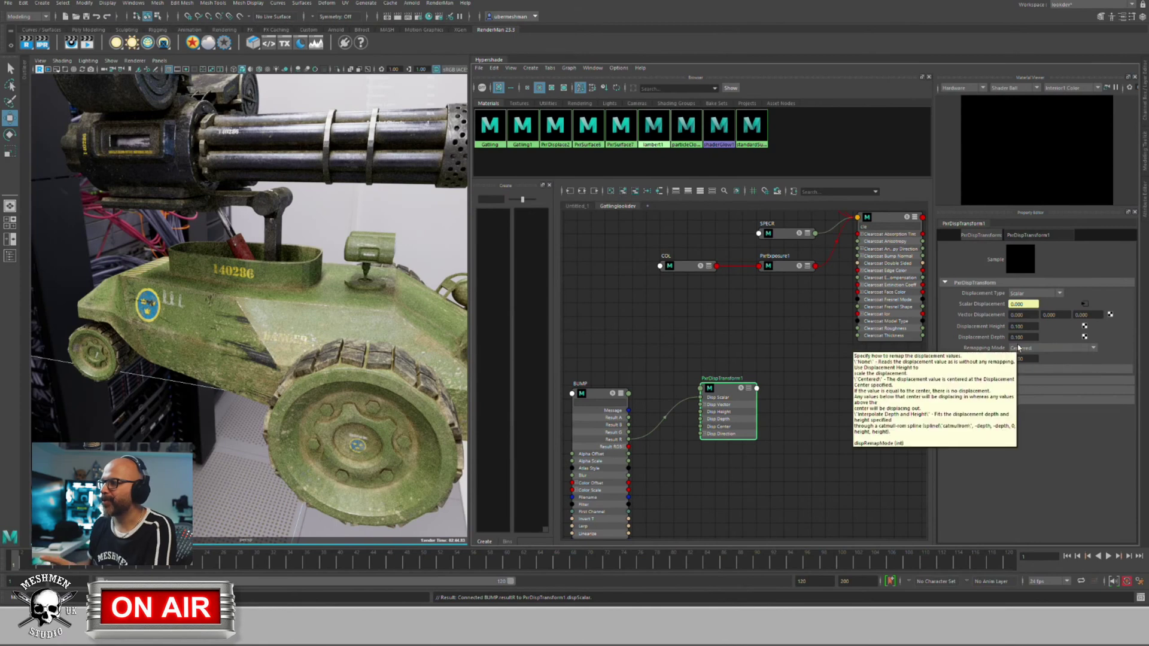
Step: Collapse the BUMP and PxrDispTransform1 nodes to their compact view and align them in a row
{"action": "left_click", "coordinate": [603, 401]}
{"action": "key", "text": "1"}
{"action": "left_click", "coordinate": [734, 392]}
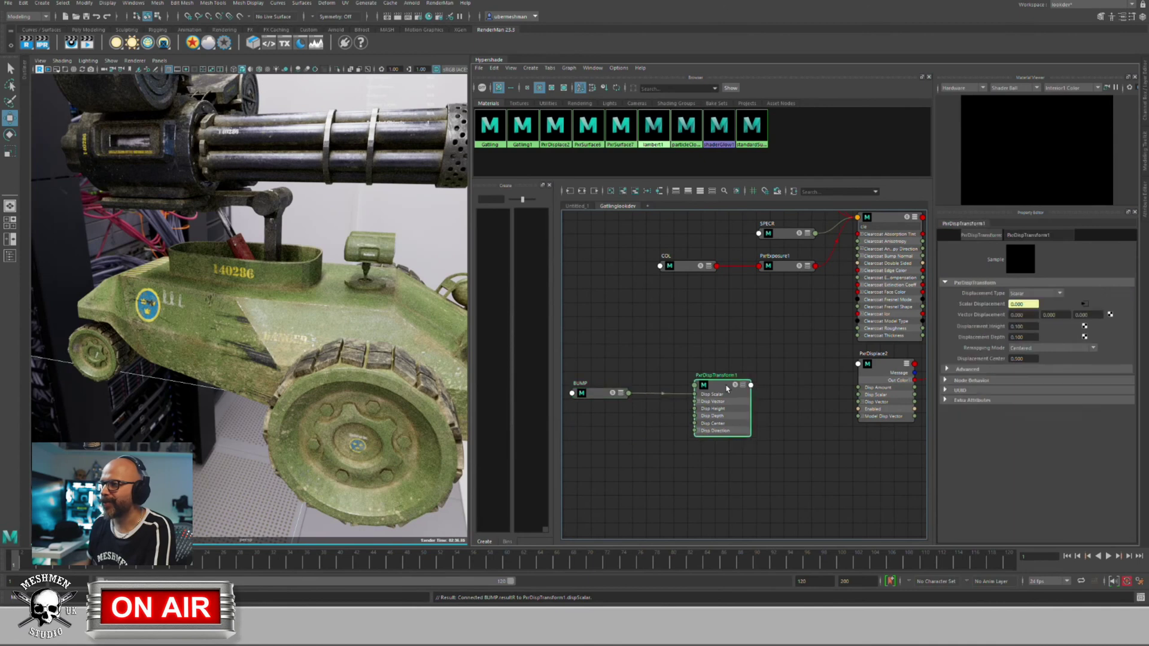
{"action": "key", "text": "1"}
{"action": "left_click_drag", "start_coordinate": [733, 392], "coordinate": [725, 395]}
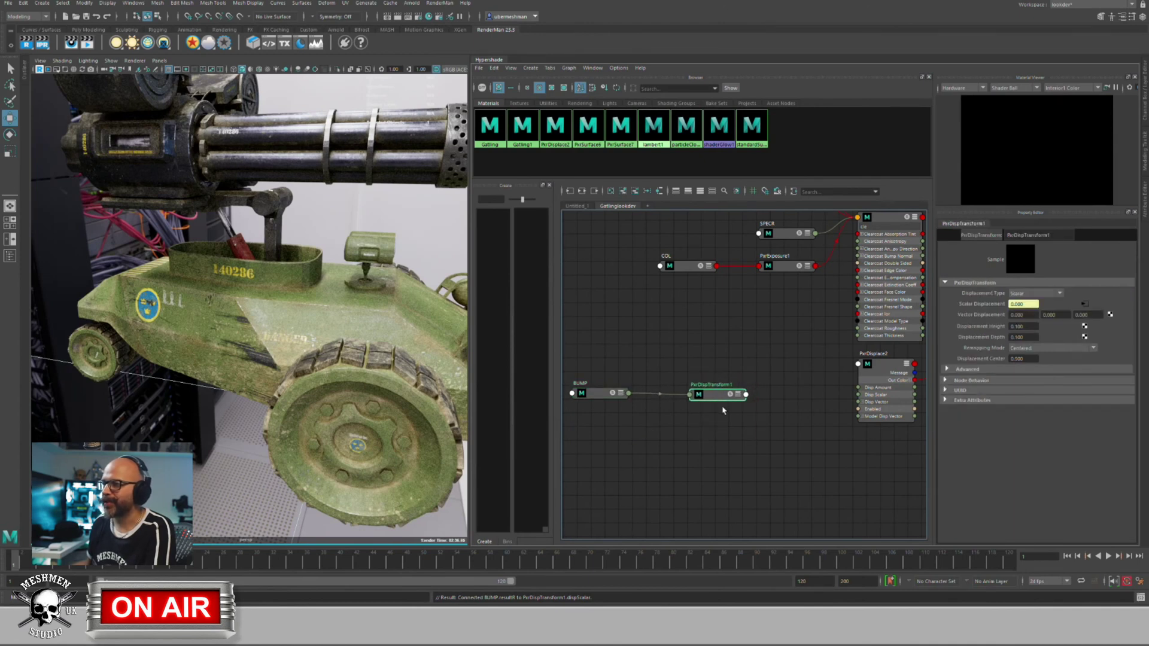
{"action": "middle_click_drag", "start_coordinate": [725, 394], "coordinate": [686, 403], "text": "alt"}
{"action": "left_click", "coordinate": [589, 398]}
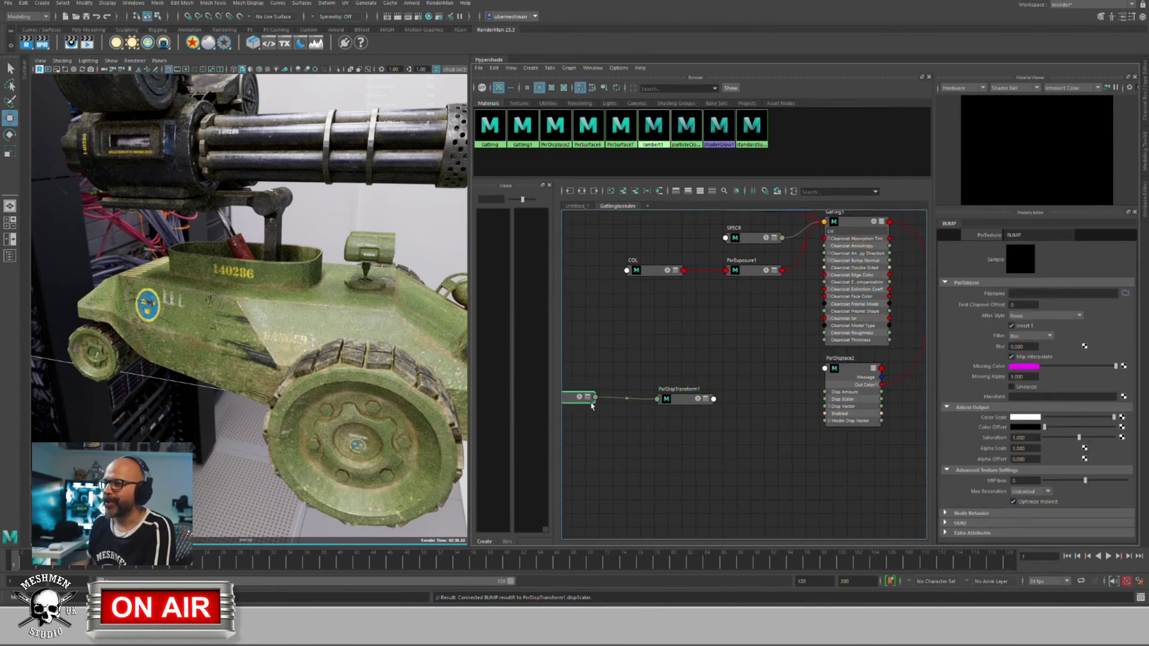
Step: Set both Displacement Height and Displacement Depth of PxrDispTransform1 to 0.5
{"action": "left_click", "coordinate": [679, 400]}
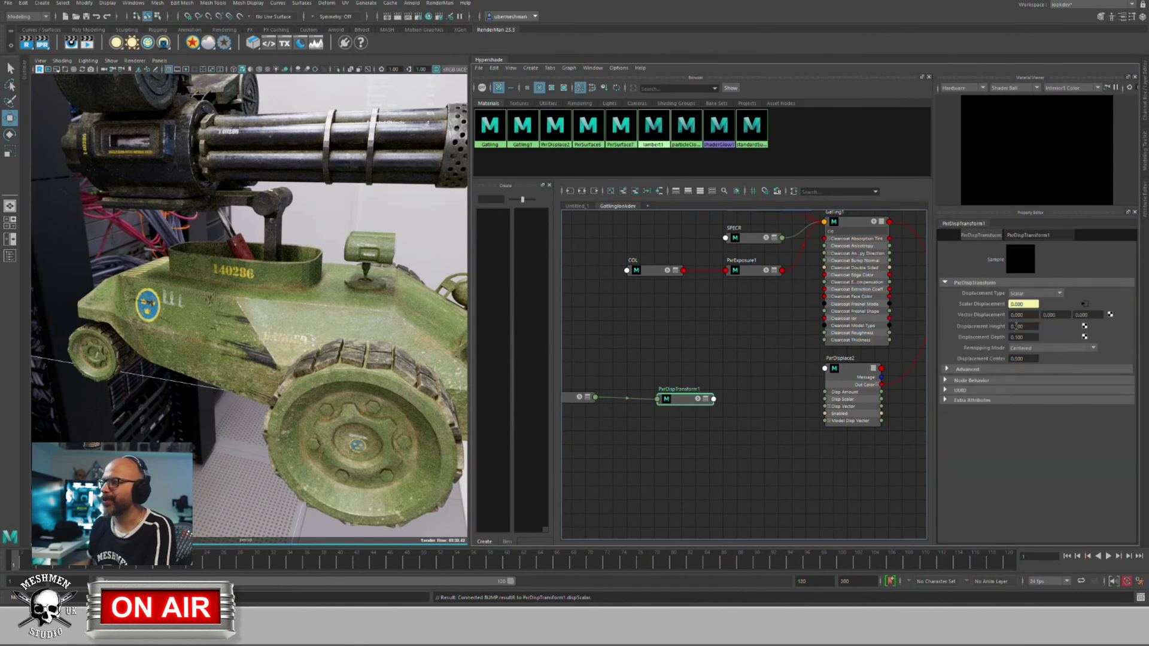
{"action": "double_click", "coordinate": [1015, 326]}
{"action": "type", "text": "0.5"}
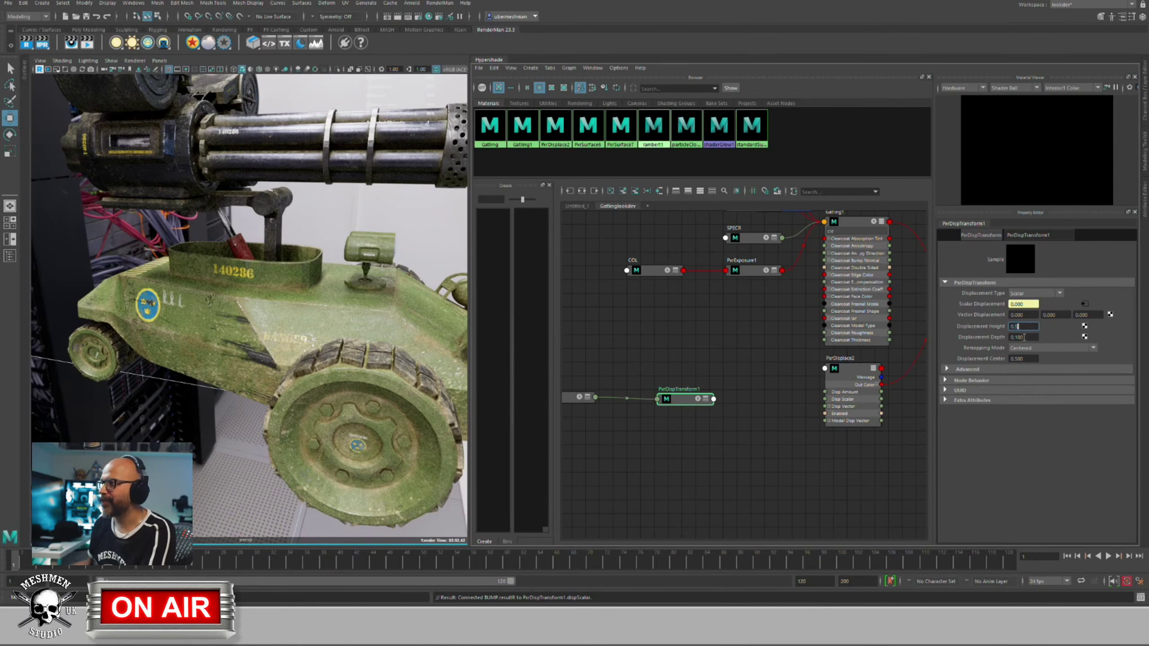
{"action": "double_click", "coordinate": [1017, 337]}
{"action": "type", "text": "0.5"}
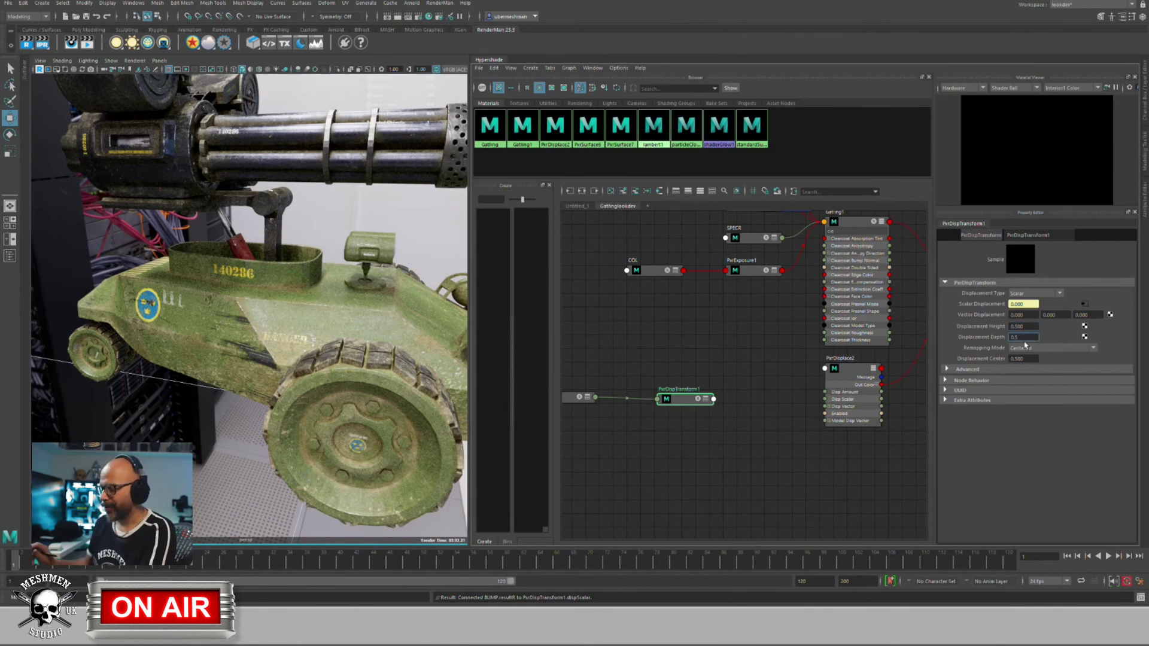
{"action": "key", "text": "Return"}
Step: Move PxrDisplace2 lower beneath the Gatling1 material and place PxrDispTransform1 roughly level with it
{"action": "left_click", "coordinate": [847, 369]}
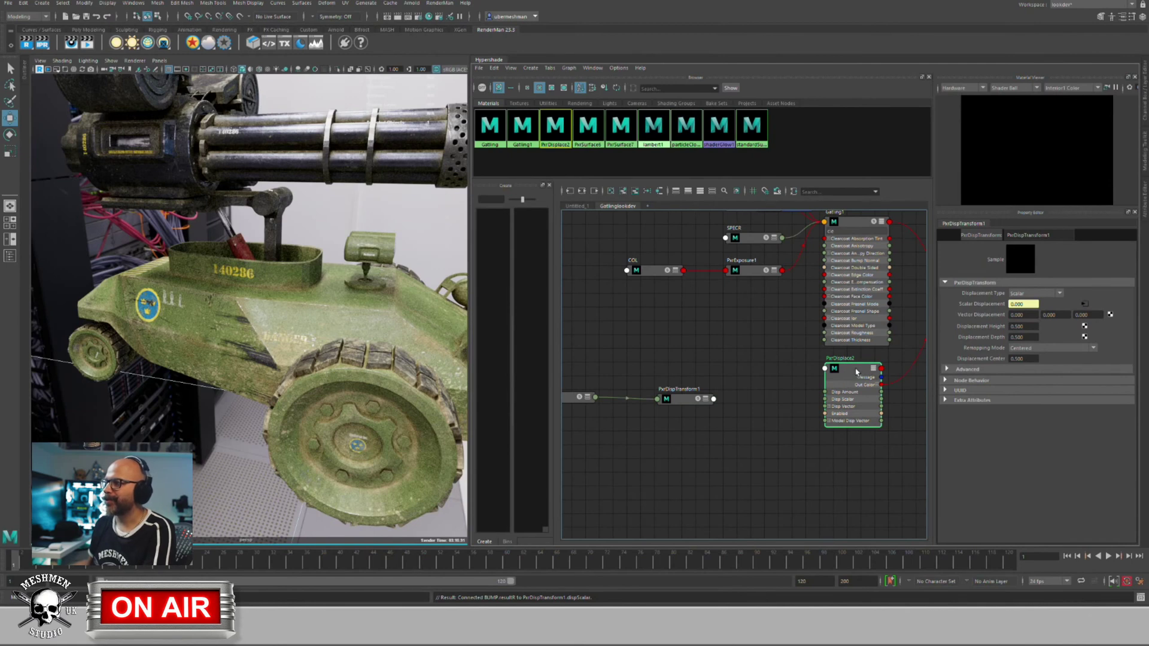
{"action": "left_click_drag", "start_coordinate": [848, 371], "coordinate": [846, 395]}
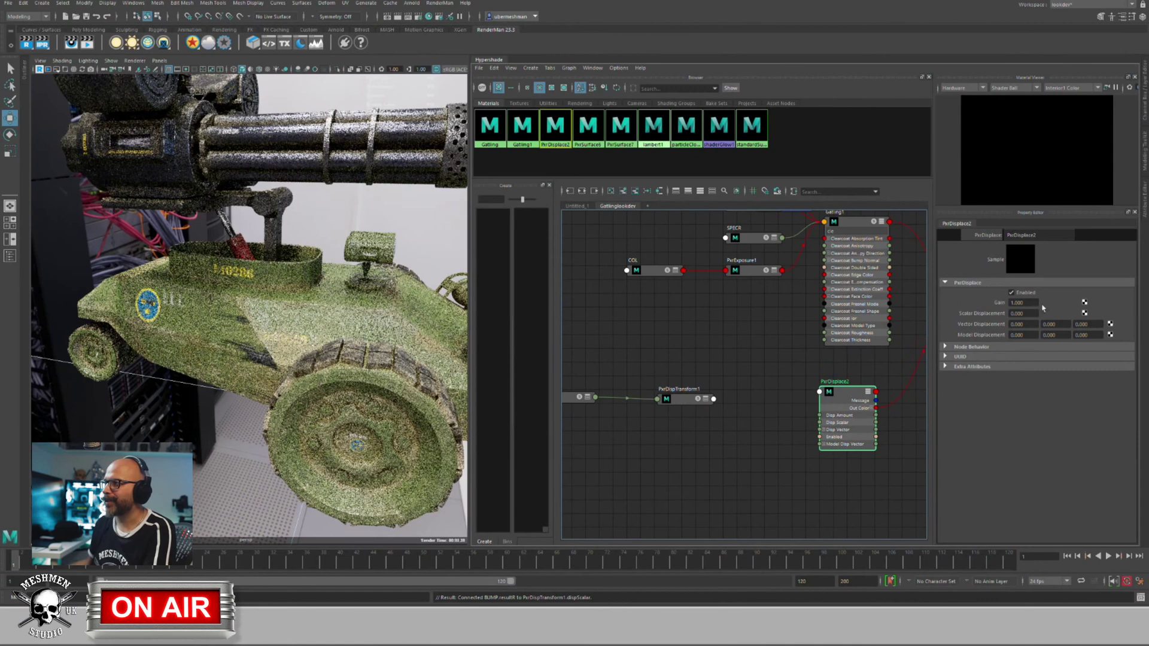
{"action": "left_click_drag", "start_coordinate": [687, 399], "coordinate": [690, 398]}
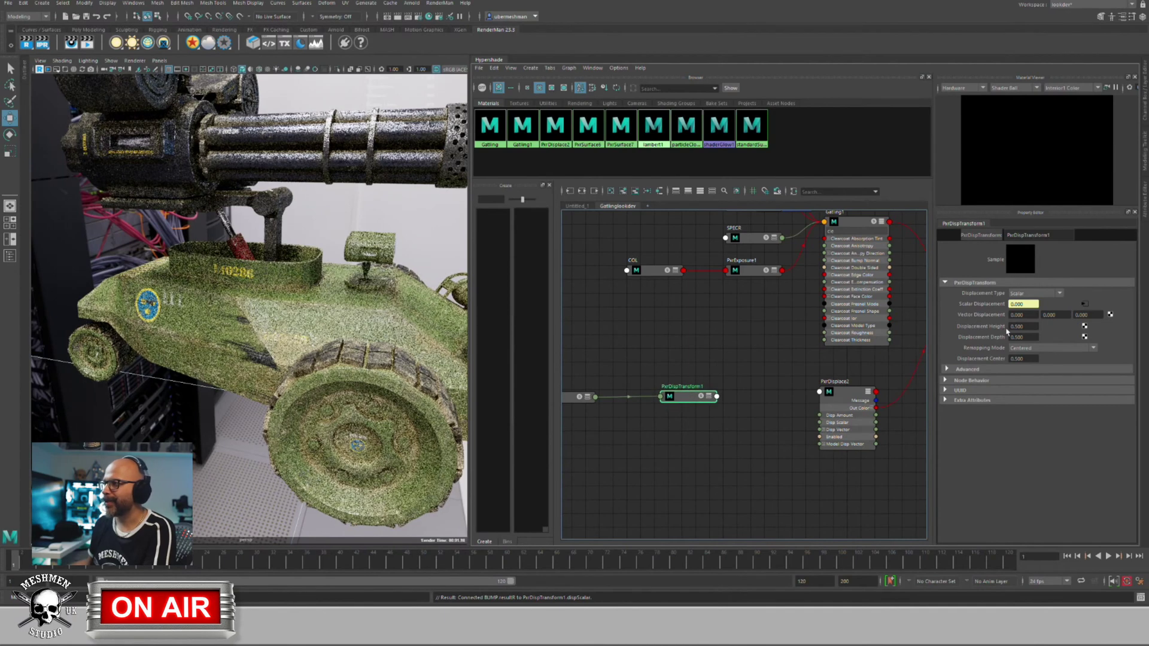
{"action": "left_click_drag", "start_coordinate": [691, 399], "coordinate": [681, 404]}
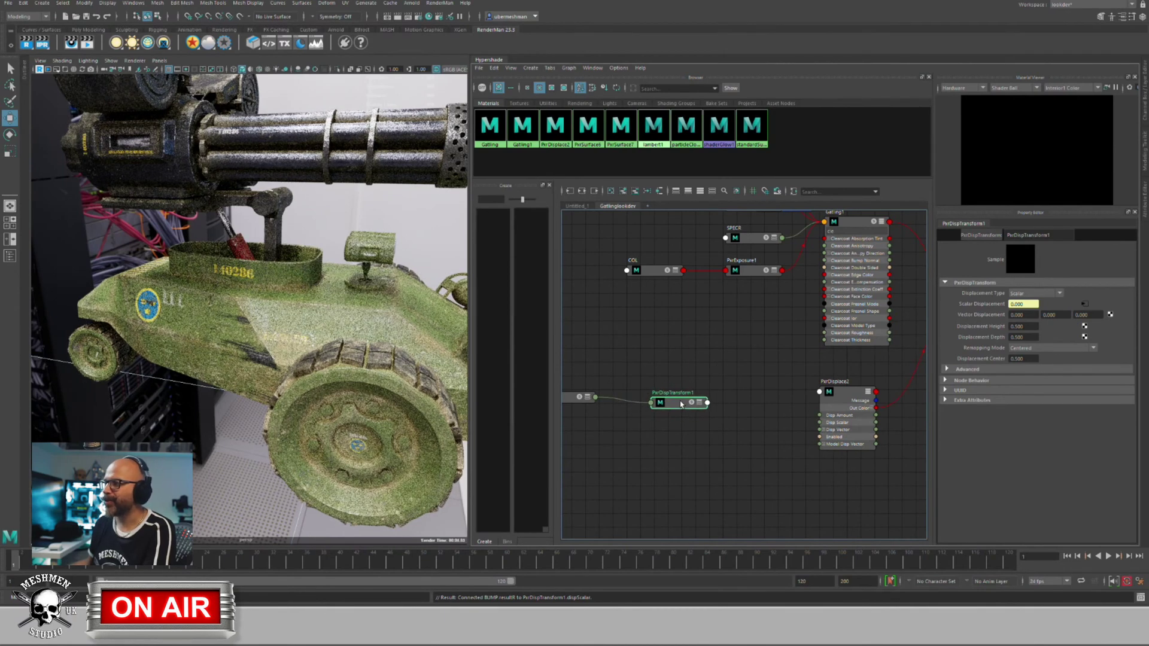
{"action": "left_click", "coordinate": [845, 393]}
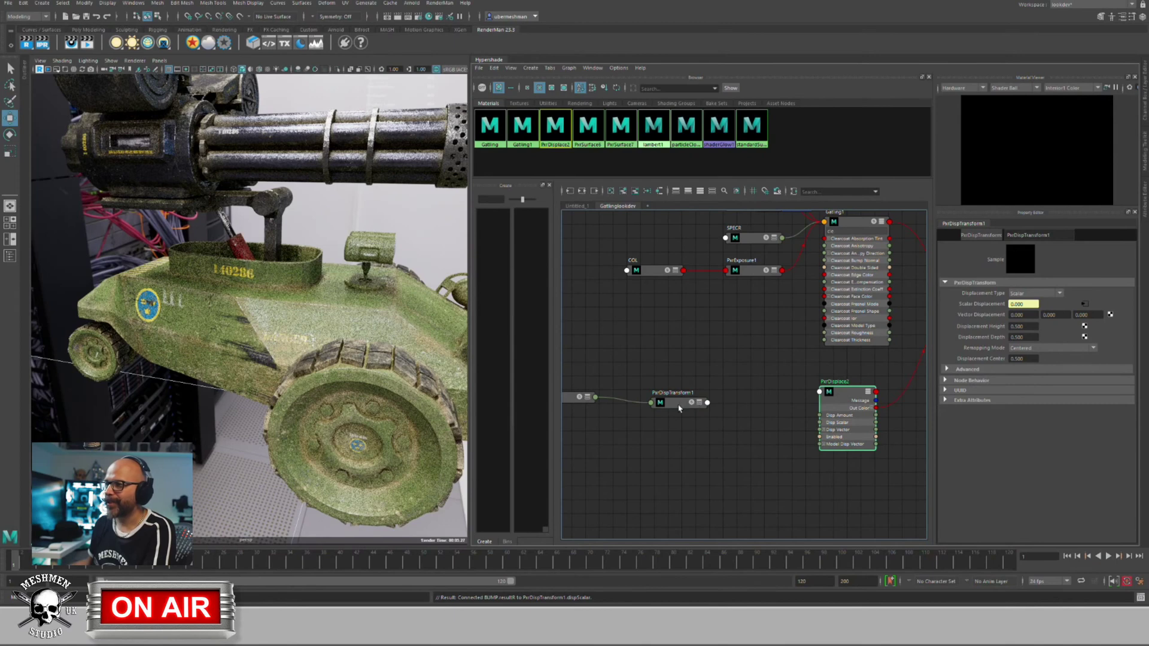
Step: Set both Displacement Height and Displacement Depth of PxrDispTransform1 to 0.1
{"action": "left_click", "coordinate": [680, 404]}
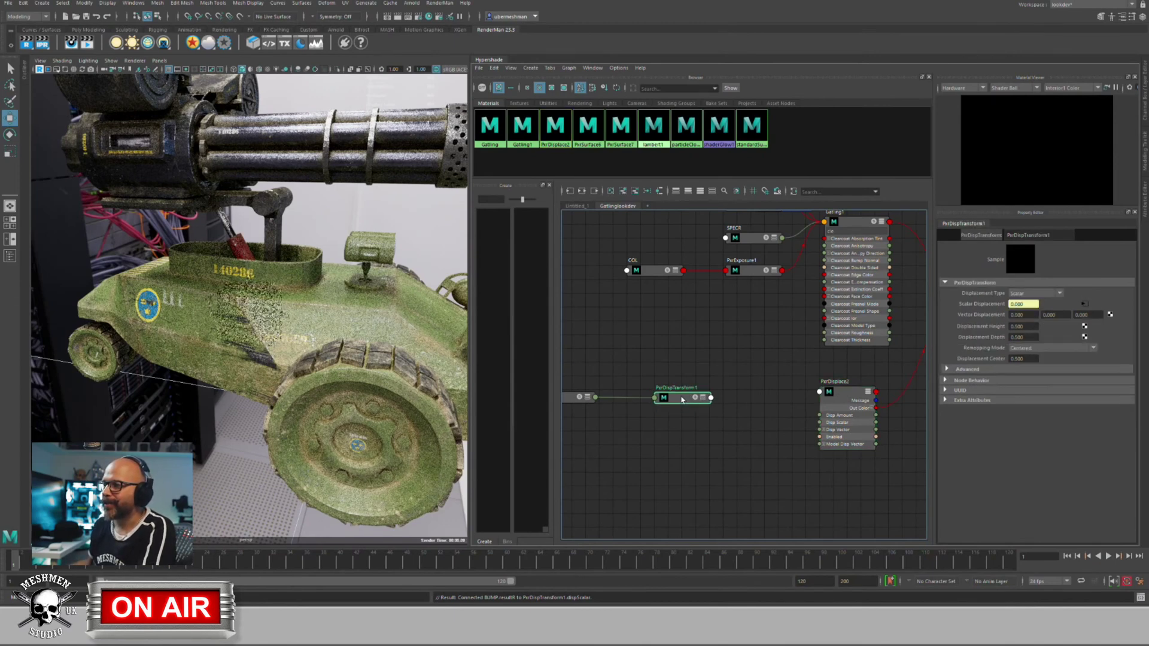
{"action": "left_click_drag", "start_coordinate": [682, 401], "coordinate": [704, 405]}
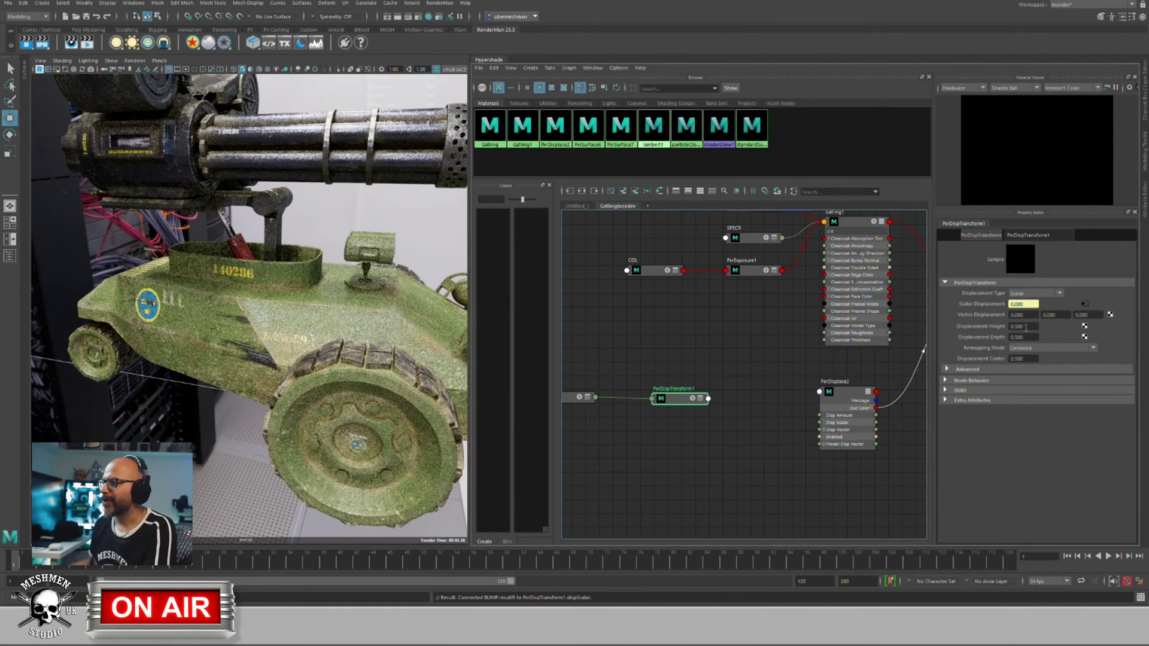
{"action": "left_click", "coordinate": [1025, 327]}
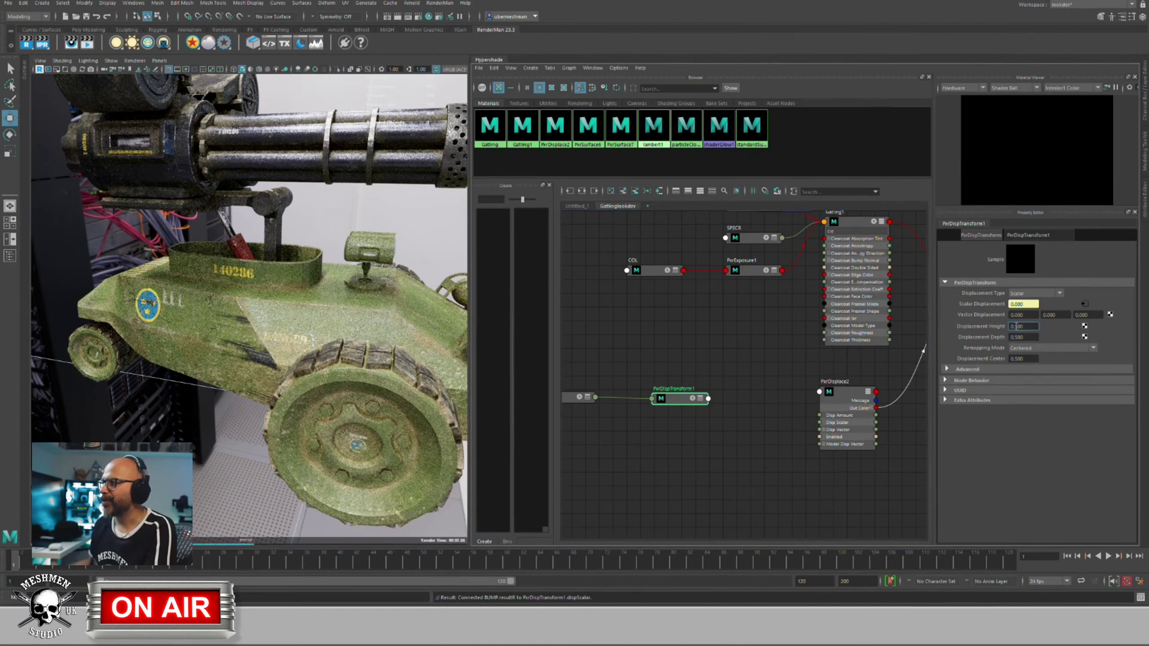
{"action": "type", "text": "0.1"}
{"action": "left_click", "coordinate": [1019, 336]}
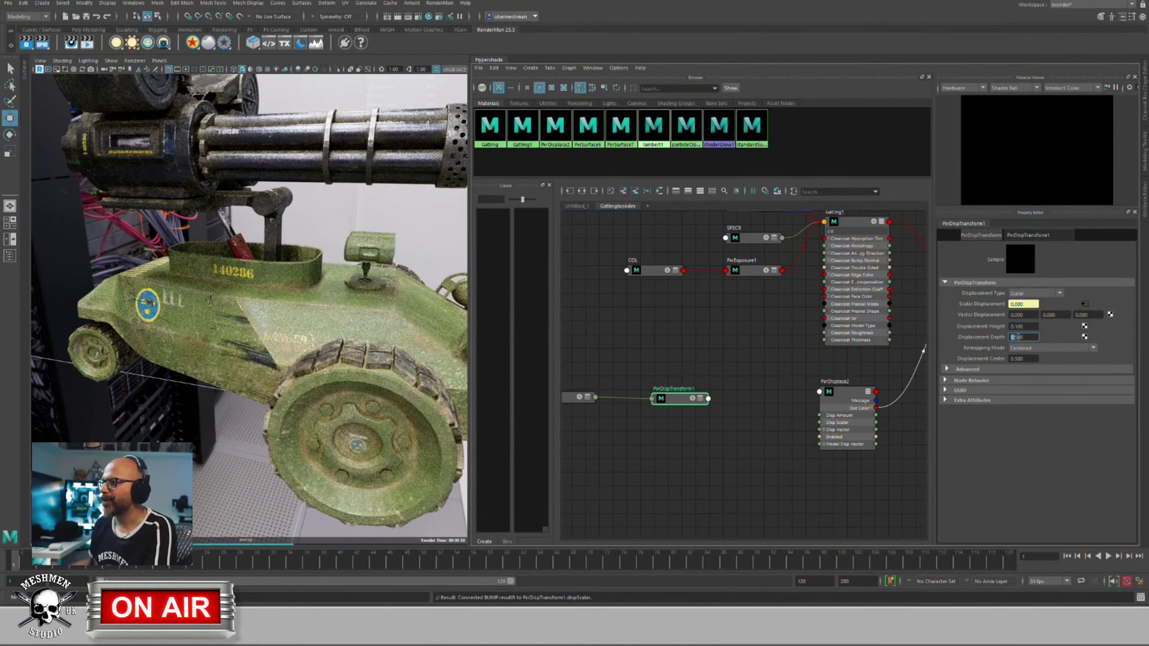
{"action": "double_click", "coordinate": [1019, 338]}
{"action": "type", "text": "1"}
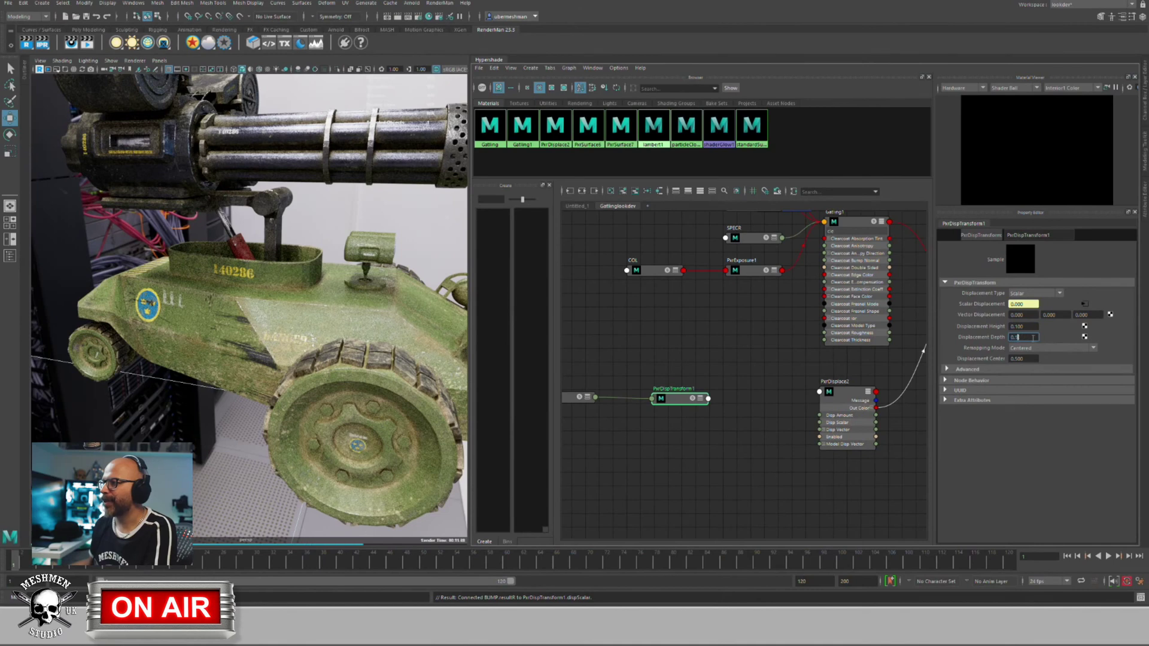
{"action": "key", "text": "Return"}
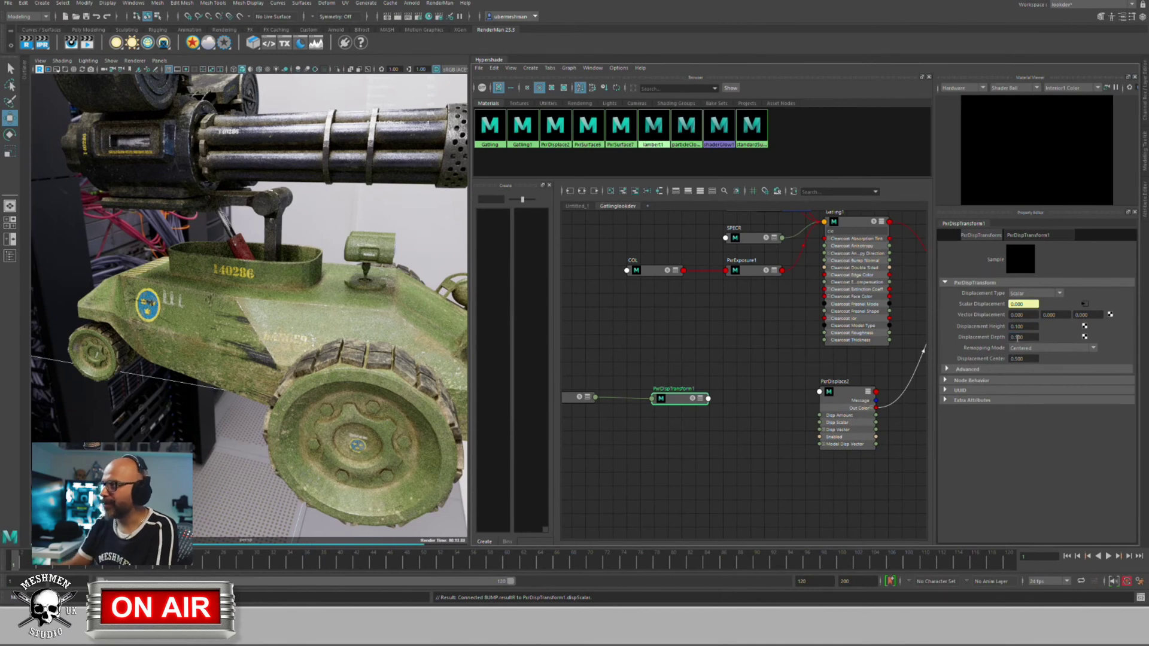
Step: Expand PxrDispTransform1 in the node graph and try to reveal its output attributes for connecting
{"action": "left_click", "coordinate": [700, 398]}
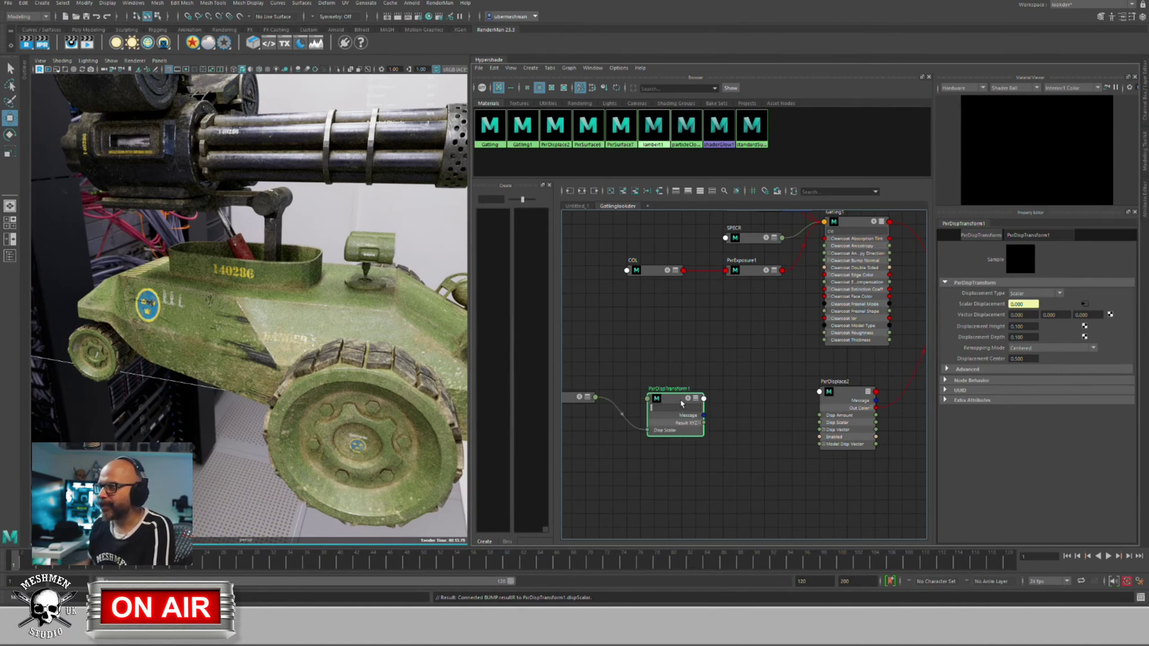
{"action": "left_click_drag", "start_coordinate": [681, 404], "coordinate": [688, 403]}
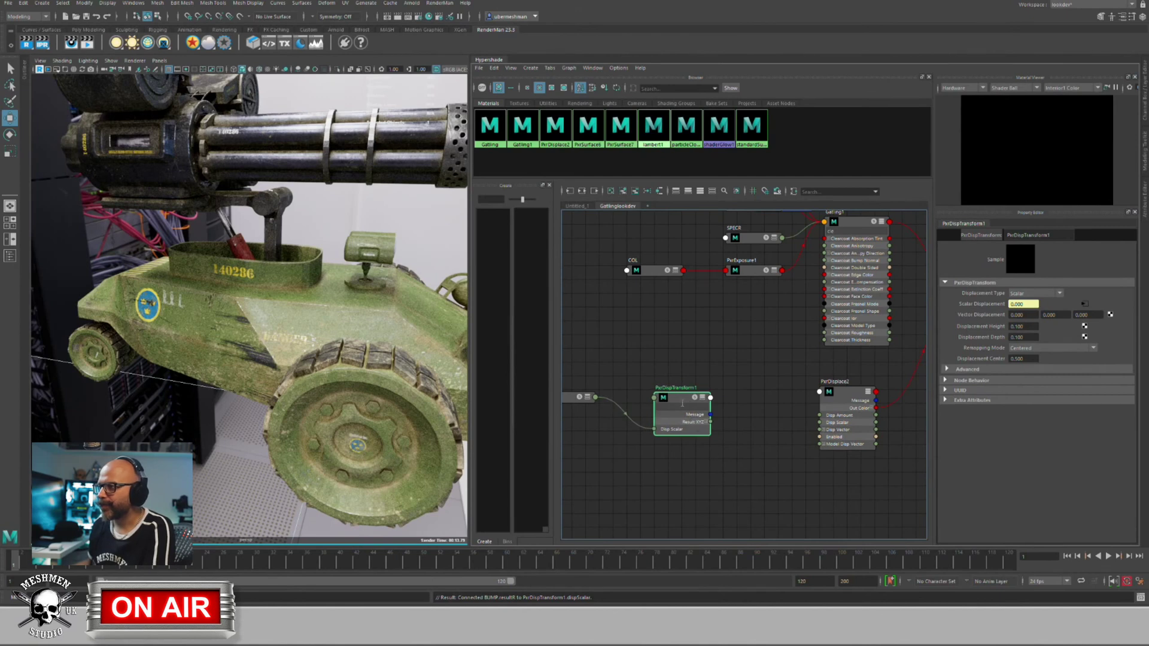
{"action": "key", "text": "1"}
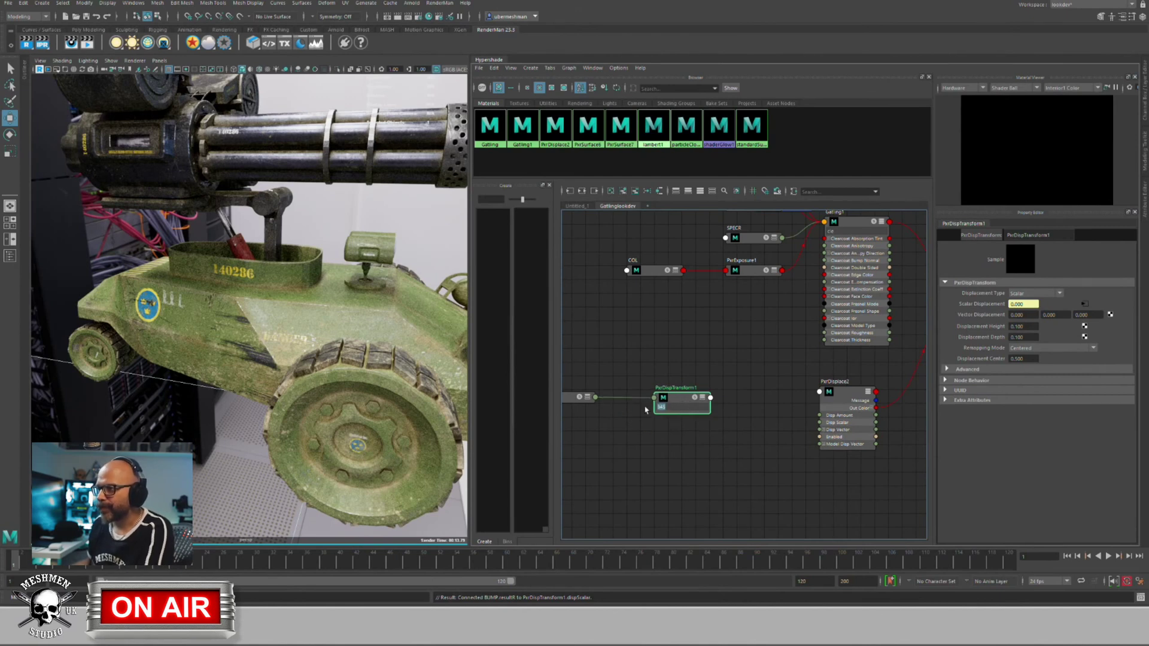
{"action": "key", "text": "2"}
{"action": "left_click", "coordinate": [713, 430]}
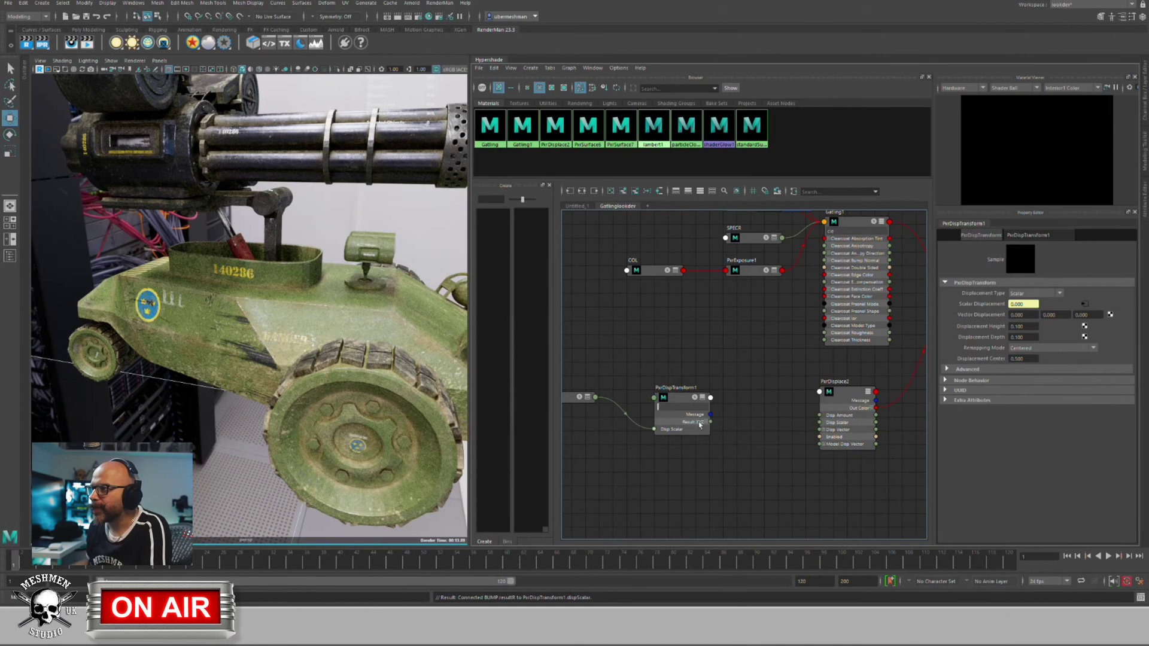
{"action": "left_click_drag", "start_coordinate": [680, 404], "coordinate": [727, 426]}
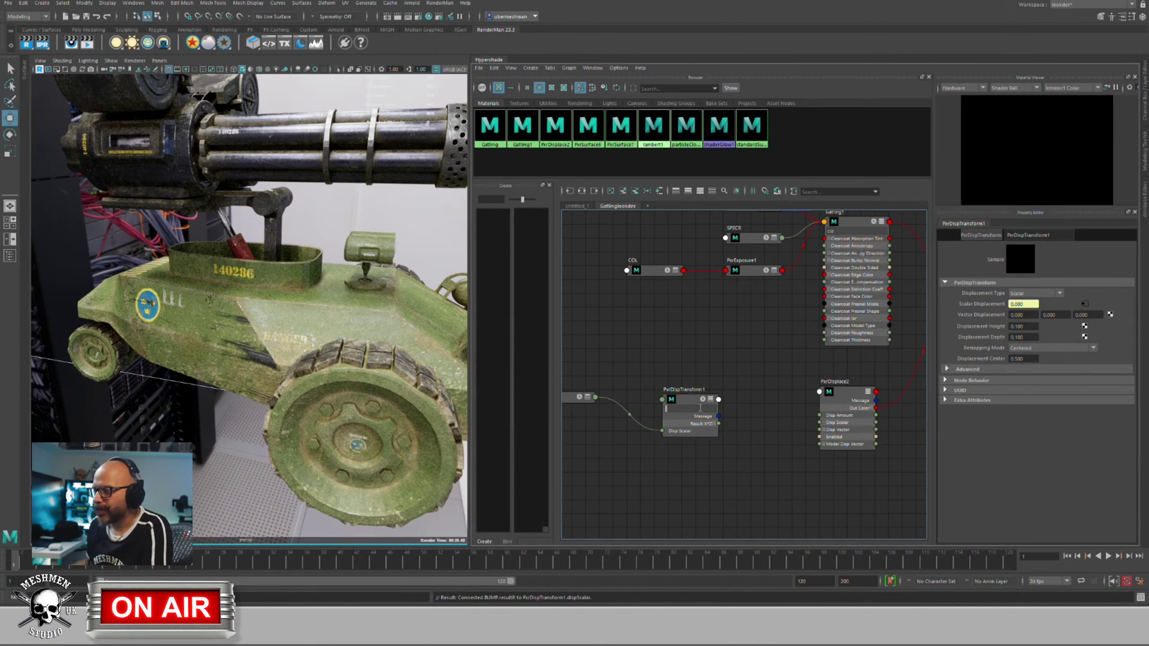
{"action": "type", "text": "r"}
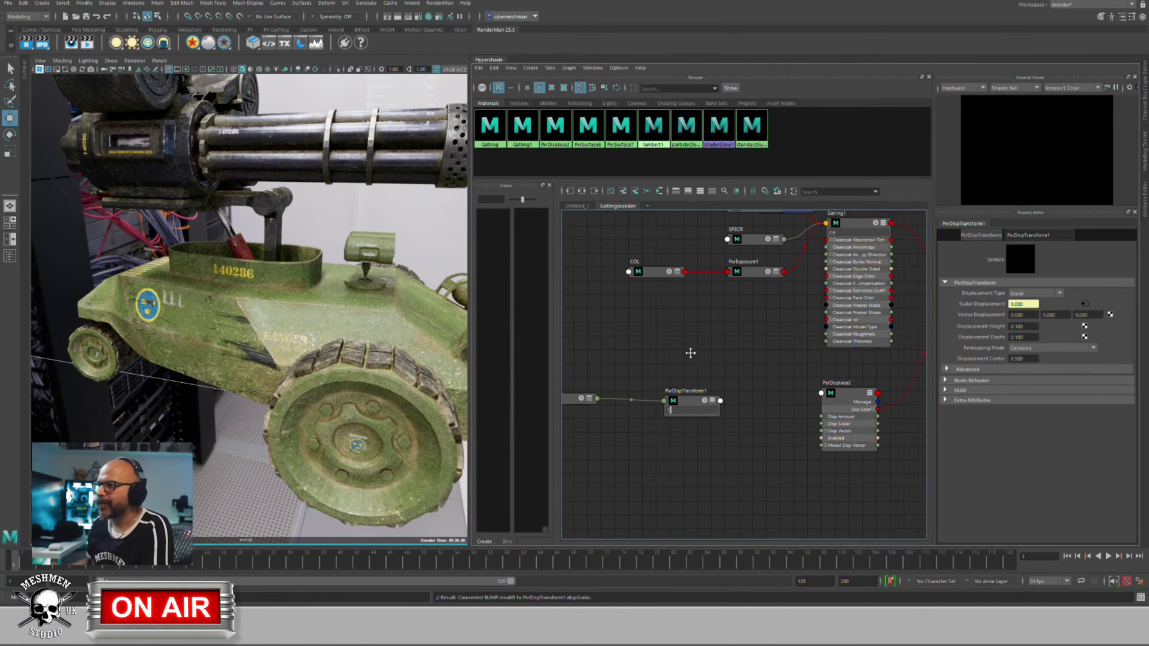
Step: Create a second PxrDispTransform node in the Gatling material graph
{"action": "key", "text": "Tab"}
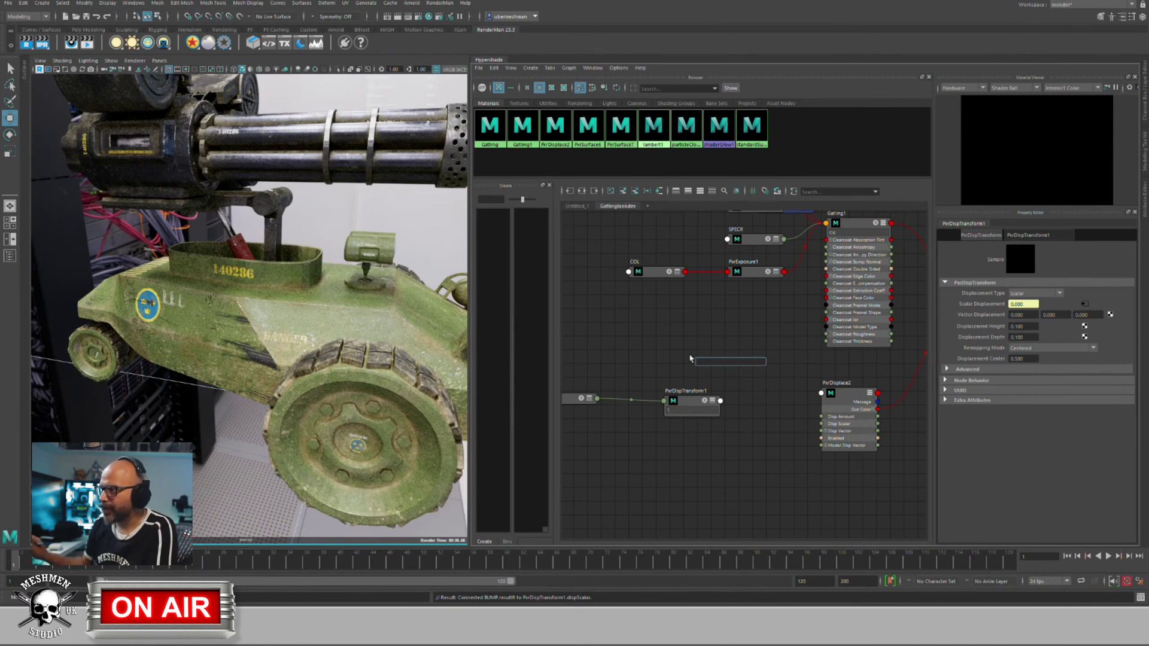
{"action": "left_click", "coordinate": [691, 402]}
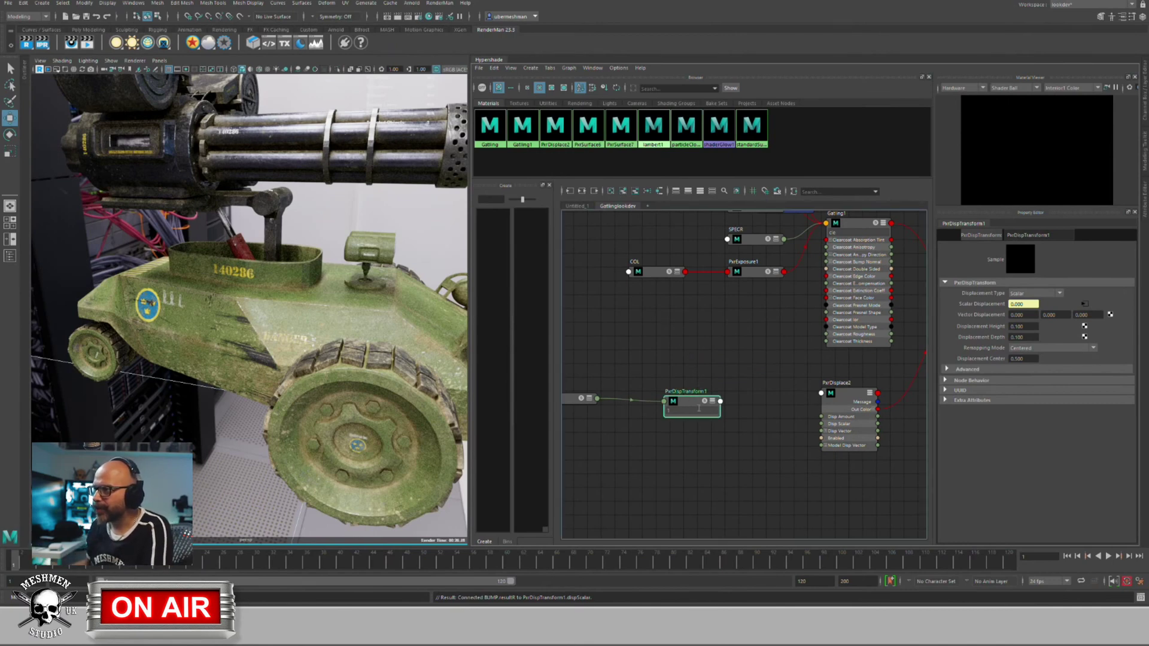
{"action": "left_click", "coordinate": [685, 368]}
{"action": "key", "text": "Tab"}
{"action": "type", "text": "px"}
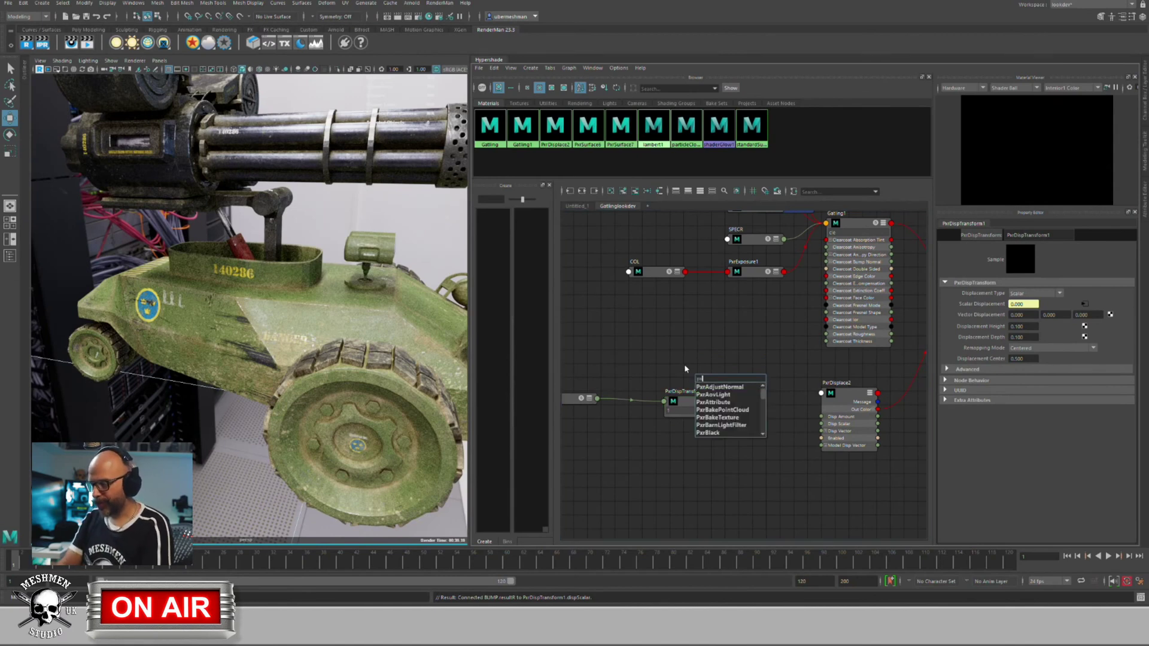
{"action": "type", "text": "rdis"}
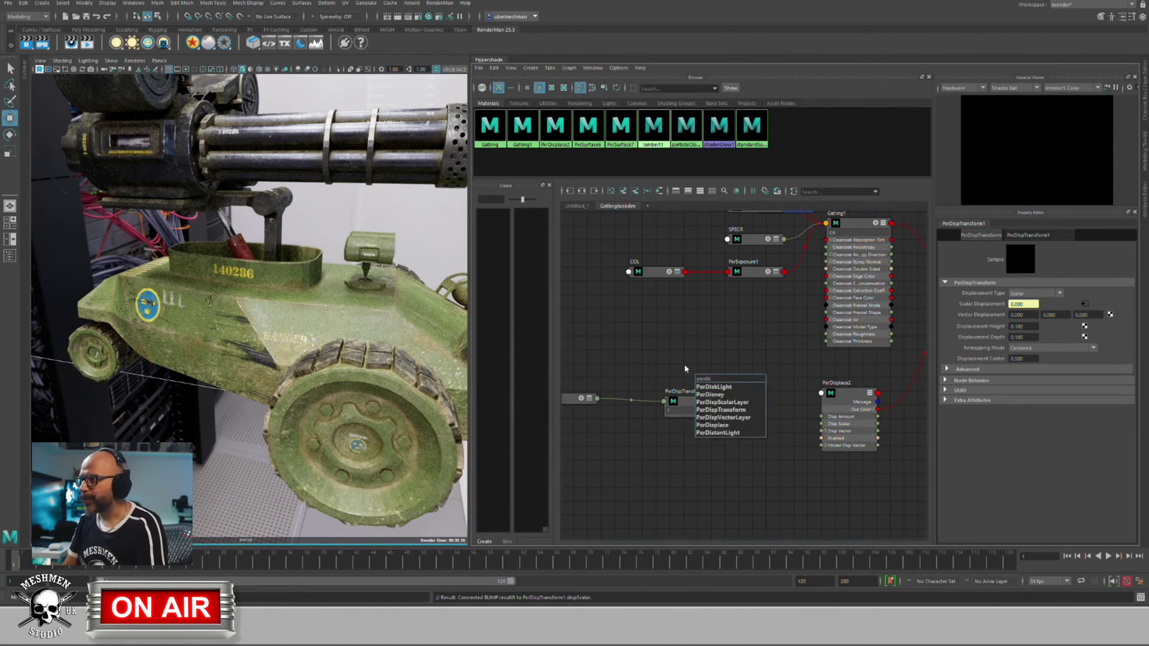
{"action": "key", "text": "Down"}
{"action": "key", "text": "Down"}
{"action": "key", "text": "Down"}
{"action": "key", "text": "Down"}
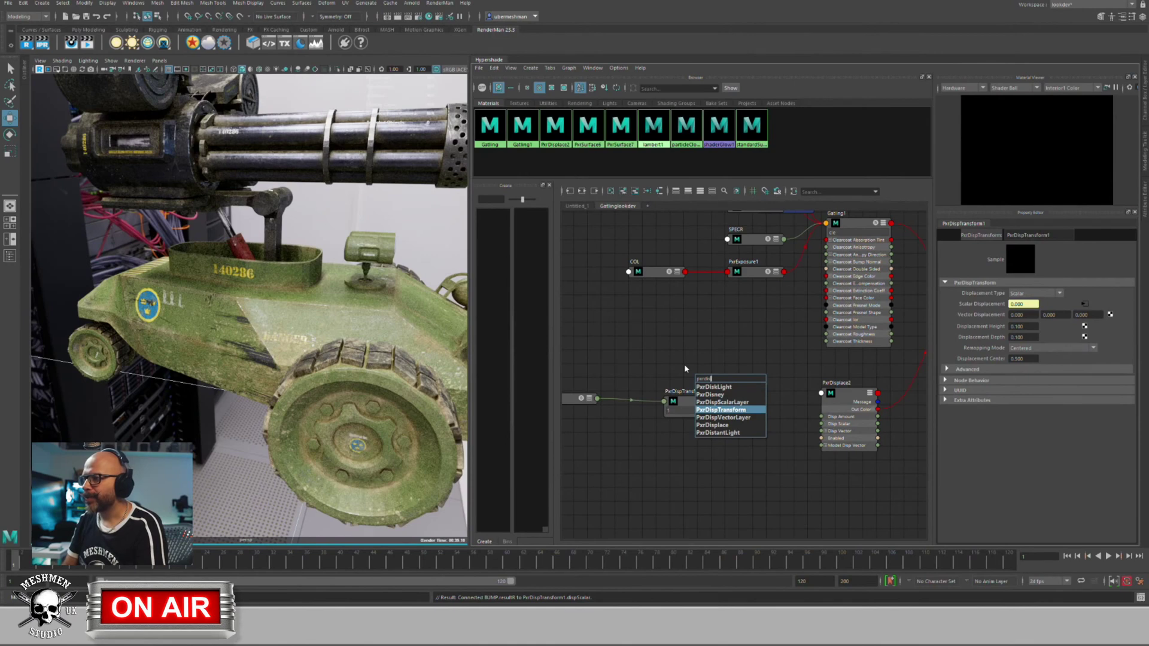
{"action": "key", "text": "Return"}
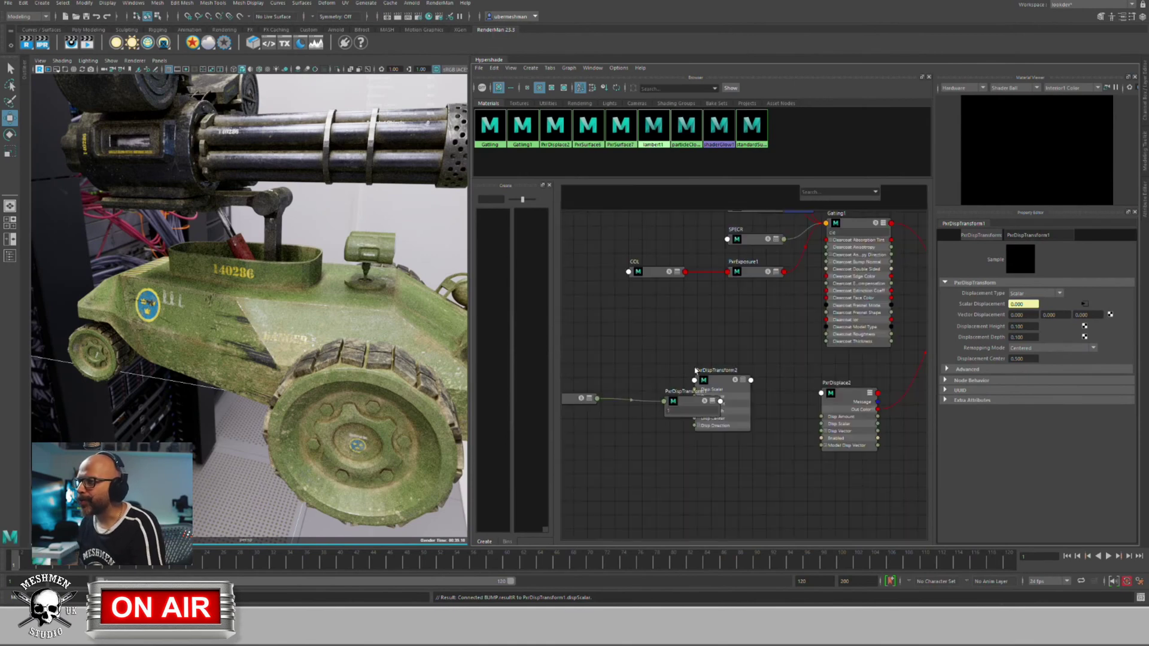
Step: Move the old PxrDispTransform1 node clear of the new one and delete it from the graph
{"action": "mouse_move", "coordinate": [694, 370]}
{"action": "left_mouse_down"}
{"action": "mouse_move", "coordinate": [733, 395]}
{"action": "mouse_move", "coordinate": [680, 401]}
{"action": "mouse_move", "coordinate": [679, 364]}
{"action": "left_mouse_up"}
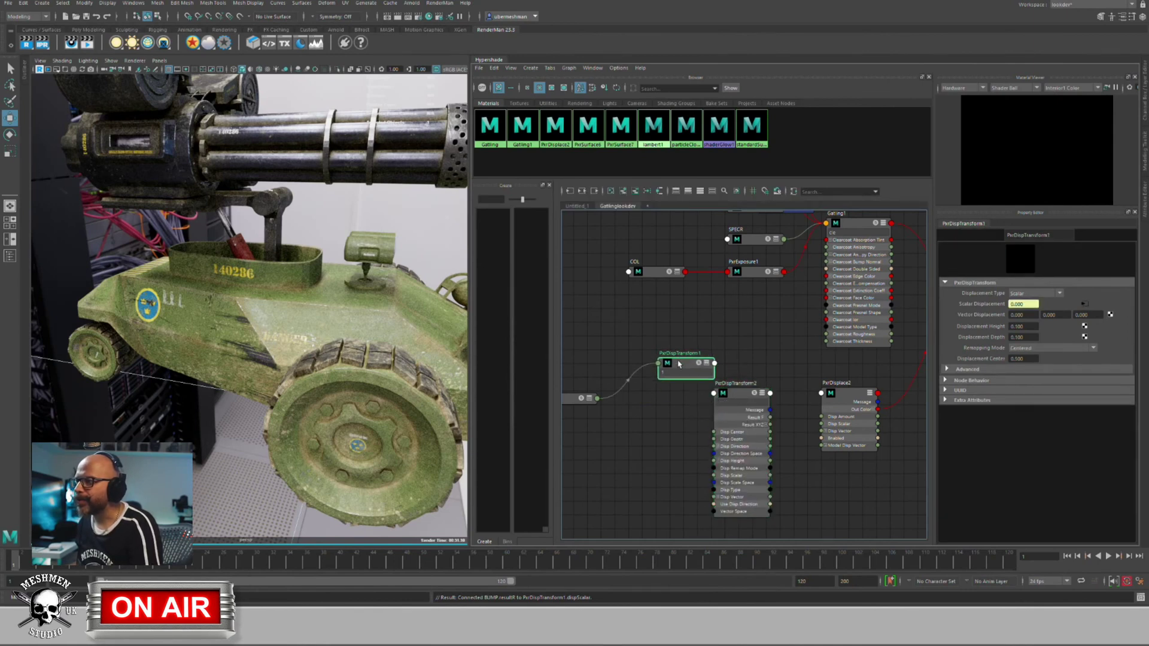
{"action": "key", "text": "BackSpace"}
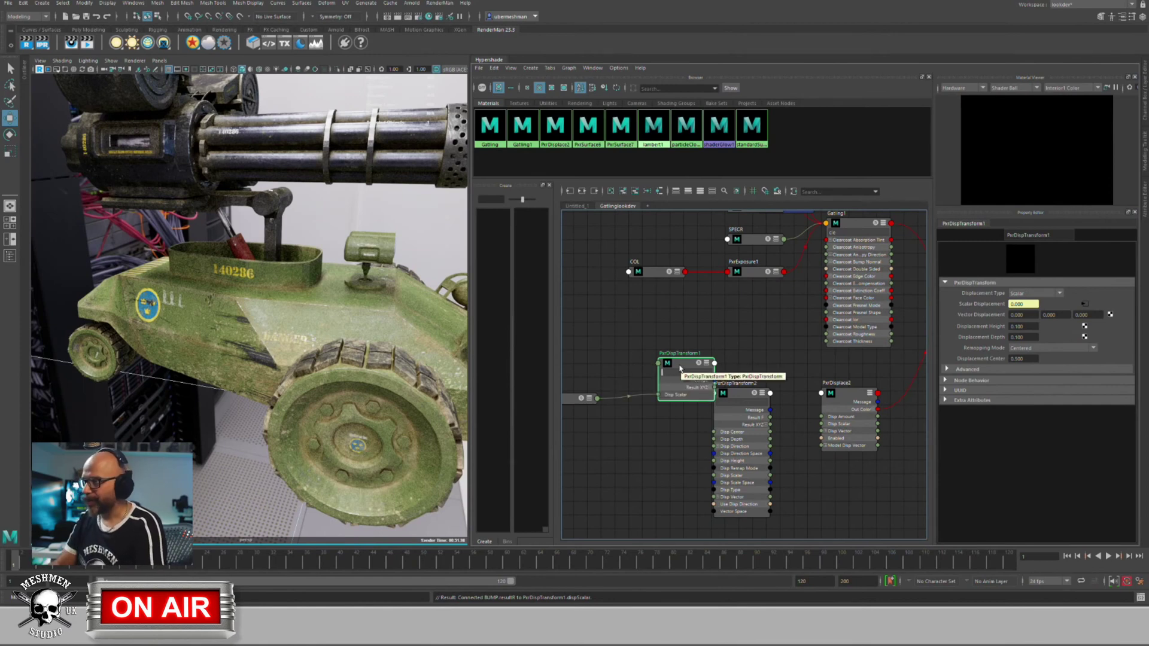
{"action": "type", "text": "1"}
{"action": "key", "text": "BackSpace"}
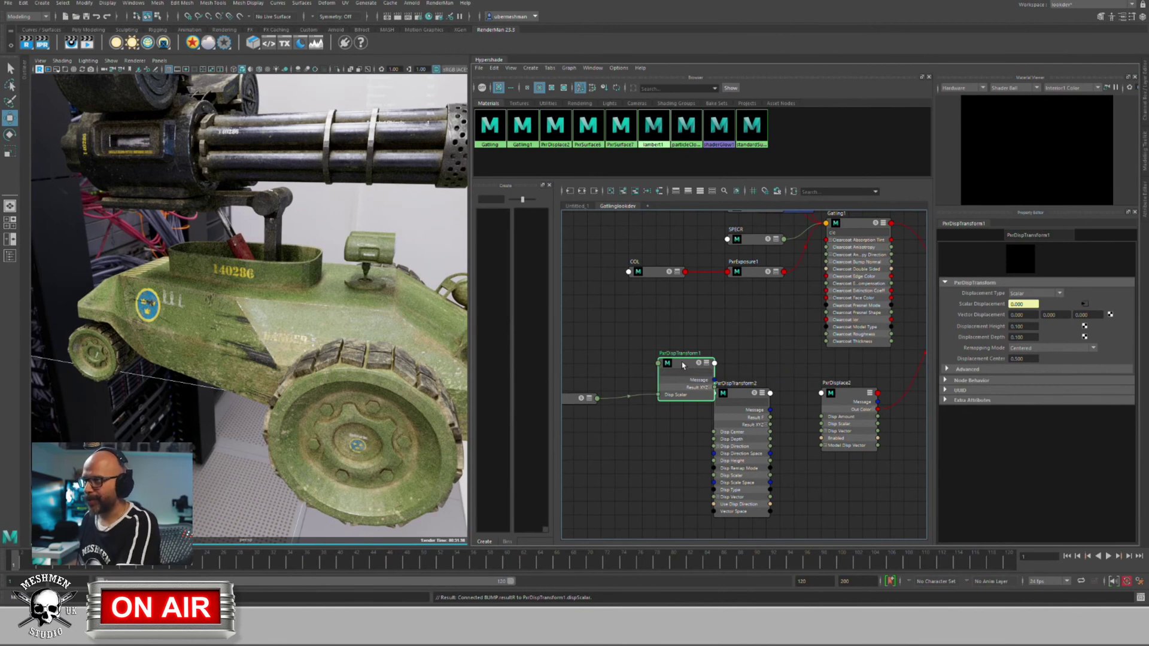
{"action": "left_click_drag", "start_coordinate": [682, 365], "coordinate": [680, 357]}
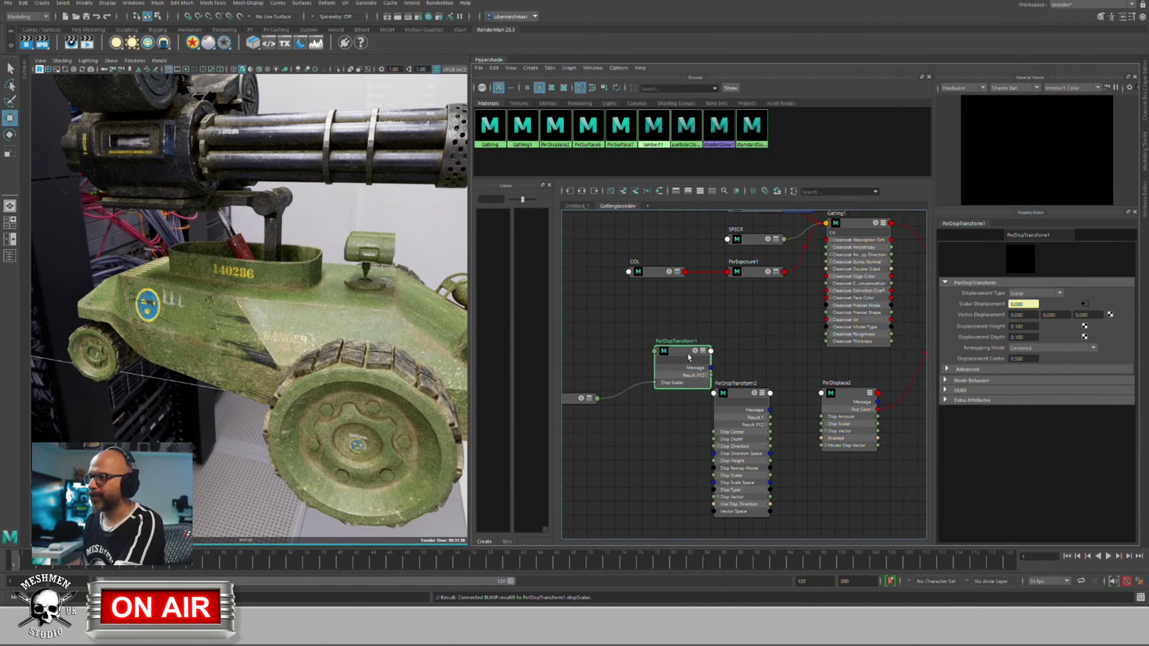
{"action": "key", "text": "Delete"}
Step: Connect the BUMP texture's Result R output to the Disp Scalar input of PxrDispTransform2
{"action": "left_click_drag", "start_coordinate": [600, 400], "coordinate": [637, 441]}
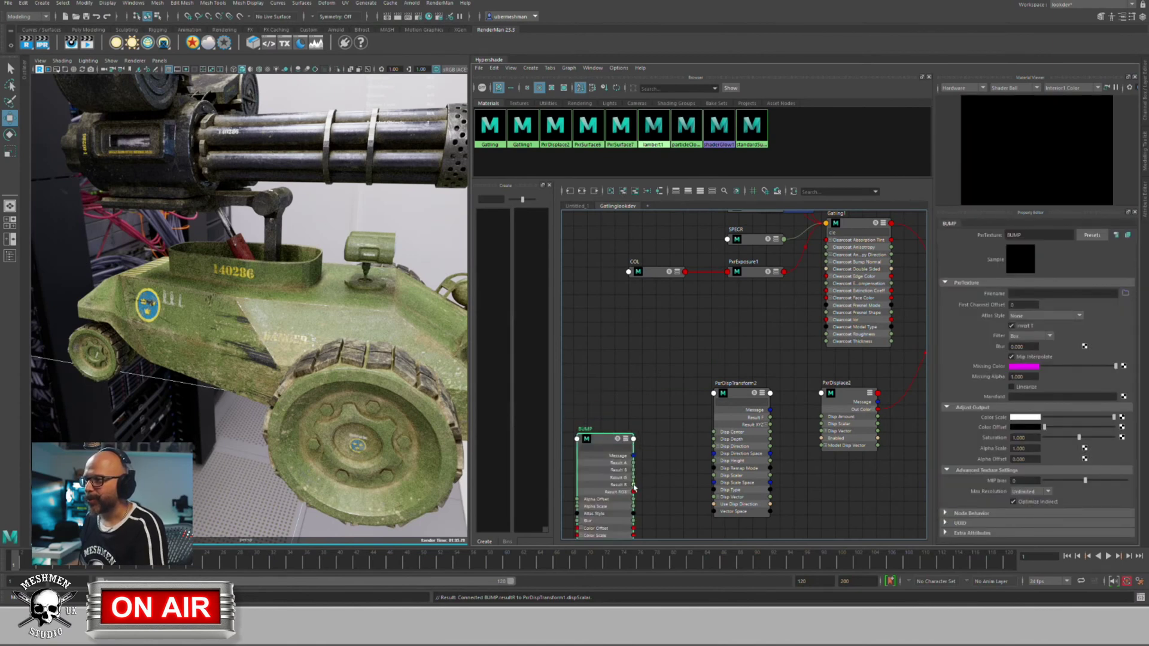
{"action": "left_click_drag", "start_coordinate": [635, 488], "coordinate": [717, 476]}
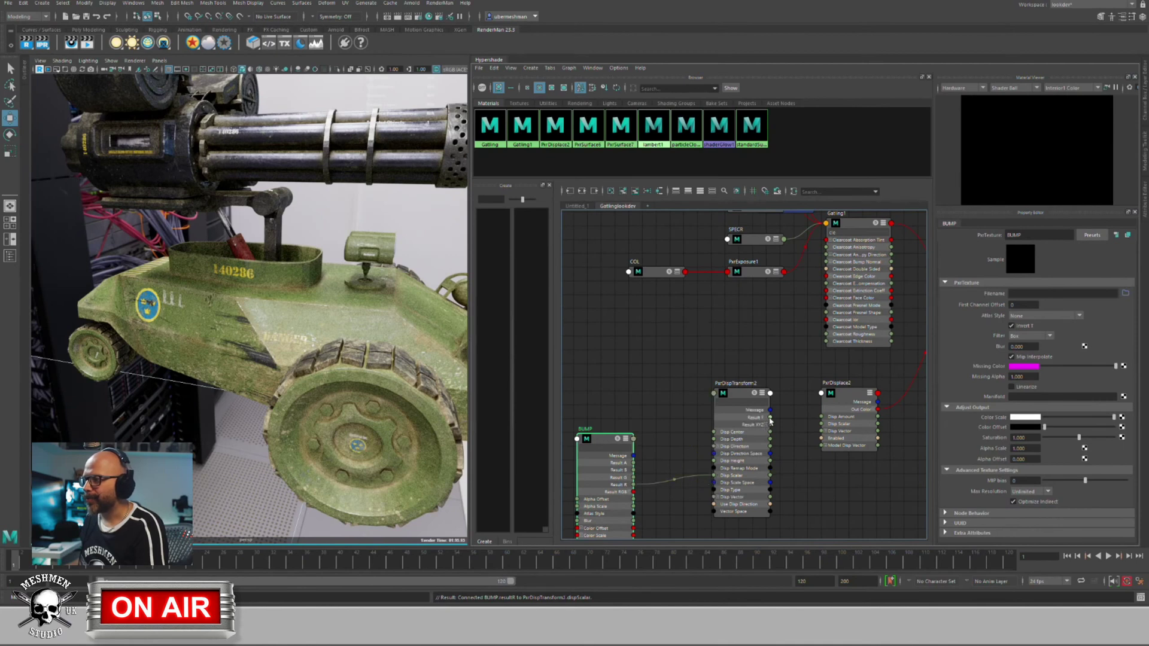
{"action": "mouse_move", "coordinate": [770, 417]}
{"action": "left_mouse_down"}
{"action": "mouse_move", "coordinate": [829, 431]}
{"action": "mouse_move", "coordinate": [776, 411]}
{"action": "left_mouse_up"}
{"action": "left_click", "coordinate": [789, 386]}
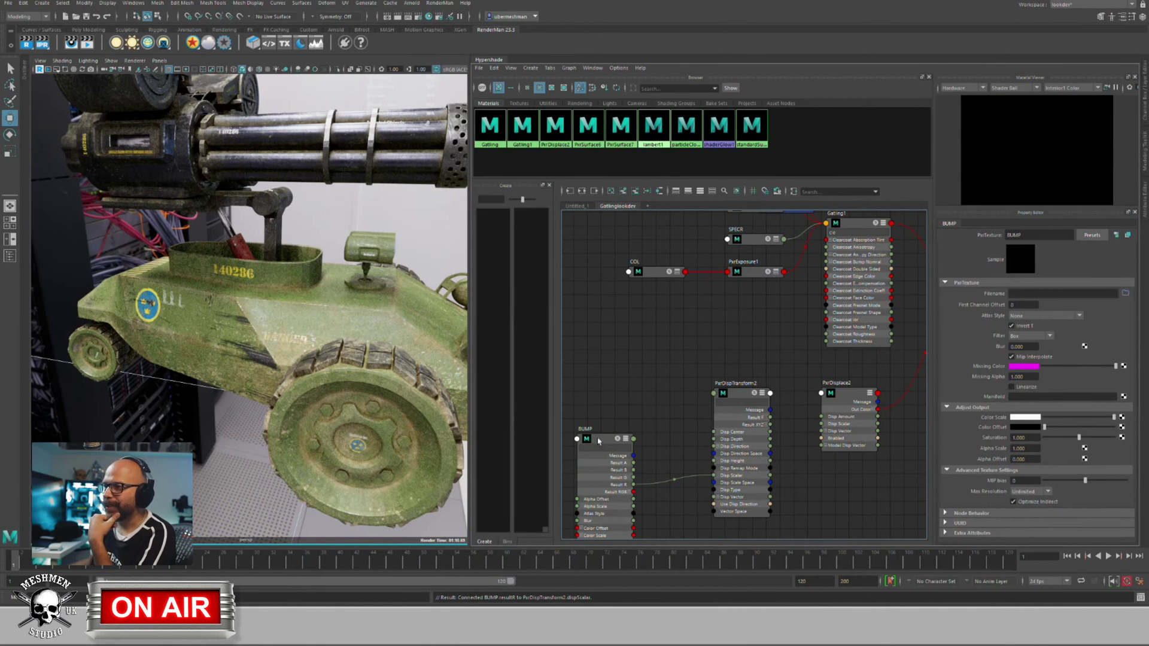
Step: Raise the BUMP node beside PxrDispTransform2 and connect the transform's Result F output to PxrDisplace2's Disp Scalar input
{"action": "left_click_drag", "start_coordinate": [598, 441], "coordinate": [612, 403]}
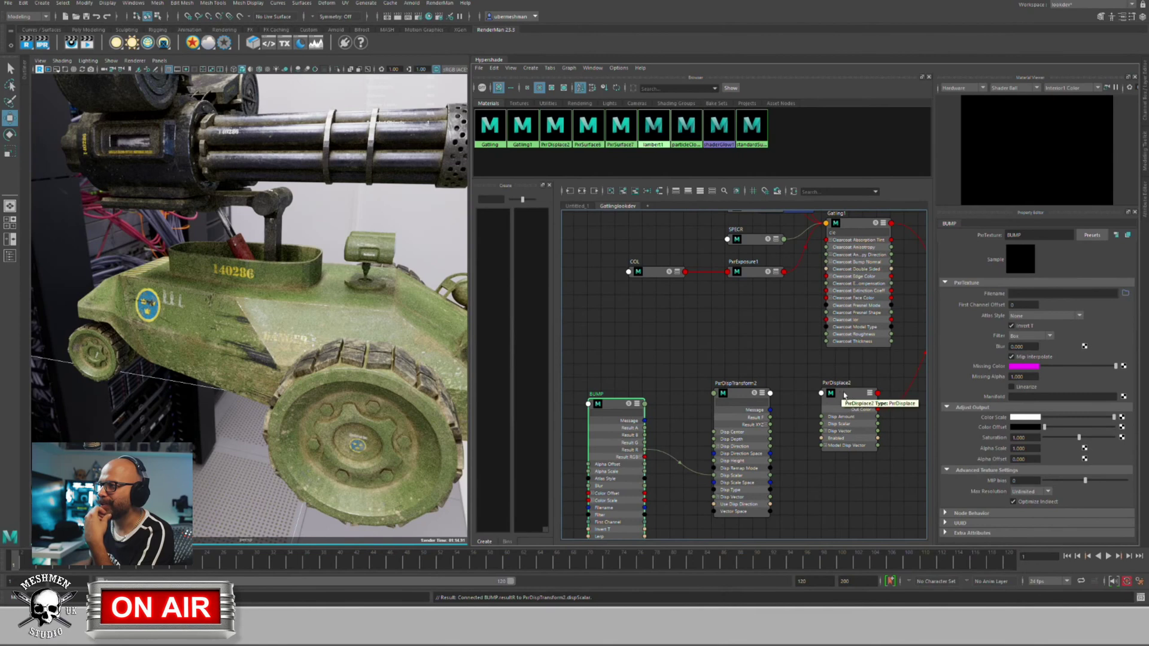
{"action": "left_click_drag", "start_coordinate": [847, 409], "coordinate": [843, 408]}
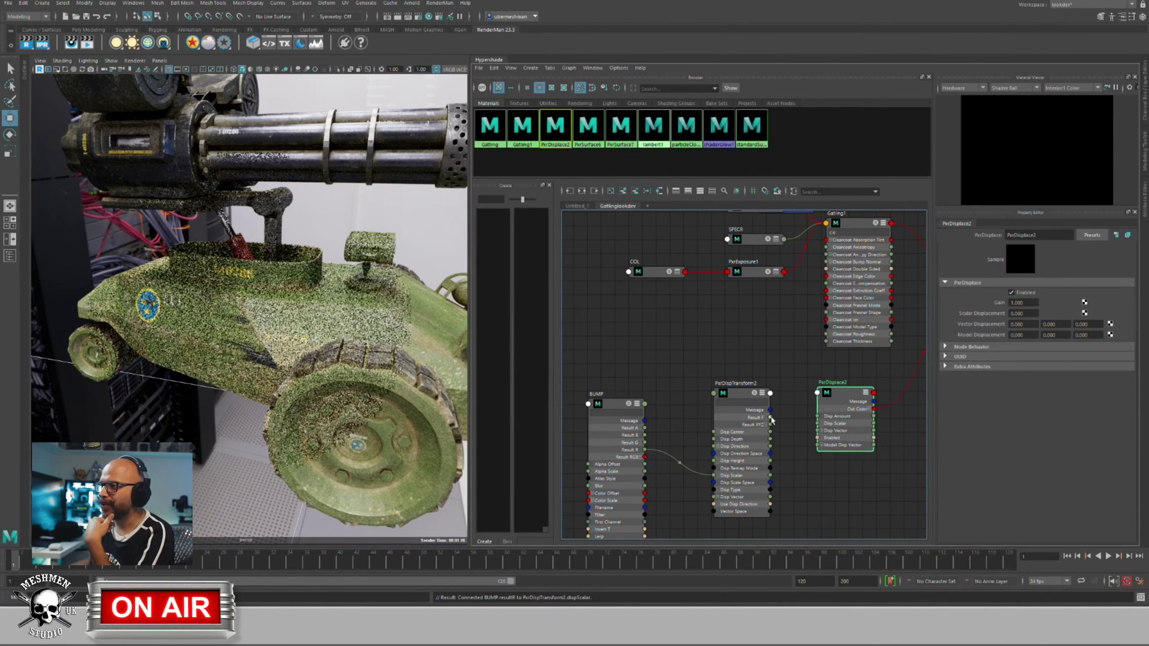
{"action": "left_click_drag", "start_coordinate": [770, 418], "coordinate": [817, 423]}
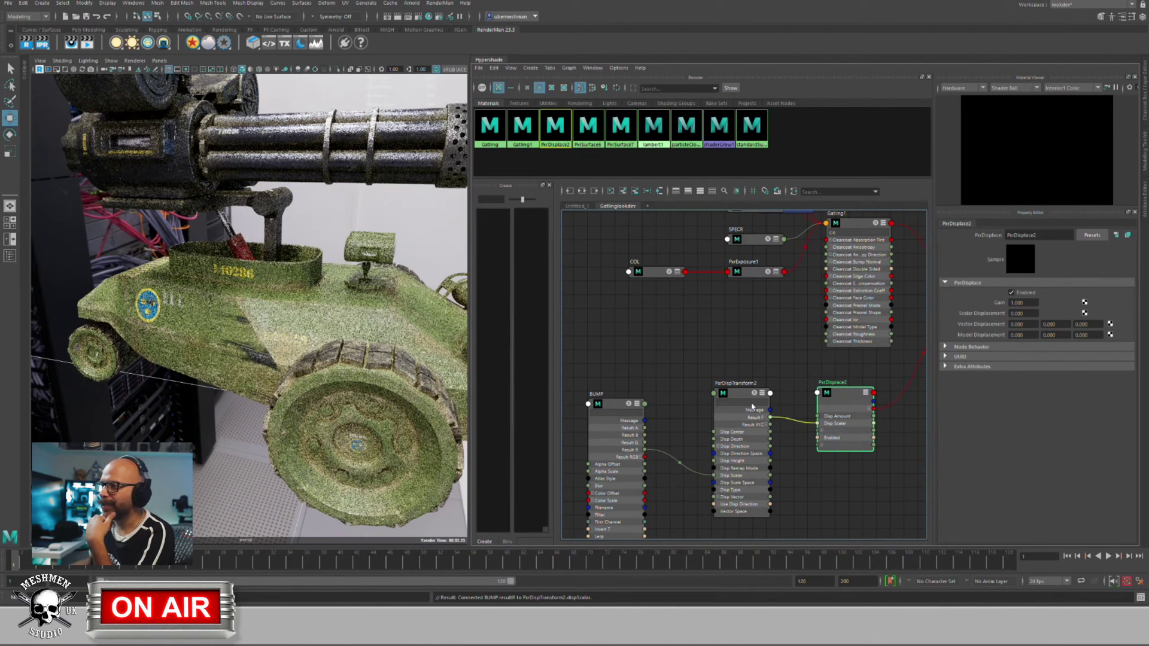
Step: Move PxrDispTransform2 slightly up and set its Remapping Mode to Centered
{"action": "left_click_drag", "start_coordinate": [733, 407], "coordinate": [732, 382]}
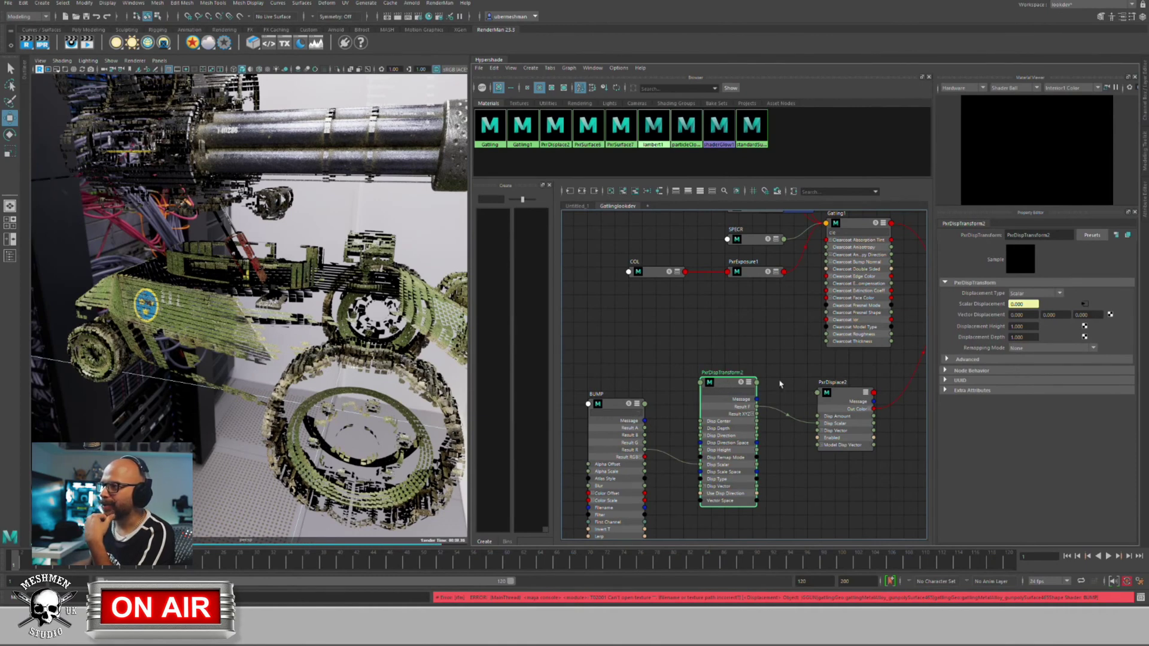
{"action": "left_click", "coordinate": [1011, 347]}
{"action": "left_click", "coordinate": [1022, 368]}
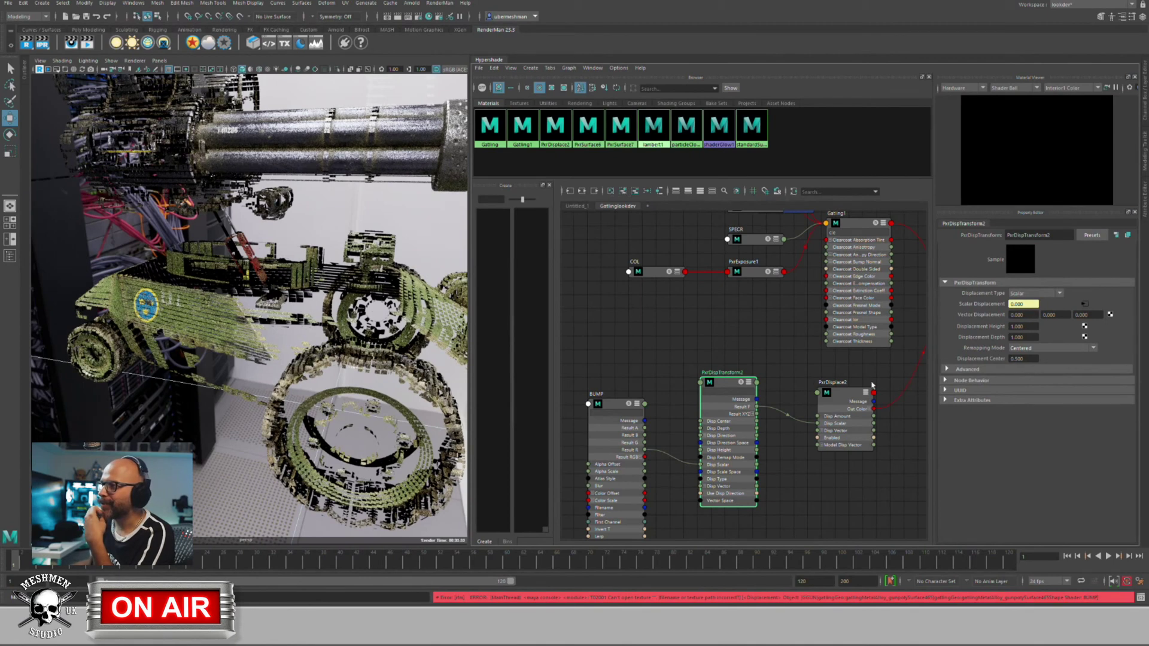
Step: Set PxrDispTransform2's Displacement Height and Displacement Depth to 0.1
{"action": "left_click_drag", "start_coordinate": [729, 385], "coordinate": [732, 384]}
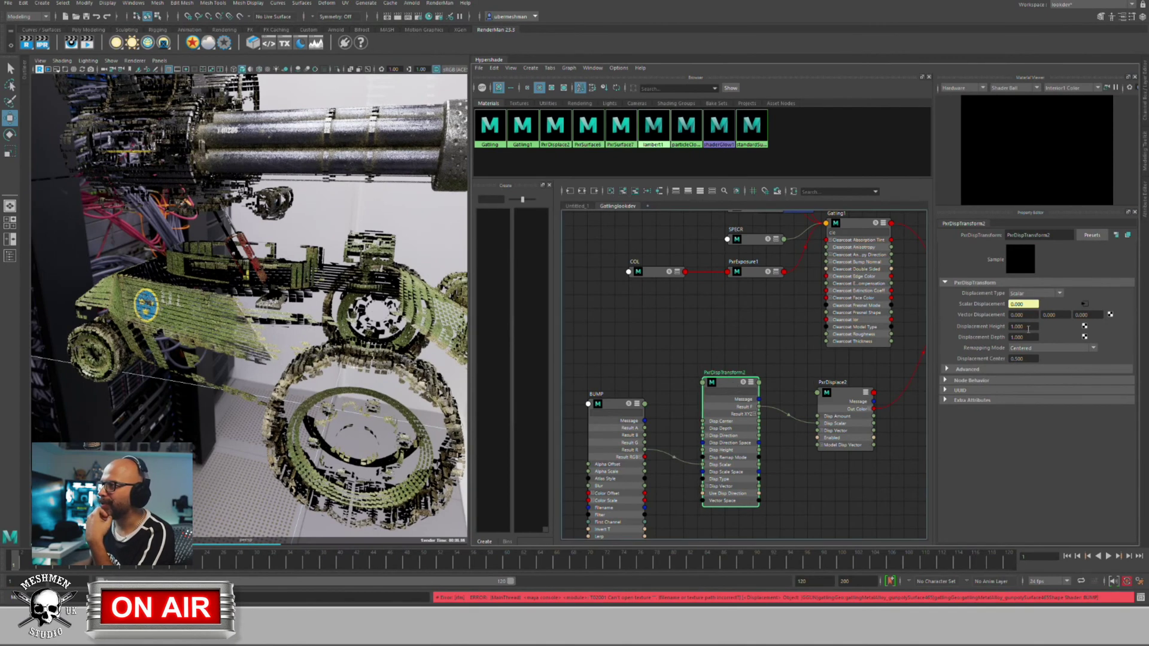
{"action": "left_click", "coordinate": [1028, 328]}
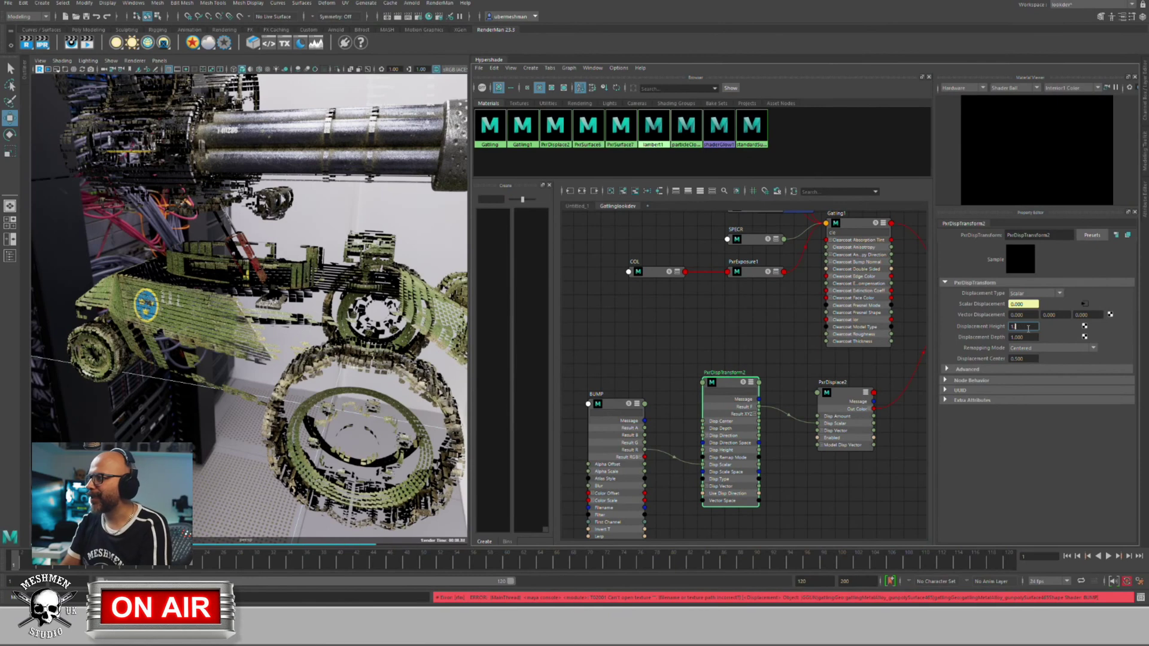
{"action": "key", "text": "BackSpace"}
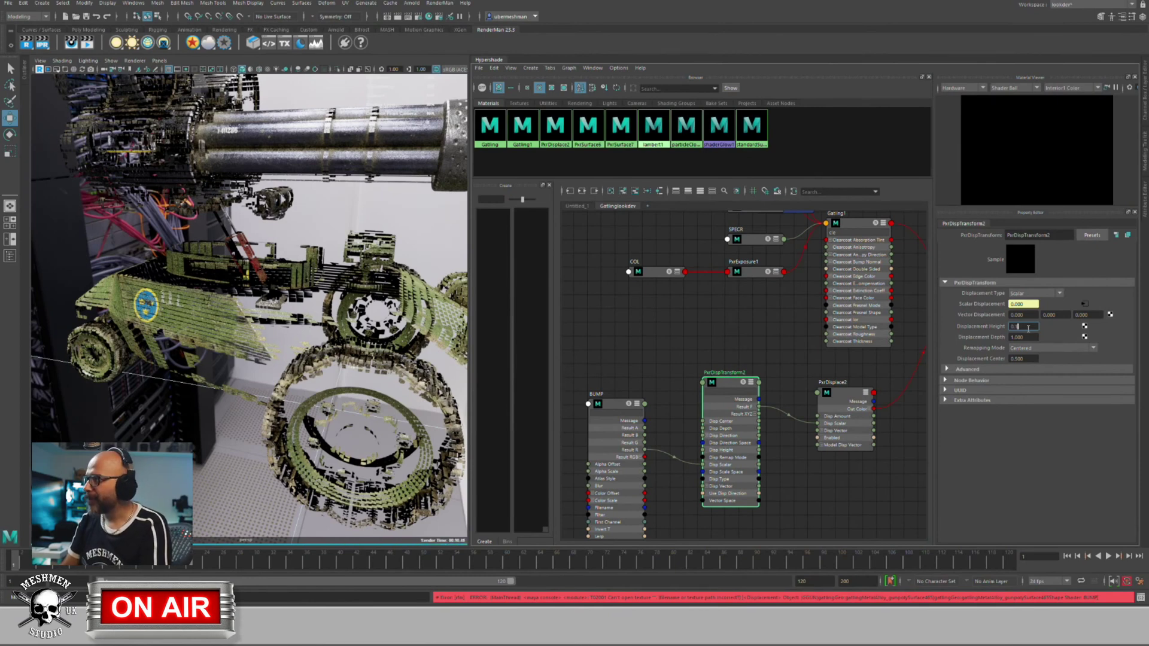
{"action": "type", "text": "0.1"}
{"action": "key", "text": "Tab"}
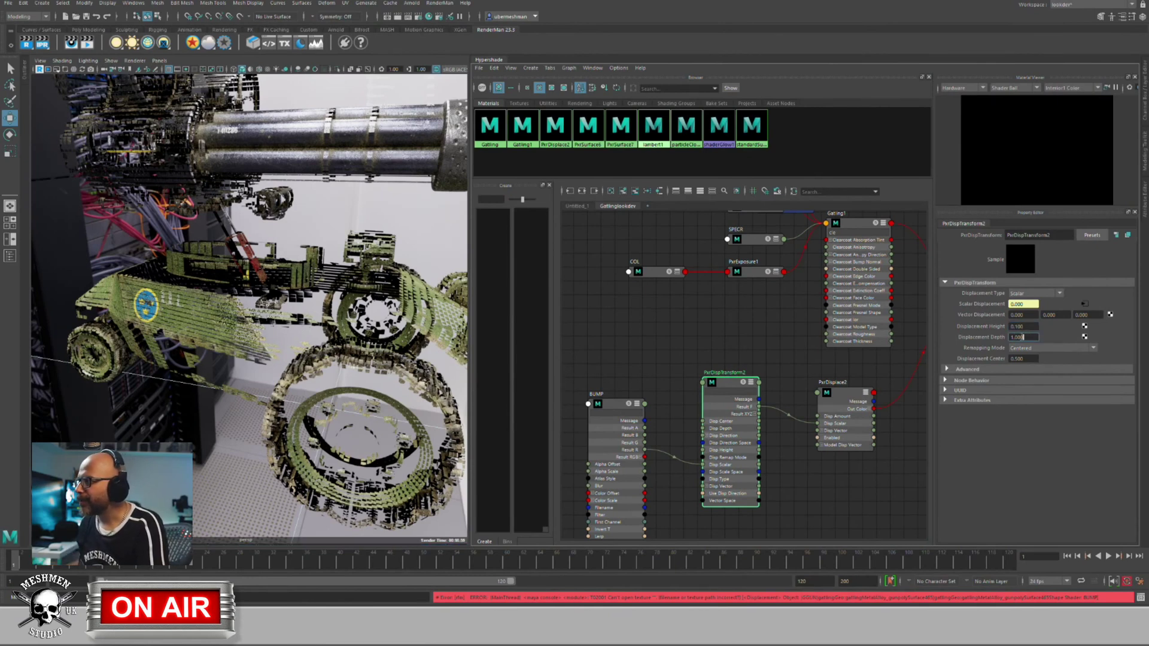
{"action": "type", "text": "0.1"}
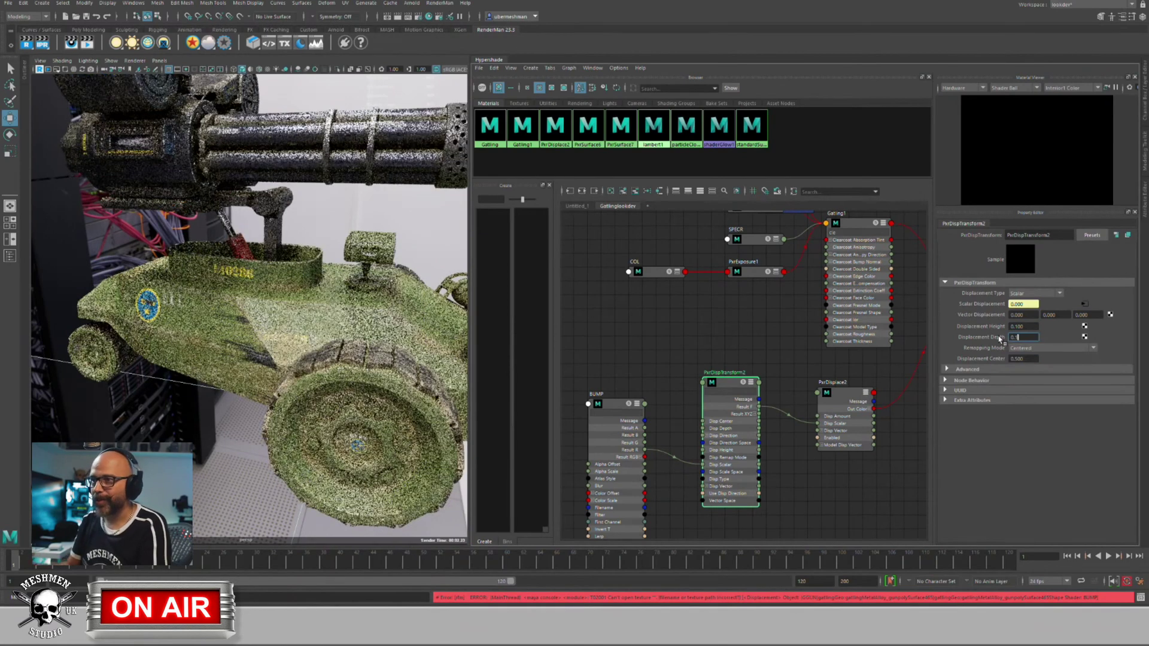
Step: Apply PxrDispTransform2's Displacement Depth of 0.1 and examine the hull's rendered displacement up close
{"action": "key", "text": "Return"}
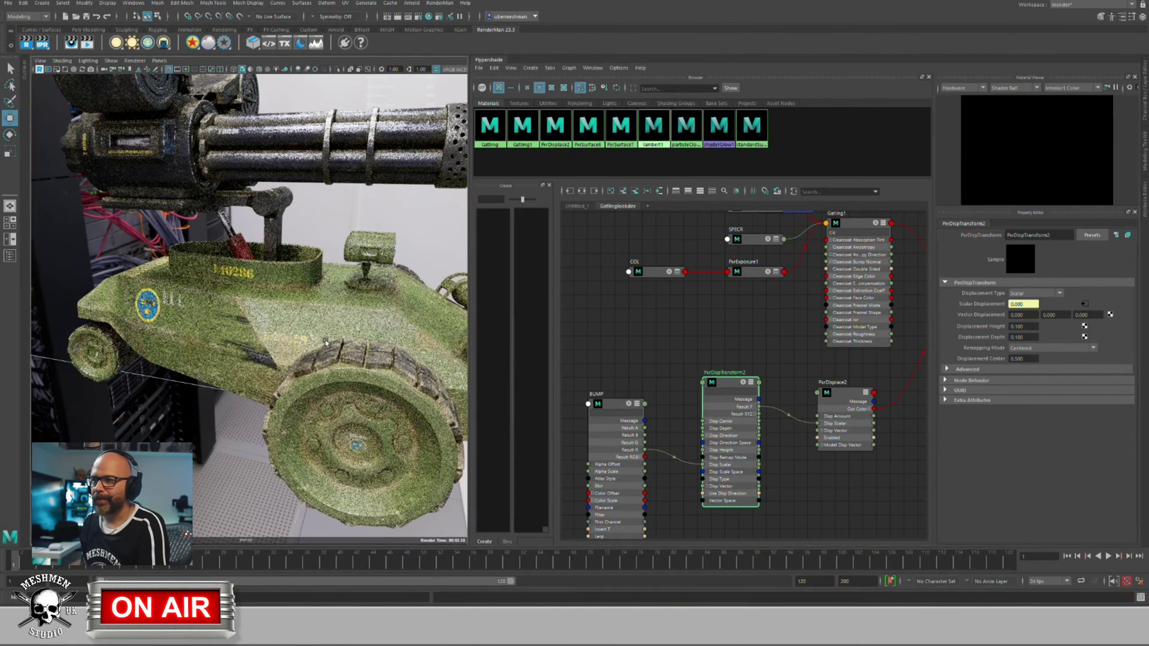
{"action": "left_click_drag", "start_coordinate": [307, 345], "coordinate": [431, 374], "text": "alt"}
{"action": "scroll", "coordinate": [268, 359], "scroll_direction": "up", "scroll_amount": 5}
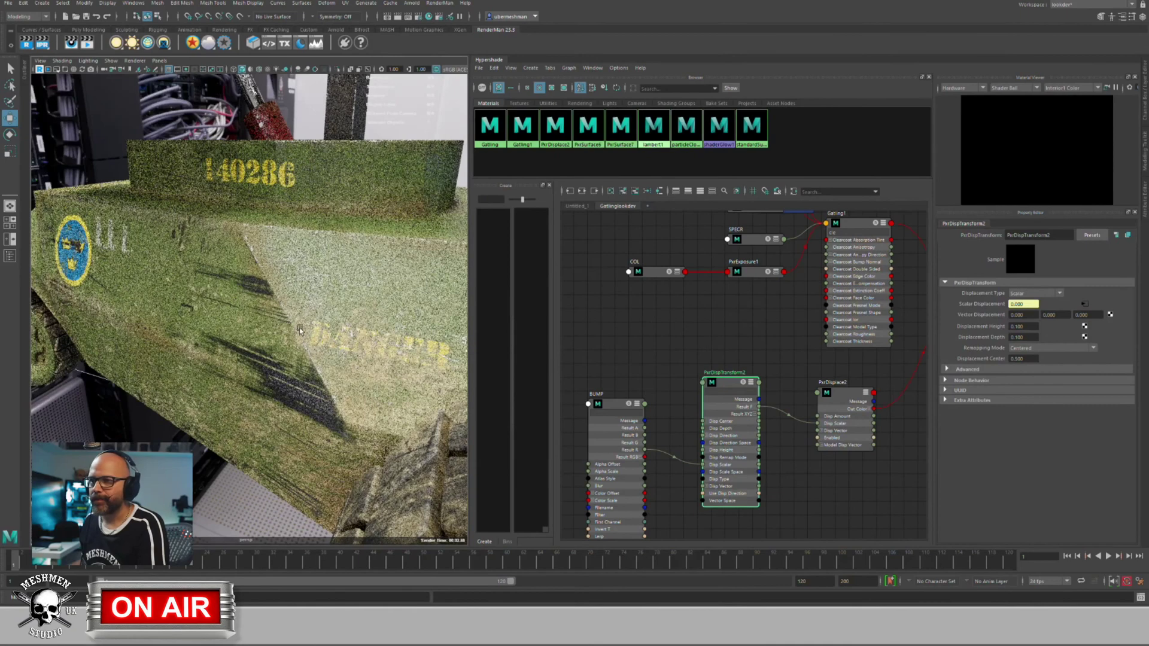
{"action": "left_click_drag", "start_coordinate": [316, 316], "coordinate": [289, 341], "text": "alt"}
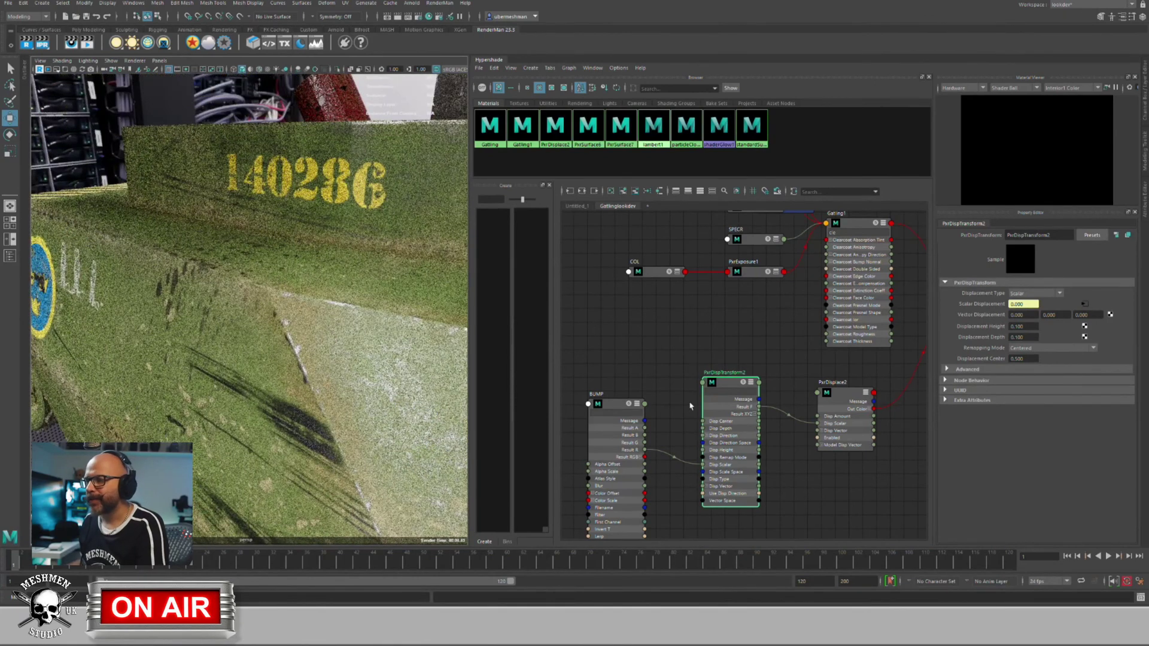
{"action": "left_click", "coordinate": [728, 385]}
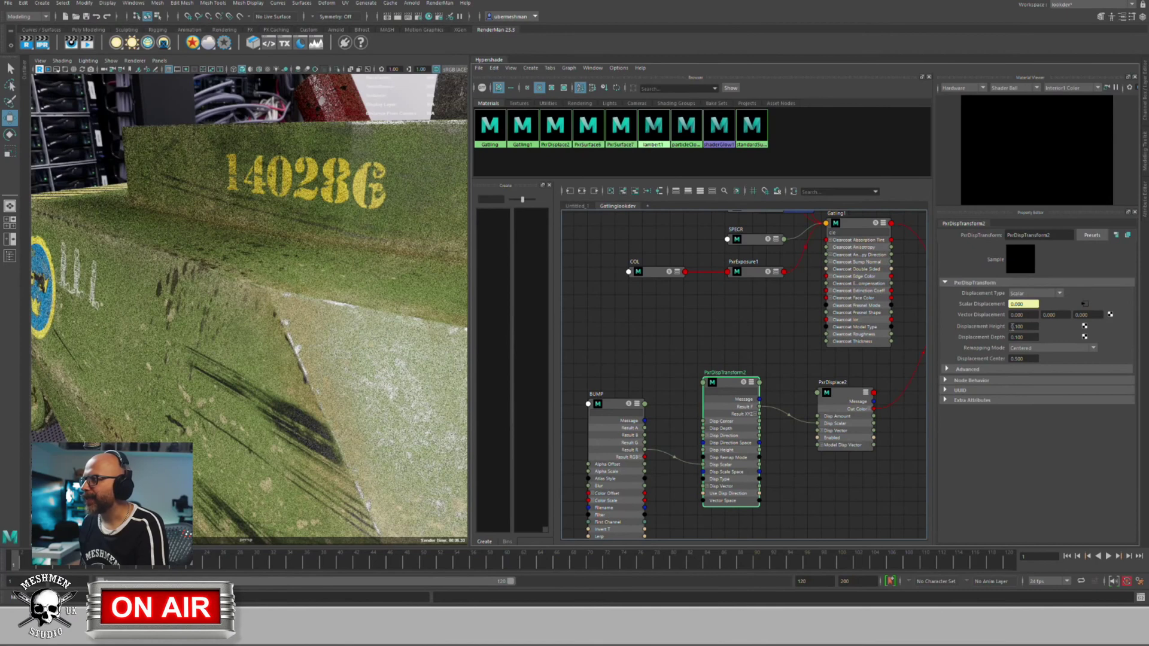
{"action": "double_click", "coordinate": [1015, 326]}
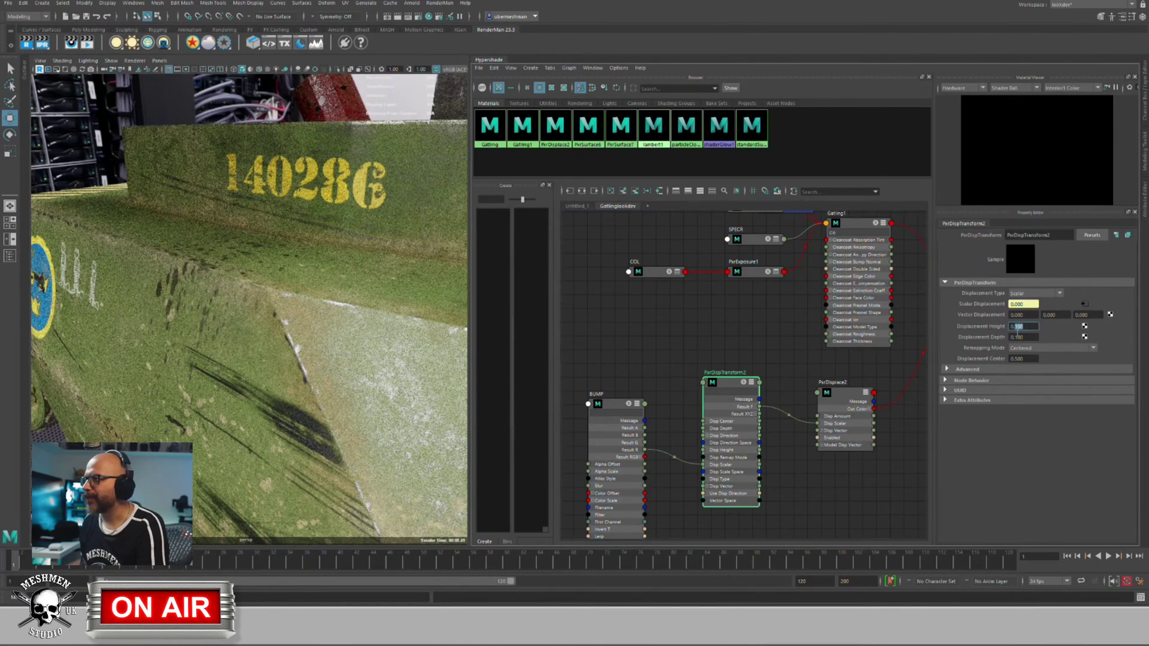
{"action": "left_click", "coordinate": [811, 358]}
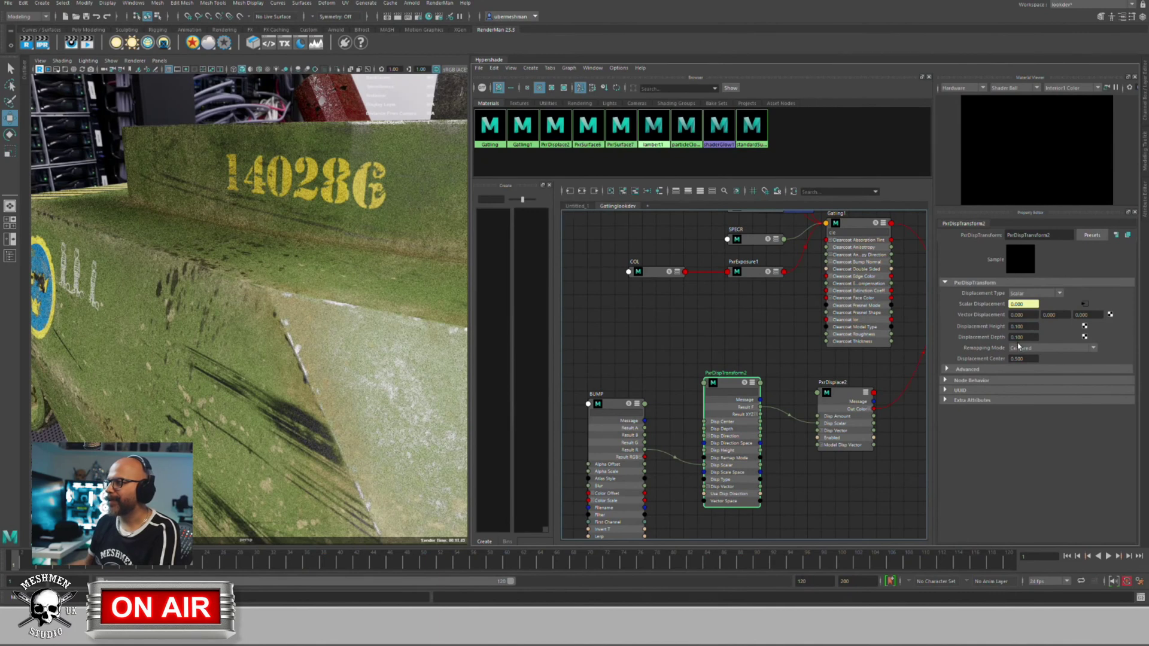
Step: Try a Gain of 2 on PxrDisplace2 and return it to 1
{"action": "left_click", "coordinate": [835, 395]}
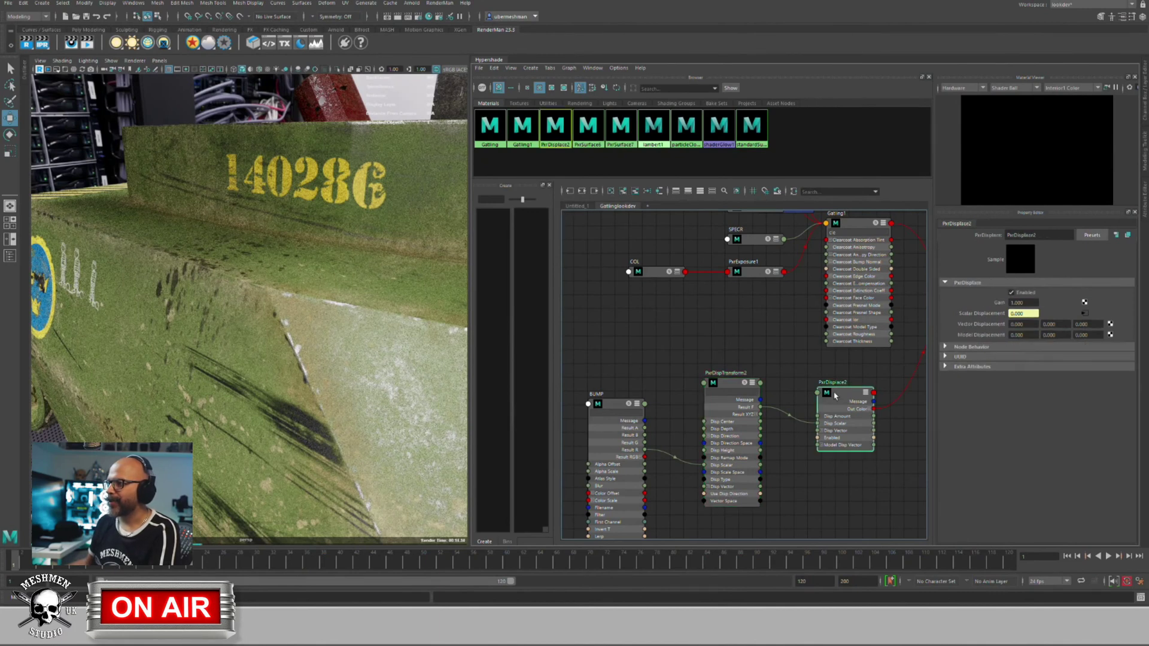
{"action": "double_click", "coordinate": [1023, 302]}
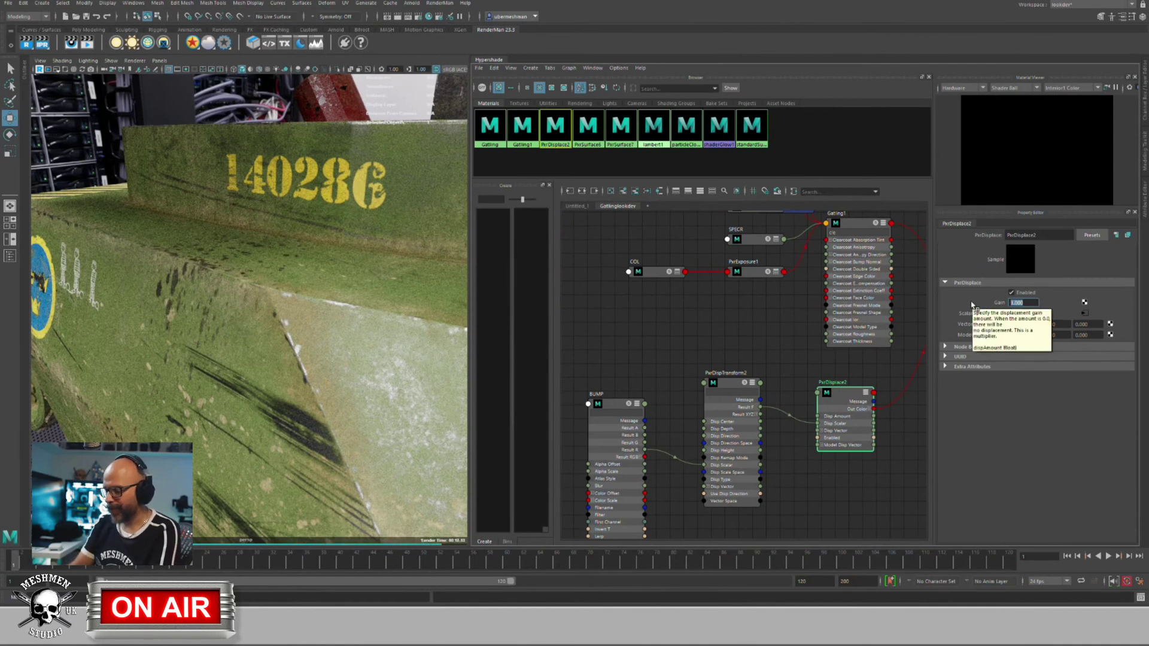
{"action": "type", "text": "2"}
{"action": "key", "text": "Tab"}
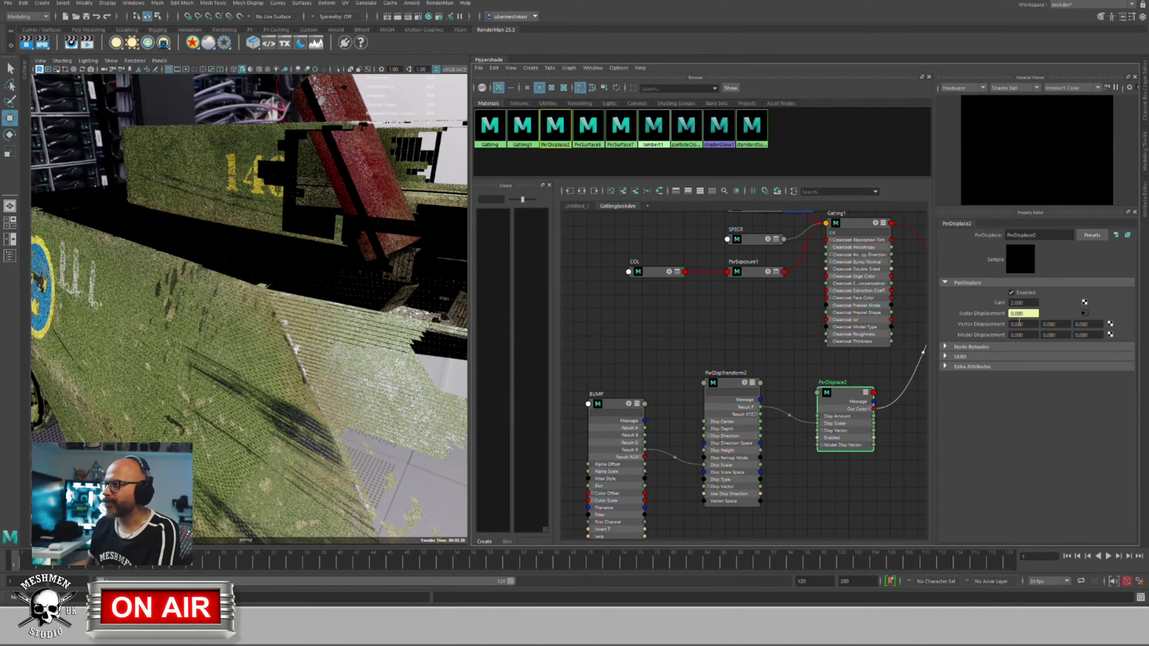
{"action": "left_click_drag", "start_coordinate": [1028, 304], "coordinate": [986, 306]}
{"action": "type", "text": "1"}
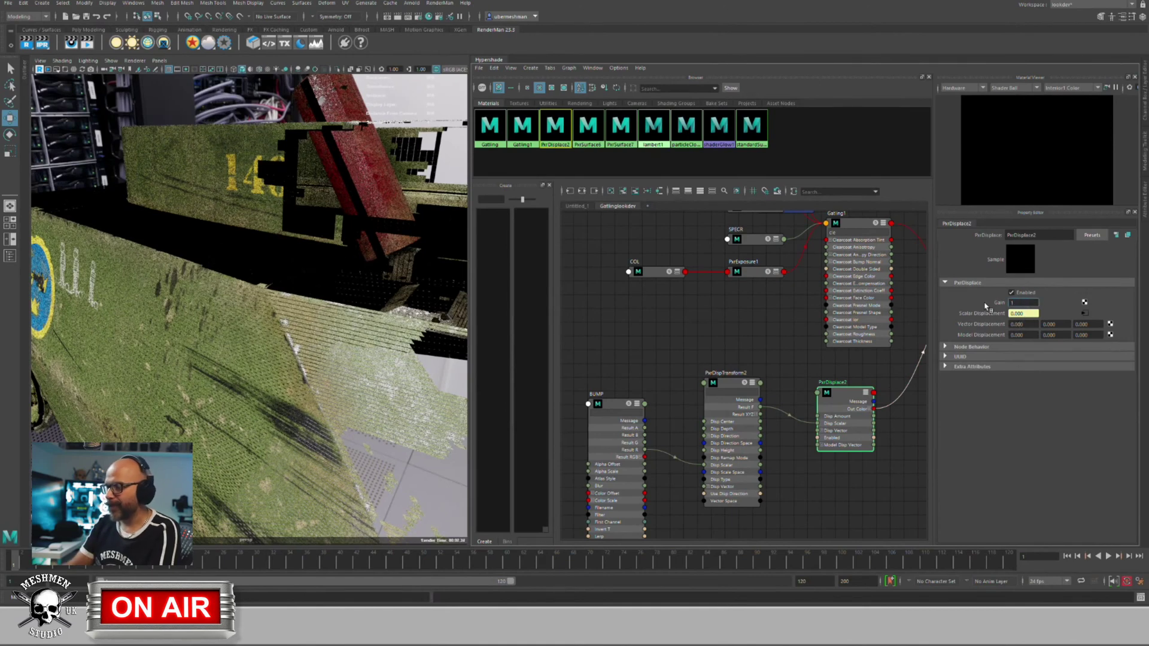
{"action": "key", "text": "Return"}
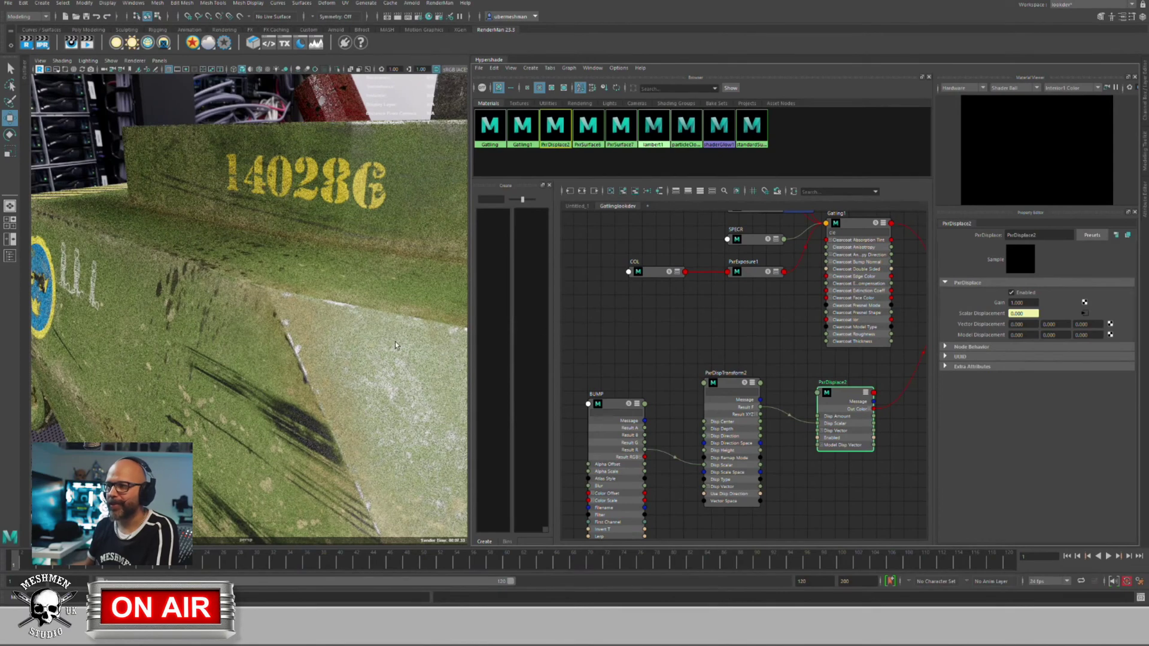
Step: Select the vehicle's painted hull mesh and switch the viewport from the live RenderMan render to the plain shaded display
{"action": "mouse_move", "coordinate": [266, 359]}
{"action": "right_mouse_down", "text": "alt"}
{"action": "mouse_move", "coordinate": [210, 358]}
{"action": "mouse_move", "coordinate": [258, 354]}
{"action": "mouse_move", "coordinate": [246, 359]}
{"action": "right_mouse_up", "text": "alt"}
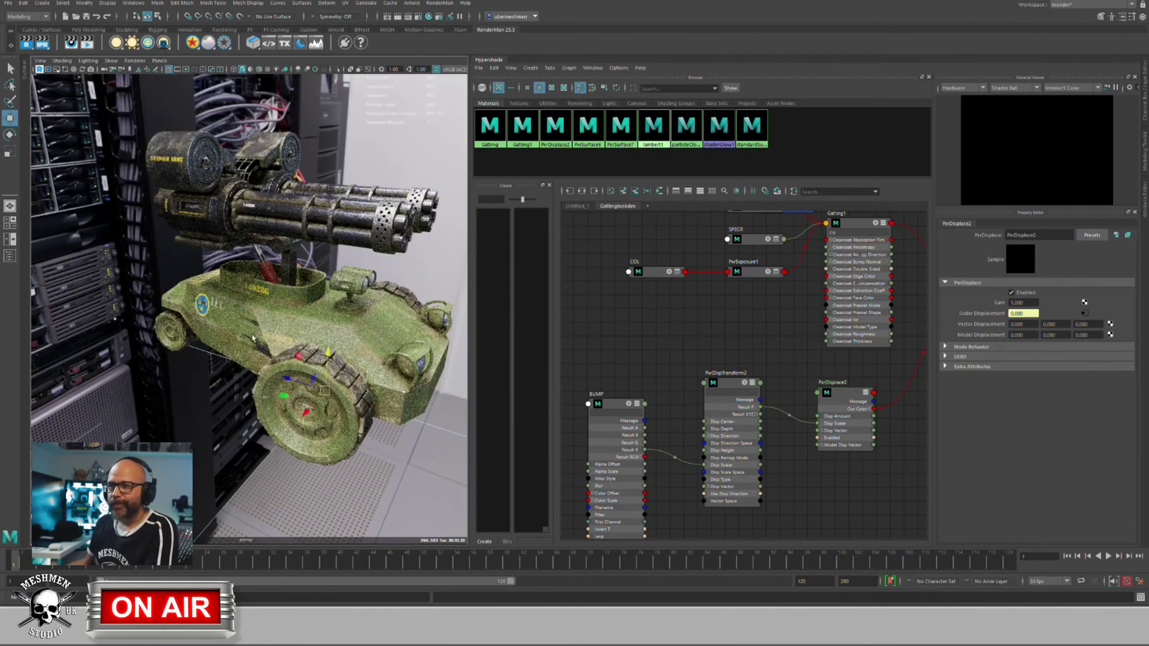
{"action": "left_click", "coordinate": [256, 335]}
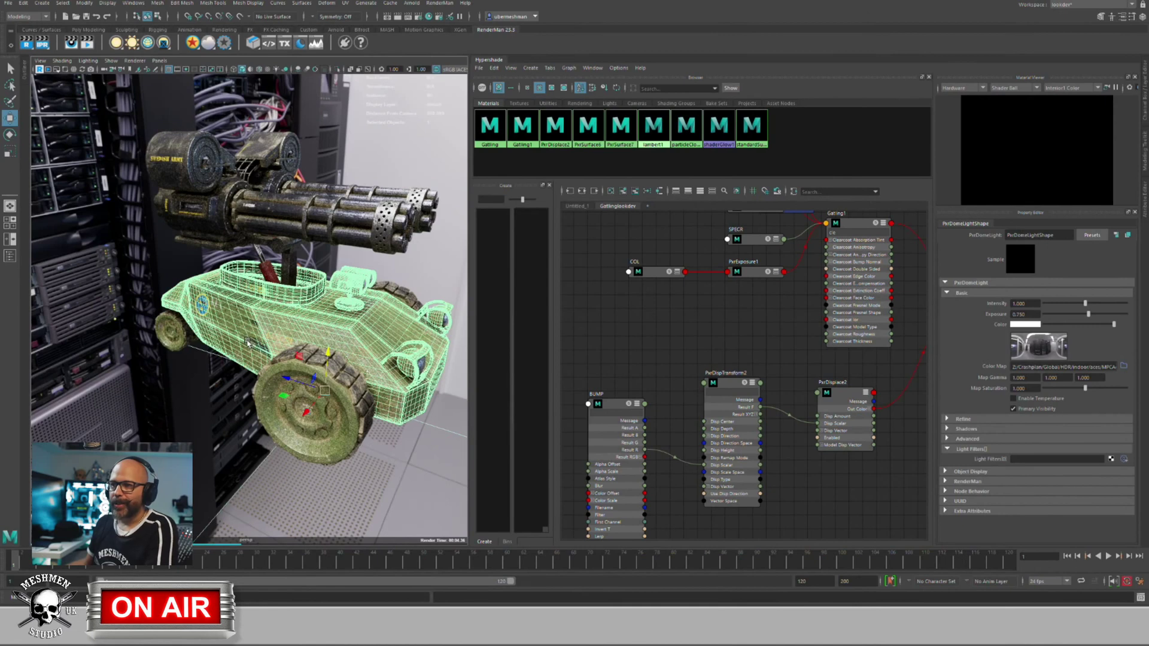
{"action": "left_click", "coordinate": [246, 344]}
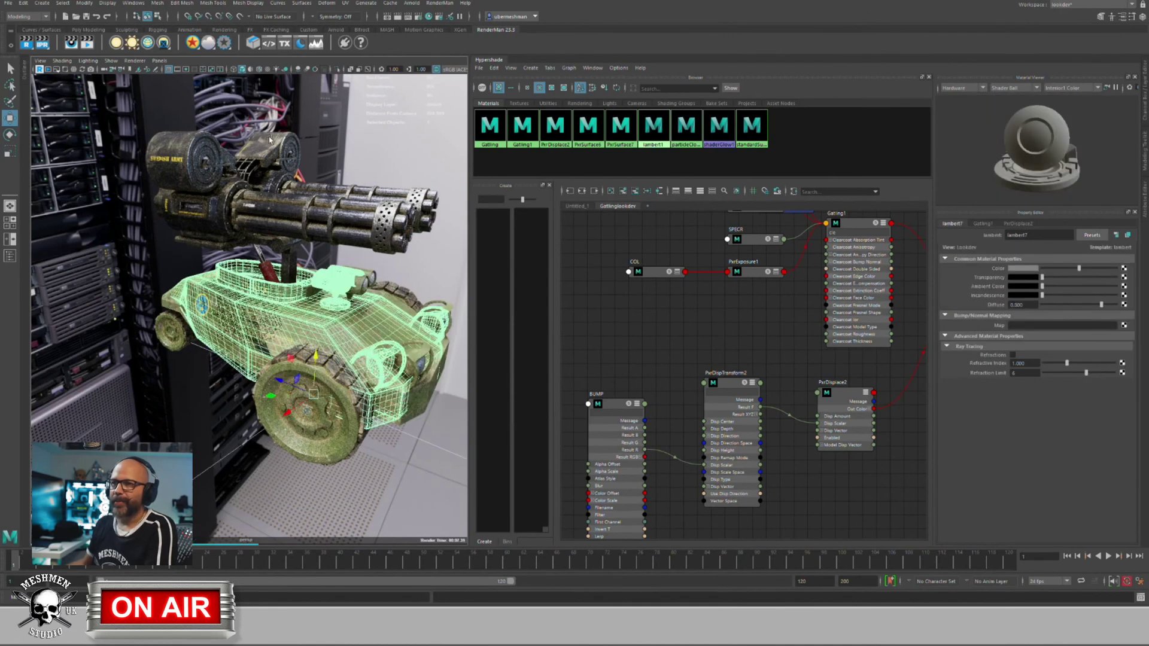
{"action": "left_click_drag", "start_coordinate": [240, 357], "coordinate": [197, 281], "text": "alt"}
{"action": "left_click", "coordinate": [137, 62]}
{"action": "left_click", "coordinate": [134, 85]}
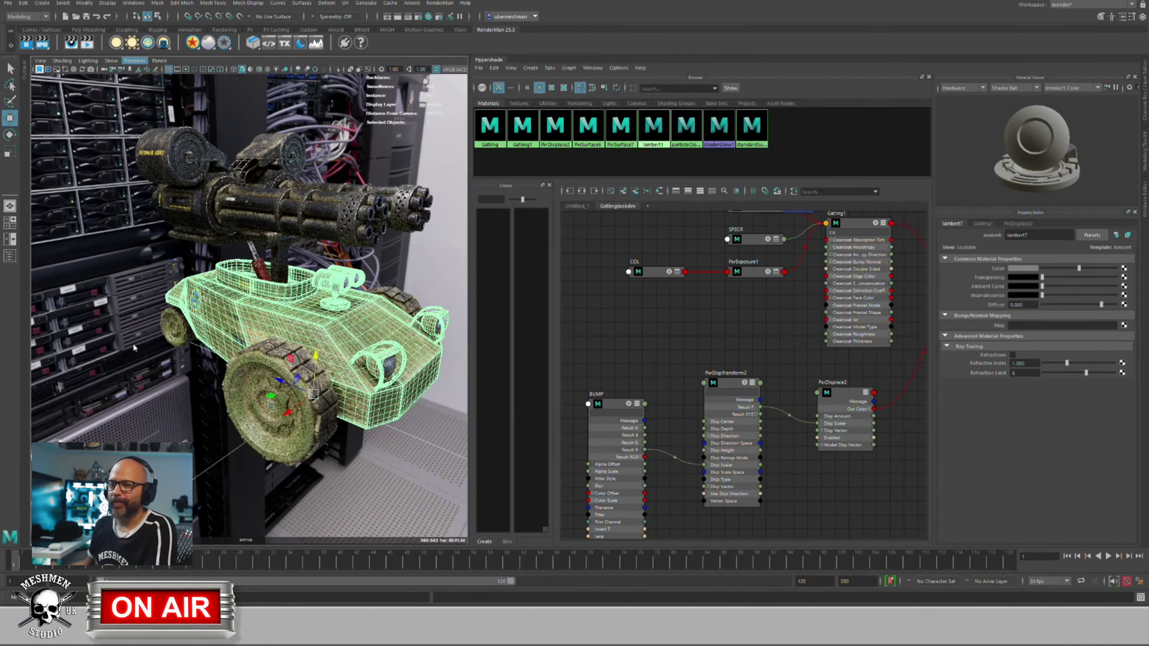
{"action": "left_click_drag", "start_coordinate": [133, 347], "coordinate": [442, 326], "text": "alt"}
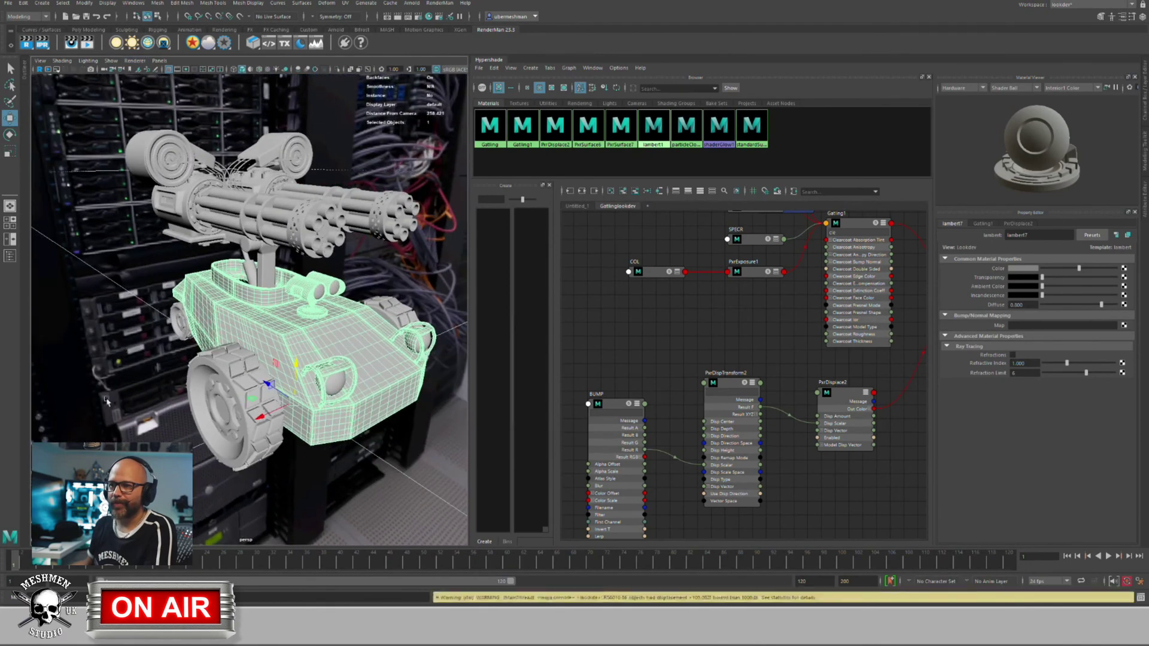
Step: Set the painted hull mesh's RenderMan Subdivision Scheme to Catmull-Clark in its shape attributes
{"action": "left_click", "coordinate": [442, 326]}
{"action": "key", "text": "ctrl+a"}
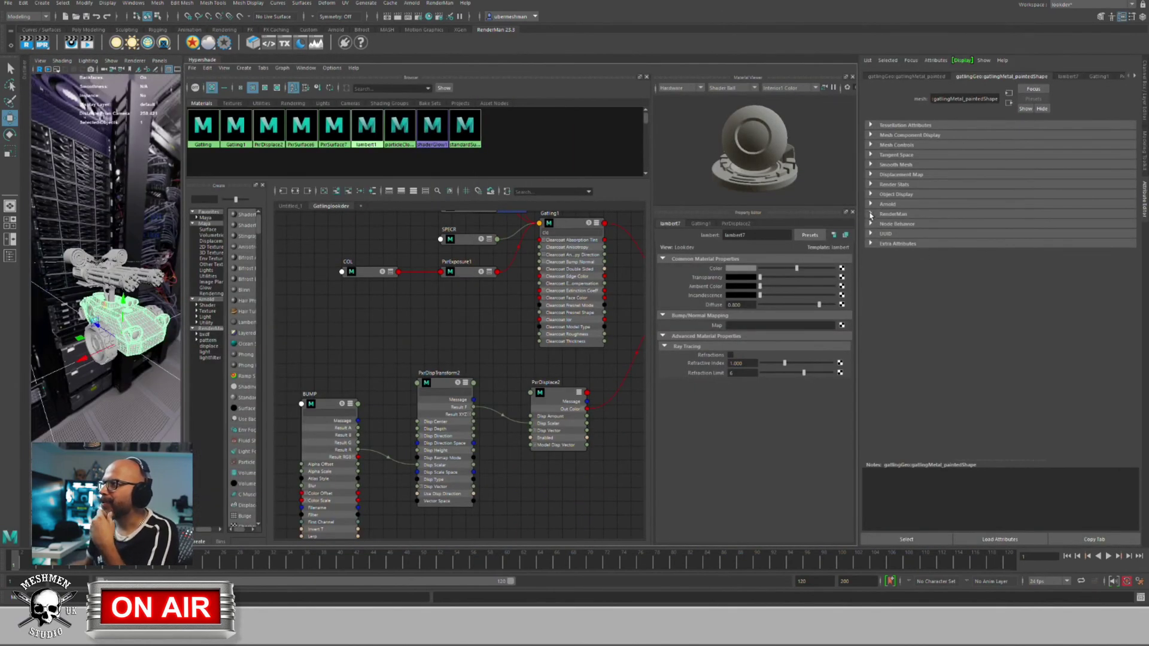
{"action": "left_click", "coordinate": [870, 214]}
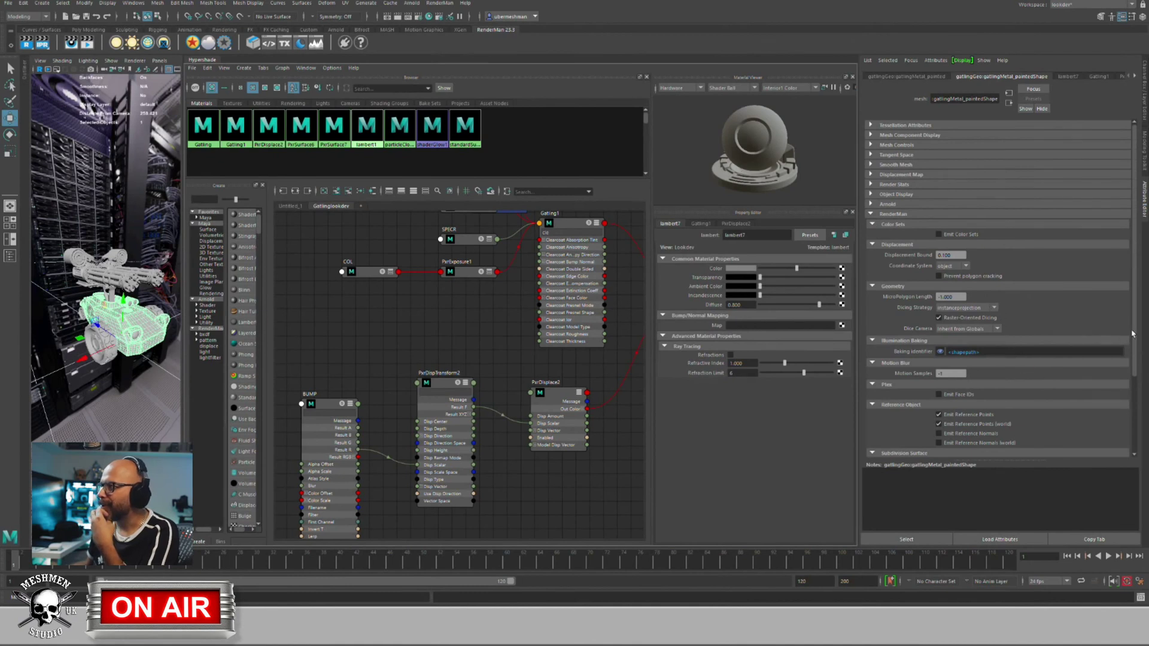
{"action": "scroll", "coordinate": [1099, 396], "scroll_direction": "down", "scroll_amount": 4}
{"action": "left_click", "coordinate": [957, 368]}
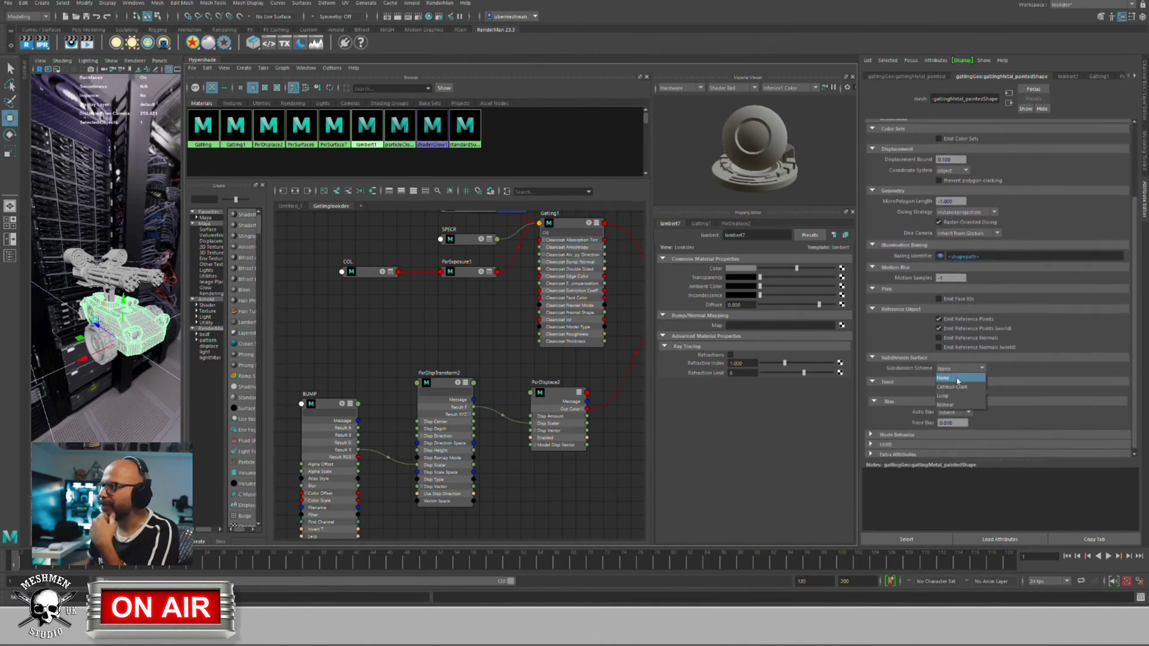
{"action": "left_click", "coordinate": [954, 381]}
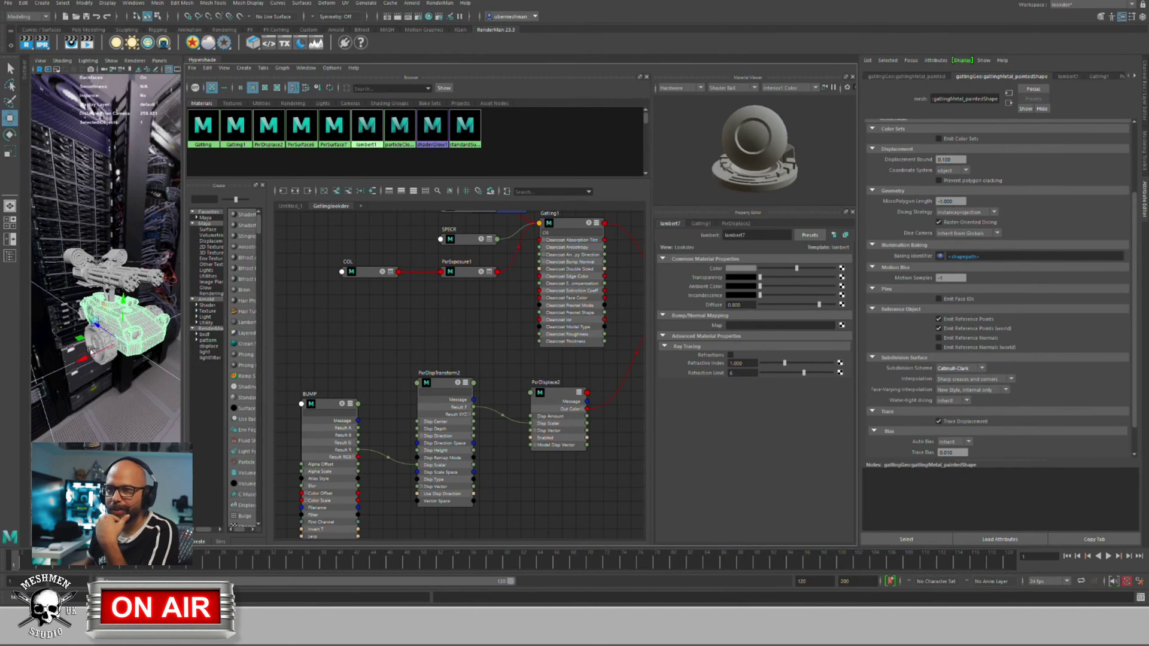
Step: Widen the viewport and select all of the Gatling vehicle's meshes
{"action": "left_click", "coordinate": [113, 381]}
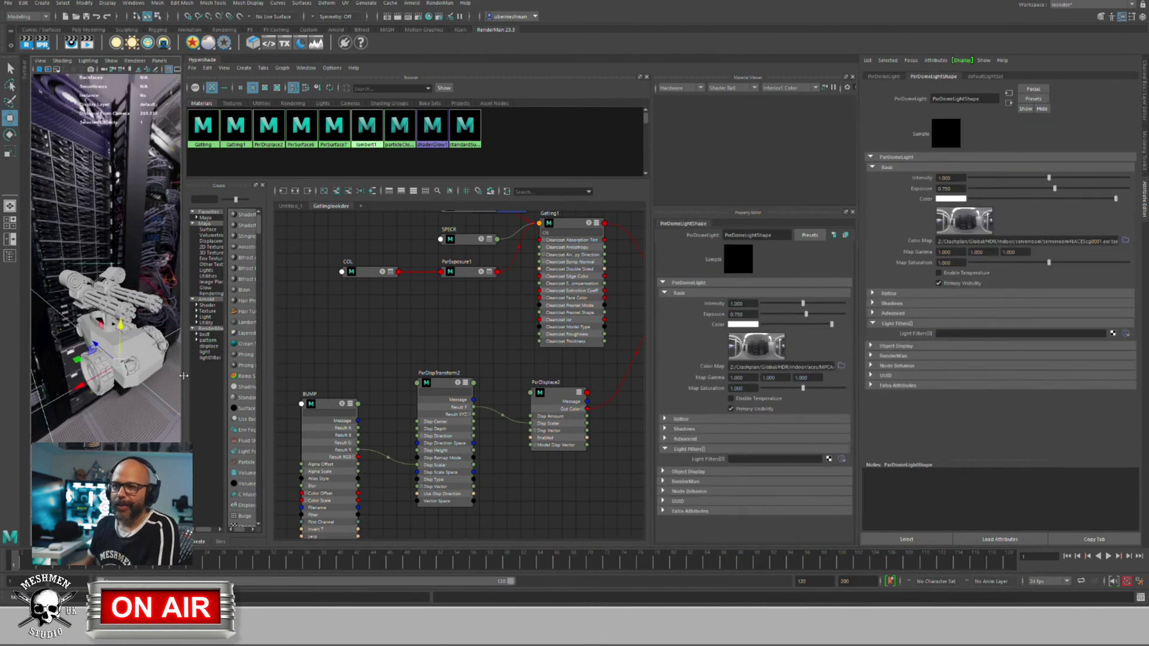
{"action": "left_click_drag", "start_coordinate": [183, 374], "coordinate": [440, 374]}
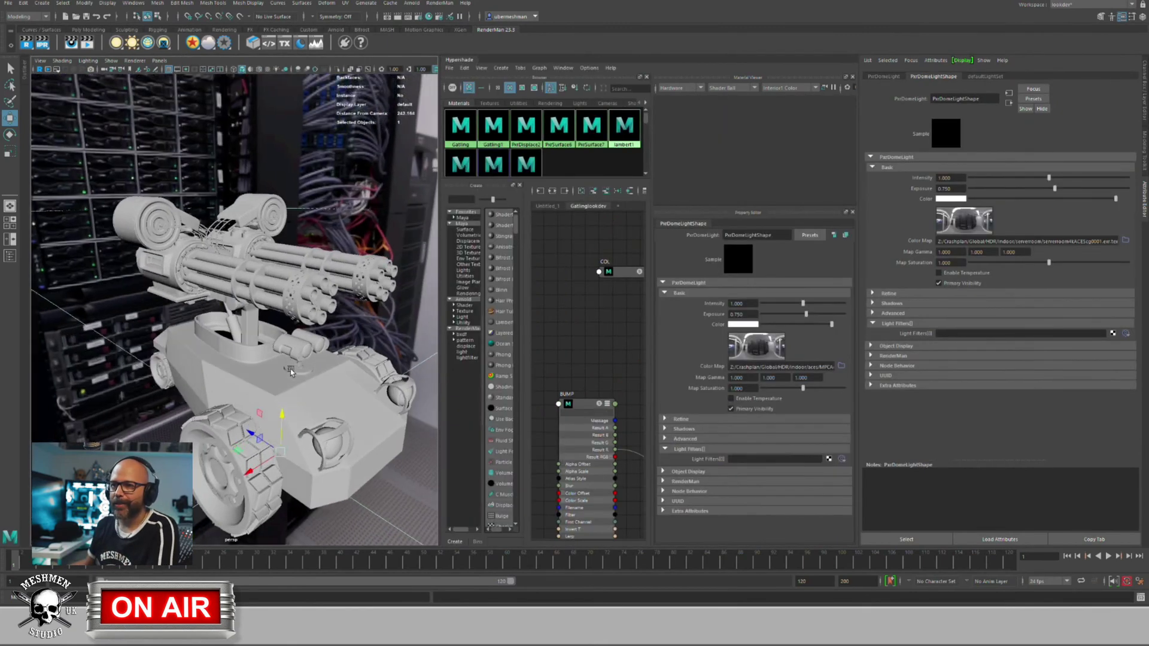
{"action": "left_click", "coordinate": [248, 366]}
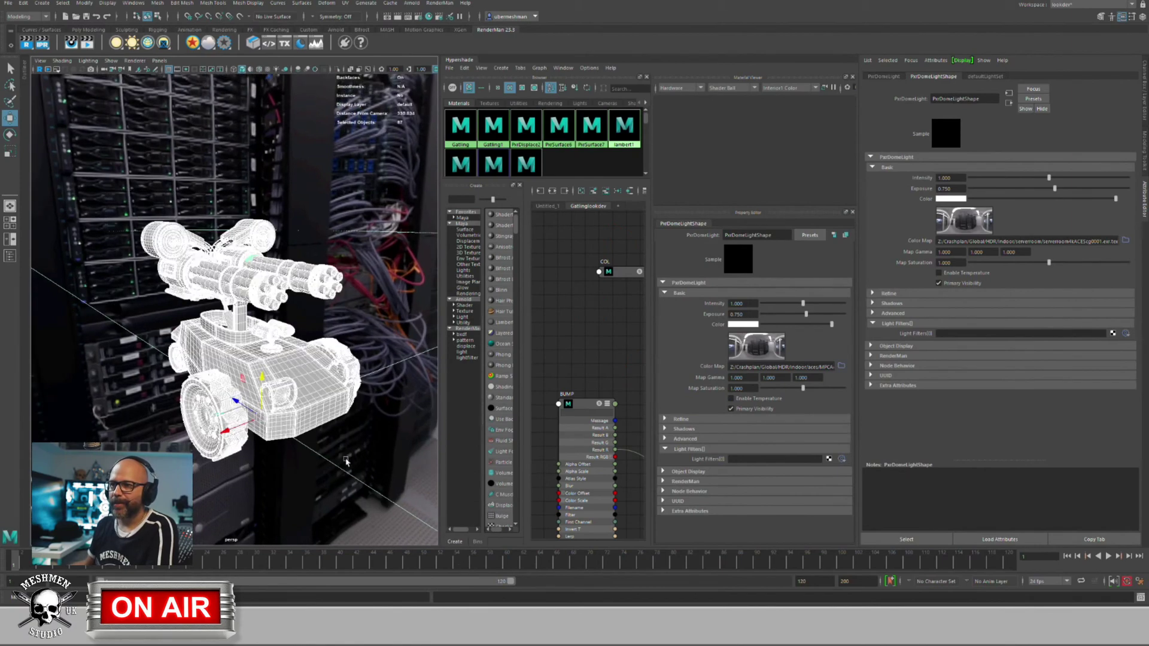
{"action": "mouse_move", "coordinate": [329, 453]}
{"action": "left_mouse_down", "text": "alt"}
{"action": "mouse_move", "coordinate": [311, 450]}
{"action": "mouse_move", "coordinate": [332, 448]}
{"action": "mouse_move", "coordinate": [321, 444]}
{"action": "left_mouse_up", "text": "alt"}
Step: Open the Attribute Spread Sheet for the selected meshes, enlarge it and show the RenderMan attributes
{"action": "key", "text": "space"}
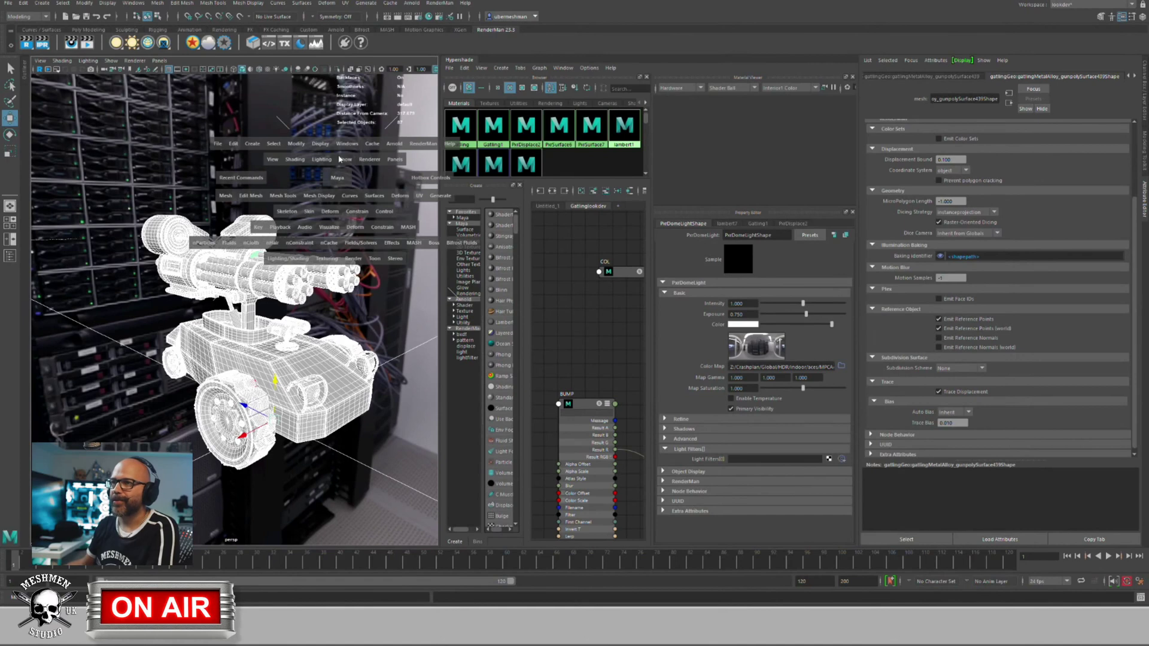
{"action": "left_click", "coordinate": [347, 144]}
{"action": "mouse_move", "coordinate": [357, 204]}
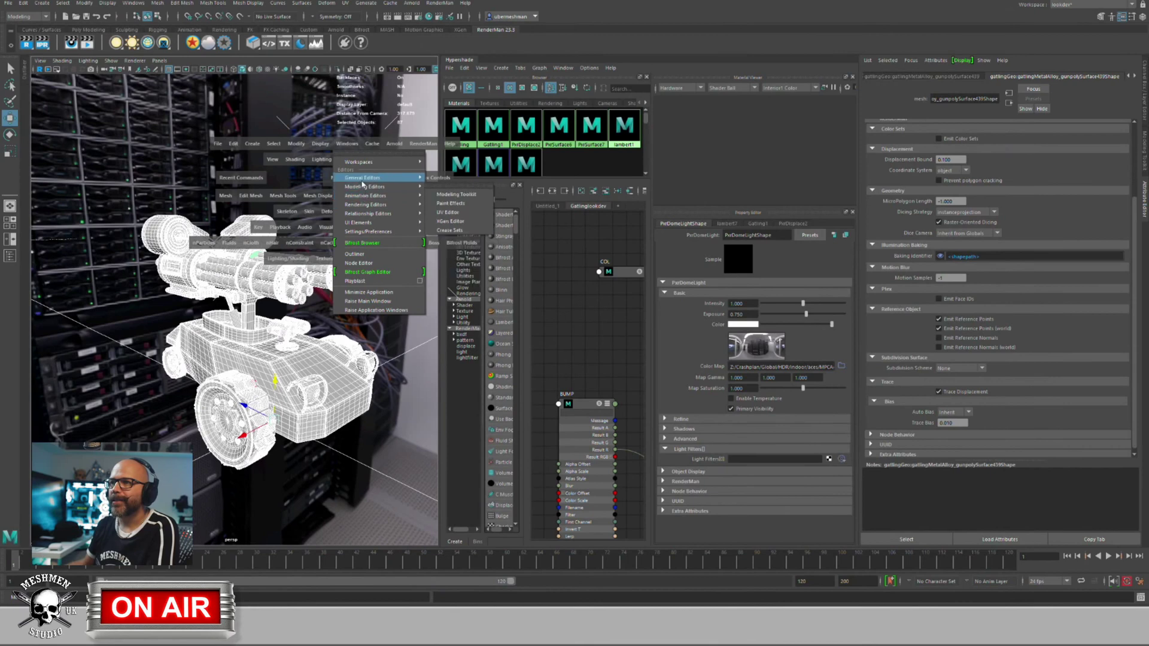
{"action": "mouse_move", "coordinate": [362, 177]}
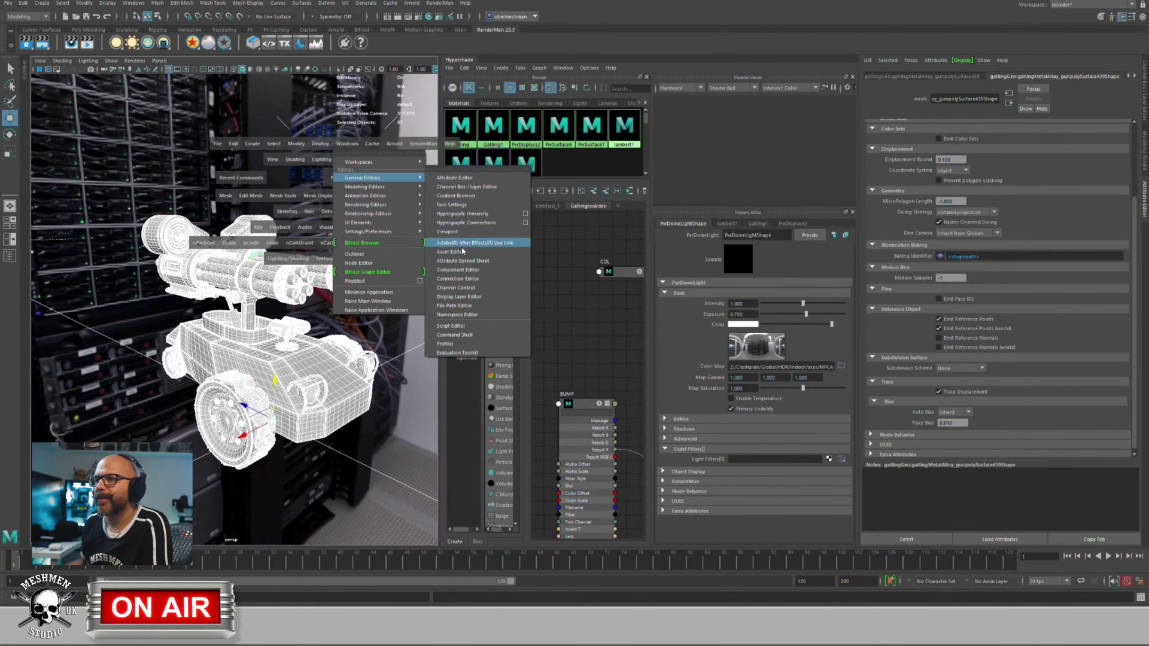
{"action": "mouse_move", "coordinate": [393, 192]}
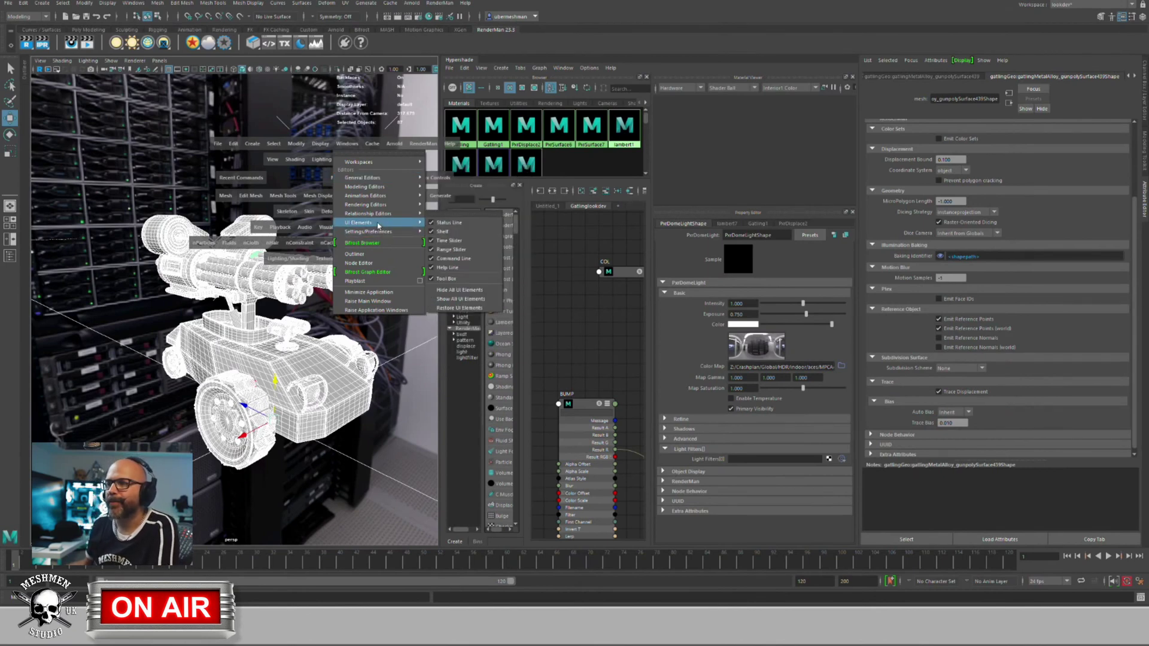
{"action": "mouse_move", "coordinate": [378, 217]}
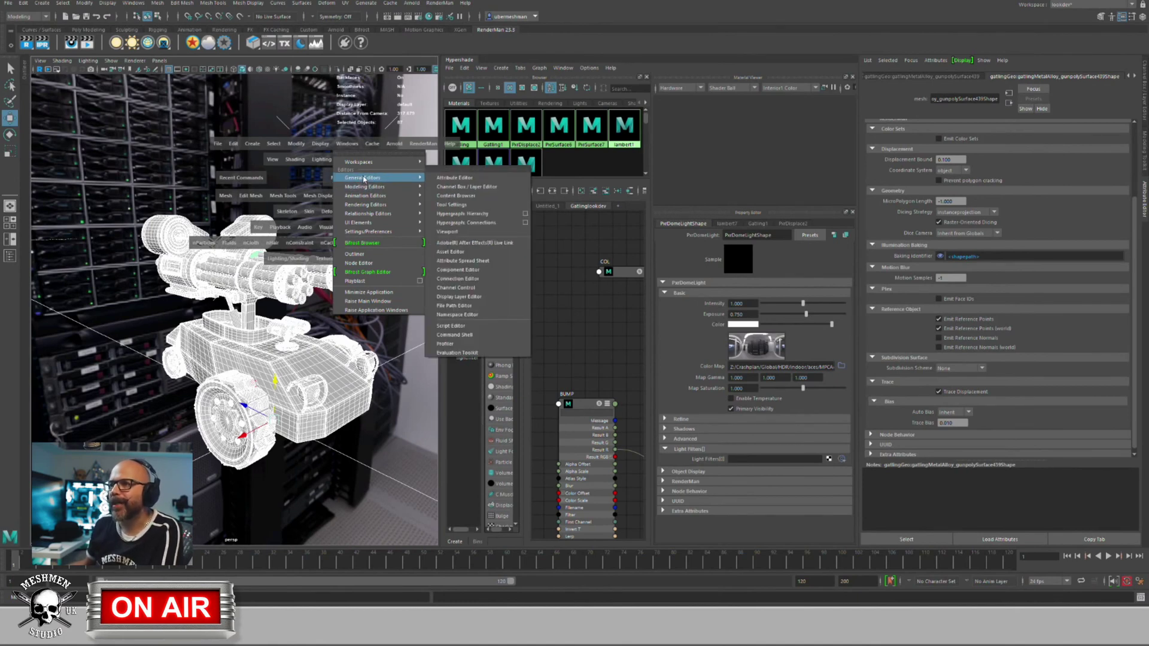
{"action": "left_click", "coordinate": [463, 261]}
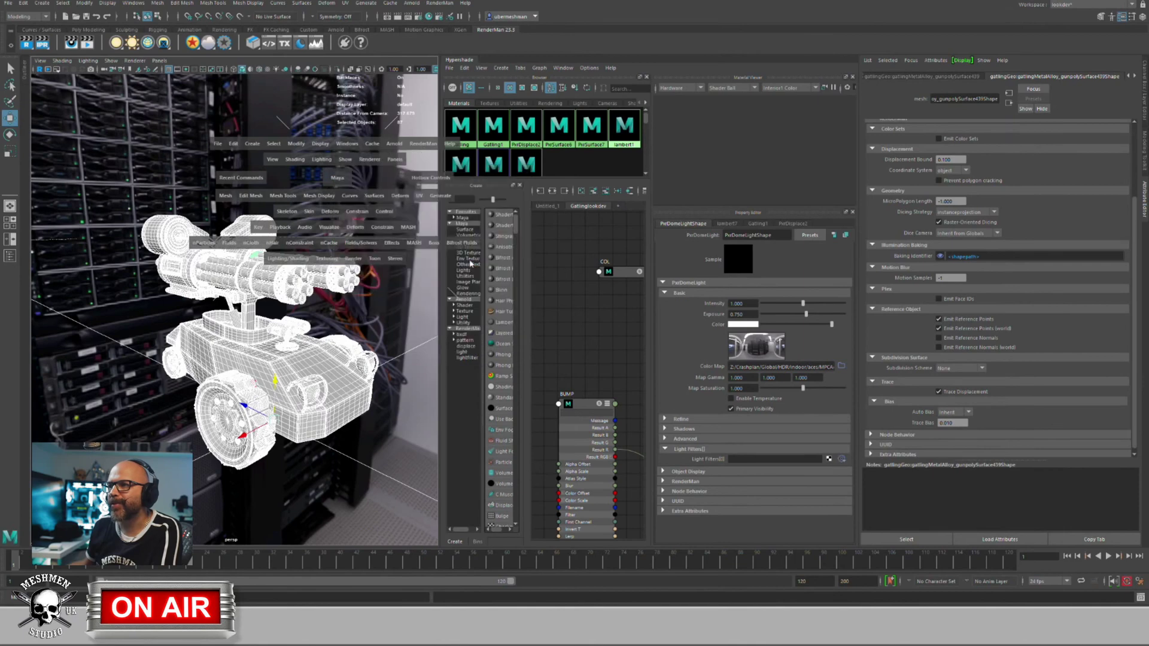
{"action": "left_click_drag", "start_coordinate": [260, 145], "coordinate": [937, 551]}
{"action": "left_click", "coordinate": [458, 102]}
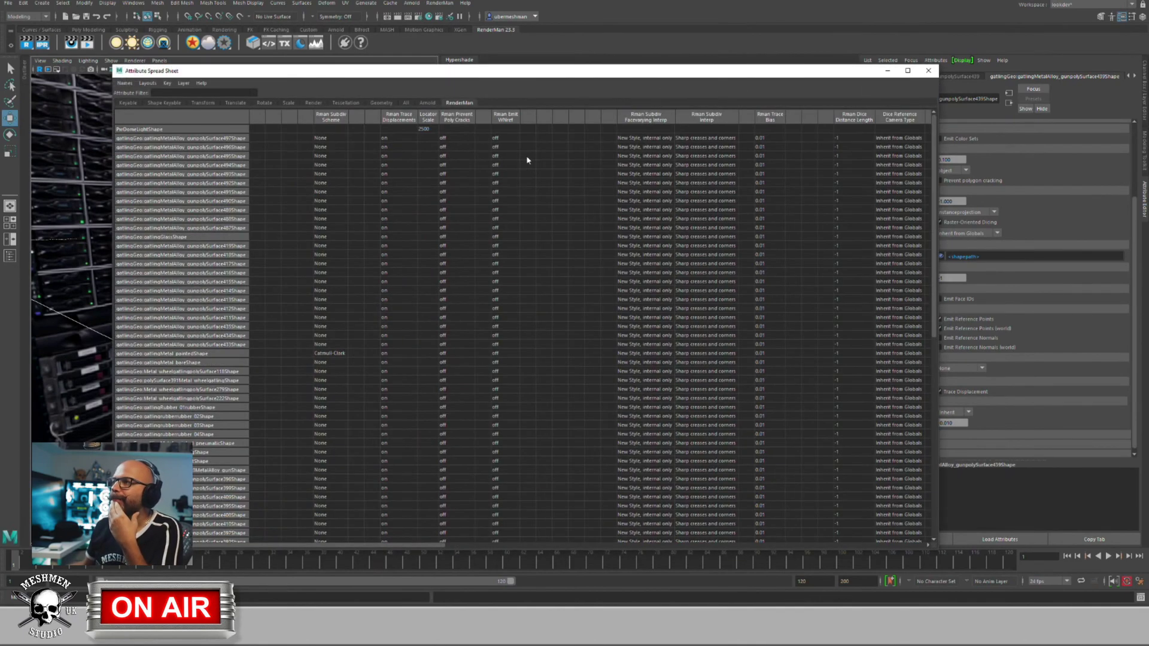
Step: Set Rman Subdiv Scheme to Catmull-Clark for all listed shapes, check the rows and close the Attribute Spread Sheet
{"action": "left_click", "coordinate": [339, 117]}
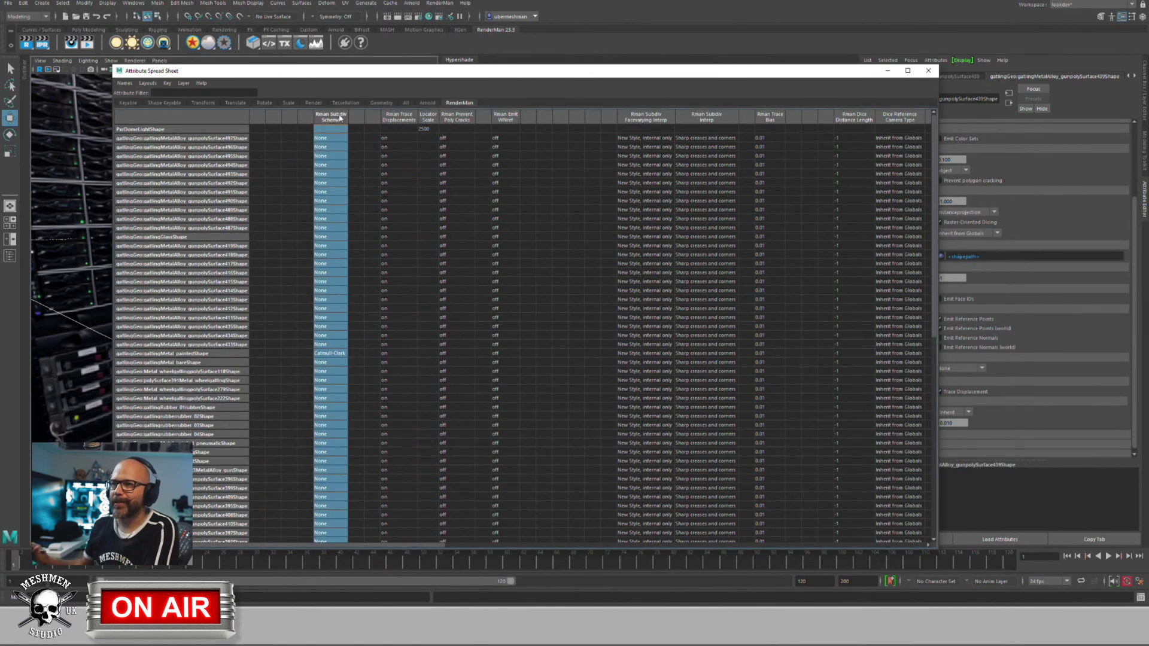
{"action": "key", "text": "Return"}
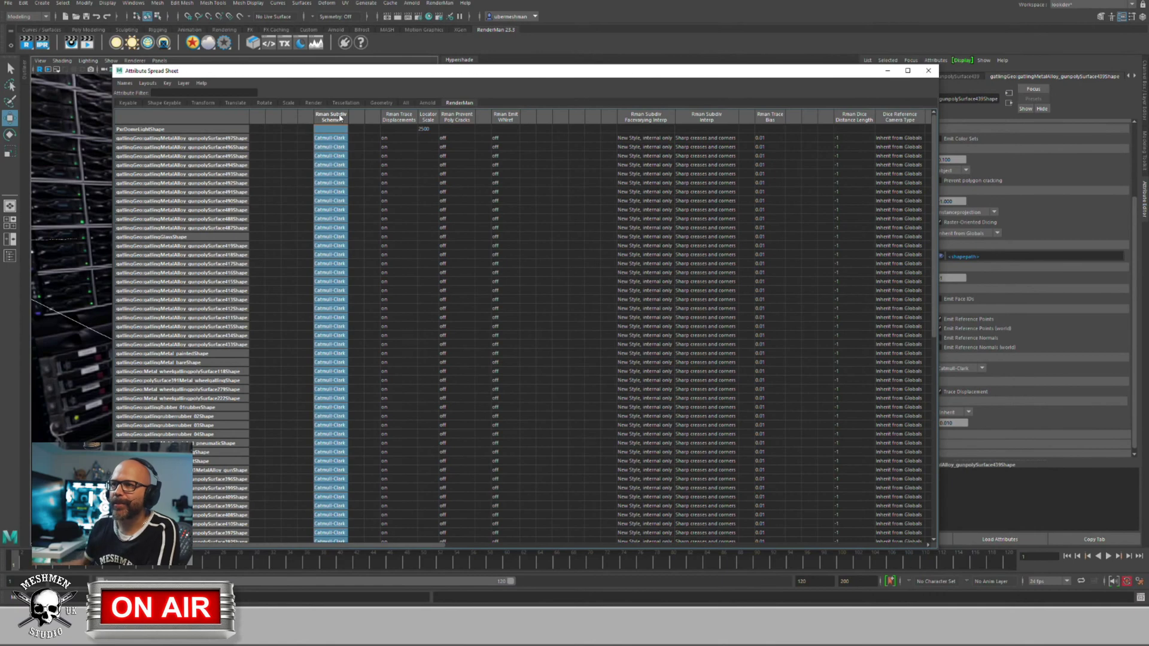
{"action": "scroll", "coordinate": [347, 258], "scroll_direction": "down", "scroll_amount": 10}
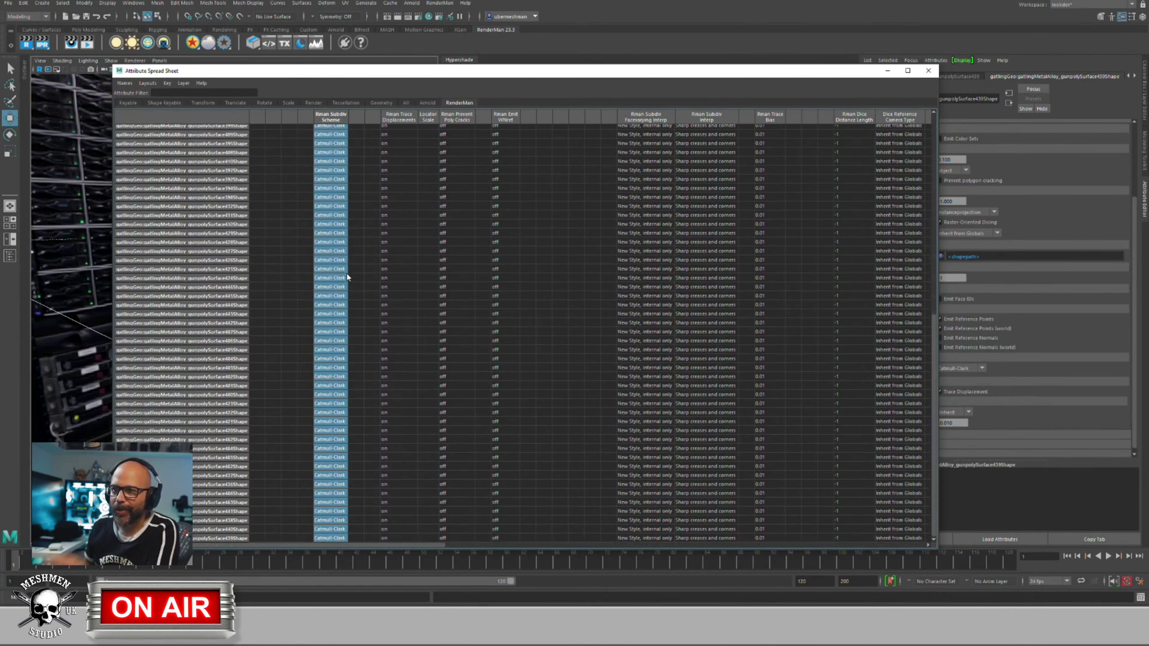
{"action": "scroll", "coordinate": [349, 303], "scroll_direction": "up", "scroll_amount": 10}
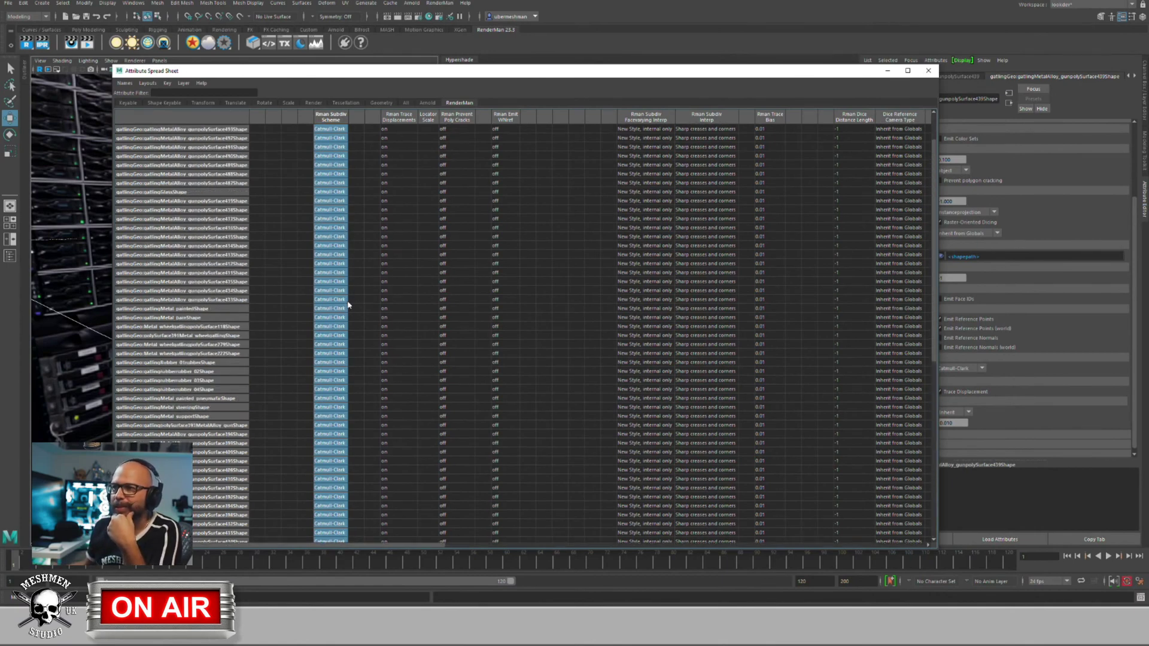
{"action": "left_click", "coordinate": [927, 70]}
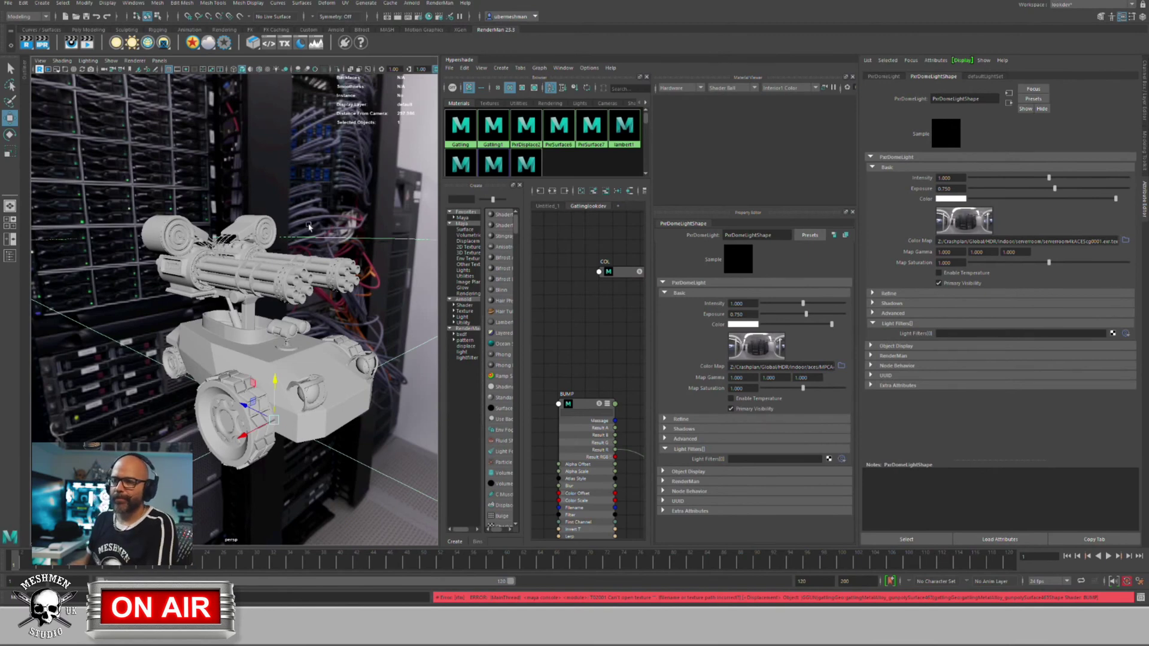
Step: Widen the viewport and inspect the rendered hull, spotlights and turret base up close
{"action": "right_click_drag", "start_coordinate": [280, 242], "coordinate": [352, 241], "text": "alt"}
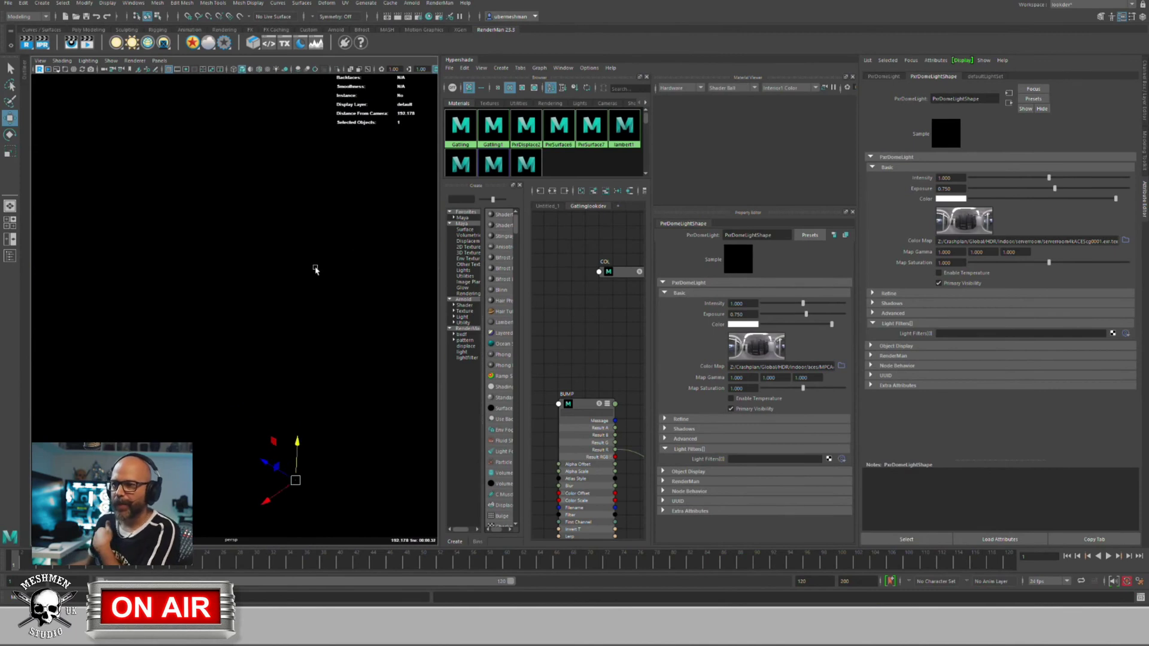
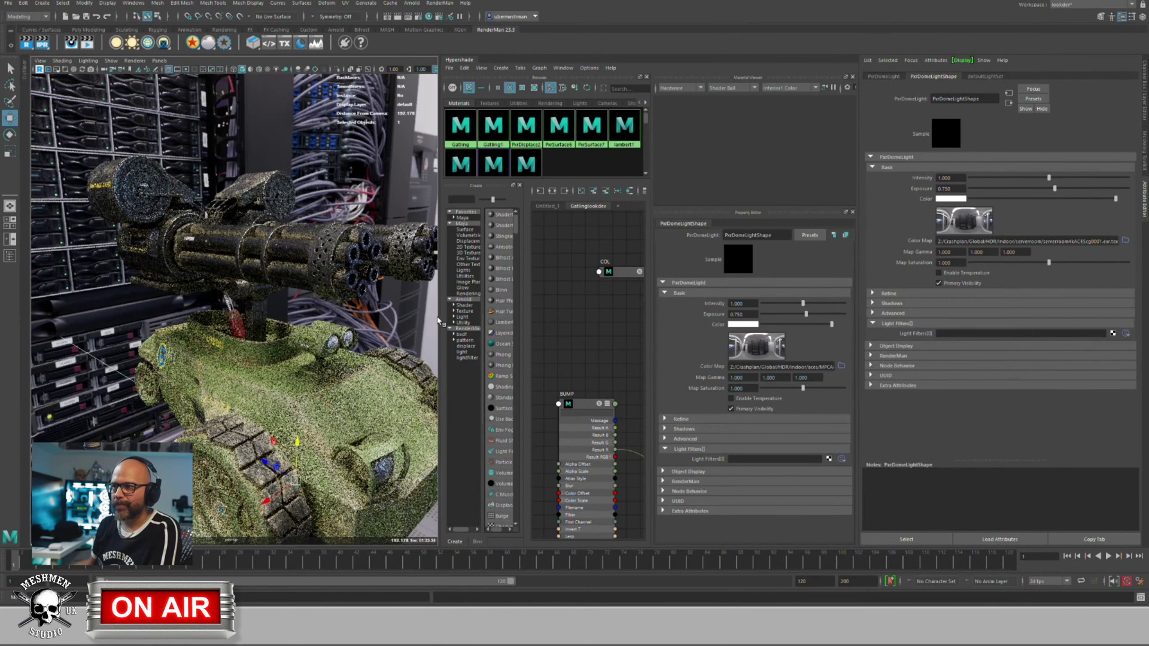
{"action": "left_click_drag", "start_coordinate": [439, 317], "coordinate": [529, 318]}
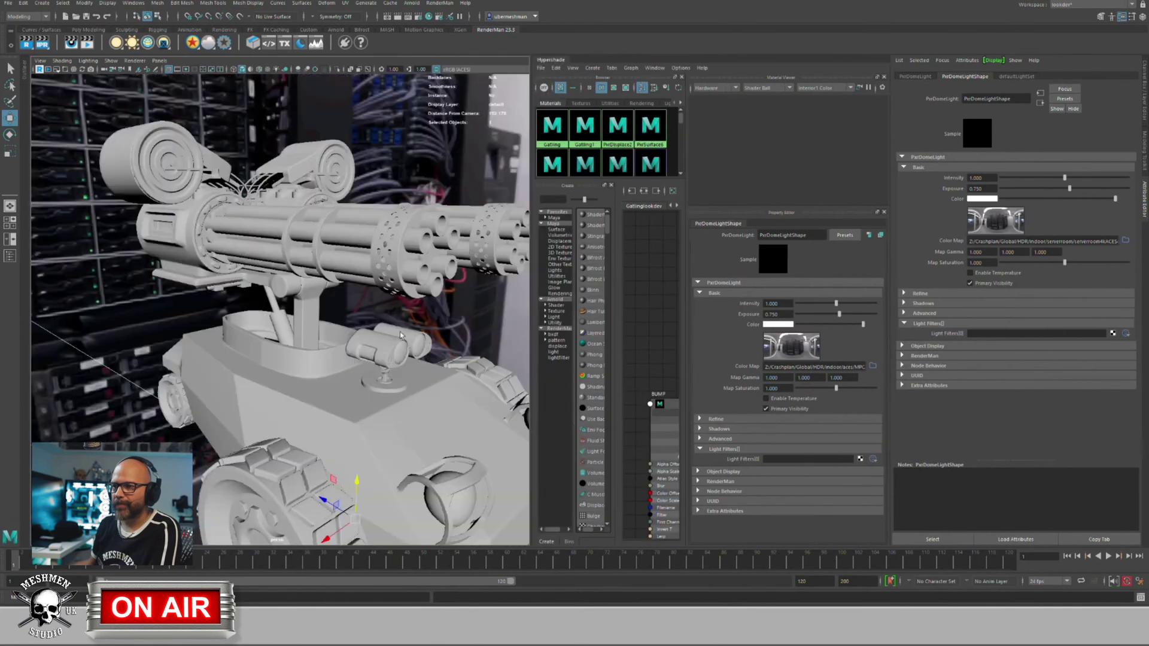
{"action": "scroll", "coordinate": [389, 318], "scroll_direction": "up", "scroll_amount": 3}
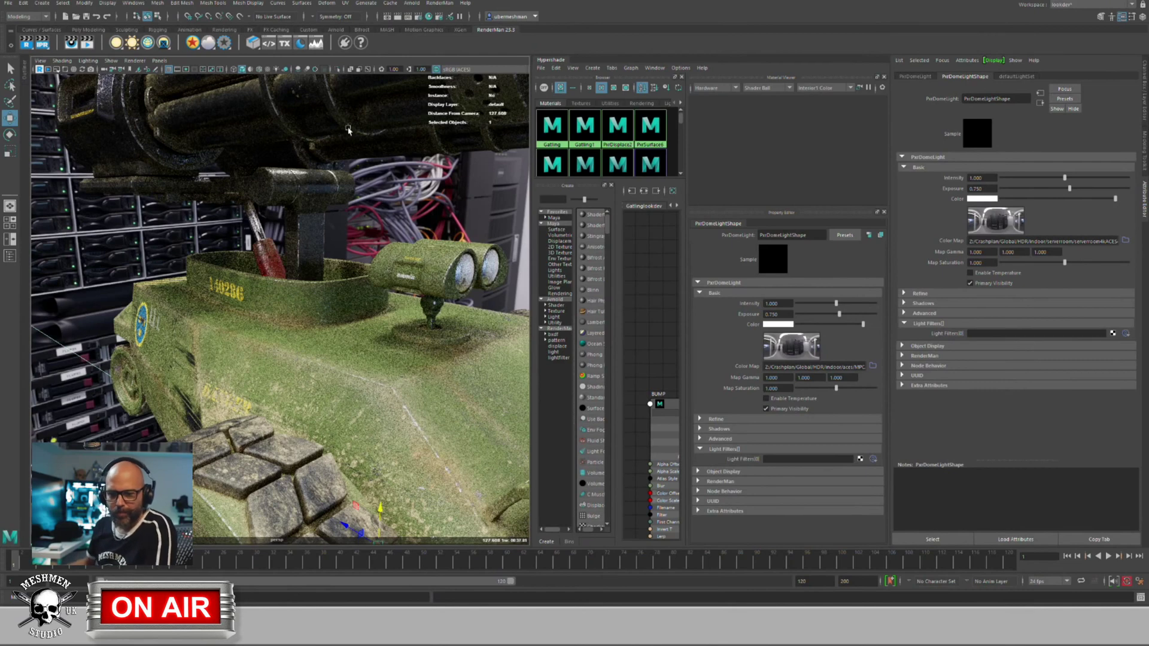
{"action": "left_click_drag", "start_coordinate": [319, 329], "coordinate": [290, 349], "text": "alt"}
{"action": "right_click_drag", "start_coordinate": [289, 349], "coordinate": [323, 341], "text": "alt"}
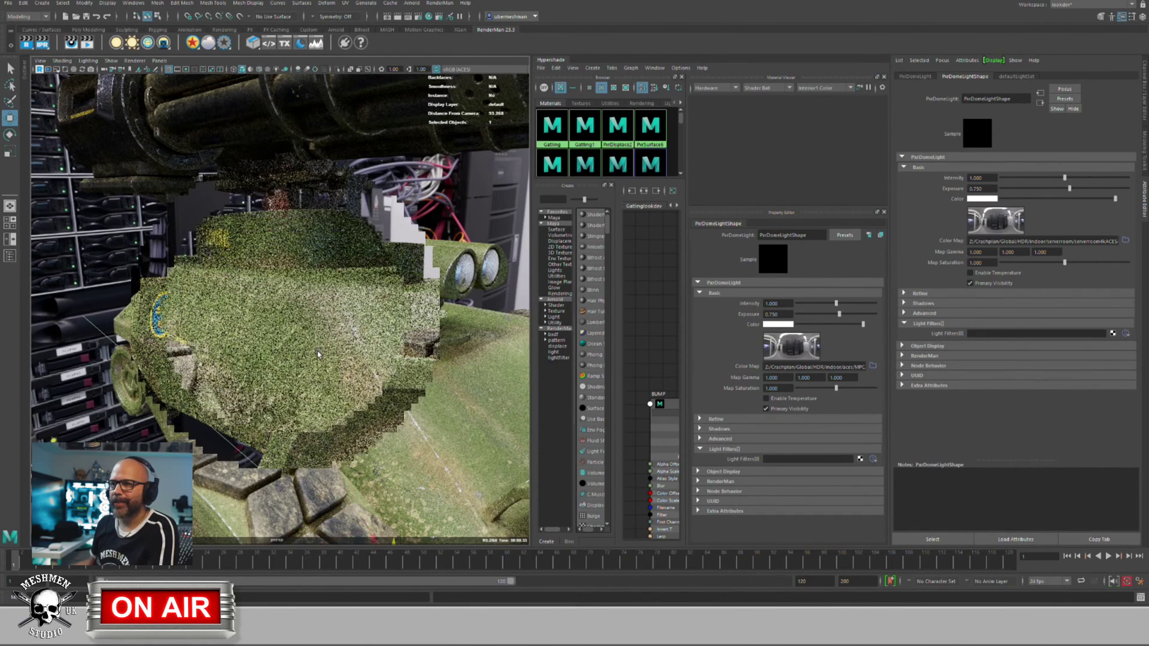
{"action": "left_click_drag", "start_coordinate": [323, 341], "coordinate": [545, 371], "text": "alt"}
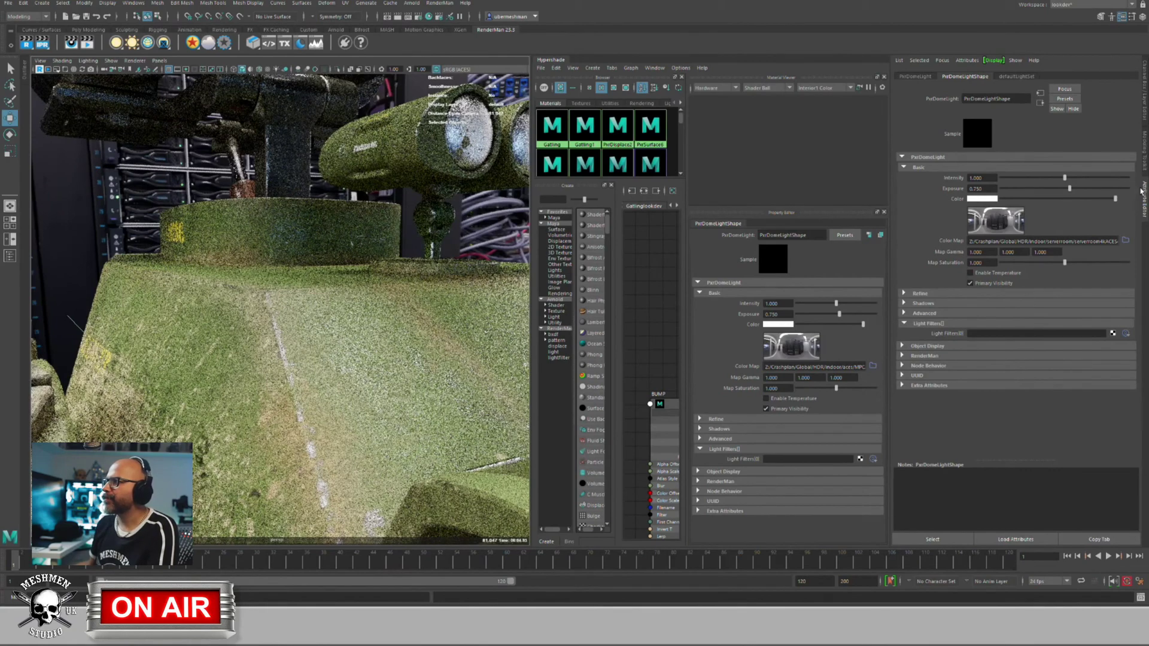
Step: Hide the Attribute Editor, give Hypershade more room and solo the BUMP texture node in the render
{"action": "left_click", "coordinate": [1144, 191]}
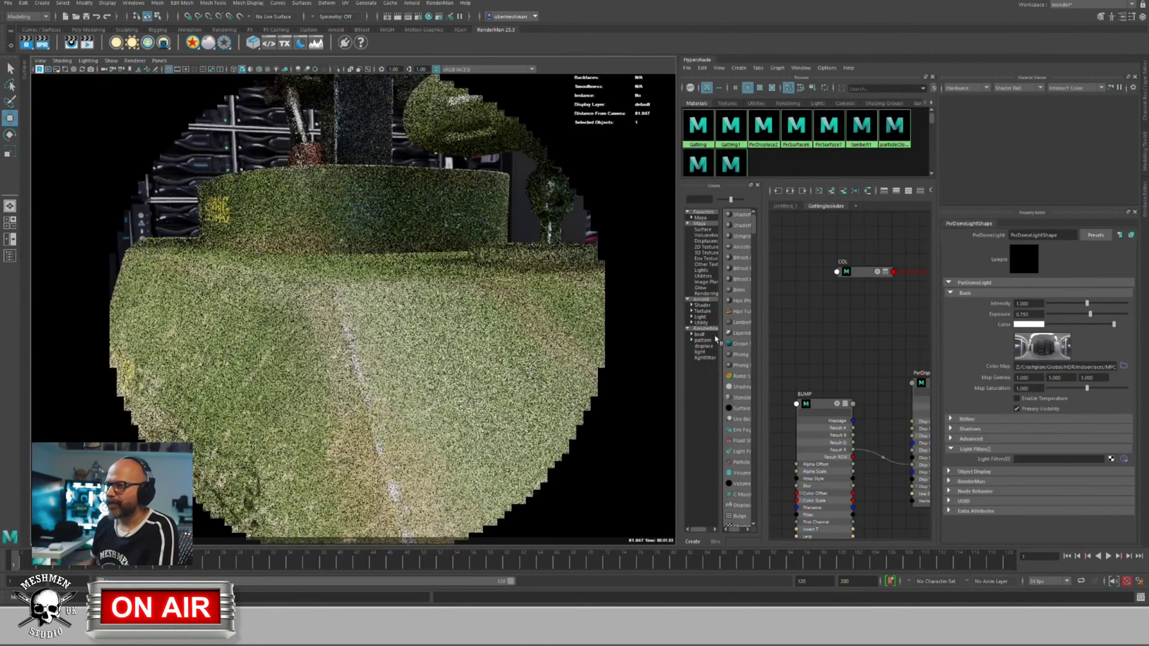
{"action": "left_click_drag", "start_coordinate": [679, 328], "coordinate": [578, 328]}
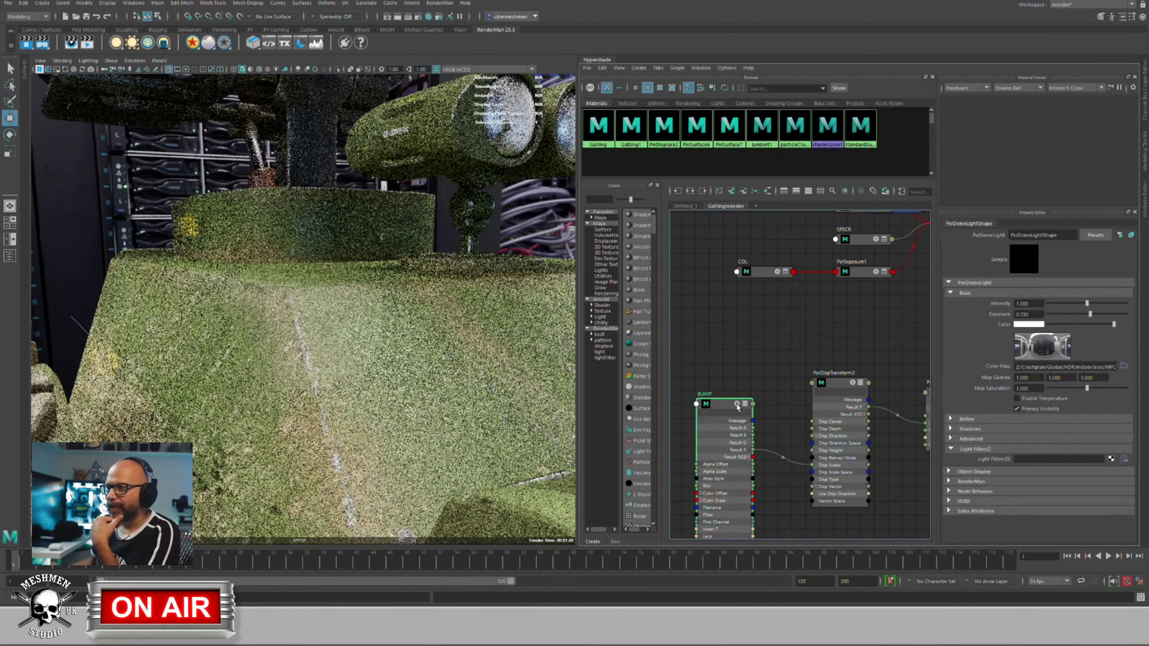
{"action": "left_click", "coordinate": [726, 412]}
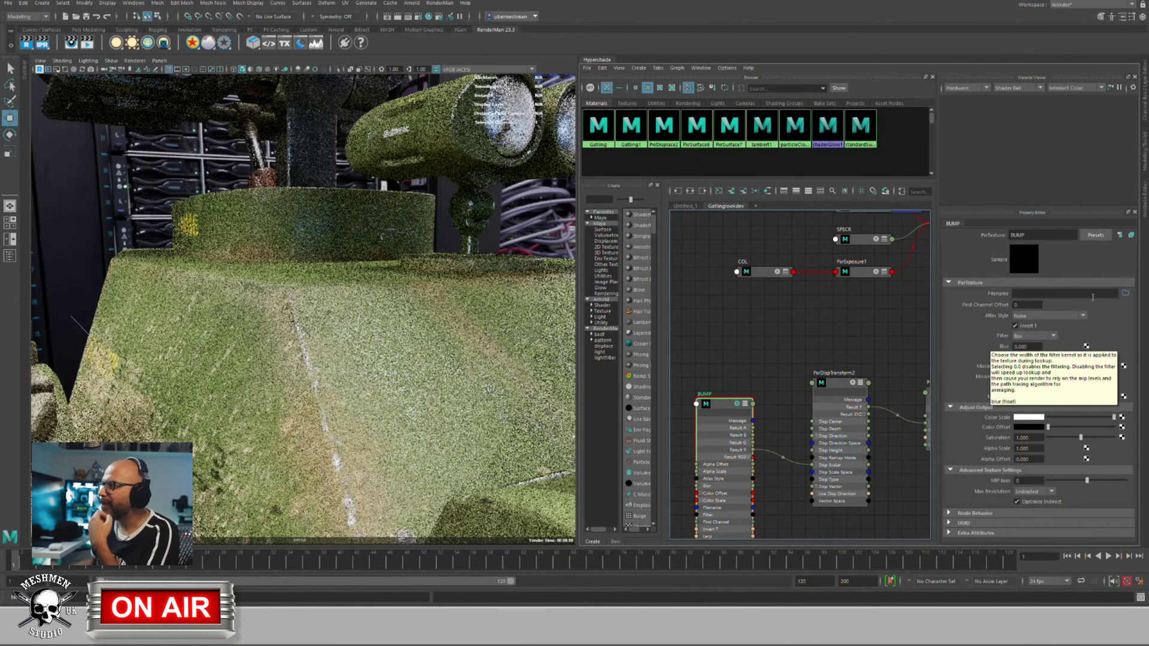
Step: Load BUMP.1001.exr.tex into the BUMP texture node and set its Atlas Style to UDIM (Mari)
{"action": "left_click", "coordinate": [1124, 295]}
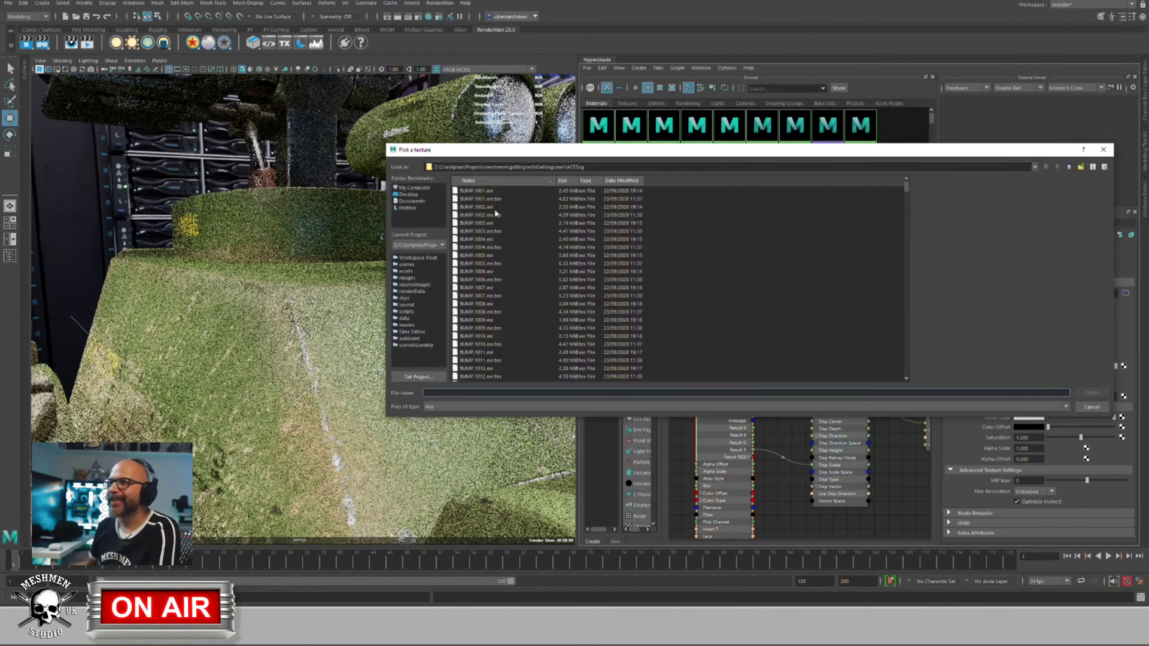
{"action": "left_click", "coordinate": [487, 199]}
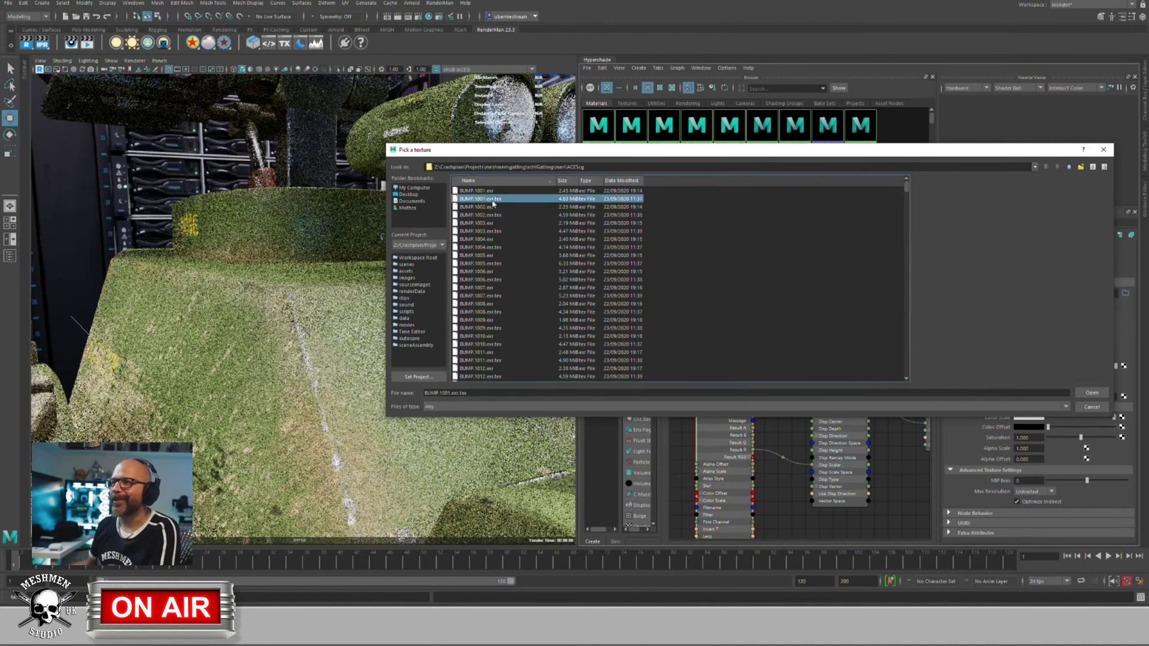
{"action": "left_click", "coordinate": [1085, 393]}
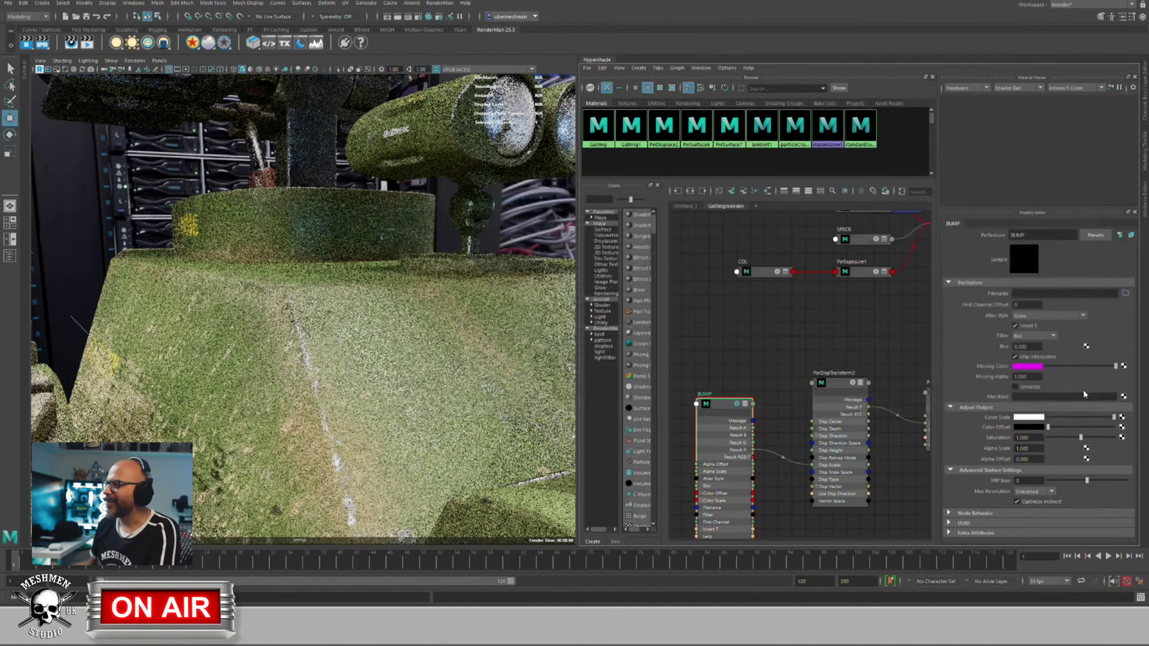
{"action": "left_click", "coordinate": [1049, 317]}
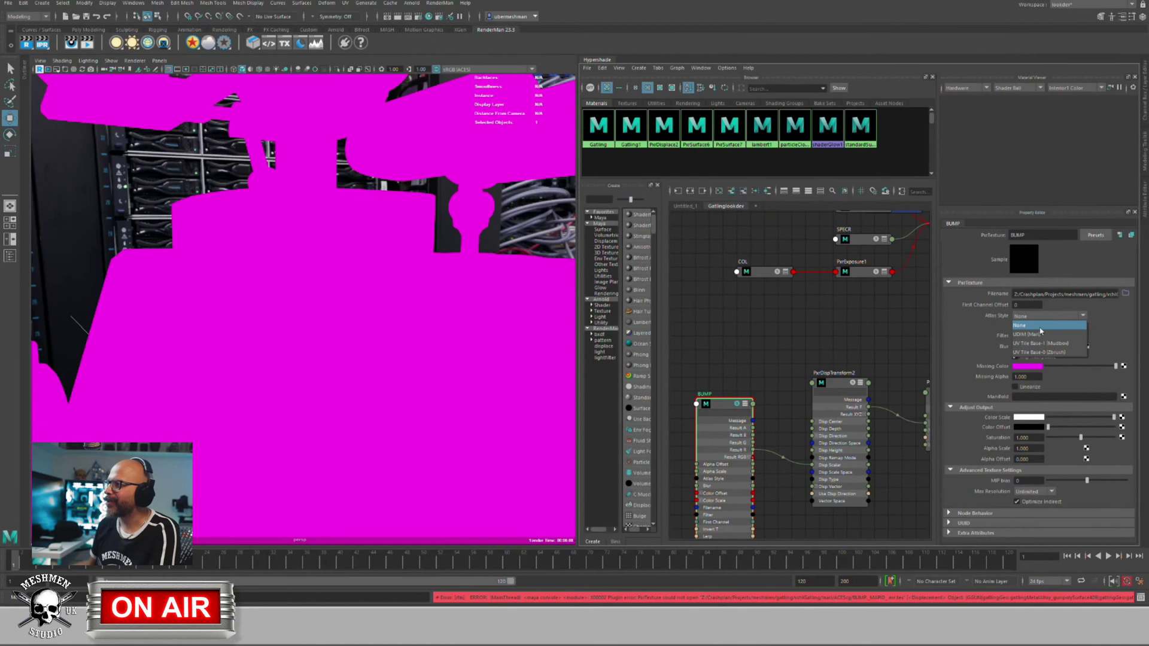
{"action": "left_click", "coordinate": [1041, 329]}
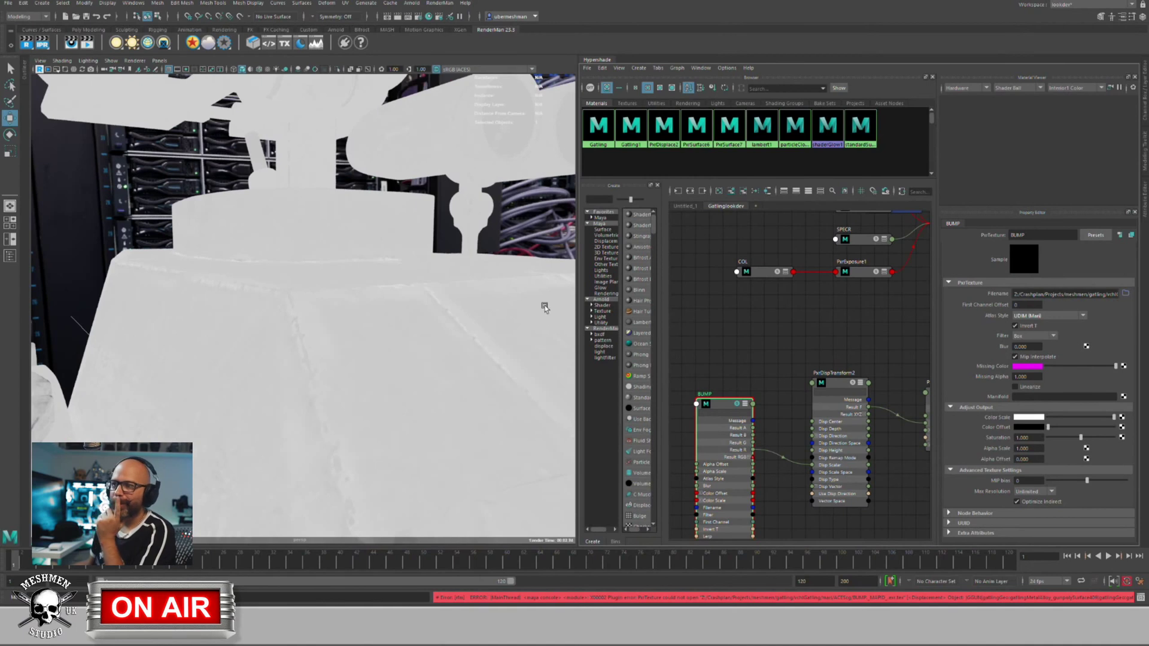
Step: Switch the render's solo from the BUMP texture to the Gatling1 surface material
{"action": "left_click_drag", "start_coordinate": [578, 338], "coordinate": [590, 338]}
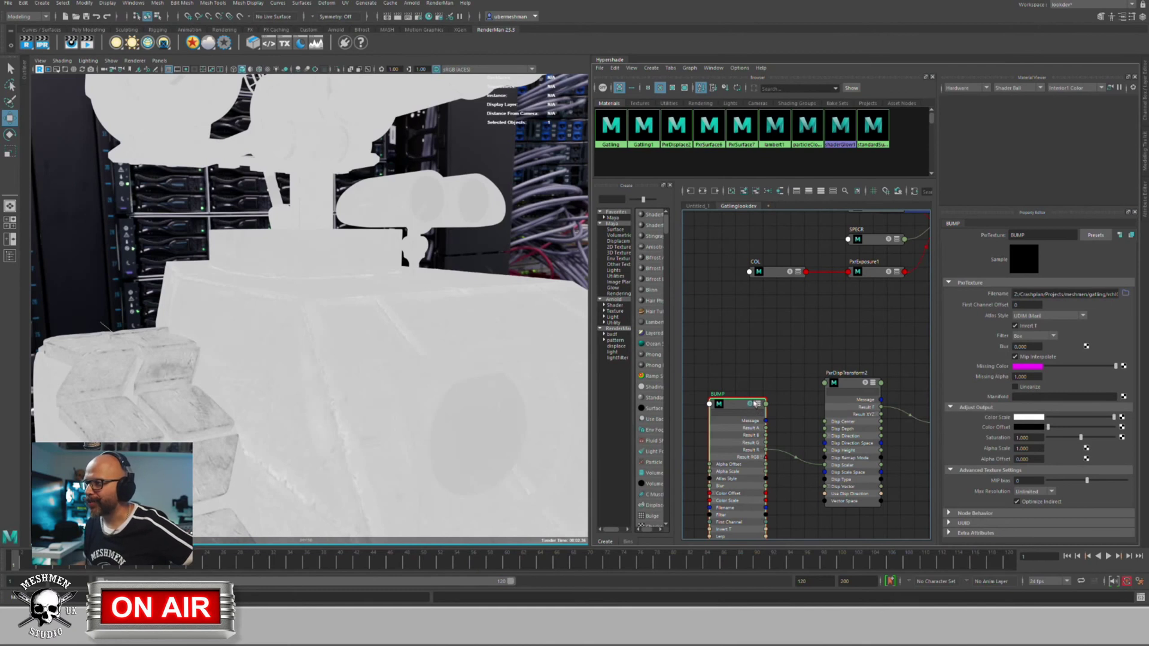
{"action": "middle_click_drag", "start_coordinate": [805, 365], "coordinate": [728, 357], "text": "alt"}
{"action": "mouse_move", "coordinate": [902, 360]}
{"action": "middle_mouse_down", "text": "alt"}
{"action": "mouse_move", "coordinate": [812, 354]}
{"action": "mouse_move", "coordinate": [828, 364]}
{"action": "mouse_move", "coordinate": [777, 400]}
{"action": "middle_mouse_up", "text": "alt"}
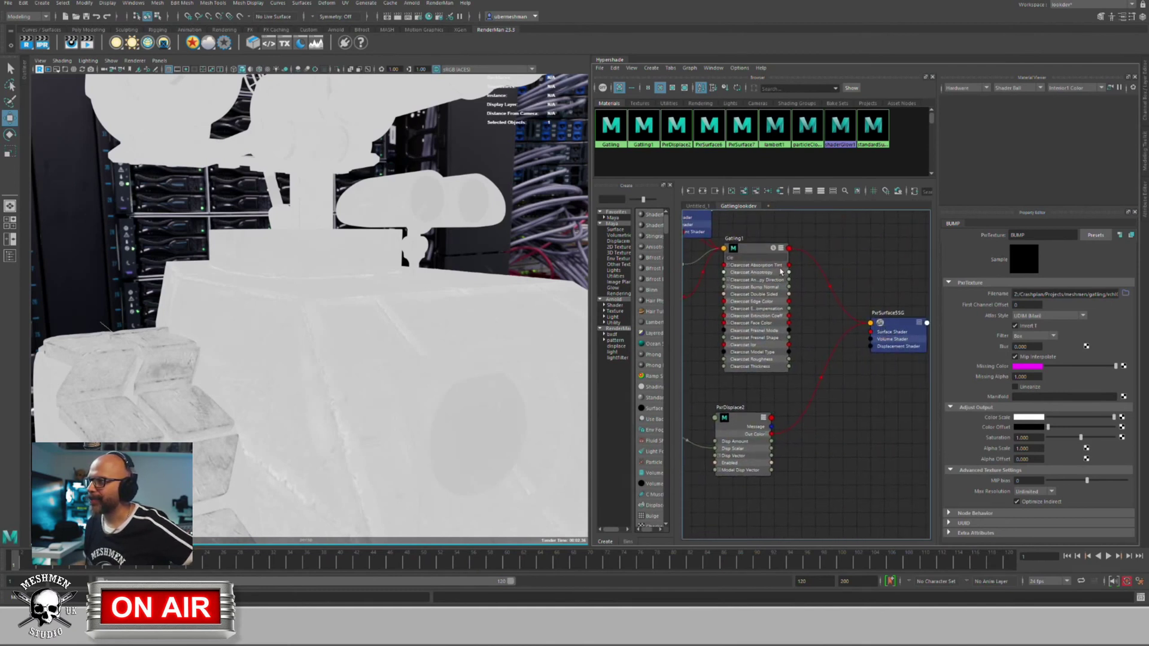
{"action": "left_click", "coordinate": [772, 250]}
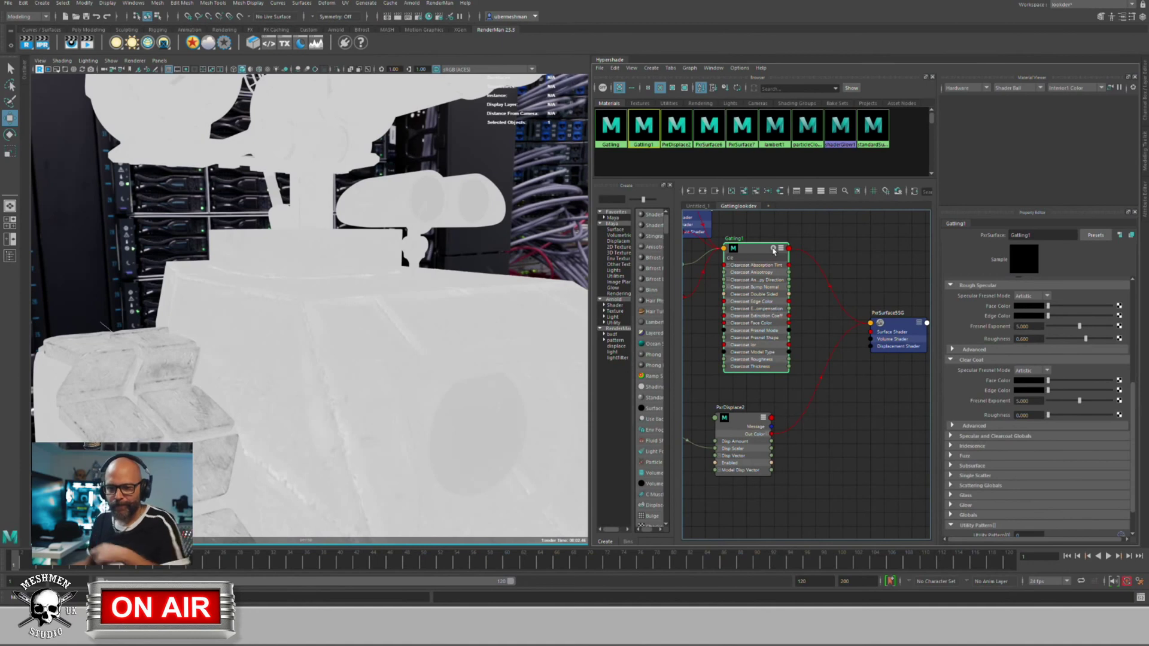
{"action": "left_click", "coordinate": [772, 249]}
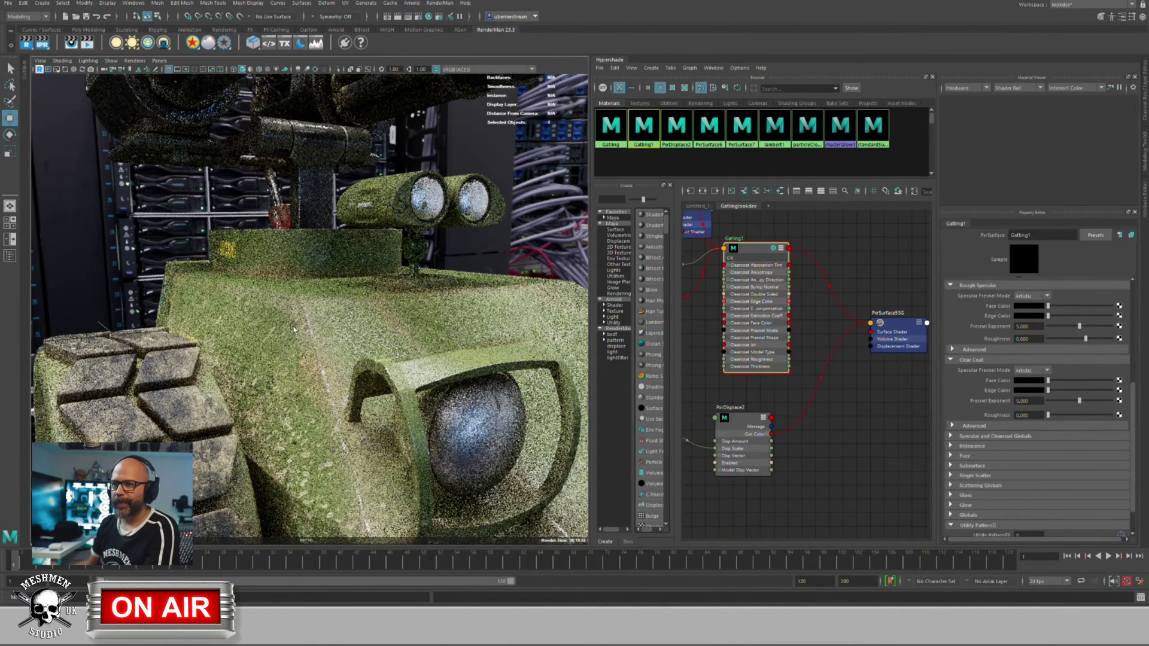
Step: Frame the hull surface beneath the turret ring and define a crop render window around its worn edge
{"action": "scroll", "coordinate": [302, 353], "scroll_direction": "up", "scroll_amount": 5}
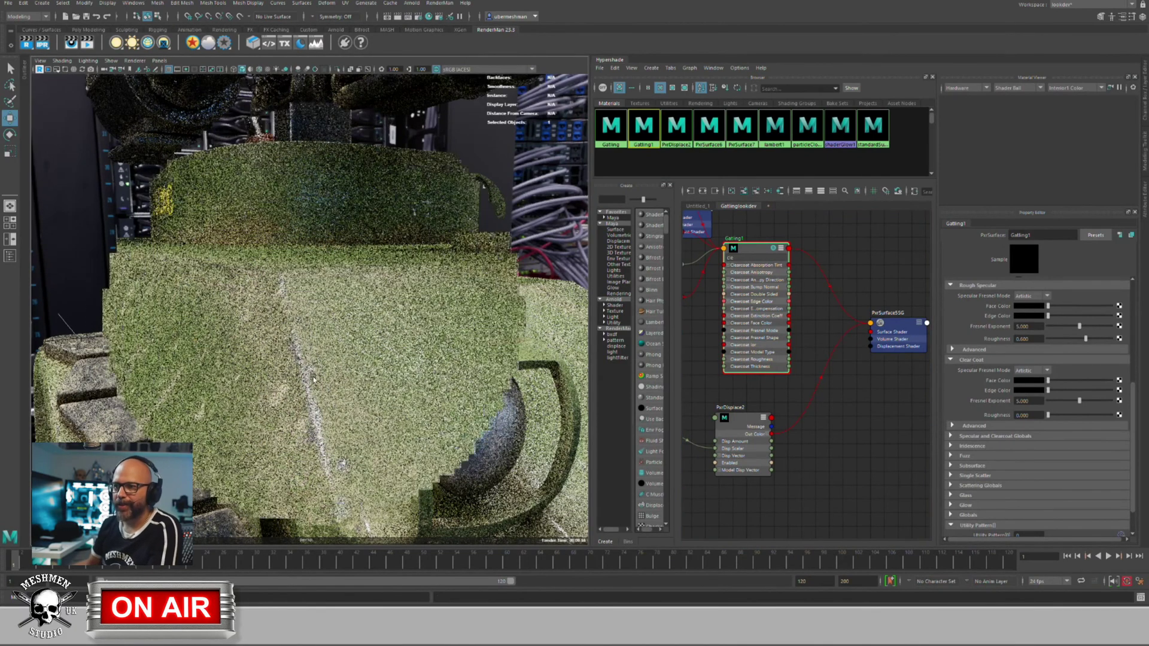
{"action": "scroll", "coordinate": [310, 364], "scroll_direction": "down", "scroll_amount": 5}
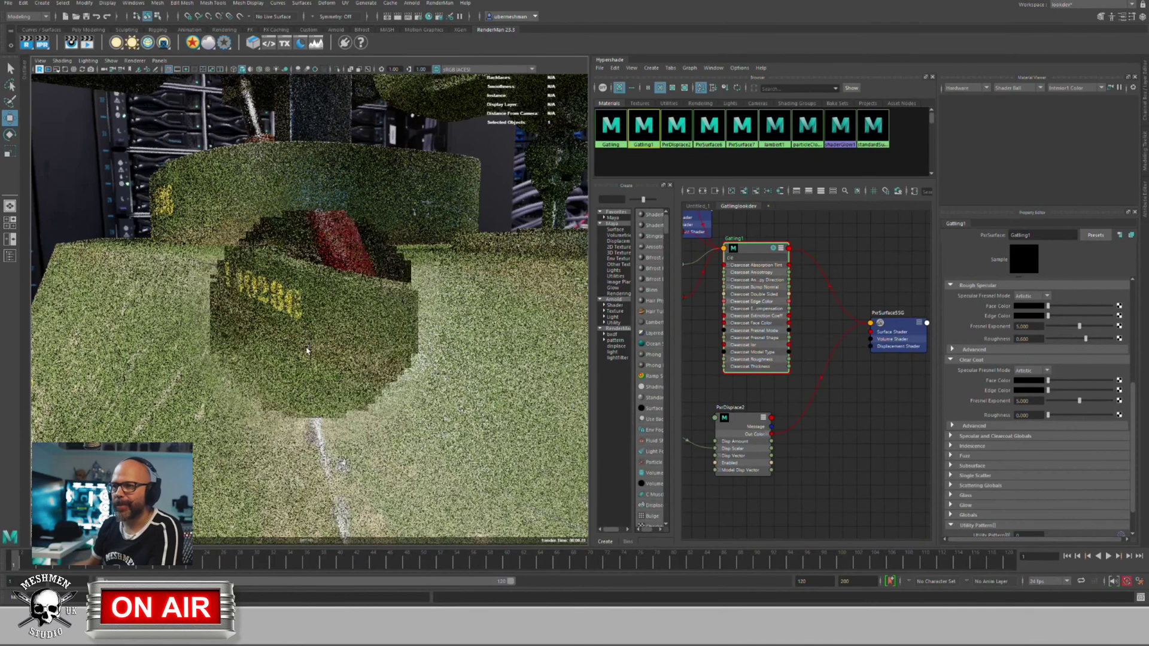
{"action": "scroll", "coordinate": [306, 350], "scroll_direction": "up", "scroll_amount": 5}
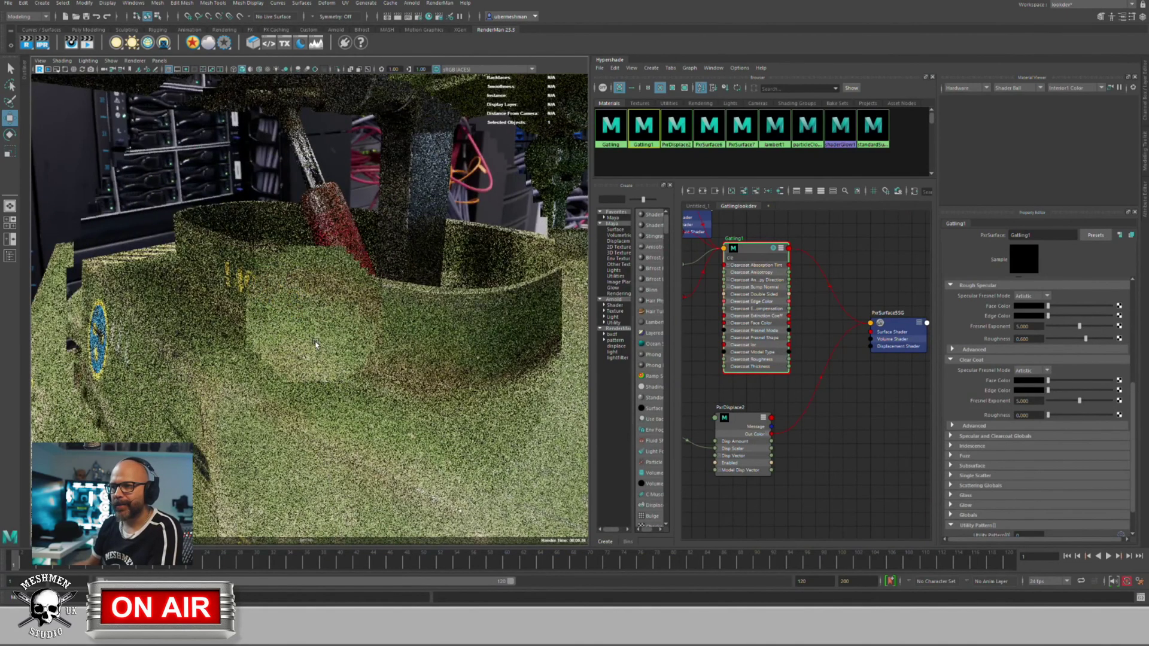
{"action": "left_click_drag", "start_coordinate": [316, 343], "coordinate": [66, 82], "text": "alt"}
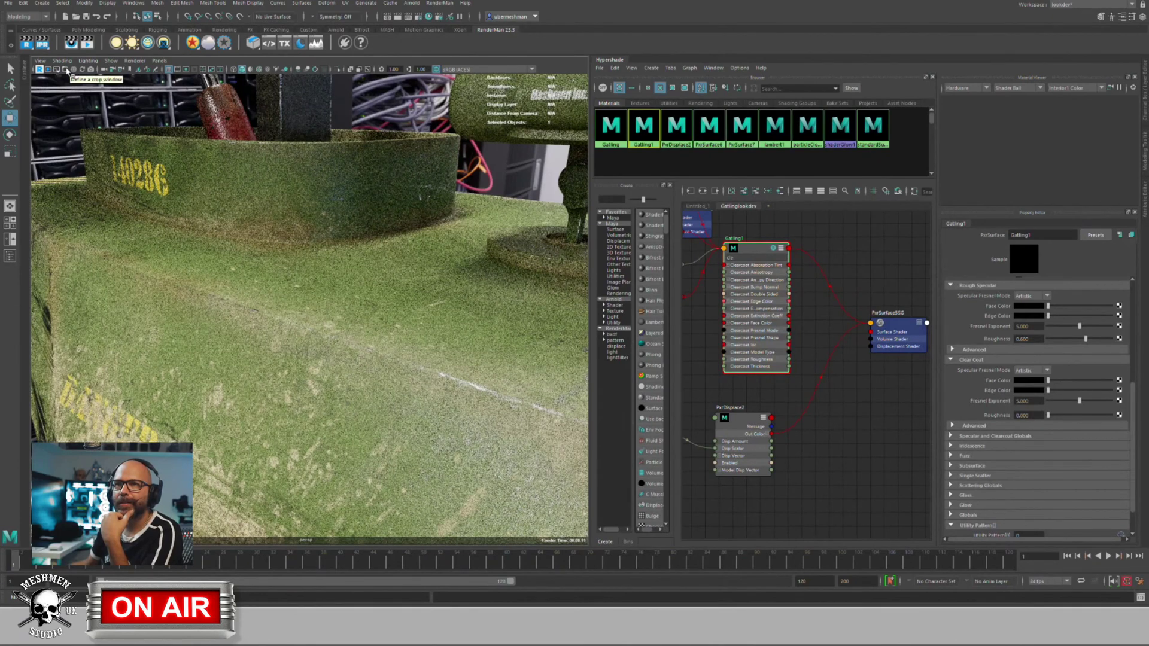
{"action": "left_click", "coordinate": [66, 69]}
{"action": "left_click_drag", "start_coordinate": [195, 237], "coordinate": [454, 437]}
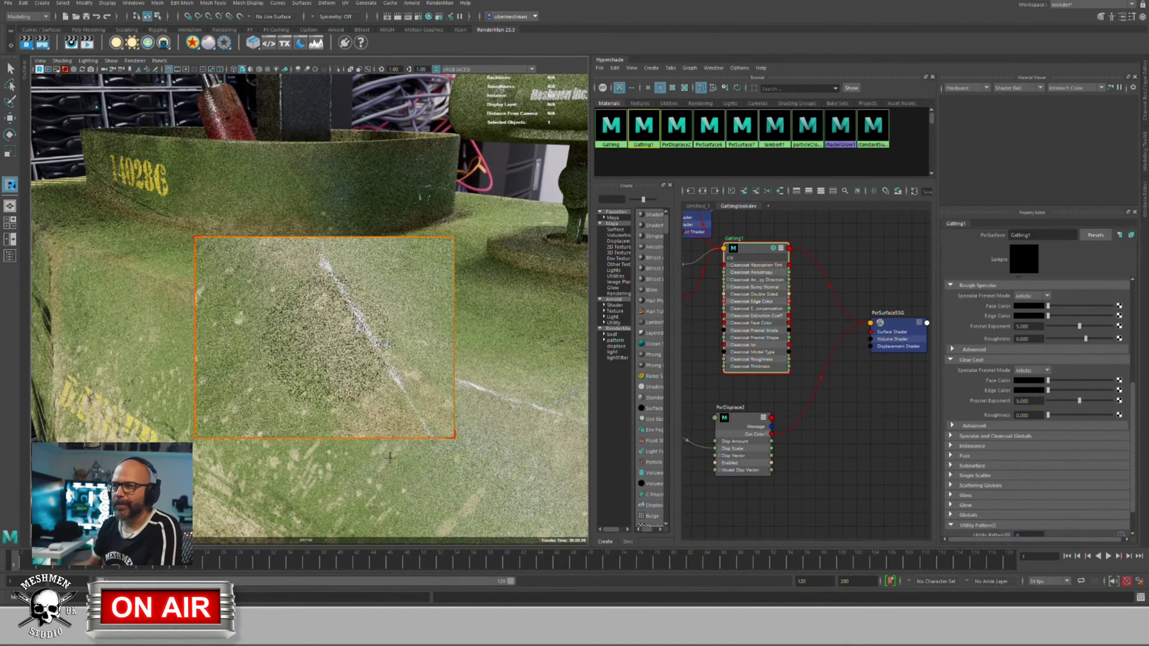
Step: Set both Displacement Height and Displacement Depth to 1 on the PxrDispTransform2 node
{"action": "left_click", "coordinate": [733, 420]}
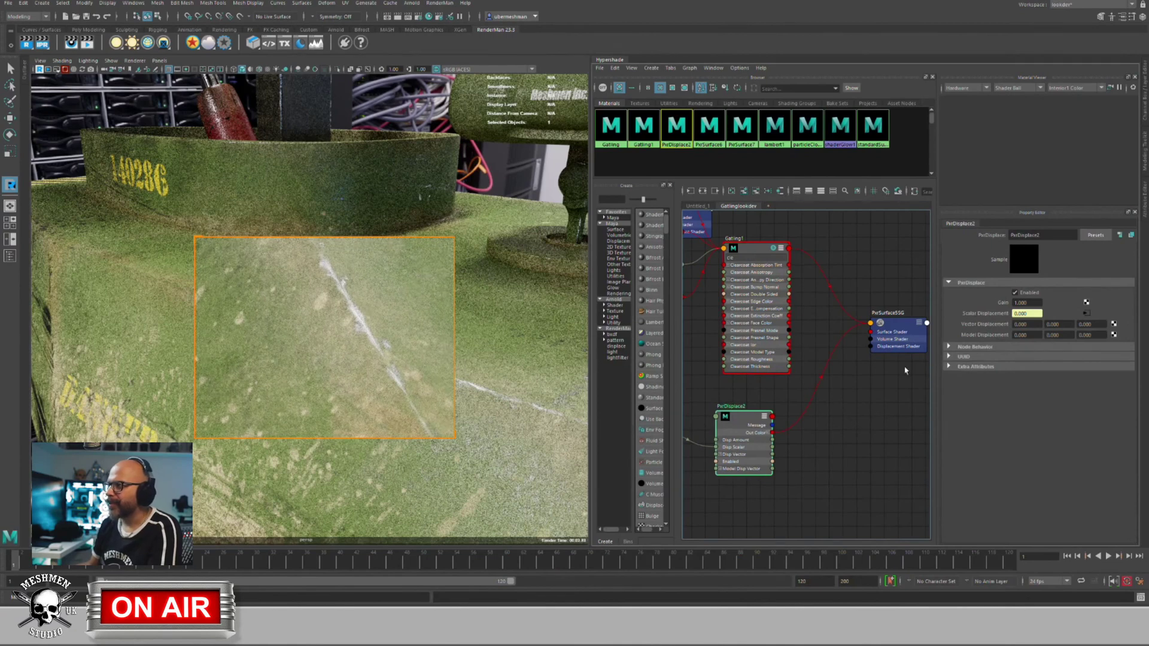
{"action": "middle_click_drag", "start_coordinate": [731, 442], "coordinate": [855, 441], "text": "alt"}
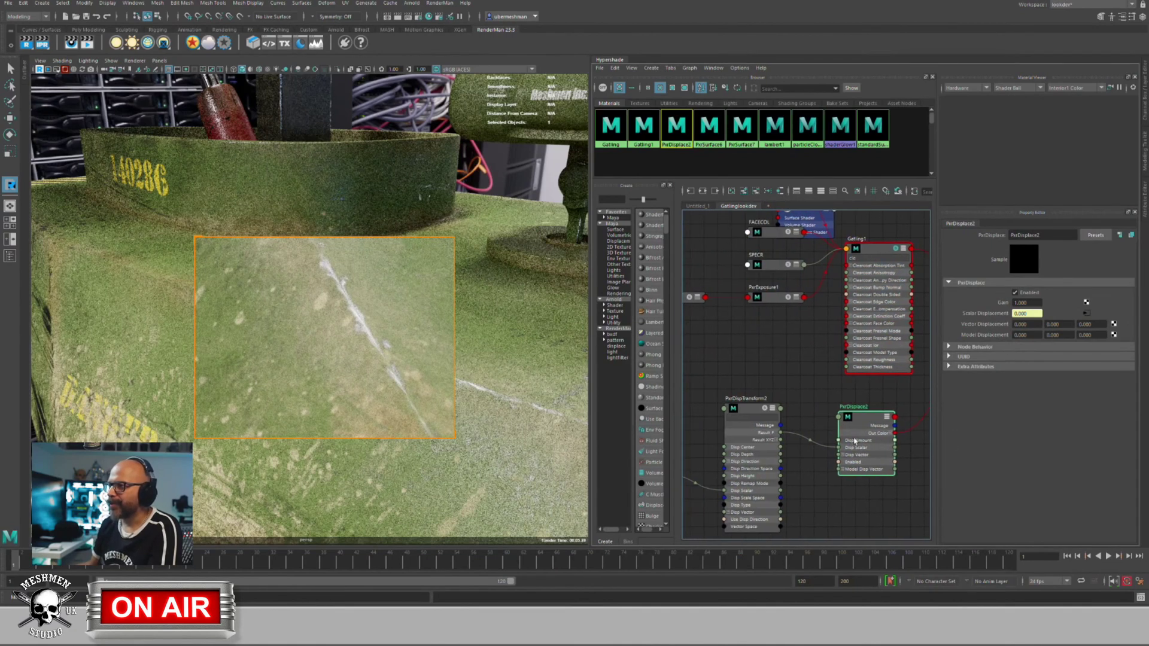
{"action": "left_click", "coordinate": [750, 401]}
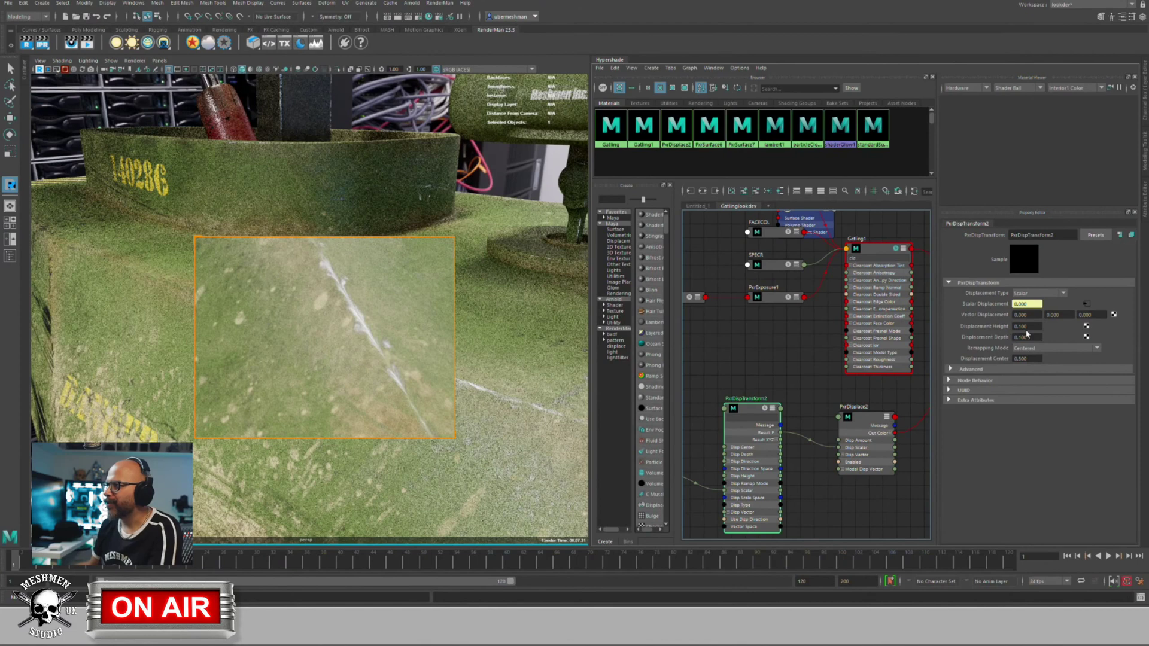
{"action": "left_click", "coordinate": [809, 408]}
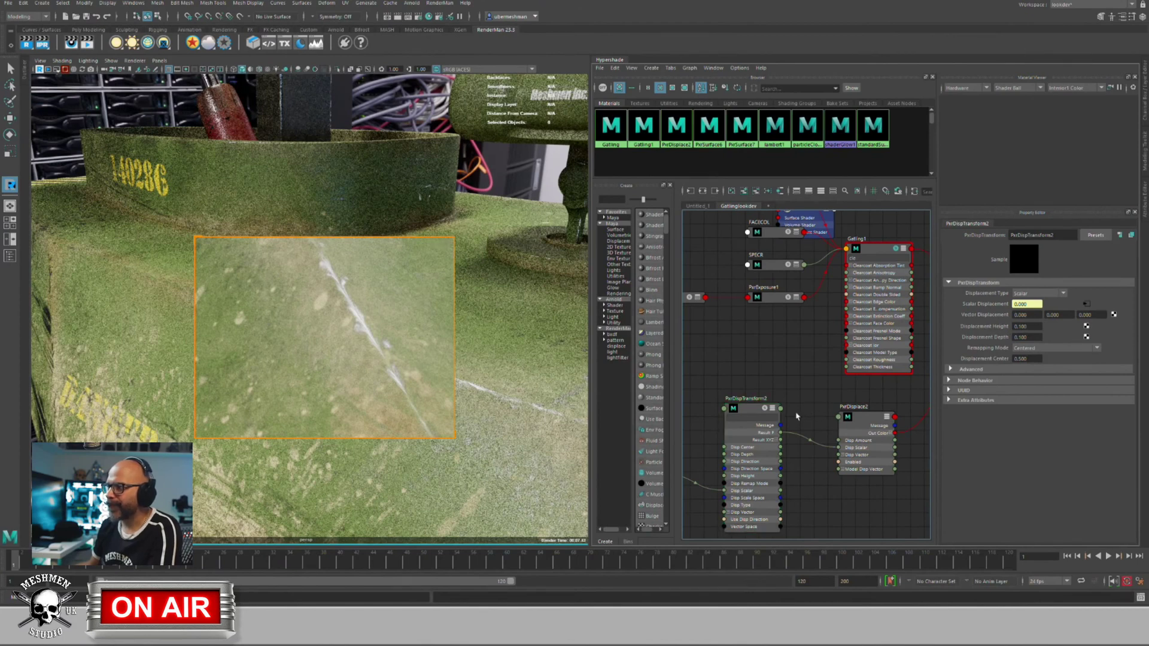
{"action": "left_click_drag", "start_coordinate": [748, 410], "coordinate": [751, 412]}
{"action": "double_click", "coordinate": [1026, 326]}
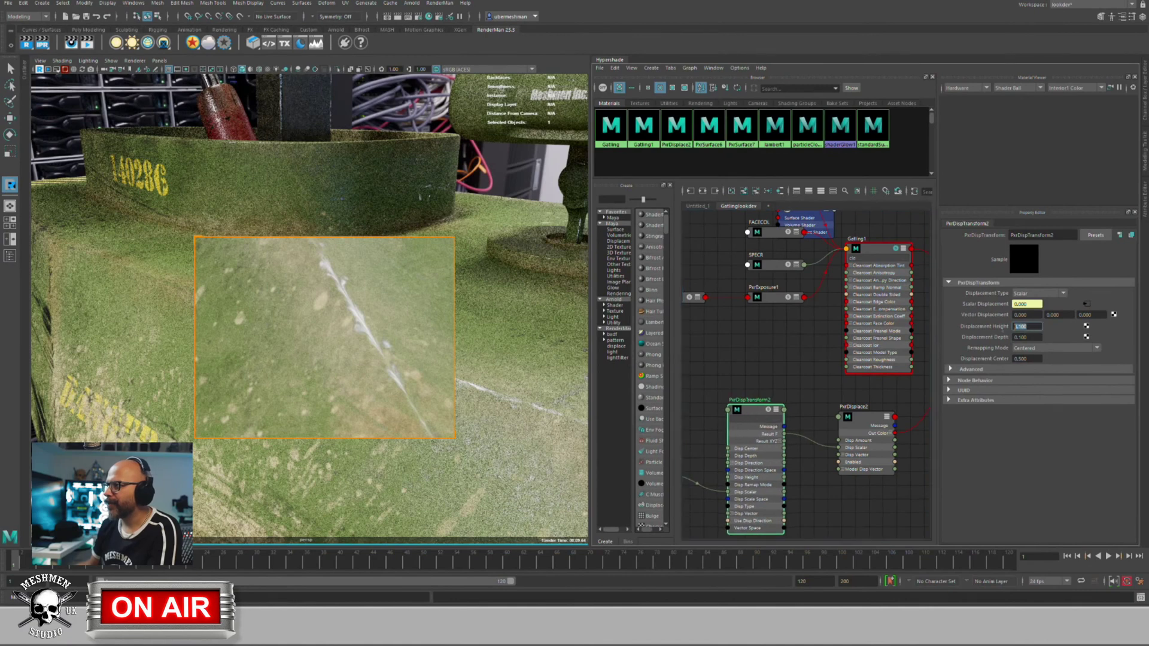
{"action": "type", "text": "1"}
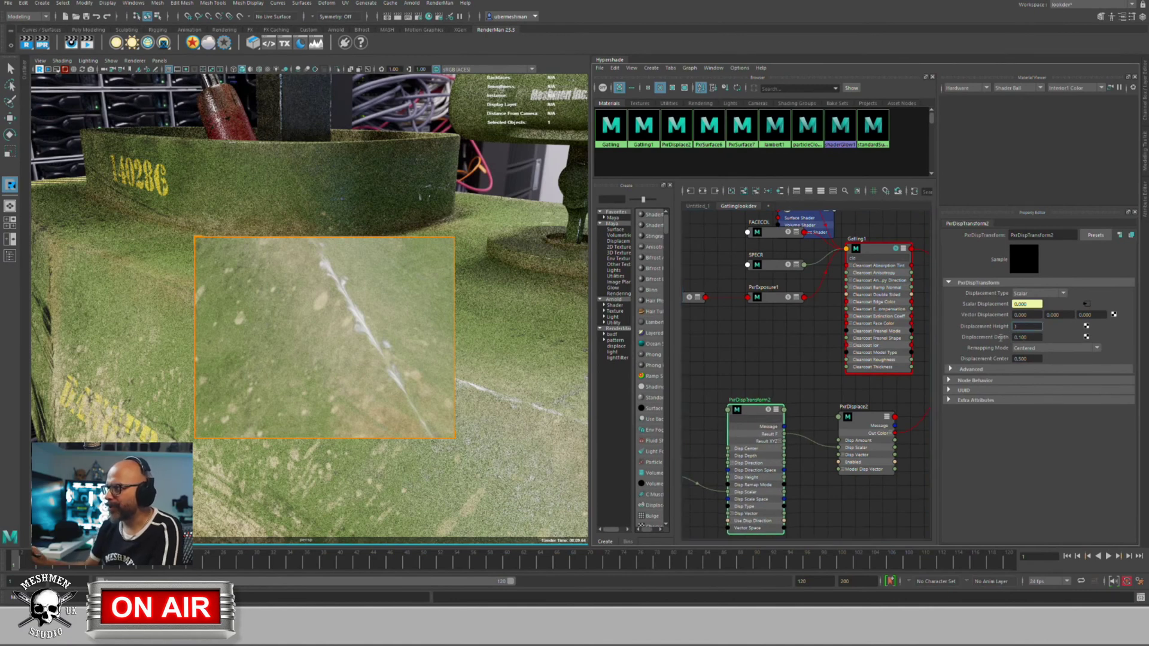
{"action": "left_click", "coordinate": [1031, 339]}
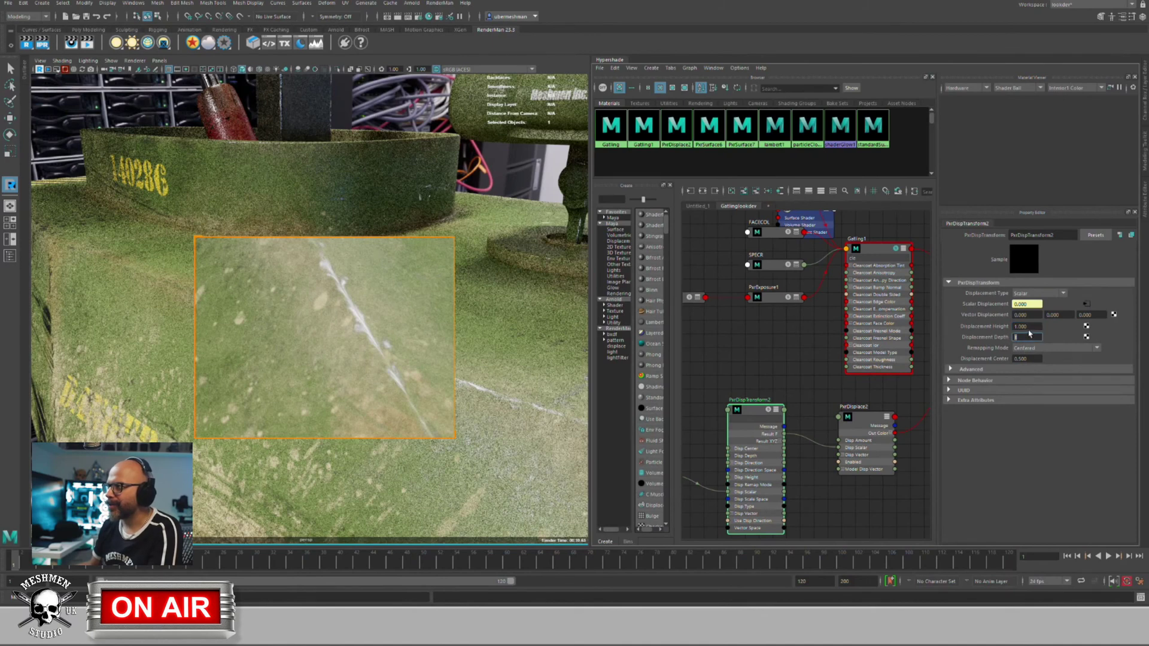
{"action": "type", "text": "1"}
{"action": "key", "text": "Return"}
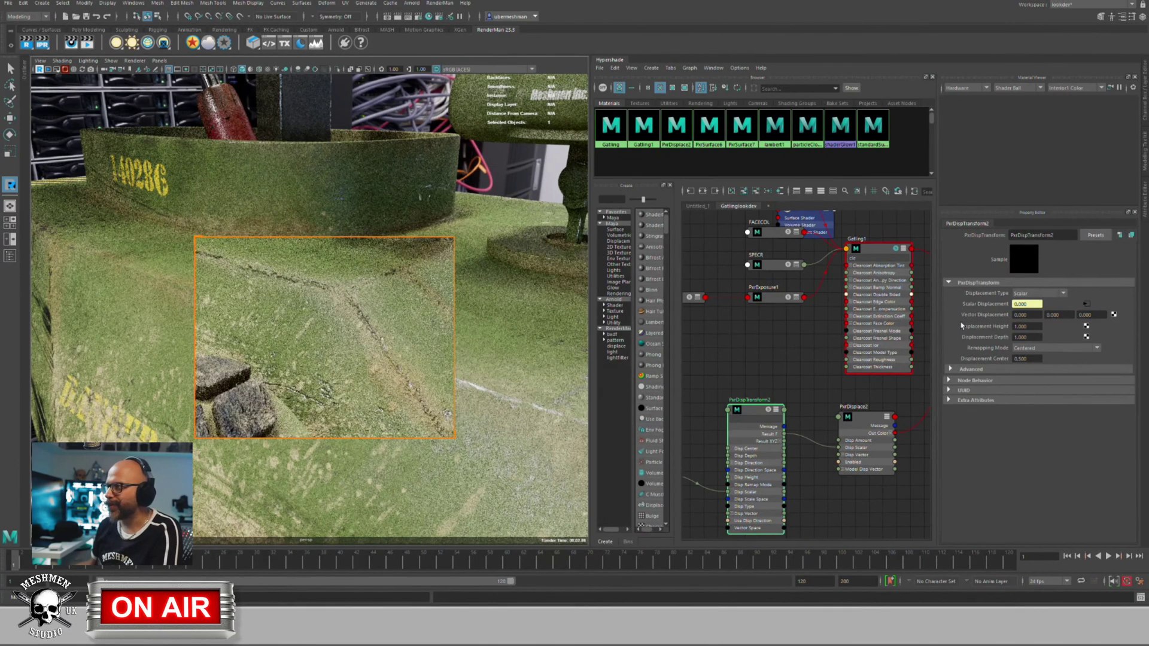
Step: Set both Displacement Height and Displacement Depth to 0.25 on the PxrDispTransform2 node
{"action": "left_click", "coordinate": [1026, 326]}
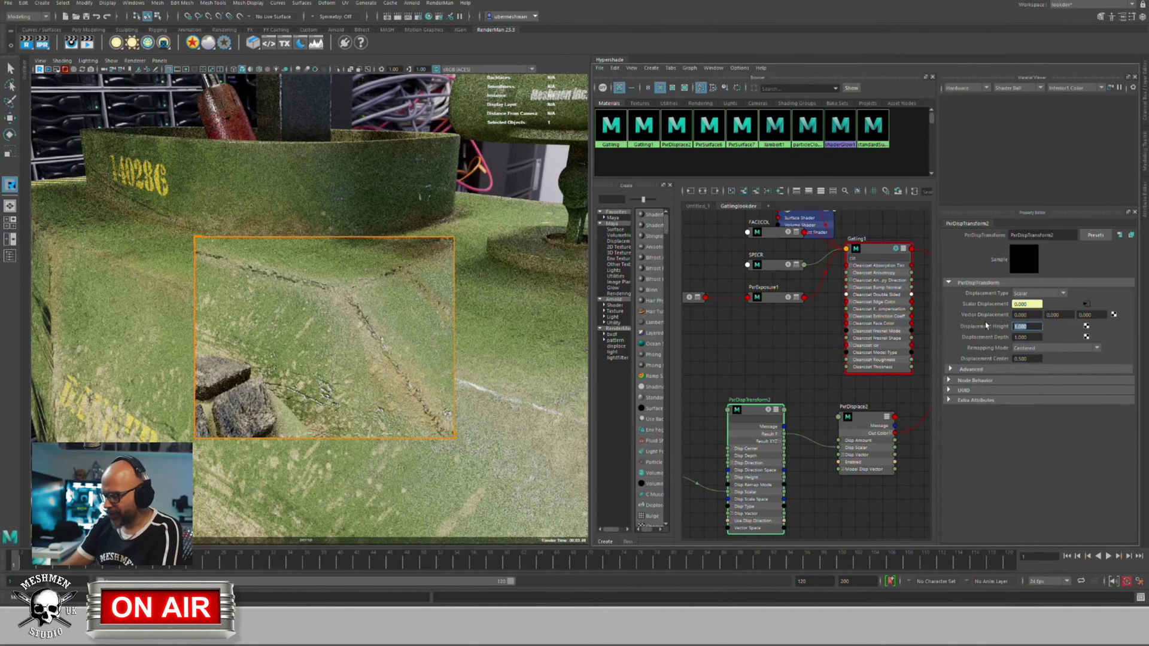
{"action": "type", "text": "0."}
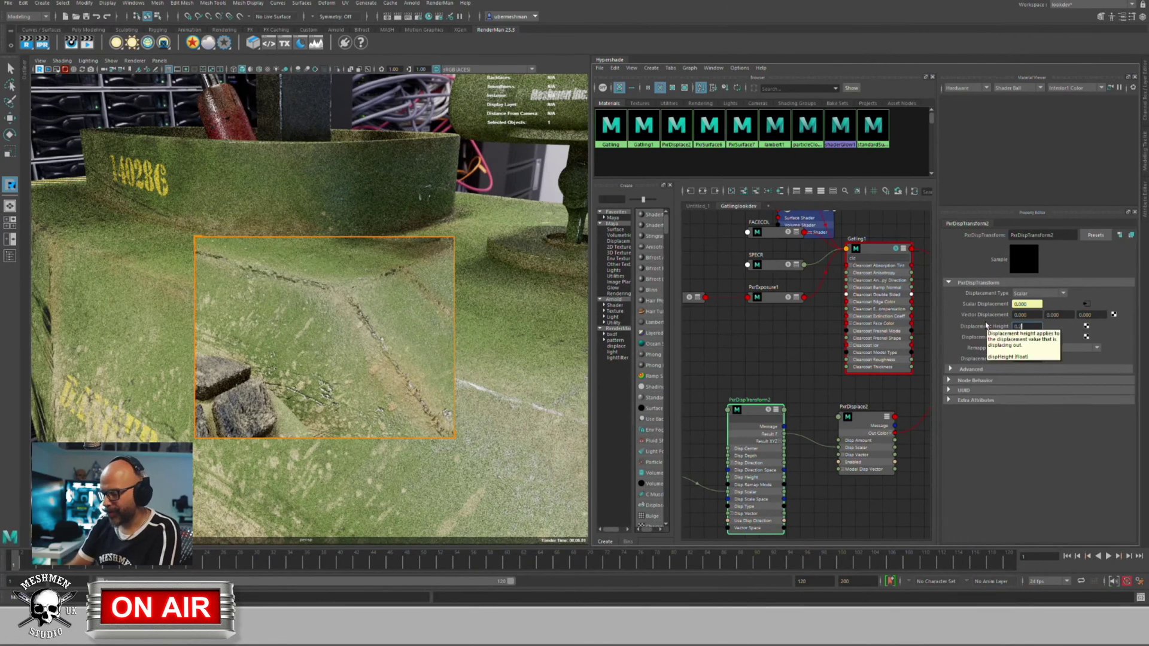
{"action": "type", "text": "25"}
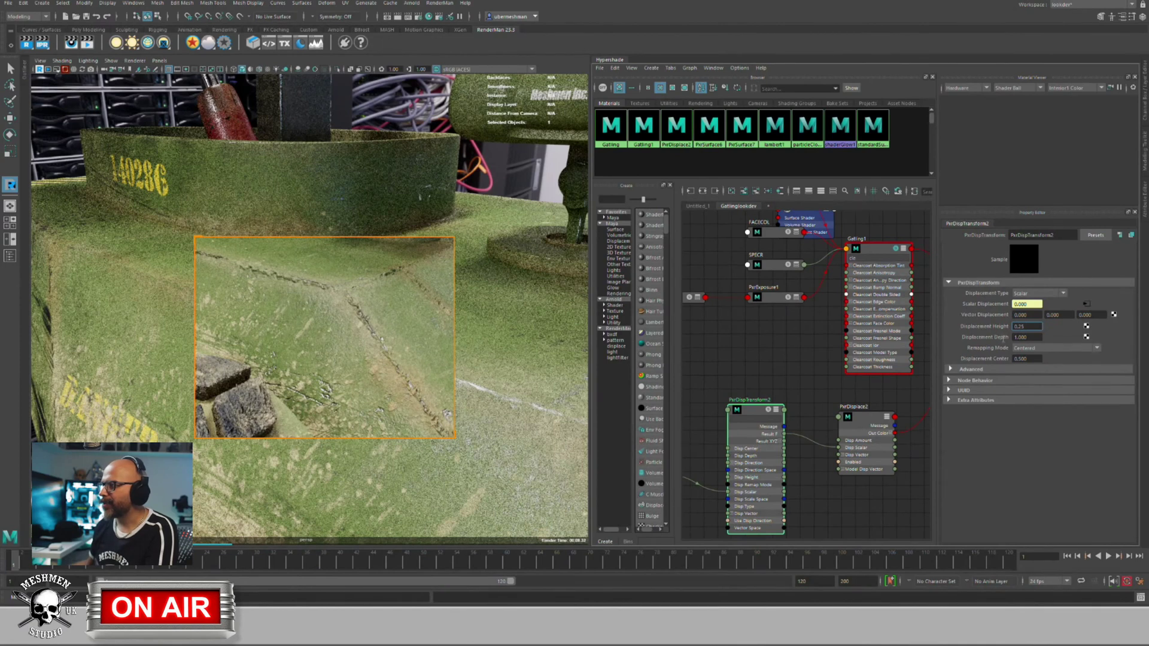
{"action": "left_click", "coordinate": [1021, 338]}
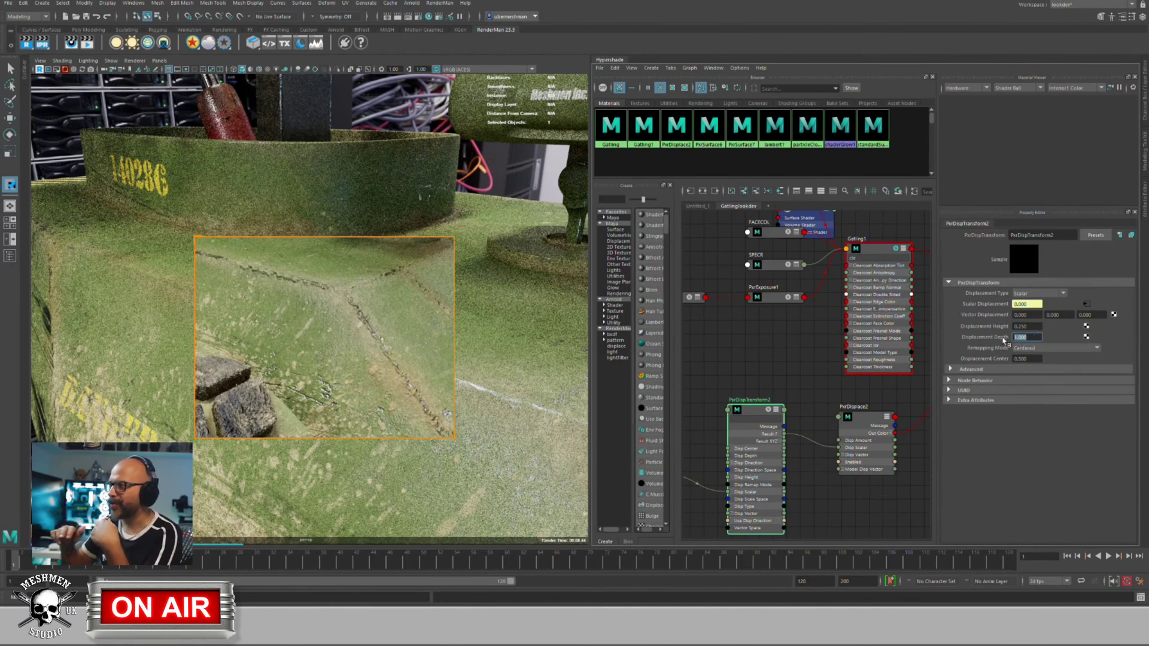
{"action": "type", "text": "0.2"}
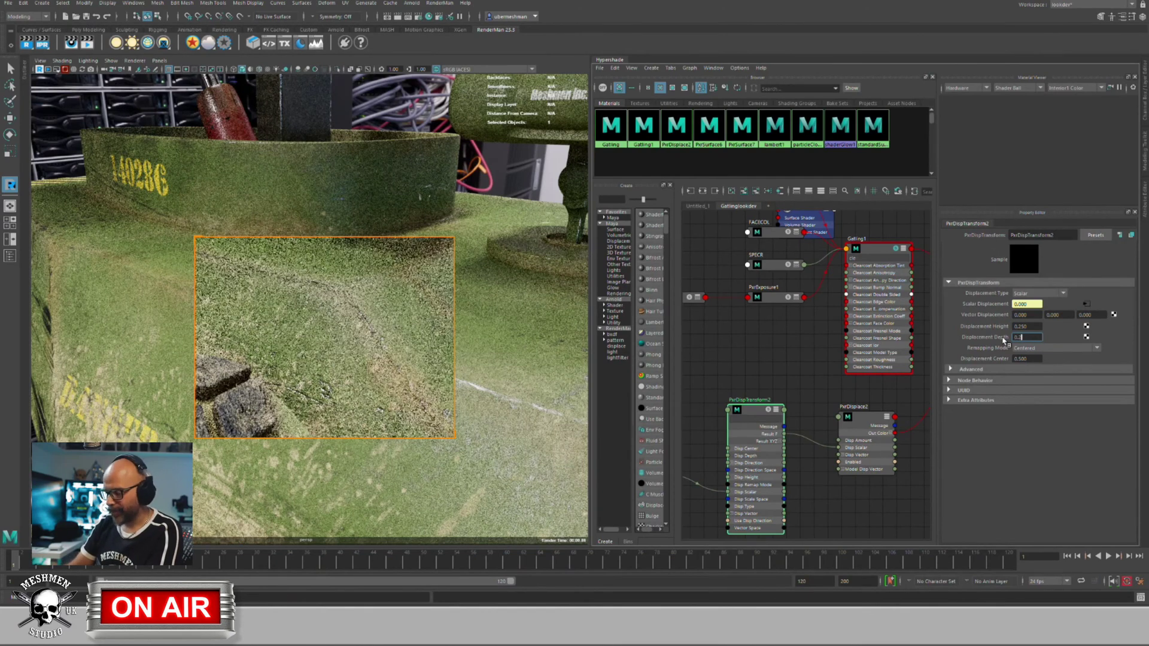
{"action": "key", "text": "Return"}
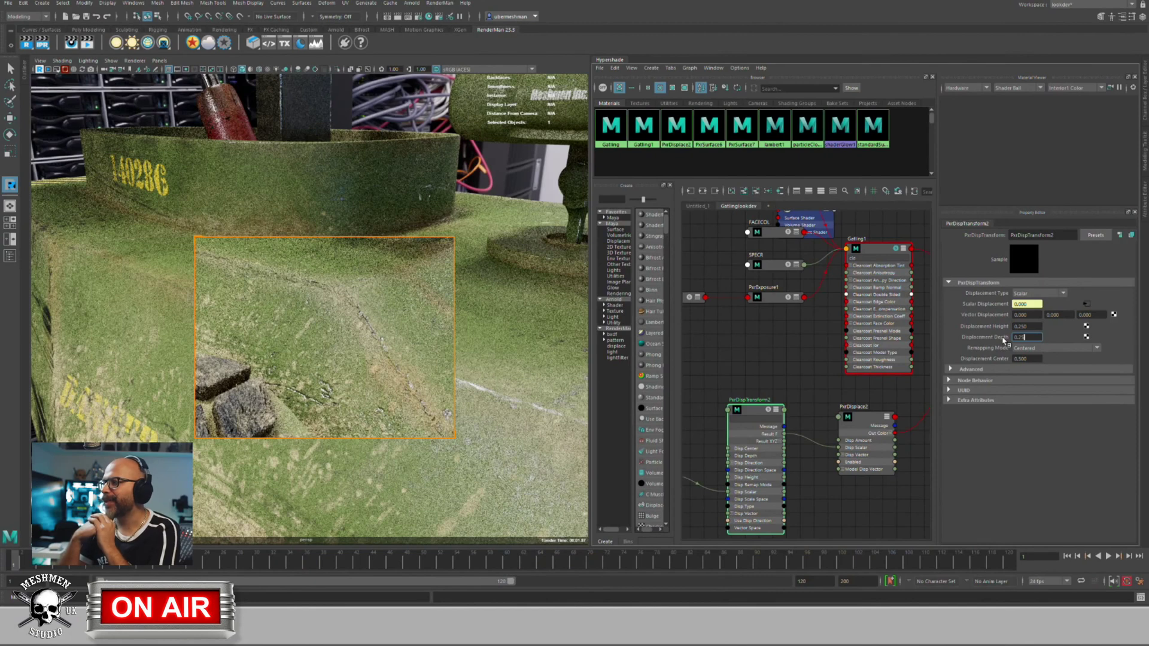
{"action": "key", "text": "Return"}
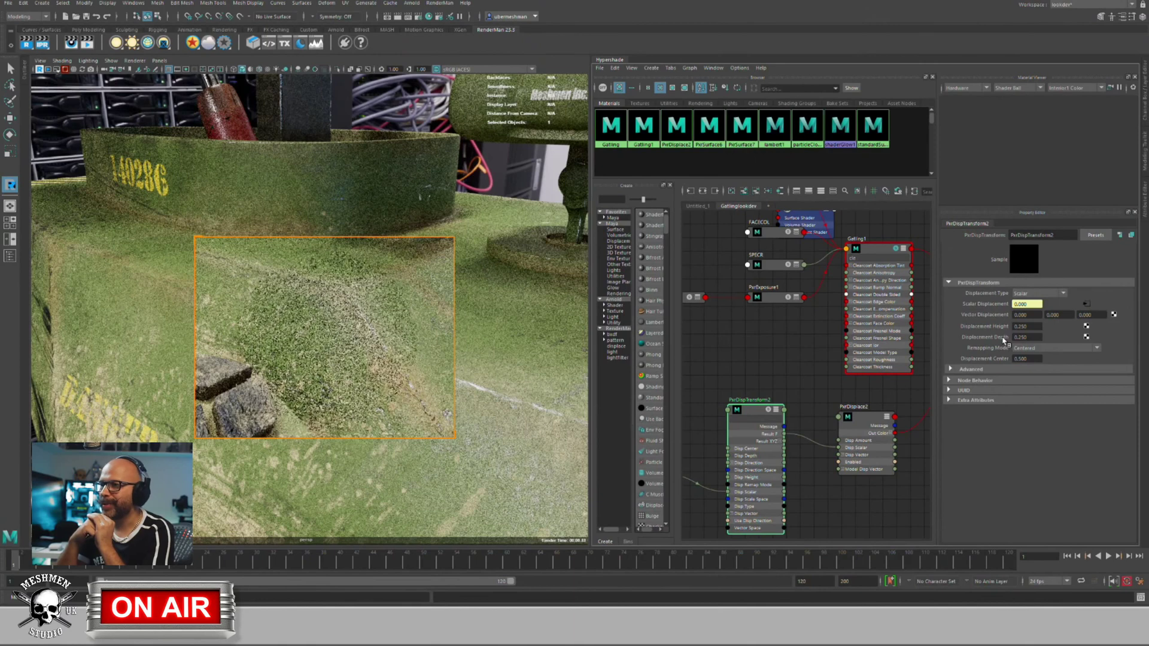
Step: Raise Displacement Height and Displacement Depth on PxrDispTransform2 to 0.4 each
{"action": "left_click", "coordinate": [868, 420]}
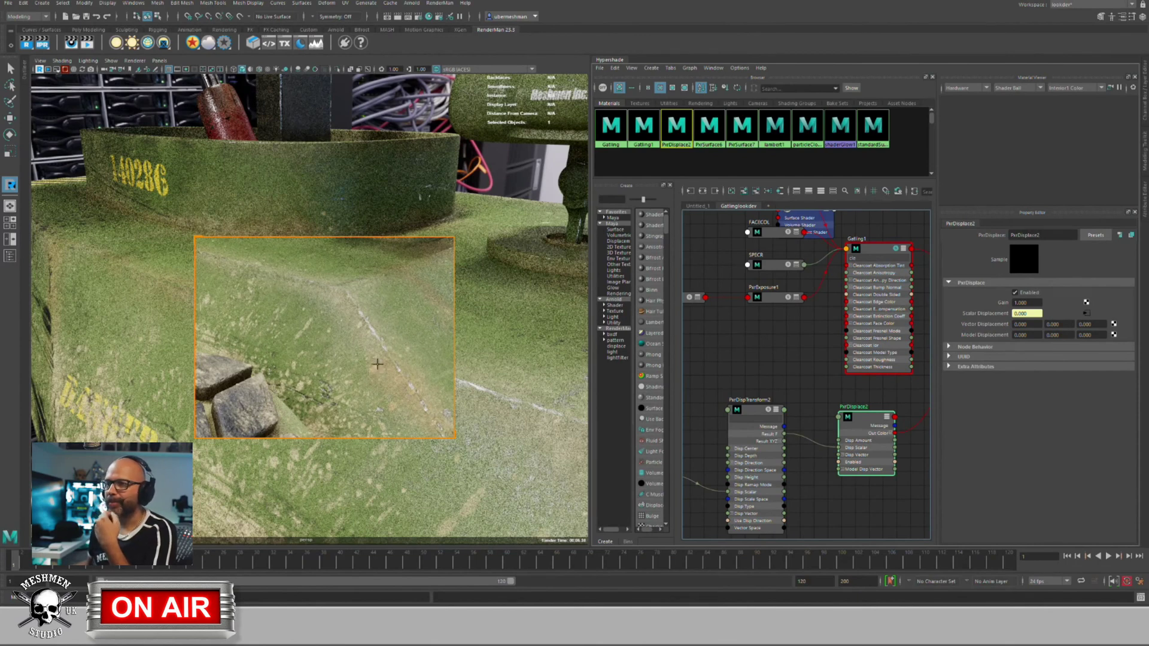
{"action": "left_click", "coordinate": [755, 412]}
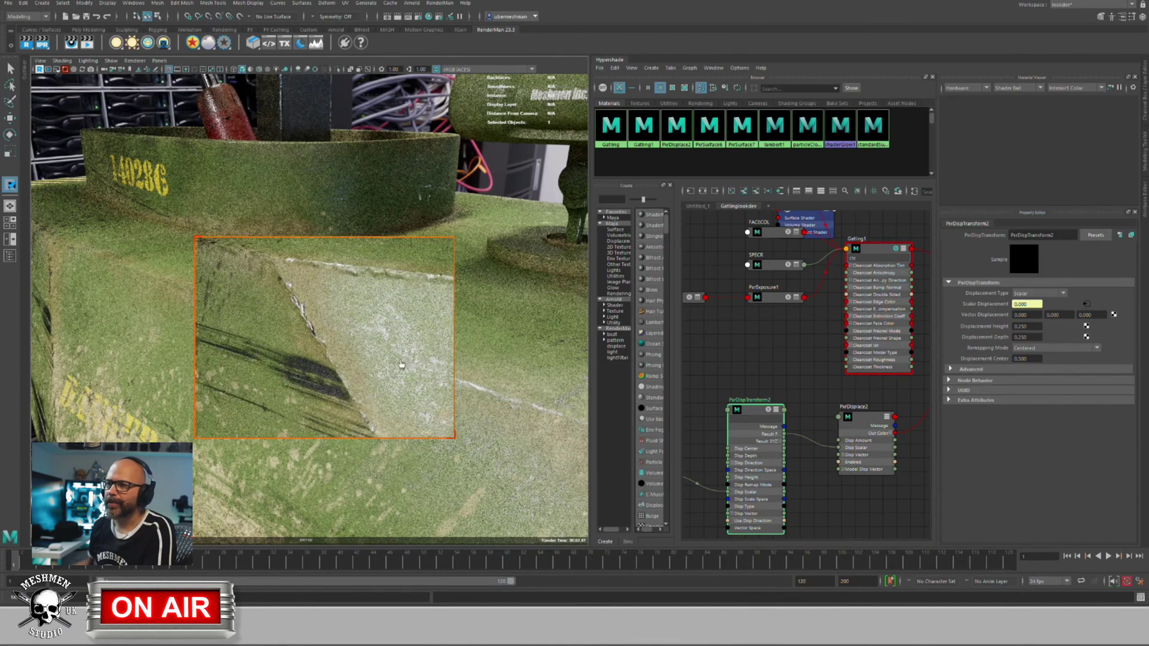
{"action": "double_click", "coordinate": [1031, 326]}
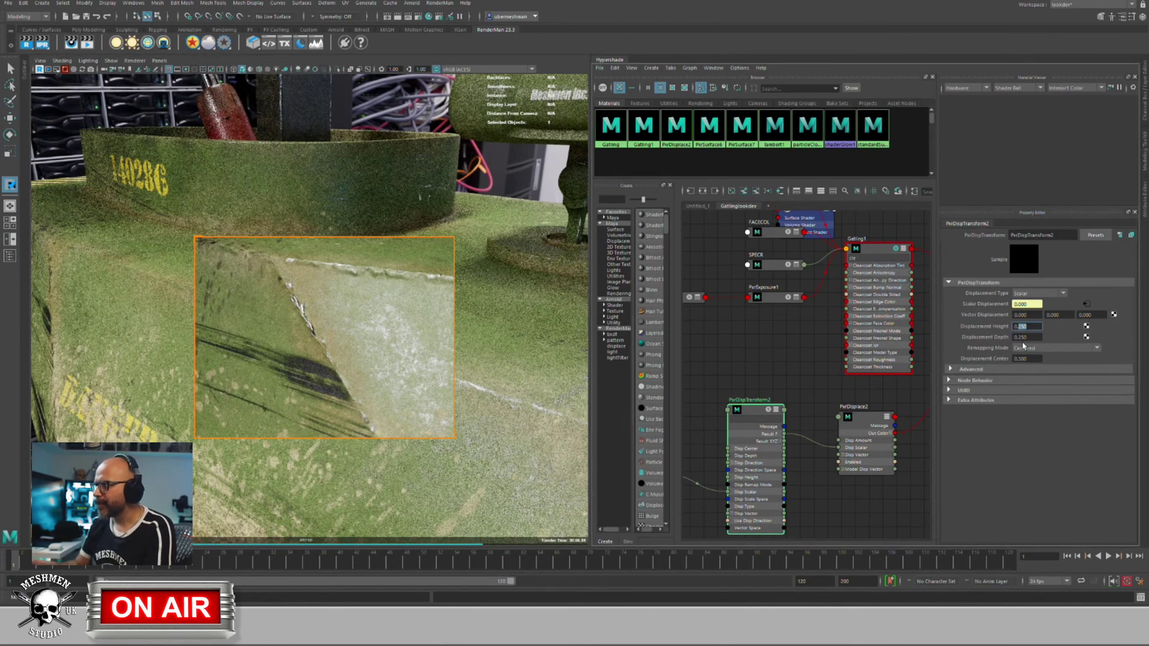
{"action": "type", "text": "0.4"}
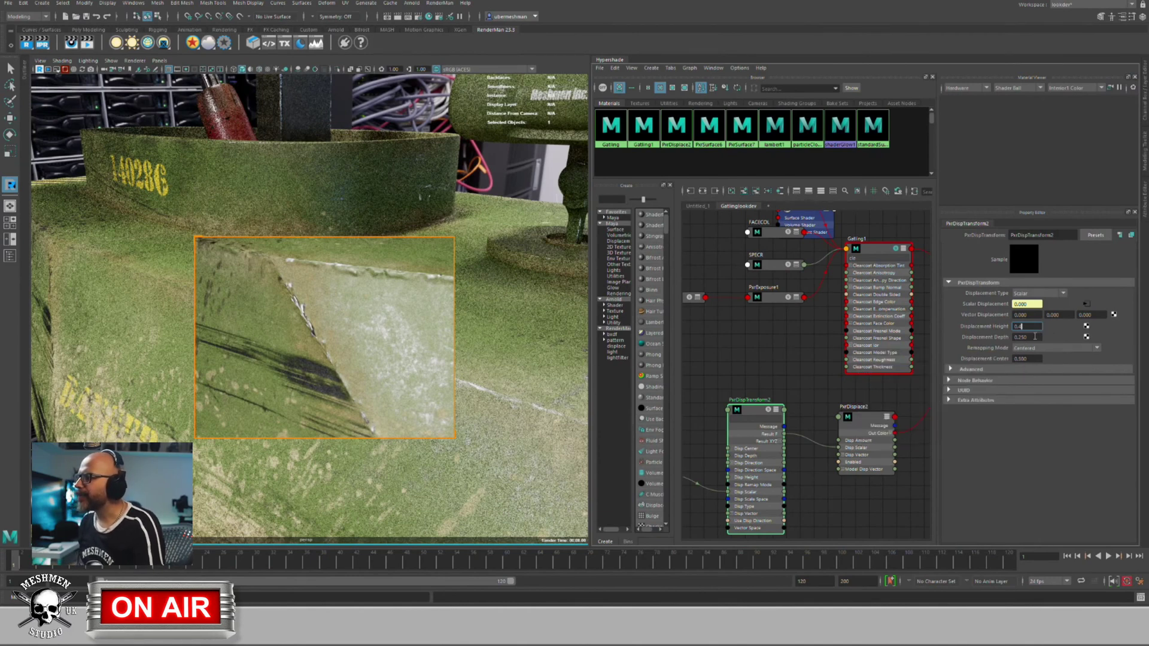
{"action": "left_click", "coordinate": [1035, 337]}
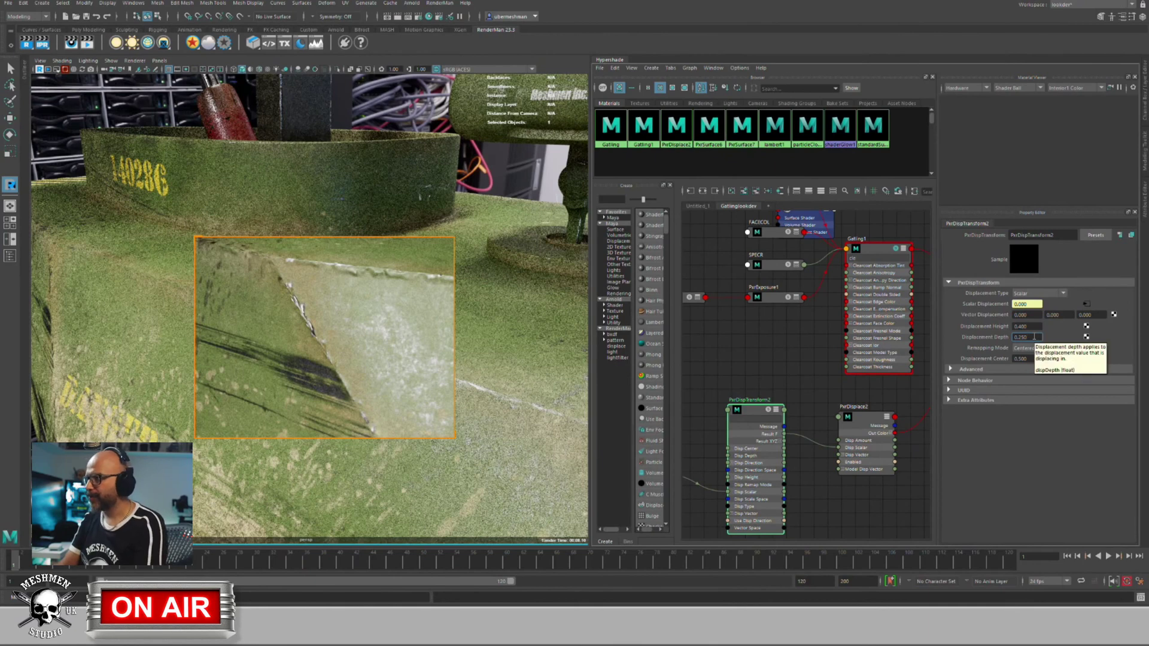
{"action": "type", "text": "0.4"}
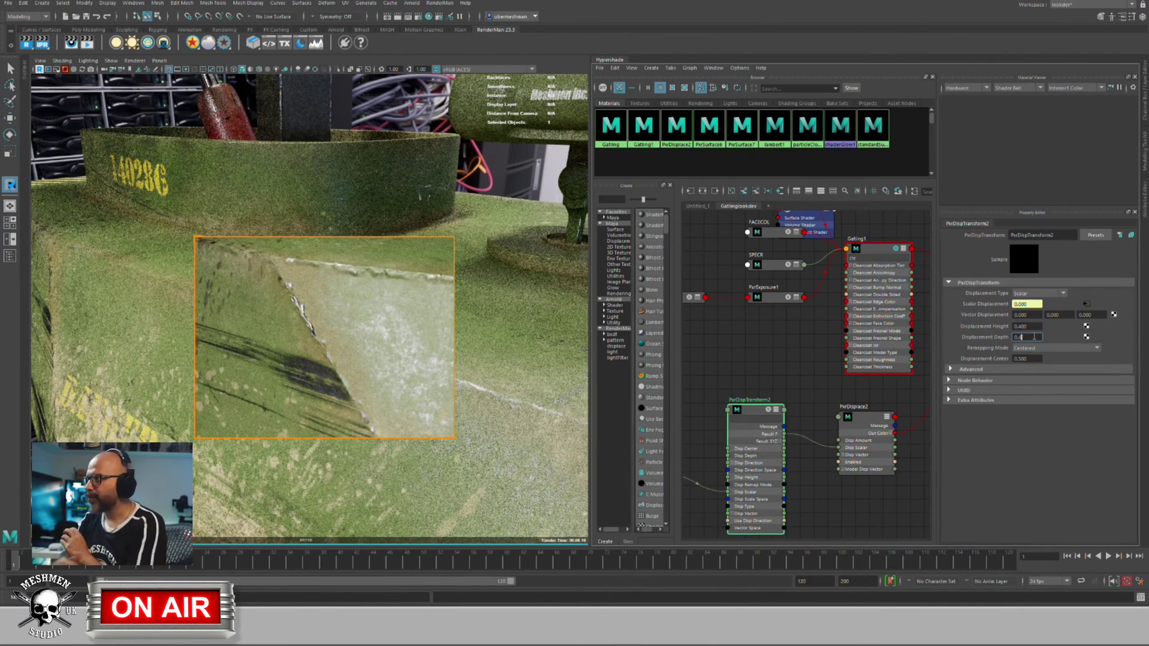
{"action": "key", "text": "Return"}
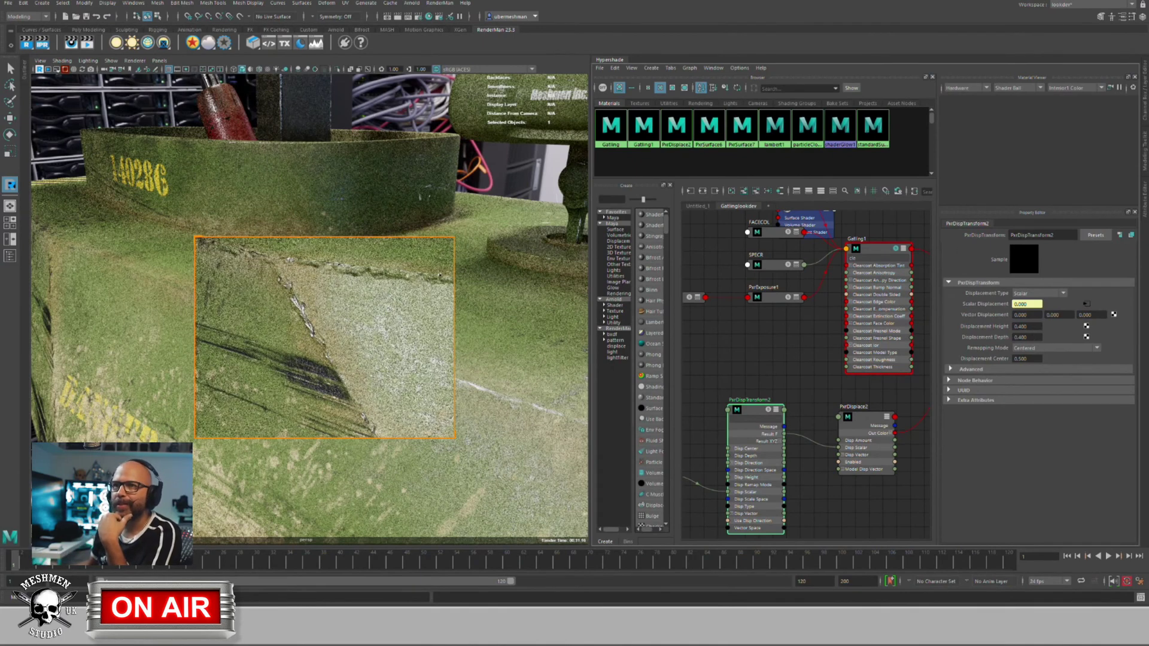
Step: Restart the RenderMan viewport render and turn off the crop window so the whole view renders
{"action": "left_click", "coordinate": [137, 61]}
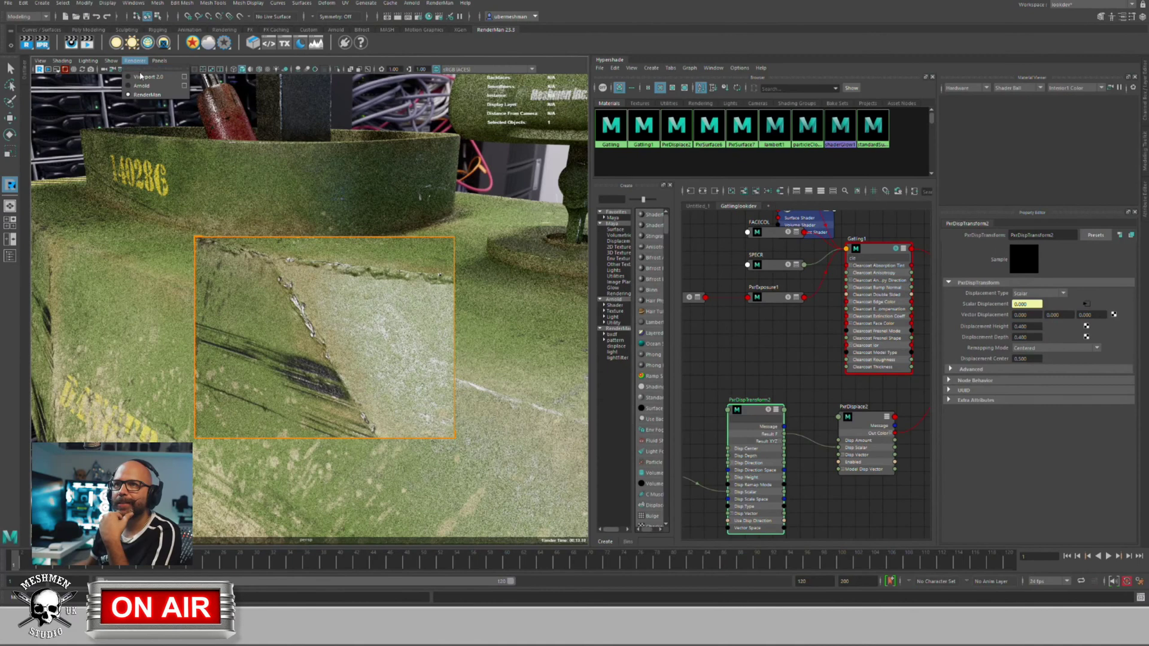
{"action": "left_click", "coordinate": [141, 73]}
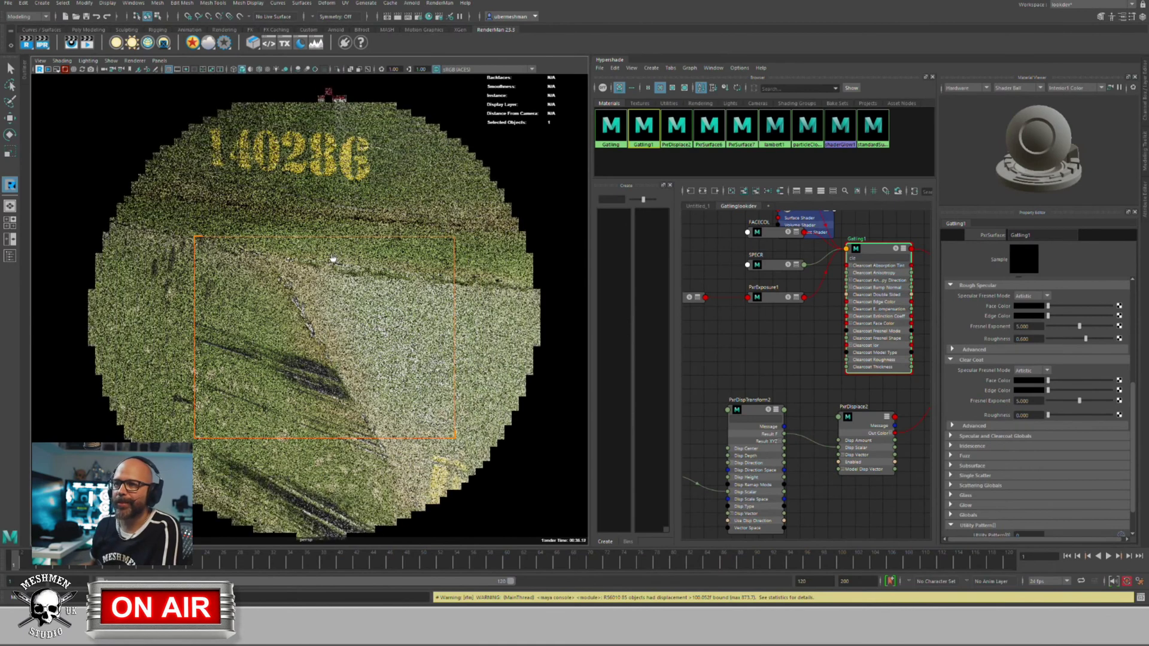
{"action": "left_click", "coordinate": [65, 70]}
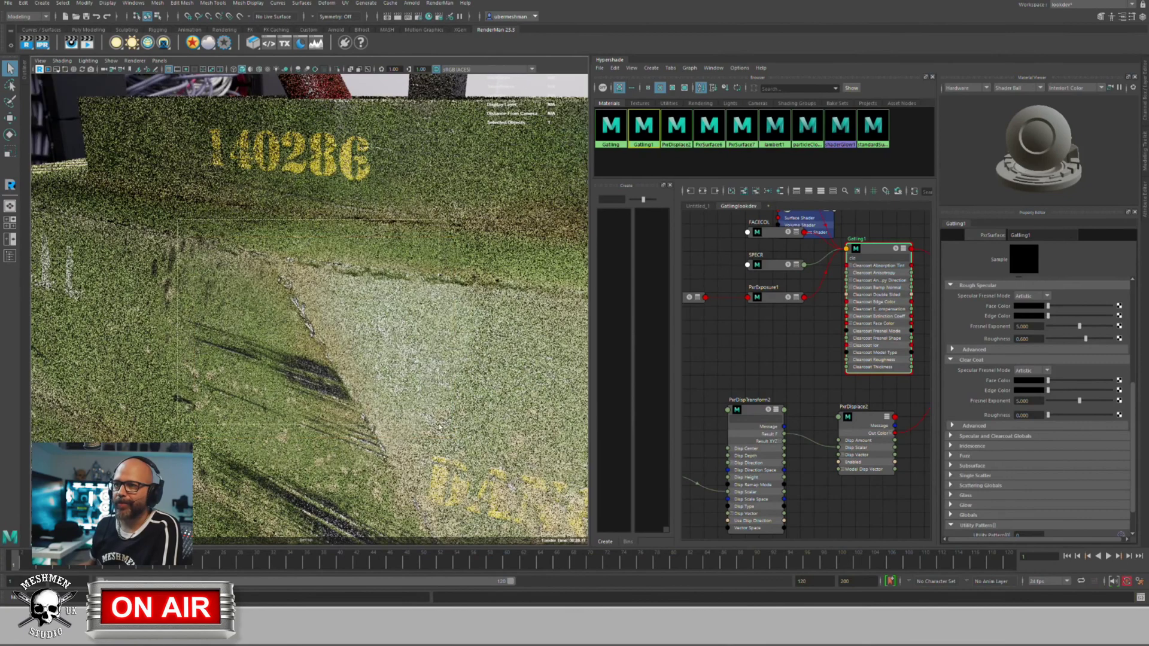
{"action": "left_click", "coordinate": [518, 473]}
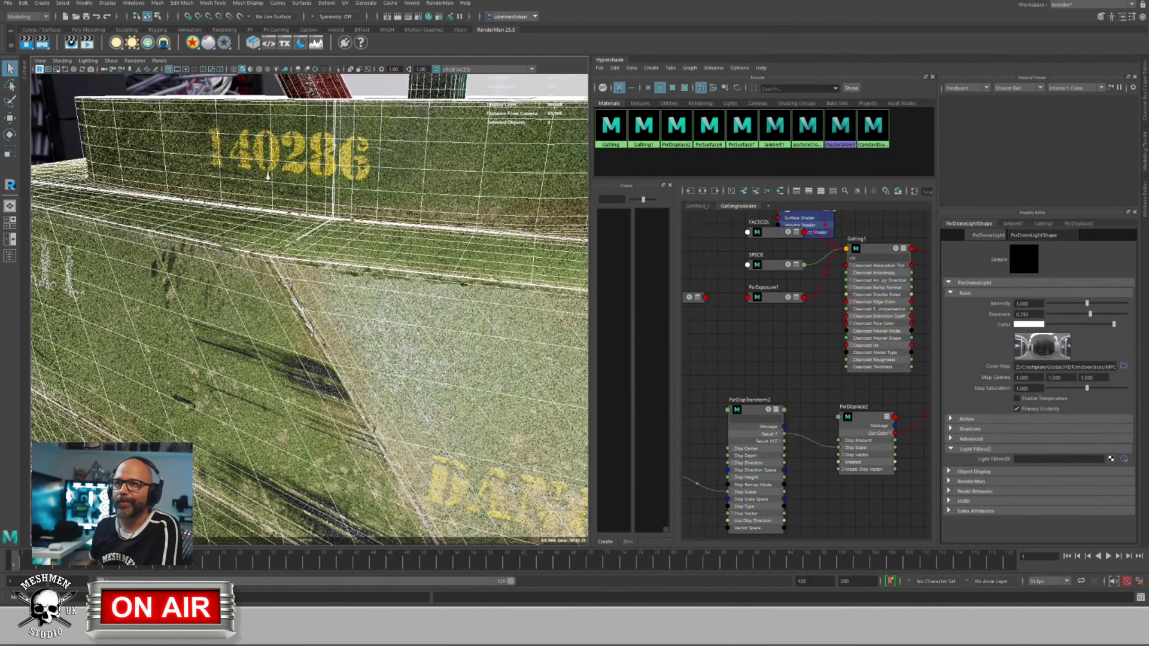
Step: Examine the displaced hull, wheels and front of the vehicle from several angles, and reselect the PxrDispTransform2 node
{"action": "right_click_drag", "start_coordinate": [219, 175], "coordinate": [252, 290], "text": "alt"}
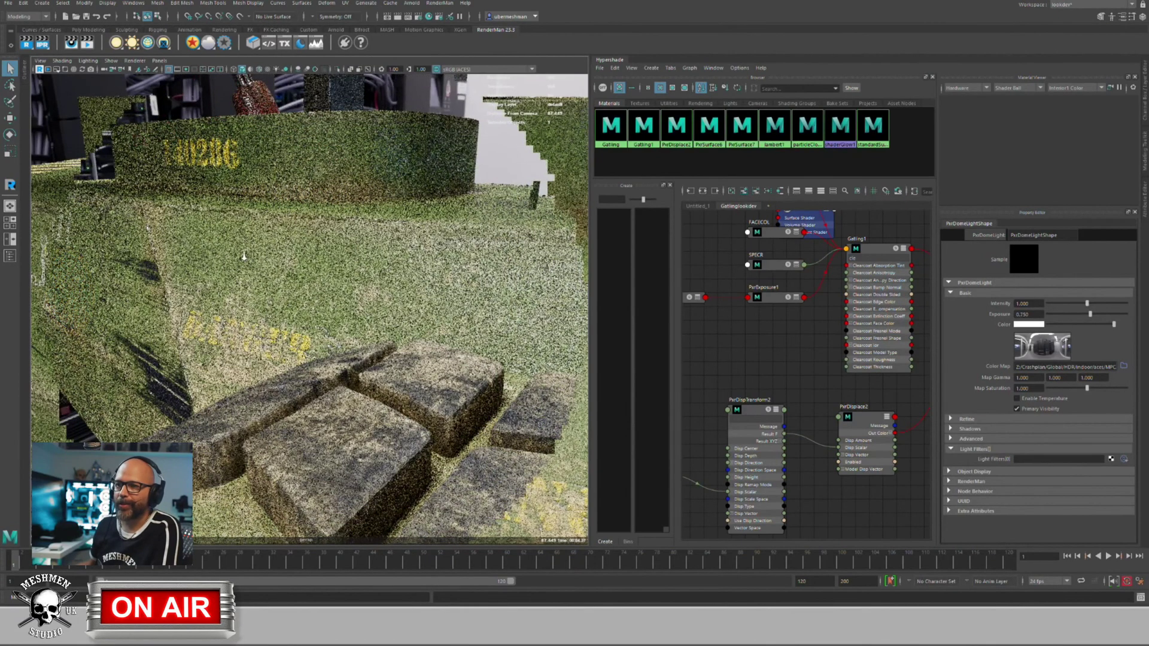
{"action": "scroll", "coordinate": [203, 251], "scroll_direction": "down", "scroll_amount": 2}
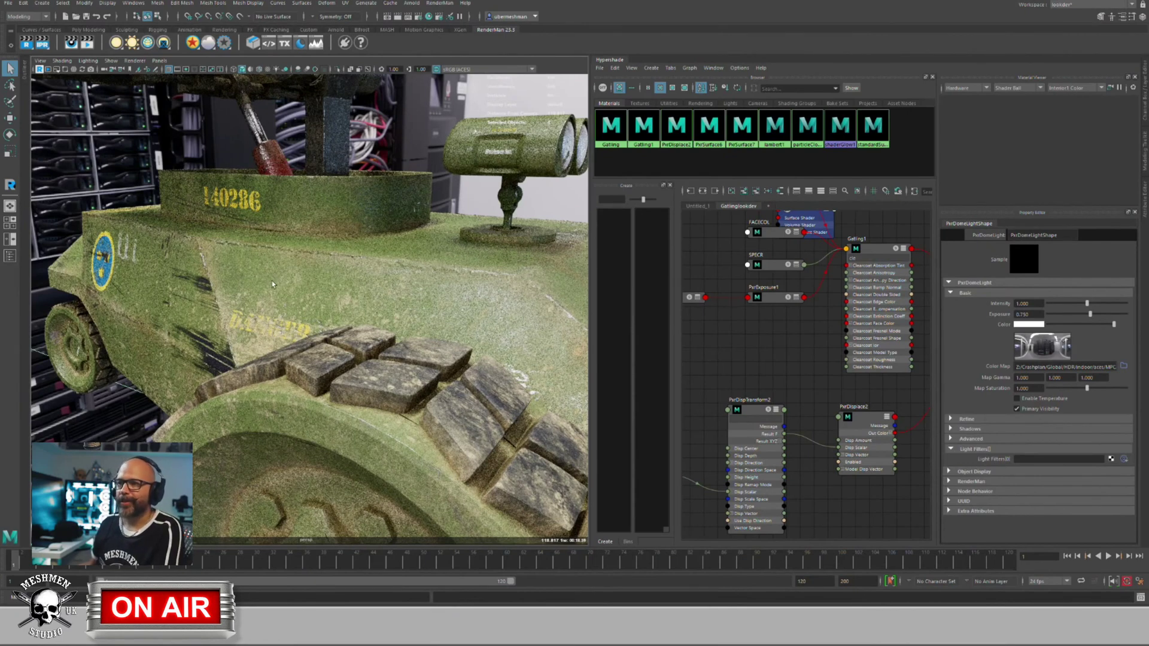
{"action": "right_click_drag", "start_coordinate": [293, 285], "coordinate": [238, 276], "text": "alt"}
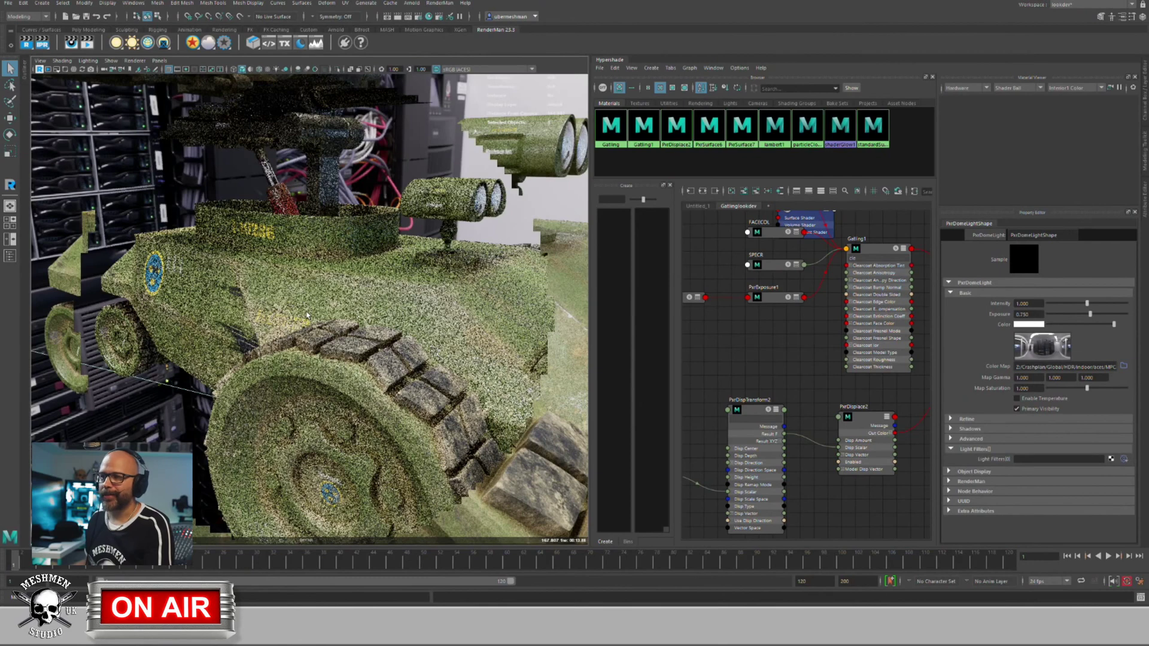
{"action": "left_click_drag", "start_coordinate": [302, 311], "coordinate": [297, 307], "text": "alt"}
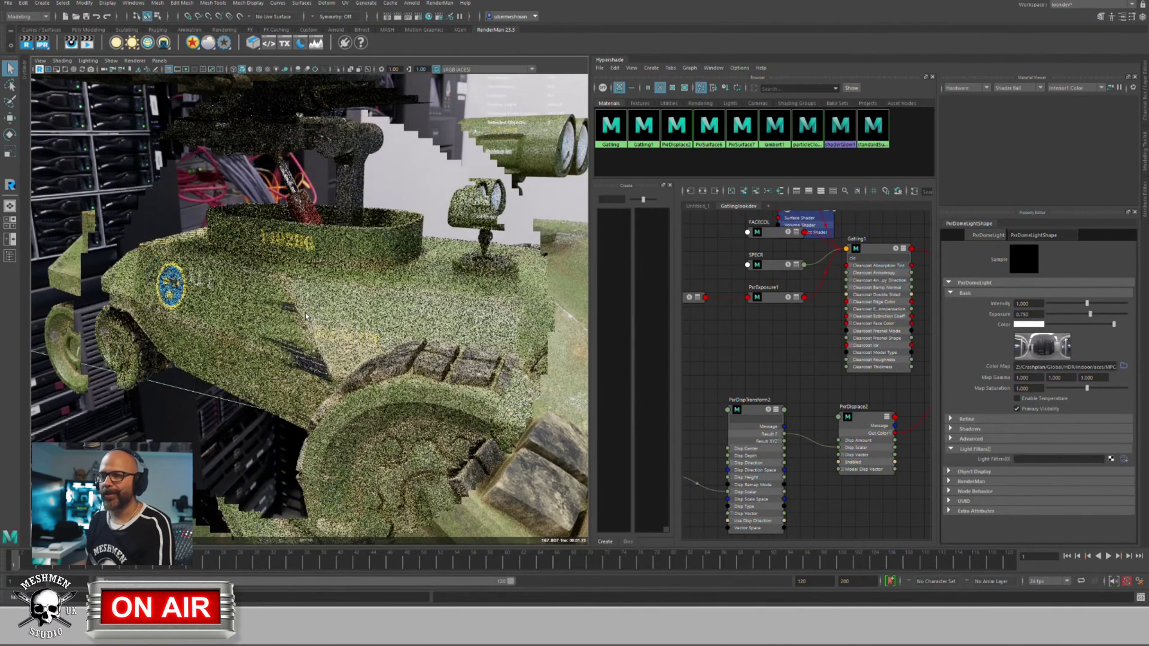
{"action": "mouse_move", "coordinate": [297, 307]}
{"action": "left_mouse_down", "text": "alt"}
{"action": "mouse_move", "coordinate": [298, 320]}
{"action": "mouse_move", "coordinate": [306, 310]}
{"action": "left_mouse_up", "text": "alt"}
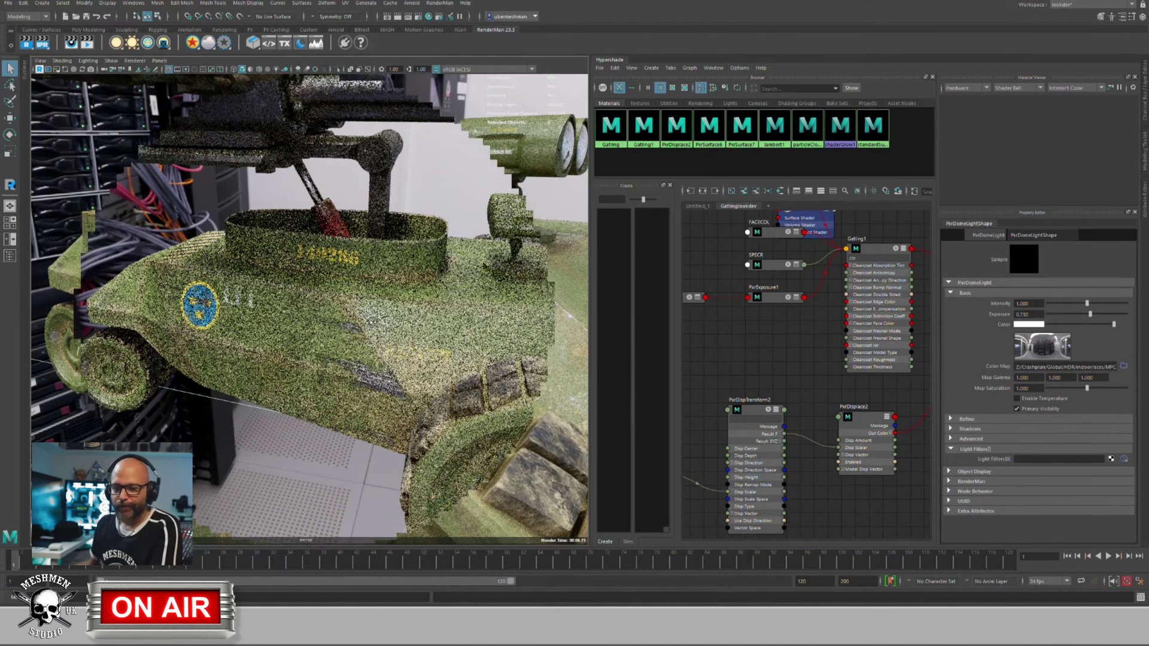
{"action": "left_click_drag", "start_coordinate": [377, 323], "coordinate": [357, 311], "text": "alt"}
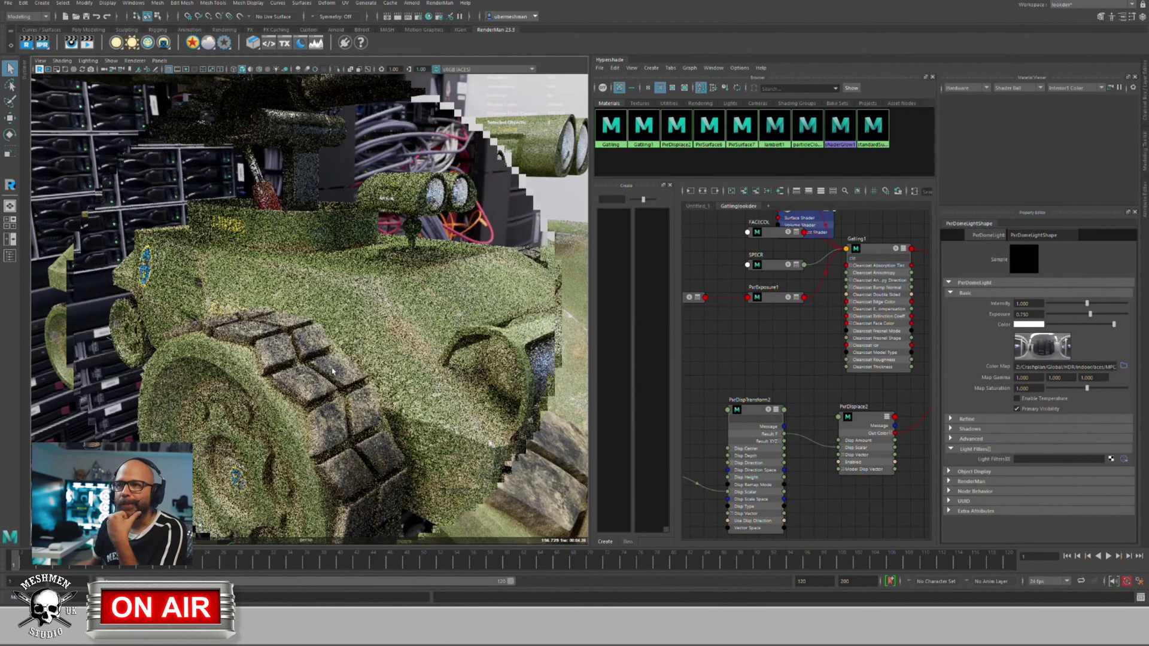
{"action": "left_click", "coordinate": [747, 411]}
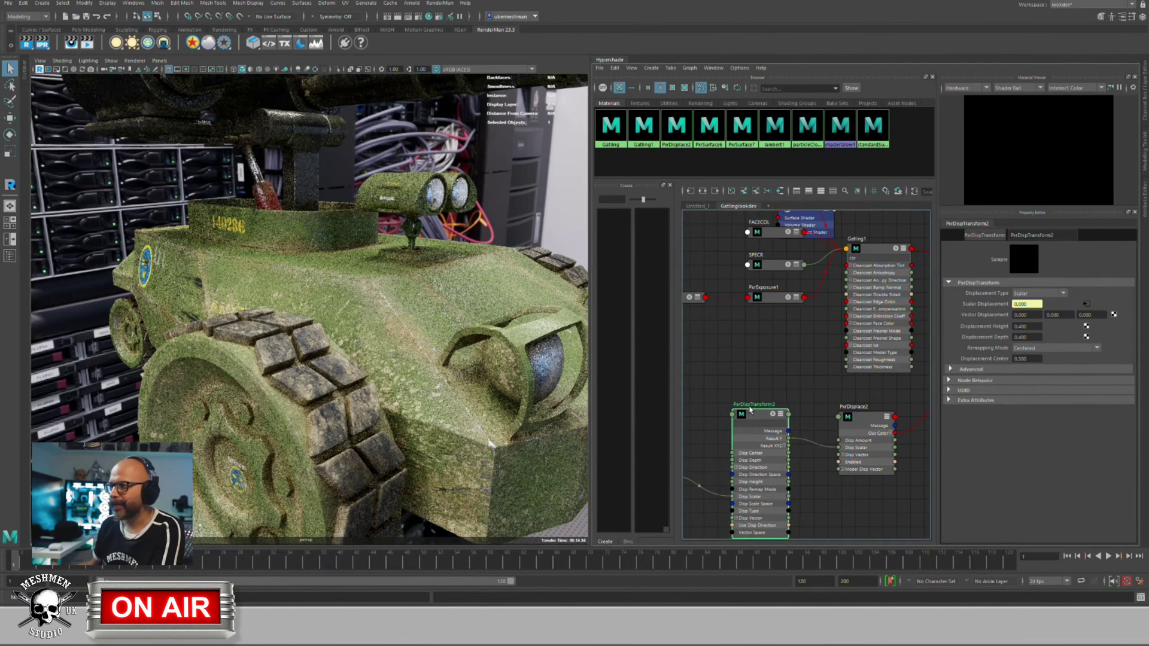
{"action": "left_click_drag", "start_coordinate": [741, 408], "coordinate": [743, 407]}
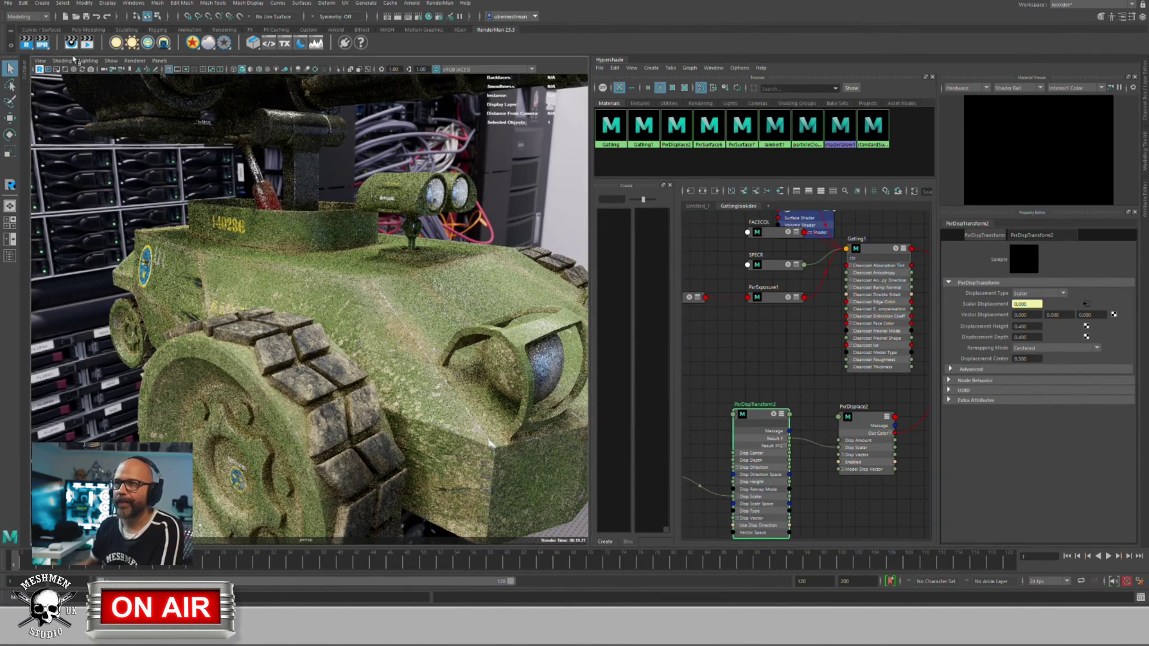
Step: Return the viewport to Viewport 2.0 shading and frame the whole vehicle from the front
{"action": "left_click", "coordinate": [135, 61]}
{"action": "left_click", "coordinate": [157, 84]}
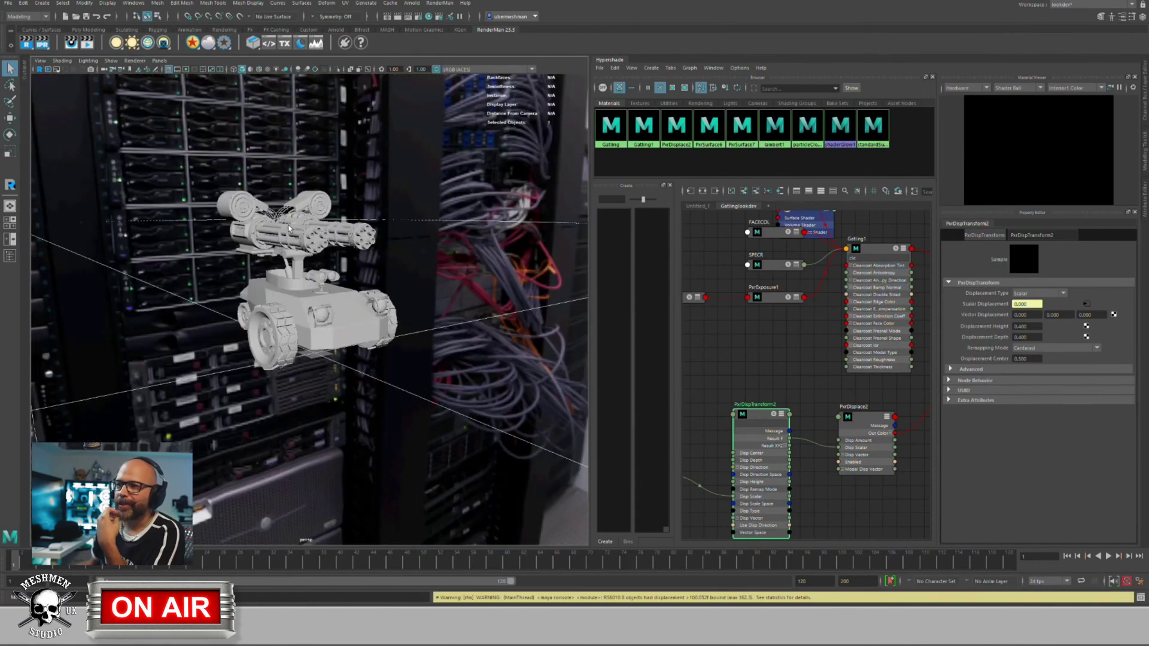
{"action": "scroll", "coordinate": [289, 227], "scroll_direction": "up", "scroll_amount": 5}
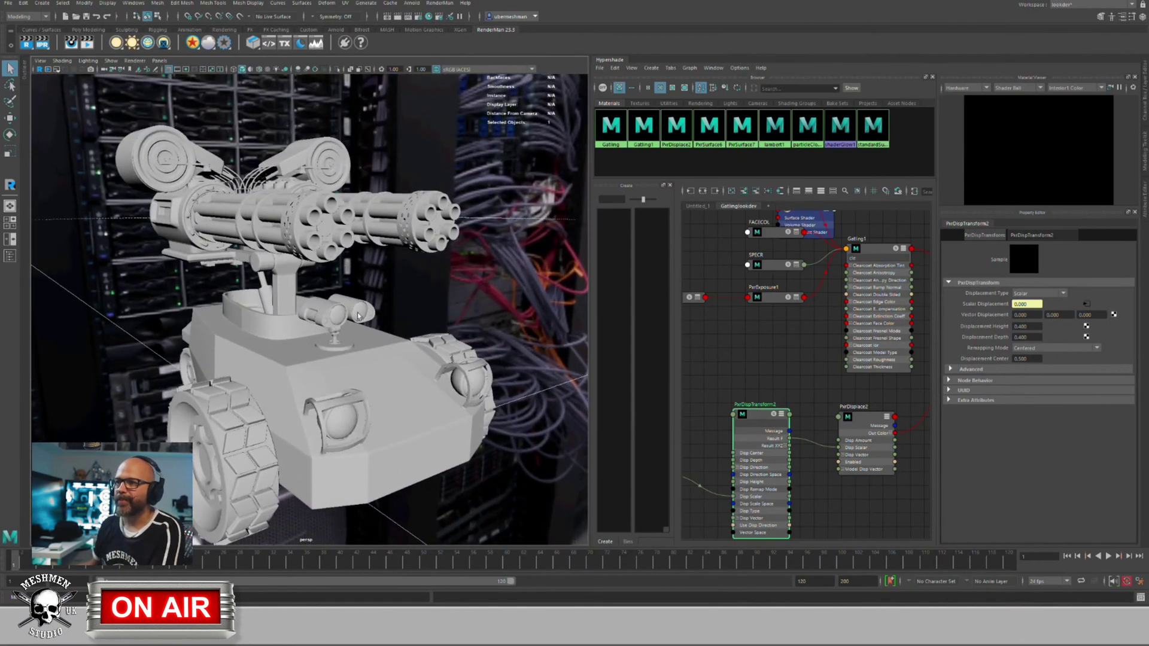
{"action": "left_click_drag", "start_coordinate": [357, 316], "coordinate": [389, 273], "text": "alt"}
{"action": "left_click", "coordinate": [255, 120]}
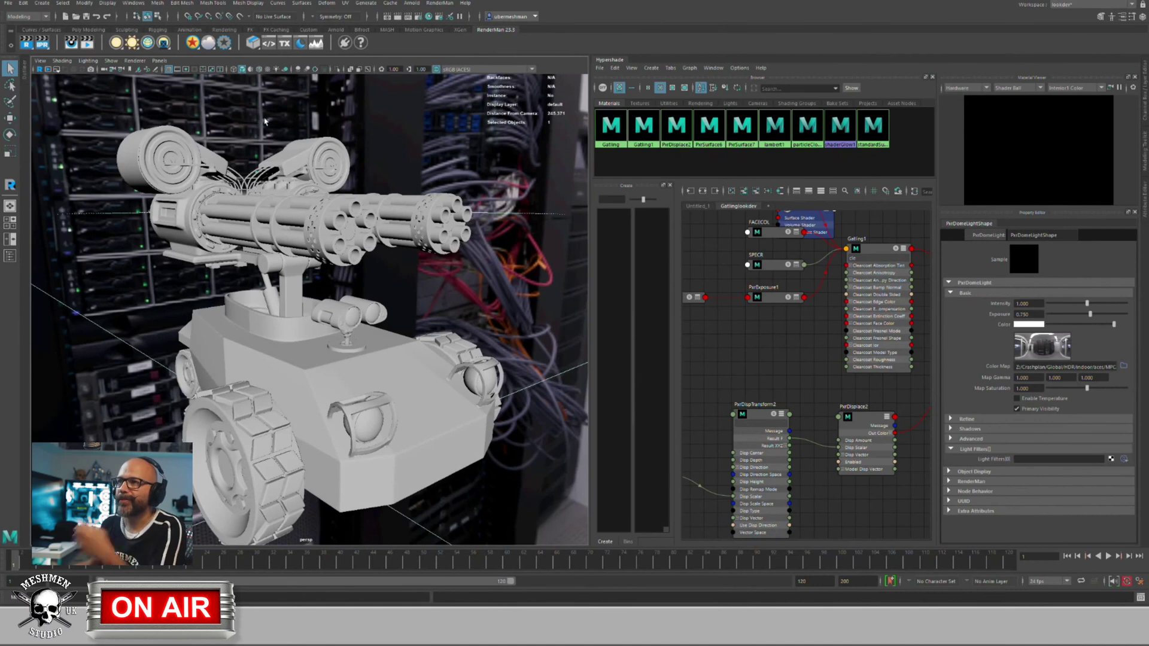
Step: Review the Advanced RenderMan render settings, including the dicing options, and close the settings
{"action": "left_click", "coordinate": [418, 16]}
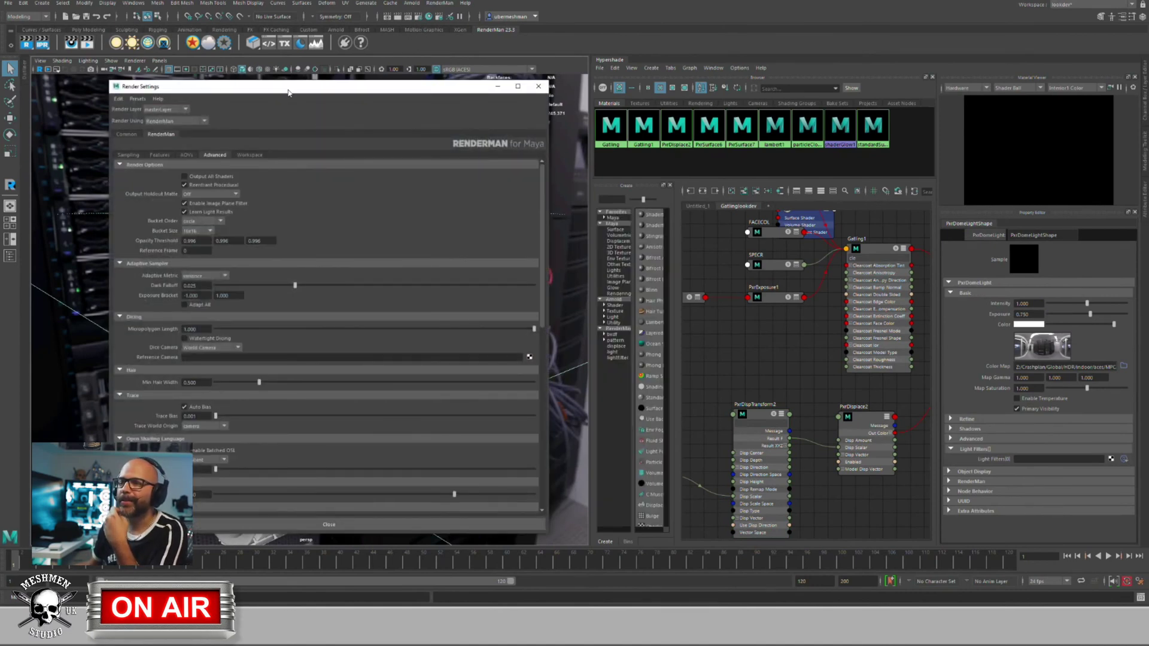
{"action": "left_click_drag", "start_coordinate": [288, 92], "coordinate": [454, 109]}
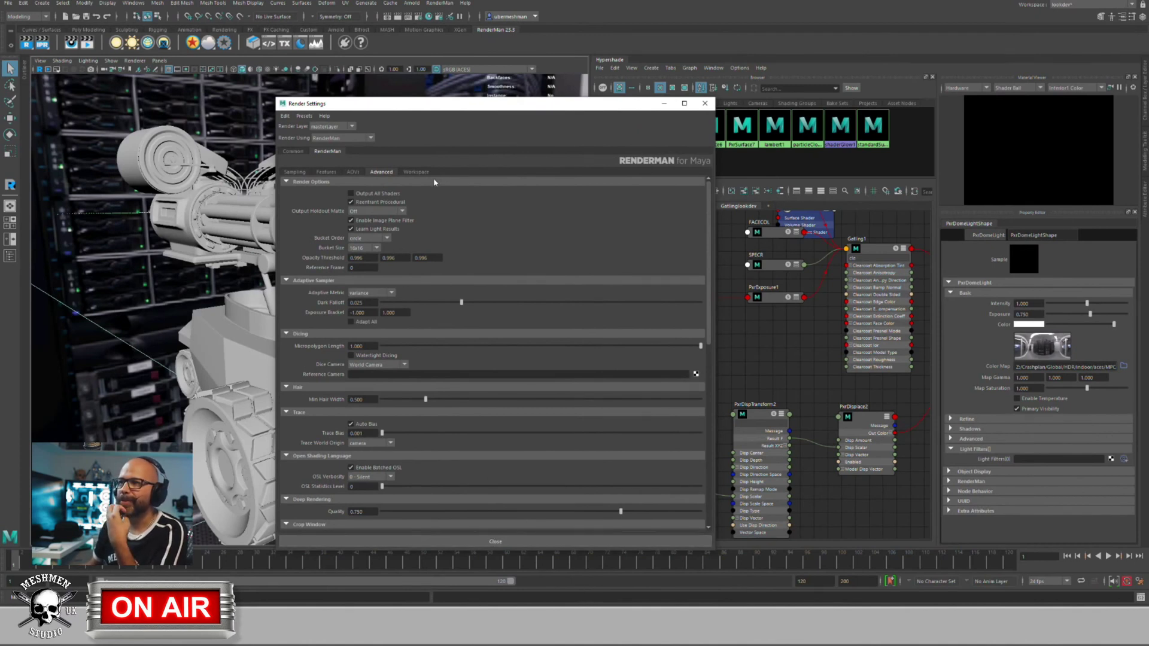
{"action": "left_click", "coordinate": [416, 173]}
{"action": "left_click", "coordinate": [382, 172]}
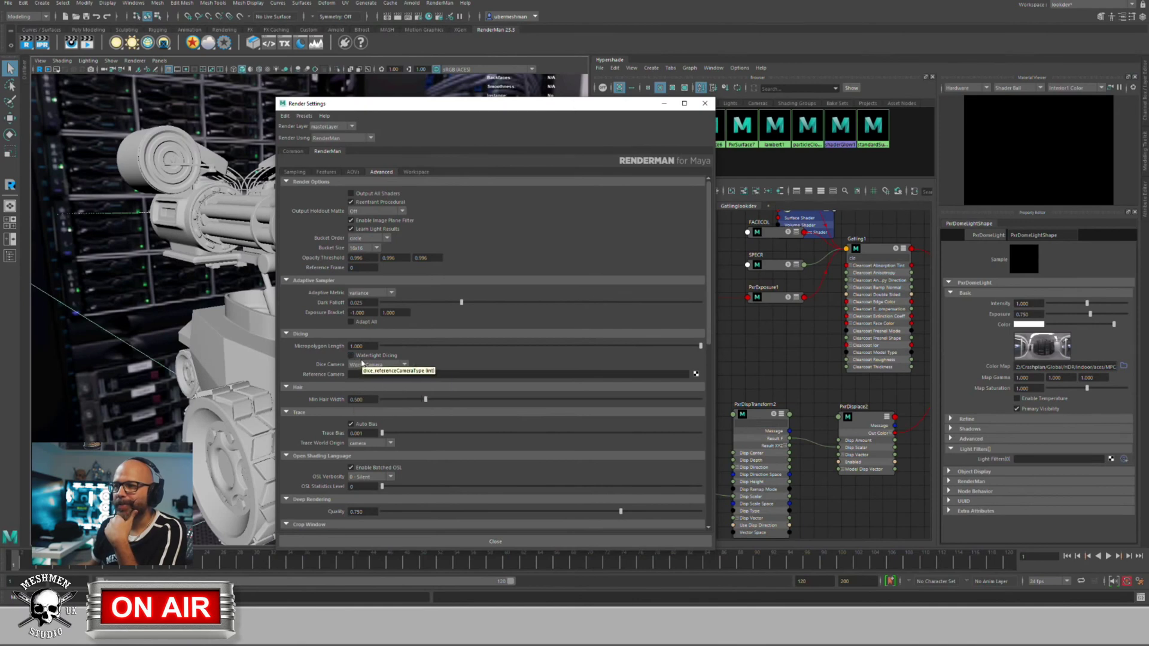
{"action": "left_click", "coordinate": [494, 542]}
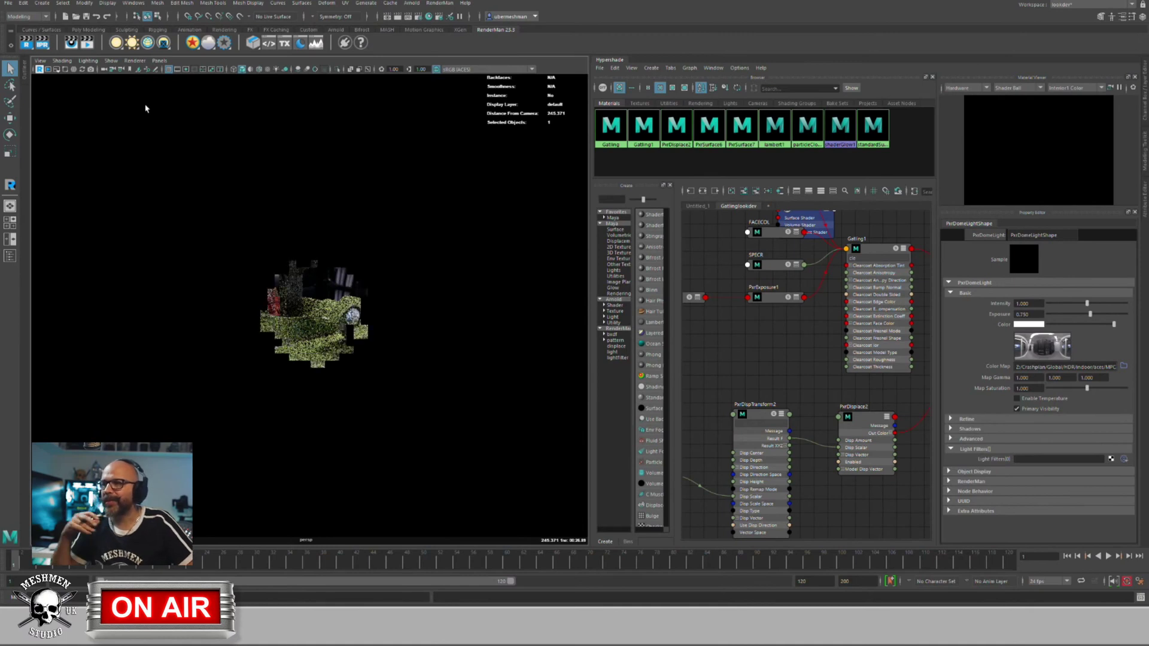
Step: Open the Advanced RenderMan render settings at the Dicing options and move the window clear of the viewport
{"action": "left_click", "coordinate": [418, 17]}
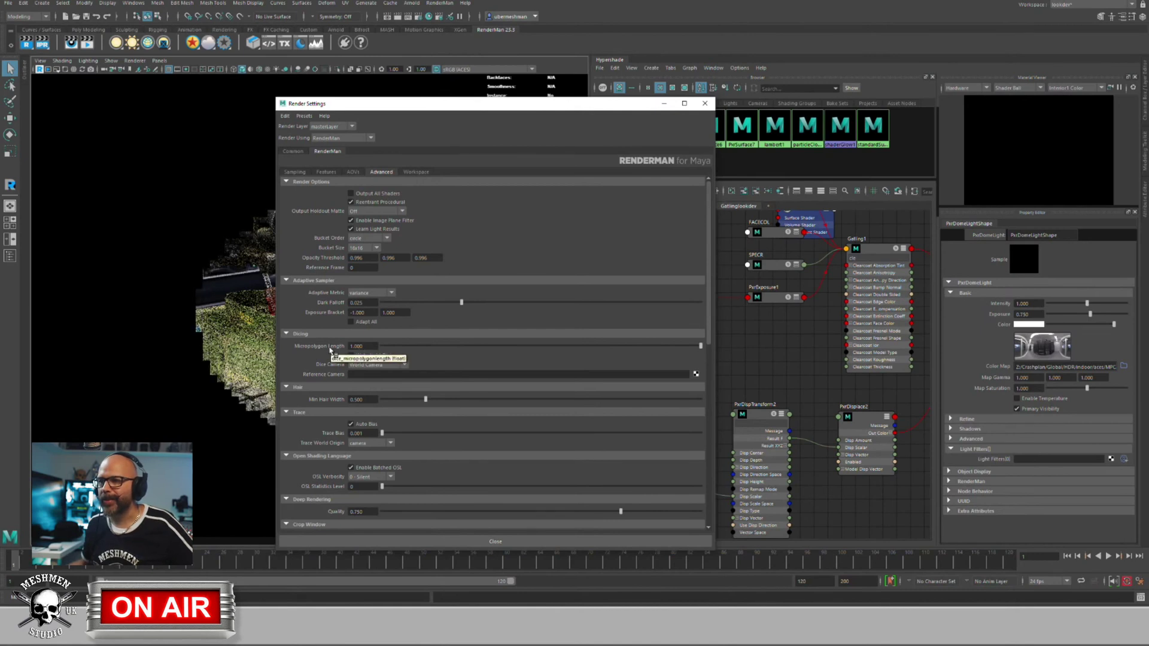
{"action": "left_click", "coordinate": [371, 345]}
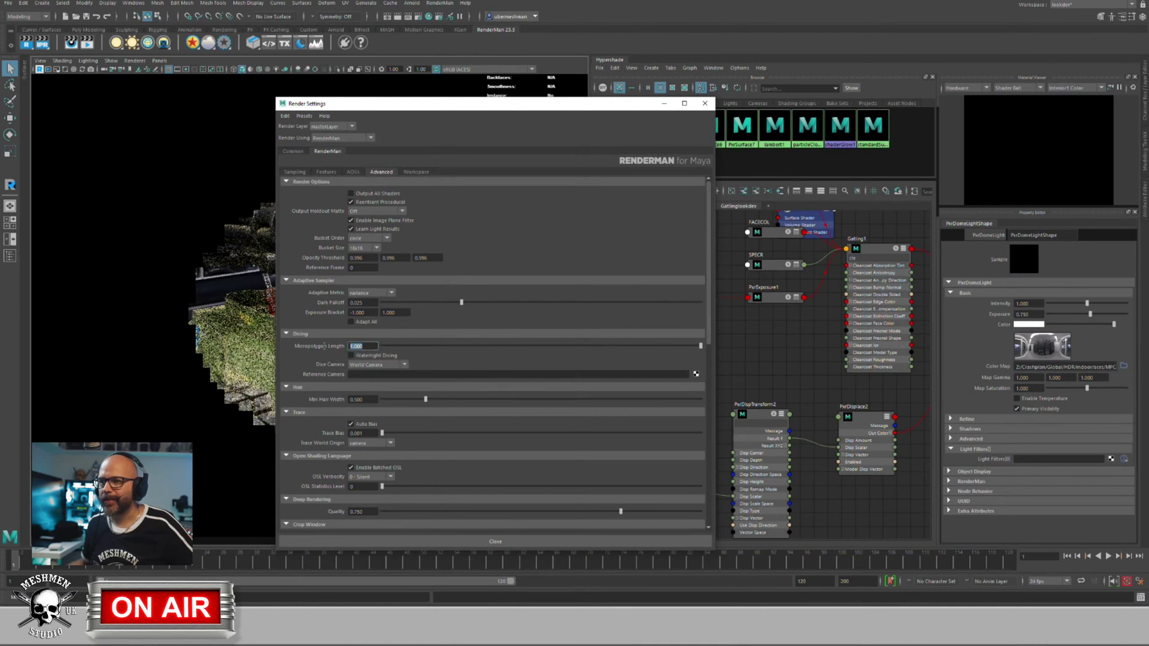
{"action": "left_click_drag", "start_coordinate": [422, 107], "coordinate": [731, 123]}
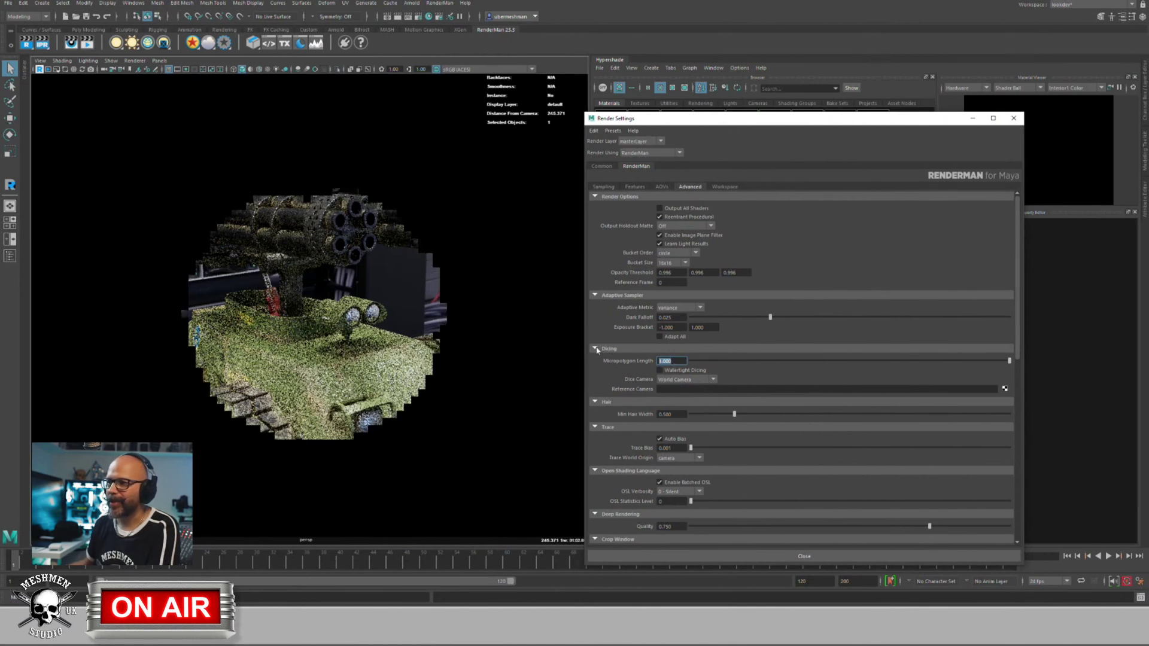
{"action": "left_click", "coordinate": [338, 345]}
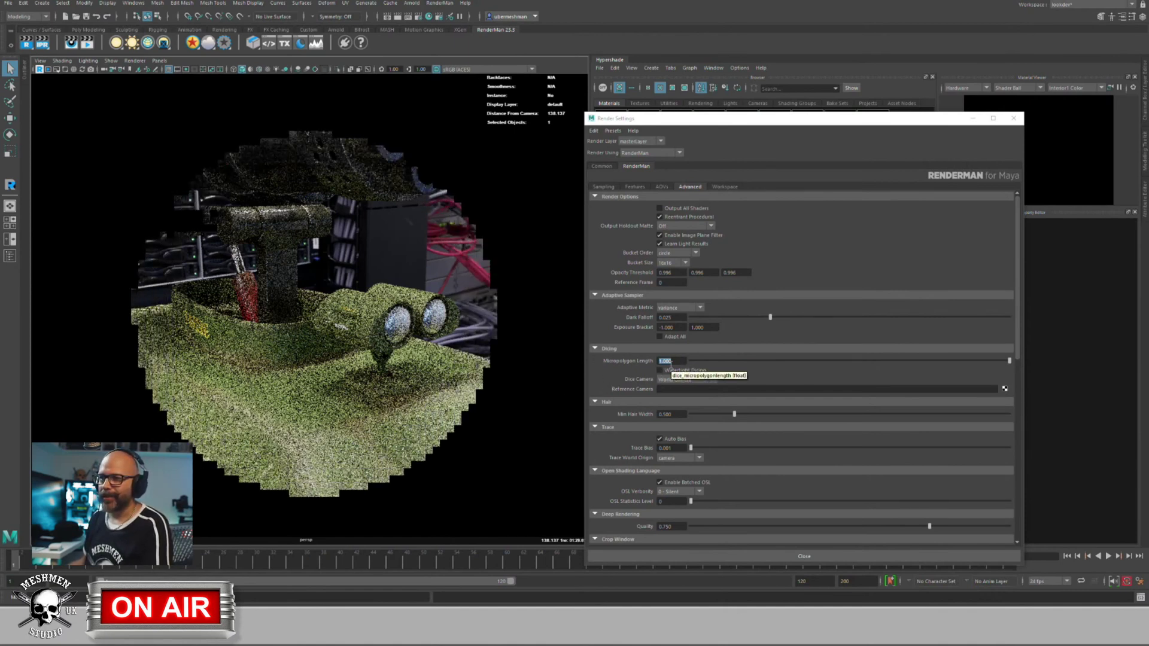
Step: Limit the viewport render to a crop region over the hull's upper front corner, below the binoculars
{"action": "right_click_drag", "start_coordinate": [305, 389], "coordinate": [371, 388], "text": "alt"}
{"action": "left_click_drag", "start_coordinate": [371, 387], "coordinate": [335, 396], "text": "alt"}
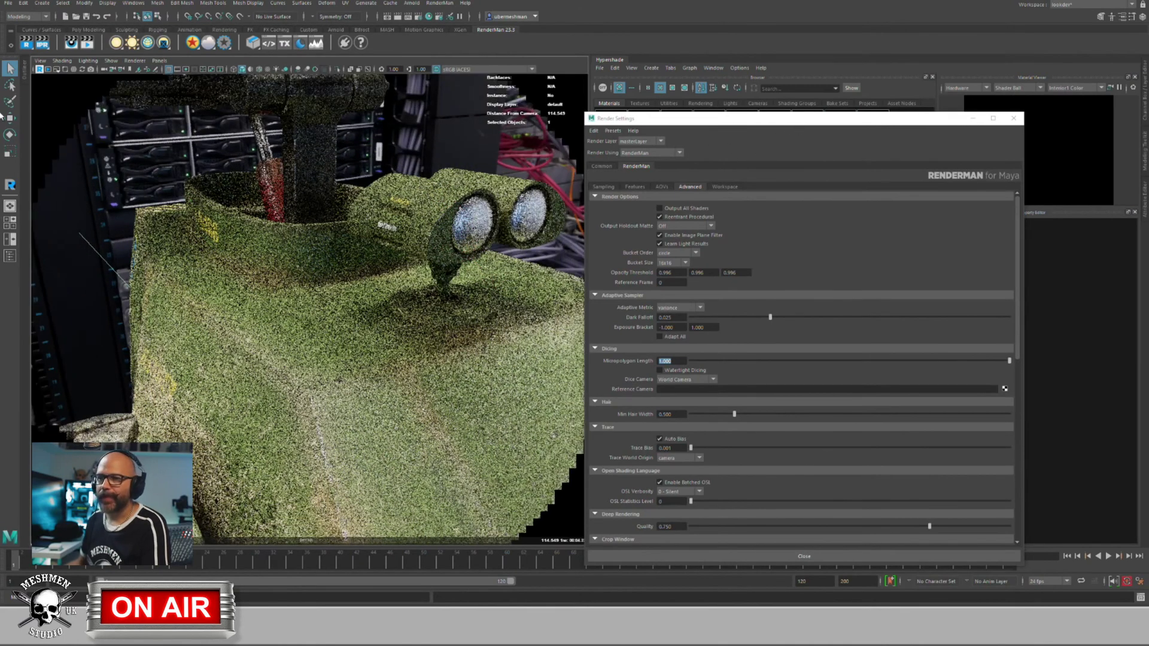
{"action": "left_click", "coordinate": [65, 69]}
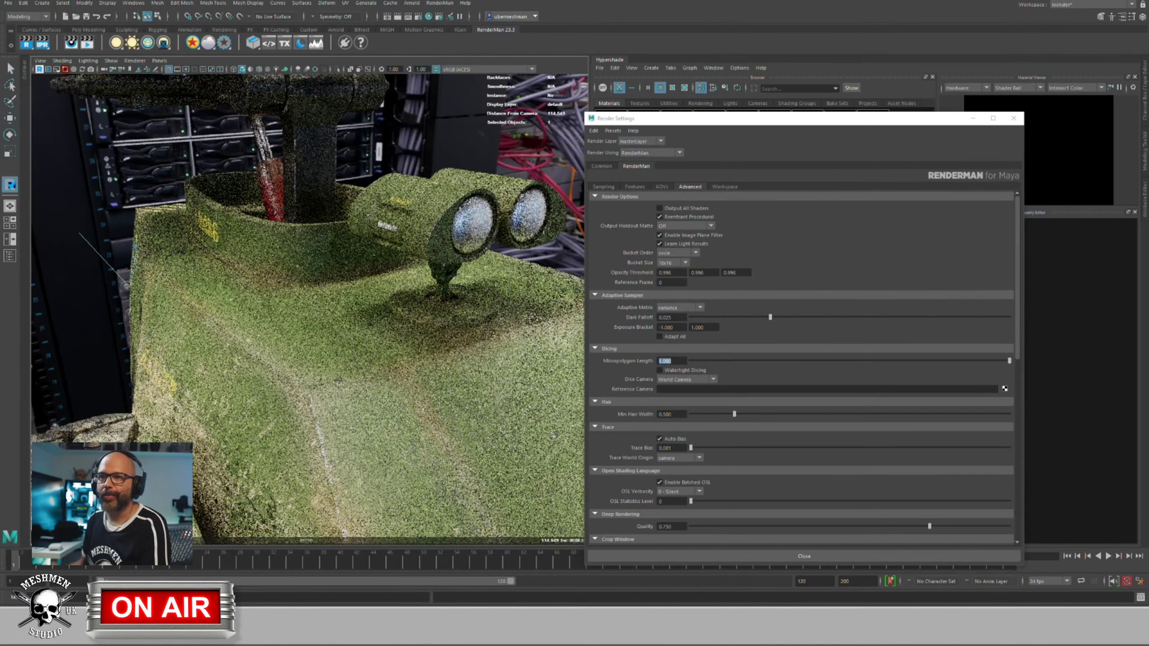
{"action": "left_click_drag", "start_coordinate": [223, 314], "coordinate": [388, 484]}
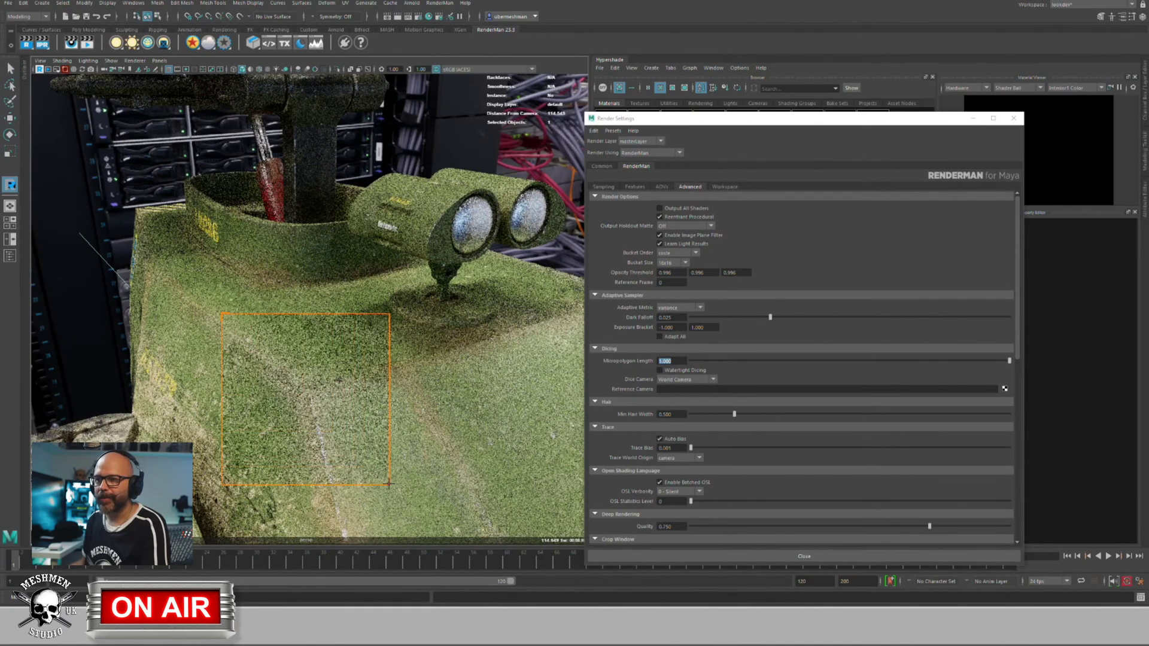
{"action": "scroll", "coordinate": [473, 415], "scroll_direction": "up", "scroll_amount": 1}
{"action": "middle_click_drag", "start_coordinate": [474, 415], "coordinate": [410, 422], "text": "alt"}
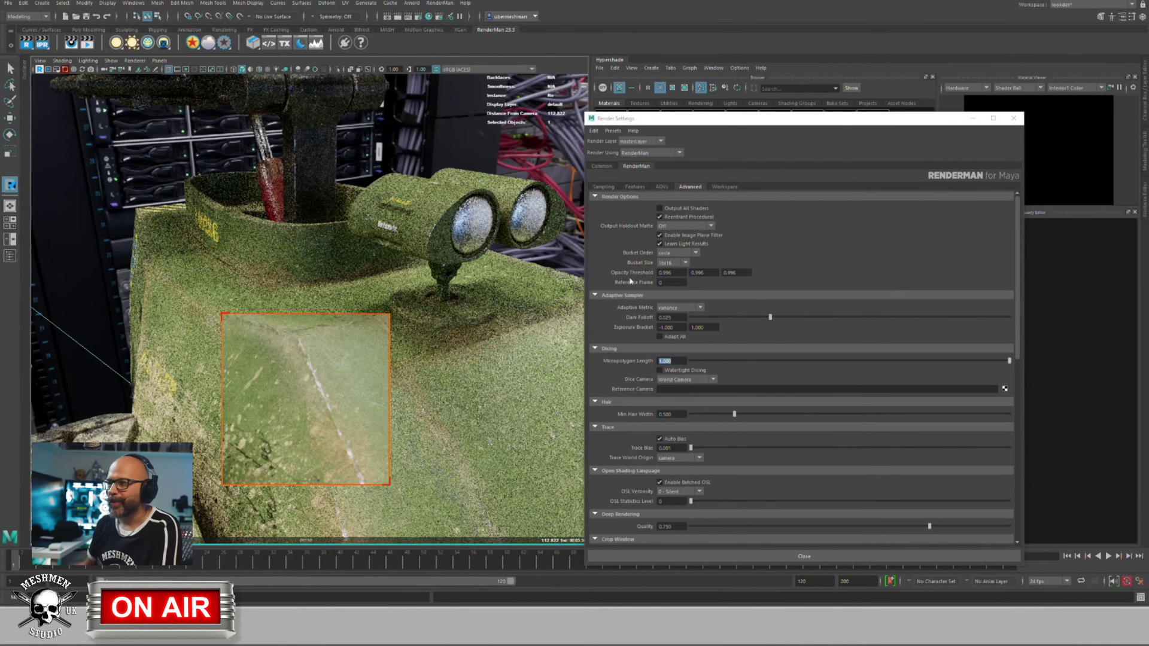
Step: Set the dicing Micropolygon Length to 0.5, refresh the viewport render and close the render settings
{"action": "type", "text": "0.5"}
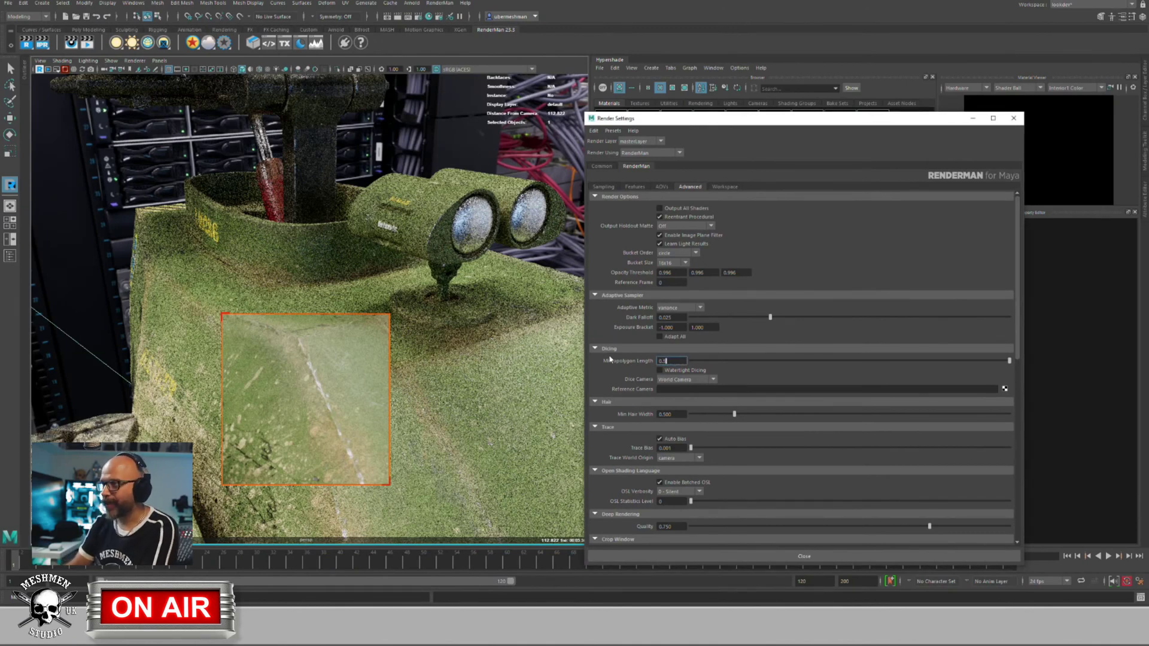
{"action": "key", "text": "Return"}
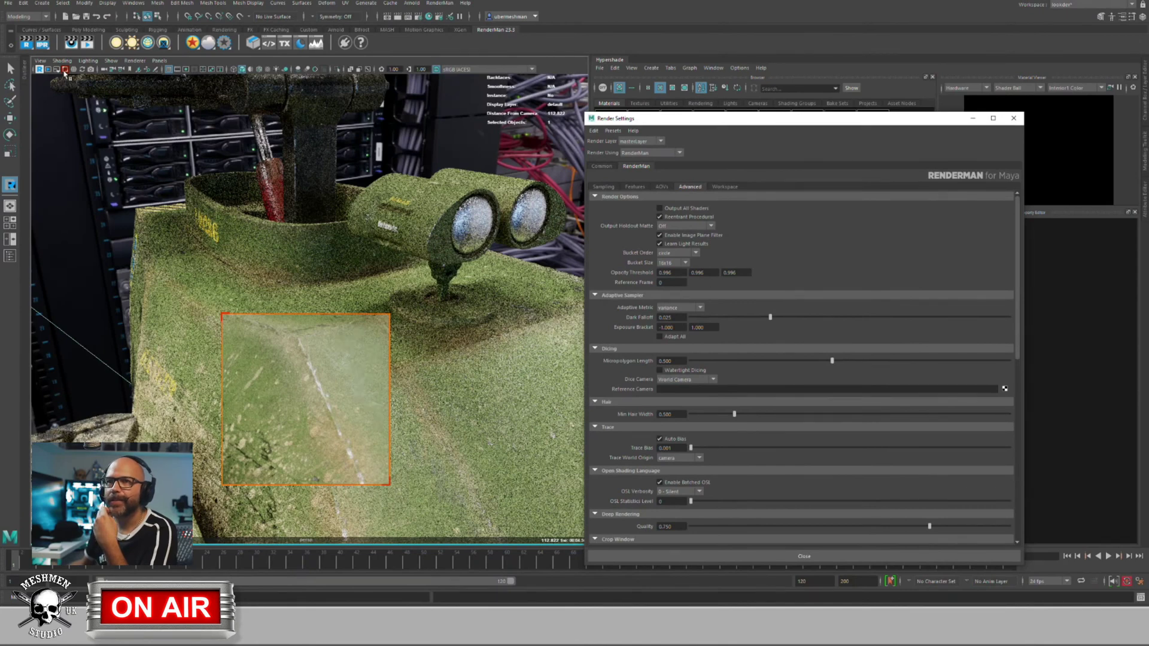
{"action": "left_click", "coordinate": [82, 72]}
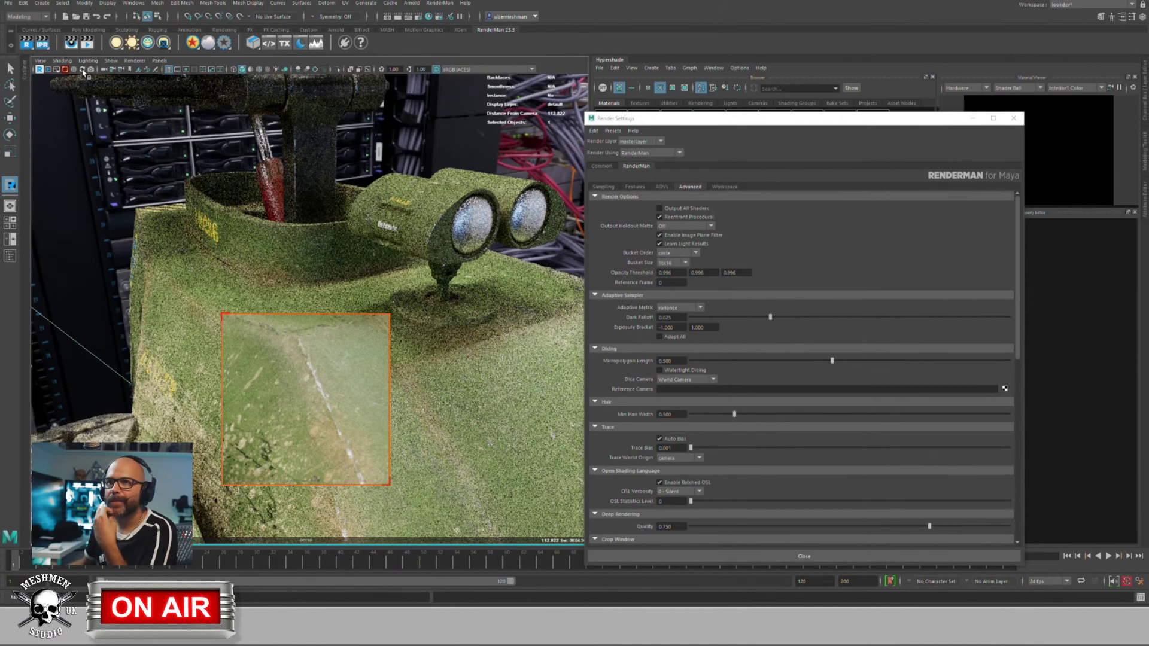
{"action": "left_click", "coordinate": [82, 70]}
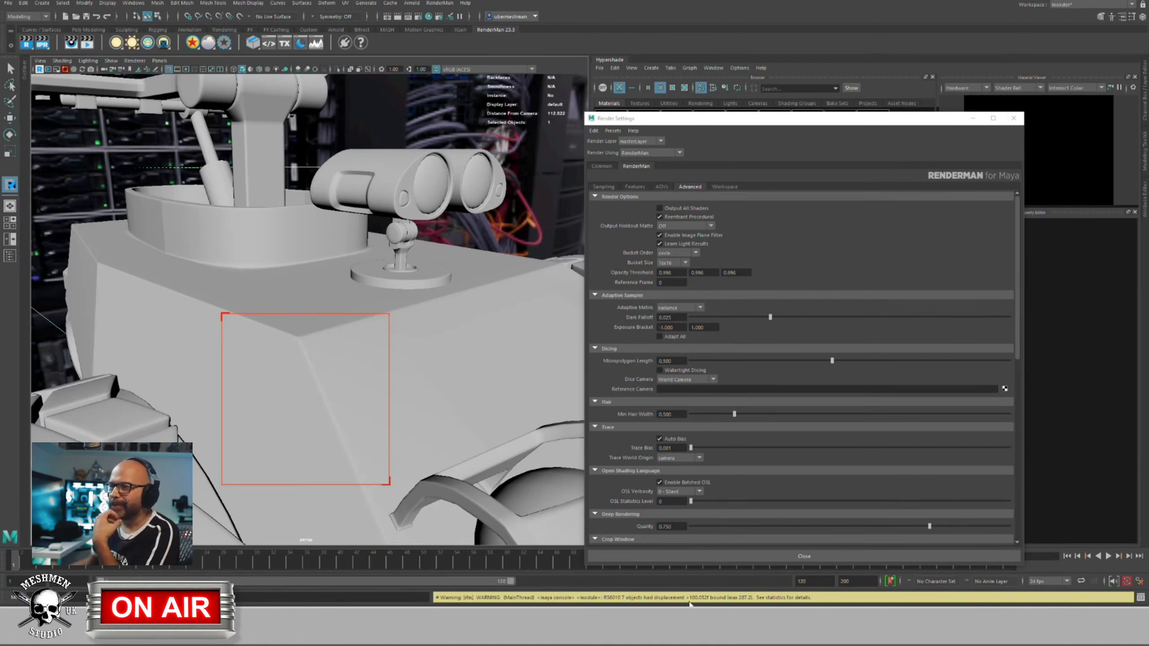
{"action": "left_click", "coordinate": [763, 556]}
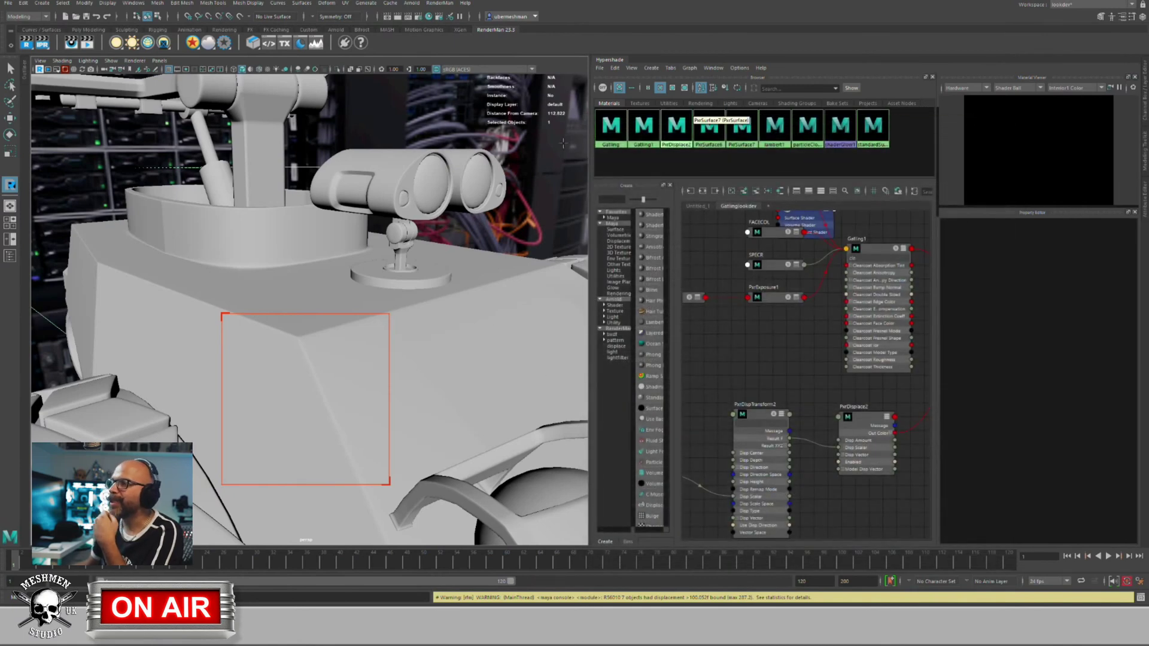
Step: Switch the viewport renderer back to Viewport 2.0 with the Select tool active
{"action": "left_click", "coordinate": [10, 69]}
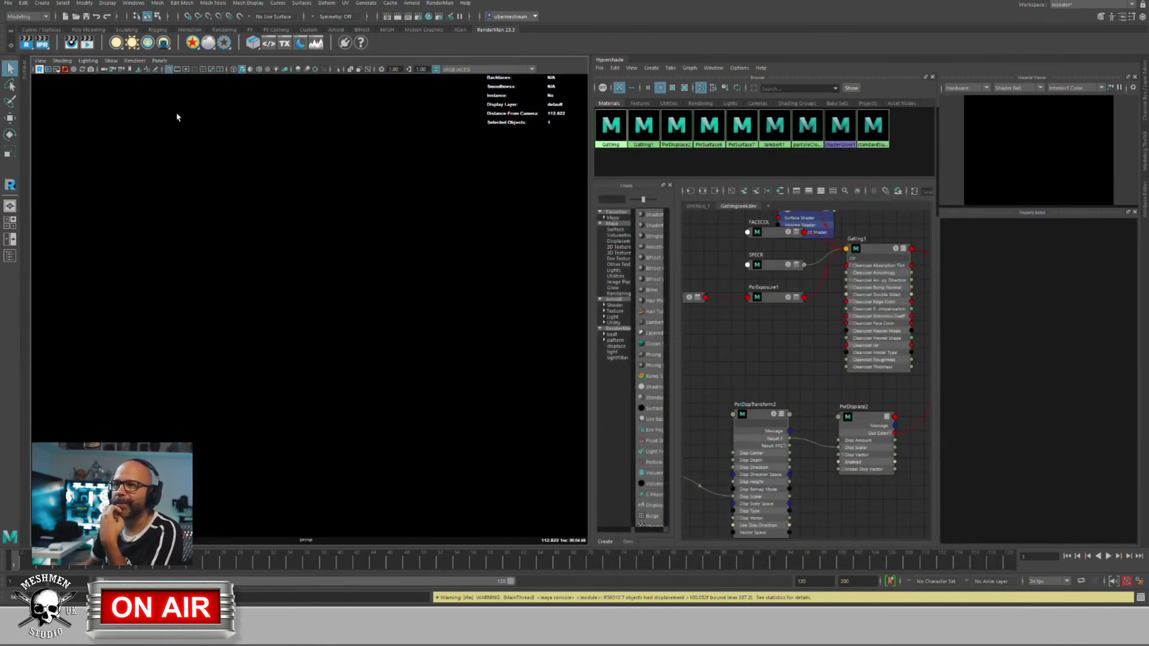
{"action": "left_click", "coordinate": [134, 62]}
{"action": "left_click", "coordinate": [137, 77]}
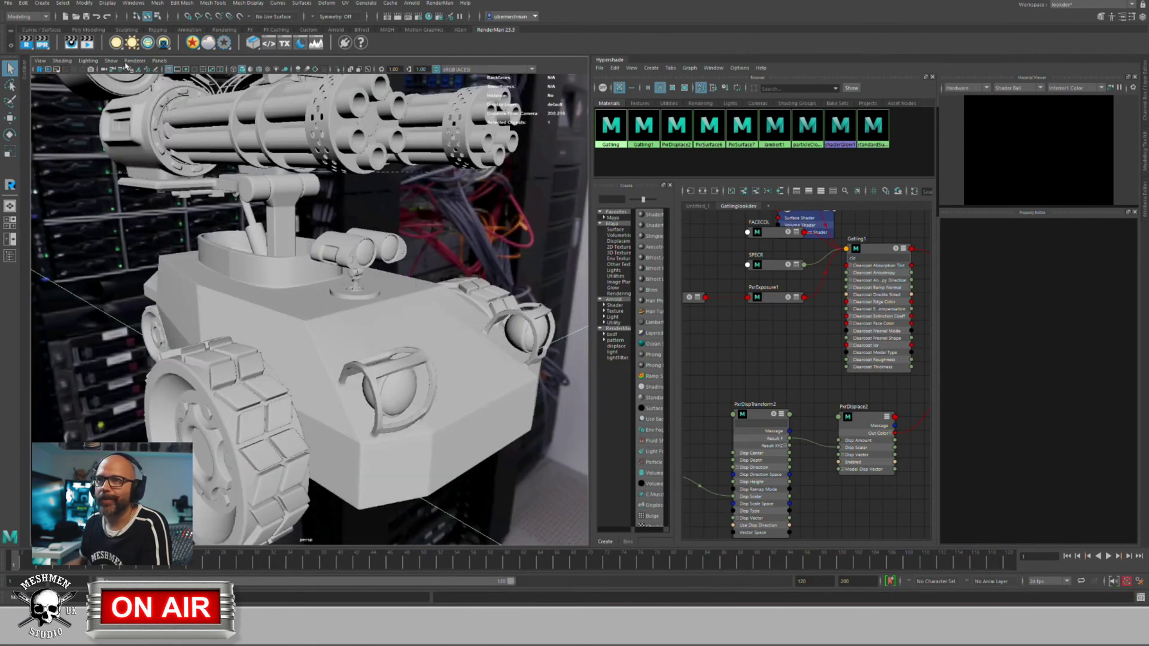
{"action": "left_click", "coordinate": [133, 61]}
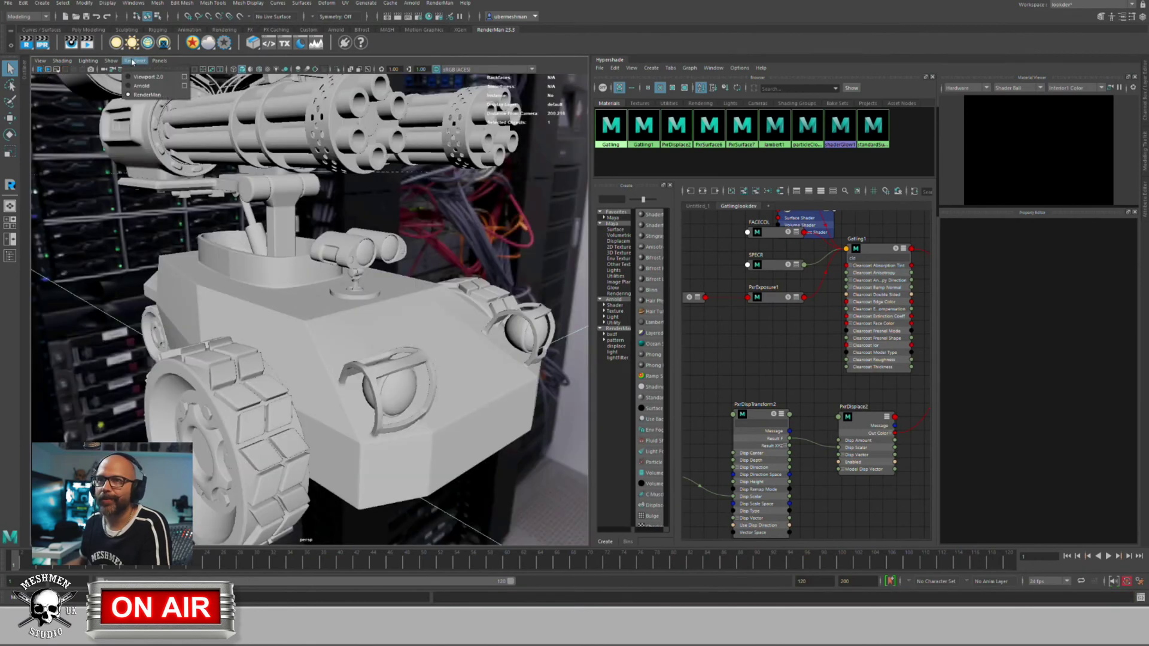
{"action": "left_click", "coordinate": [147, 77]}
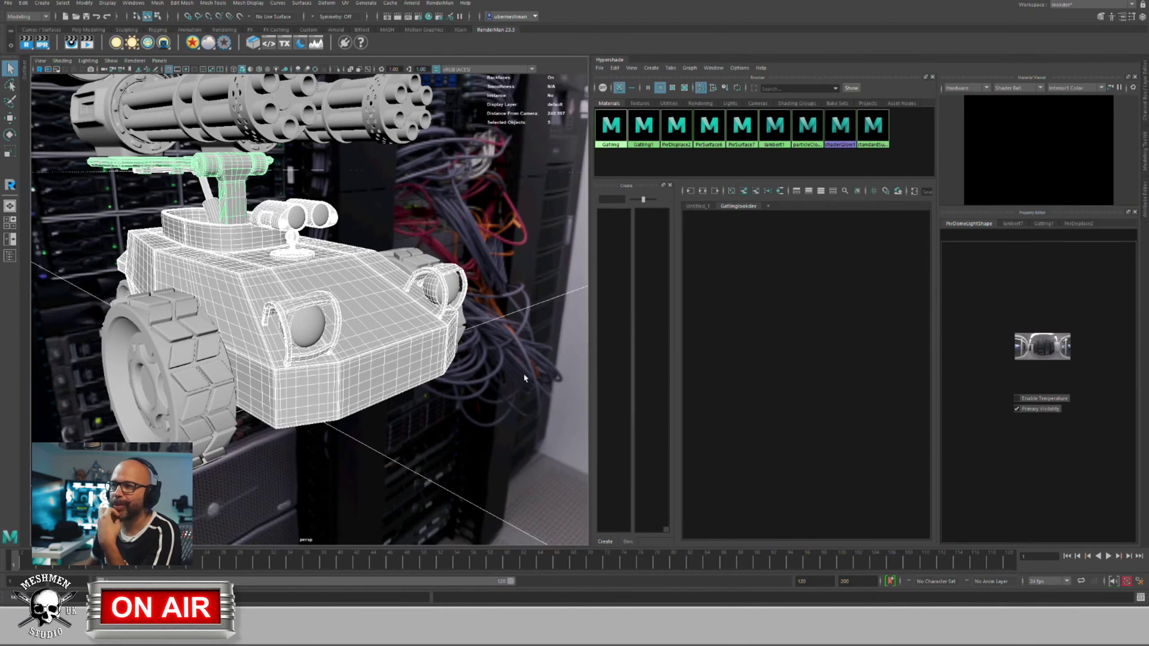
Step: Select the painted hull mesh and show the RenderMan attributes of its shape node
{"action": "left_click", "coordinate": [430, 370]}
{"action": "left_click", "coordinate": [429, 368]}
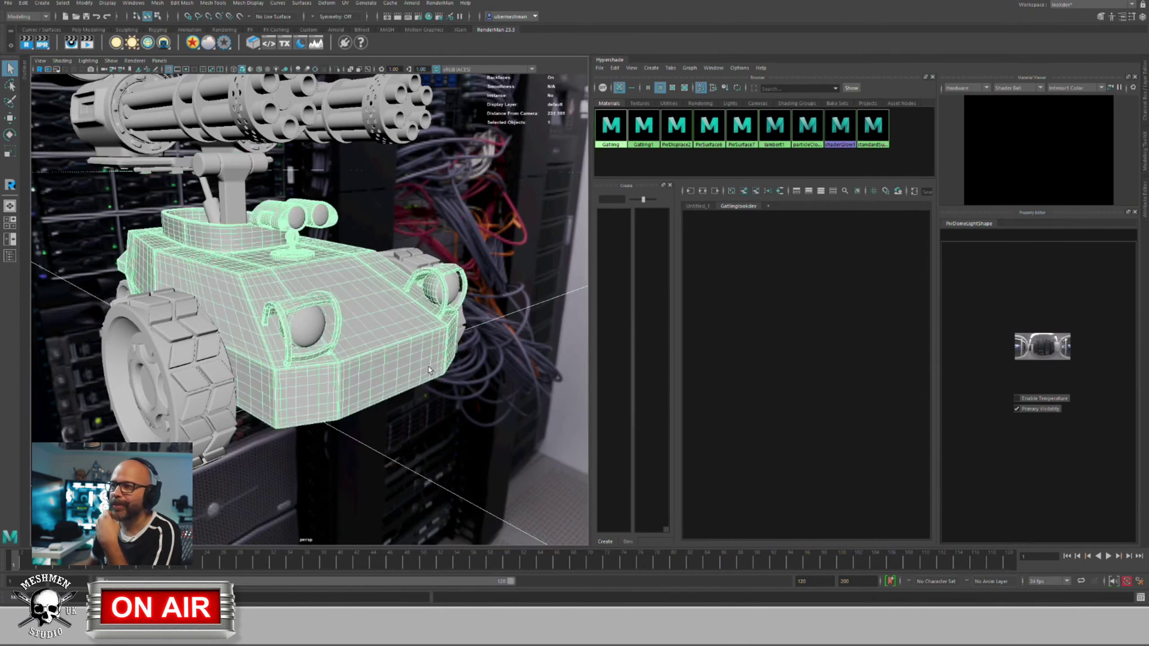
{"action": "left_click", "coordinate": [1145, 205]}
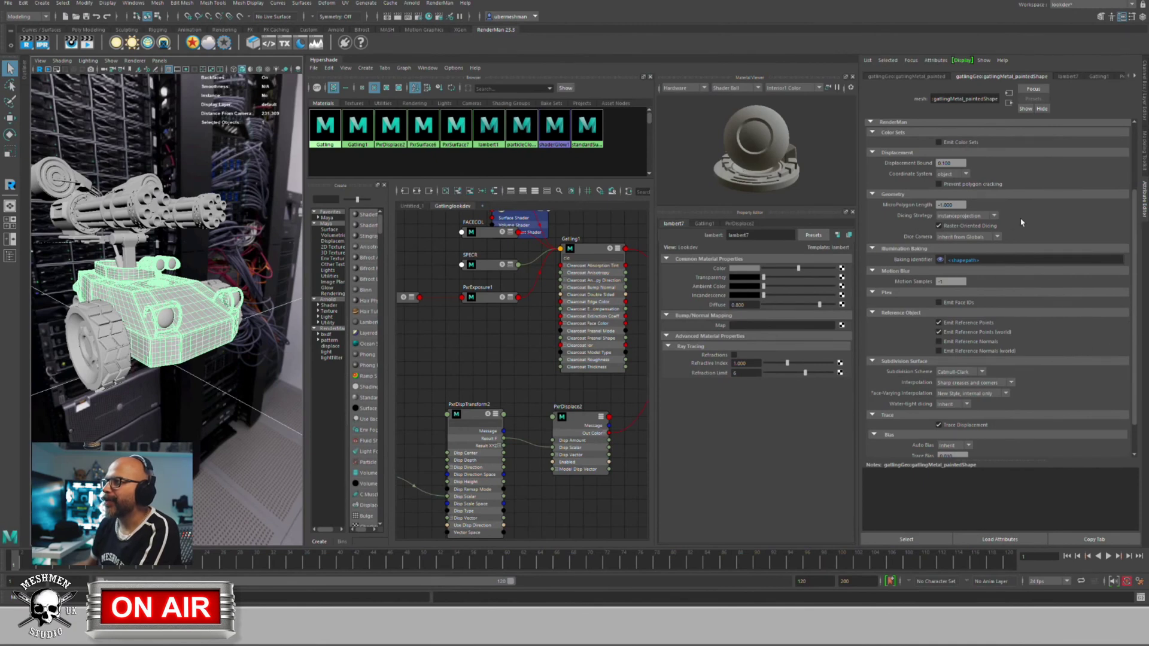
{"action": "scroll", "coordinate": [1136, 270], "scroll_direction": "down", "scroll_amount": 2}
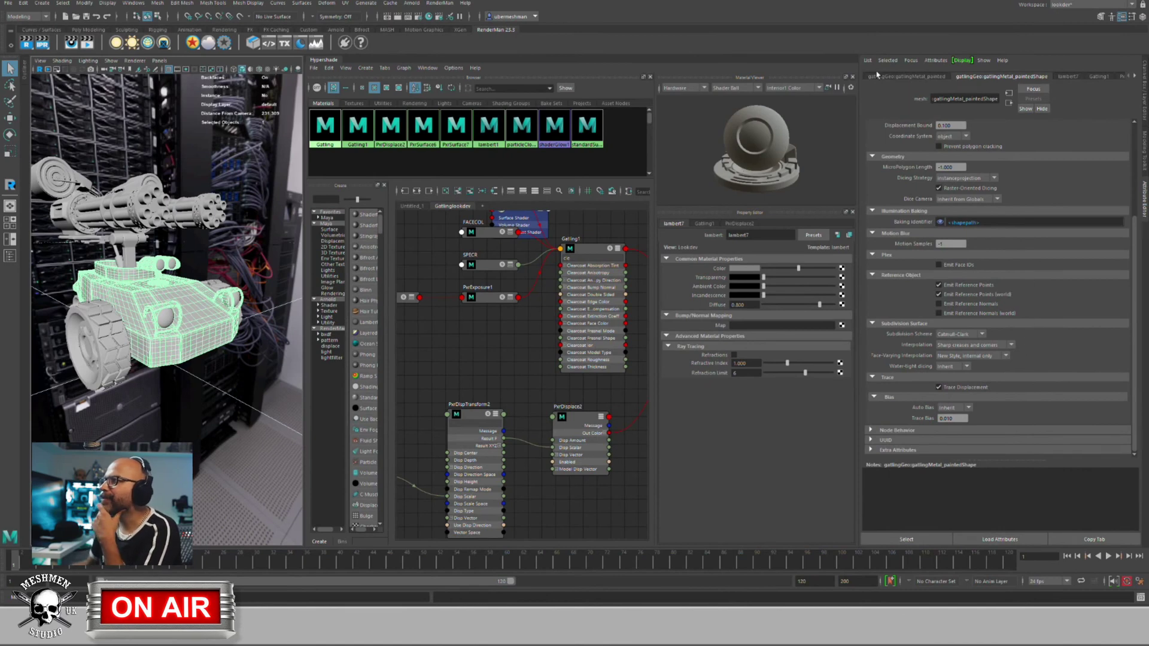
{"action": "left_click", "coordinate": [907, 77]}
{"action": "left_click", "coordinate": [233, 365]}
{"action": "left_click", "coordinate": [209, 350]}
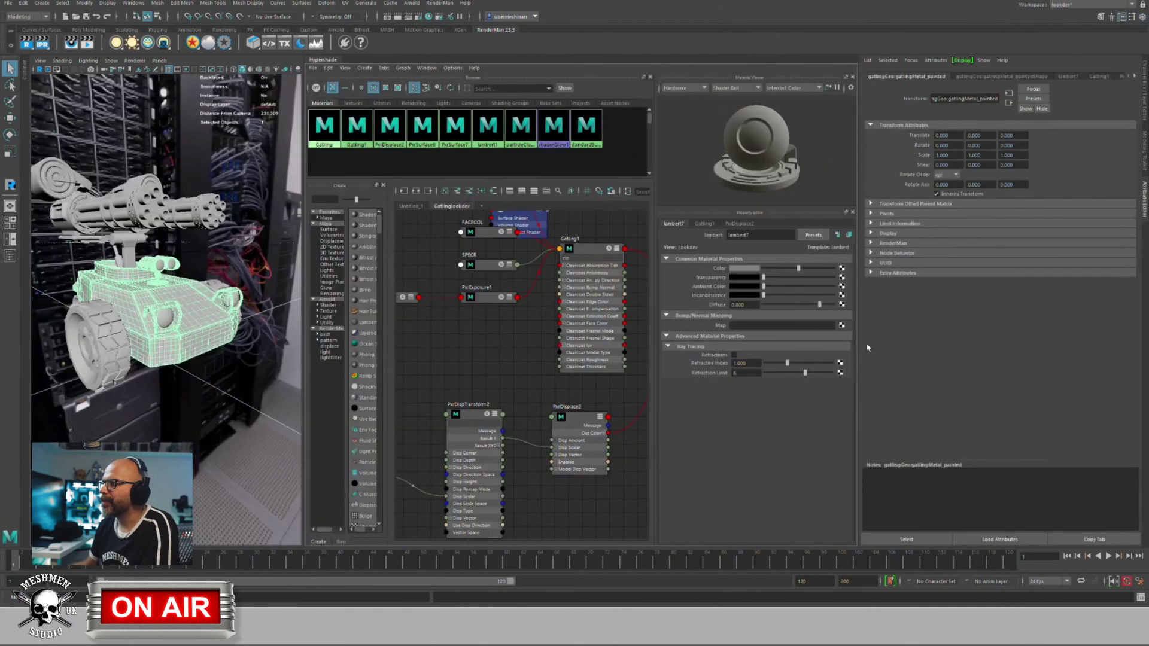
{"action": "left_click", "coordinate": [993, 78]}
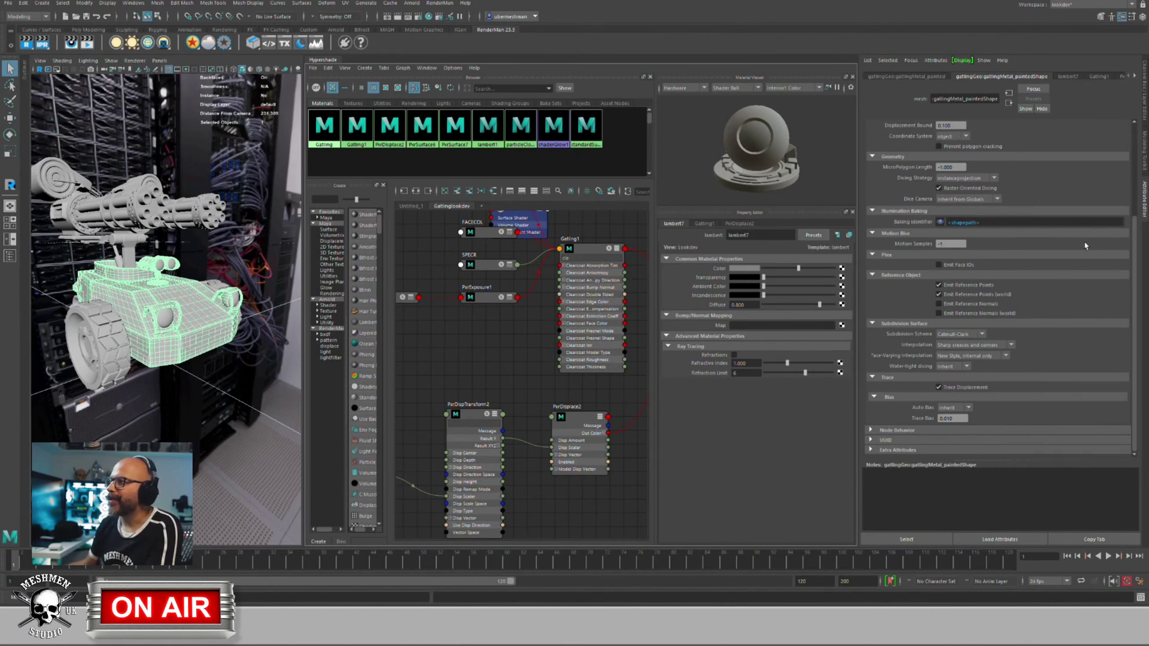
Step: Set the painted hull shape's RenderMan Displacement Bound to 1
{"action": "scroll", "coordinate": [972, 221], "scroll_direction": "up", "scroll_amount": 3}
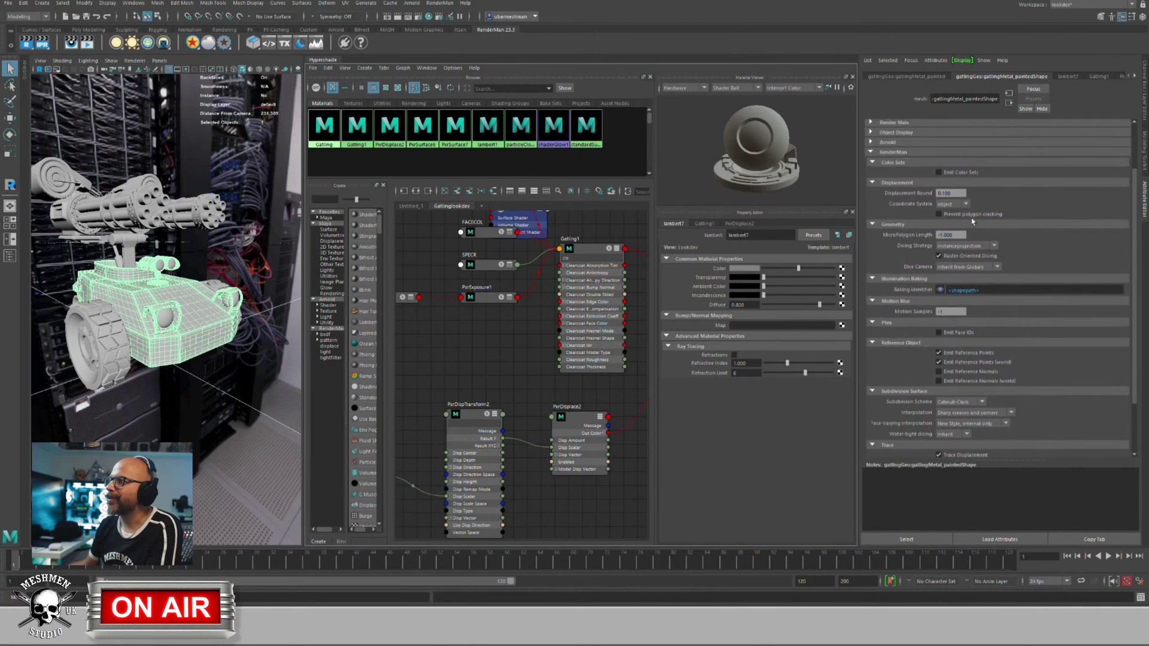
{"action": "left_click_drag", "start_coordinate": [952, 193], "coordinate": [876, 197]}
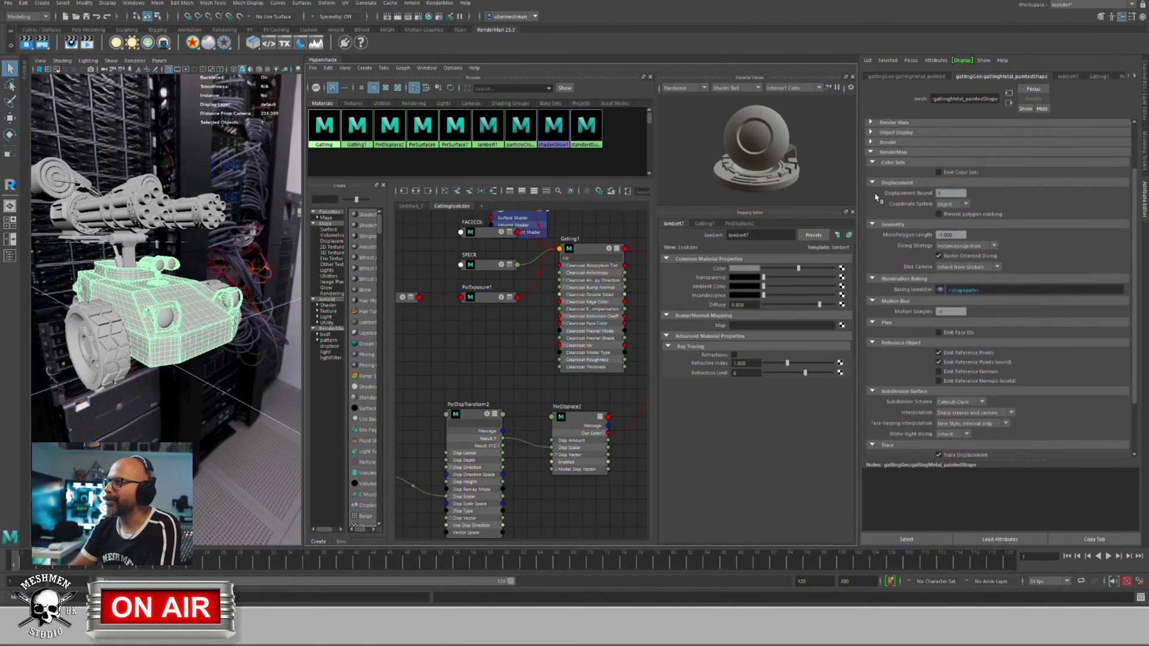
{"action": "type", "text": "1"}
{"action": "key", "text": "Return"}
Step: Widen the viewport and examine the hull's displacement around the binoculars and front corner from near and far
{"action": "middle_click_drag", "start_coordinate": [203, 302], "coordinate": [202, 315], "text": "alt"}
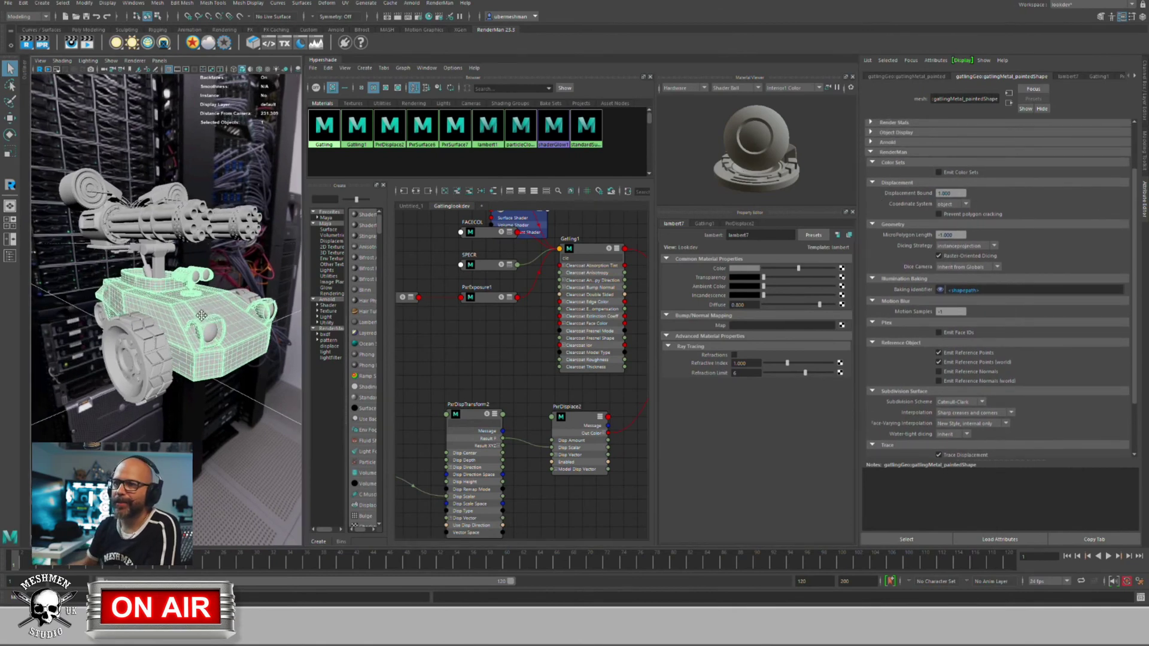
{"action": "scroll", "coordinate": [203, 317], "scroll_direction": "up", "scroll_amount": 10}
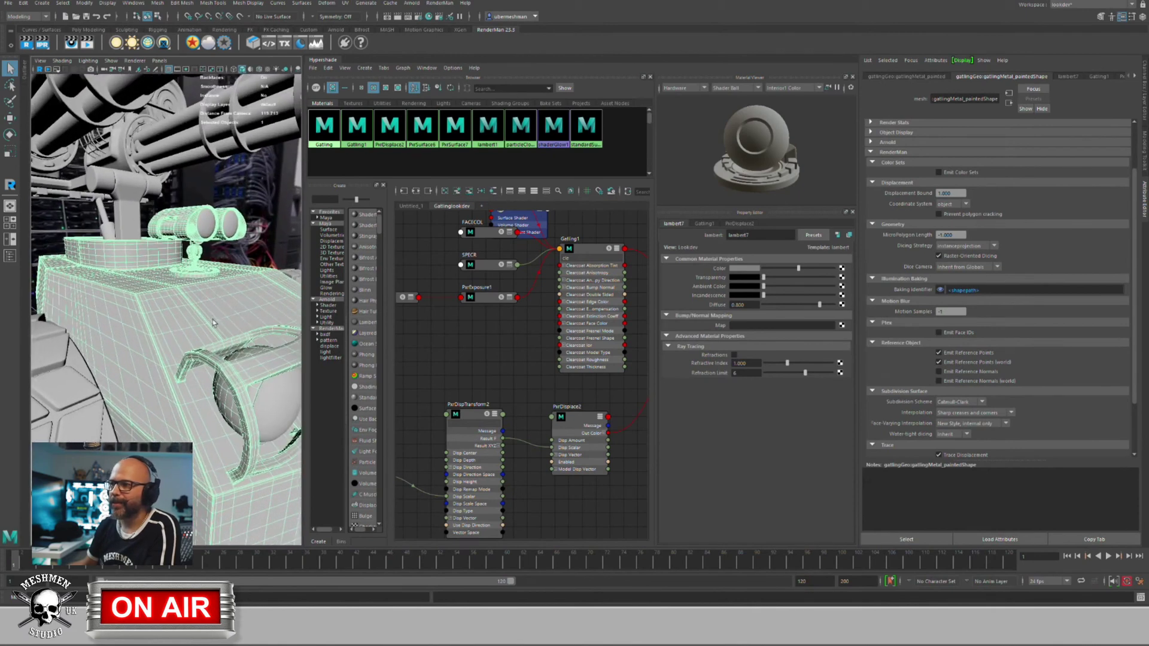
{"action": "scroll", "coordinate": [216, 323], "scroll_direction": "up", "scroll_amount": 5}
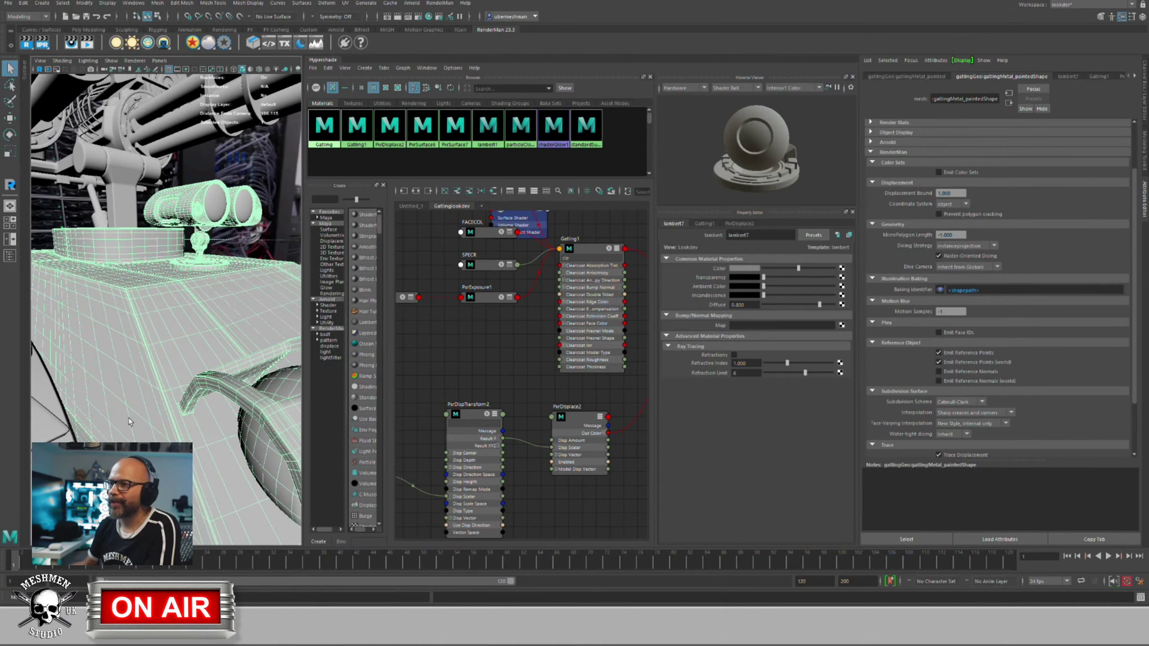
{"action": "left_click_drag", "start_coordinate": [305, 355], "coordinate": [381, 355]}
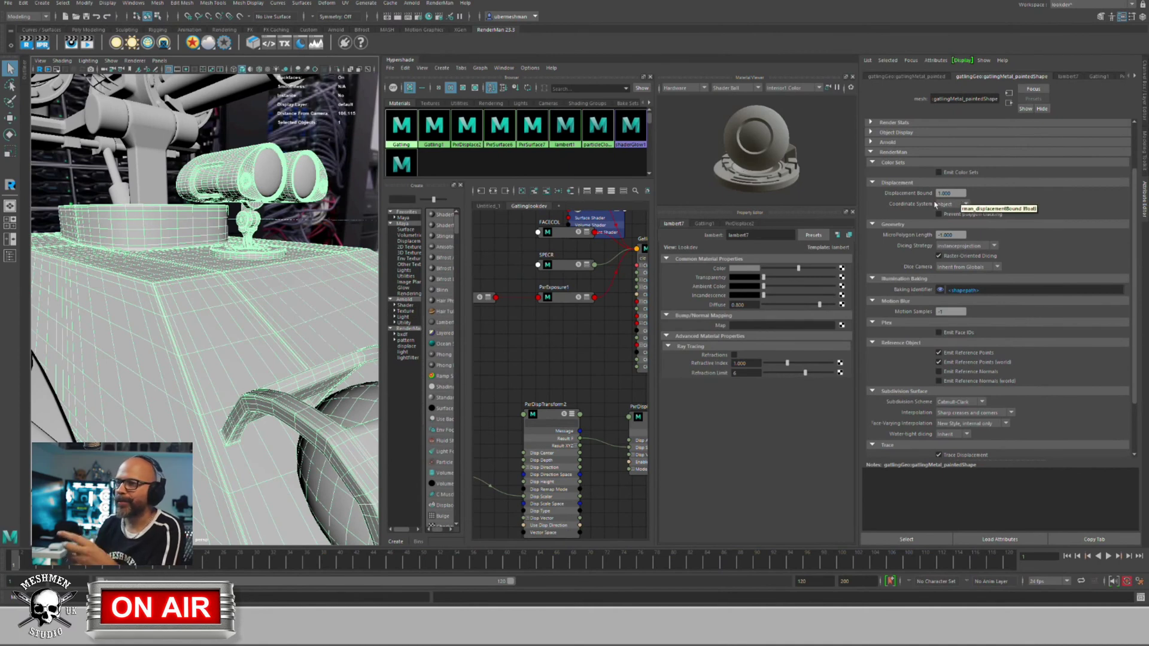
{"action": "scroll", "coordinate": [224, 313], "scroll_direction": "up", "scroll_amount": 3}
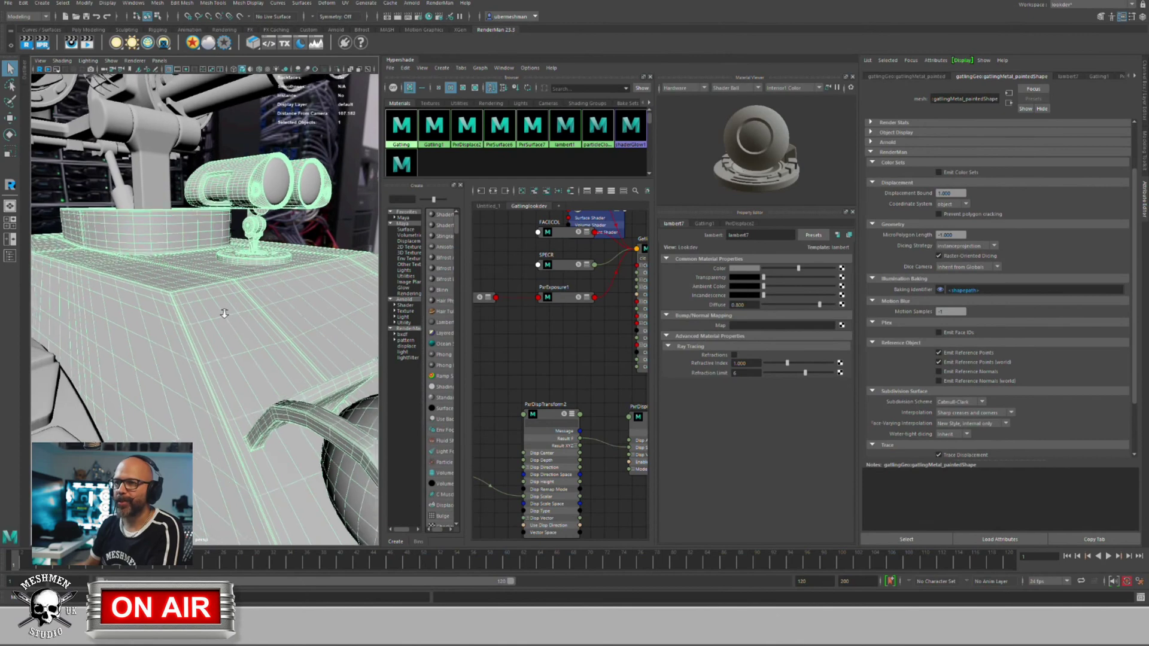
{"action": "scroll", "coordinate": [225, 313], "scroll_direction": "up", "scroll_amount": 2}
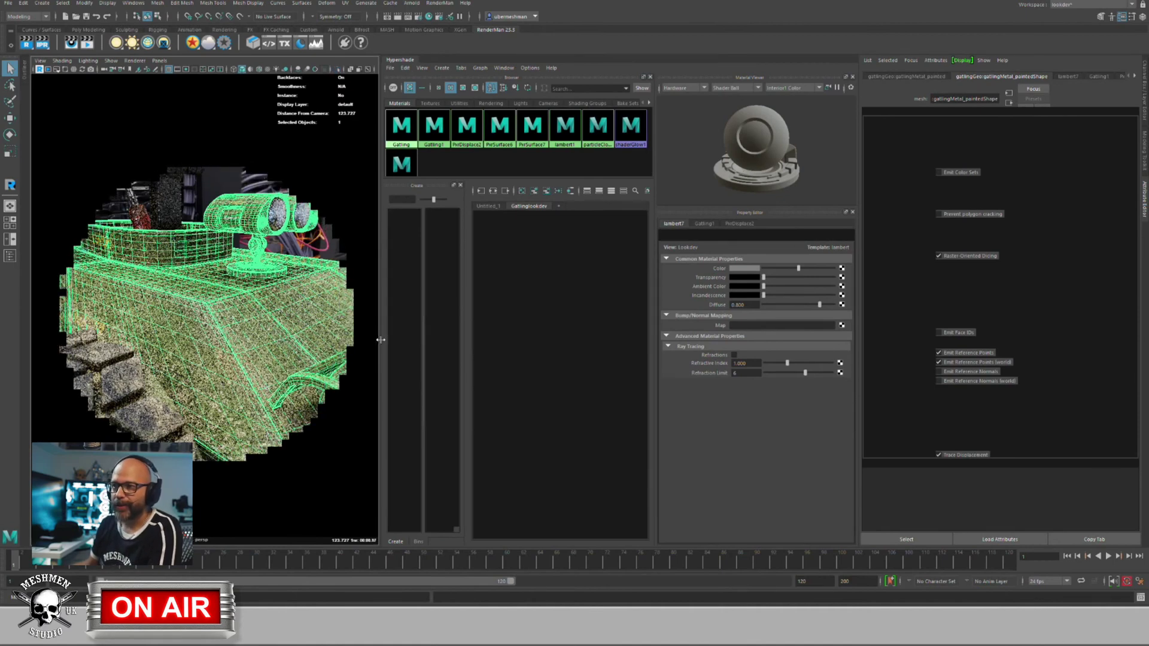
{"action": "left_click_drag", "start_coordinate": [381, 338], "coordinate": [454, 338]}
{"action": "scroll", "coordinate": [328, 338], "scroll_direction": "down", "scroll_amount": 3}
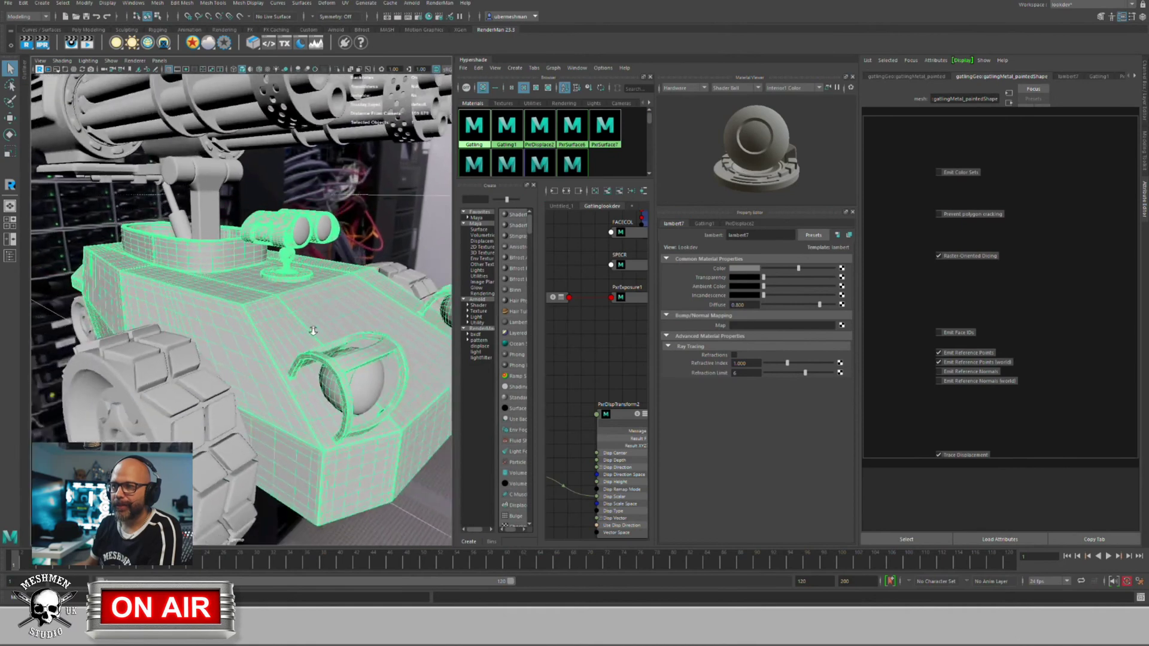
{"action": "scroll", "coordinate": [327, 338], "scroll_direction": "up", "scroll_amount": 3}
{"action": "scroll", "coordinate": [328, 338], "scroll_direction": "down", "scroll_amount": 3}
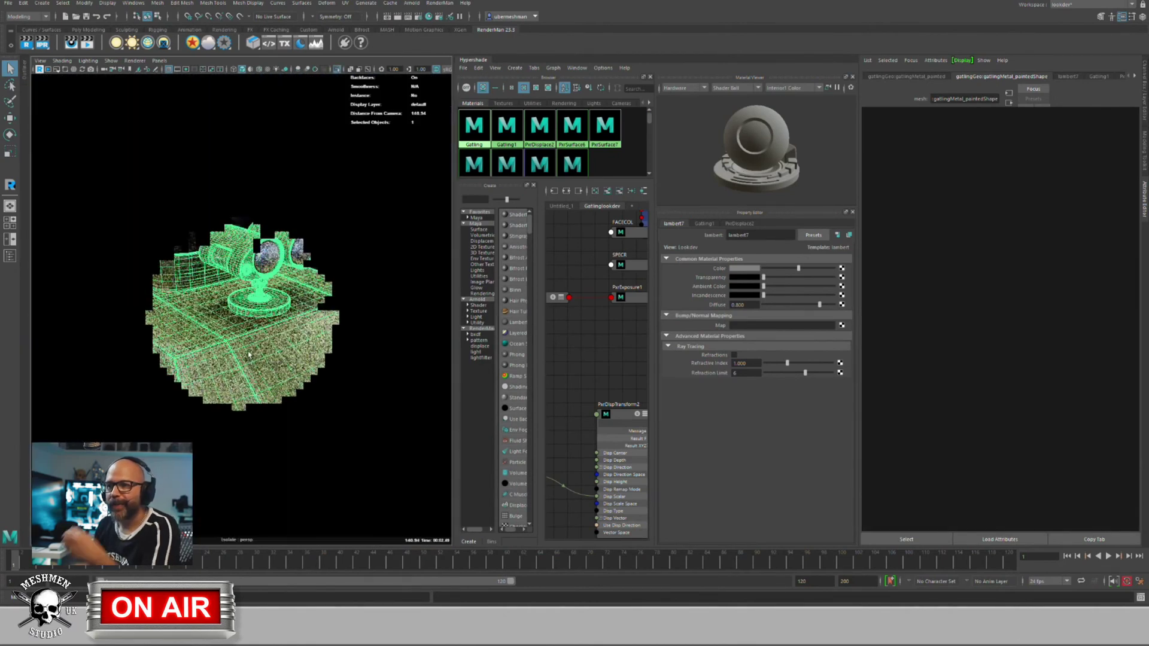
{"action": "scroll", "coordinate": [254, 346], "scroll_direction": "up", "scroll_amount": 3}
{"action": "scroll", "coordinate": [254, 346], "scroll_direction": "up", "scroll_amount": 3}
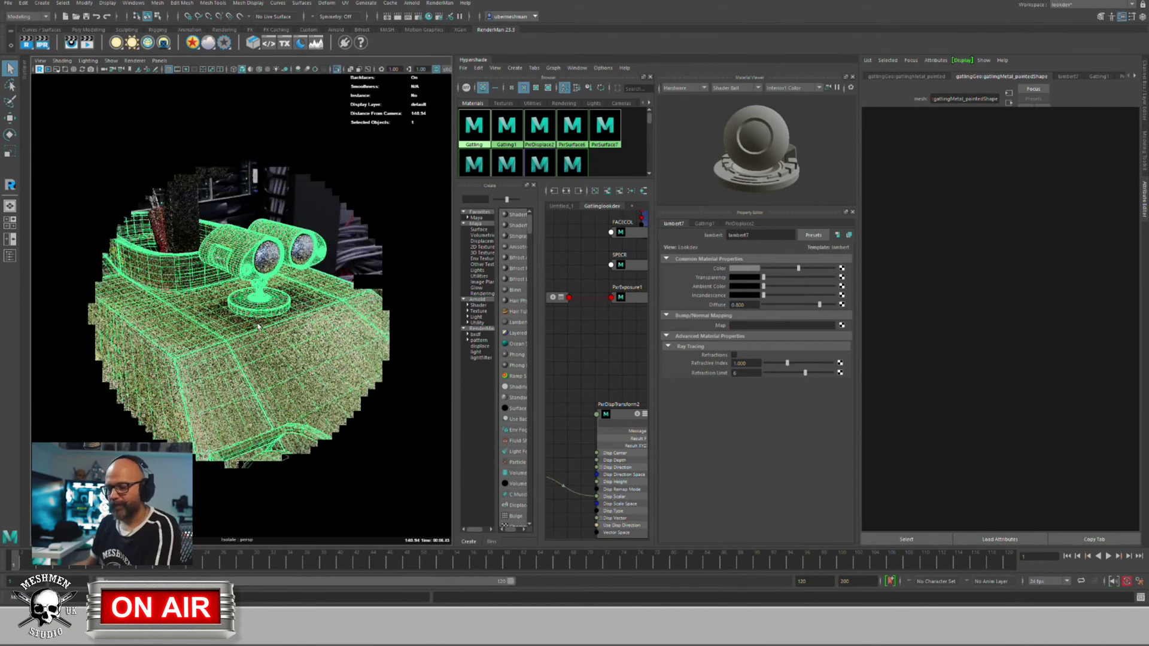
Step: Turn off isolate select and return the viewport to Viewport 2.0
{"action": "key", "text": "ctrl+1"}
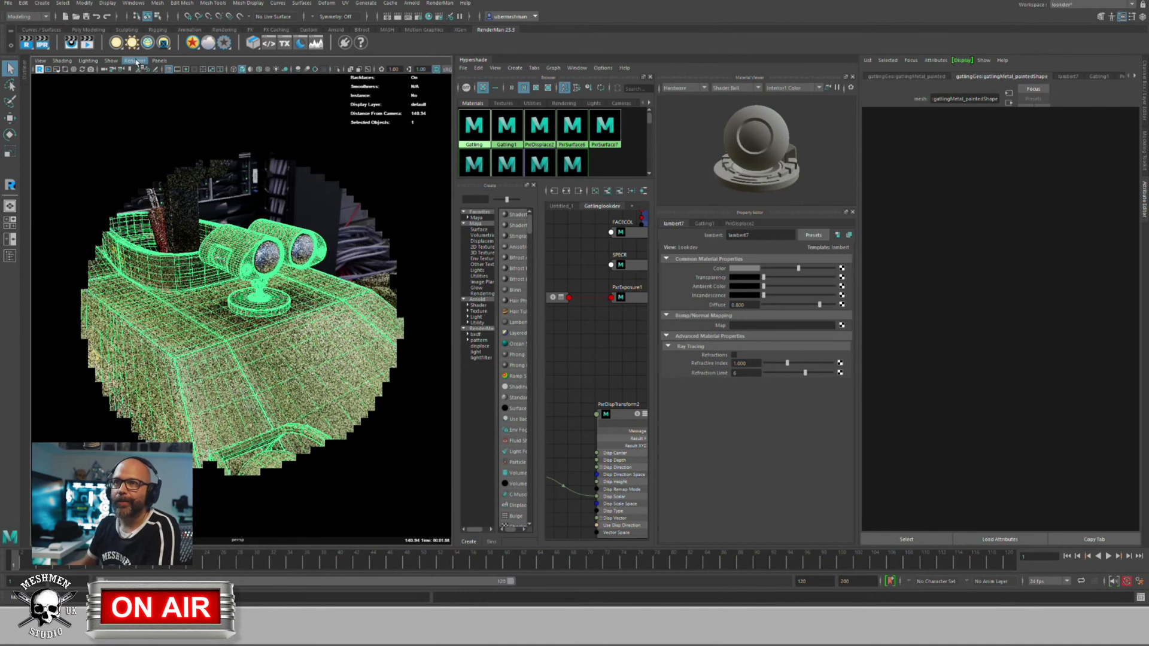
{"action": "left_click", "coordinate": [135, 61]}
{"action": "left_click", "coordinate": [138, 78]}
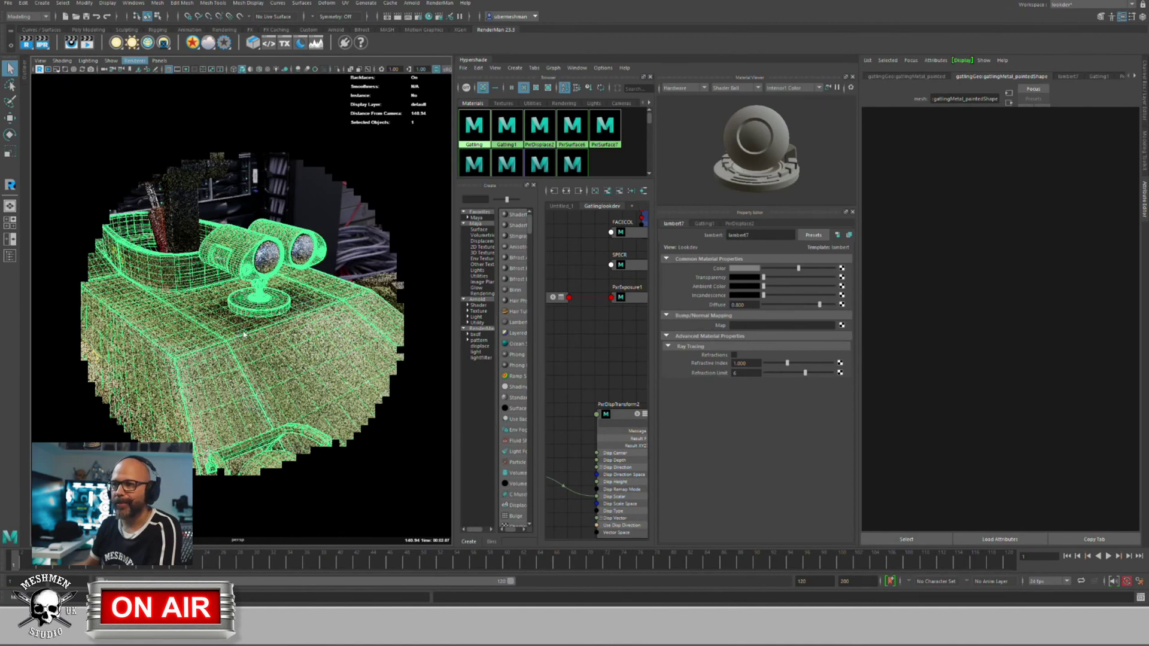
Step: Isolate the painted hull mesh in the viewport and hide the Attribute Editor
{"action": "left_click_drag", "start_coordinate": [242, 334], "coordinate": [257, 322], "text": "alt"}
{"action": "scroll", "coordinate": [267, 332], "scroll_direction": "down", "scroll_amount": 5}
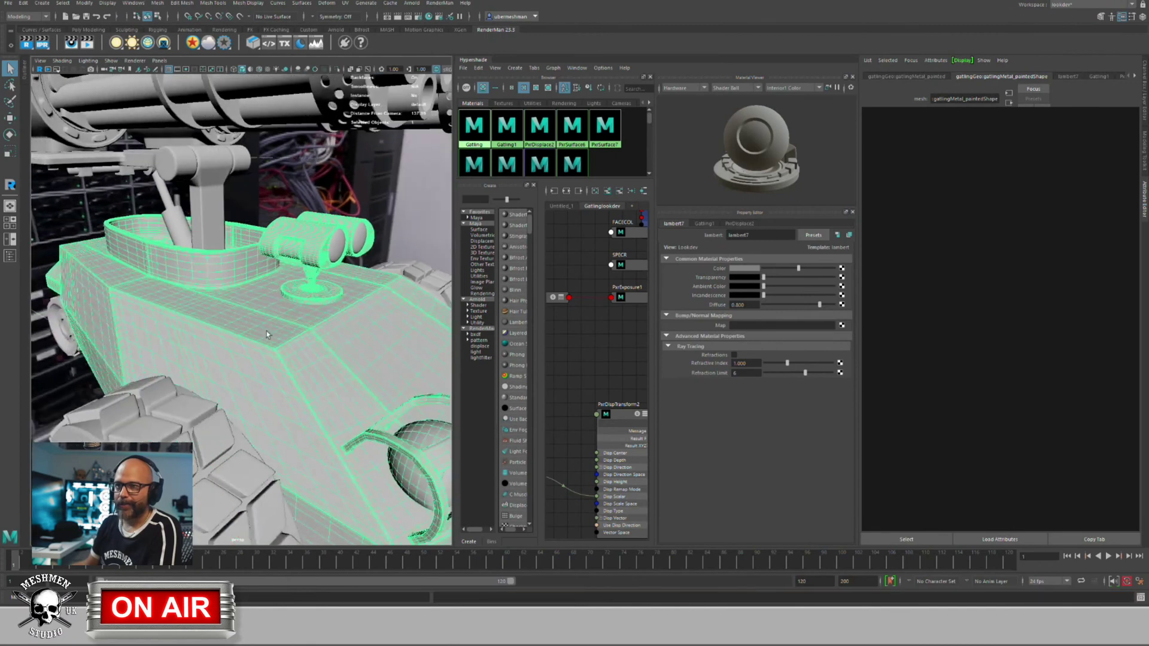
{"action": "key", "text": "ctrl+1"}
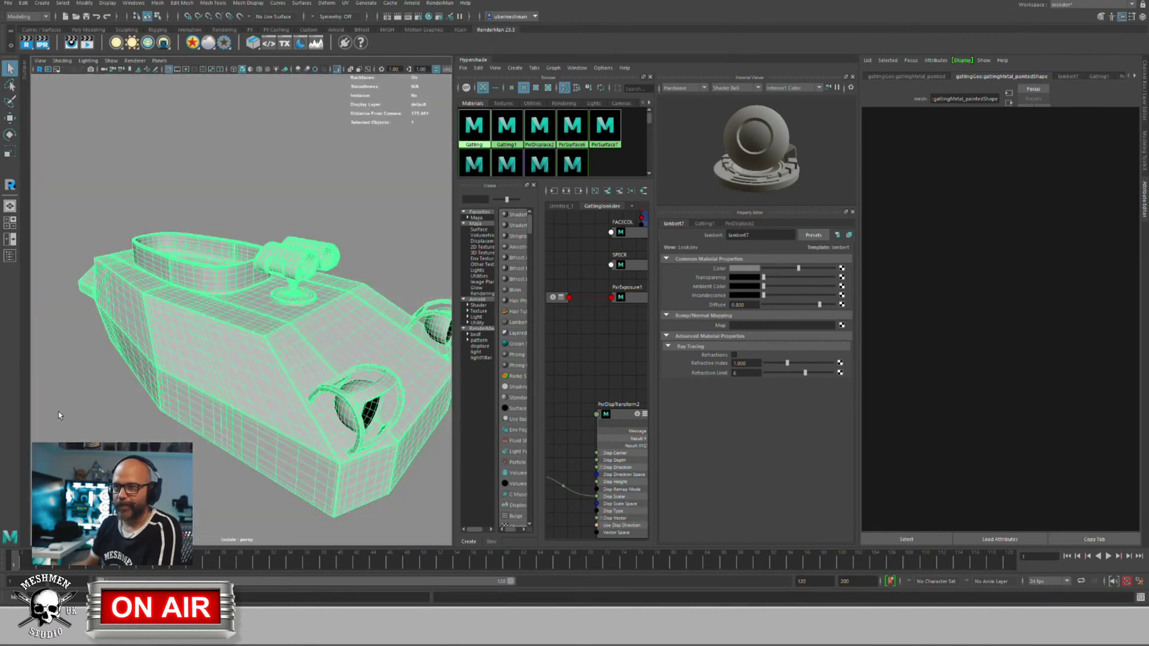
{"action": "left_click", "coordinate": [59, 414]}
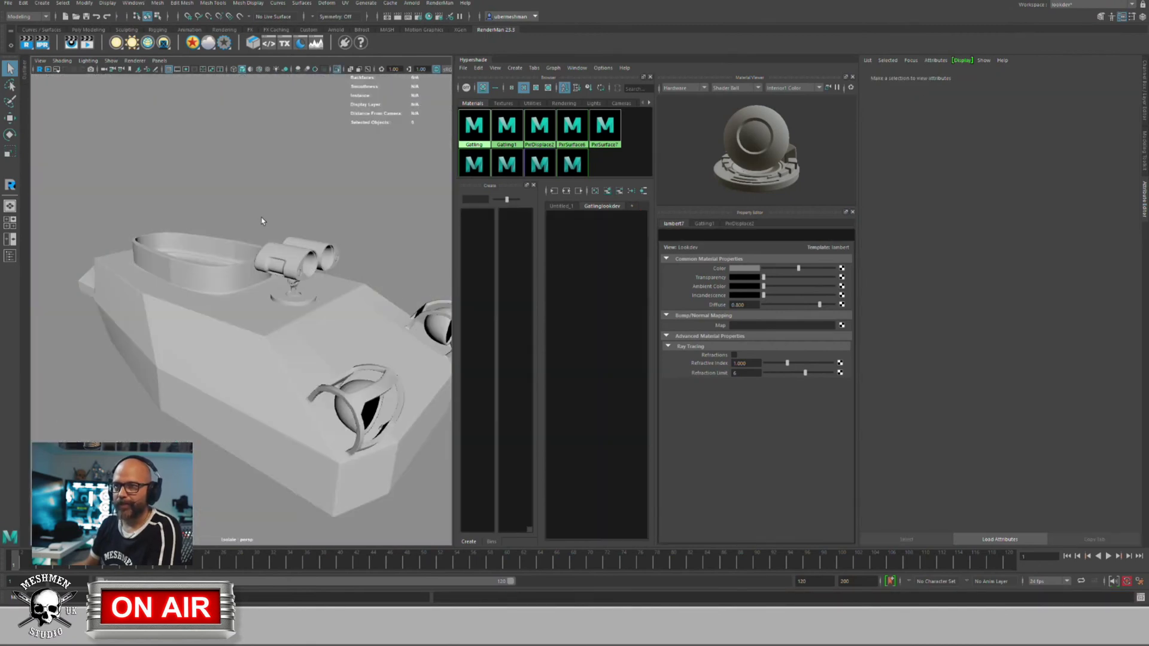
{"action": "left_click_drag", "start_coordinate": [257, 217], "coordinate": [274, 174], "text": "alt"}
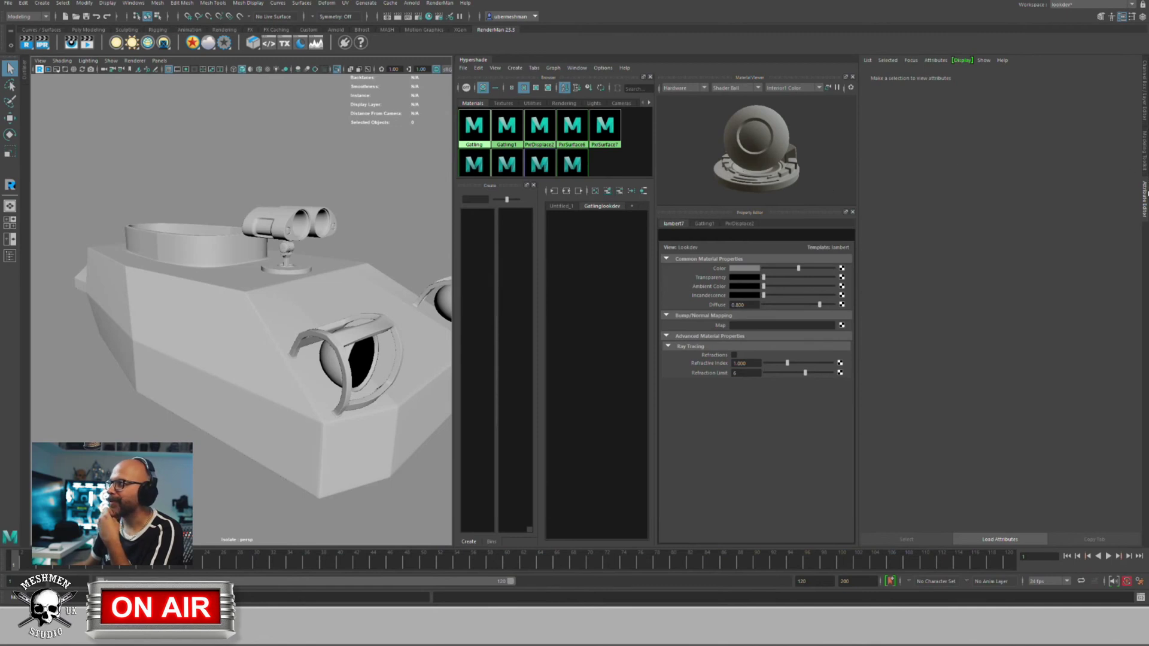
{"action": "left_click", "coordinate": [1145, 197]}
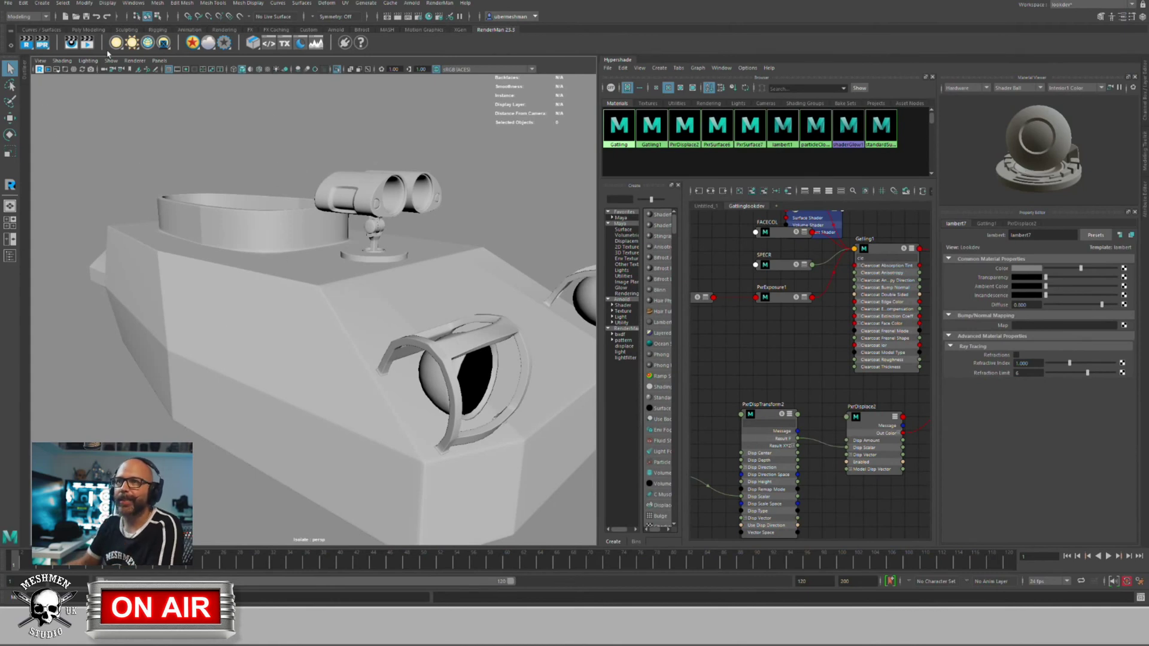
Step: Save the scene
{"action": "left_click", "coordinate": [129, 62]}
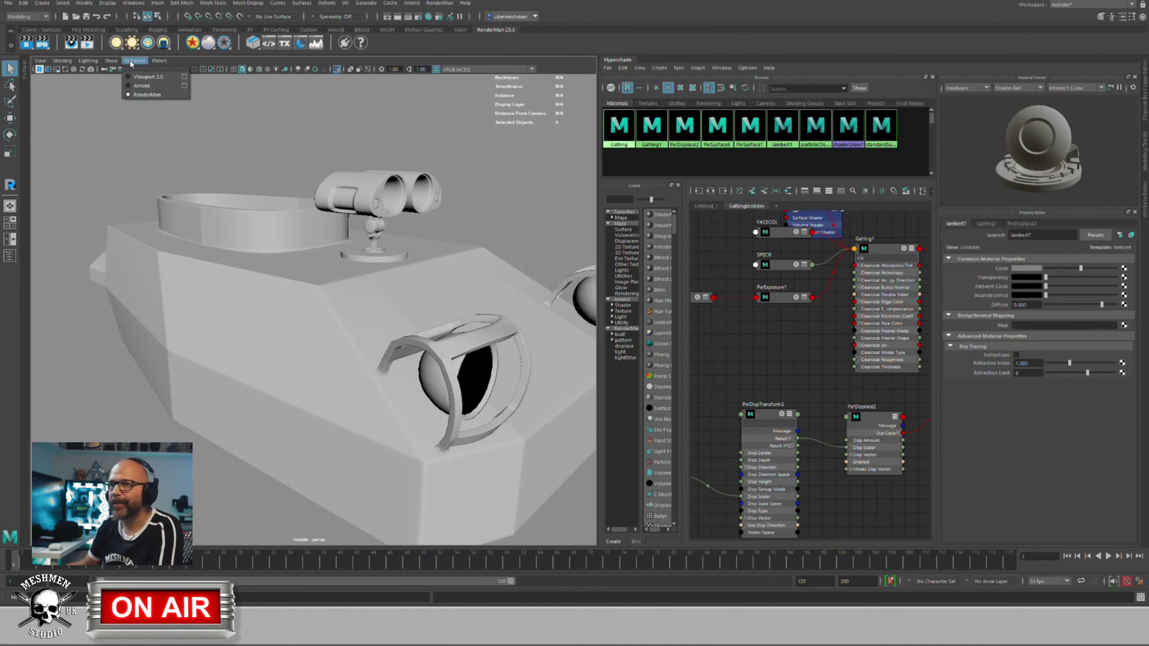
{"action": "left_click", "coordinate": [131, 62]}
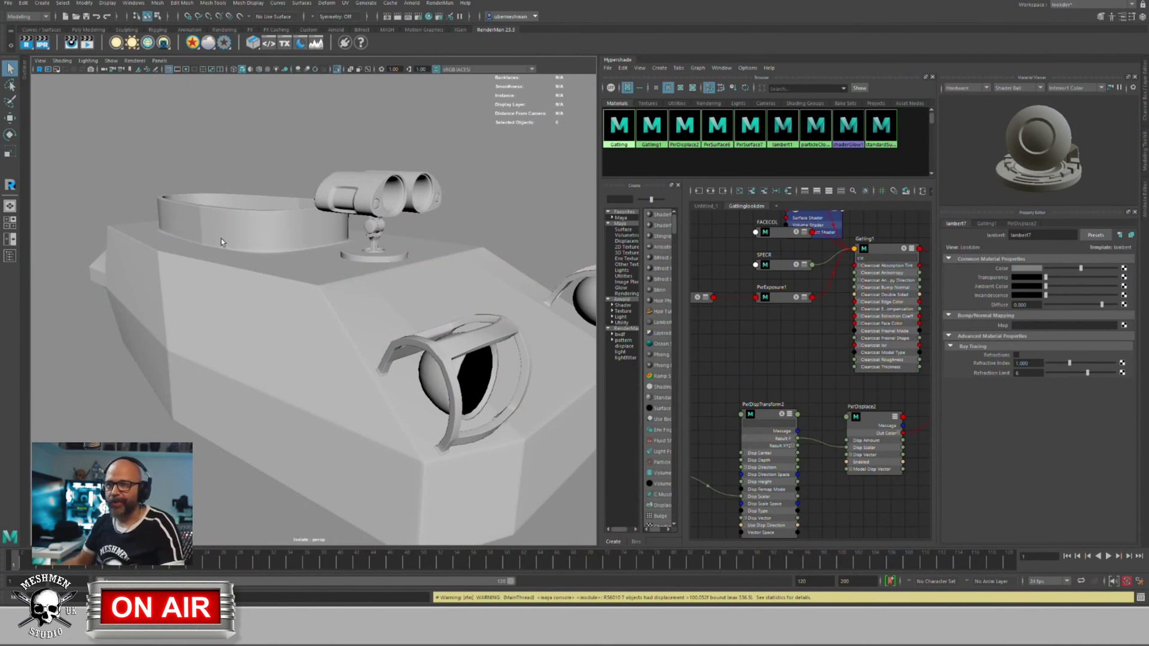
{"action": "scroll", "coordinate": [288, 268], "scroll_direction": "down", "scroll_amount": 5}
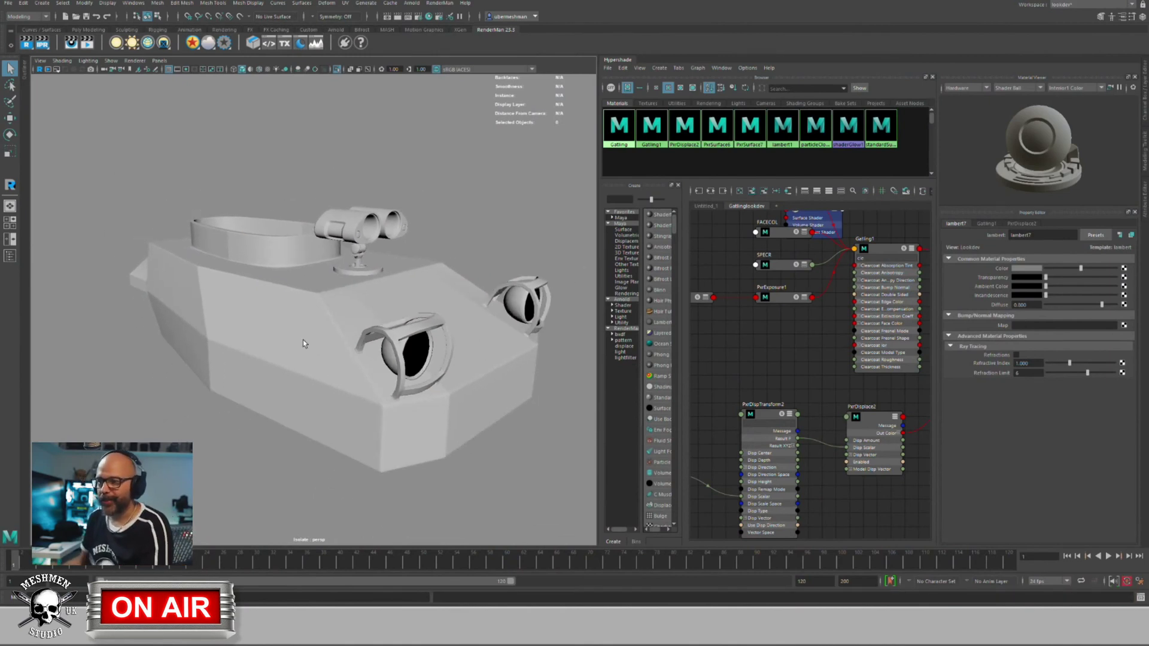
{"action": "key", "text": "ctrl+s"}
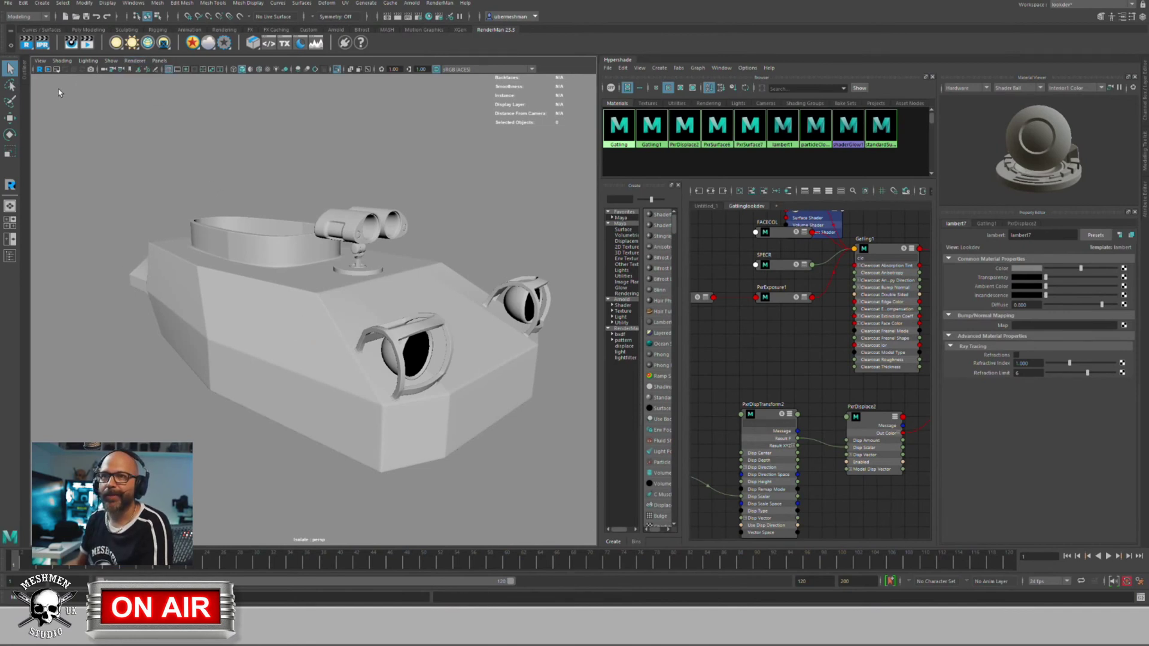
Step: Preview the hull with the RenderMan viewport renderer from the adjusted angle, and return the viewport to Viewport 2.0
{"action": "left_click_drag", "start_coordinate": [200, 226], "coordinate": [193, 228], "text": "alt"}
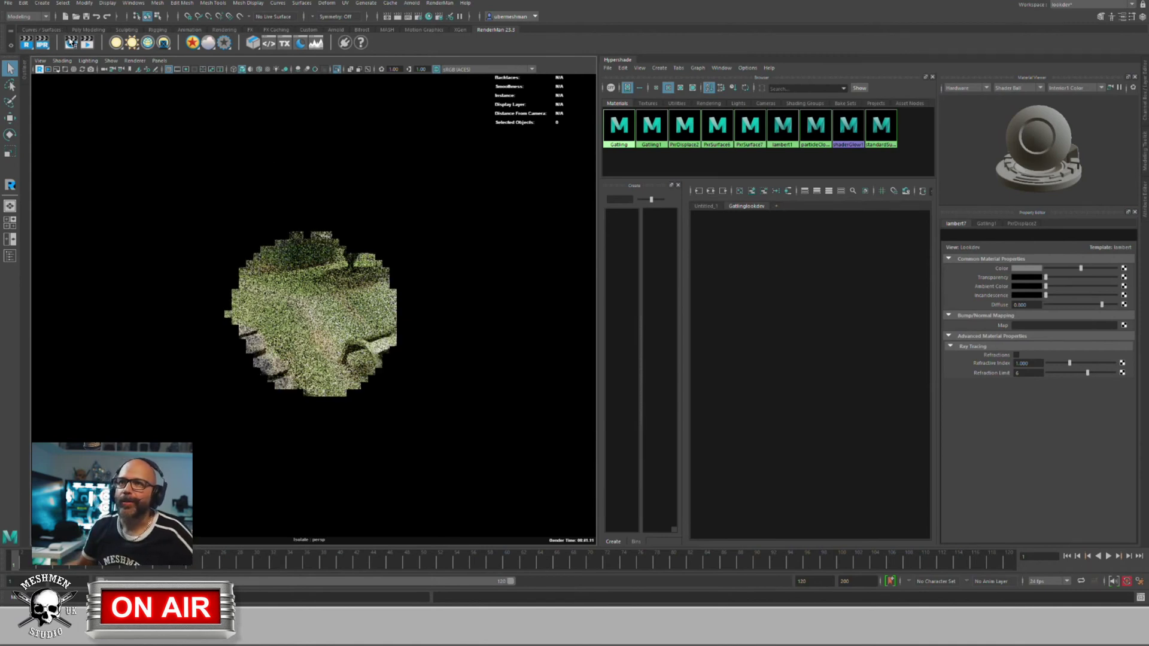
{"action": "left_click", "coordinate": [40, 70]}
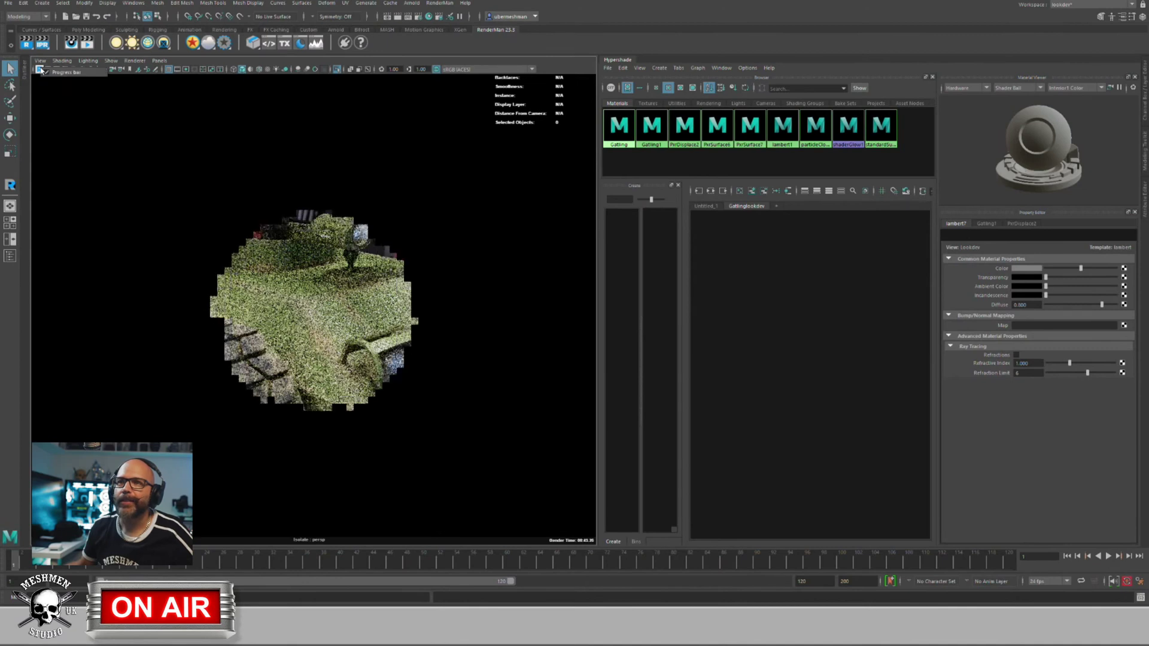
{"action": "left_click", "coordinate": [68, 100]}
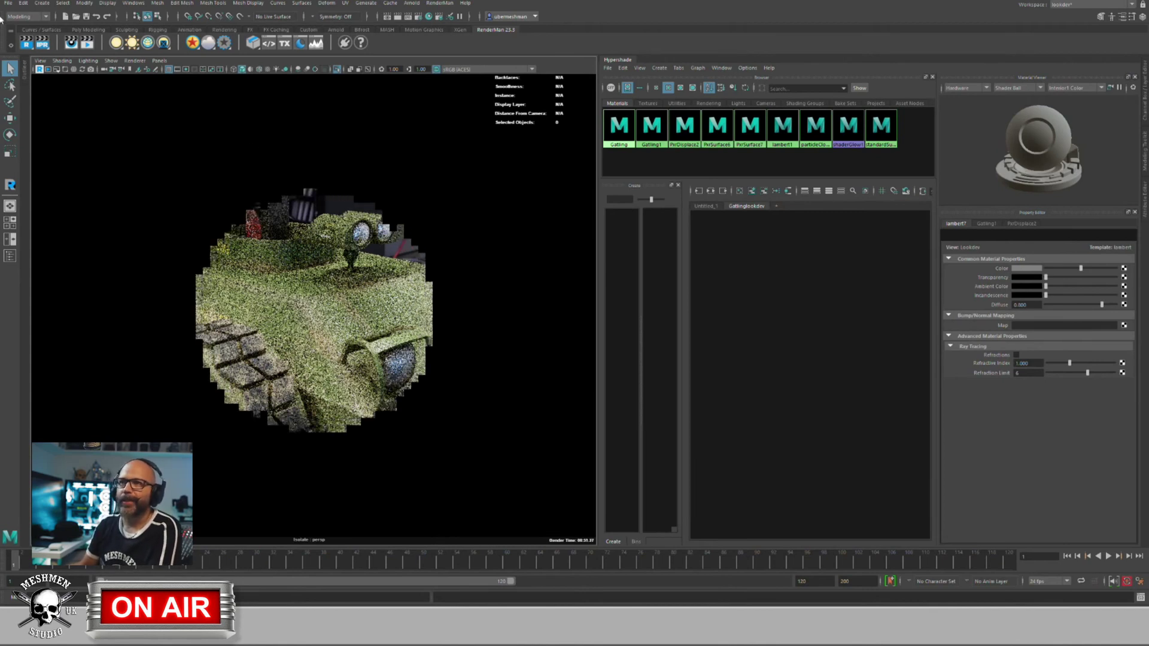
{"action": "left_click", "coordinate": [134, 60]}
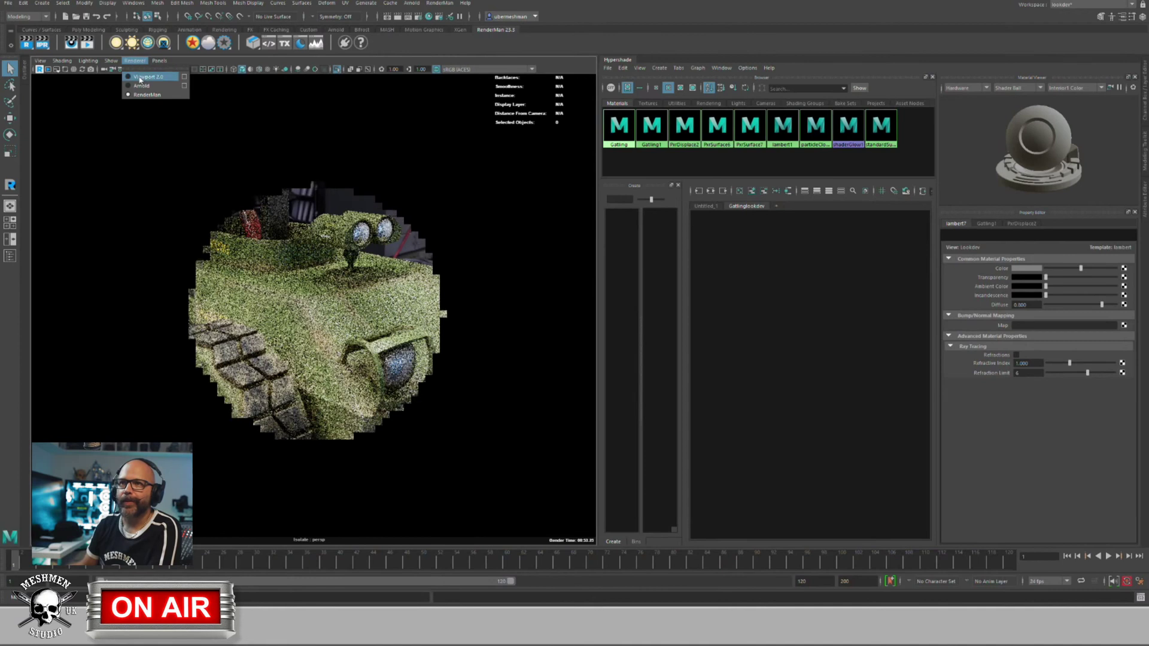
{"action": "left_click", "coordinate": [140, 77]}
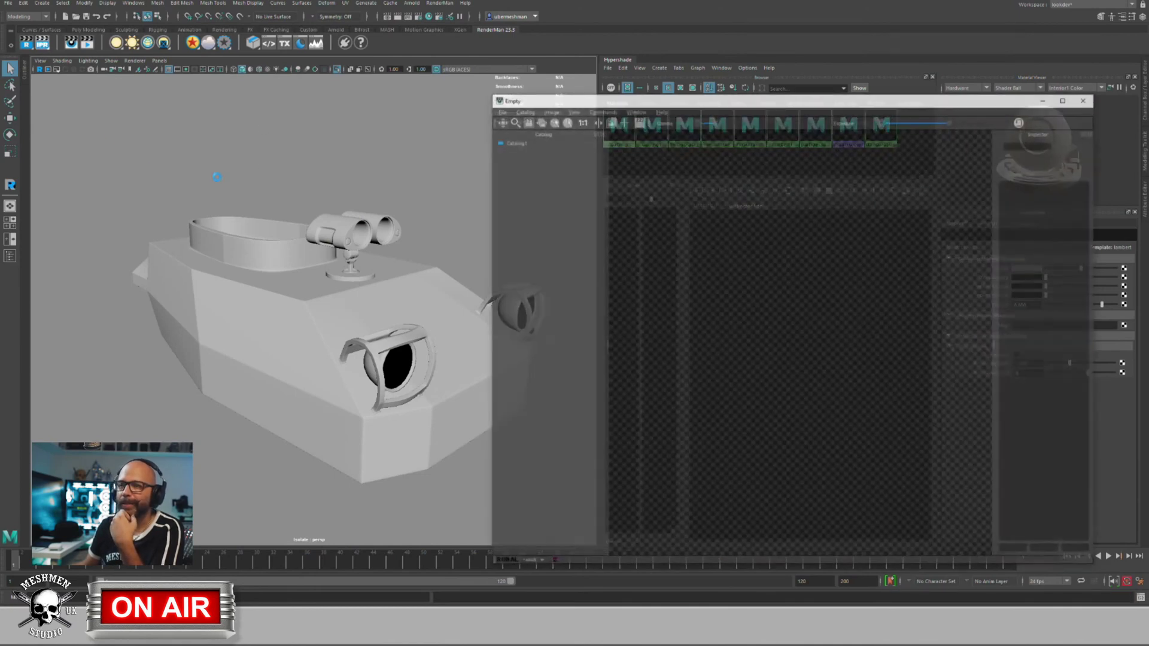
Step: Place the IPR image window over the viewport and examine the perspective beauty render in it
{"action": "left_click_drag", "start_coordinate": [722, 103], "coordinate": [425, 103]}
{"action": "scroll", "coordinate": [447, 281], "scroll_direction": "up", "scroll_amount": 2}
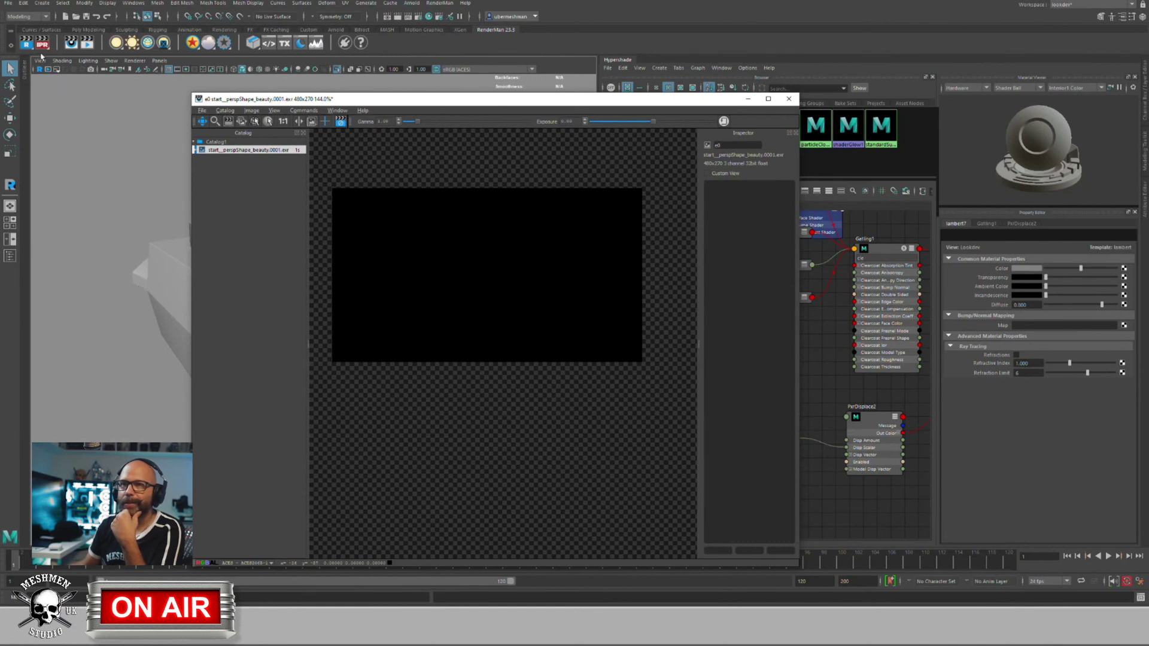
{"action": "mouse_move", "coordinate": [153, 333]}
{"action": "left_mouse_down", "text": "alt"}
{"action": "mouse_move", "coordinate": [173, 338]}
{"action": "mouse_move", "coordinate": [135, 332]}
{"action": "left_mouse_up", "text": "alt"}
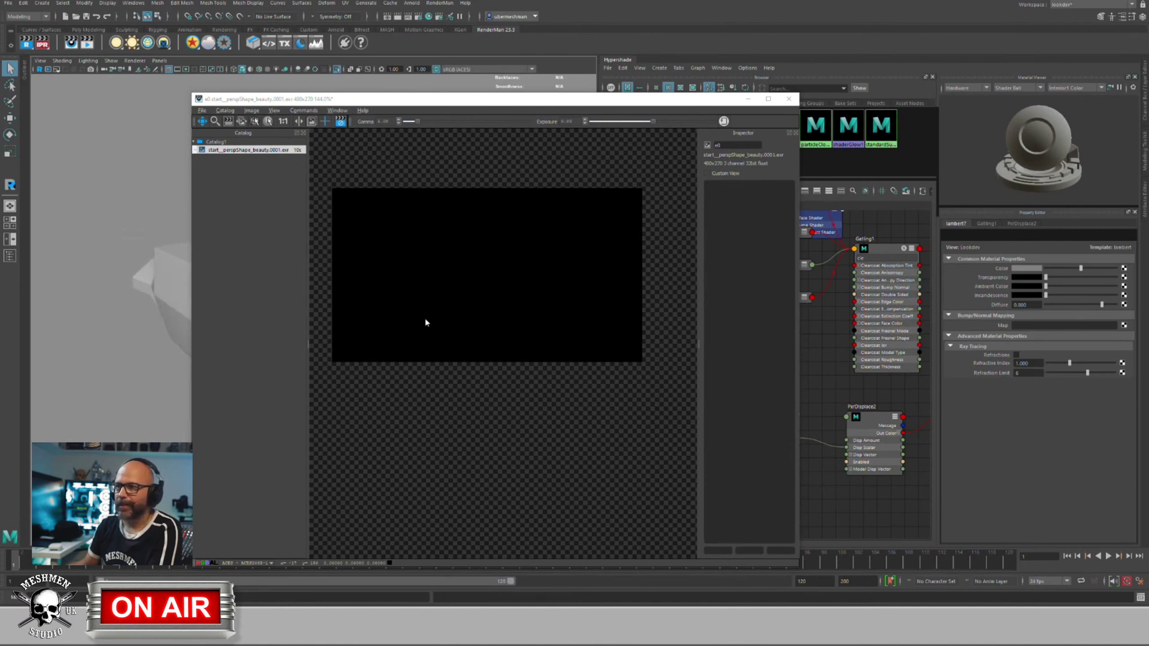
{"action": "left_click", "coordinate": [484, 340]}
{"action": "left_click_drag", "start_coordinate": [478, 326], "coordinate": [507, 345]}
{"action": "scroll", "coordinate": [507, 345], "scroll_direction": "up", "scroll_amount": 2}
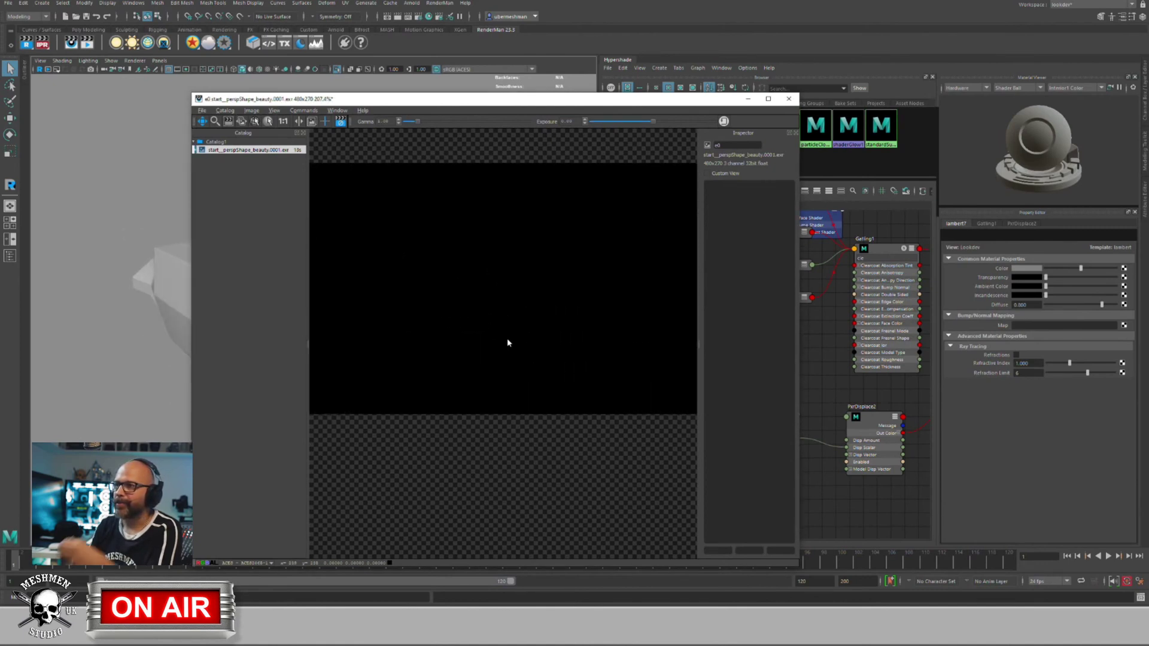
{"action": "scroll", "coordinate": [507, 336], "scroll_direction": "down", "scroll_amount": 2}
{"action": "scroll", "coordinate": [507, 336], "scroll_direction": "up", "scroll_amount": 1}
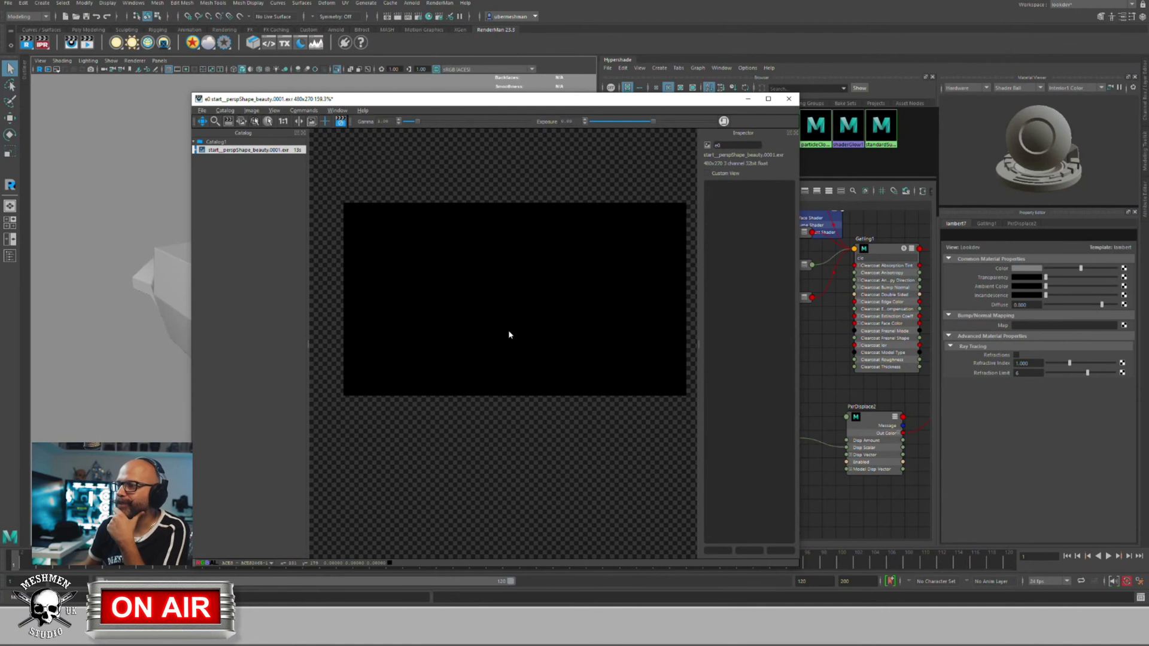
{"action": "left_click_drag", "start_coordinate": [509, 333], "coordinate": [506, 340]}
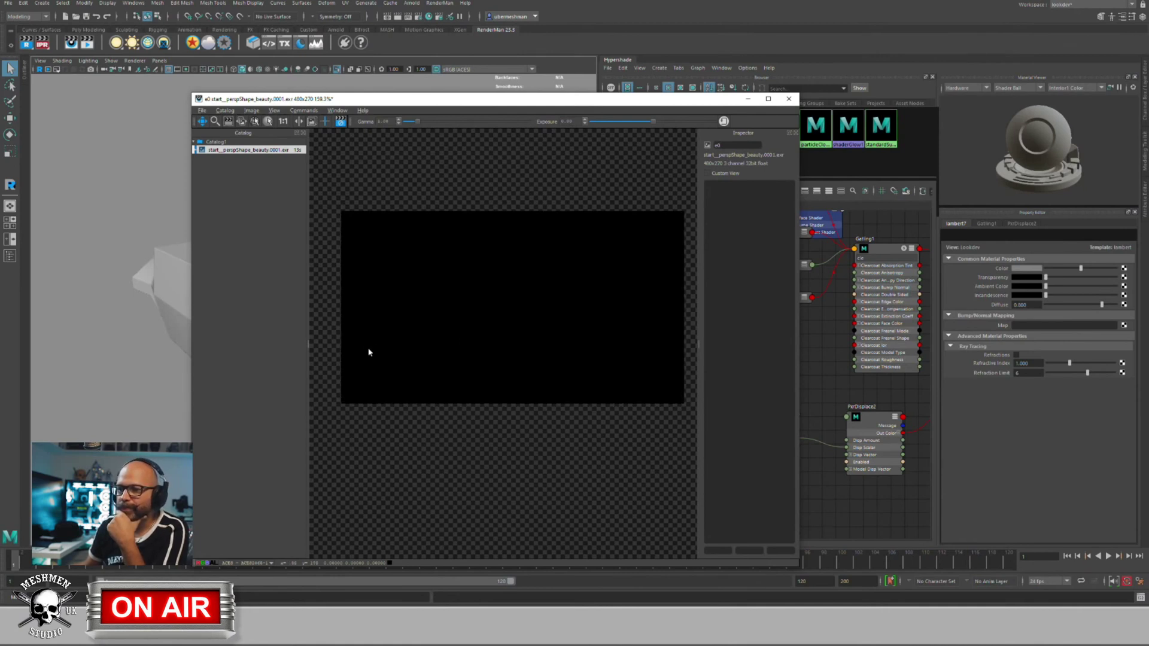
Step: Stop the IPR render and close its image window, discarding the session changes
{"action": "right_click", "coordinate": [42, 46]}
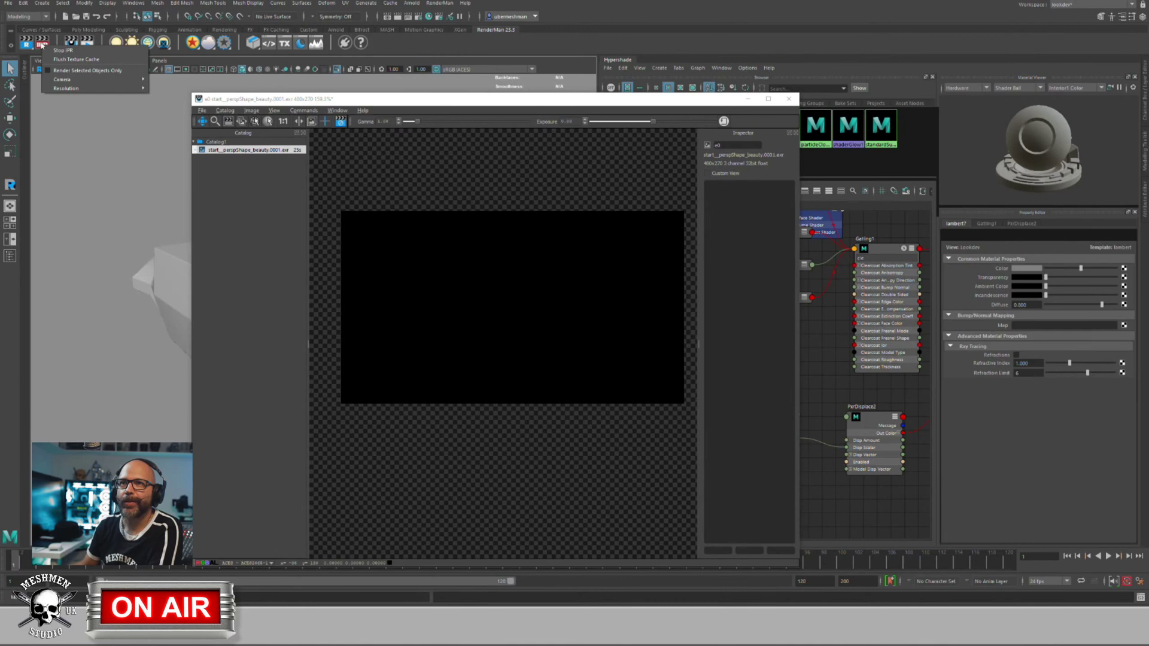
{"action": "left_click", "coordinate": [55, 50]}
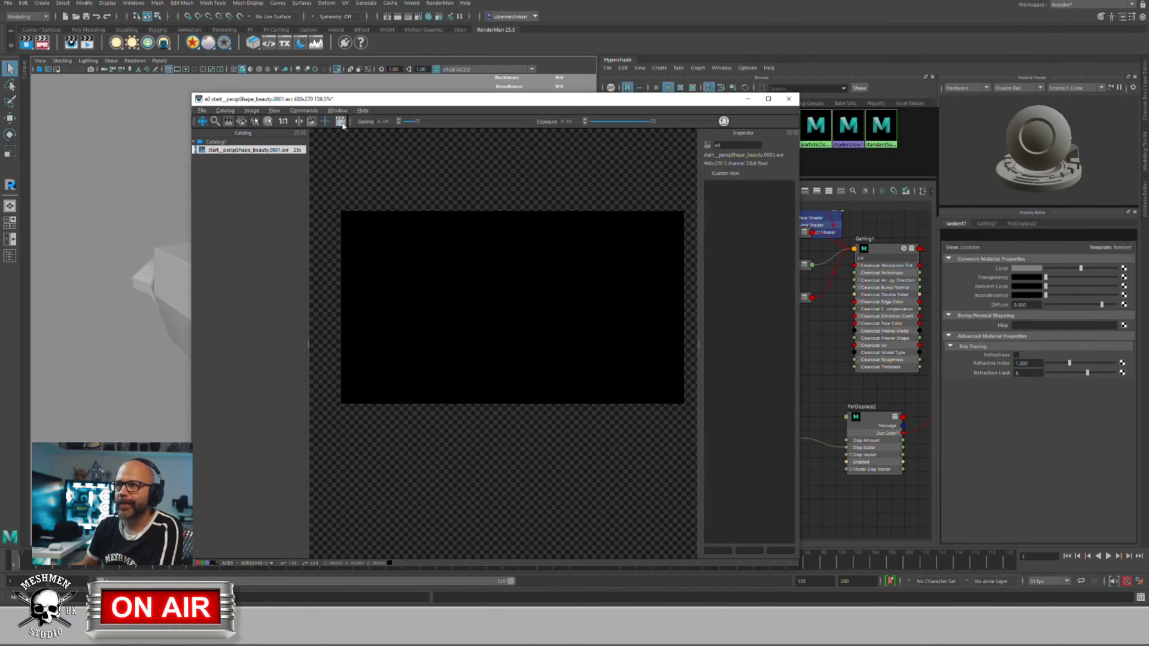
{"action": "left_click", "coordinate": [788, 99]}
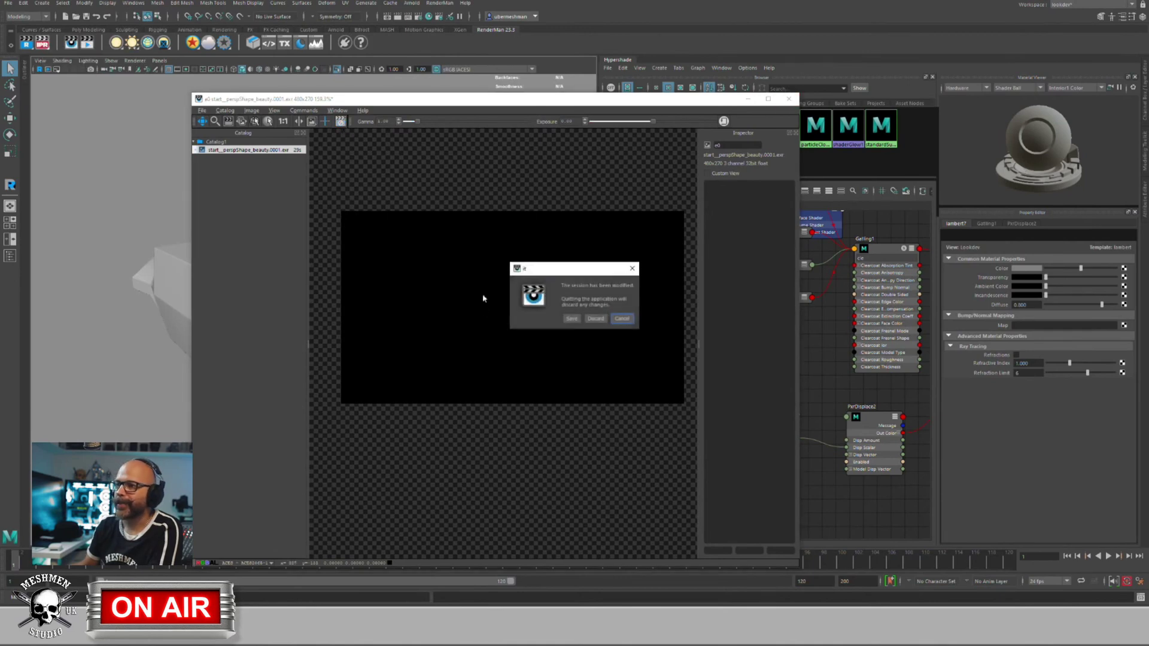
{"action": "left_click", "coordinate": [594, 318]}
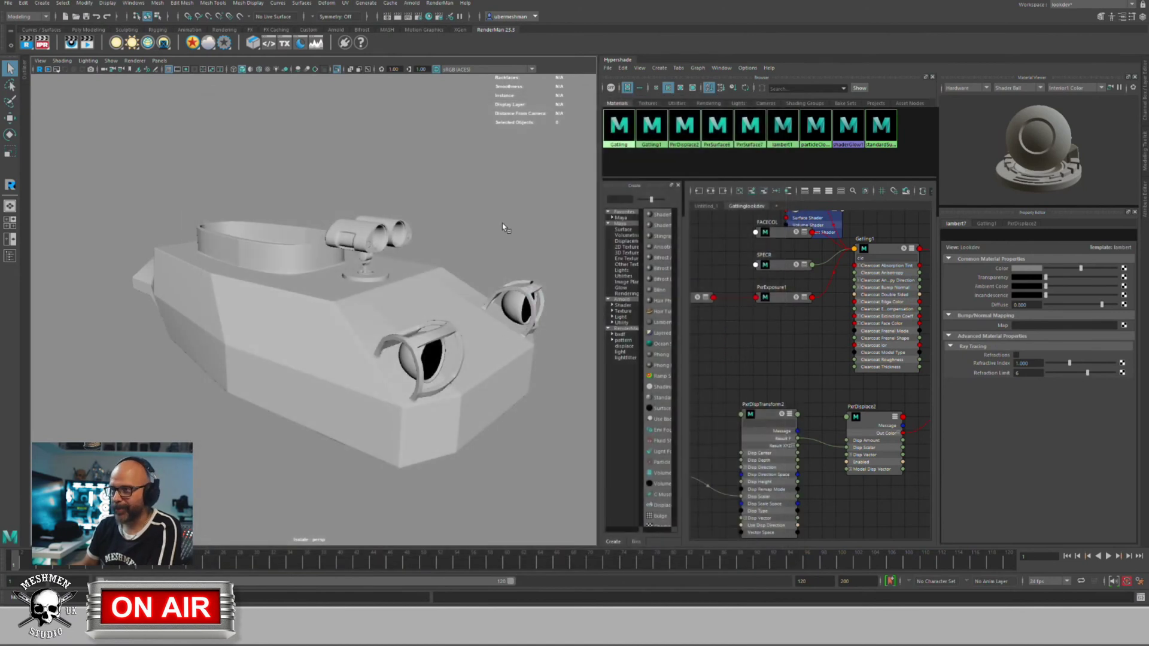
Step: Close the reopened render image window, discarding its session, and save the scene with the hull deselected
{"action": "key", "text": "ctrl+s"}
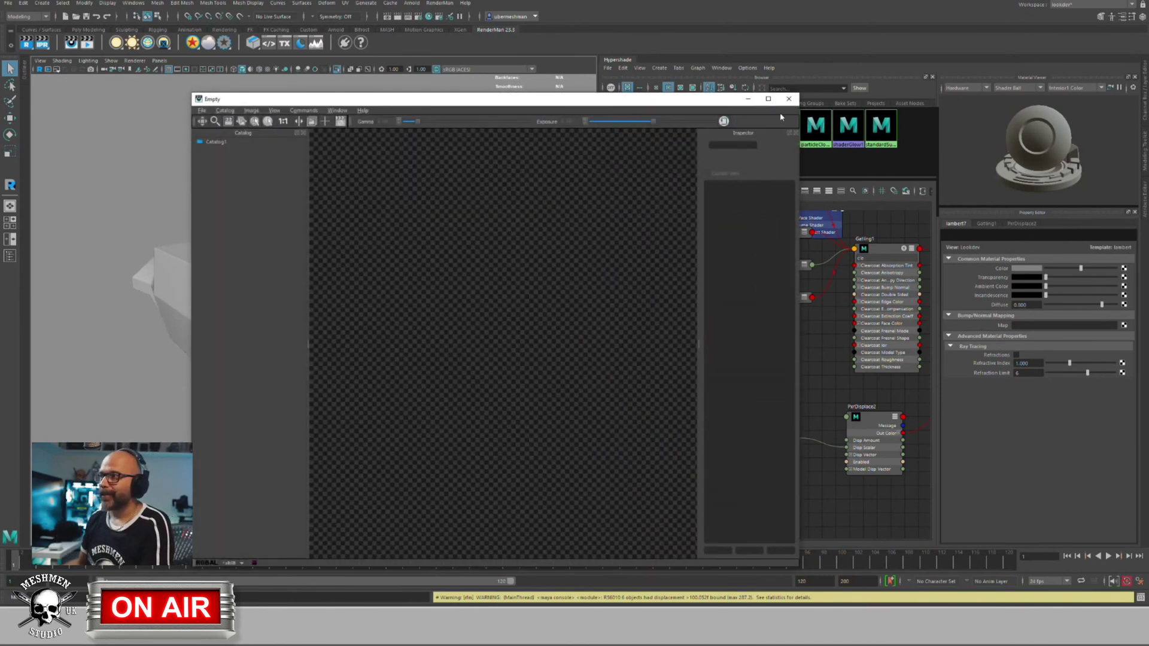
{"action": "left_click", "coordinate": [787, 100]}
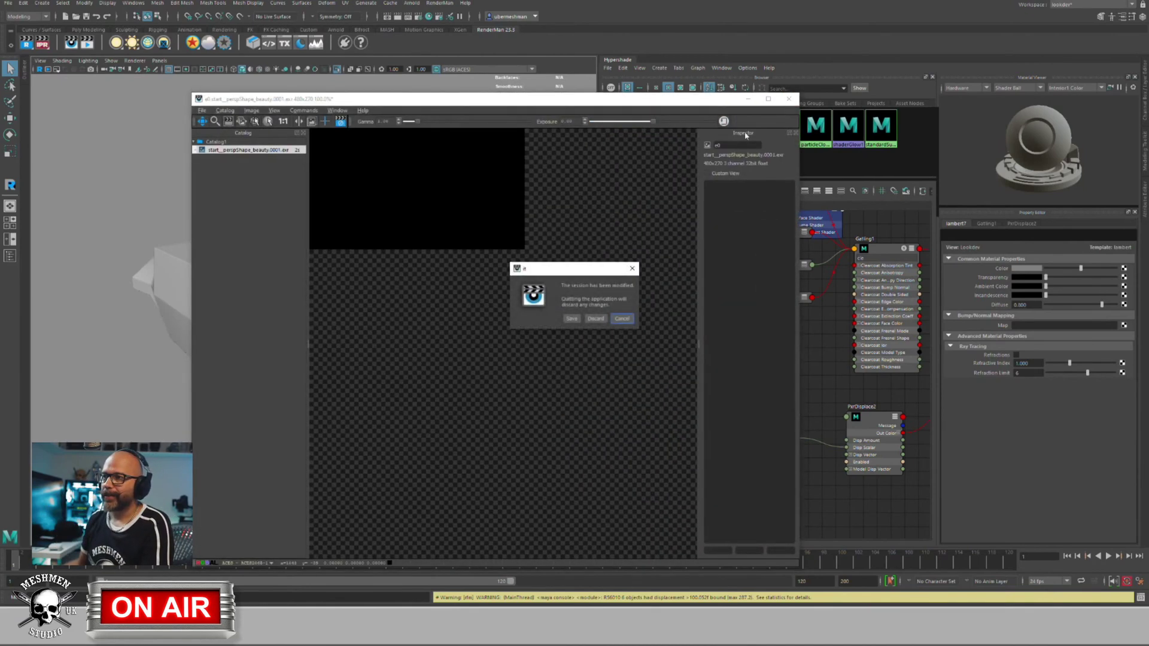
{"action": "left_click", "coordinate": [595, 319]}
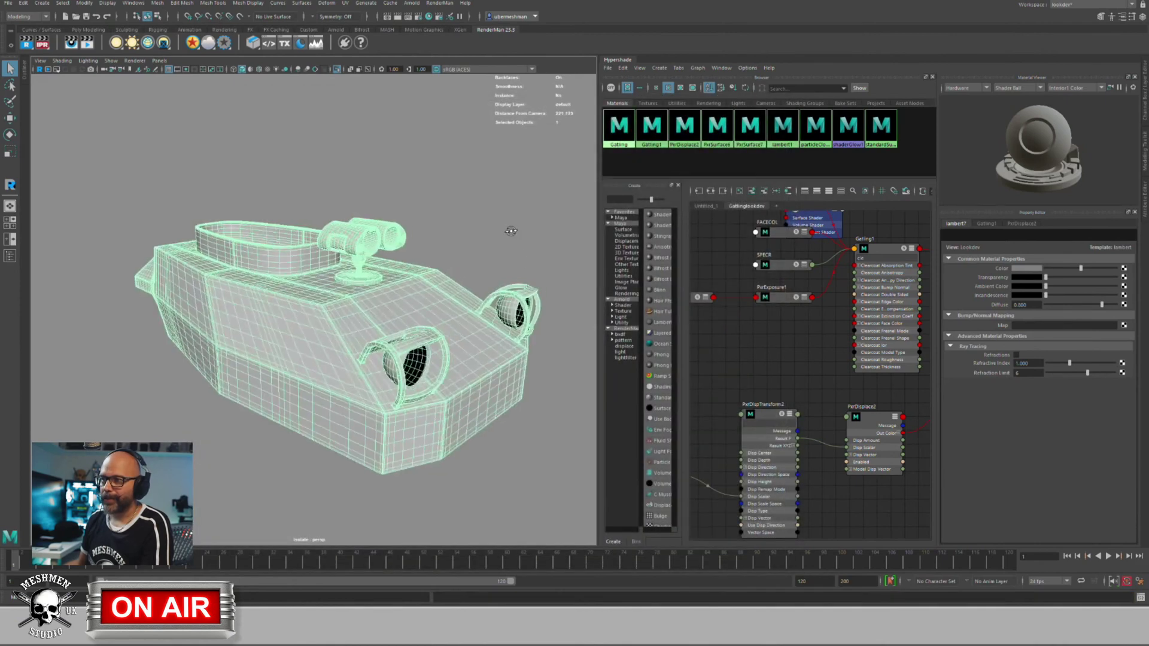
{"action": "key", "text": "ctrl+s"}
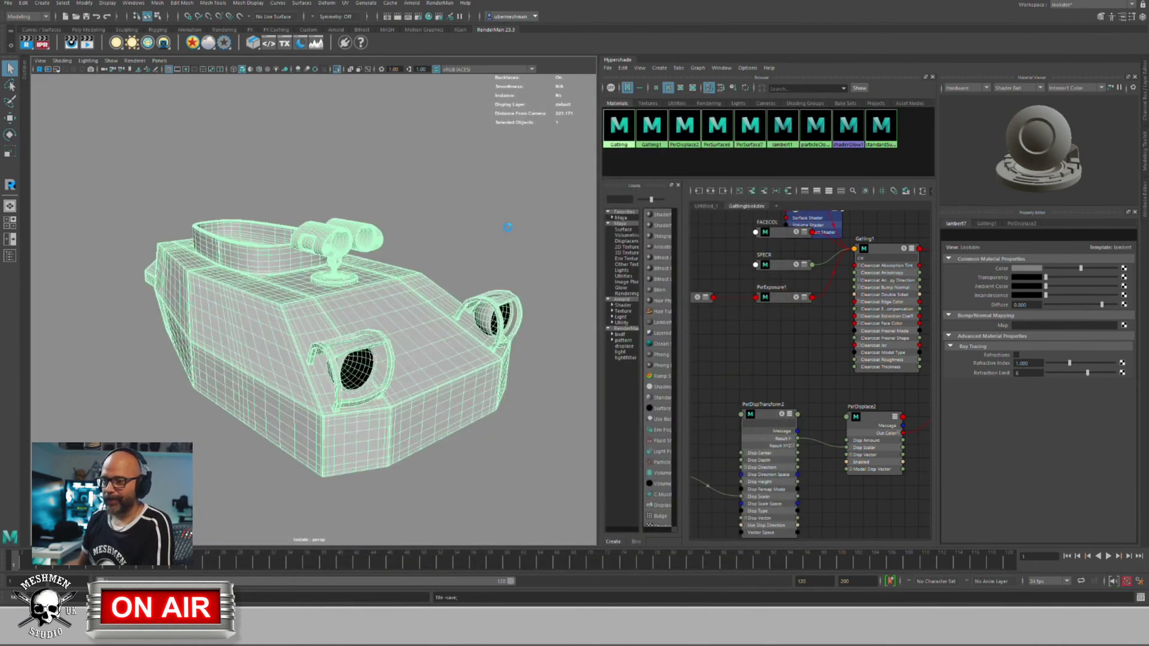
{"action": "left_click", "coordinate": [513, 227]}
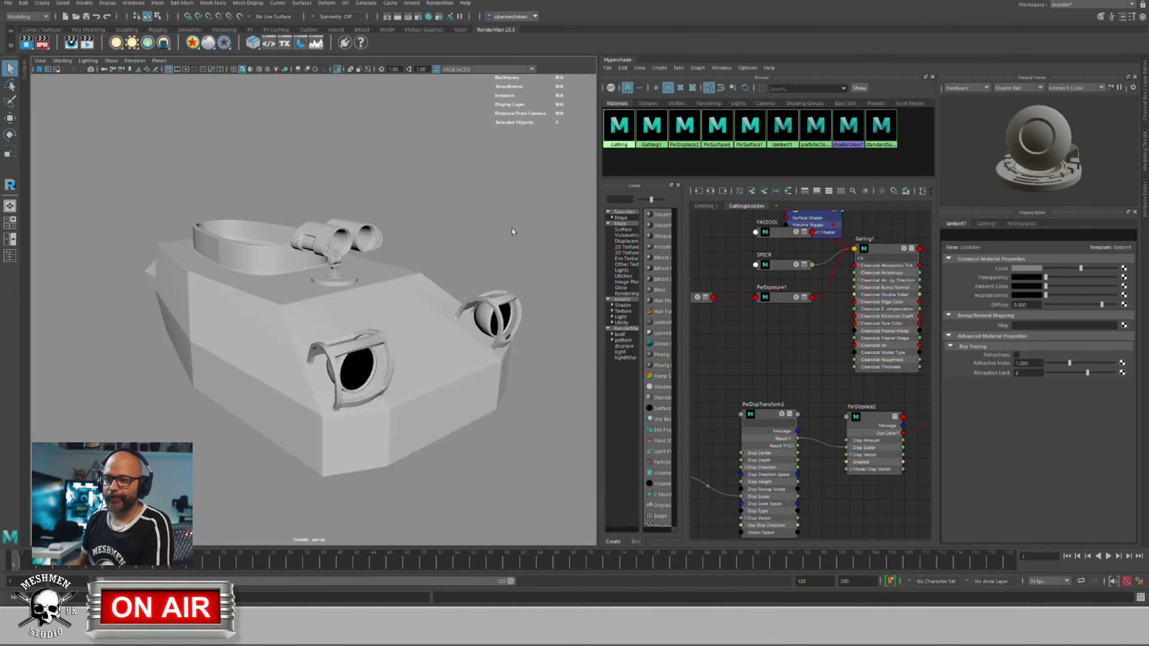
Step: Start saving the scene under a new name and browse to the stream folder inside the project's scenes folder
{"action": "left_click", "coordinate": [9, 3]}
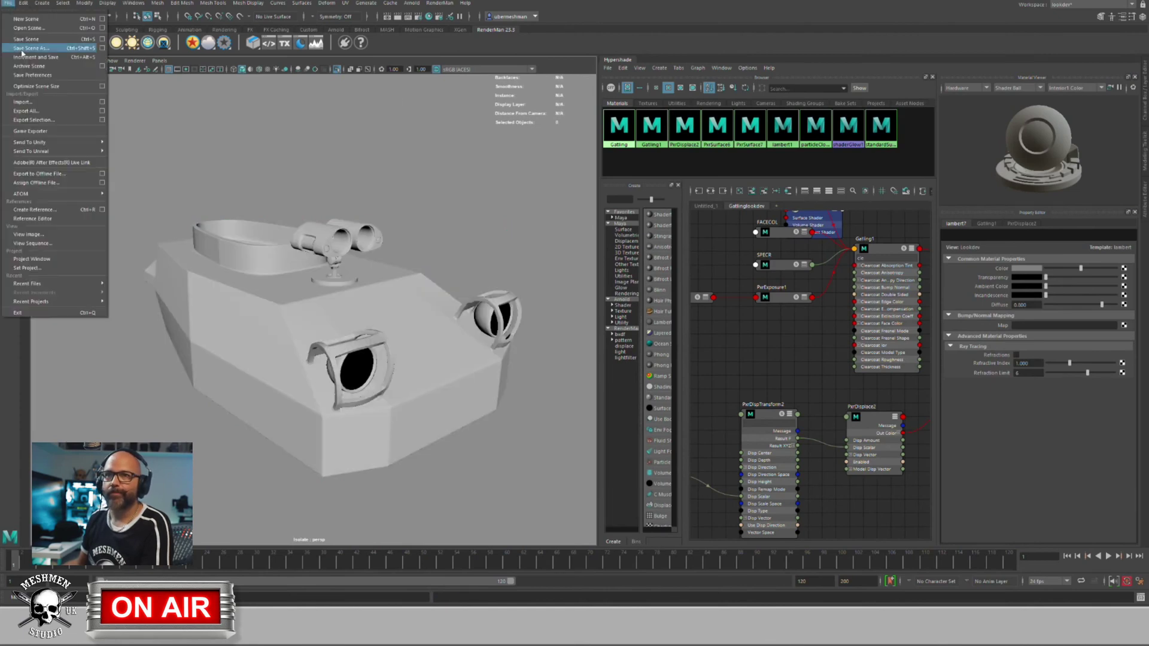
{"action": "left_click", "coordinate": [33, 48]}
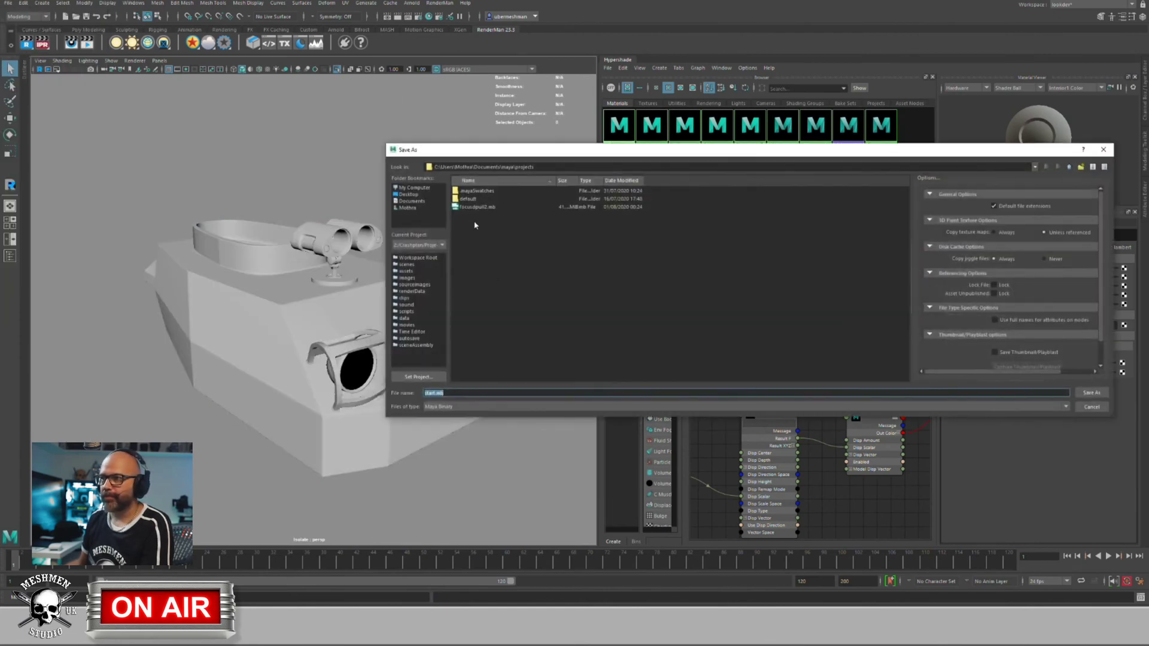
{"action": "left_click", "coordinate": [408, 270]}
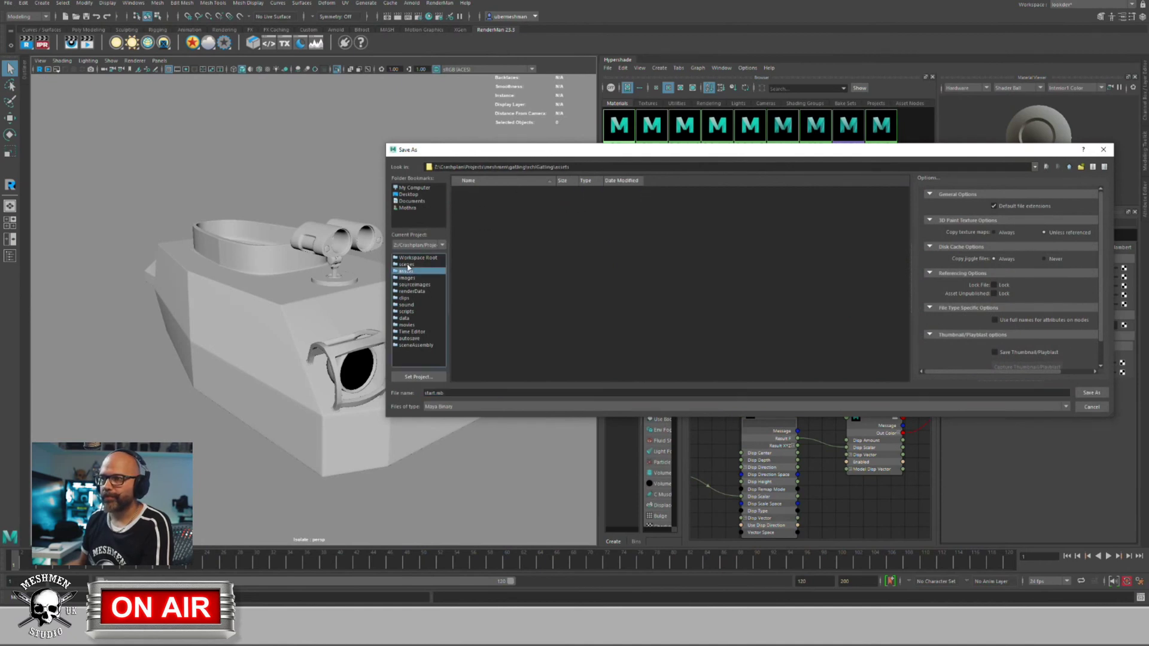
{"action": "left_click", "coordinate": [406, 265]}
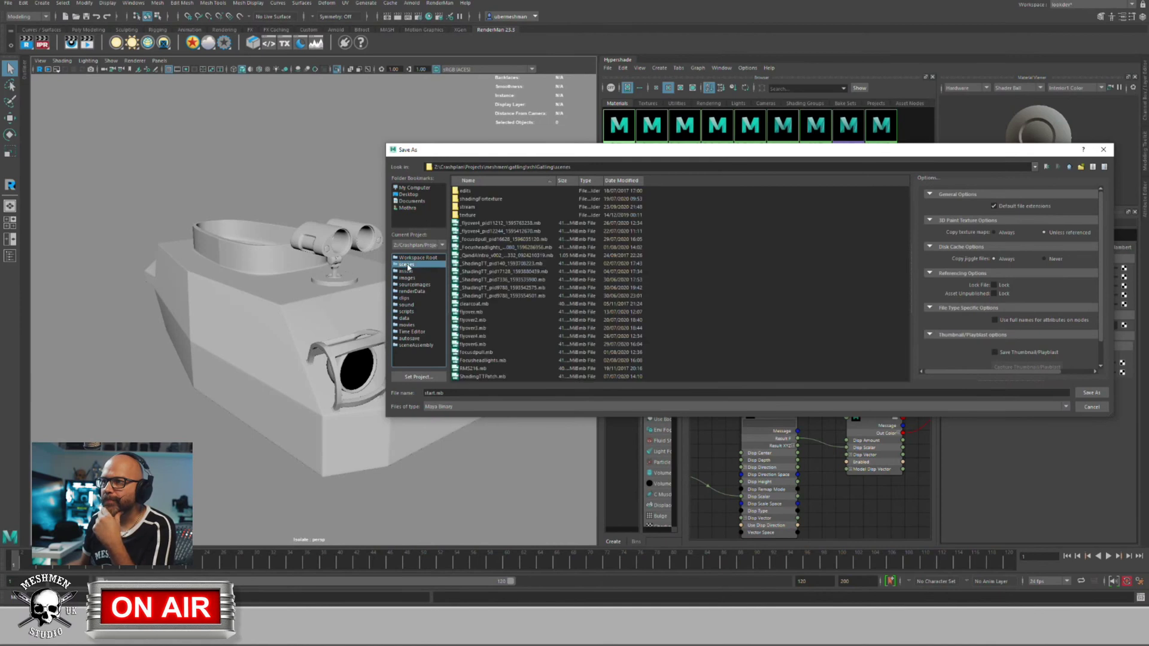
{"action": "left_click", "coordinate": [462, 212]}
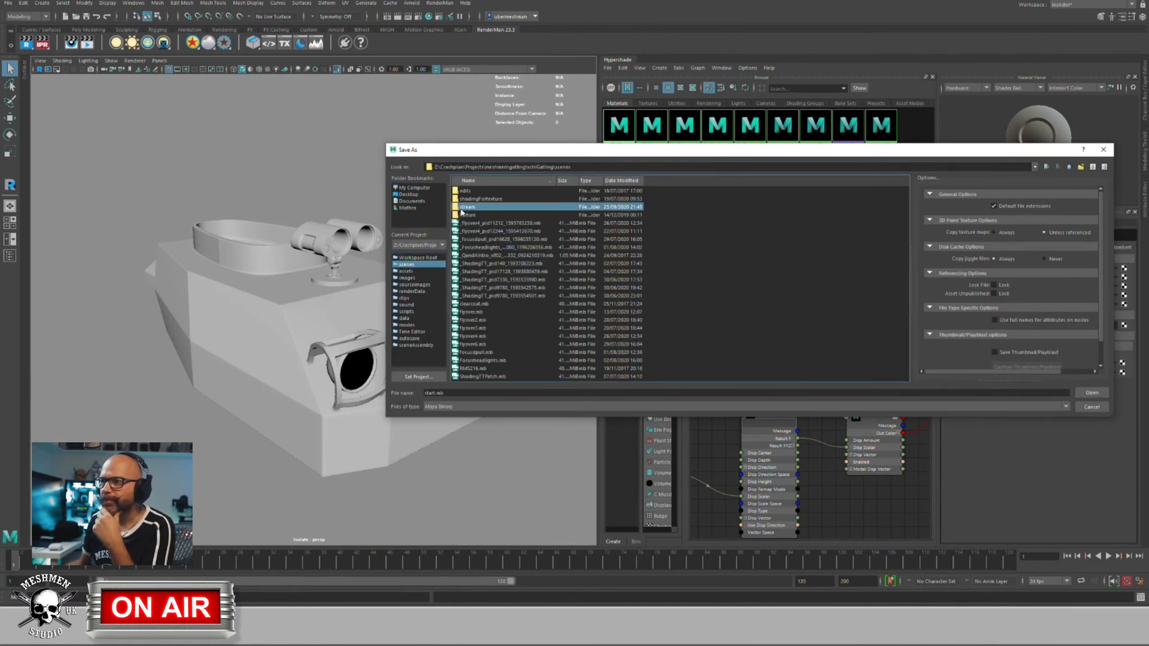
{"action": "double_click", "coordinate": [461, 208]}
Step: Name the scene file gatlingv002 and save it as Maya Binary
{"action": "triple_click", "coordinate": [459, 395]}
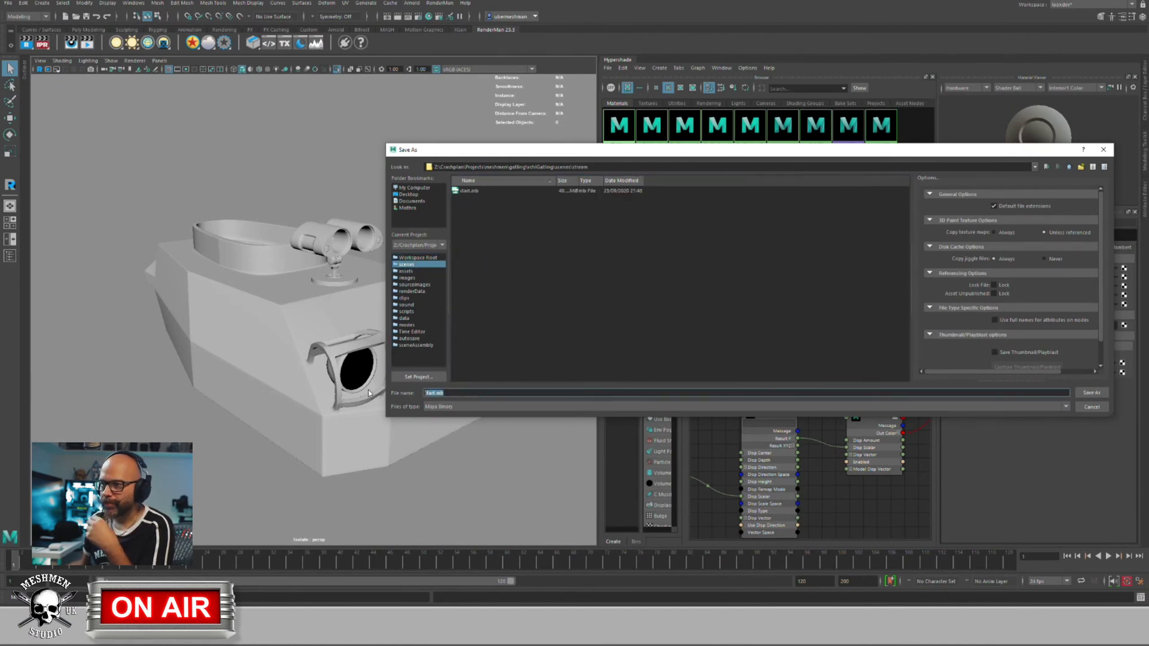
{"action": "key", "text": "BackSpace"}
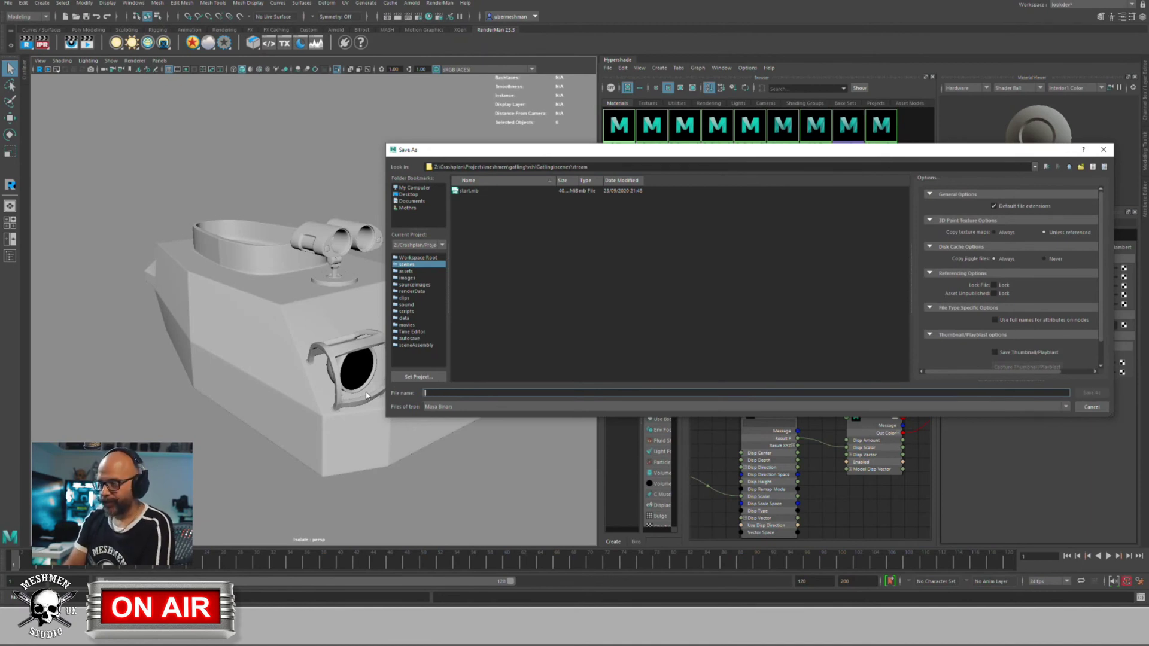
{"action": "type", "text": "asset"}
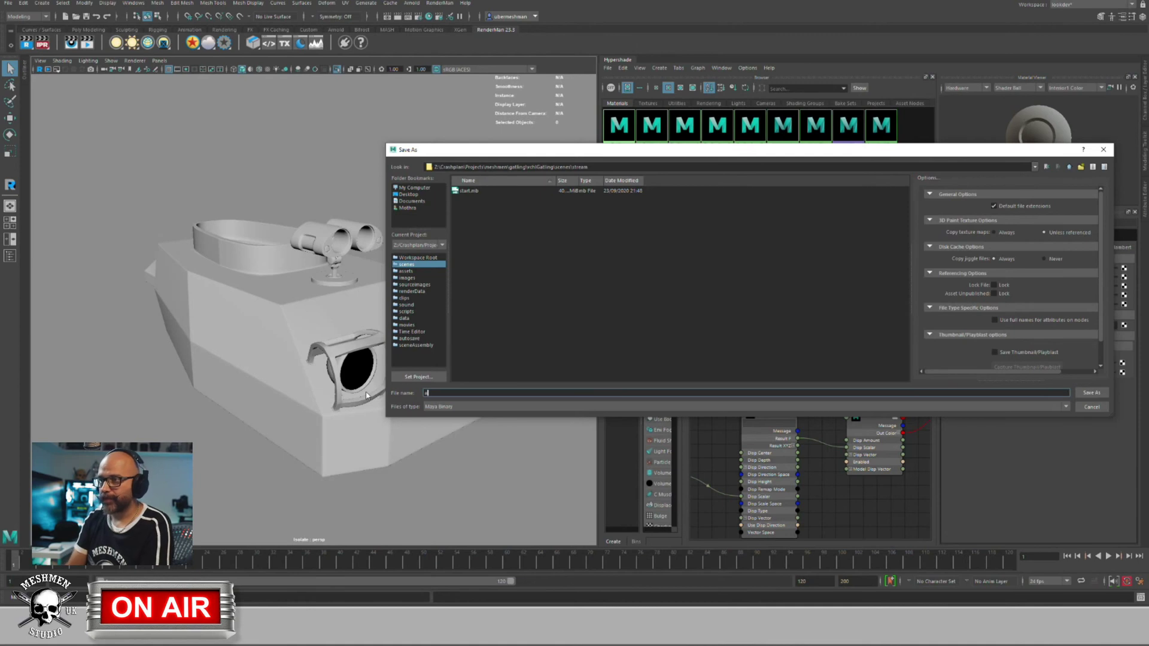
{"action": "key", "text": "BackSpace"}
{"action": "key", "text": "BackSpace"}
{"action": "key", "text": "BackSpace"}
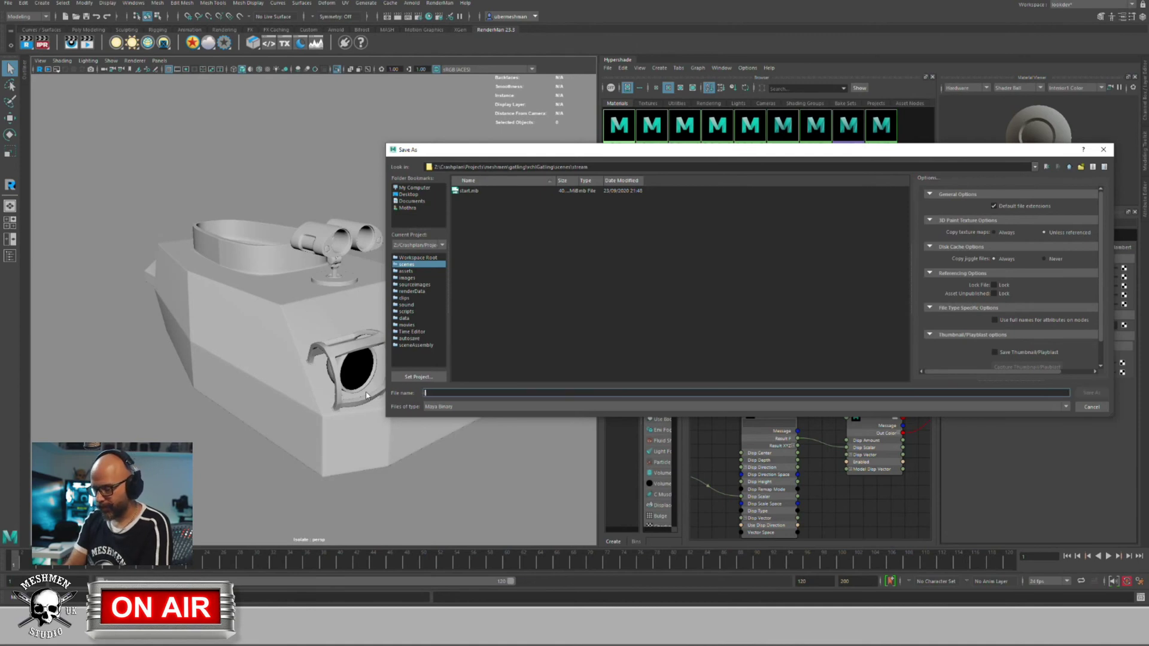
{"action": "type", "text": "gatlin"}
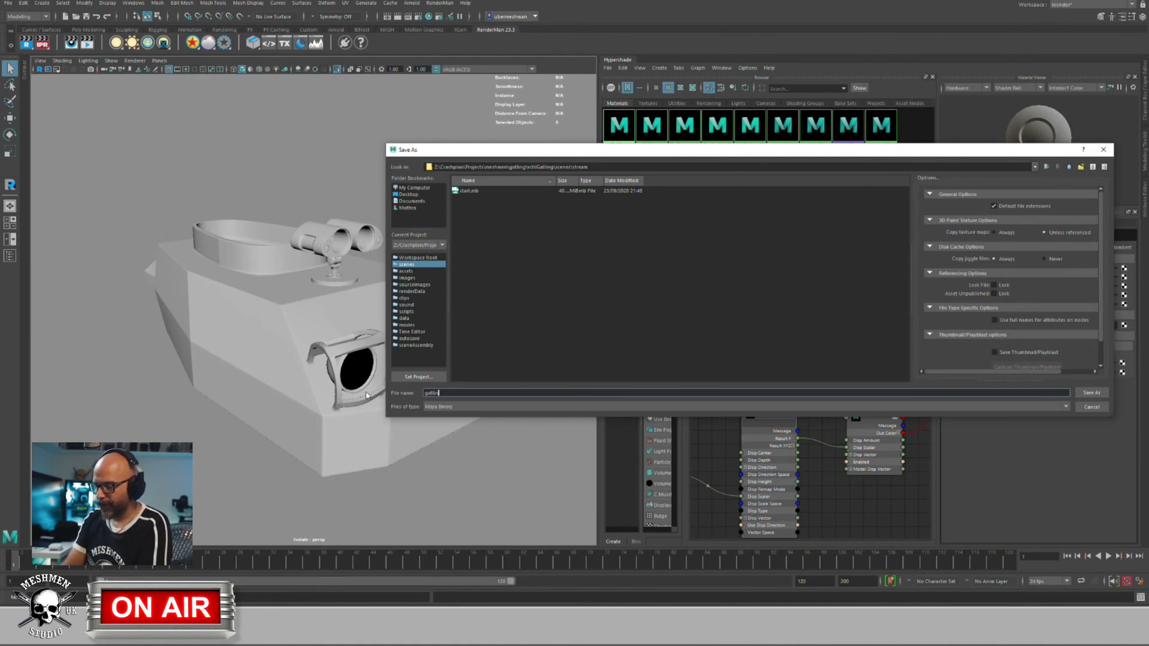
{"action": "type", "text": "gAsset"}
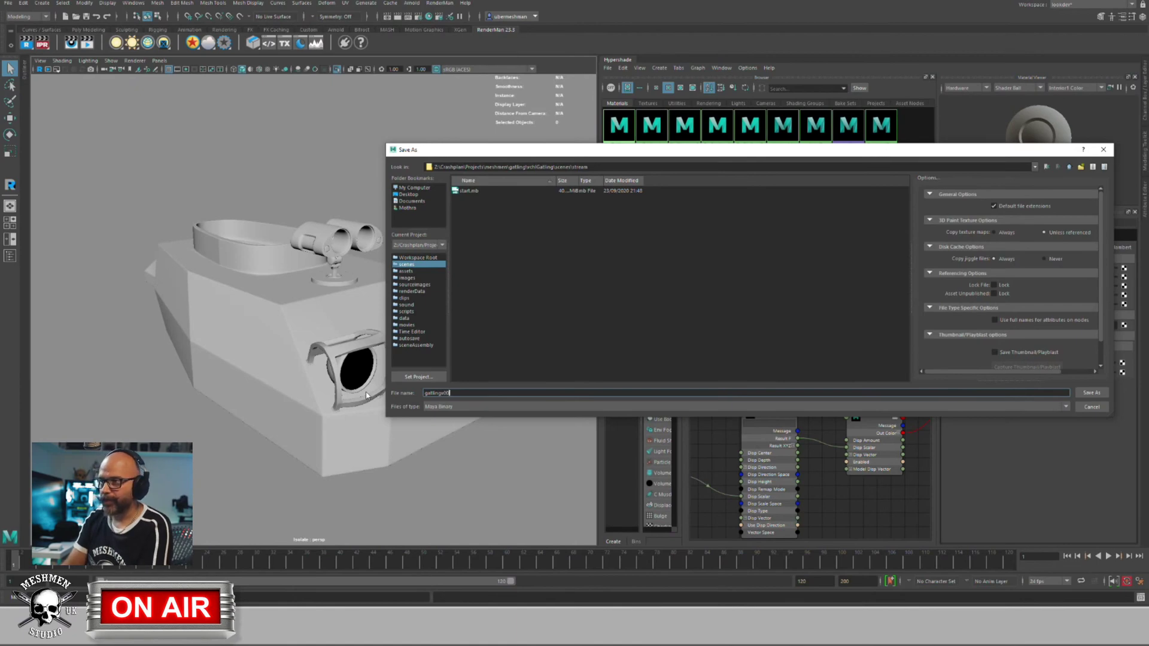
{"action": "key", "text": "Return"}
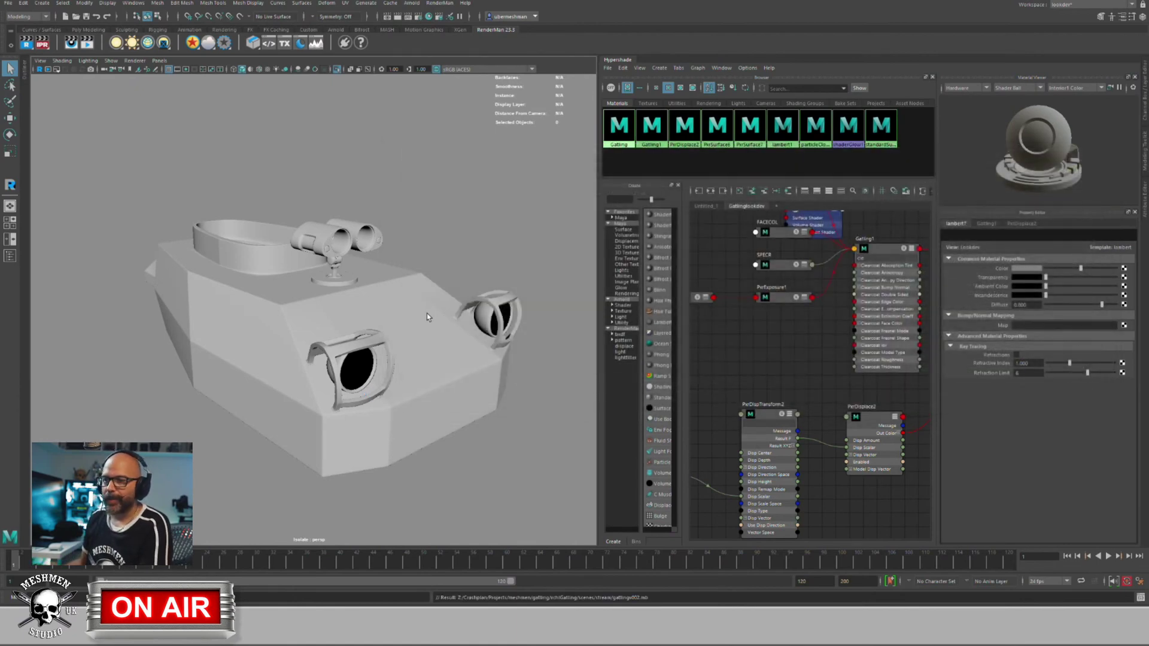
Step: Start a new scene, create a polygon sphere in it and deselect the sphere
{"action": "key", "text": "ctrl+n"}
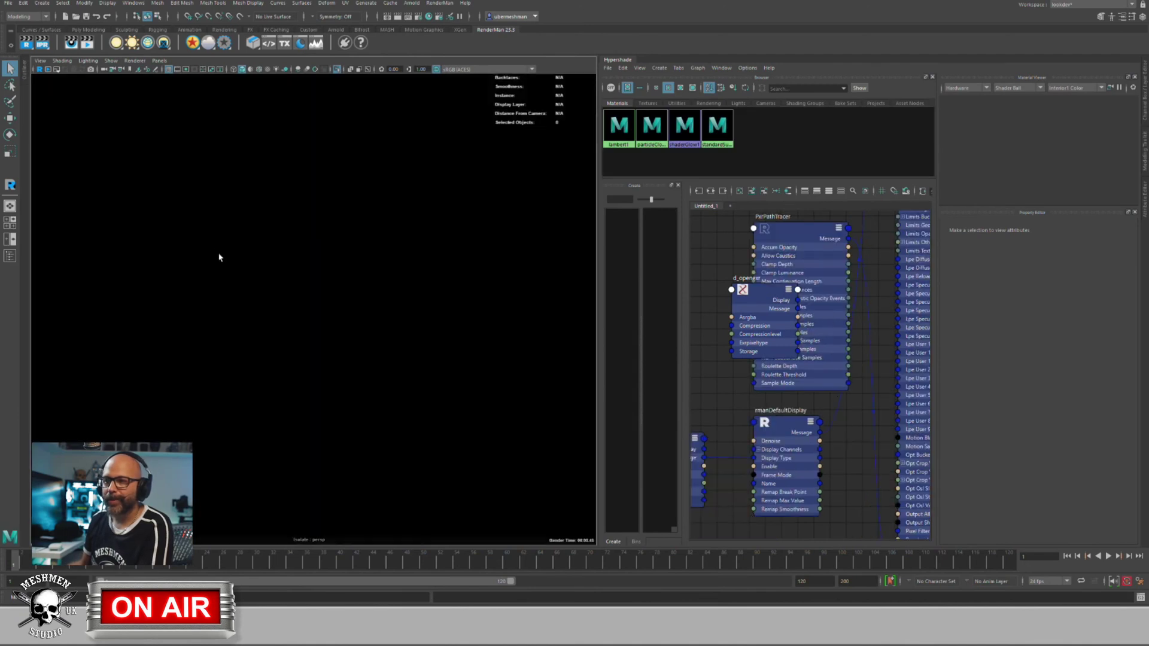
{"action": "key", "text": "space"}
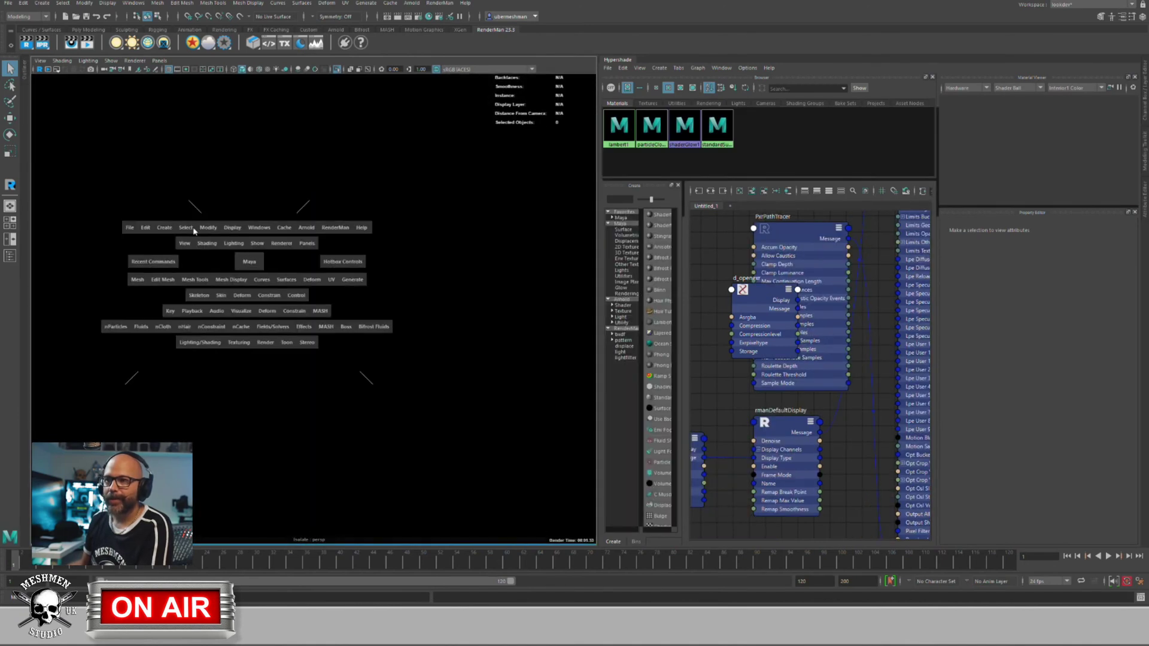
{"action": "left_click", "coordinate": [170, 228]}
{"action": "mouse_move", "coordinate": [203, 262]}
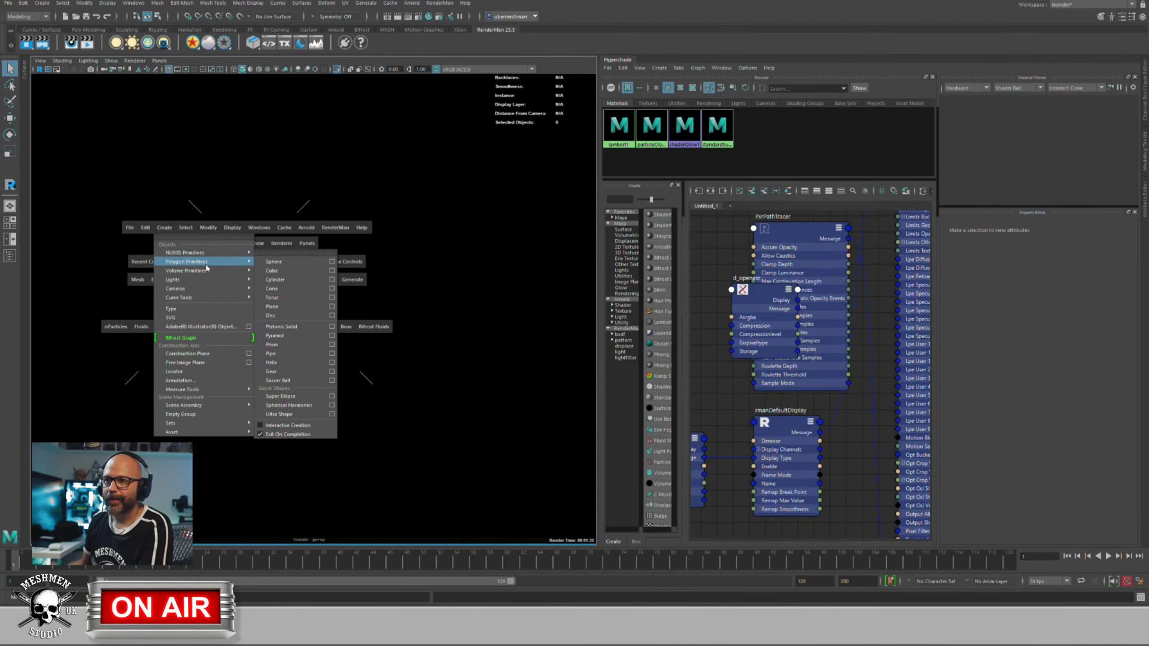
{"action": "left_click", "coordinate": [311, 264]}
{"action": "left_click", "coordinate": [312, 306]}
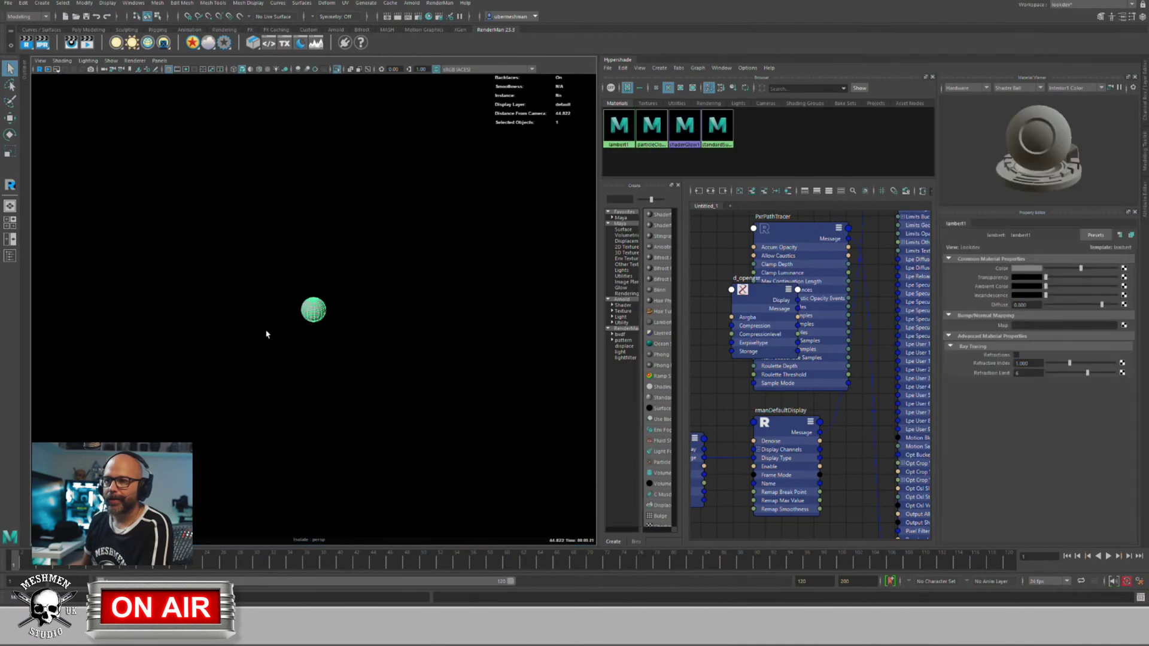
{"action": "left_click", "coordinate": [291, 325]}
Step: Open the gatlingv002 scene from the stream folder without saving the untitled scene
{"action": "key", "text": "ctrl+o"}
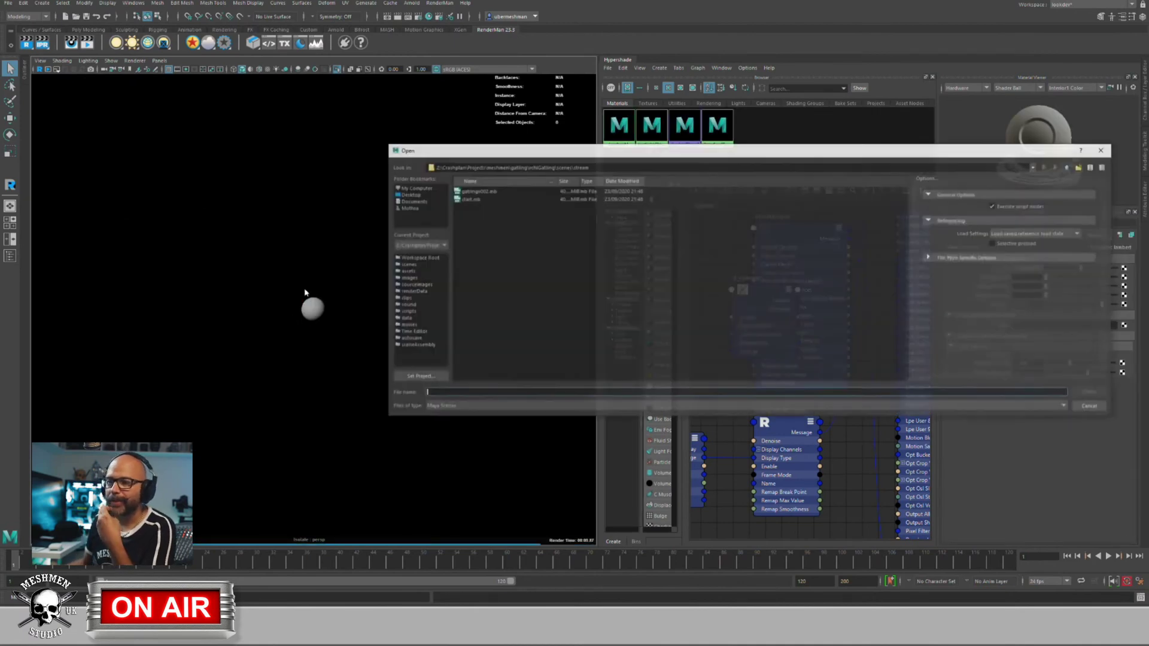
{"action": "double_click", "coordinate": [476, 192]}
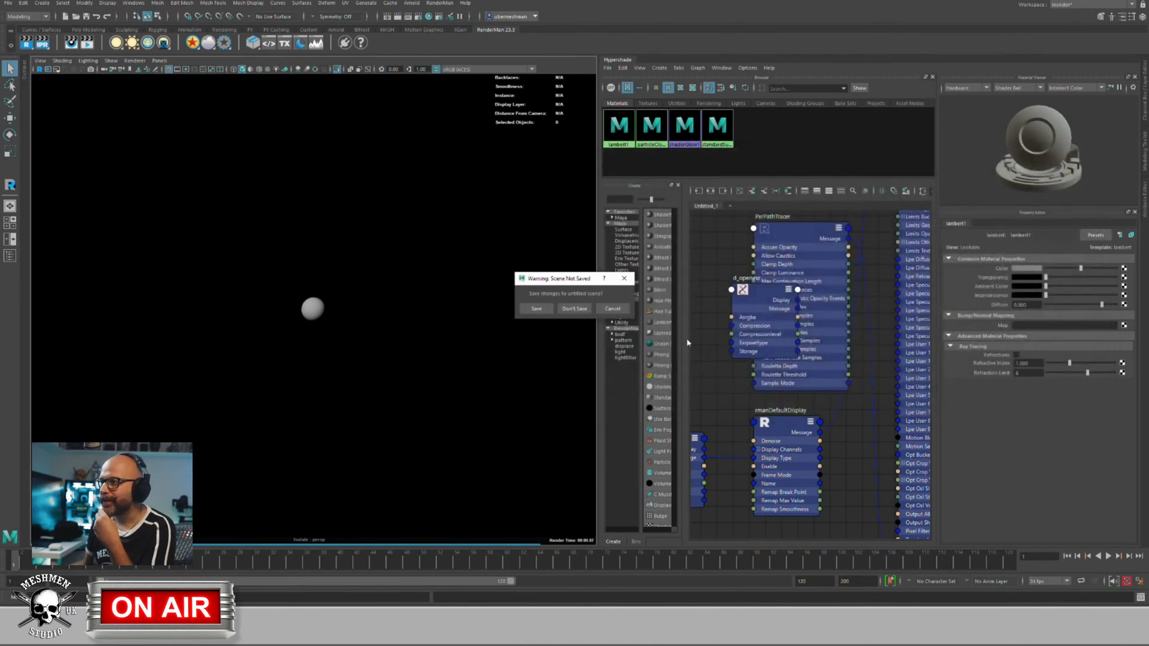
{"action": "left_click", "coordinate": [575, 308]}
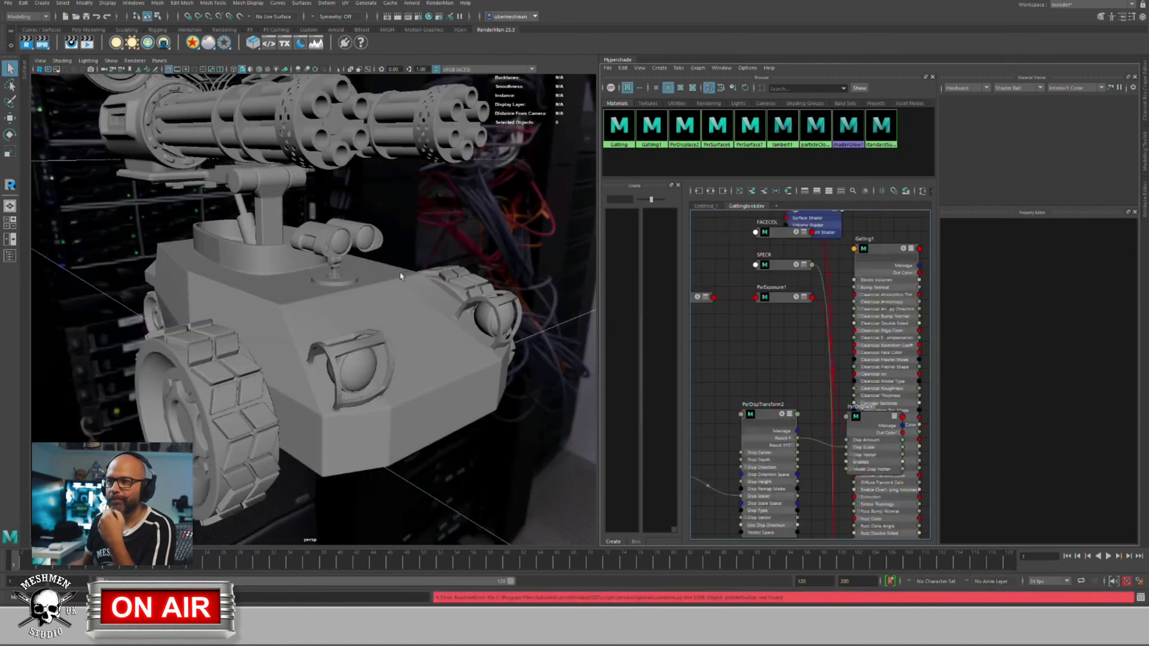
Step: Select the vehicle's hull, preview it with the RenderMan viewport renderer, and return the viewport to Viewport 2.0
{"action": "left_click_drag", "start_coordinate": [361, 350], "coordinate": [363, 333], "text": "alt"}
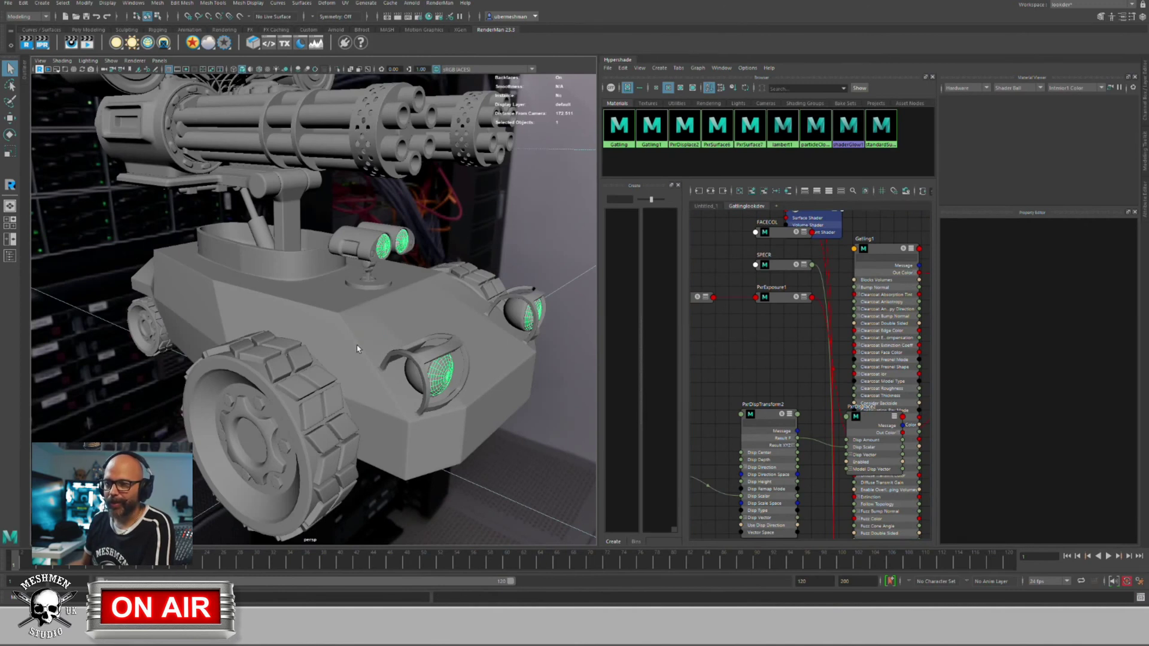
{"action": "left_click", "coordinate": [360, 342]}
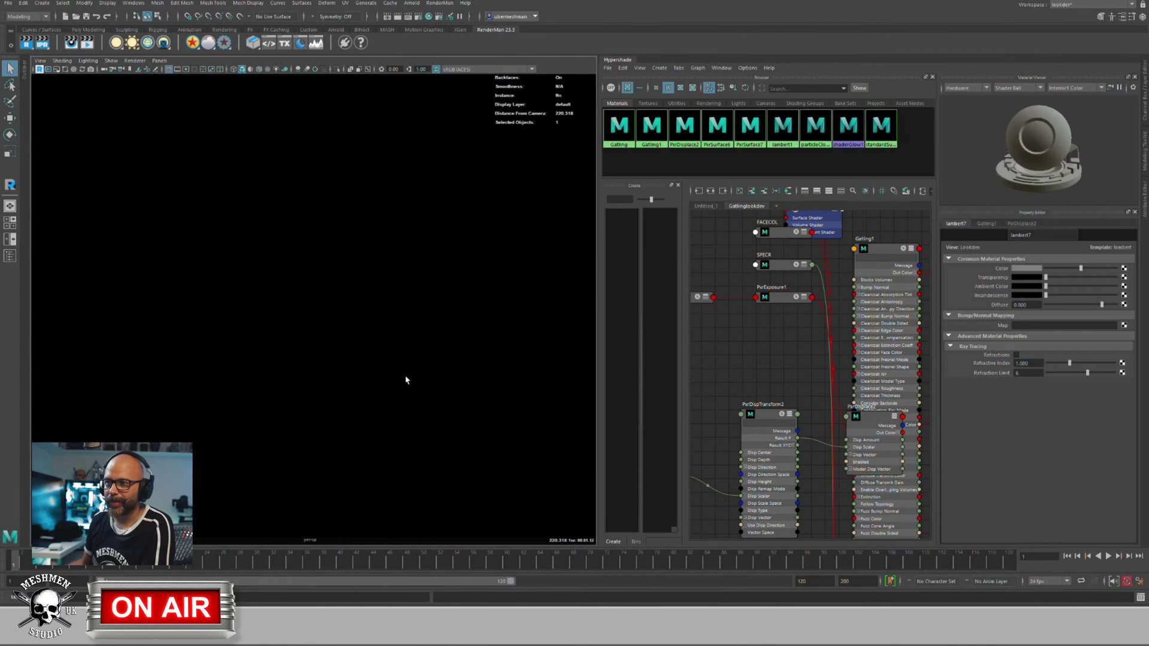
{"action": "left_click", "coordinate": [135, 60]}
{"action": "left_click", "coordinate": [142, 89]}
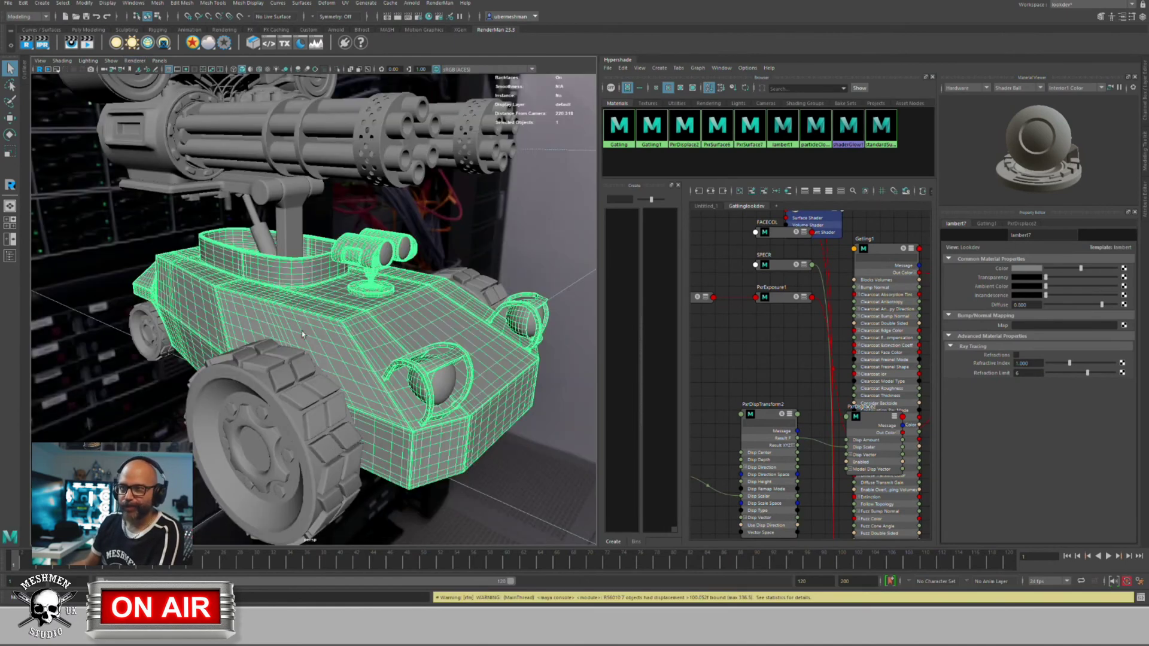
Step: Isolate the hull in the perspective viewport and leave it selected
{"action": "key", "text": "ctrl+1"}
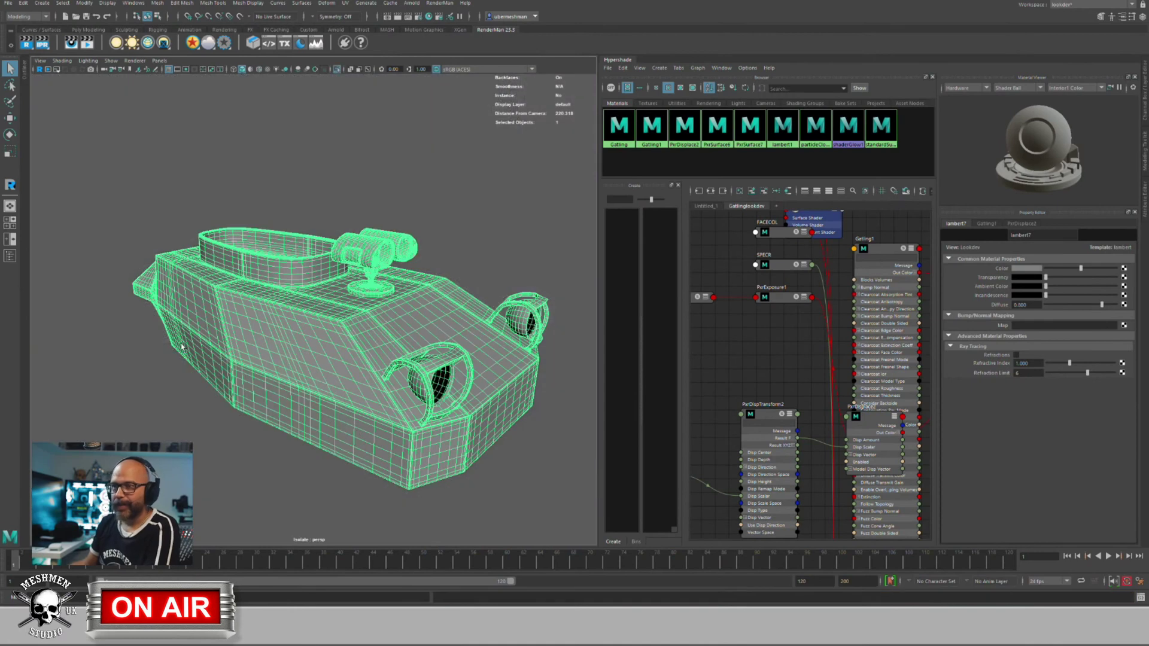
{"action": "middle_click_drag", "start_coordinate": [183, 348], "coordinate": [179, 377], "text": "alt"}
{"action": "left_click_drag", "start_coordinate": [179, 377], "coordinate": [180, 385], "text": "alt"}
{"action": "left_click", "coordinate": [198, 404]}
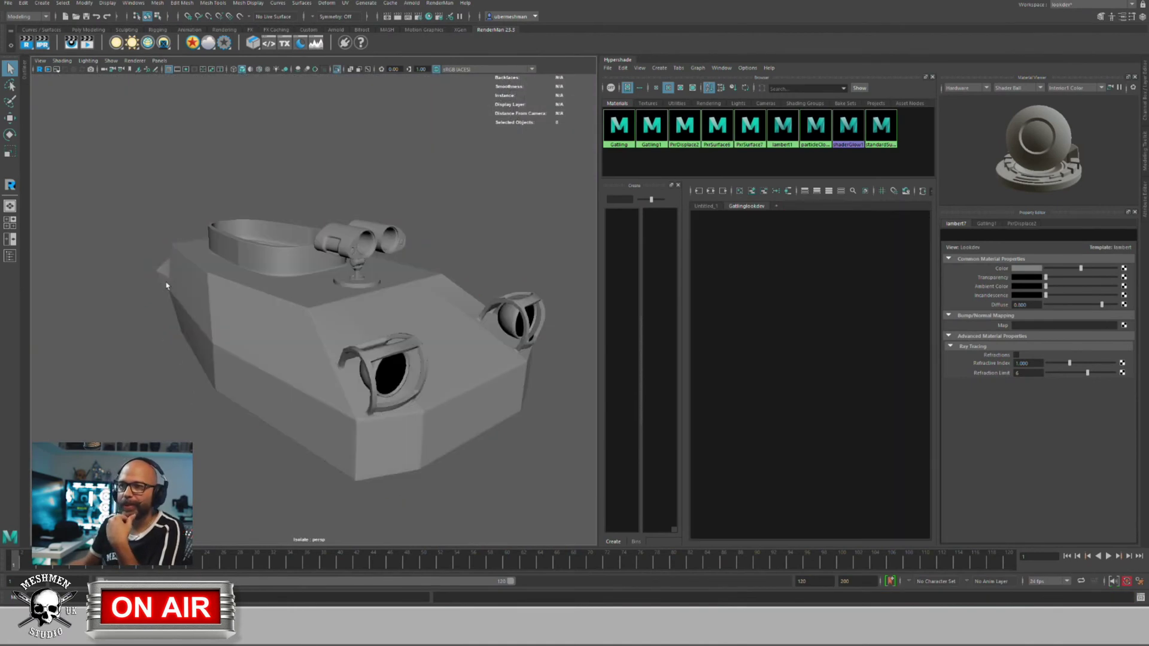
{"action": "left_click", "coordinate": [303, 369]}
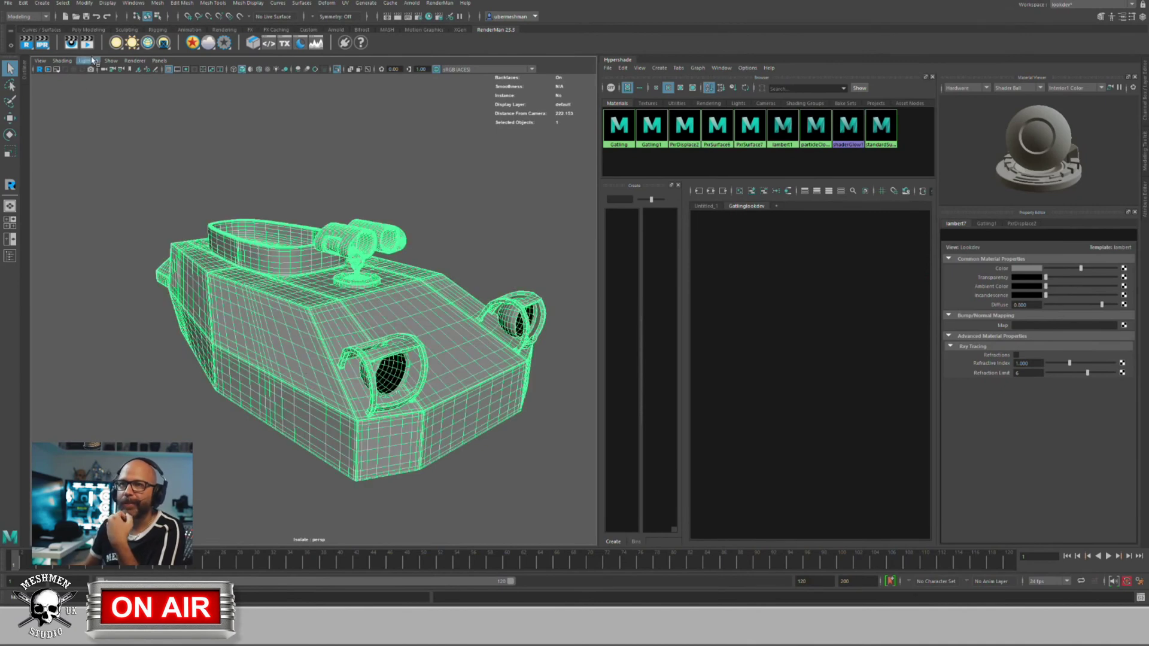
Step: Start an IPR render of the isolated hull, examine its beauty image, and move the image window clear of the model
{"action": "left_click", "coordinate": [42, 43]}
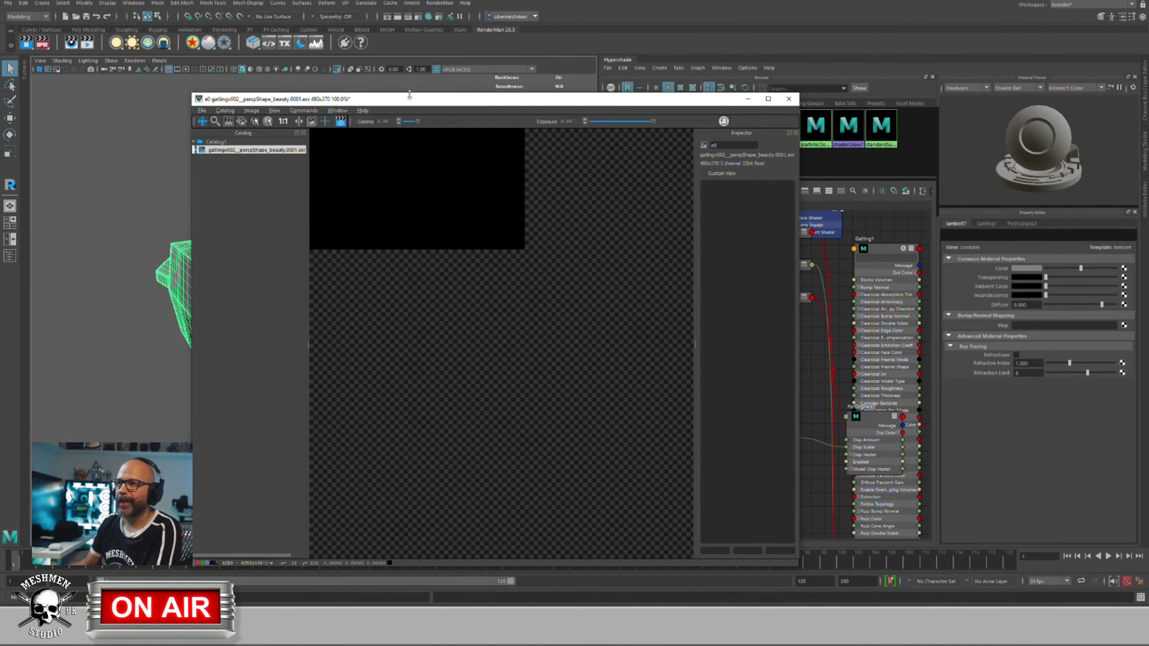
{"action": "left_click_drag", "start_coordinate": [411, 100], "coordinate": [551, 104]}
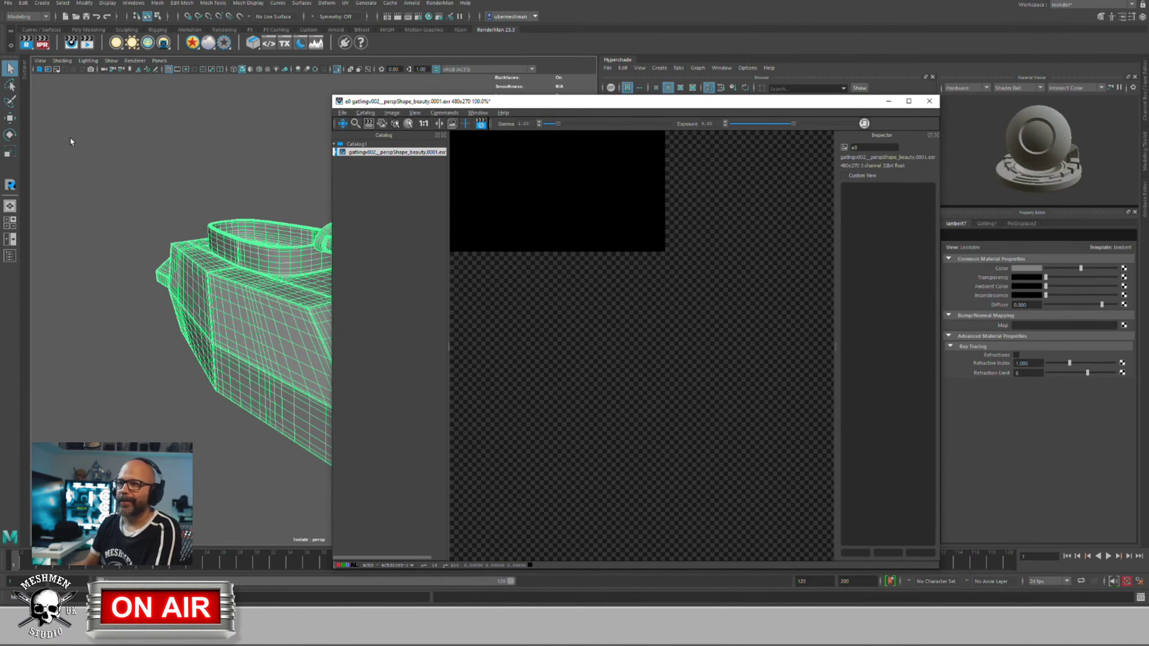
{"action": "left_click_drag", "start_coordinate": [133, 180], "coordinate": [148, 205], "text": "alt"}
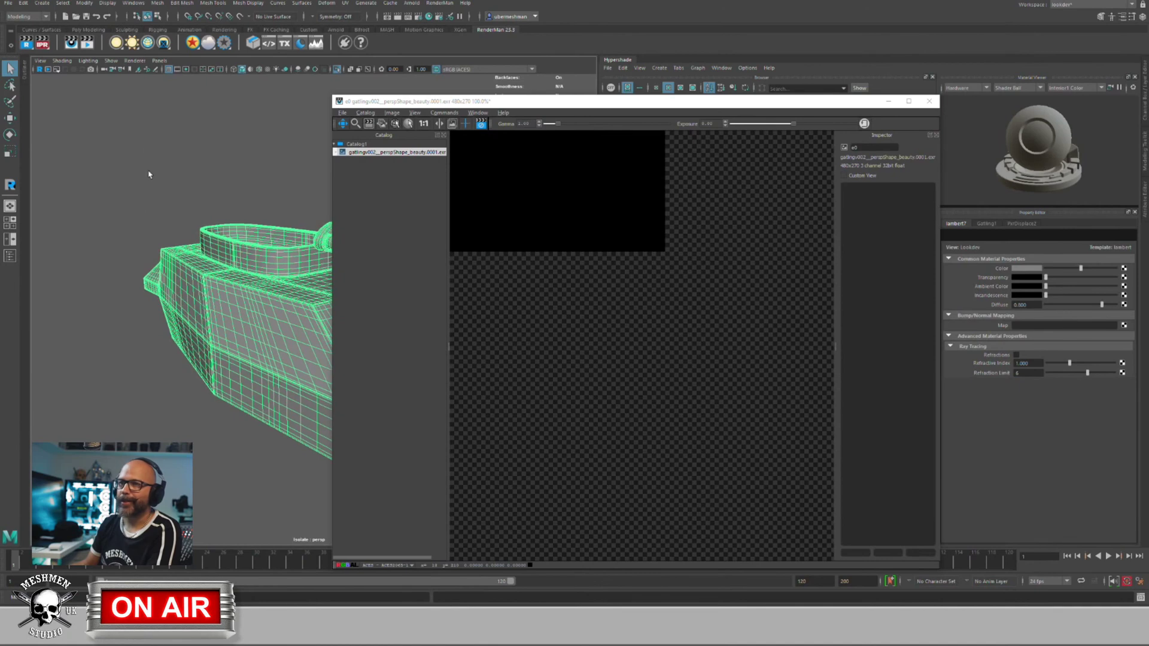
{"action": "left_click", "coordinate": [481, 124]}
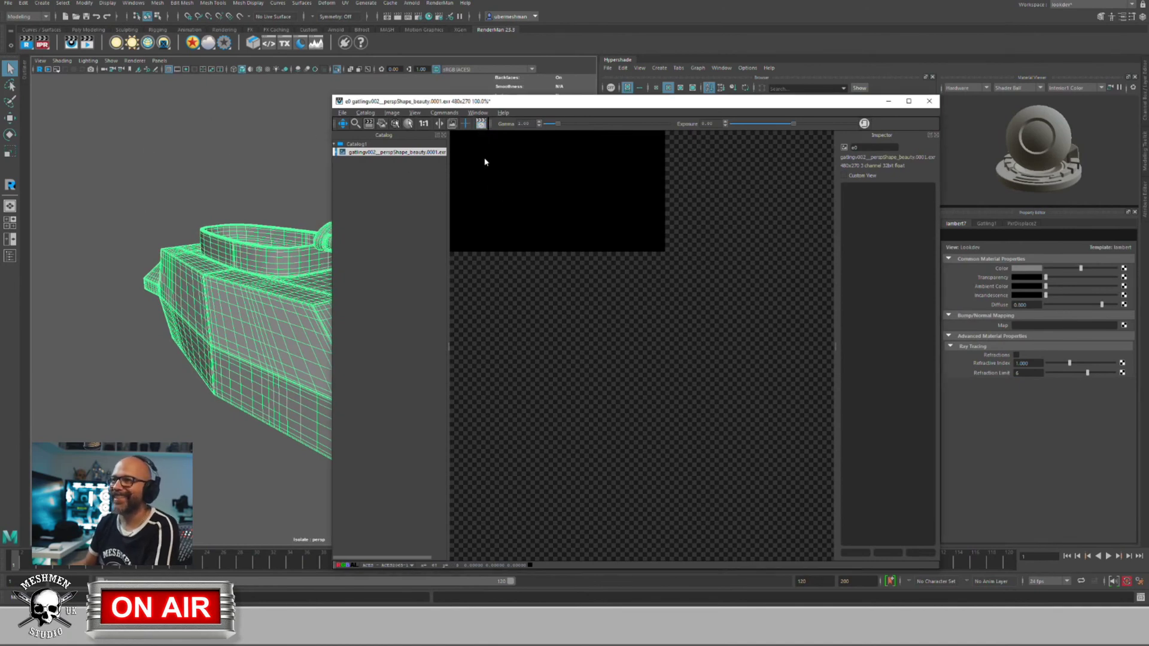
{"action": "left_click", "coordinate": [159, 142]}
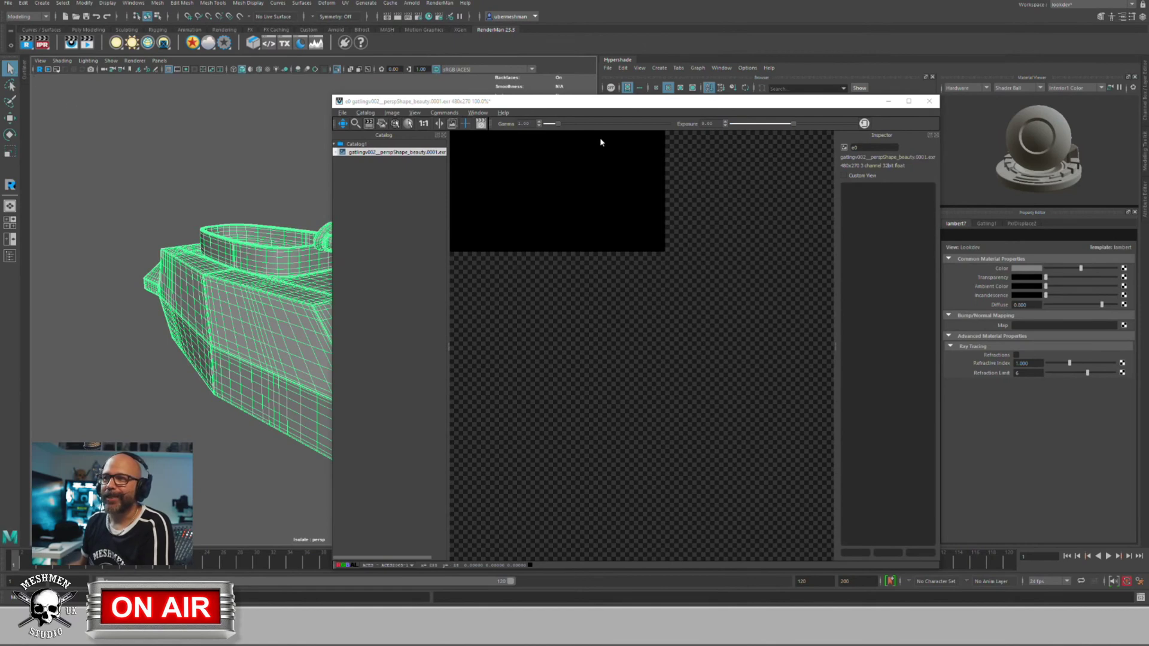
{"action": "left_click_drag", "start_coordinate": [534, 103], "coordinate": [792, 153]}
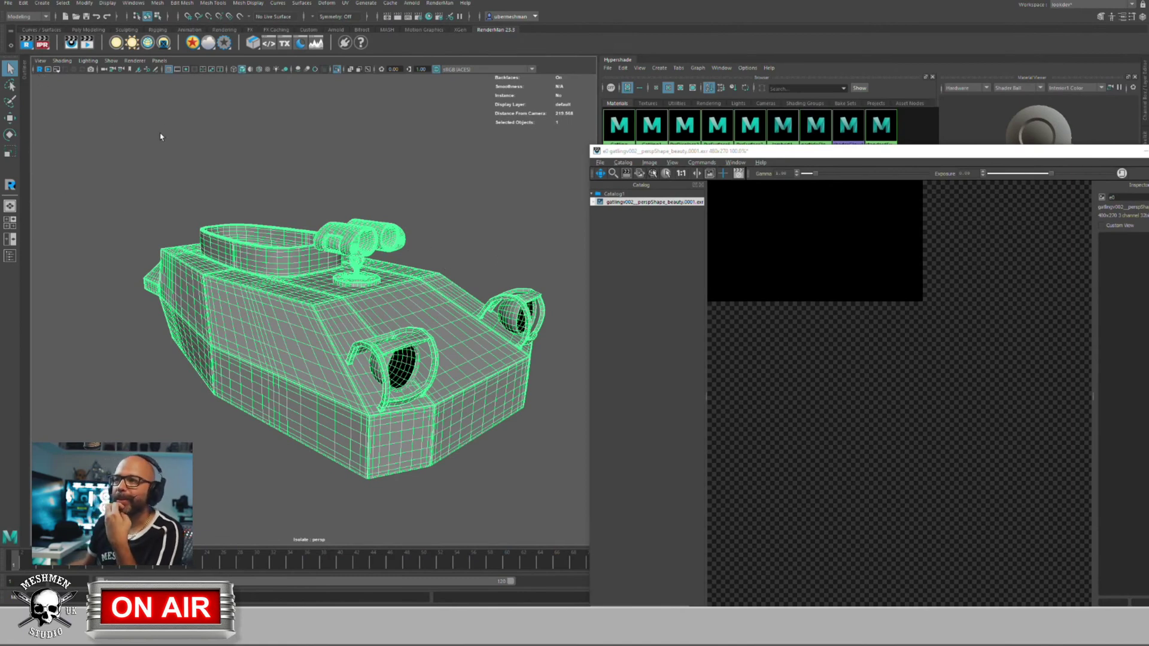
Step: Show the Outliner, deselect the hull, and turn off viewport isolation to display the whole vehicle
{"action": "key", "text": "shift+o"}
{"action": "left_click", "coordinate": [187, 157]}
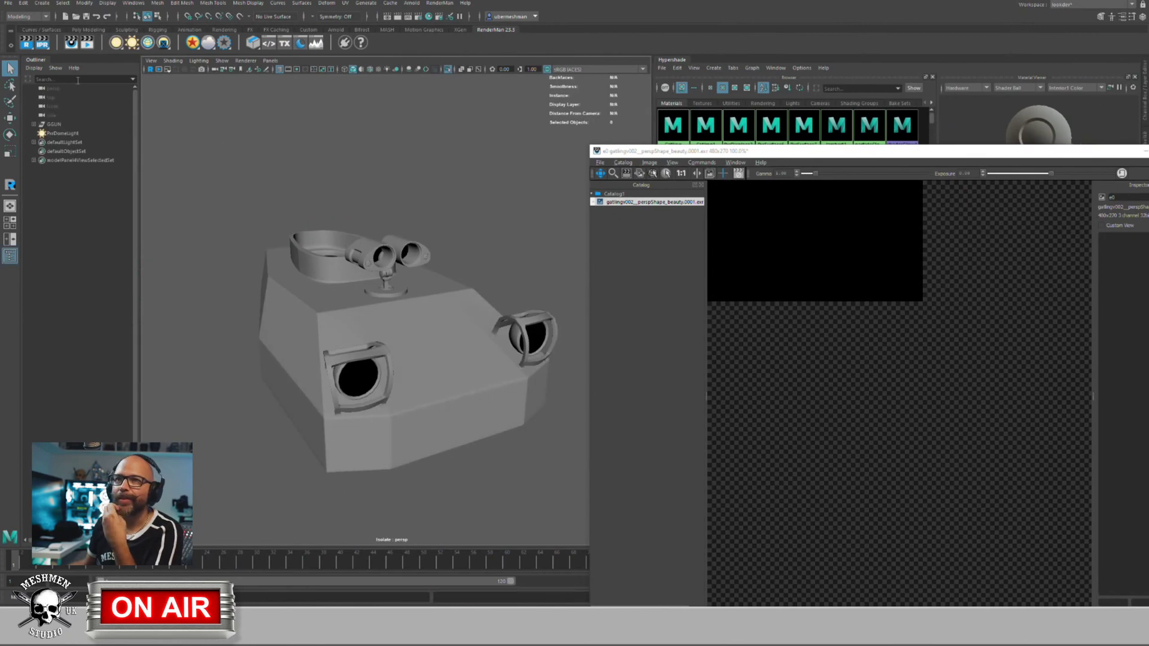
{"action": "right_click", "coordinate": [46, 48]}
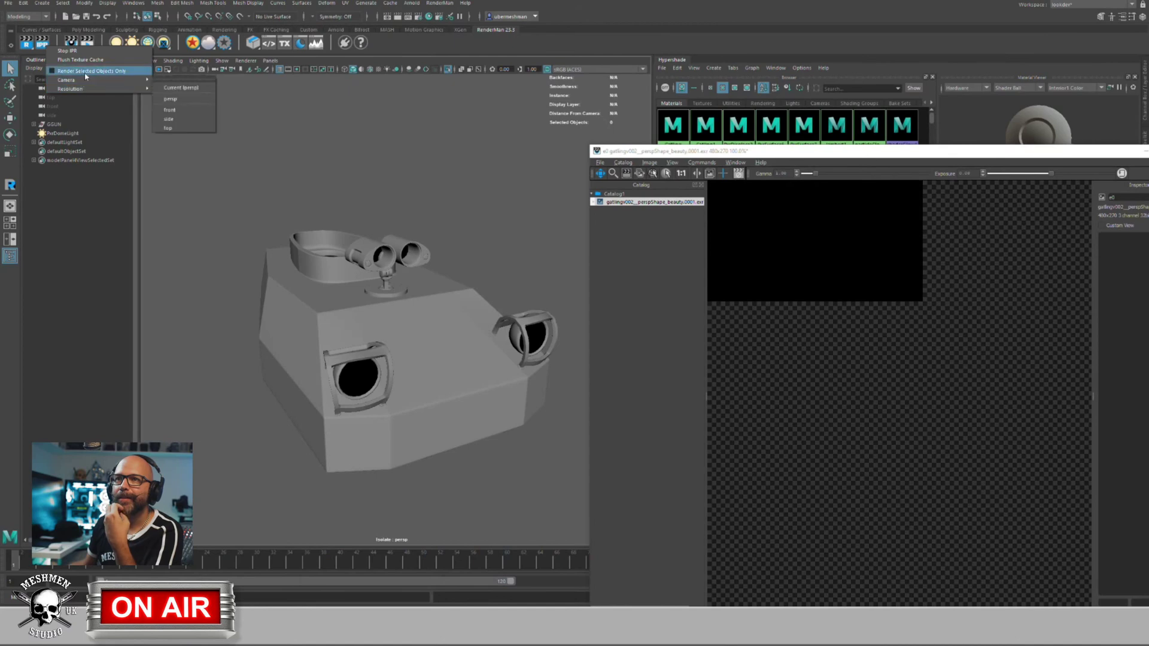
{"action": "left_click", "coordinate": [229, 180]}
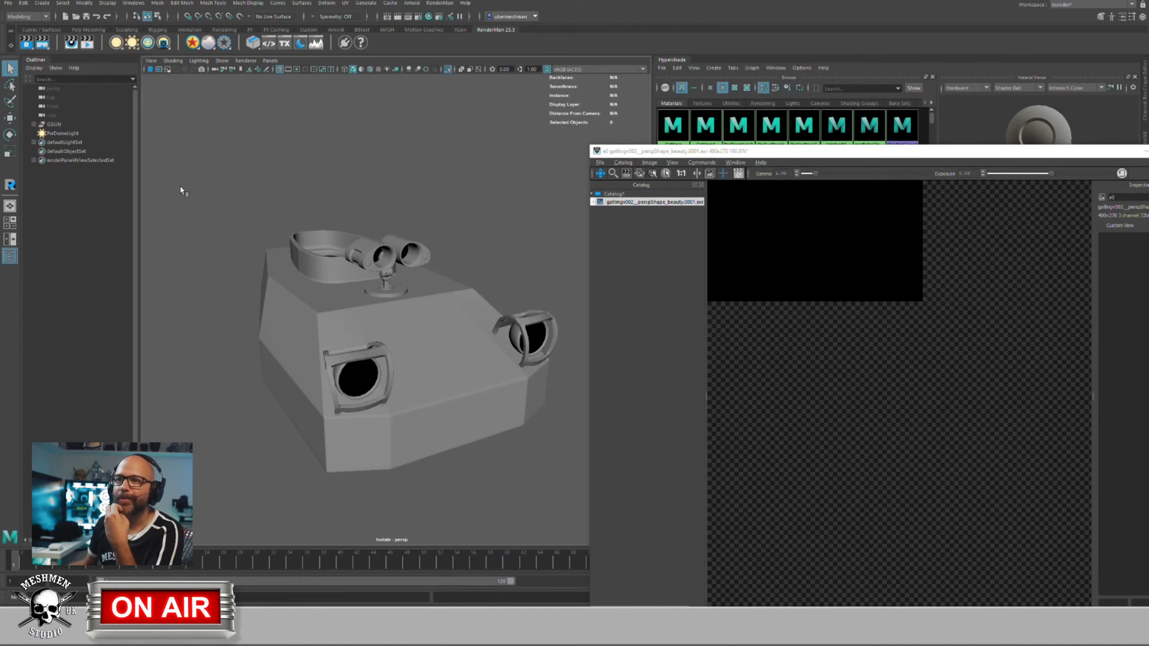
{"action": "key", "text": "ctrl+1"}
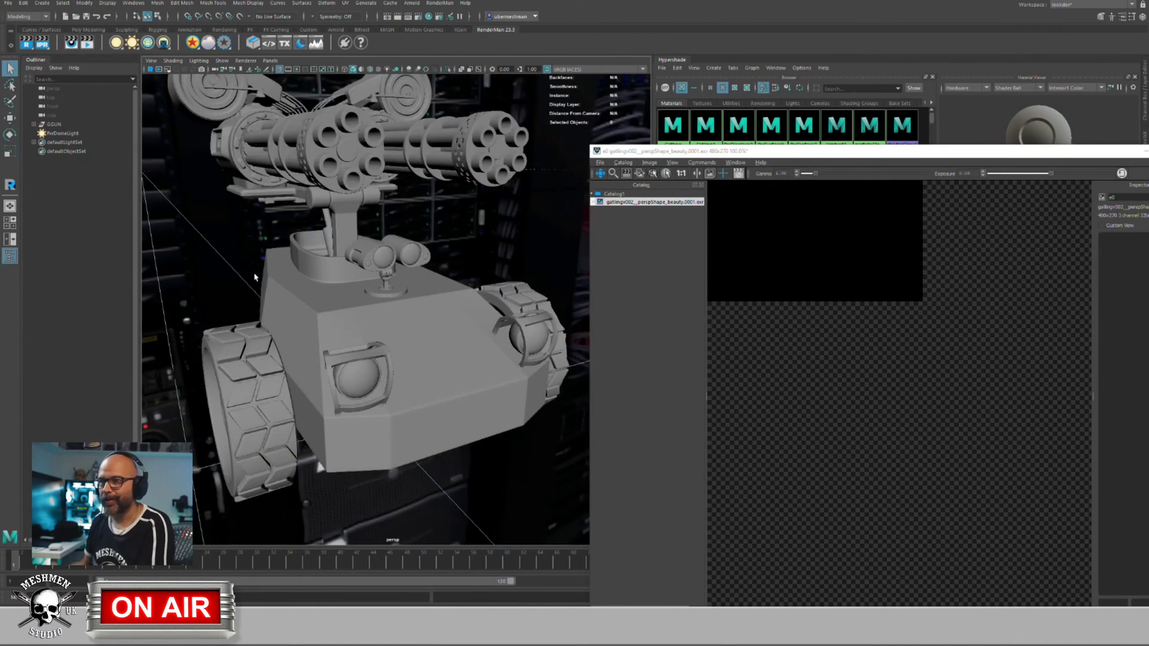
Step: Select the vehicle's hull together with the dome light and restrict IPR rendering to selected objects only
{"action": "scroll", "coordinate": [256, 278], "scroll_direction": "up", "scroll_amount": 3}
{"action": "left_click", "coordinate": [289, 282]}
{"action": "scroll", "coordinate": [293, 280], "scroll_direction": "up", "scroll_amount": 1}
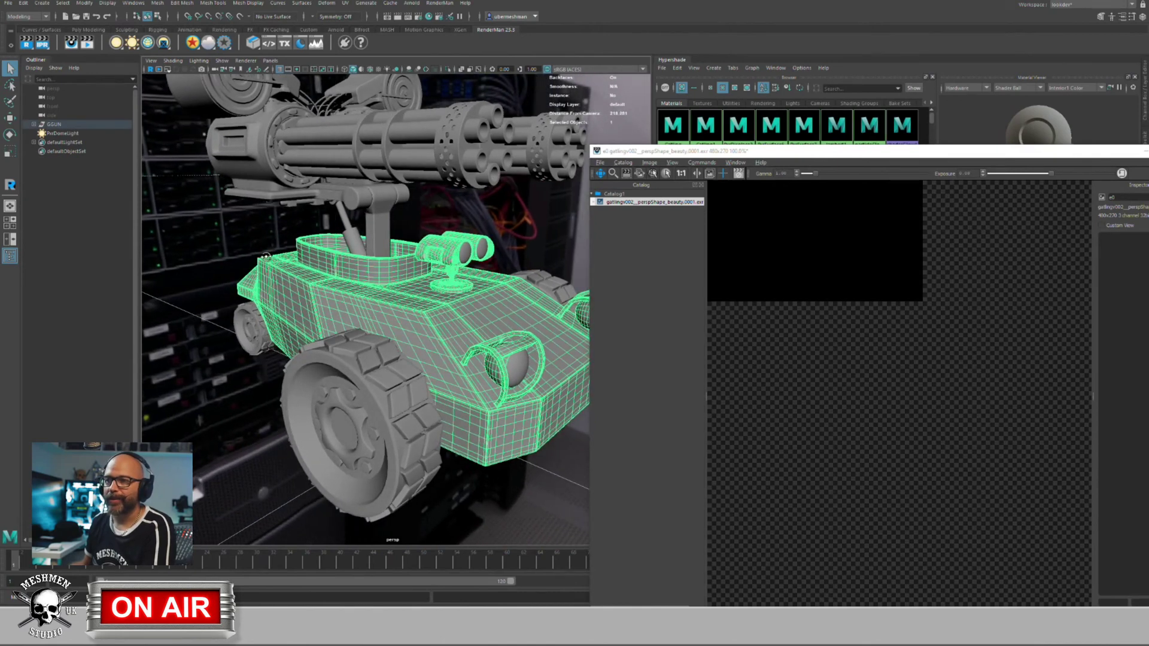
{"action": "scroll", "coordinate": [265, 256], "scroll_direction": "up", "scroll_amount": 2}
{"action": "left_click", "coordinate": [65, 133], "text": "ctrl"}
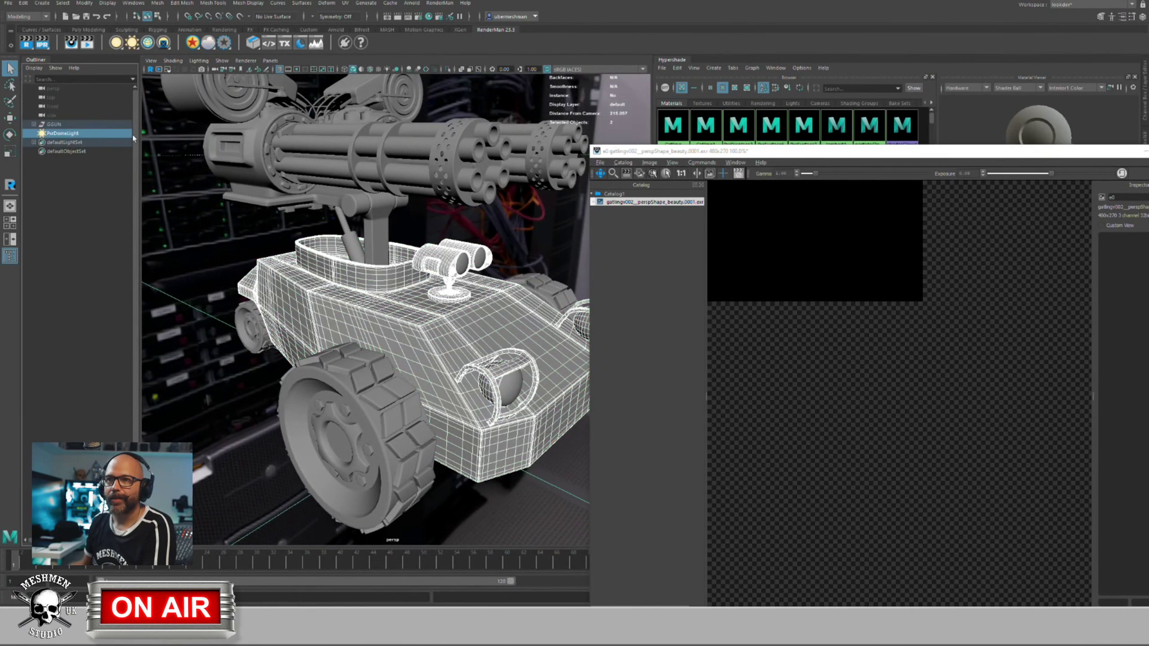
{"action": "right_click", "coordinate": [42, 44]}
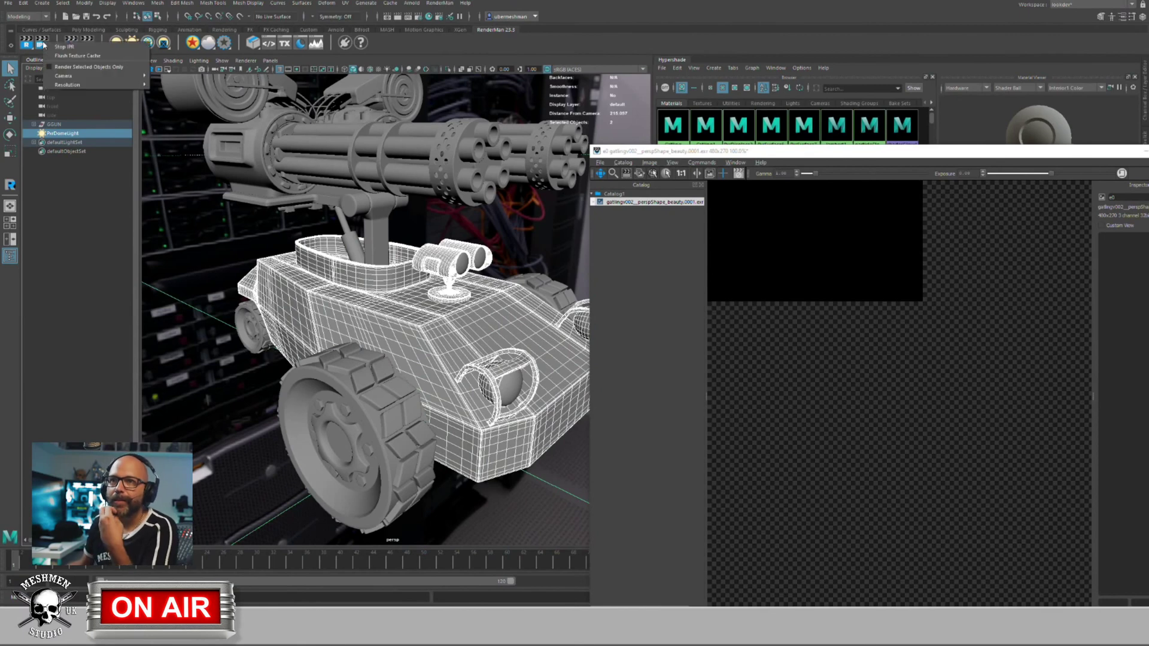
{"action": "left_click", "coordinate": [74, 69]}
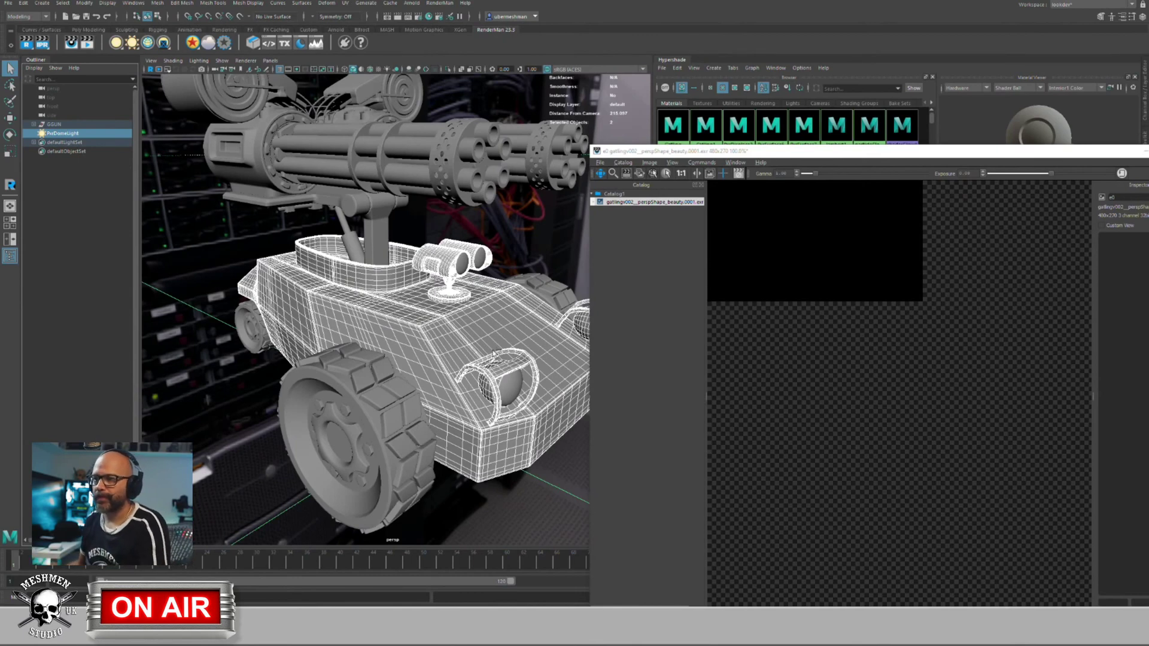
Step: Start an IPR render of the selected hull and dome light, with the image window repositioned and the hull framed
{"action": "scroll", "coordinate": [504, 354], "scroll_direction": "up", "scroll_amount": 3}
{"action": "left_click_drag", "start_coordinate": [753, 152], "coordinate": [706, 139]}
{"action": "left_click", "coordinate": [42, 42]}
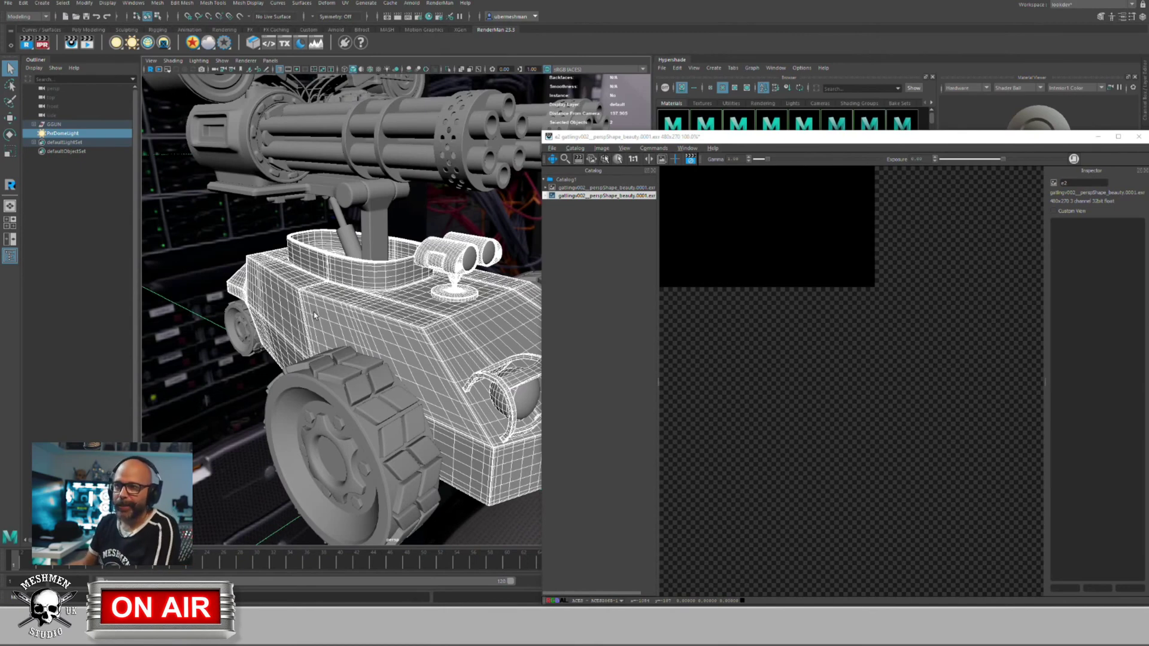
{"action": "left_click_drag", "start_coordinate": [311, 310], "coordinate": [306, 308], "text": "alt"}
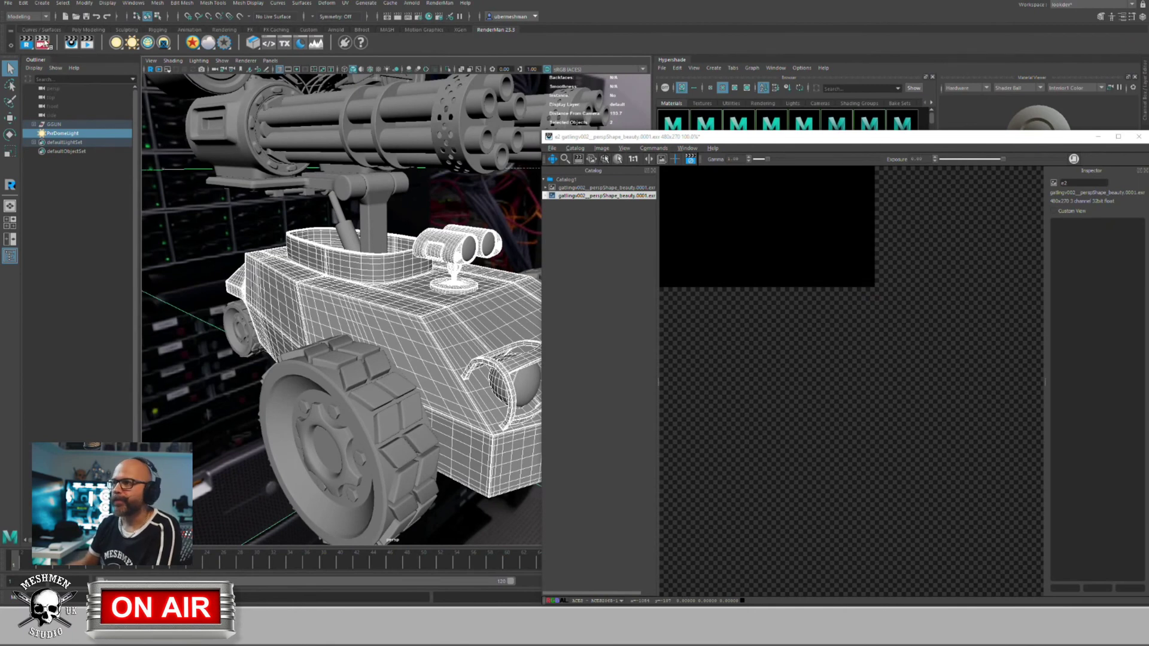
{"action": "left_click_drag", "start_coordinate": [295, 192], "coordinate": [307, 192], "text": "alt"}
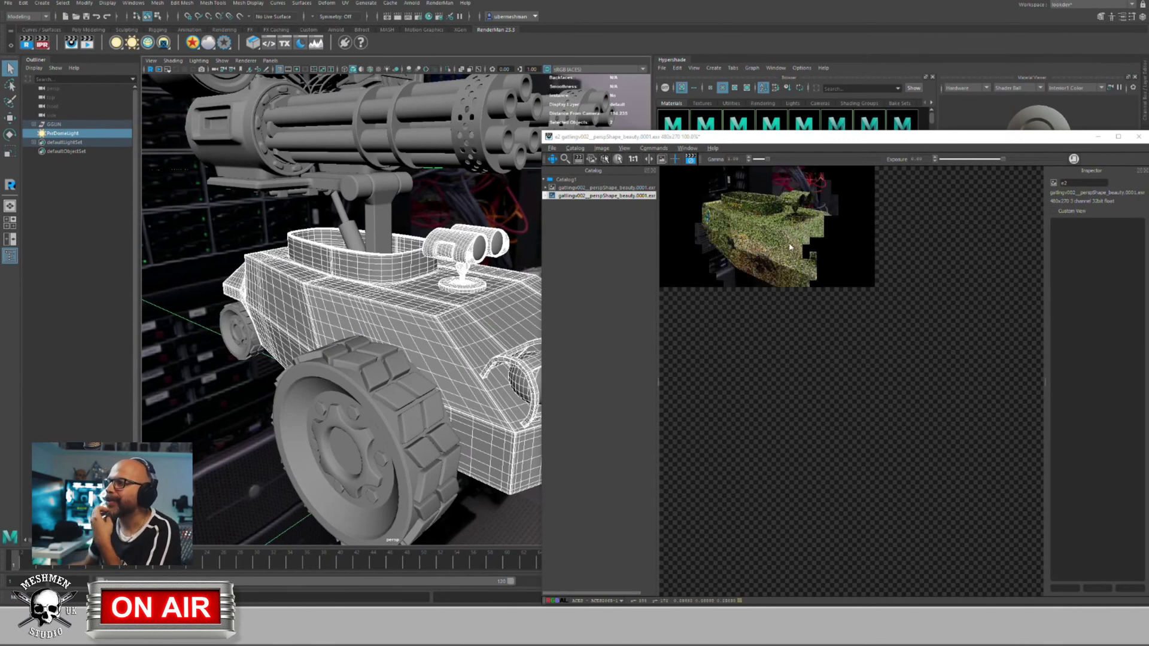
Step: Enlarge the rendered image and examine the displacement detail up close along the hull's front corner edges
{"action": "scroll", "coordinate": [789, 242], "scroll_direction": "up", "scroll_amount": 2}
{"action": "middle_click_drag", "start_coordinate": [762, 251], "coordinate": [801, 292]}
{"action": "right_click_drag", "start_coordinate": [371, 290], "coordinate": [419, 290], "text": "alt"}
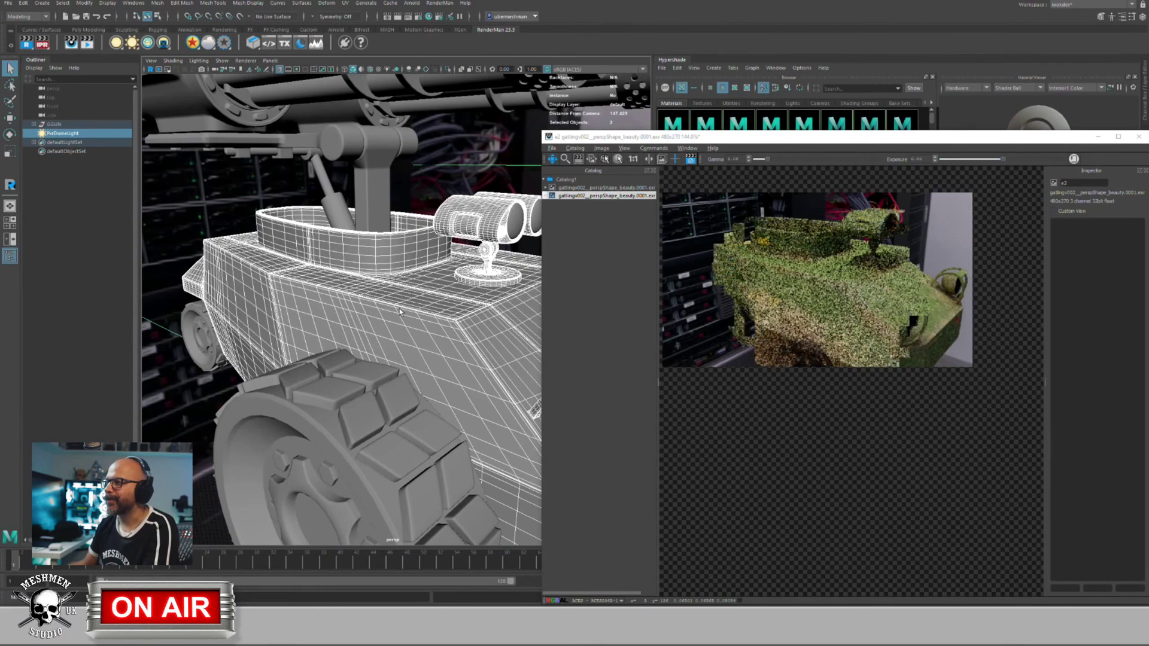
{"action": "middle_click_drag", "start_coordinate": [419, 323], "coordinate": [358, 292], "text": "alt"}
{"action": "scroll", "coordinate": [357, 292], "scroll_direction": "up", "scroll_amount": 5}
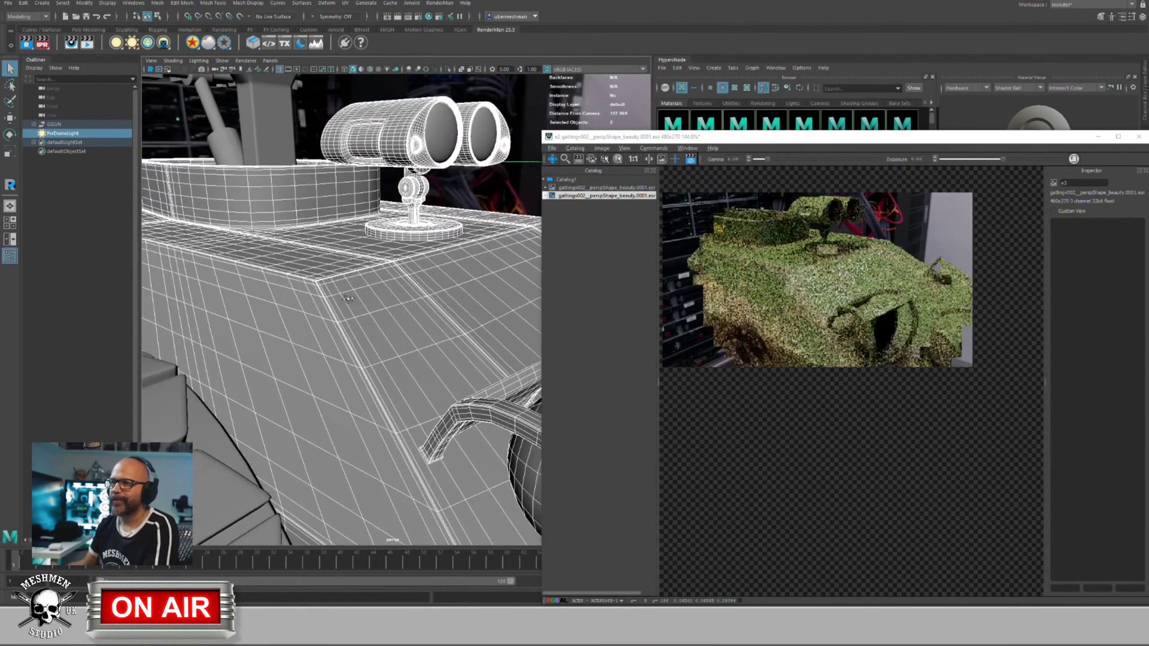
{"action": "scroll", "coordinate": [350, 300], "scroll_direction": "up", "scroll_amount": 6}
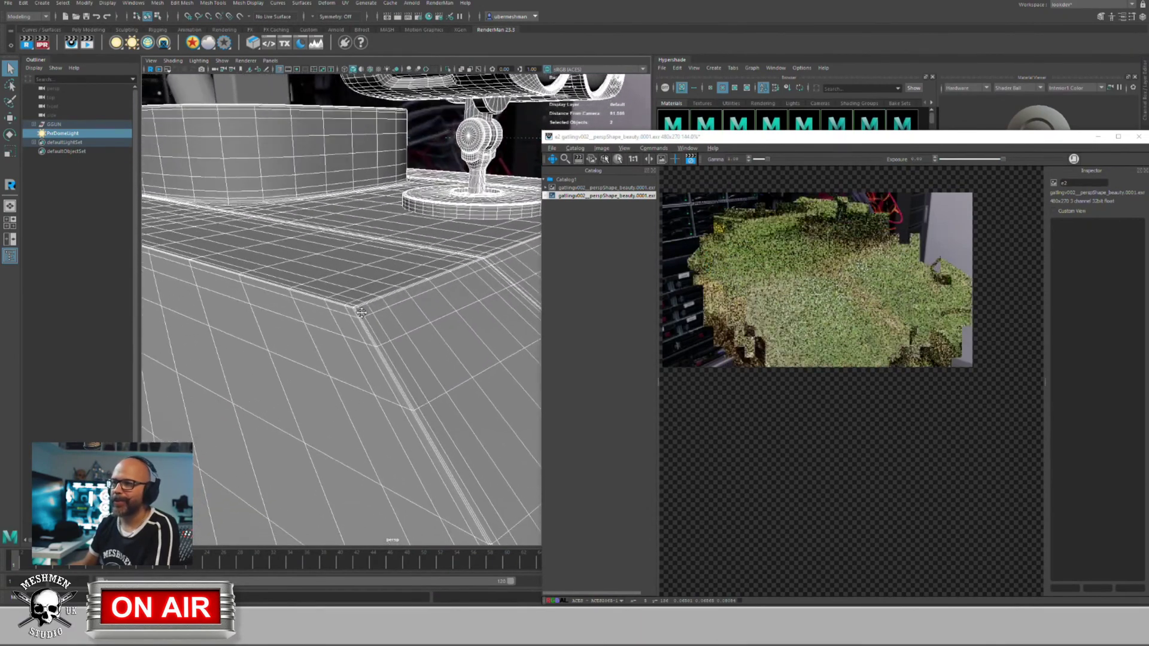
{"action": "scroll", "coordinate": [361, 313], "scroll_direction": "up", "scroll_amount": 2}
{"action": "scroll", "coordinate": [347, 319], "scroll_direction": "up", "scroll_amount": 3}
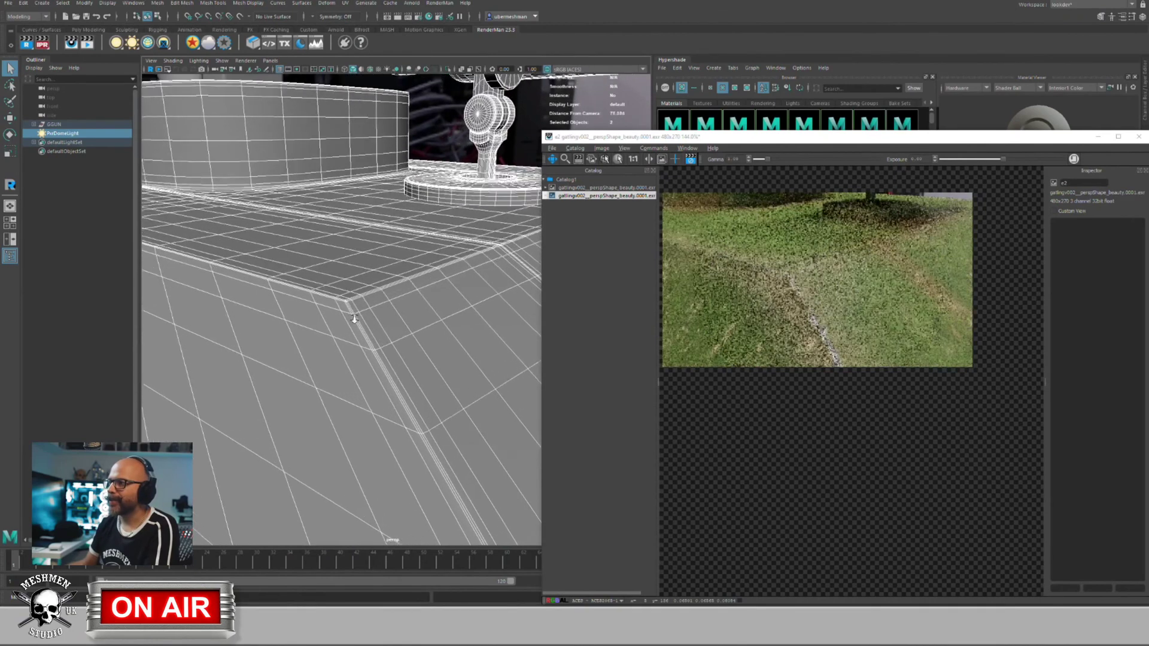
{"action": "scroll", "coordinate": [334, 321], "scroll_direction": "up", "scroll_amount": 2}
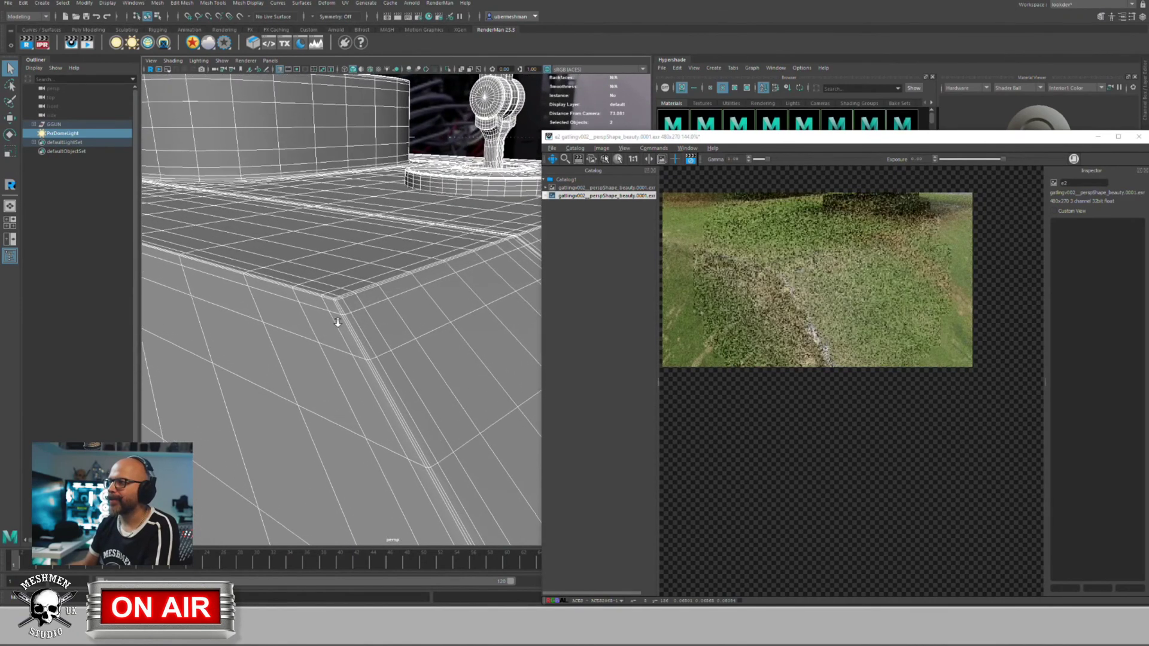
{"action": "scroll", "coordinate": [337, 314], "scroll_direction": "up", "scroll_amount": 2}
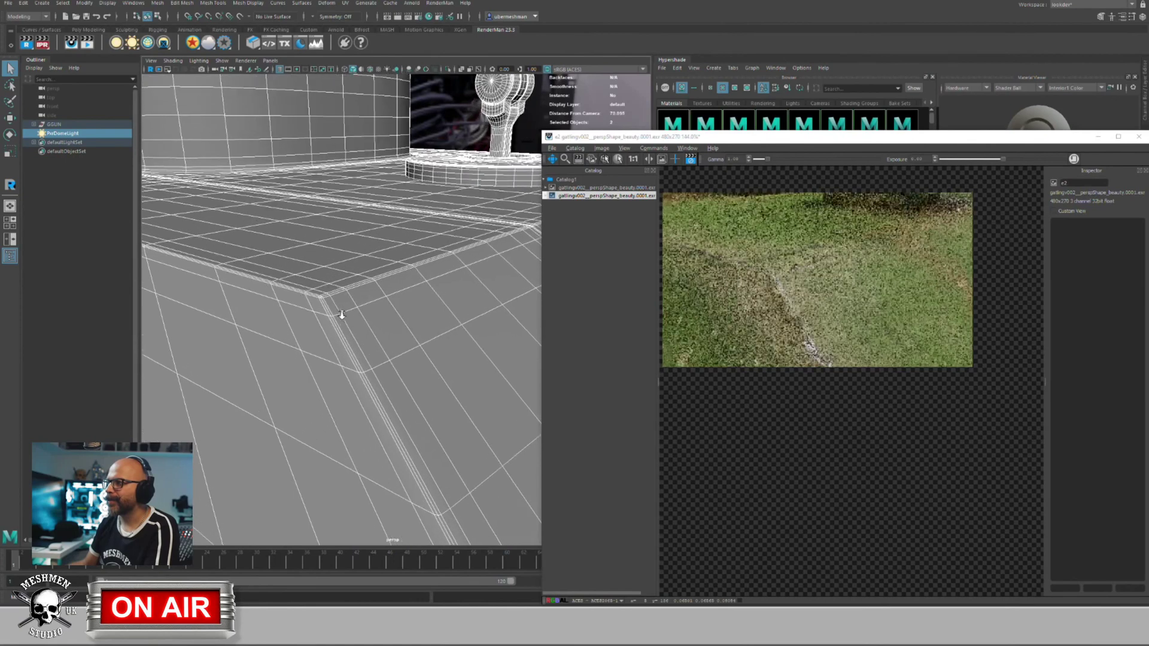
{"action": "left_click_drag", "start_coordinate": [493, 300], "coordinate": [465, 310], "text": "alt"}
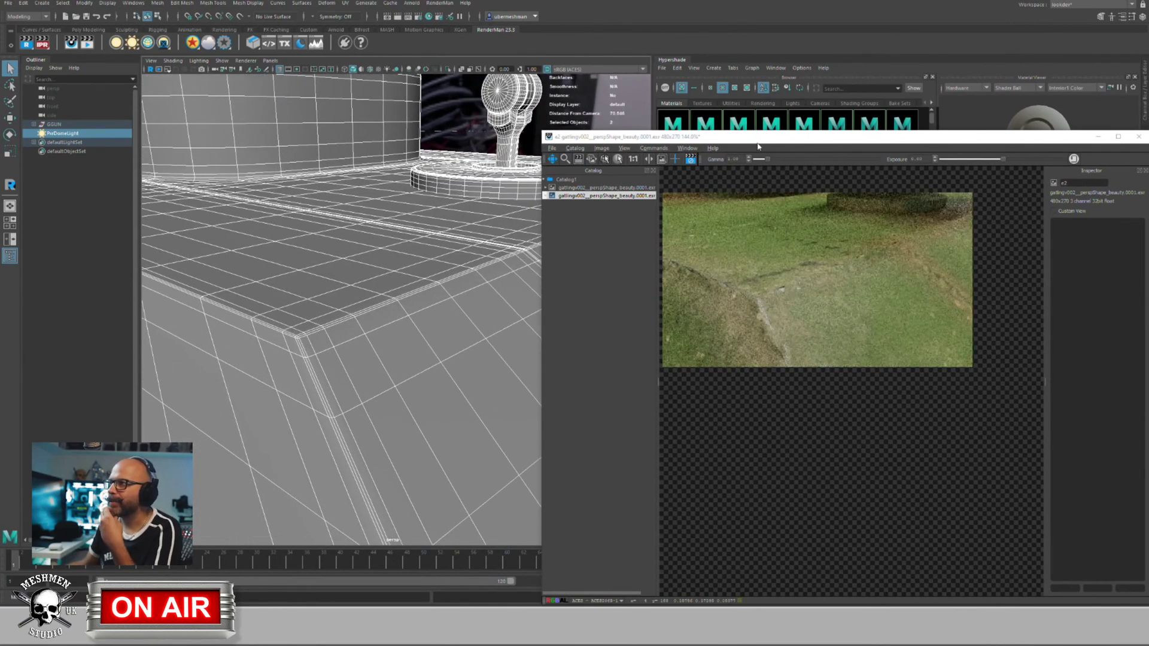
Step: Move the image window aside and open the advanced RenderMan options in Render Settings
{"action": "left_click_drag", "start_coordinate": [778, 144], "coordinate": [446, 201]}
{"action": "left_click", "coordinate": [673, 106]}
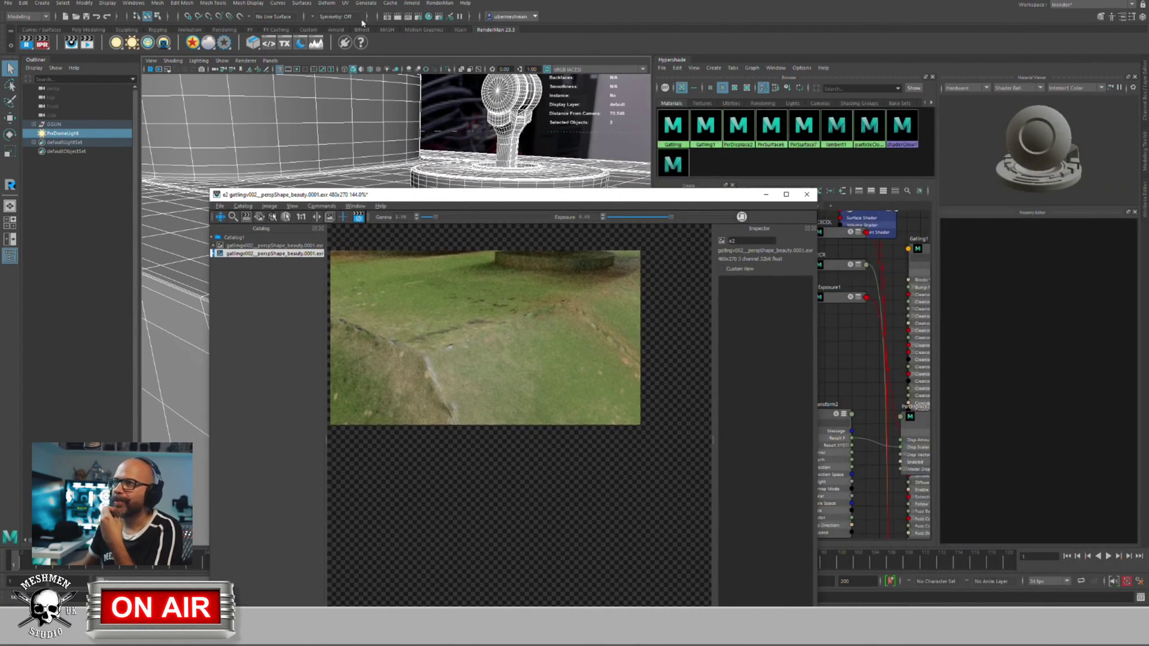
{"action": "left_click", "coordinate": [419, 16]}
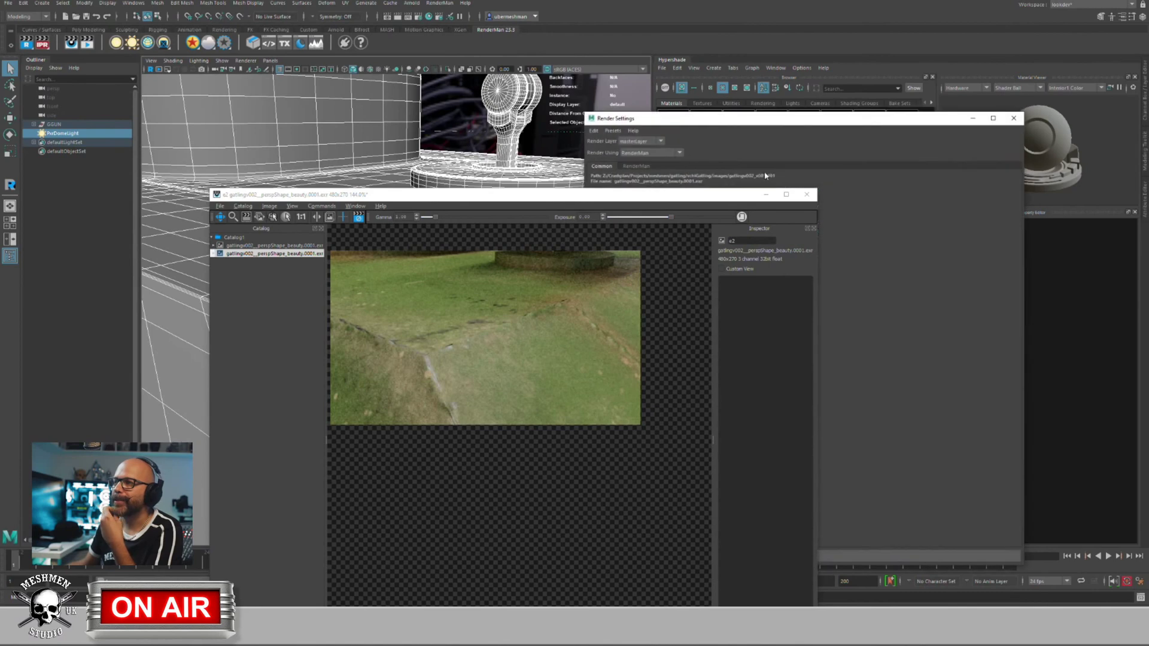
{"action": "left_click_drag", "start_coordinate": [685, 199], "coordinate": [456, 144]}
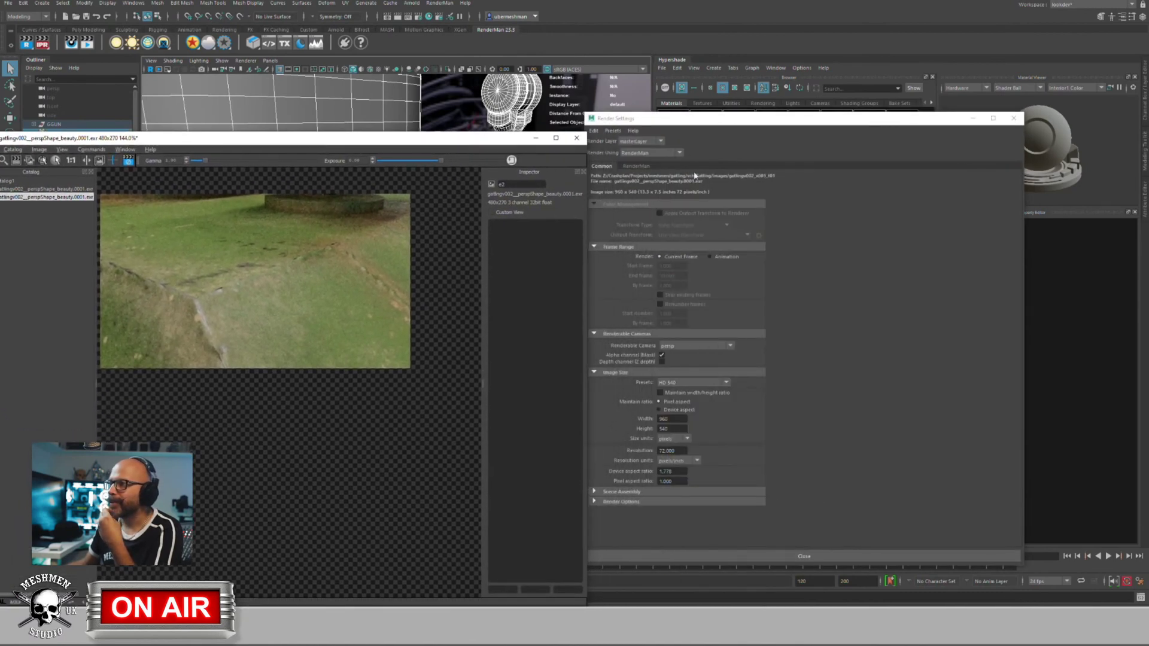
{"action": "left_click", "coordinate": [638, 166]}
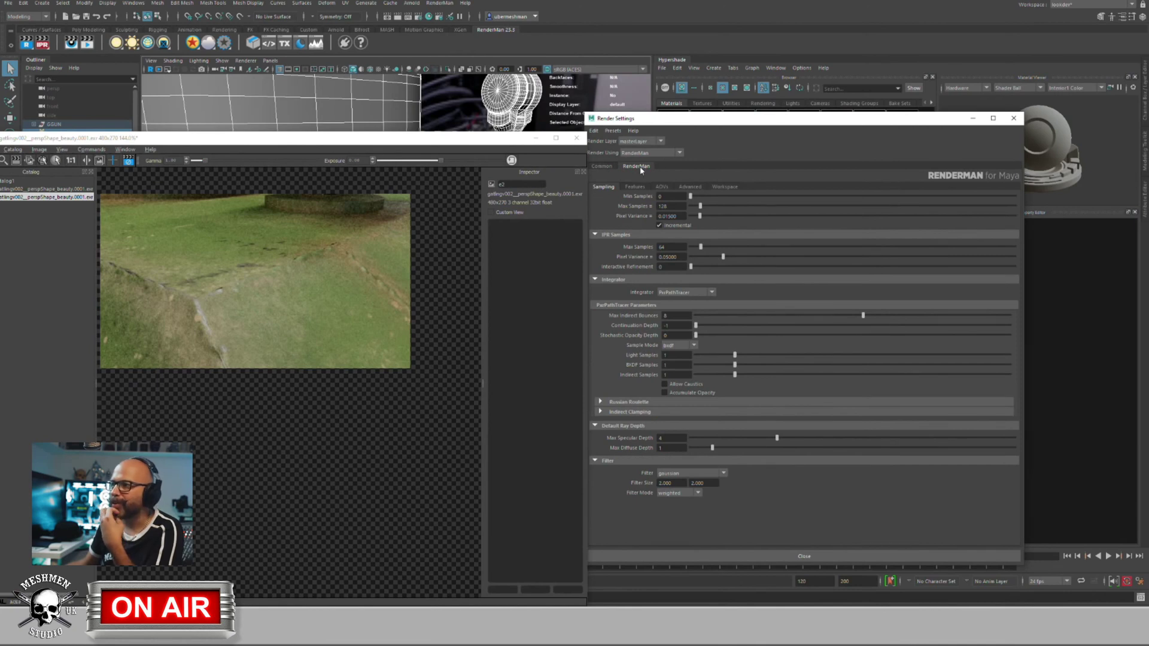
{"action": "left_click", "coordinate": [722, 187]}
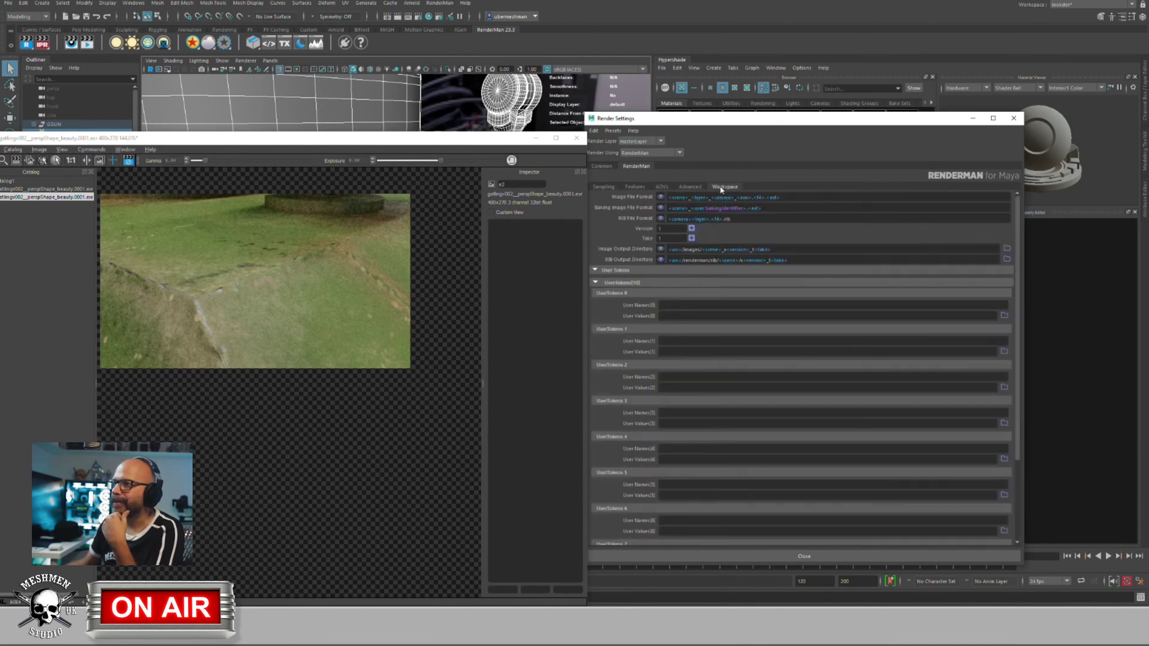
{"action": "left_click", "coordinate": [689, 188]}
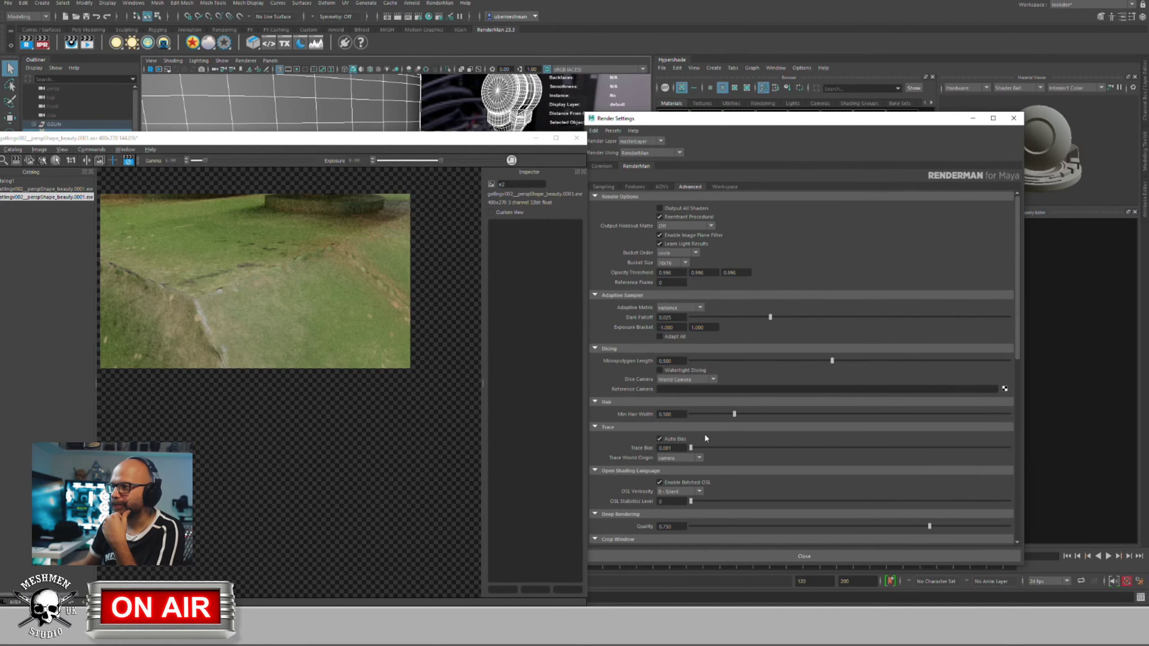
Step: Try a dicing Micropolygon Length of 0.1, and then set it to 1
{"action": "left_click", "coordinate": [666, 361]}
{"action": "type", "text": "0.1"}
{"action": "key", "text": "Return"}
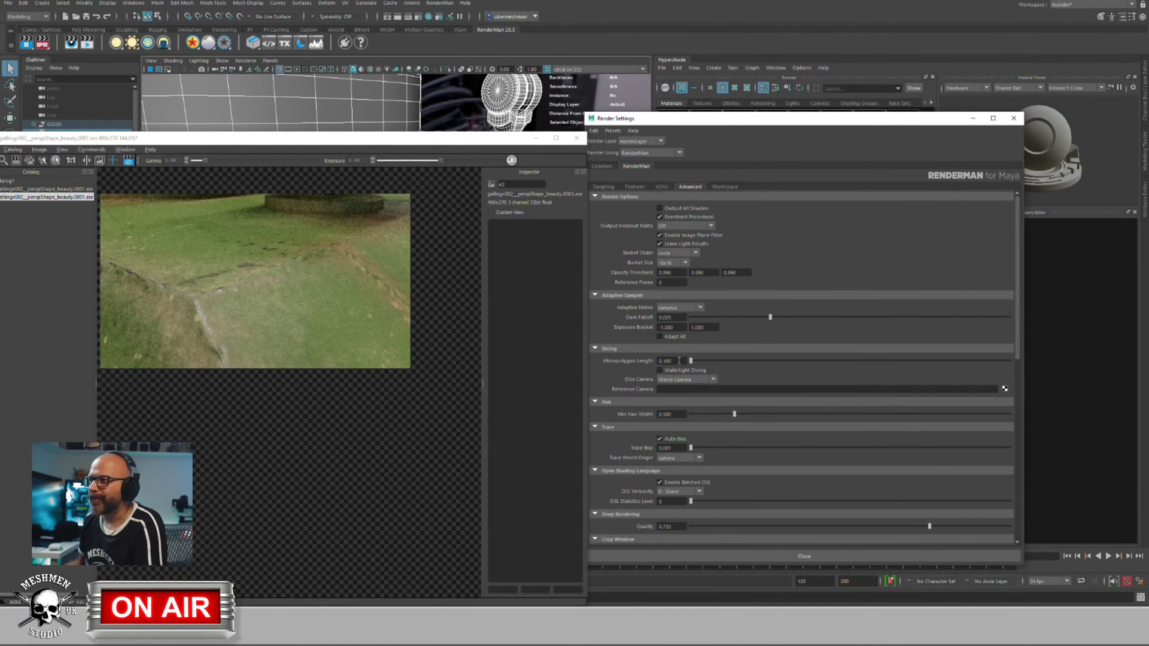
{"action": "left_click", "coordinate": [673, 361]}
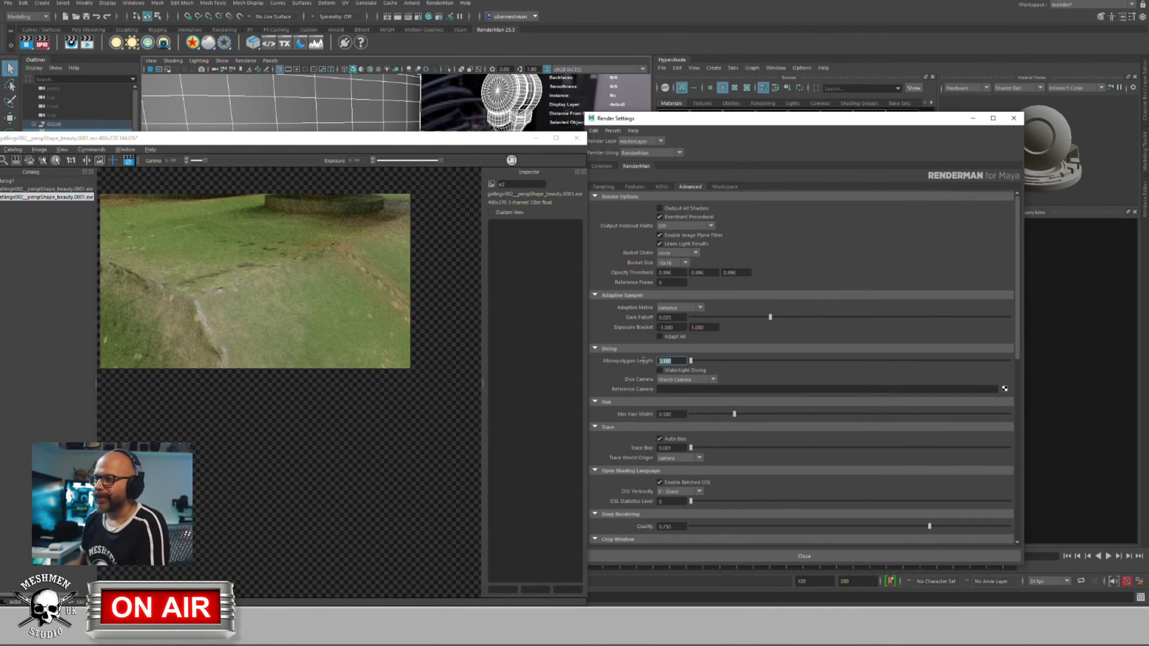
{"action": "type", "text": "1"}
{"action": "key", "text": "Return"}
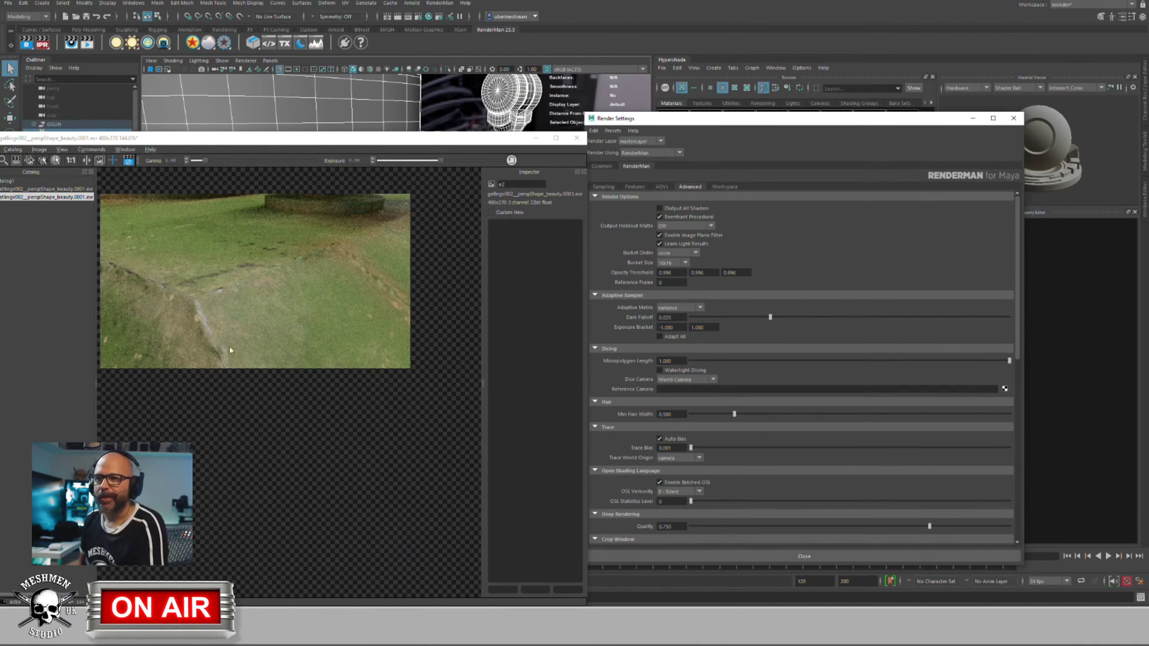
Step: Uncover the viewport, deselect the hull, and examine the IPR render from wider angles
{"action": "left_click_drag", "start_coordinate": [286, 139], "coordinate": [893, 163]}
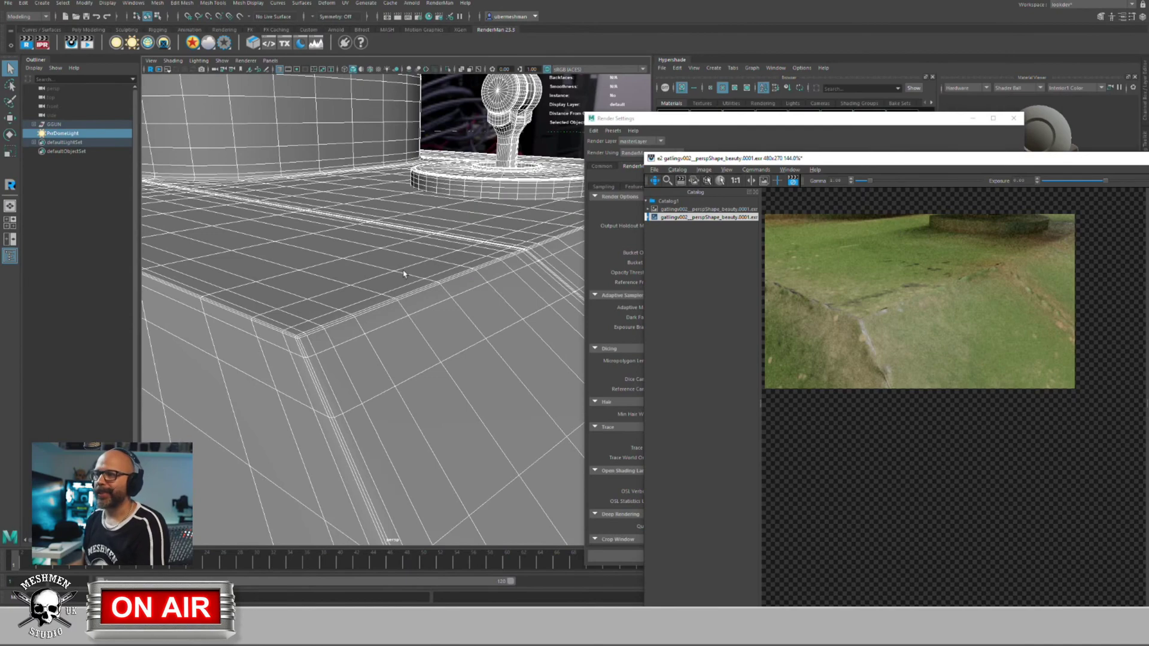
{"action": "left_click_drag", "start_coordinate": [404, 274], "coordinate": [344, 312], "text": "alt"}
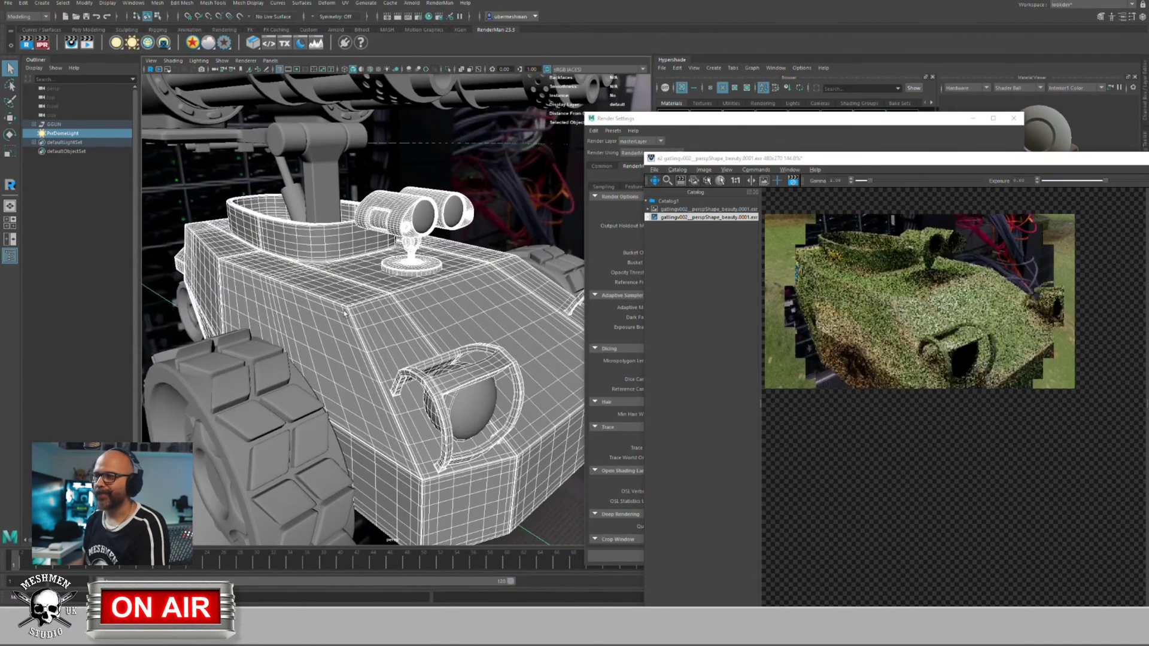
{"action": "left_click", "coordinate": [207, 166]}
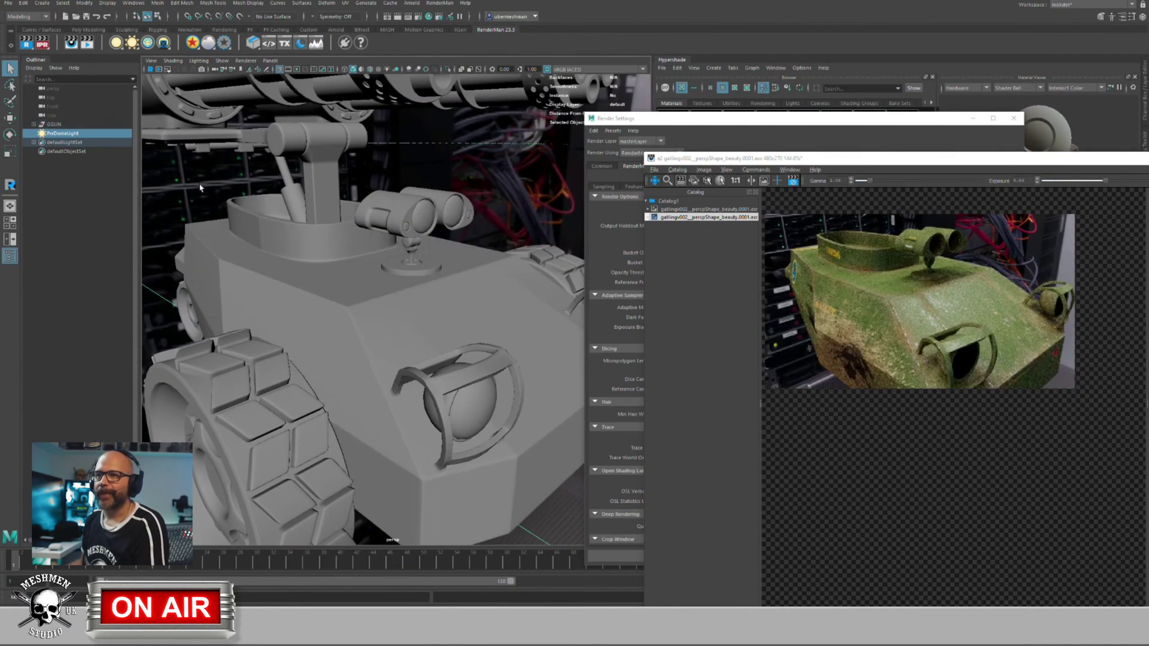
{"action": "left_click_drag", "start_coordinate": [229, 197], "coordinate": [258, 185], "text": "alt"}
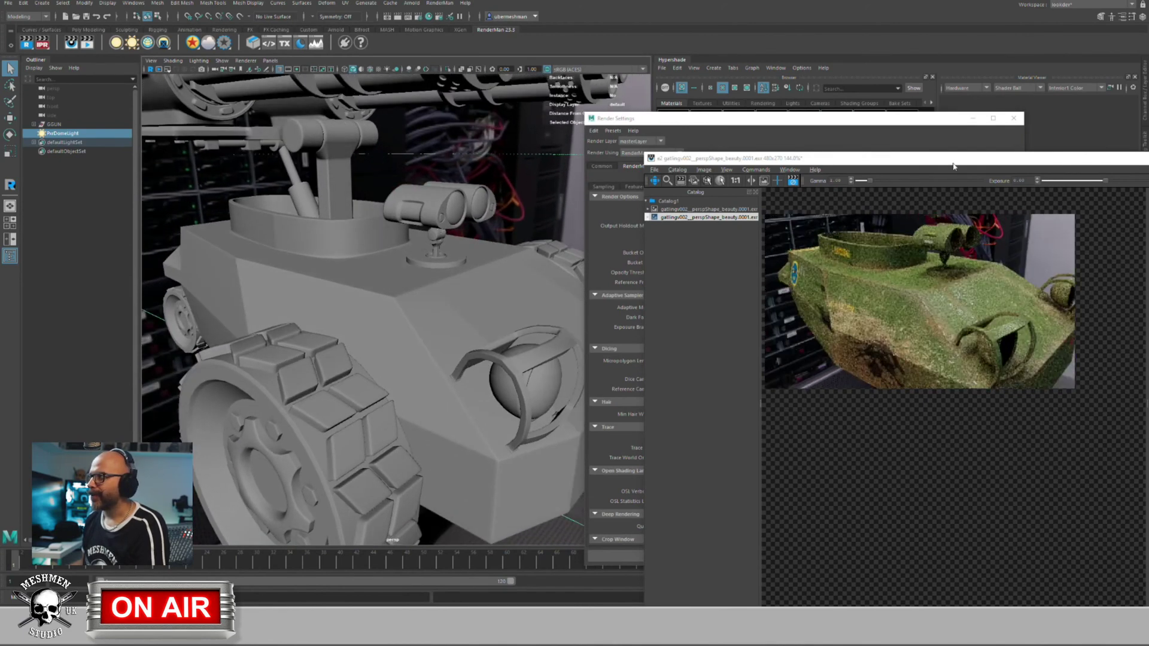
{"action": "left_click_drag", "start_coordinate": [850, 168], "coordinate": [624, 180]}
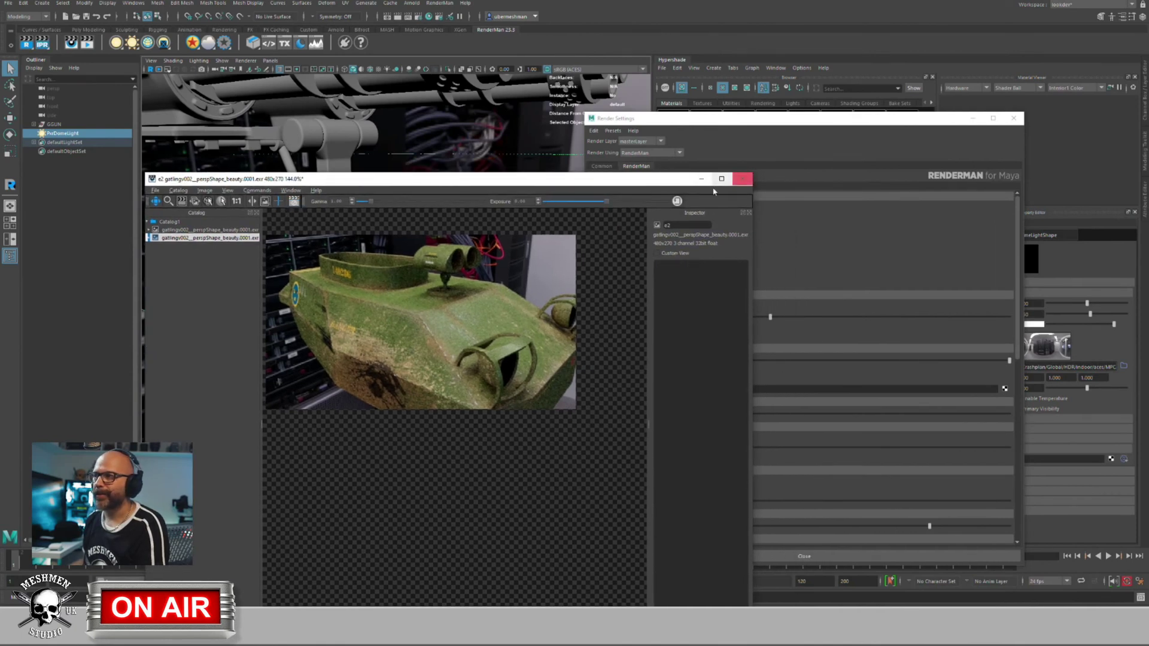
Step: Close the rendered image window and the Render Settings
{"action": "left_click", "coordinate": [742, 178]}
{"action": "left_click", "coordinate": [595, 318]}
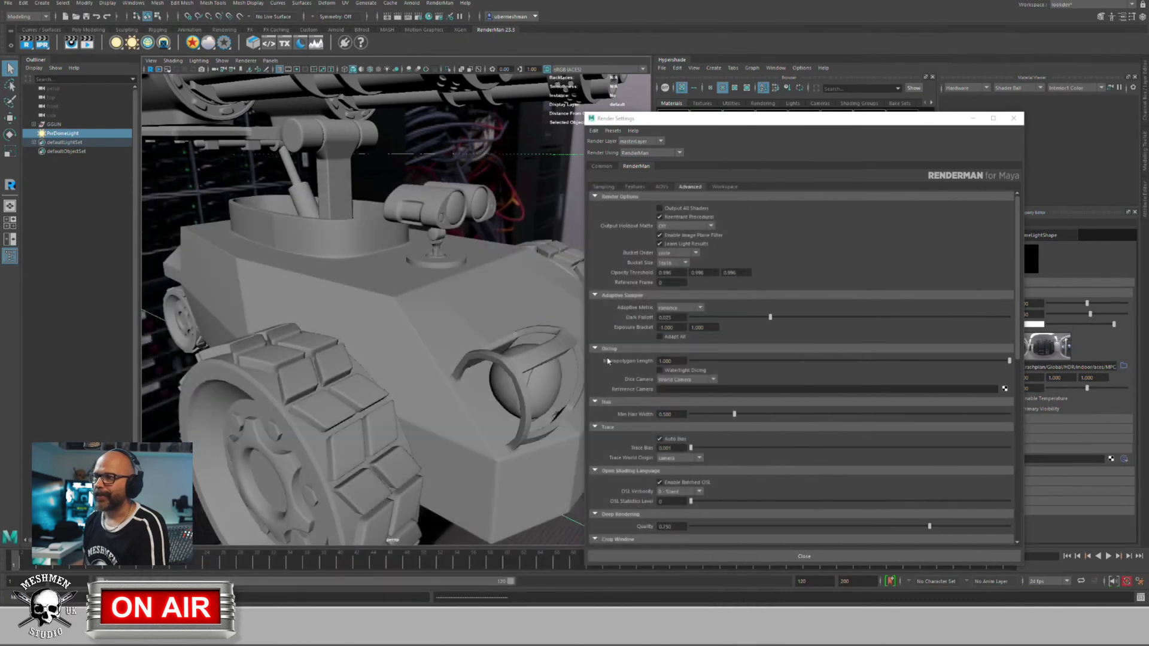
{"action": "left_click", "coordinate": [804, 555]}
Step: Frame the whole vehicle and preview it with the RenderMan viewport renderer
{"action": "scroll", "coordinate": [328, 300], "scroll_direction": "down", "scroll_amount": 8}
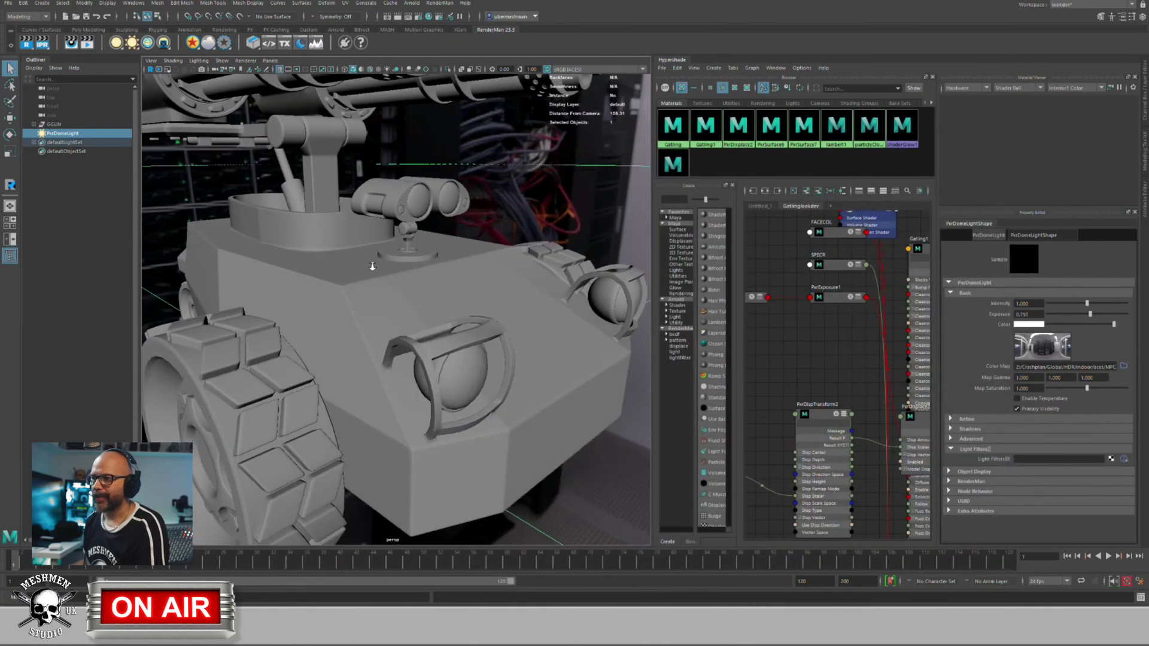
{"action": "scroll", "coordinate": [328, 300], "scroll_direction": "down", "scroll_amount": 1}
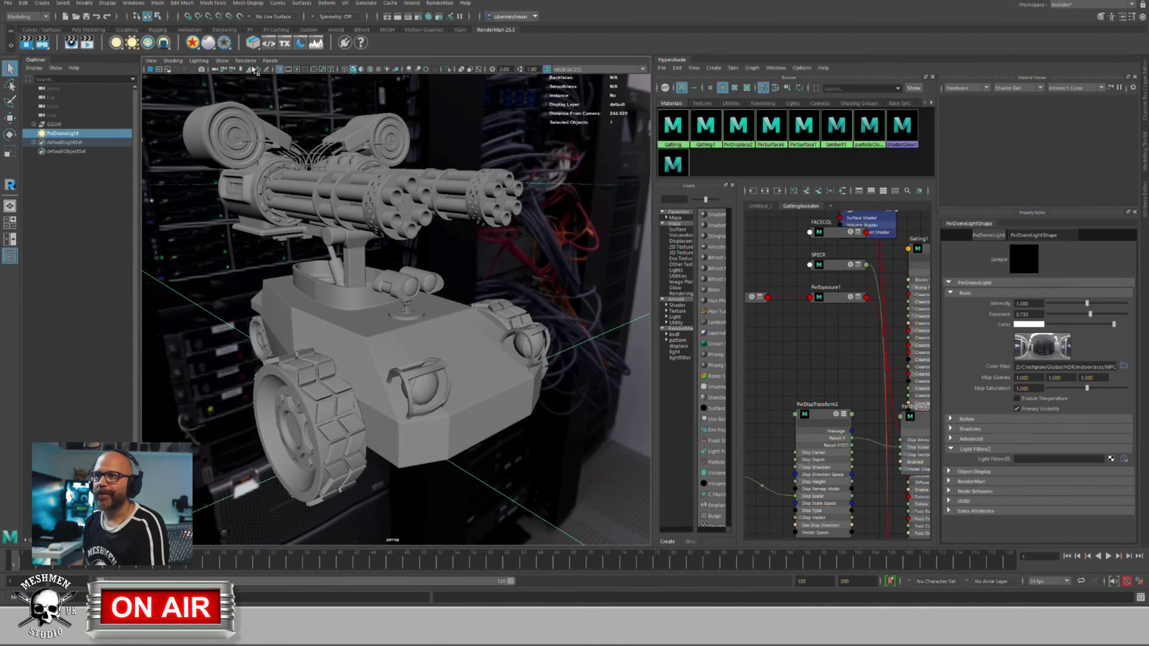
{"action": "left_click", "coordinate": [245, 61]}
{"action": "left_click", "coordinate": [258, 96]}
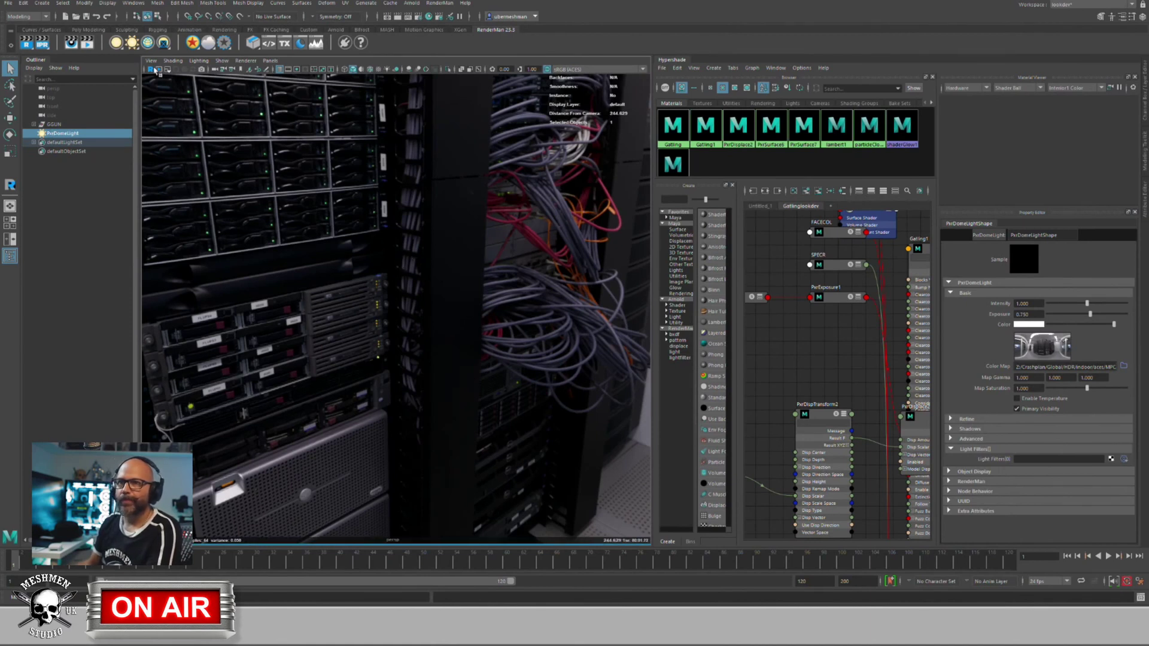
Step: Turn off rendering of selected objects only and return the viewport to Viewport 2.0
{"action": "right_click", "coordinate": [45, 45]}
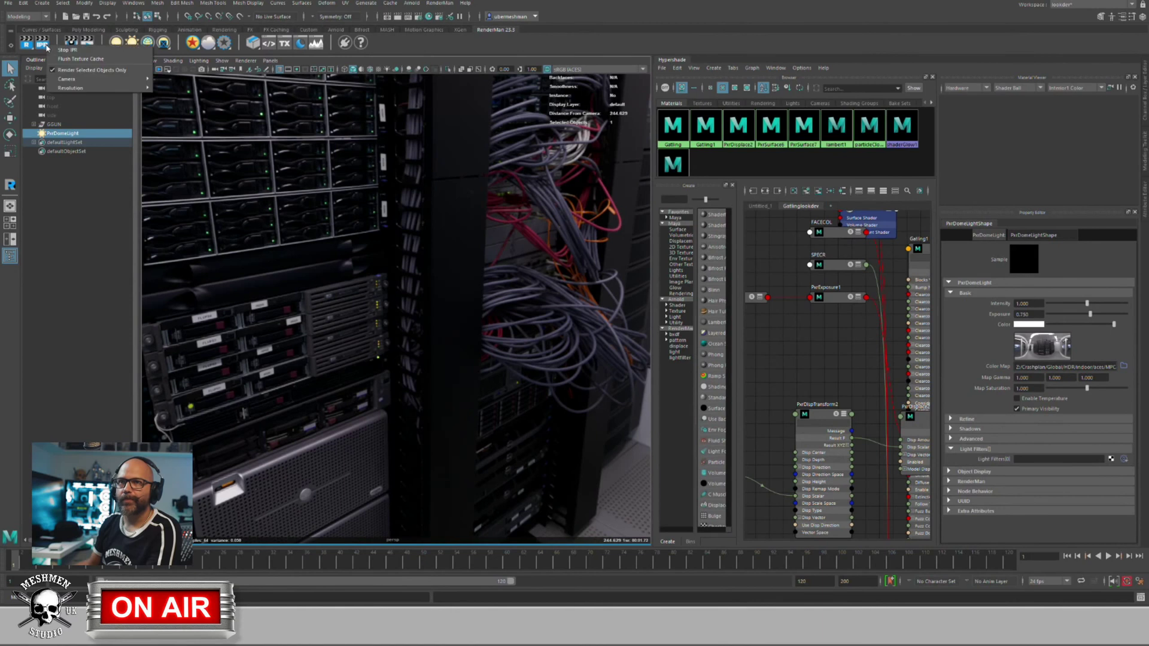
{"action": "left_click", "coordinate": [79, 69]}
{"action": "left_click_drag", "start_coordinate": [247, 192], "coordinate": [359, 254], "text": "alt"}
{"action": "left_click", "coordinate": [369, 261]}
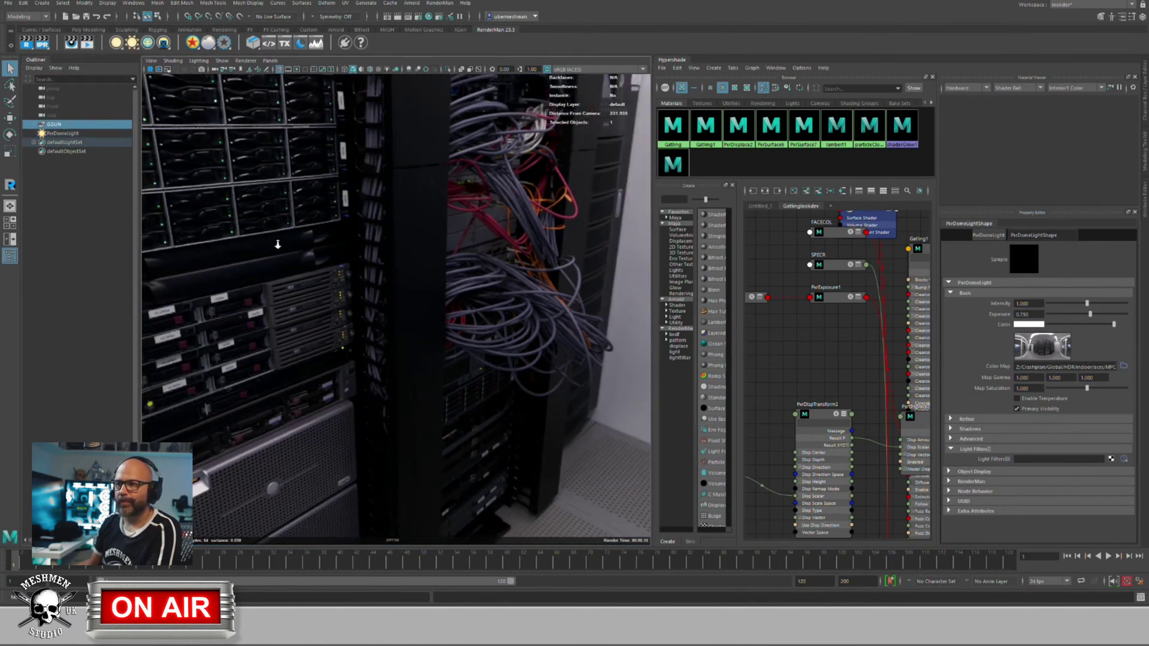
{"action": "left_click", "coordinate": [246, 62]}
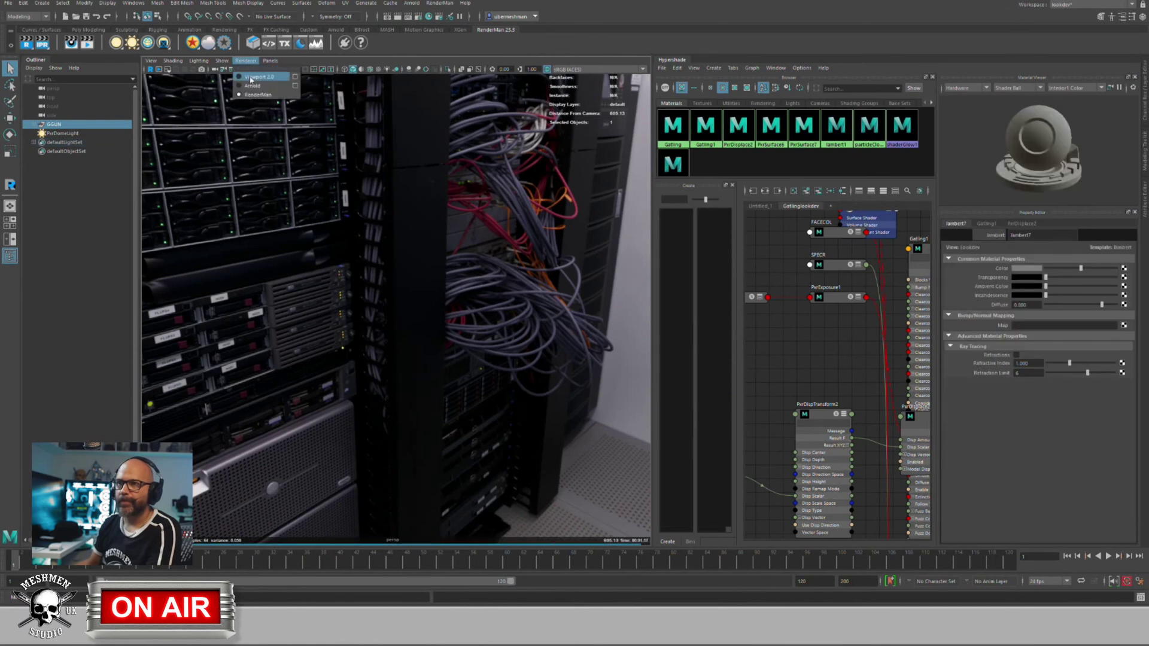
{"action": "left_click", "coordinate": [258, 77]}
Step: Select the dome light, reframe the whole vehicle, and render it in the viewport with RenderMan
{"action": "left_click", "coordinate": [530, 326]}
{"action": "left_click_drag", "start_coordinate": [530, 326], "coordinate": [494, 294], "text": "alt"}
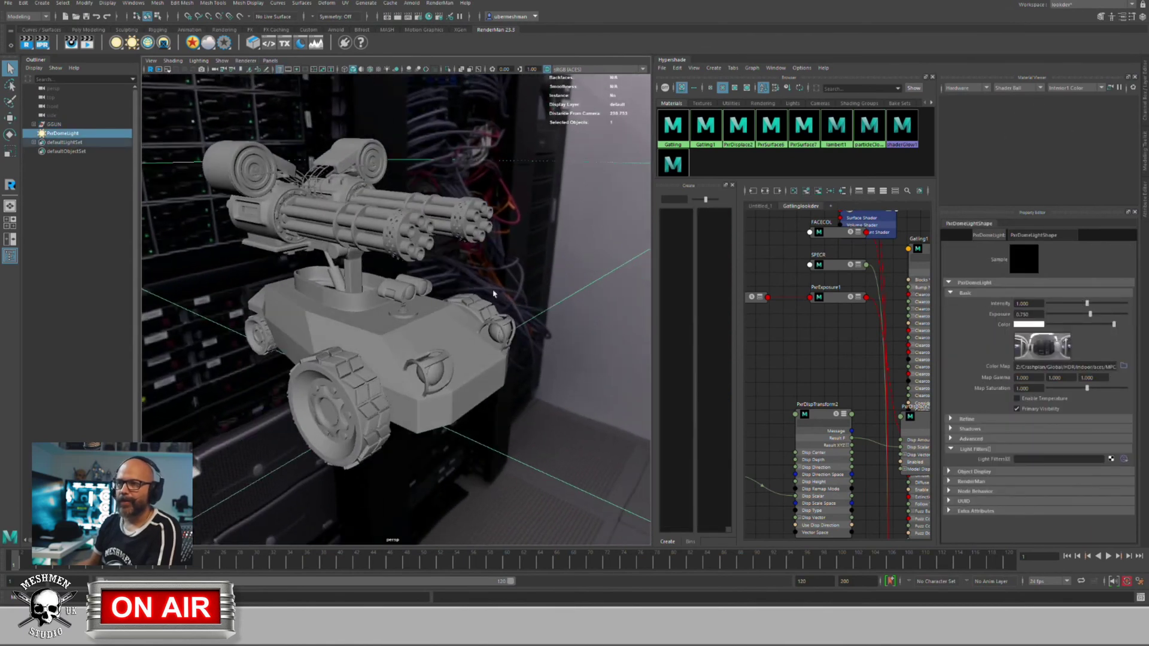
{"action": "left_click_drag", "start_coordinate": [238, 95], "coordinate": [234, 80], "text": "alt"}
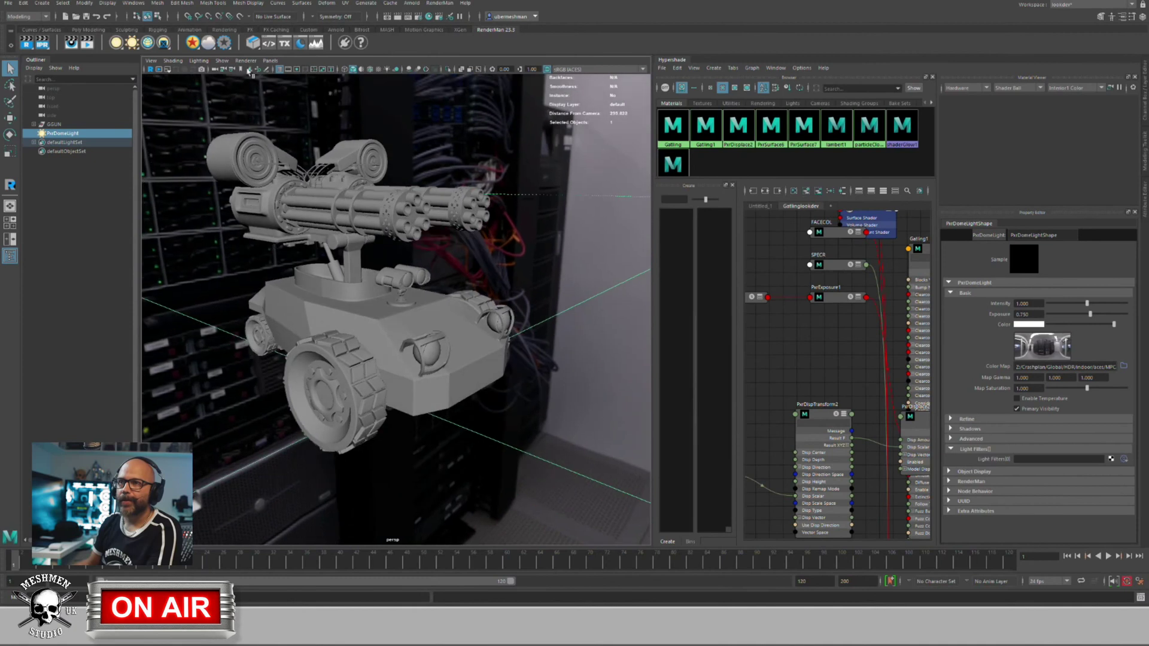
{"action": "left_click", "coordinate": [246, 62]}
{"action": "left_click", "coordinate": [258, 94]}
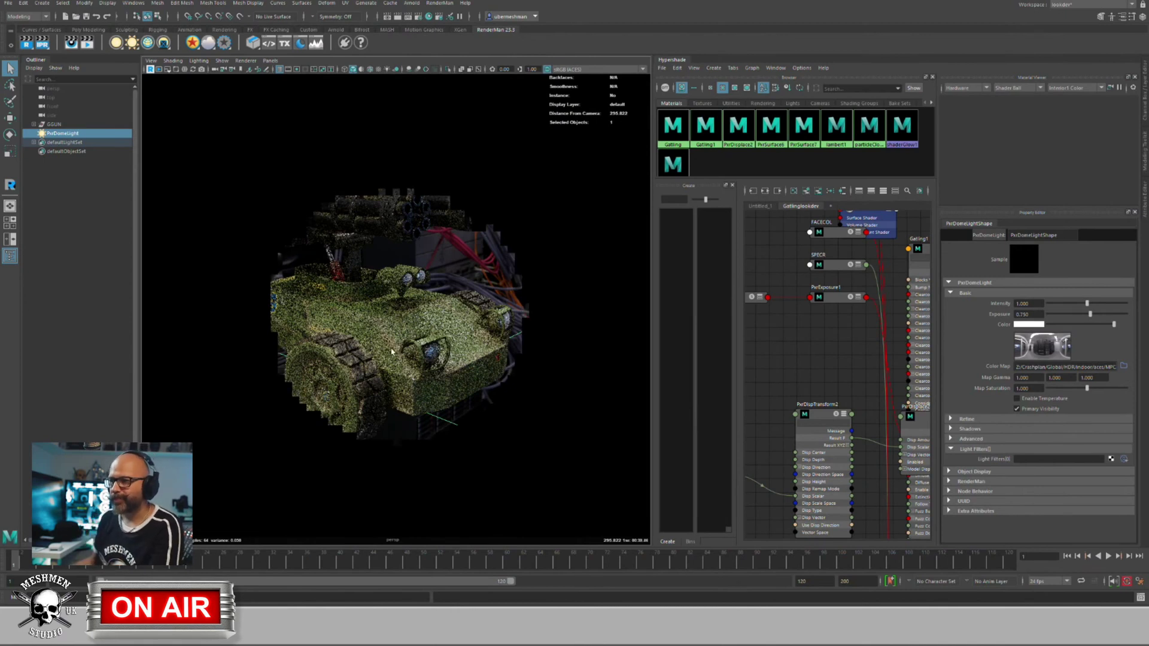
{"action": "scroll", "coordinate": [413, 305], "scroll_direction": "up", "scroll_amount": 3}
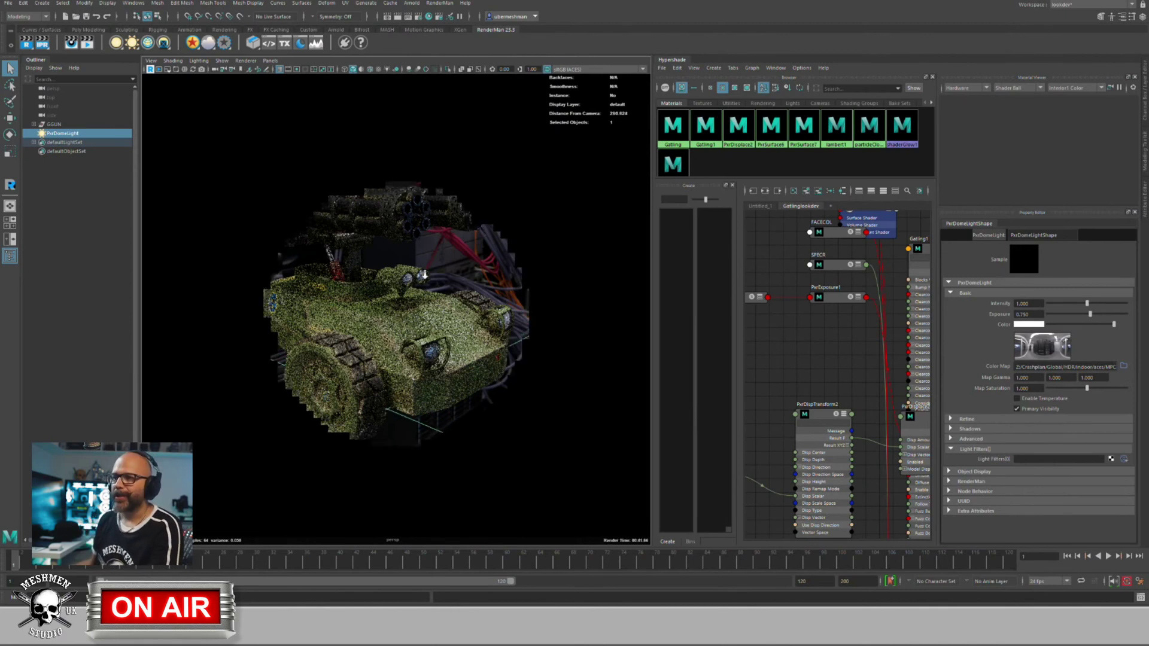